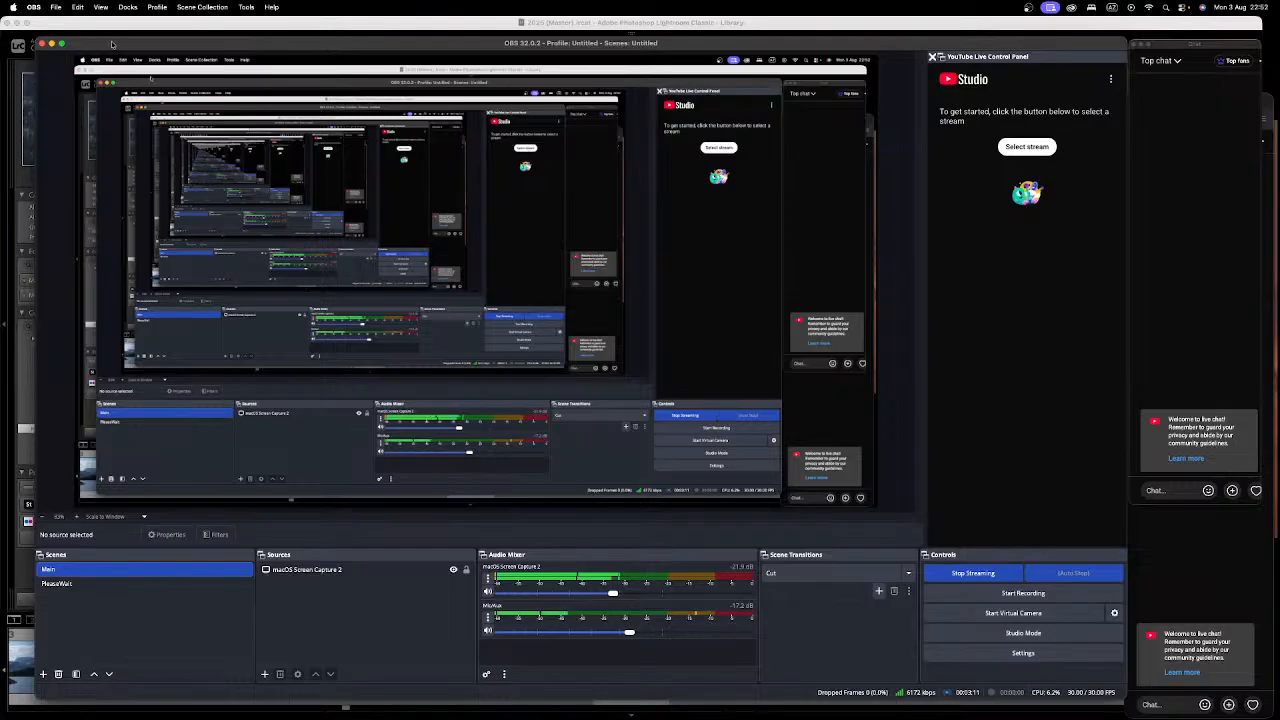
# Step: Hide the OBS window and compare photos 970 and 971 of the rock slope in Lightroom Classic
pyautogui.moveTo(60, 45)
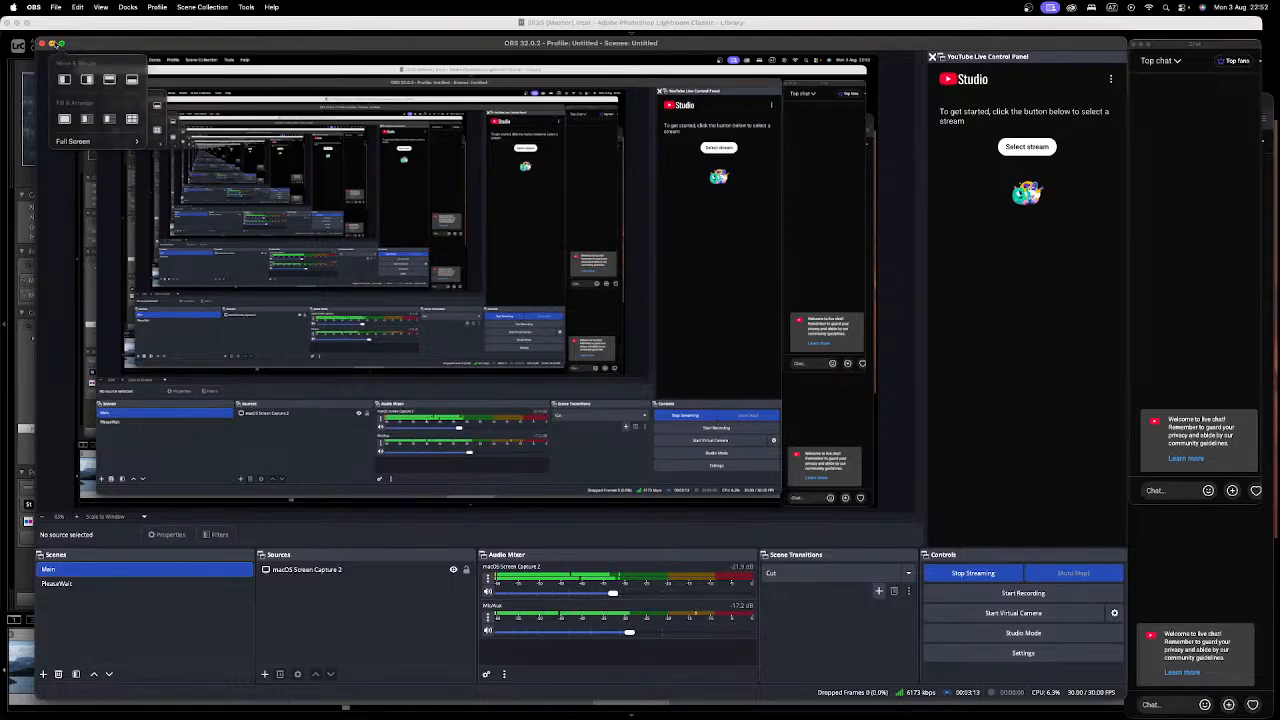
pyautogui.click(64, 118)
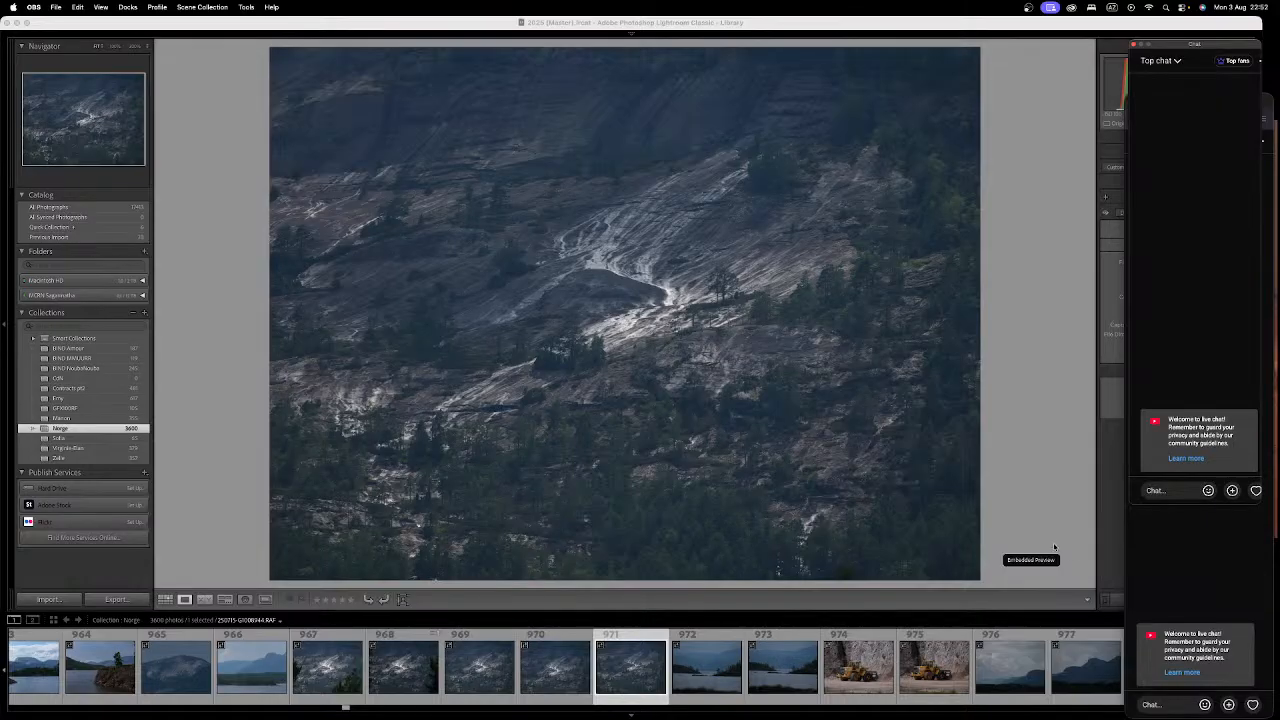
pyautogui.press('Left')
pyautogui.press('Left')
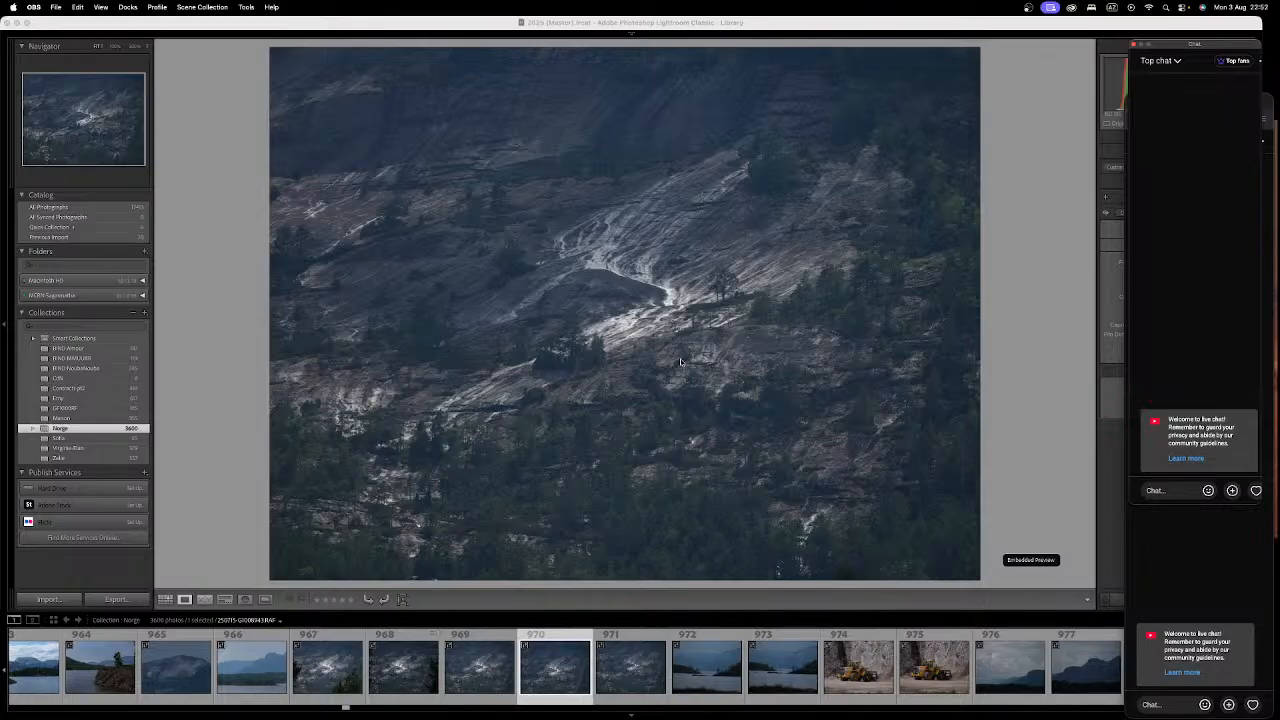
pyautogui.press('Right')
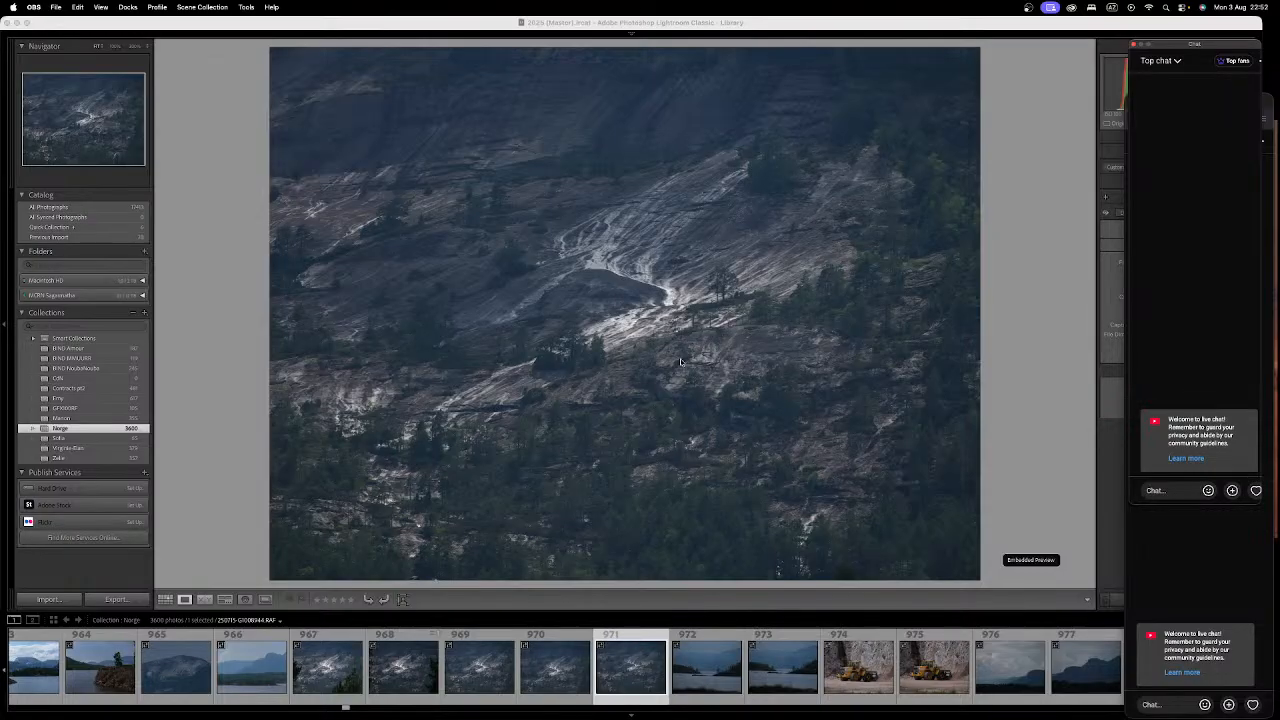
pyautogui.press('Right')
pyautogui.press('Left')
# Step: Browse the Norge collection's filmstrip and display photo 1044, the silhouetted pine trees against a cloudy sky
pyautogui.scroll(-8, 766, 646)
pyautogui.scroll(-7, 763, 648)
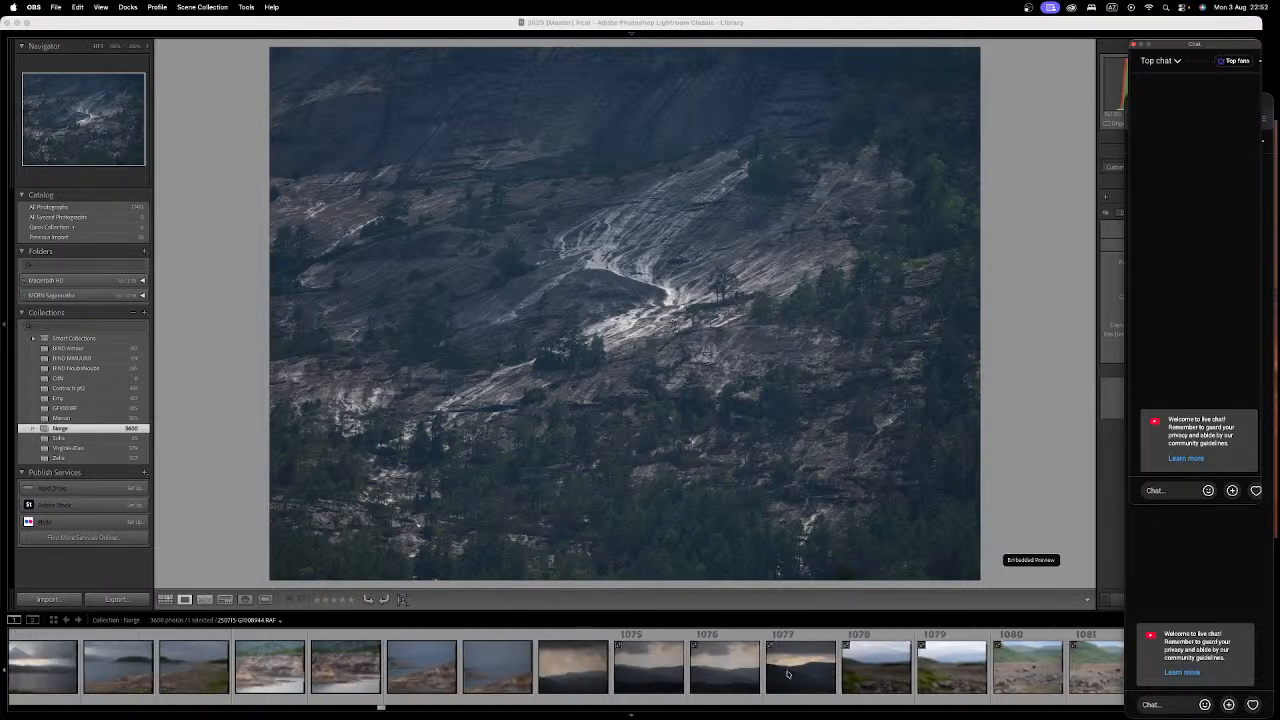
pyautogui.hscroll(-7, 557, 681)
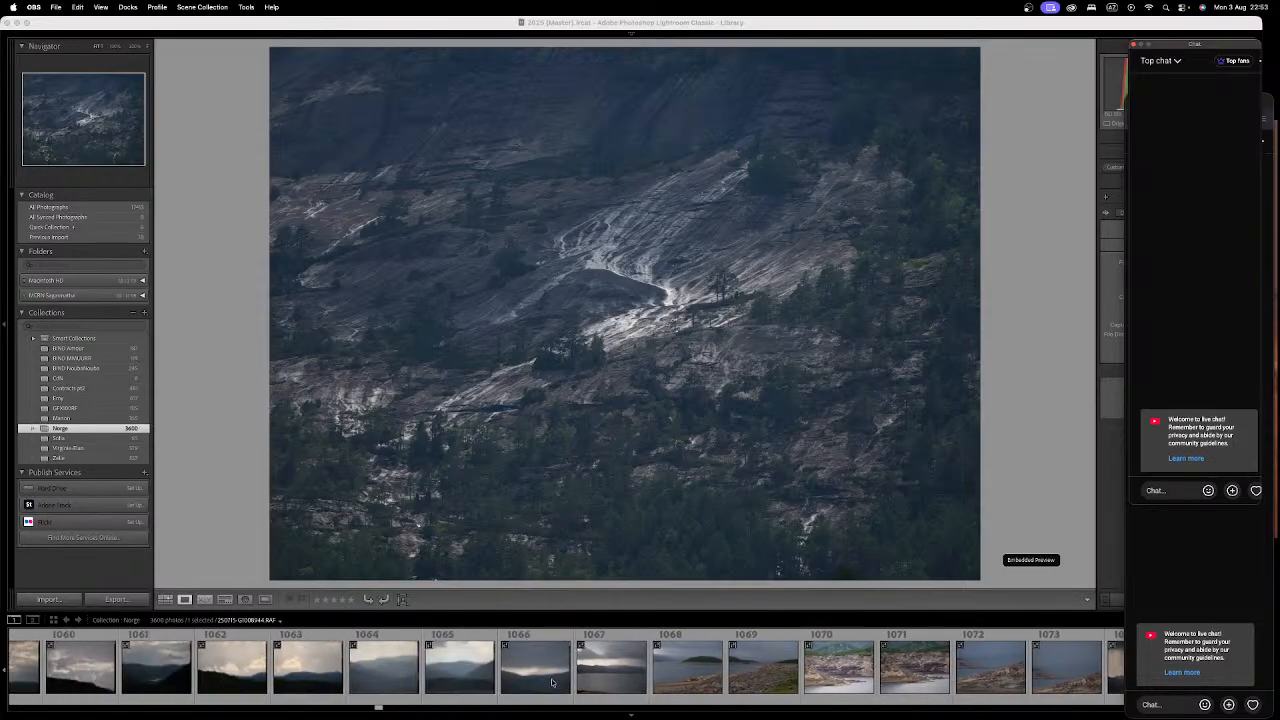
pyautogui.hscroll(-6, 551, 682)
pyautogui.hscroll(-12, 520, 675)
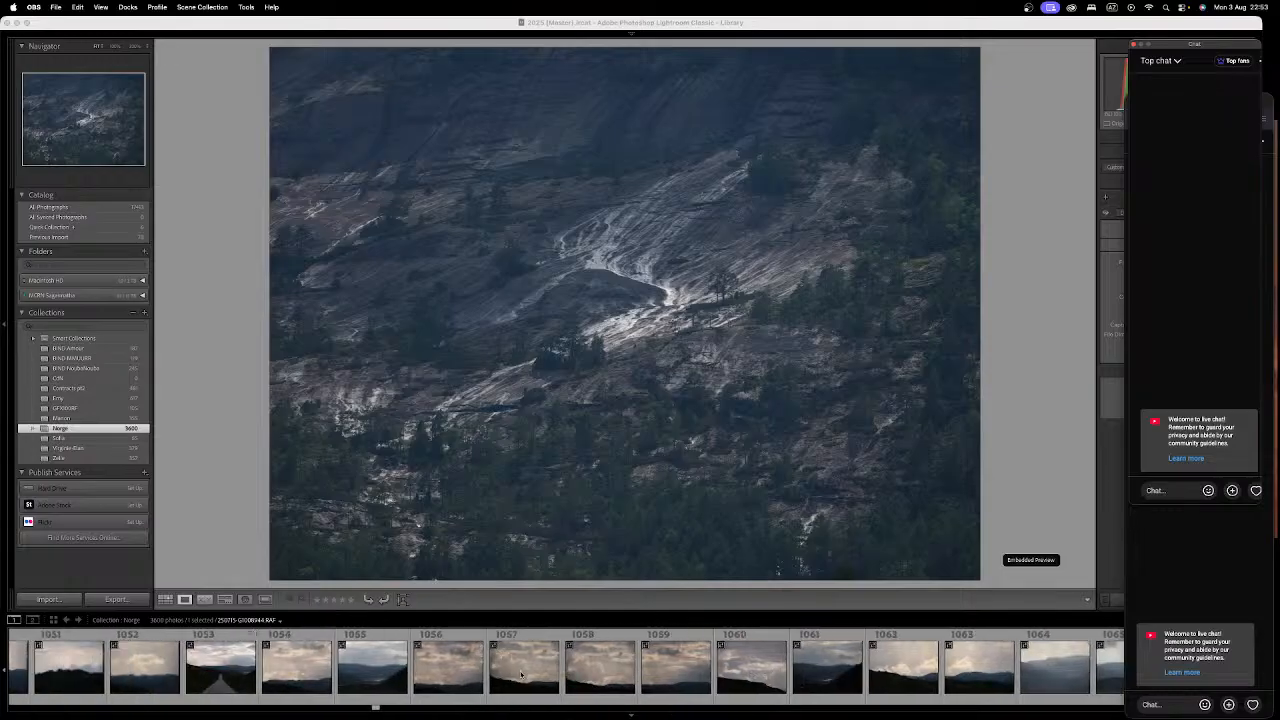
pyautogui.hscroll(-2, 520, 678)
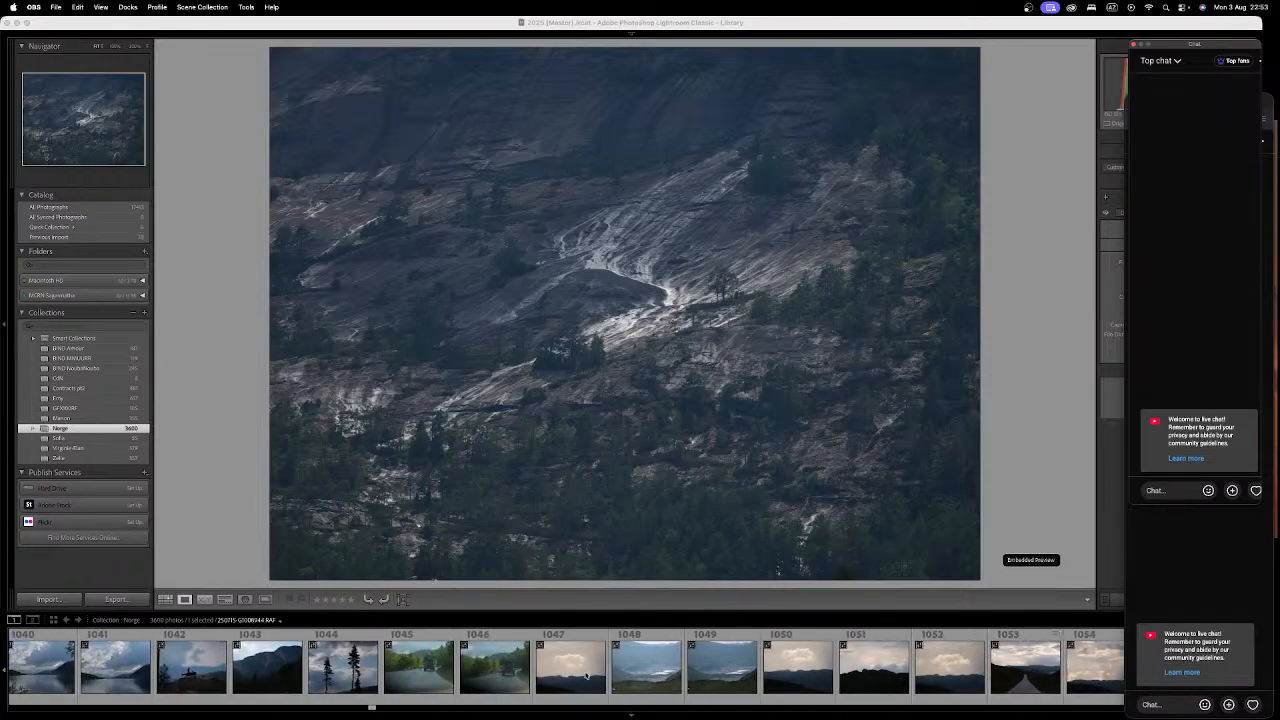
pyautogui.hscroll(-1, 575, 678)
pyautogui.click(412, 668)
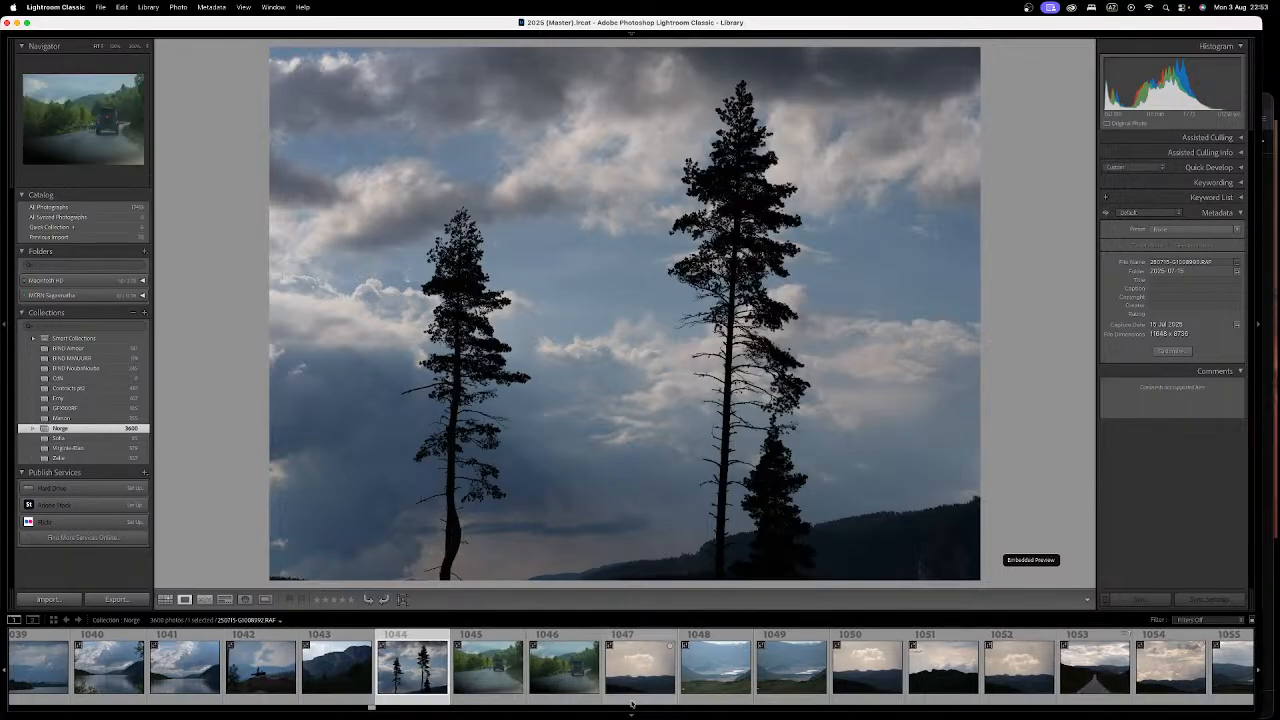
pyautogui.click(646, 675)
pyautogui.click(412, 685)
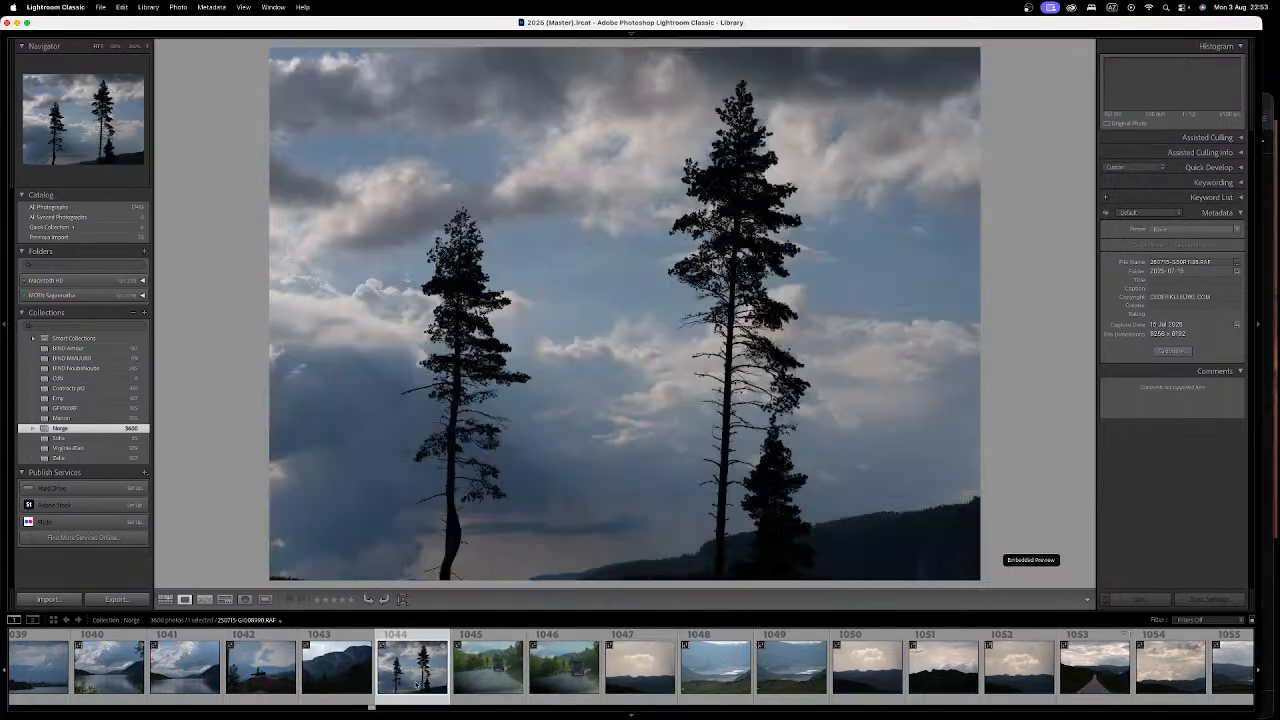
# Step: View photo 1042 of the driftwood on a rock, and return to the pine tree photo 1044
pyautogui.hscroll(-5, 536, 678)
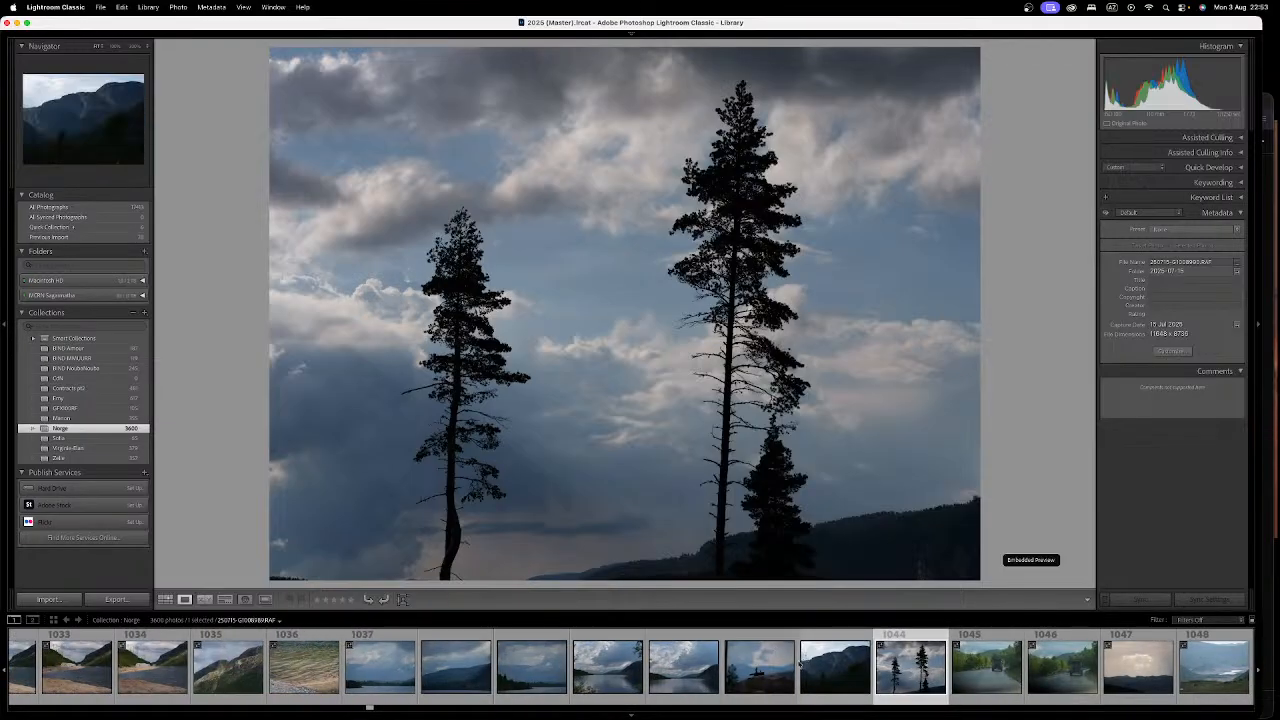
pyautogui.click(760, 677)
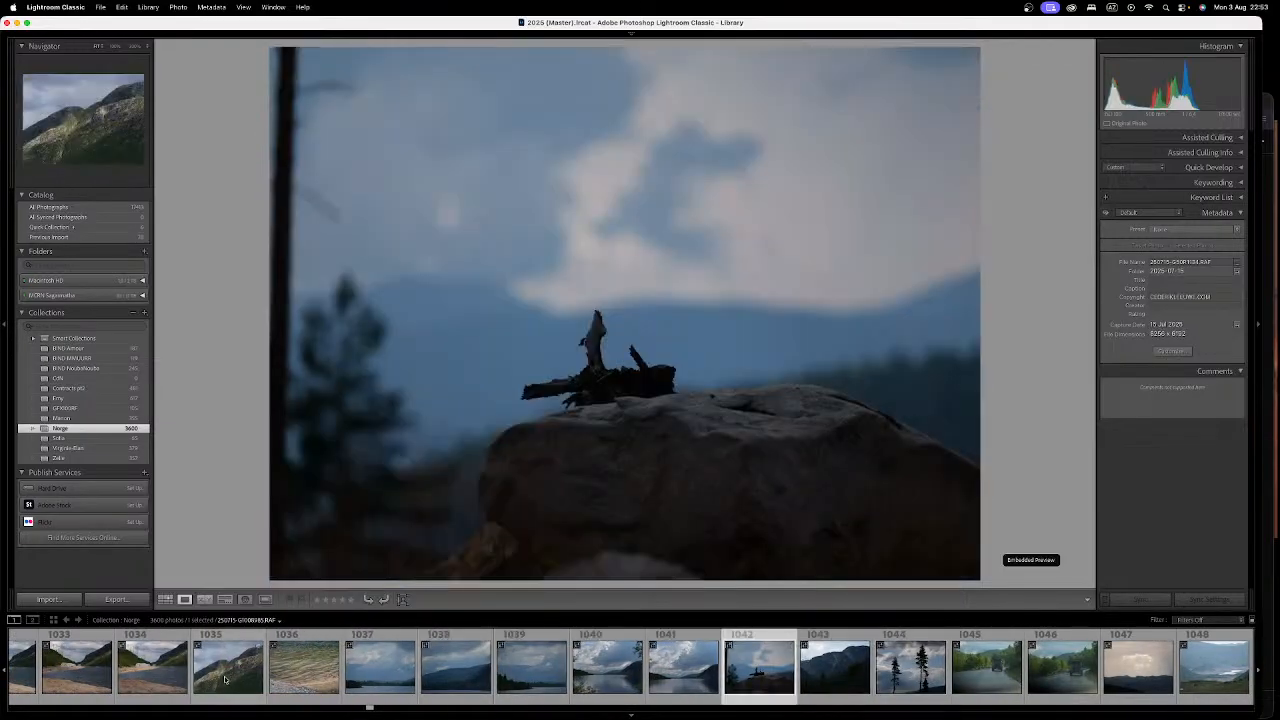
pyautogui.hscroll(-2, 228, 678)
pyautogui.hscroll(5, 590, 660)
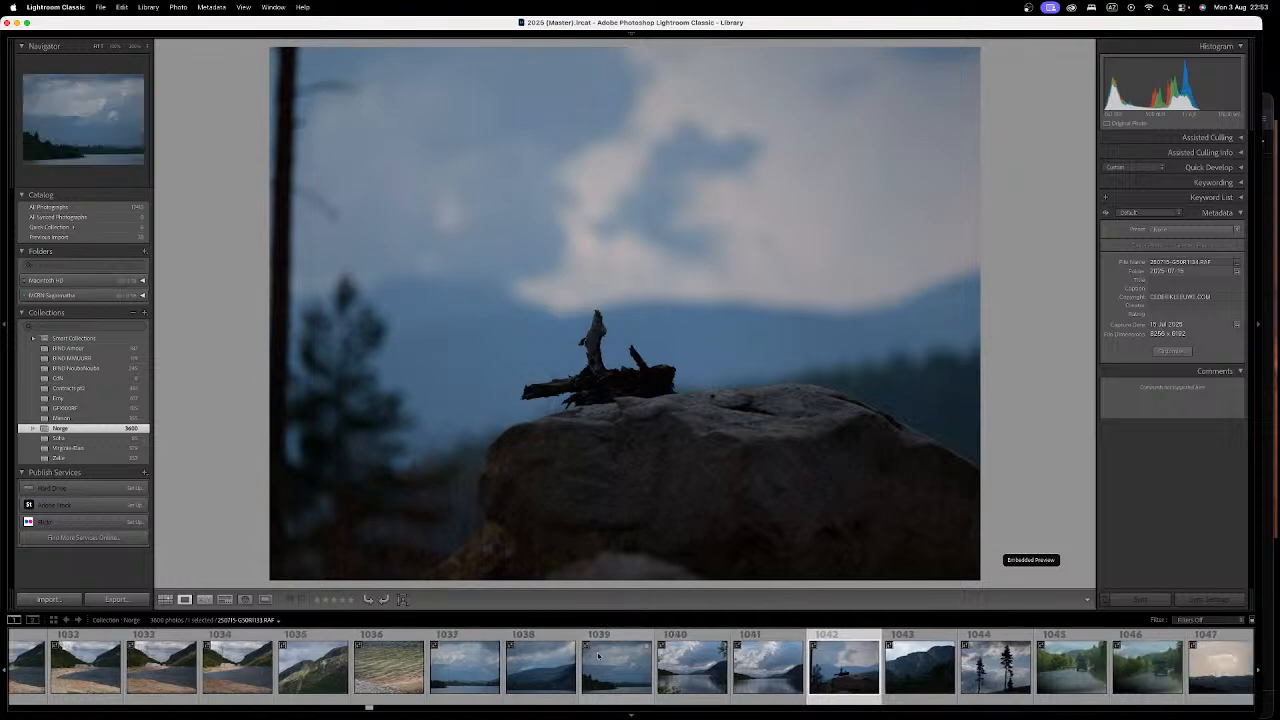
pyautogui.click(688, 680)
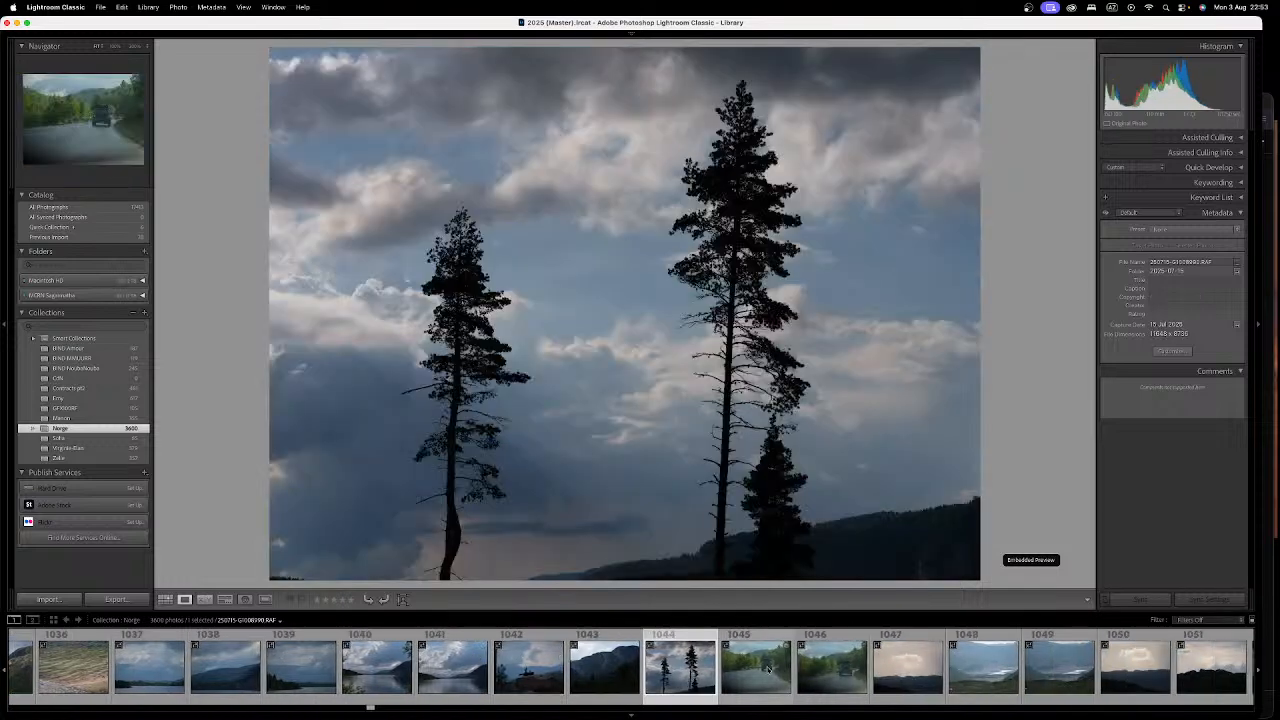
pyautogui.hscroll(1, 761, 670)
# Step: Browse back through the collection and view the layered mountain photos 991, 993 and 994 in turn
pyautogui.hscroll(-20, 761, 670)
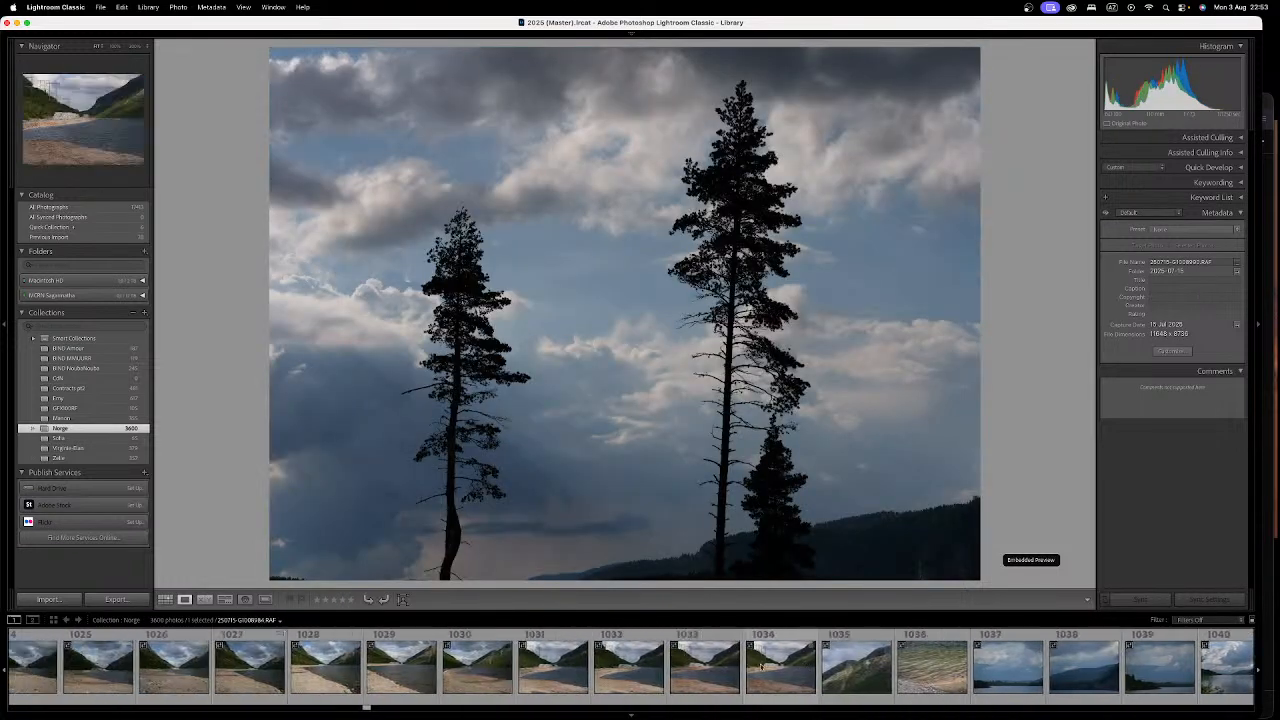
pyautogui.hscroll(-16, 755, 665)
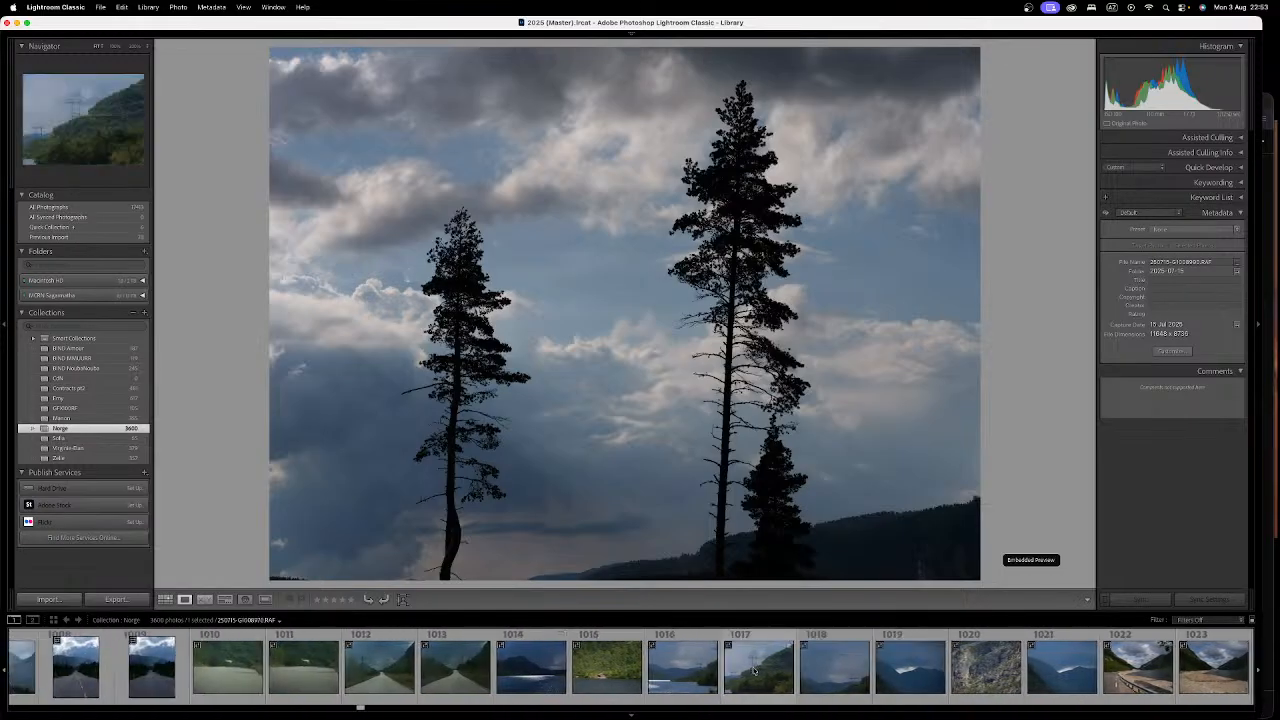
pyautogui.hscroll(-16, 752, 670)
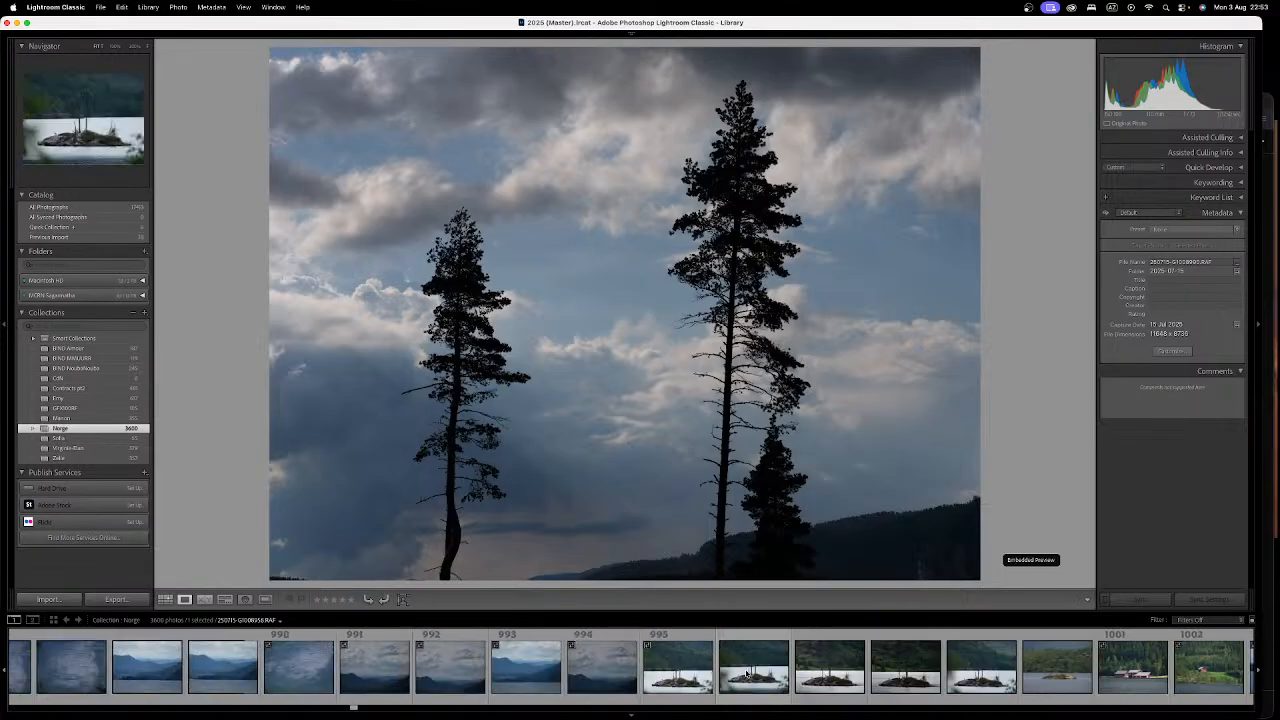
pyautogui.click(537, 675)
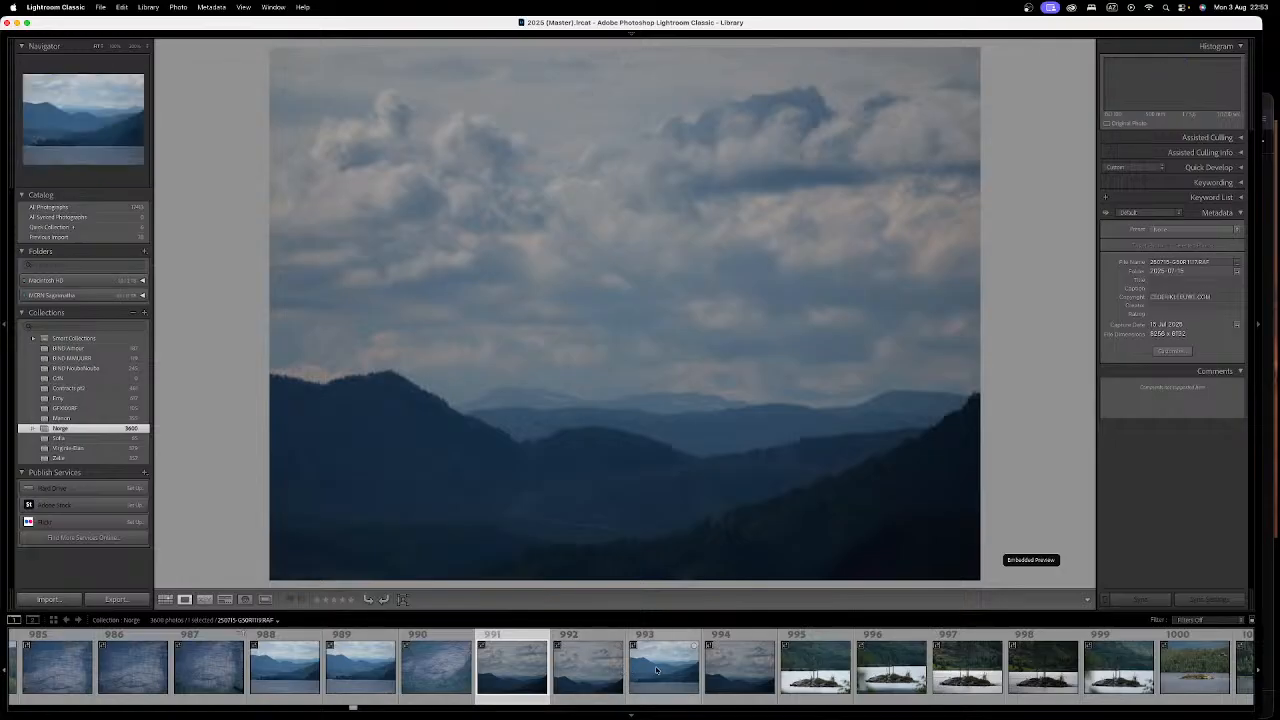
pyautogui.click(676, 677)
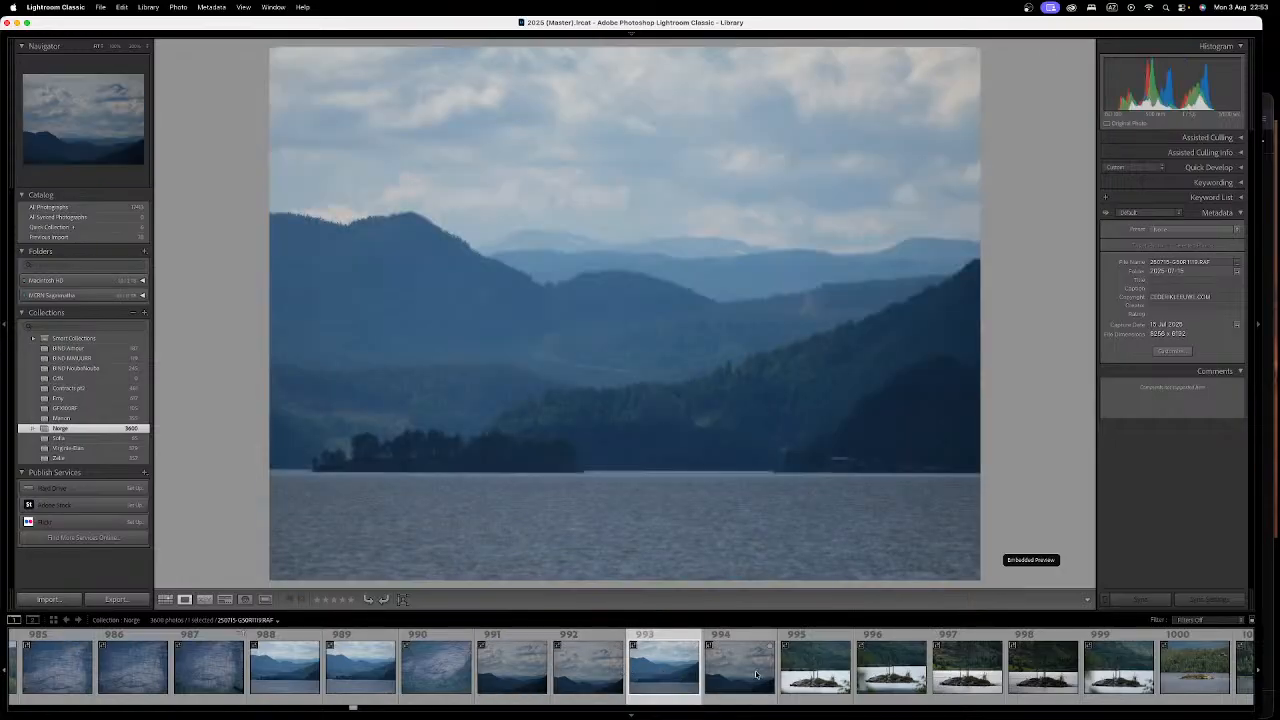
pyautogui.click(745, 675)
# Step: Go back to the wet rock slope series starting at photo 967 and view its frames up to 970
pyautogui.hscroll(-7, 700, 678)
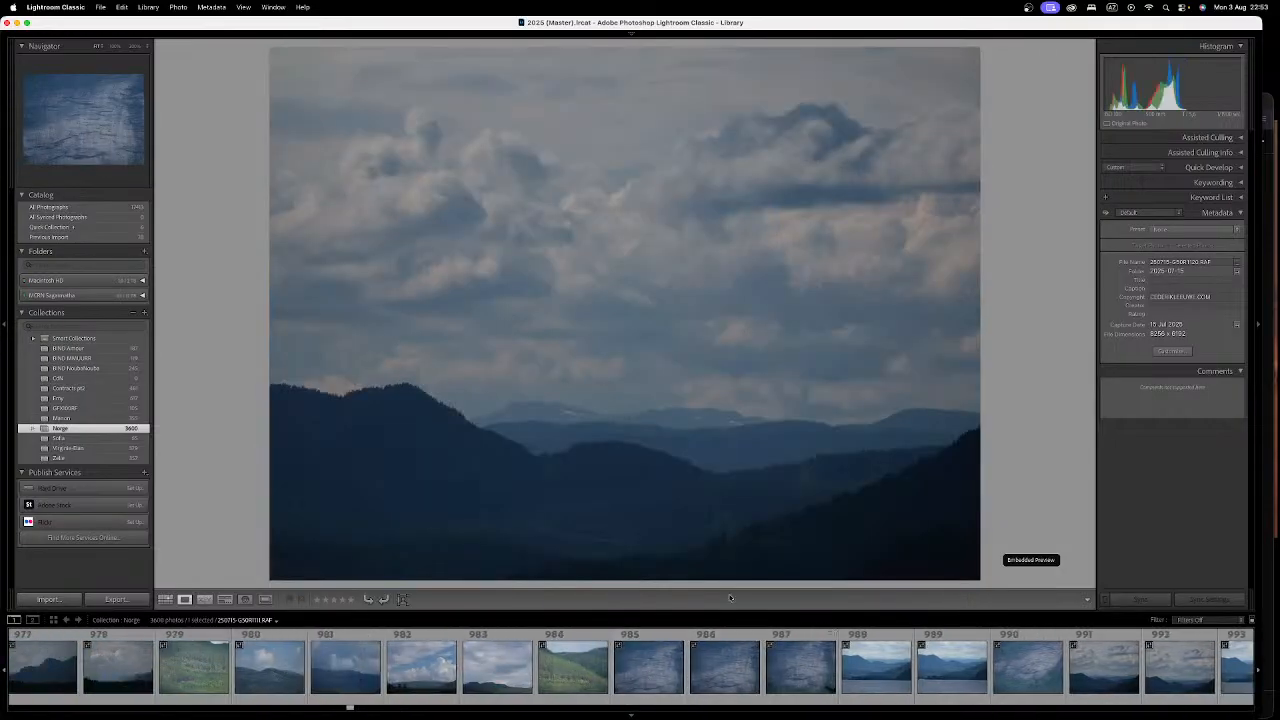
pyautogui.hscroll(-5, 412, 680)
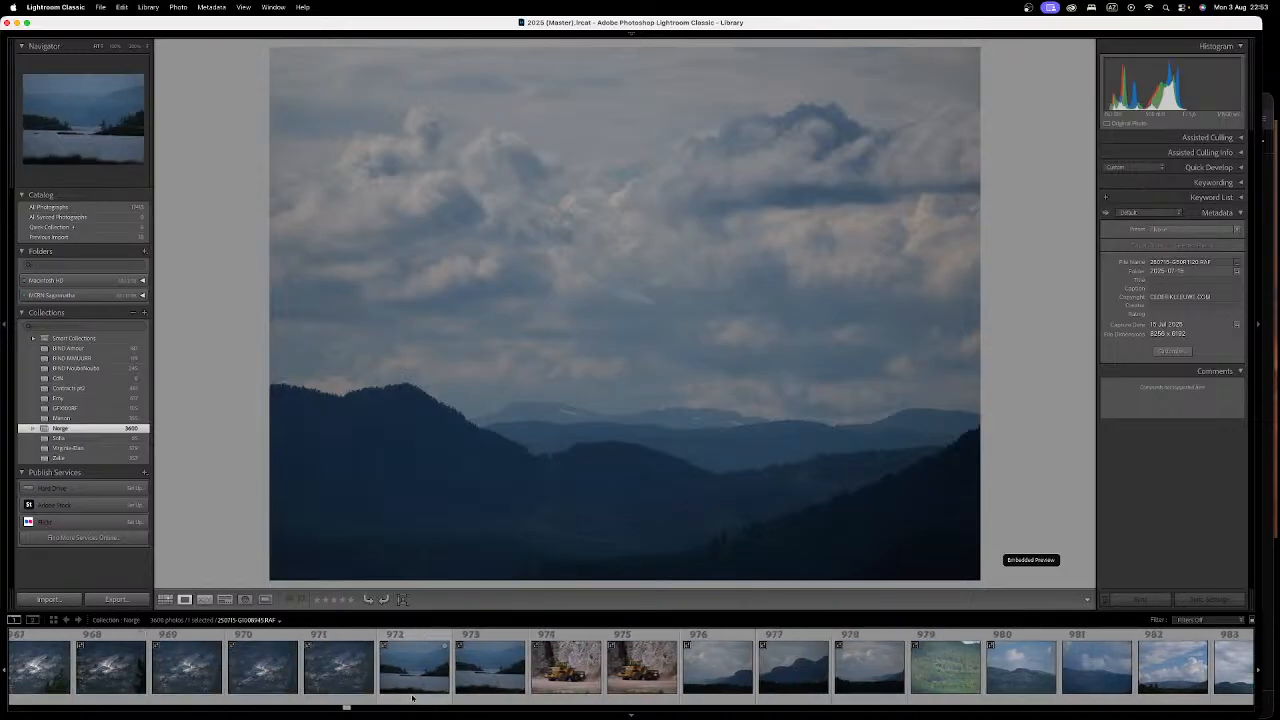
pyautogui.hscroll(-6, 412, 680)
pyautogui.click(465, 665)
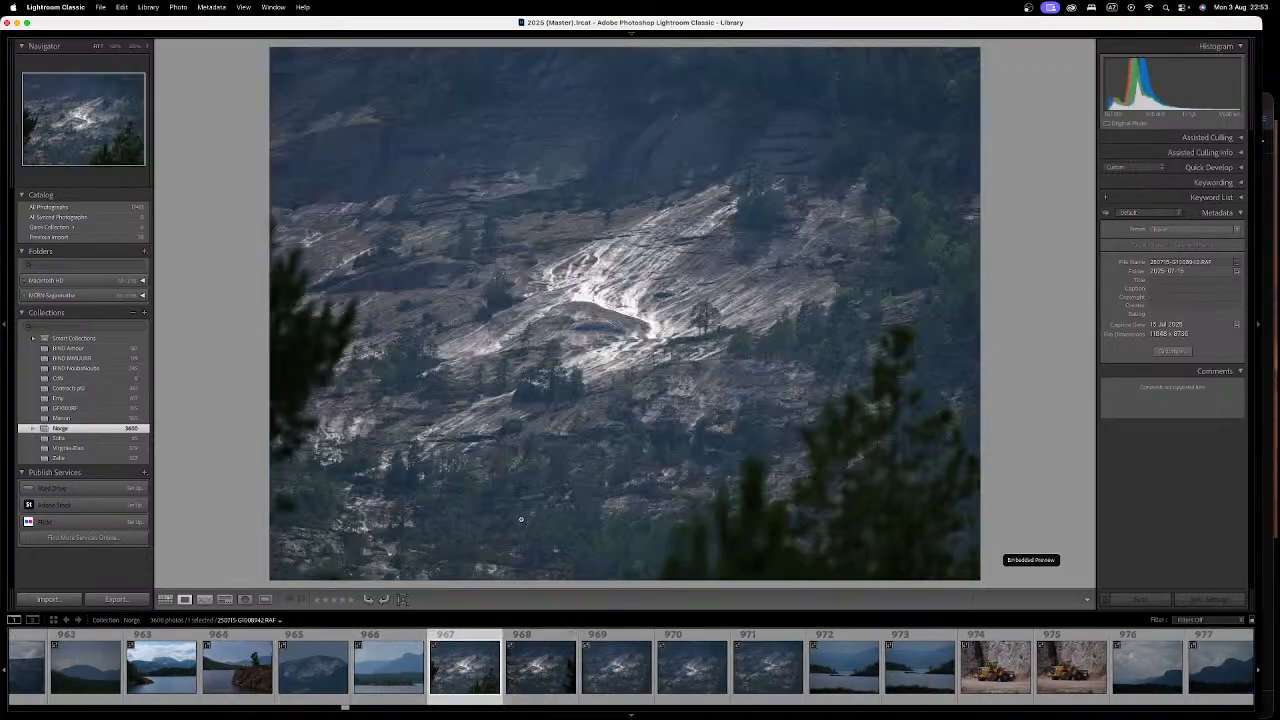
pyautogui.click(617, 667)
pyautogui.click(692, 667)
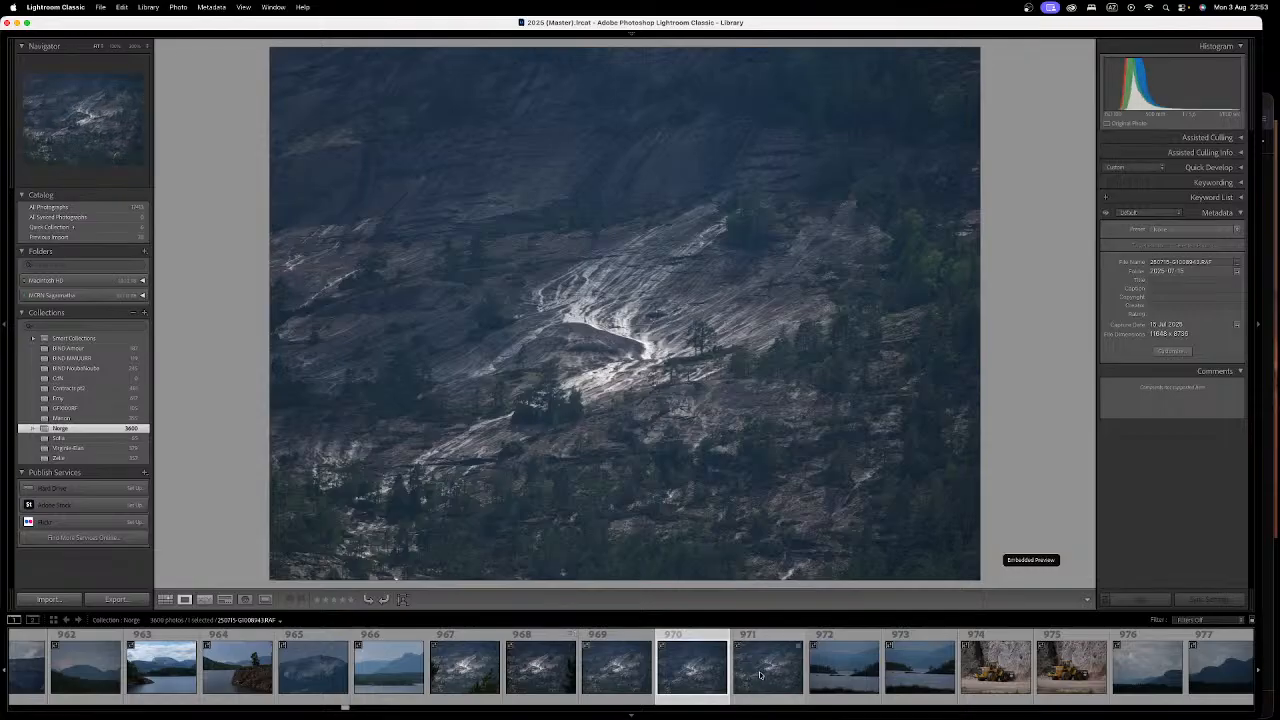
pyautogui.click(561, 686)
pyautogui.click(617, 667)
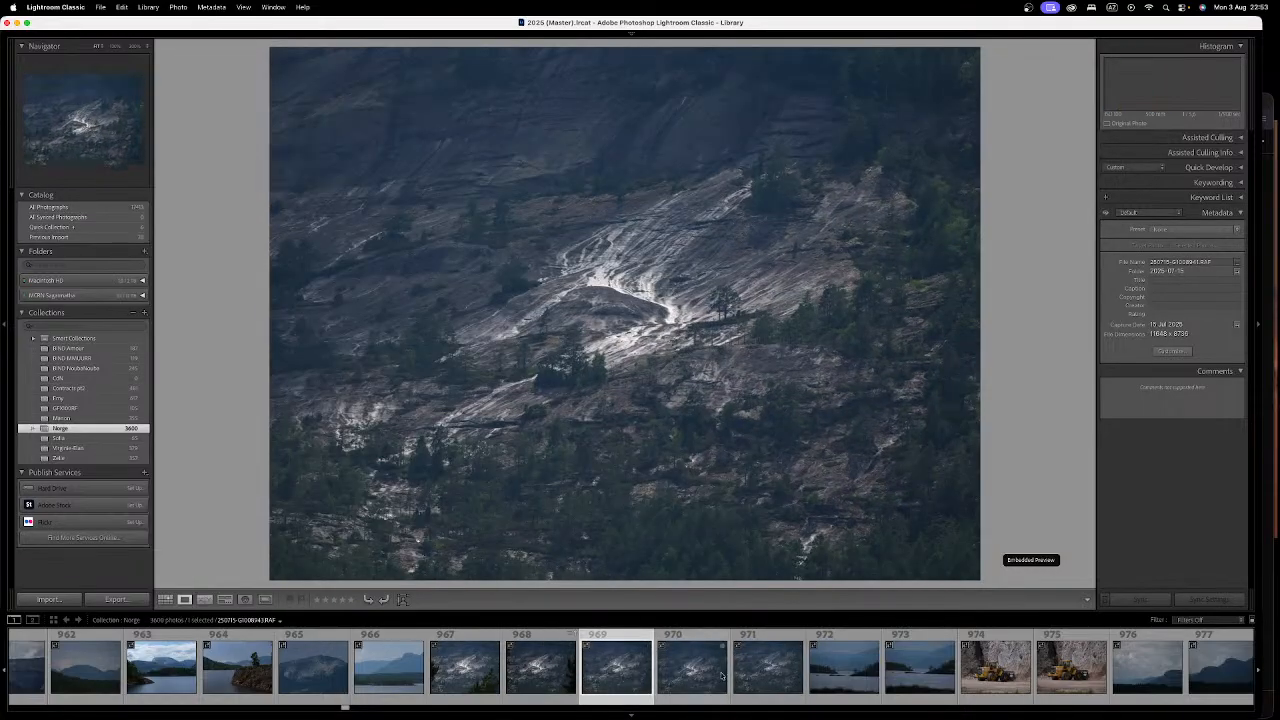
# Step: Compare the framing of the rock slope photos 967 to 971, finishing on photo 969
pyautogui.click(706, 678)
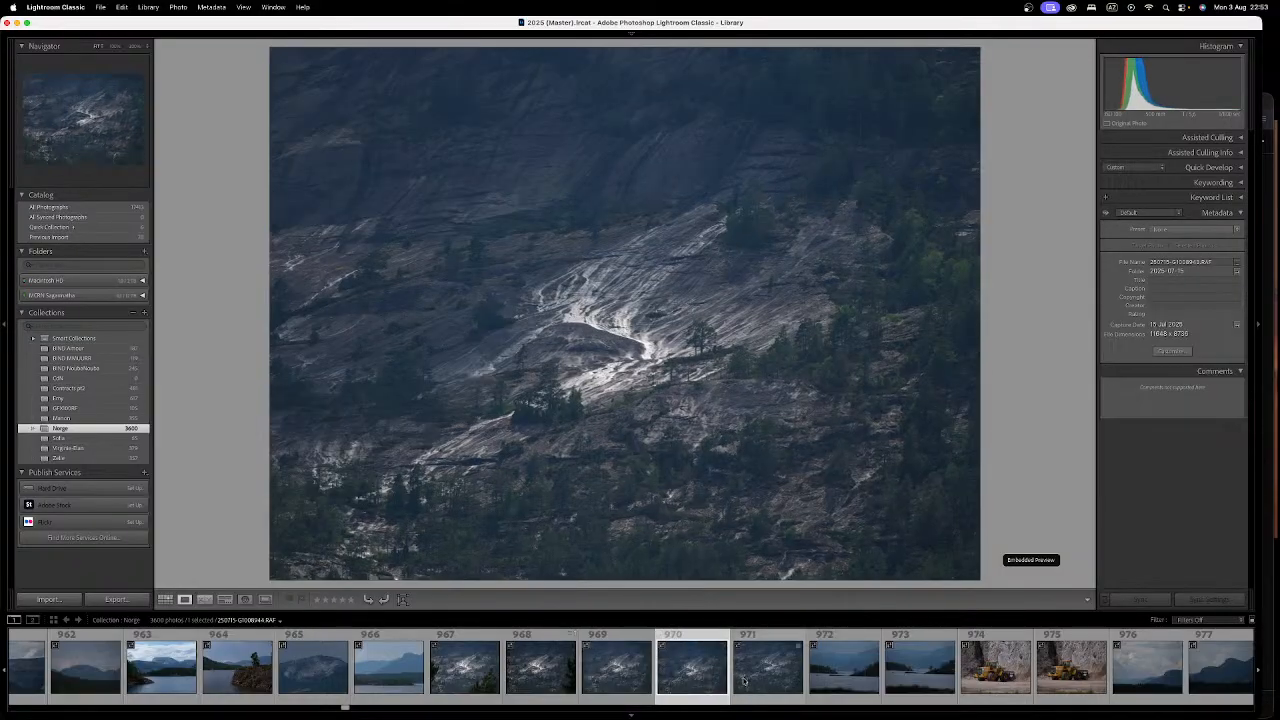
pyautogui.click(737, 680)
pyautogui.click(686, 675)
pyautogui.click(602, 678)
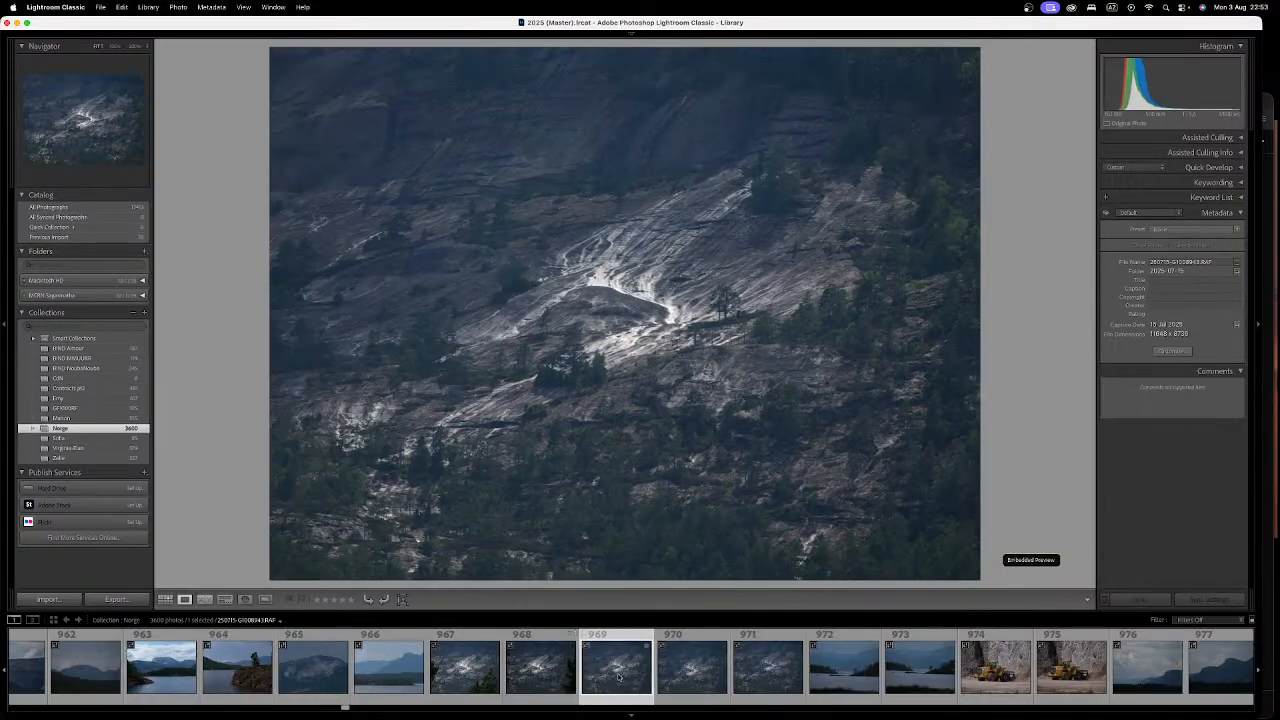
pyautogui.click(690, 674)
pyautogui.click(600, 680)
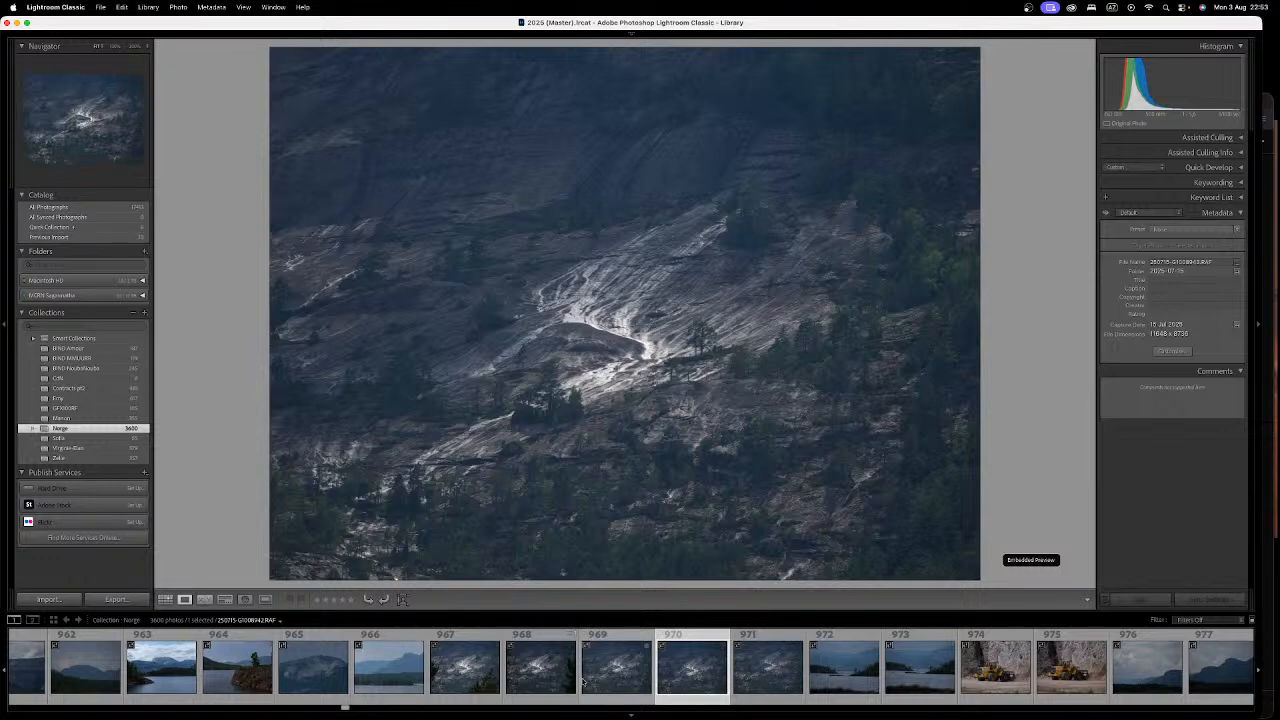
pyautogui.click(550, 682)
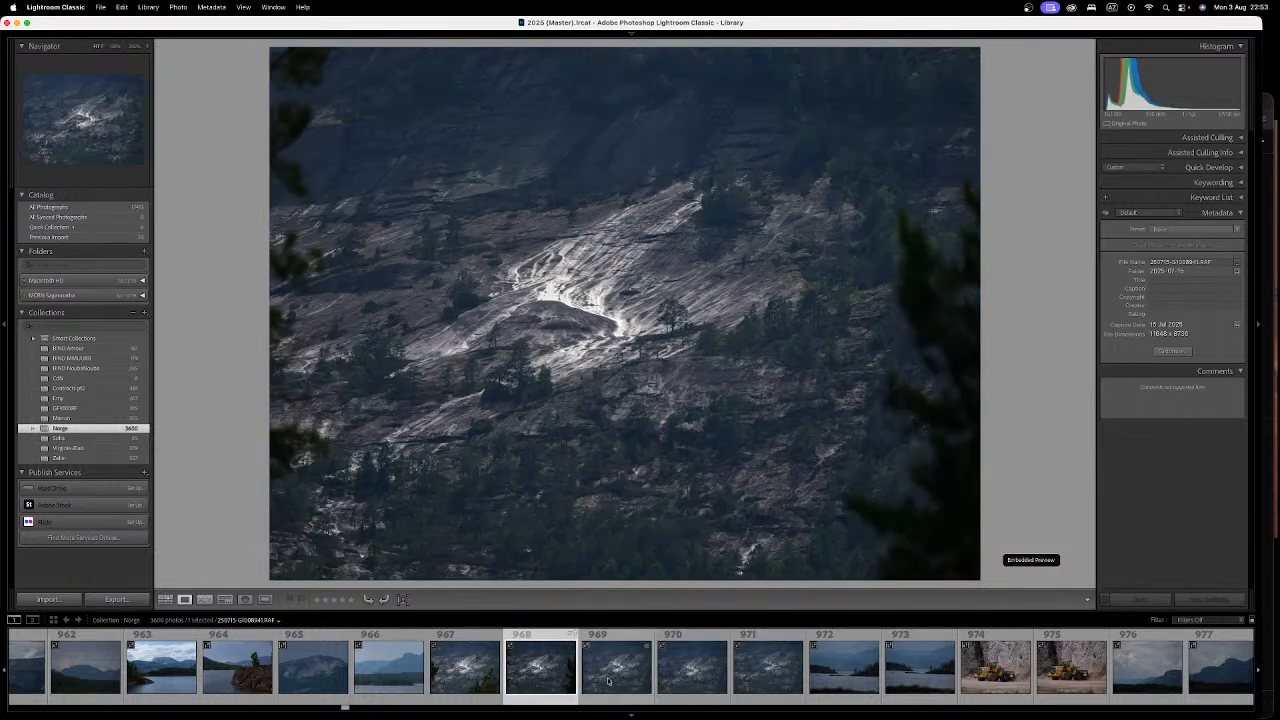
pyautogui.click(464, 680)
pyautogui.click(538, 676)
pyautogui.click(615, 668)
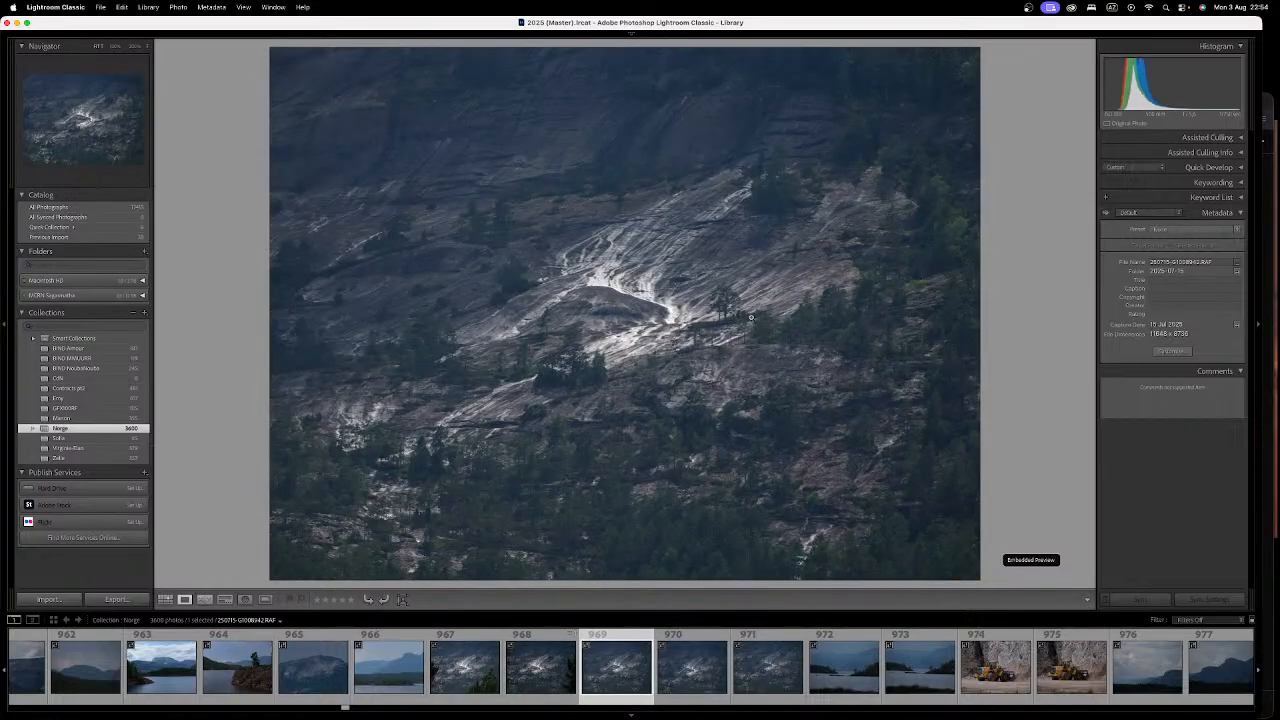
# Step: Examine the rock face and water streaks up close in photos 969 and 970
pyautogui.click(763, 308)
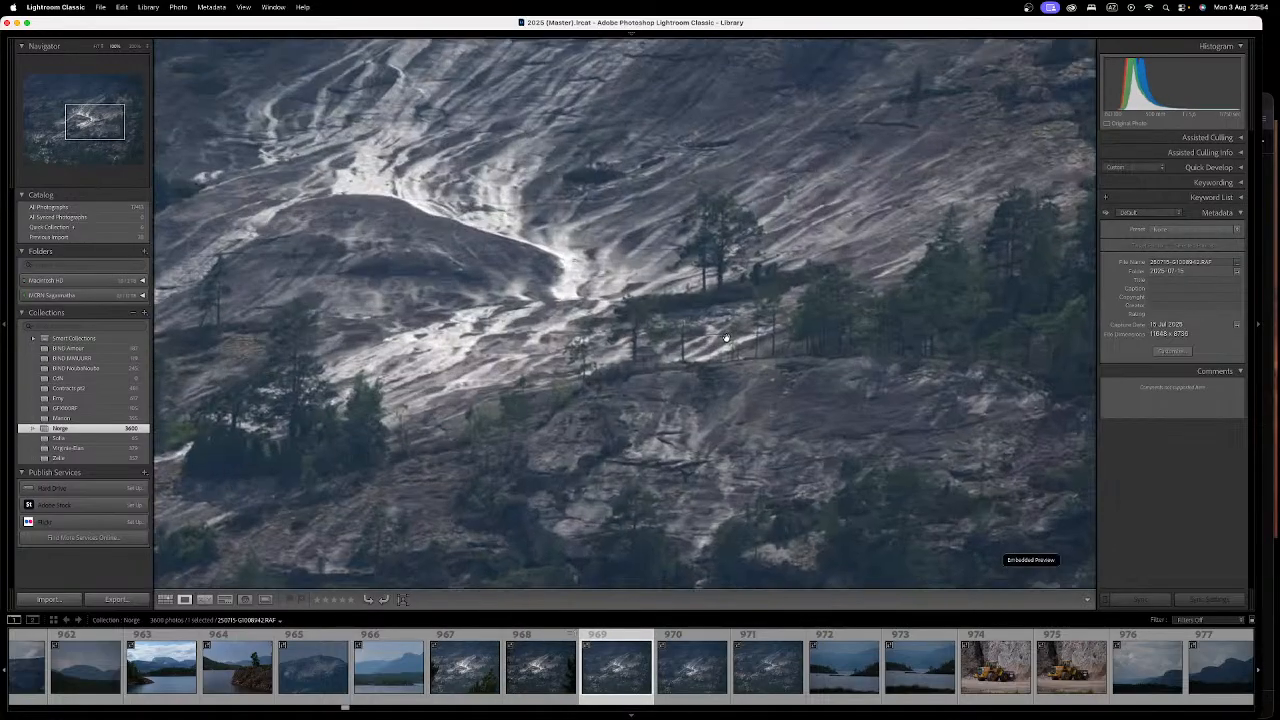
pyautogui.click(696, 290)
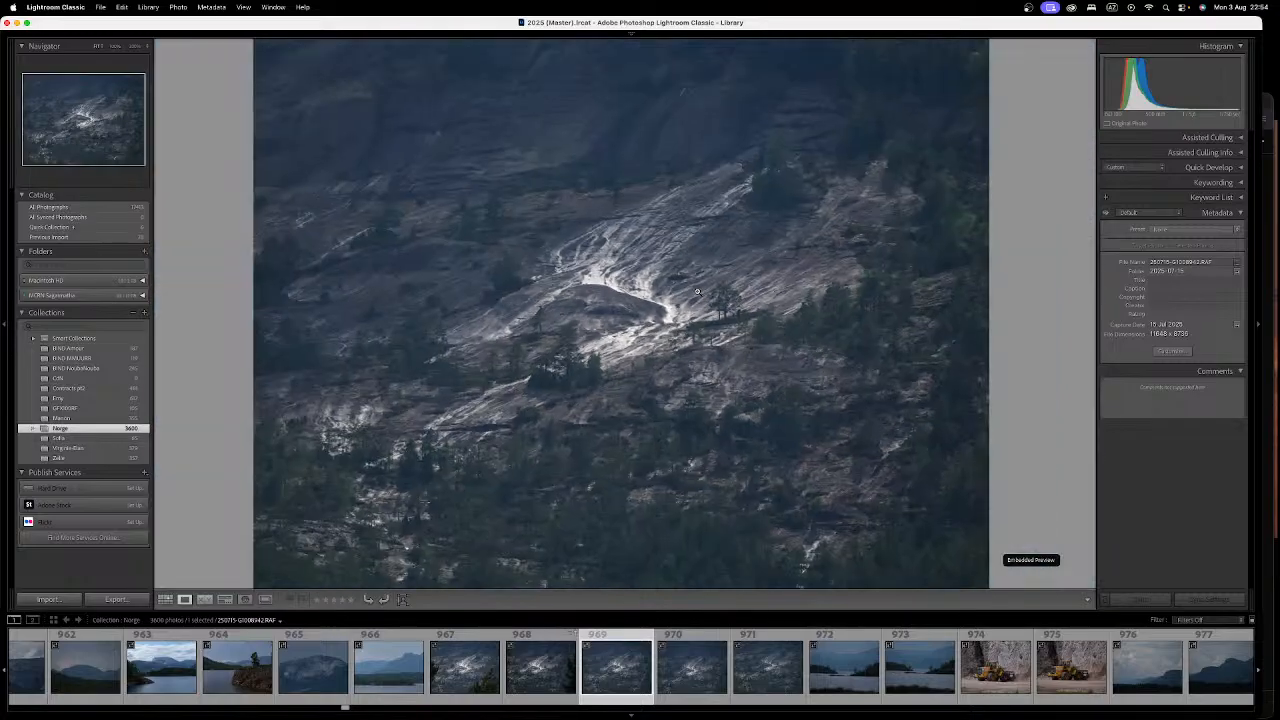
pyautogui.click(684, 665)
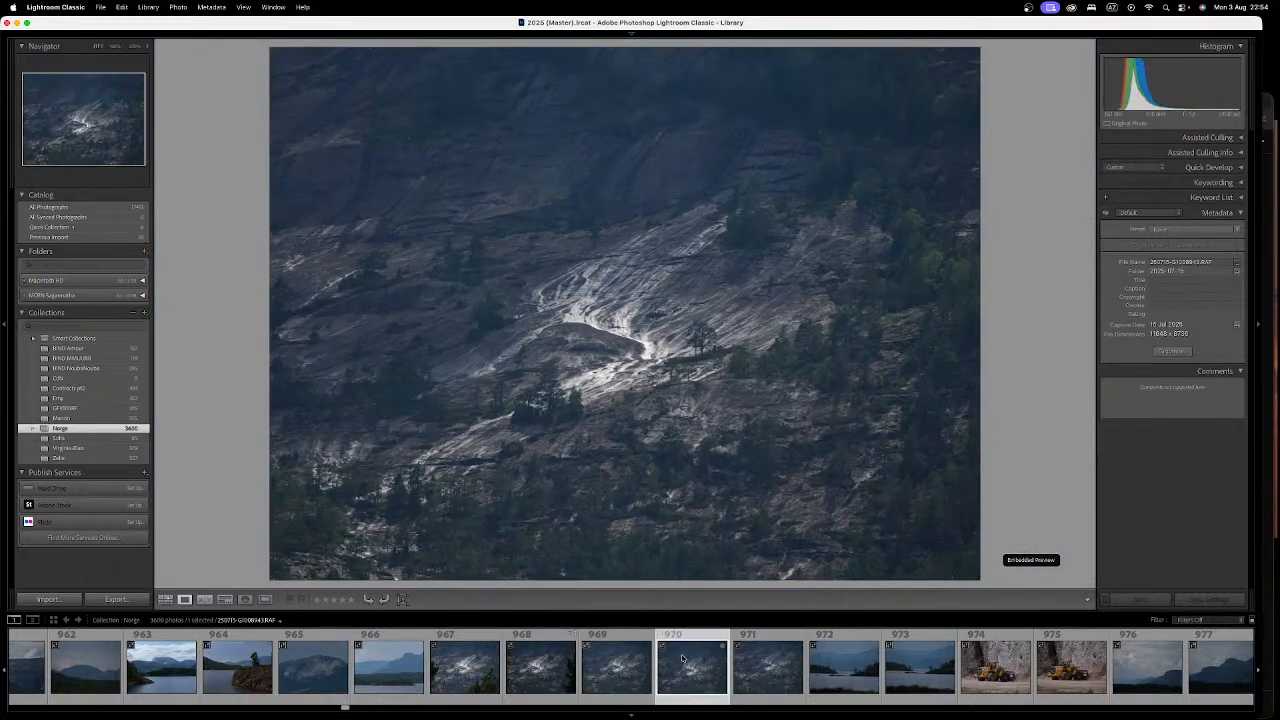
pyautogui.click(651, 378)
pyautogui.moveTo(790, 211); pyautogui.dragTo(714, 466)
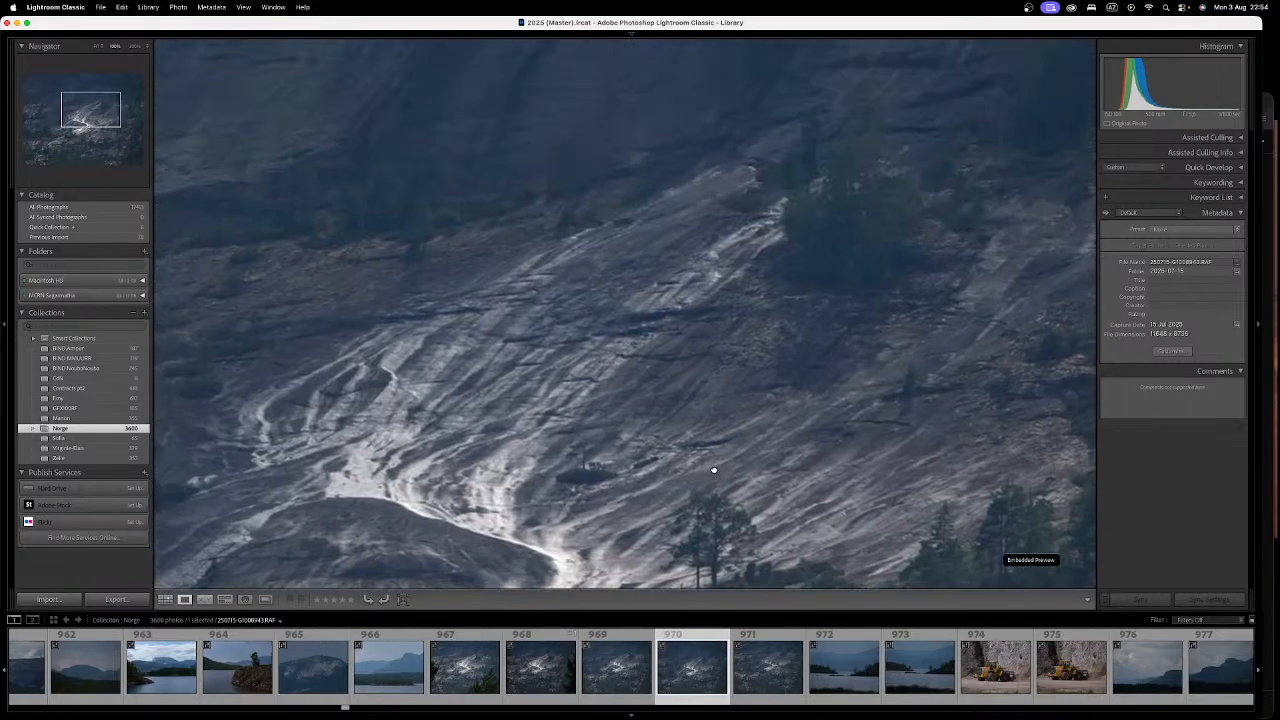
pyautogui.moveTo(626, 329); pyautogui.dragTo(540, 554)
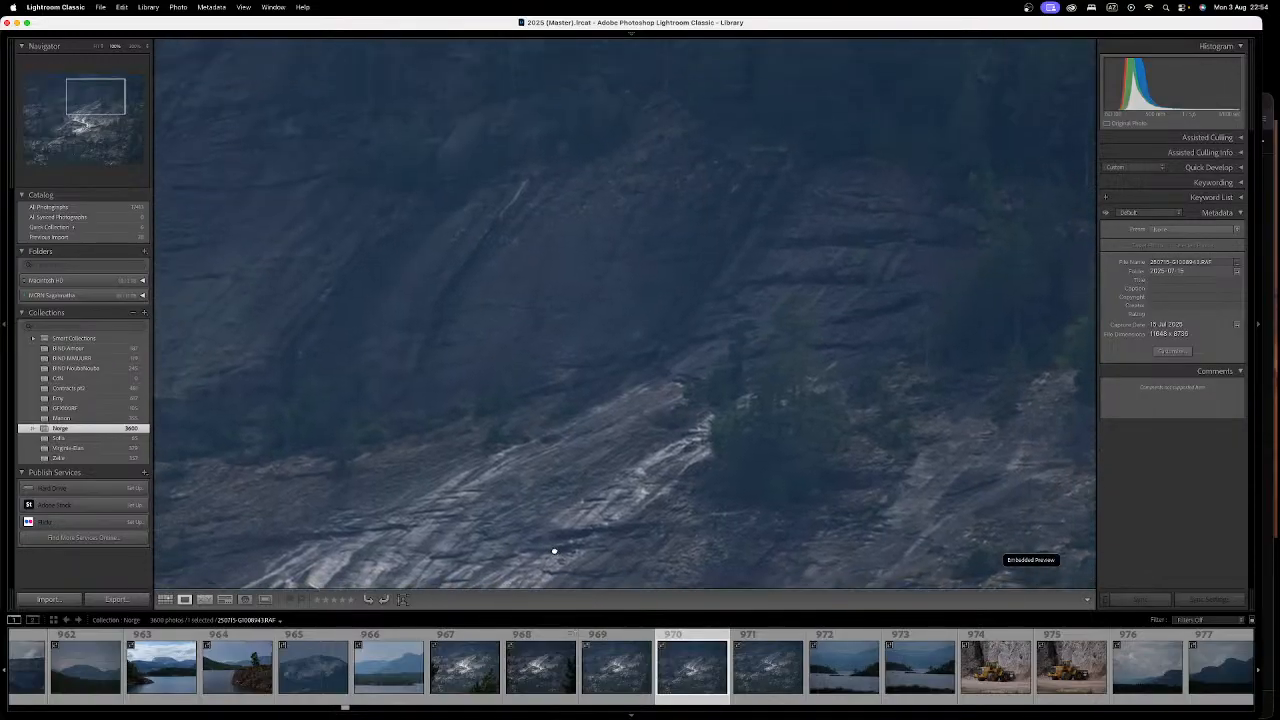
pyautogui.moveTo(614, 274); pyautogui.dragTo(633, 248)
pyautogui.moveTo(600, 403); pyautogui.dragTo(662, 236)
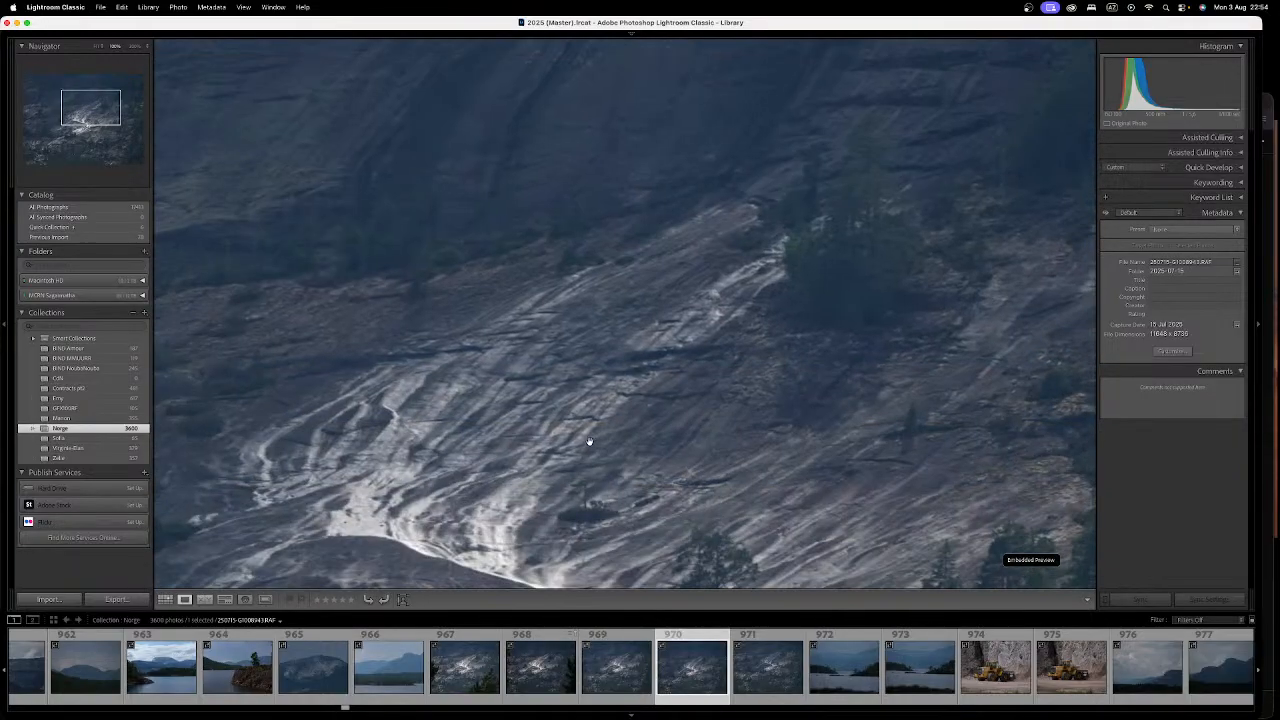
# Step: Examine the water streaks, rock dome and tree groups of photo 970 up close, then return to the full view
pyautogui.moveTo(591, 437); pyautogui.dragTo(692, 253)
pyautogui.moveTo(469, 479); pyautogui.dragTo(482, 511)
pyautogui.moveTo(578, 401); pyautogui.dragTo(634, 334)
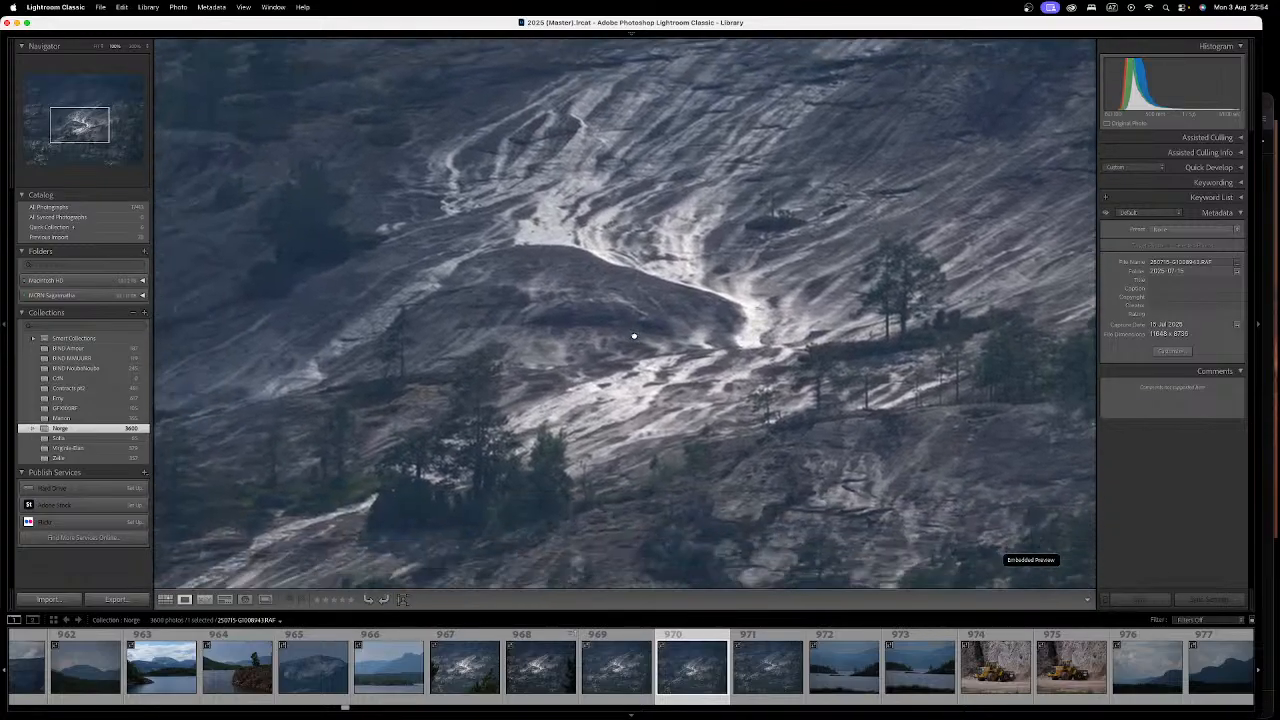
pyautogui.moveTo(560, 480); pyautogui.dragTo(563, 343)
pyautogui.moveTo(280, 413); pyautogui.dragTo(420, 383)
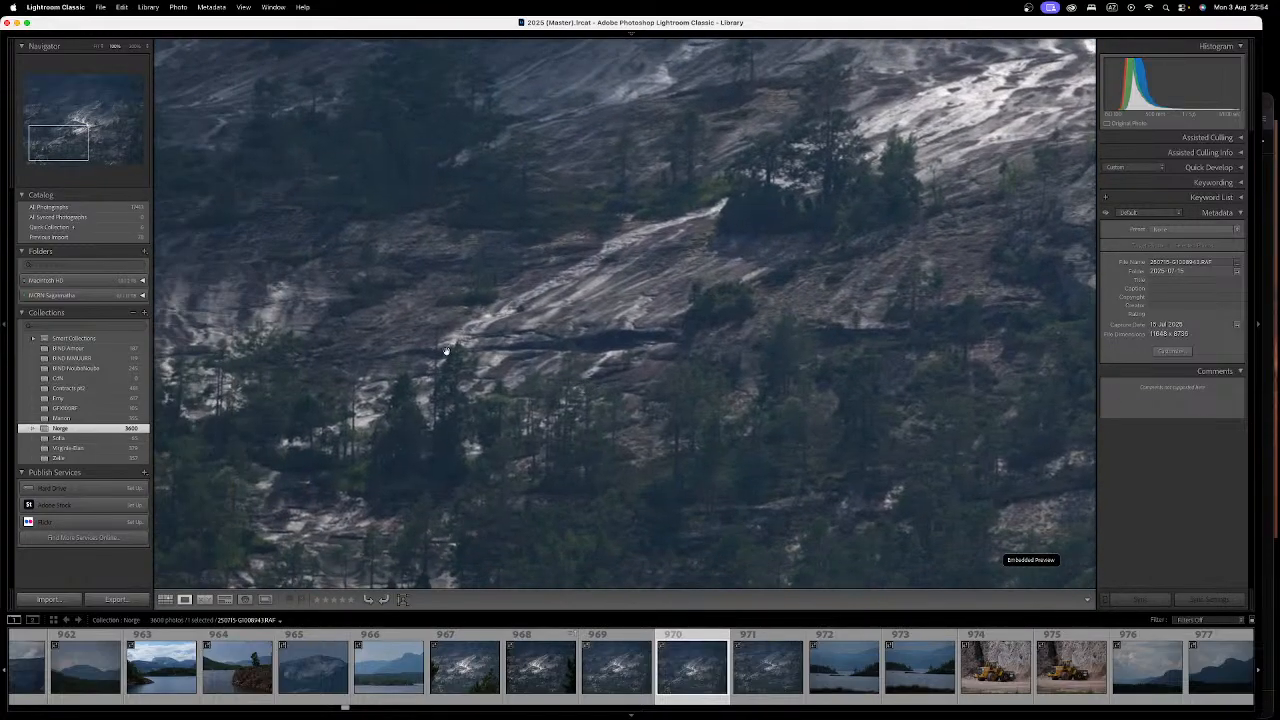
pyautogui.moveTo(823, 210); pyautogui.dragTo(625, 393)
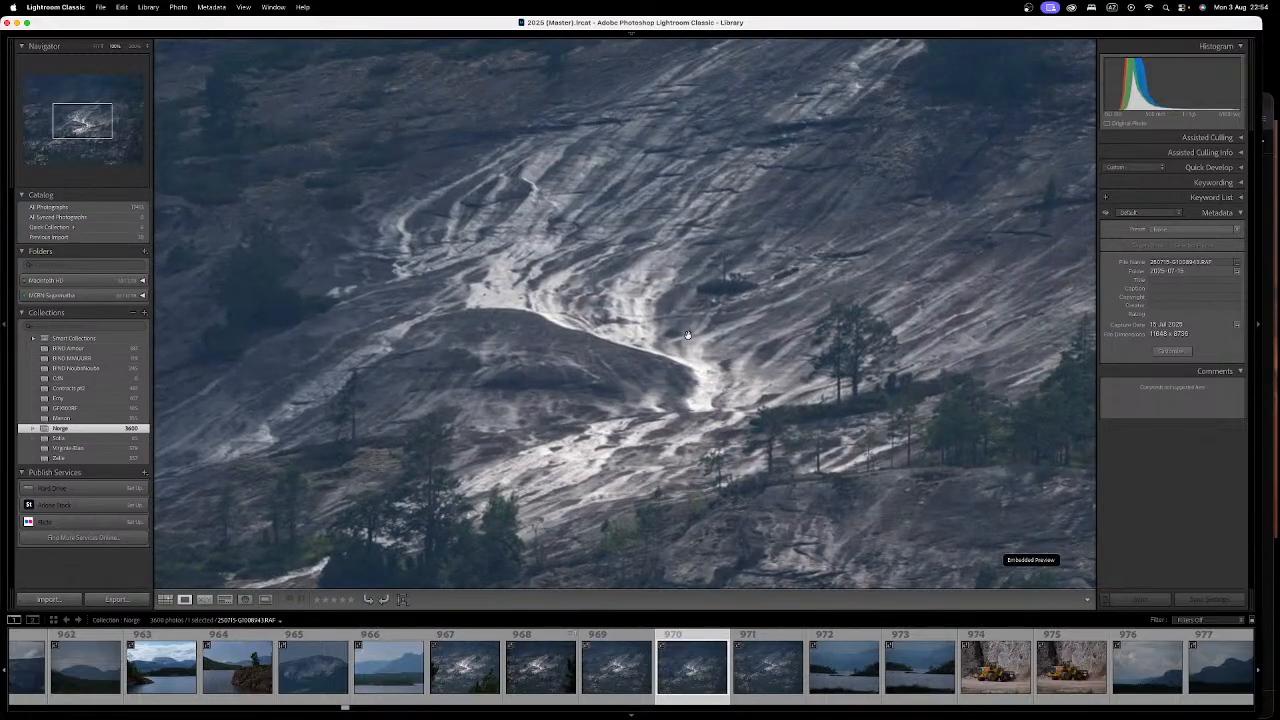
pyautogui.moveTo(643, 535); pyautogui.dragTo(587, 237)
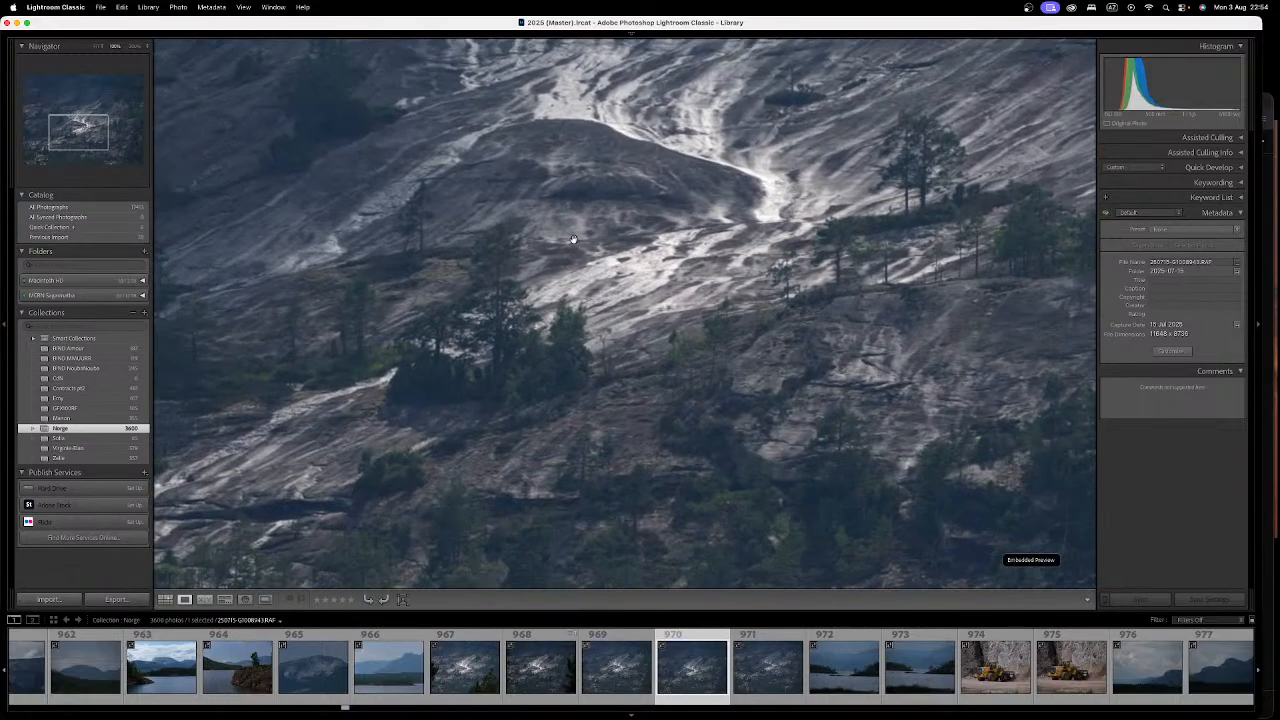
pyautogui.moveTo(315, 445); pyautogui.dragTo(835, 285)
pyautogui.click(835, 285)
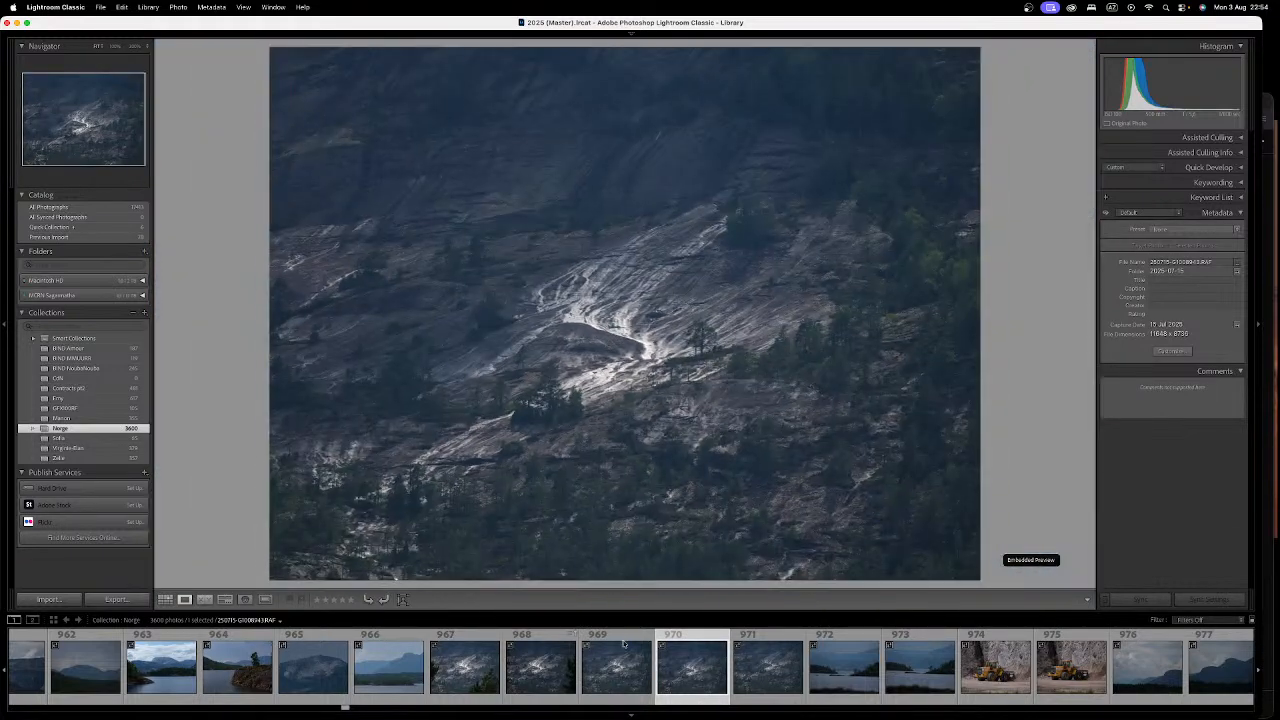
# Step: Compare rock slope frames 971, 970, 969 and 968, checking the central water streaks of 968 up close
pyautogui.click(743, 688)
pyautogui.click(671, 677)
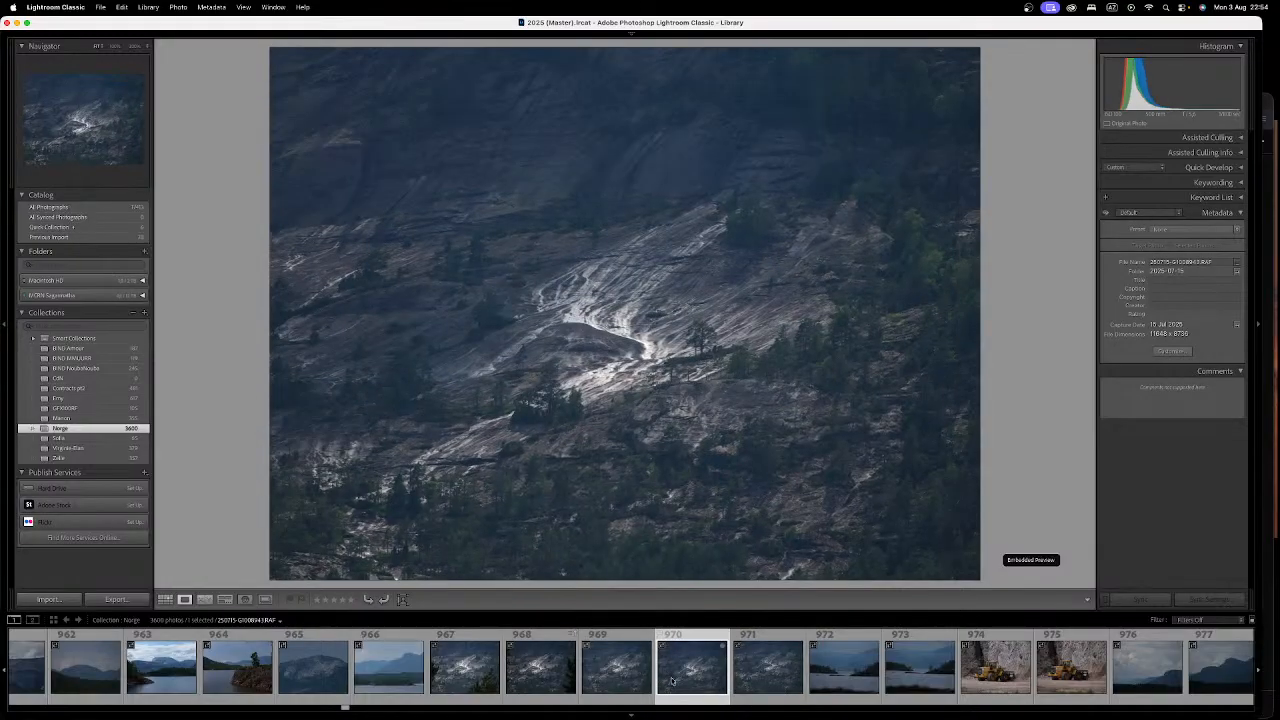
pyautogui.click(603, 685)
pyautogui.click(551, 680)
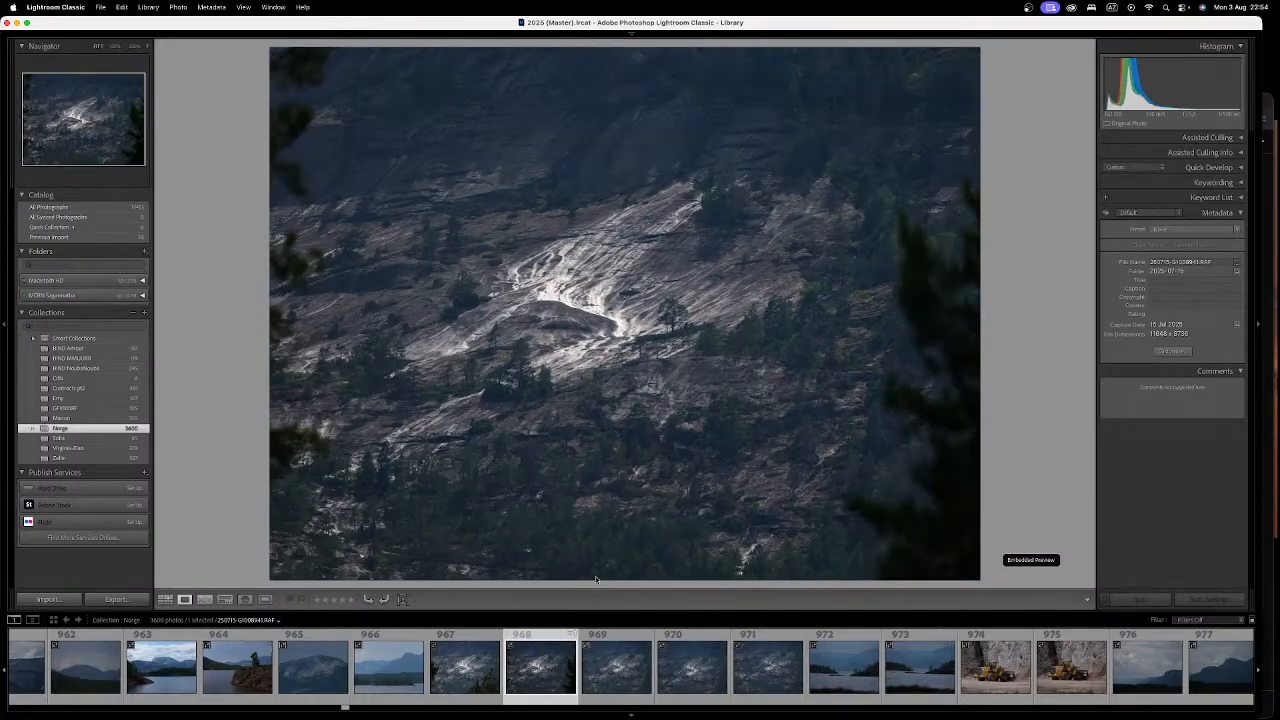
pyautogui.click(590, 311)
pyautogui.click(644, 291)
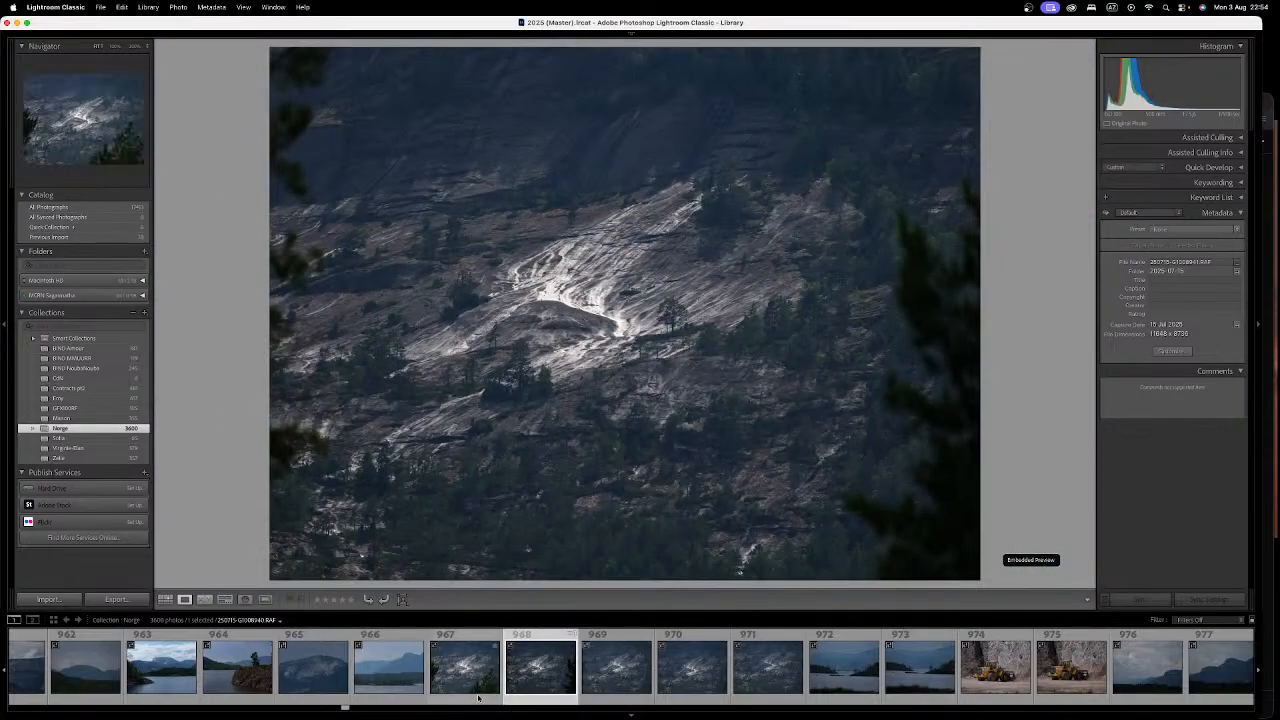
# Step: View the rock slope photos 967 to 971 one after another to compare their framing
pyautogui.click(464, 680)
pyautogui.click(563, 670)
pyautogui.click(618, 672)
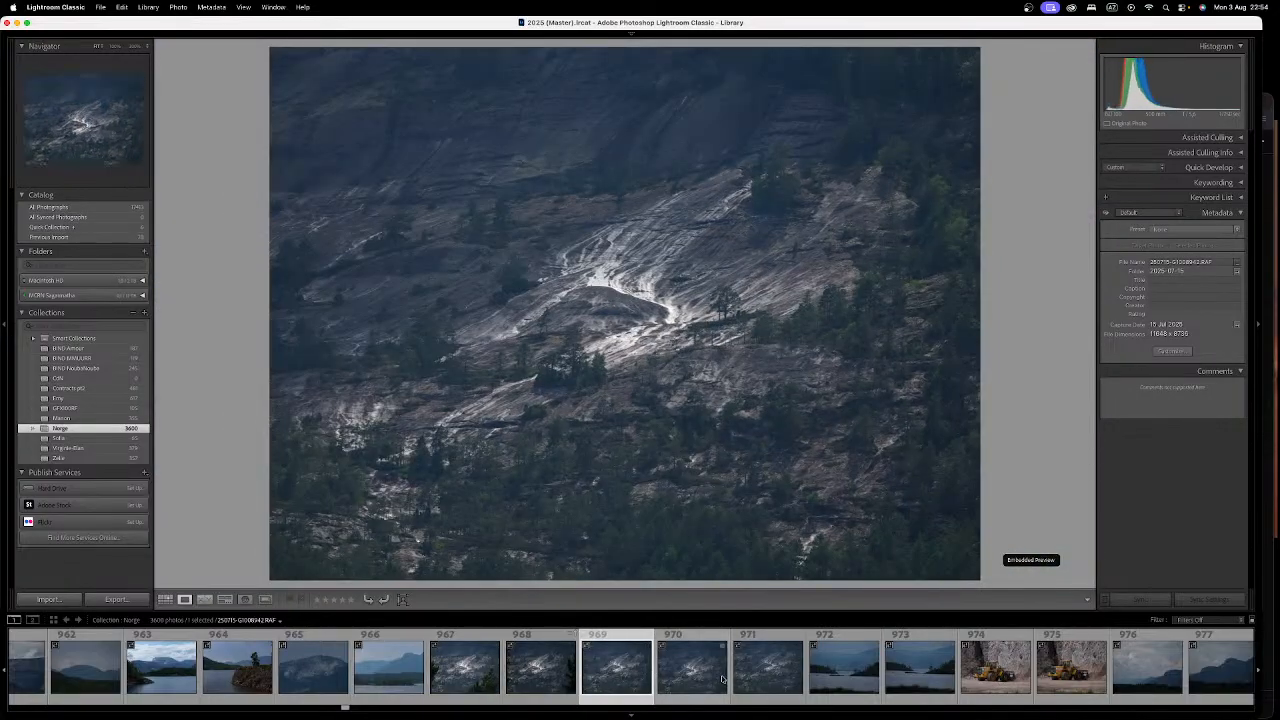
pyautogui.click(700, 674)
pyautogui.press('Right')
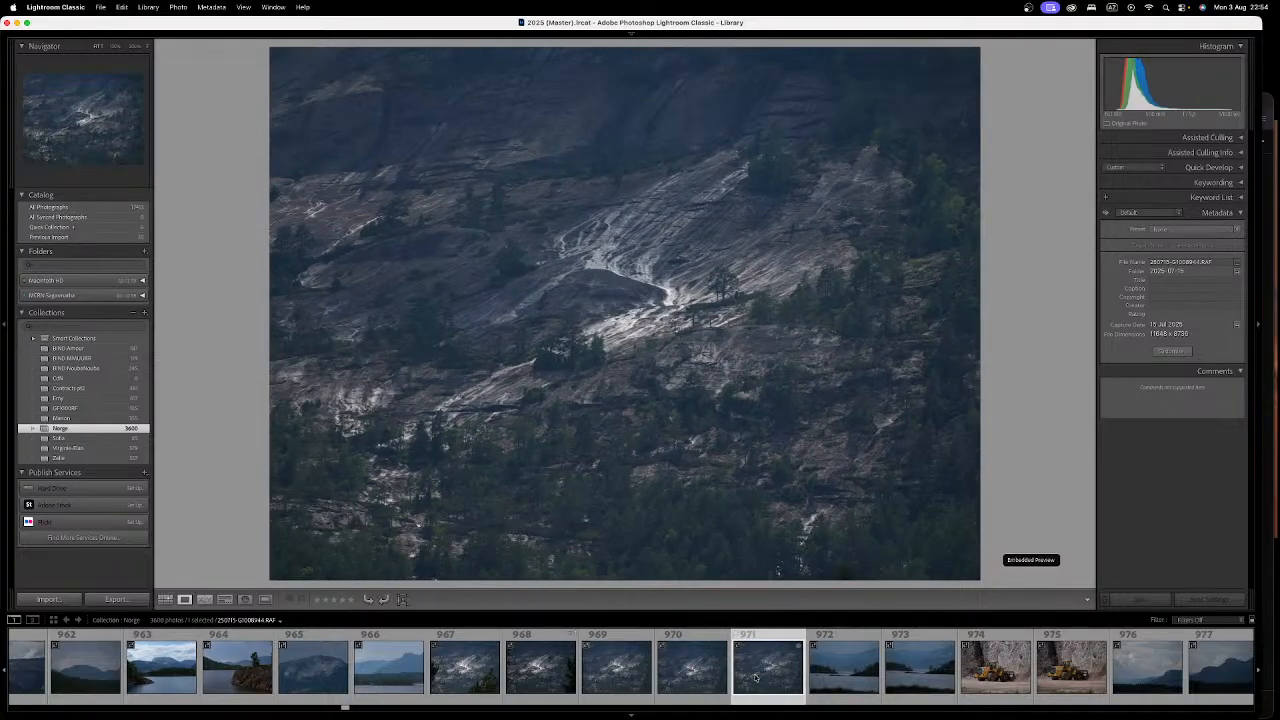
# Step: Compare photos 970, 969 and 968 once more, going back to 968 and forward again to 970
pyautogui.click(688, 673)
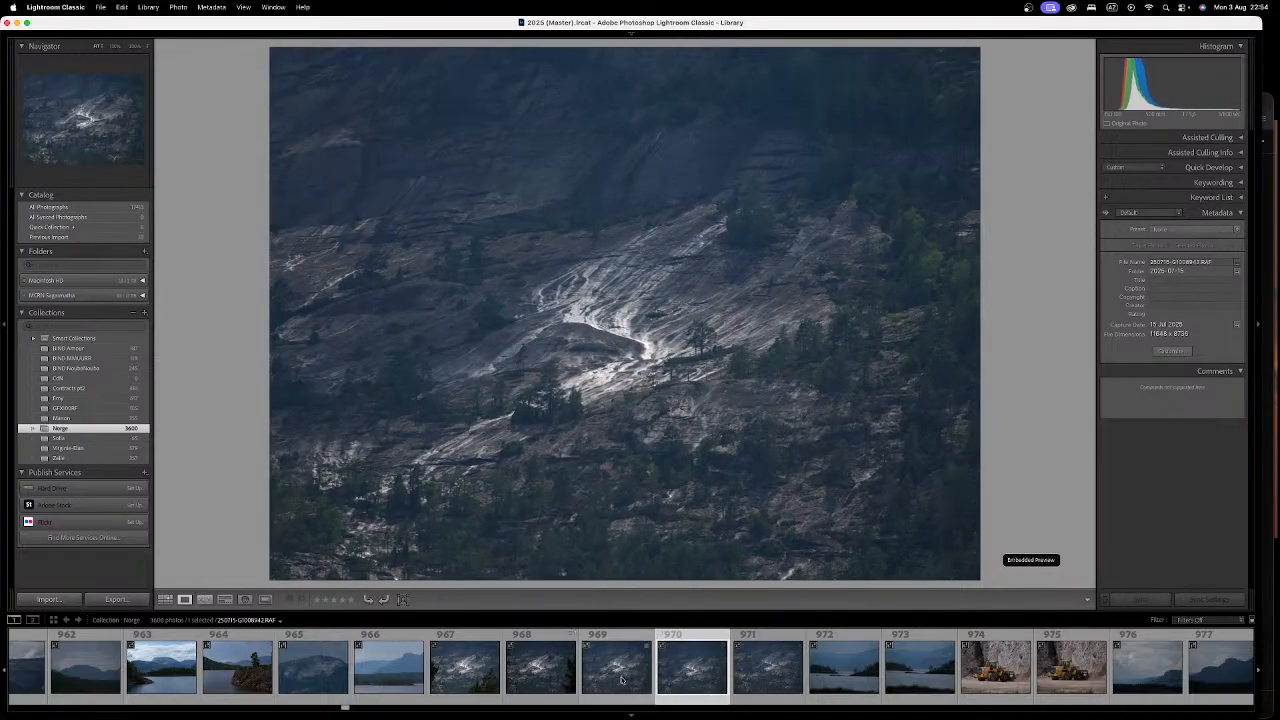
pyautogui.click(618, 676)
pyautogui.click(560, 681)
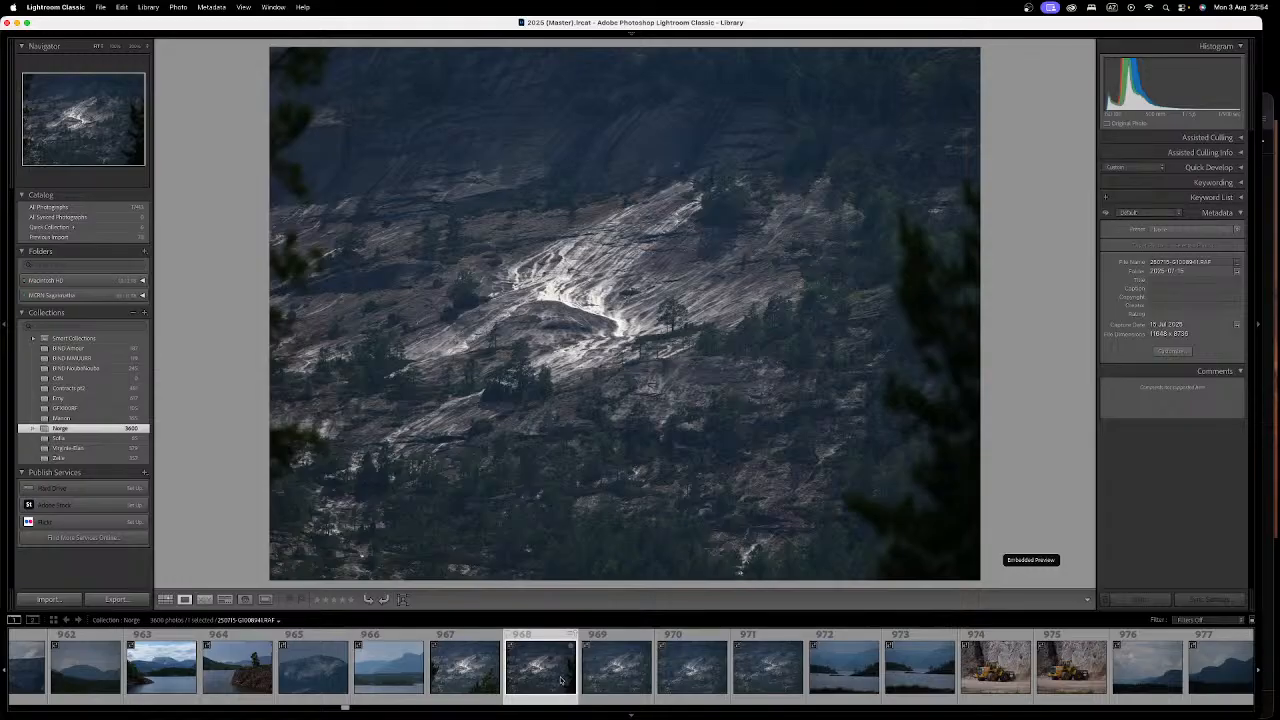
pyautogui.press('Right')
pyautogui.press('Right')
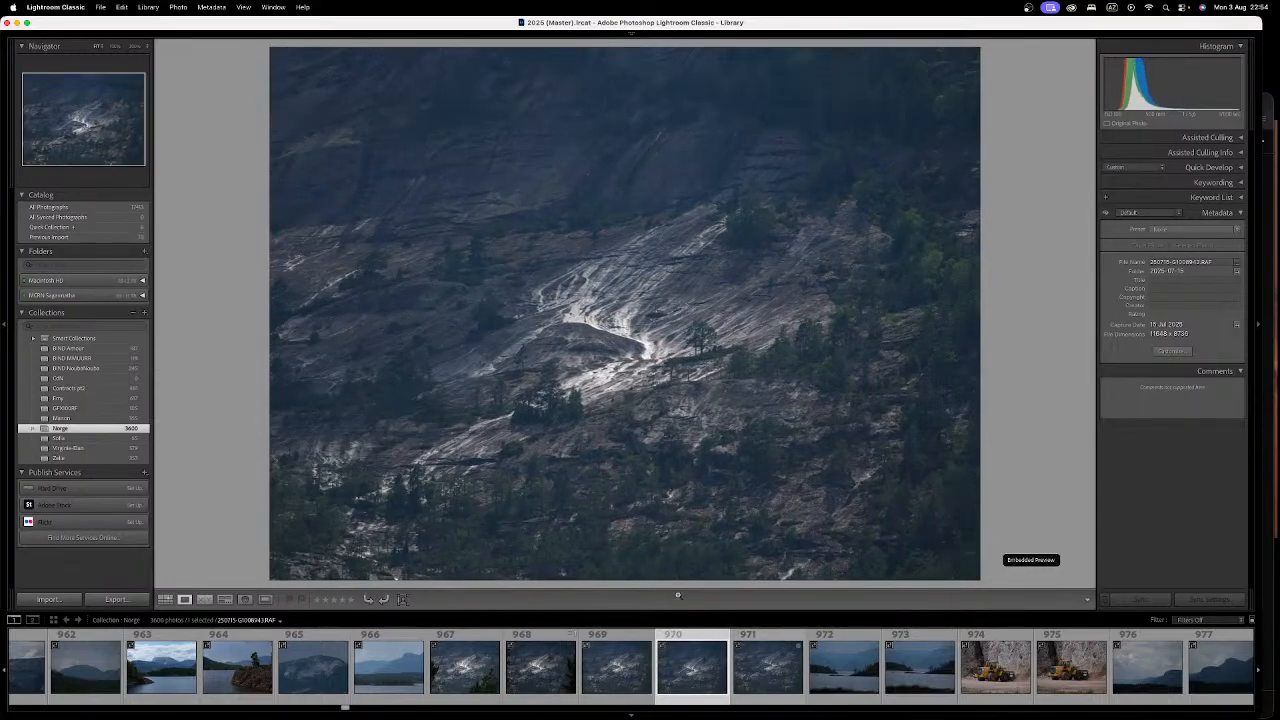
# Step: Reveal photo 969 in Finder and open its raw file 250715-G1008942.RAF in Photoshop's Camera Raw
pyautogui.press('Left')
pyautogui.rightClick(703, 231)
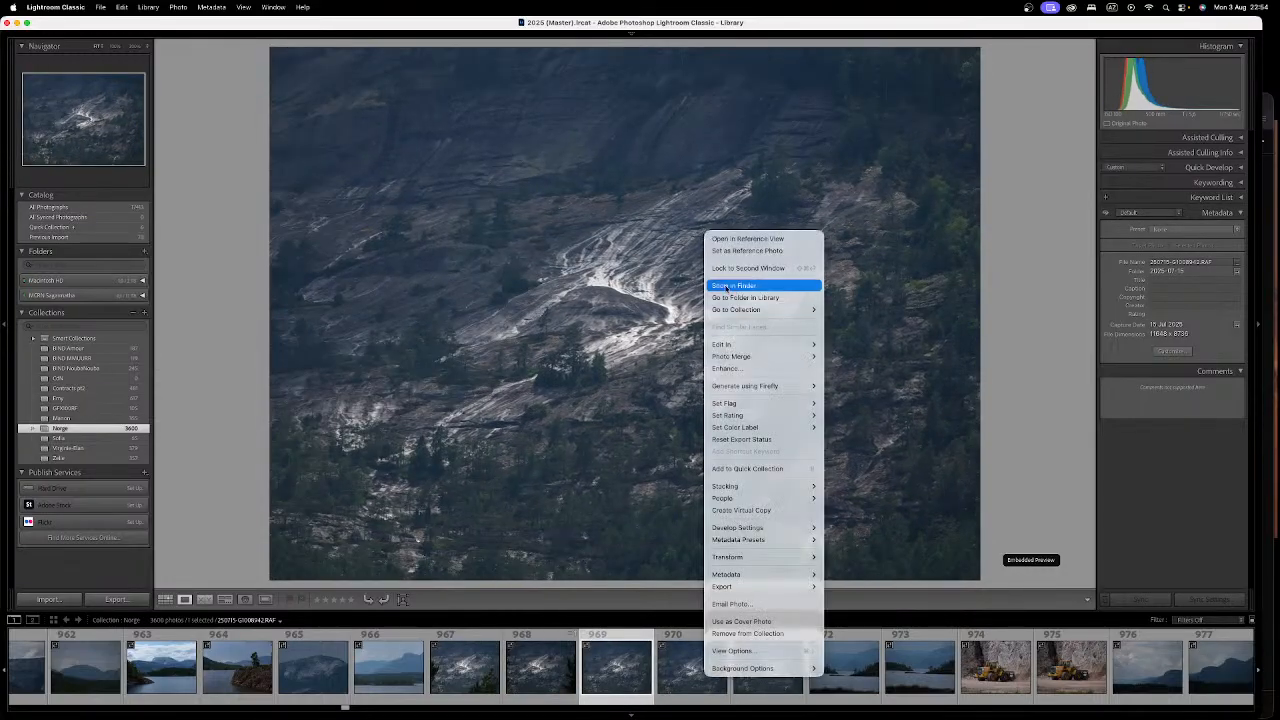
pyautogui.click(726, 287)
pyautogui.doubleClick(473, 372)
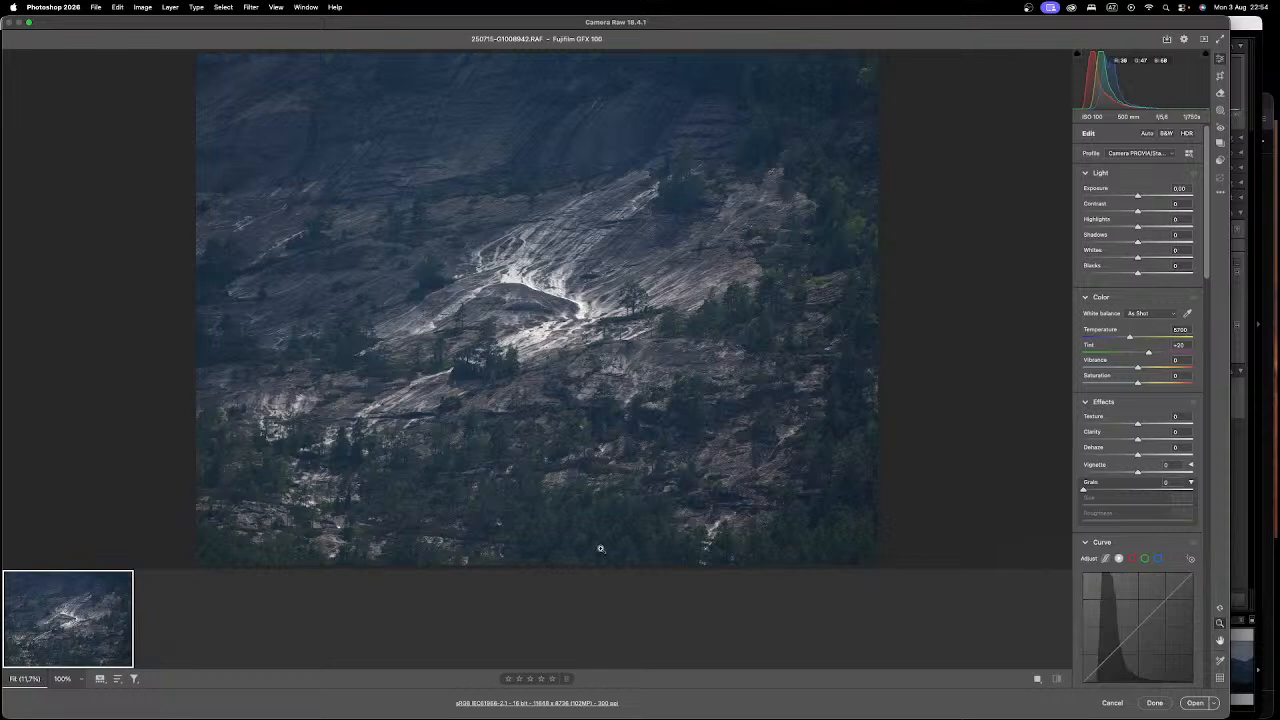
# Step: Set the photo's white balance temperature to 5800 and Dehaze to +20
pyautogui.moveTo(1129, 337); pyautogui.dragTo(1130, 338)
pyautogui.moveTo(1137, 455); pyautogui.dragTo(1148, 456)
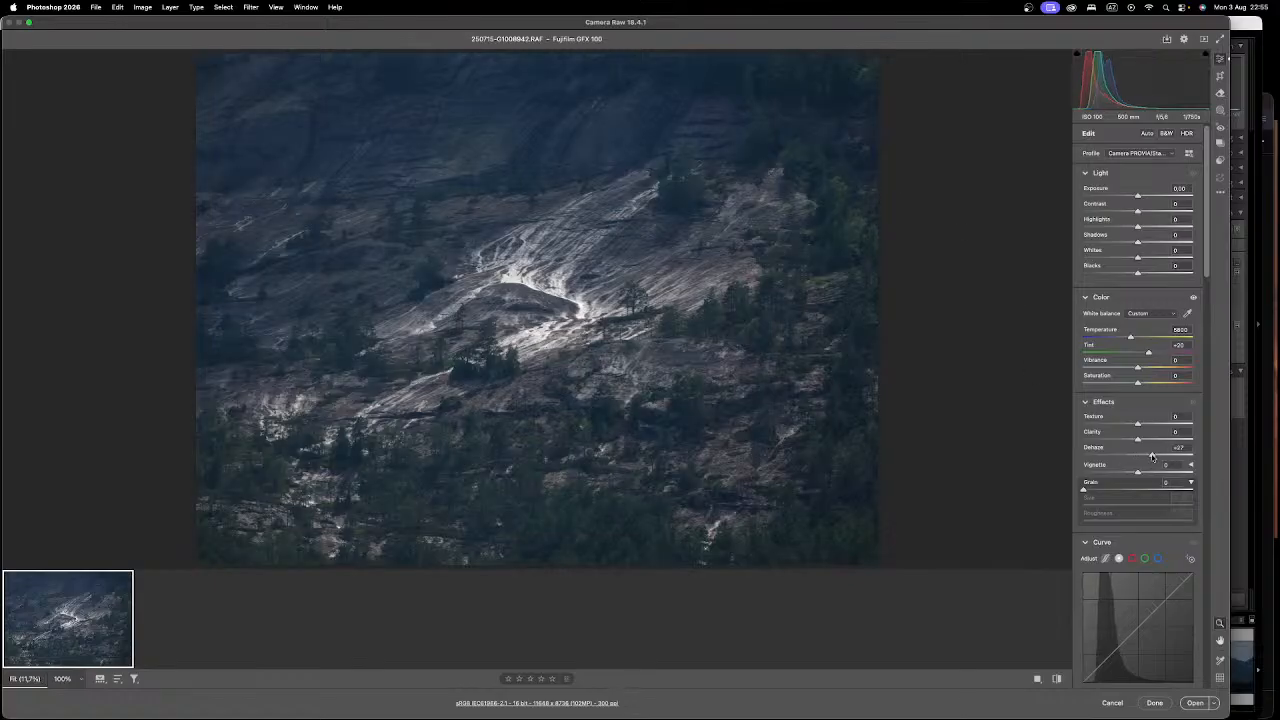
pyautogui.moveTo(1155, 457); pyautogui.dragTo(1152, 458)
# Step: Examine the shaded upper rock face, water streaks and trees up close to check the effect of the edits
pyautogui.scroll(3, 410, 186)
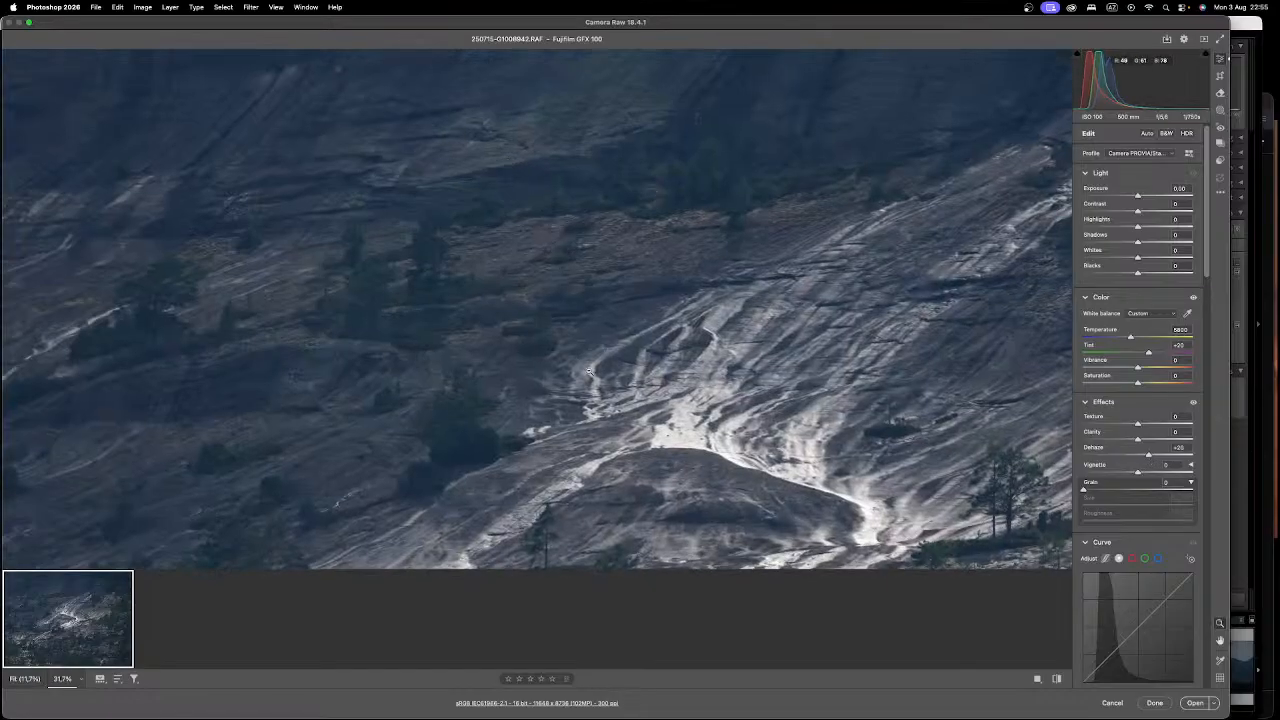
pyautogui.scroll(5, 614, 328)
pyautogui.scroll(2, 611, 333)
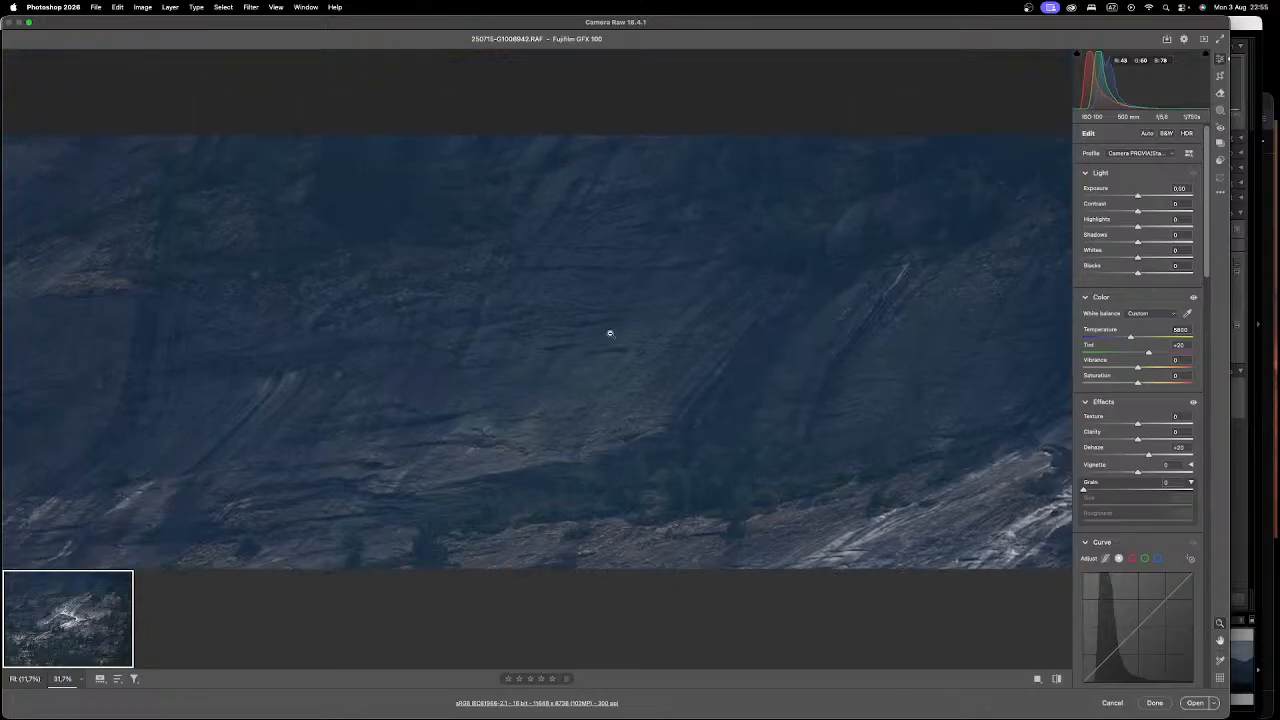
pyautogui.scroll(-5, 608, 334)
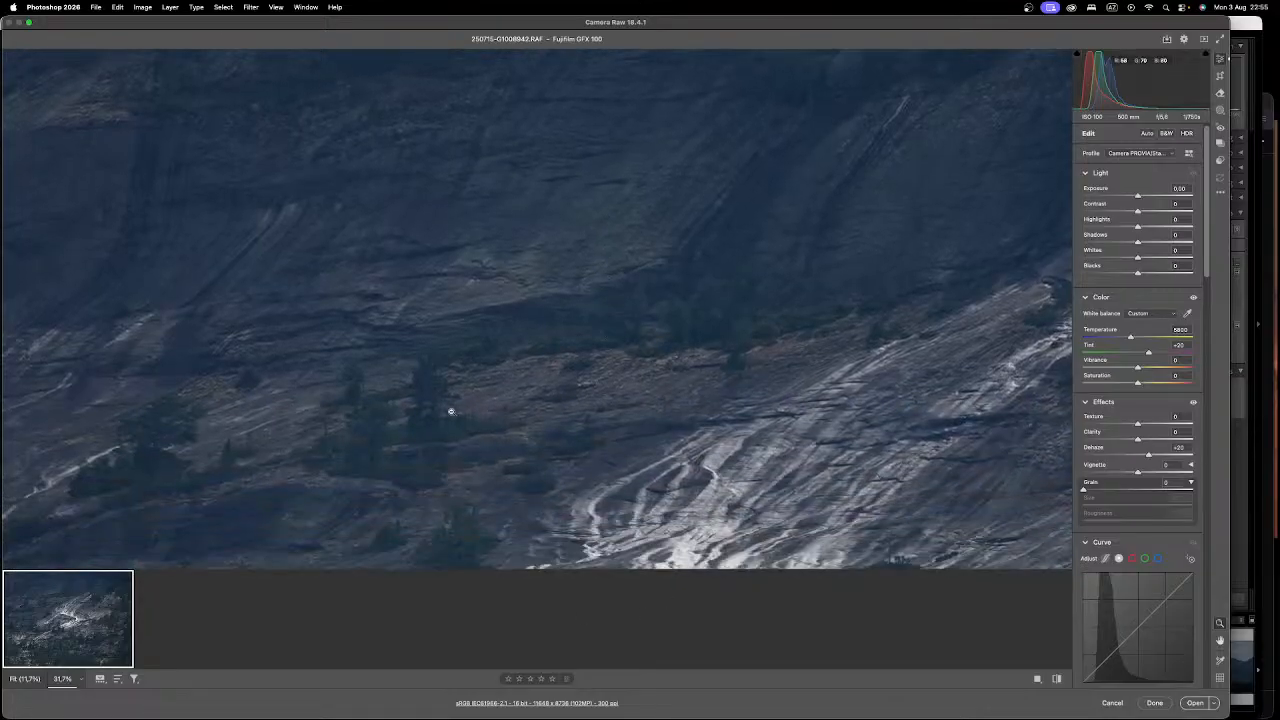
pyautogui.moveTo(795, 345); pyautogui.dragTo(481, 357)
pyautogui.hscroll(5, 531, 331)
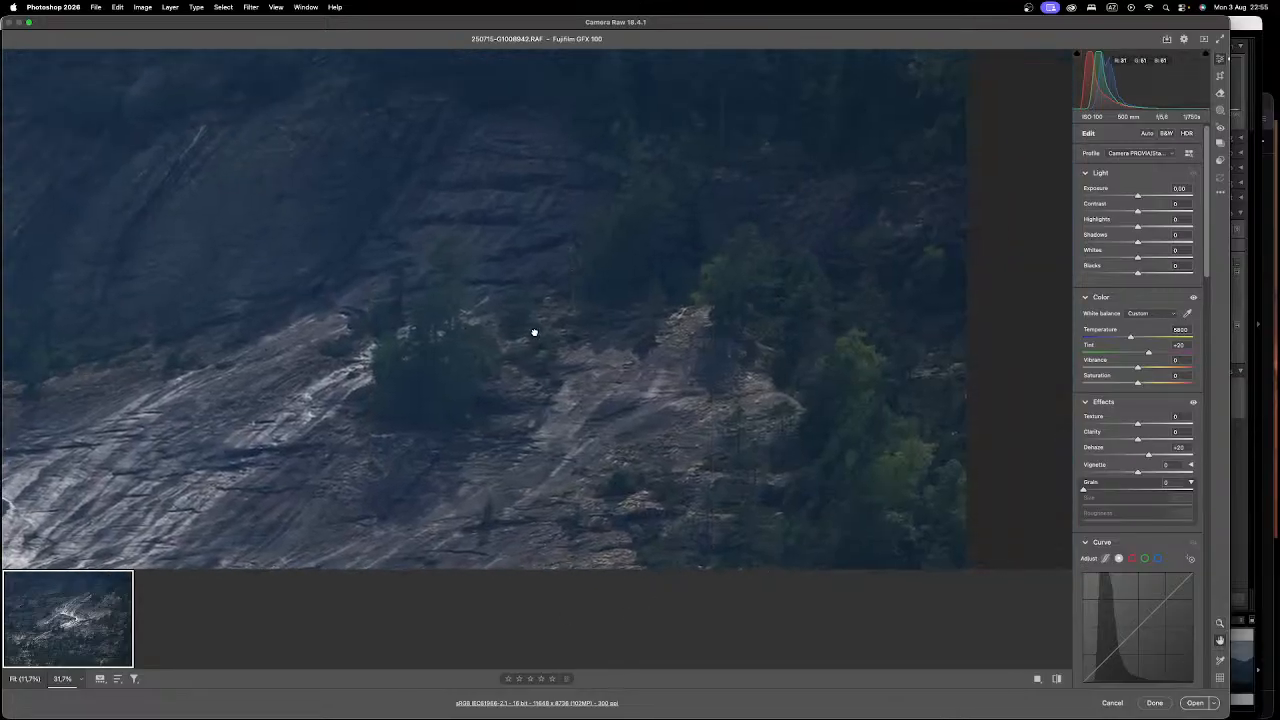
pyautogui.hscroll(-8, 291, 369)
pyautogui.scroll(2, 475, 313)
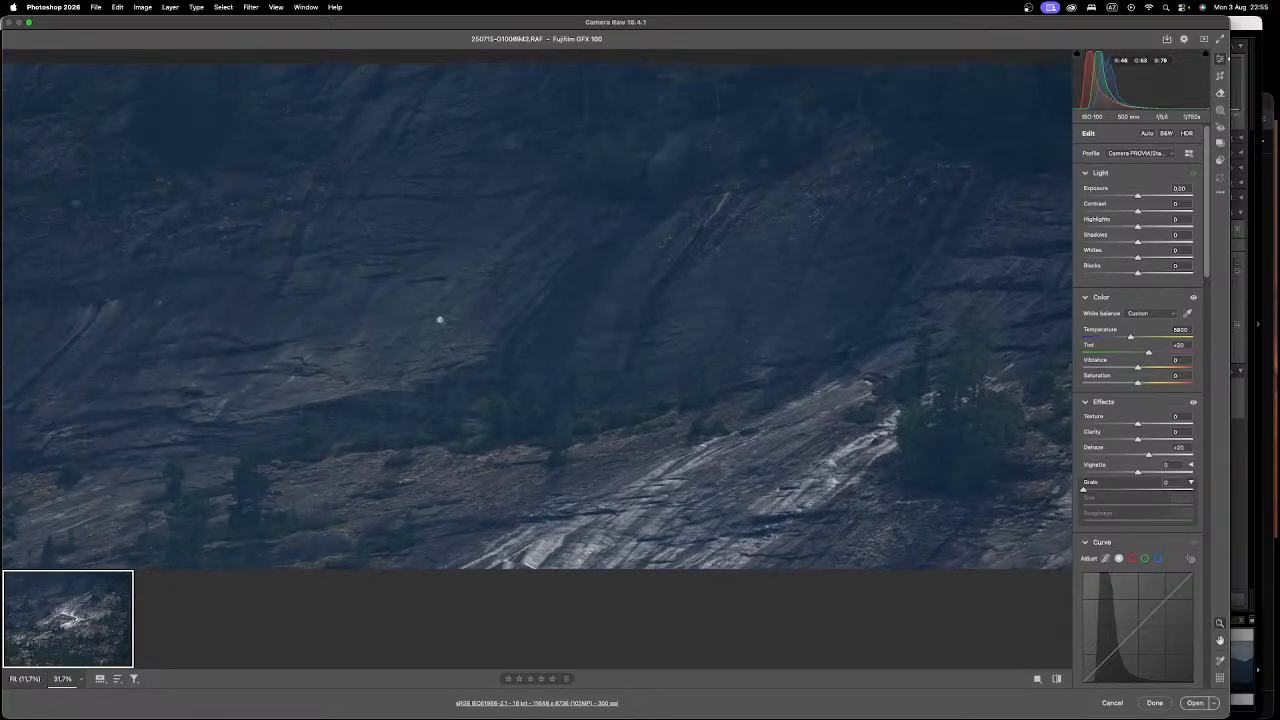
pyautogui.moveTo(851, 357); pyautogui.dragTo(480, 92)
# Step: Convert the full photo to black and white and raise the exposure to +0.35
pyautogui.scroll(5, 474, 409)
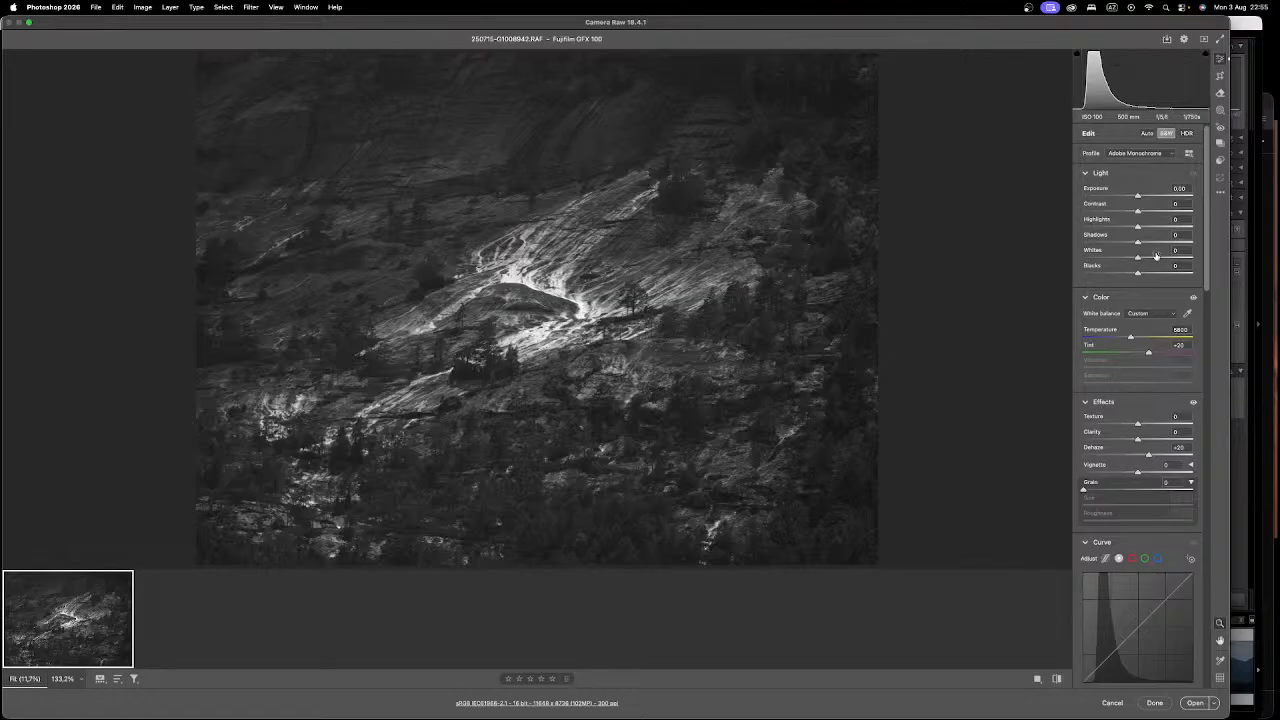
pyautogui.moveTo(1140, 196)
pyautogui.mouseDown()
pyautogui.moveTo(1156, 196)
pyautogui.moveTo(1141, 196)
pyautogui.mouseUp()
pyautogui.scroll(-3, 1211, 197)
pyautogui.moveTo(1211, 197)
pyautogui.mouseDown()
pyautogui.moveTo(1187, 304)
pyautogui.moveTo(1194, 206)
pyautogui.mouseUp()
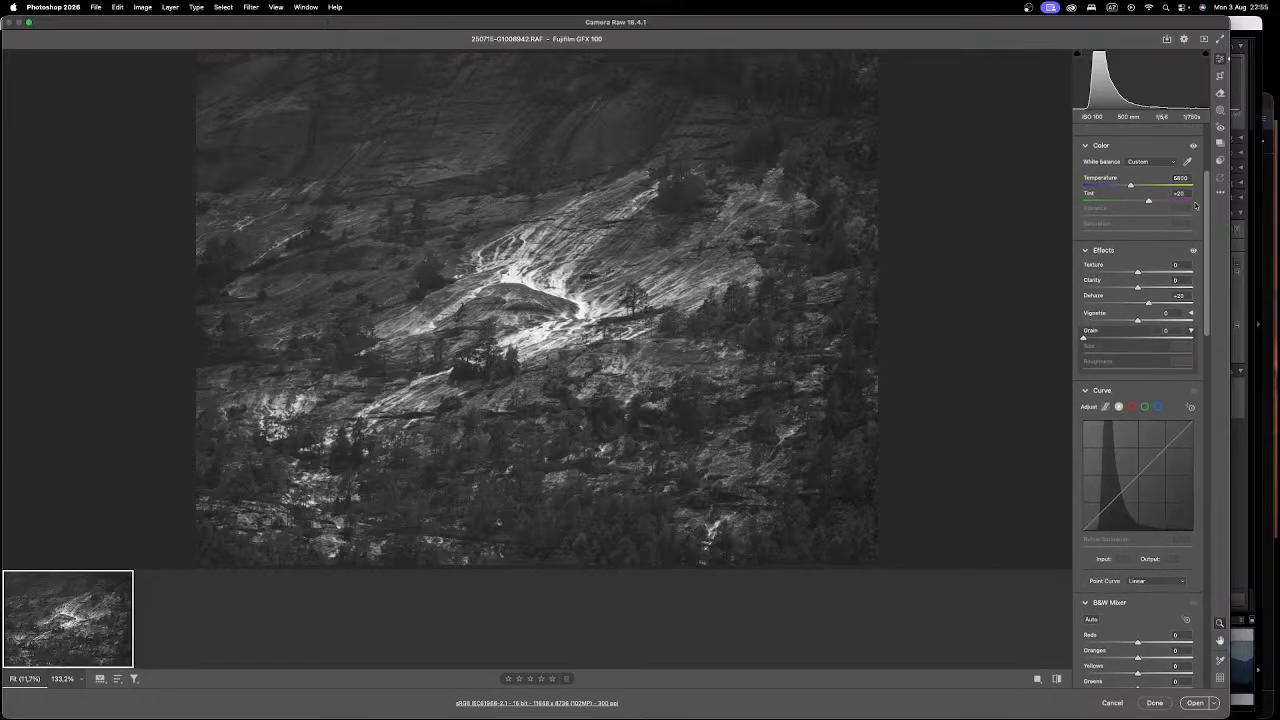
# Step: Set Vignette to +2, Clarity to +19 and Texture to +18, and warm the temperature to 6050
pyautogui.moveTo(1140, 323); pyautogui.dragTo(1142, 322)
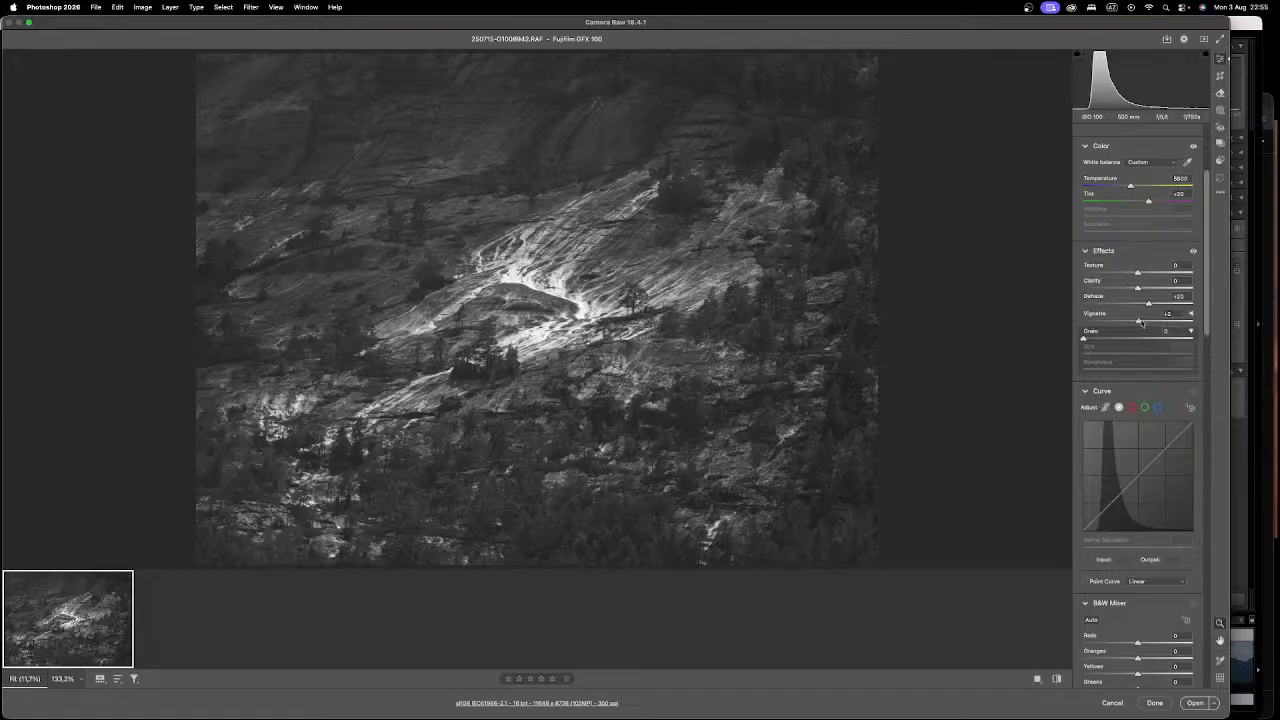
pyautogui.click(1148, 288)
pyautogui.click(1148, 272)
pyautogui.scroll(3, 1209, 221)
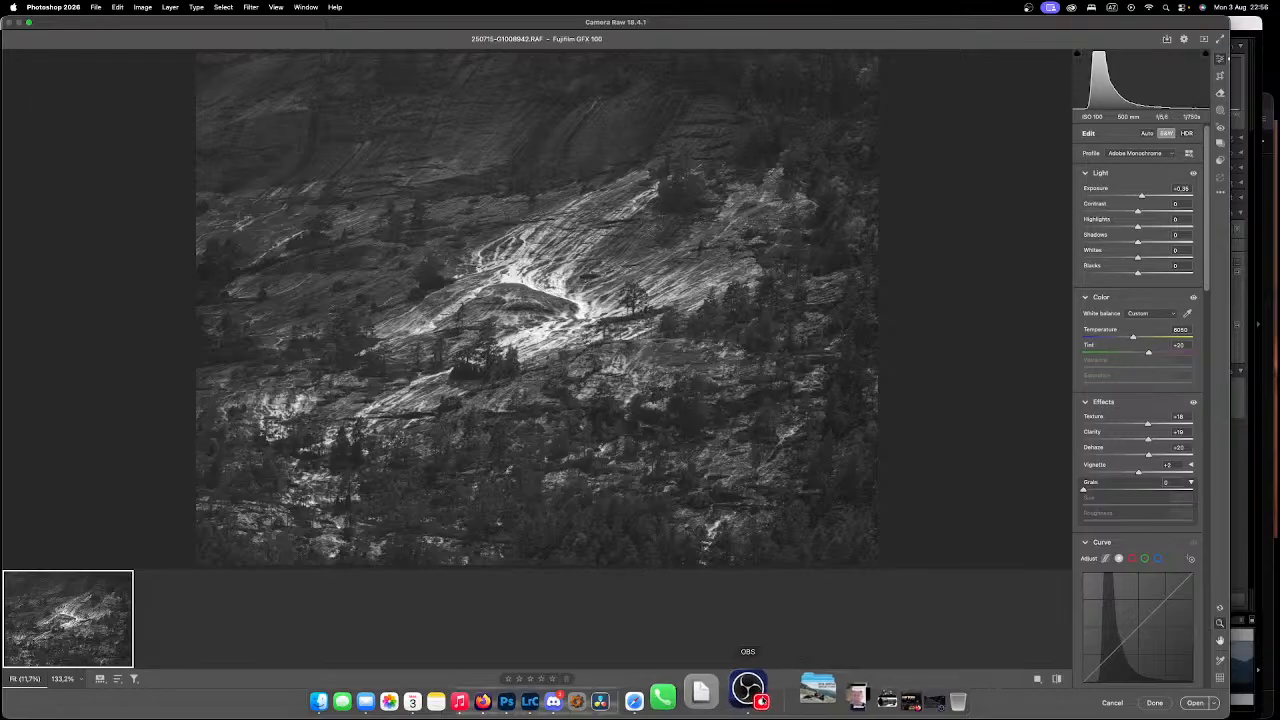
# Step: Switch to OBS, raise the macOS Screen Capture 2 audio level to about -16 dB, and minimize its window
pyautogui.click(754, 703)
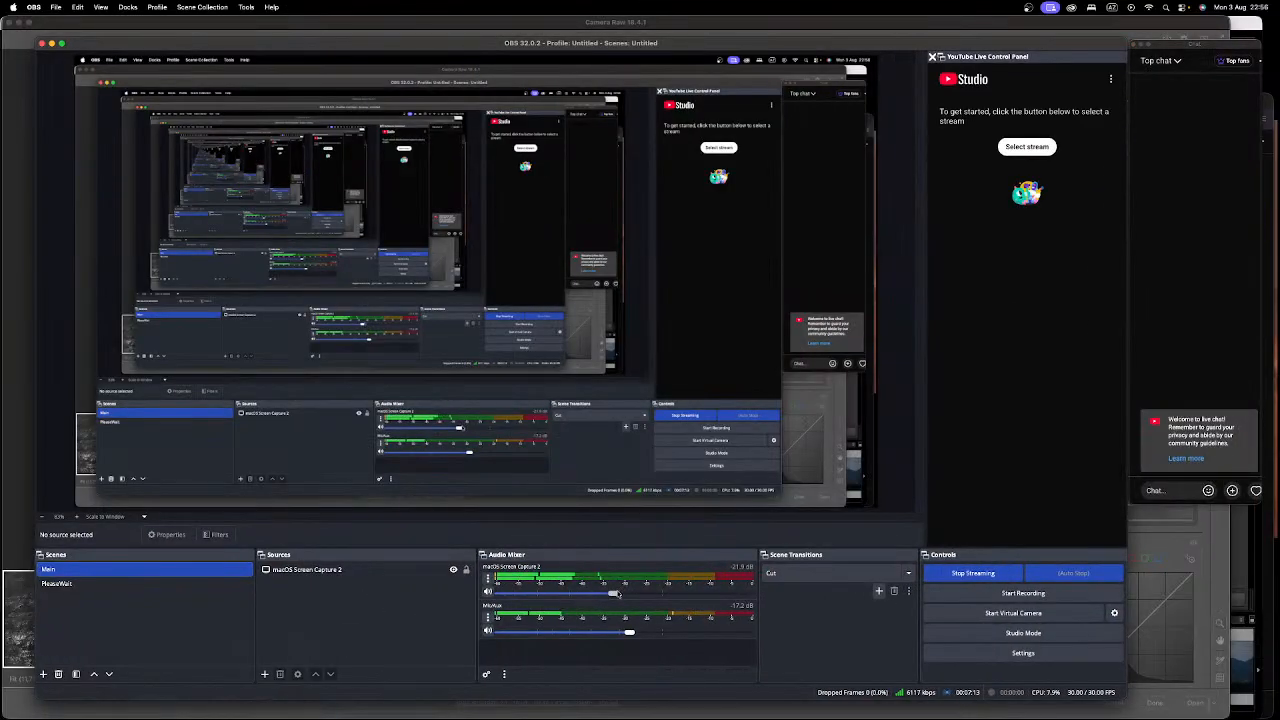
pyautogui.moveTo(617, 594); pyautogui.dragTo(634, 594)
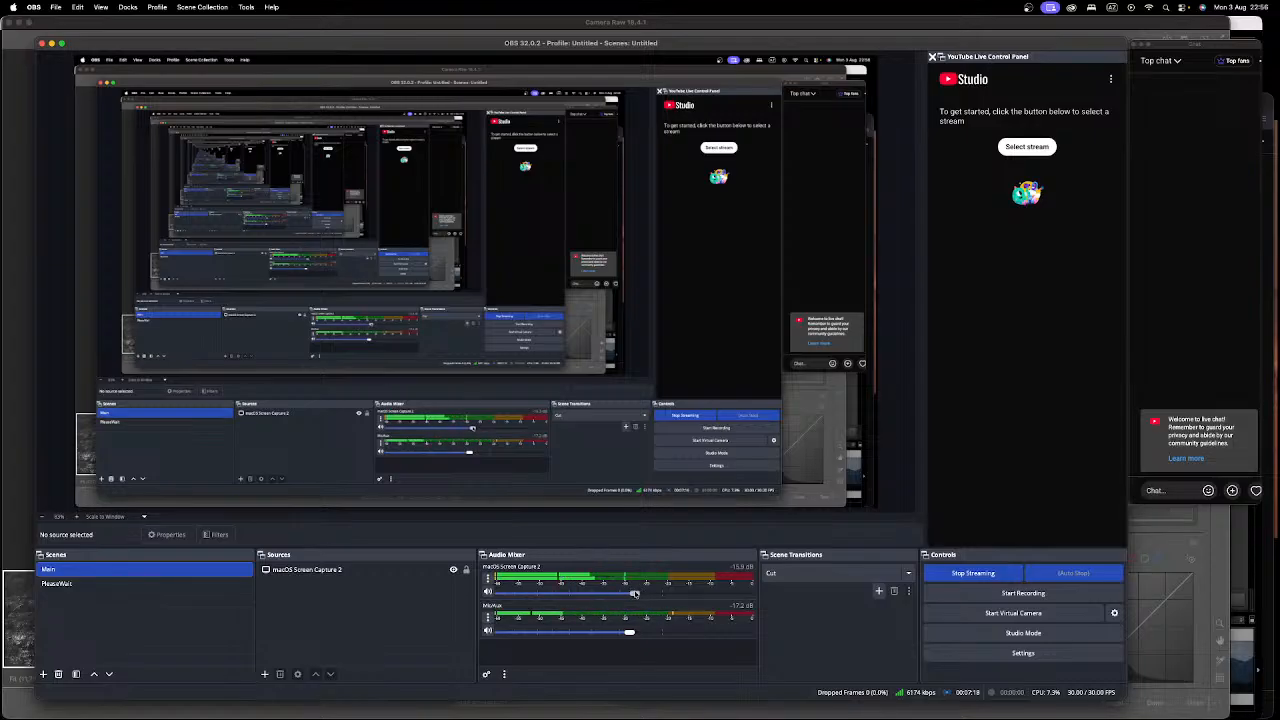
pyautogui.click(52, 43)
# Step: Set Exposure to +0.75, Contrast to +33, Highlights to -33 and Whites to -18 on the black-and-white photo
pyautogui.moveTo(1139, 197); pyautogui.dragTo(1128, 258)
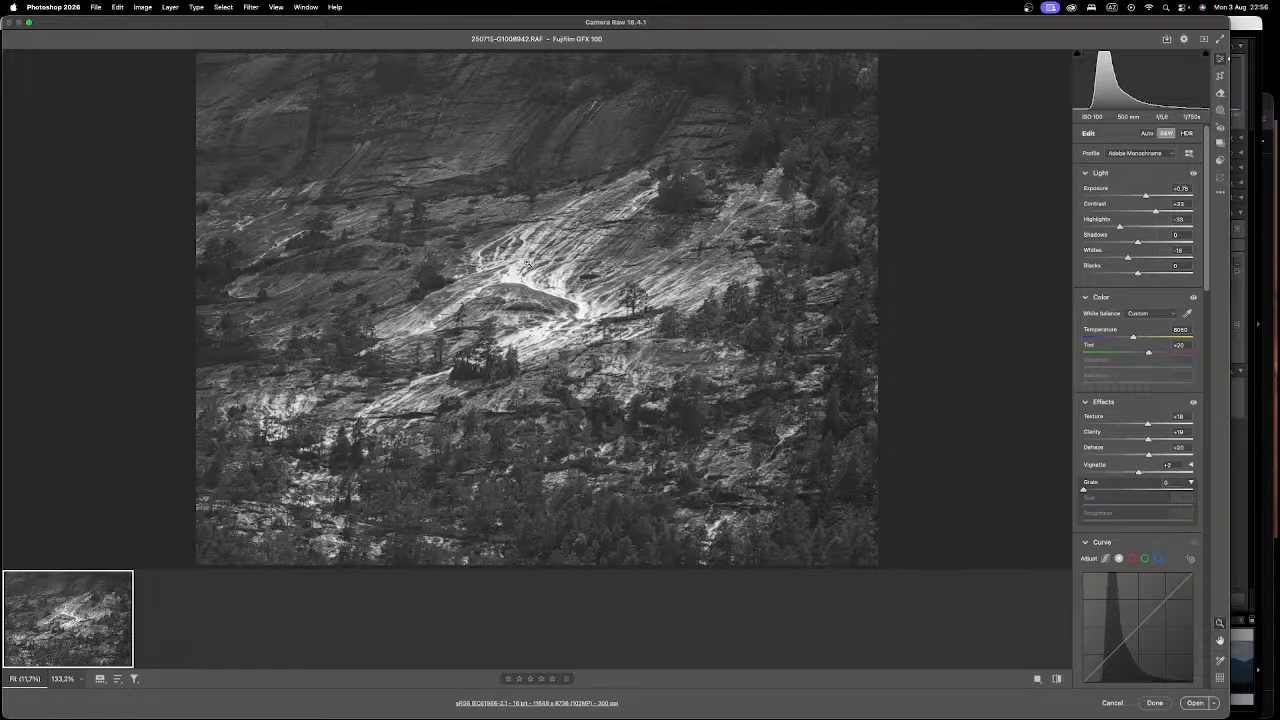
# Step: Examine the pine trees and the surrounding bright rock streaks up close in the black-and-white photo
pyautogui.click(553, 281)
pyautogui.scroll(-15, 406, 429)
pyautogui.scroll(-15, 798, 432)
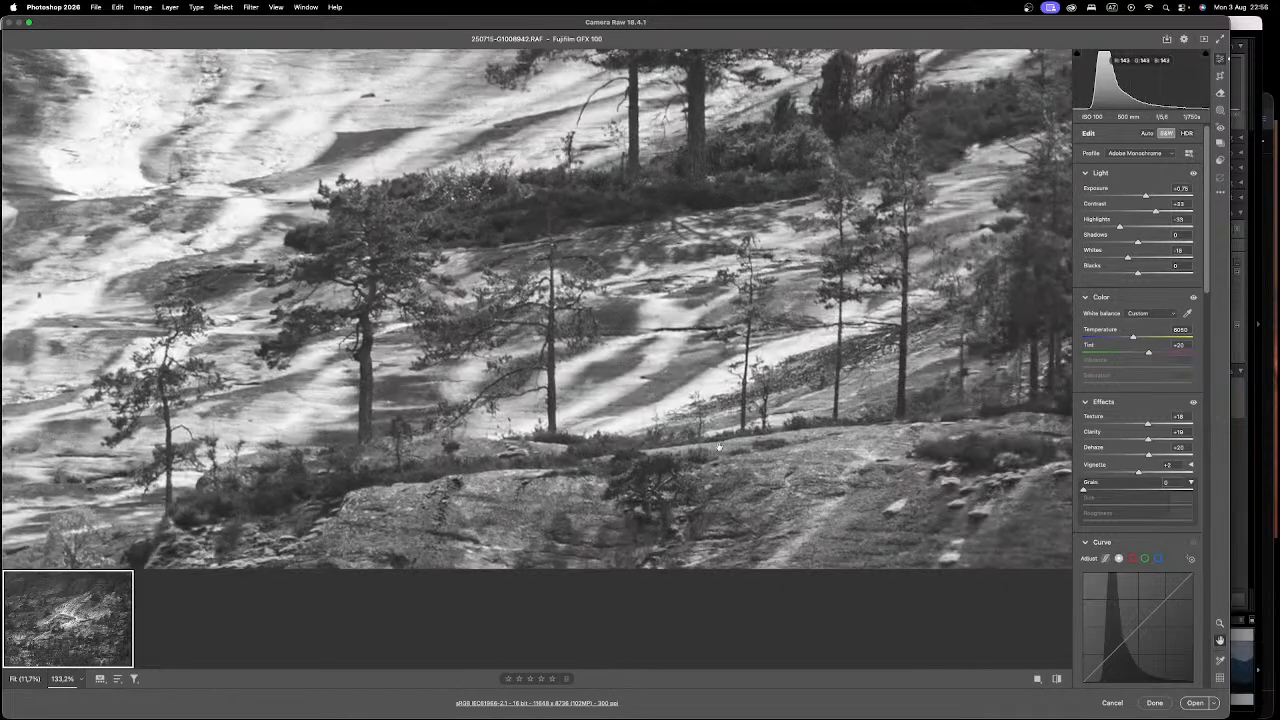
pyautogui.hscroll(10, 718, 447)
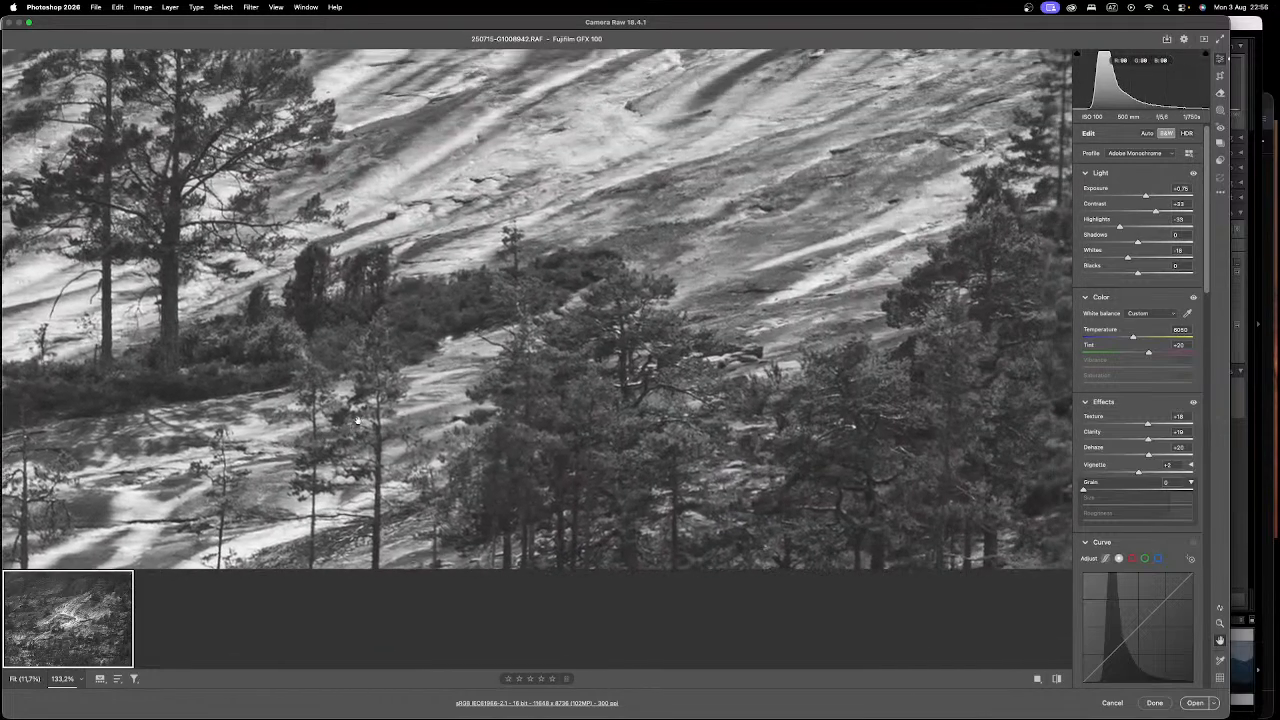
pyautogui.scroll(15, 543, 286)
pyautogui.hscroll(-10, 418, 410)
pyautogui.scroll(-15, 835, 344)
# Step: Inspect the rock dome and the streaks around it up close, then fit the whole photo in view
pyautogui.moveTo(835, 344); pyautogui.dragTo(839, 345)
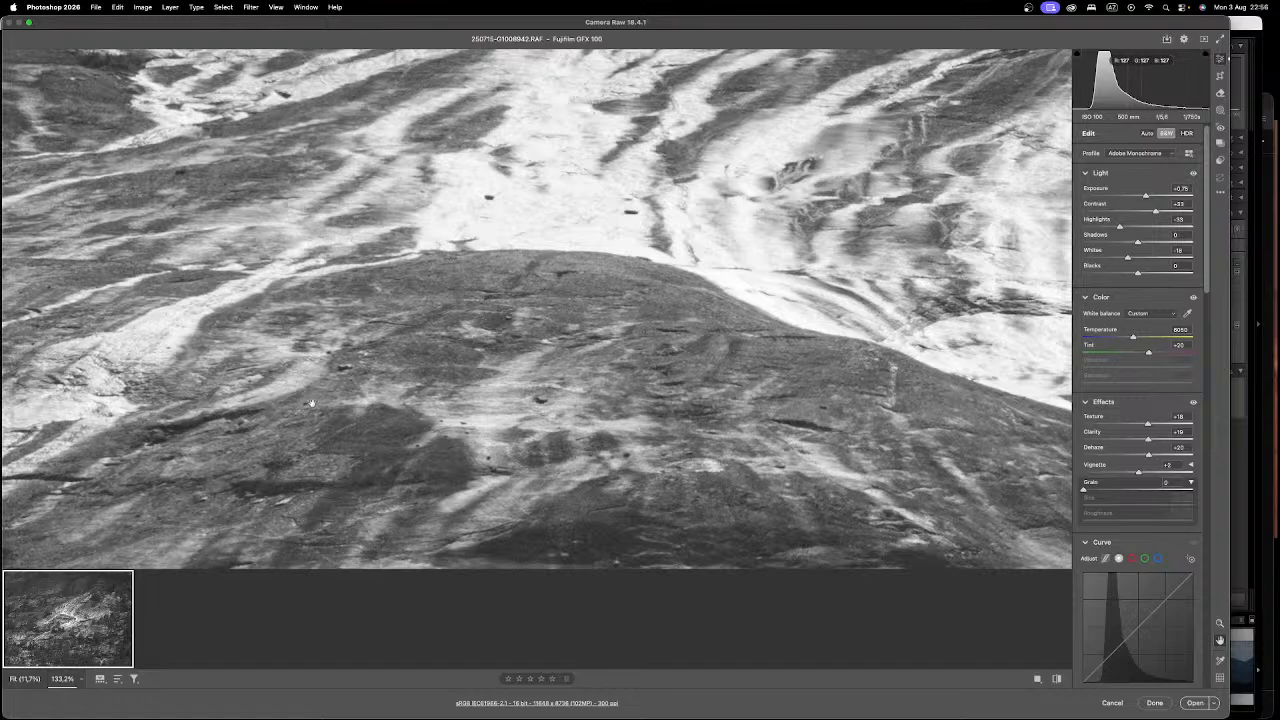
pyautogui.moveTo(293, 408); pyautogui.dragTo(729, 500)
pyautogui.moveTo(438, 415); pyautogui.dragTo(487, 376)
pyautogui.moveTo(828, 425); pyautogui.dragTo(662, 354)
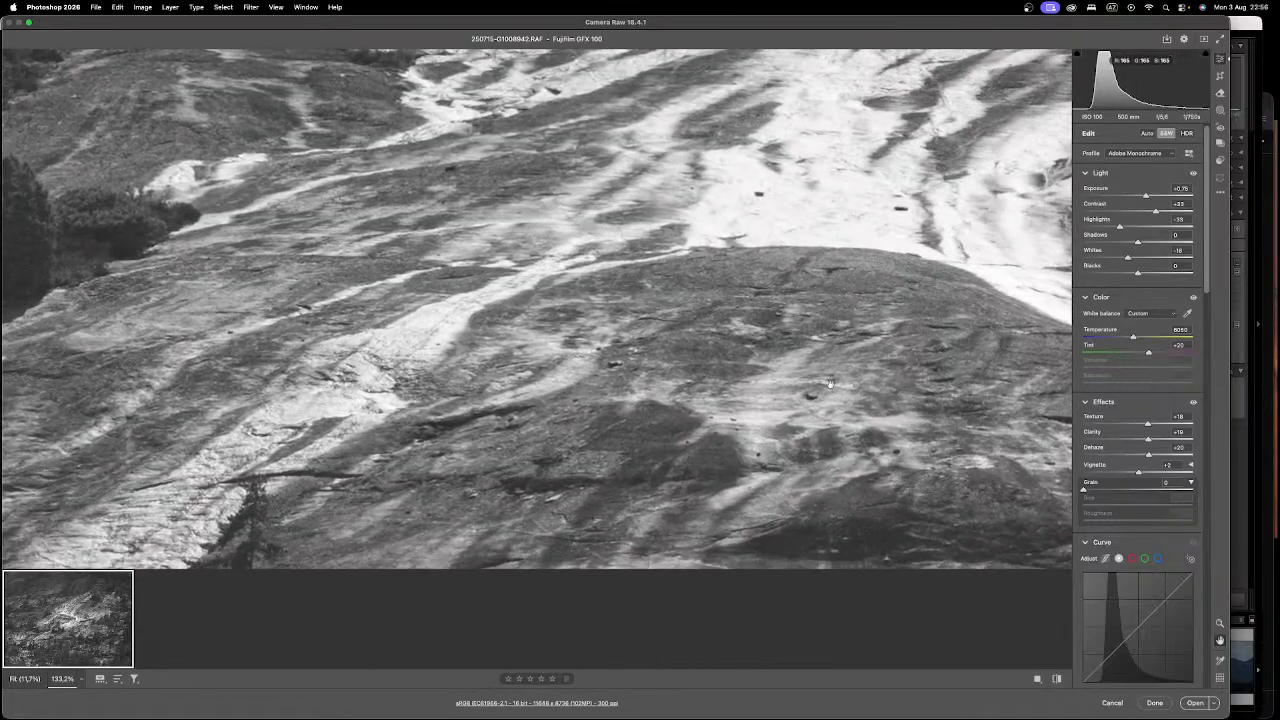
pyautogui.moveTo(881, 383); pyautogui.dragTo(431, 315)
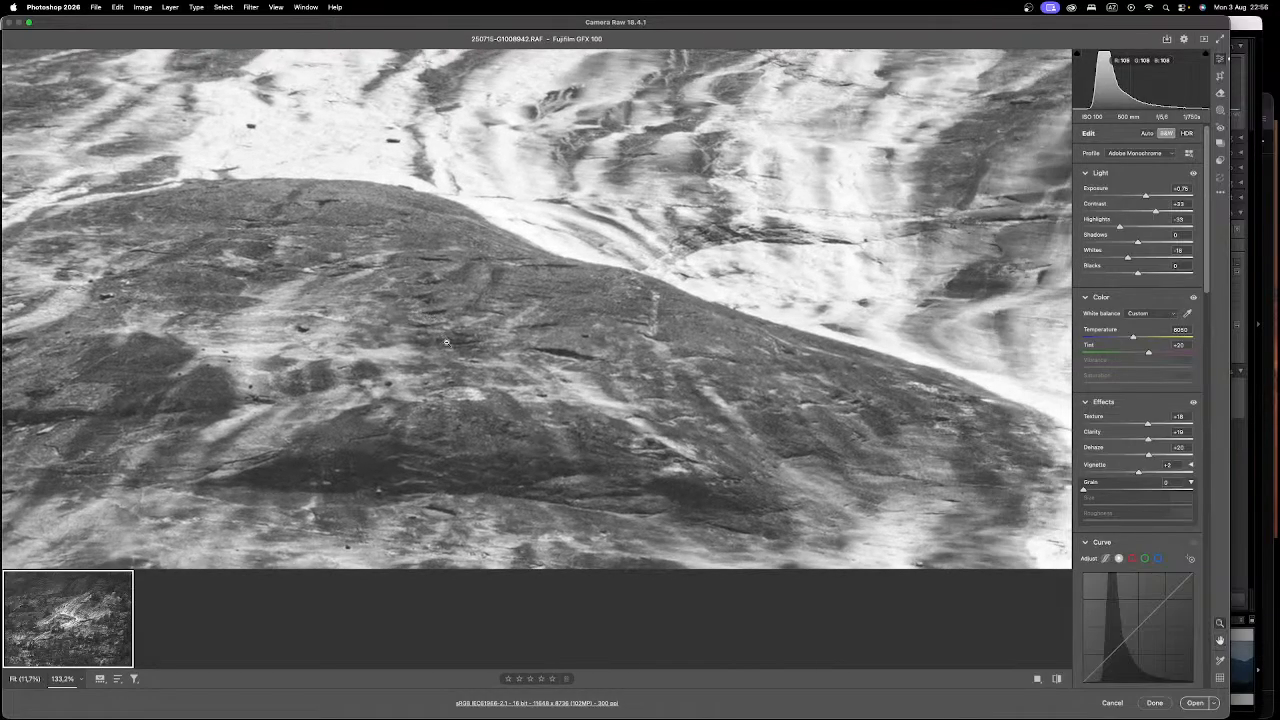
pyautogui.click(25, 679)
pyautogui.moveTo(678, 716)
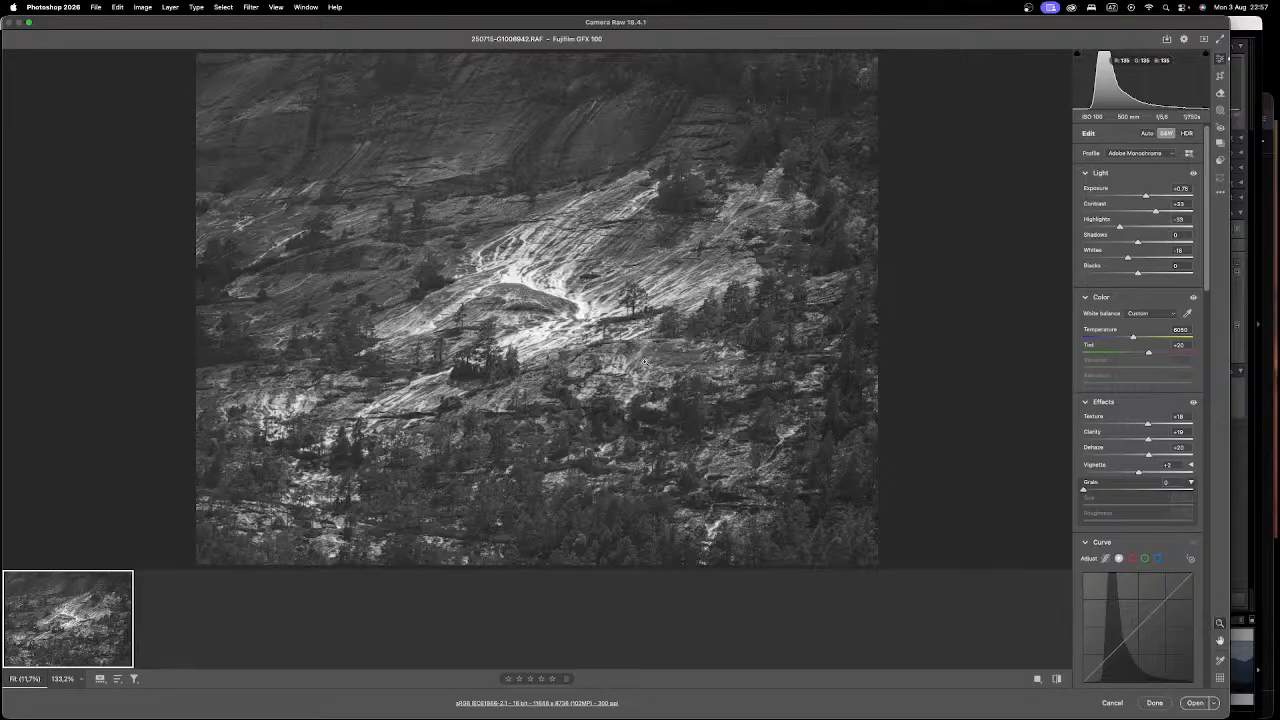
pyautogui.moveTo(450, 716)
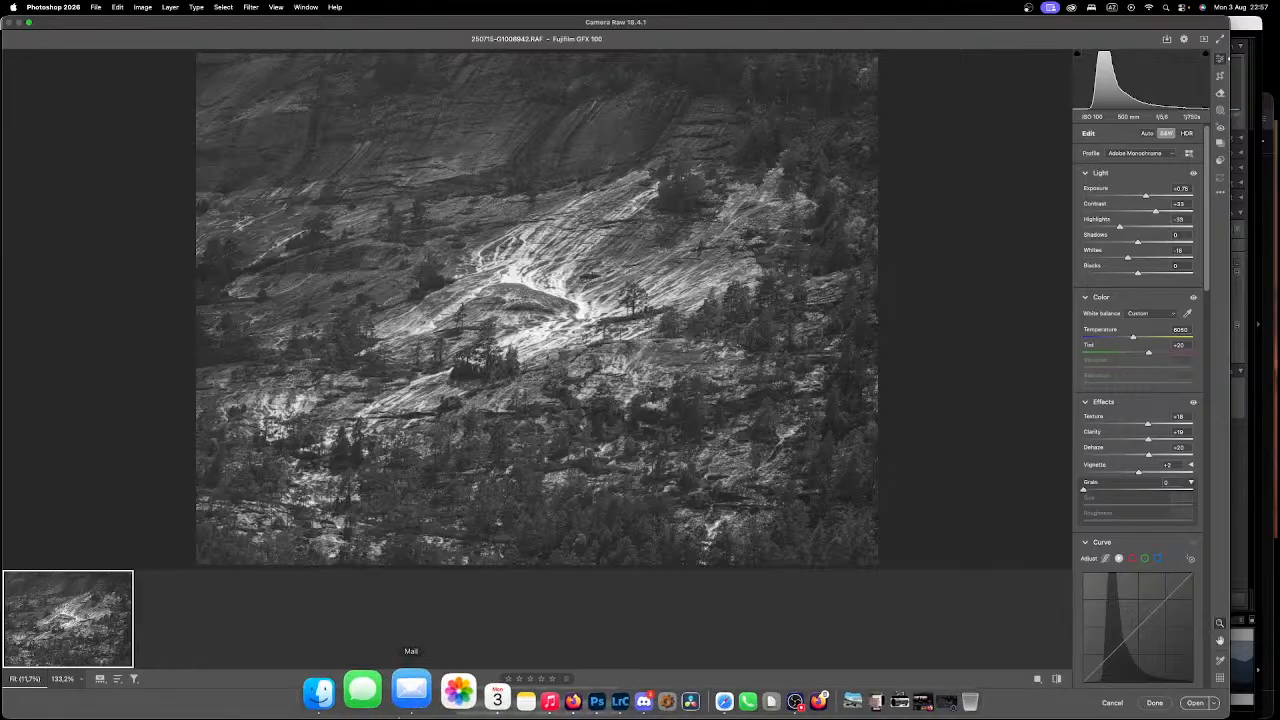
# Step: Switch to Firefox, bring up its new-tab window and search the web for "ragnar axelson"
pyautogui.click(527, 703)
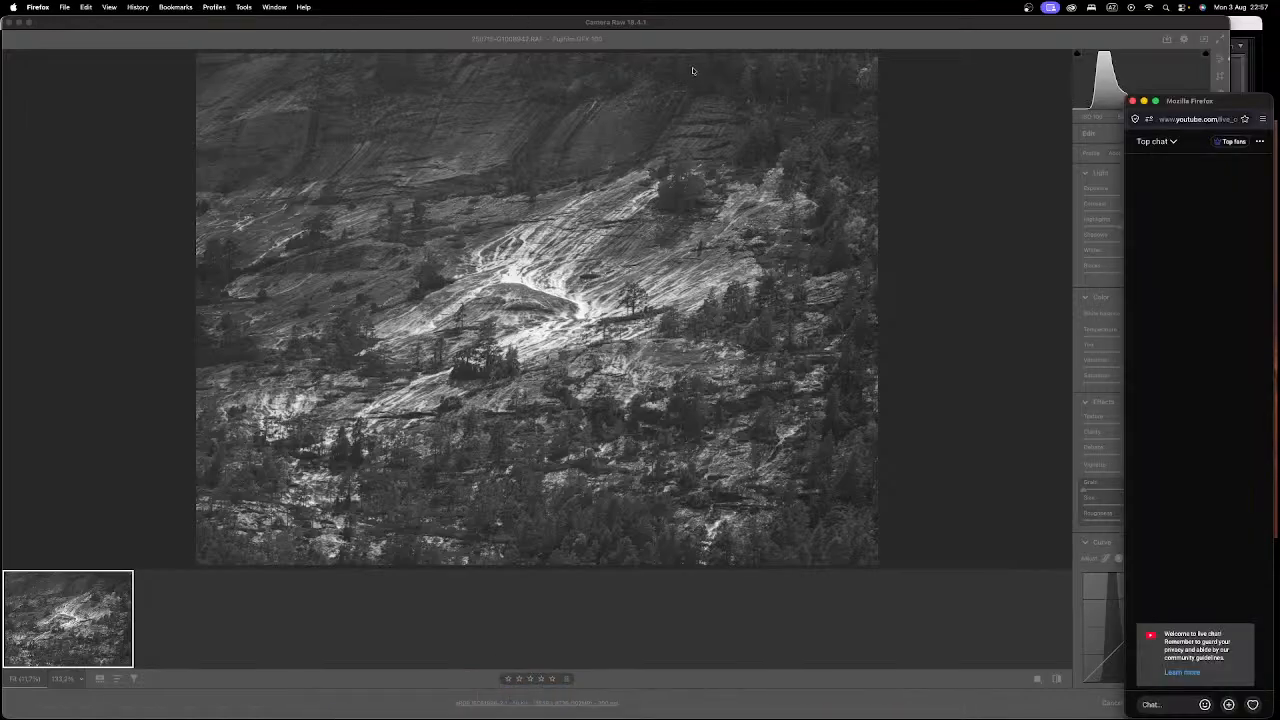
pyautogui.moveTo(552, 716)
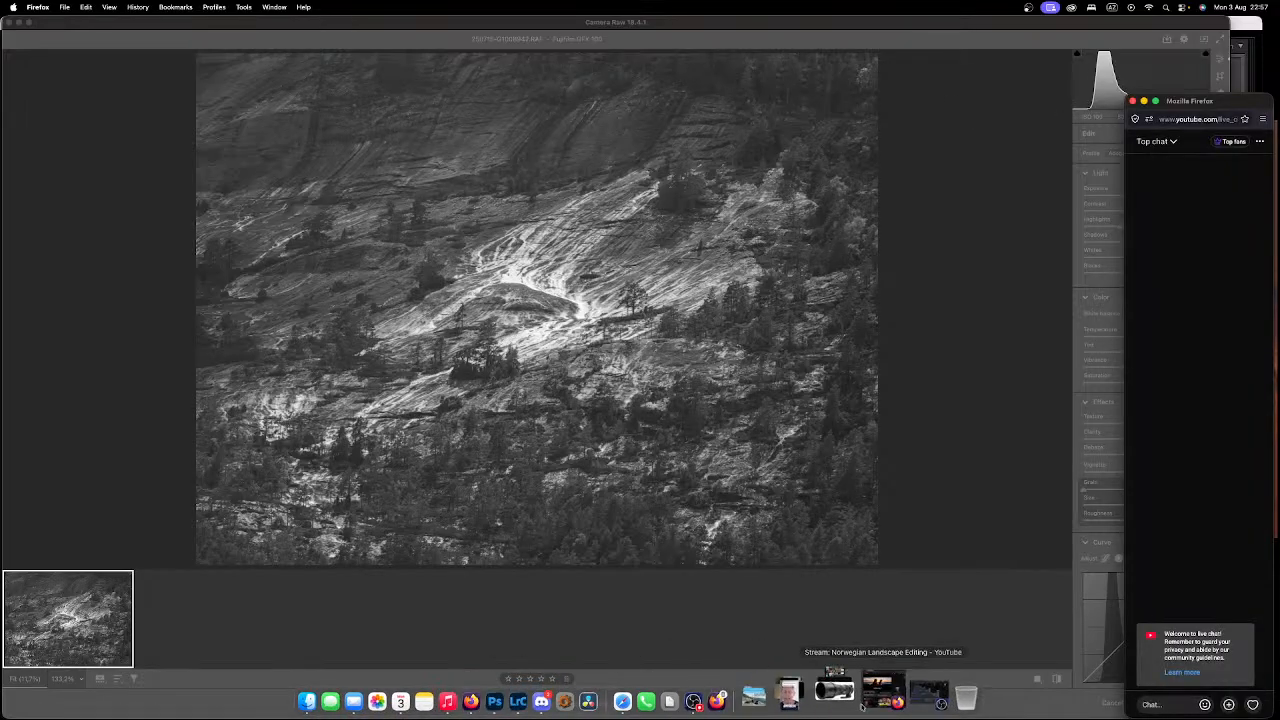
pyautogui.moveTo(518, 690); pyautogui.dragTo(560, 570)
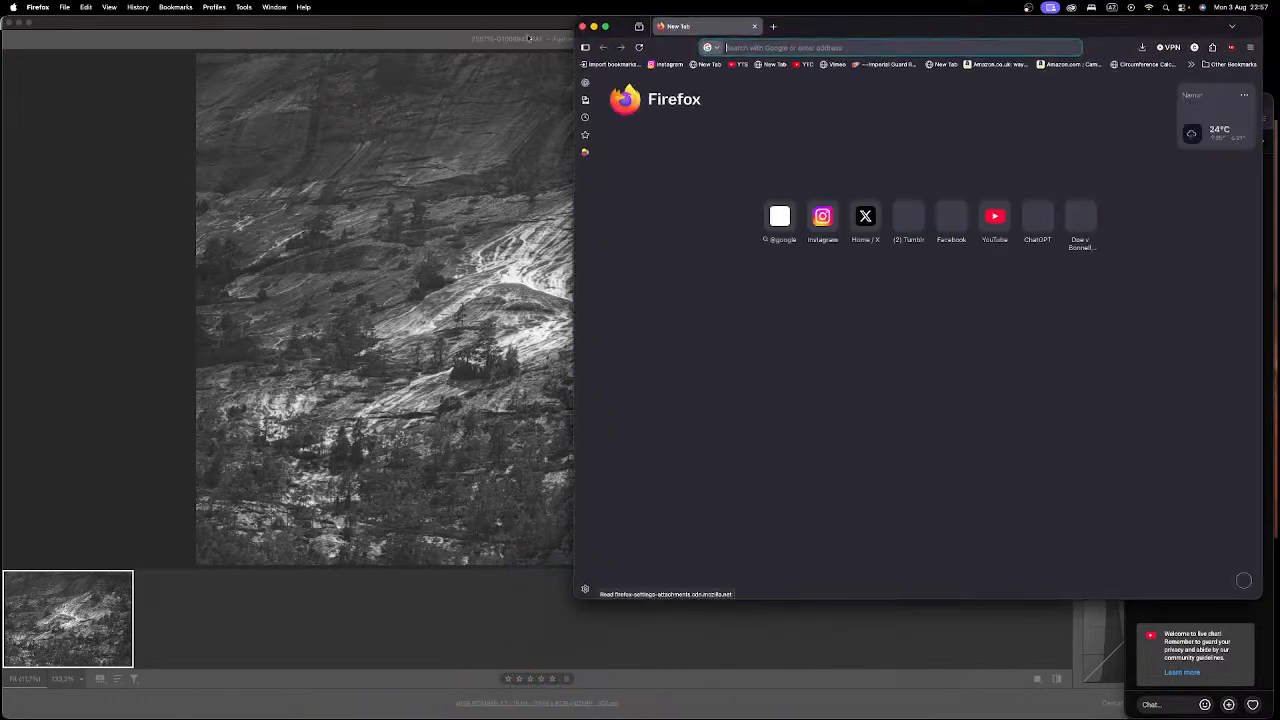
pyautogui.write('ragnar ')
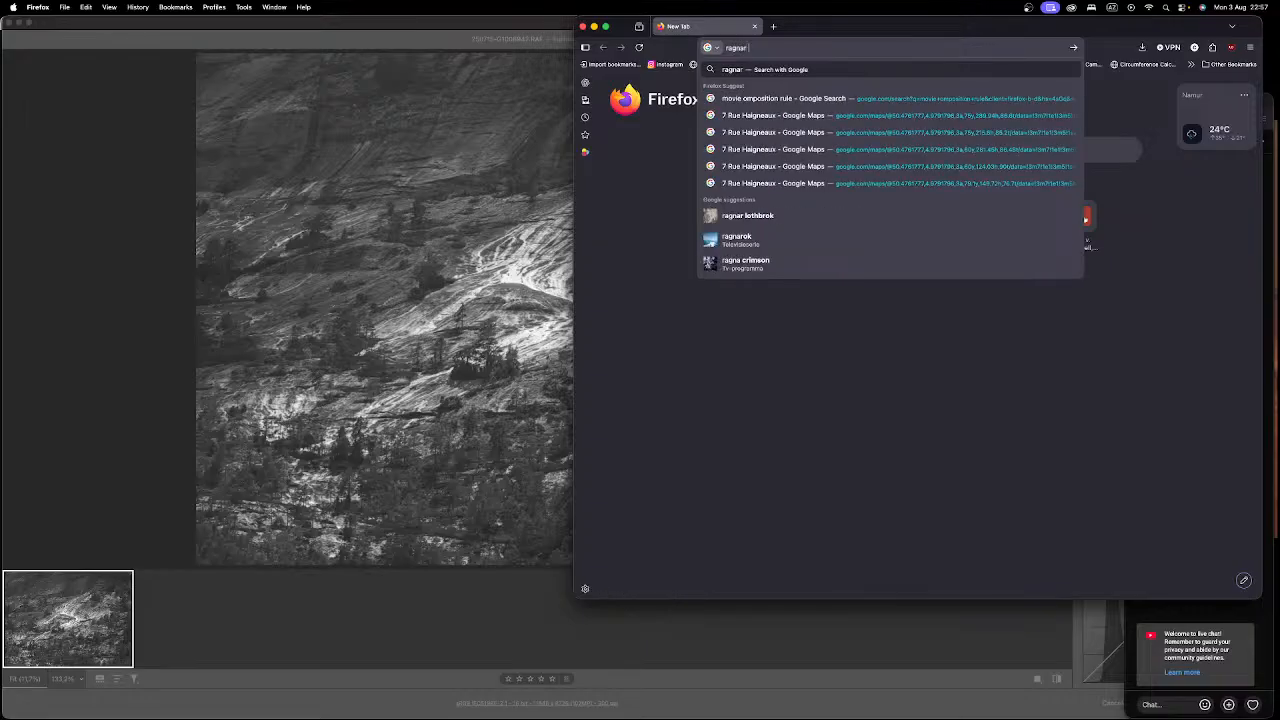
pyautogui.write('axels')
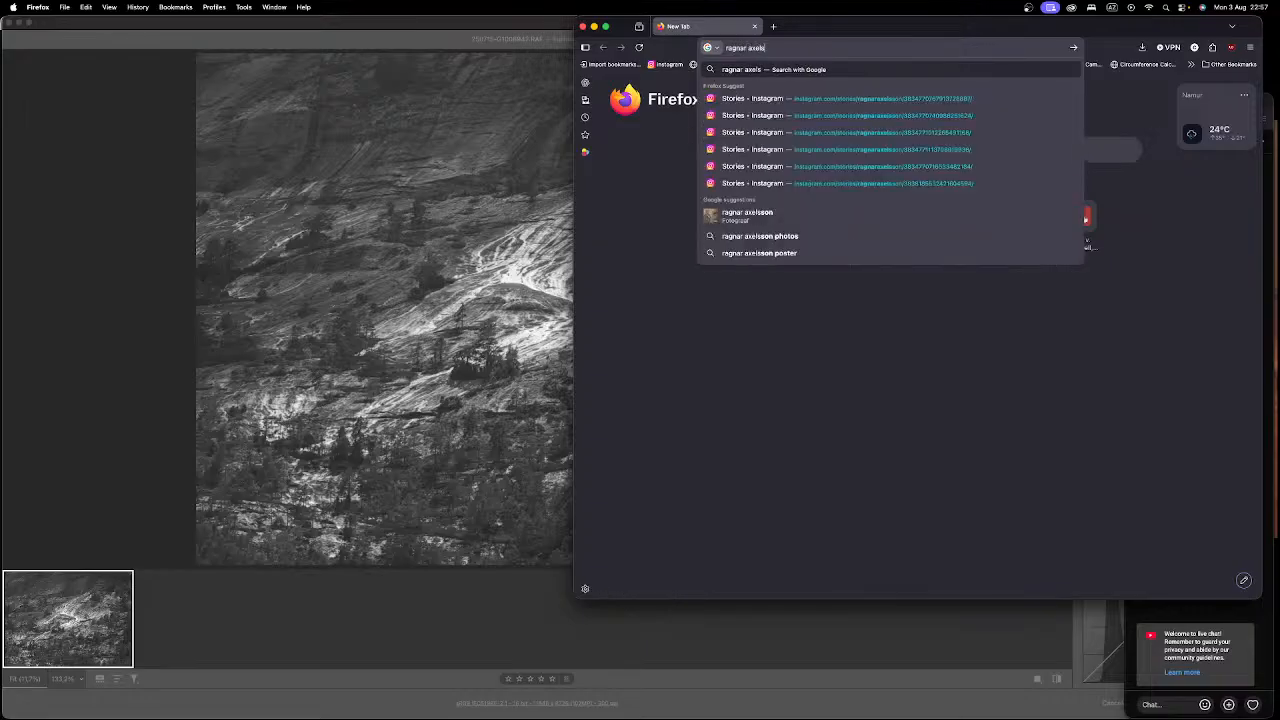
pyautogui.write('on')
pyautogui.press('Return')
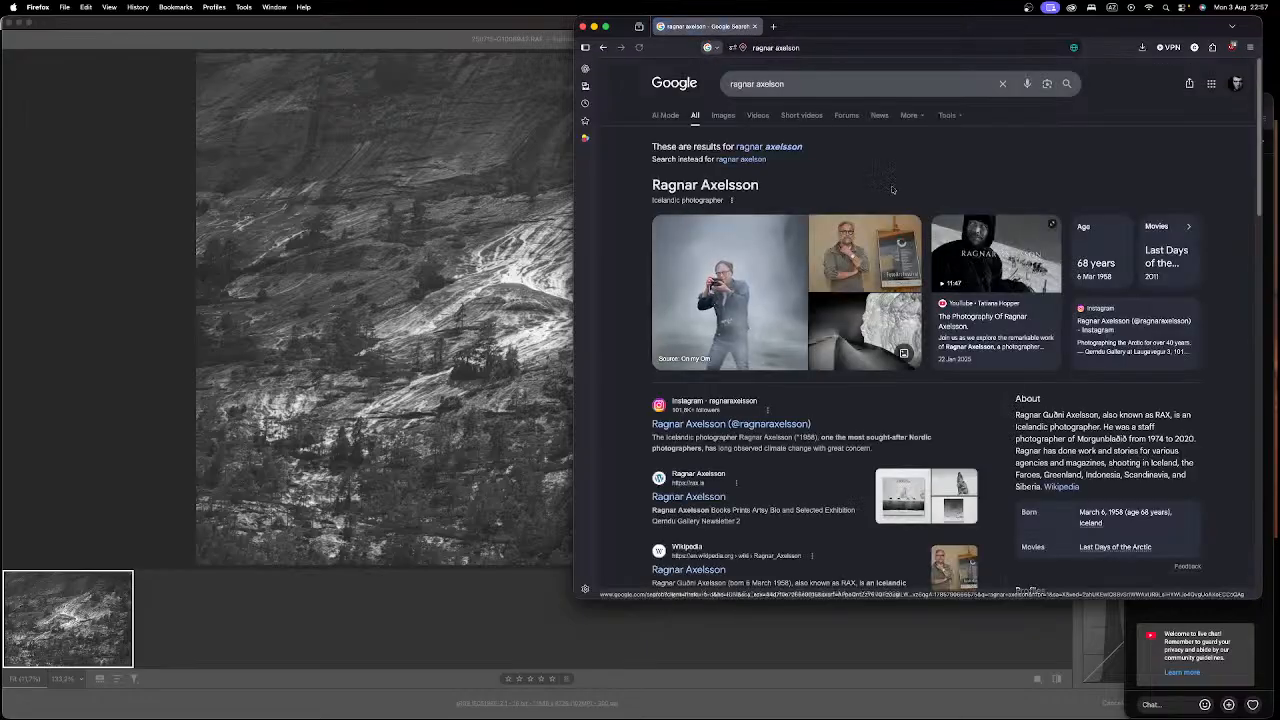
# Step: Open Ragnar Axelsson's Instagram profile from the search results and enlarge the browser window over the photo
pyautogui.click(720, 424)
pyautogui.moveTo(998, 36); pyautogui.dragTo(603, 71)
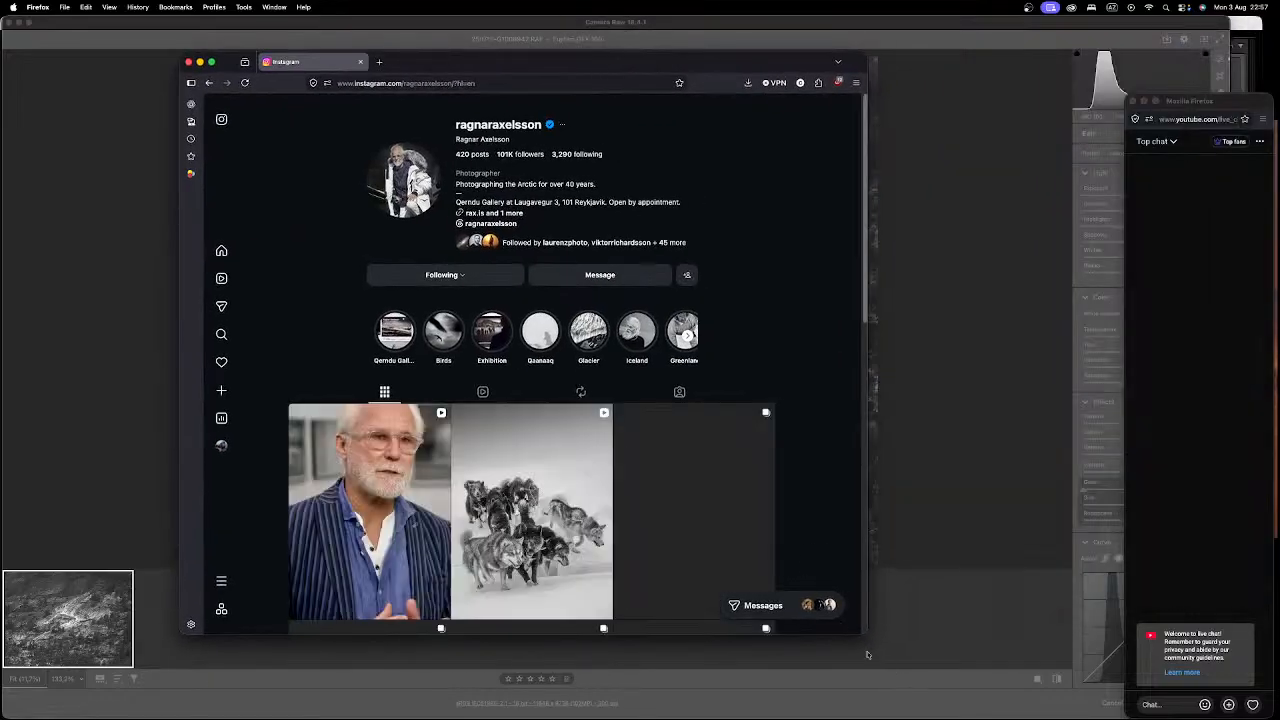
pyautogui.moveTo(864, 633); pyautogui.dragTo(1006, 716)
# Step: Browse the profile's photo grid for tonal references and view the black-and-white Kötlujökull glacier photo with the rock arch
pyautogui.scroll(-5, 706, 352)
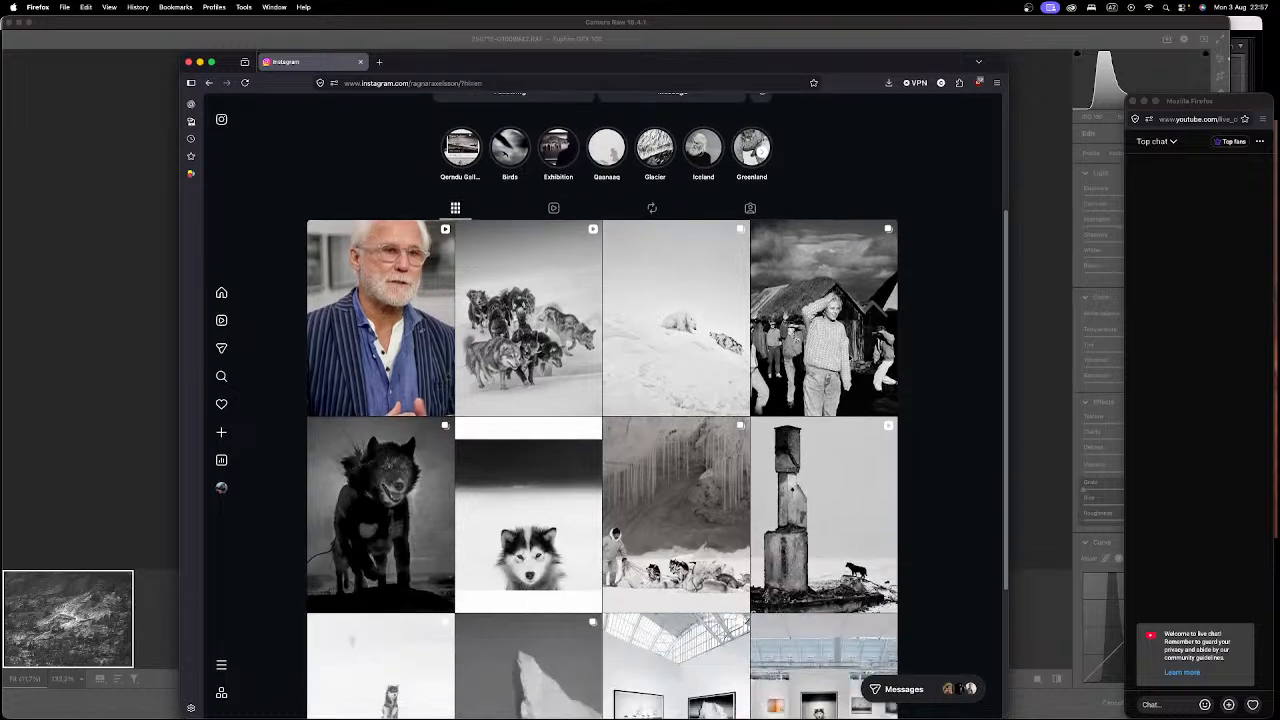
pyautogui.scroll(-6, 428, 398)
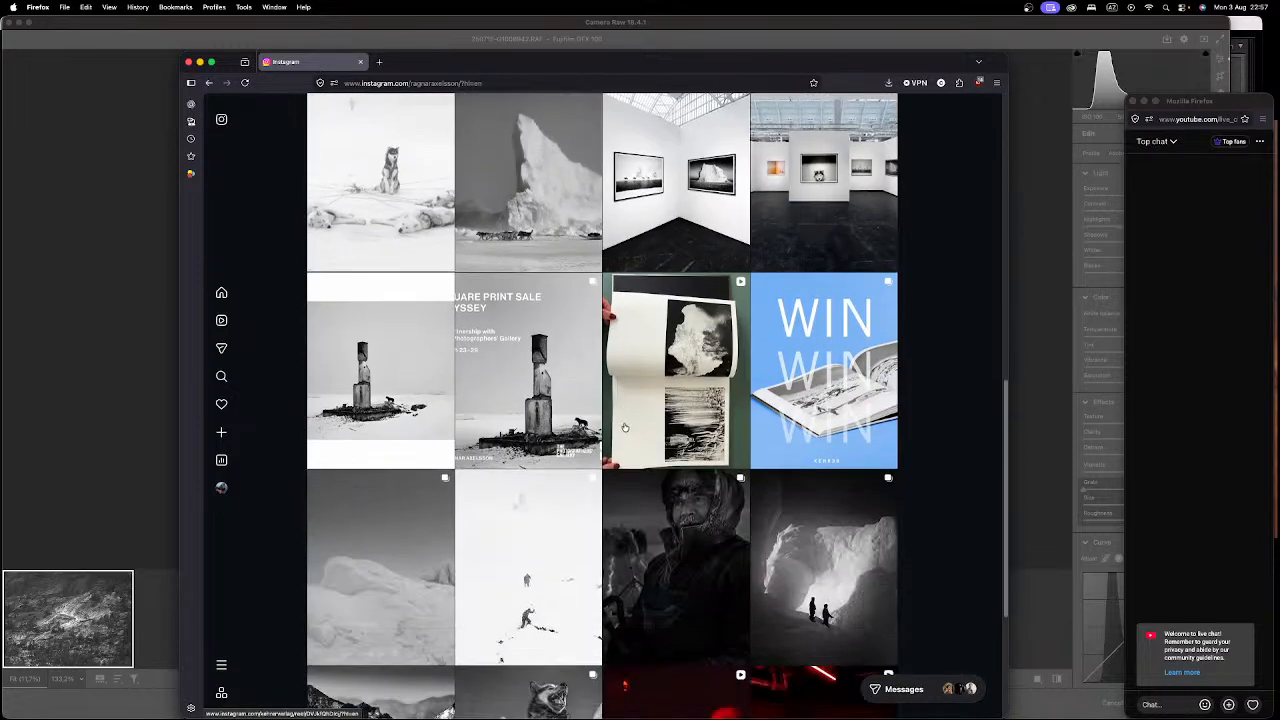
pyautogui.scroll(-1, 406, 397)
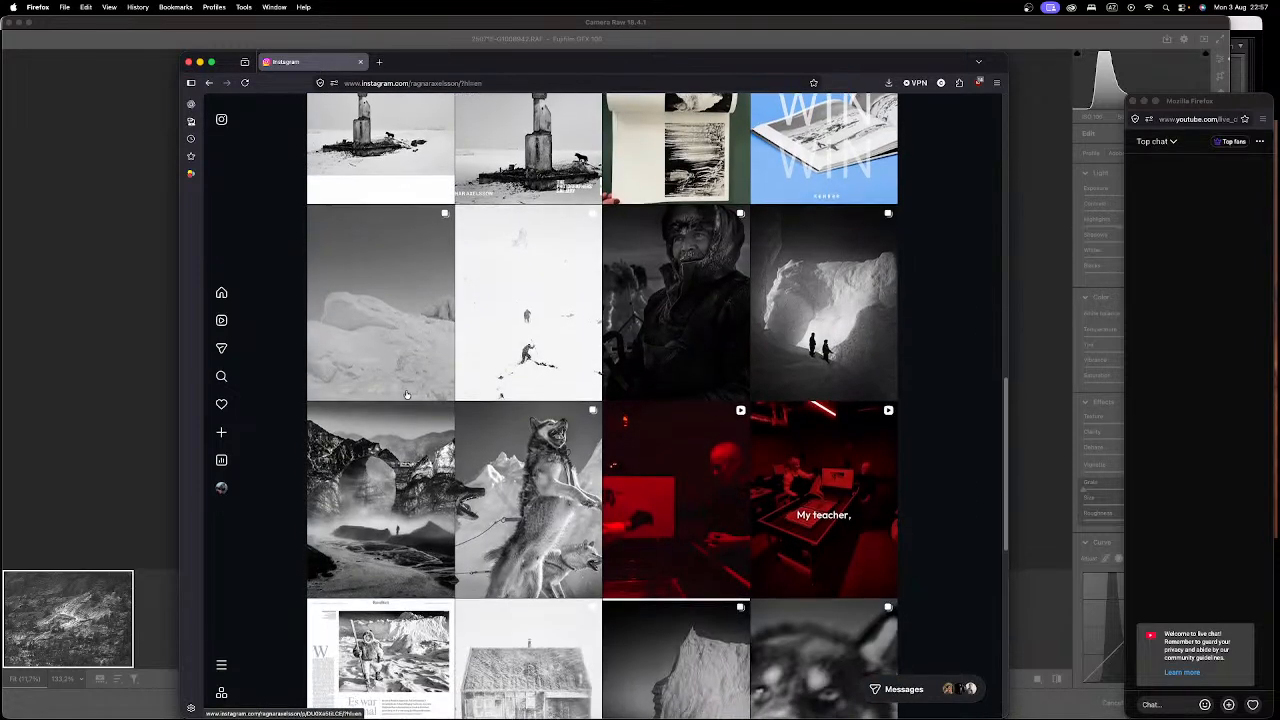
pyautogui.scroll(-2, 363, 466)
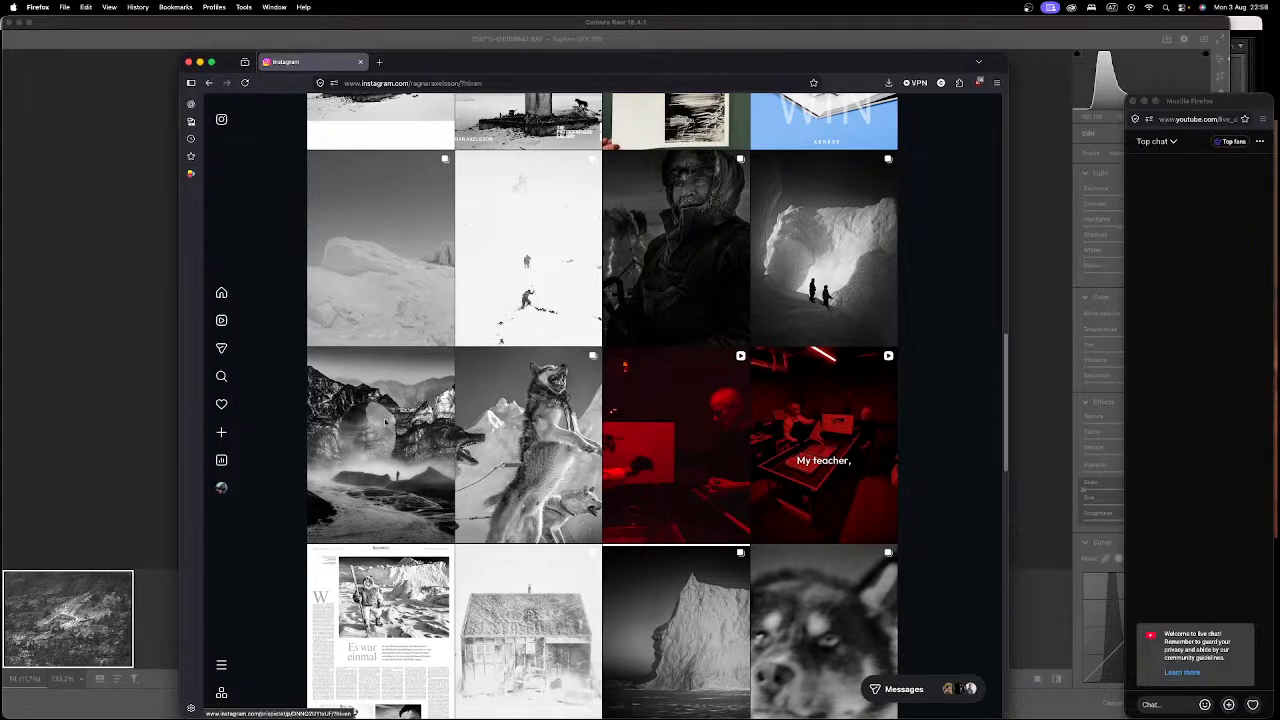
pyautogui.scroll(-2, 414, 459)
pyautogui.click(410, 370)
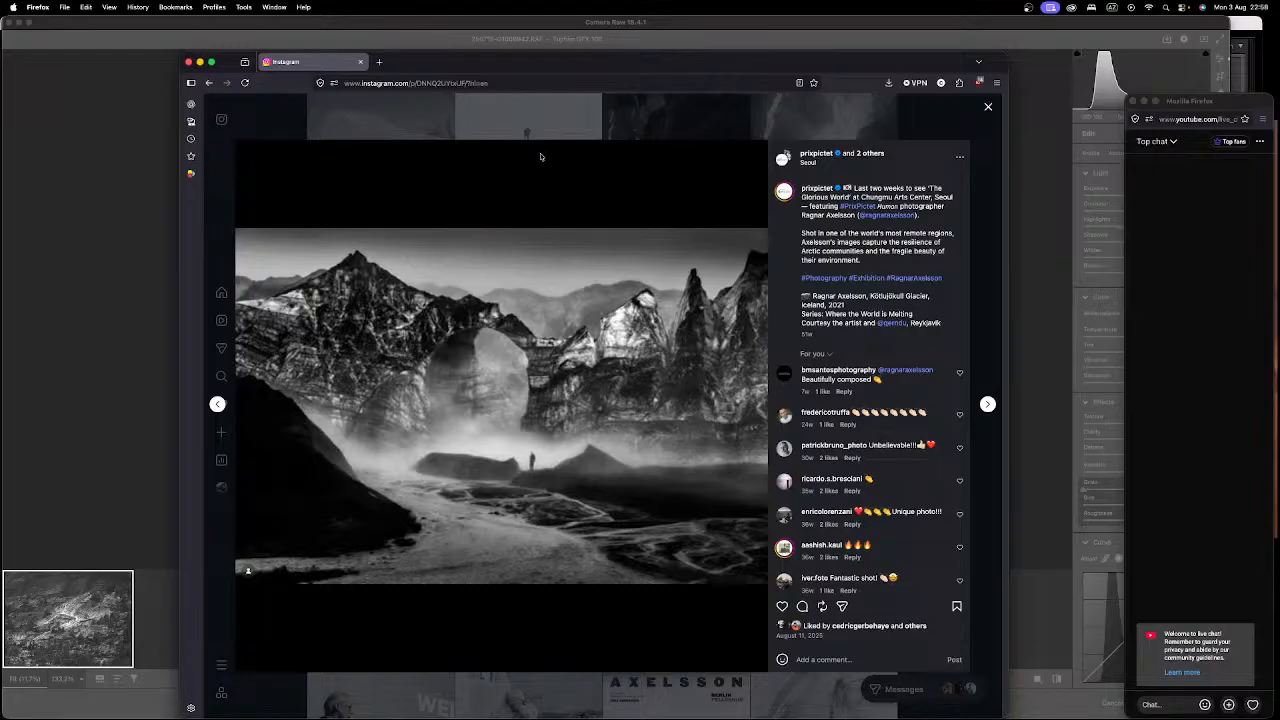
pyautogui.click(569, 116)
# Step: Look further down the photo grid and view the high-contrast aerial photo of melting snow in the Icelandic highlands in a taller window
pyautogui.scroll(-10, 723, 505)
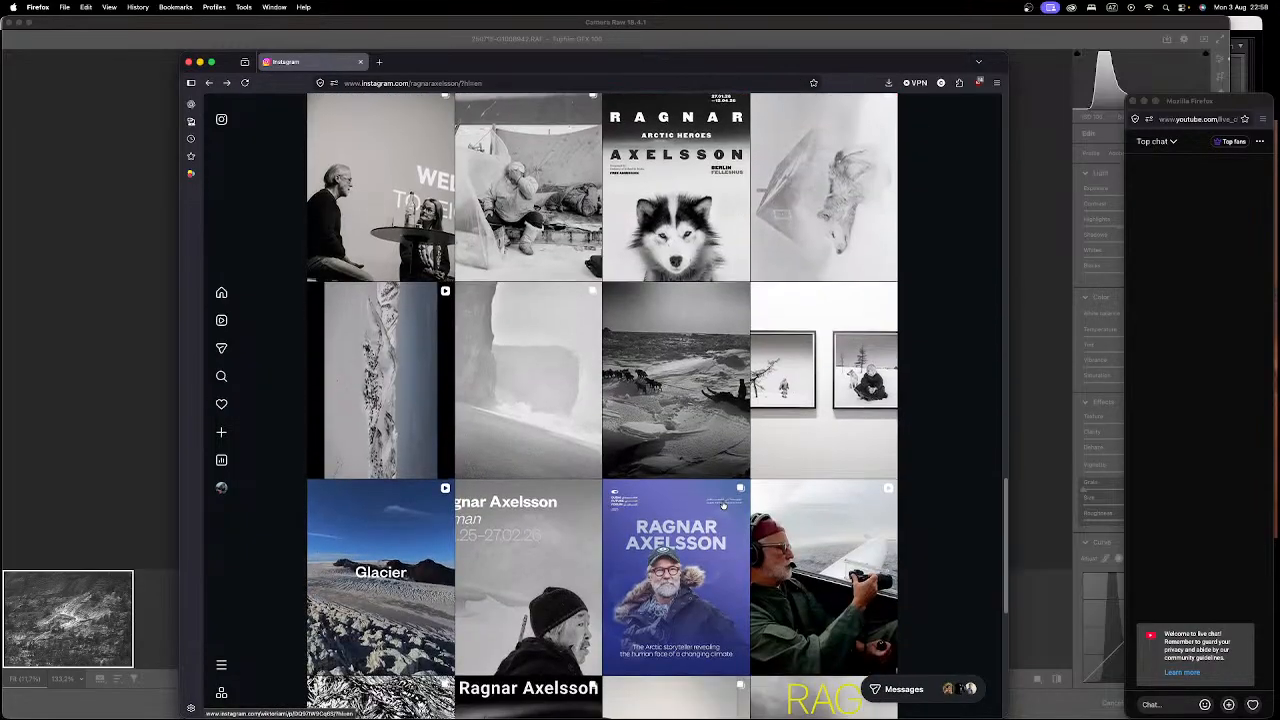
pyautogui.scroll(-8, 723, 505)
pyautogui.scroll(2, 723, 505)
pyautogui.scroll(-11, 723, 505)
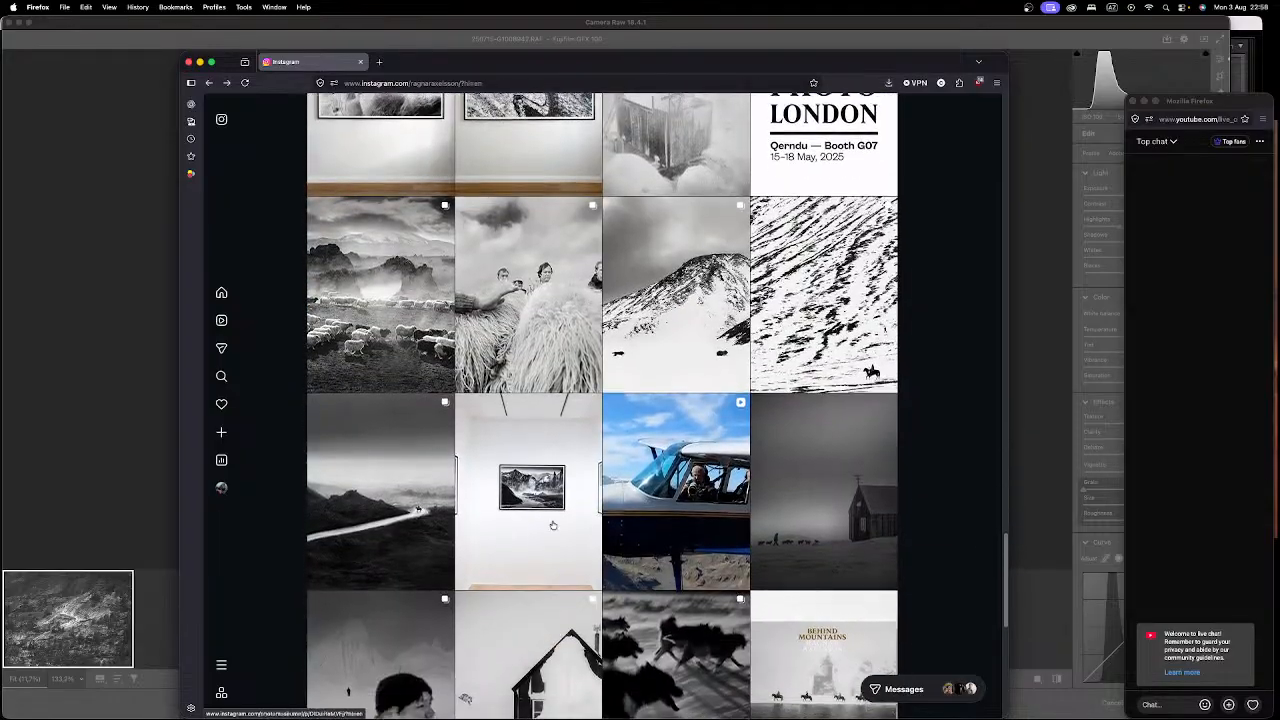
pyautogui.scroll(-17, 455, 510)
pyautogui.scroll(-10, 455, 510)
pyautogui.scroll(1, 455, 510)
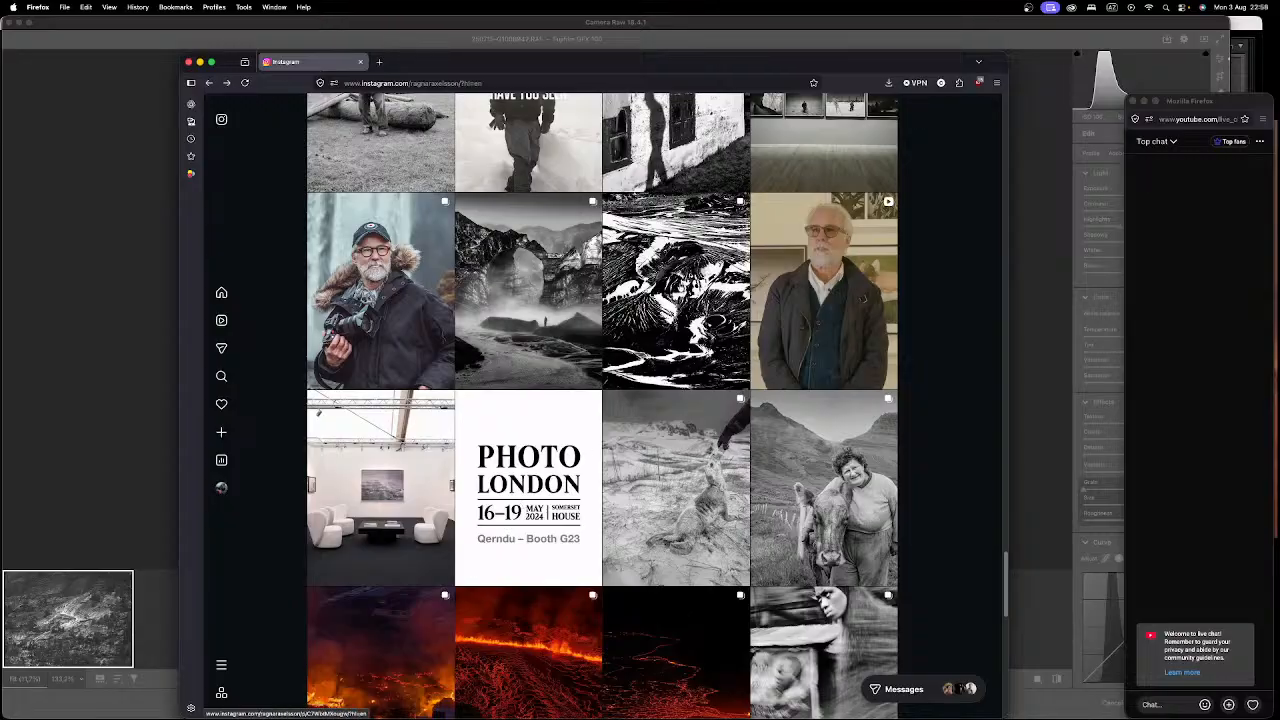
pyautogui.click(606, 214)
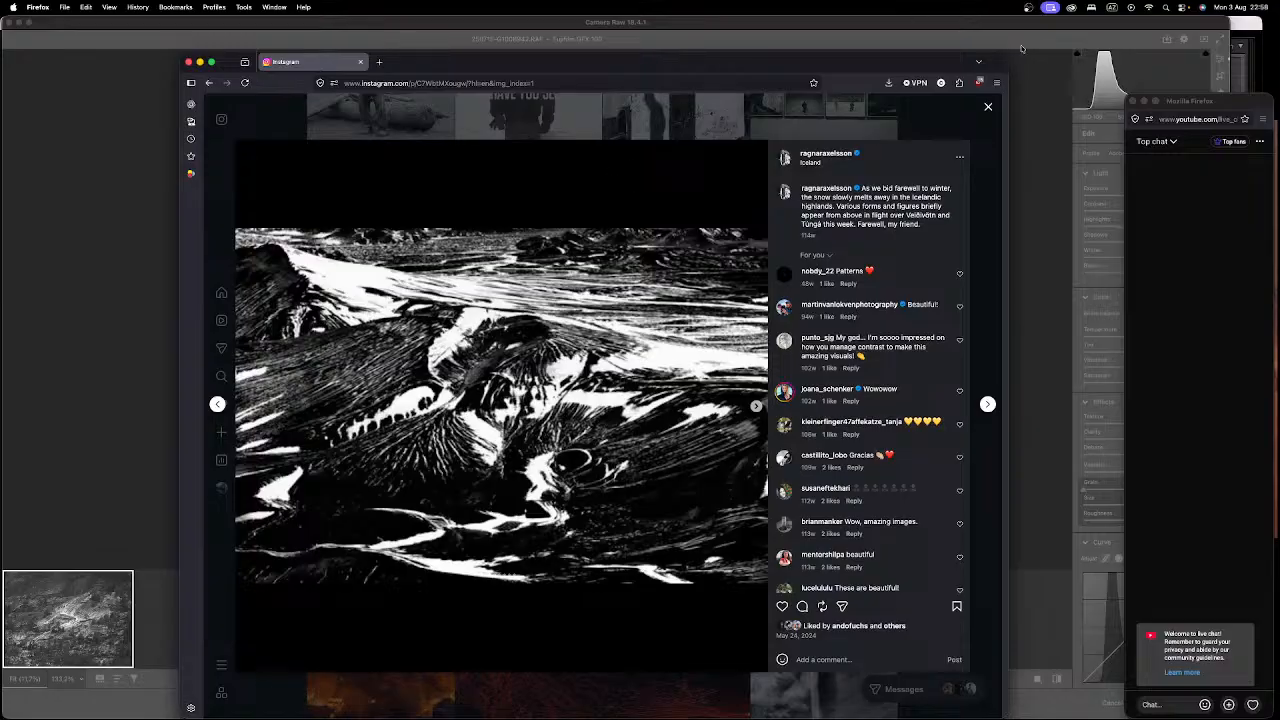
pyautogui.moveTo(1000, 55); pyautogui.dragTo(1038, 10)
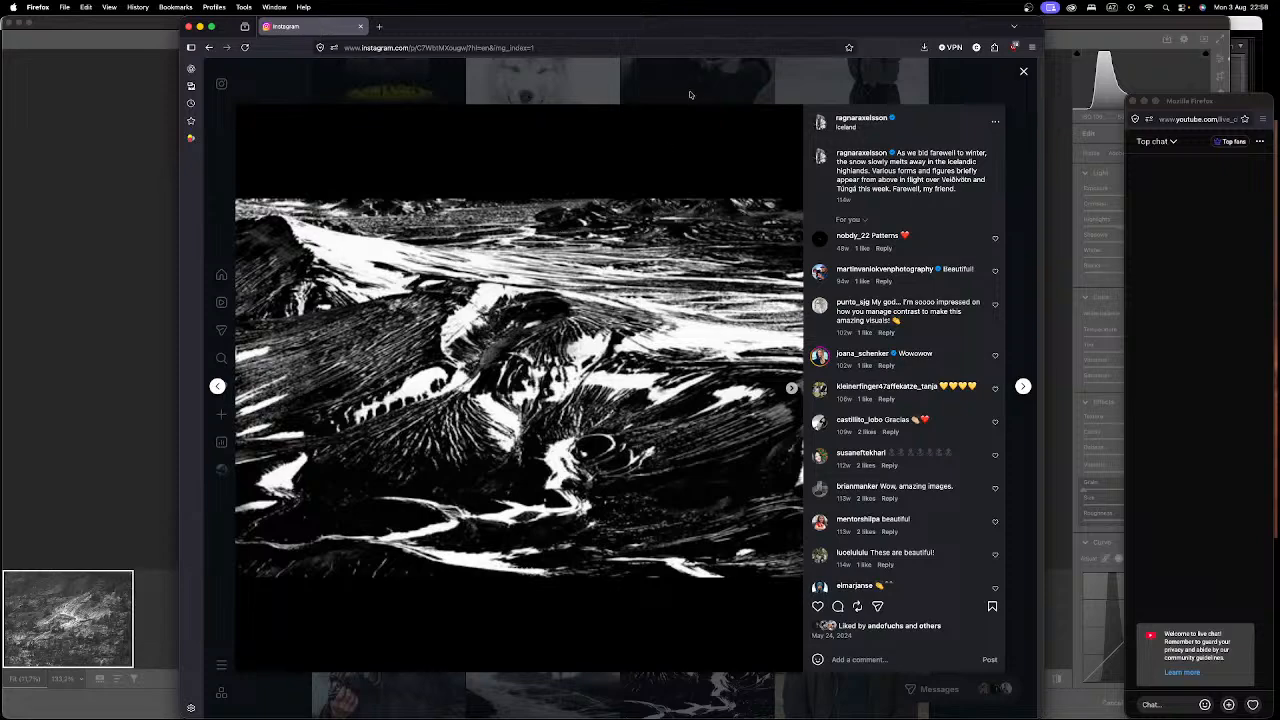
pyautogui.click(689, 97)
pyautogui.click(704, 372)
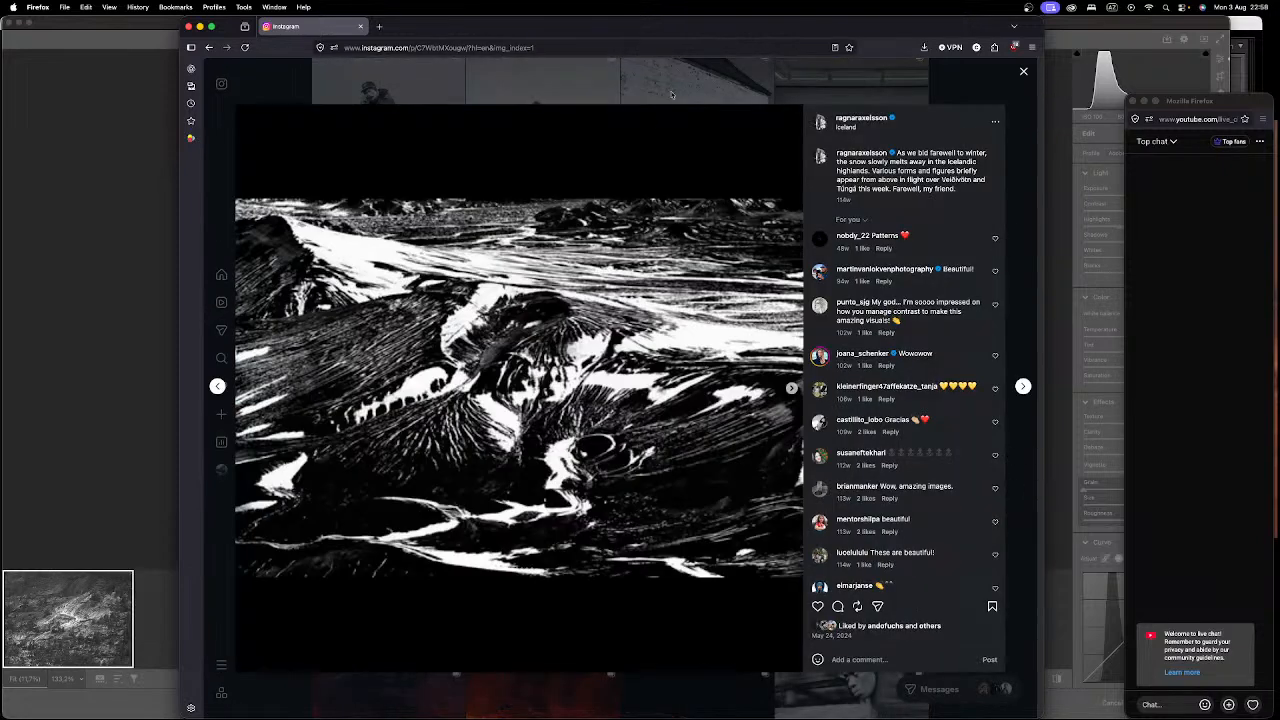
# Step: Browse the older posts on the profile, close the Instagram page and return to Camera Raw
pyautogui.click(670, 97)
pyautogui.scroll(-5, 341, 170)
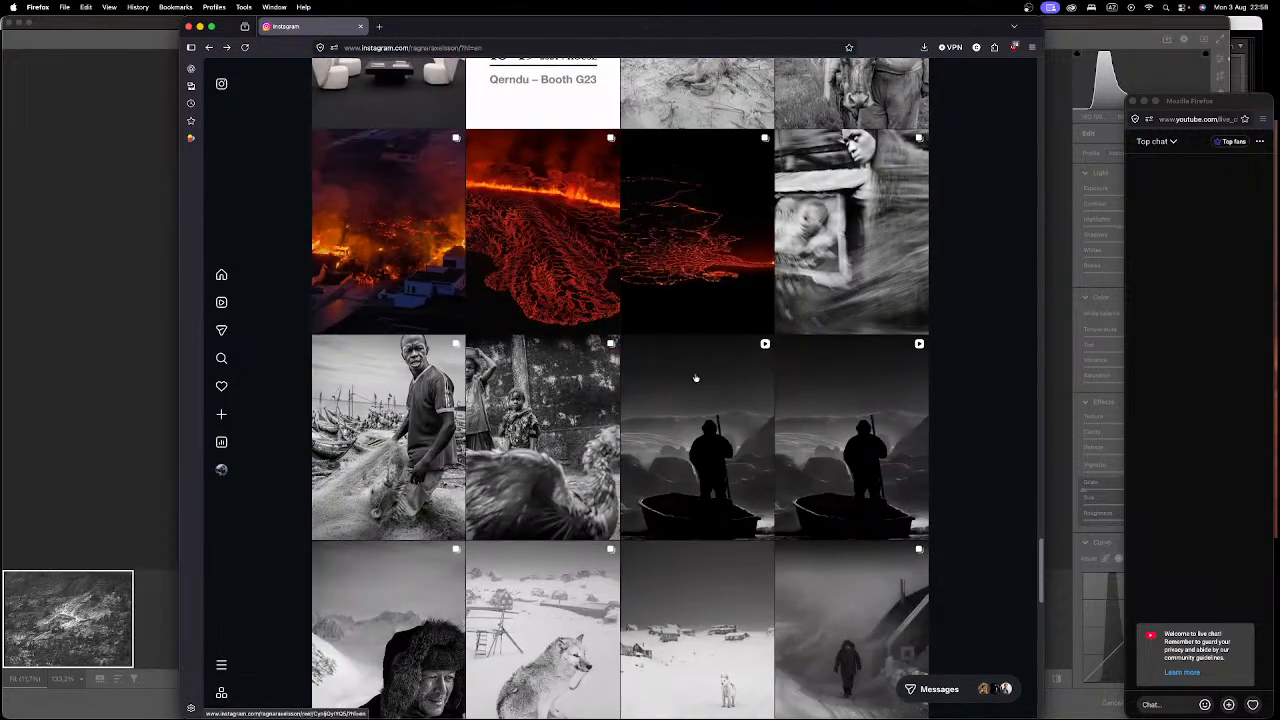
pyautogui.scroll(-3, 448, 427)
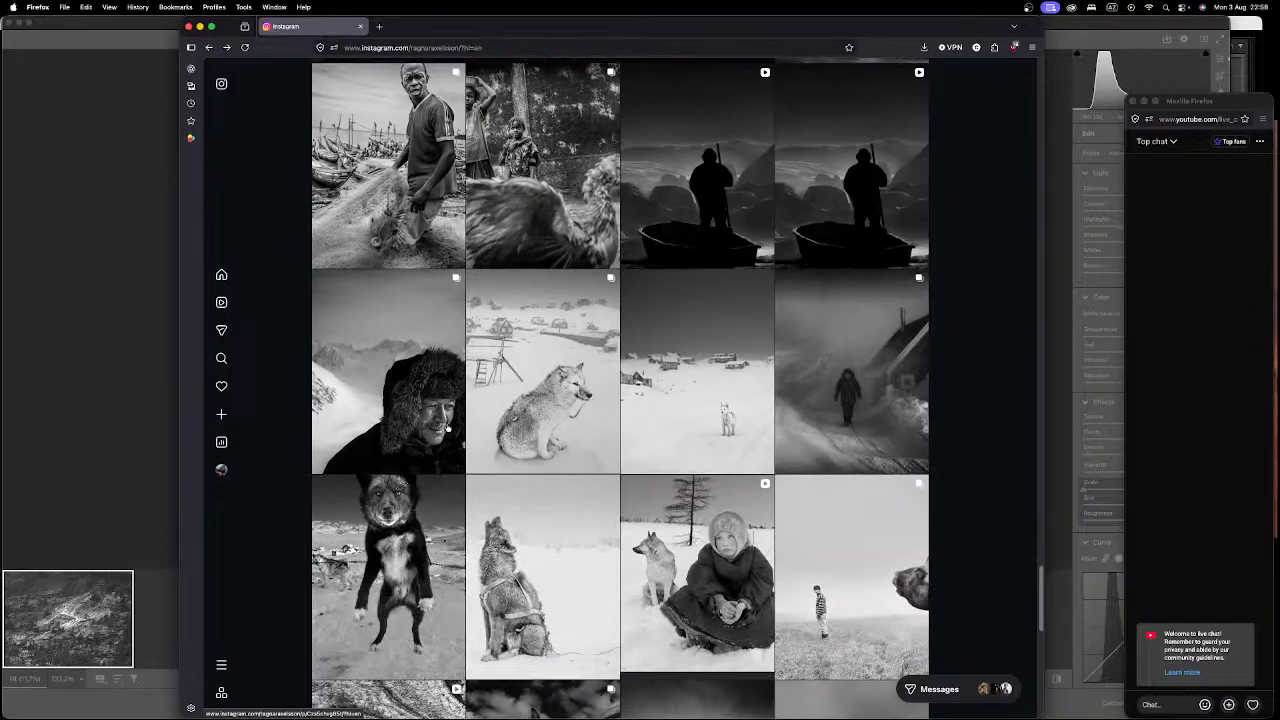
pyautogui.scroll(-1, 612, 462)
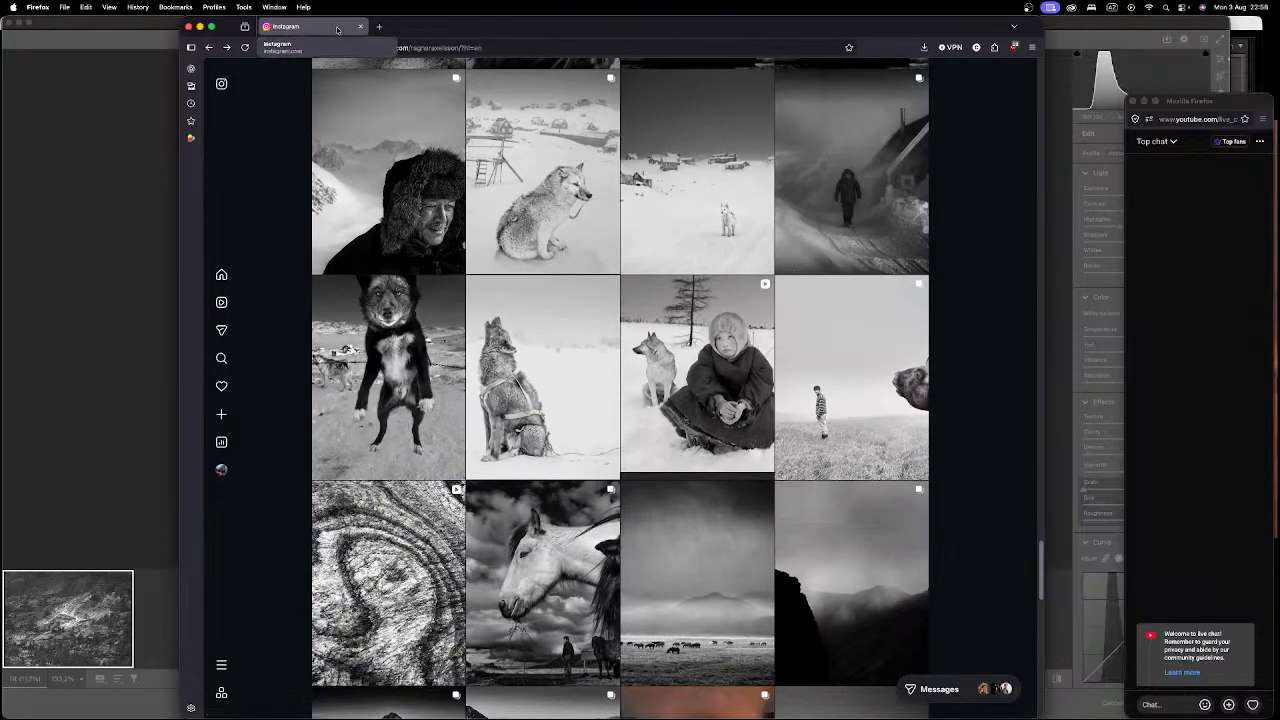
pyautogui.click(360, 26)
pyautogui.click(749, 608)
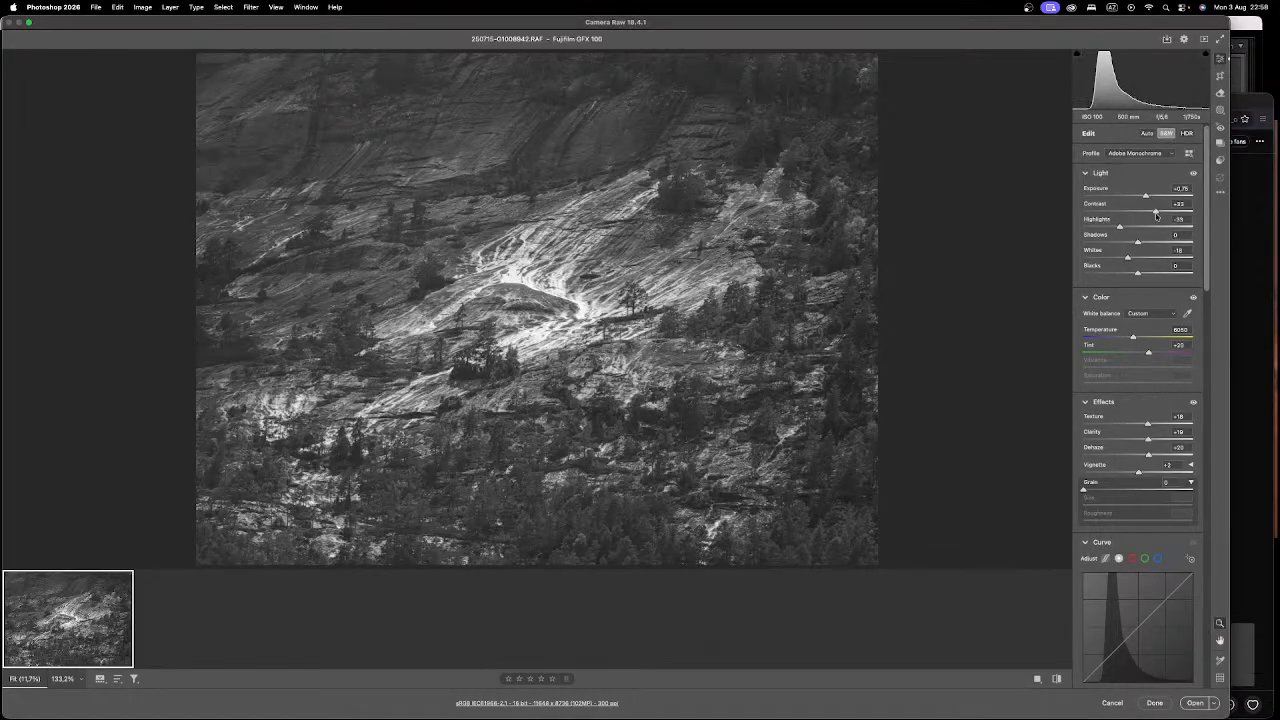
# Step: Set Contrast to +73 and Exposure to +0.65 on the black-and-white photo
pyautogui.moveTo(1155, 212); pyautogui.dragTo(1179, 210)
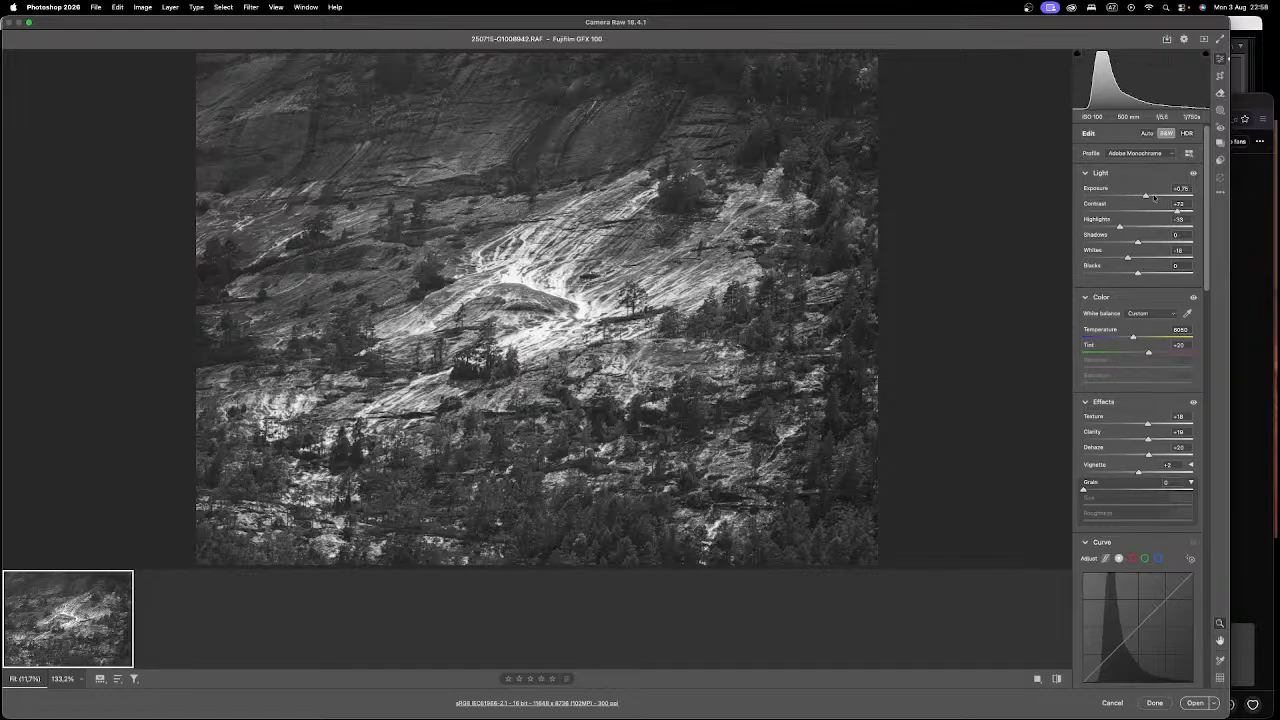
pyautogui.moveTo(1145, 196); pyautogui.dragTo(1143, 196)
pyautogui.moveTo(1144, 197); pyautogui.dragTo(1145, 197)
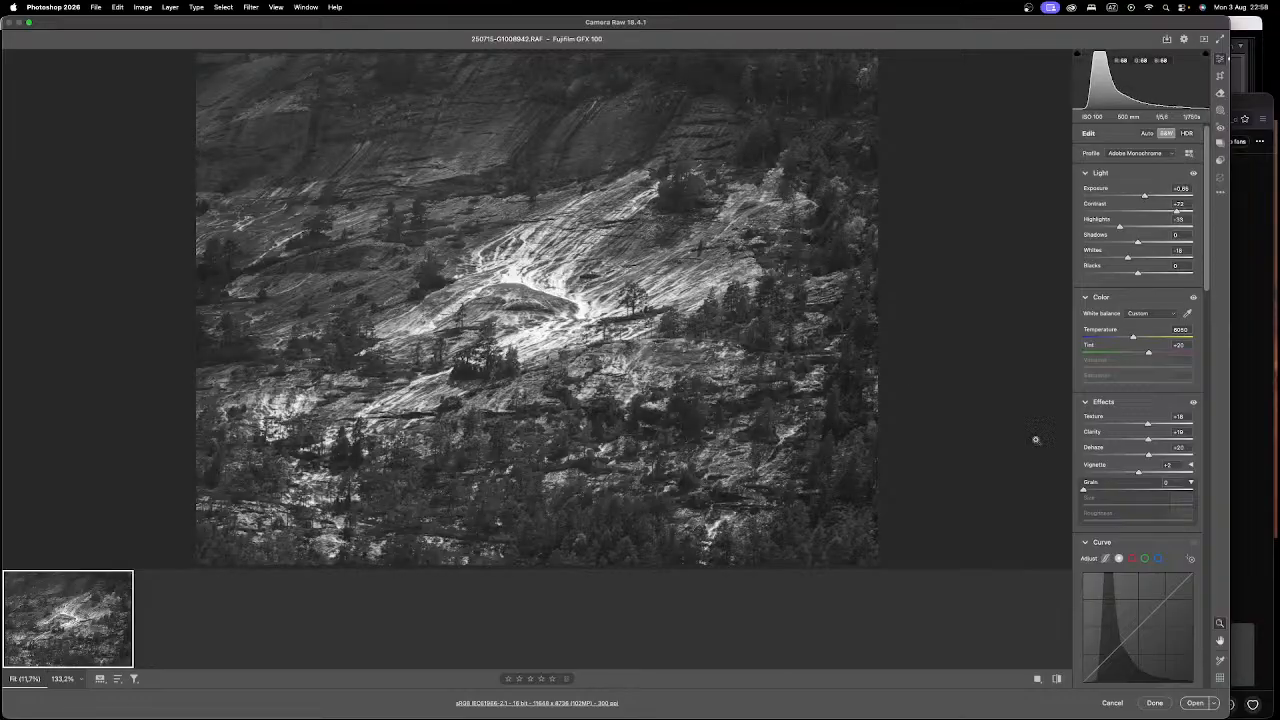
# Step: Set Dehaze to +32, Clarity to +34 and Texture to +12 on the photo
pyautogui.moveTo(1153, 458); pyautogui.dragTo(1154, 453)
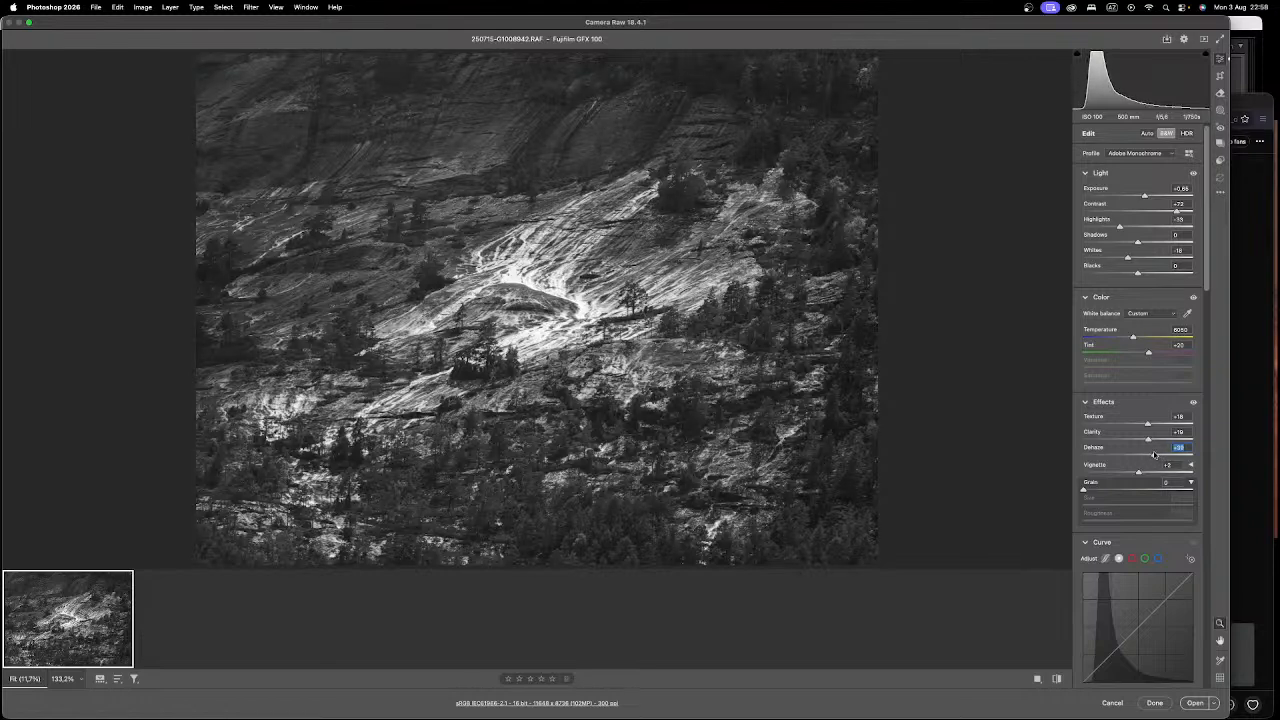
pyautogui.moveTo(1163, 441); pyautogui.dragTo(1150, 442)
pyautogui.moveTo(1156, 456); pyautogui.dragTo(1157, 443)
pyautogui.moveTo(1144, 425); pyautogui.dragTo(1145, 425)
# Step: Examine the bright rock streaks and the surrounding pine trees up close with the new contrast settings
pyautogui.click(512, 286)
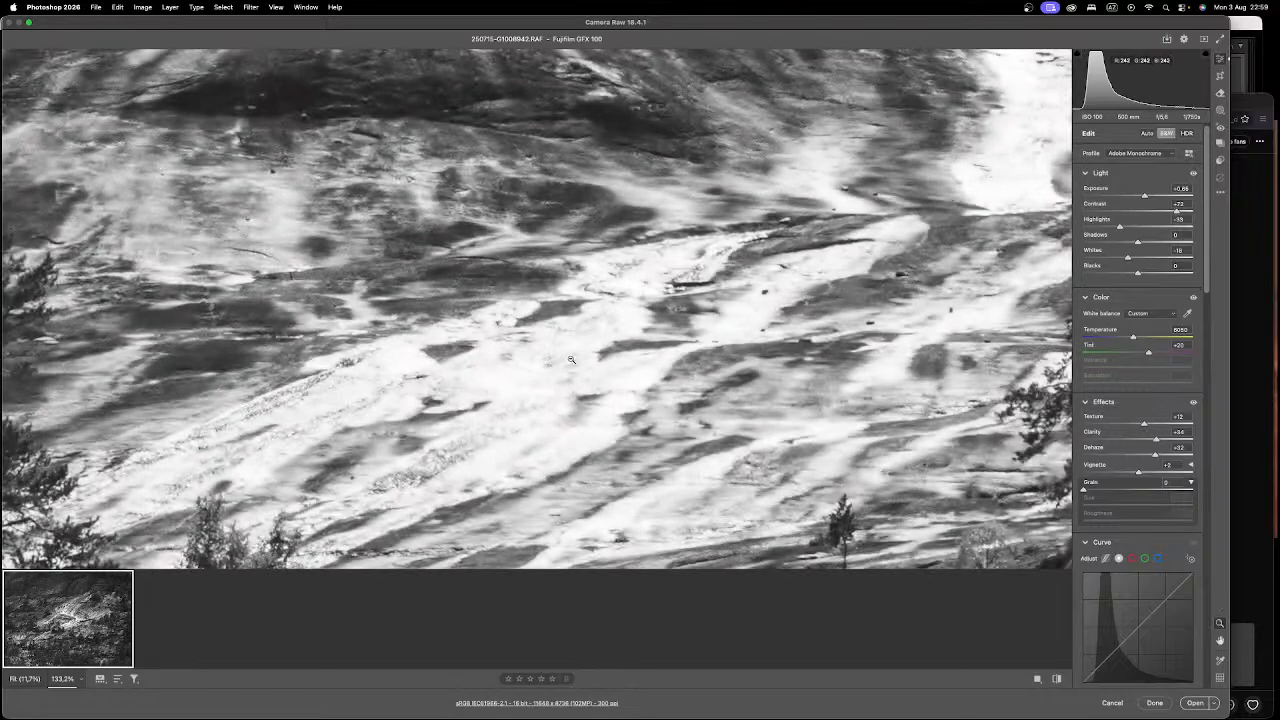
pyautogui.press('space')
pyautogui.moveTo(575, 368); pyautogui.dragTo(1177, 200)
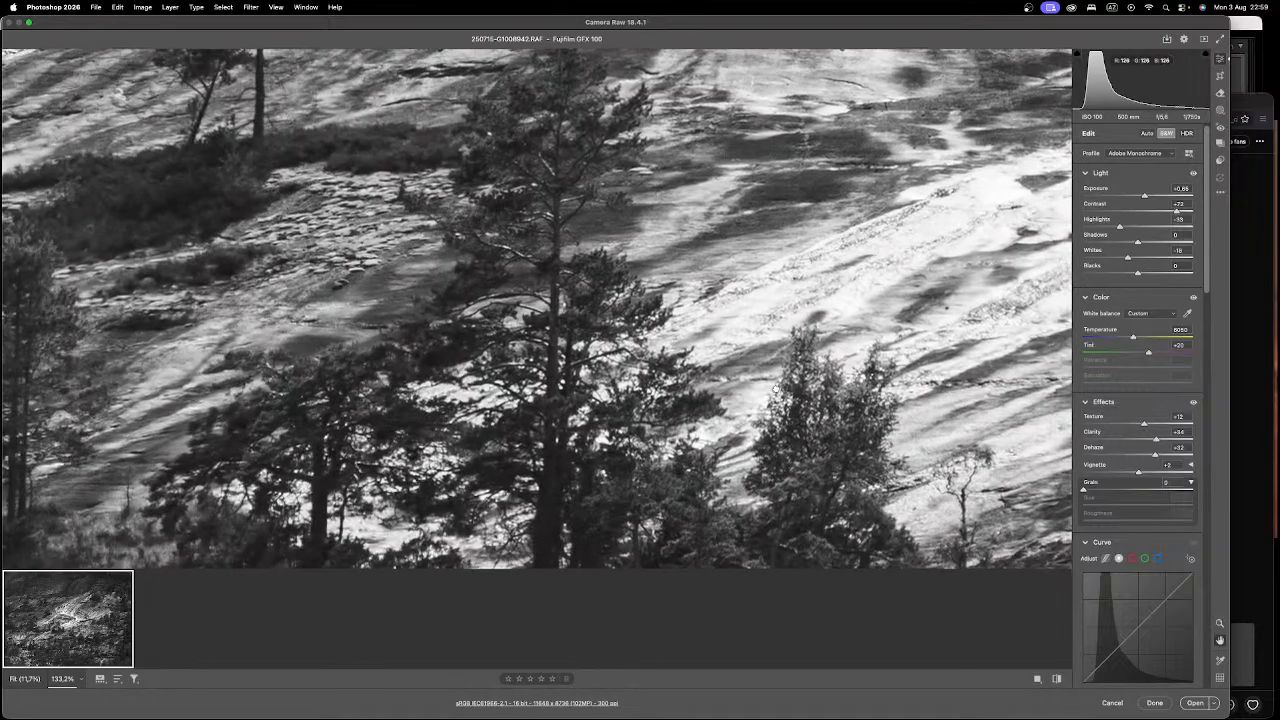
pyautogui.moveTo(861, 432); pyautogui.dragTo(554, 293)
pyautogui.moveTo(841, 372); pyautogui.dragTo(531, 297)
pyautogui.moveTo(843, 308); pyautogui.dragTo(487, 268)
pyautogui.moveTo(876, 229); pyautogui.dragTo(644, 268)
pyautogui.moveTo(880, 135); pyautogui.dragTo(591, 329)
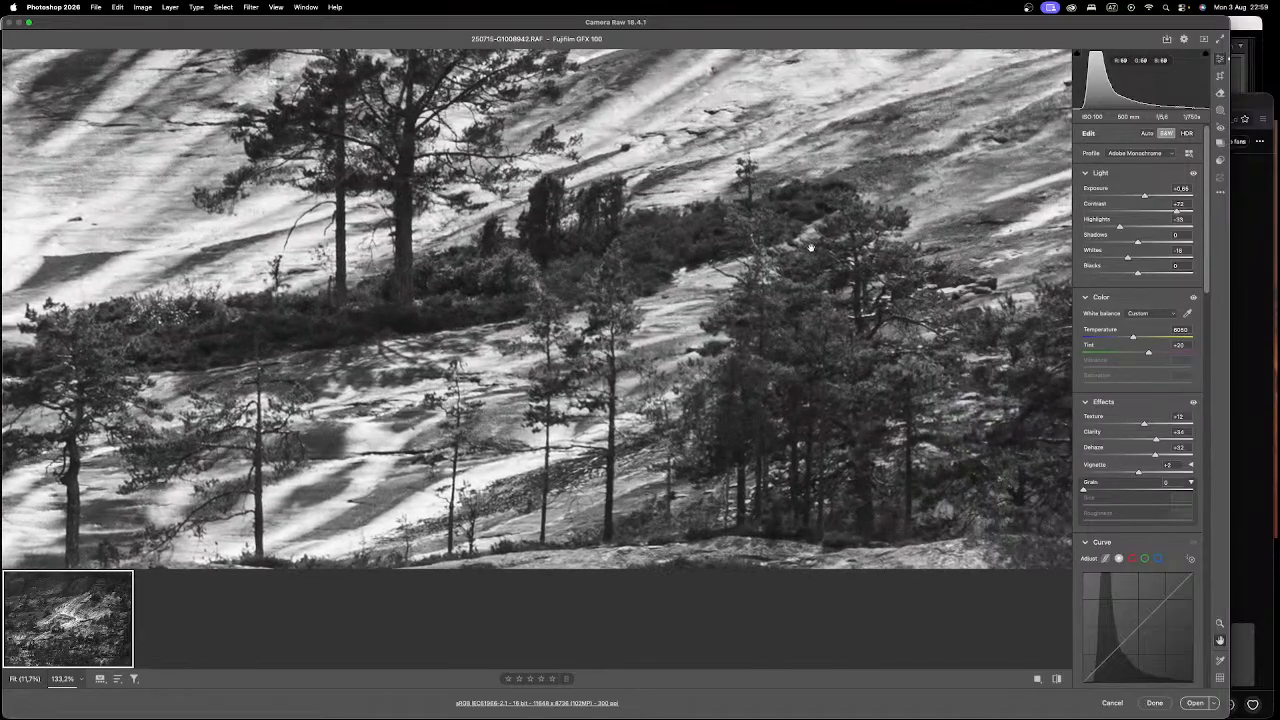
pyautogui.moveTo(809, 243); pyautogui.dragTo(601, 295)
# Step: Switch to Lightroom Classic, inspect neighbouring photo 968 up close as an alternative frame, and return to Camera Raw
pyautogui.hotkey('ctrl', 'Up')
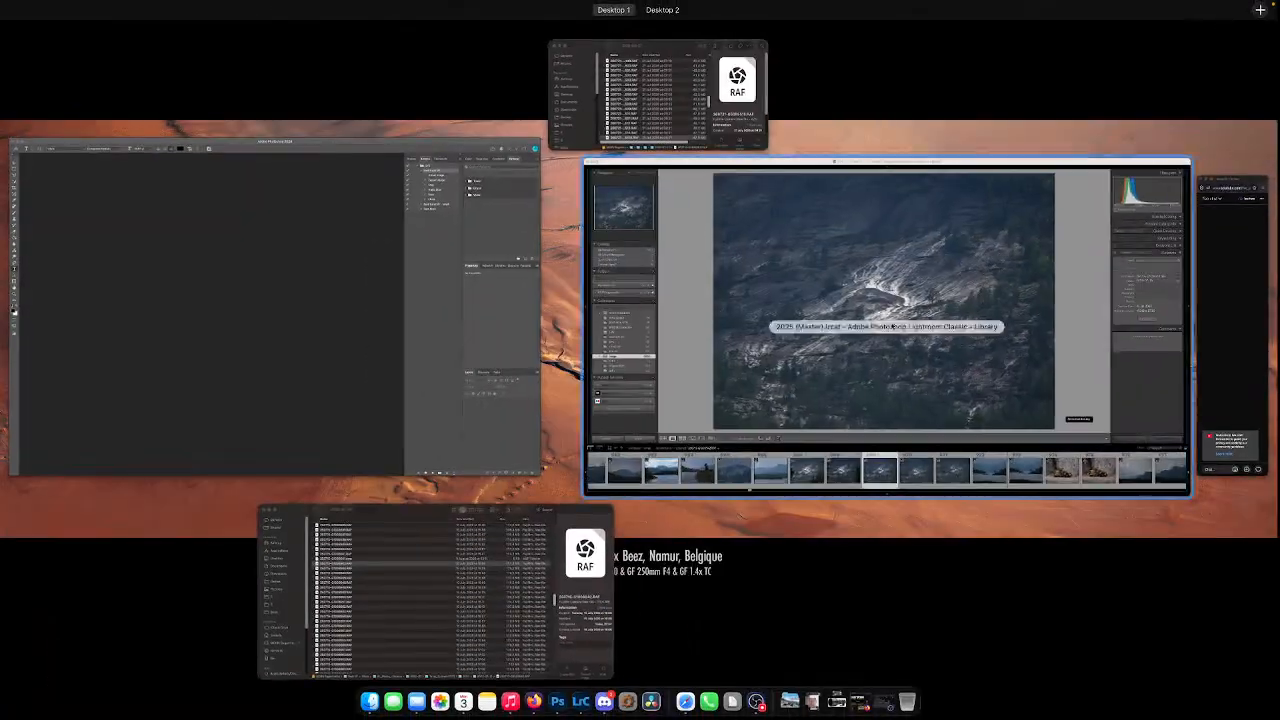
pyautogui.click(657, 435)
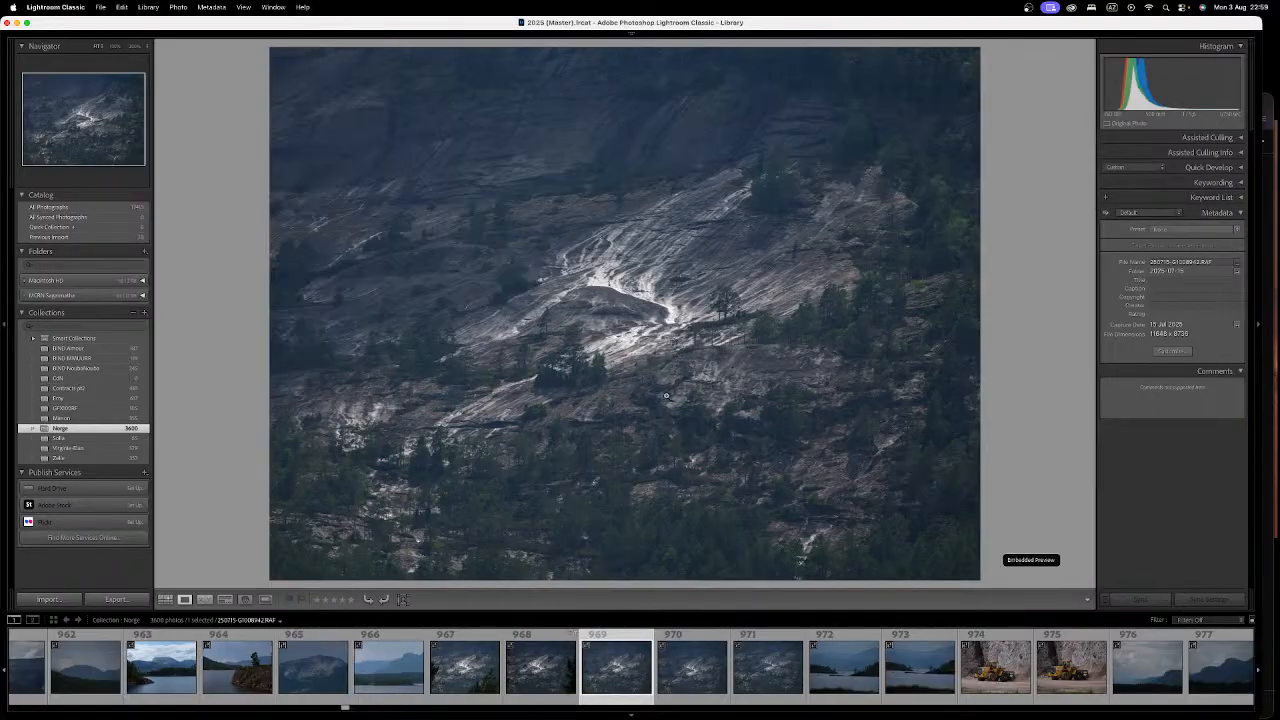
pyautogui.press('Left')
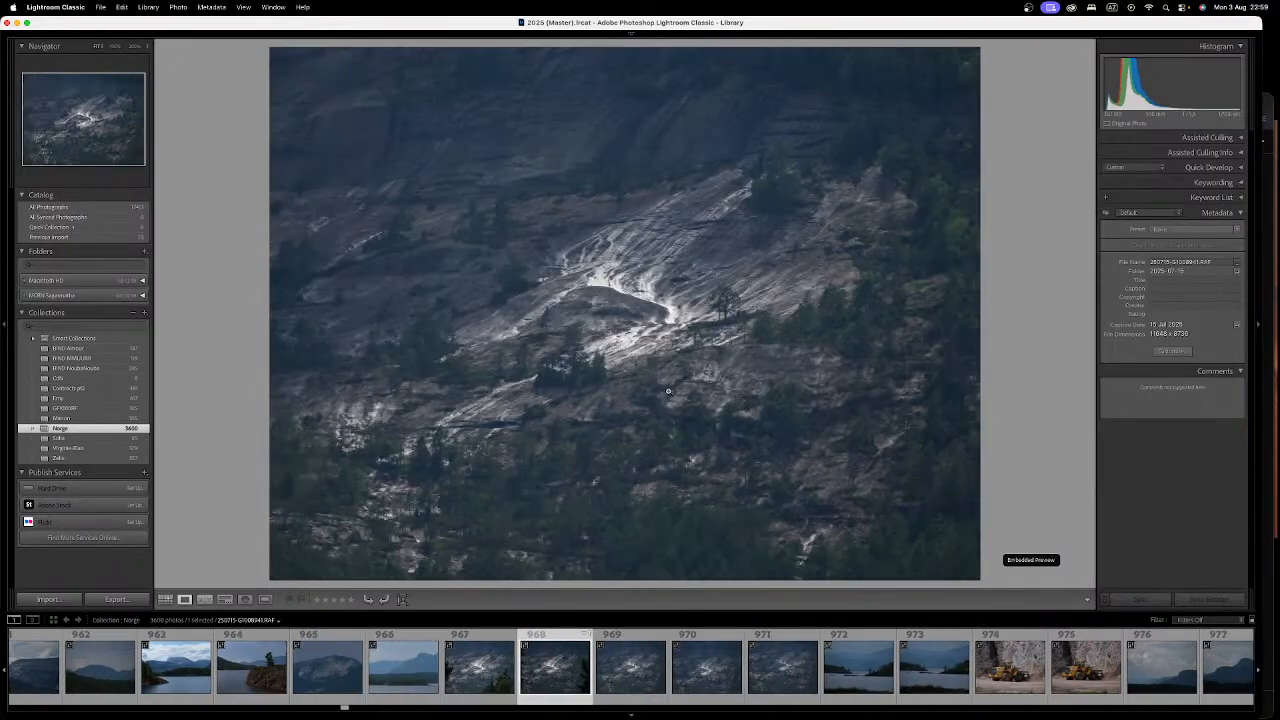
pyautogui.press('Left')
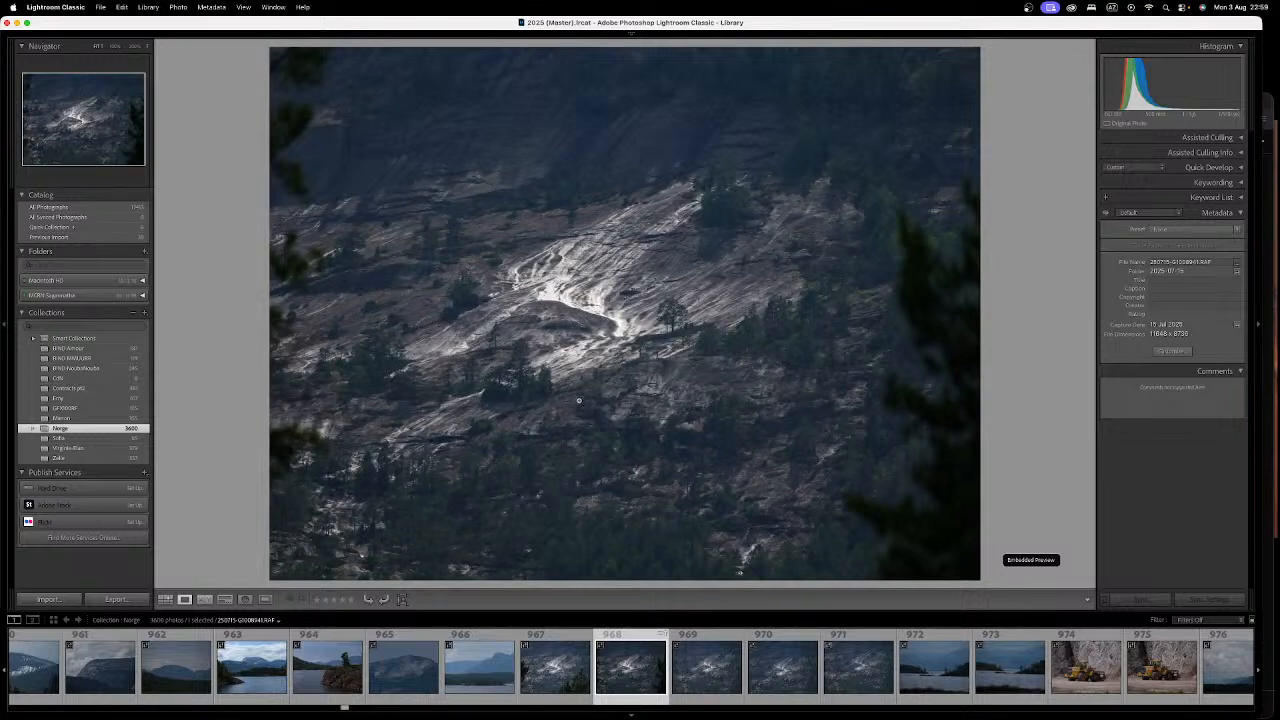
pyautogui.click(672, 355)
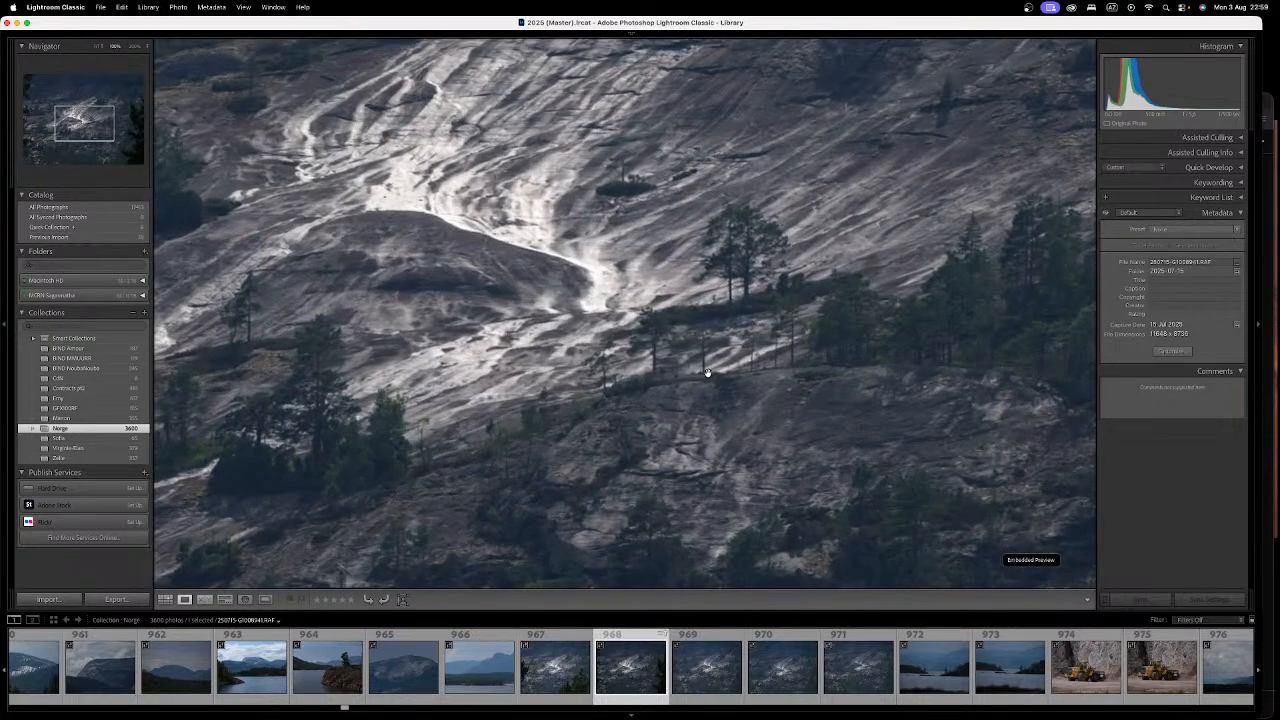
pyautogui.click(710, 358)
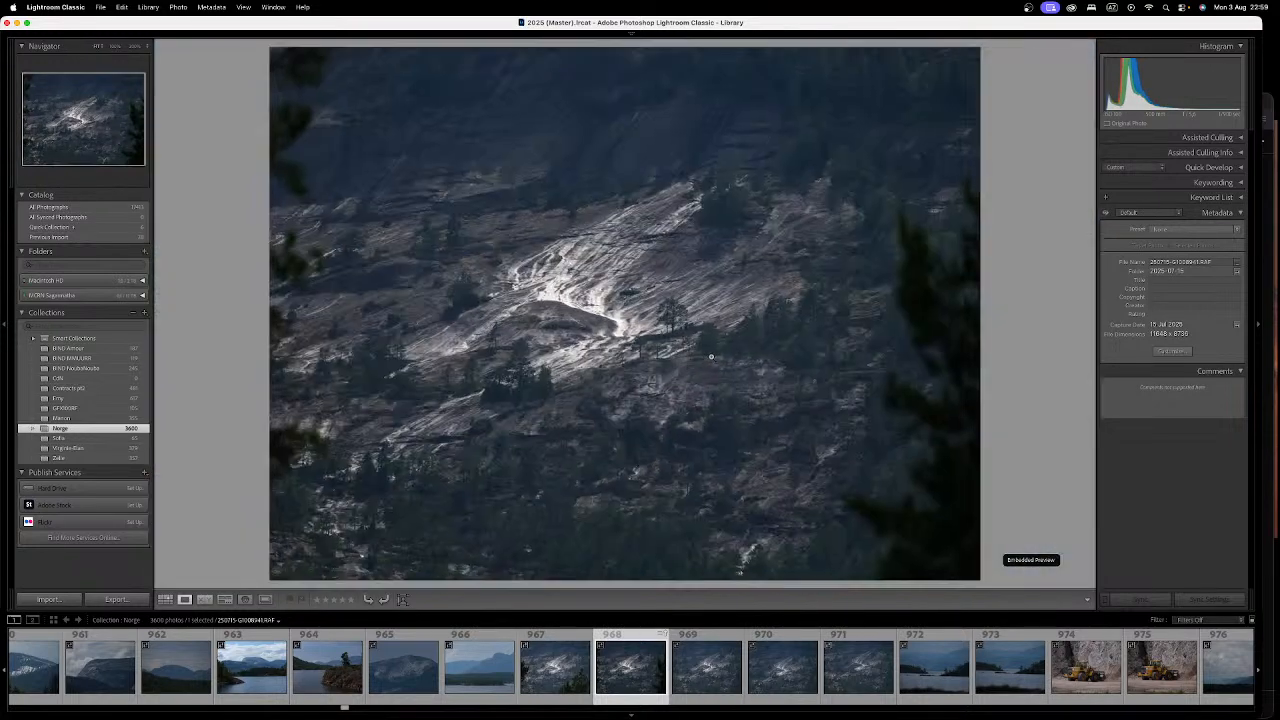
pyautogui.hotkey('ctrl', 'Up')
pyautogui.click(732, 353)
pyautogui.hotkey('ctrl', 'Up')
pyautogui.click(240, 300)
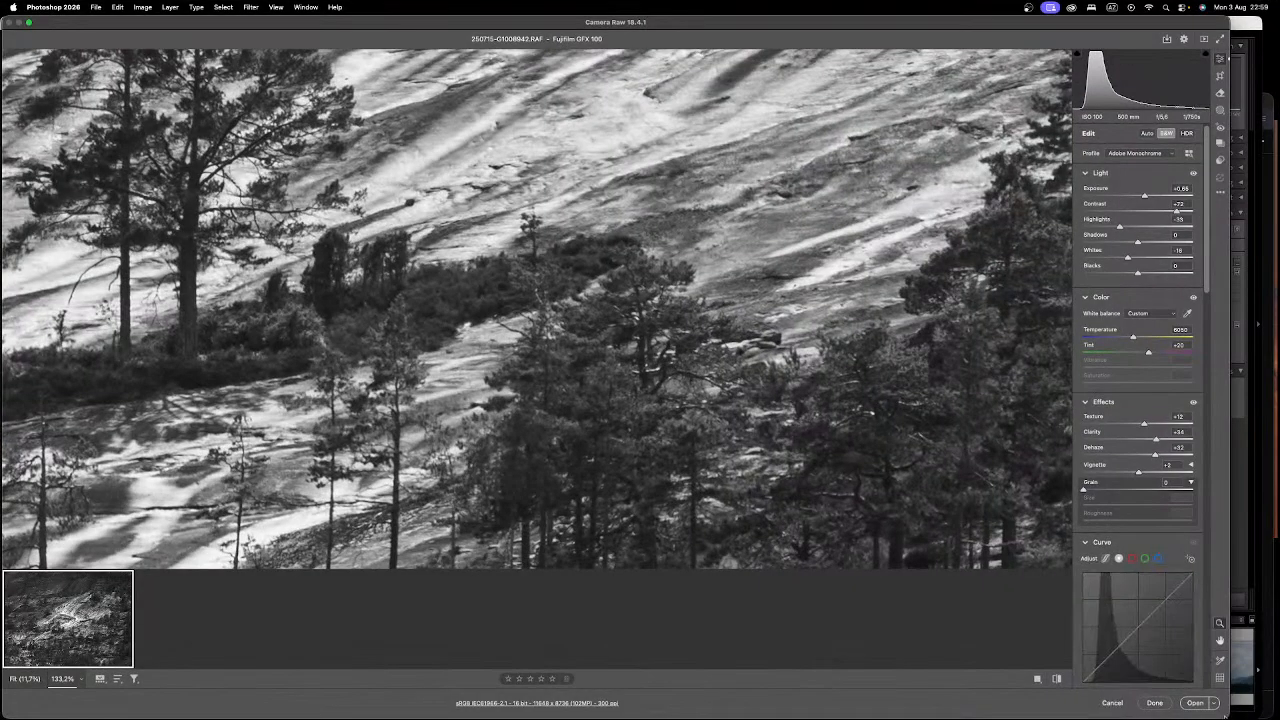
# Step: Discard the Camera Raw edits on photo 969 and switch to Lightroom Classic
pyautogui.click(1112, 703)
pyautogui.click(712, 292)
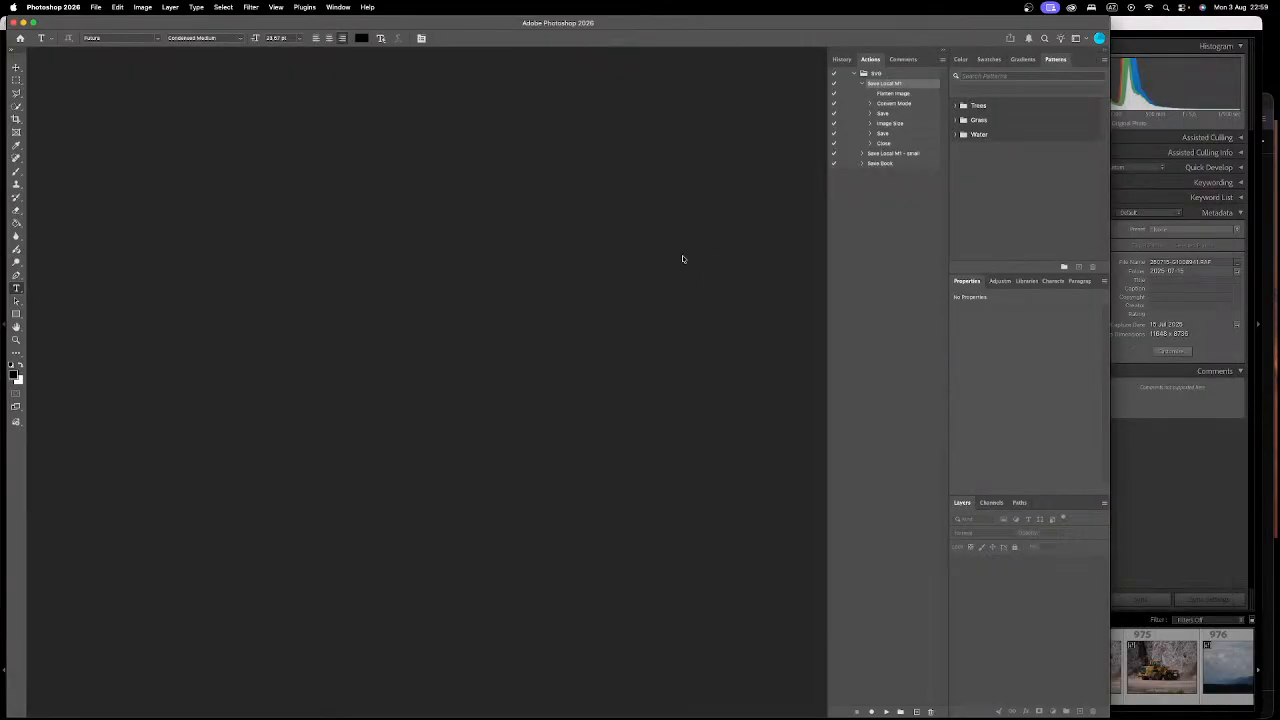
pyautogui.hotkey('ctrl', 'Up')
pyautogui.click(691, 354)
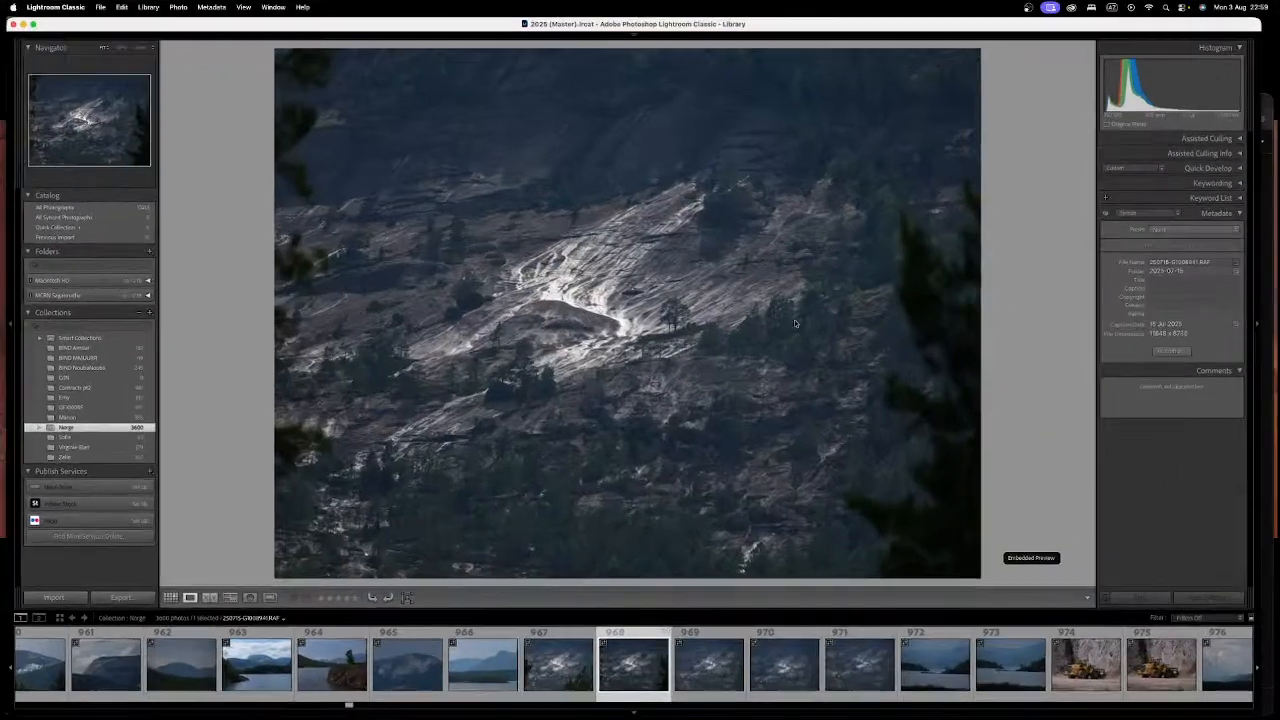
# Step: Compare rock slope photos 967 and 968 up close
pyautogui.press('Left')
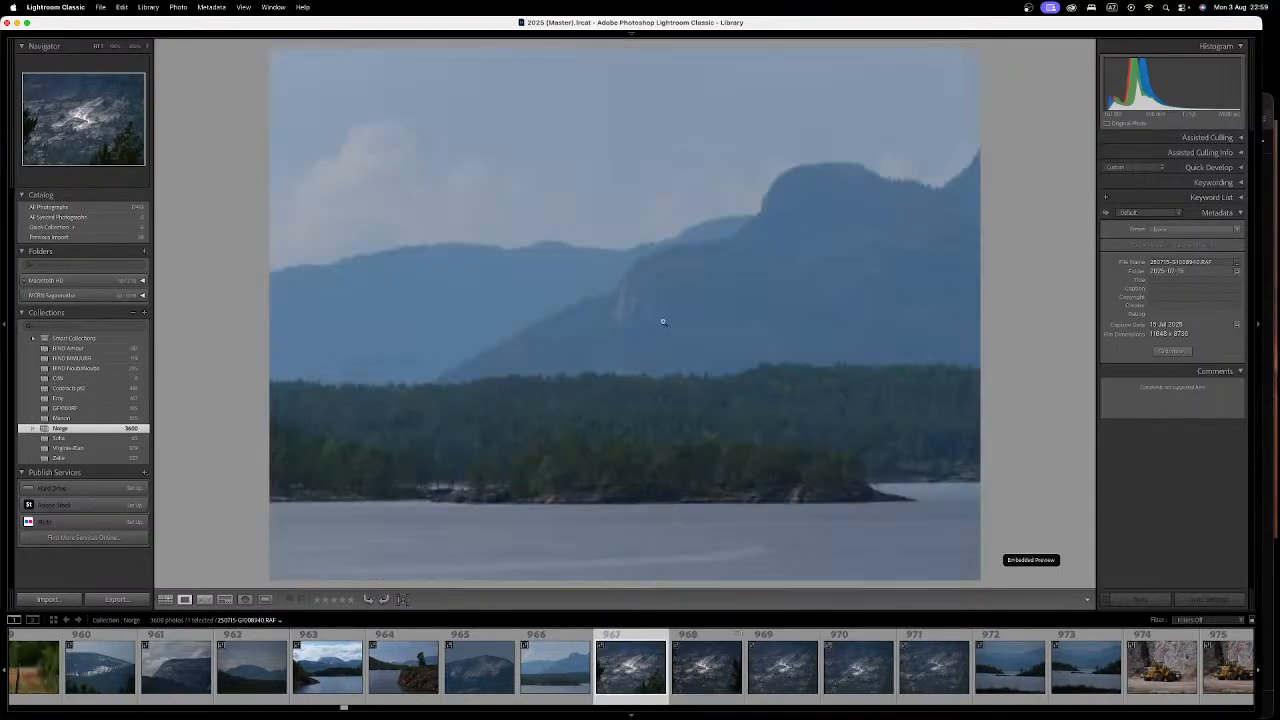
pyautogui.press('Right')
pyautogui.click(660, 324)
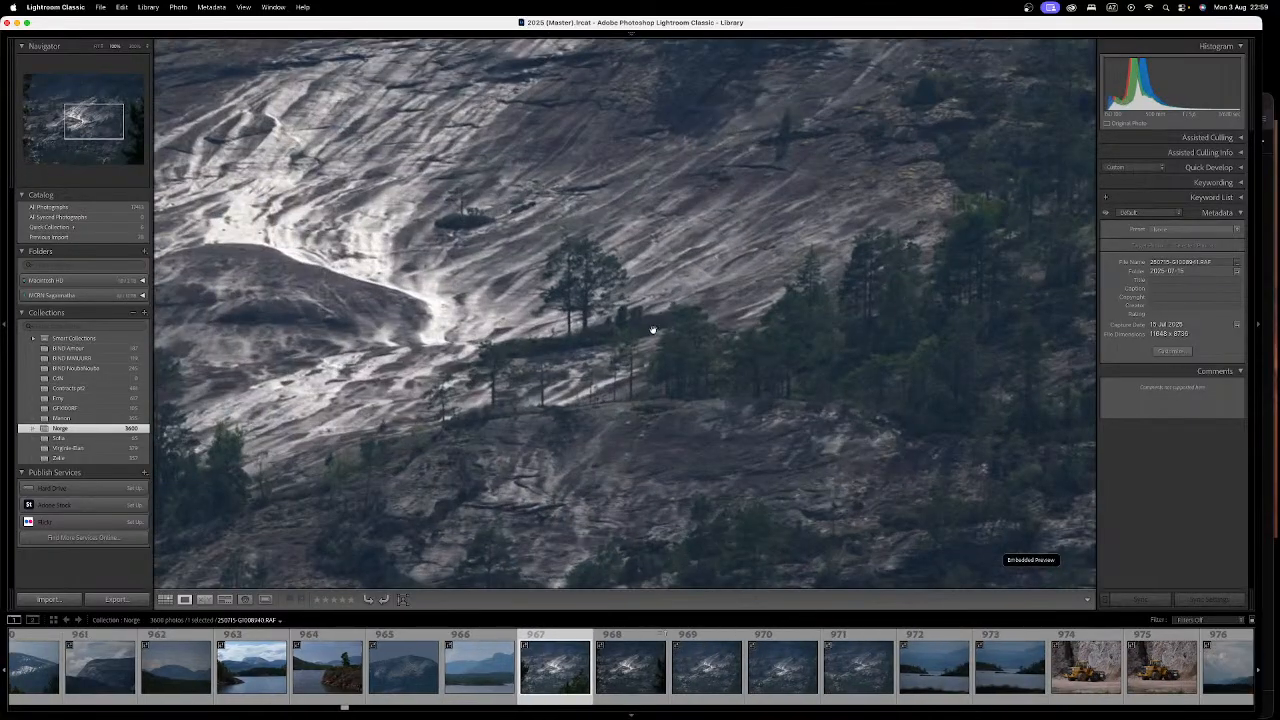
pyautogui.press('Left')
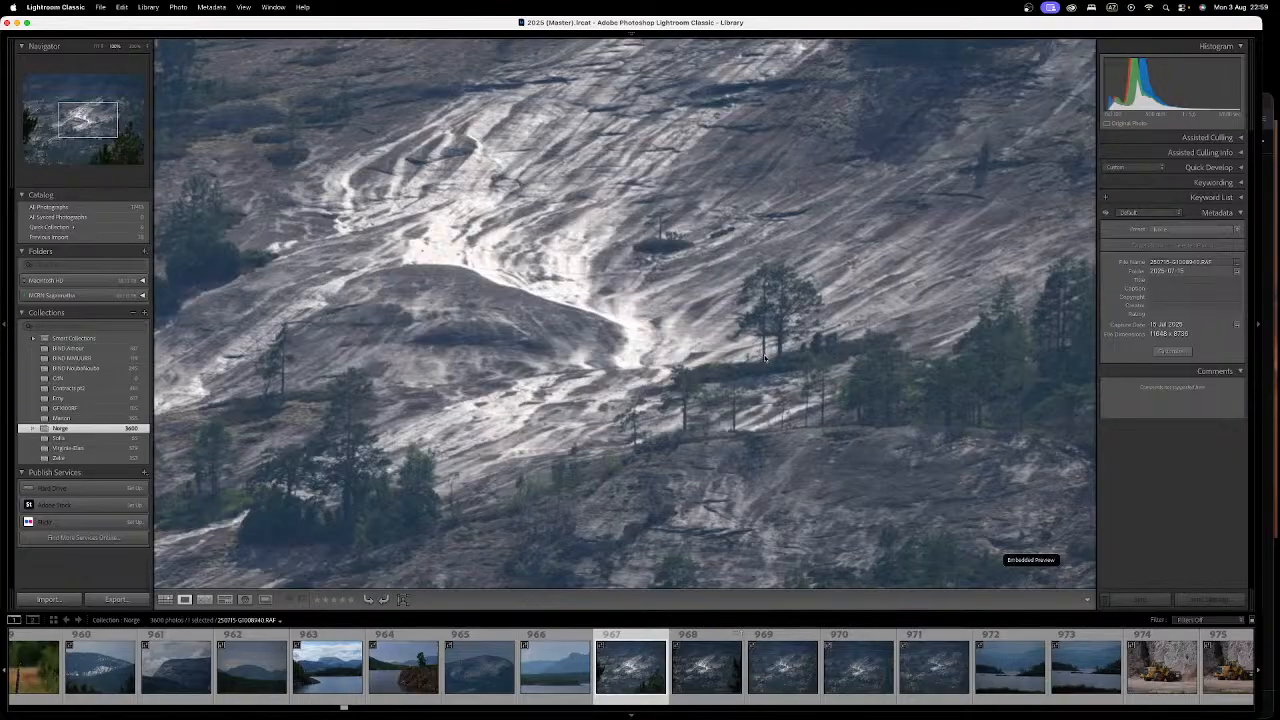
# Step: Examine photo 967 at high magnification, checking the bright rock streaks, the lower slope and the pine trees
pyautogui.click(457, 448)
pyautogui.click(605, 371)
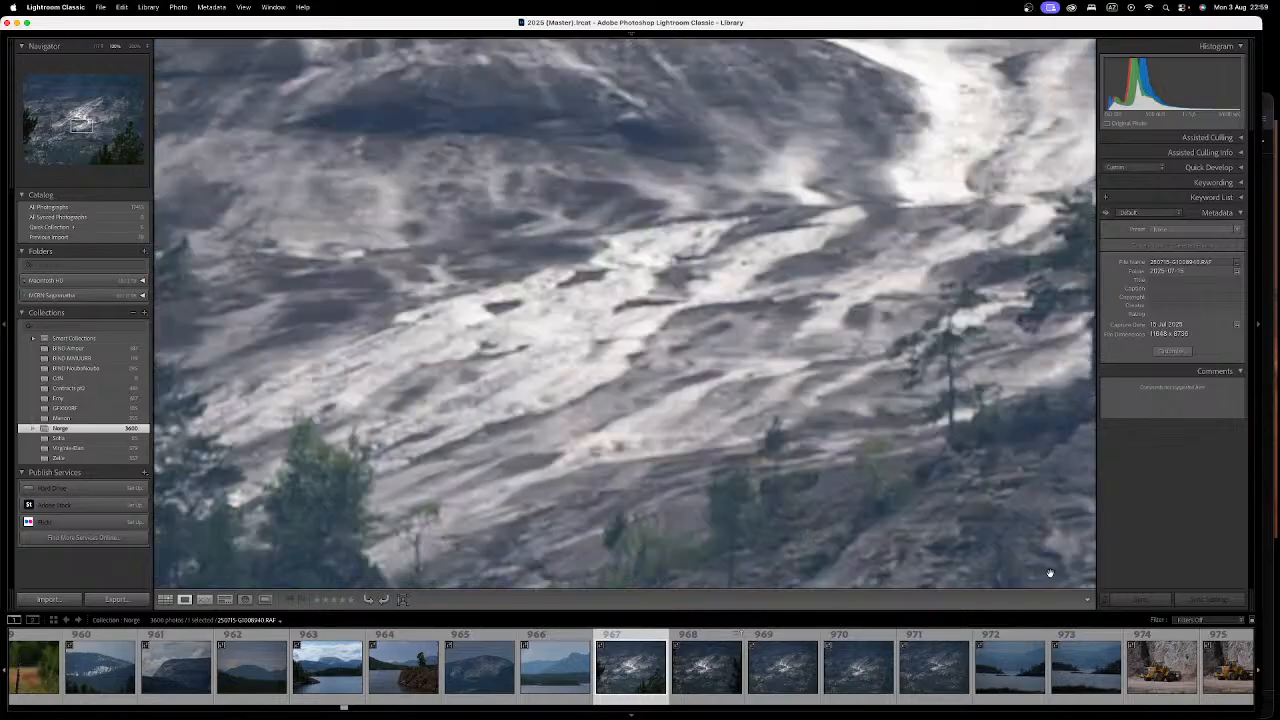
pyautogui.moveTo(736, 437); pyautogui.dragTo(717, 258)
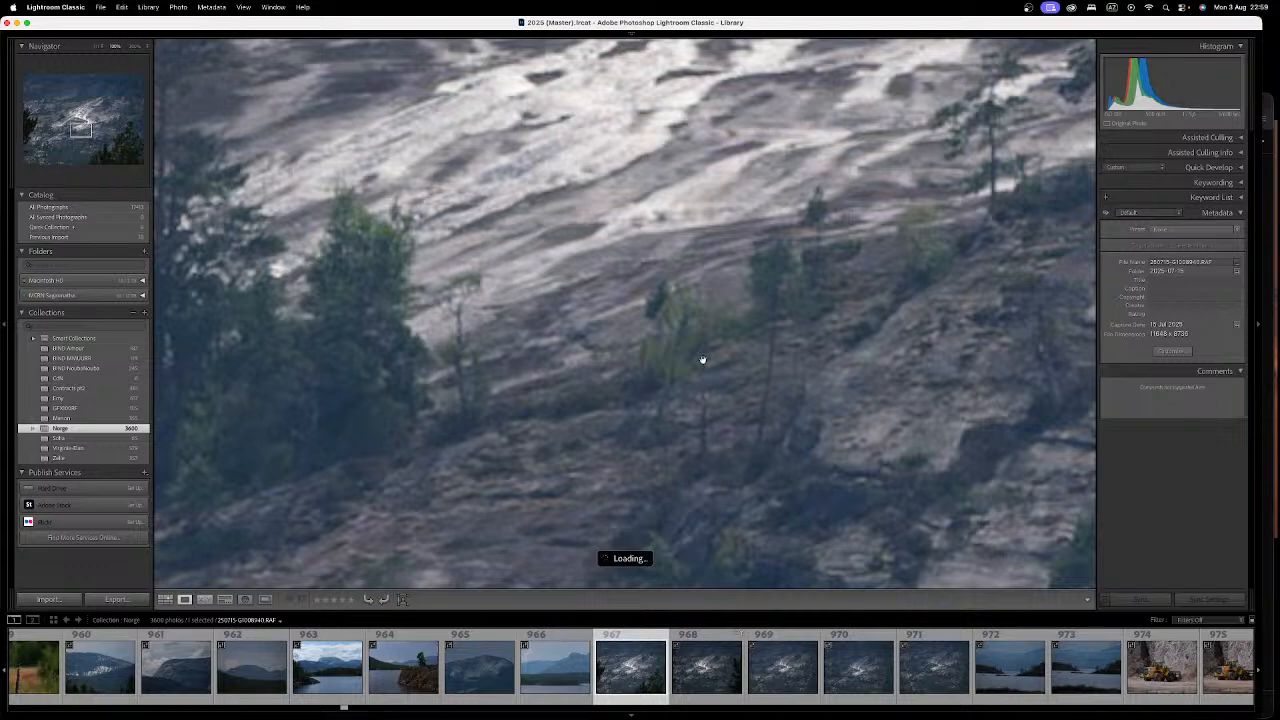
pyautogui.moveTo(1278, 1)
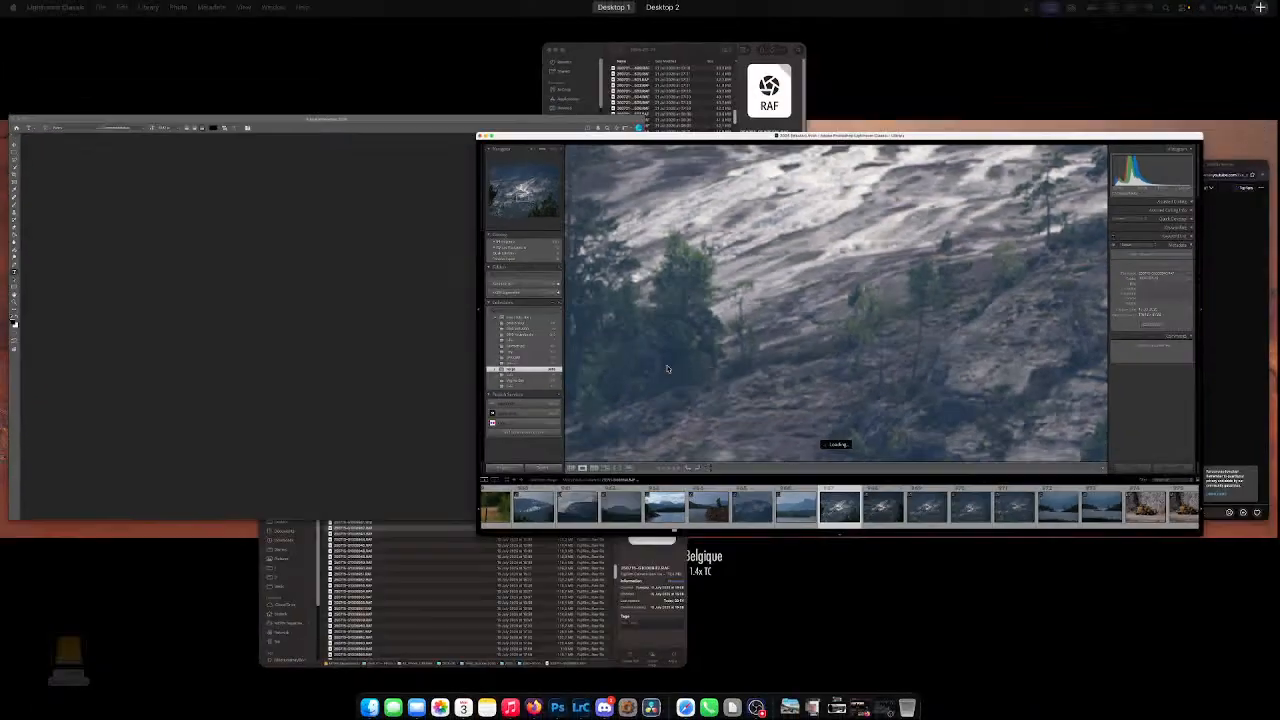
pyautogui.click(934, 356)
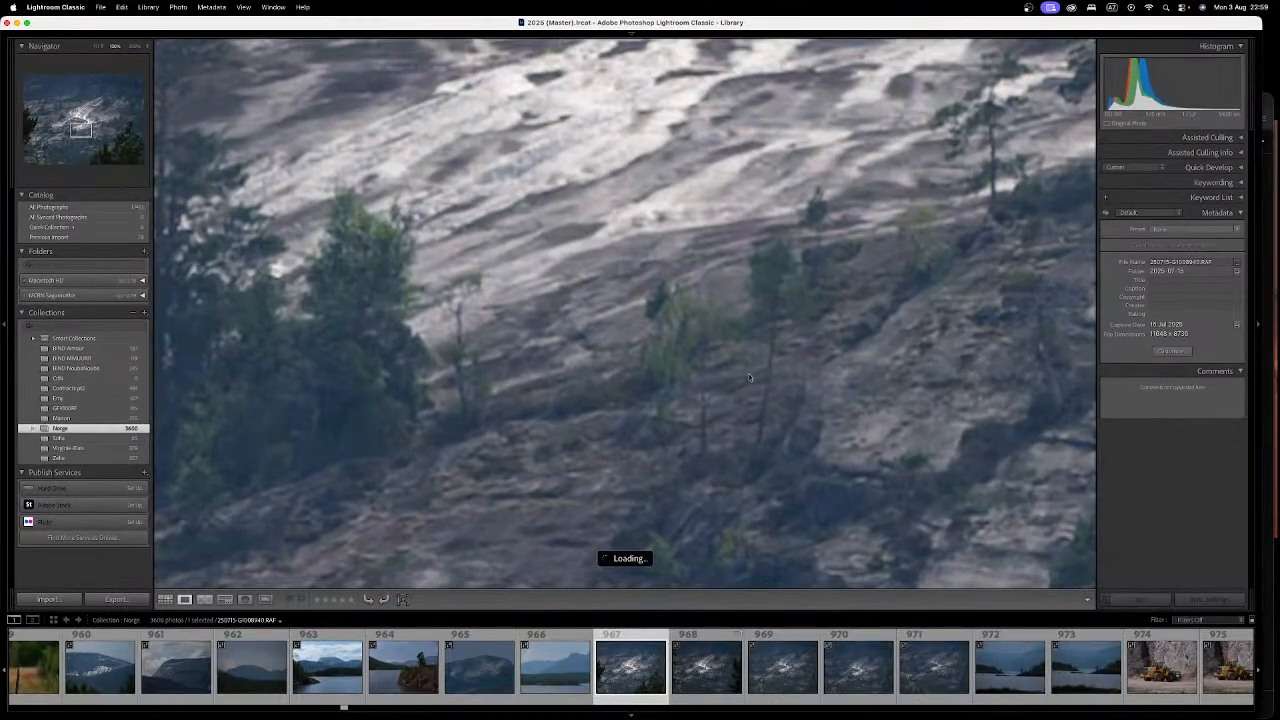
pyautogui.moveTo(825, 284); pyautogui.dragTo(521, 435)
pyautogui.moveTo(914, 255); pyautogui.dragTo(568, 470)
pyautogui.moveTo(837, 283); pyautogui.dragTo(703, 409)
pyautogui.moveTo(465, 300); pyautogui.dragTo(600, 370)
# Step: Reveal photo 967 in Finder and open its raw file 250715-G1008940.RAF in Camera Raw
pyautogui.rightClick(600, 369)
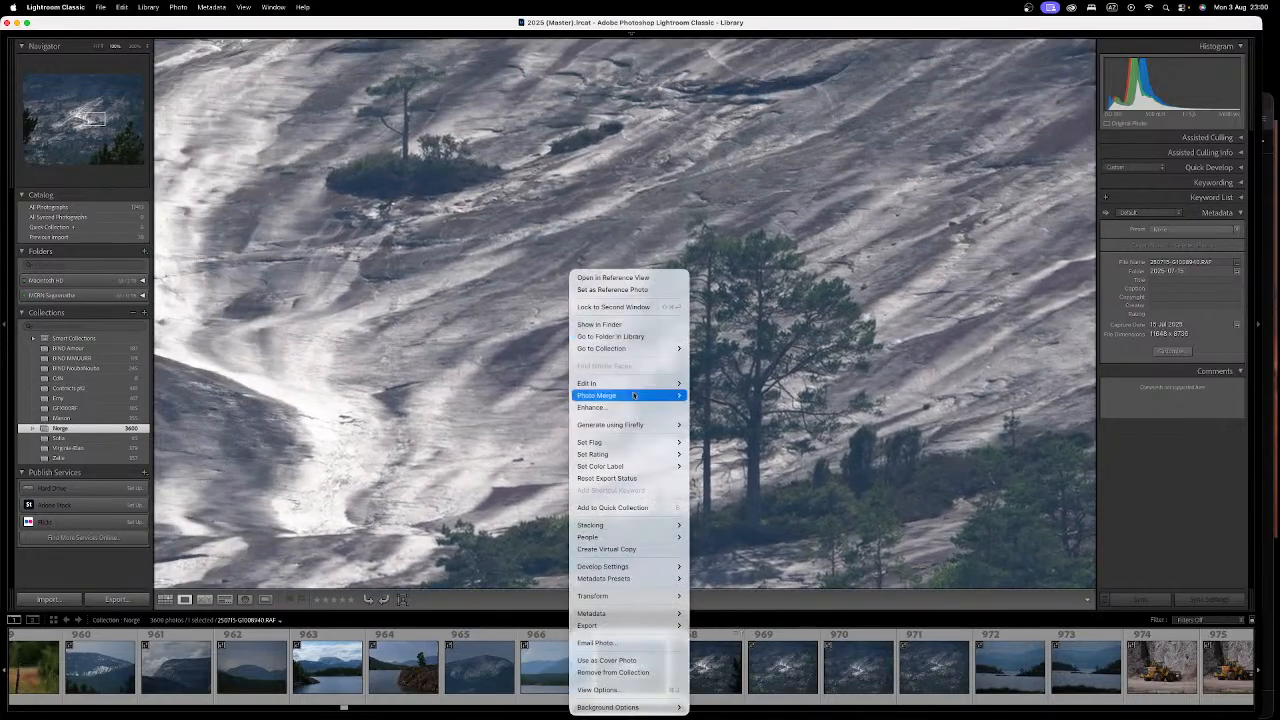
pyautogui.click(610, 327)
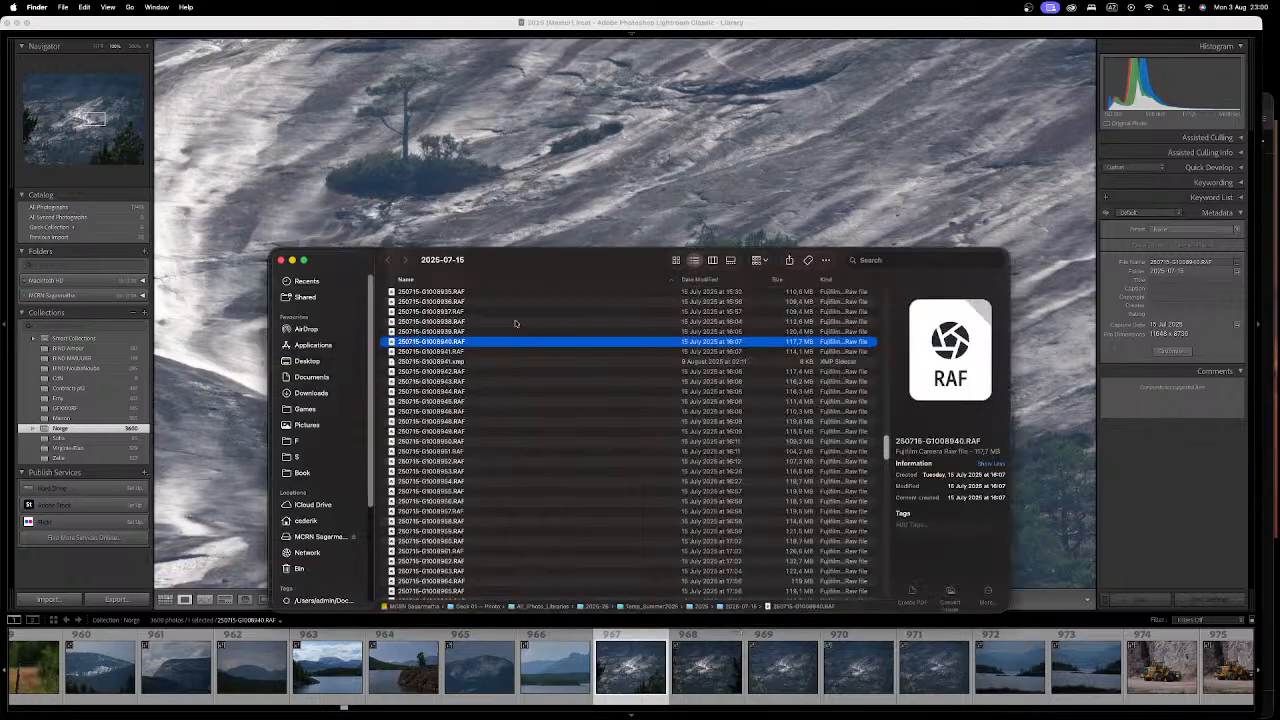
pyautogui.doubleClick(462, 343)
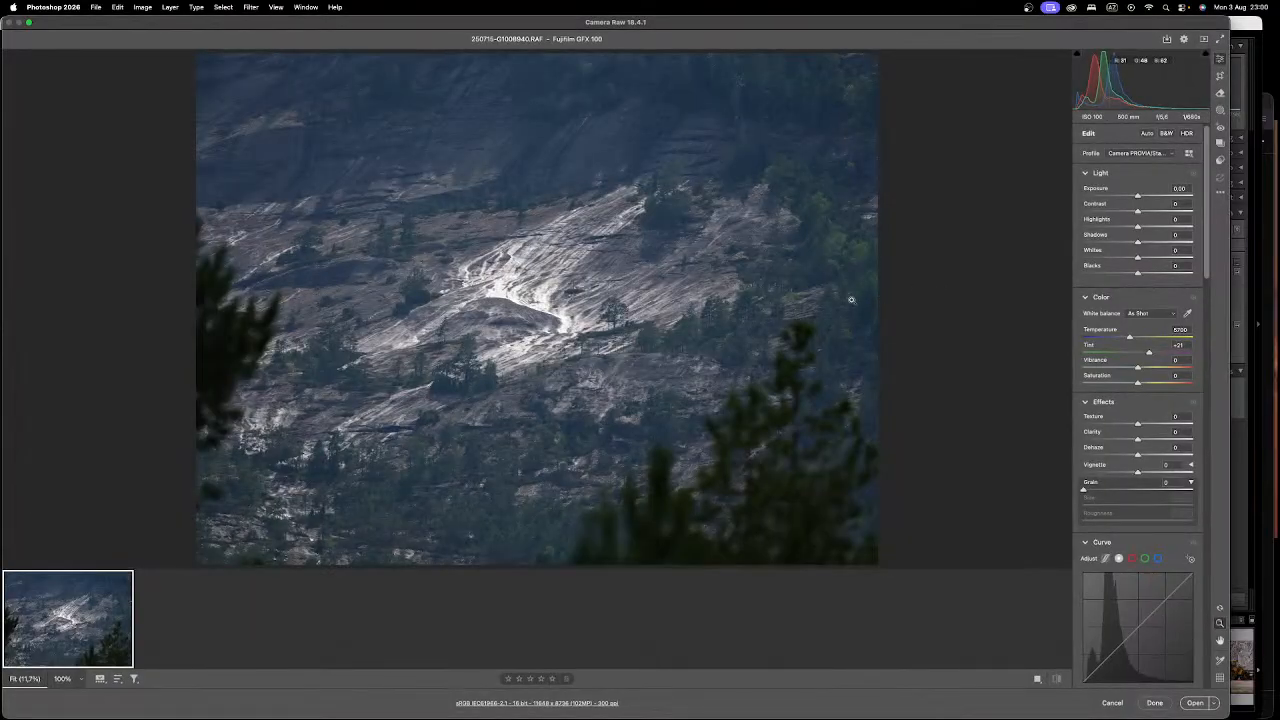
# Step: Examine the wet rock streaks, pine trees and overall composition of photo 967 in Camera Raw
pyautogui.scroll(5, 545, 316)
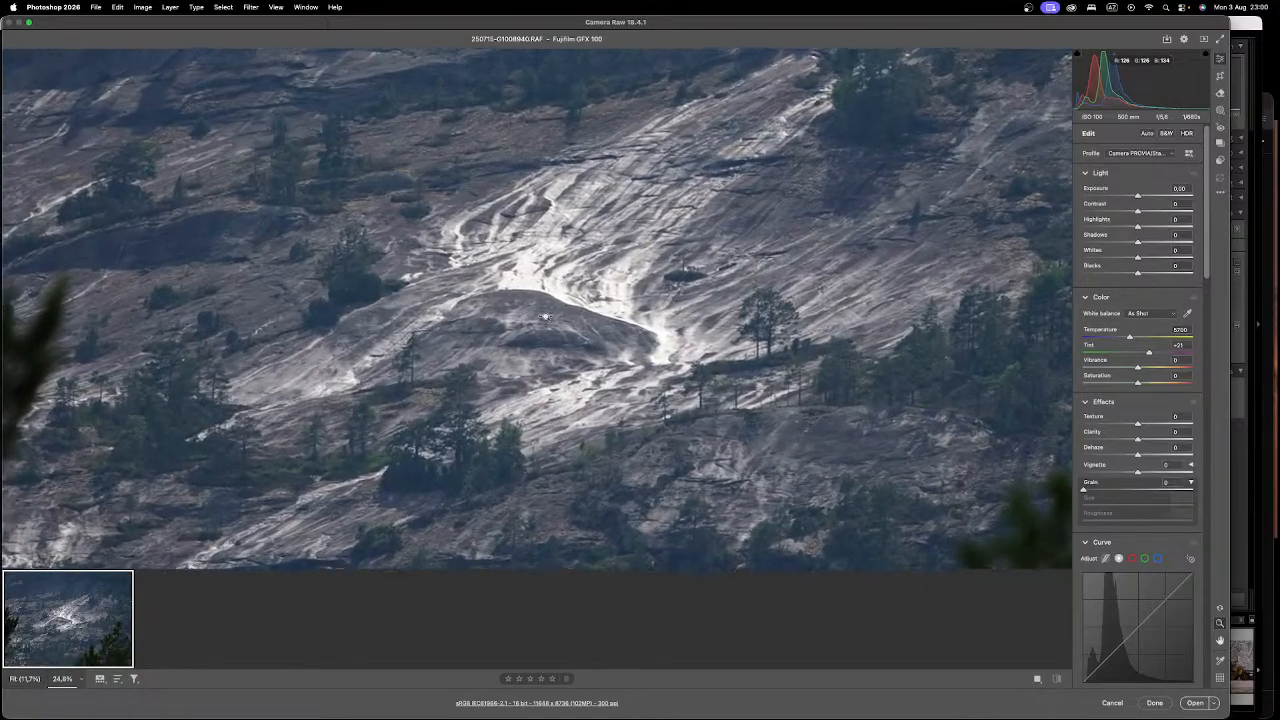
pyautogui.scroll(1, 545, 316)
pyautogui.moveTo(592, 381); pyautogui.dragTo(574, 349)
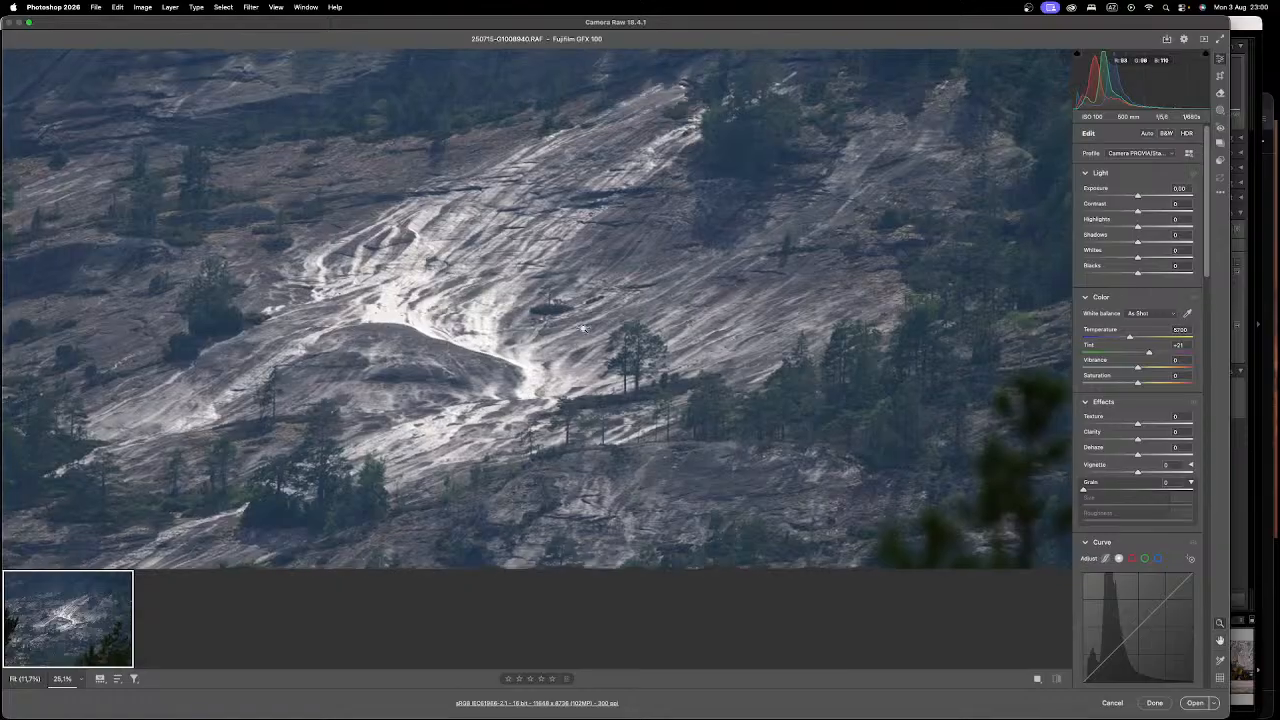
pyautogui.scroll(1, 582, 340)
pyautogui.scroll(3, 590, 331)
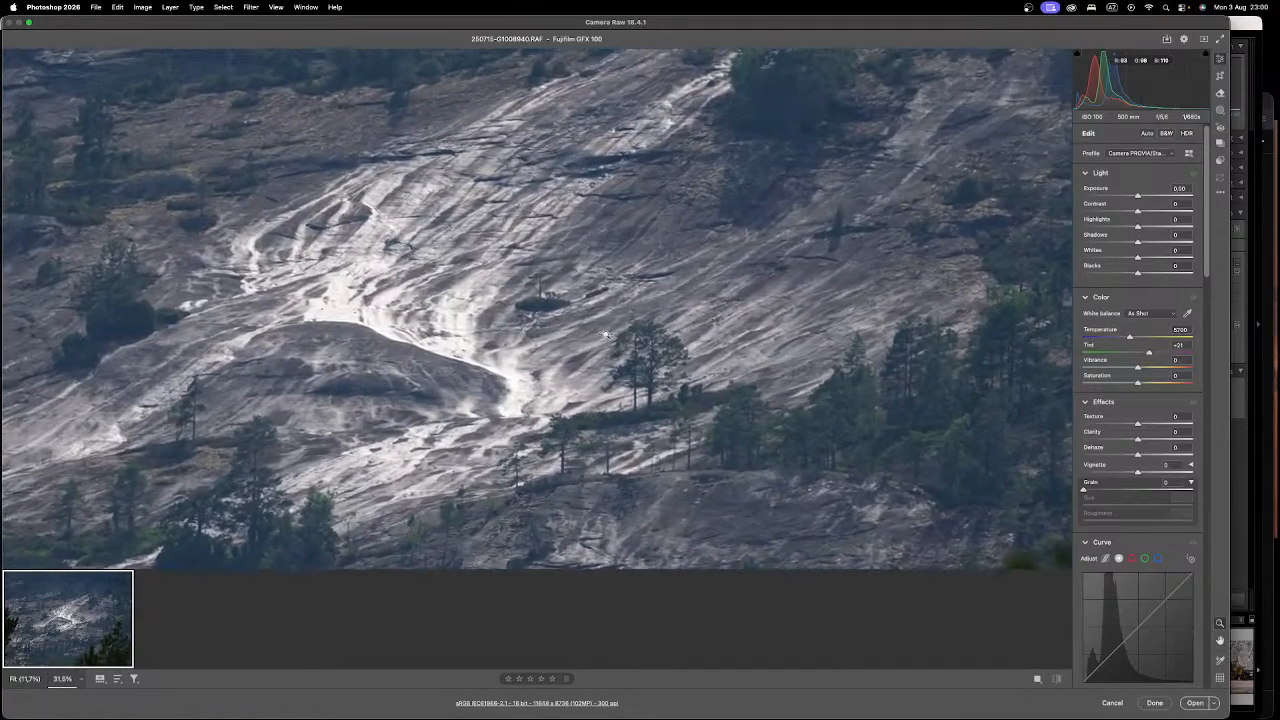
pyautogui.moveTo(592, 332); pyautogui.dragTo(622, 407)
pyautogui.scroll(-9, 545, 365)
pyautogui.scroll(1, 540, 371)
pyautogui.press('space')
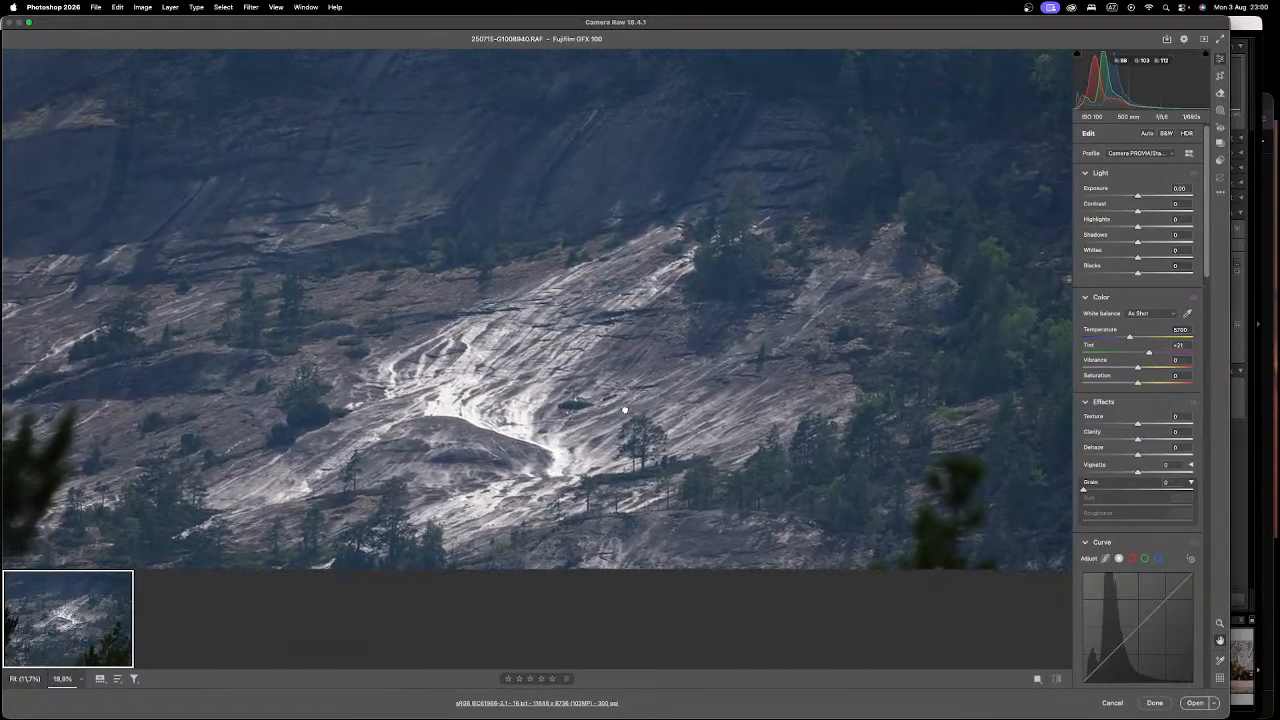
pyautogui.scroll(-4, 580, 396)
pyautogui.scroll(-2, 582, 396)
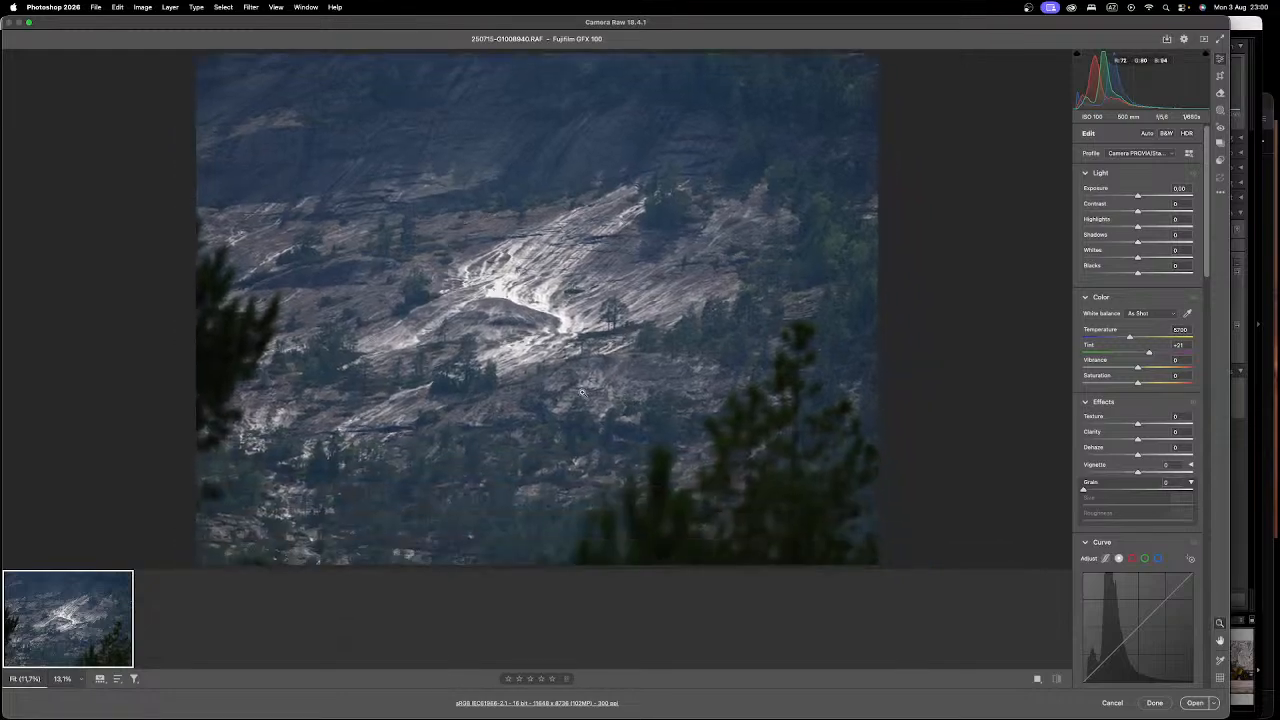
# Step: Close photo 967 in Camera Raw as done and return to Lightroom Classic
pyautogui.click(1154, 703)
pyautogui.hotkey('ctrl', 'Up')
pyautogui.click(761, 391)
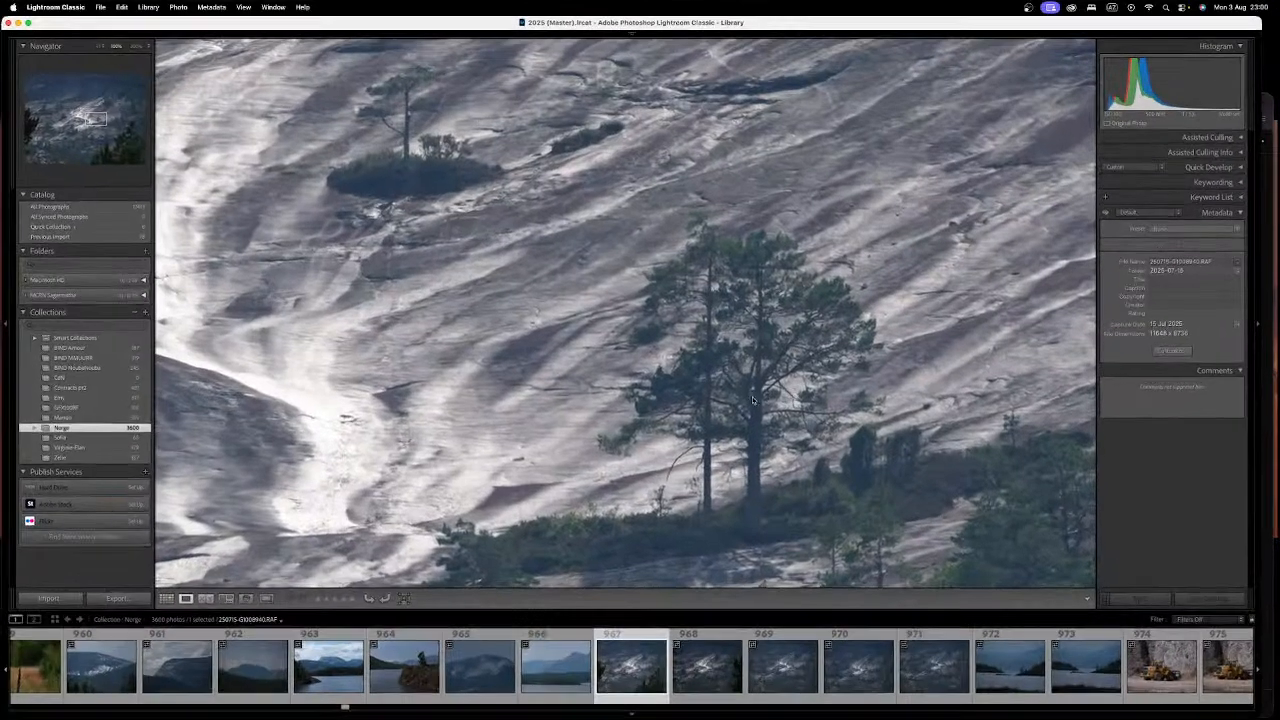
# Step: Select photo 968, reveal it in Finder and open its raw file 250715-G1008941.RAF in Camera Raw
pyautogui.press('Right')
pyautogui.rightClick(726, 272)
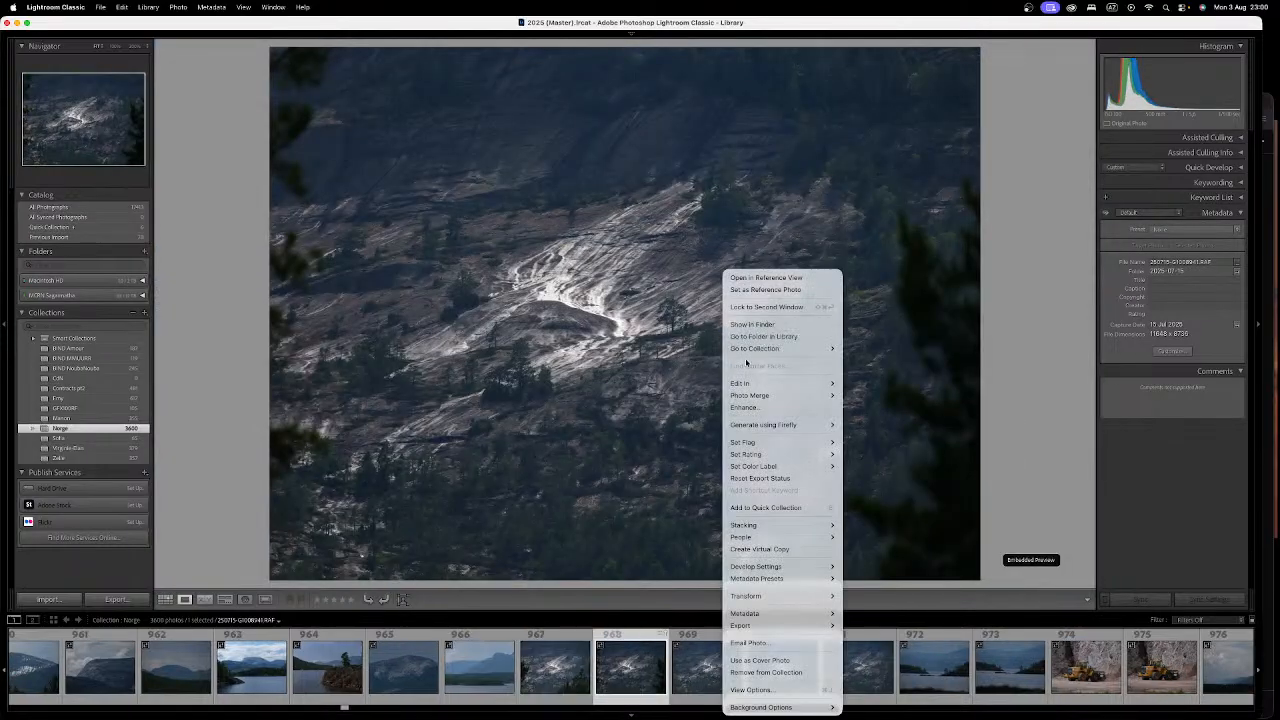
pyautogui.click(740, 325)
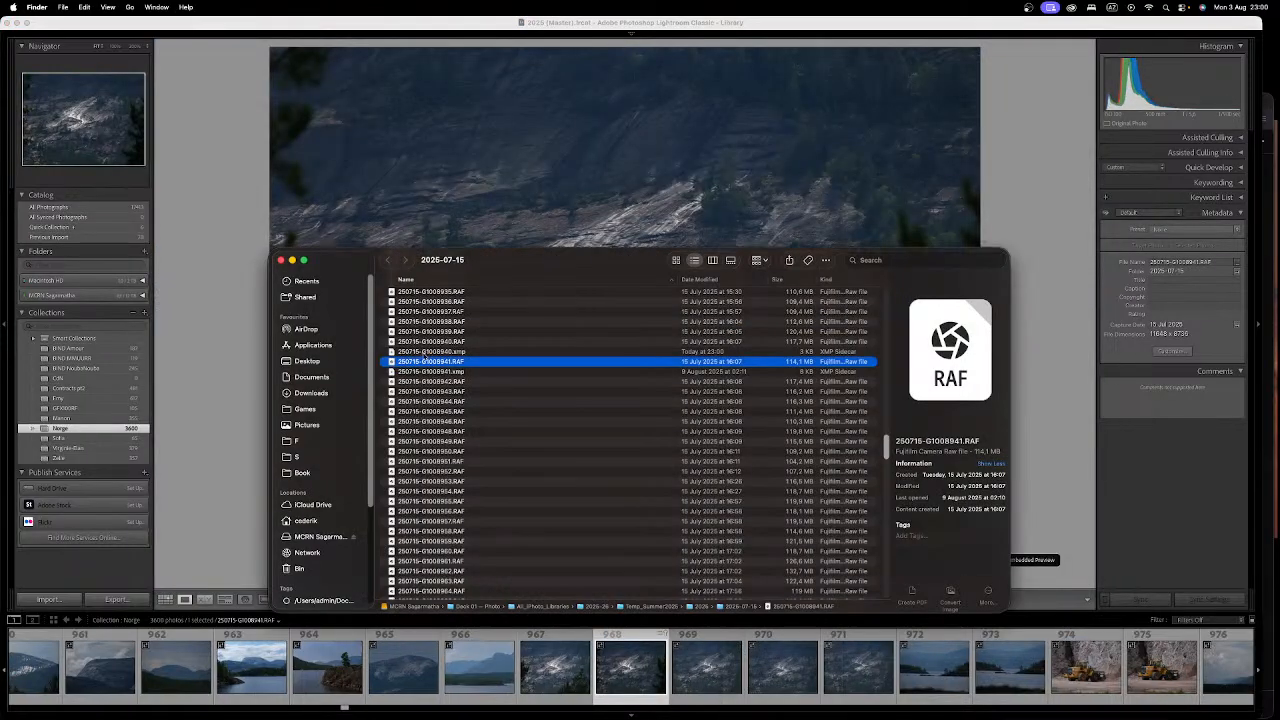
pyautogui.doubleClick(407, 362)
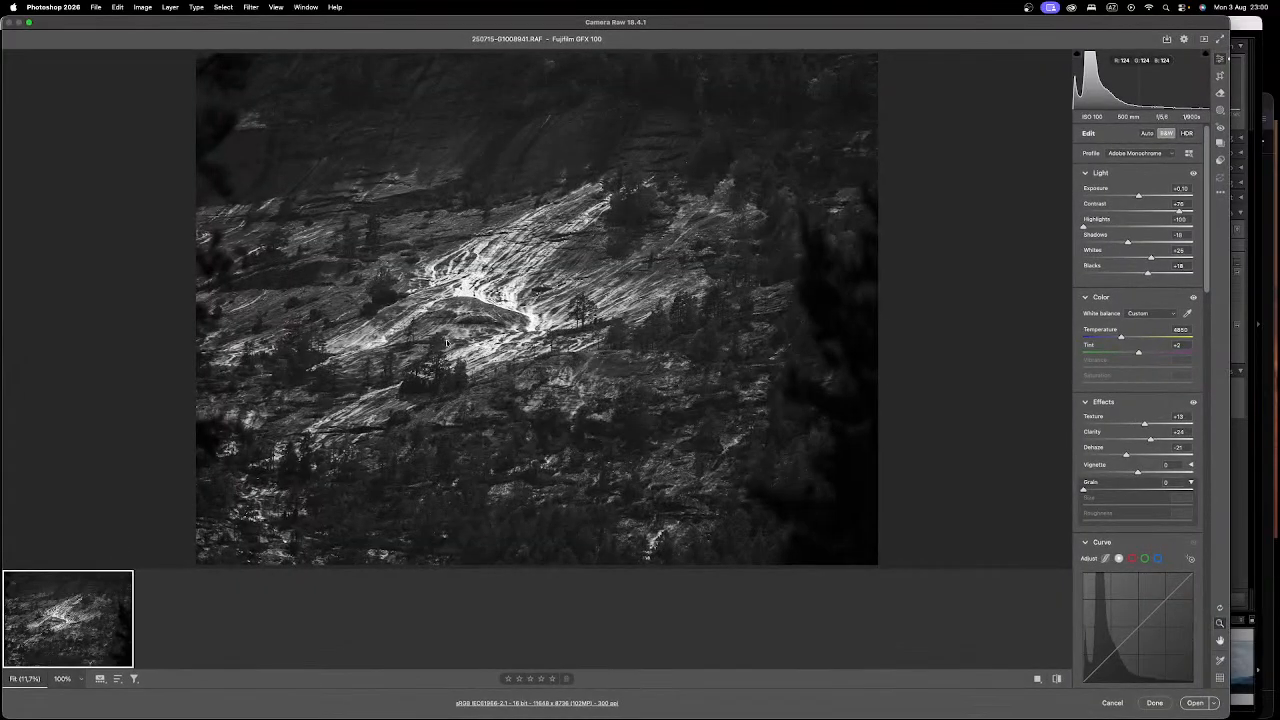
# Step: Try resetting photo 968 to its default settings and converting it to black and white with Exposure at +1.10
pyautogui.rightClick(608, 273)
pyautogui.click(682, 334)
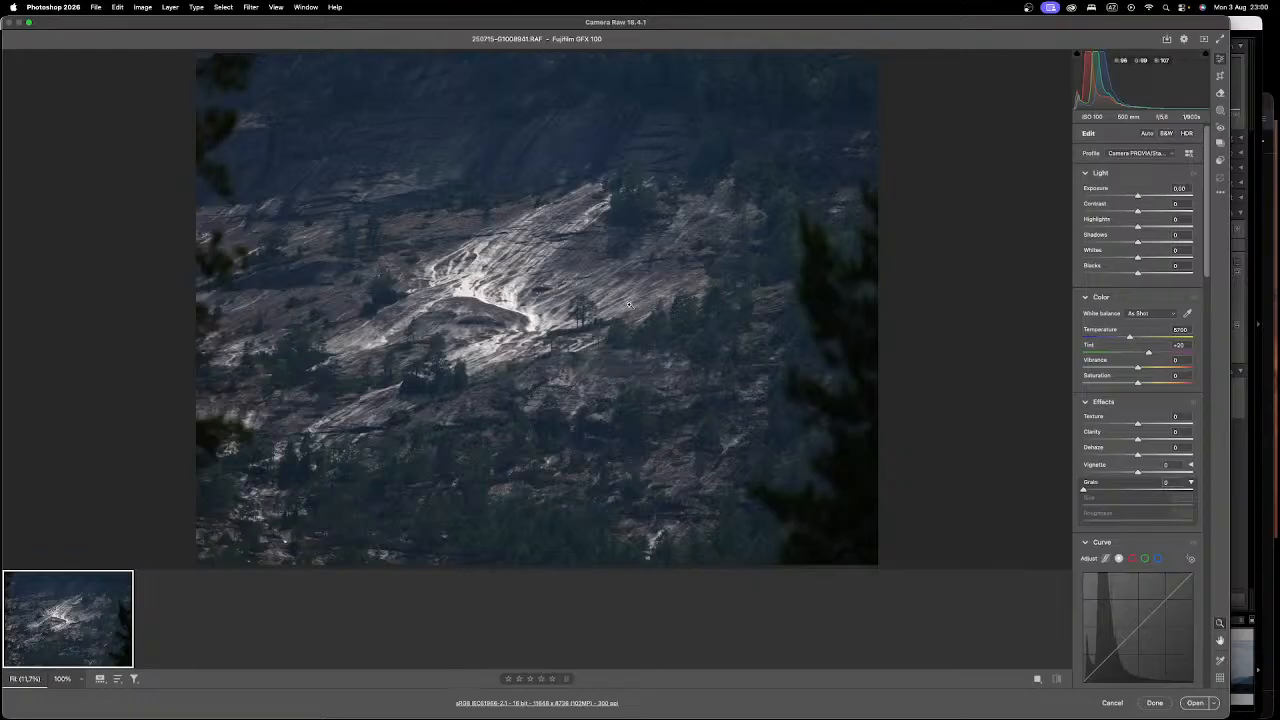
pyautogui.press('v')
pyautogui.moveTo(1146, 203); pyautogui.dragTo(1150, 195)
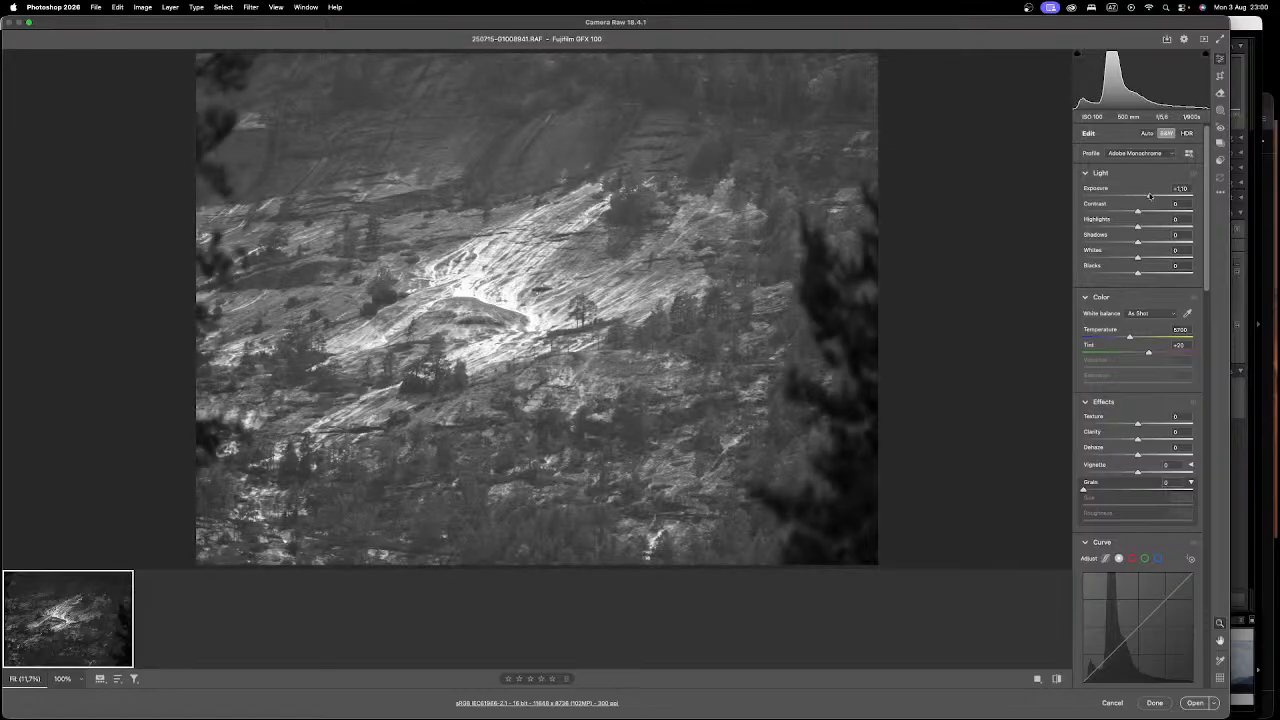
pyautogui.scroll(5, 608, 368)
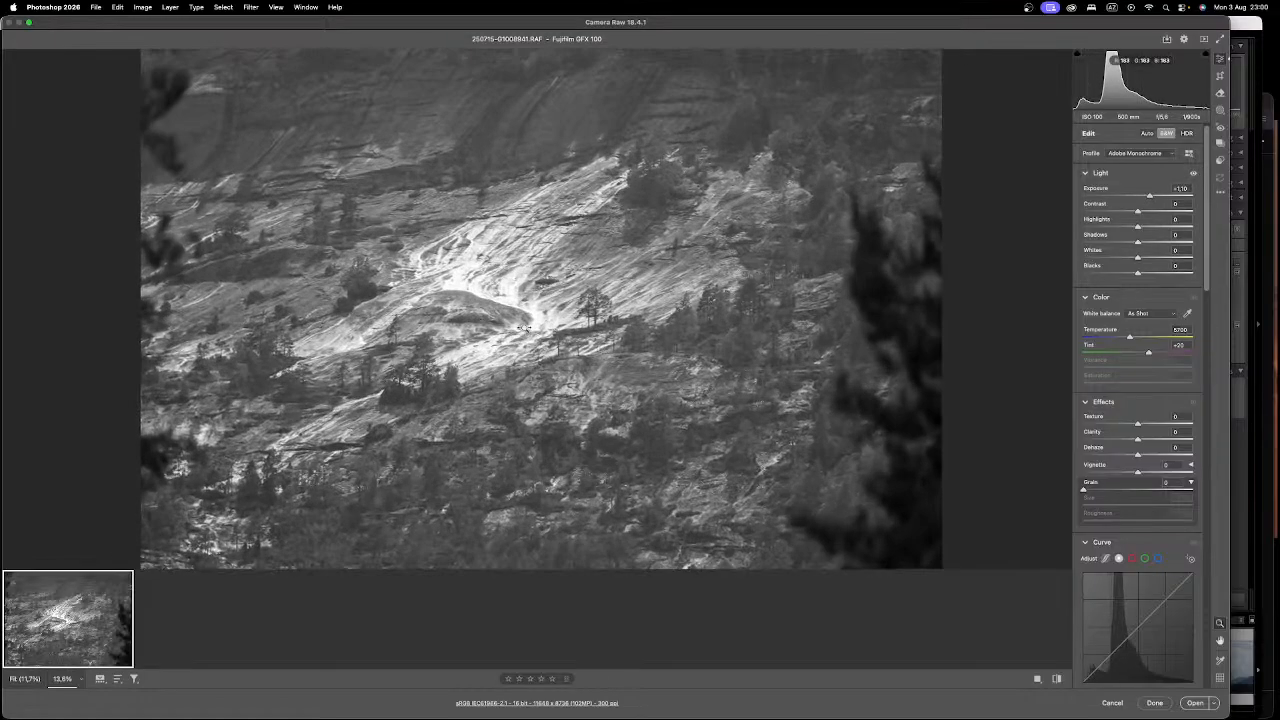
pyautogui.scroll(-3, 608, 368)
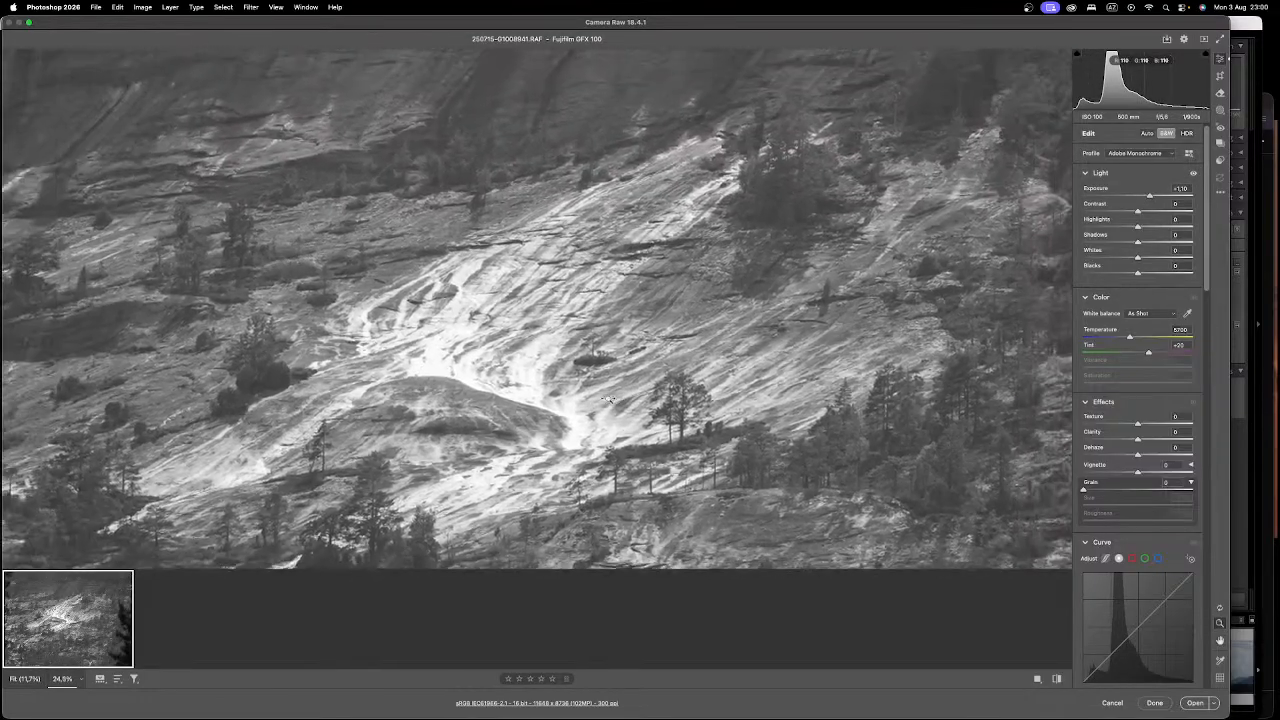
pyautogui.scroll(-3, 619, 389)
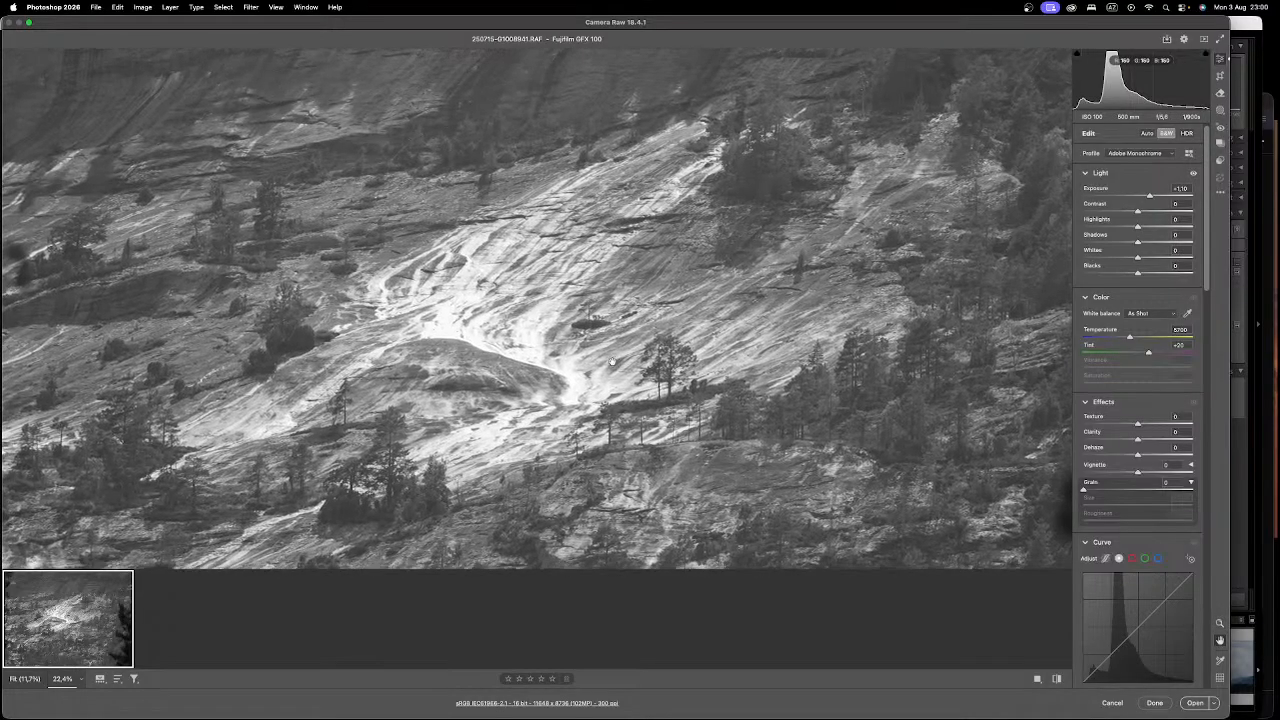
pyautogui.scroll(-4, 615, 377)
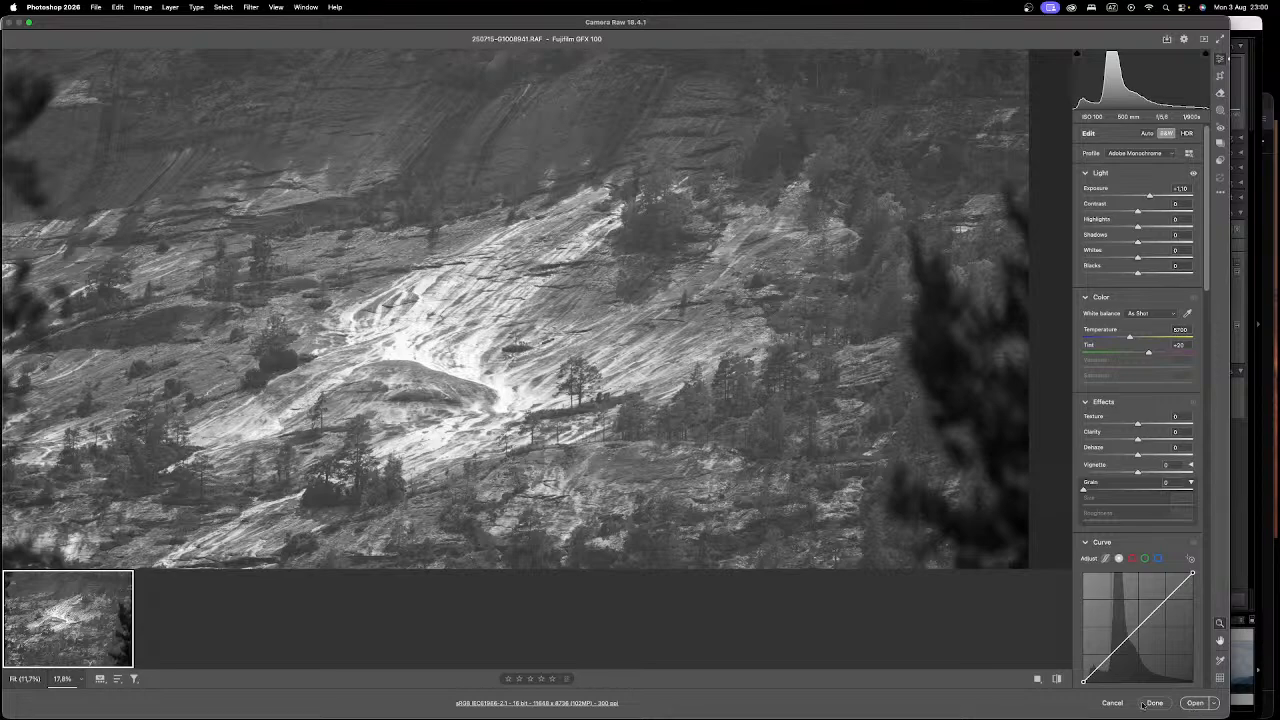
# Step: Discard the Camera Raw changes to photo 968 and return to Lightroom Classic
pyautogui.click(1102, 704)
pyautogui.click(712, 291)
pyautogui.hotkey('ctrl', 'Up')
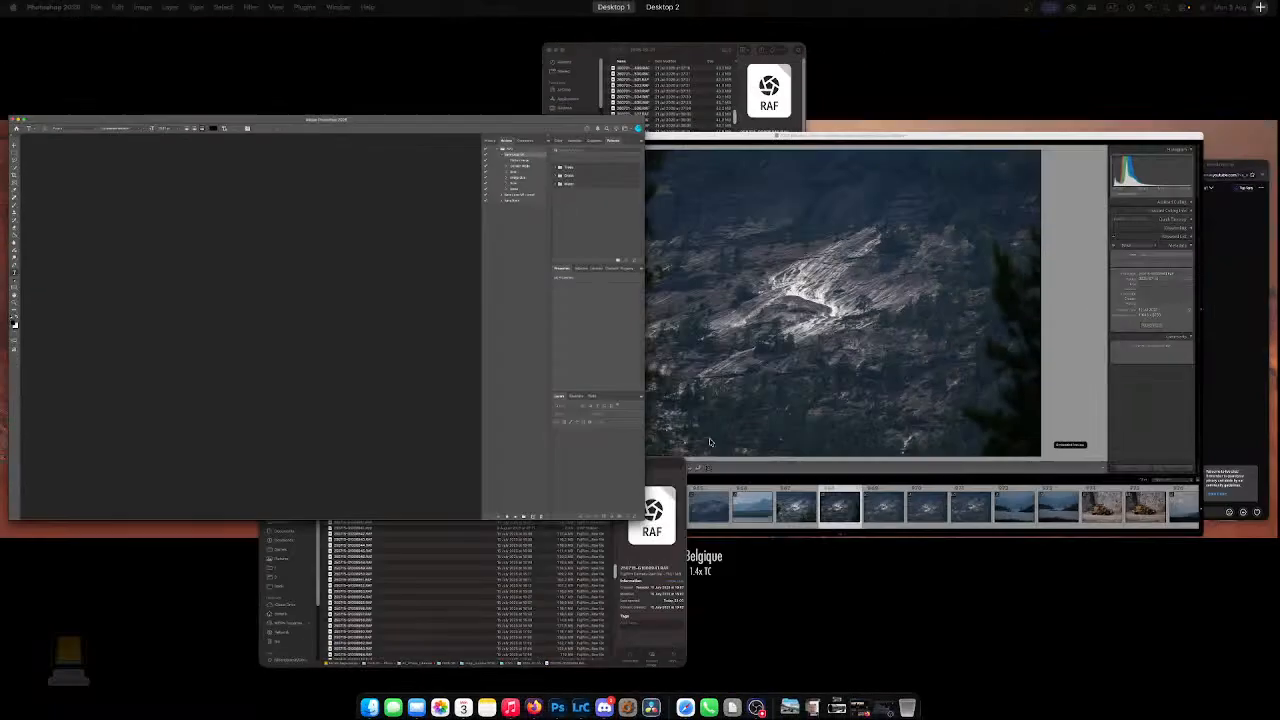
pyautogui.click(657, 366)
# Step: Compare the similar rock slope frames around photo 968 and select photo 969
pyautogui.press('Right')
pyautogui.press('Right')
pyautogui.press('Right')
pyautogui.press('Right')
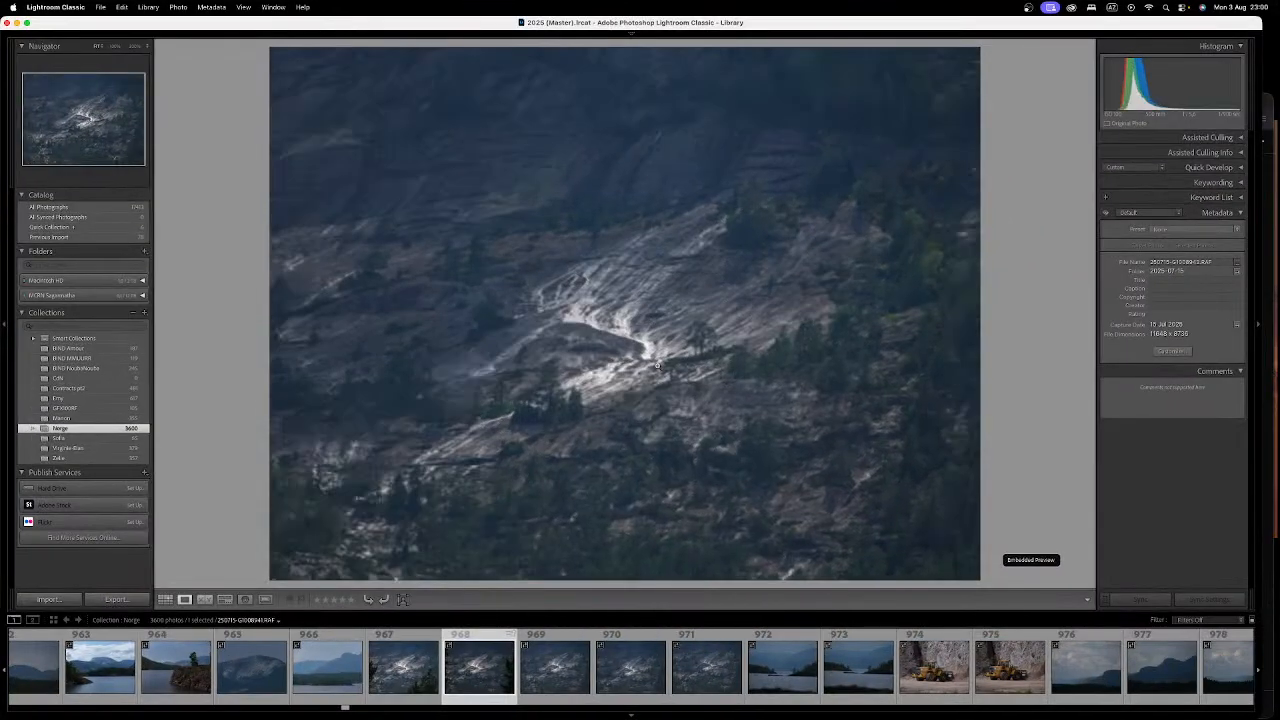
pyautogui.press('Left')
pyautogui.press('Left')
pyautogui.press('Left')
pyautogui.press('Left')
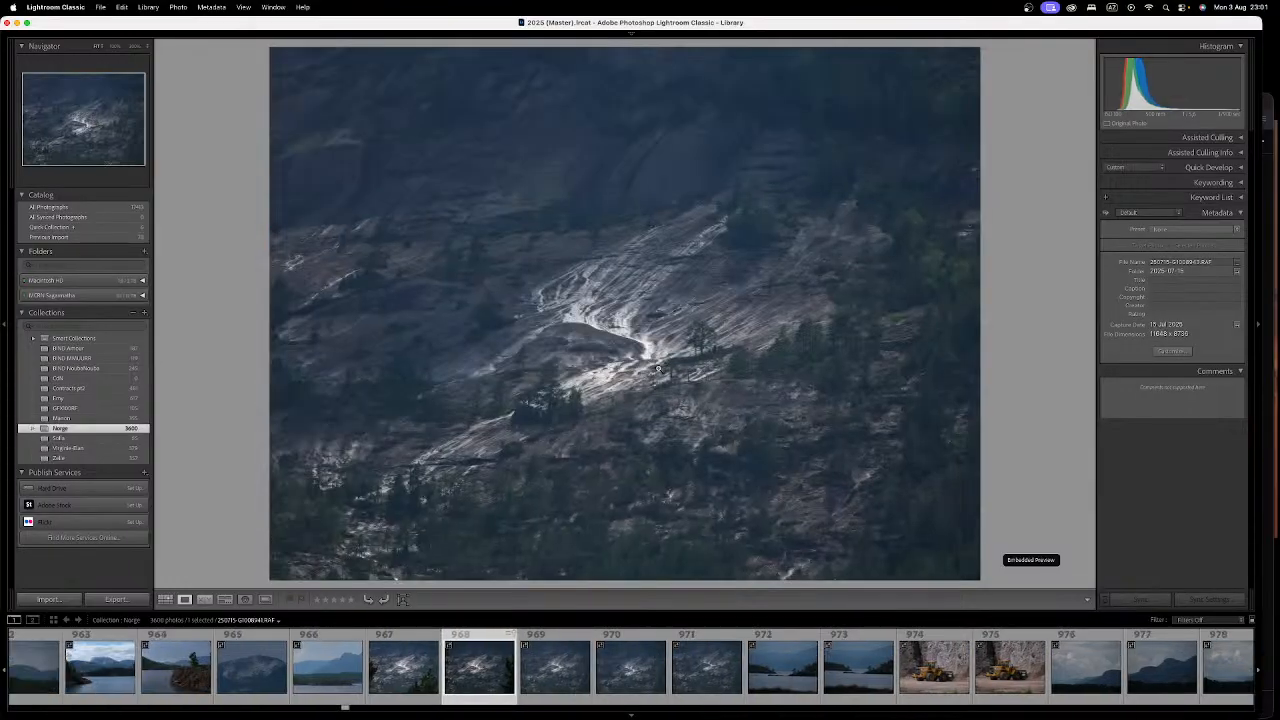
pyautogui.press('Right')
pyautogui.press('Right')
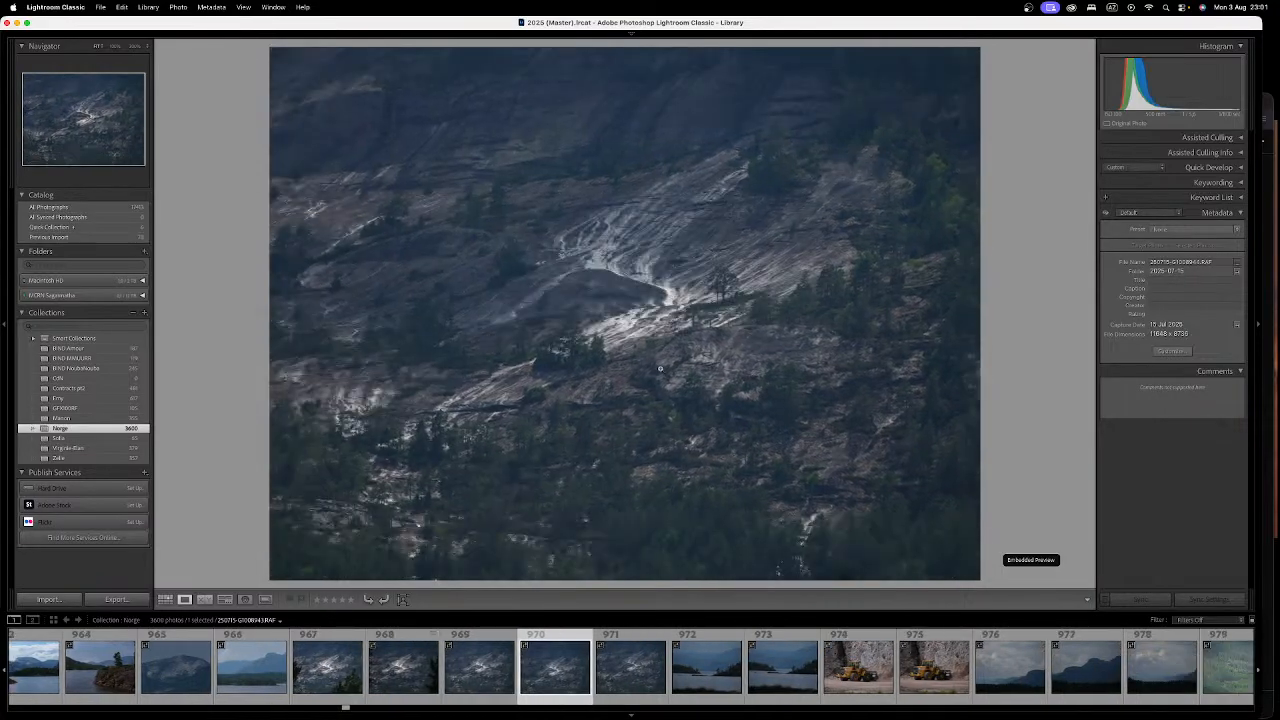
pyautogui.press('Left')
# Step: Examine the twin pines, the lower slope and the bright rock streaks of photo 969 at high magnification
pyautogui.click(730, 320)
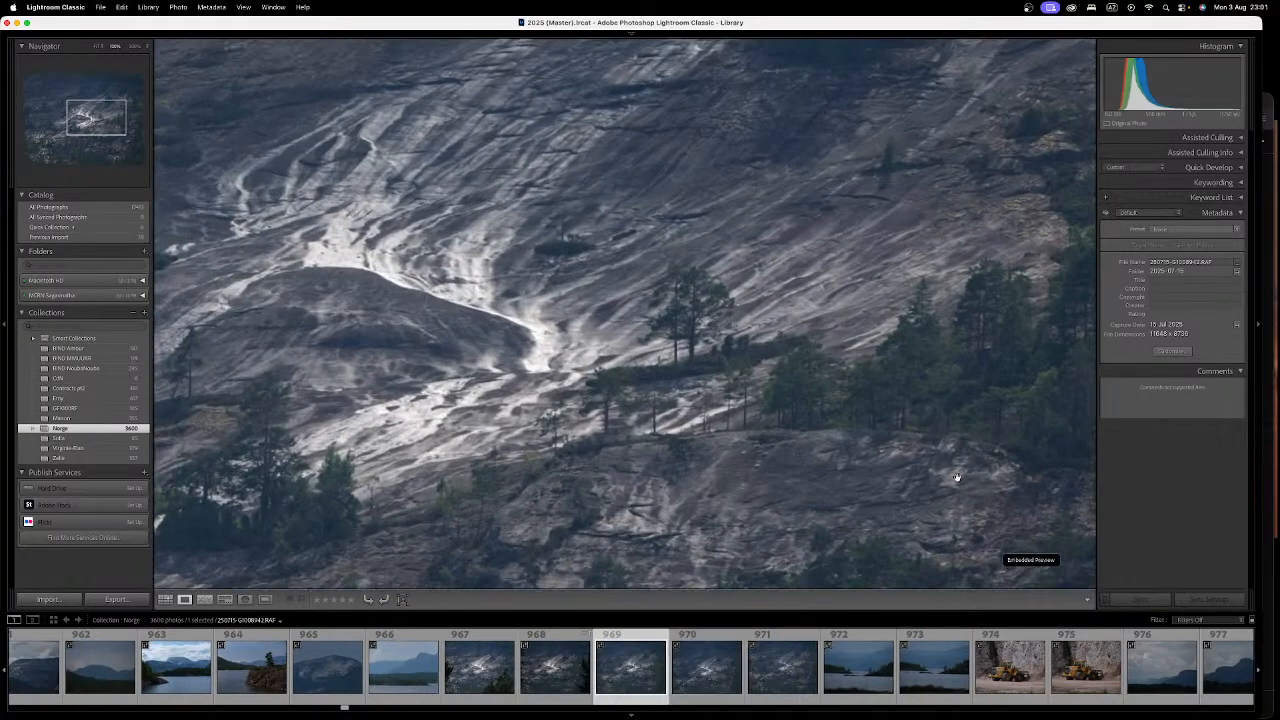
pyautogui.press('super+equal')
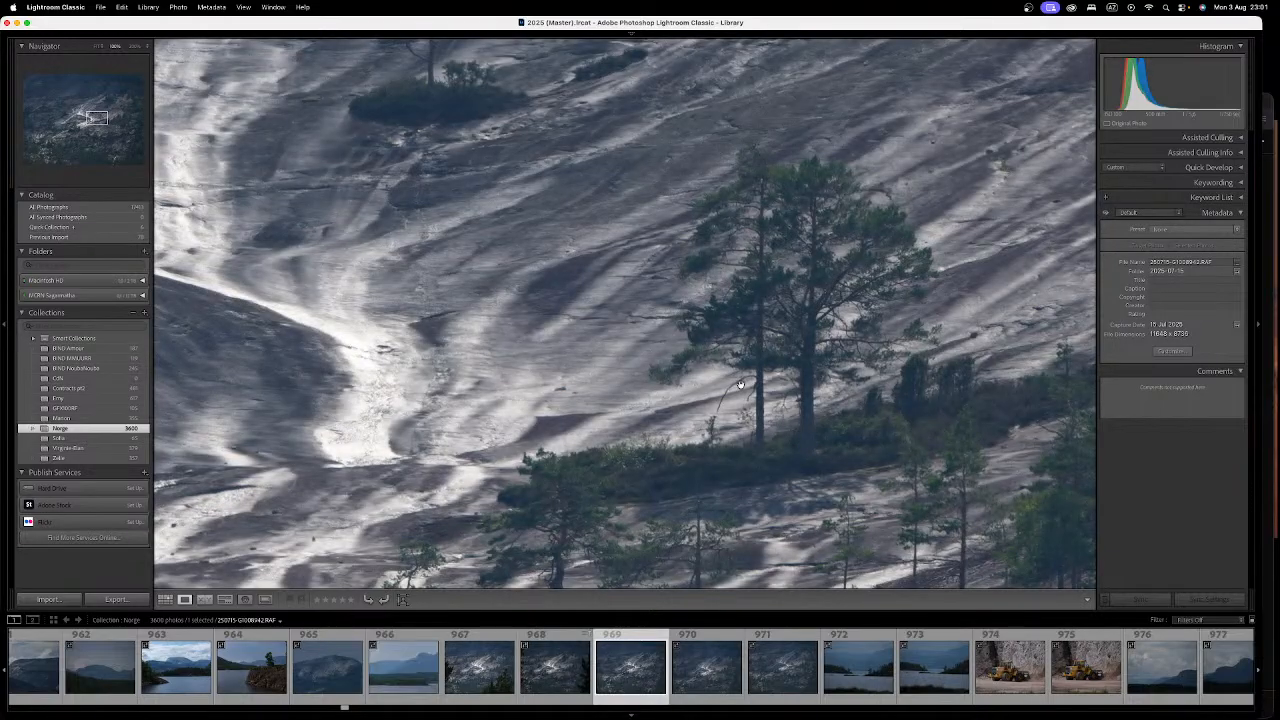
pyautogui.scroll(-3, 747, 380)
pyautogui.scroll(-3, 423, 367)
pyautogui.hscroll(-8, 423, 367)
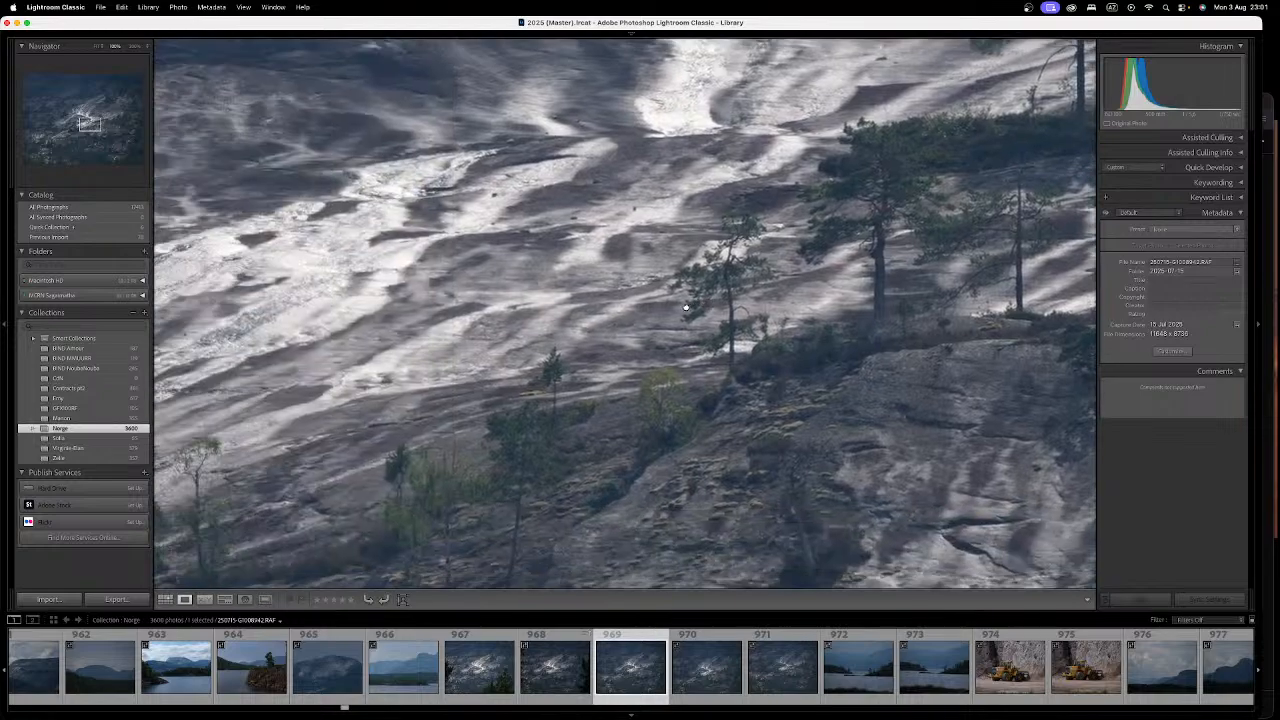
pyautogui.hscroll(10, 497, 357)
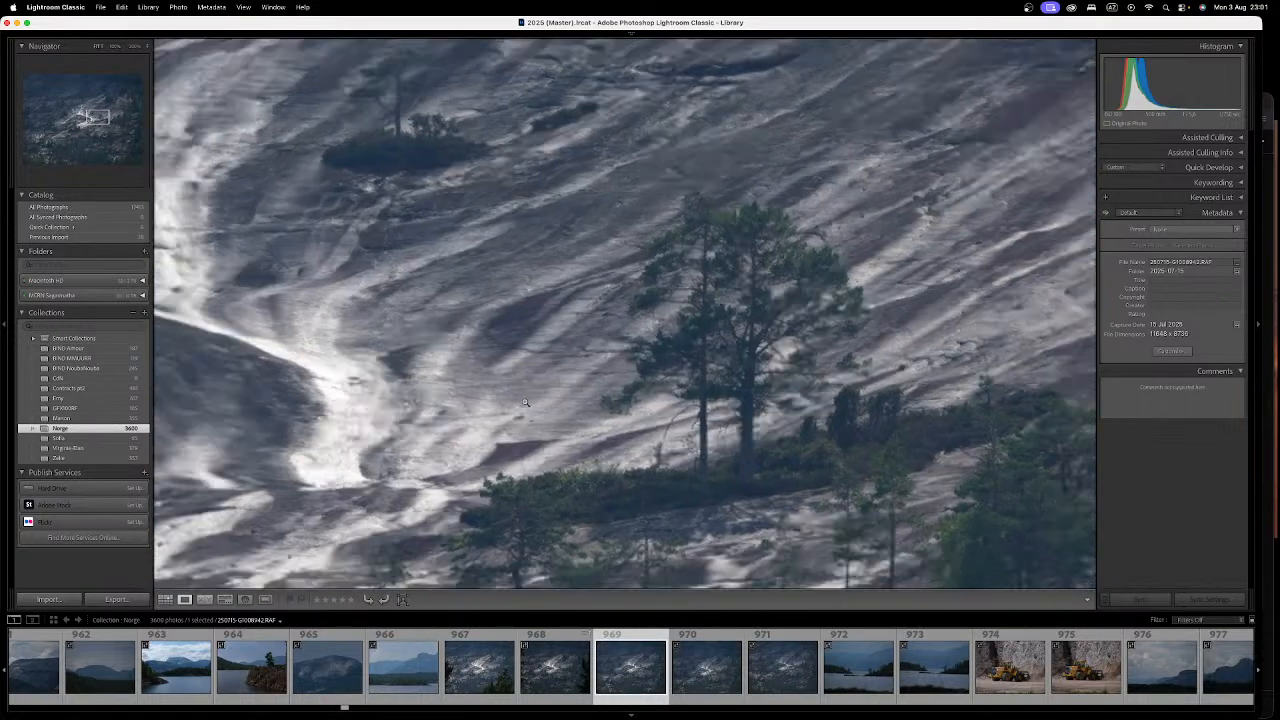
# Step: Locate photo 969's raw file, 250715-G1008942.RAF, in Finder, open it in Camera Raw and convert it to black and white
pyautogui.click(525, 402)
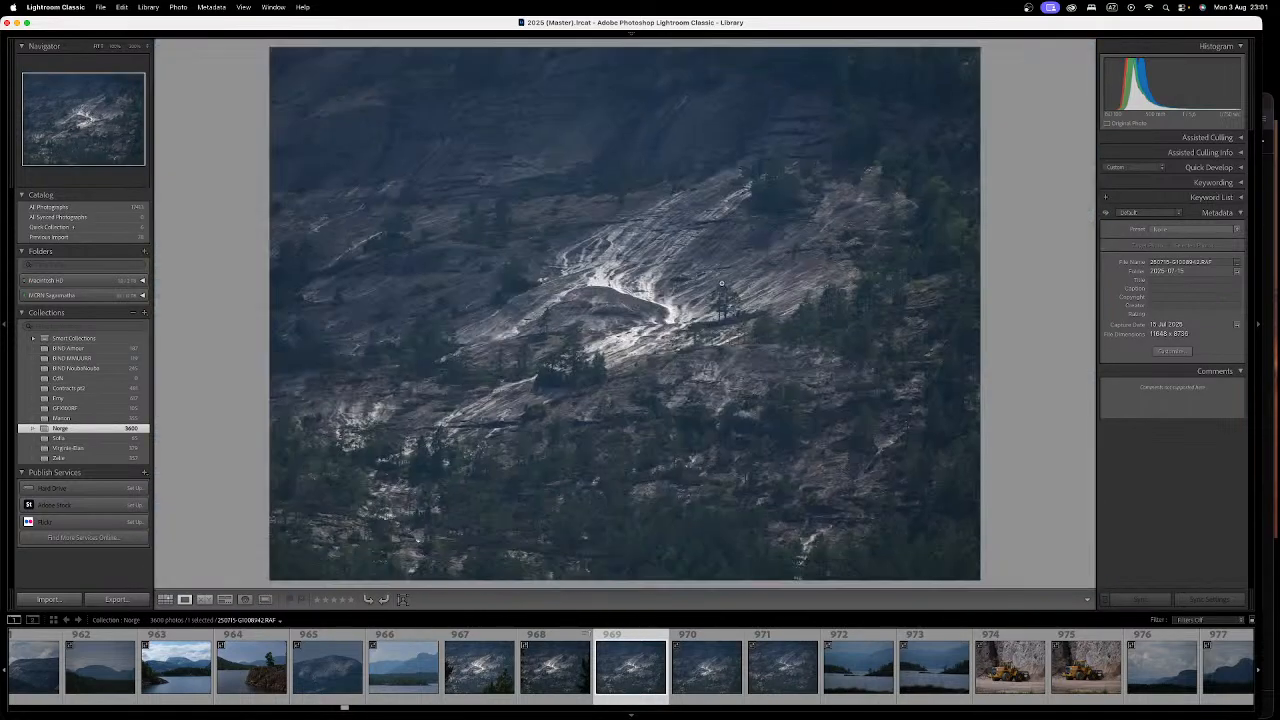
pyautogui.rightClick(755, 278)
pyautogui.click(786, 327)
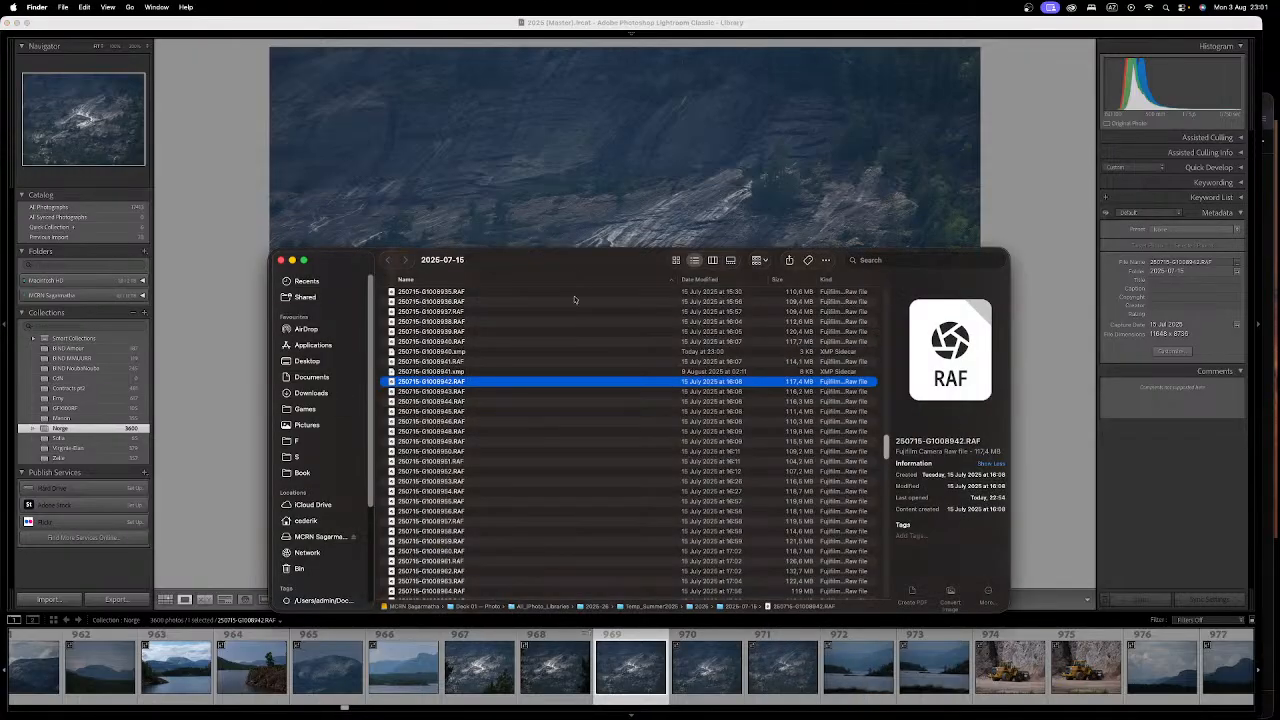
pyautogui.doubleClick(455, 381)
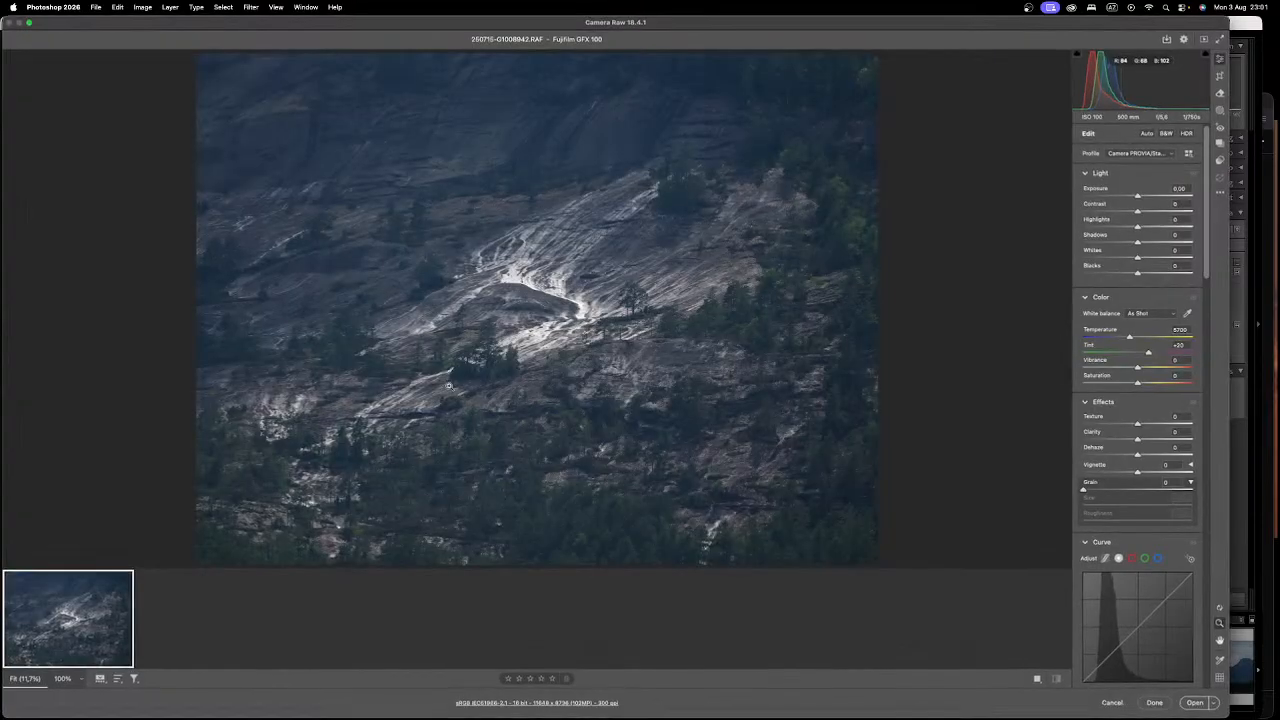
pyautogui.click(1166, 133)
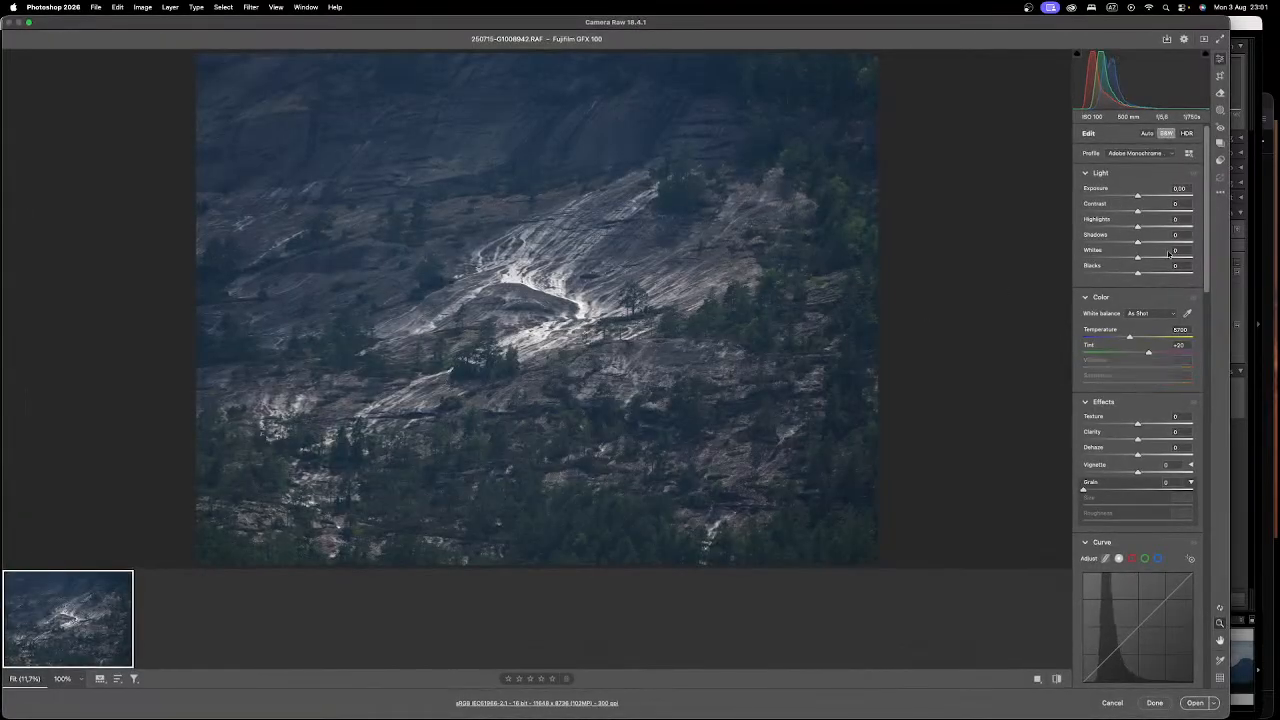
# Step: Raise Exposure slightly and set the effects to Texture +21, Clarity +46 and Dehaze +39
pyautogui.moveTo(1142, 196); pyautogui.dragTo(1145, 196)
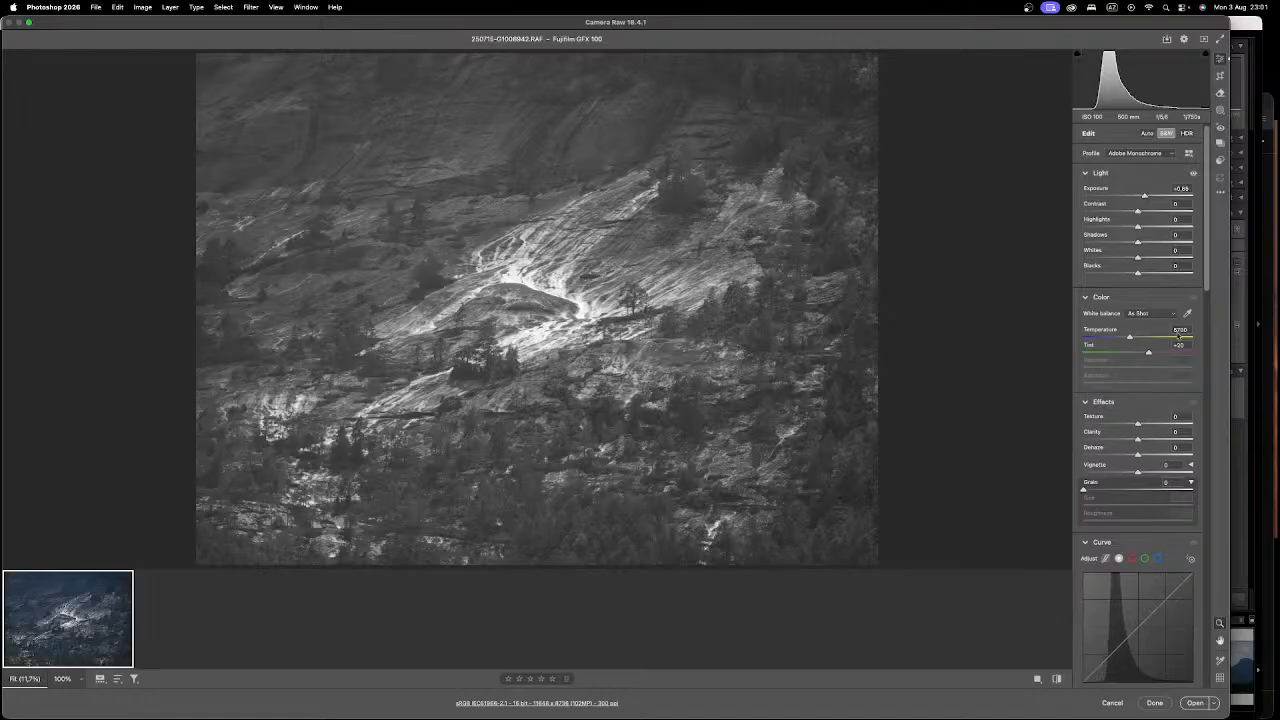
pyautogui.moveTo(1138, 439); pyautogui.dragTo(1151, 455)
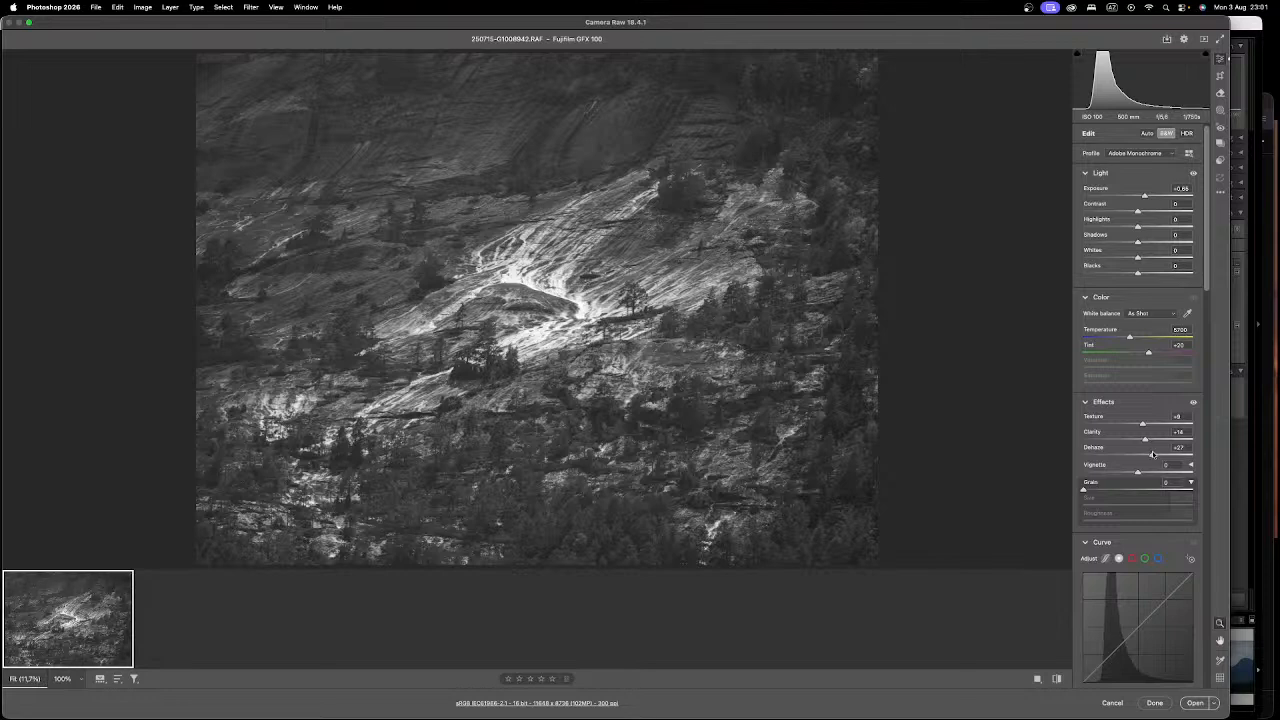
pyautogui.moveTo(1146, 440); pyautogui.dragTo(1149, 440)
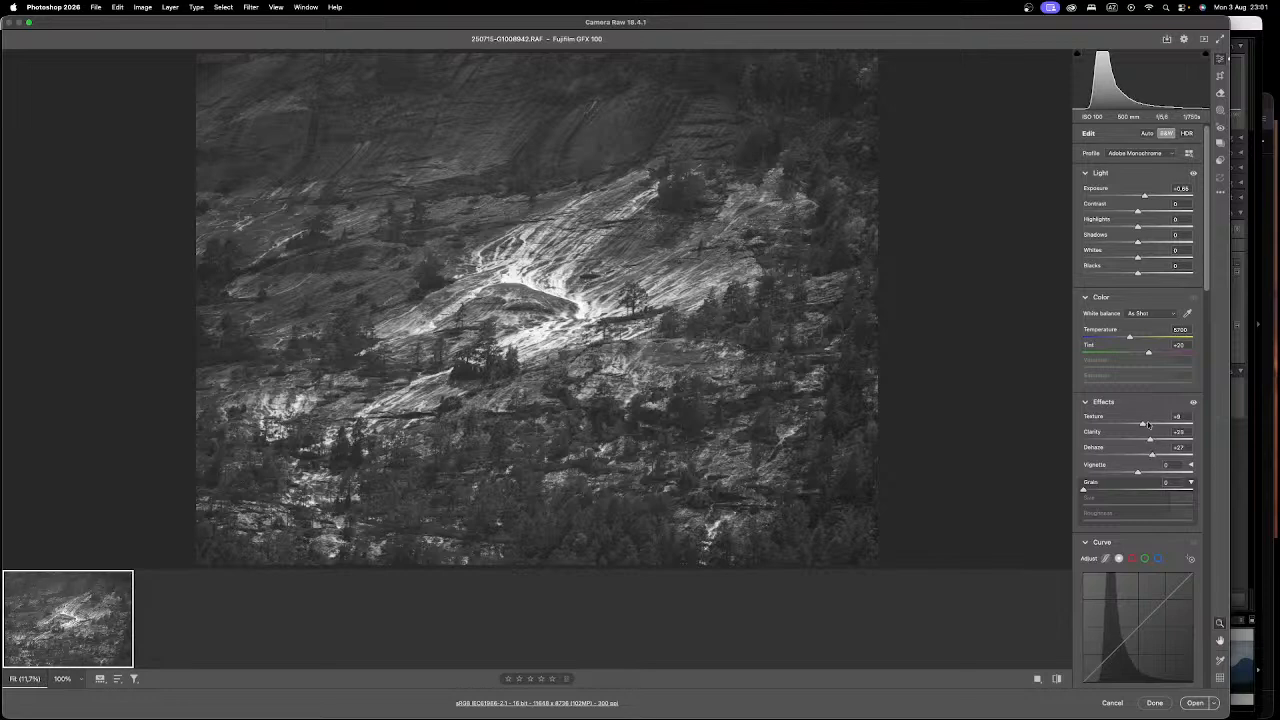
pyautogui.moveTo(1178, 443)
pyautogui.mouseDown()
pyautogui.moveTo(1204, 446)
pyautogui.moveTo(1156, 442)
pyautogui.moveTo(1208, 449)
pyautogui.moveTo(1158, 447)
pyautogui.mouseUp()
pyautogui.moveTo(1163, 446); pyautogui.dragTo(1159, 456)
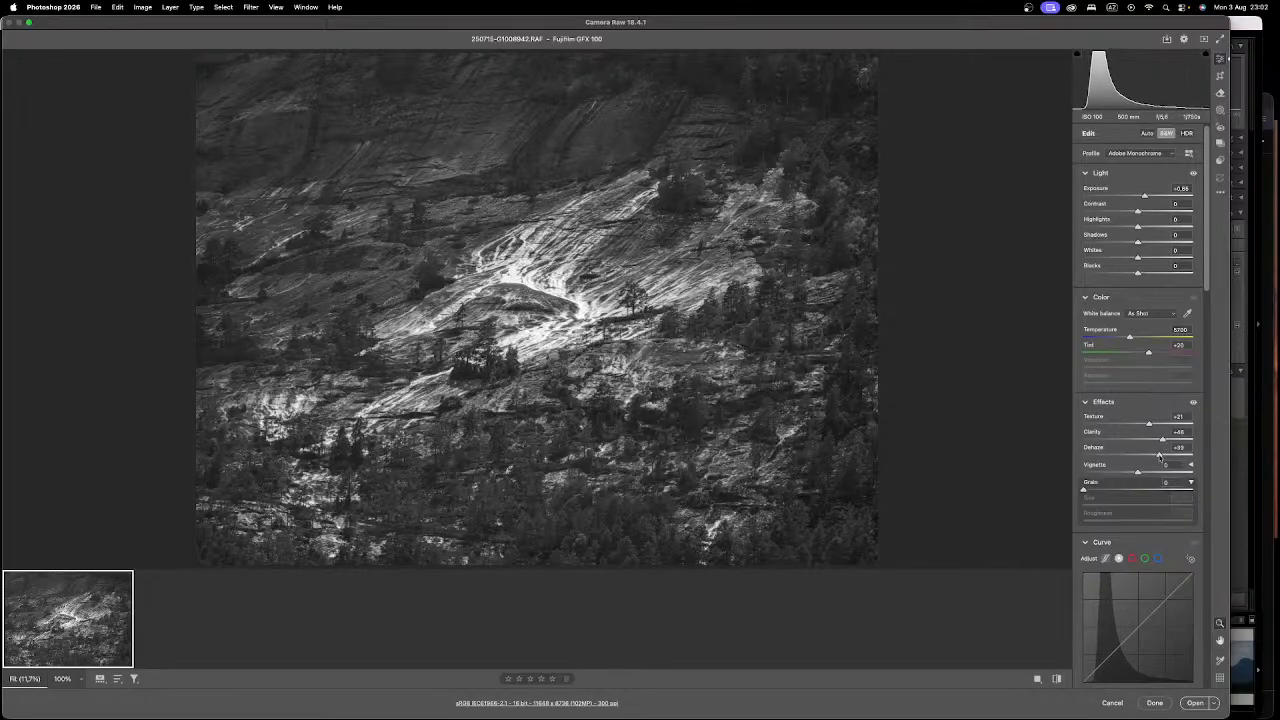
# Step: Balance the tones with Exposure +0.95, Contrast +30, Highlights -61 and Whites -27
pyautogui.click(544, 311)
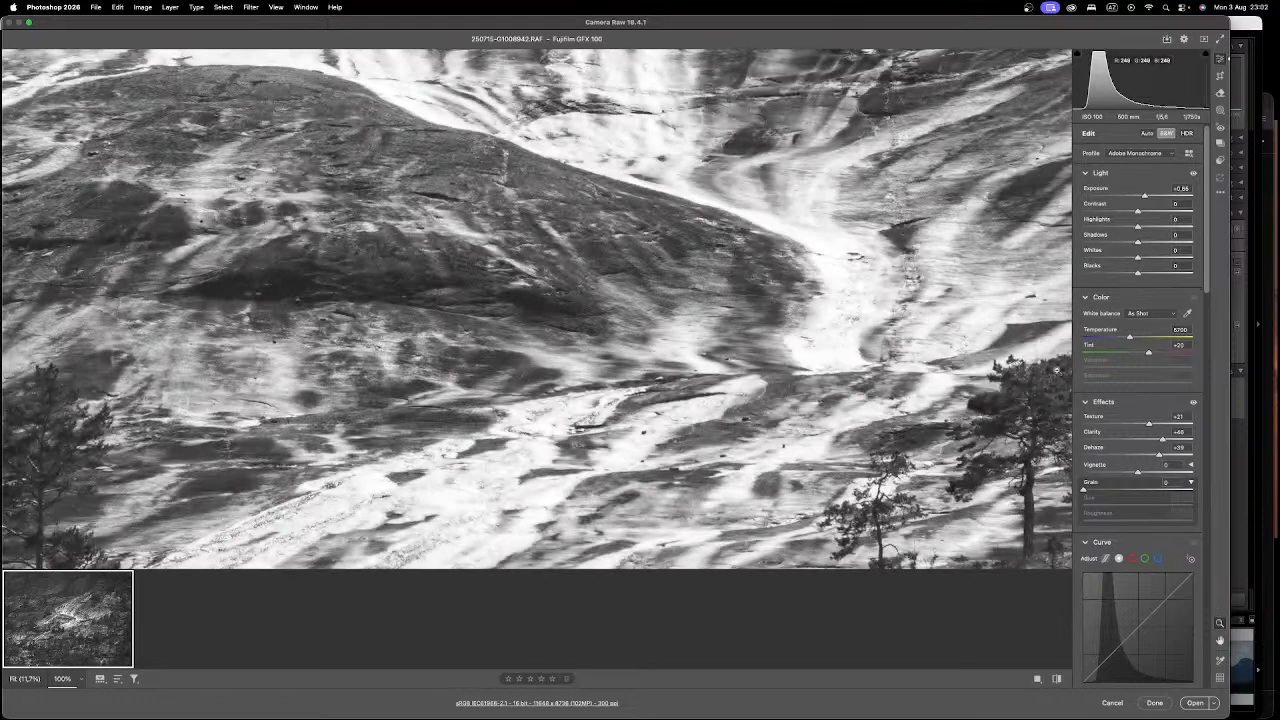
pyautogui.moveTo(1127, 229); pyautogui.dragTo(1126, 229)
pyautogui.press('super+0')
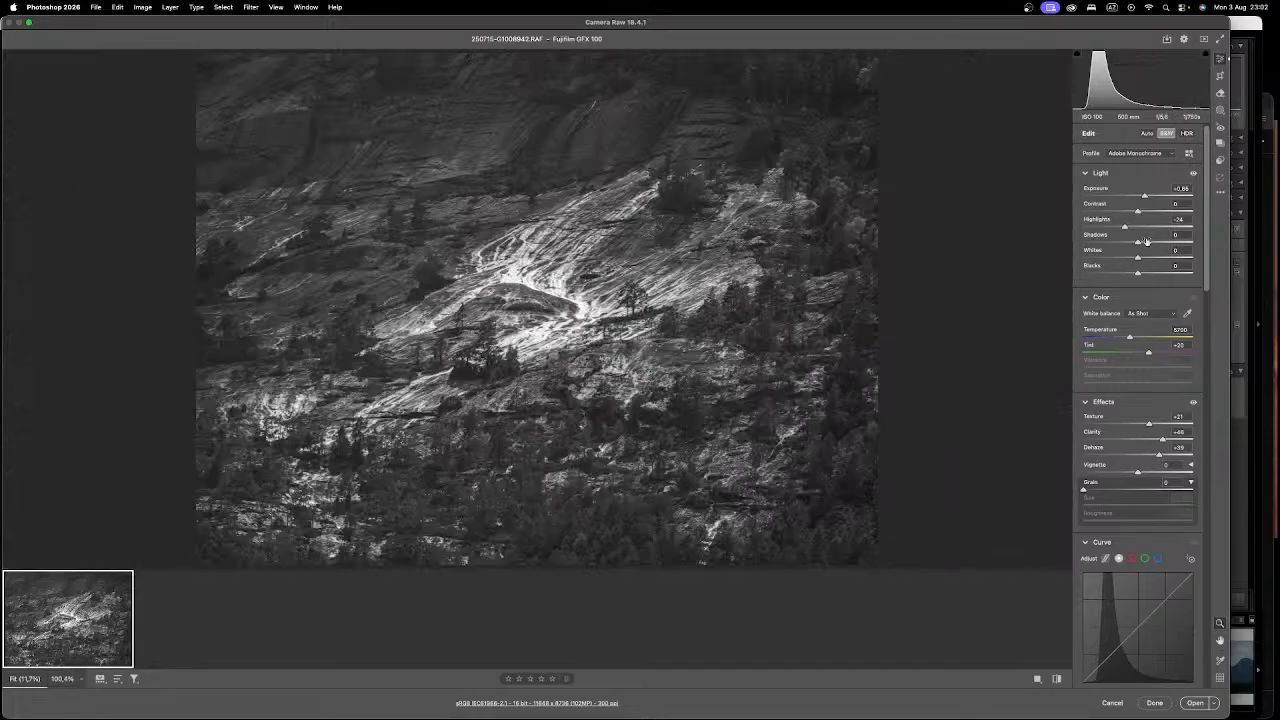
pyautogui.moveTo(1128, 257); pyautogui.dragTo(1116, 259)
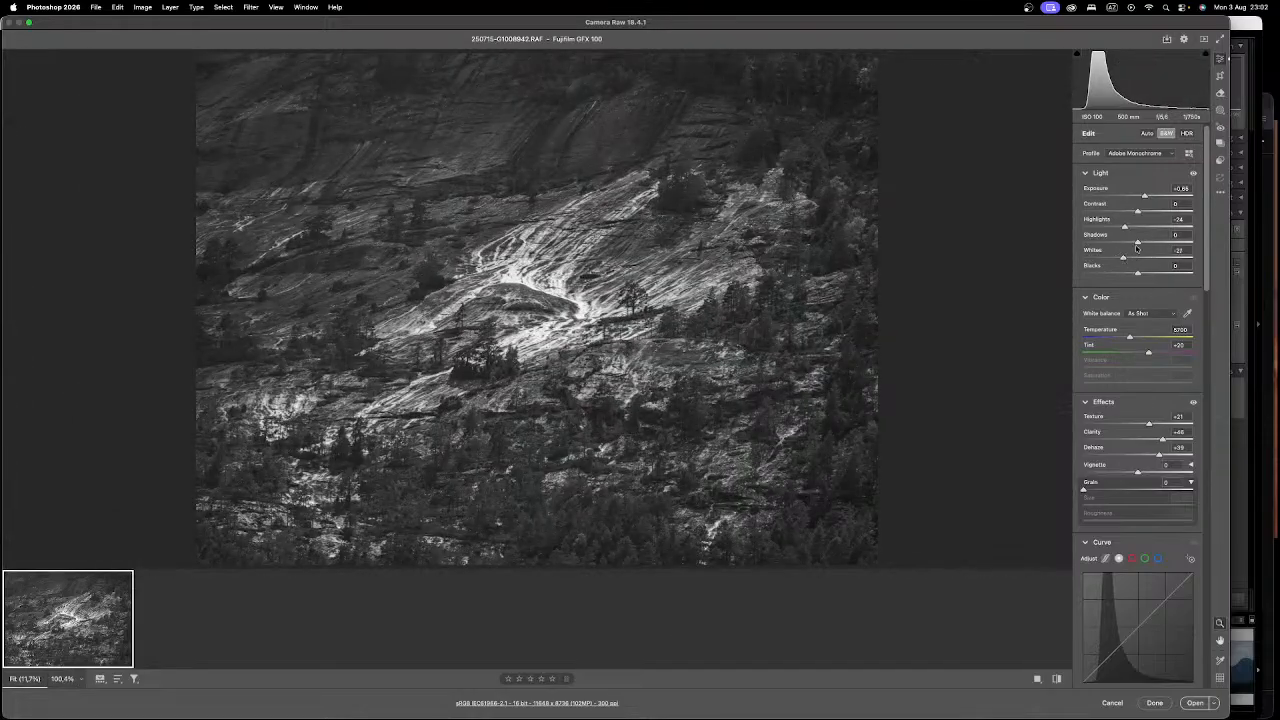
pyautogui.moveTo(1145, 195); pyautogui.dragTo(1105, 227)
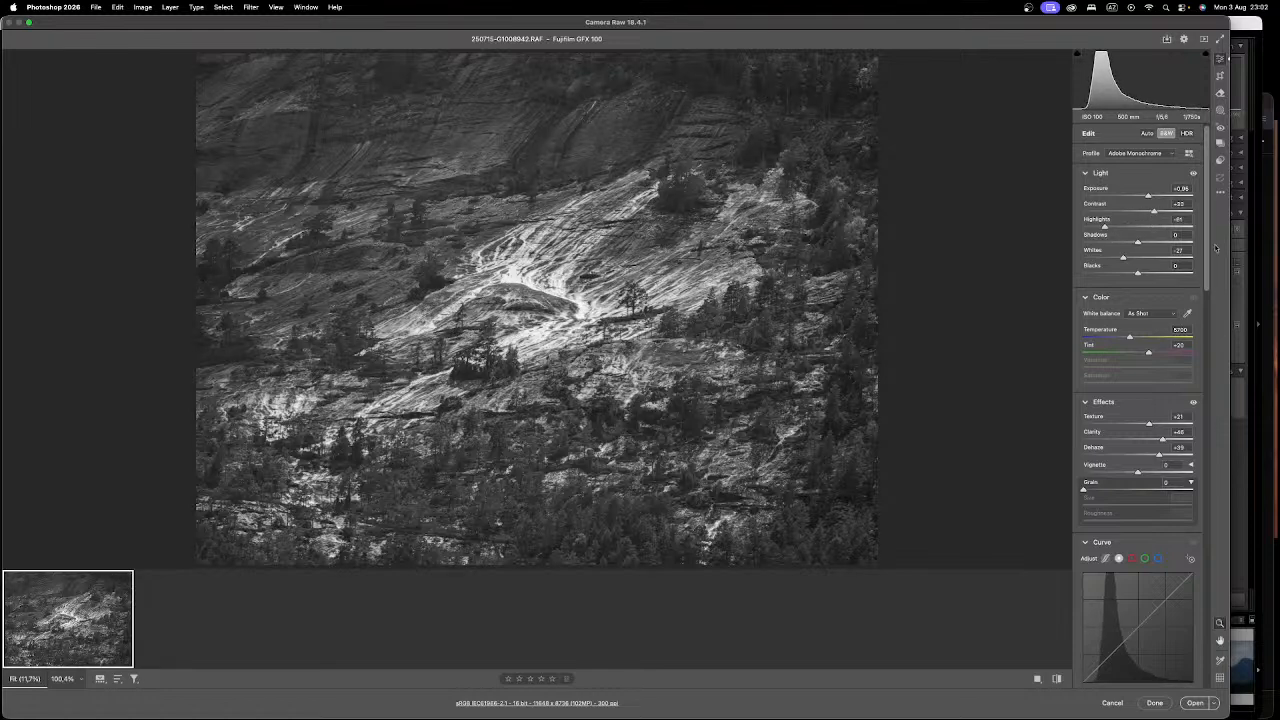
# Step: Add a very slight vignette of -2 to the rock slope photo
pyautogui.scroll(-3, 1187, 305)
pyautogui.moveTo(1145, 362)
pyautogui.mouseDown()
pyautogui.moveTo(1175, 361)
pyautogui.moveTo(1136, 358)
pyautogui.mouseUp()
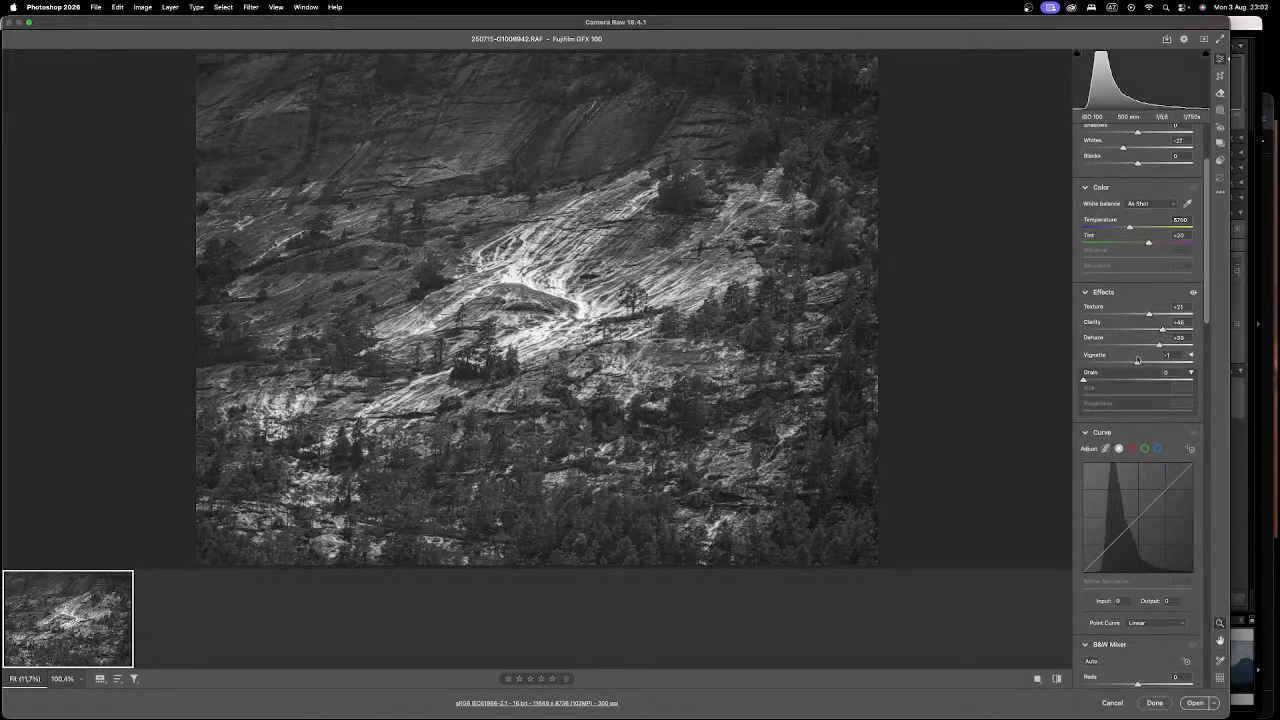
pyautogui.doubleClick(1136, 359)
pyautogui.moveTo(1137, 359); pyautogui.dragTo(1136, 358)
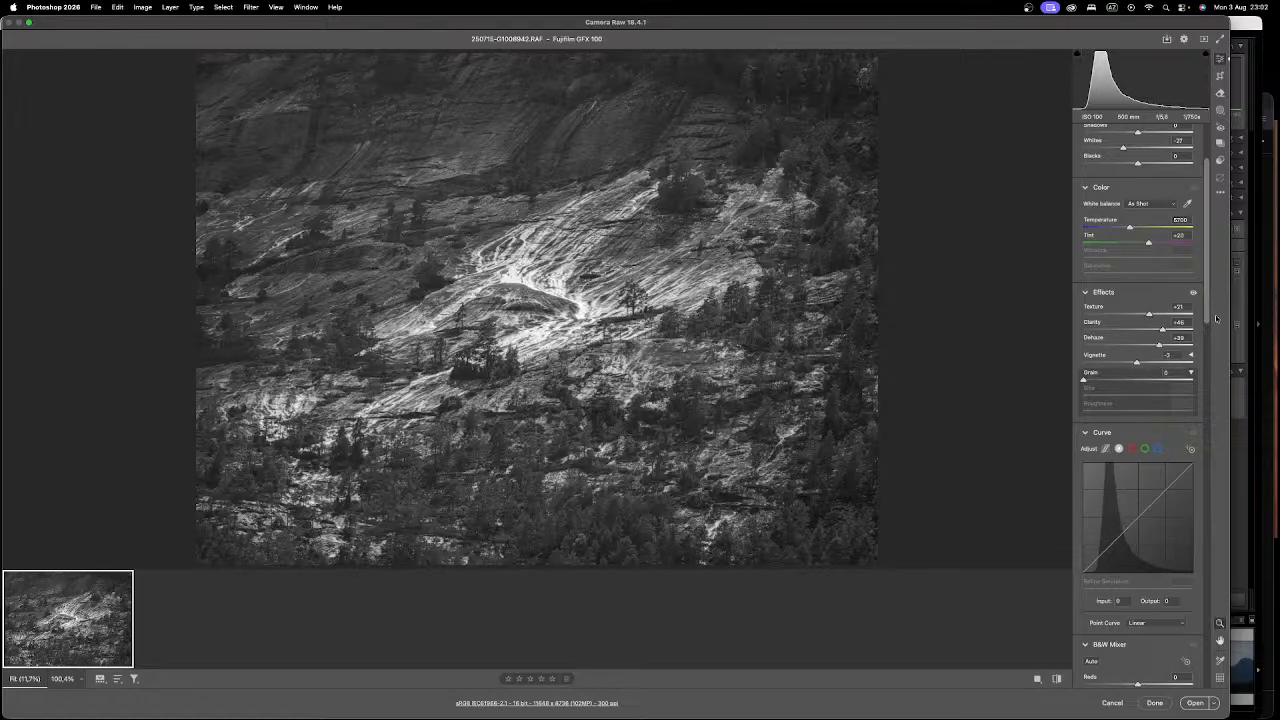
# Step: Adjust the black-and-white mix to Reds +1, Aquas +4 and Blues -39
pyautogui.scroll(-6, 1136, 345)
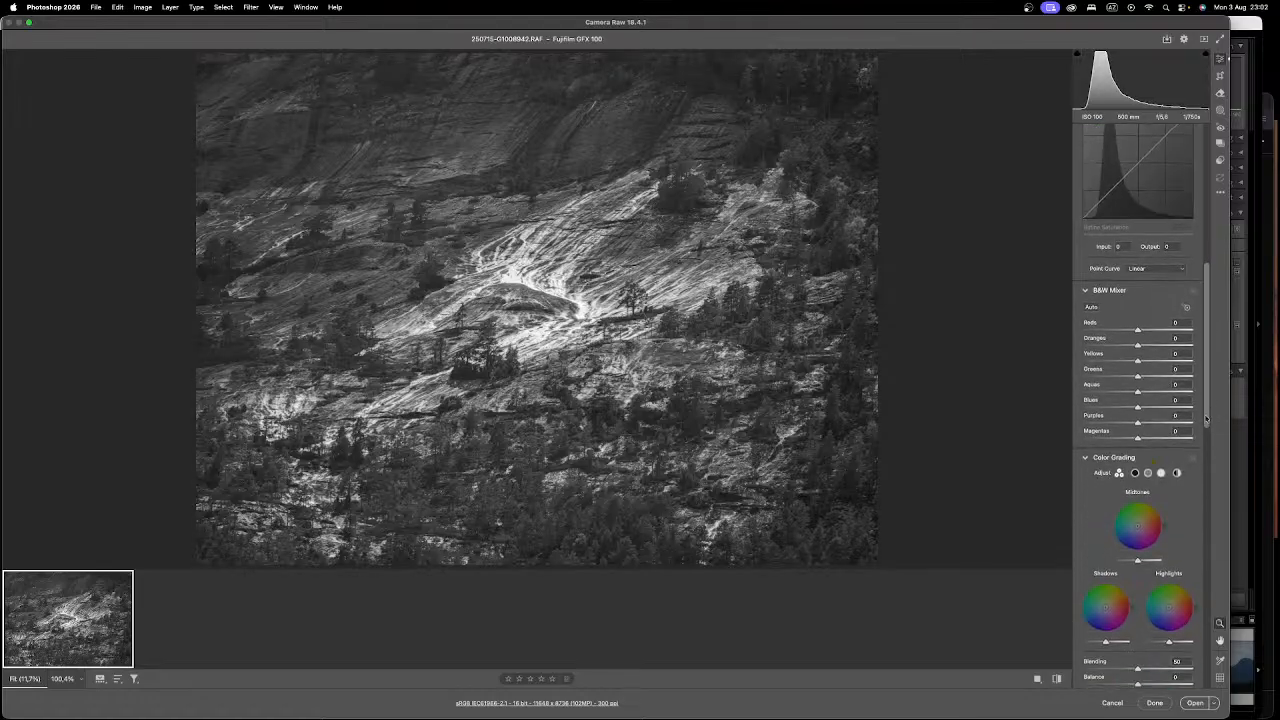
pyautogui.moveTo(1138, 333); pyautogui.dragTo(1142, 336)
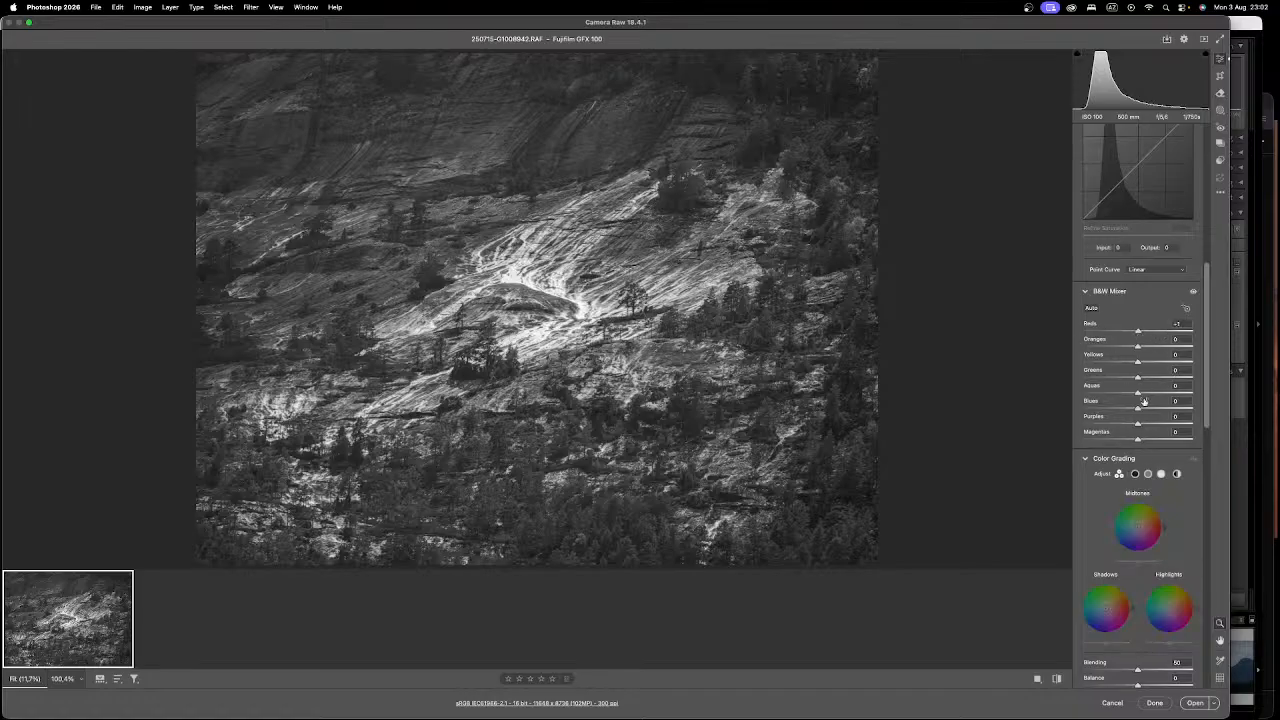
pyautogui.moveTo(1152, 393); pyautogui.dragTo(1116, 411)
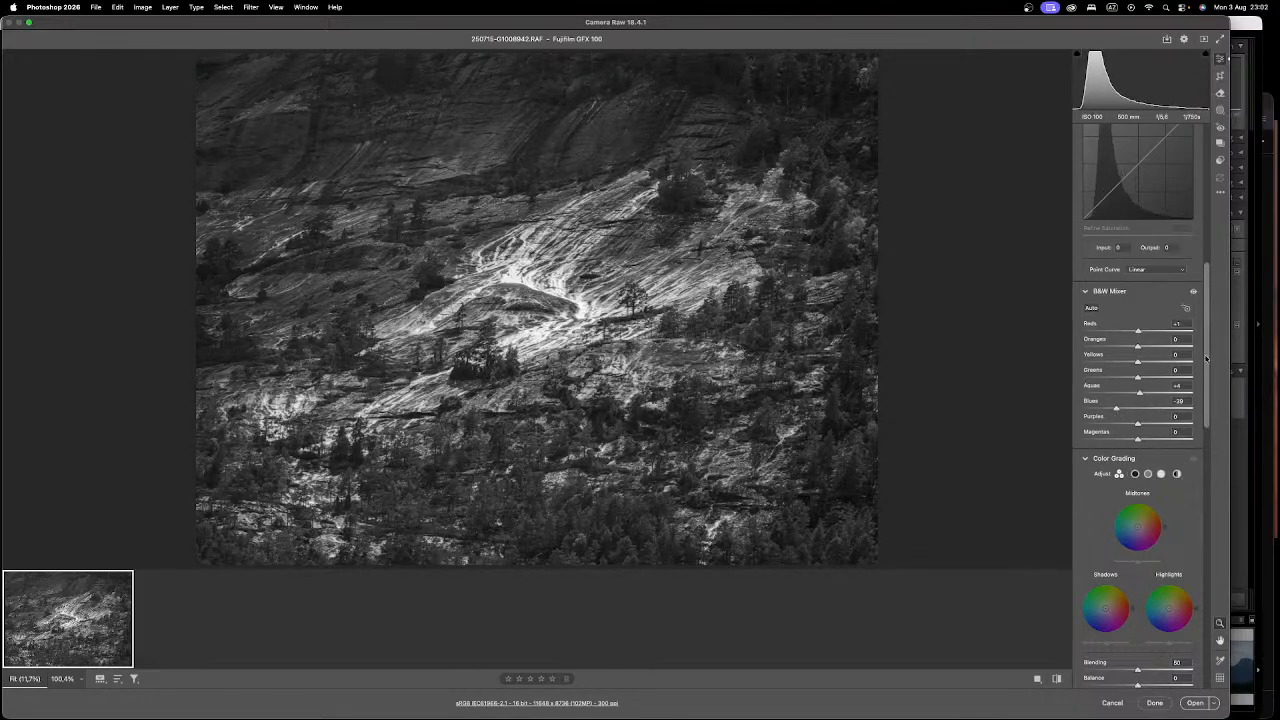
# Step: Warm the white balance temperature to 7500 and set the black-and-white mix to Yellows -1, Greens -10 and Aquas +11
pyautogui.moveTo(1206, 358); pyautogui.dragTo(1210, 226)
pyautogui.moveTo(1144, 317); pyautogui.dragTo(1146, 316)
pyautogui.moveTo(1209, 255); pyautogui.dragTo(1231, 451)
pyautogui.scroll(2, 1169, 323)
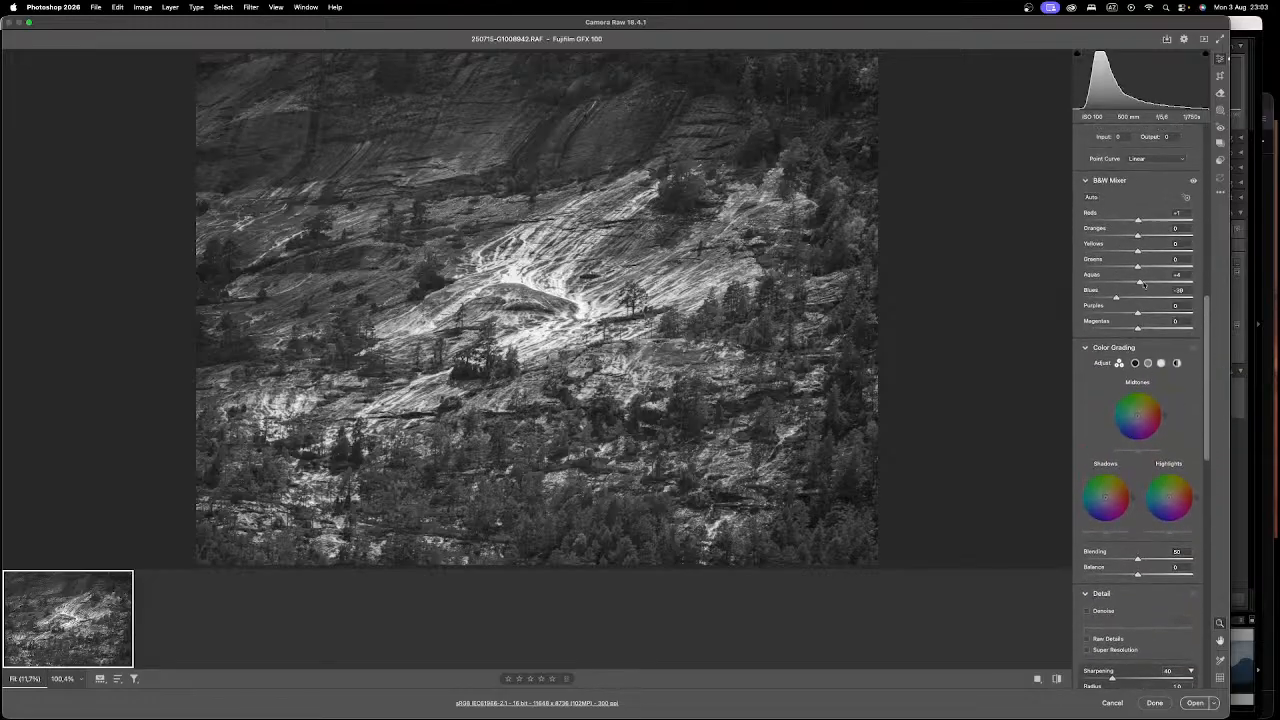
pyautogui.moveTo(1155, 283); pyautogui.dragTo(1139, 254)
# Step: Soften the bright rock streaks by setting Contrast to +16, Highlights to -66 and Whites to -47
pyautogui.scroll(5, 556, 298)
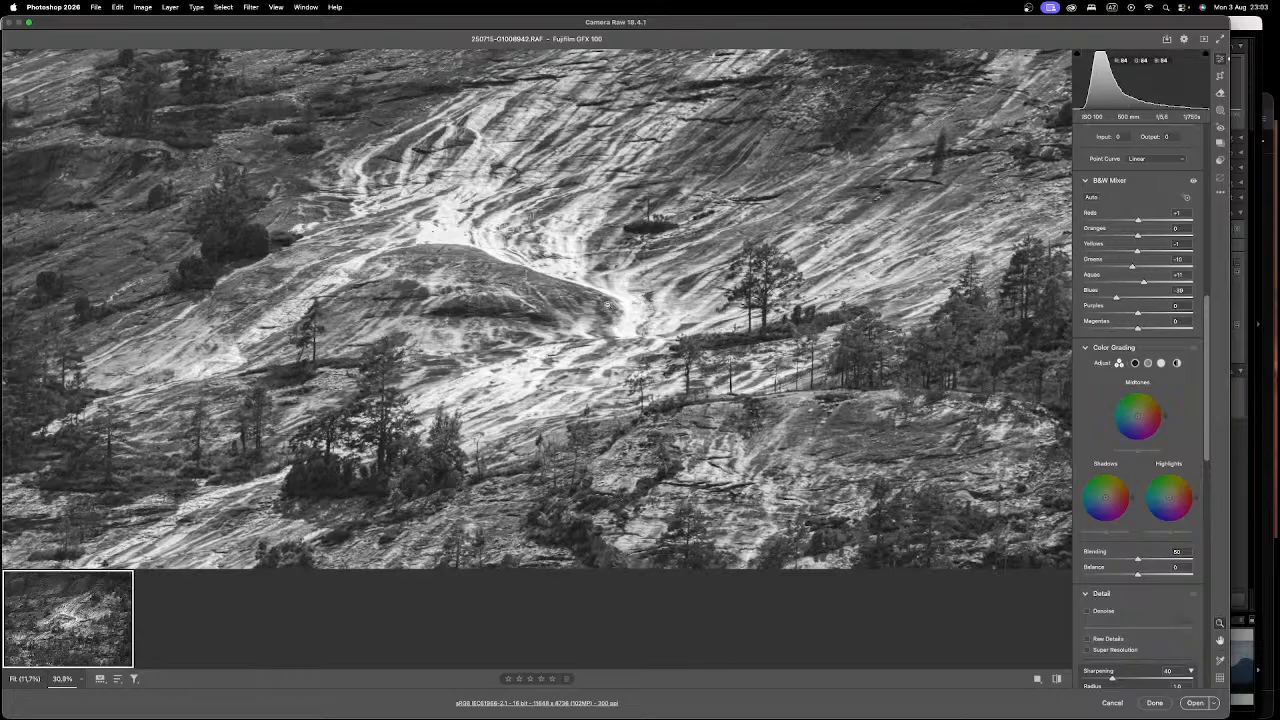
pyautogui.scroll(4, 608, 308)
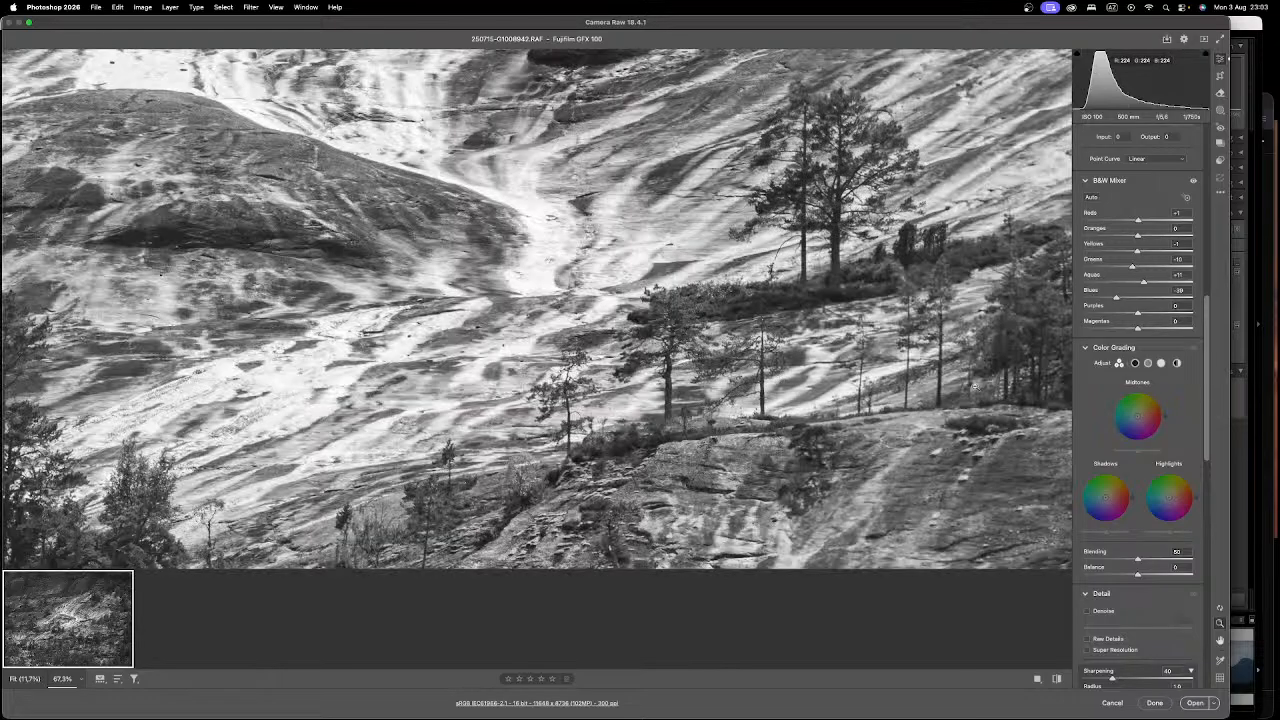
pyautogui.click(1207, 139)
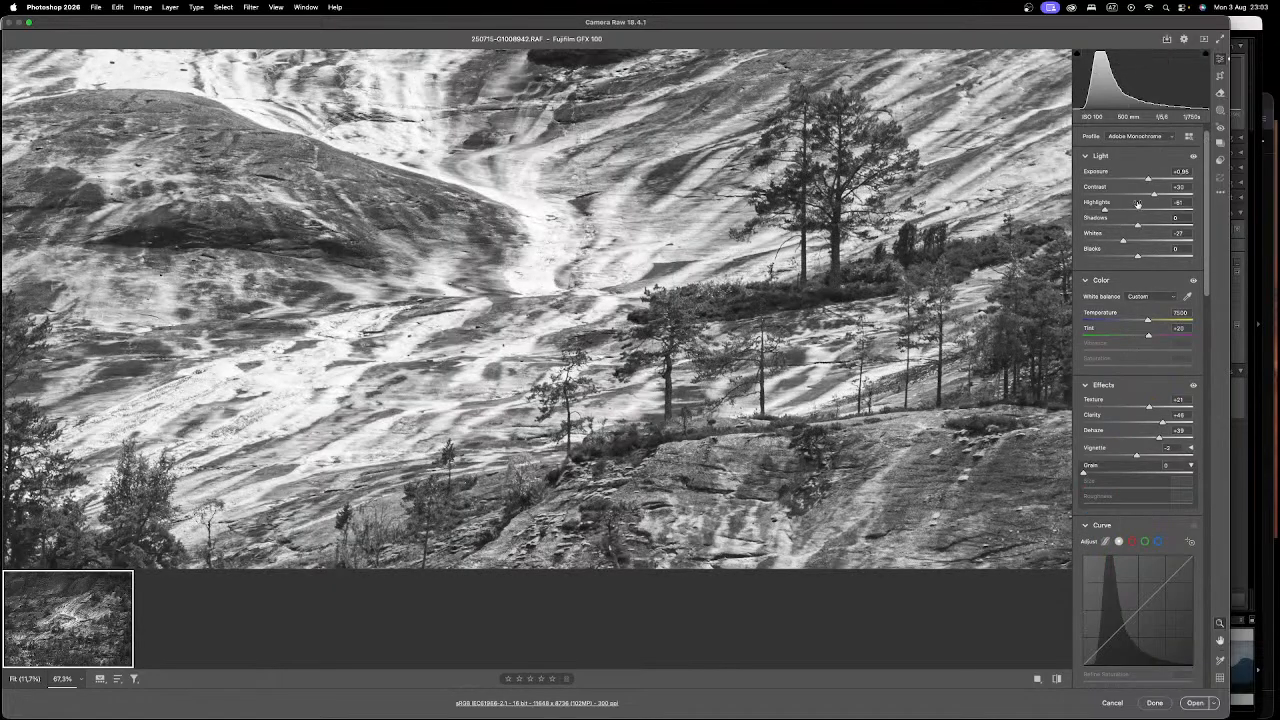
pyautogui.click(1146, 194)
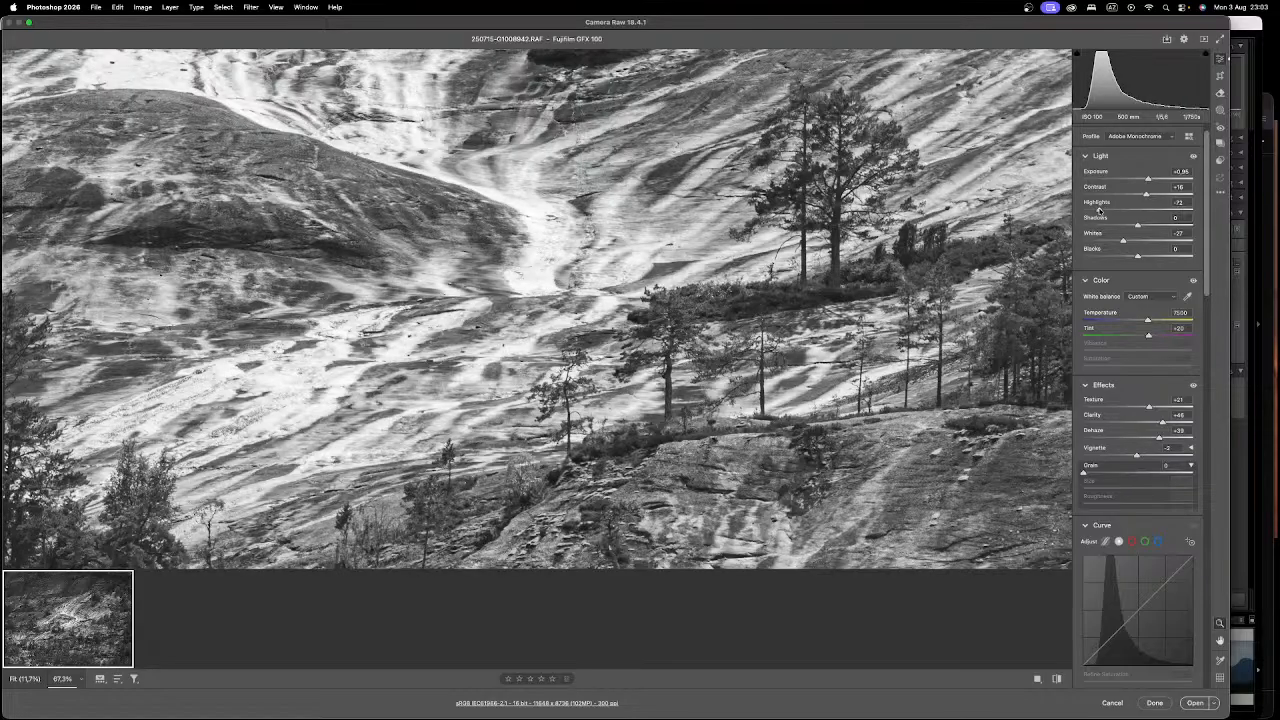
pyautogui.click(1109, 242)
pyautogui.click(763, 284)
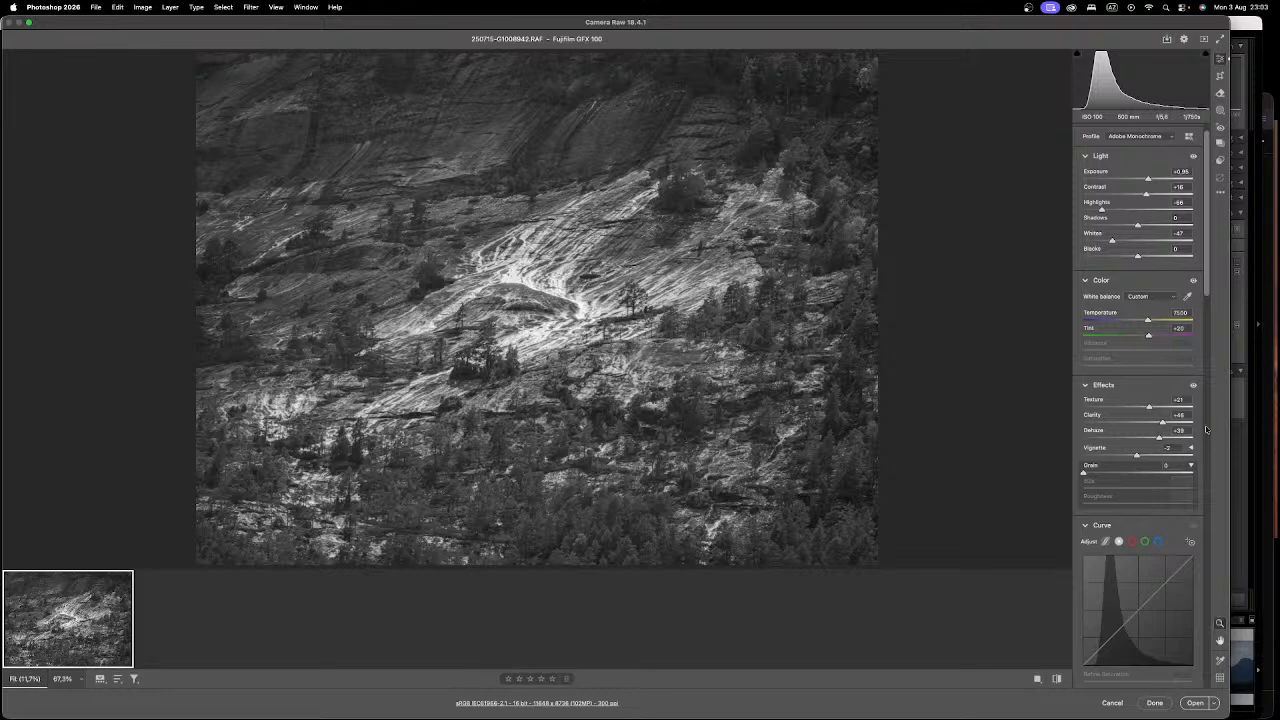
# Step: Raise the Blue Primary saturation in Calibration and open the developed photo in Photoshop
pyautogui.scroll(-15, 1210, 443)
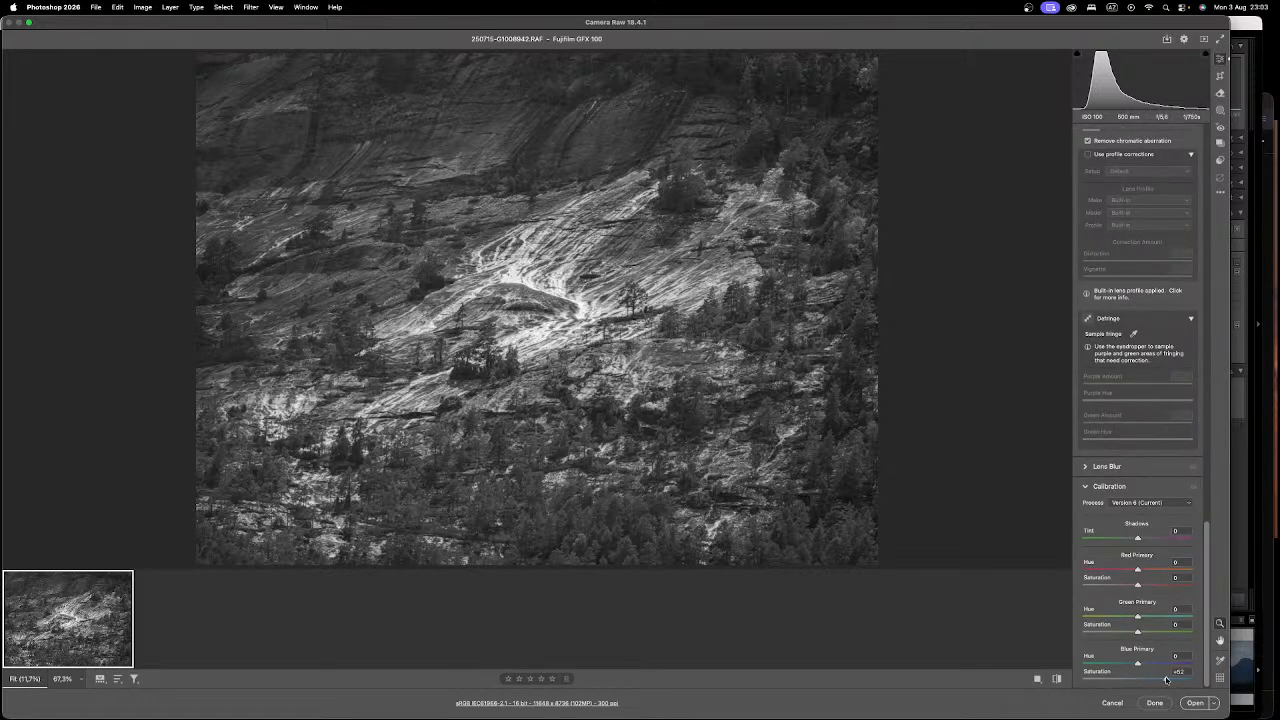
pyautogui.moveTo(1165, 680)
pyautogui.mouseDown()
pyautogui.moveTo(1123, 679)
pyautogui.moveTo(1171, 677)
pyautogui.mouseUp()
pyautogui.click(1198, 703)
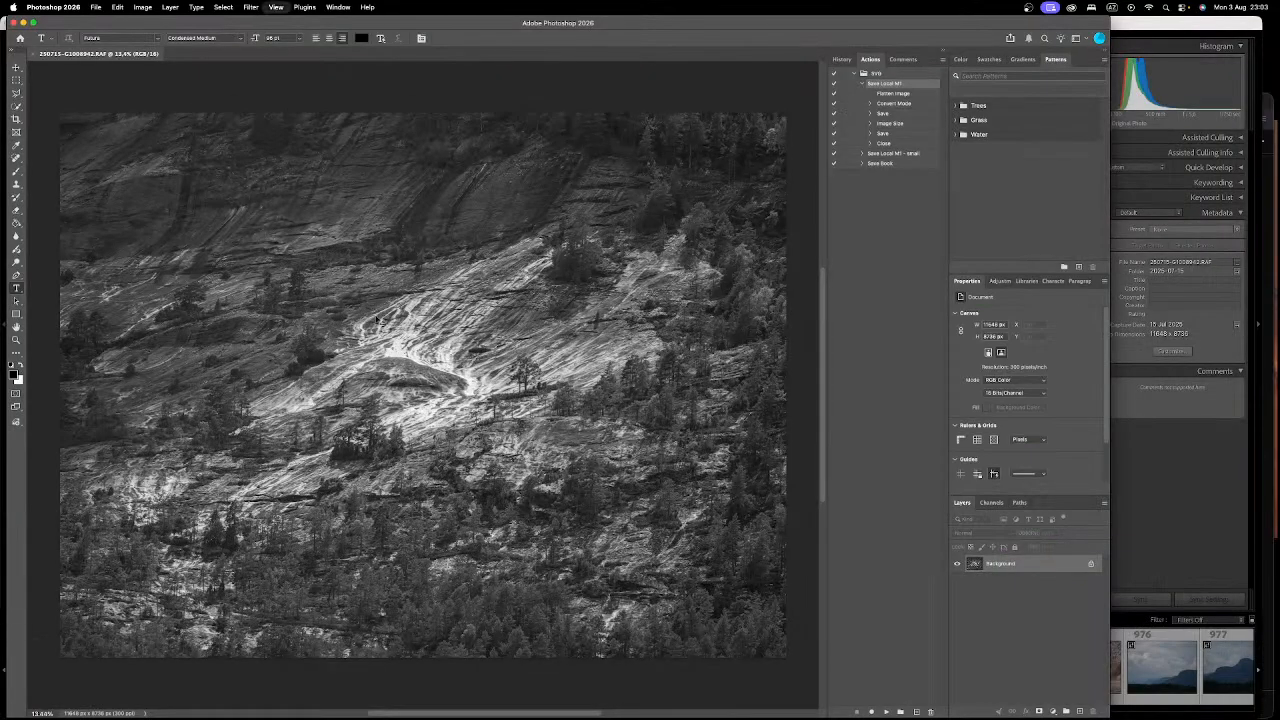
# Step: Examine the rock dome, the bright water streaks and the twin pines of the opened photo at 100% magnification
pyautogui.press('super+plus')
pyautogui.press('super+plus')
pyautogui.press('super+plus')
pyautogui.press('super+plus')
pyautogui.press('super+plus')
pyautogui.press('super+plus')
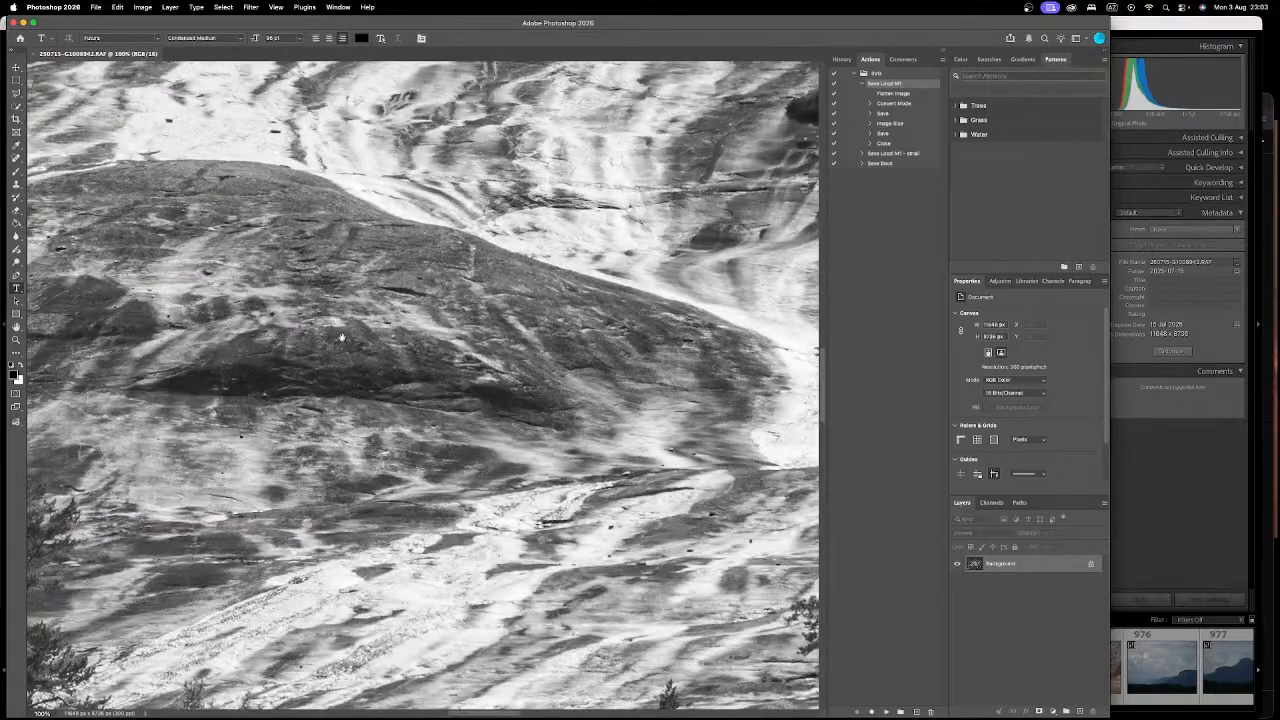
pyautogui.scroll(-15, 341, 319)
pyautogui.hscroll(4, 371, 327)
pyautogui.hscroll(-6, 373, 379)
pyautogui.scroll(-2, 373, 379)
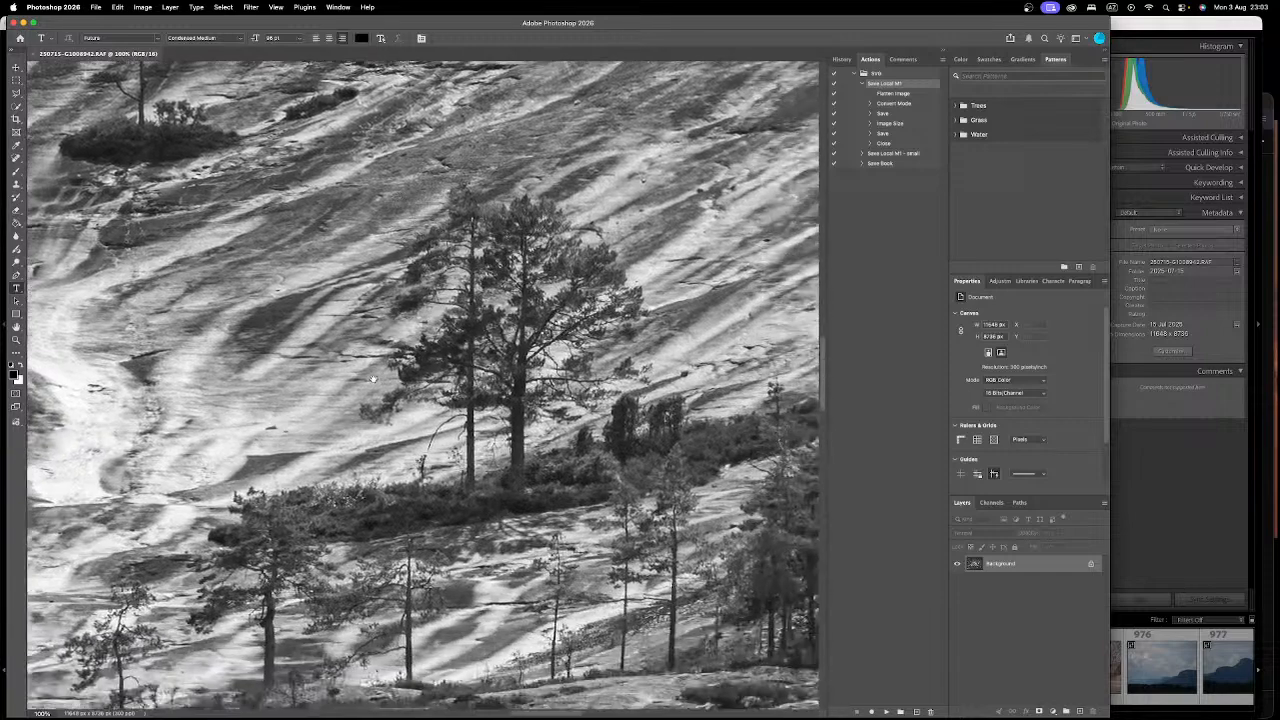
pyautogui.press('super+0')
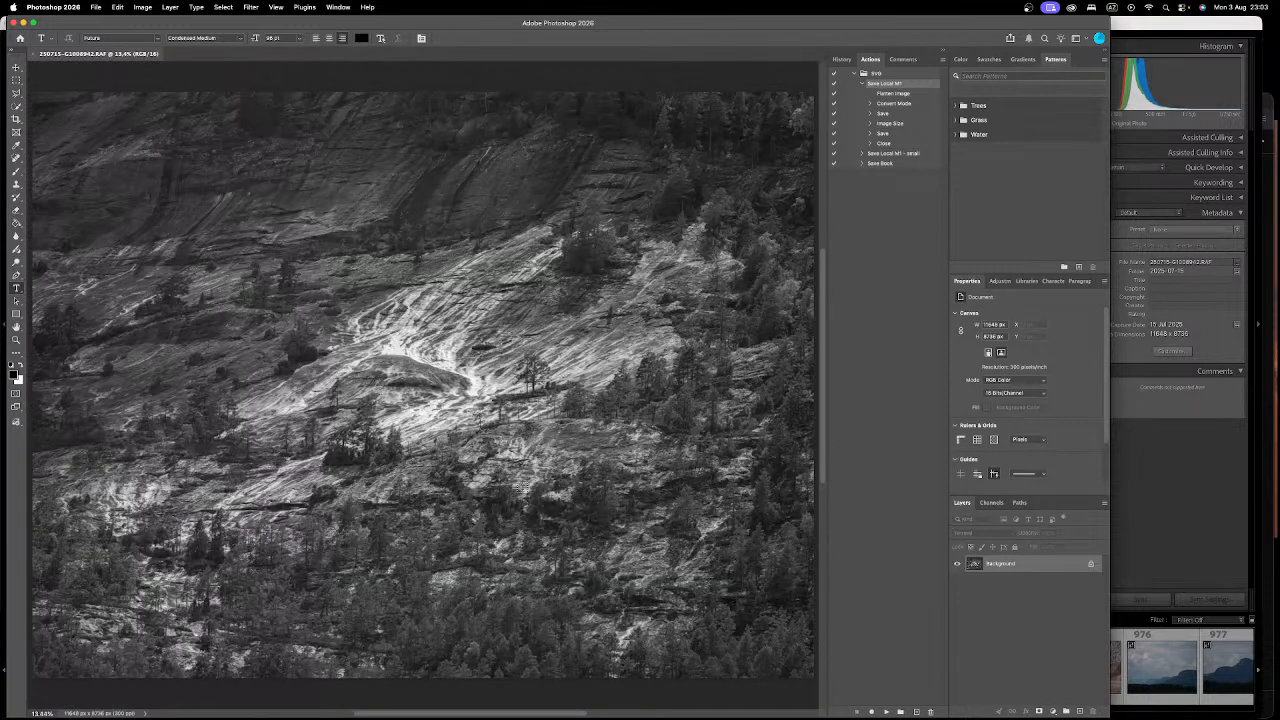
# Step: Crop the photo slightly at the original aspect ratio to about 10,700 × 8,040 px around the bright slope
pyautogui.press('super+minus')
pyautogui.press('c')
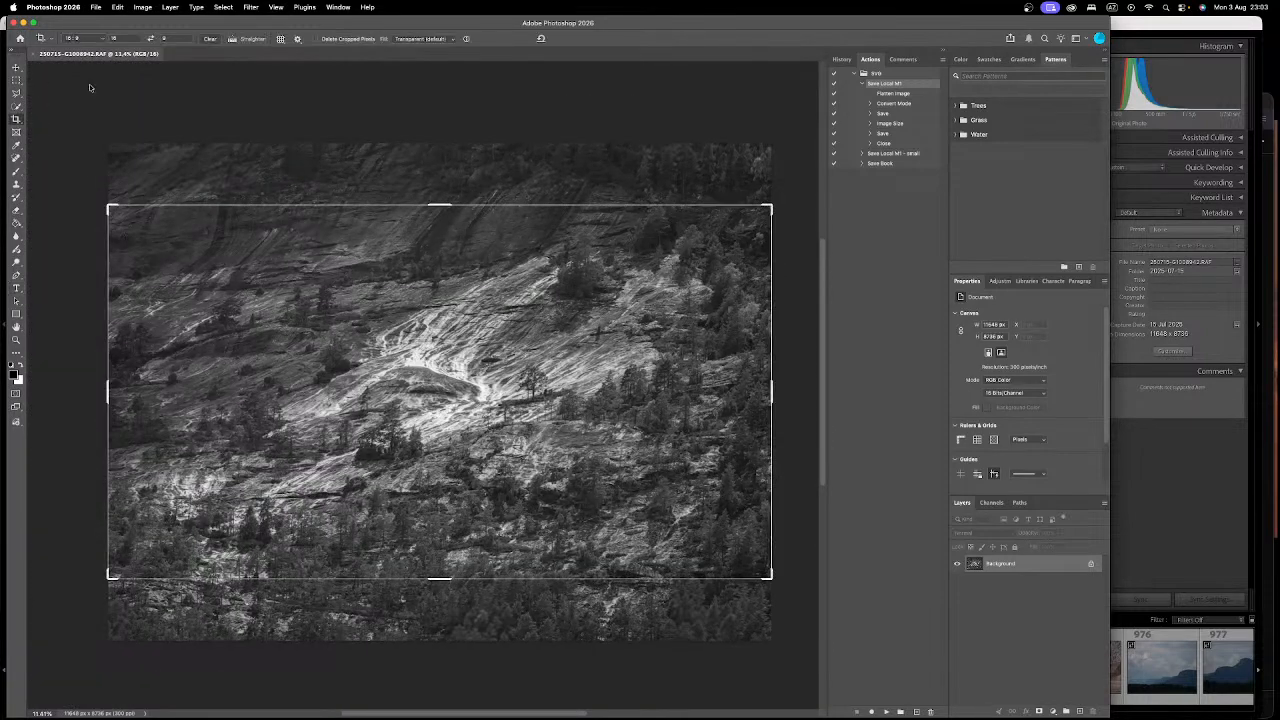
pyautogui.click(92, 40)
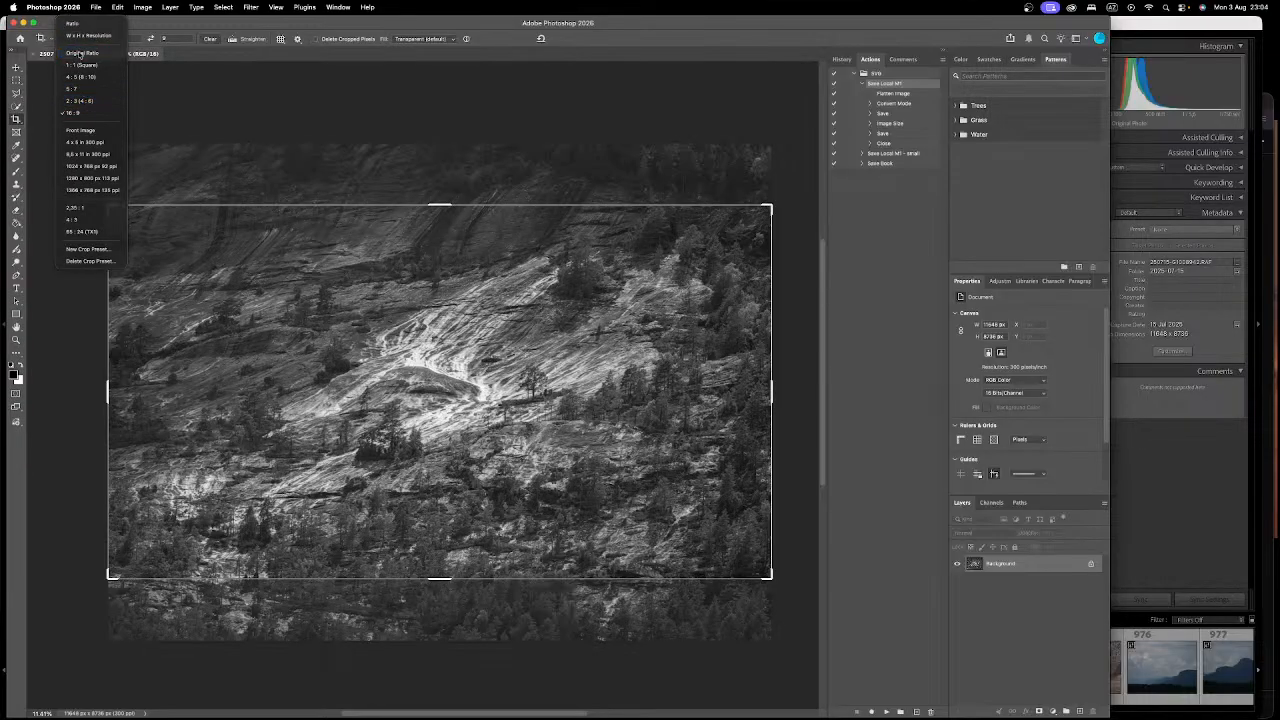
pyautogui.click(90, 52)
pyautogui.moveTo(108, 142); pyautogui.dragTo(129, 160)
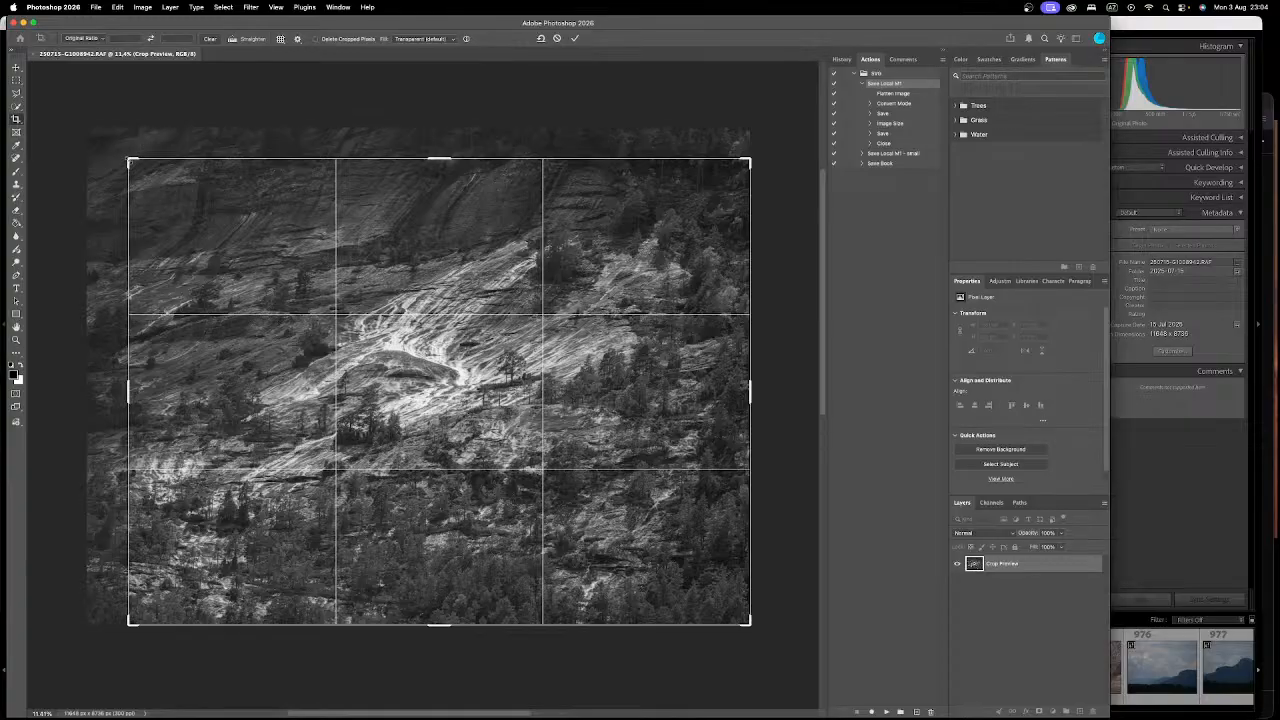
pyautogui.moveTo(744, 161); pyautogui.dragTo(741, 162)
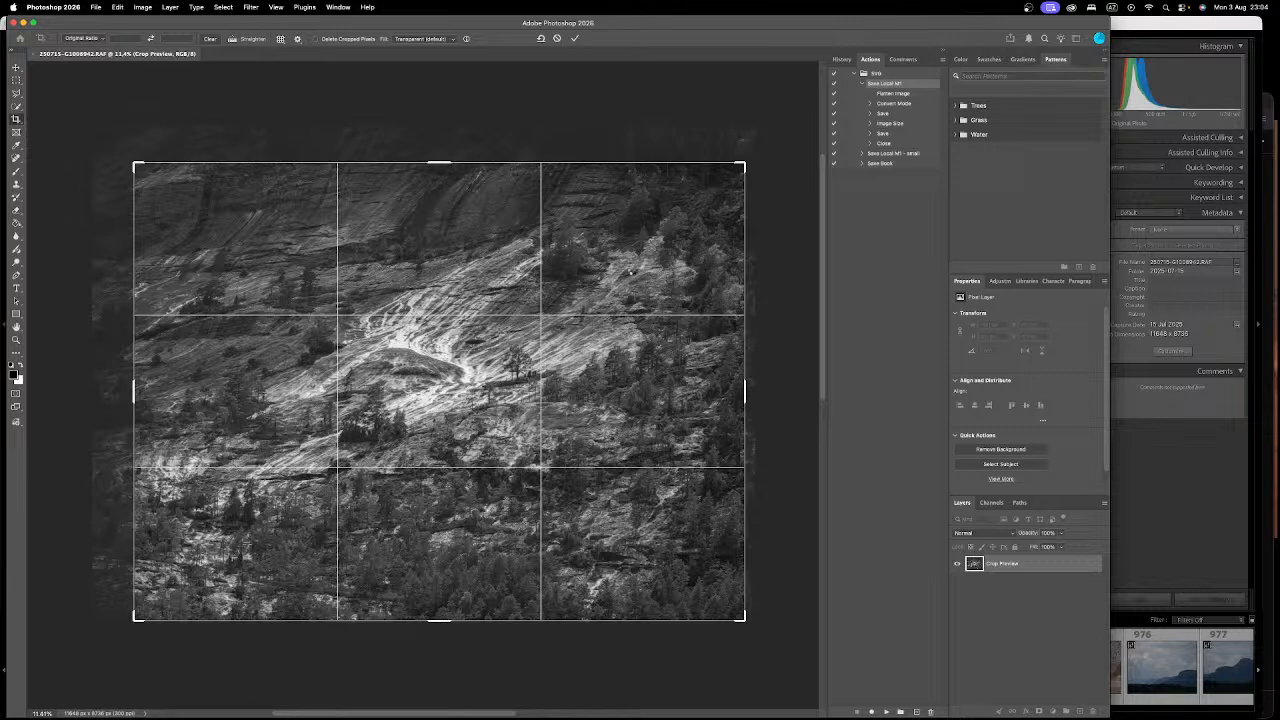
pyautogui.press('Return')
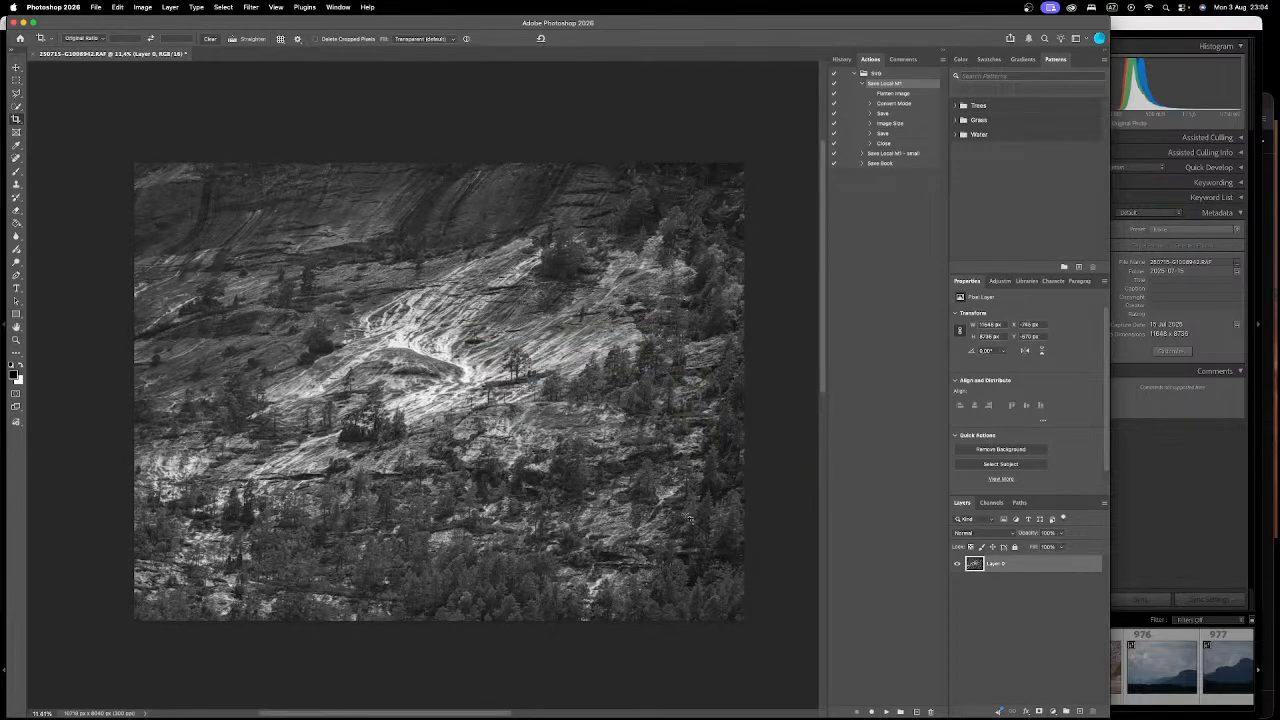
# Step: Duplicate the photo layer and heal a small bright spot among the lower-right trees with the Spot Healing Brush
pyautogui.press('j')
pyautogui.press('super+j')
pyautogui.moveTo(683, 514); pyautogui.dragTo(690, 519)
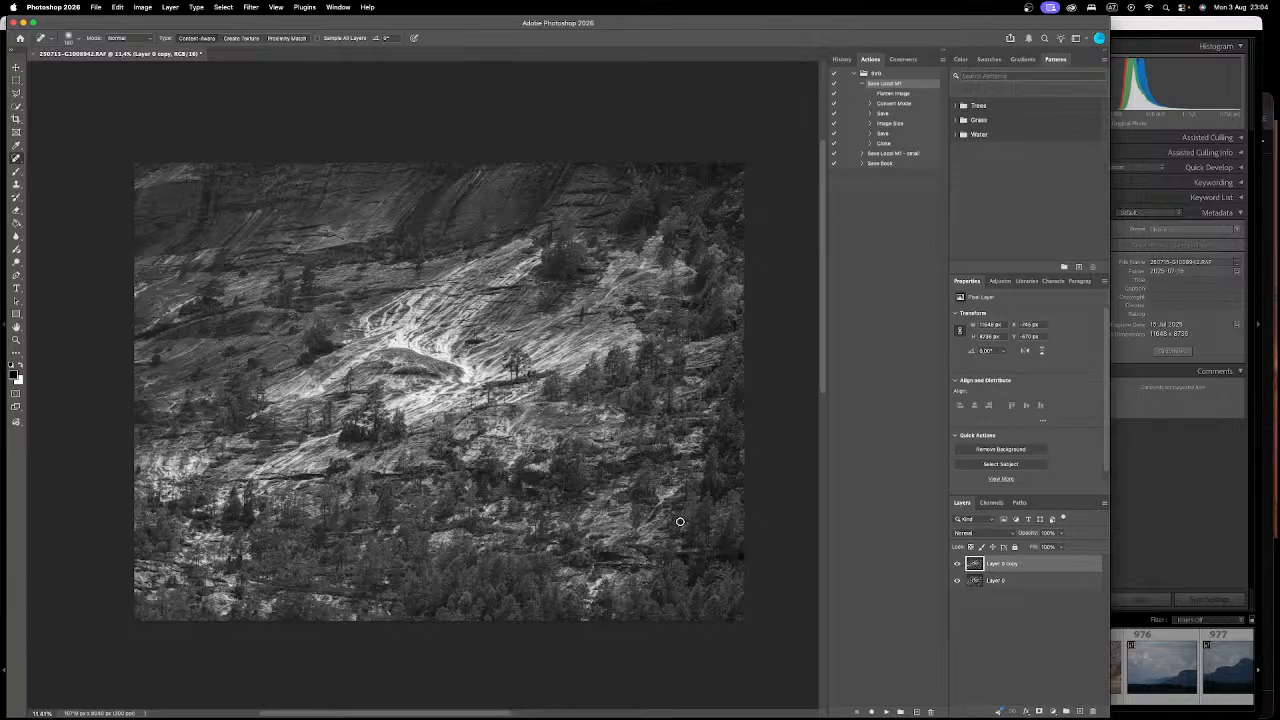
# Step: Heal the small bright spots on the dark upper-left cliff and at the photo's bottom edge with the Spot Healing Brush
pyautogui.scroll(3, 280, 206)
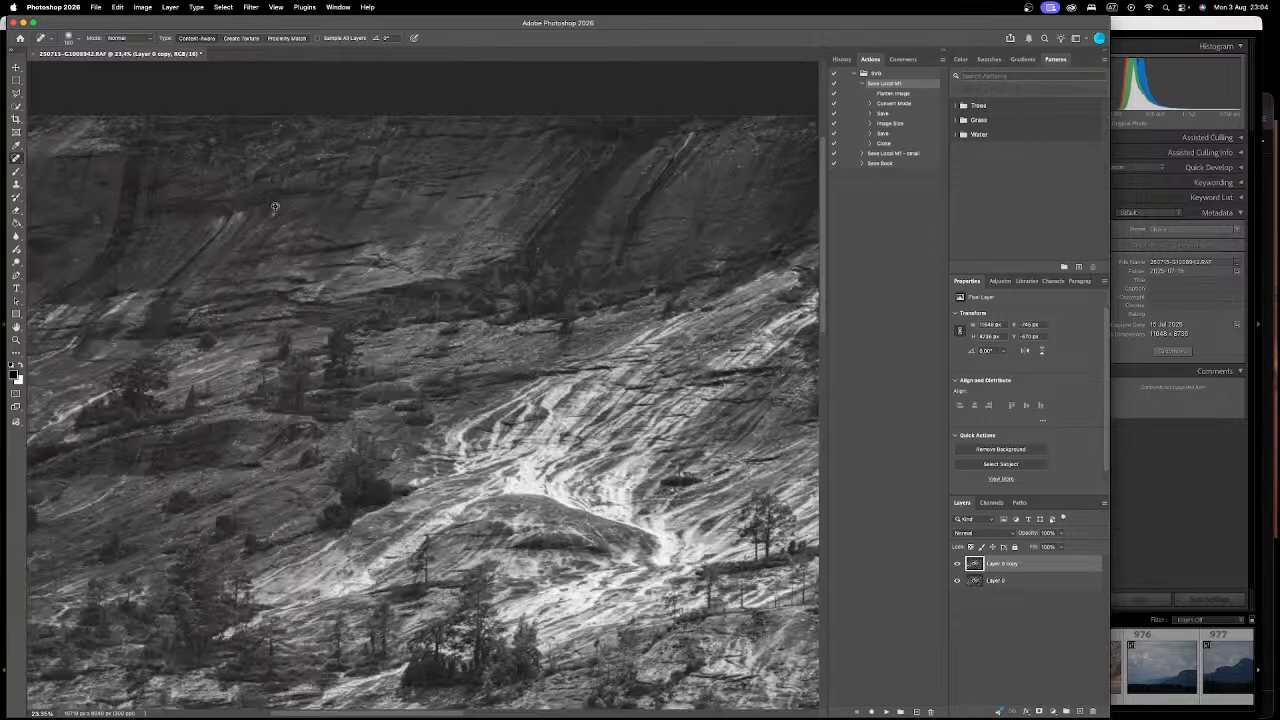
pyautogui.moveTo(271, 217); pyautogui.dragTo(268, 216)
pyautogui.click(274, 213)
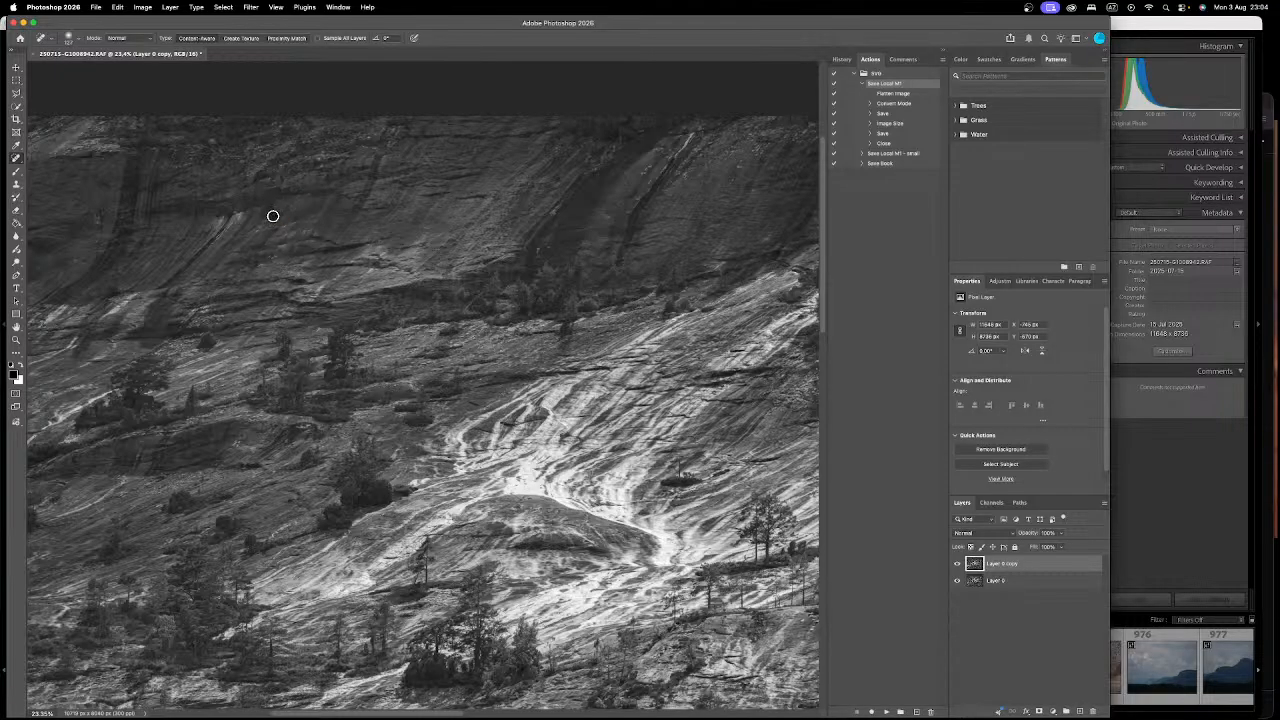
pyautogui.click(271, 210)
pyautogui.click(273, 217)
pyautogui.press('super+0')
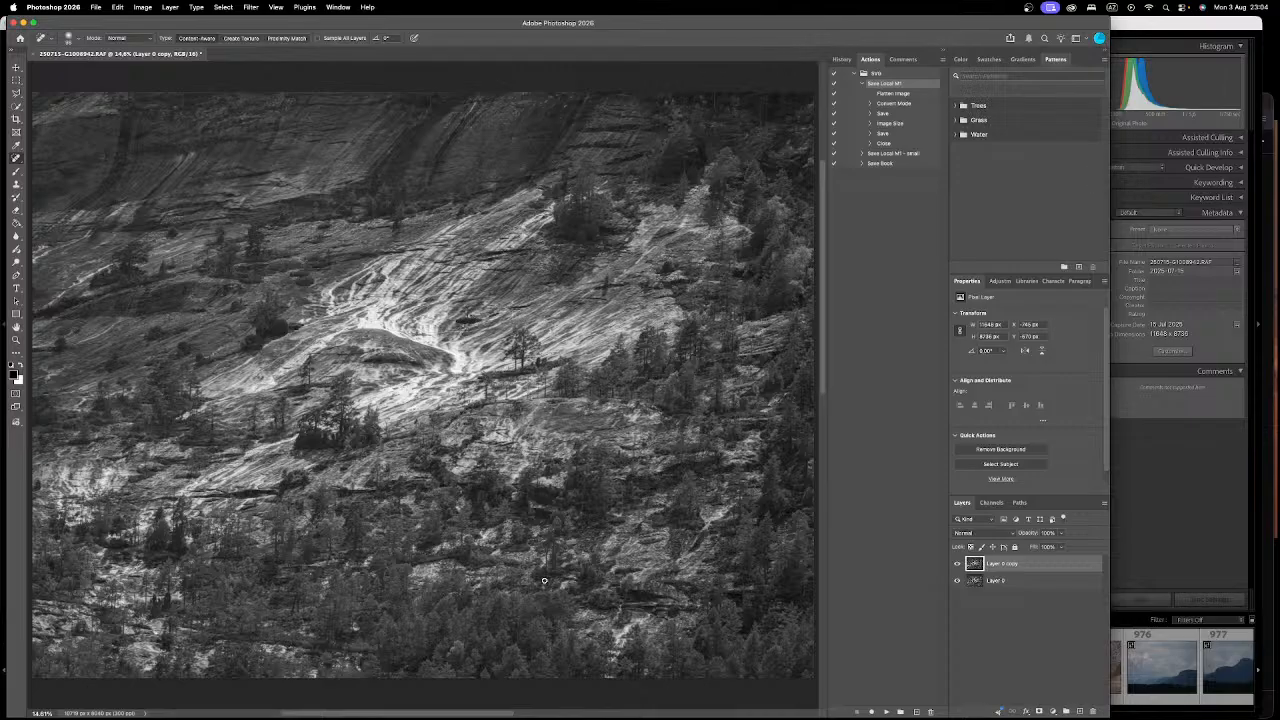
pyautogui.moveTo(359, 670); pyautogui.dragTo(356, 660)
pyautogui.scroll(-4, 600, 470)
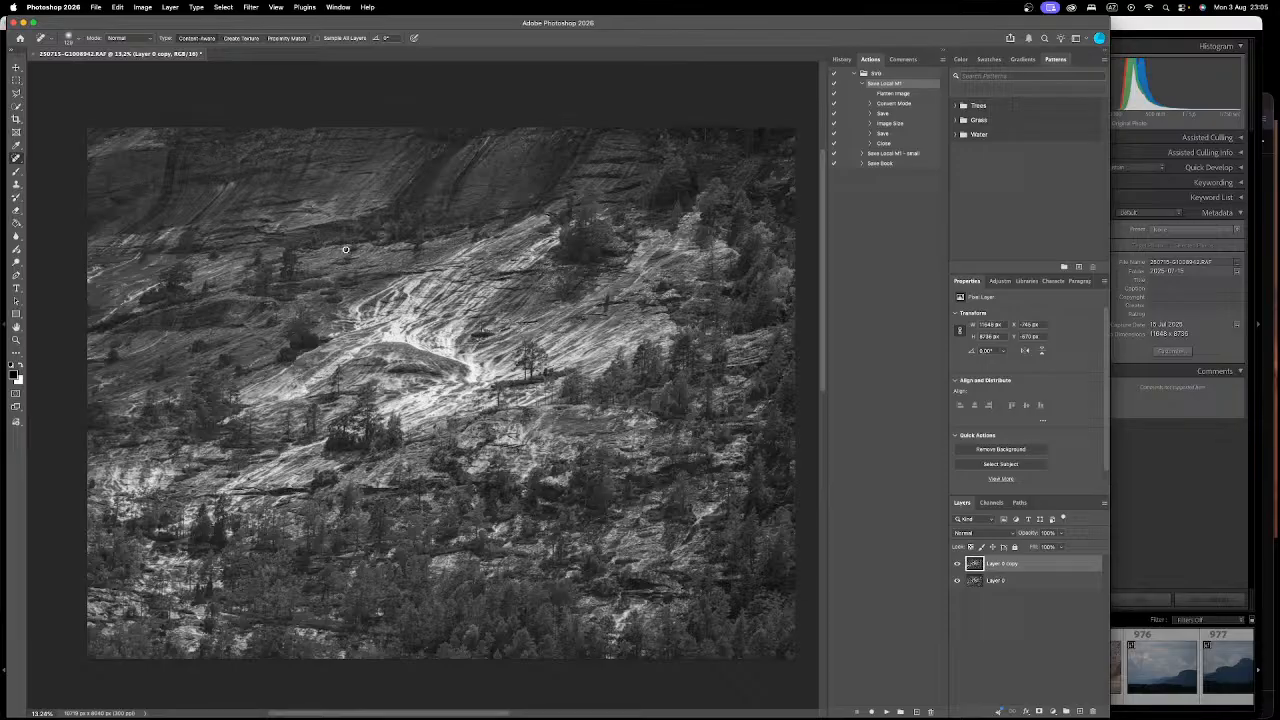
# Step: Clone dark rock over the bright patch where the diagonal streak meets the photo's left edge, using the Clone Stamp
pyautogui.scroll(12, 96, 280)
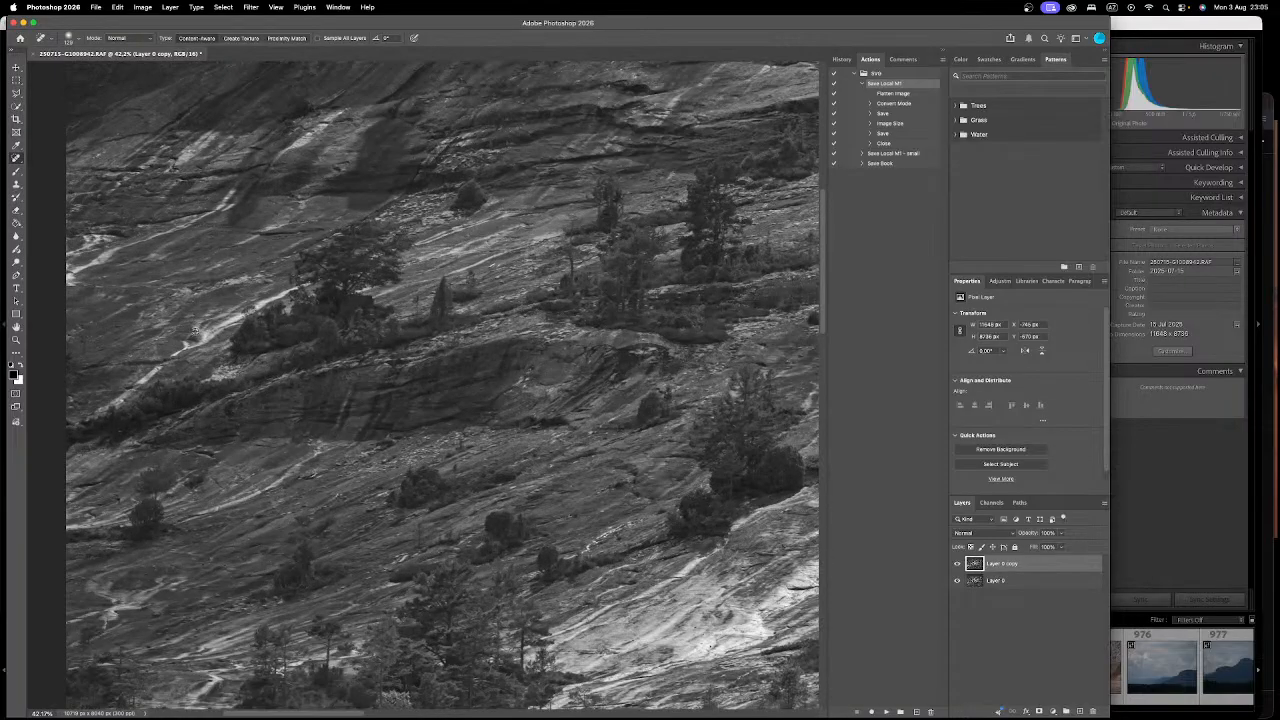
pyautogui.moveTo(195, 330); pyautogui.dragTo(272, 350)
pyautogui.moveTo(147, 335); pyautogui.dragTo(461, 501)
pyautogui.press('s')
pyautogui.moveTo(405, 330); pyautogui.dragTo(466, 300)
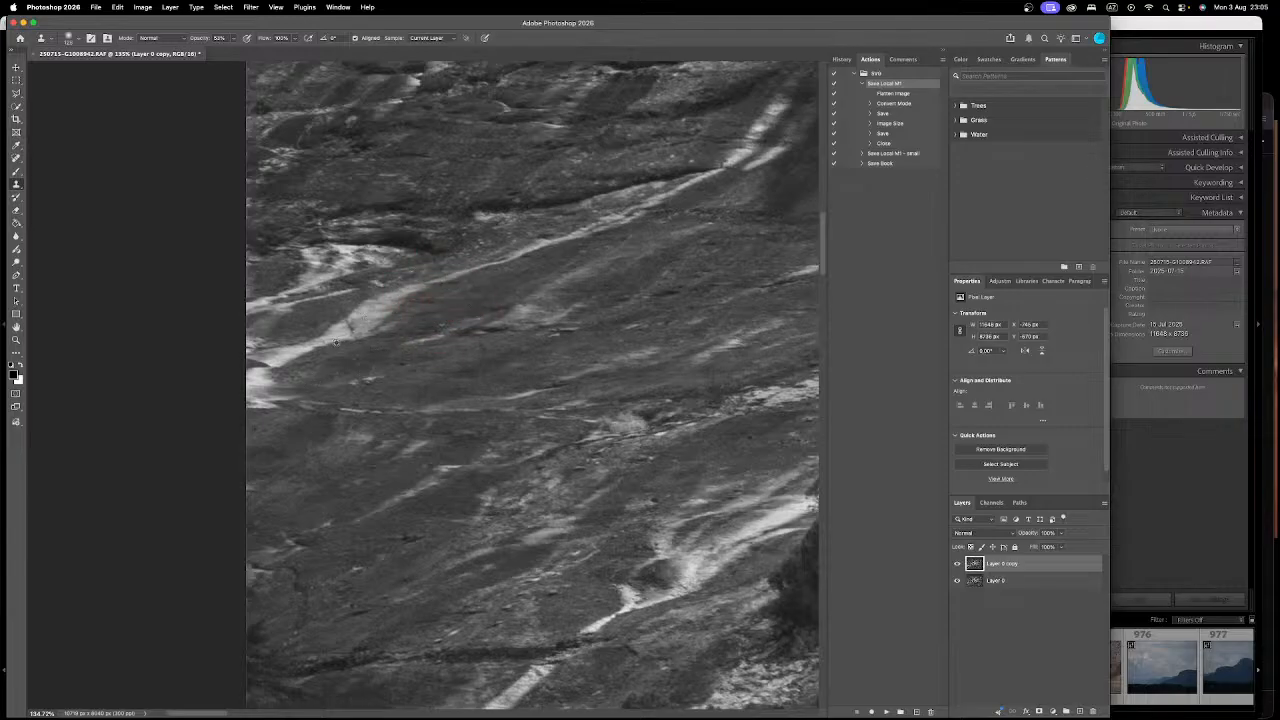
pyautogui.moveTo(282, 365)
pyautogui.mouseDown()
pyautogui.moveTo(279, 393)
pyautogui.moveTo(253, 399)
pyautogui.moveTo(338, 417)
pyautogui.moveTo(344, 407)
pyautogui.moveTo(266, 395)
pyautogui.mouseUp()
pyautogui.keyDown('alt'); pyautogui.click(285, 443); pyautogui.keyUp('alt')
pyautogui.moveTo(480, 495); pyautogui.dragTo(480, 497)
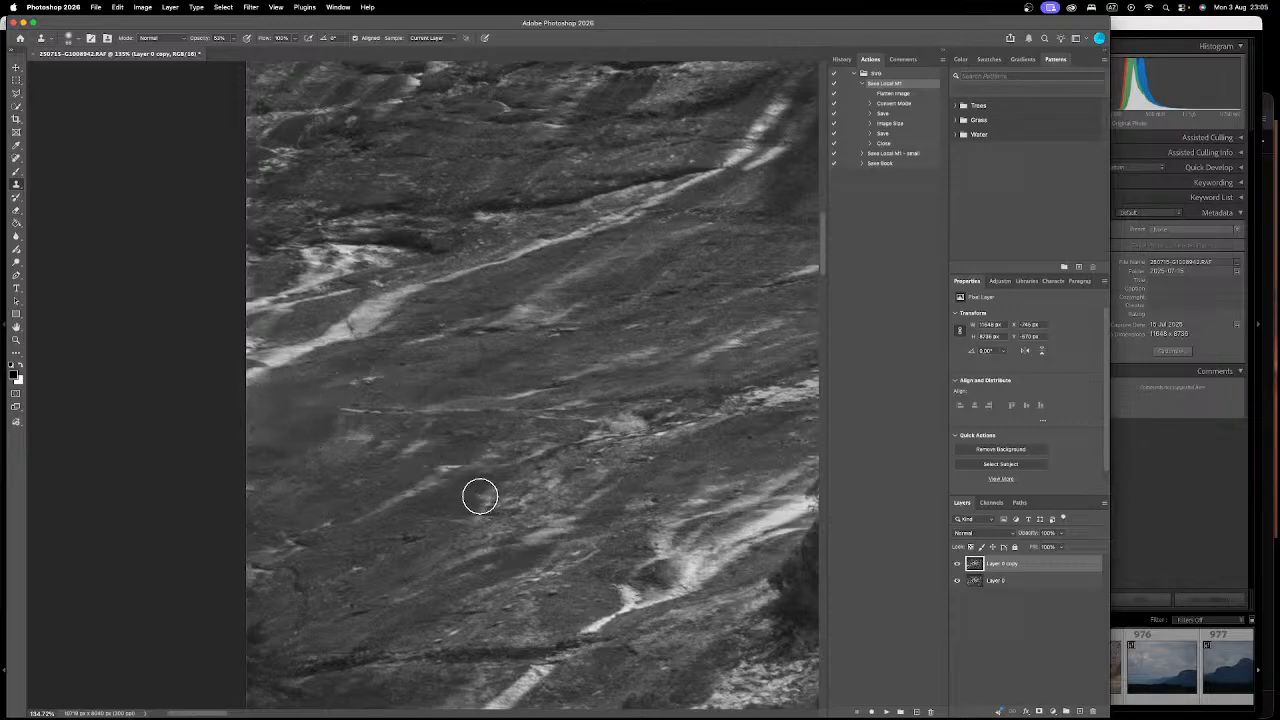
pyautogui.keyDown('alt'); pyautogui.click(314, 409); pyautogui.keyUp('alt')
pyautogui.click(258, 362)
pyautogui.moveTo(246, 366); pyautogui.dragTo(263, 362)
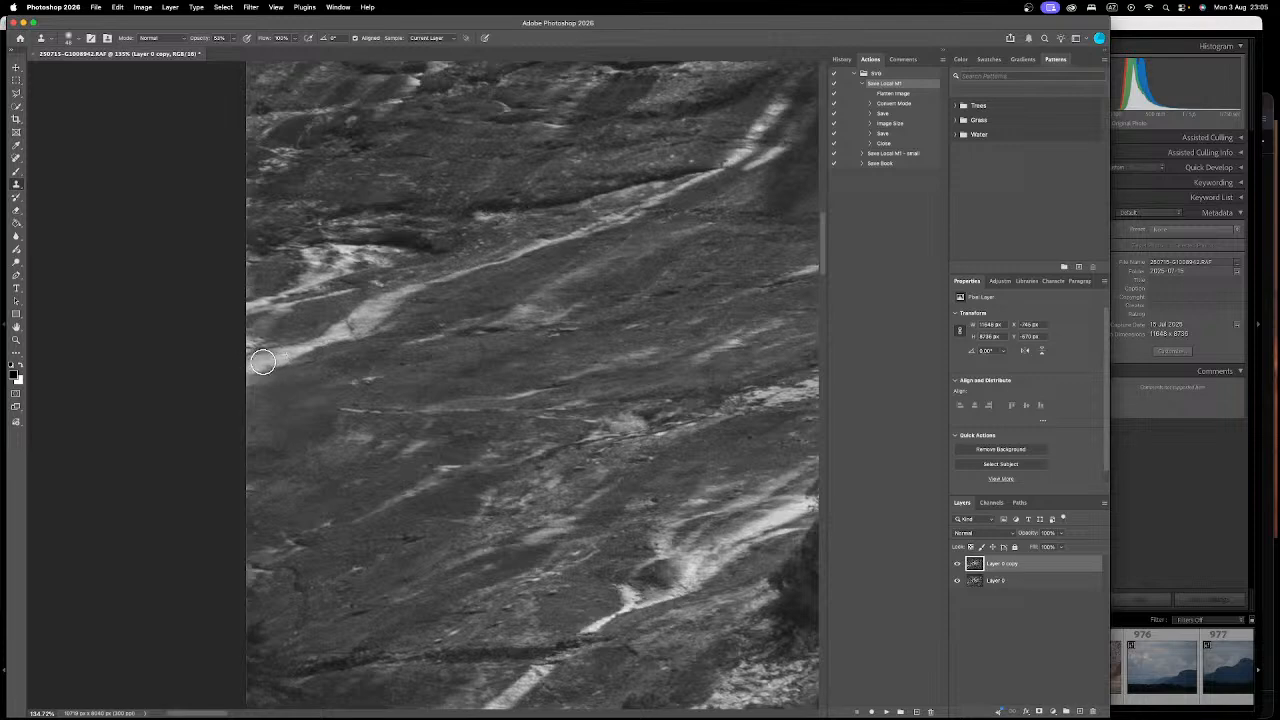
pyautogui.press('super+0')
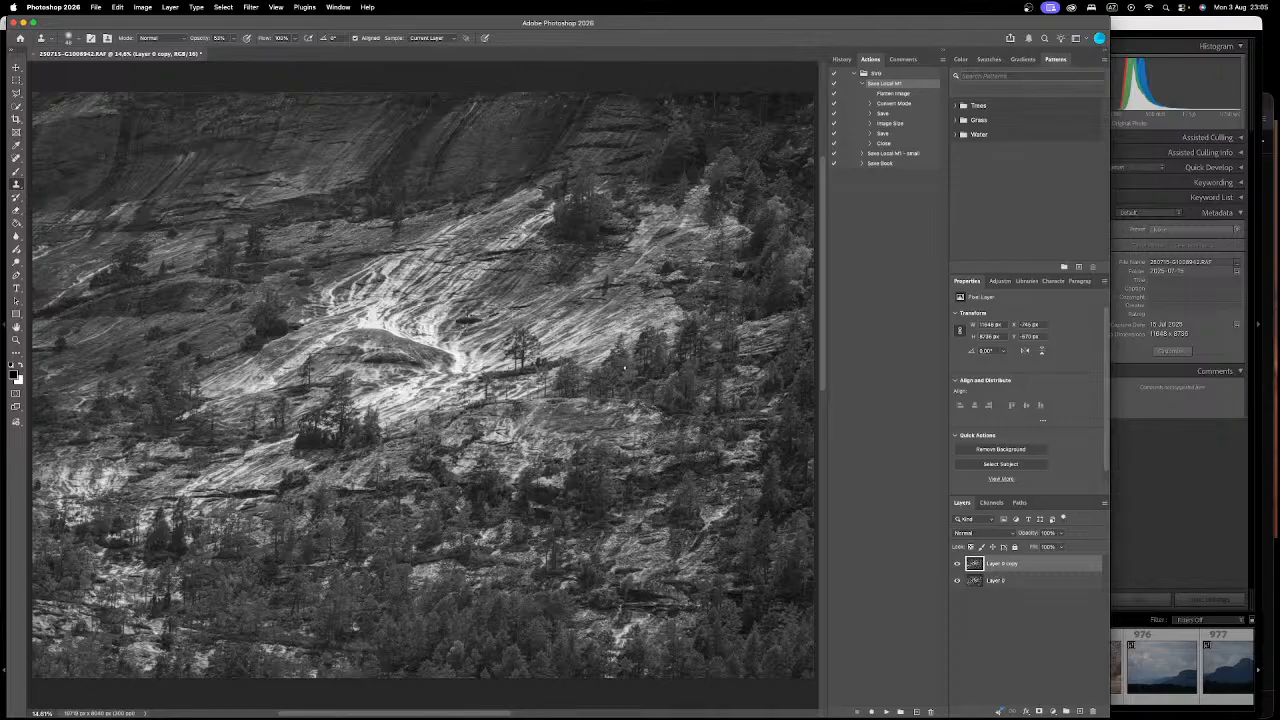
# Step: Heal the distracting light marks on the dark rock near the photo's upper edge
pyautogui.scroll(-3, 655, 388)
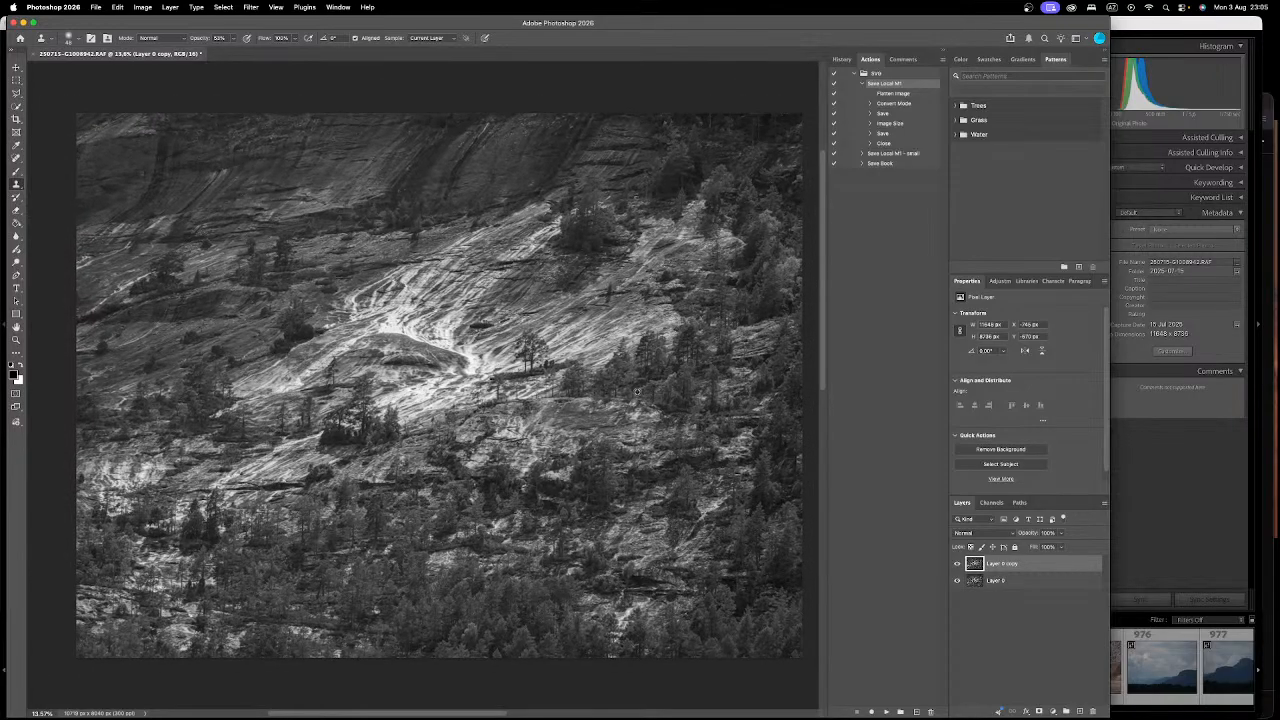
pyautogui.press('j')
pyautogui.scroll(10, 265, 182)
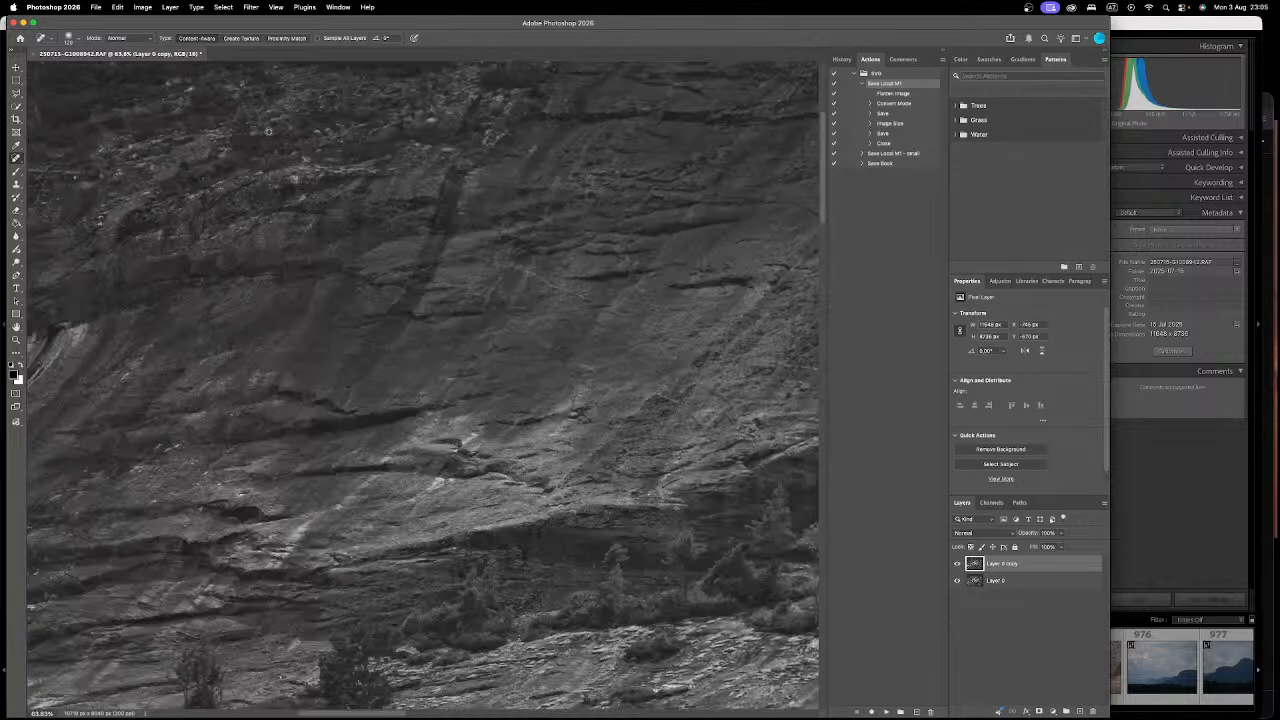
pyautogui.moveTo(309, 180); pyautogui.dragTo(283, 186)
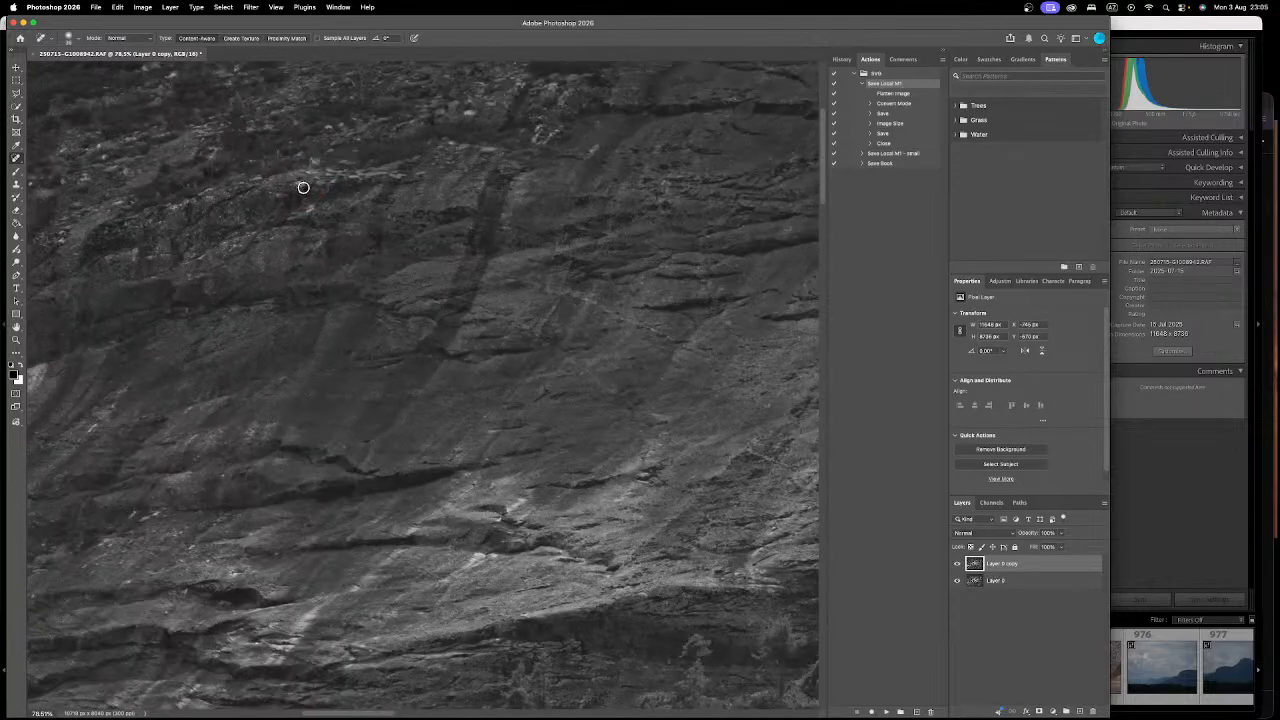
pyautogui.press('super+0')
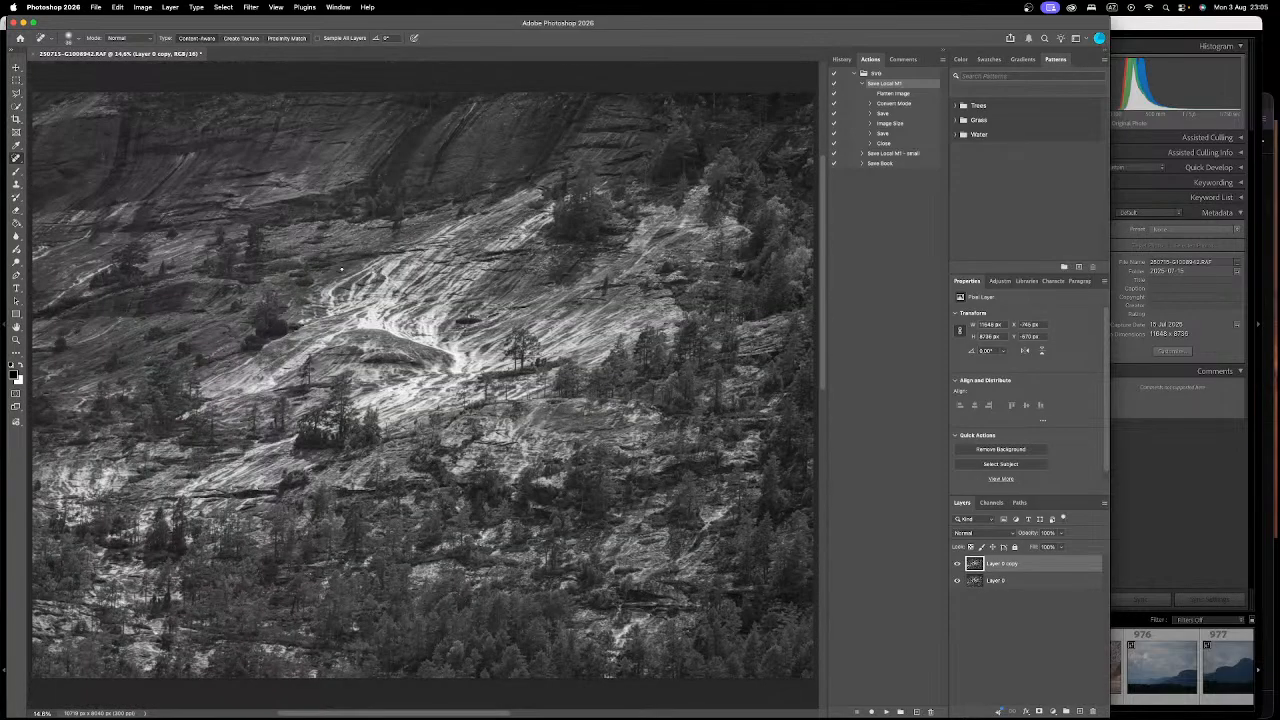
# Step: Heal the bright rock gaps showing through the dark tree clump above the lit slope
pyautogui.scroll(10, 604, 285)
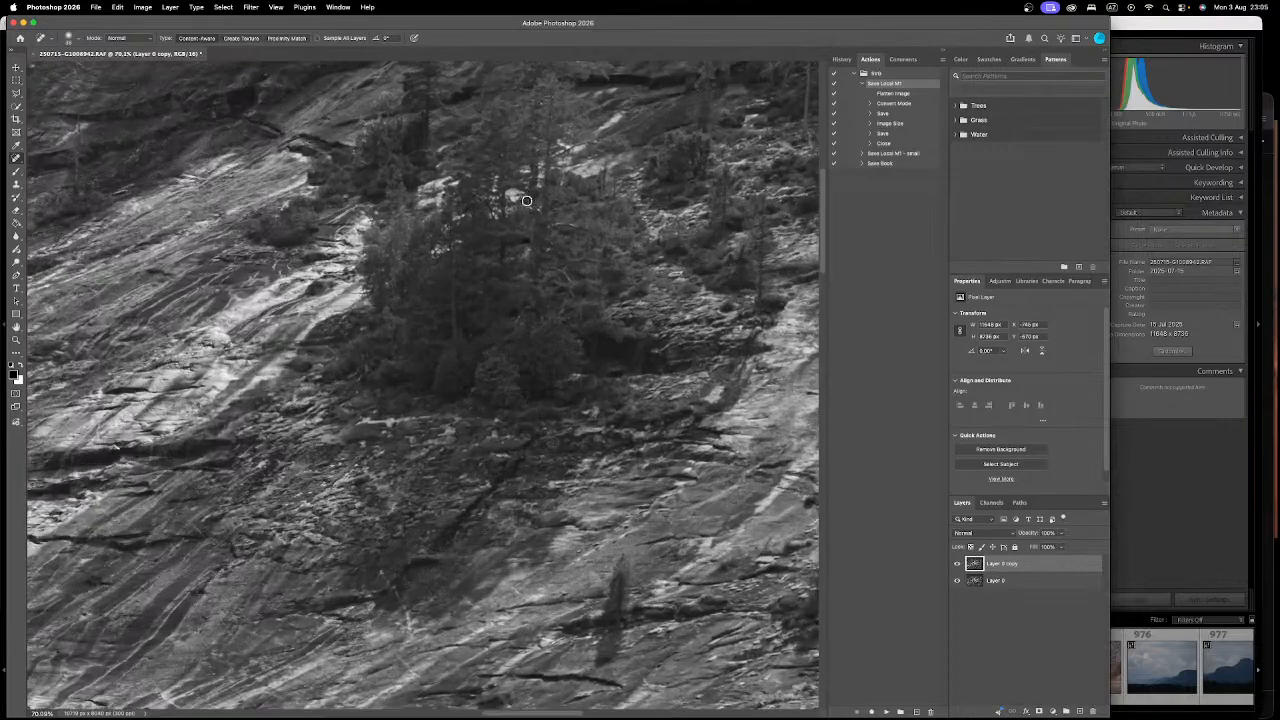
pyautogui.moveTo(527, 200)
pyautogui.mouseDown()
pyautogui.moveTo(506, 200)
pyautogui.moveTo(524, 196)
pyautogui.mouseUp()
pyautogui.click(540, 210)
pyautogui.scroll(4, 530, 222)
pyautogui.press('s')
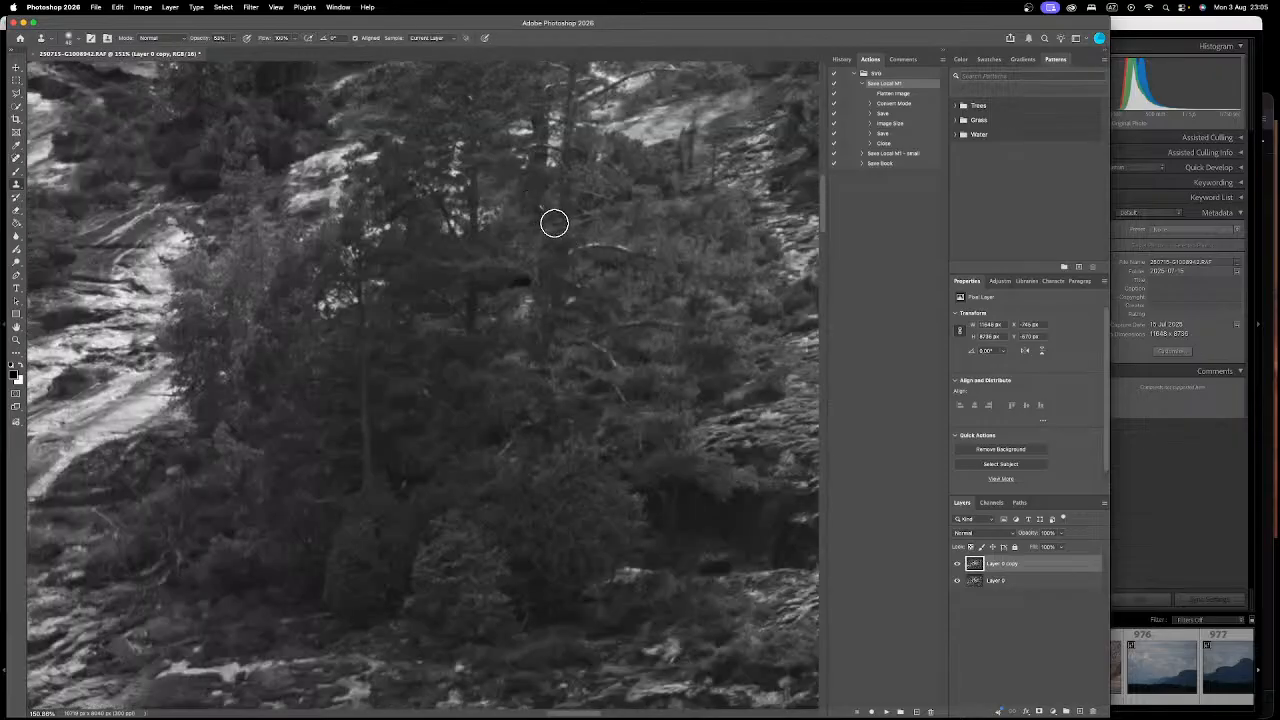
pyautogui.press('super+0')
# Step: Heal the bright treetop near the upper edge and the light branches of the dead tree in the upper-right forest
pyautogui.scroll(8, 609, 332)
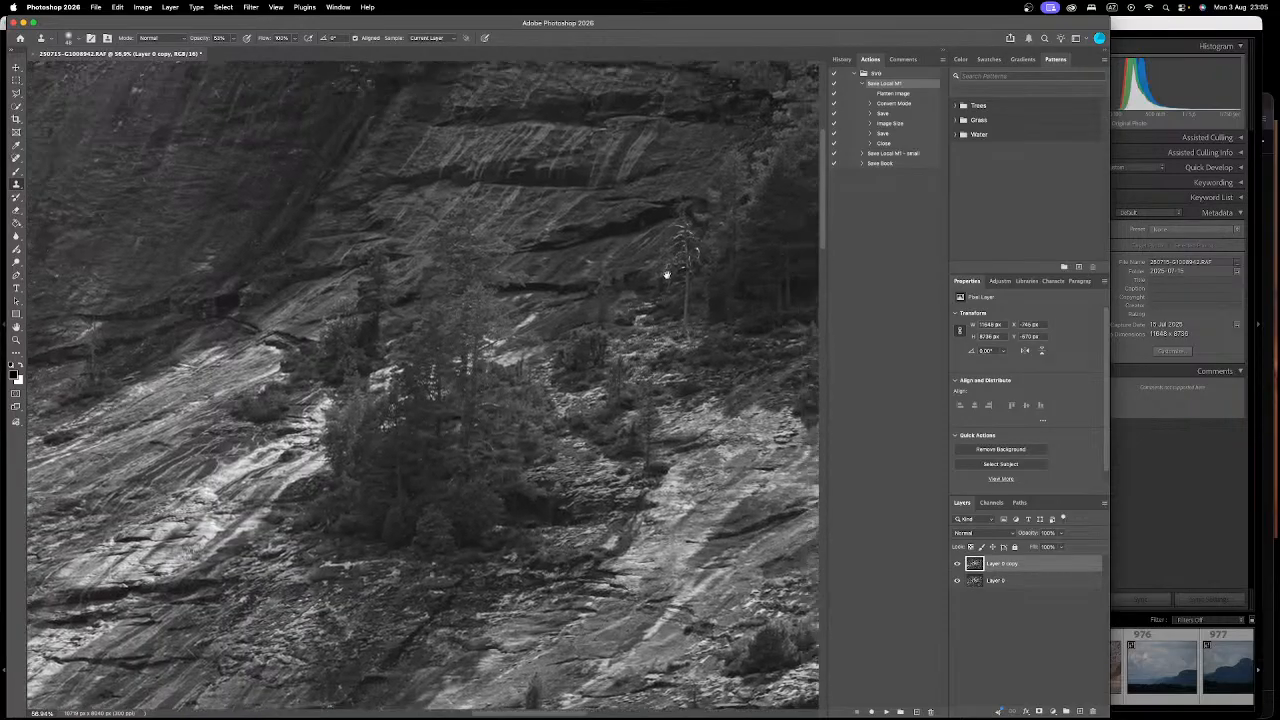
pyautogui.moveTo(666, 273); pyautogui.dragTo(505, 487)
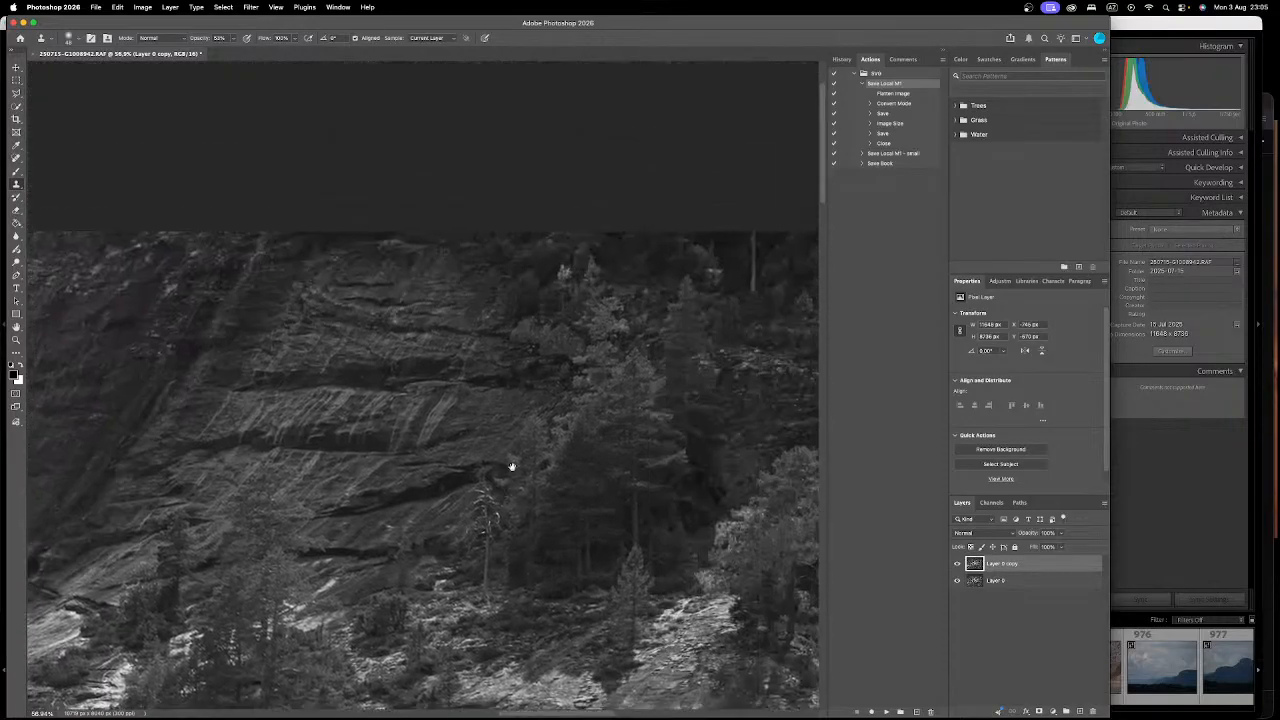
pyautogui.press('j')
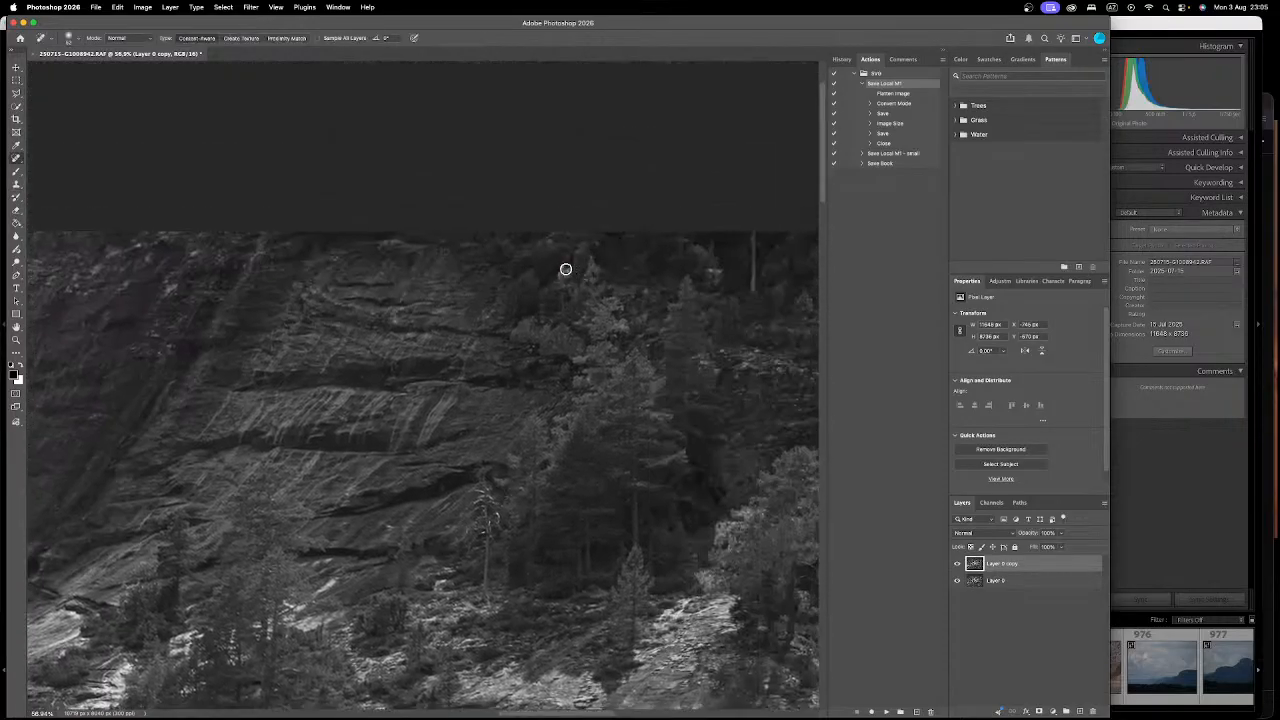
pyautogui.moveTo(566, 270); pyautogui.dragTo(567, 284)
pyautogui.click(557, 275)
pyautogui.moveTo(500, 516); pyautogui.dragTo(494, 531)
pyautogui.scroll(5, 492, 528)
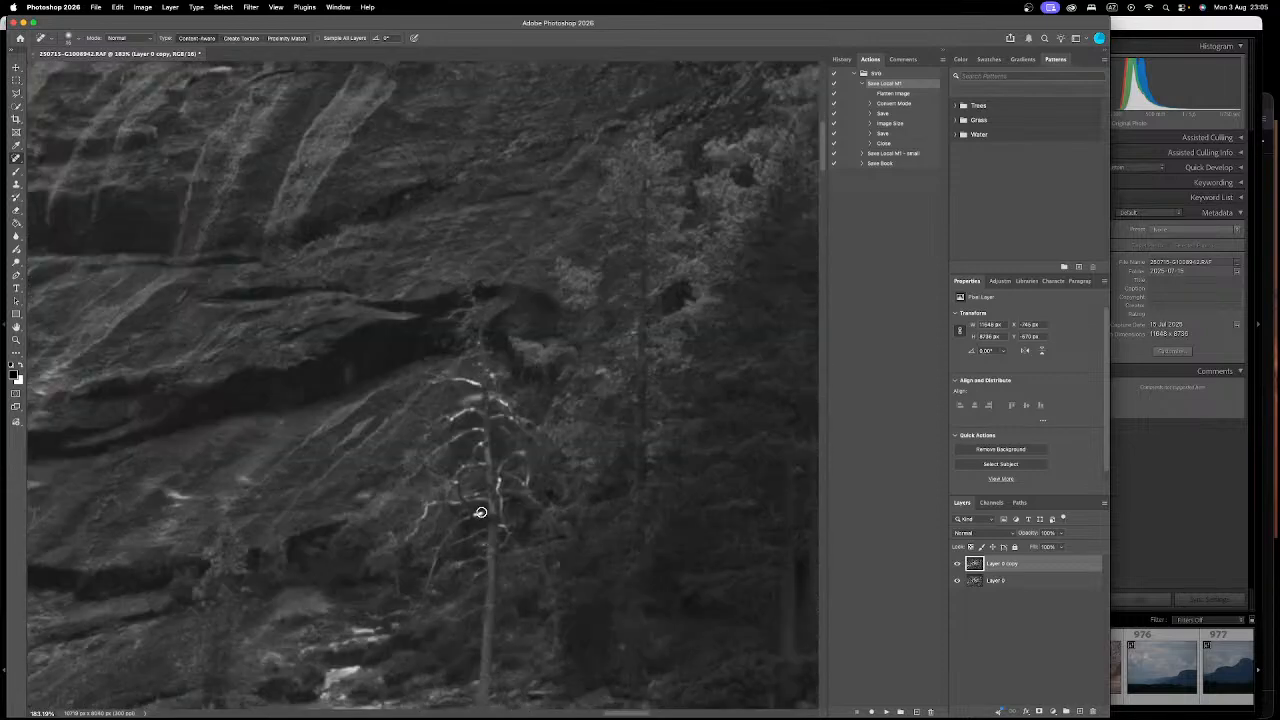
pyautogui.scroll(-10, 523, 562)
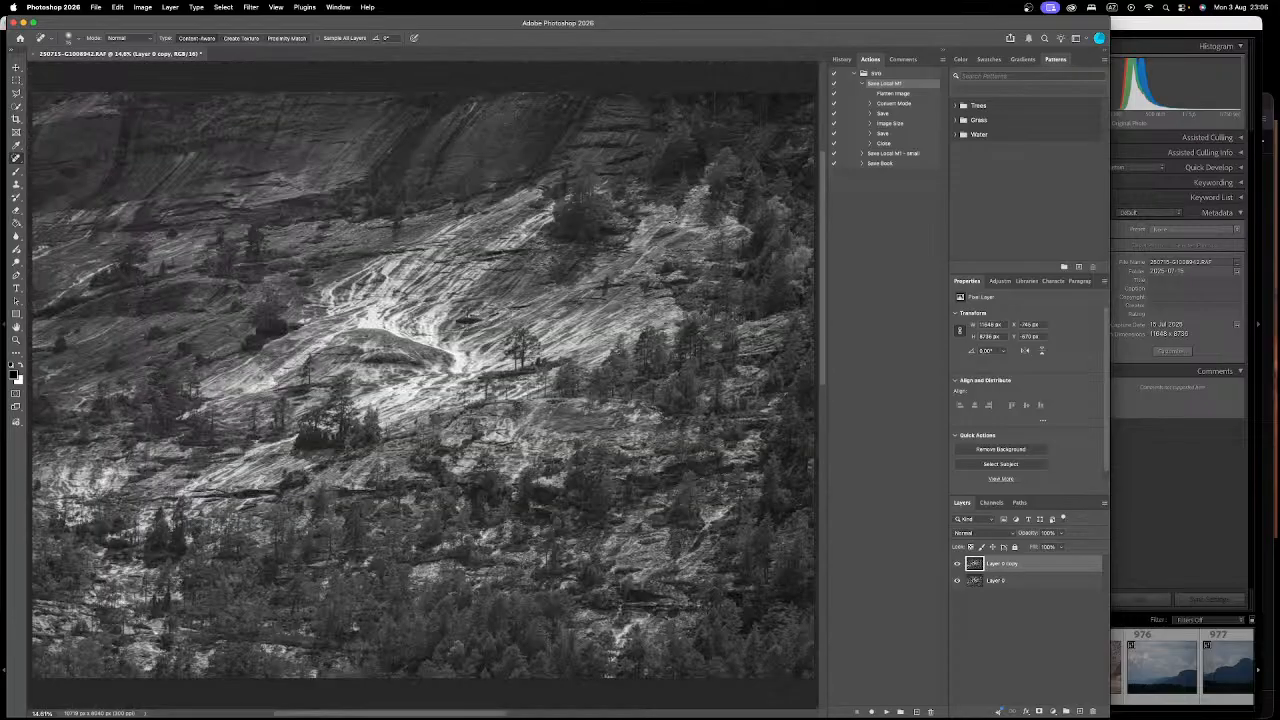
# Step: Heal light specks among the dark trees in the photo's upper-right corner
pyautogui.scroll(6, 438, 533)
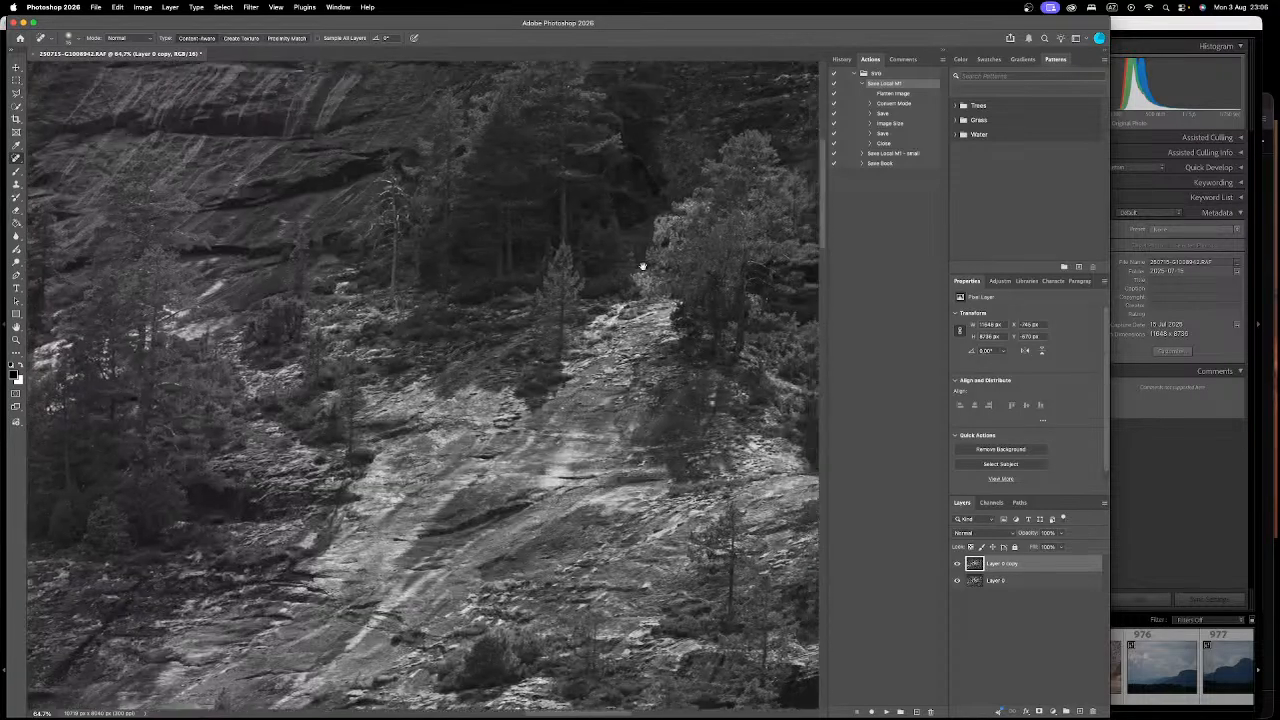
pyautogui.scroll(1, 667, 234)
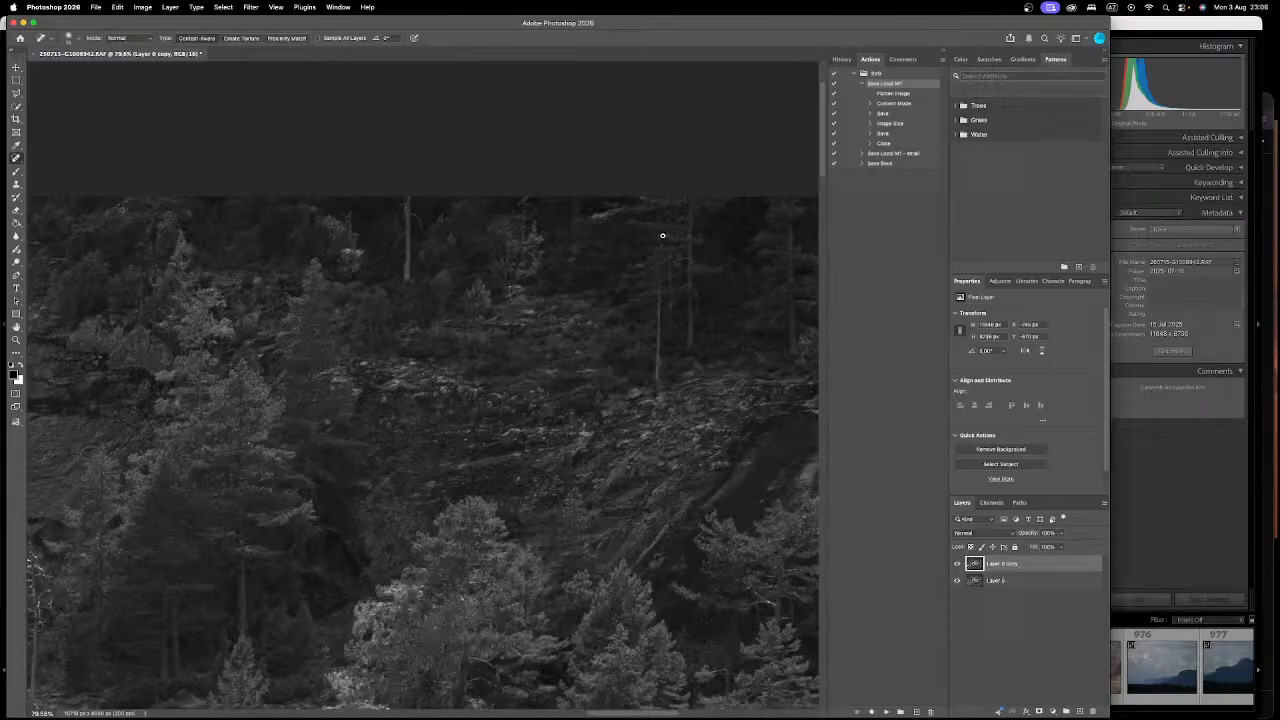
pyautogui.moveTo(768, 233)
pyautogui.mouseDown()
pyautogui.moveTo(613, 241)
pyautogui.moveTo(674, 215)
pyautogui.mouseUp()
pyautogui.scroll(1, 675, 219)
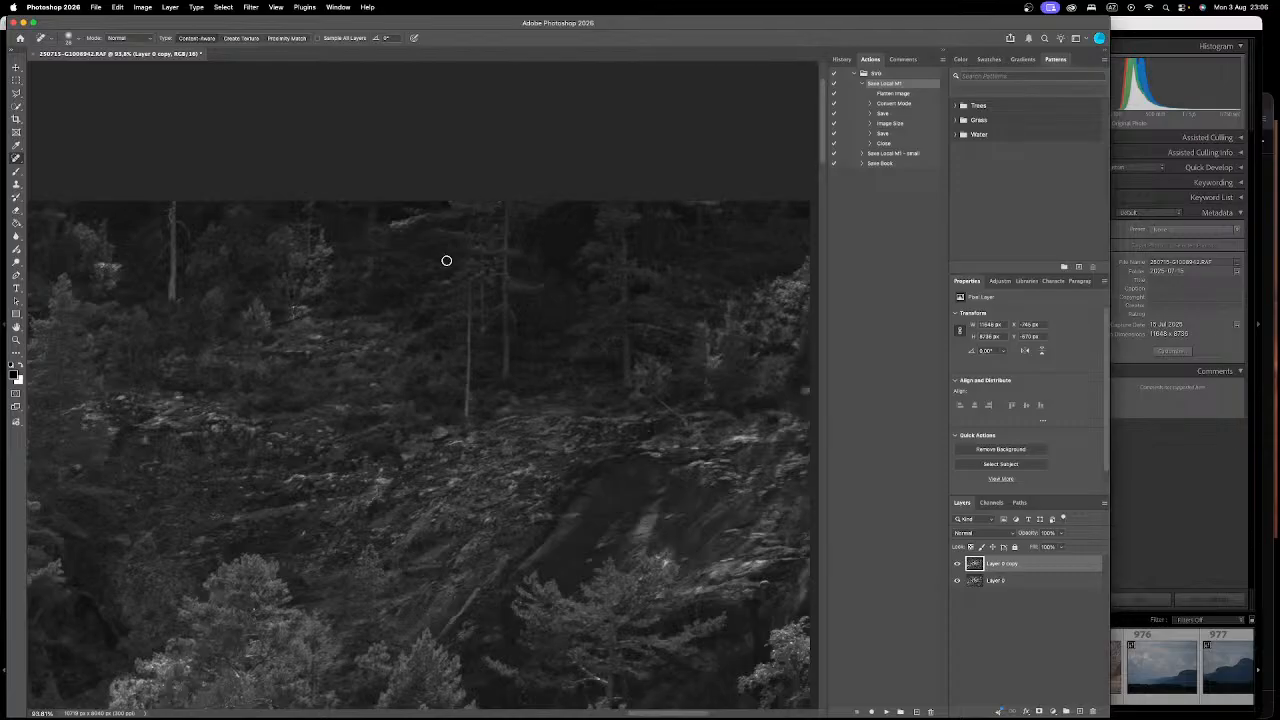
pyautogui.click(404, 287)
pyautogui.press('s')
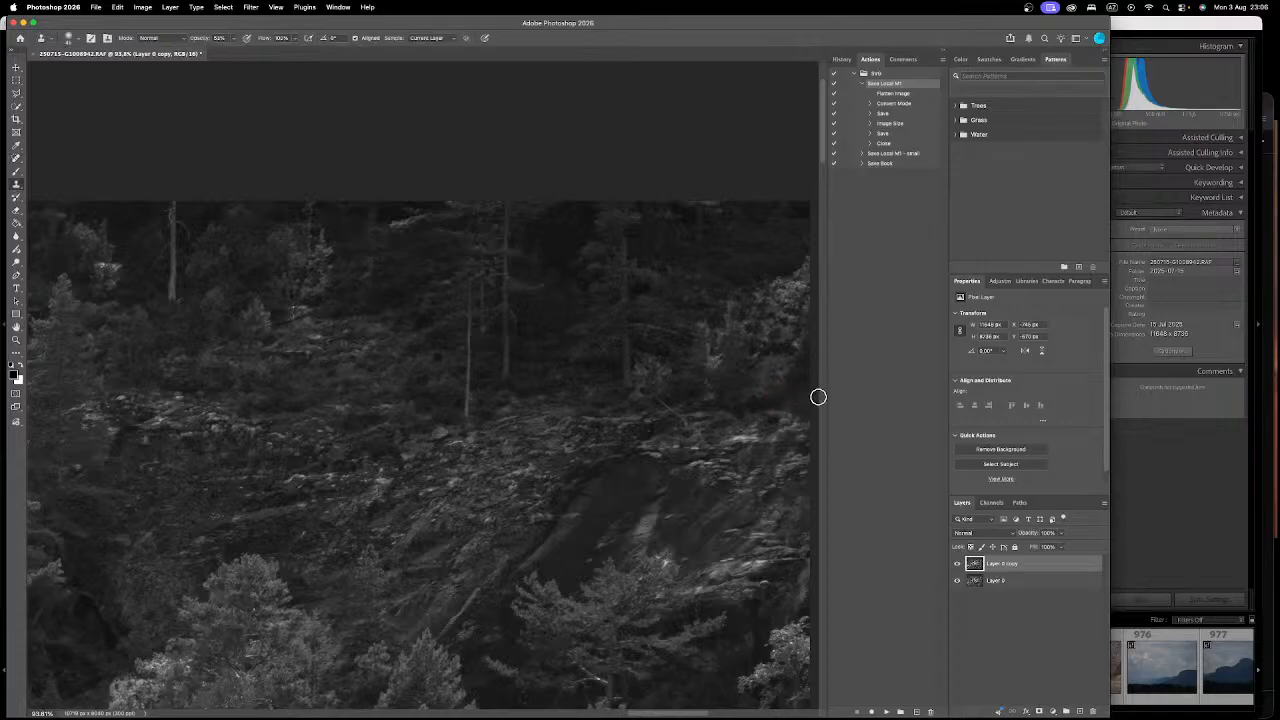
pyautogui.press('super+0')
# Step: Clone dark foliage over the bright gaps around the tree trunks at the photo's bottom edge, below the light rock streak
pyautogui.scroll(-4, 712, 506)
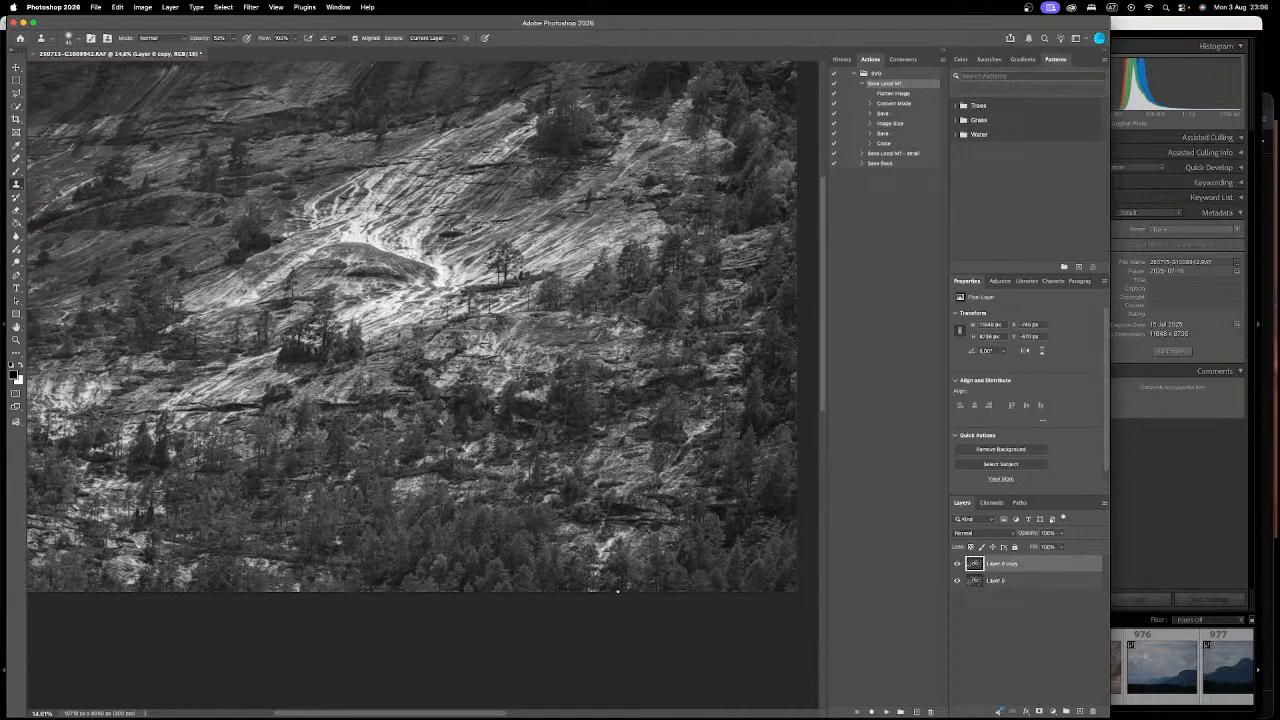
pyautogui.scroll(10, 608, 595)
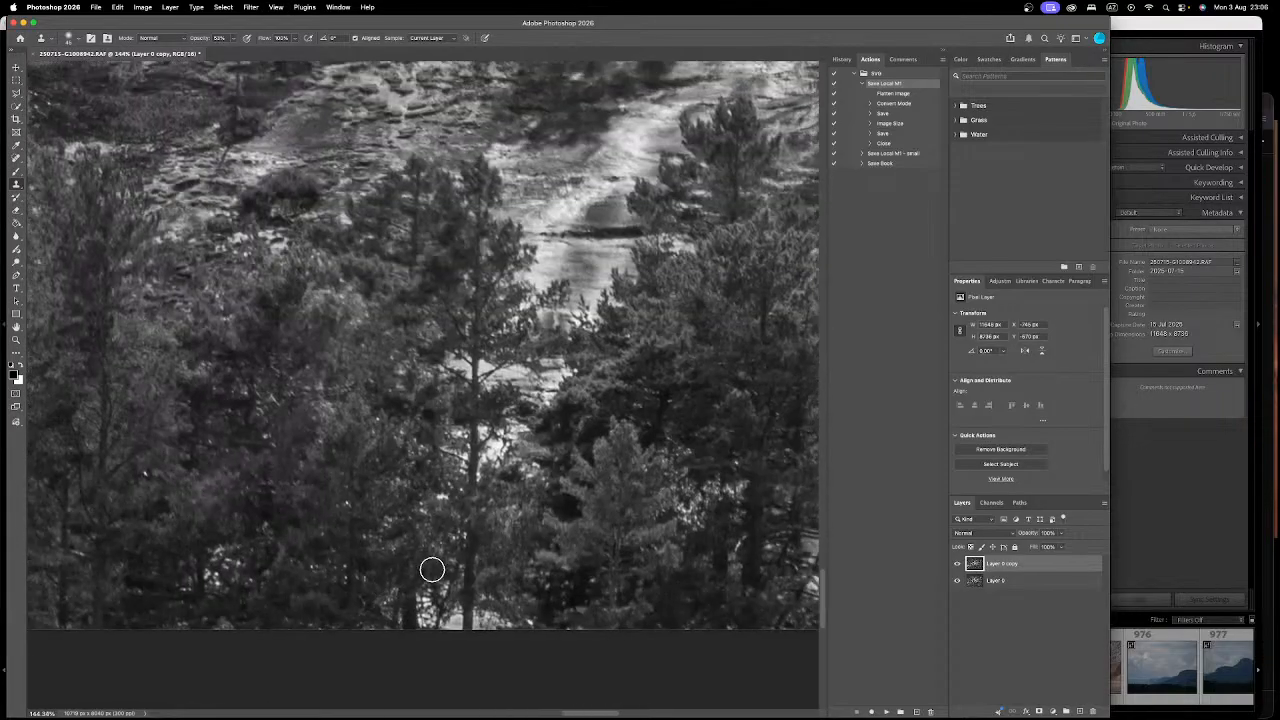
pyautogui.moveTo(407, 551); pyautogui.dragTo(409, 552)
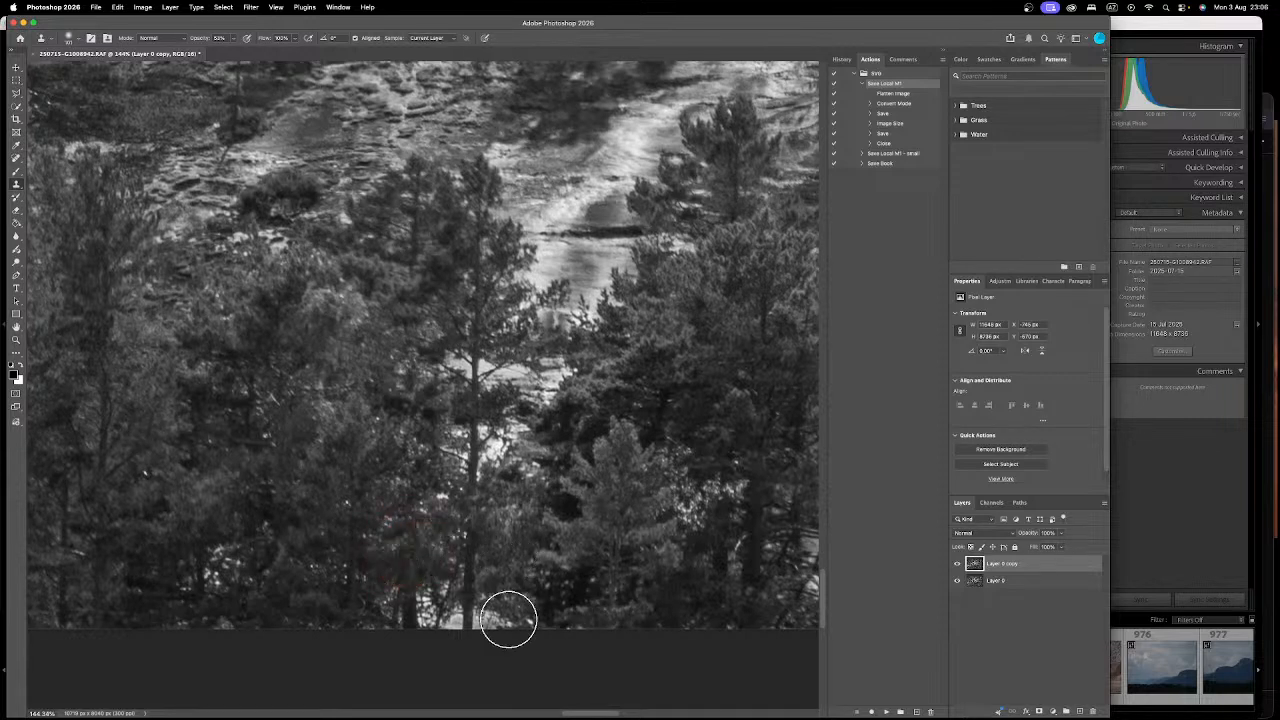
pyautogui.moveTo(434, 560); pyautogui.dragTo(445, 614)
pyautogui.keyDown('alt'); pyautogui.click(437, 539); pyautogui.keyUp('alt')
pyautogui.click(437, 597)
pyautogui.press('super+0')
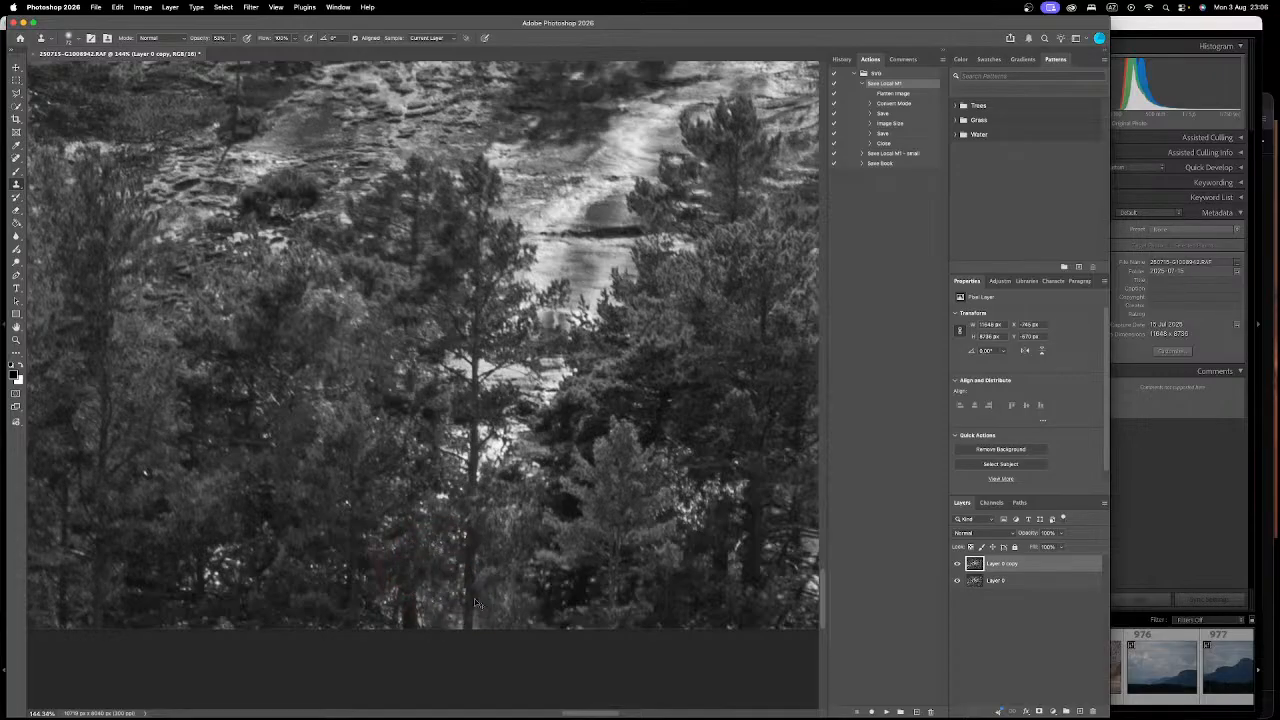
# Step: Clone foliage over the remaining light spots among the trees in the lower-right forest
pyautogui.moveTo(315, 590); pyautogui.dragTo(235, 536)
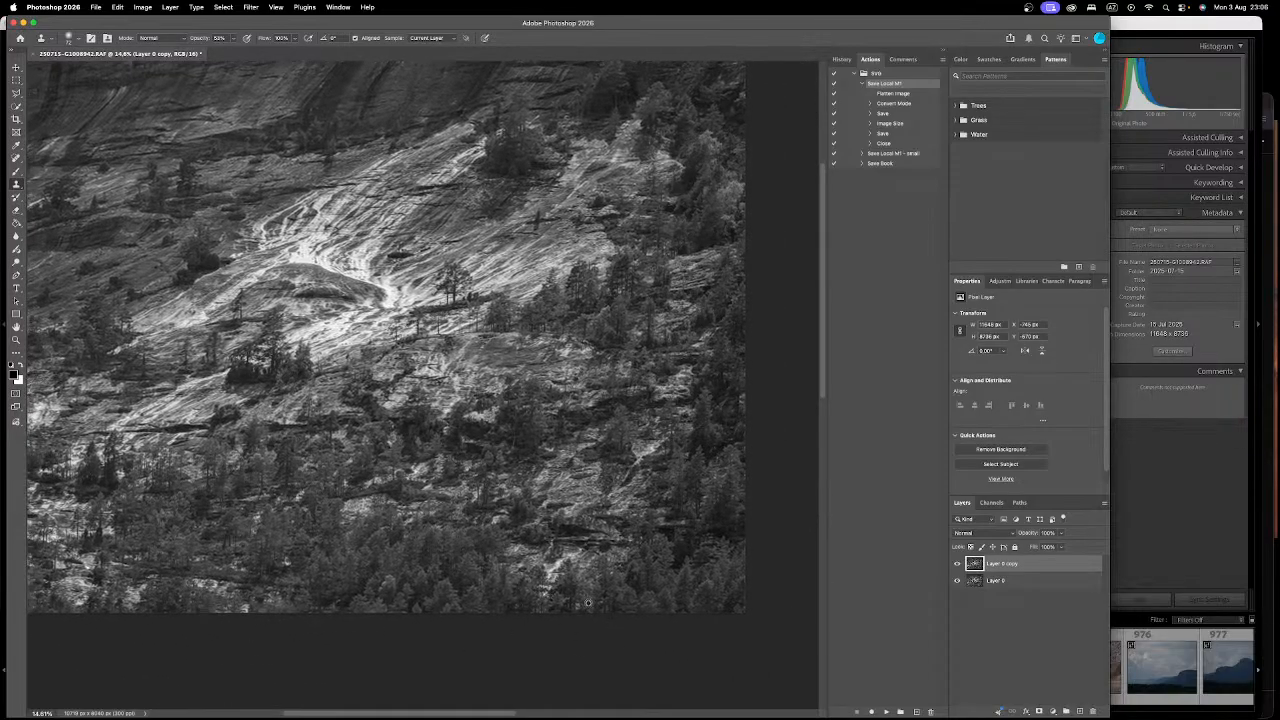
pyautogui.scroll(6, 571, 588)
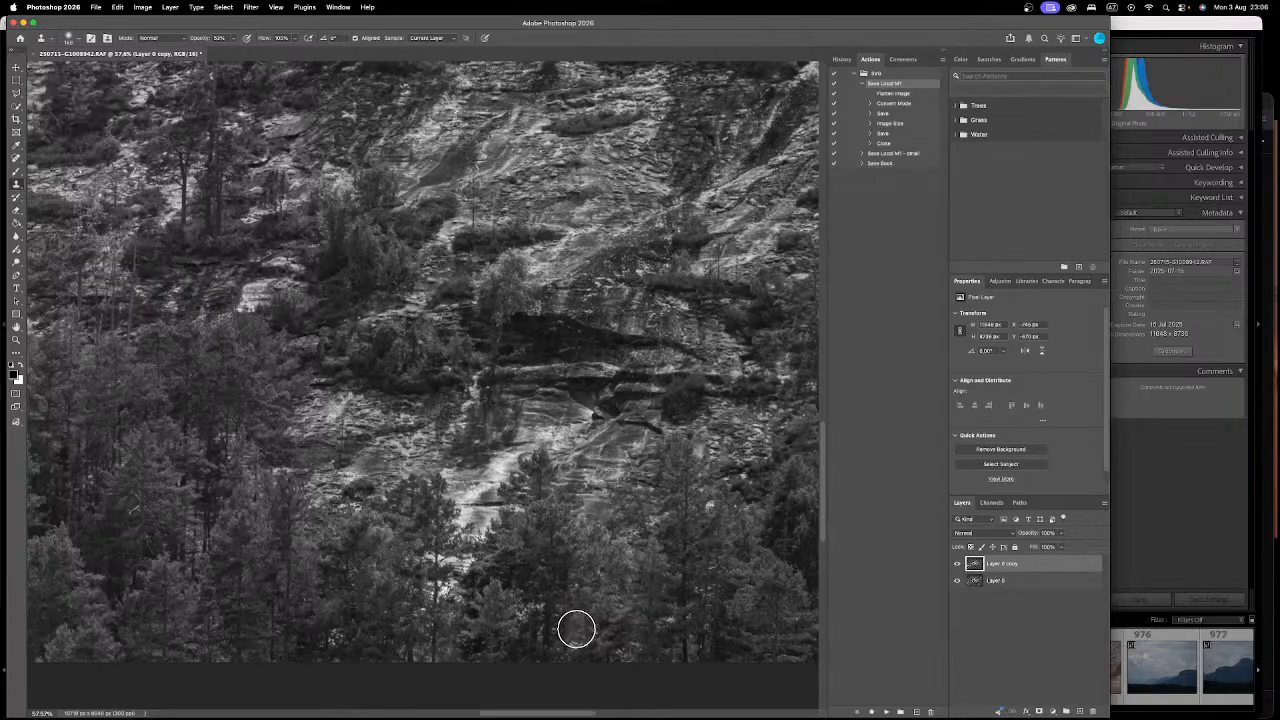
pyautogui.moveTo(606, 638); pyautogui.dragTo(575, 645)
pyautogui.press('super+0')
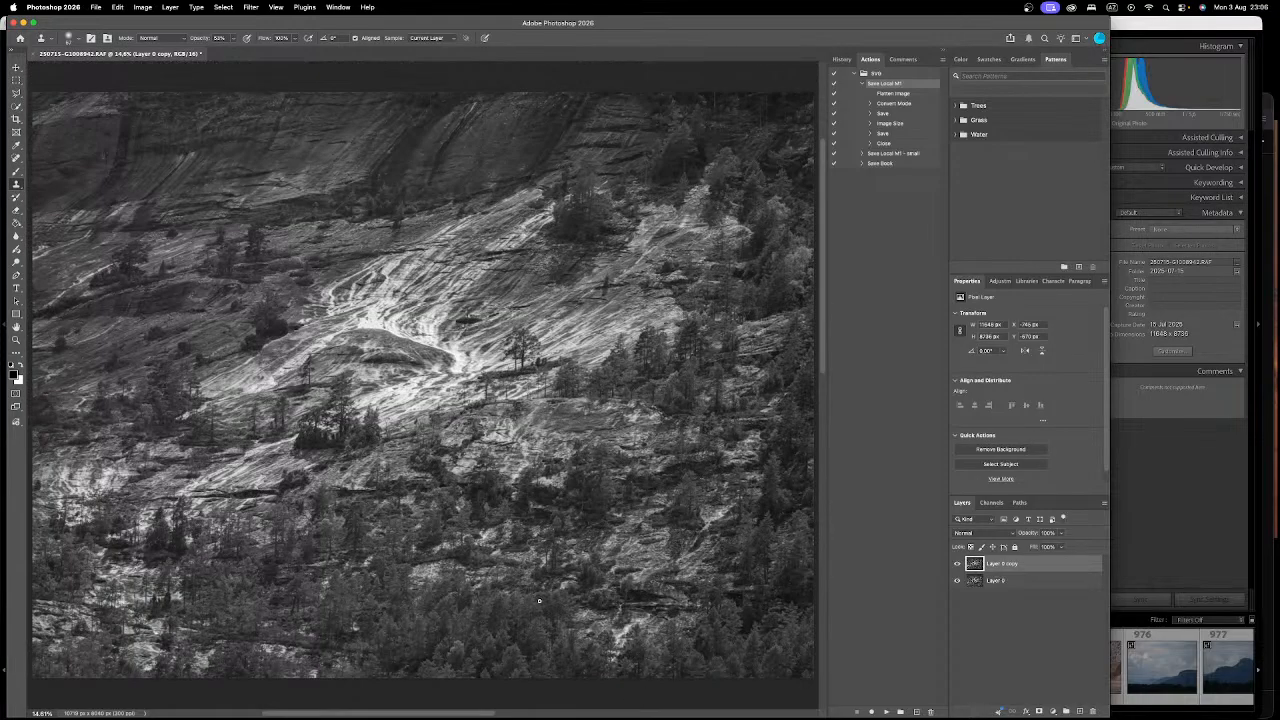
# Step: Raise the Clone Stamp opacity and clone trees over the isolated bright rock patch in the lower-left forest
pyautogui.moveTo(289, 580); pyautogui.dragTo(421, 511)
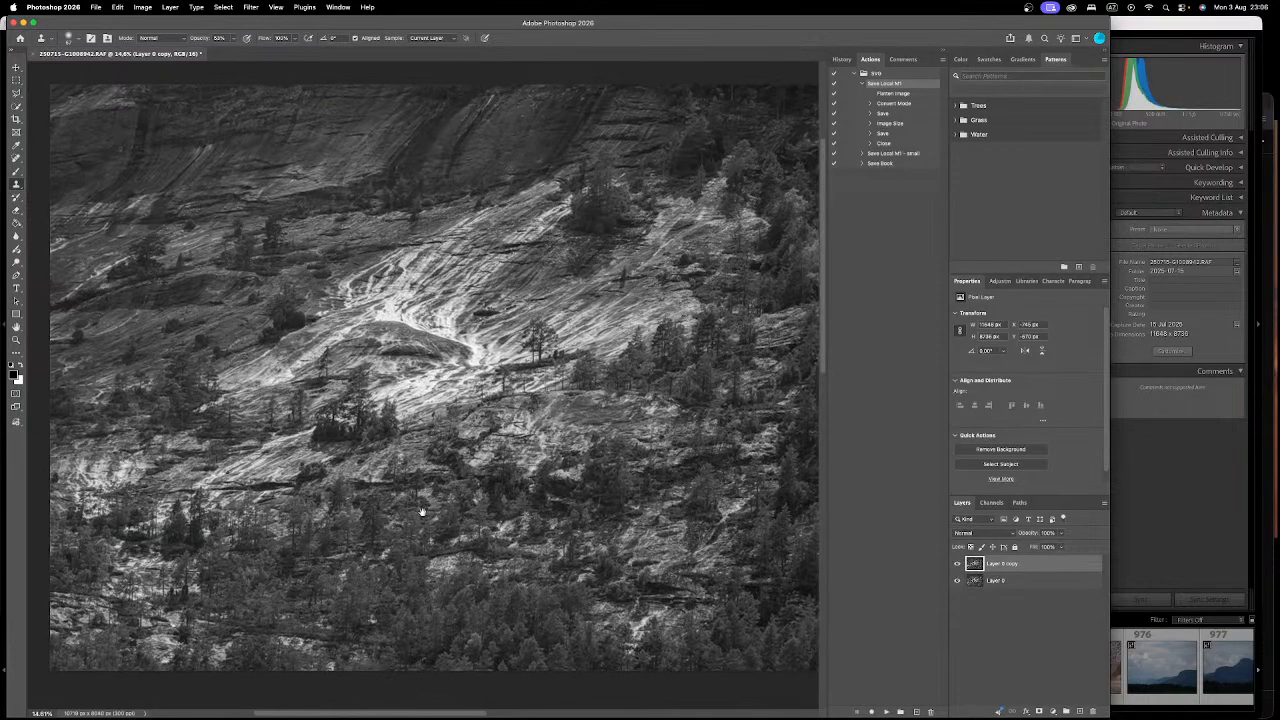
pyautogui.click(234, 39)
pyautogui.scroll(10, 590, 537)
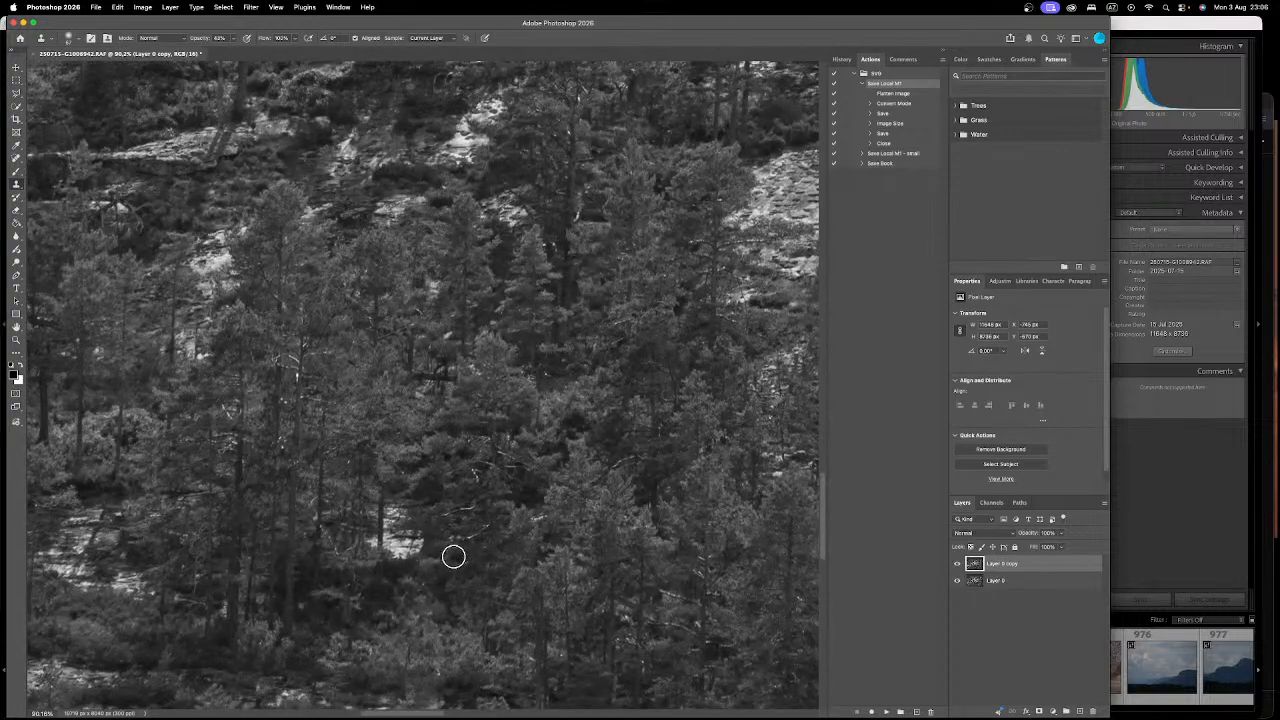
pyautogui.moveTo(464, 518); pyautogui.dragTo(474, 585)
pyautogui.moveTo(396, 546)
pyautogui.mouseDown()
pyautogui.moveTo(427, 572)
pyautogui.moveTo(417, 553)
pyautogui.moveTo(456, 543)
pyautogui.moveTo(437, 507)
pyautogui.moveTo(414, 540)
pyautogui.mouseUp()
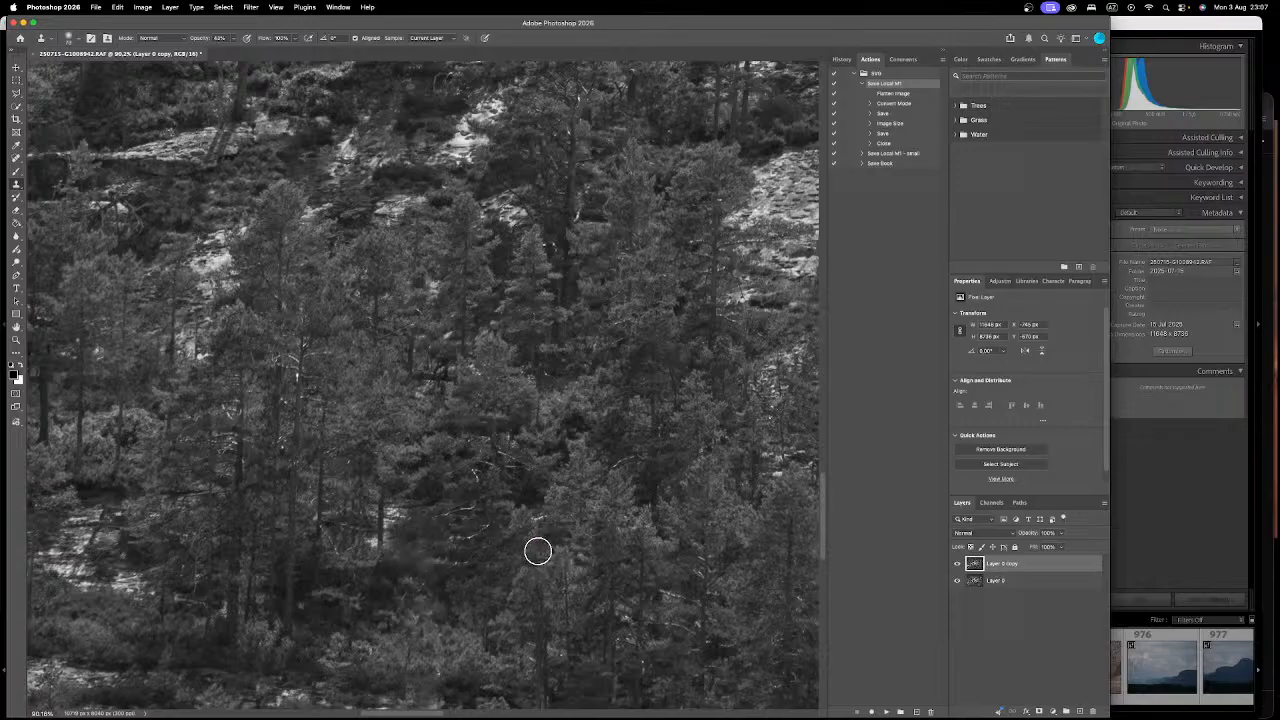
# Step: Try to clone trees over the light rock patch in the lower-left forest, then undo those strokes
pyautogui.moveTo(417, 543)
pyautogui.mouseDown()
pyautogui.moveTo(403, 531)
pyautogui.moveTo(424, 544)
pyautogui.mouseUp()
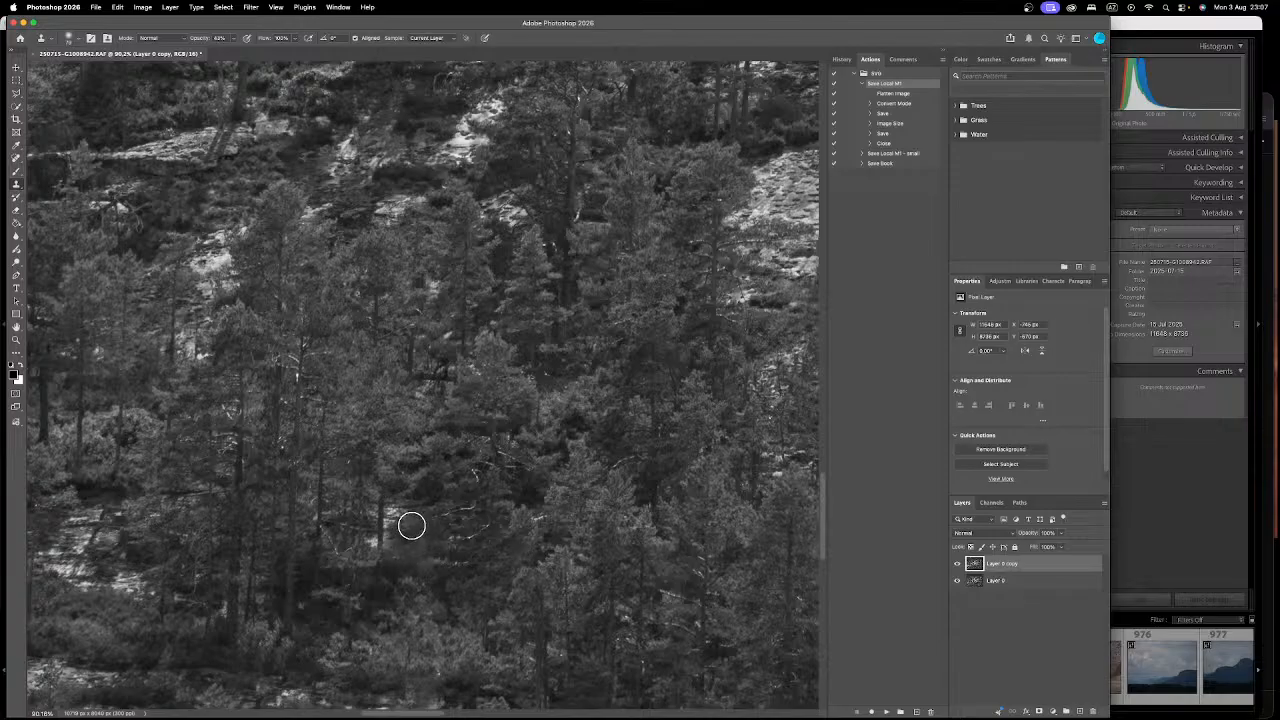
pyautogui.moveTo(399, 515); pyautogui.dragTo(410, 516)
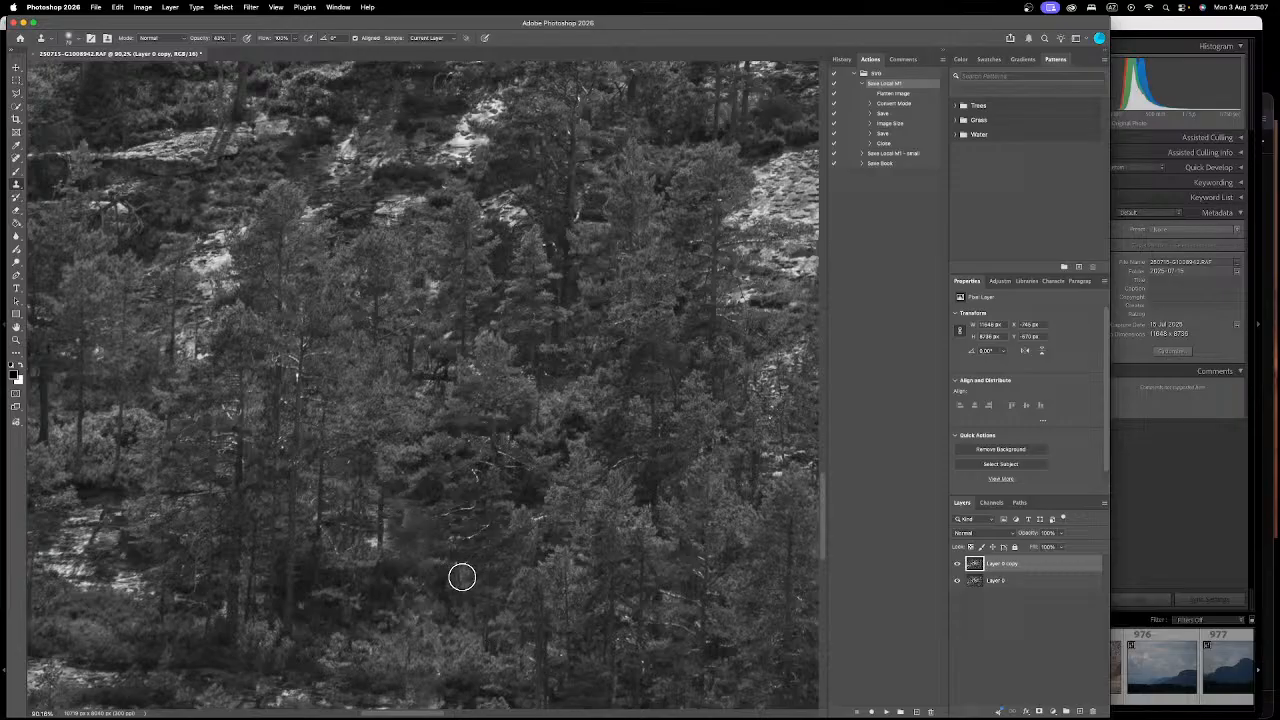
pyautogui.press('super+z')
pyautogui.press('super+z')
pyautogui.press('super+z')
pyautogui.press('super+z')
pyautogui.press('super+z')
pyautogui.press('super+z')
pyautogui.press('super+z')
pyautogui.press('super+z')
pyautogui.press('super+z')
# Step: Clone foliage over the small light gap in the lower-left forest and the bright specks among the lower-right trees
pyautogui.moveTo(439, 534); pyautogui.dragTo(431, 532)
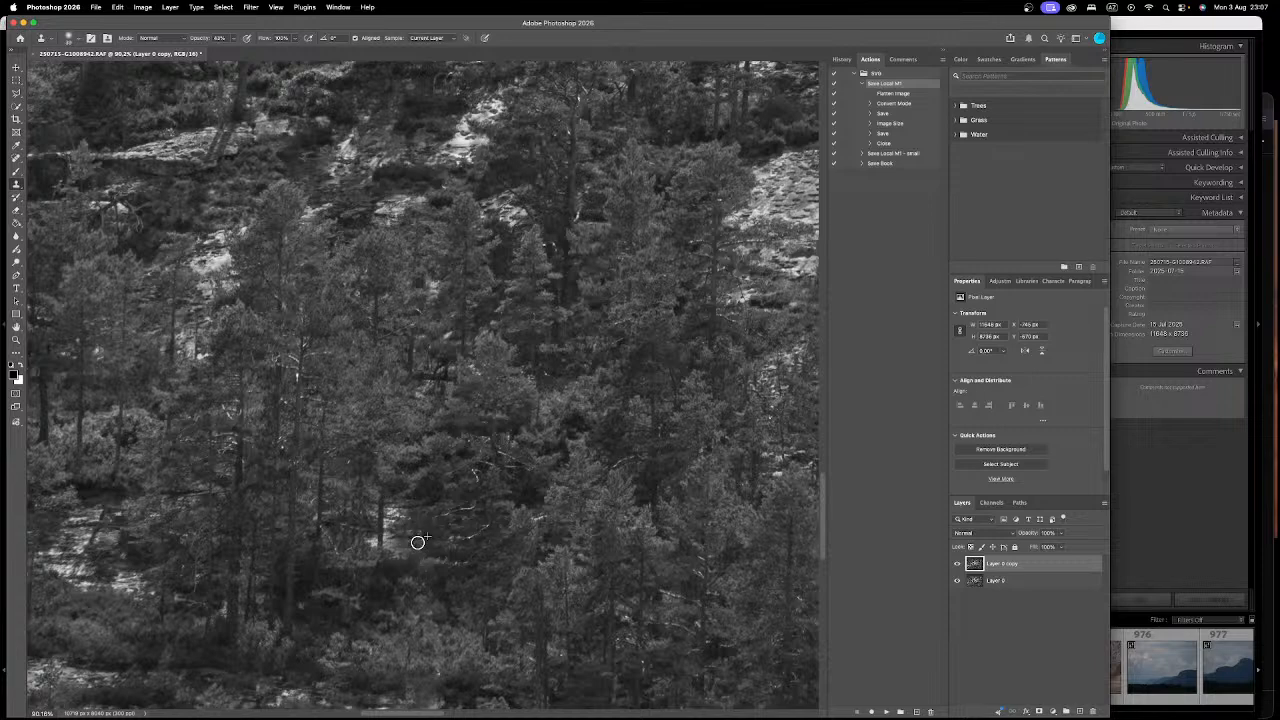
pyautogui.press('super+0')
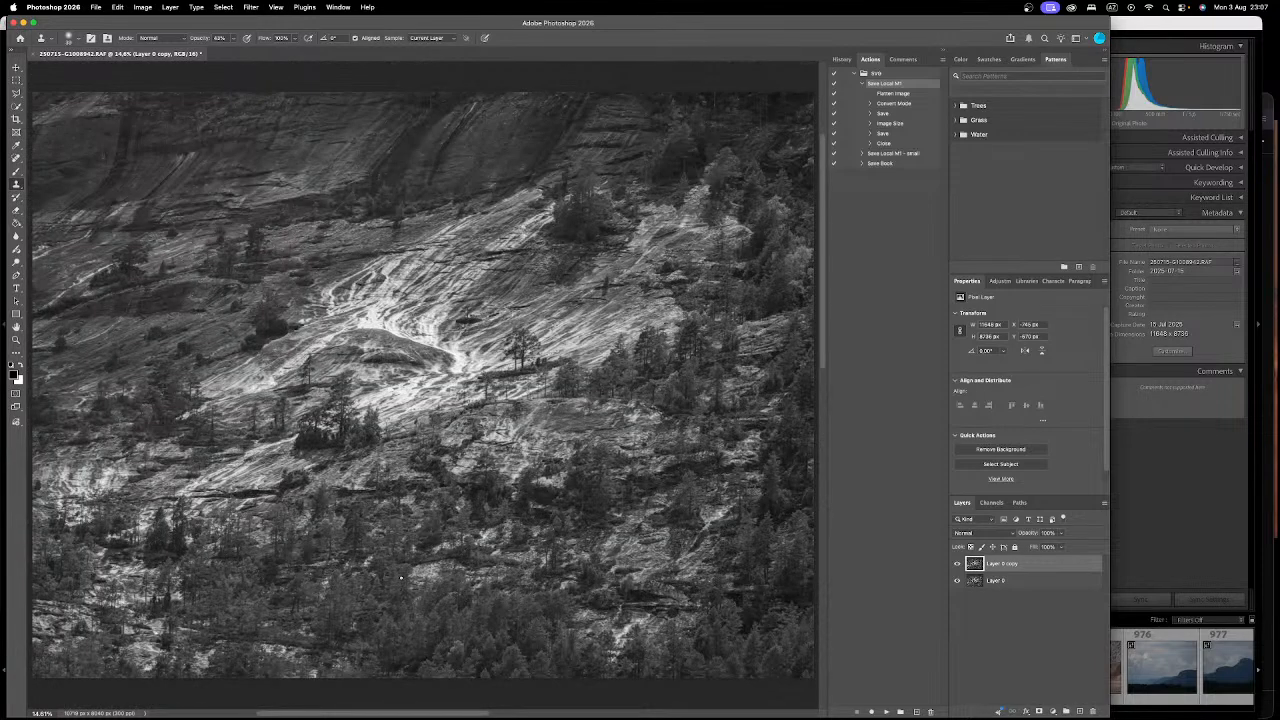
pyautogui.scroll(-1, 540, 417)
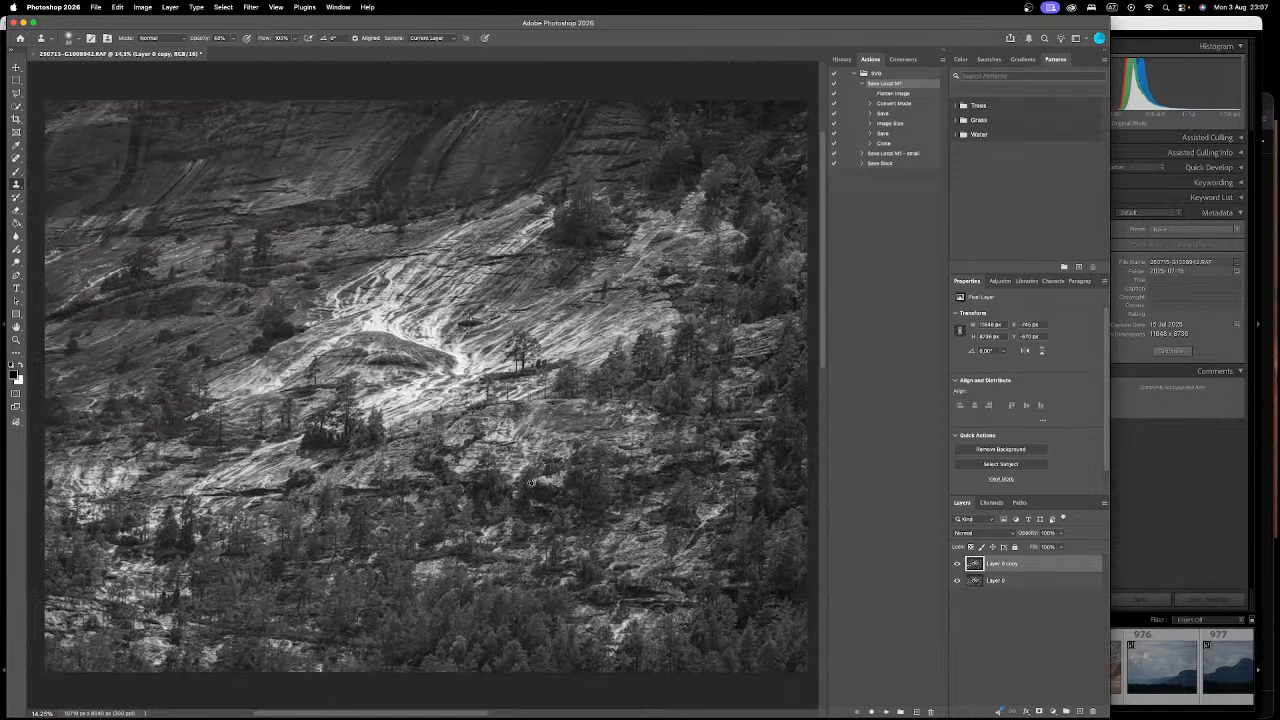
pyautogui.scroll(10, 698, 642)
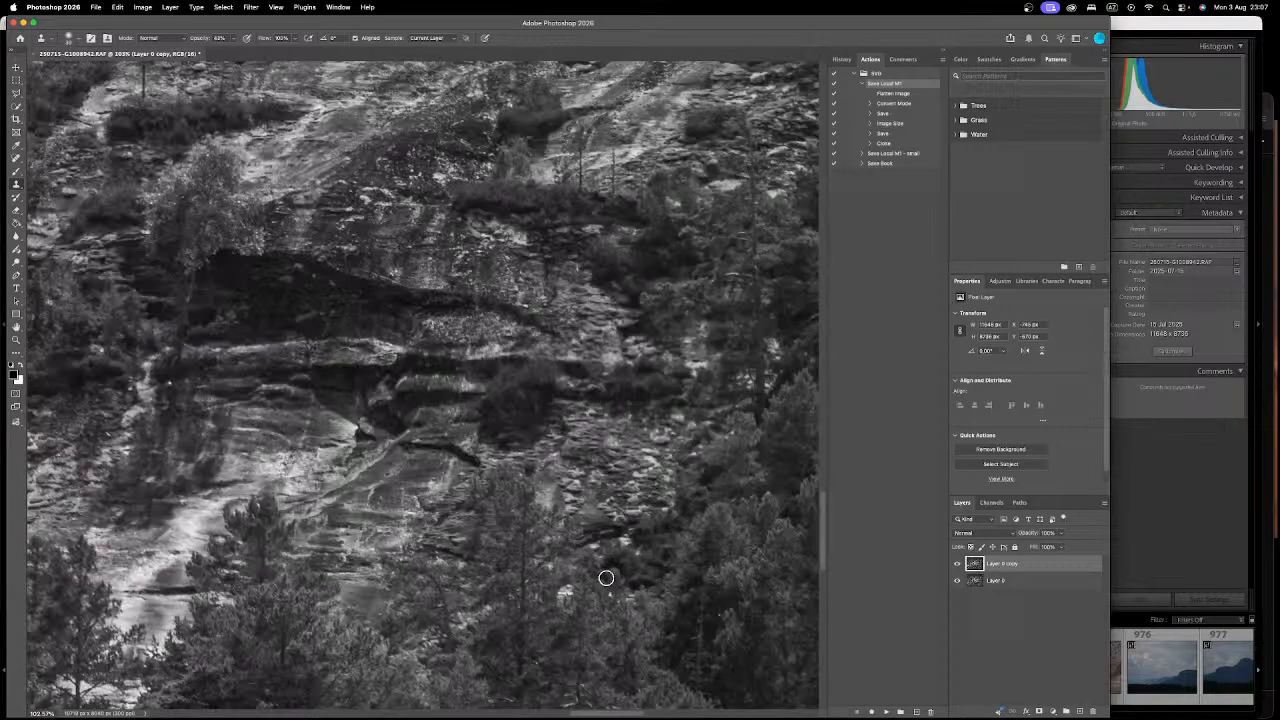
pyautogui.keyDown('alt'); pyautogui.click(597, 612); pyautogui.keyUp('alt')
pyautogui.press('super+0')
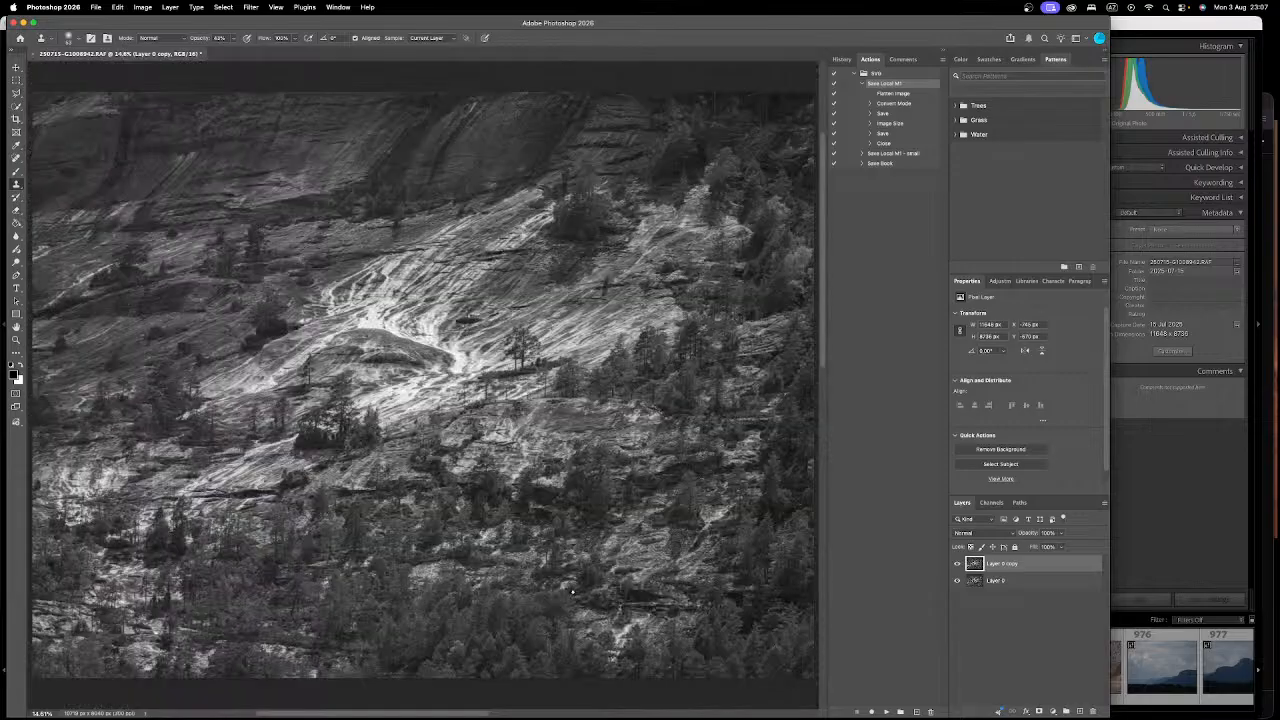
# Step: Clone foliage over the bright rock patches between the trees at the photo's lower-left edge
pyautogui.scroll(12, 303, 668)
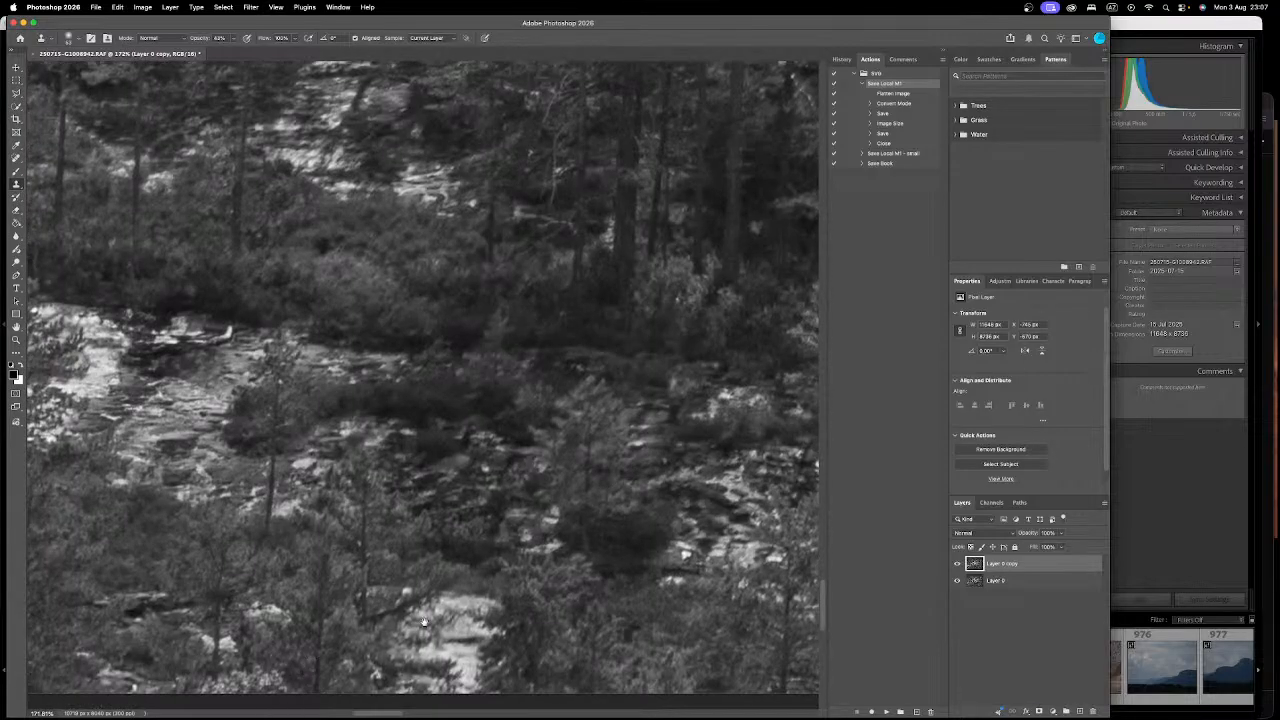
pyautogui.scroll(-3, 257, 472)
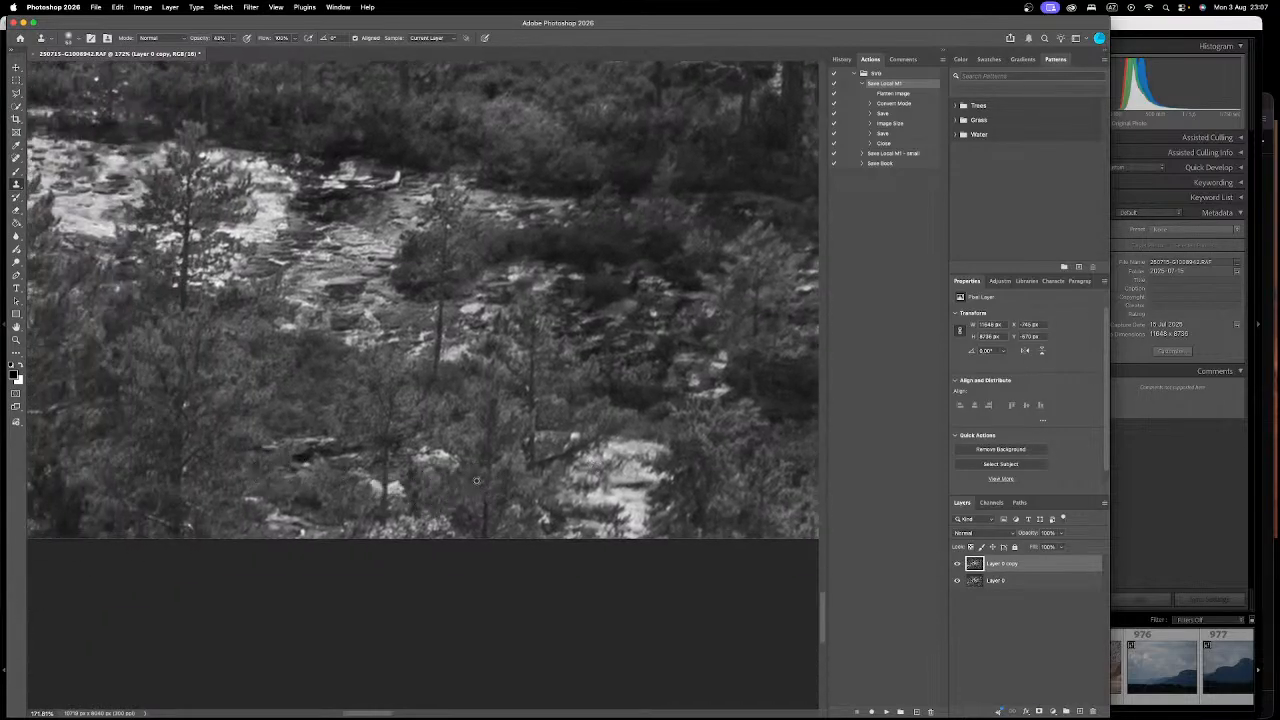
pyautogui.scroll(-3, 400, 490)
pyautogui.scroll(1, 303, 468)
pyautogui.moveTo(216, 437); pyautogui.dragTo(211, 437)
pyautogui.moveTo(579, 482)
pyautogui.mouseDown()
pyautogui.moveTo(596, 513)
pyautogui.moveTo(602, 472)
pyautogui.moveTo(570, 467)
pyautogui.moveTo(604, 463)
pyautogui.moveTo(588, 522)
pyautogui.moveTo(574, 501)
pyautogui.moveTo(595, 489)
pyautogui.moveTo(579, 516)
pyautogui.moveTo(575, 468)
pyautogui.mouseUp()
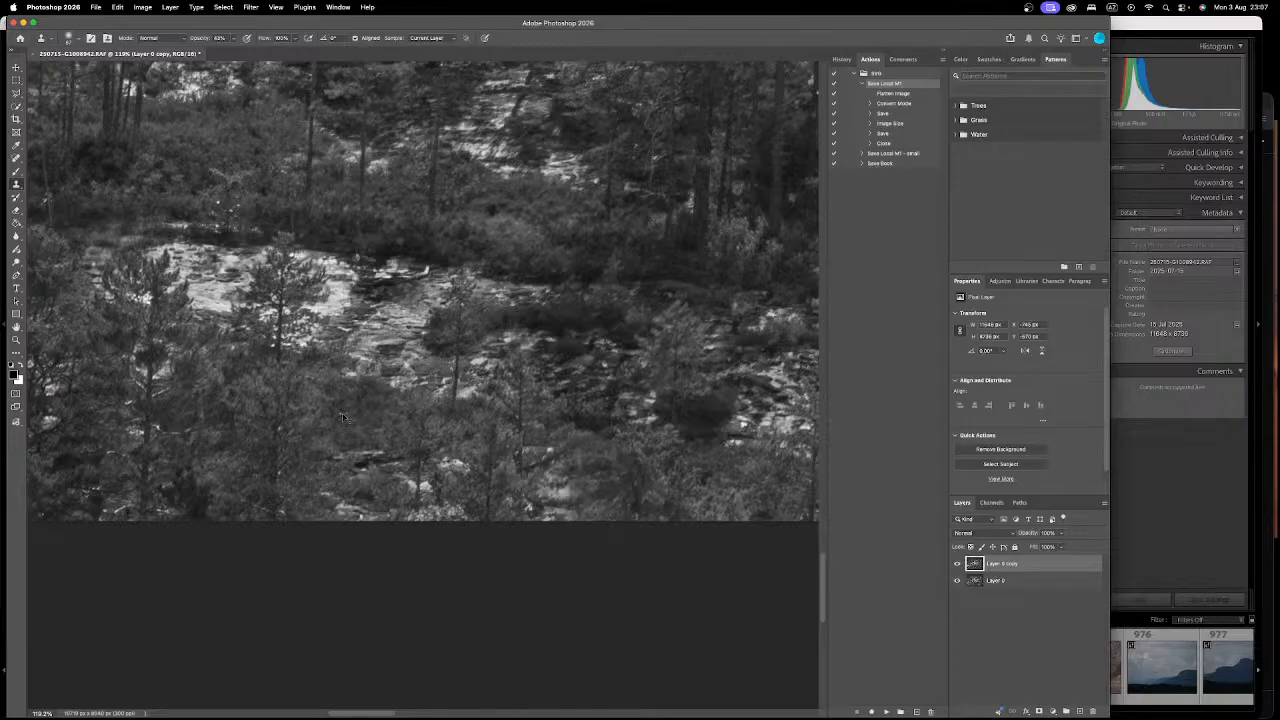
# Step: Clone dark rock over the bright streaks beside the large tree cluster on the upper rock slope
pyautogui.press('super+0')
pyautogui.scroll(-2, 350, 417)
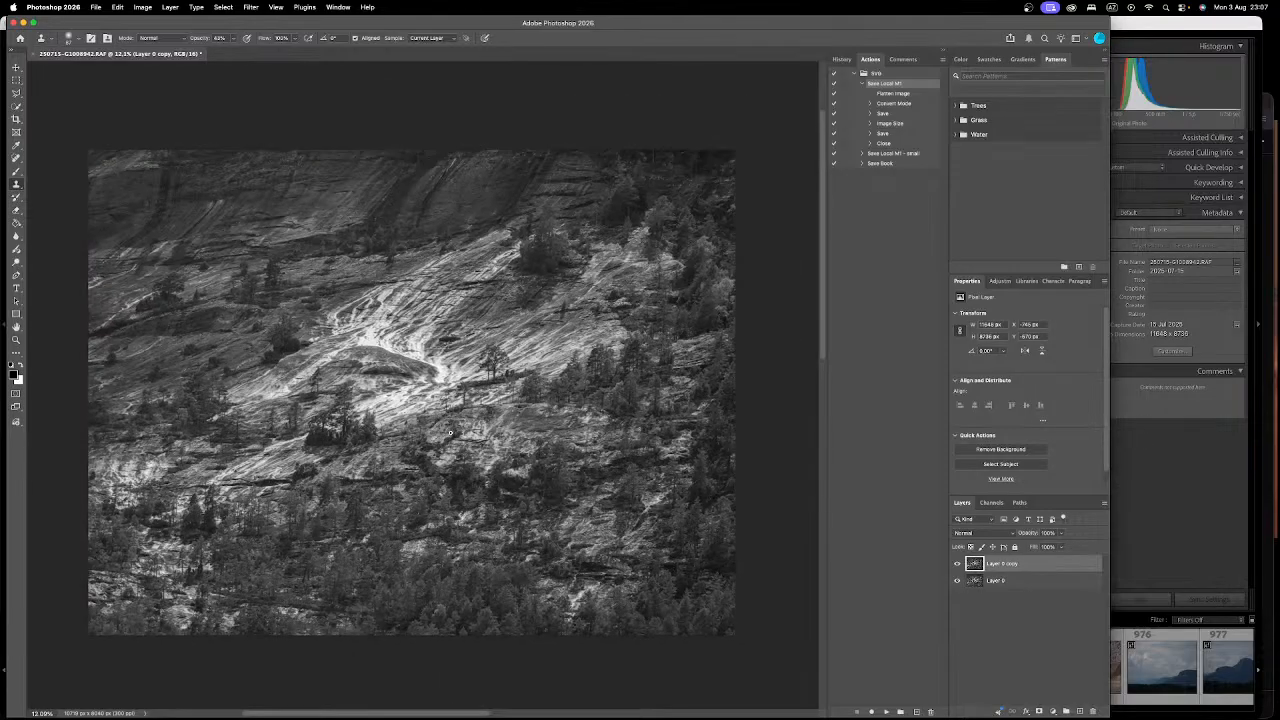
pyautogui.scroll(5, 576, 202)
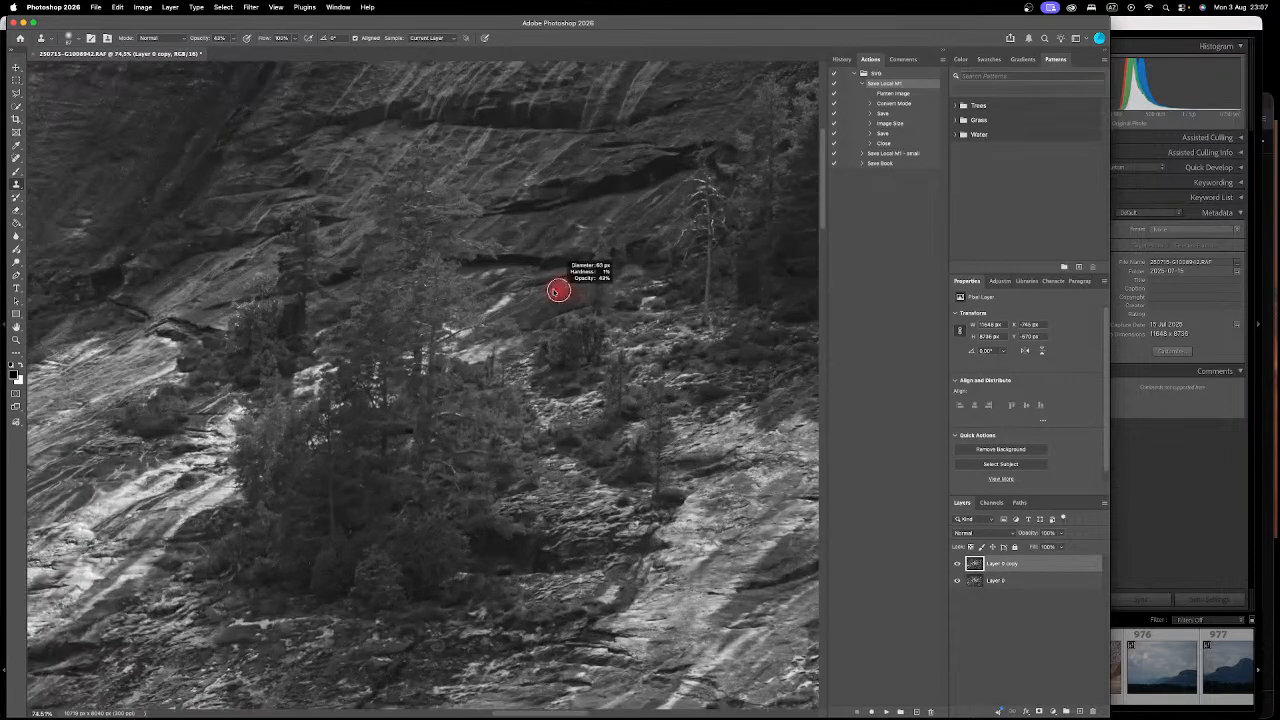
pyautogui.moveTo(558, 290)
pyautogui.mouseDown()
pyautogui.moveTo(489, 311)
pyautogui.moveTo(508, 294)
pyautogui.moveTo(477, 318)
pyautogui.mouseUp()
pyautogui.scroll(-5, 477, 318)
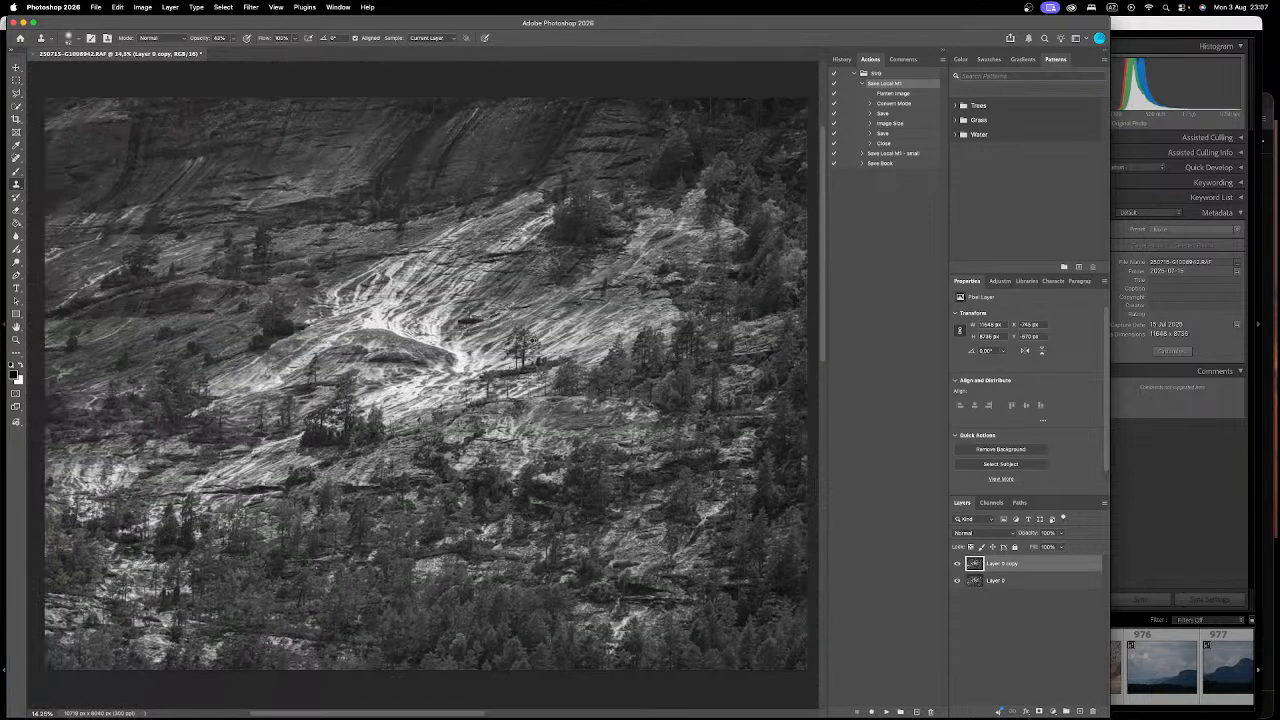
pyautogui.scroll(-1, 510, 352)
# Step: Duplicate the retouched layer and bring up the list of adjustment layer types
pyautogui.press('super+j')
pyautogui.click(1051, 711)
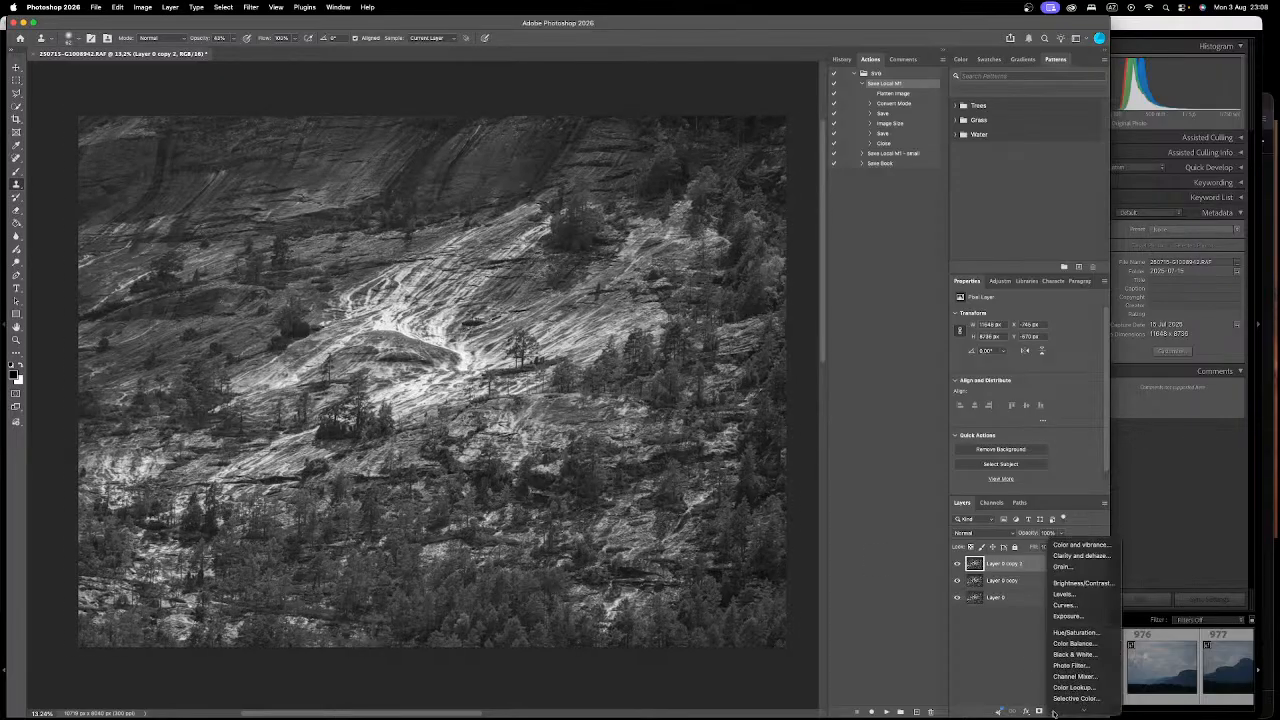
# Step: Bring the live chat browser window into view to check it, then return to Photoshop
pyautogui.hotkey('ctrl', 'Up')
pyautogui.click(1240, 391)
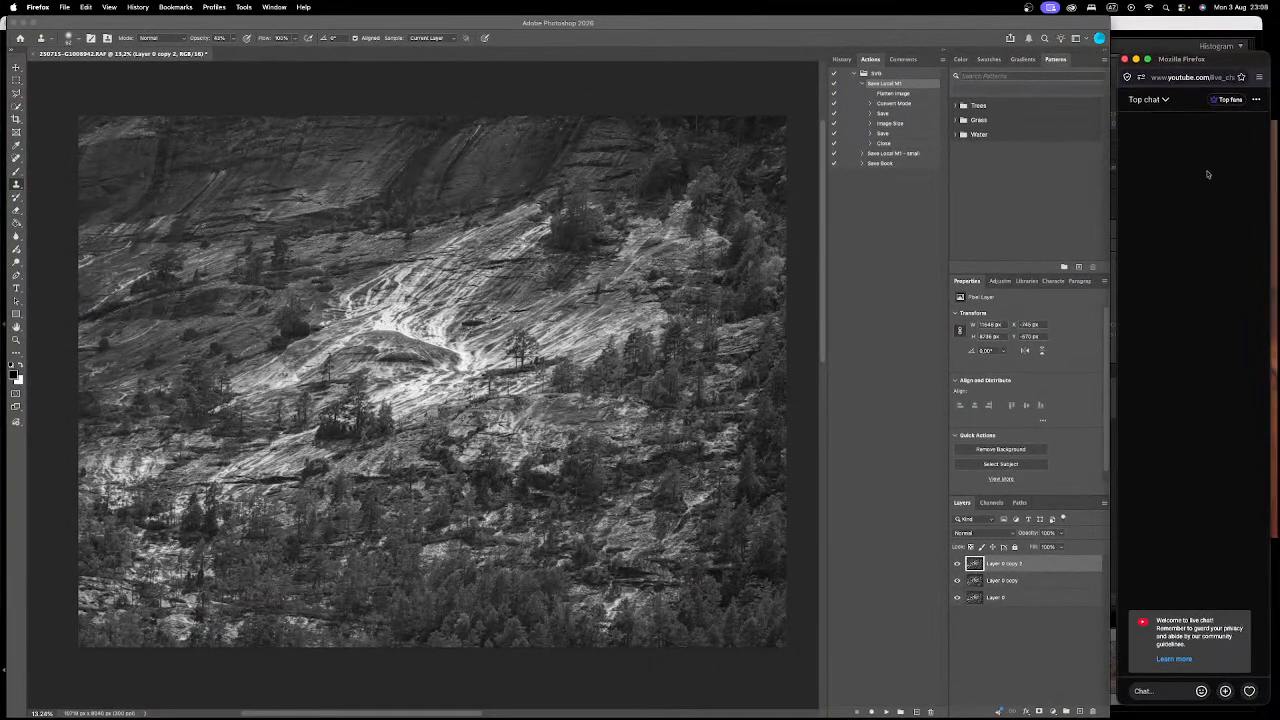
pyautogui.click(1015, 572)
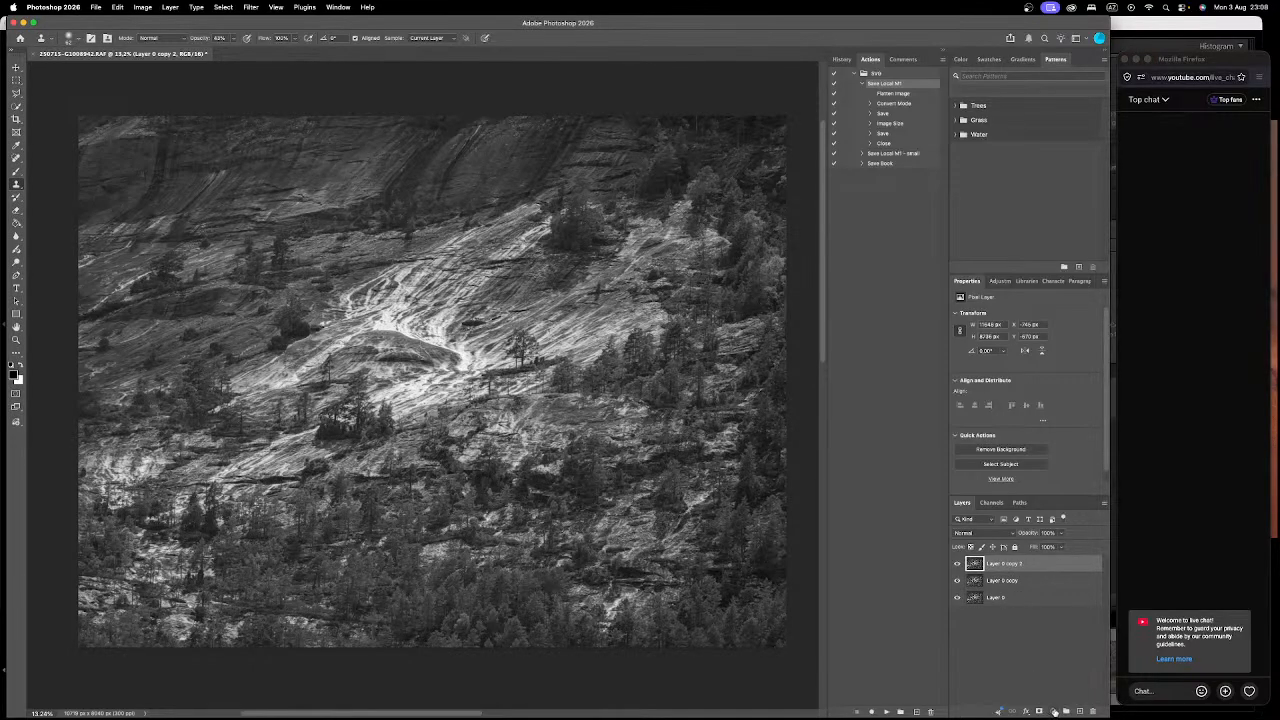
# Step: Add a Curves adjustment layer that darkens the midtones and shadows while slightly lifting the black point
pyautogui.click(1054, 711)
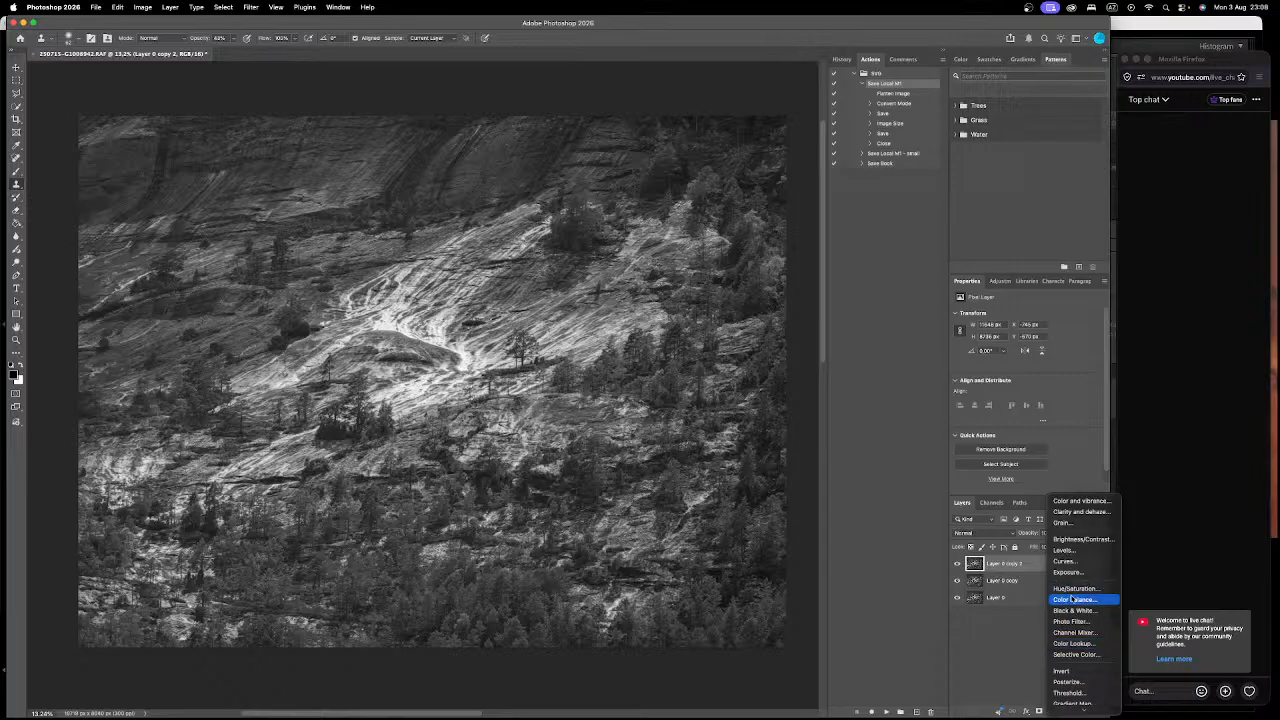
pyautogui.click(1037, 612)
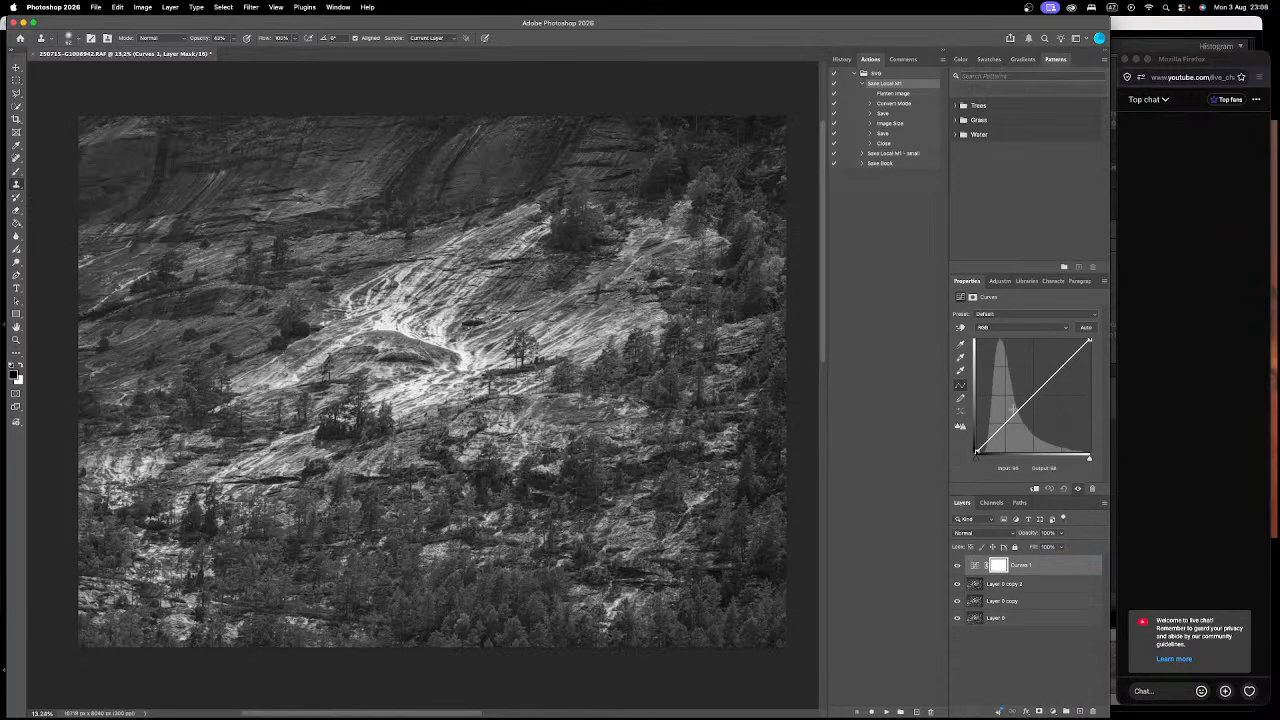
pyautogui.moveTo(1007, 424); pyautogui.dragTo(1017, 426)
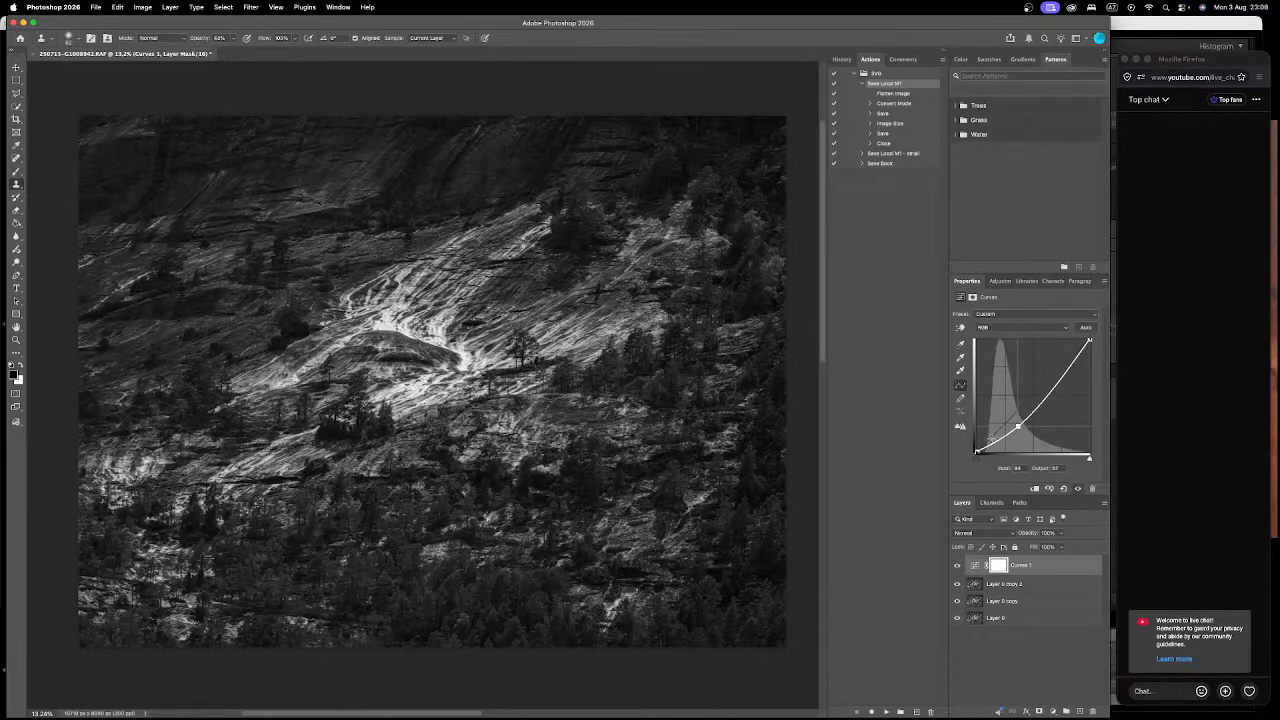
pyautogui.click(977, 450)
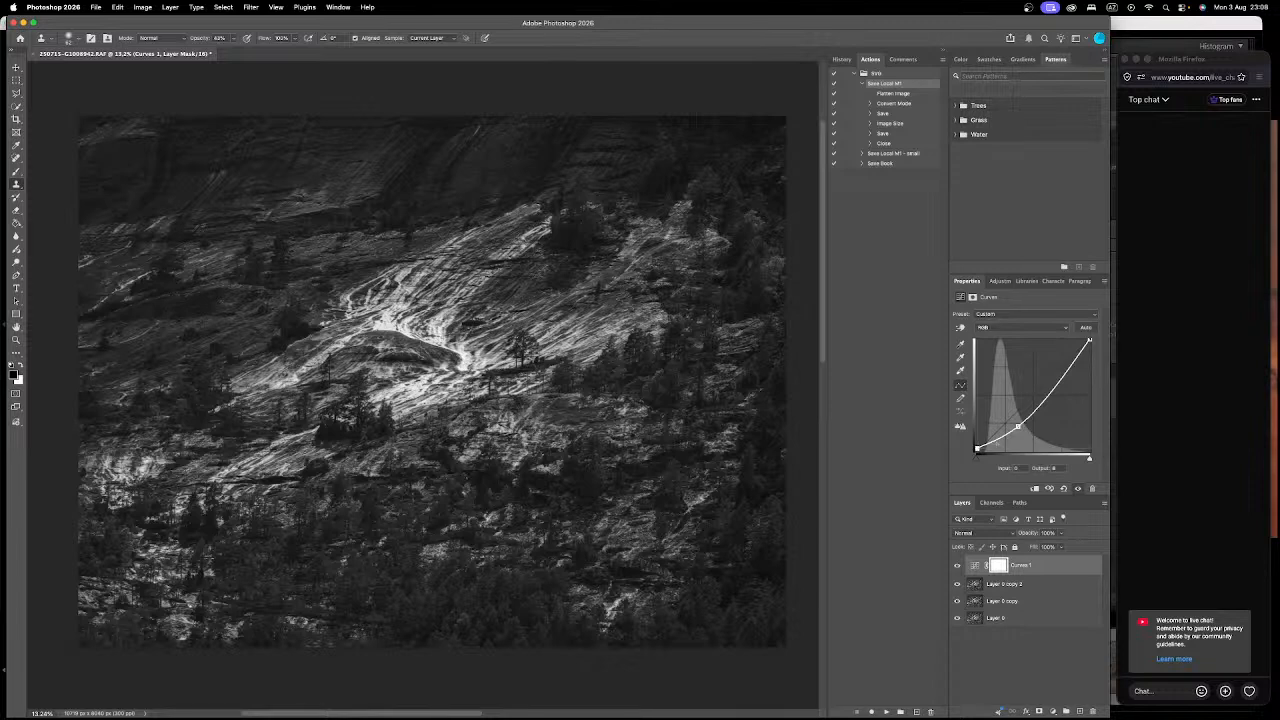
pyautogui.moveTo(999, 439); pyautogui.dragTo(998, 438)
pyautogui.moveTo(997, 439); pyautogui.dragTo(997, 438)
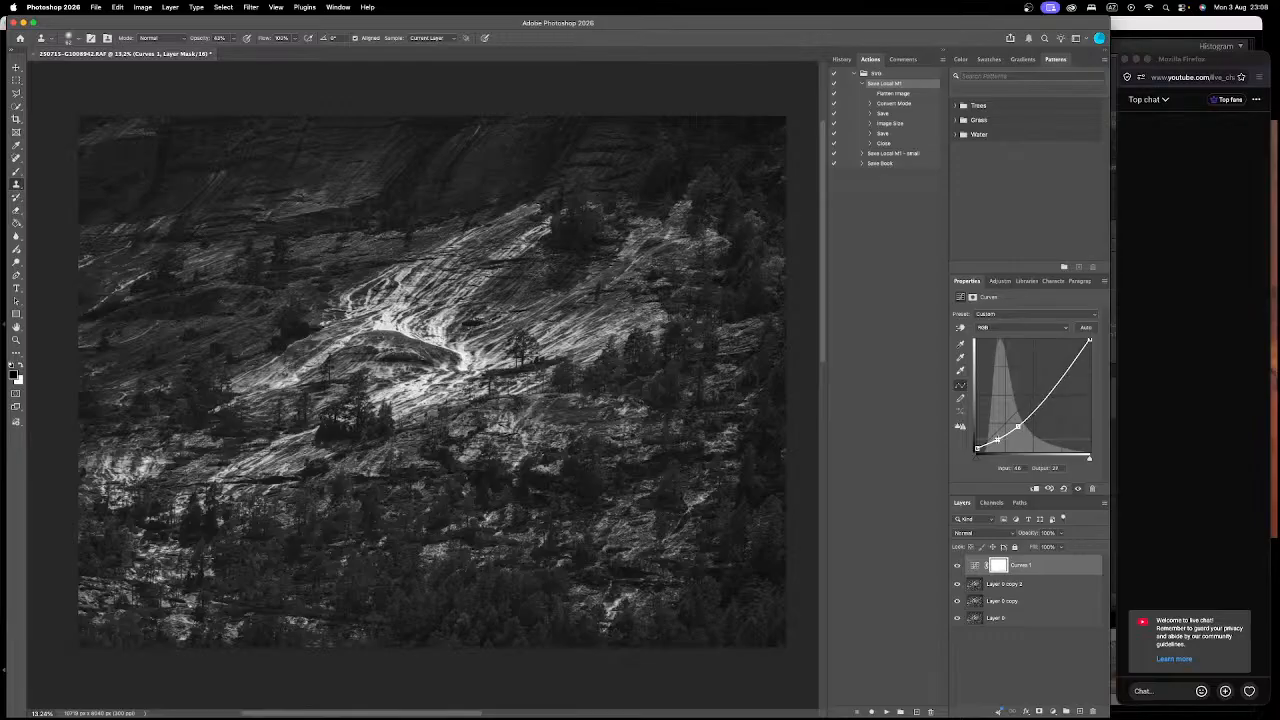
# Step: Select Layer 0 copy 2 and retouch remaining light spots along the photo's right and bottom edges with healing and cloning
pyautogui.click(990, 587)
pyautogui.press('j')
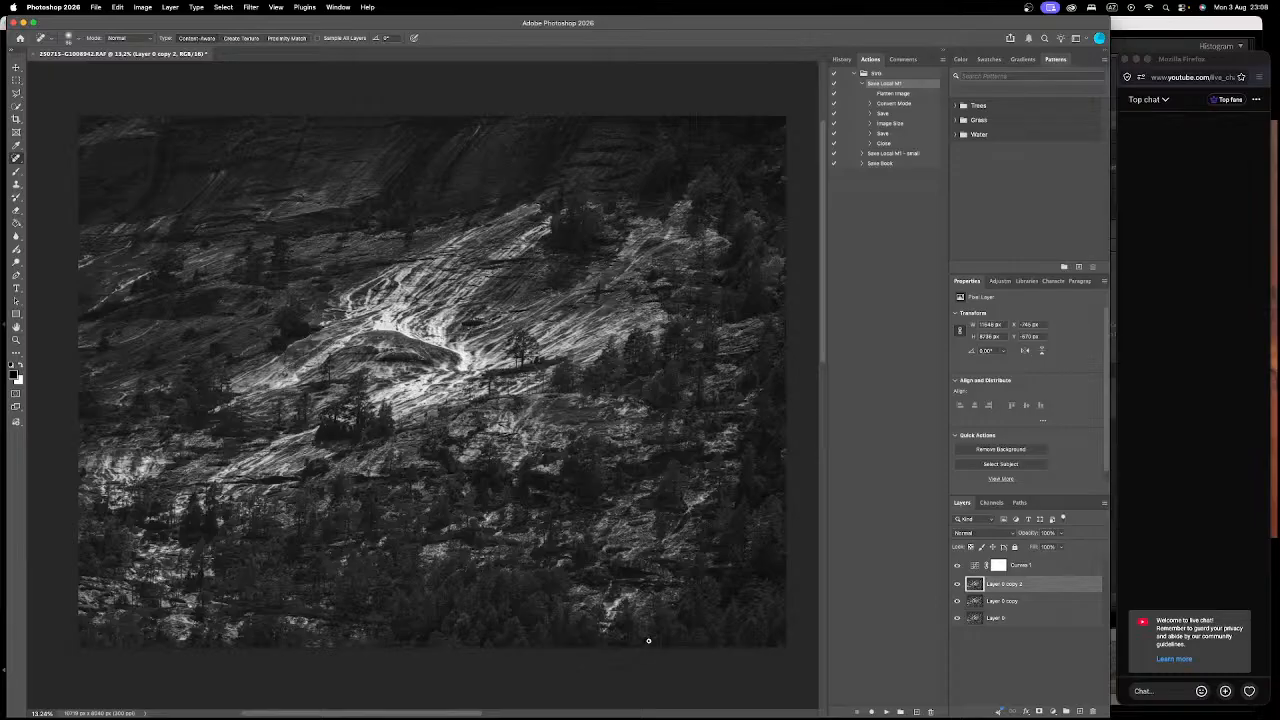
pyautogui.press('s')
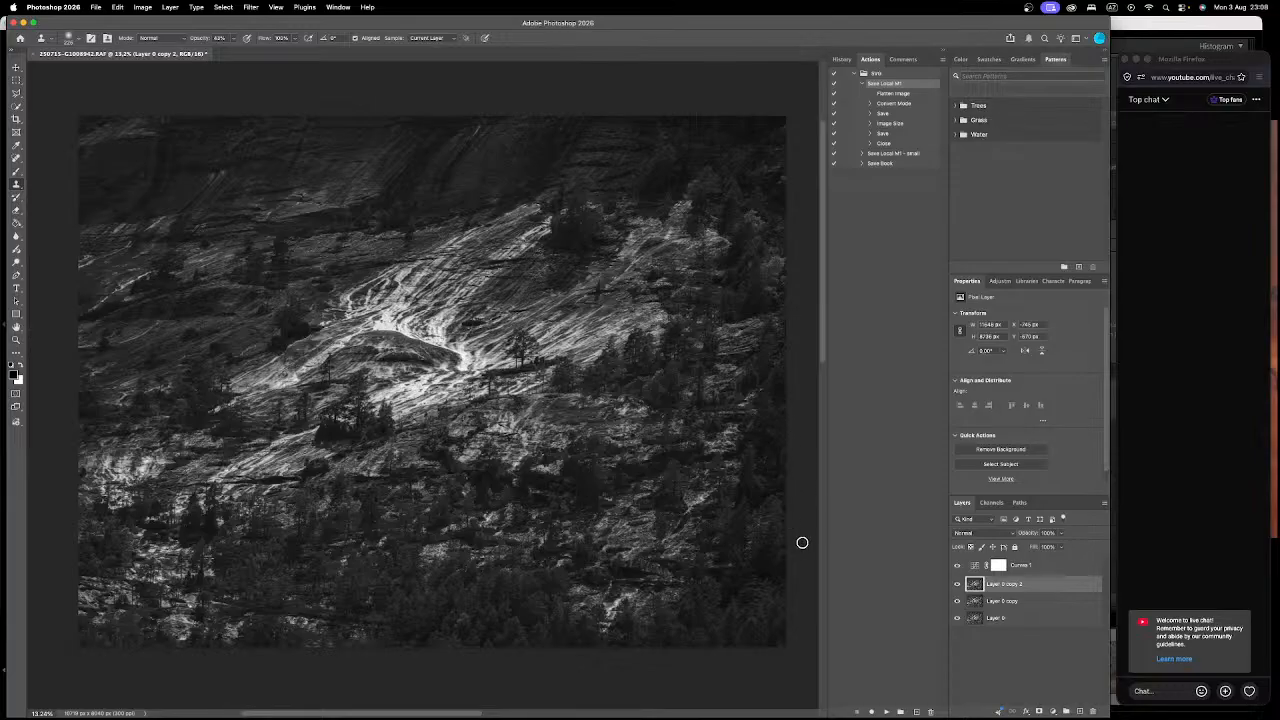
pyautogui.keyDown('alt'); pyautogui.click(772, 485); pyautogui.keyUp('alt')
pyautogui.scroll(-1, 278, 591)
pyautogui.scroll(-1, 278, 591)
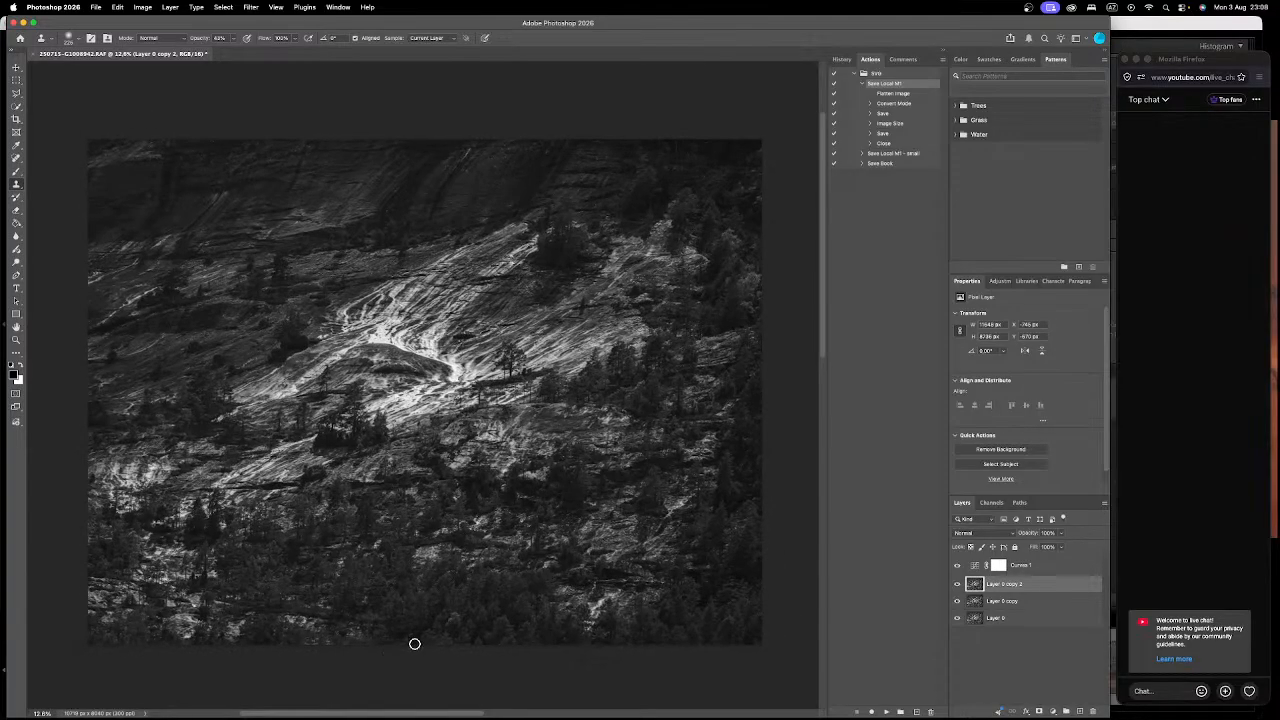
pyautogui.press('j')
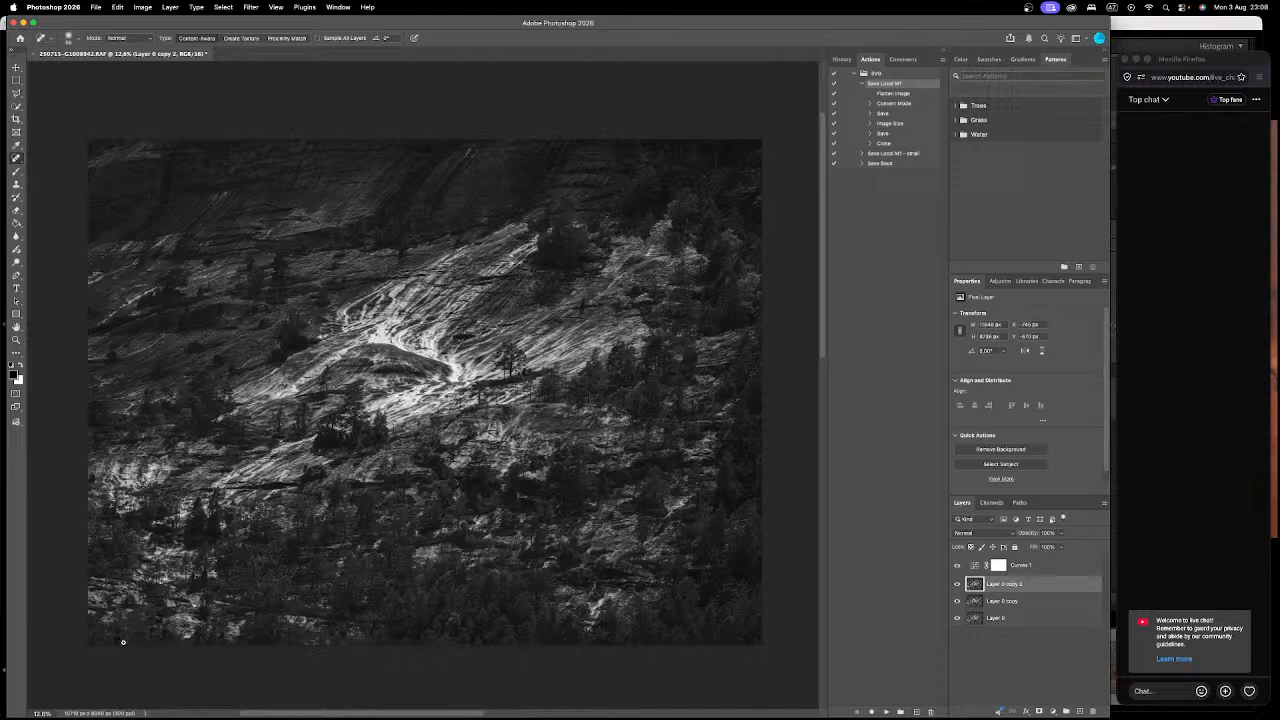
pyautogui.scroll(-2, 336, 436)
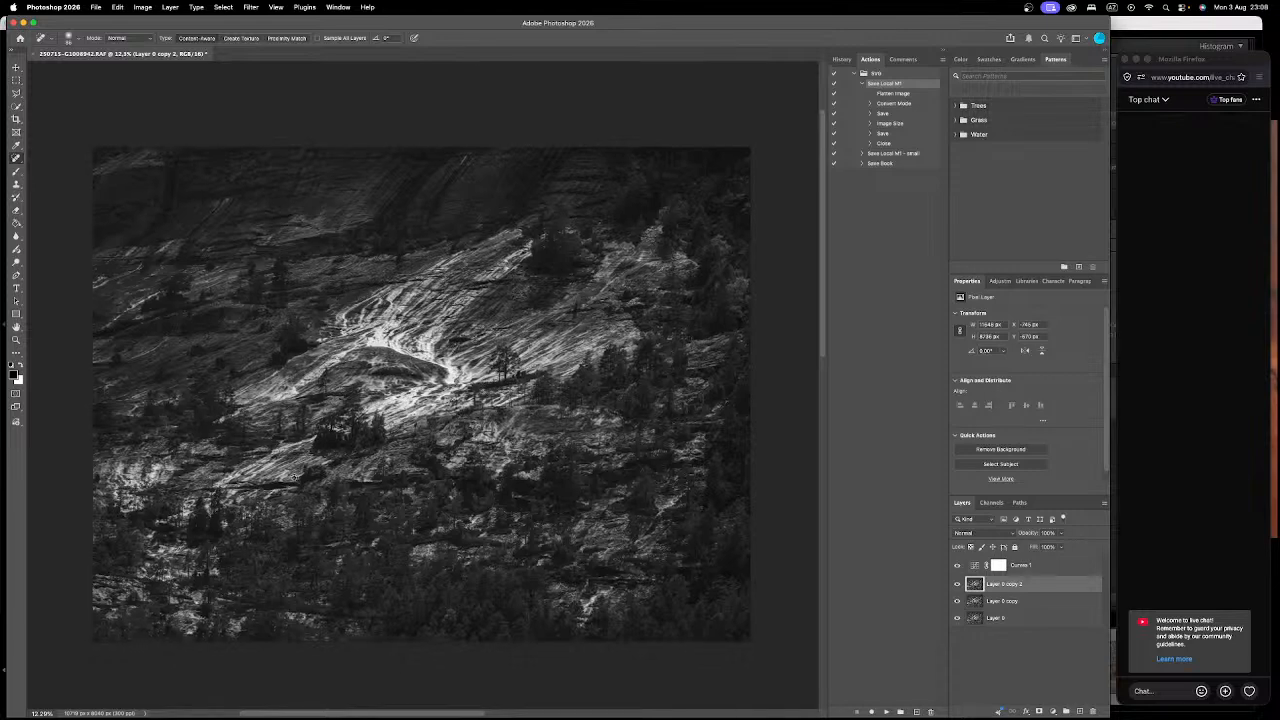
# Step: Examine the streaked rock slope and the lone pines at 100% for remaining flaws
pyautogui.press('super+1')
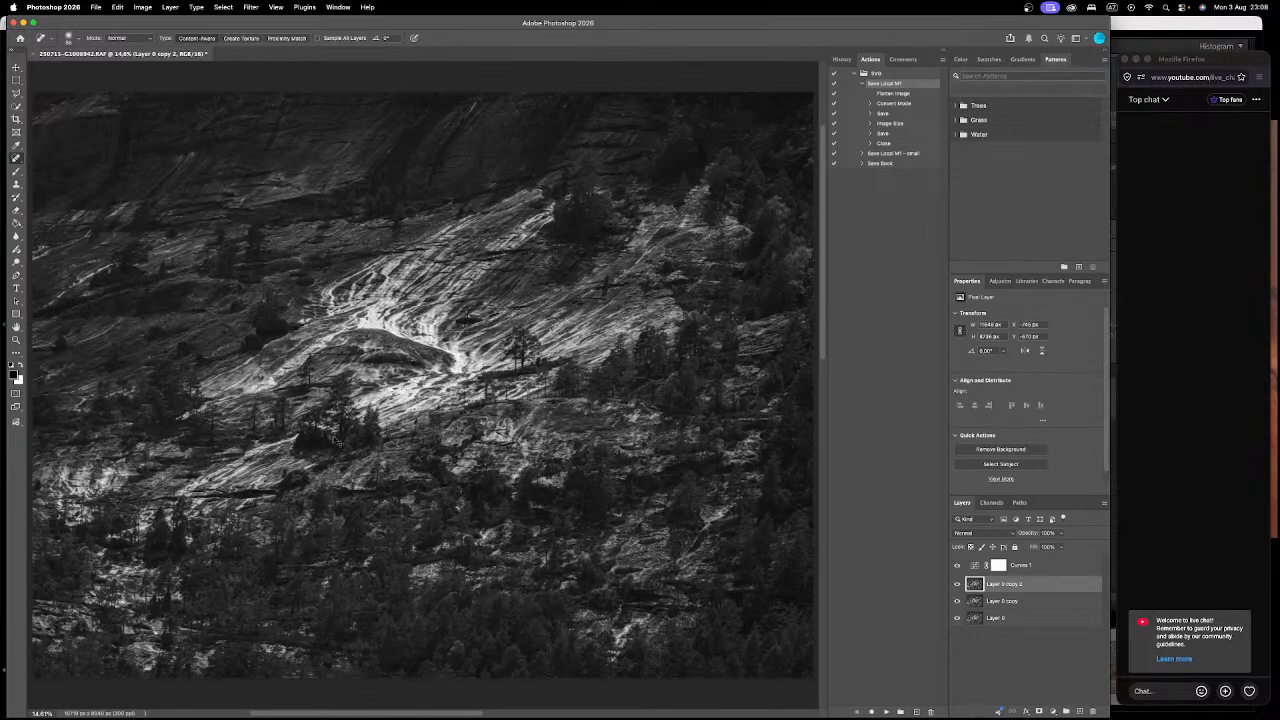
pyautogui.moveTo(669, 429); pyautogui.dragTo(298, 498)
pyautogui.moveTo(585, 396); pyautogui.dragTo(180, 492)
pyautogui.moveTo(615, 378); pyautogui.dragTo(423, 447)
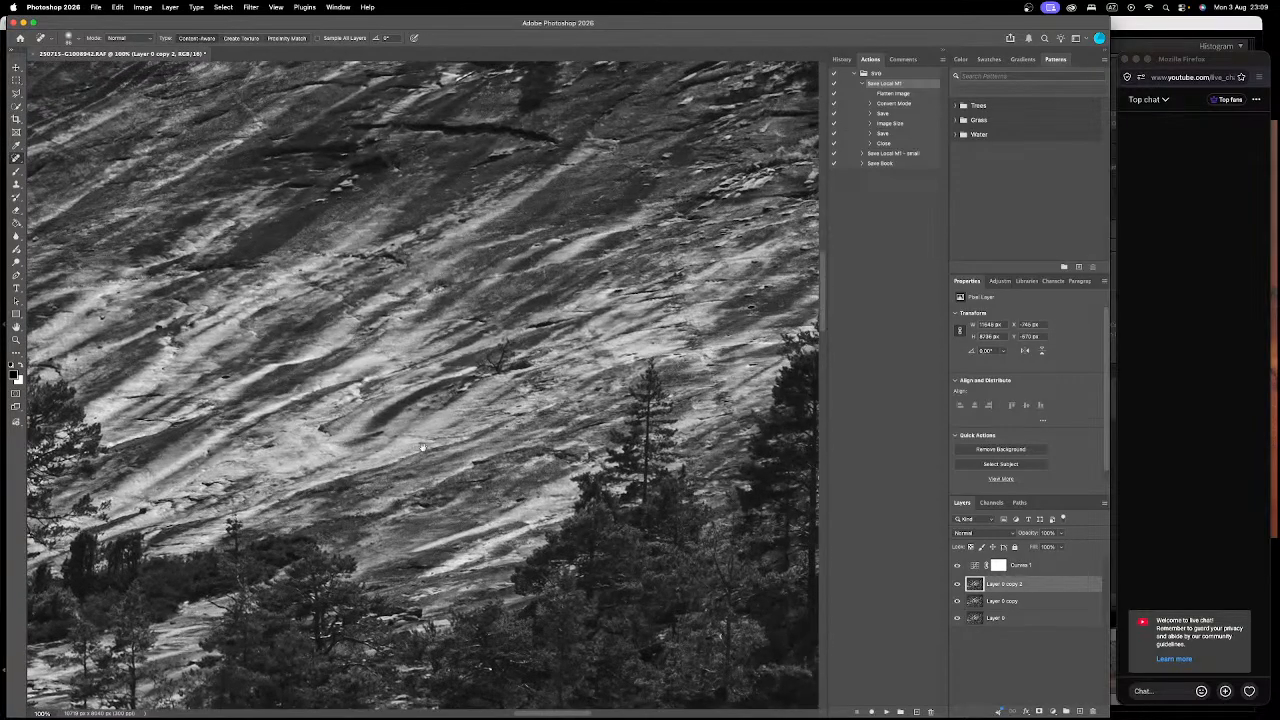
pyautogui.moveTo(233, 432); pyautogui.dragTo(567, 372)
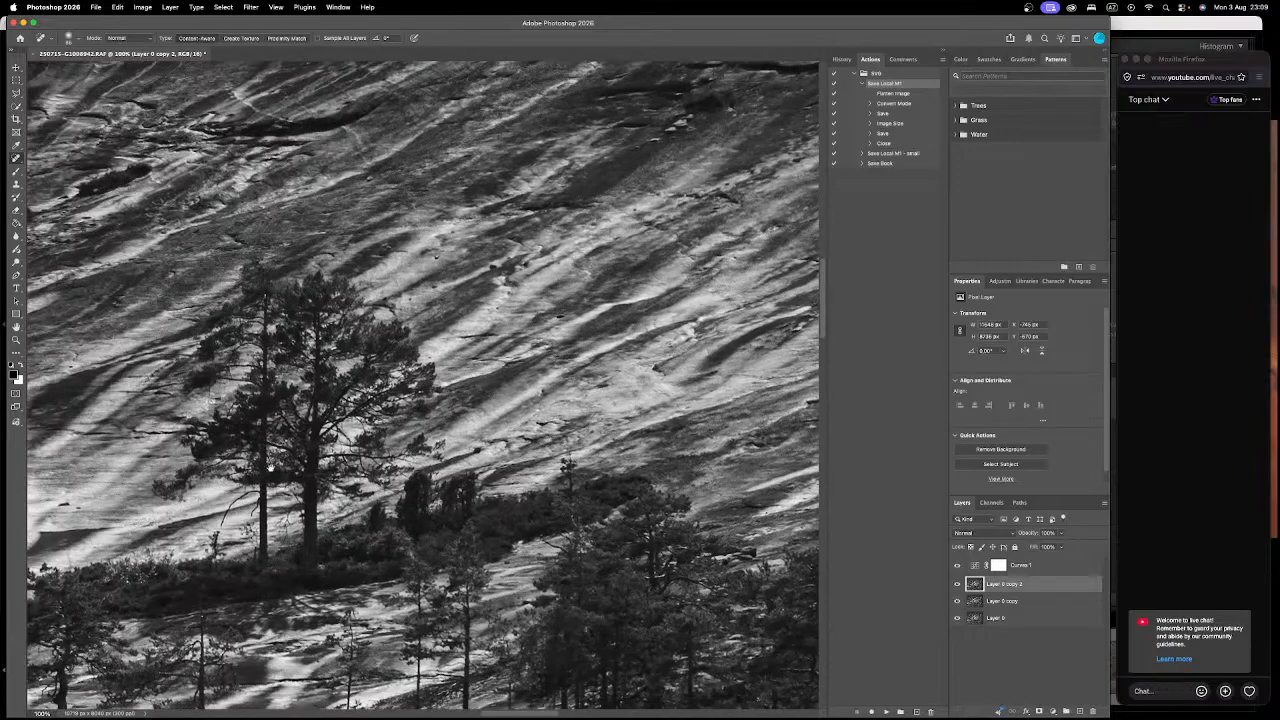
pyautogui.moveTo(304, 460); pyautogui.dragTo(564, 403)
pyautogui.press('super+0')
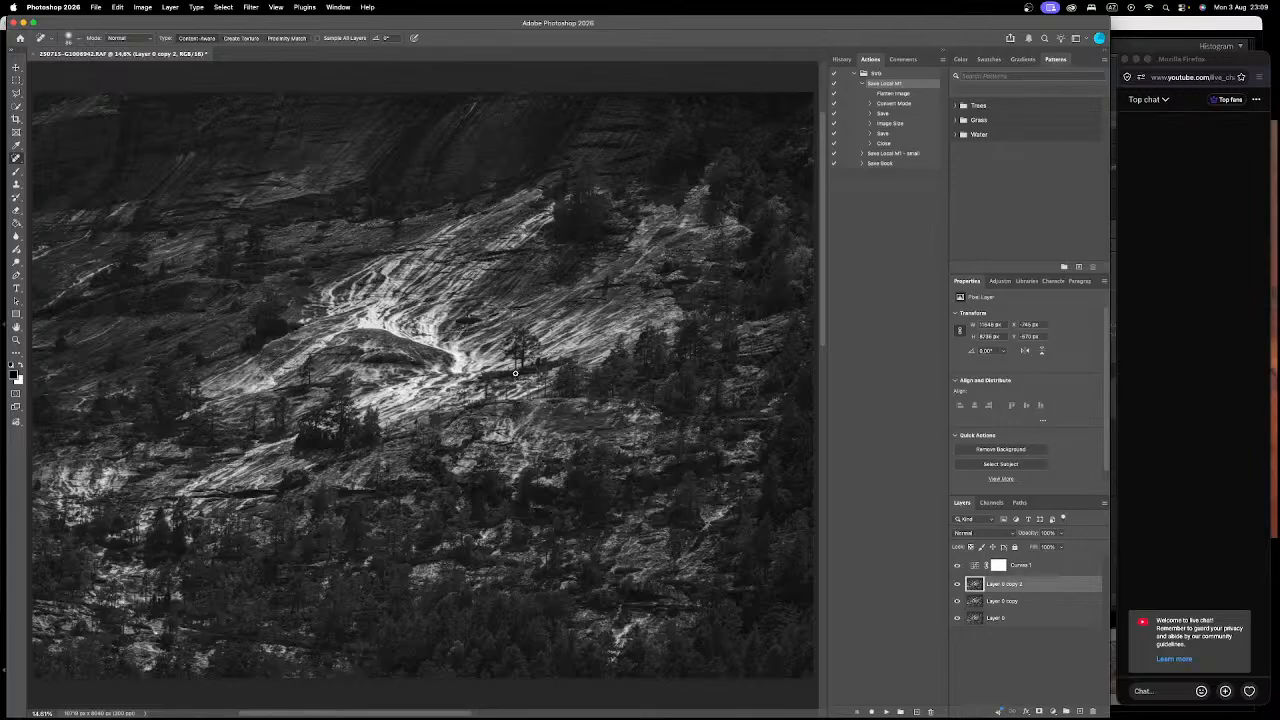
pyautogui.press('super+1')
pyautogui.moveTo(715, 373); pyautogui.dragTo(436, 330)
pyautogui.moveTo(658, 308); pyautogui.dragTo(591, 587)
pyautogui.moveTo(345, 424); pyautogui.dragTo(709, 441)
pyautogui.press('super+0')
# Step: Widen the Photoshop window and compare the photo with and without the Curves adjustment
pyautogui.moveTo(1108, 203); pyautogui.dragTo(1170, 205)
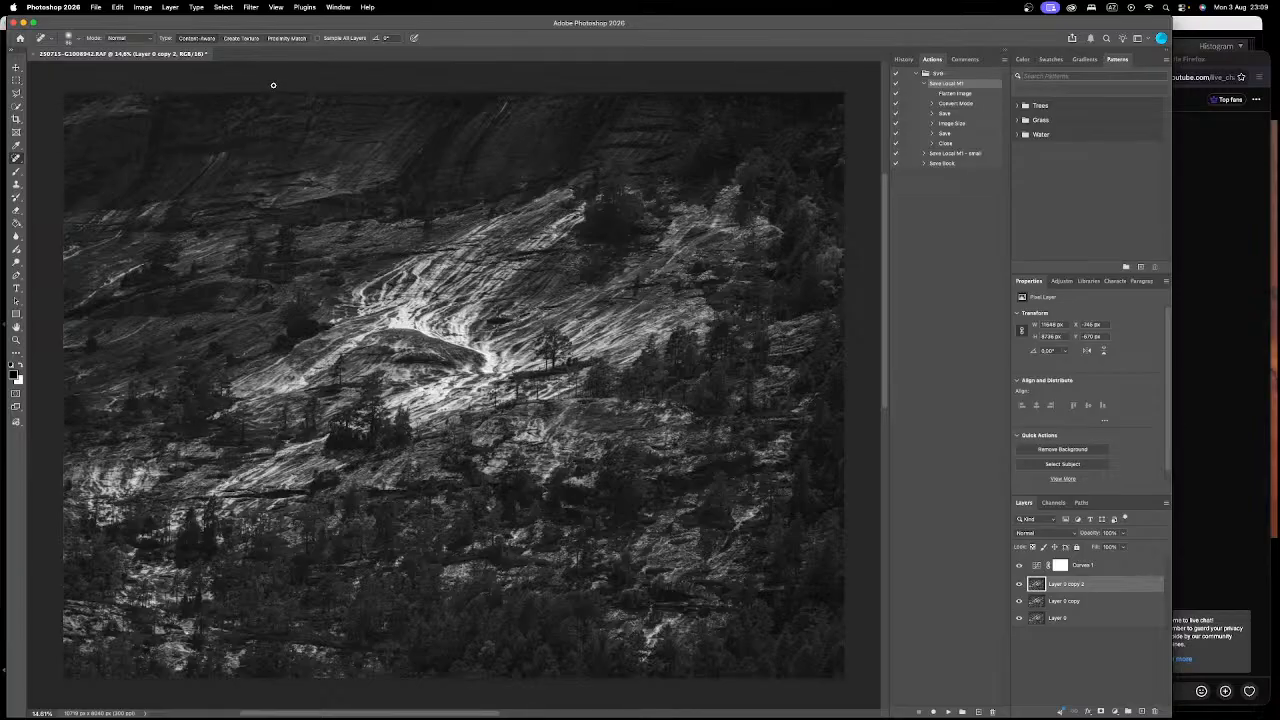
pyautogui.click(1020, 566)
pyautogui.click(1020, 566)
# Step: Paint black at 24% opacity with a large soft brush on the Curves mask over the central slope and upper rock face
pyautogui.click(1063, 568)
pyautogui.press('b')
pyautogui.moveTo(340, 448)
pyautogui.mouseDown()
pyautogui.moveTo(349, 443)
pyautogui.moveTo(310, 440)
pyautogui.mouseUp()
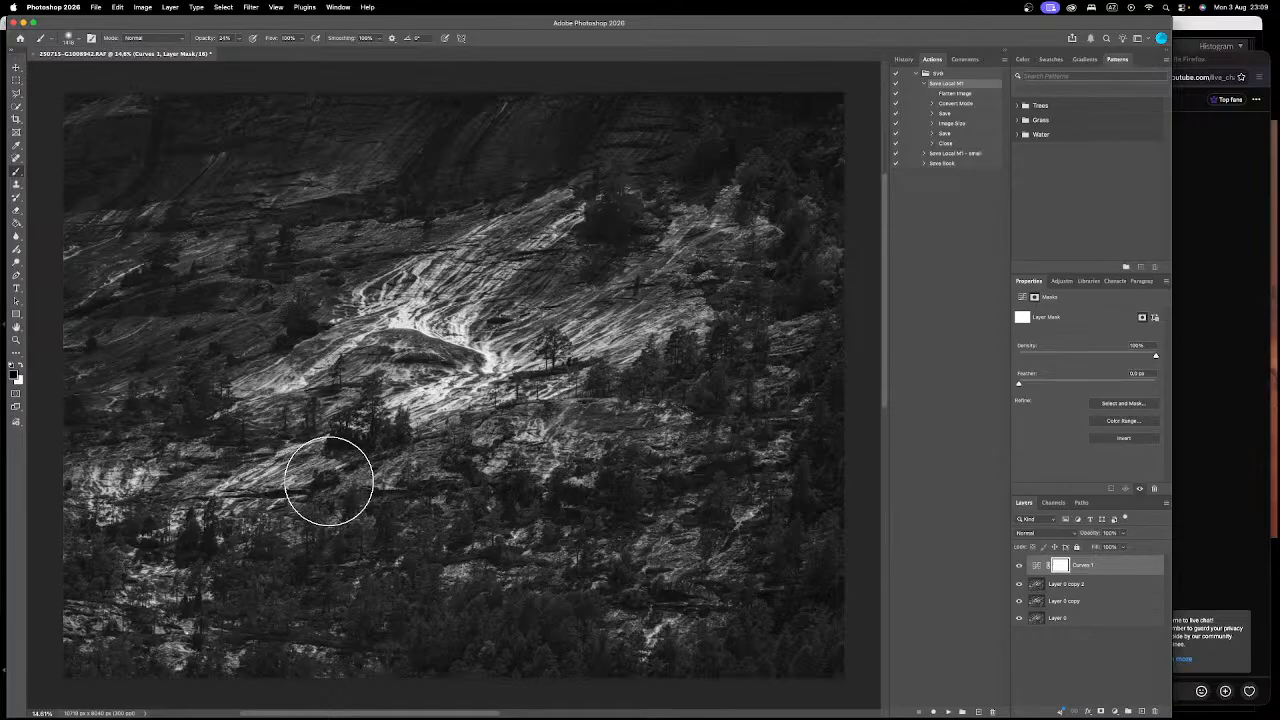
pyautogui.moveTo(520, 290)
pyautogui.mouseDown()
pyautogui.moveTo(582, 256)
pyautogui.moveTo(561, 223)
pyautogui.moveTo(677, 111)
pyautogui.moveTo(585, 142)
pyautogui.moveTo(493, 140)
pyautogui.mouseUp()
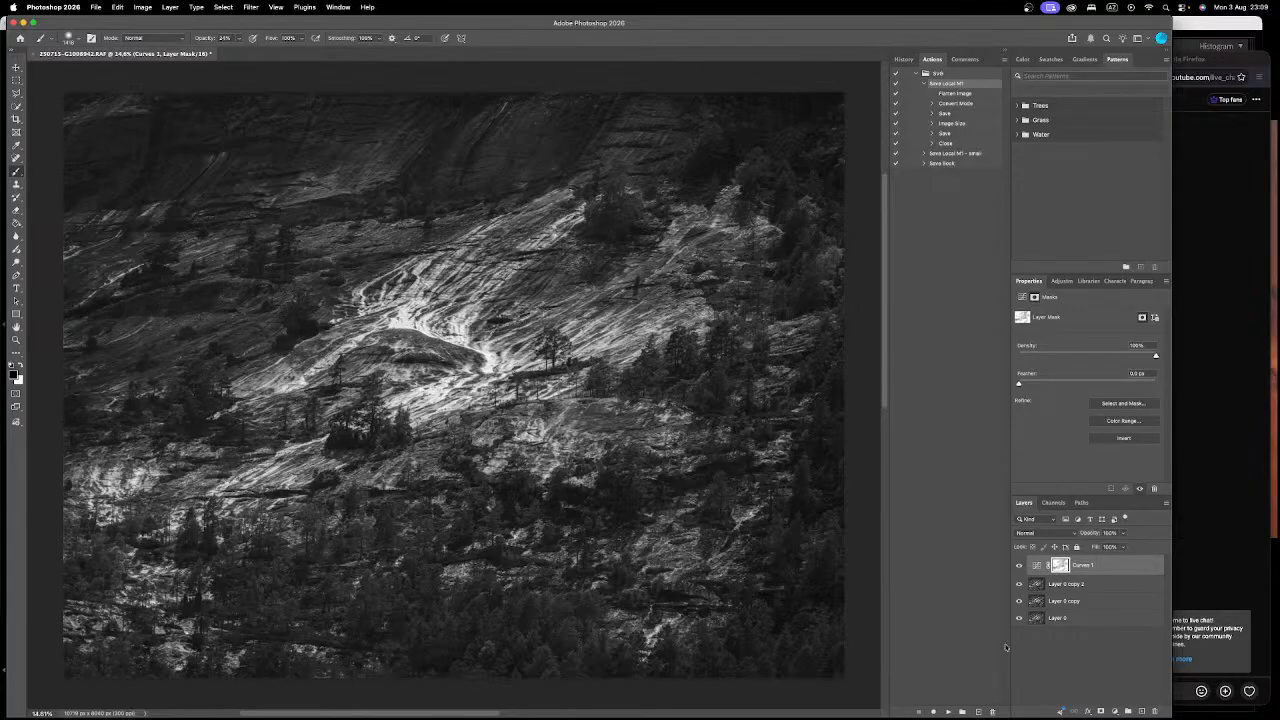
# Step: Compare the whole photo with the masked Curves adjustment hidden and shown
pyautogui.scroll(-3, 806, 630)
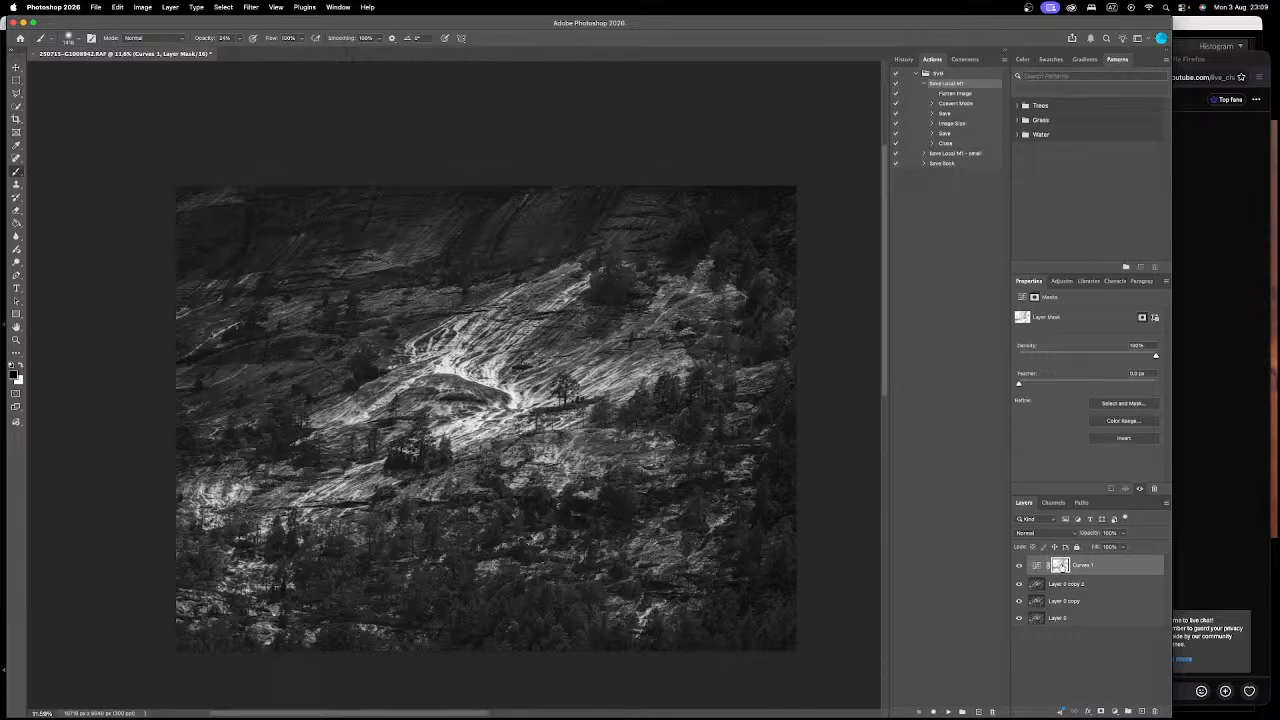
pyautogui.click(1019, 566)
pyautogui.click(1019, 566)
pyautogui.click(1019, 566)
pyautogui.click(1019, 566)
# Step: Add a Levels adjustment above the Curves layer, with the black input at 10 and the white input at about 148
pyautogui.click(1114, 711)
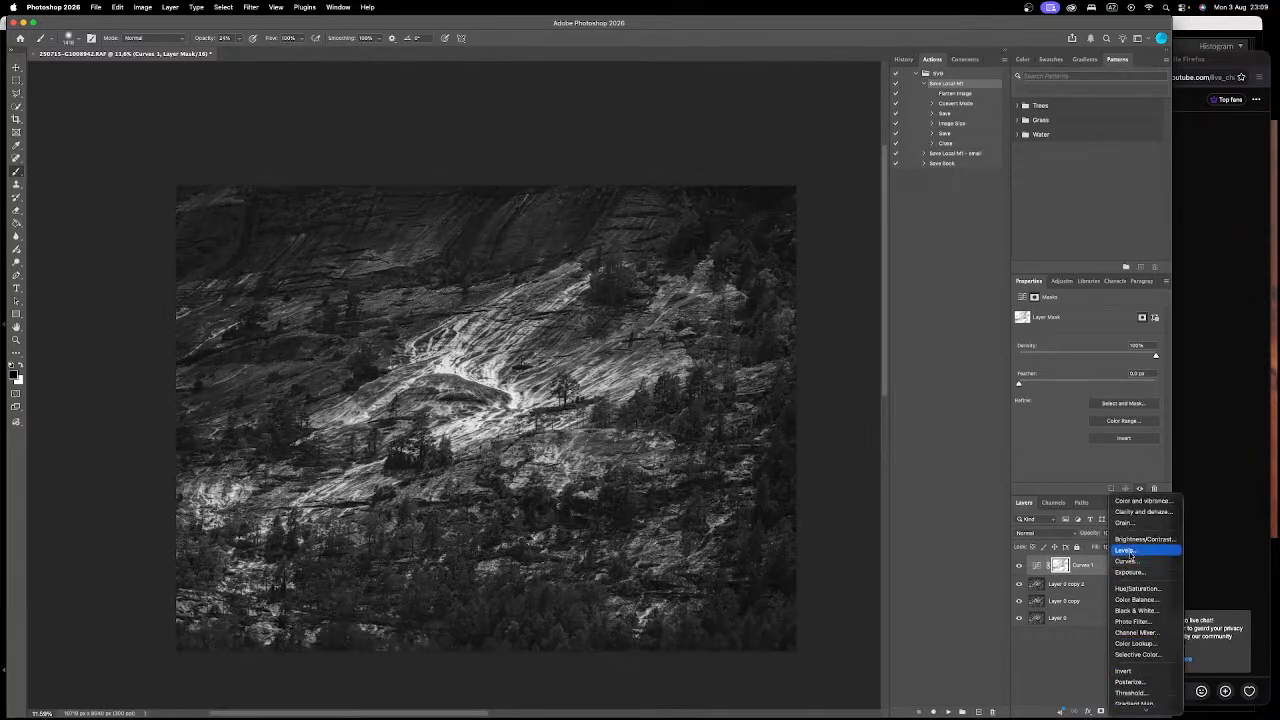
pyautogui.click(1135, 550)
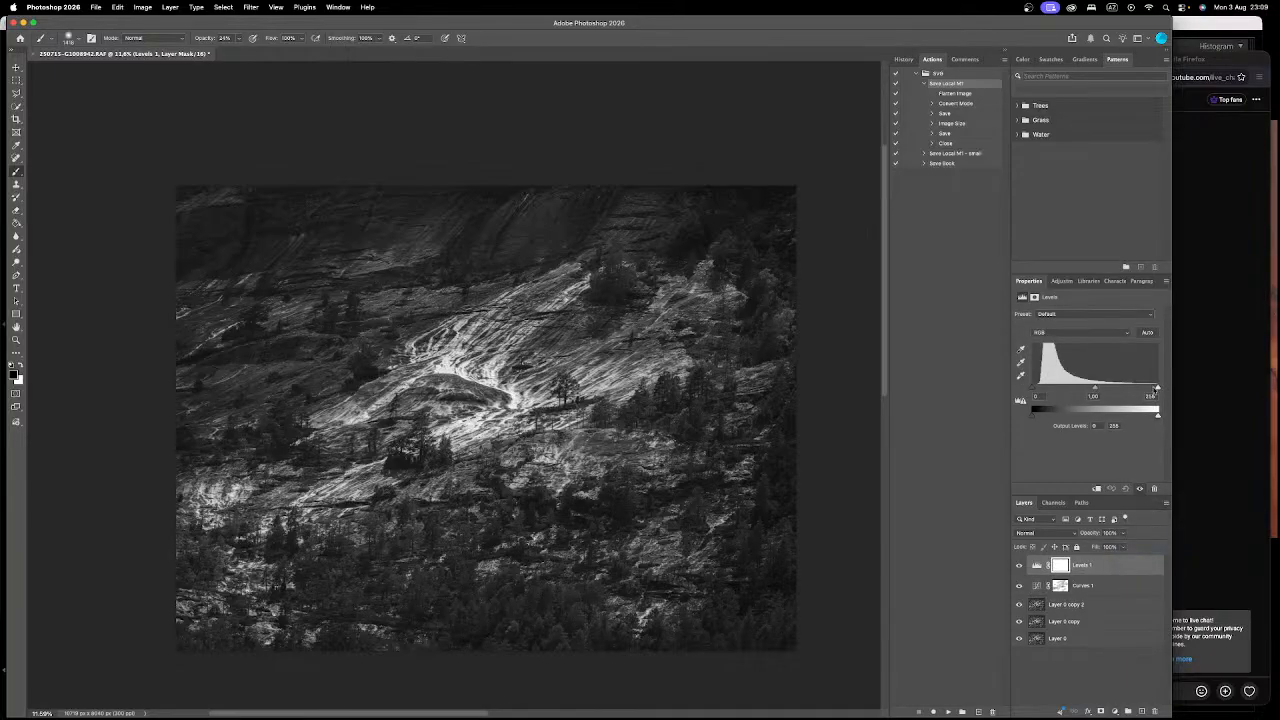
pyautogui.moveTo(1031, 388); pyautogui.dragTo(1035, 391)
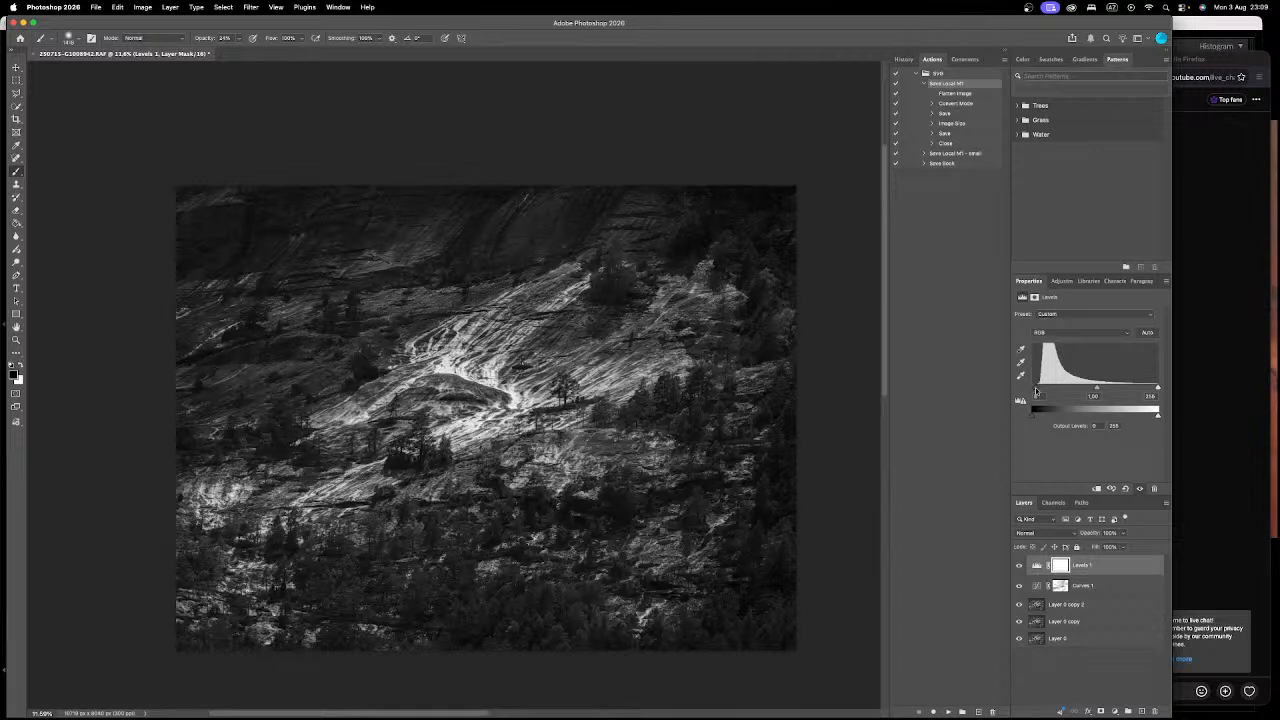
pyautogui.moveTo(1036, 393); pyautogui.dragTo(1041, 394)
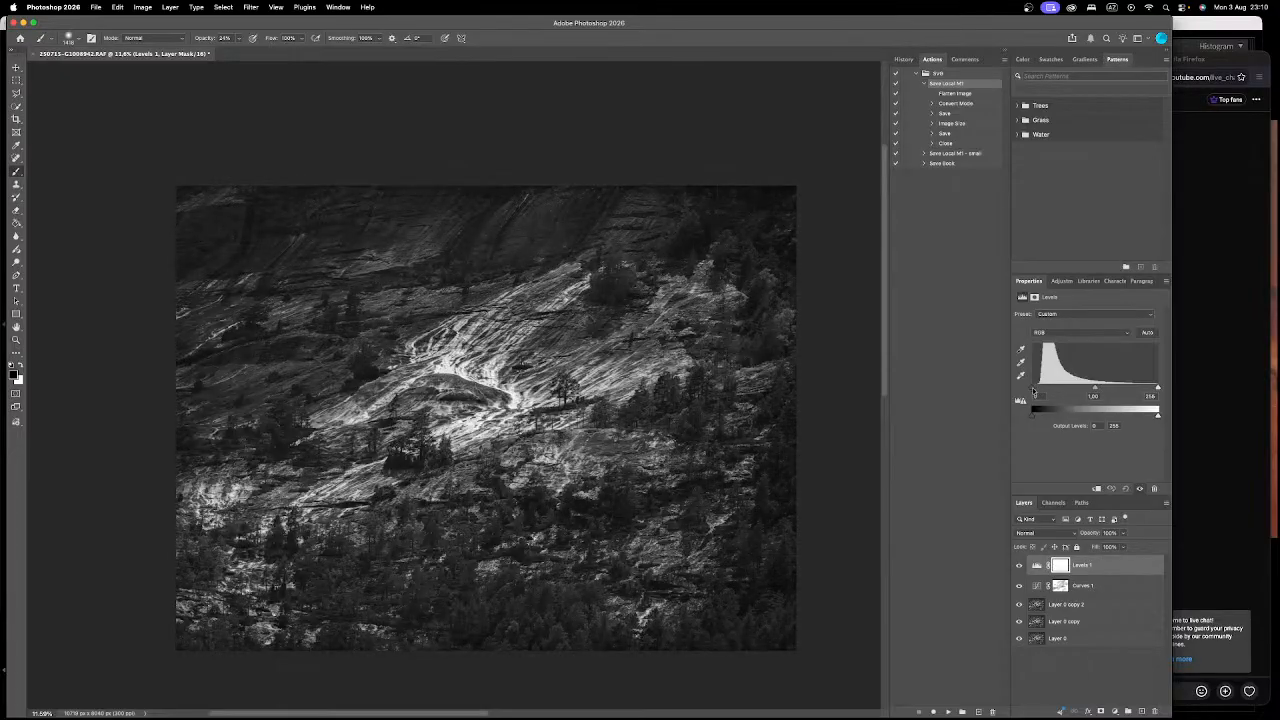
pyautogui.moveTo(1033, 389); pyautogui.dragTo(1036, 391)
pyautogui.moveTo(1158, 387); pyautogui.dragTo(1109, 408)
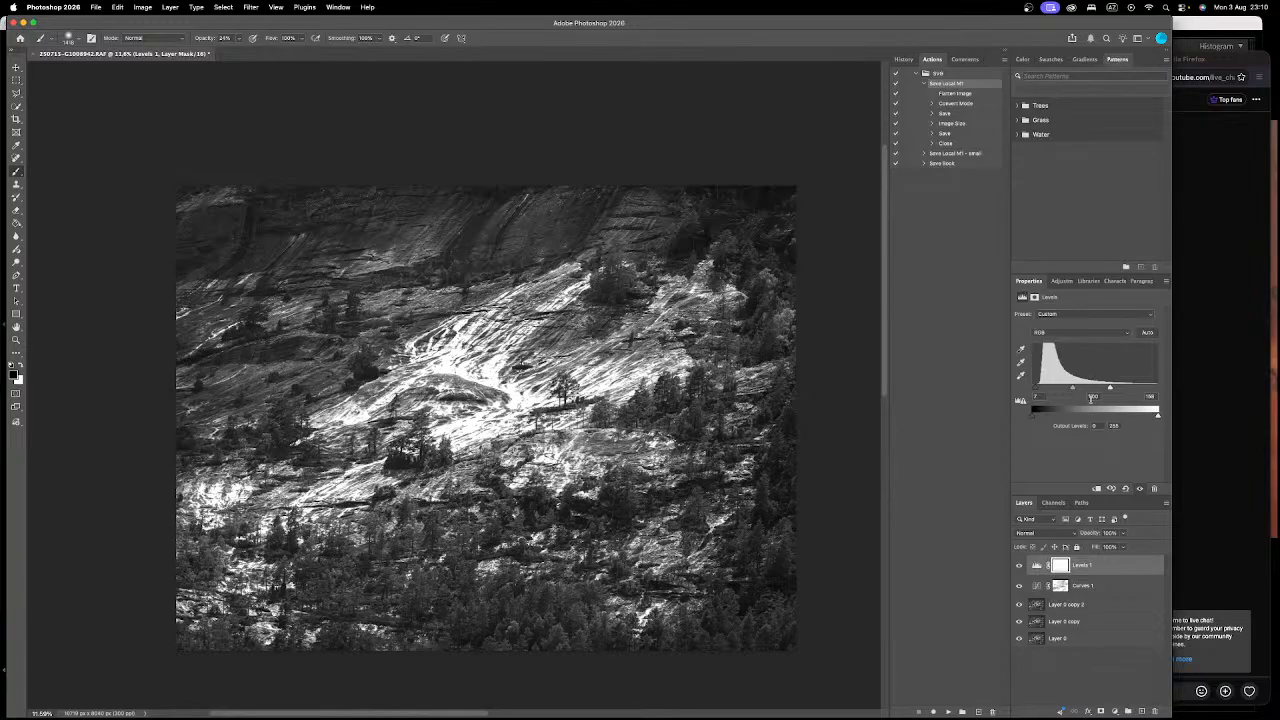
pyautogui.moveTo(1037, 388); pyautogui.dragTo(1040, 387)
# Step: Fill the Levels mask with black, then paint white over the slope with a large soft brush at 21% opacity
pyautogui.press('g')
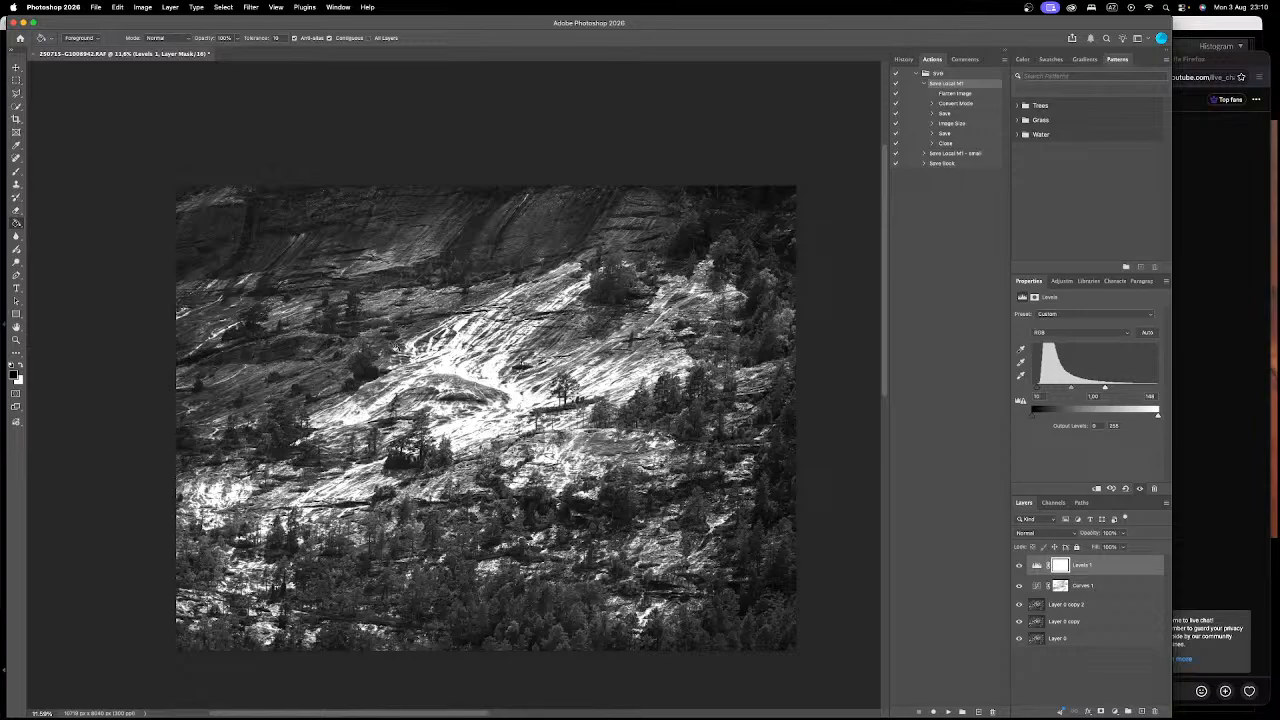
pyautogui.click(393, 345)
pyautogui.press('b')
pyautogui.press('x')
pyautogui.moveTo(351, 320); pyautogui.dragTo(362, 317)
pyautogui.moveTo(404, 263)
pyautogui.mouseDown()
pyautogui.moveTo(287, 295)
pyautogui.moveTo(479, 258)
pyautogui.moveTo(287, 298)
pyautogui.moveTo(264, 320)
pyautogui.mouseUp()
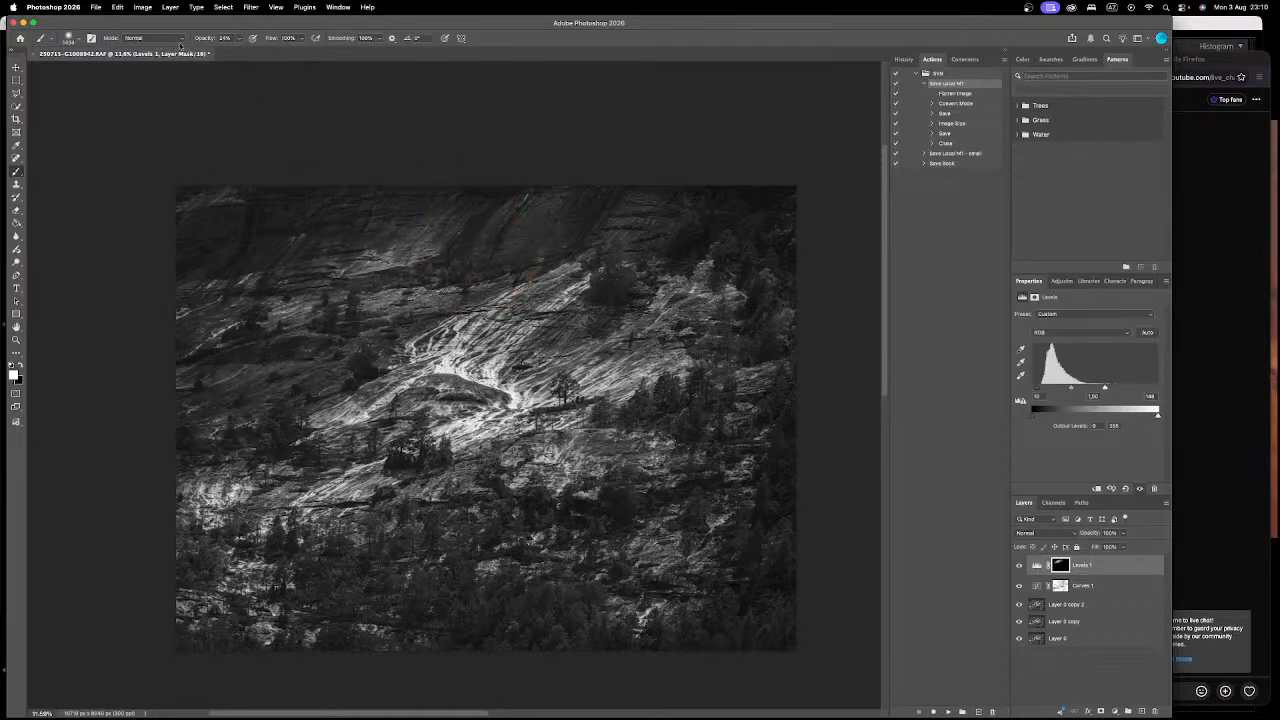
pyautogui.click(238, 38)
pyautogui.rightClick(396, 262)
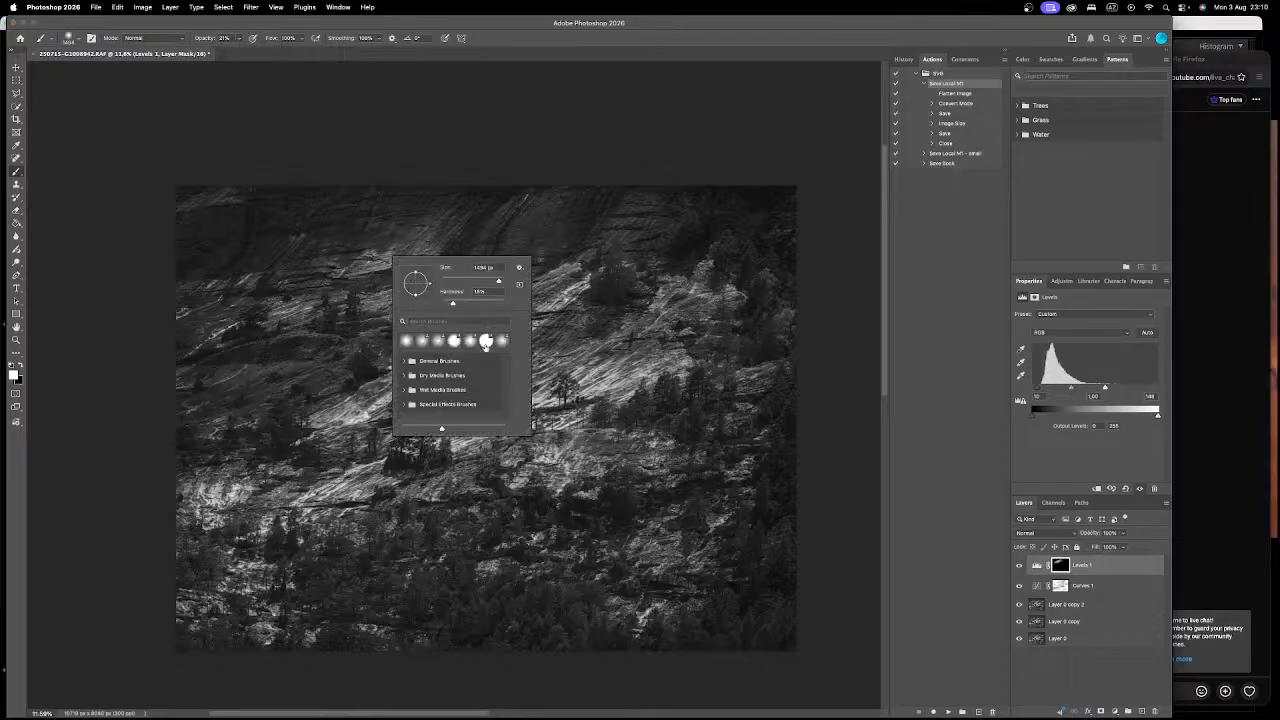
pyautogui.click(441, 304)
pyautogui.click(332, 272)
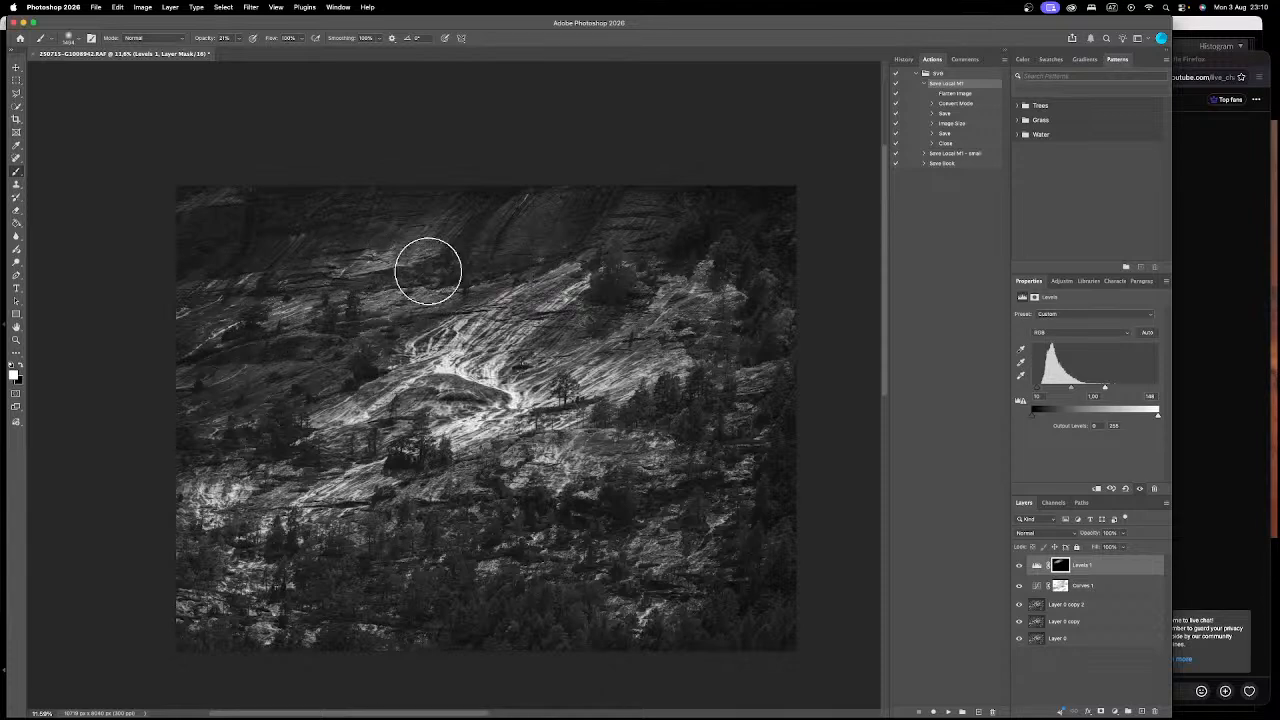
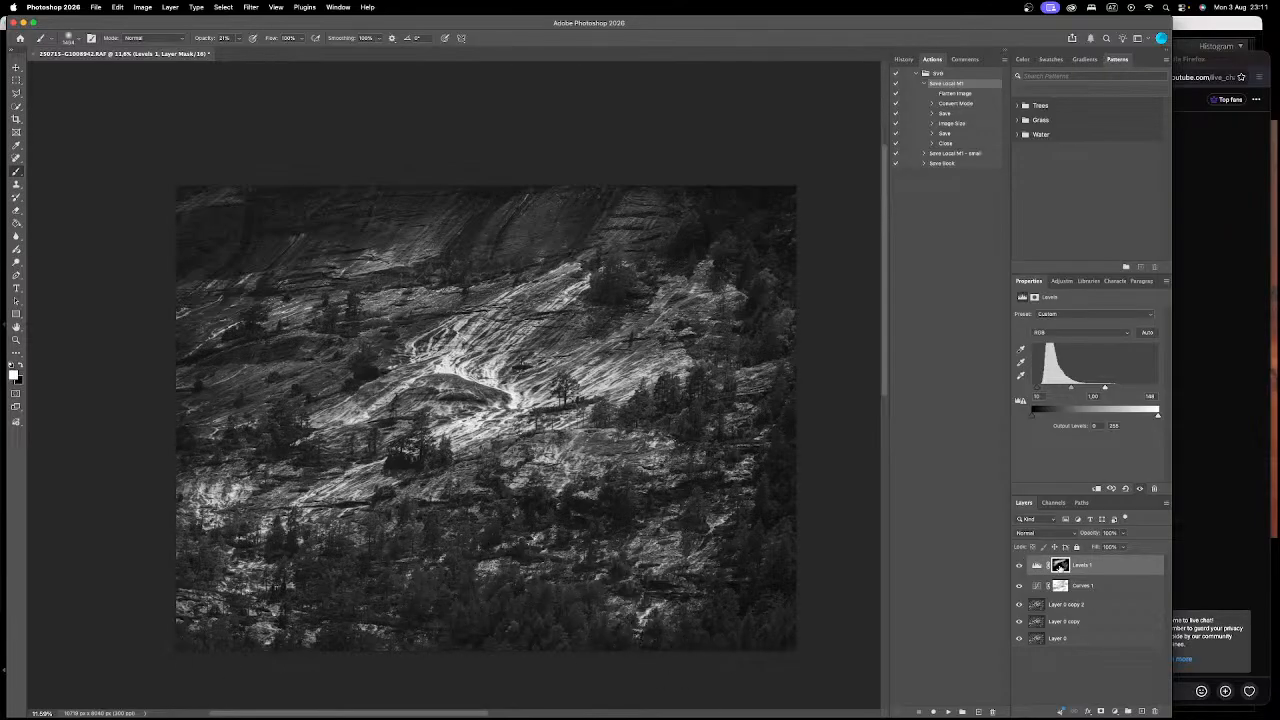
# Step: Compare the photo with the Levels mask disabled and enabled
pyautogui.keyDown('shift'); pyautogui.click(1060, 566); pyautogui.keyUp('shift')
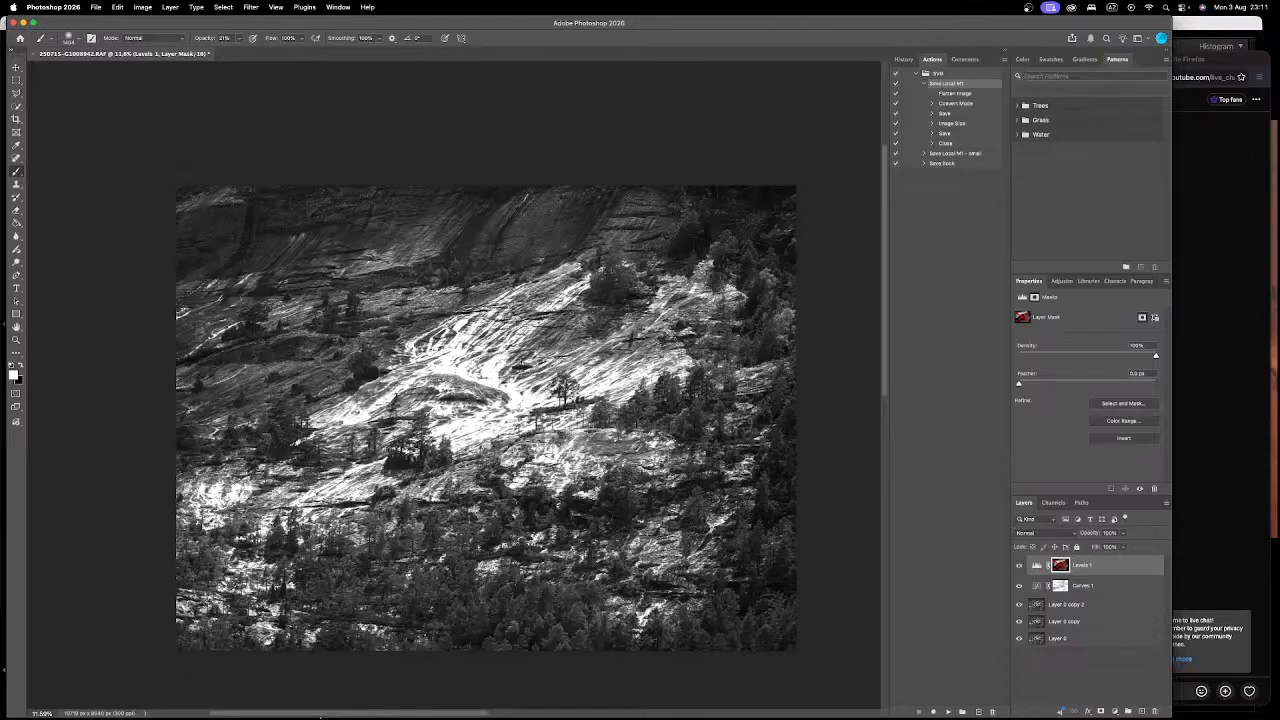
pyautogui.click(1070, 566)
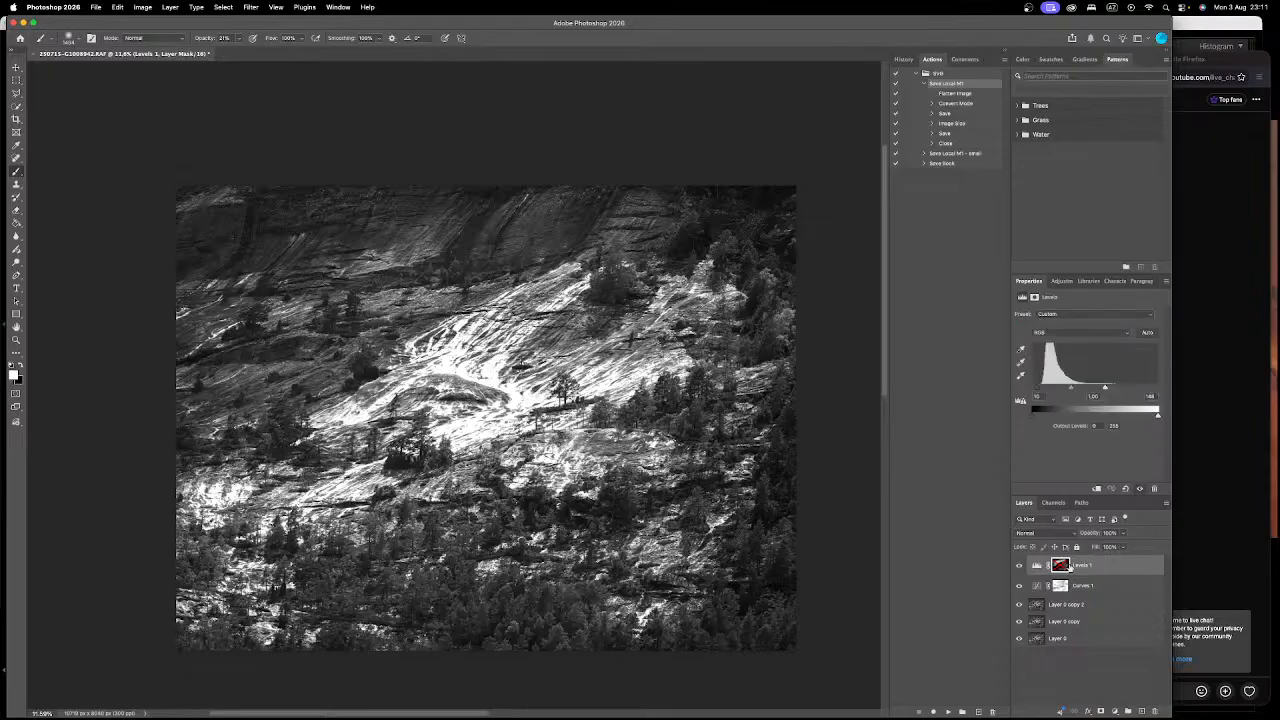
pyautogui.keyDown('shift'); pyautogui.click(1062, 567); pyautogui.keyUp('shift')
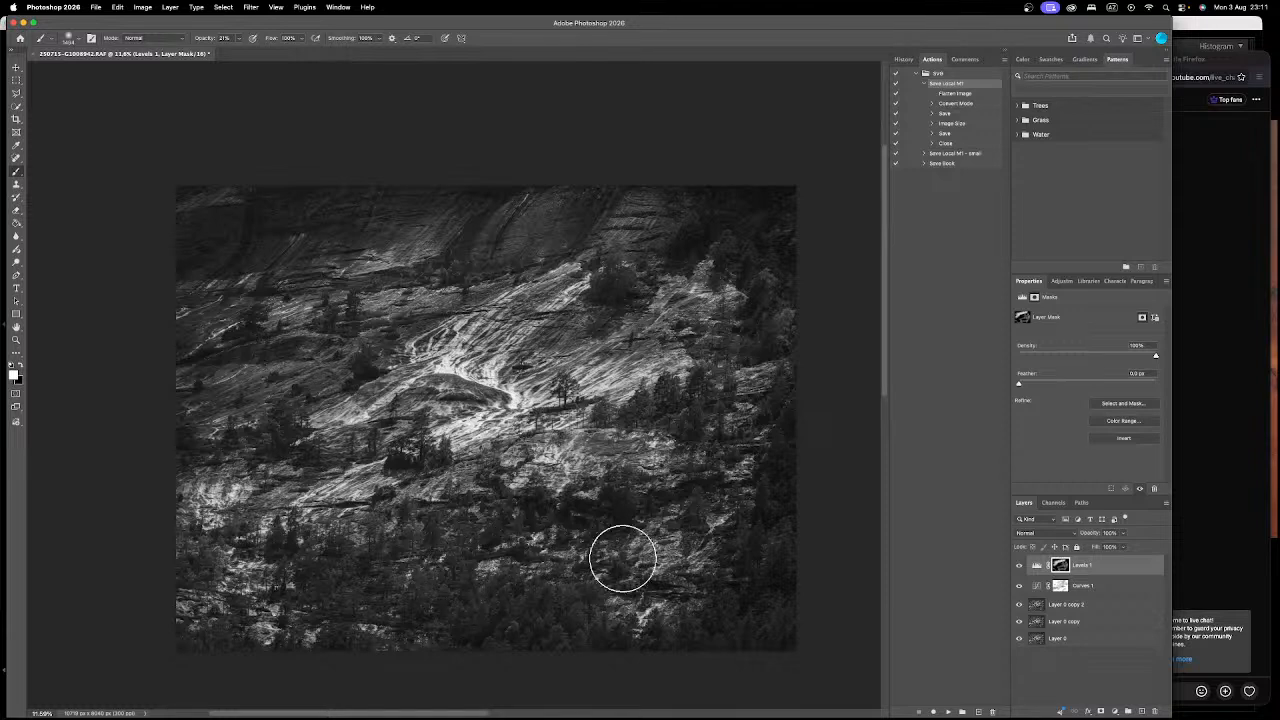
# Step: Examine the streaked rock and pines around the central slope at up to 100% zoom
pyautogui.scroll(2, 578, 535)
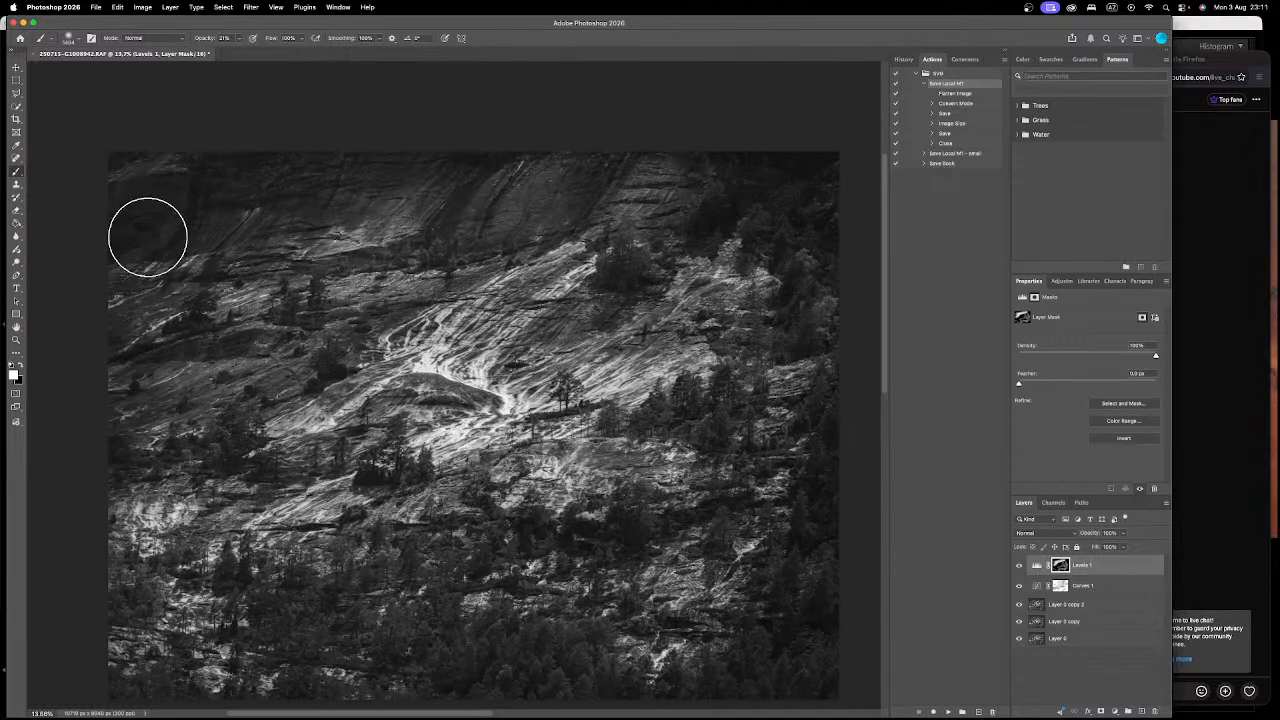
pyautogui.scroll(4, 532, 500)
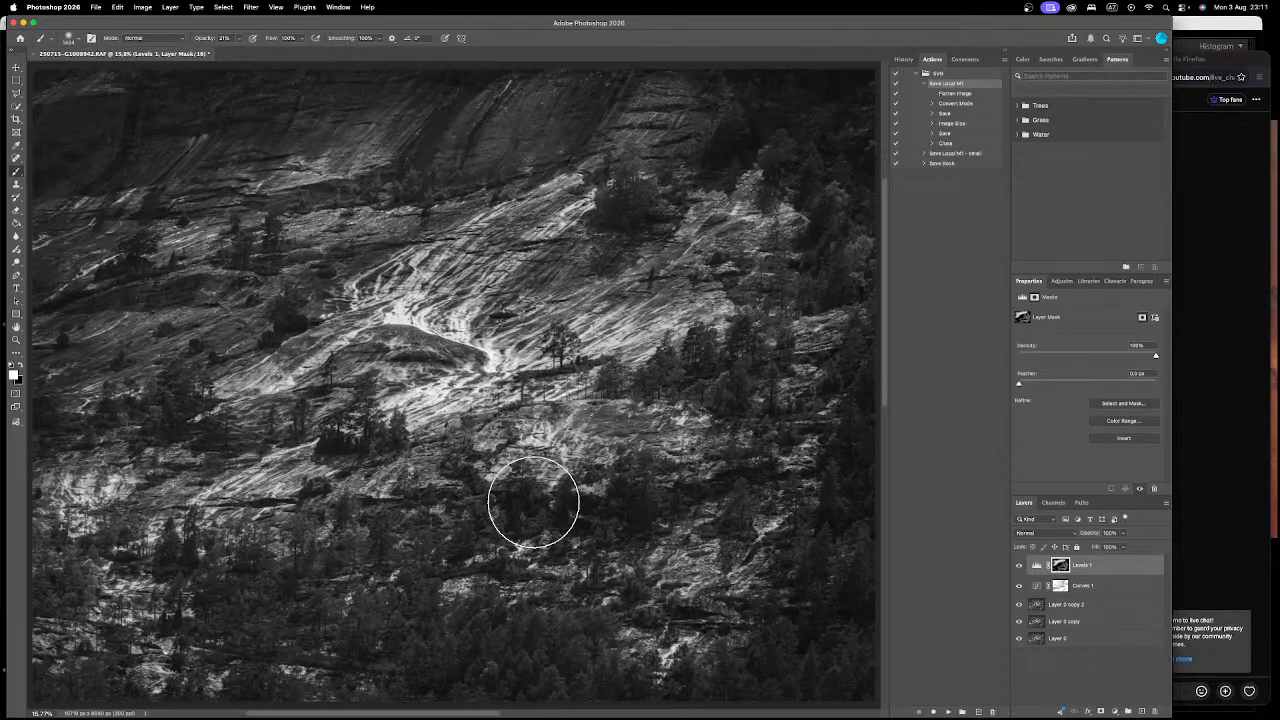
pyautogui.scroll(5, 532, 480)
pyautogui.scroll(1, 537, 293)
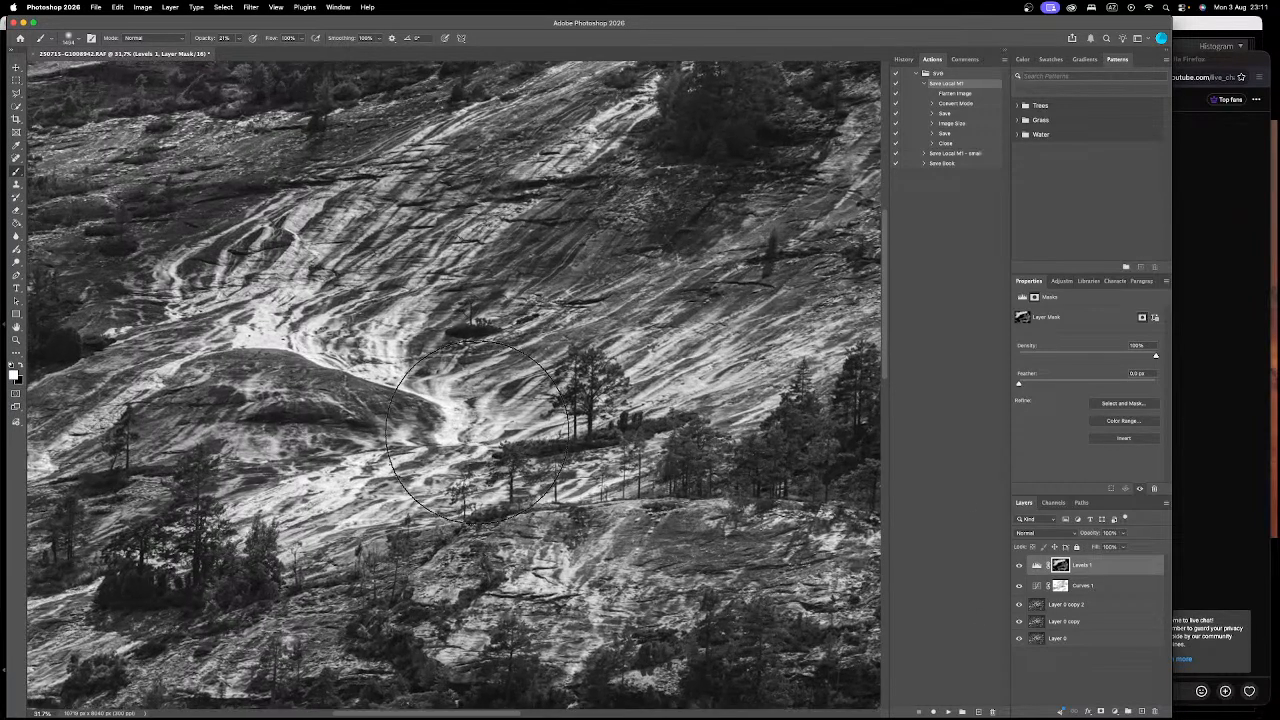
pyautogui.scroll(-3, 520, 498)
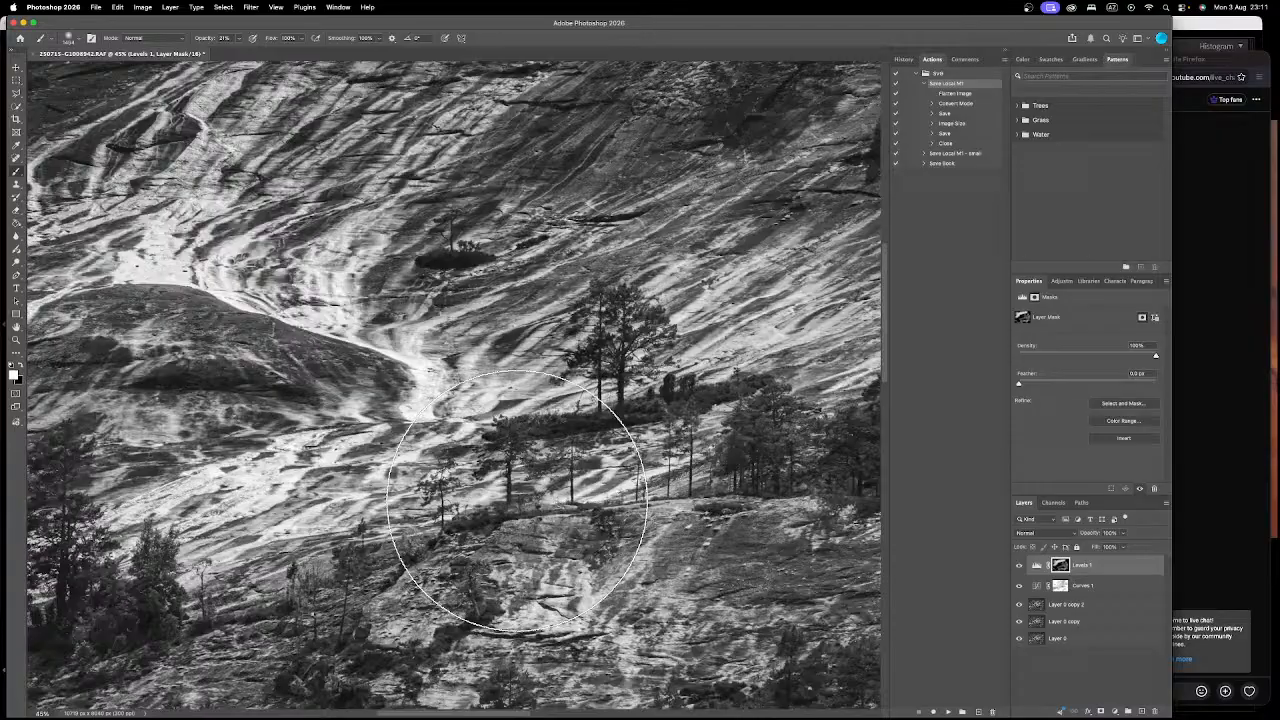
pyautogui.scroll(-3, 520, 503)
pyautogui.scroll(4, 520, 505)
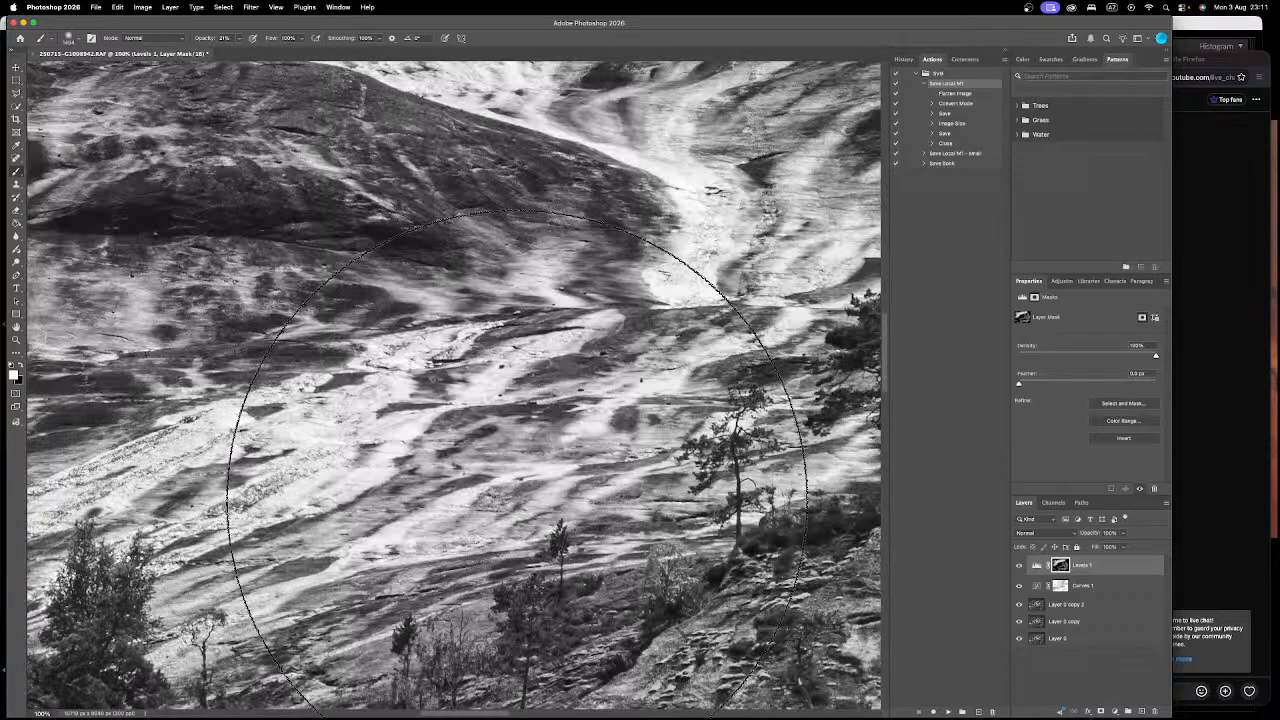
pyautogui.scroll(-4, 516, 502)
# Step: Compare the photo with the Levels adjustment and the Curves adjustment below it each hidden and shown
pyautogui.click(1019, 565)
pyautogui.click(1019, 565)
pyautogui.click(1019, 565)
pyautogui.click(1019, 565)
pyautogui.scroll(-1, 566, 394)
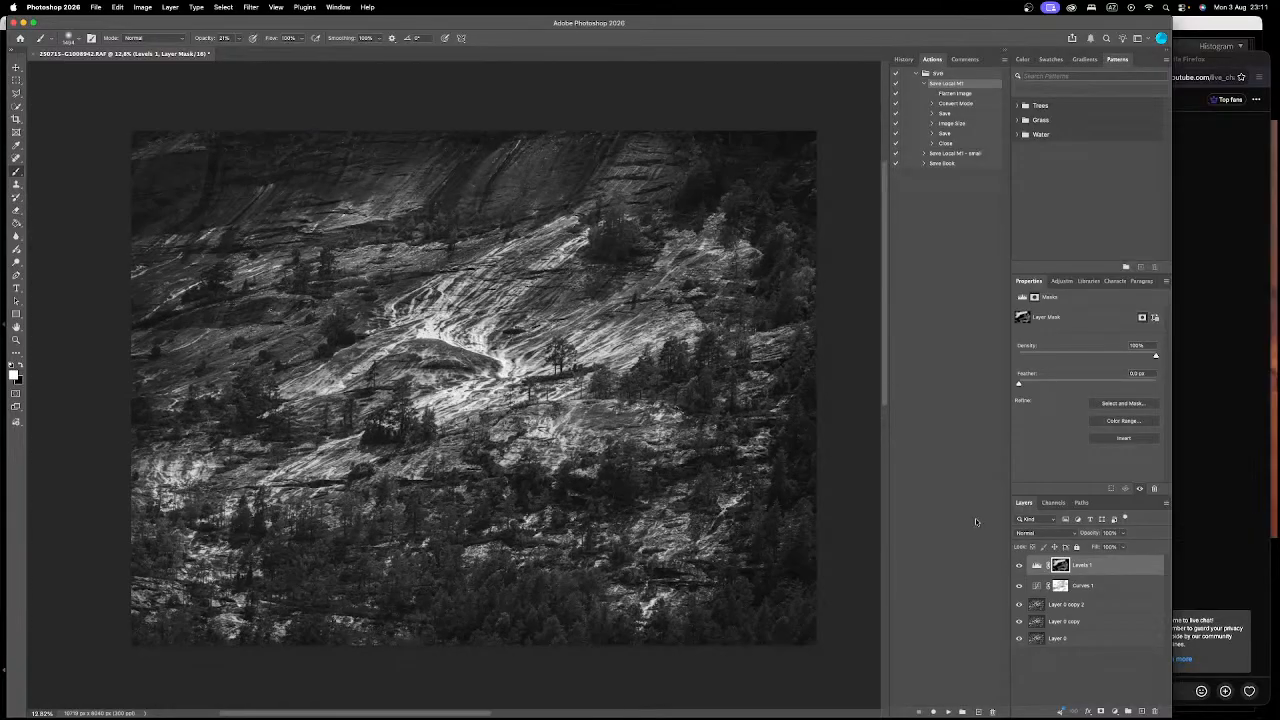
pyautogui.click(1019, 585)
pyautogui.click(1019, 585)
# Step: Add a second Curves adjustment above the Levels layer, shaped as an S-curve with darkened shadows and midtones and slightly raised highlights
pyautogui.click(1110, 565)
pyautogui.click(1114, 711)
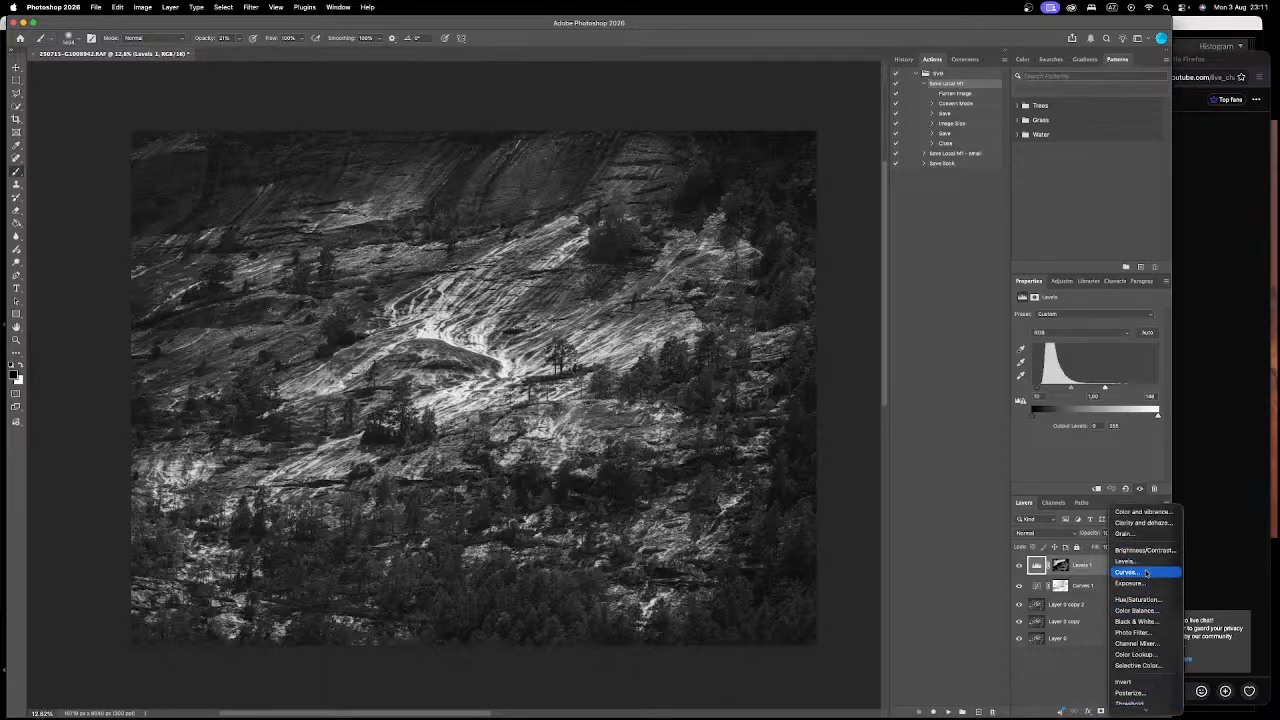
pyautogui.click(1146, 573)
pyautogui.moveTo(1088, 411); pyautogui.dragTo(1089, 415)
pyautogui.click(1039, 450)
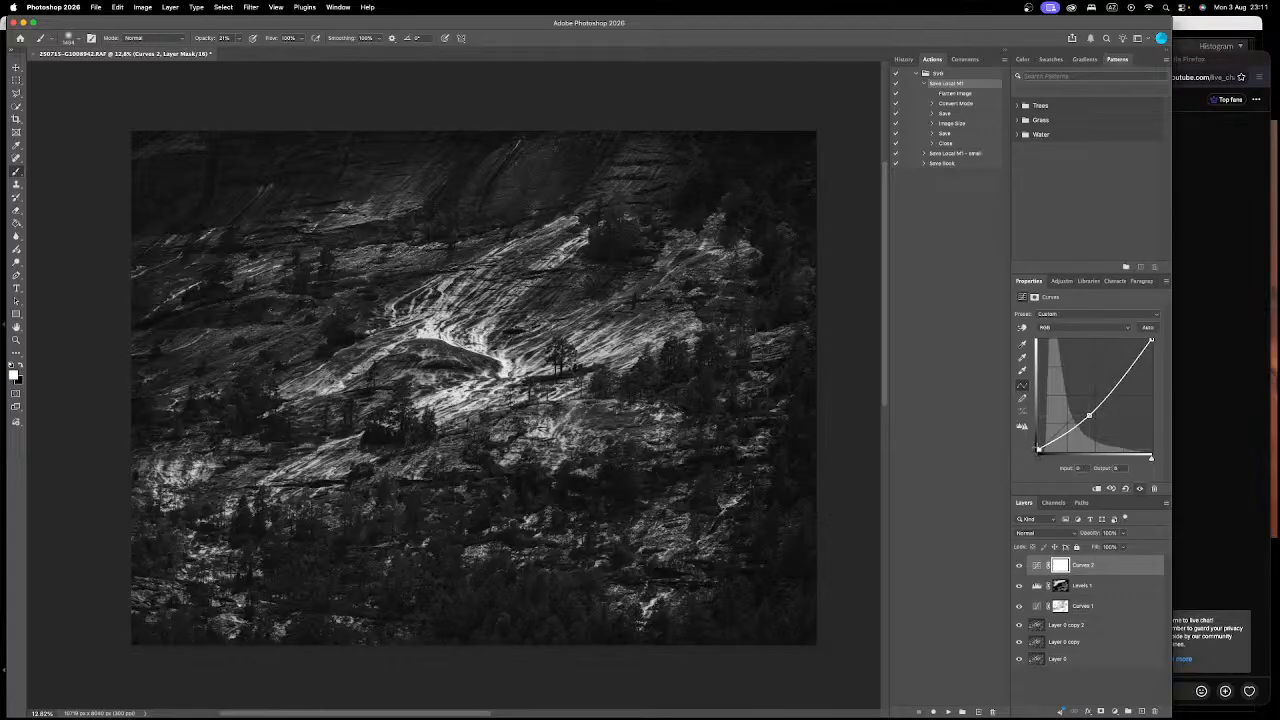
pyautogui.moveTo(1089, 414); pyautogui.dragTo(1086, 413)
pyautogui.moveTo(1125, 368); pyautogui.dragTo(1124, 366)
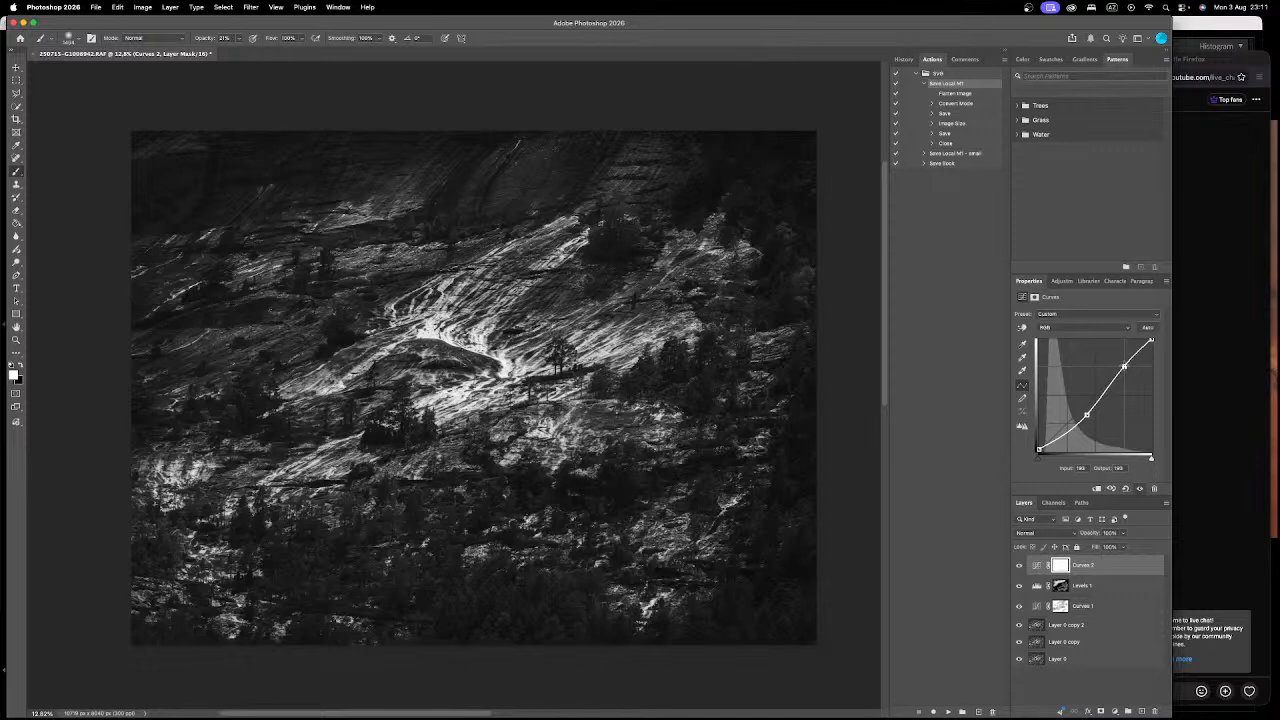
pyautogui.moveTo(1061, 440); pyautogui.dragTo(1087, 409)
pyautogui.moveTo(1125, 366); pyautogui.dragTo(1125, 362)
# Step: Compare the photo with the new Curves adjustment hidden and shown, and inspect the upper rock face up close
pyautogui.click(1019, 566)
pyautogui.click(1019, 566)
pyautogui.click(1020, 566)
pyautogui.click(1020, 566)
pyautogui.click(1020, 566)
pyautogui.scroll(5, 586, 142)
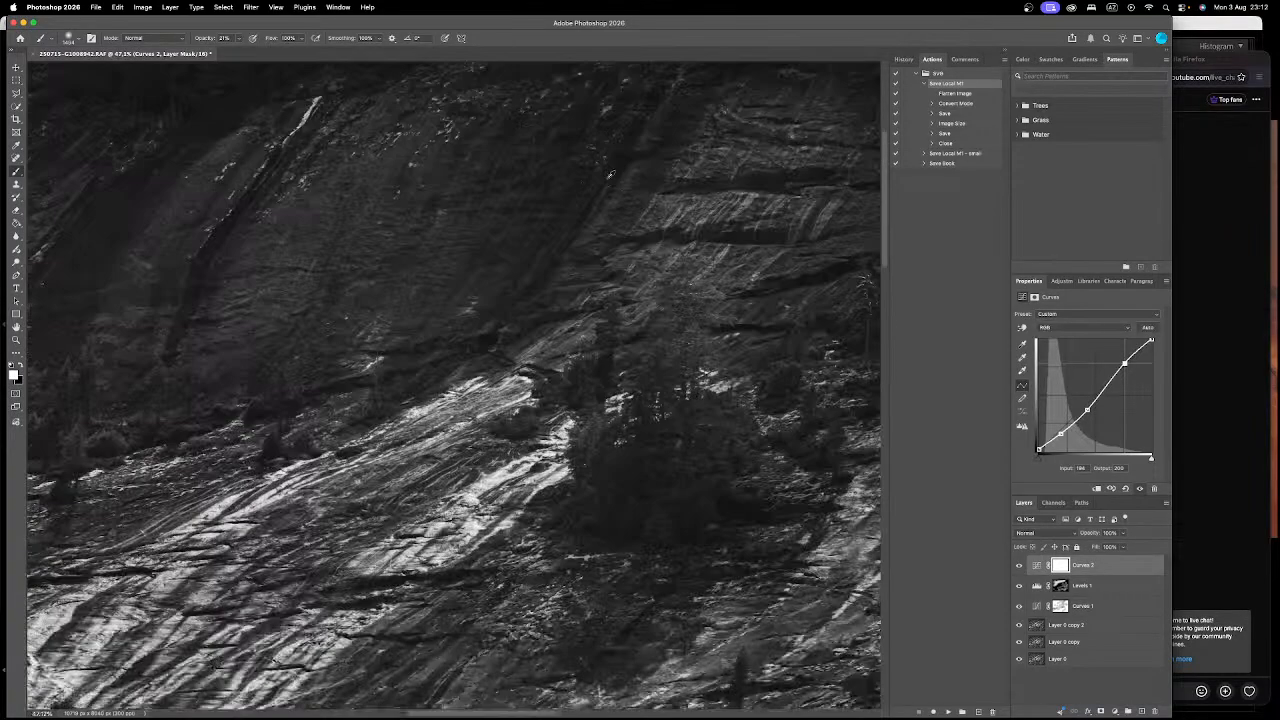
pyautogui.scroll(-4, 600, 177)
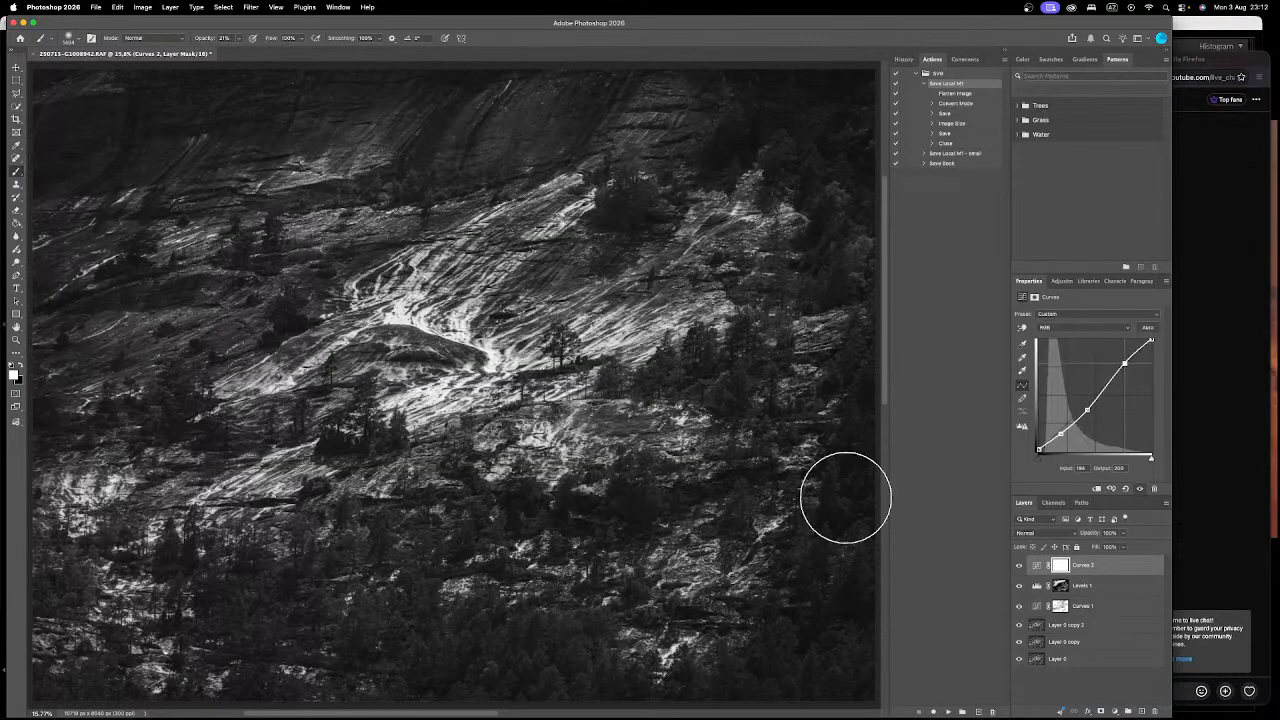
# Step: Toggle the top Curves adjustment to judge its effect on the whole slope, and examine the dark trees along the photo's right side
pyautogui.click(1020, 566)
pyautogui.click(1020, 566)
pyautogui.click(1020, 566)
pyautogui.click(1020, 566)
pyautogui.scroll(-1, 730, 455)
pyautogui.moveTo(730, 455)
pyautogui.mouseDown()
pyautogui.moveTo(662, 422)
pyautogui.moveTo(684, 425)
pyautogui.mouseUp()
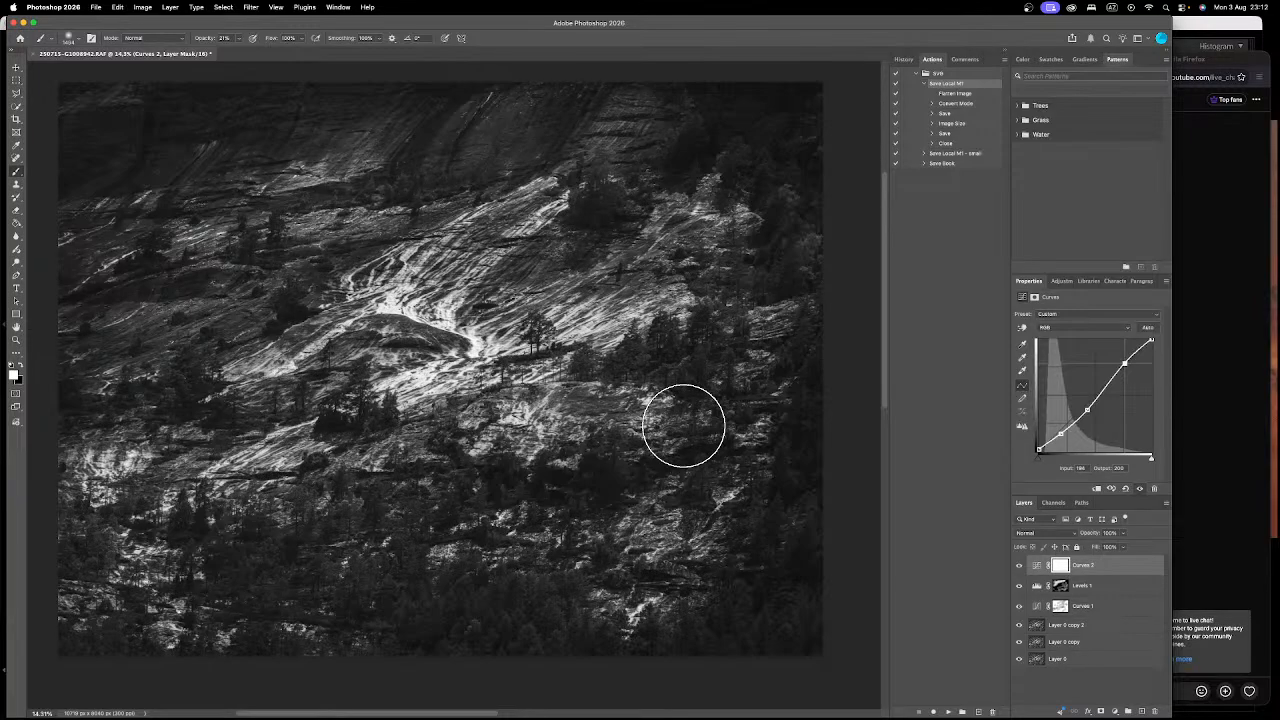
pyautogui.moveTo(790, 250)
pyautogui.mouseDown()
pyautogui.moveTo(800, 274)
pyautogui.moveTo(741, 277)
pyautogui.mouseUp()
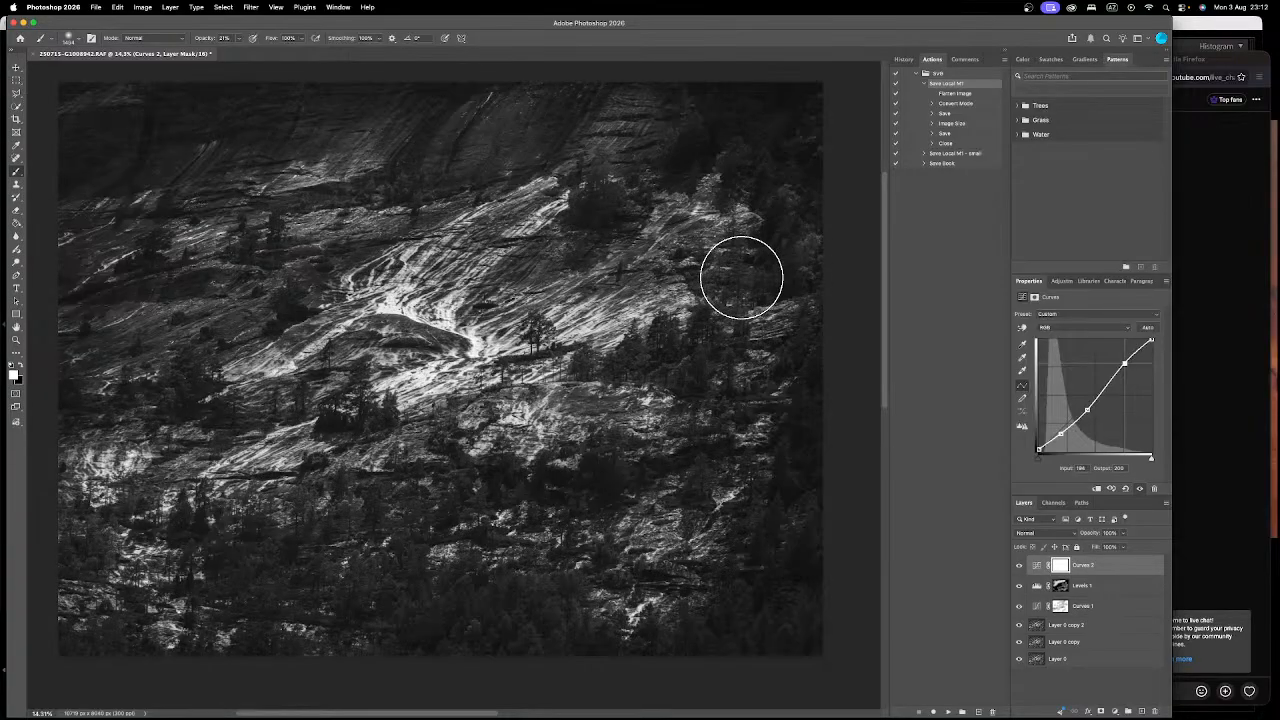
pyautogui.scroll(6, 741, 277)
pyautogui.scroll(-6, 741, 277)
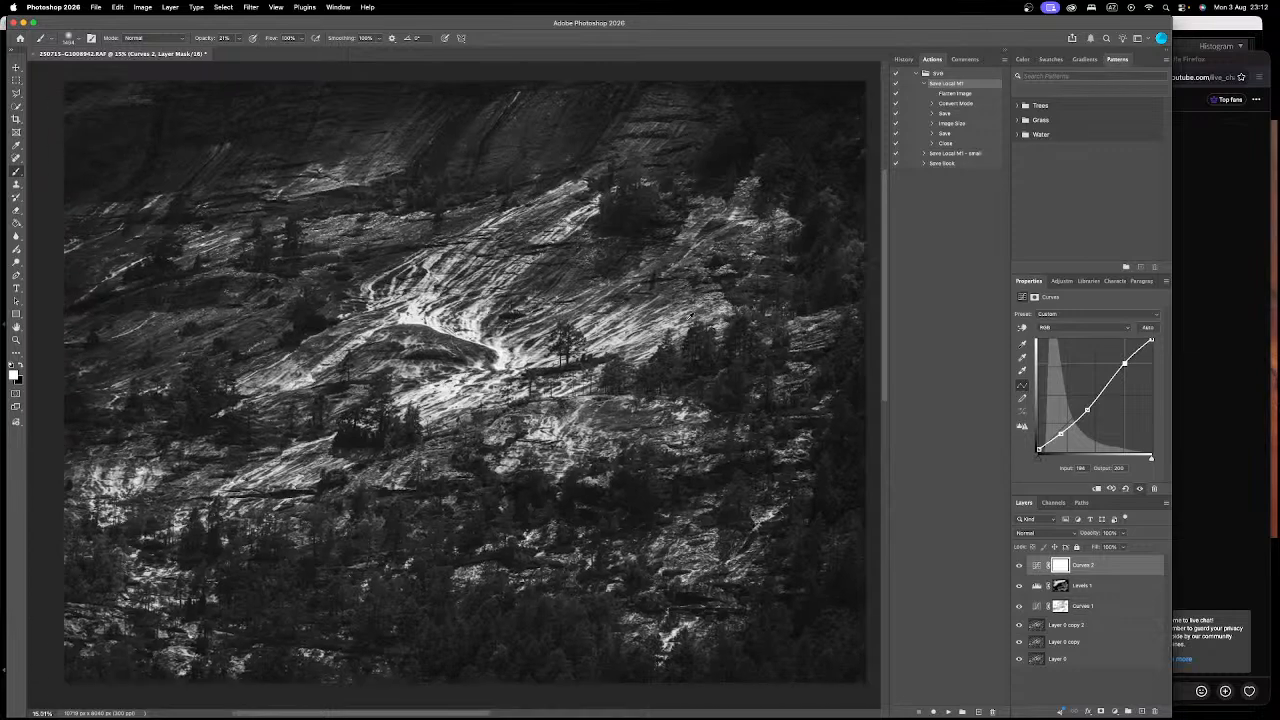
# Step: Compare the whole photo with and without the top Curves adjustment and leave that layer hidden
pyautogui.scroll(-2, 679, 324)
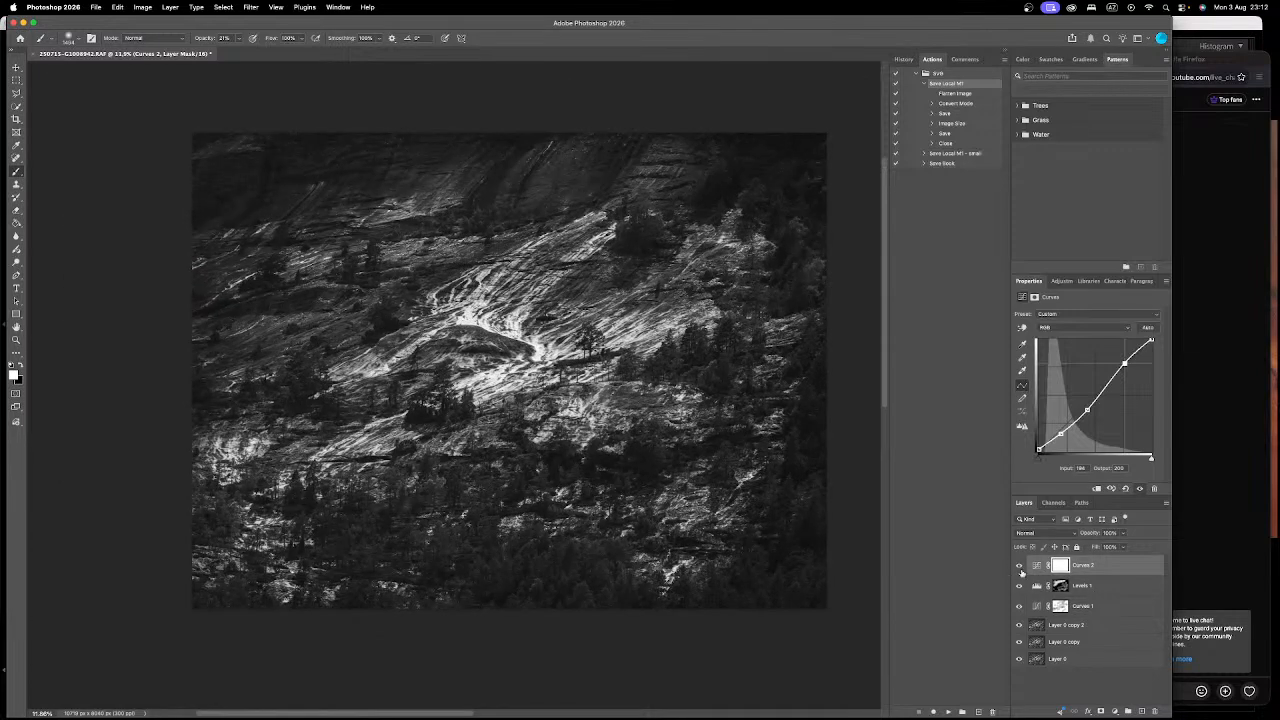
pyautogui.click(1020, 567)
pyautogui.click(1020, 567)
pyautogui.click(1021, 567)
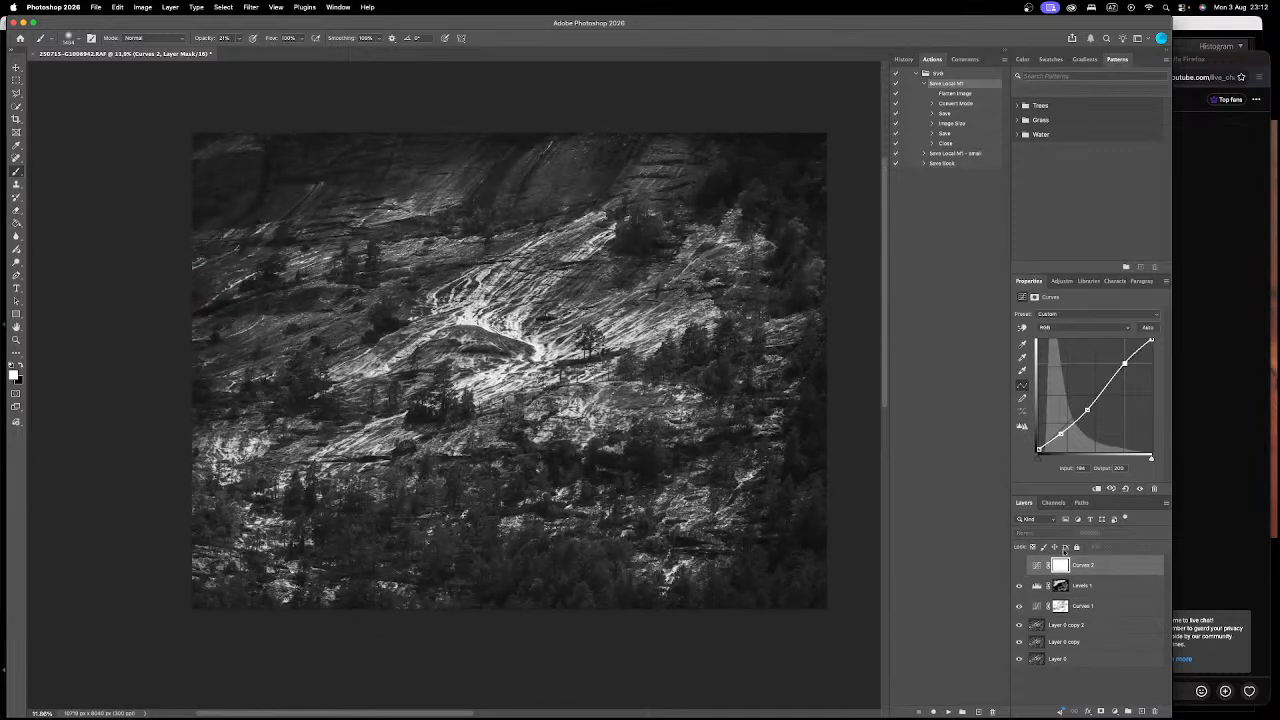
# Step: Compare the photo with the Levels adjustment hidden and shown, and reduce that layer's opacity to 40%
pyautogui.click(1020, 587)
pyautogui.click(1020, 587)
pyautogui.click(1020, 587)
pyautogui.click(1020, 587)
pyautogui.click(1100, 586)
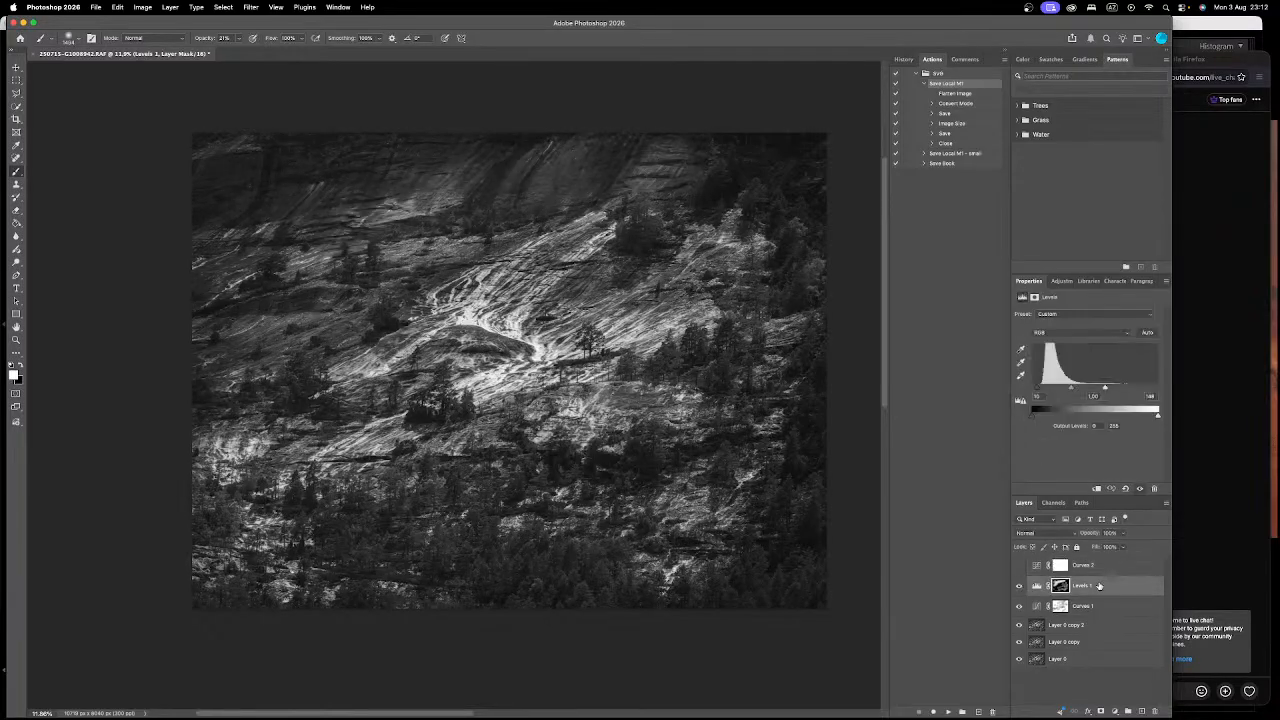
pyautogui.click(1127, 535)
pyautogui.moveTo(1112, 548); pyautogui.dragTo(1101, 547)
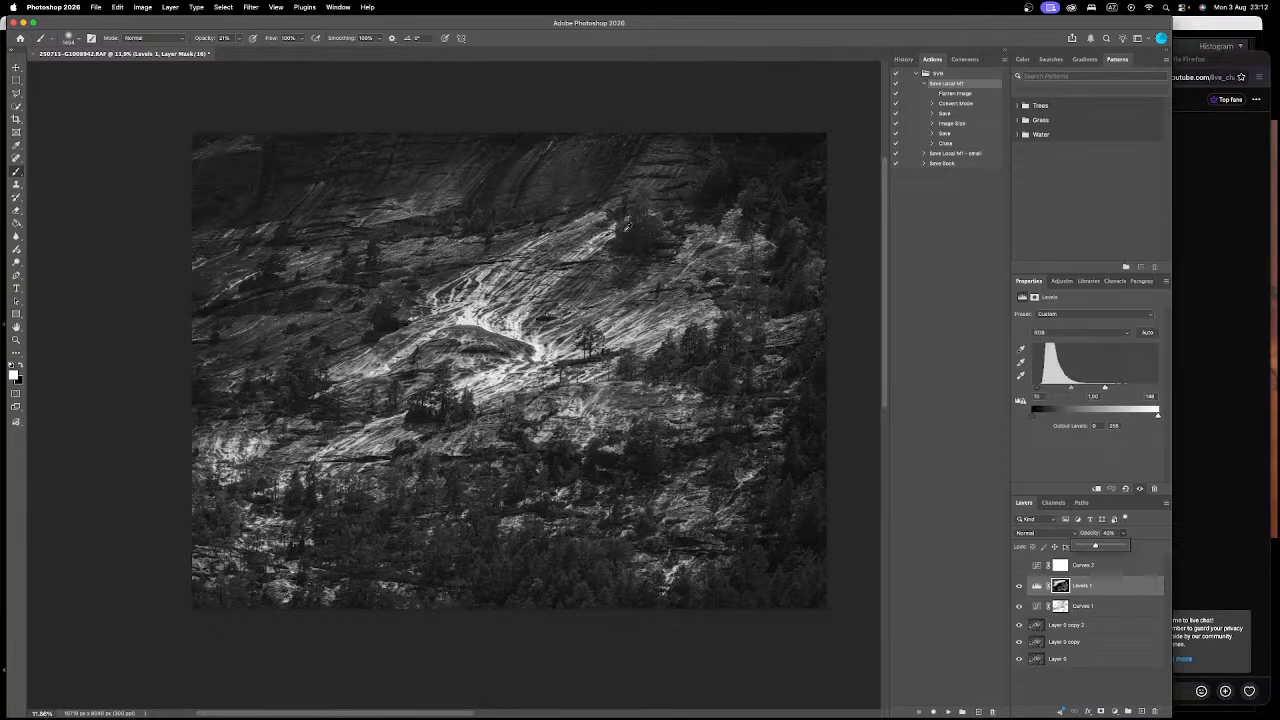
# Step: Crop the photo slightly tighter around all edges at its original ratio
pyautogui.press('c')
pyautogui.moveTo(195, 607); pyautogui.dragTo(198, 603)
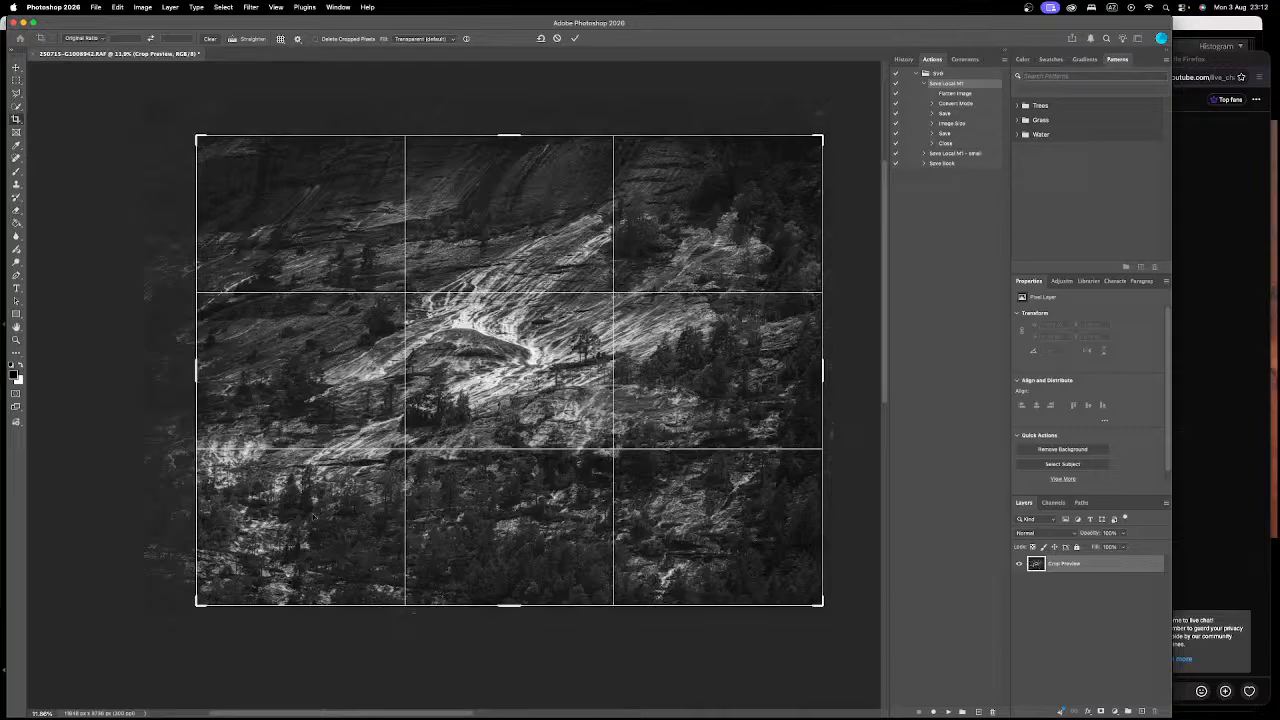
pyautogui.moveTo(198, 603); pyautogui.dragTo(196, 605)
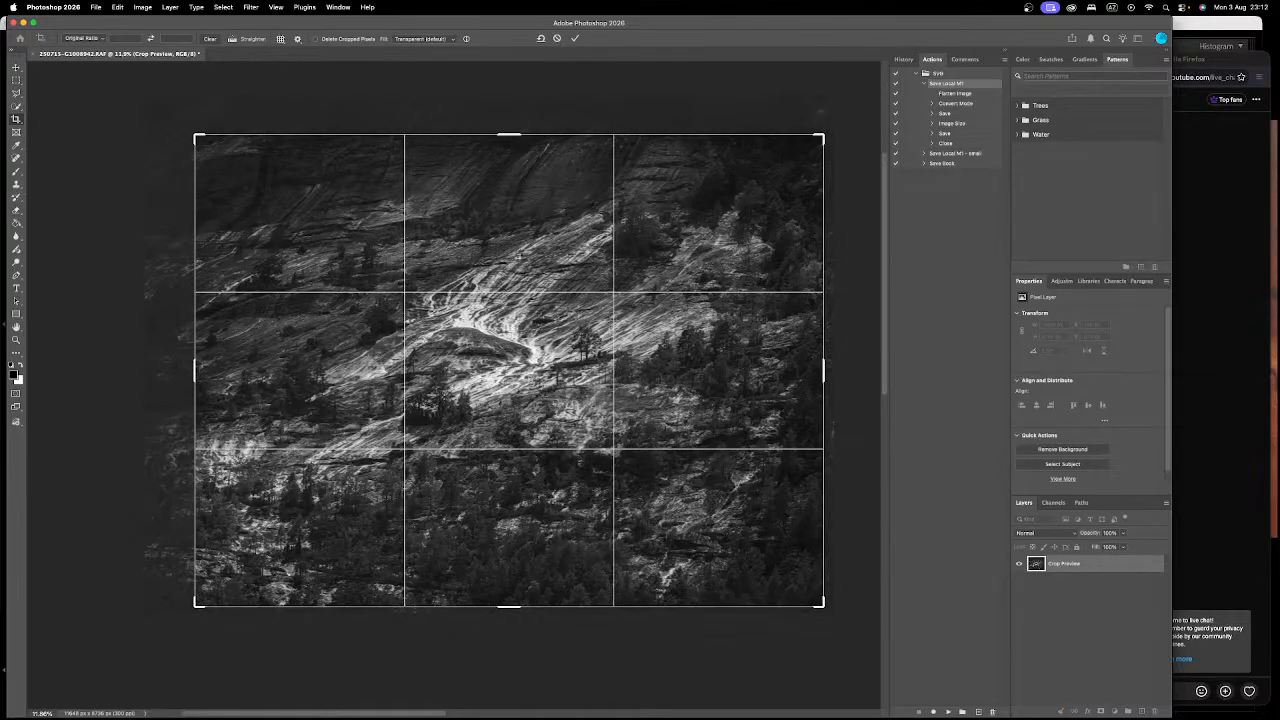
pyautogui.press('Return')
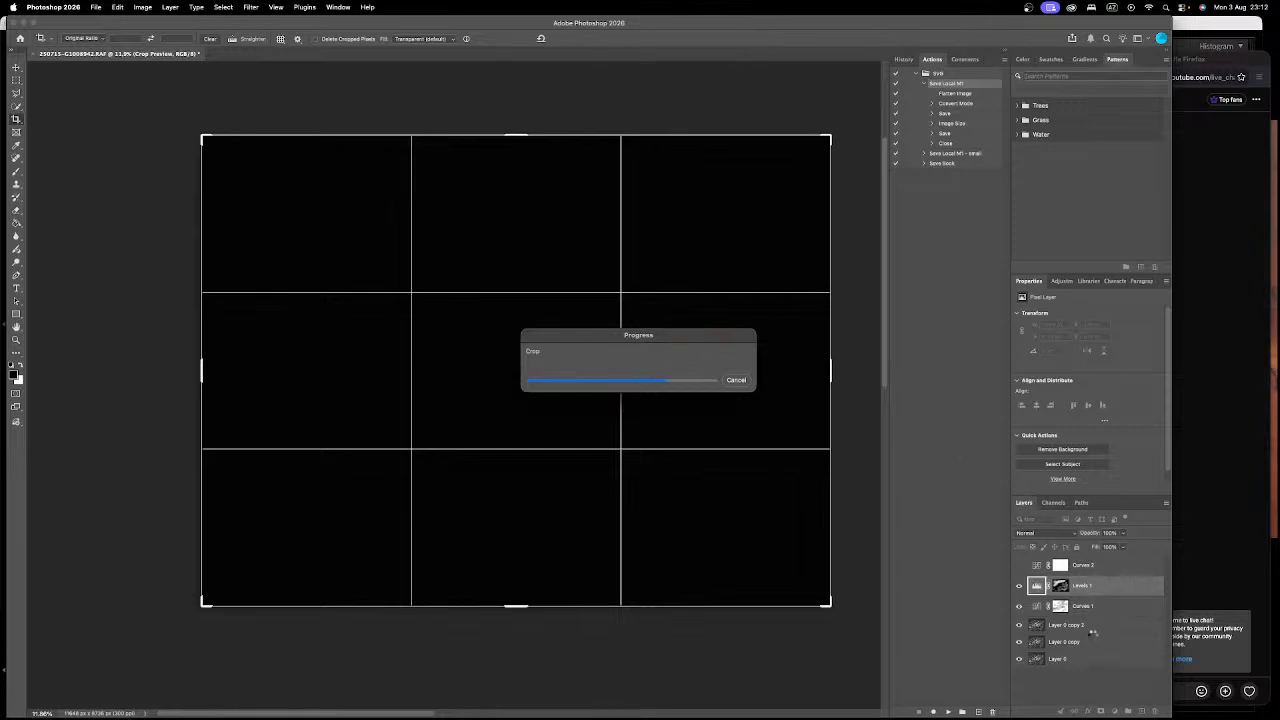
# Step: Try a contrast-boosting S-shaped Curves adjustment with lowered highlights above the Levels layer, at about 52% opacity
pyautogui.click(1100, 711)
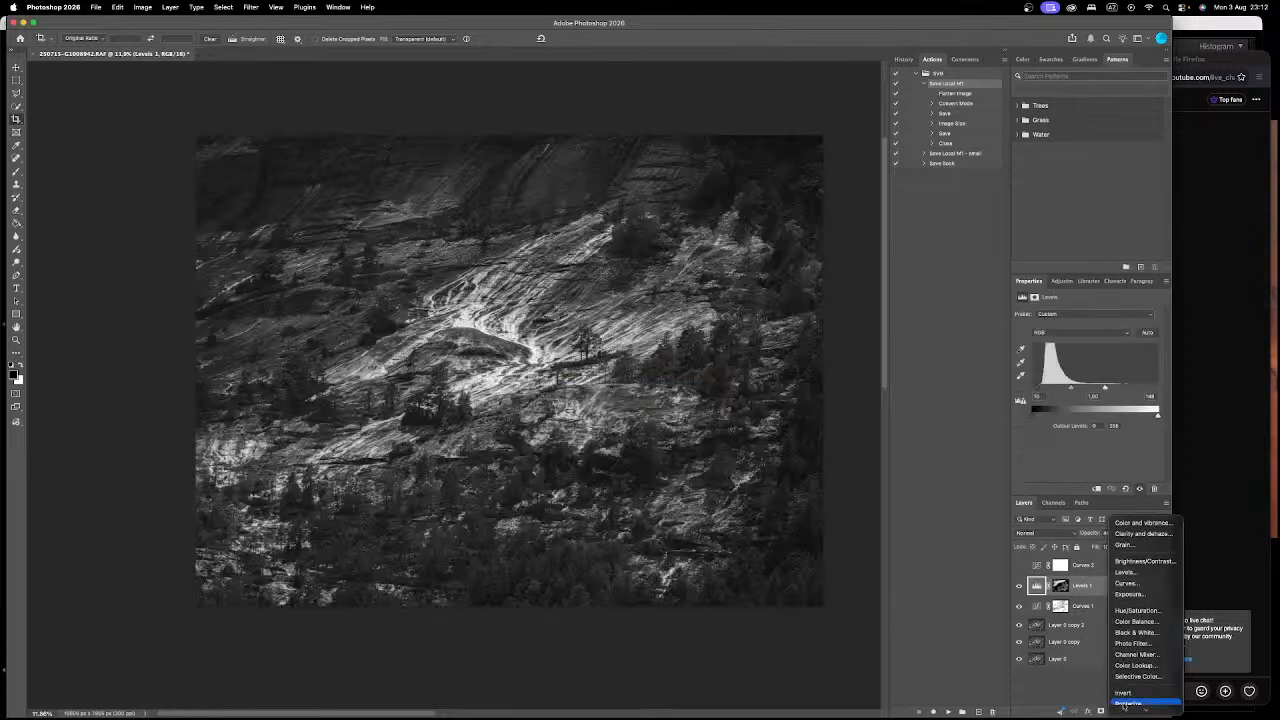
pyautogui.click(1143, 584)
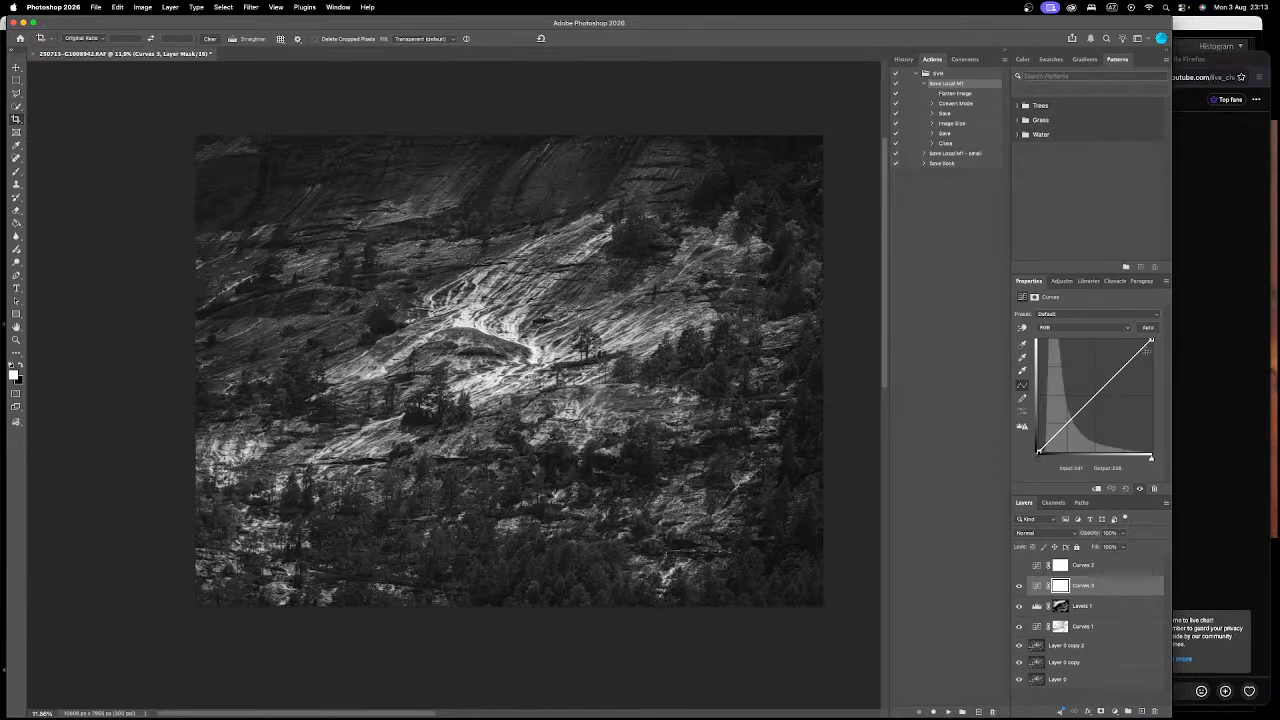
pyautogui.moveTo(1151, 341); pyautogui.dragTo(1036, 445)
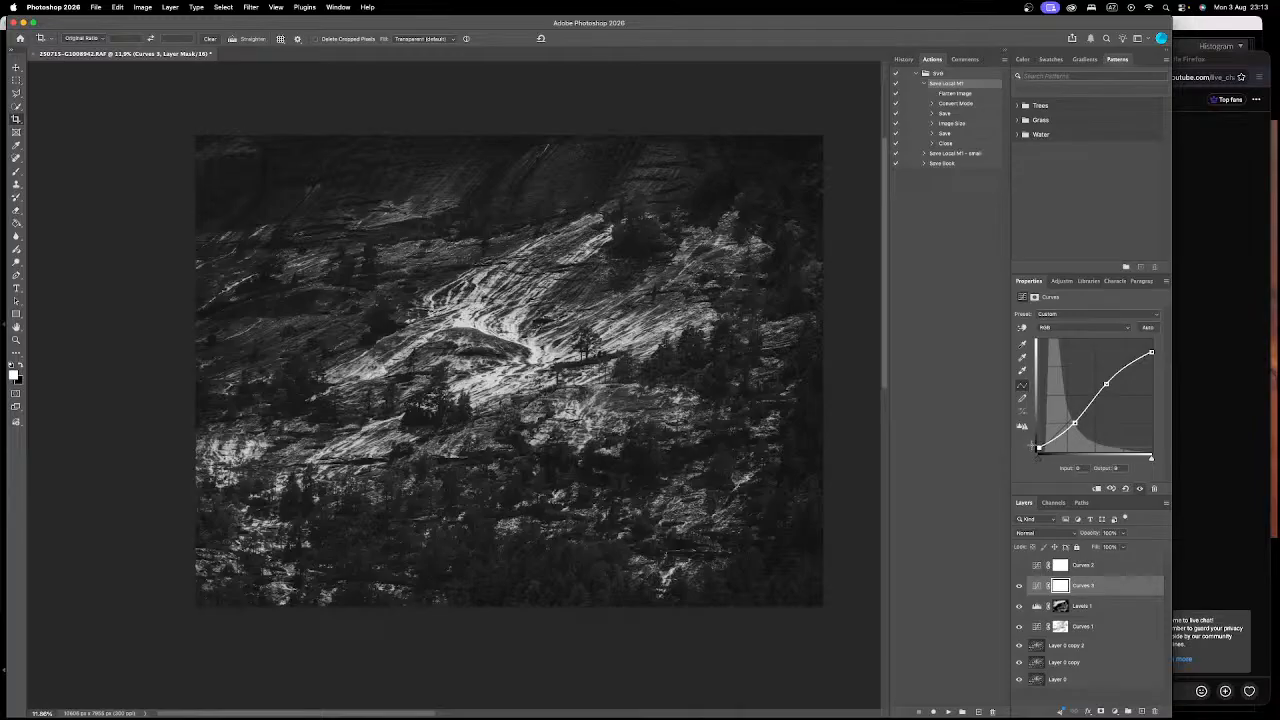
pyautogui.click(1075, 422)
pyautogui.moveTo(1125, 535); pyautogui.dragTo(1105, 547)
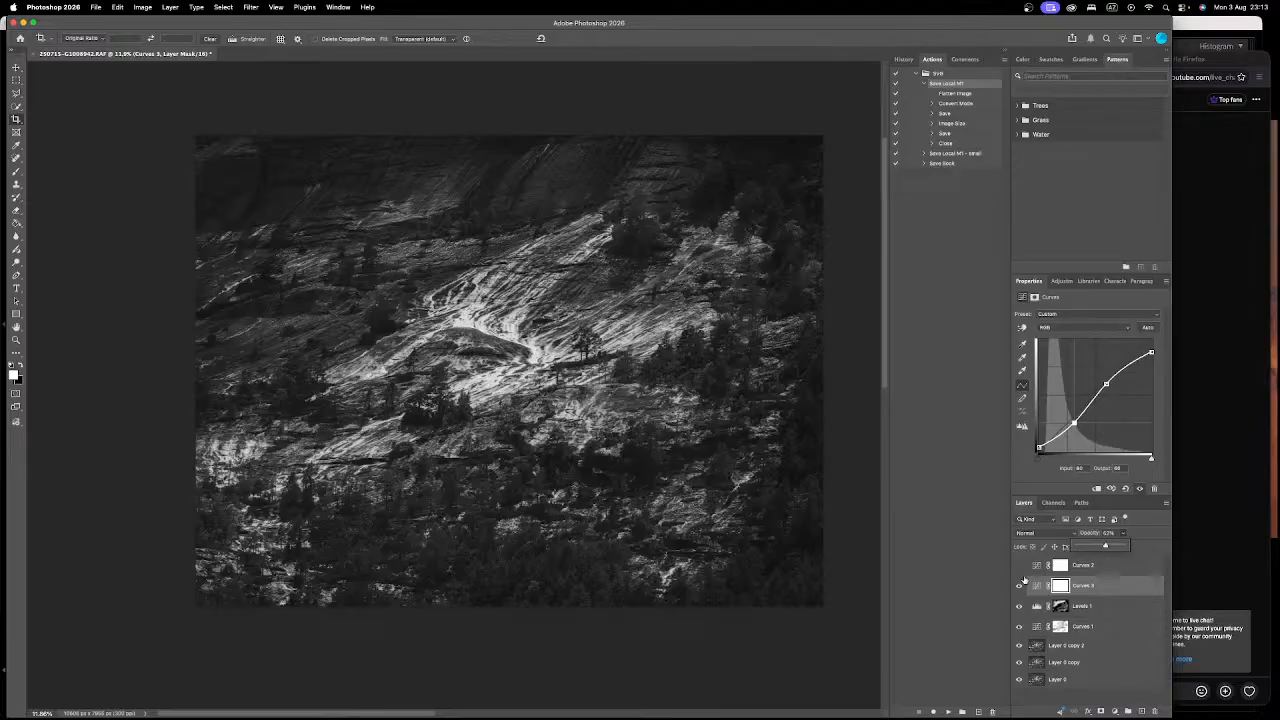
# Step: Compare the photo with and without the new Curves adjustment and leave that layer hidden
pyautogui.click(1019, 585)
pyautogui.click(1019, 585)
pyautogui.click(1024, 581)
pyautogui.click(1024, 581)
pyautogui.click(1024, 581)
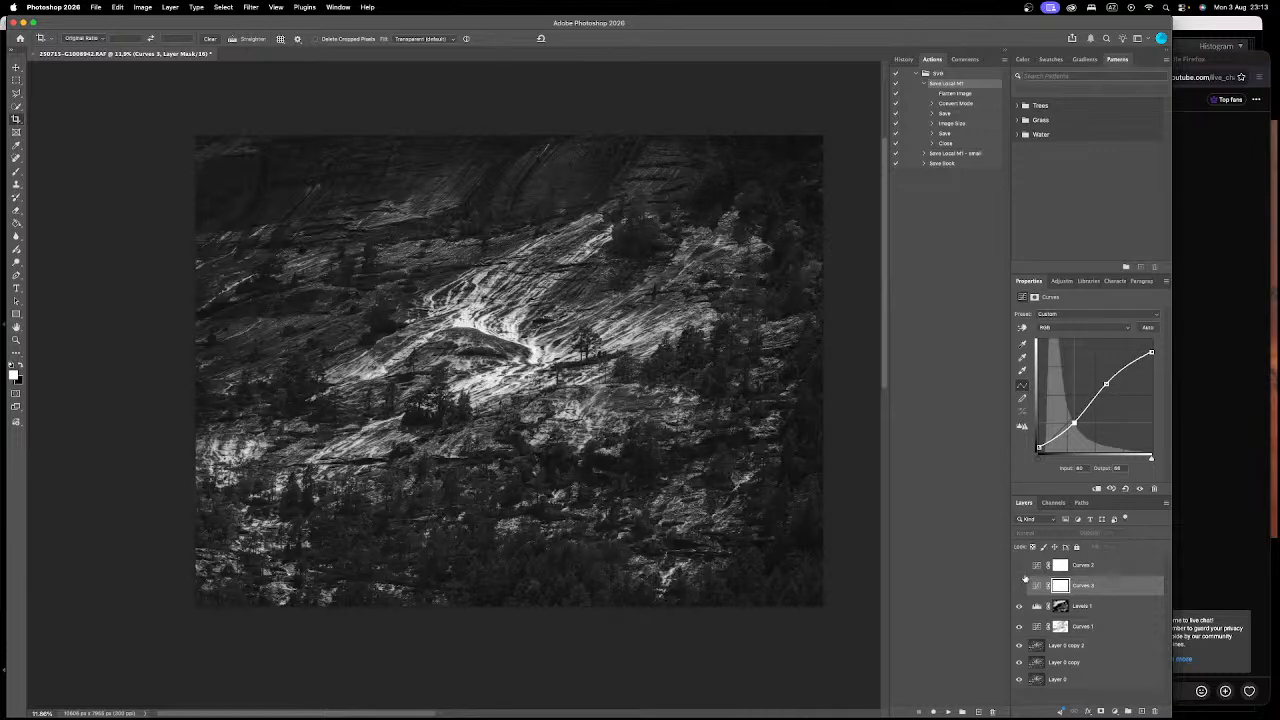
pyautogui.click(1019, 565)
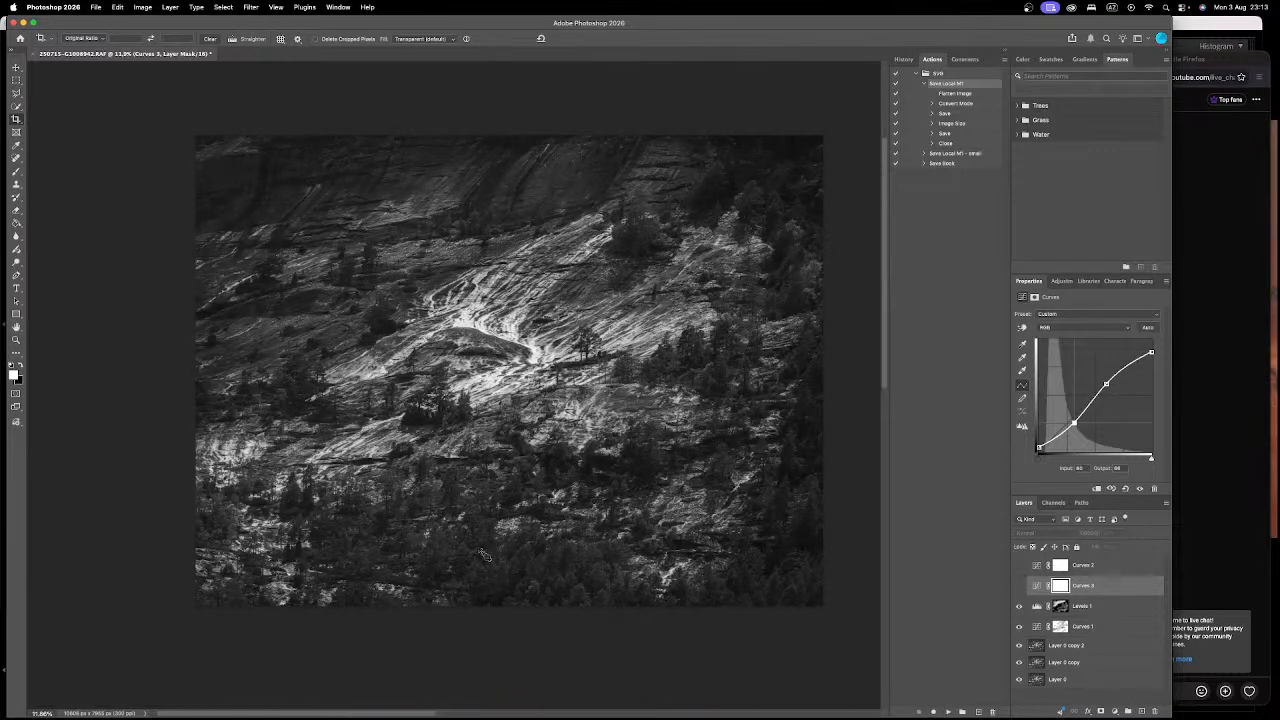
# Step: Close the black-and-white rock slope document without saving and switch to Lightroom Classic
pyautogui.press('super+w')
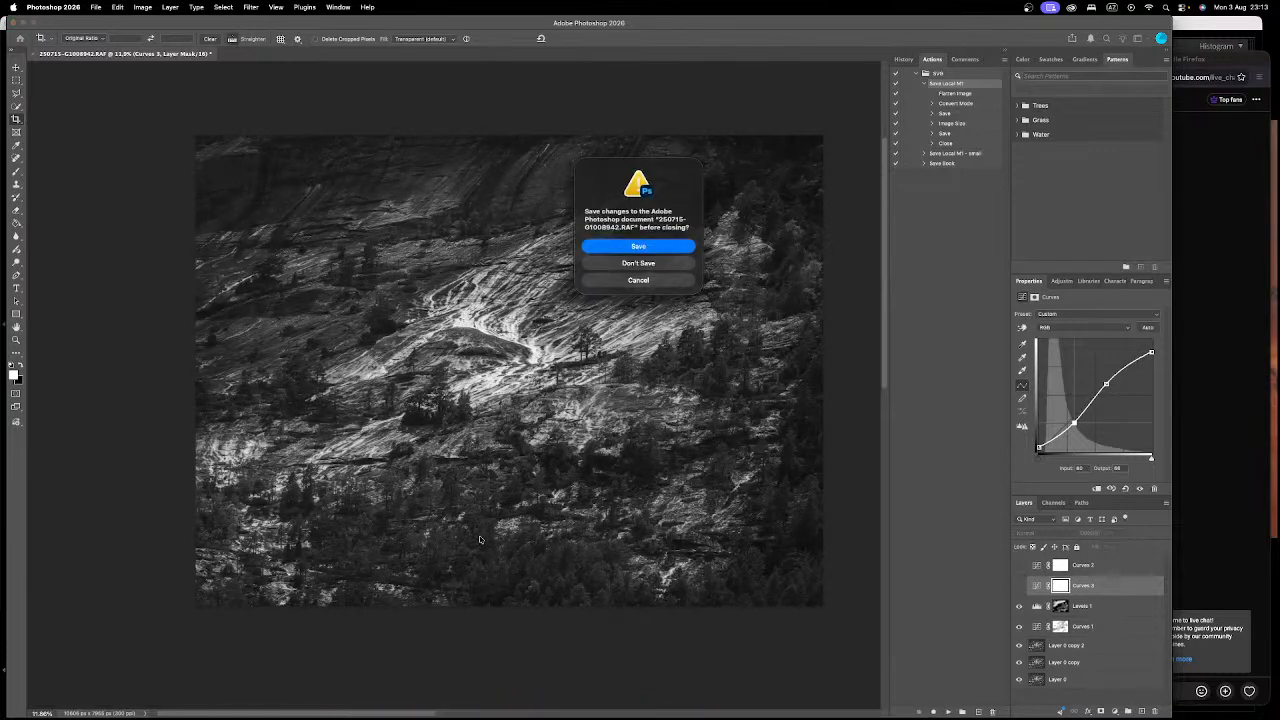
pyautogui.press('super+d')
pyautogui.hotkey('ctrl', 'Up')
pyautogui.click(790, 406)
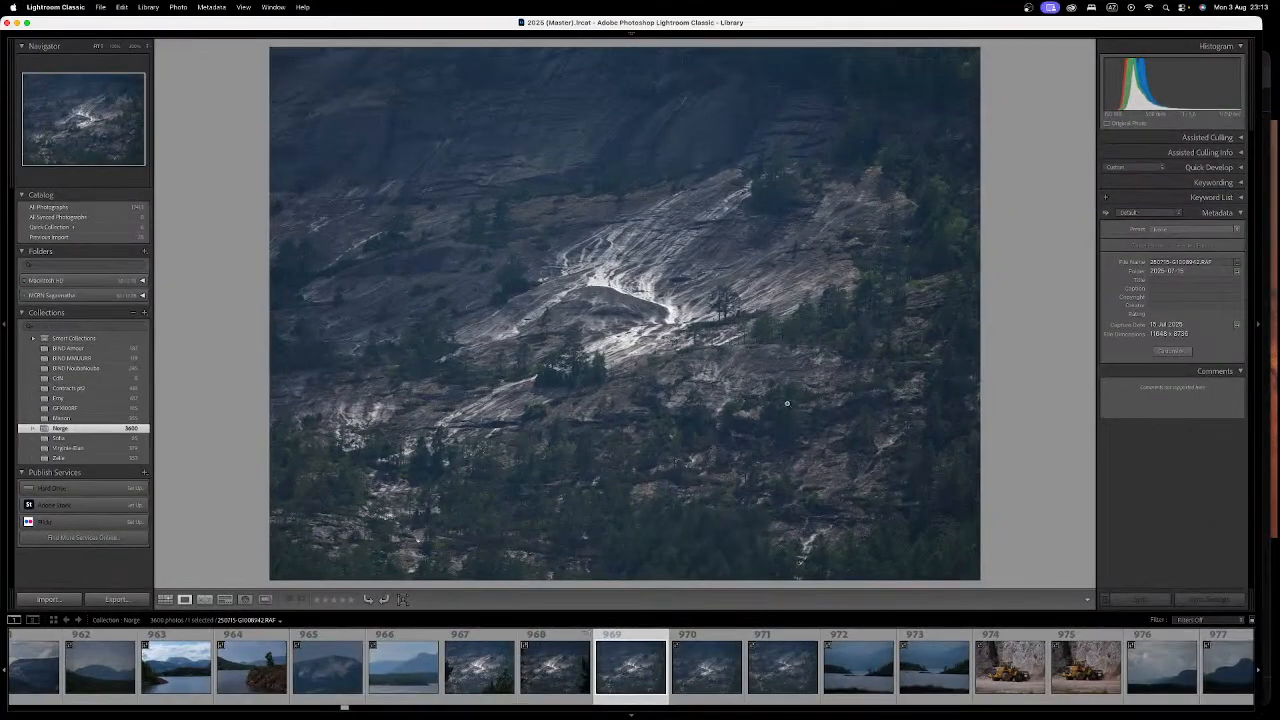
# Step: Look through the photos following the wet rock slope as far as the green forested hillside, and return to the slope photo
pyautogui.press('Right')
pyautogui.press('Right')
pyautogui.press('Right')
pyautogui.press('Right')
pyautogui.press('Right')
pyautogui.press('Right')
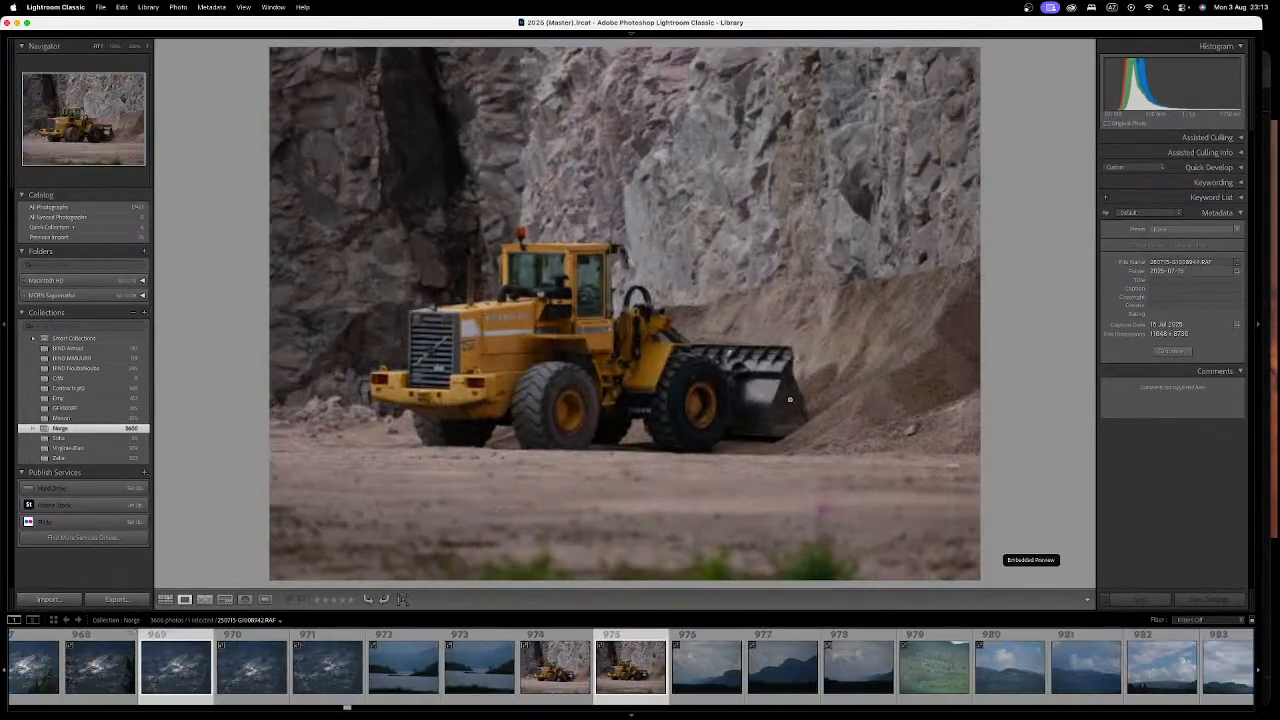
pyautogui.press('Right')
pyautogui.press('Right')
pyautogui.press('Right')
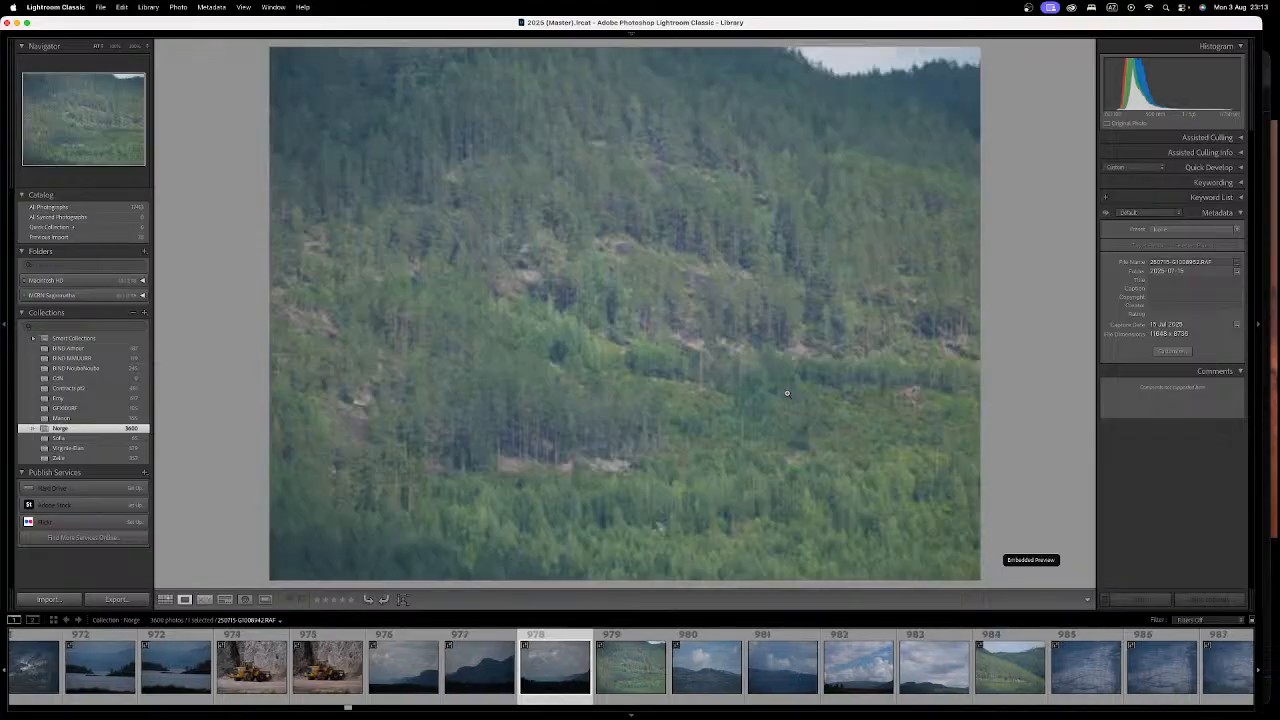
pyautogui.press('Left')
pyautogui.press('Left')
pyautogui.press('Left')
pyautogui.press('Left')
pyautogui.press('Left')
pyautogui.press('Left')
pyautogui.press('Left')
pyautogui.press('Left')
pyautogui.press('Left')
# Step: Browse the Norge collection's thumbnails for another rock face photo
pyautogui.press('g')
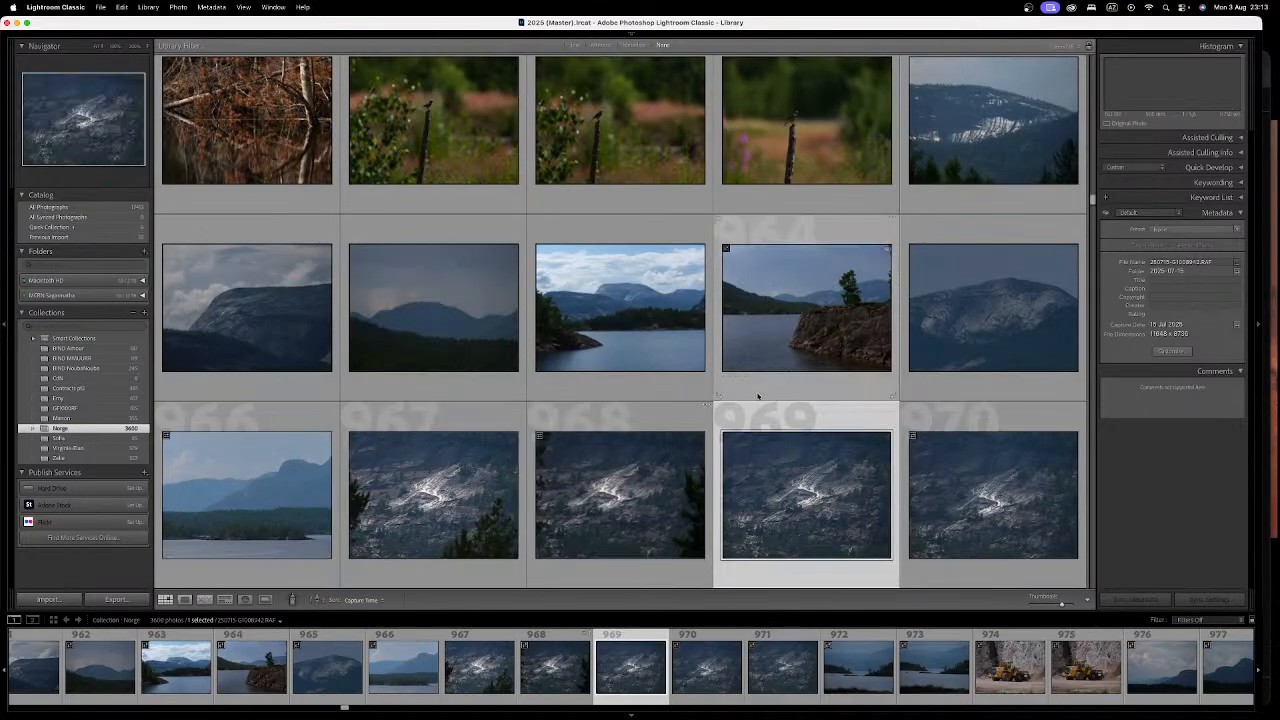
pyautogui.scroll(-3, 760, 396)
pyautogui.scroll(3, 760, 396)
pyautogui.scroll(-8, 760, 396)
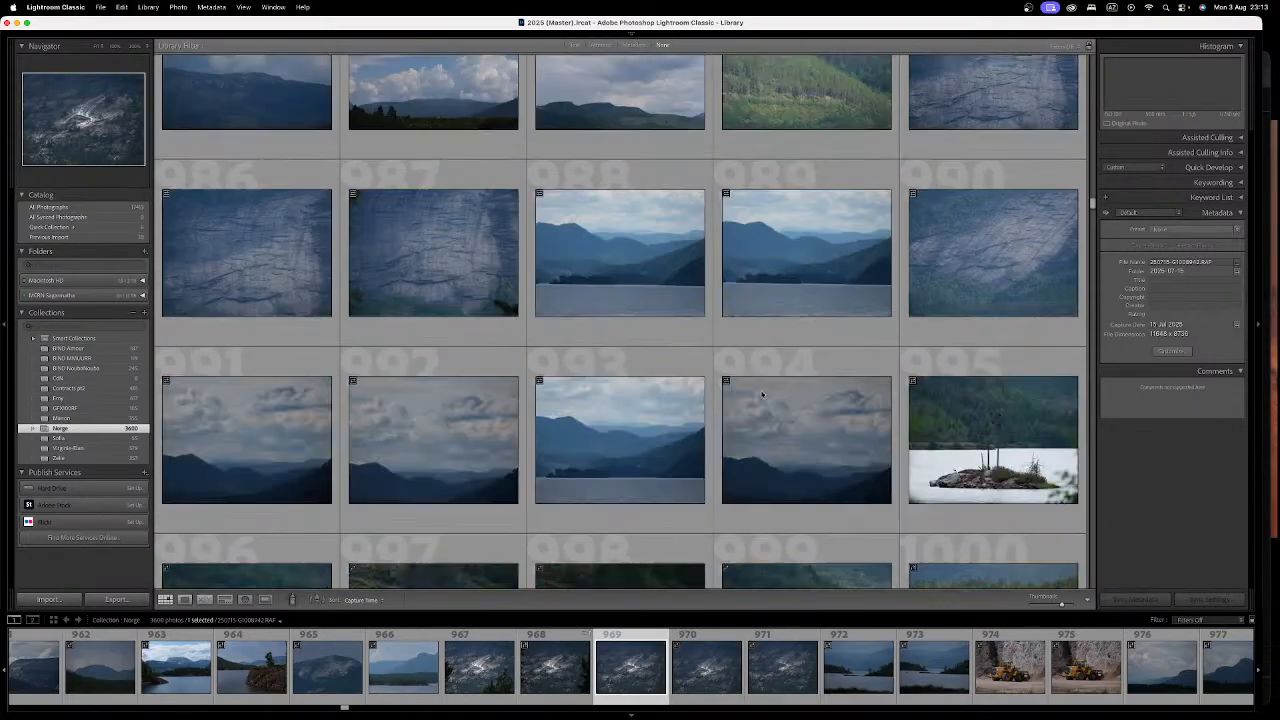
pyautogui.scroll(2, 761, 395)
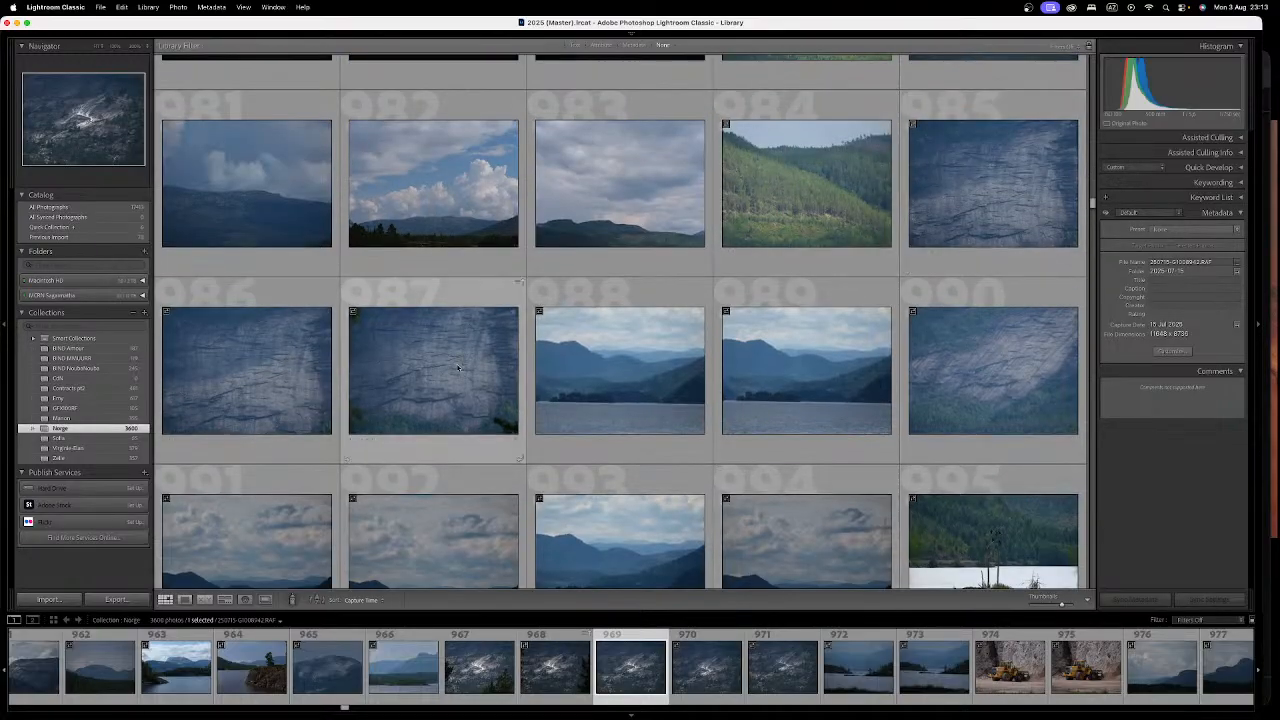
# Step: View rock face photo 987 at large size, compare it with its neighbours, and inspect its detail up close
pyautogui.click(496, 403)
pyautogui.press('e')
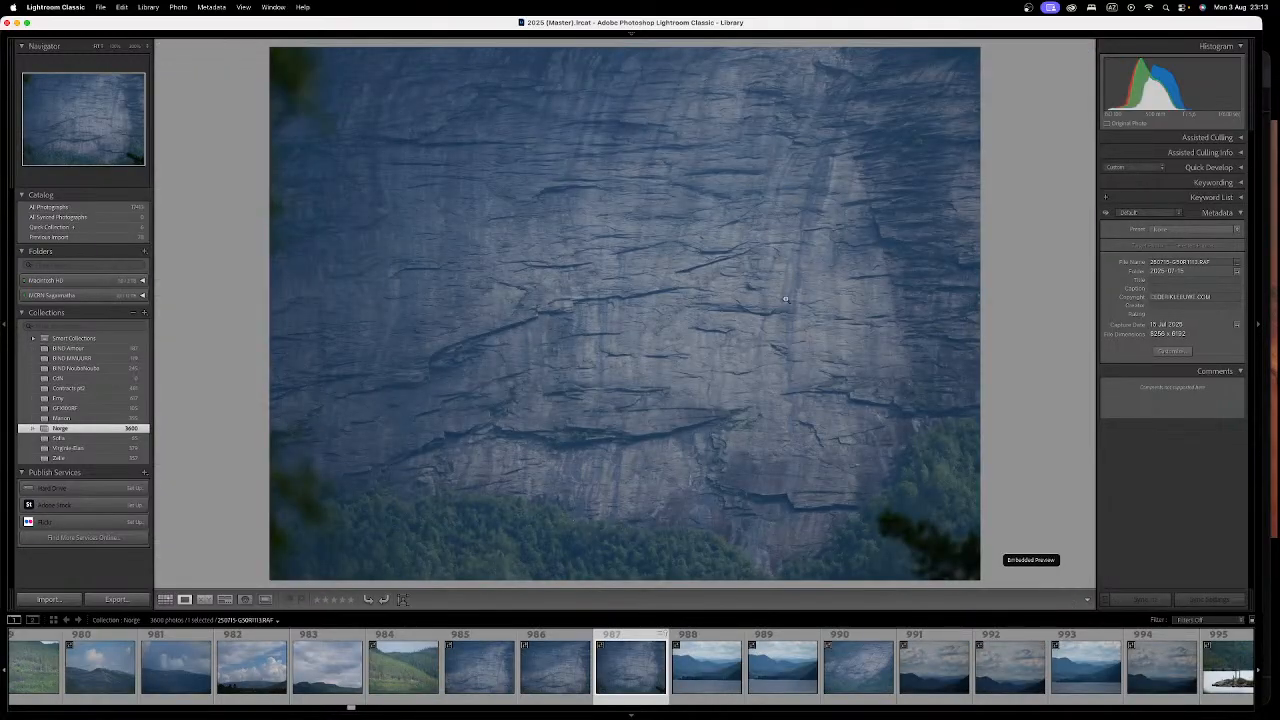
pyautogui.press('Left')
pyautogui.press('Right')
pyautogui.press('Right')
pyautogui.press('Left')
pyautogui.click(627, 325)
pyautogui.click(596, 314)
pyautogui.click(632, 325)
pyautogui.click(709, 342)
# Step: Find photo 990 of the diagonal rock slope, reveal its file in Finder, and open 250715-G50R1116.RAF in Camera Raw
pyautogui.press('g')
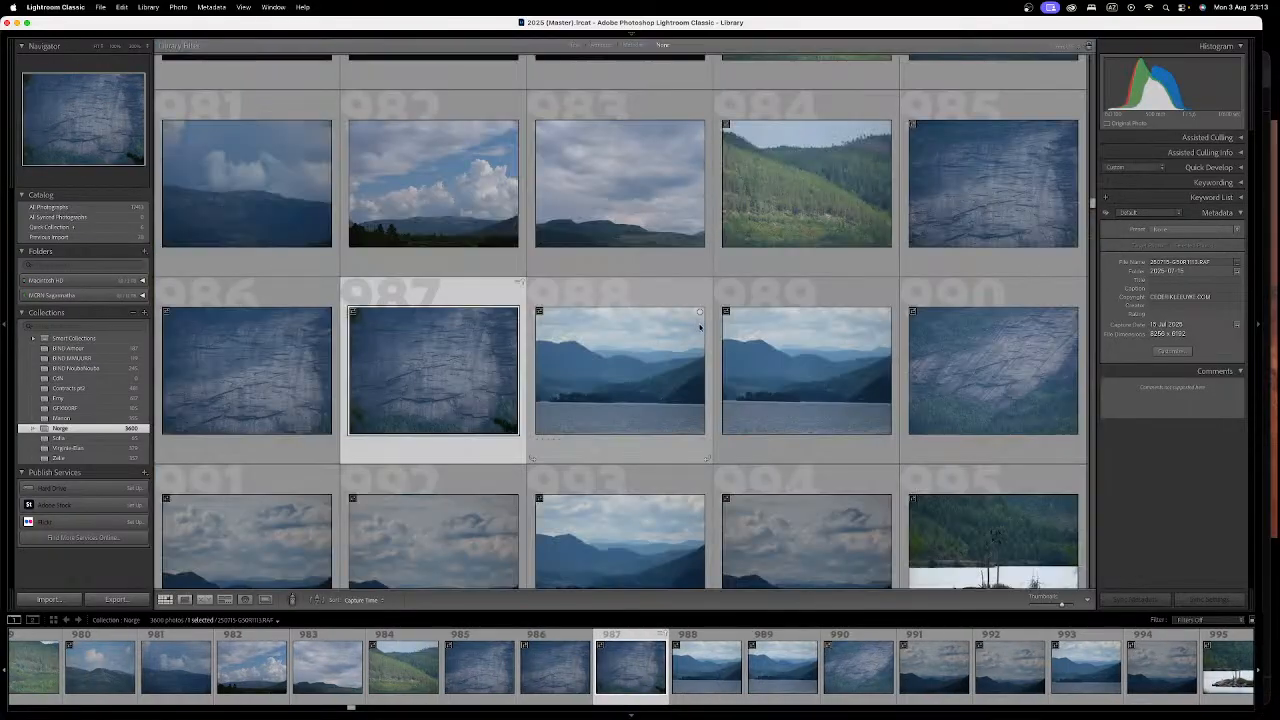
pyautogui.click(1031, 384)
pyautogui.doubleClick(1031, 384)
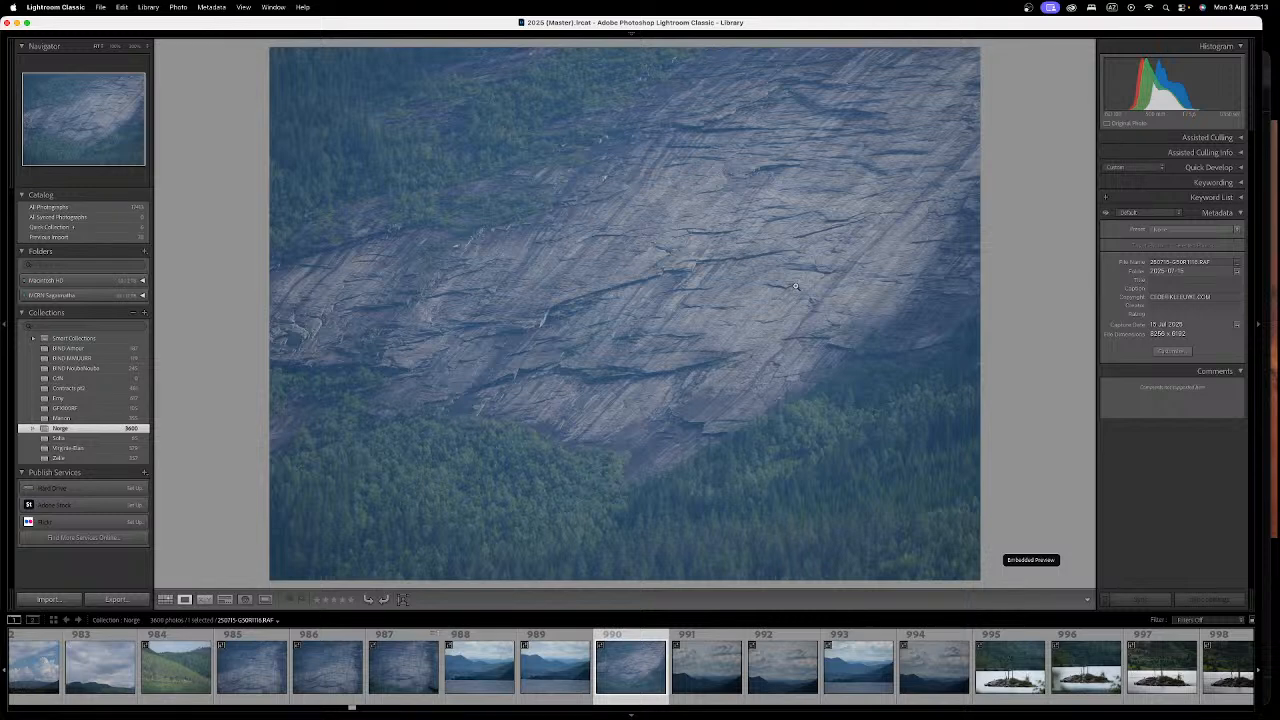
pyautogui.rightClick(768, 193)
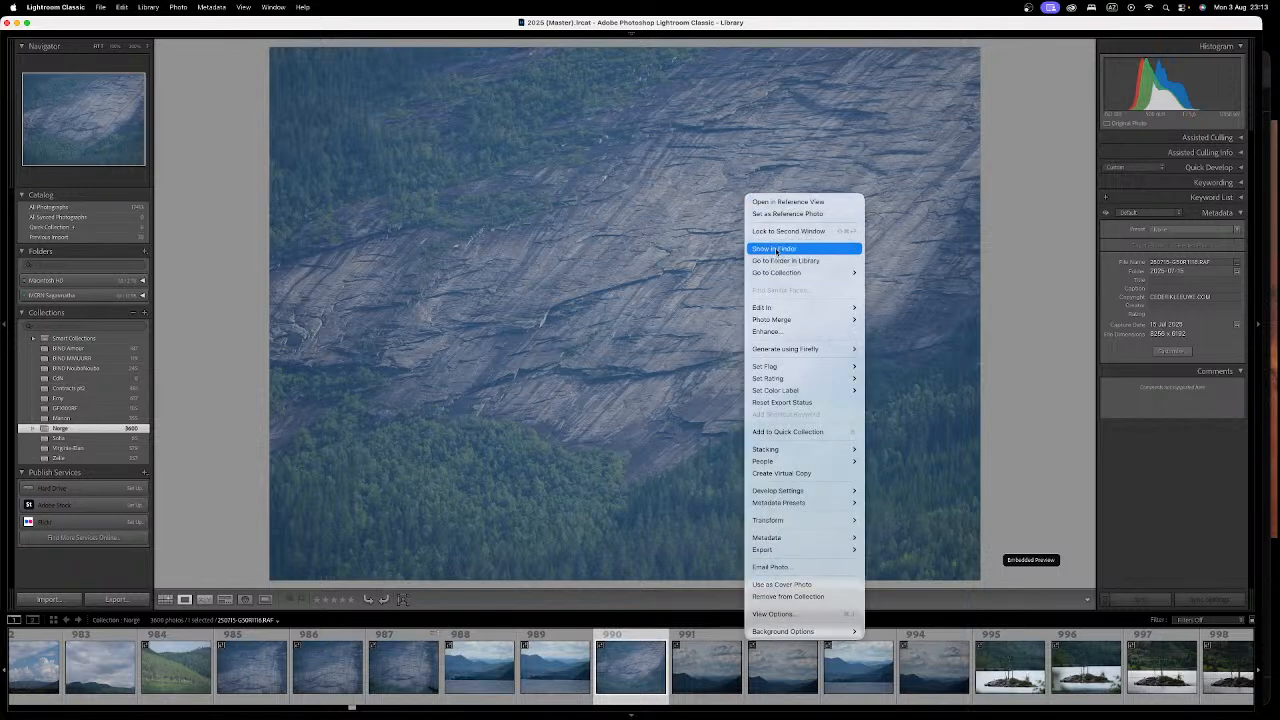
pyautogui.click(778, 250)
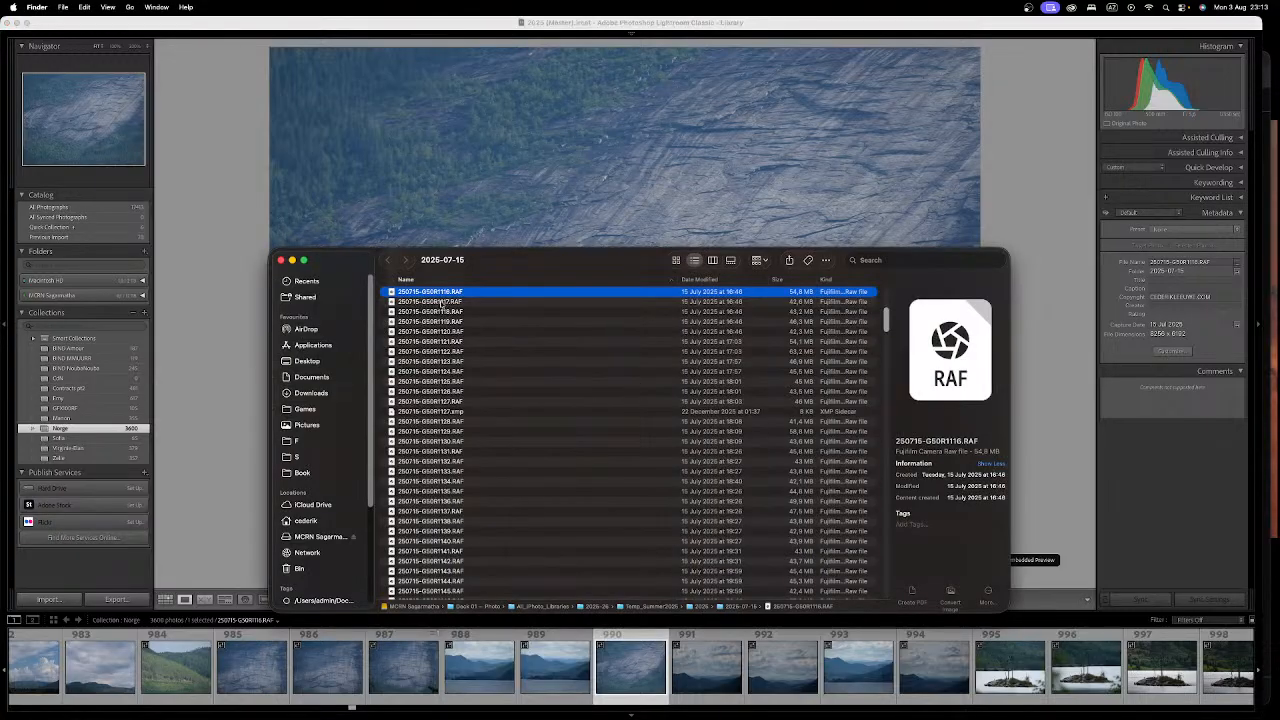
pyautogui.doubleClick(446, 291)
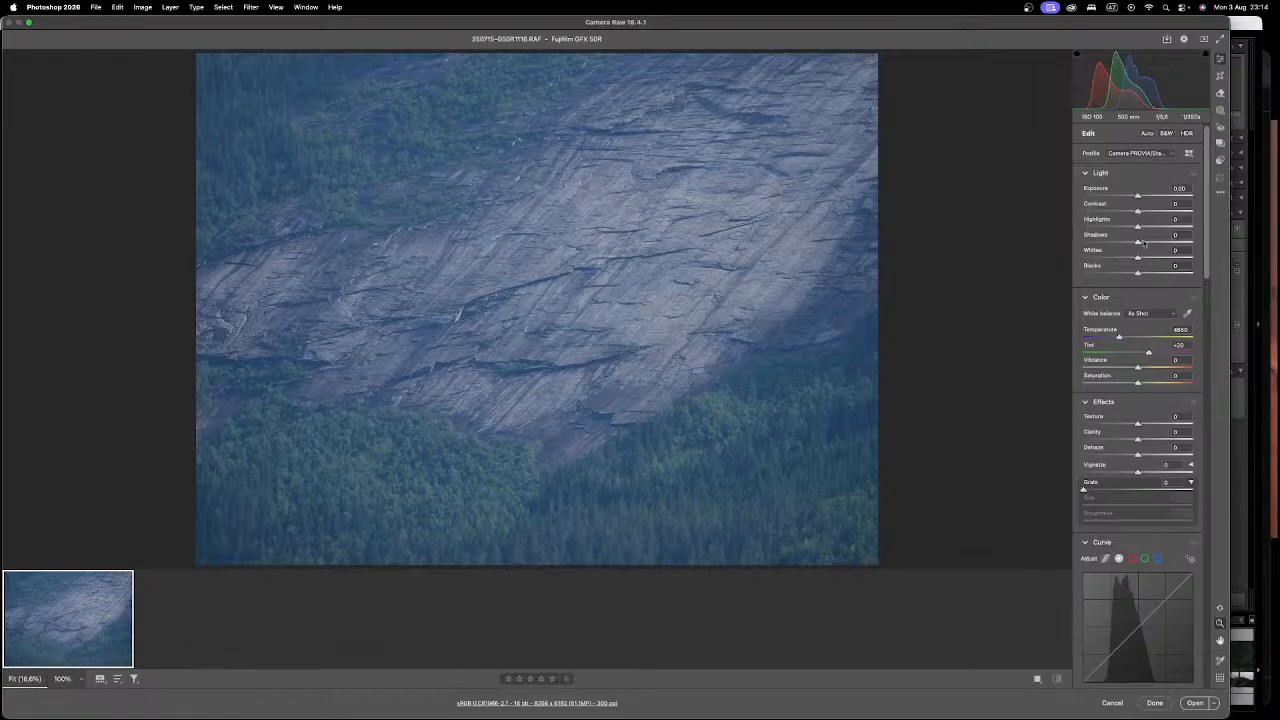
# Step: Warm the photo's white balance to a temperature of 6000
pyautogui.moveTo(1122, 337); pyautogui.dragTo(1128, 338)
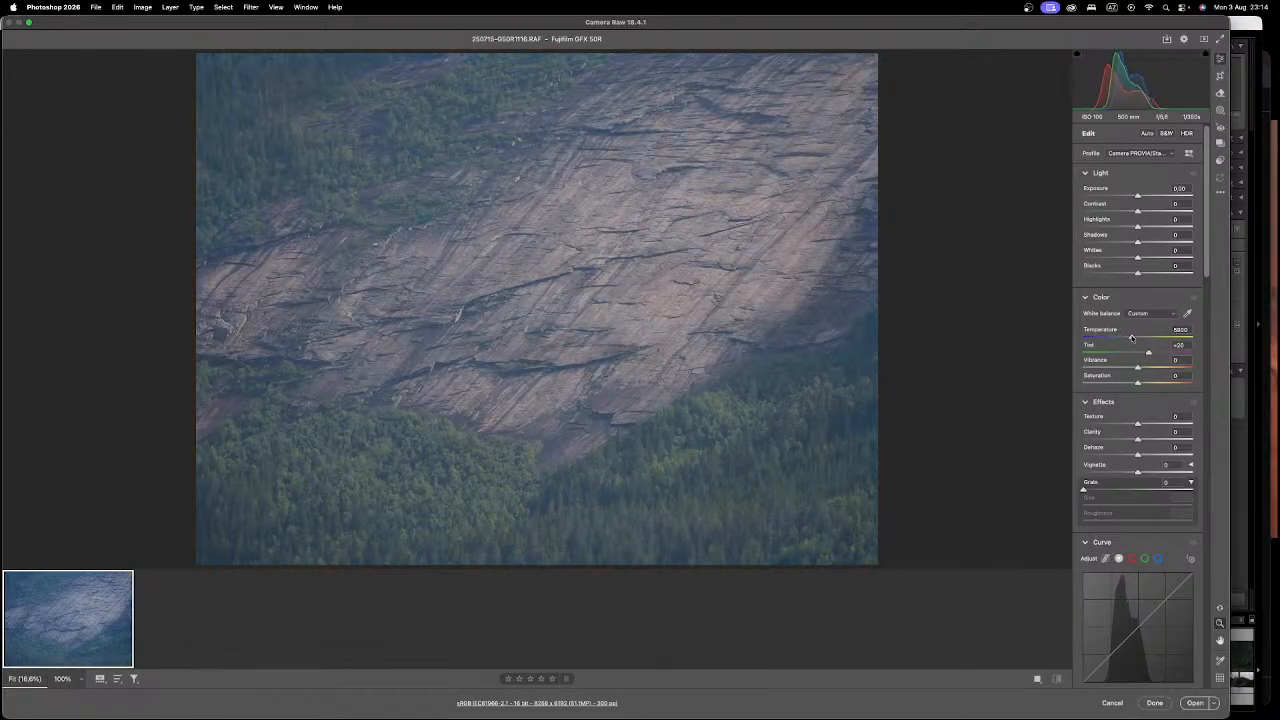
pyautogui.moveTo(1133, 337); pyautogui.dragTo(1130, 338)
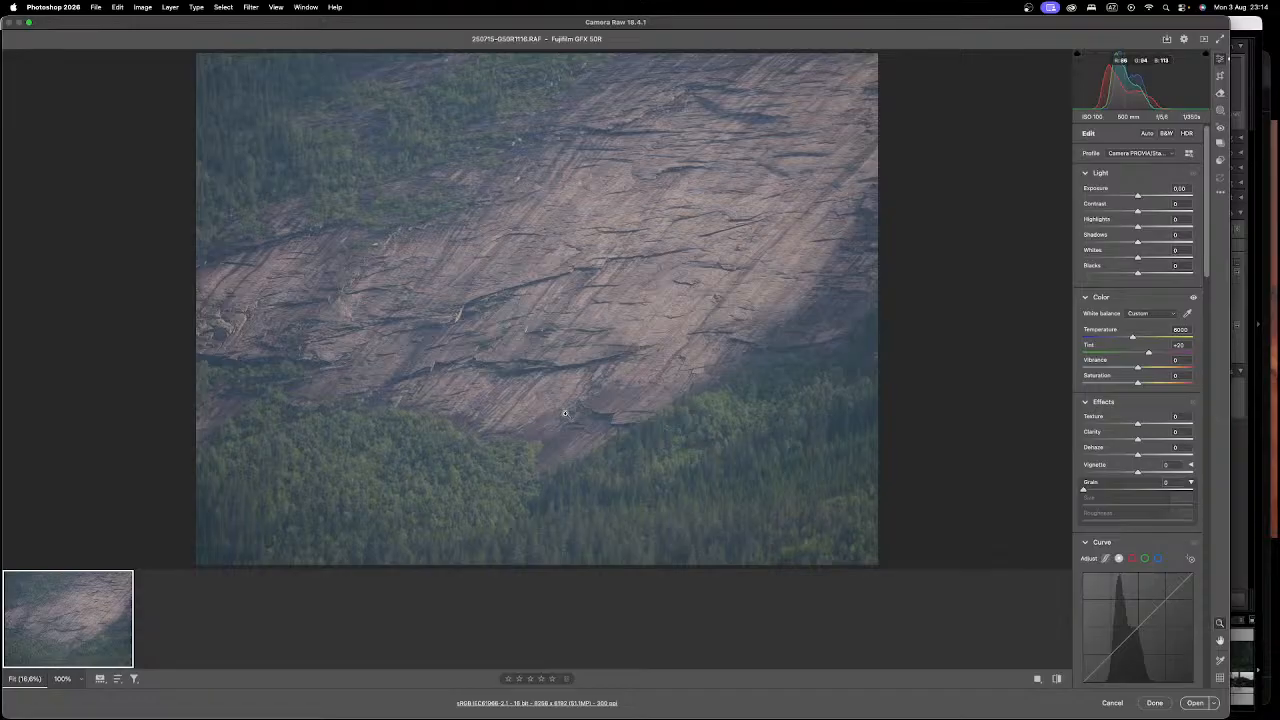
# Step: Examine the rock slope's ledges, cracks and shrubs at high magnification, from the central face across to the vegetated outcrop
pyautogui.scroll(2, 563, 380)
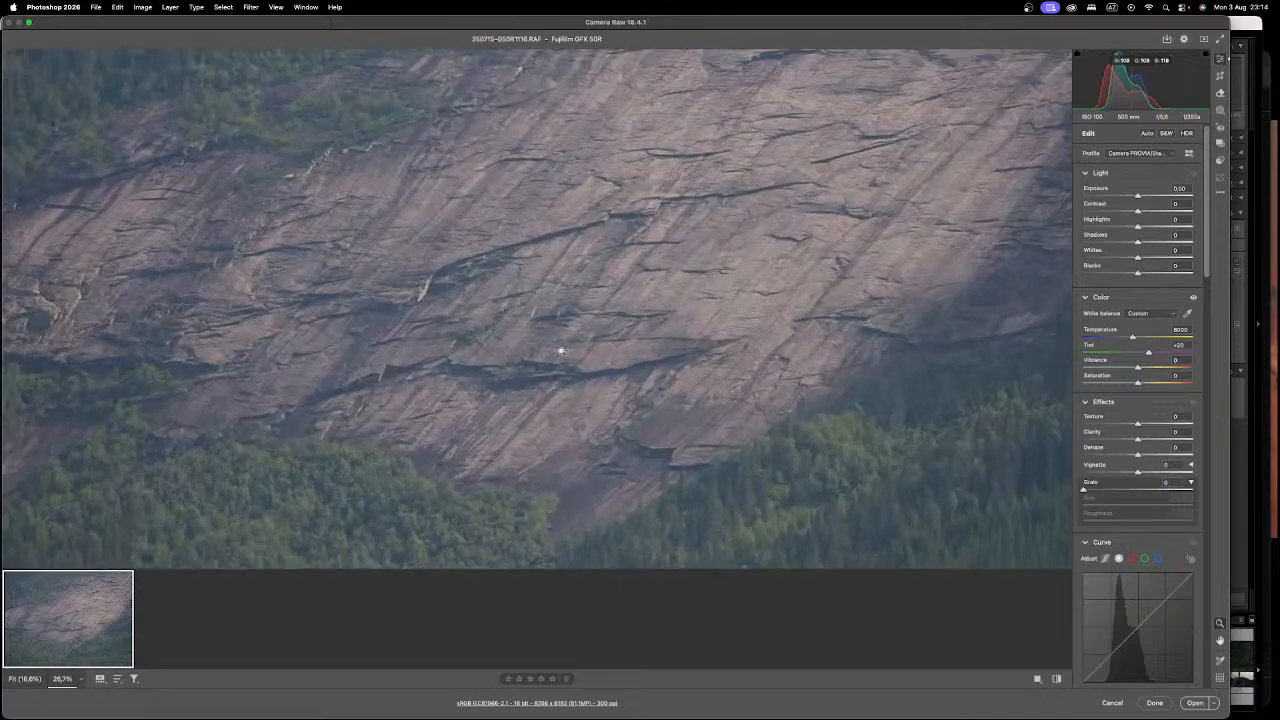
pyautogui.scroll(2, 575, 356)
pyautogui.scroll(8, 575, 356)
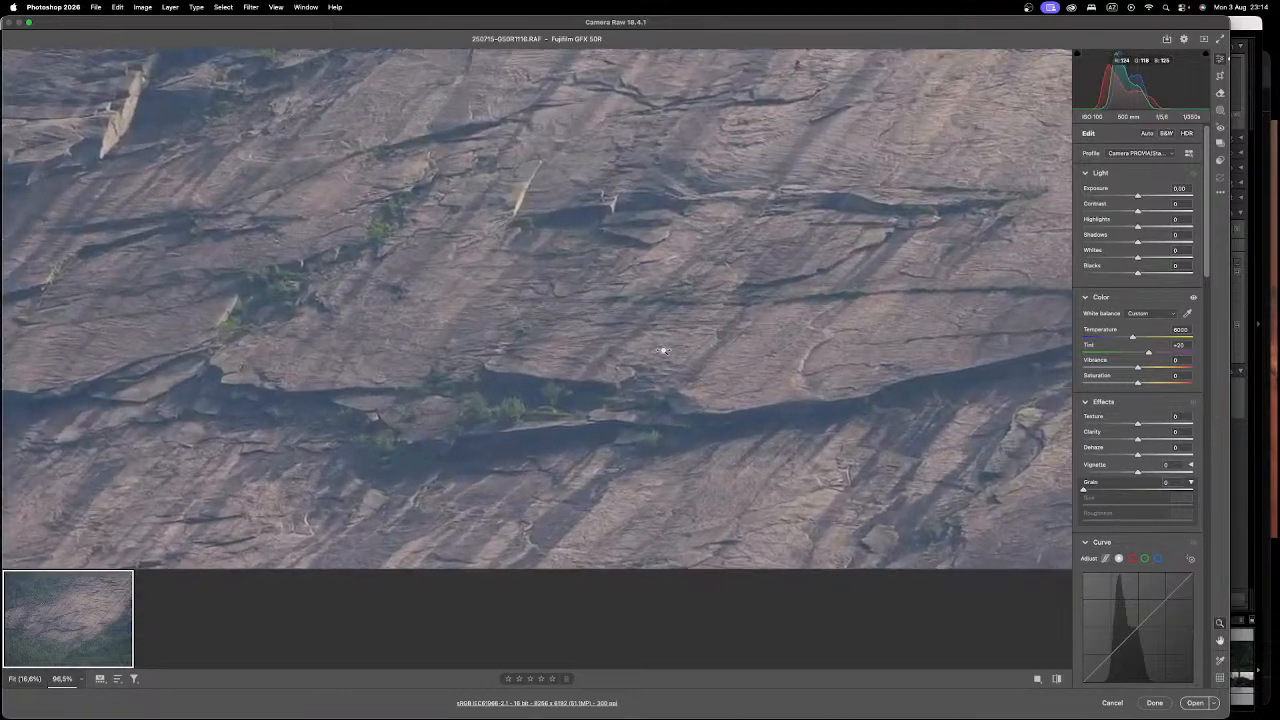
pyautogui.hscroll(5, 600, 390)
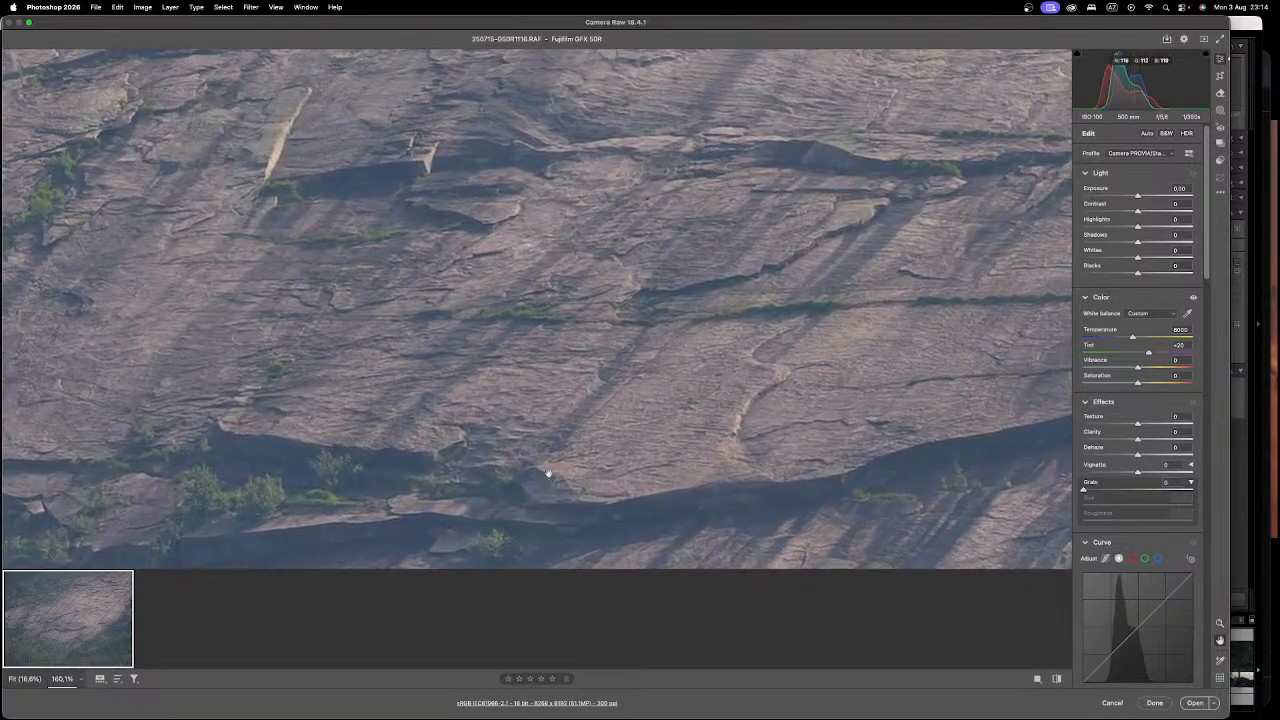
pyautogui.scroll(6, 614, 463)
pyautogui.moveTo(626, 274); pyautogui.dragTo(503, 494)
pyautogui.moveTo(586, 240); pyautogui.dragTo(572, 487)
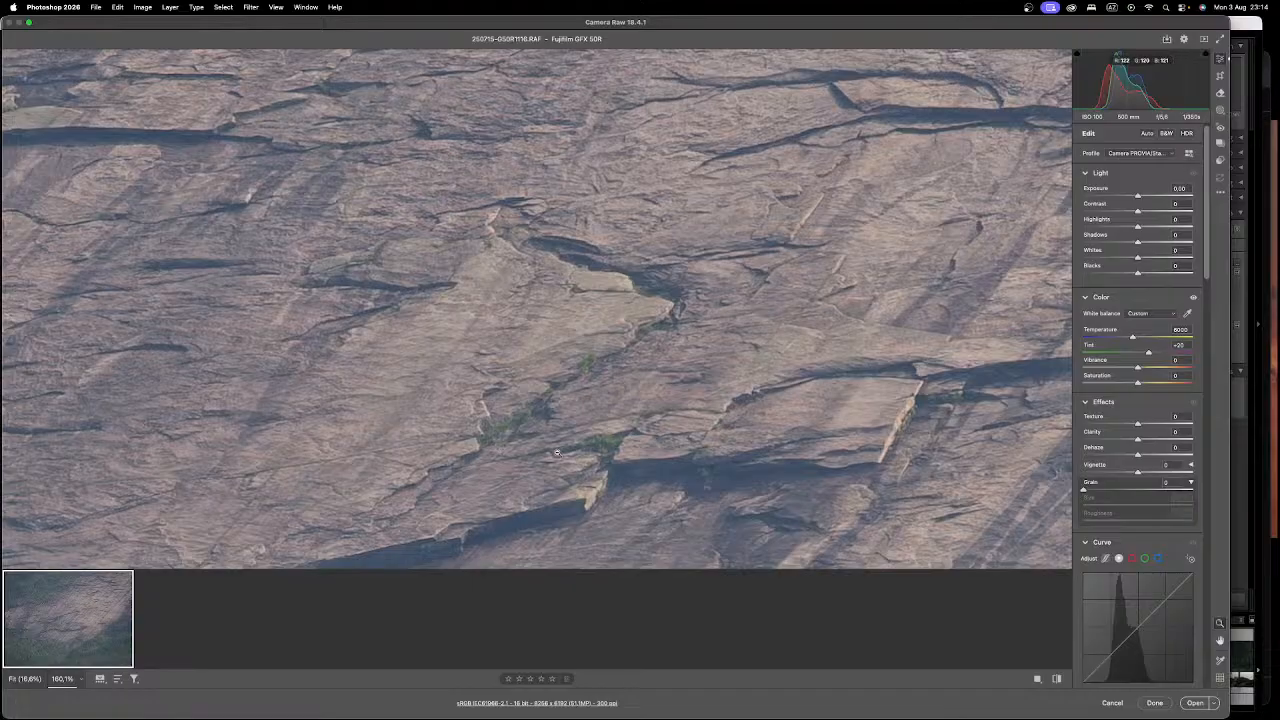
pyautogui.moveTo(548, 430); pyautogui.dragTo(502, 437)
pyautogui.press('space')
pyautogui.moveTo(640, 432); pyautogui.dragTo(640, 346)
pyautogui.moveTo(611, 452); pyautogui.dragTo(620, 332)
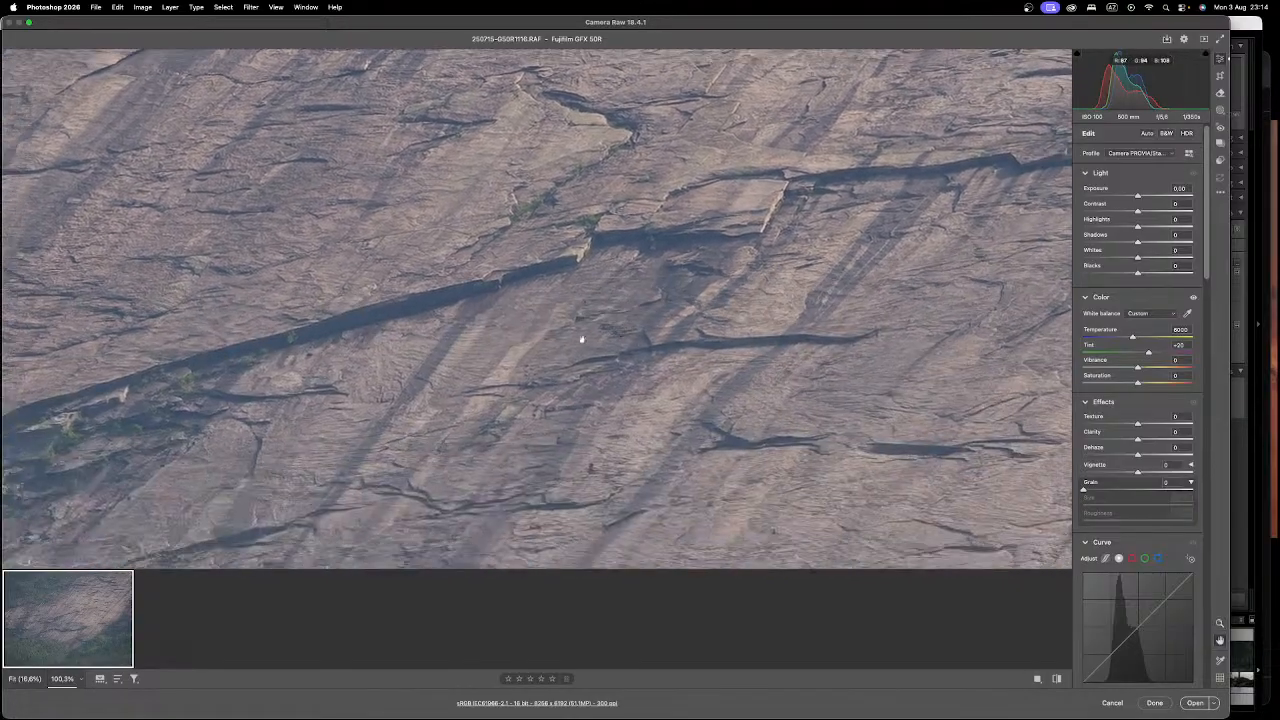
pyautogui.moveTo(170, 404)
pyautogui.mouseDown()
pyautogui.moveTo(423, 403)
pyautogui.moveTo(660, 283)
pyautogui.moveTo(760, 270)
pyautogui.mouseUp()
pyautogui.moveTo(254, 363)
pyautogui.mouseDown()
pyautogui.moveTo(600, 211)
pyautogui.moveTo(632, 245)
pyautogui.mouseUp()
pyautogui.moveTo(501, 324); pyautogui.dragTo(666, 280)
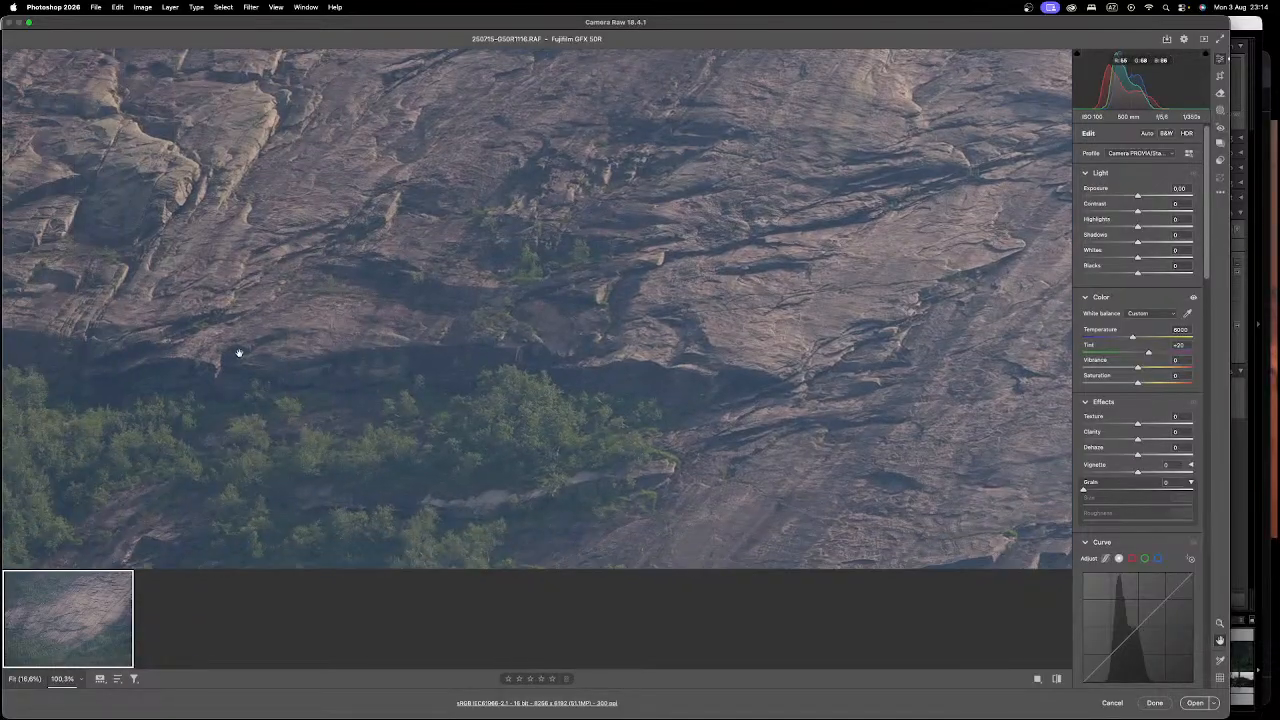
pyautogui.moveTo(233, 366)
pyautogui.mouseDown()
pyautogui.moveTo(694, 420)
pyautogui.moveTo(177, 409)
pyautogui.moveTo(420, 449)
pyautogui.moveTo(352, 401)
pyautogui.mouseUp()
pyautogui.moveTo(724, 214); pyautogui.dragTo(361, 396)
pyautogui.moveTo(661, 253); pyautogui.dragTo(569, 318)
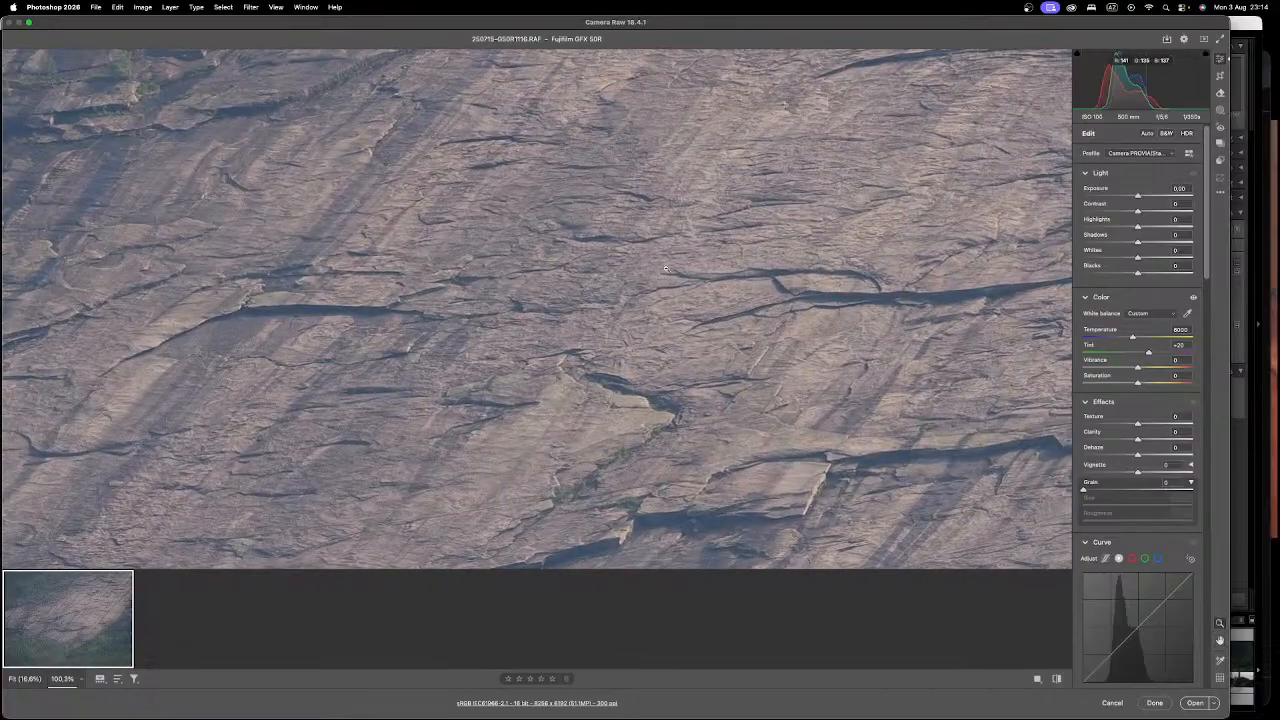
pyautogui.click(673, 213)
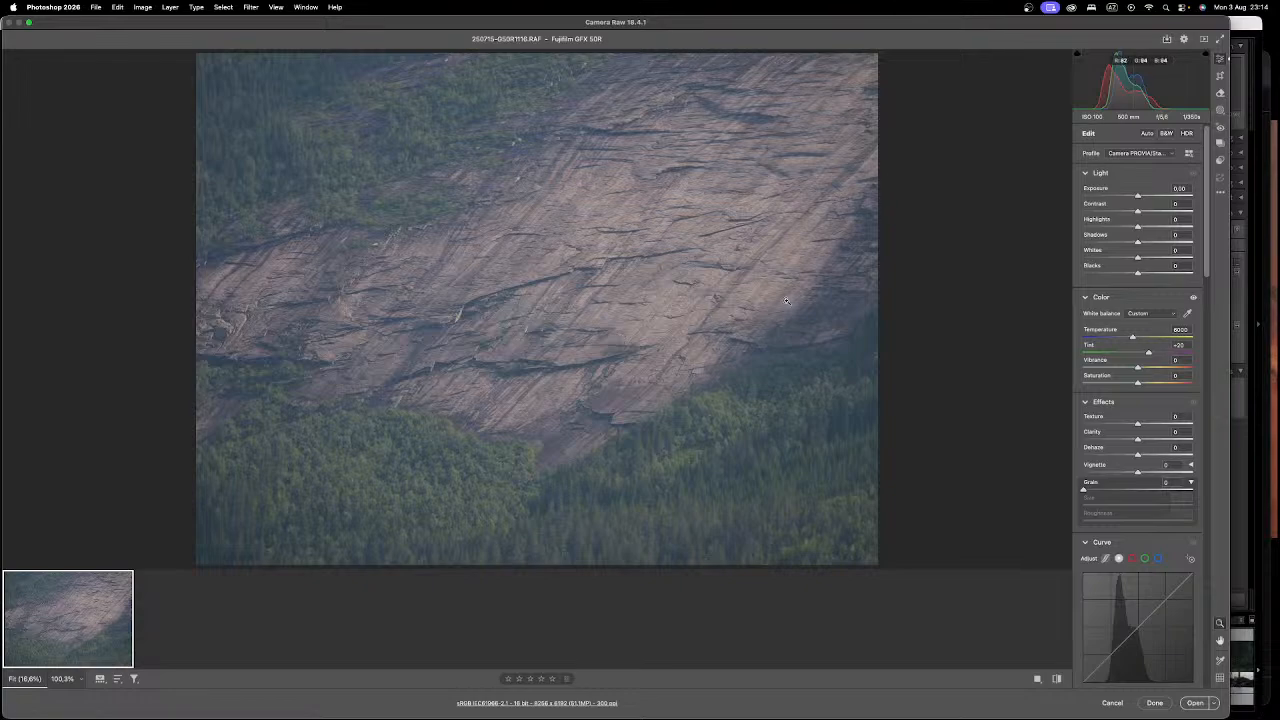
# Step: Examine the texture of the upper rock face up close and return to the whole photo
pyautogui.press('space')
pyautogui.moveTo(618, 164); pyautogui.dragTo(565, 126)
pyautogui.moveTo(580, 186); pyautogui.dragTo(639, 373)
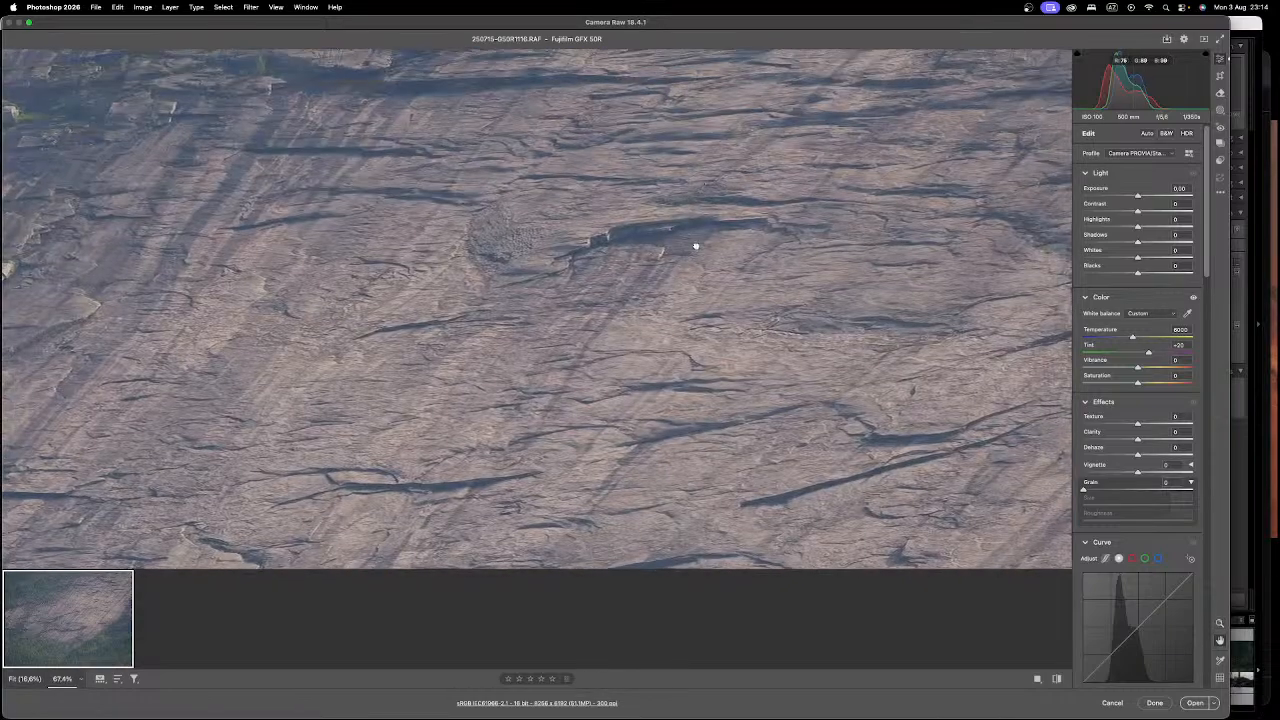
pyautogui.moveTo(700, 195); pyautogui.dragTo(657, 397)
pyautogui.moveTo(800, 290); pyautogui.dragTo(732, 283)
pyautogui.click(797, 248)
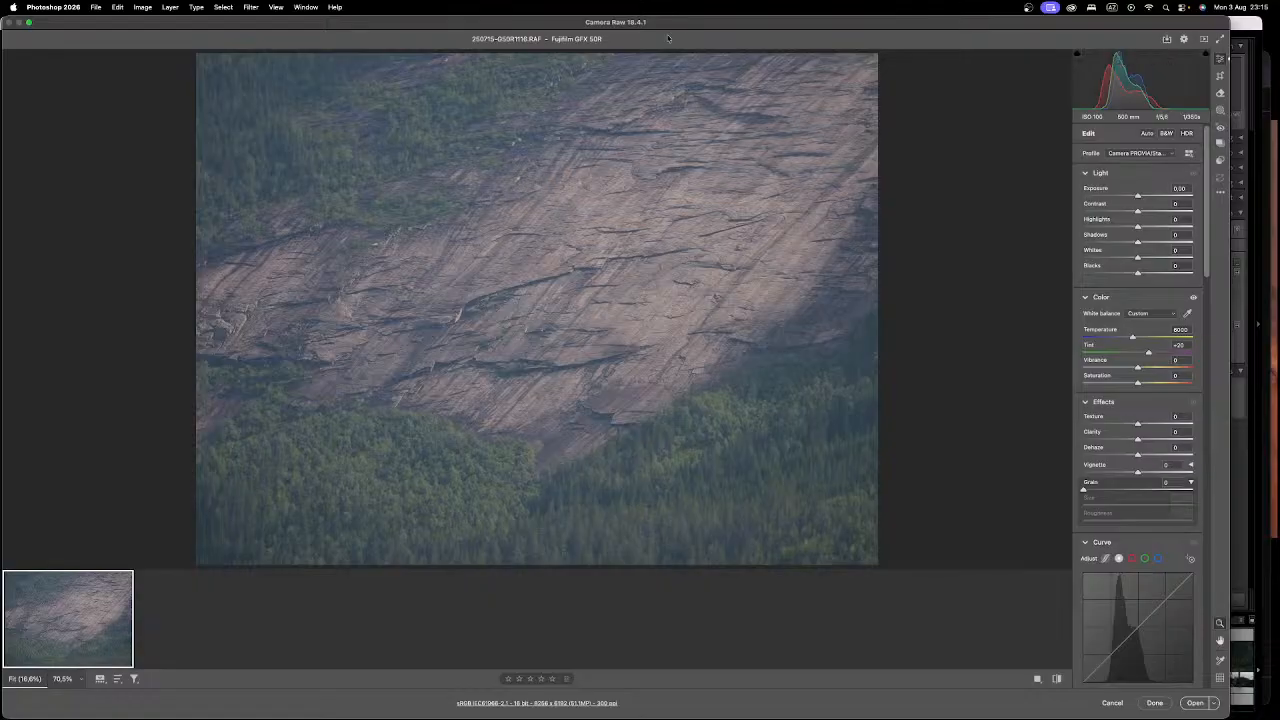
pyautogui.moveTo(528, 285); pyautogui.dragTo(774, 287)
pyautogui.click(922, 284)
# Step: Set the white balance temperature to 6050 and lower the tint slightly, keeping vibrance at 0
pyautogui.moveTo(1140, 338); pyautogui.dragTo(1134, 338)
pyautogui.moveTo(1145, 353); pyautogui.dragTo(1146, 354)
pyautogui.moveTo(1138, 368); pyautogui.dragTo(1139, 368)
# Step: Set Clarity to about +22, Texture to about +16 and Dehaze to +27
pyautogui.moveTo(1150, 441); pyautogui.dragTo(1149, 440)
pyautogui.click(1147, 426)
pyautogui.click(1152, 455)
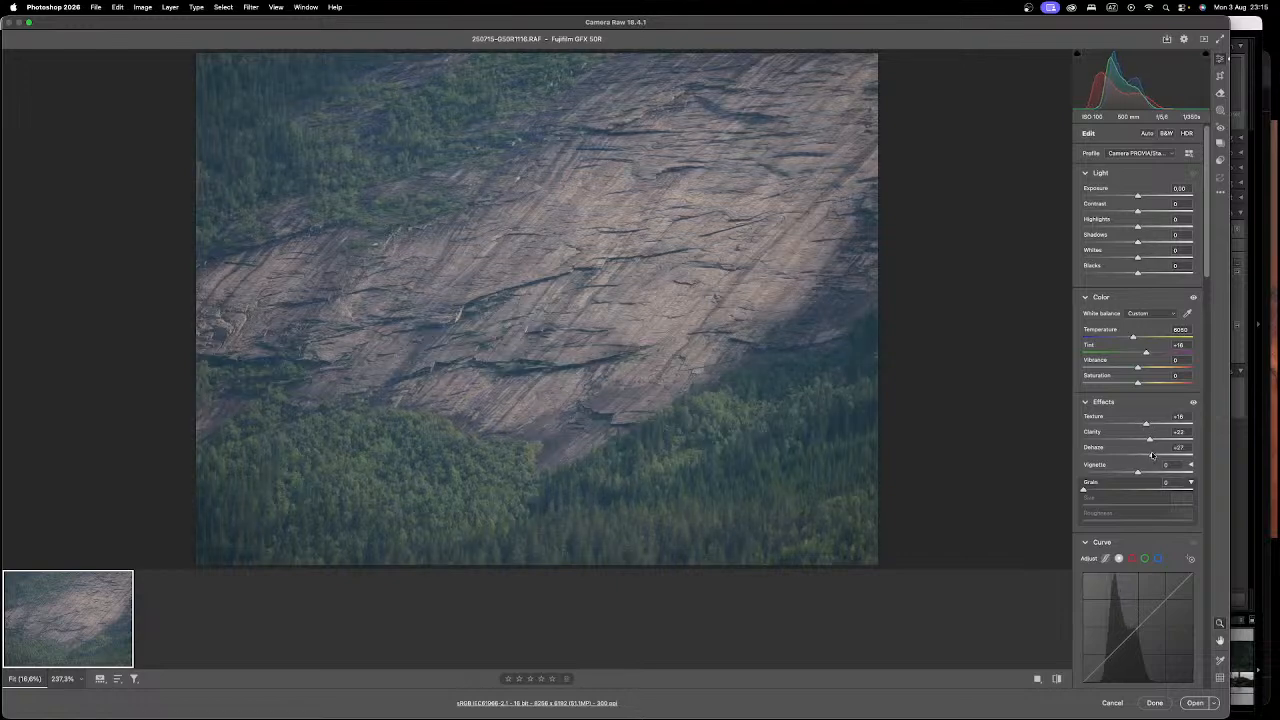
# Step: Try a stronger Dehaze of +61 and check the rock up close, settling on Dehaze +35 and Clarity +18
pyautogui.moveTo(1151, 455); pyautogui.dragTo(1177, 456)
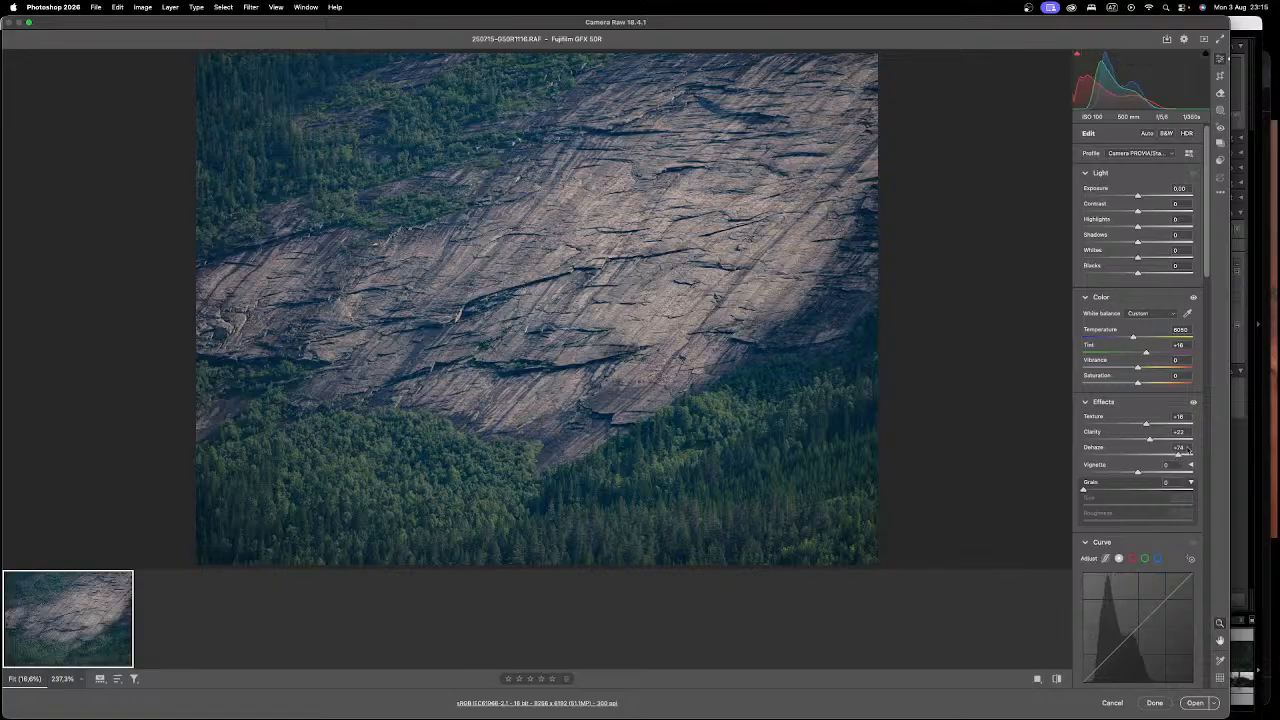
pyautogui.moveTo(1174, 454); pyautogui.dragTo(1170, 454)
pyautogui.moveTo(583, 279); pyautogui.dragTo(665, 238)
pyautogui.press('space')
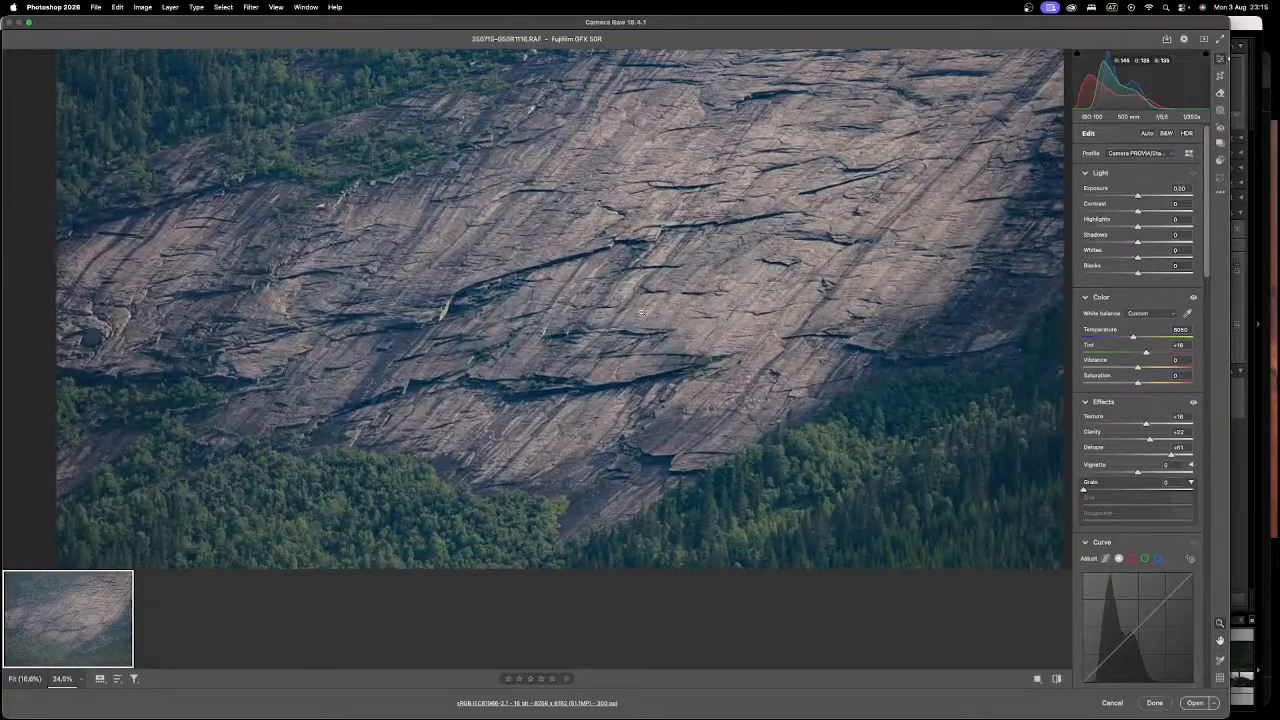
pyautogui.click(665, 238)
pyautogui.moveTo(1164, 458); pyautogui.dragTo(1147, 439)
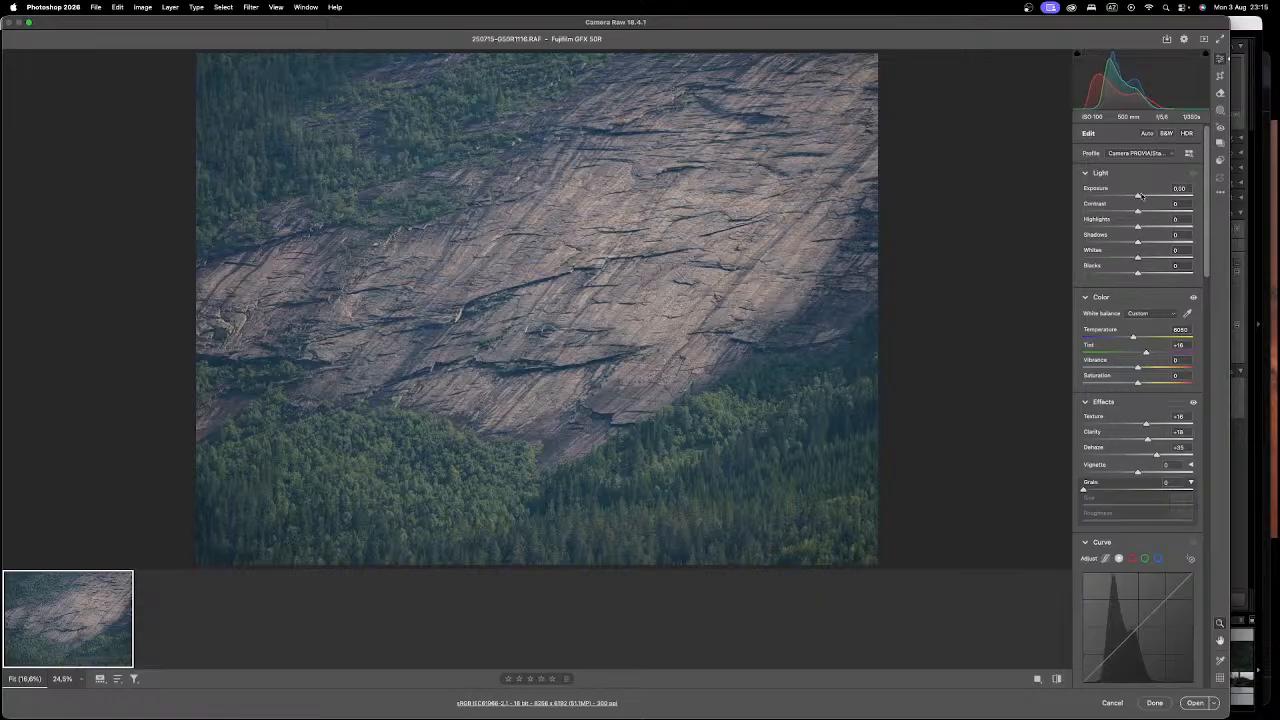
# Step: Set Exposure to -0.20, Whites to about +26, Highlights to +3, Shadows to -7 and Contrast to +3
pyautogui.moveTo(1137, 195); pyautogui.dragTo(1135, 195)
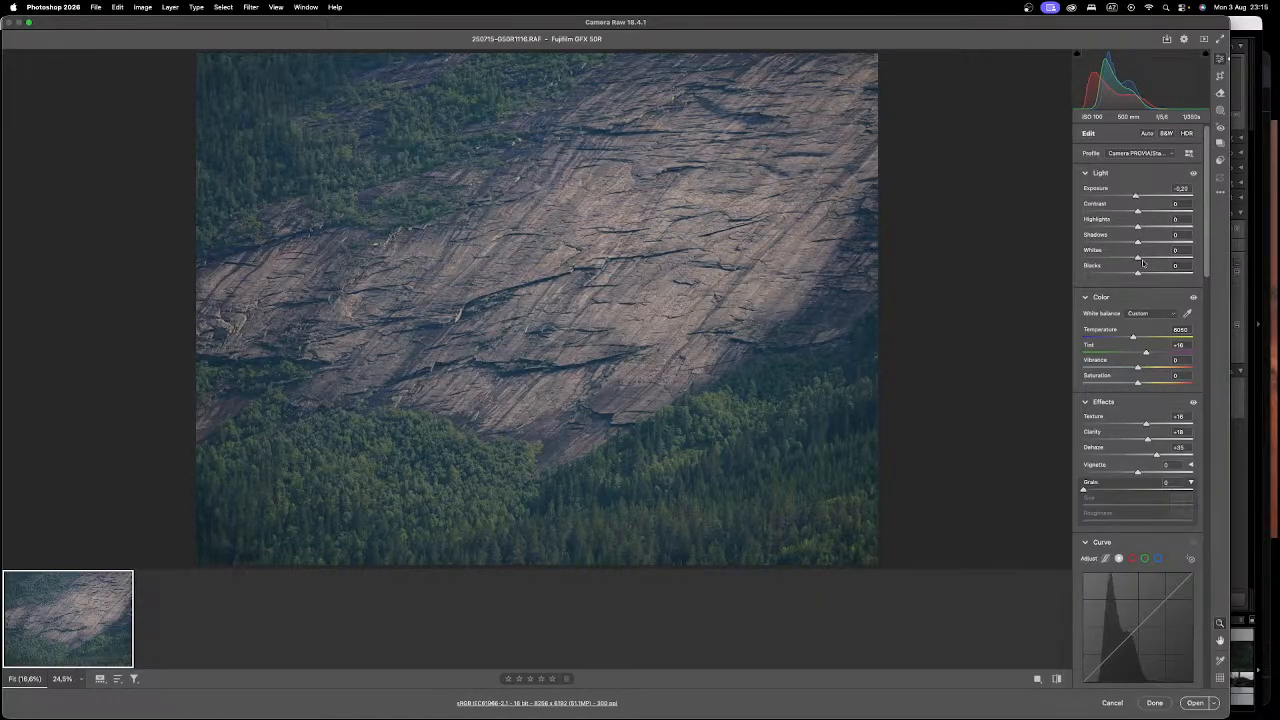
pyautogui.moveTo(1148, 258); pyautogui.dragTo(1139, 228)
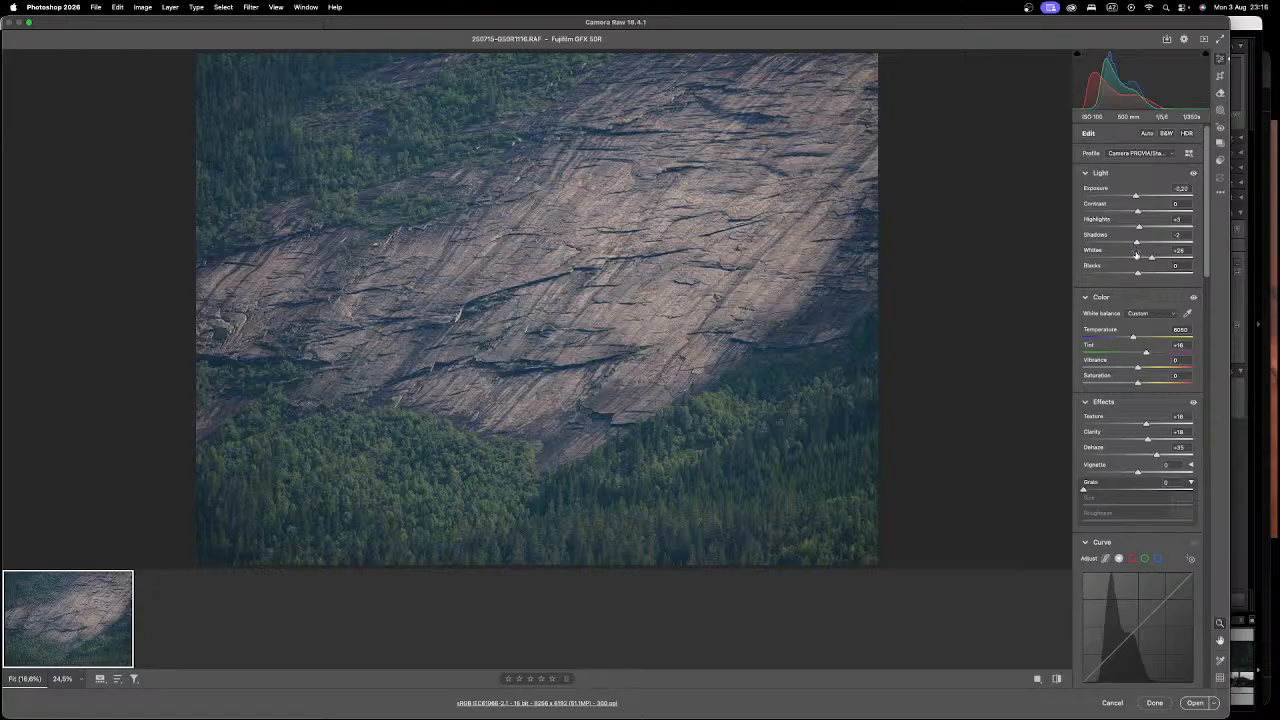
pyautogui.moveTo(1137, 242); pyautogui.dragTo(1148, 211)
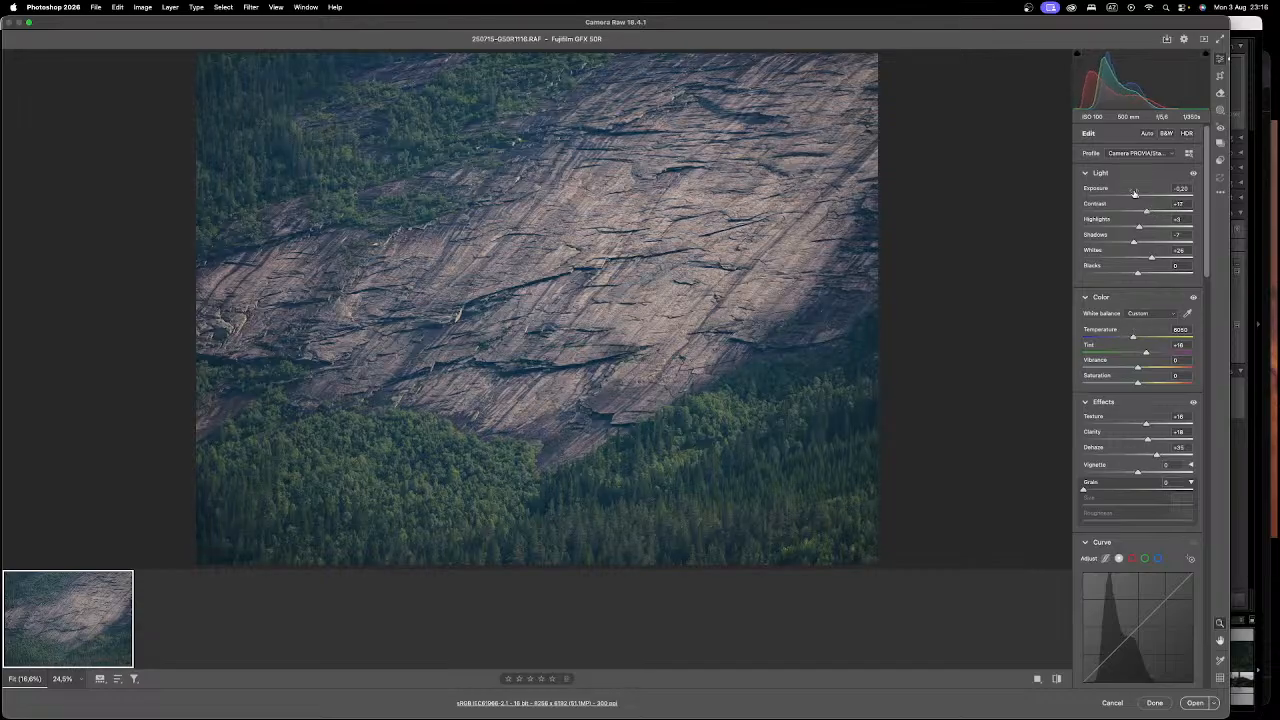
pyautogui.moveTo(1146, 212); pyautogui.dragTo(1138, 212)
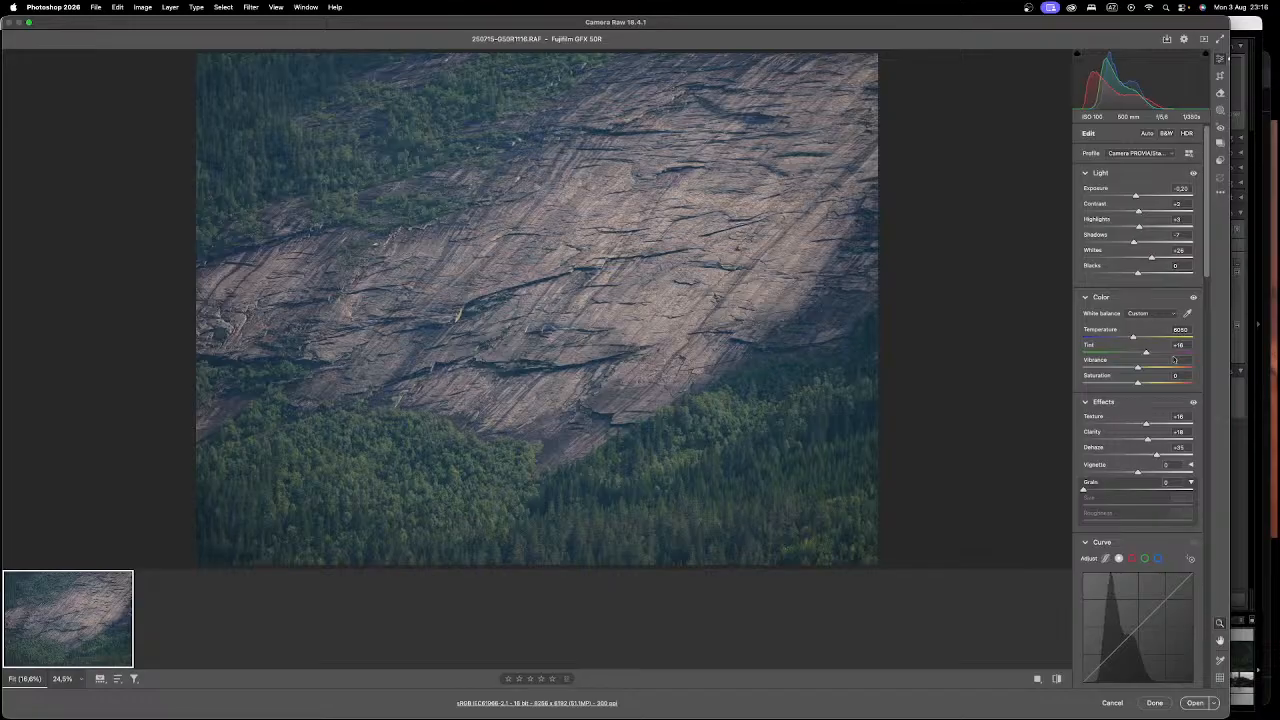
# Step: Raise Highlights to +31, check the rock face up close, and lift Shadows to about +18 and Blacks to about +12
pyautogui.click(1153, 227)
pyautogui.scroll(3, 690, 262)
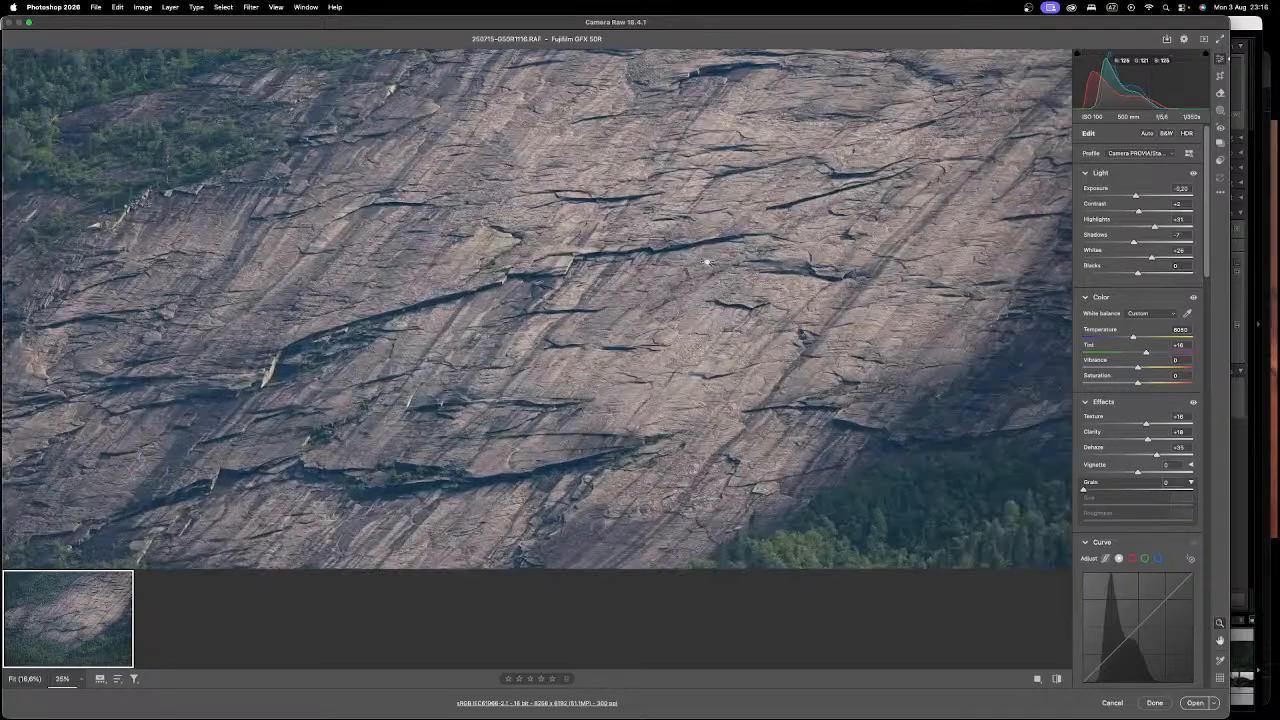
pyautogui.scroll(3, 657, 294)
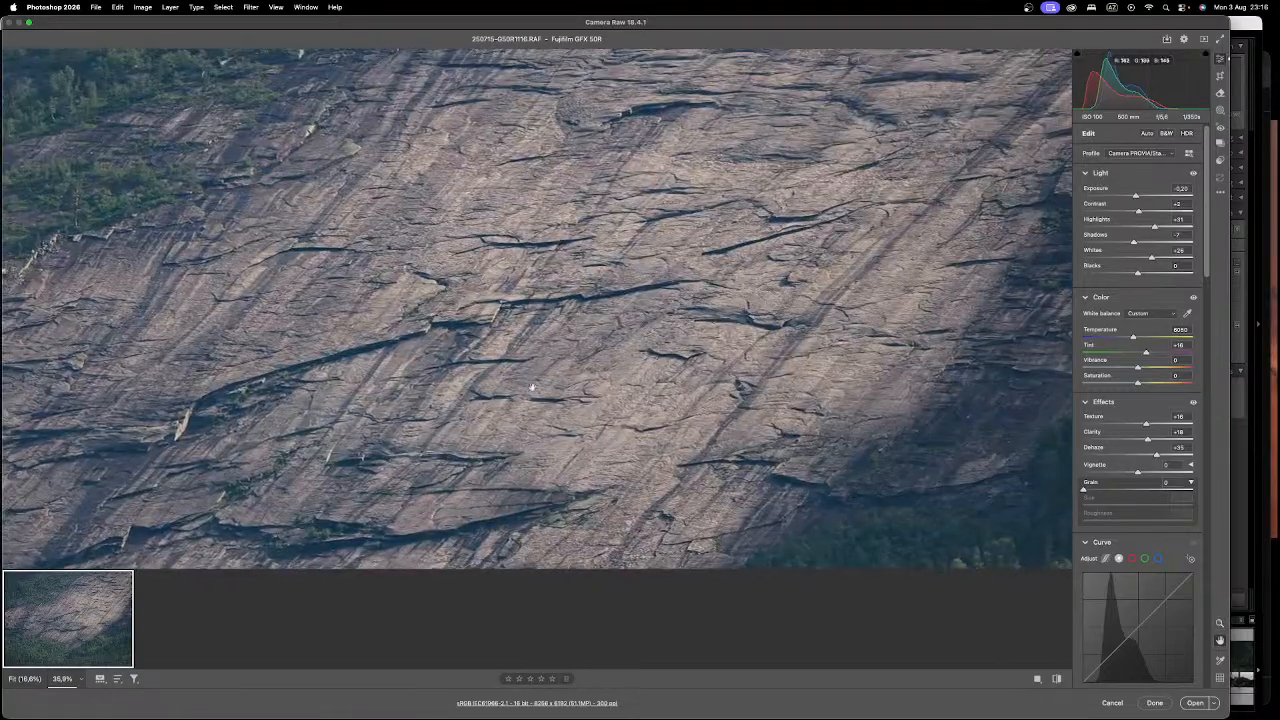
pyautogui.scroll(-5, 532, 388)
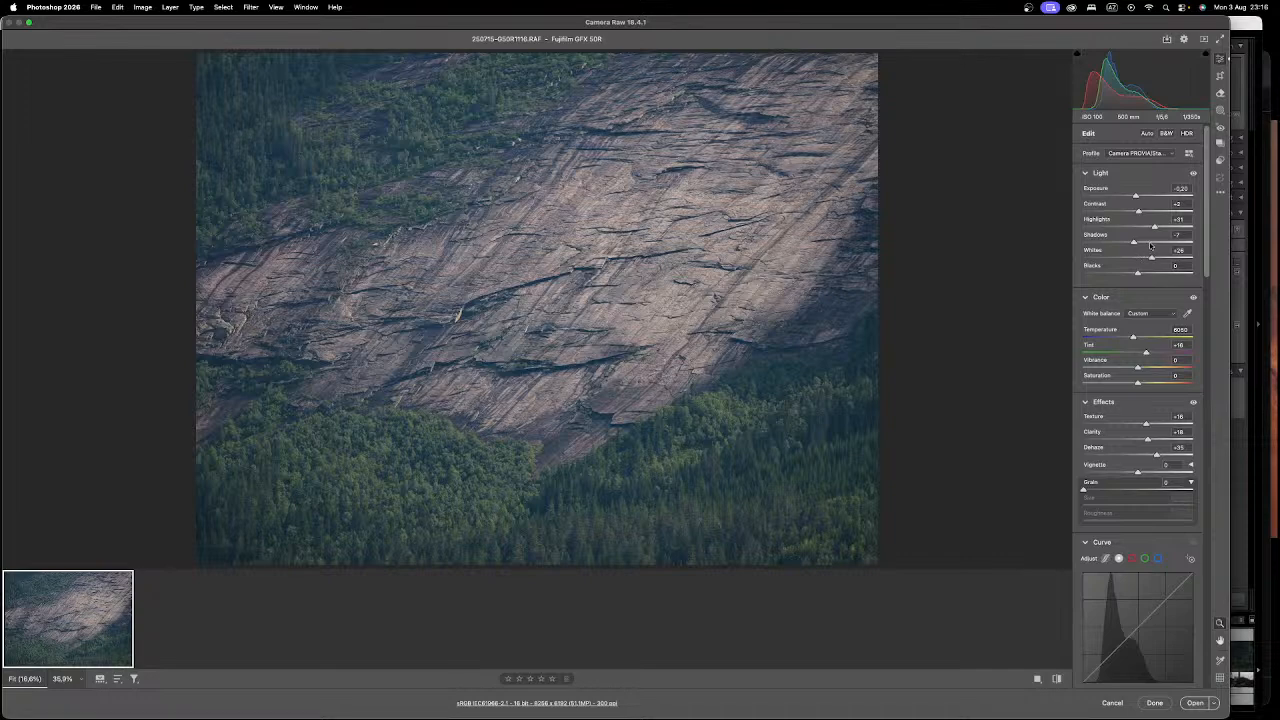
pyautogui.moveTo(1134, 244)
pyautogui.mouseDown()
pyautogui.moveTo(1156, 274)
pyautogui.moveTo(1144, 274)
pyautogui.moveTo(1149, 243)
pyautogui.mouseUp()
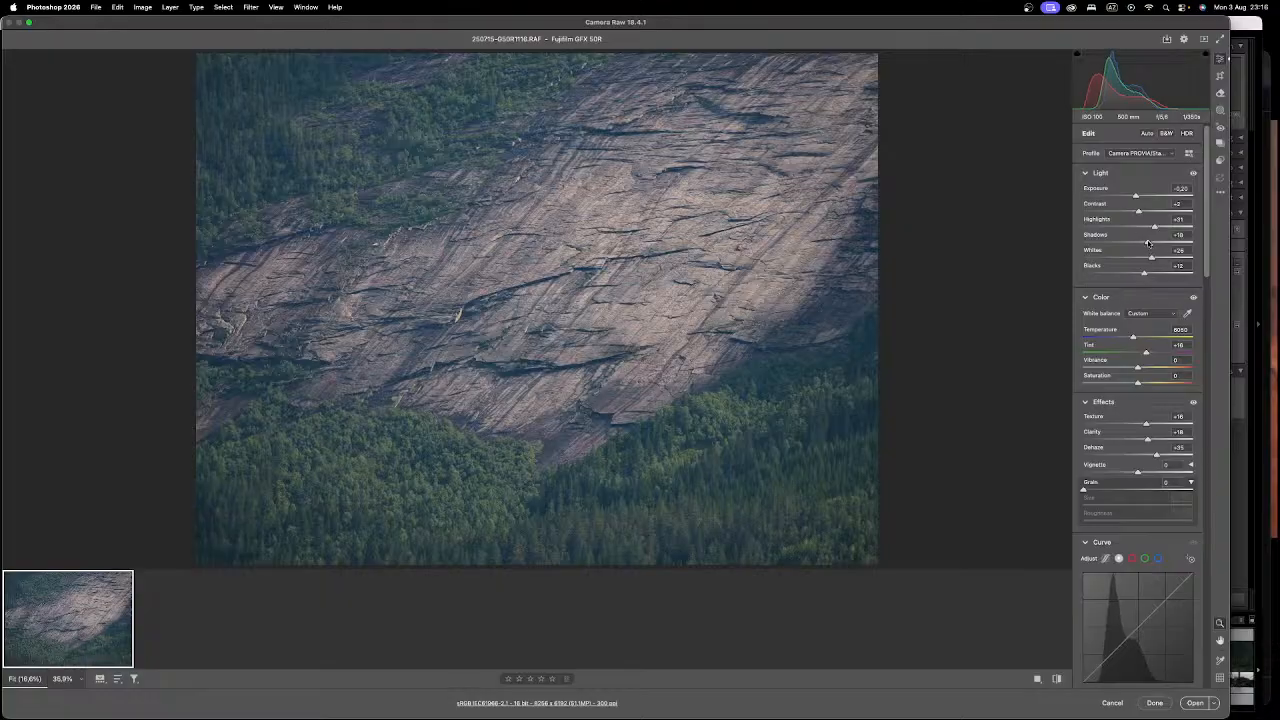
# Step: Adjust the color to Temperature 6300, Tint +12, Vibrance about +5 and Saturation -2
pyautogui.moveTo(1141, 338); pyautogui.dragTo(1135, 338)
pyautogui.moveTo(1153, 353); pyautogui.dragTo(1147, 352)
pyautogui.moveTo(1135, 370); pyautogui.dragTo(1137, 369)
# Step: Raise the Blue Primary saturation slightly in the camera calibration
pyautogui.scroll(-3, 1209, 218)
pyautogui.moveTo(1203, 239); pyautogui.dragTo(1203, 238)
pyautogui.scroll(-10, 1209, 264)
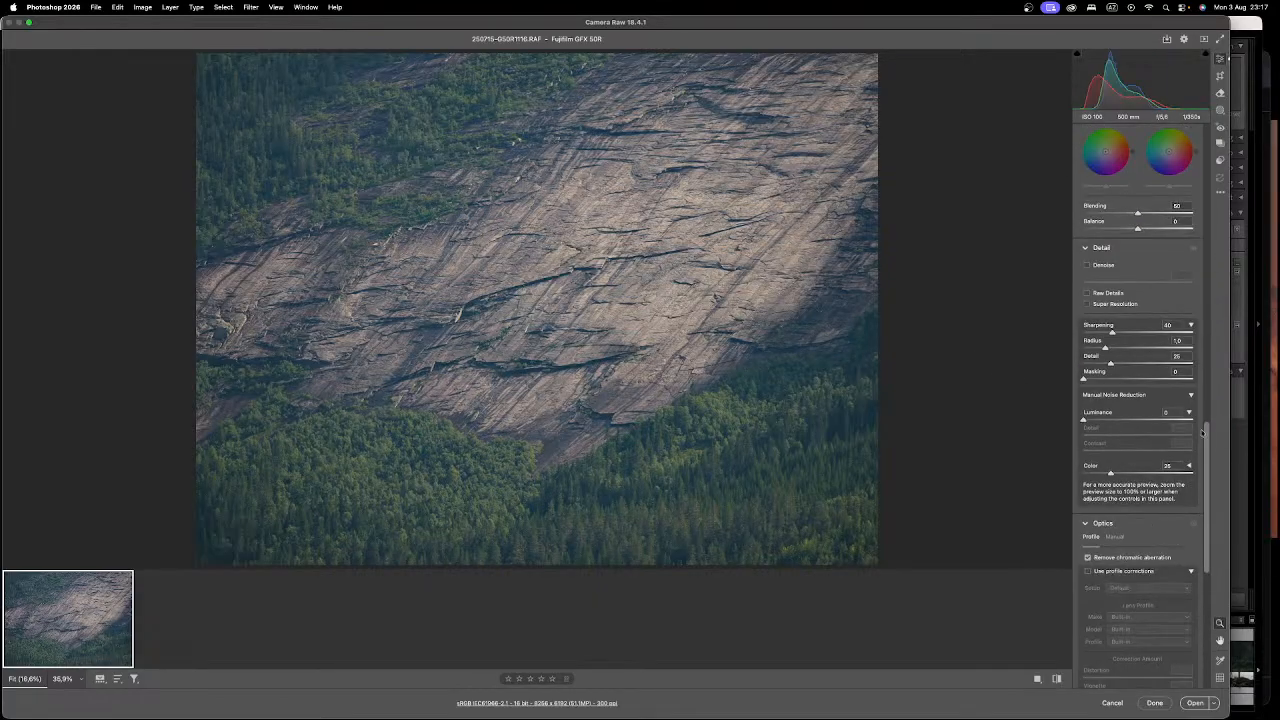
pyautogui.scroll(-10, 1207, 585)
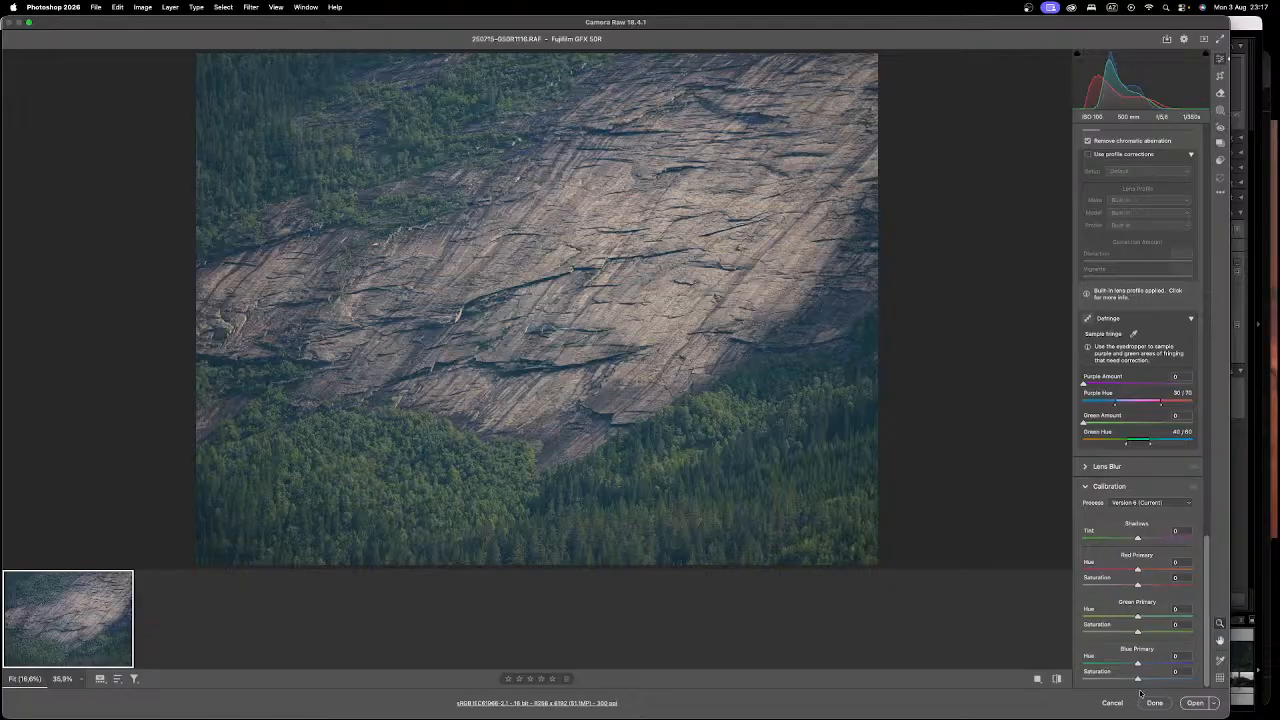
pyautogui.click(1153, 680)
pyautogui.moveTo(1153, 680); pyautogui.dragTo(1142, 682)
pyautogui.moveTo(1211, 545); pyautogui.dragTo(1219, 491)
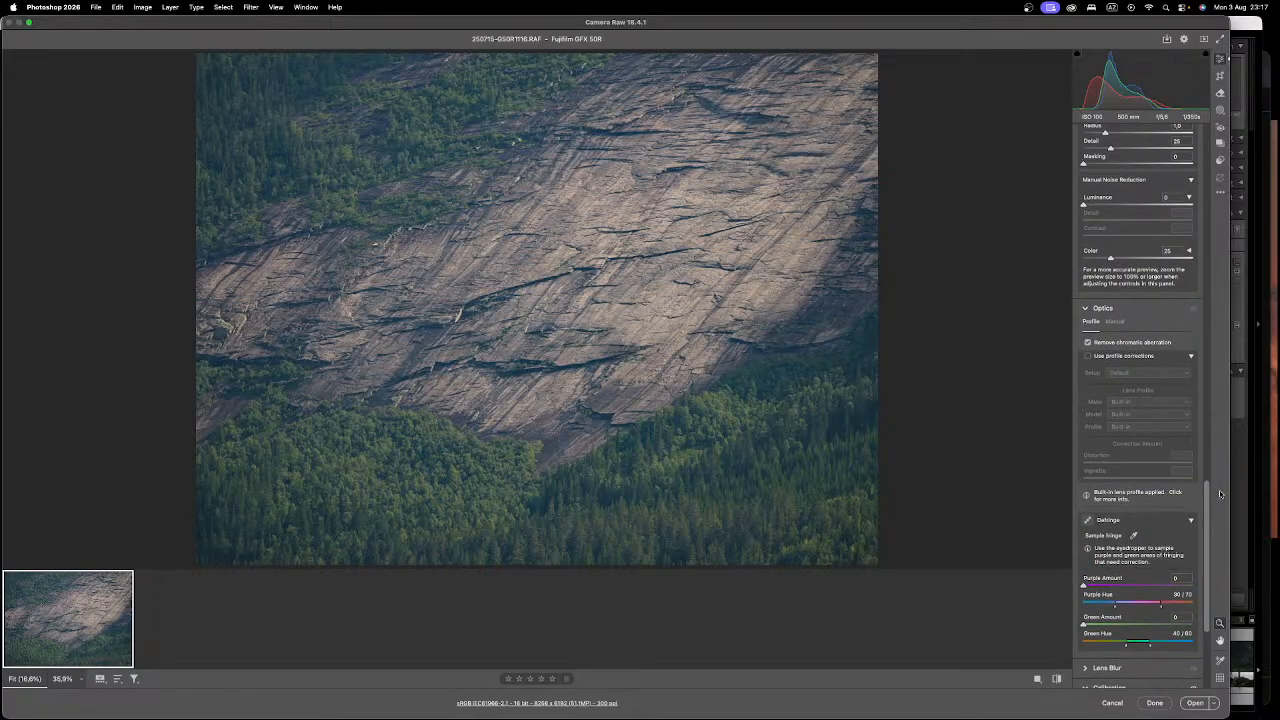
# Step: Set the overall Saturation to +17 and reduce Vibrance to about +2
pyautogui.moveTo(1219, 490); pyautogui.dragTo(1232, 130)
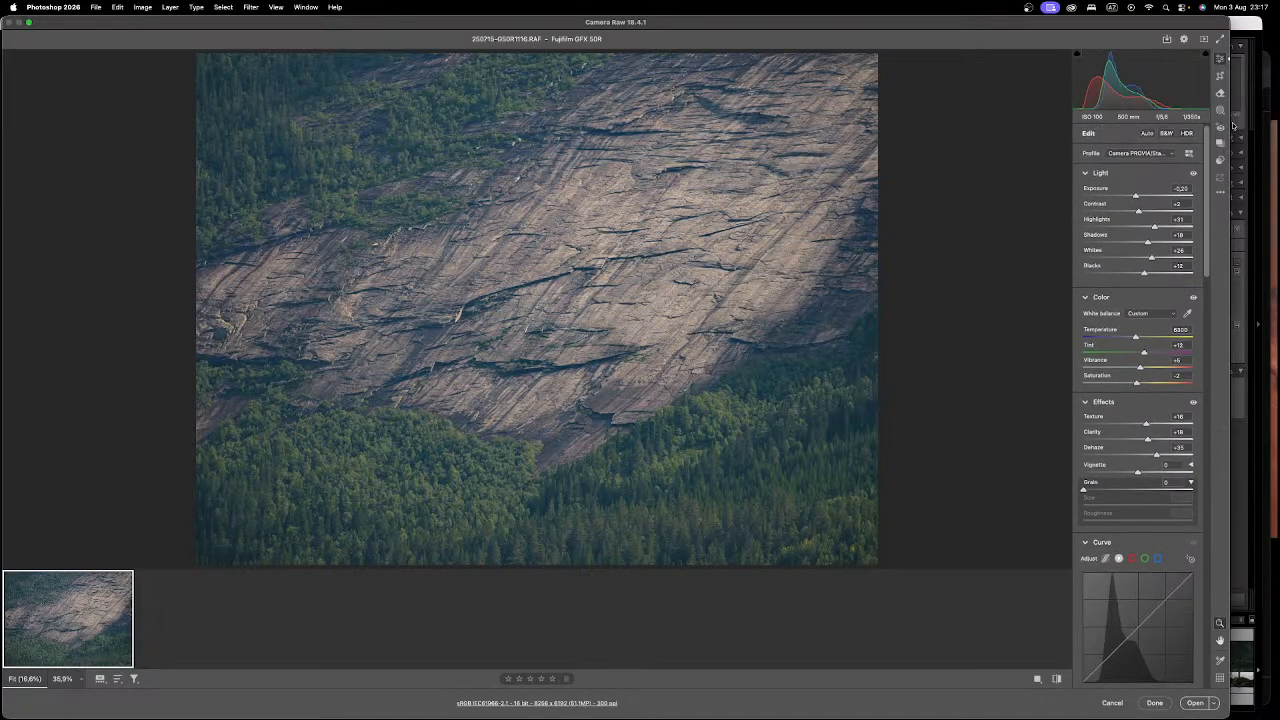
pyautogui.moveTo(1232, 126); pyautogui.dragTo(1230, 134)
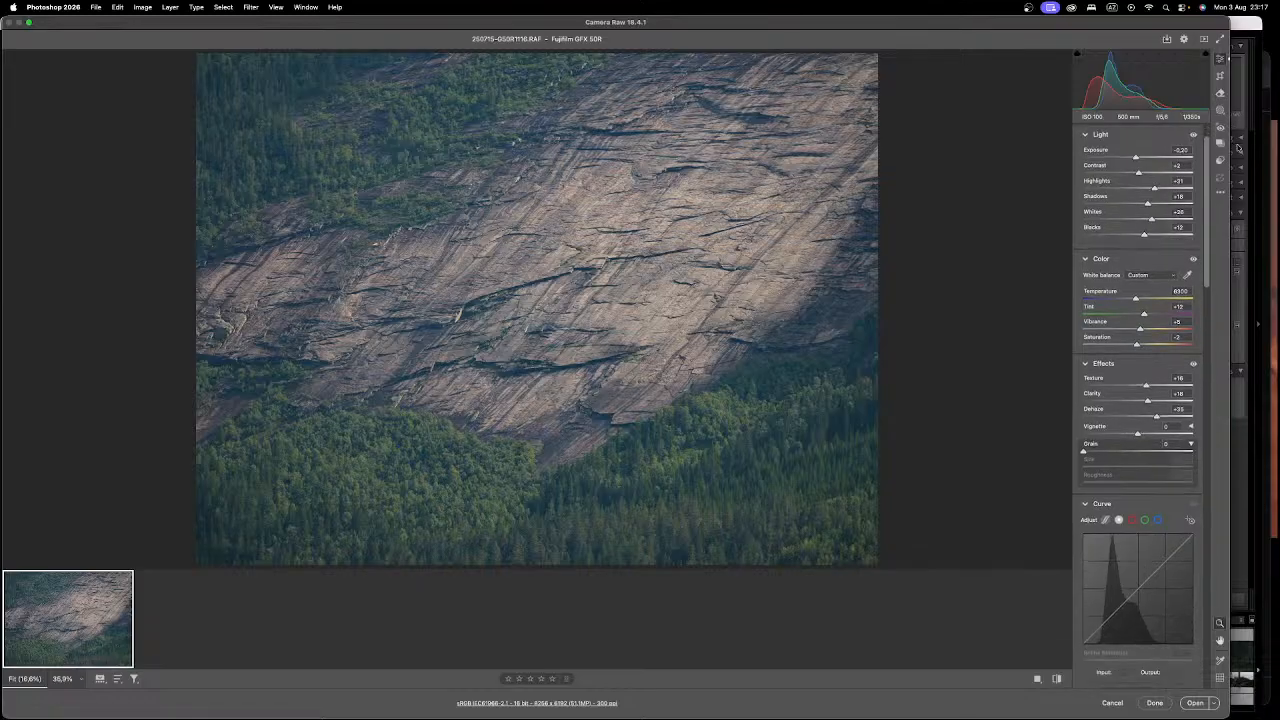
pyautogui.moveTo(1148, 328); pyautogui.dragTo(1152, 345)
pyautogui.moveTo(1153, 345); pyautogui.dragTo(1146, 346)
# Step: Raise the saturation of the Reds to about +8 in the color mixer
pyautogui.scroll(-3, 1213, 268)
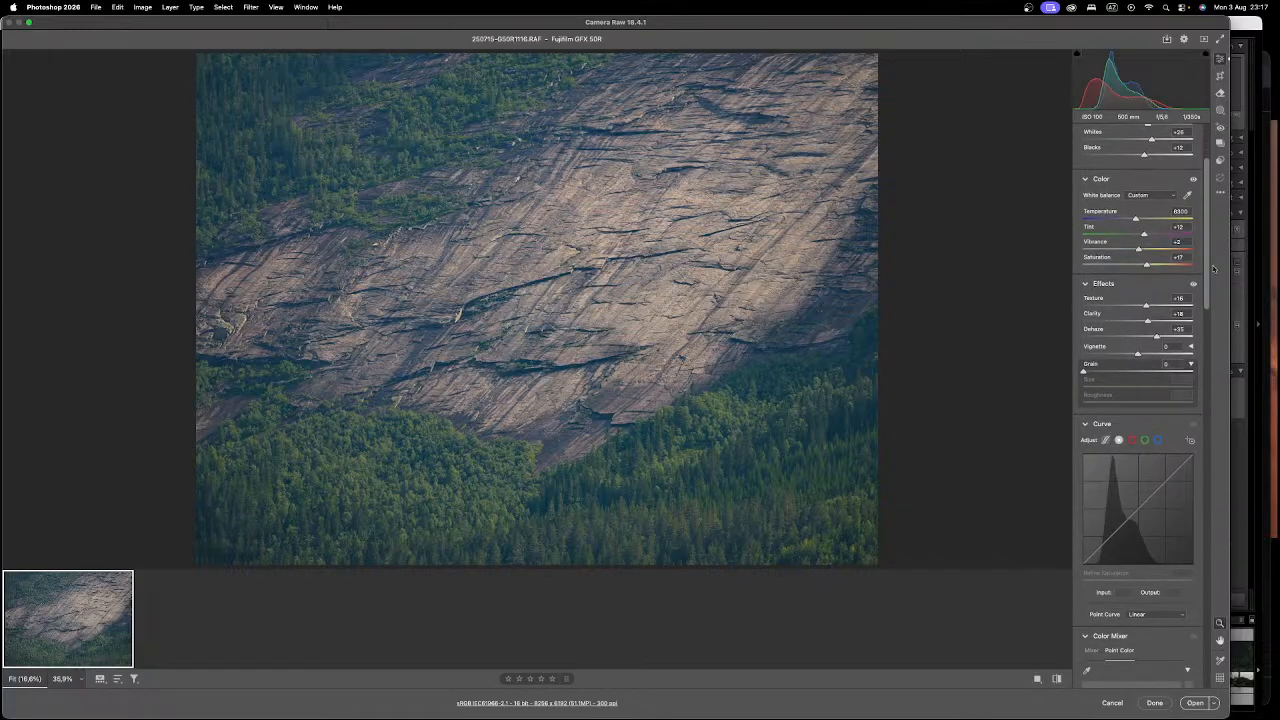
pyautogui.scroll(-10, 1213, 268)
pyautogui.click(1091, 356)
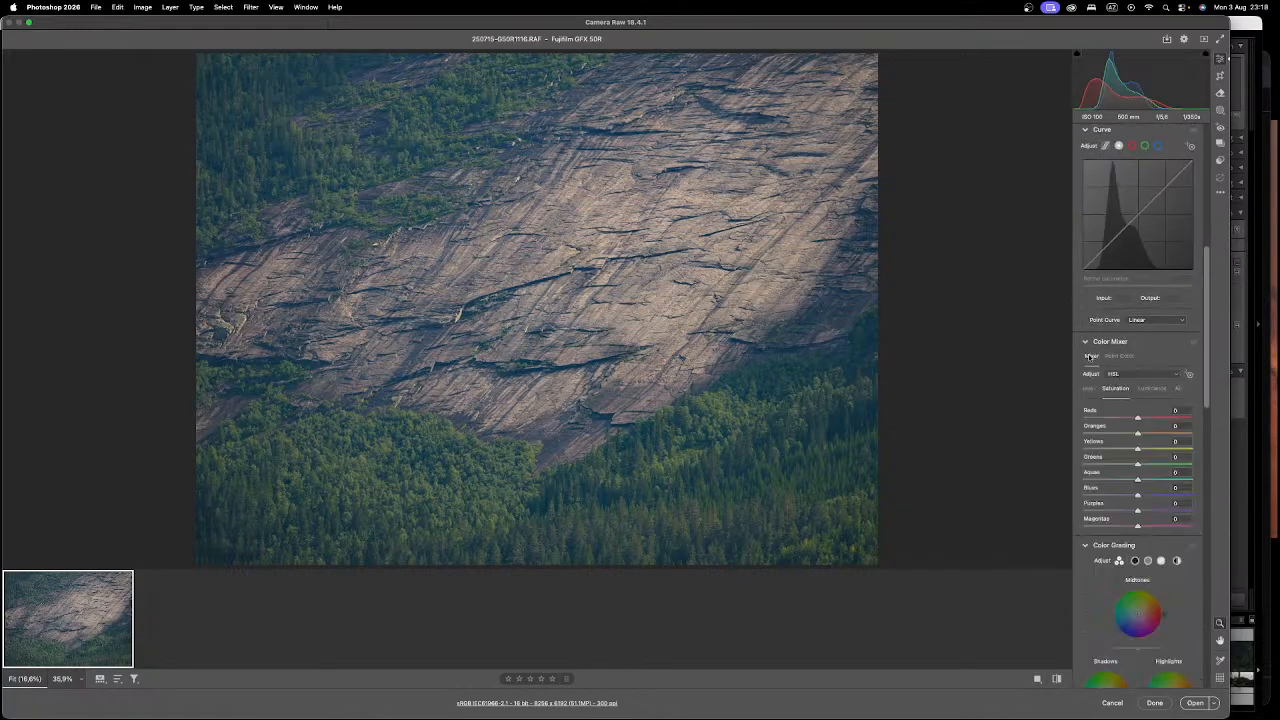
pyautogui.moveTo(1139, 419); pyautogui.dragTo(1143, 419)
# Step: Shift the Greens hue to about +28, and set saturation to about -6 for Greens and +2 for Aquas
pyautogui.click(1089, 388)
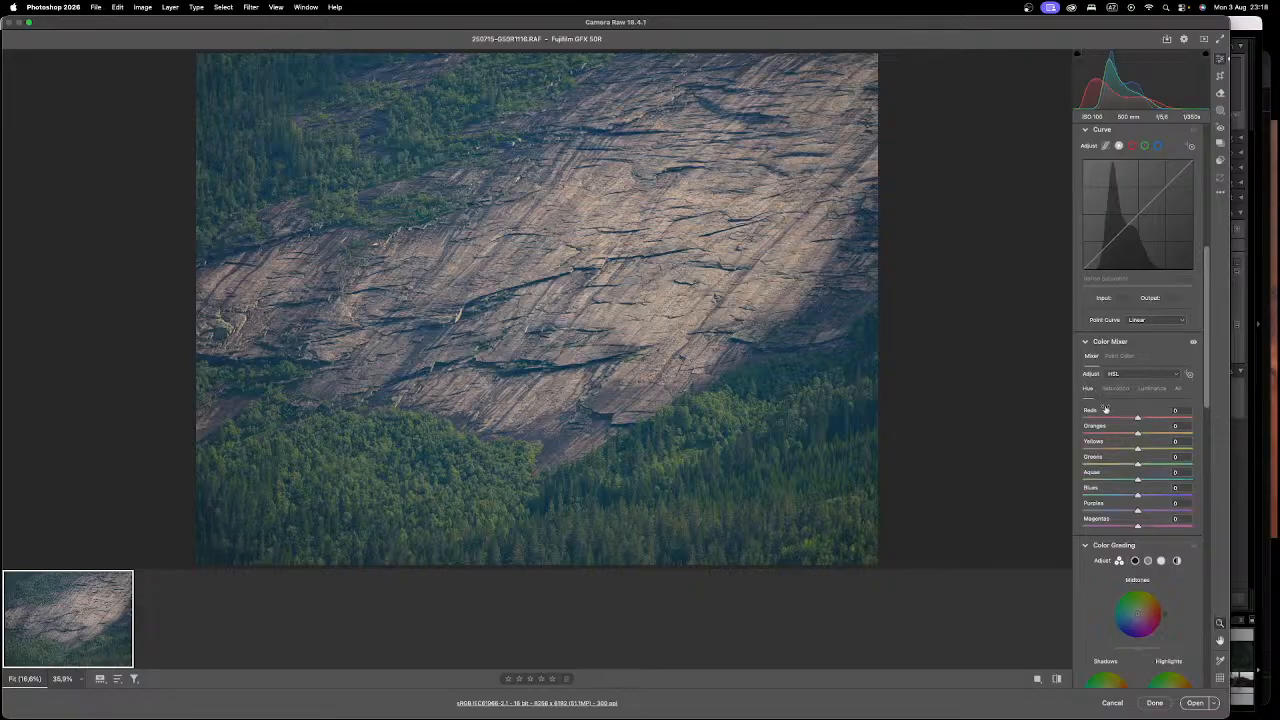
pyautogui.click(1155, 465)
pyautogui.moveTo(1155, 465)
pyautogui.mouseDown()
pyautogui.moveTo(1111, 465)
pyautogui.moveTo(1140, 469)
pyautogui.mouseUp()
pyautogui.click(1116, 388)
pyautogui.moveTo(1137, 465)
pyautogui.mouseDown()
pyautogui.moveTo(1106, 466)
pyautogui.moveTo(1102, 480)
pyautogui.moveTo(1145, 484)
pyautogui.mouseUp()
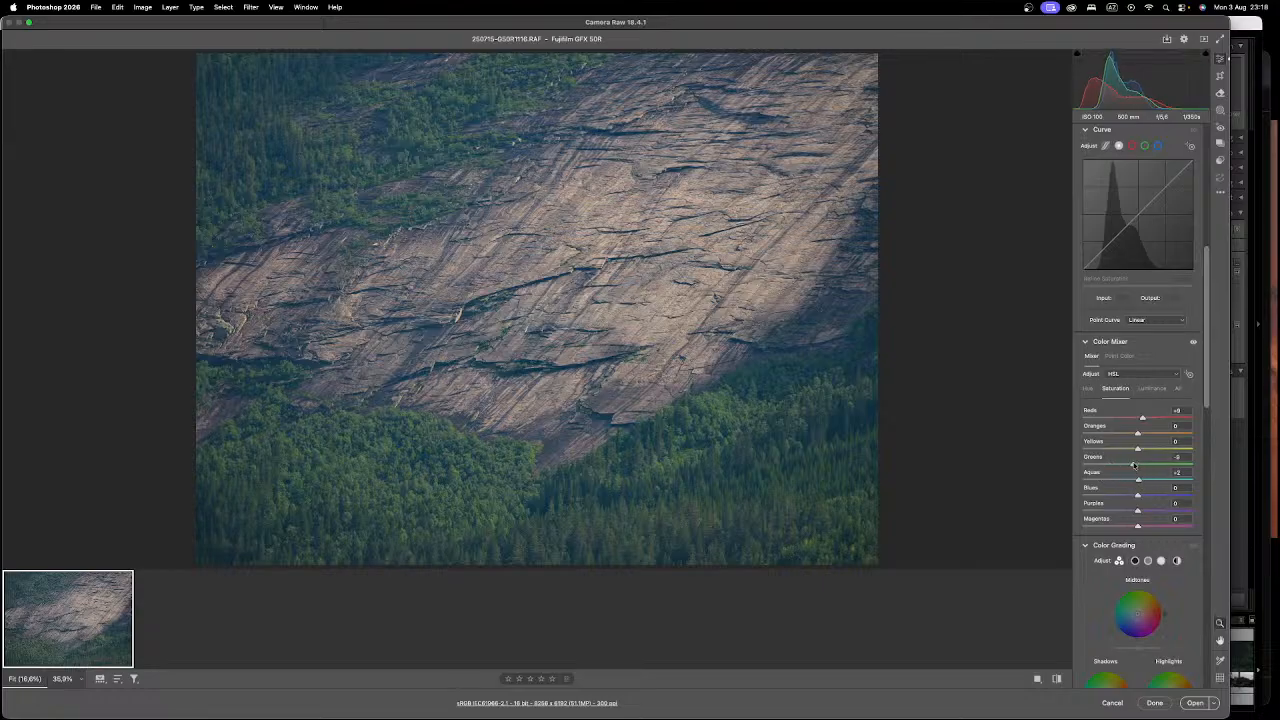
# Step: Set the Aquas hue to -1 and inspect the trees below the rock up close
pyautogui.click(1089, 388)
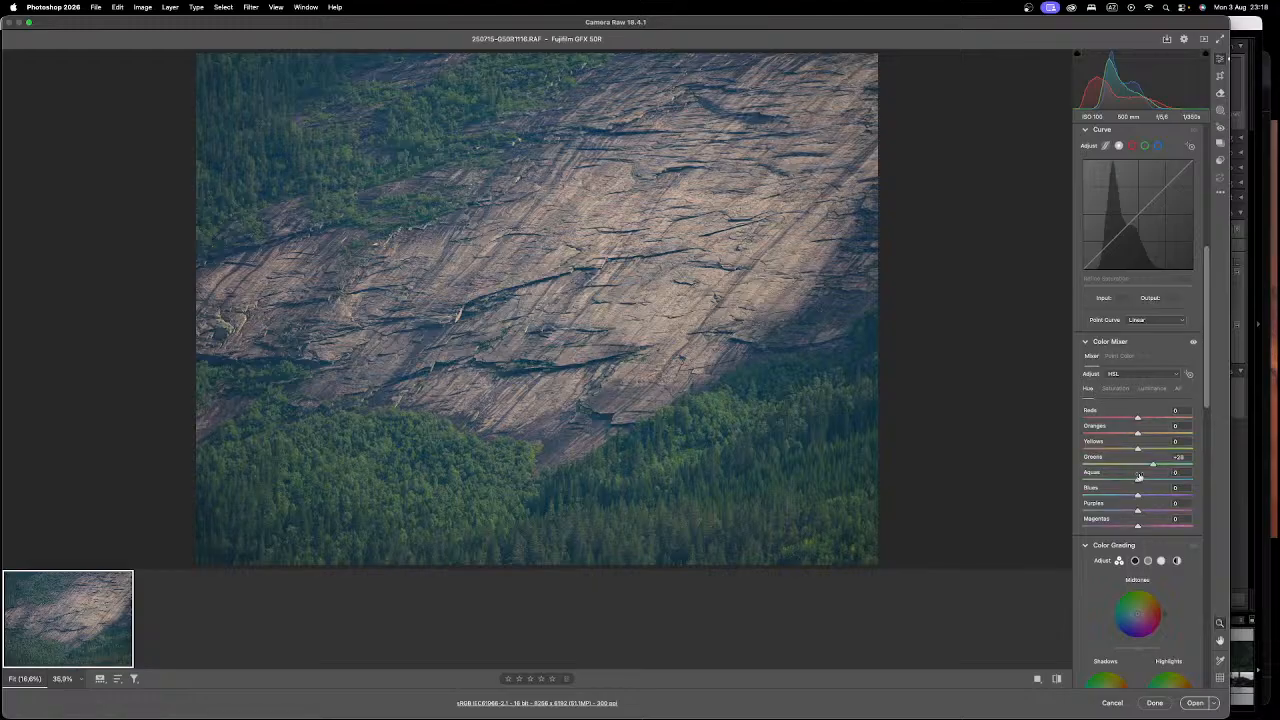
pyautogui.moveTo(1128, 482)
pyautogui.mouseDown()
pyautogui.moveTo(1112, 483)
pyautogui.moveTo(1138, 484)
pyautogui.mouseUp()
pyautogui.scroll(3, 372, 480)
pyautogui.moveTo(563, 367); pyautogui.dragTo(660, 370)
pyautogui.press('space')
pyautogui.moveTo(743, 403); pyautogui.dragTo(924, 228)
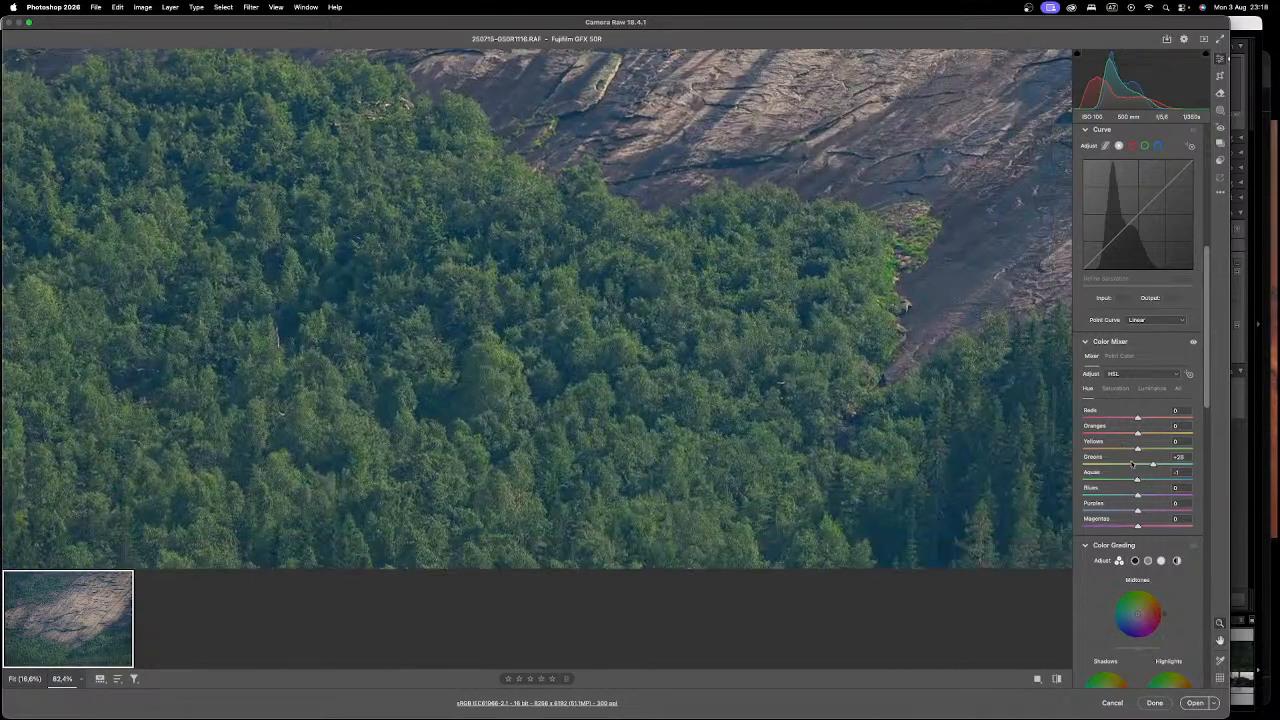
# Step: Set the Greens to saturation -1 and hue about -3, and the Aquas luminance to +1
pyautogui.click(1115, 388)
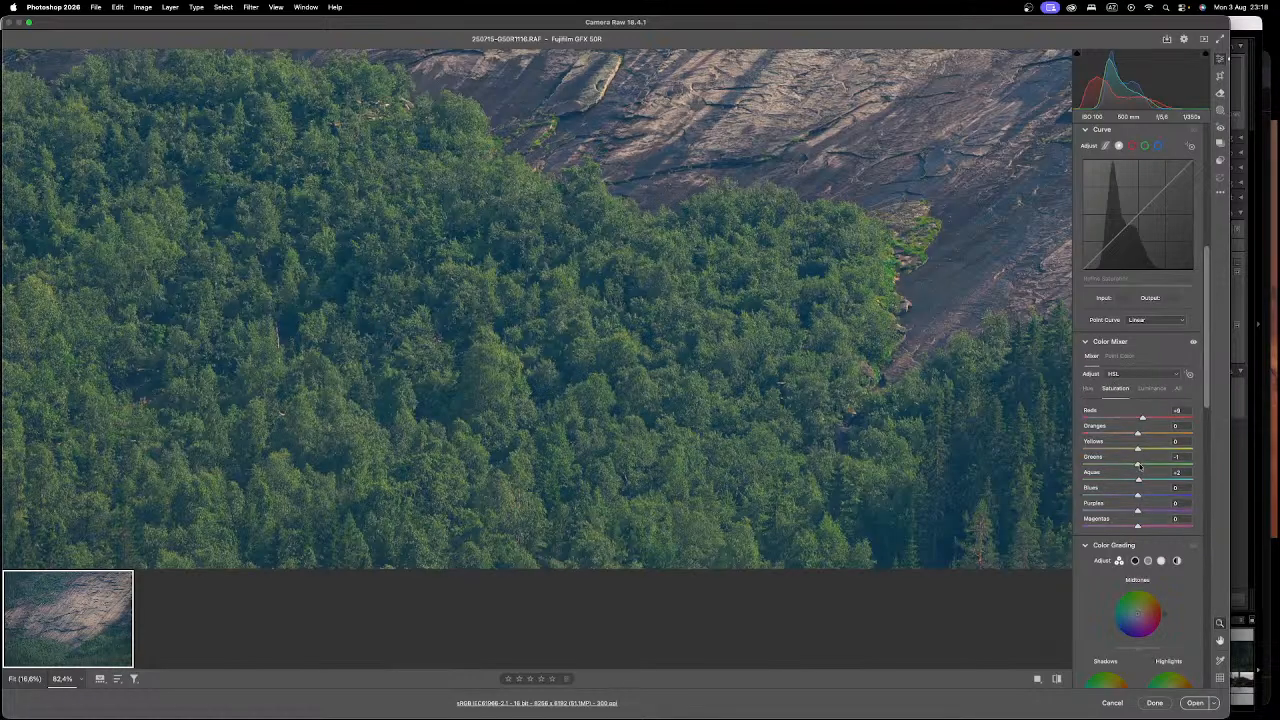
pyautogui.click(1089, 388)
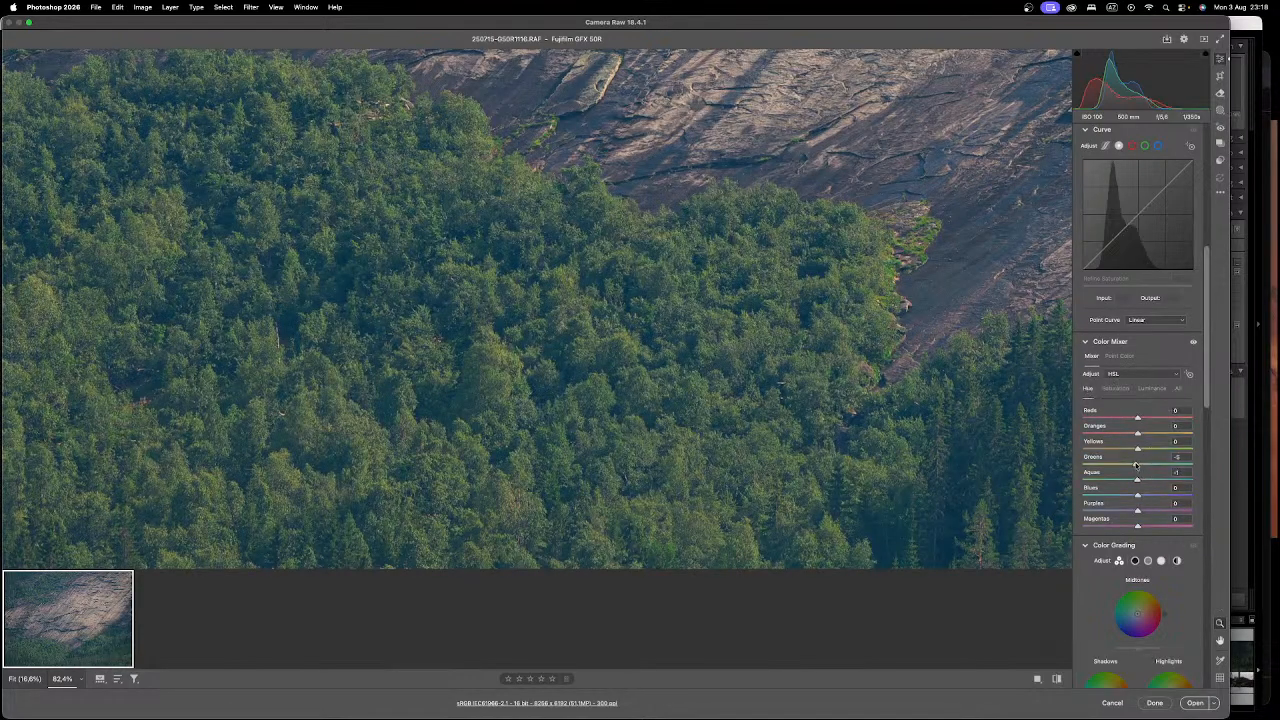
pyautogui.click(1152, 388)
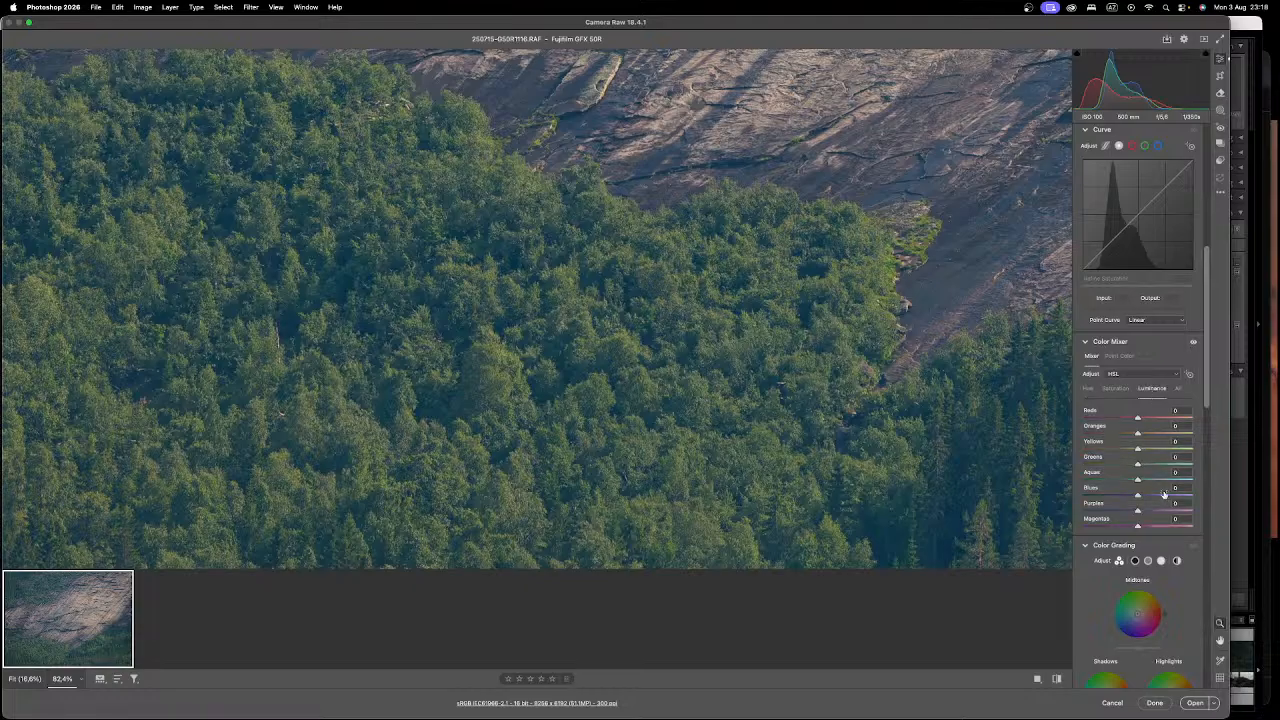
pyautogui.moveTo(1137, 481); pyautogui.dragTo(1139, 481)
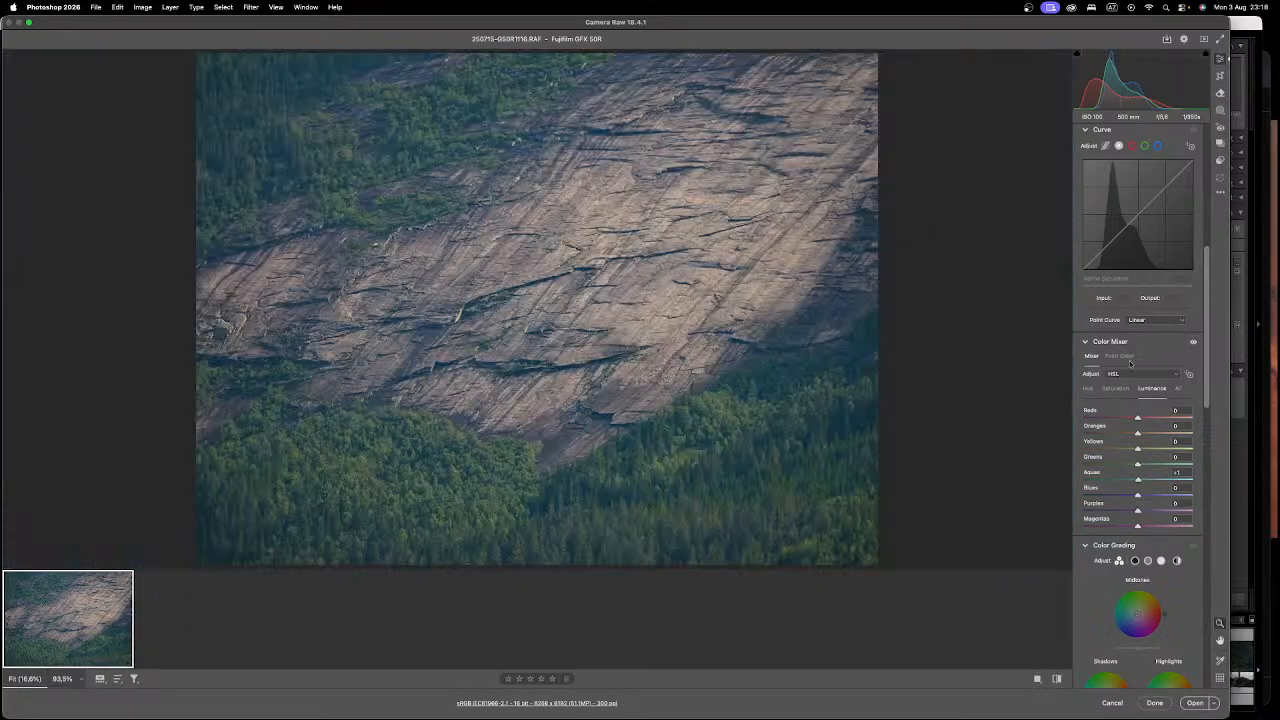
# Step: Sample the lighter green trees as a point color with saturation -22, luminance +17, variance about +4 and a slightly positive hue
pyautogui.click(1120, 356)
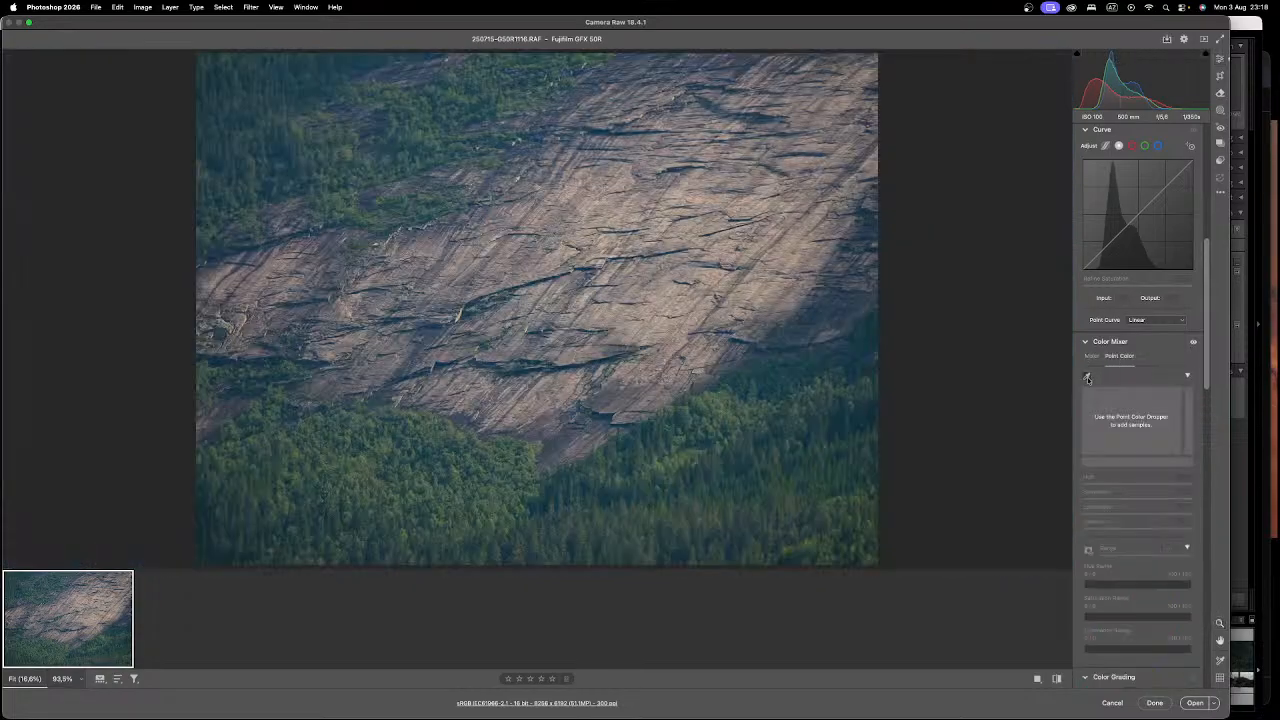
pyautogui.click(1088, 378)
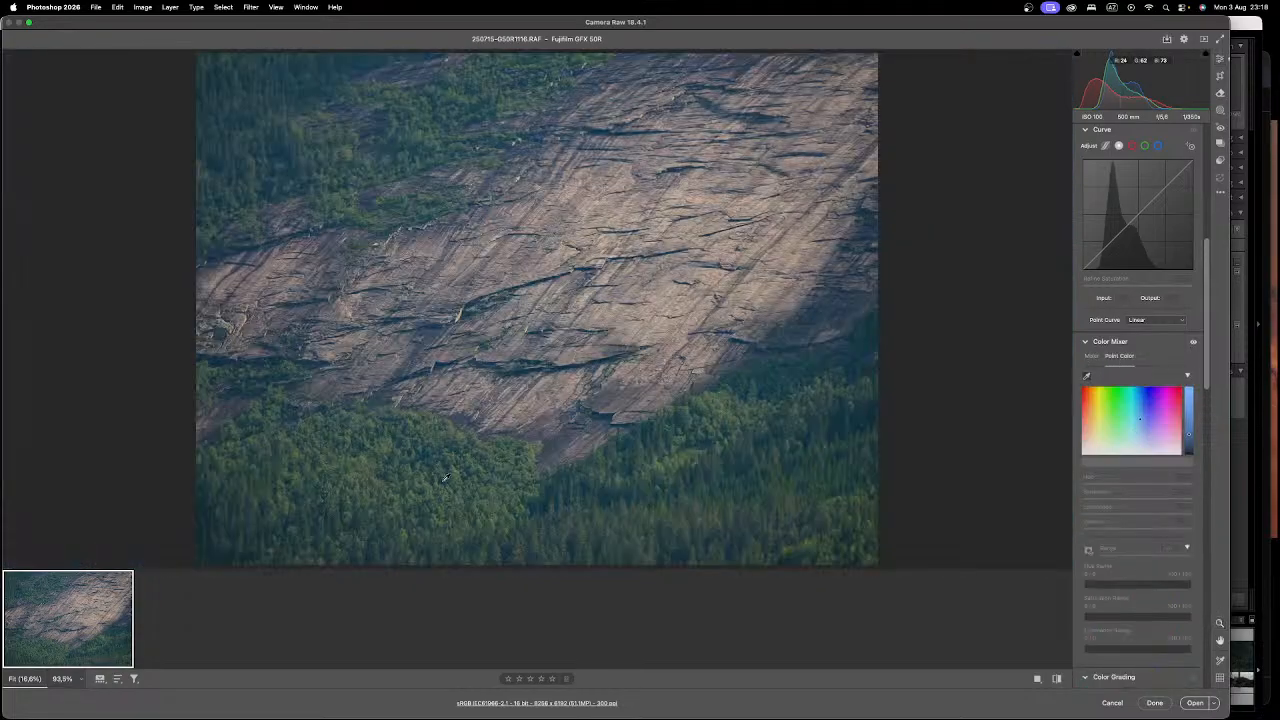
pyautogui.click(498, 476)
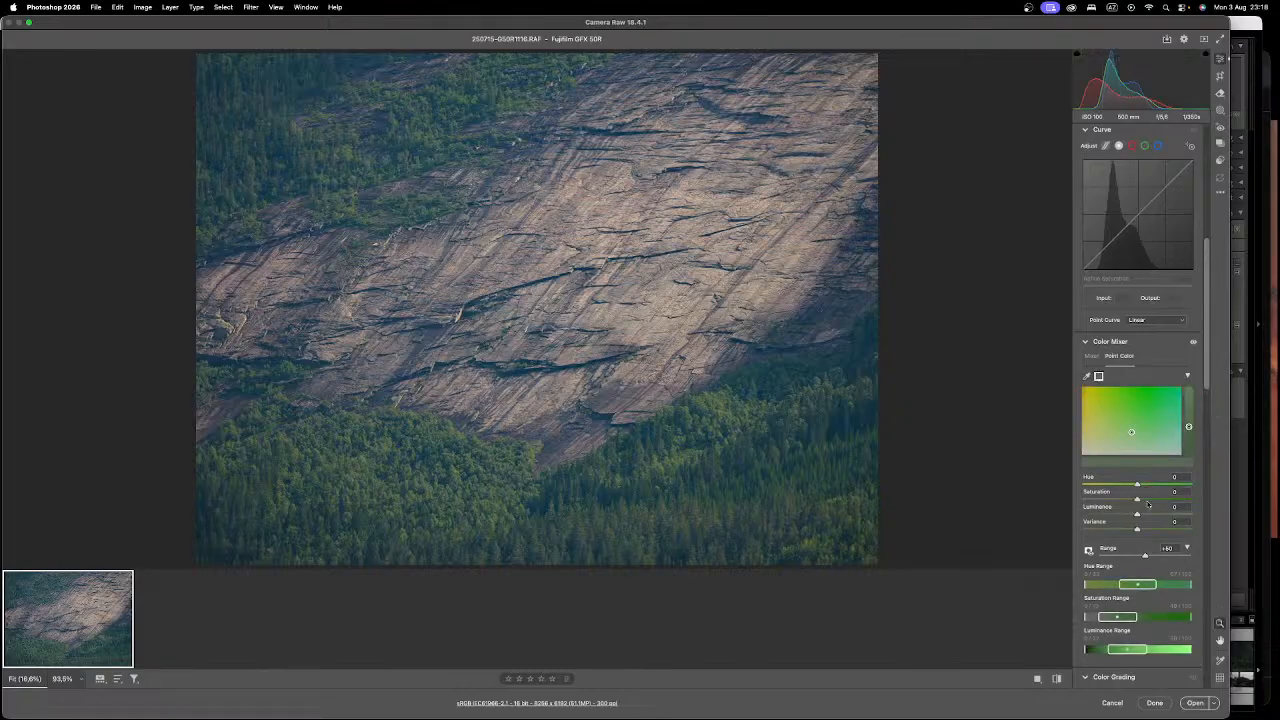
pyautogui.moveTo(1151, 506); pyautogui.dragTo(1145, 504)
pyautogui.moveTo(1150, 504)
pyautogui.mouseDown()
pyautogui.moveTo(1128, 500)
pyautogui.moveTo(1149, 487)
pyautogui.mouseUp()
pyautogui.moveTo(1137, 530); pyautogui.dragTo(1167, 541)
pyautogui.moveTo(1118, 504); pyautogui.dragTo(1142, 531)
# Step: Widen the green sample's hue, saturation and luminance ranges, and set its hue to -21, saturation to about -39 and variance to about +16
pyautogui.moveTo(1157, 586); pyautogui.dragTo(1067, 592)
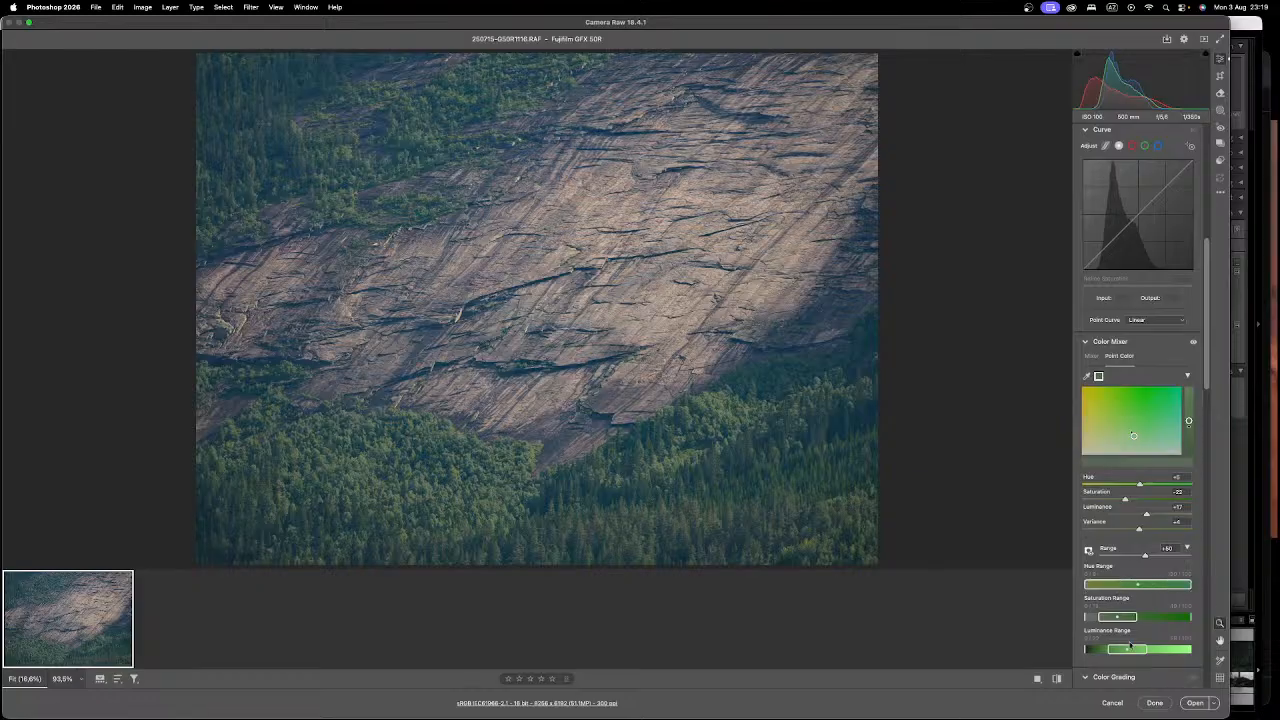
pyautogui.moveTo(1150, 652); pyautogui.dragTo(1202, 621)
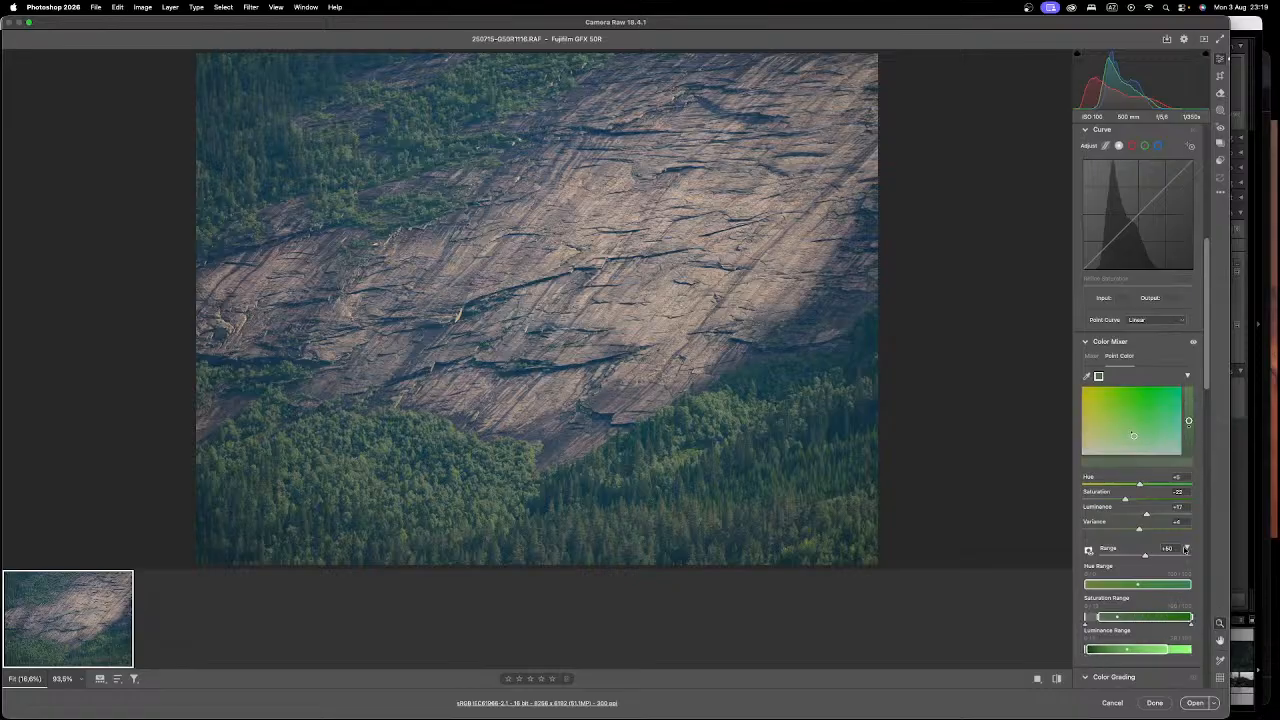
pyautogui.moveTo(1154, 529); pyautogui.dragTo(1146, 529)
pyautogui.moveTo(1139, 485)
pyautogui.mouseDown()
pyautogui.moveTo(1108, 487)
pyautogui.moveTo(1170, 488)
pyautogui.moveTo(1106, 499)
pyautogui.mouseUp()
# Step: Sample the dark spruce trees as a second point color and widen its hue, saturation and luminance ranges
pyautogui.click(1087, 376)
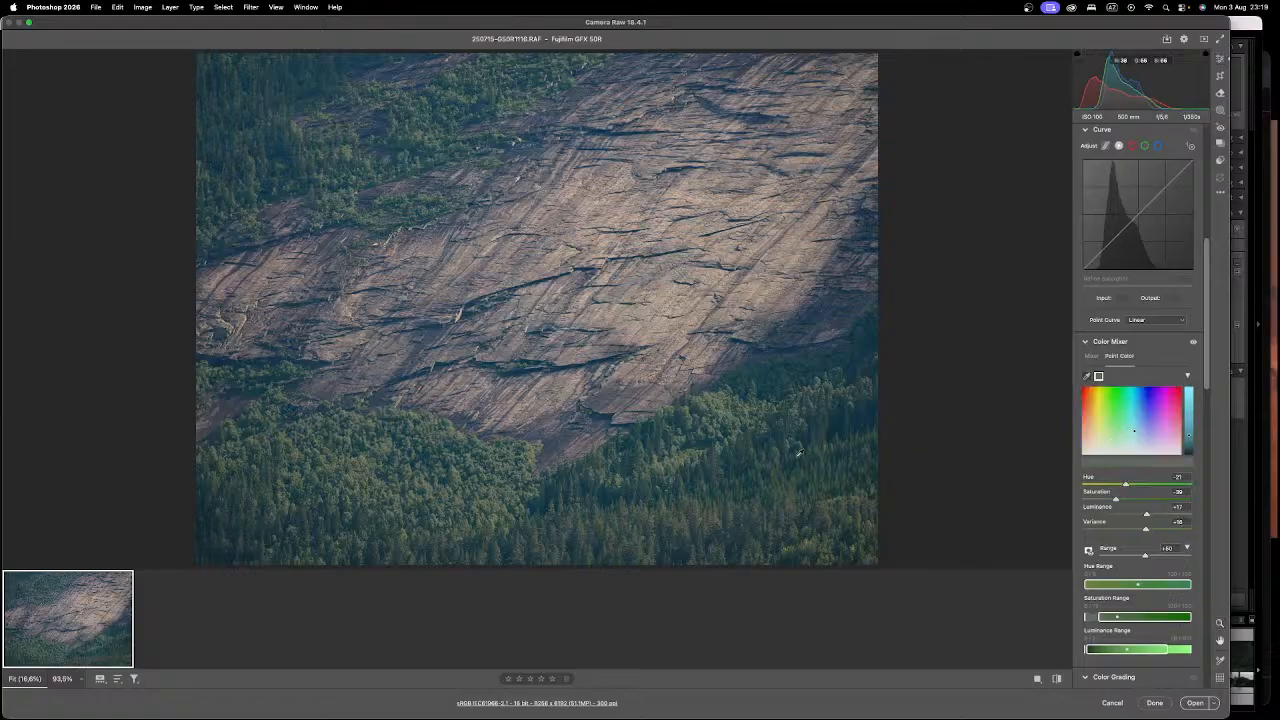
pyautogui.click(800, 455)
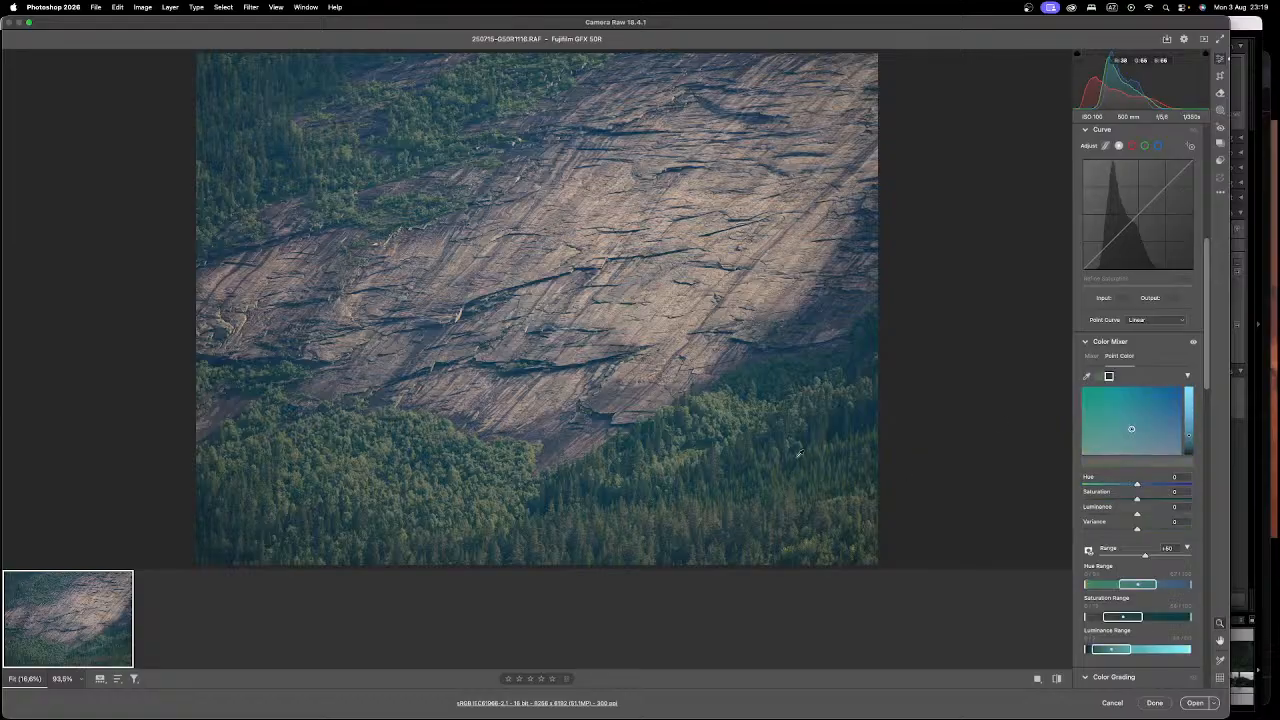
pyautogui.moveTo(1156, 590); pyautogui.dragTo(1085, 585)
pyautogui.moveTo(1139, 616); pyautogui.dragTo(1190, 617)
pyautogui.moveTo(1132, 650); pyautogui.dragTo(1174, 652)
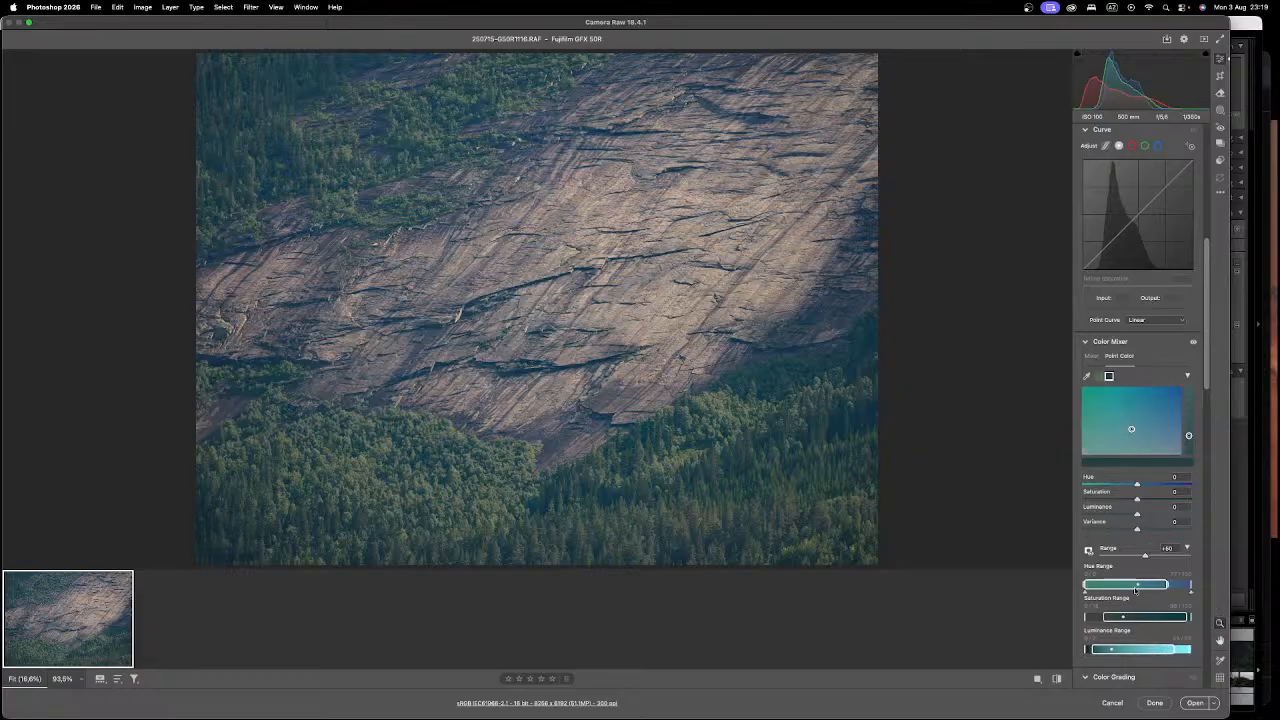
# Step: Set the dark spruce sample to hue -1 and saturation about +1, lower its luminance slightly and raise its variance slightly
pyautogui.moveTo(1124, 500)
pyautogui.mouseDown()
pyautogui.moveTo(1151, 502)
pyautogui.moveTo(1128, 485)
pyautogui.moveTo(1097, 490)
pyautogui.moveTo(1135, 490)
pyautogui.mouseUp()
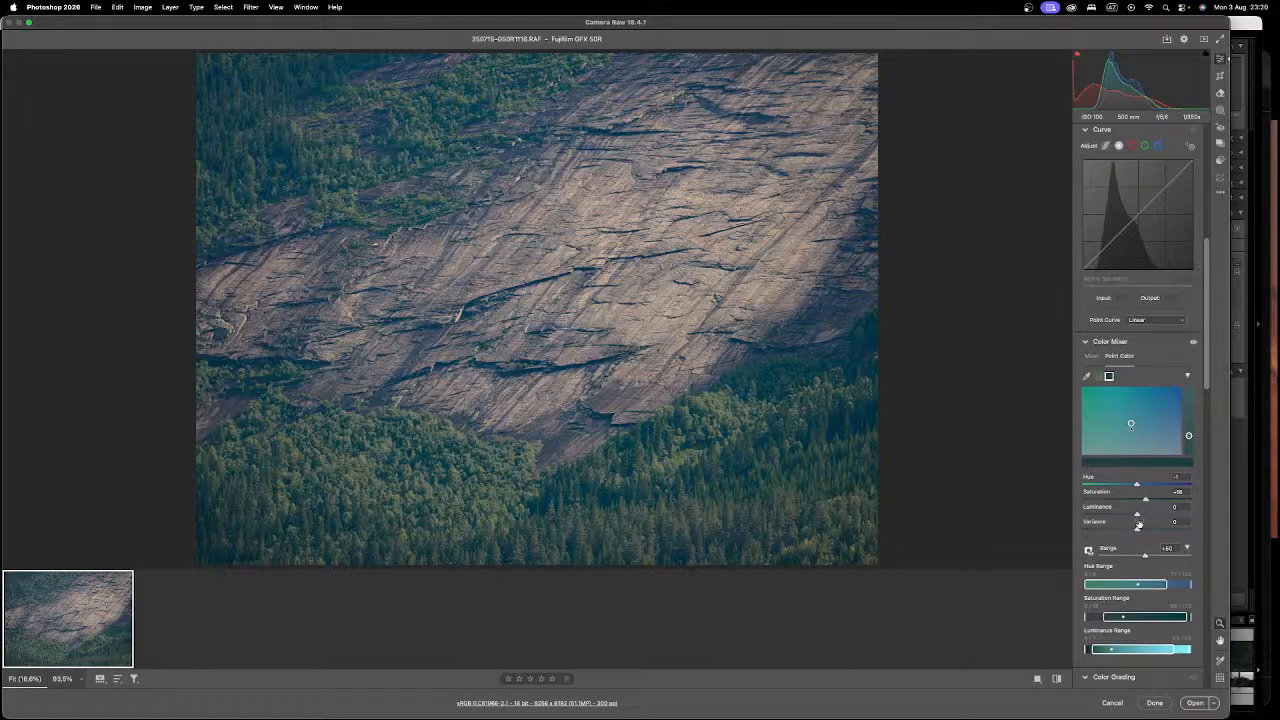
pyautogui.moveTo(1137, 529)
pyautogui.mouseDown()
pyautogui.moveTo(1125, 518)
pyautogui.moveTo(1137, 501)
pyautogui.mouseUp()
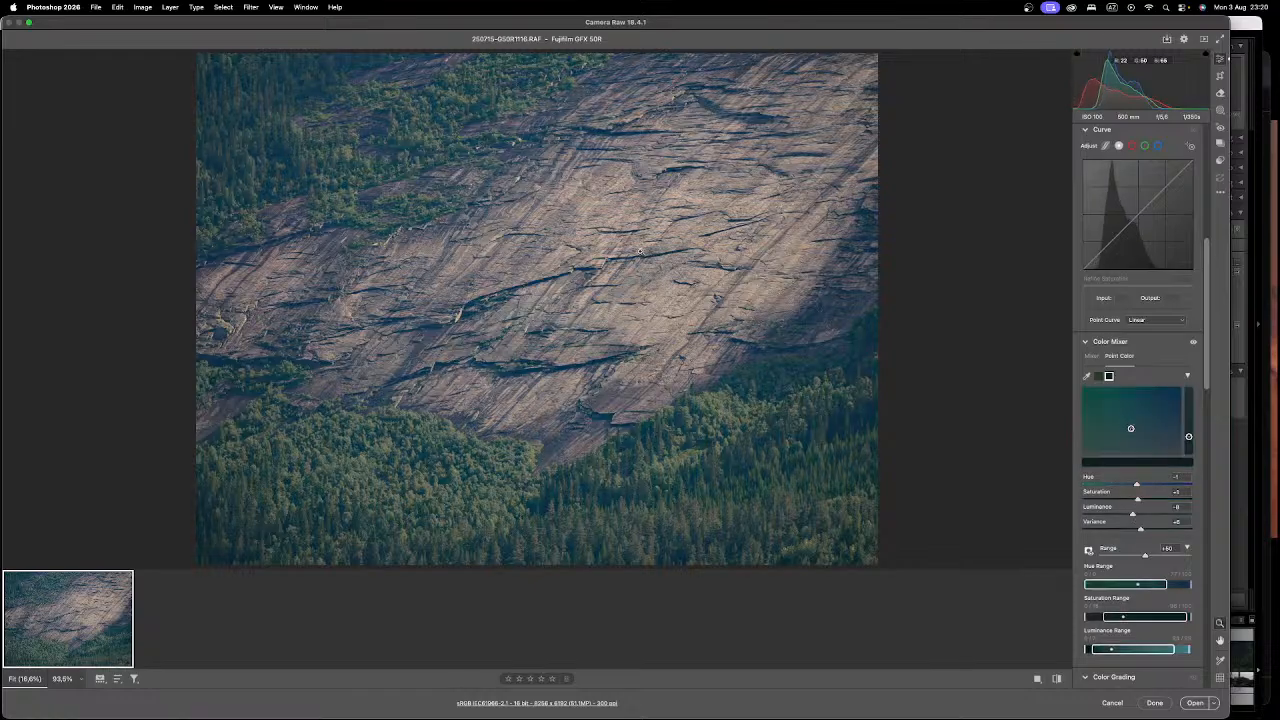
# Step: Examine the rock face up close and compare the whole photo before and after the edits
pyautogui.click(622, 303)
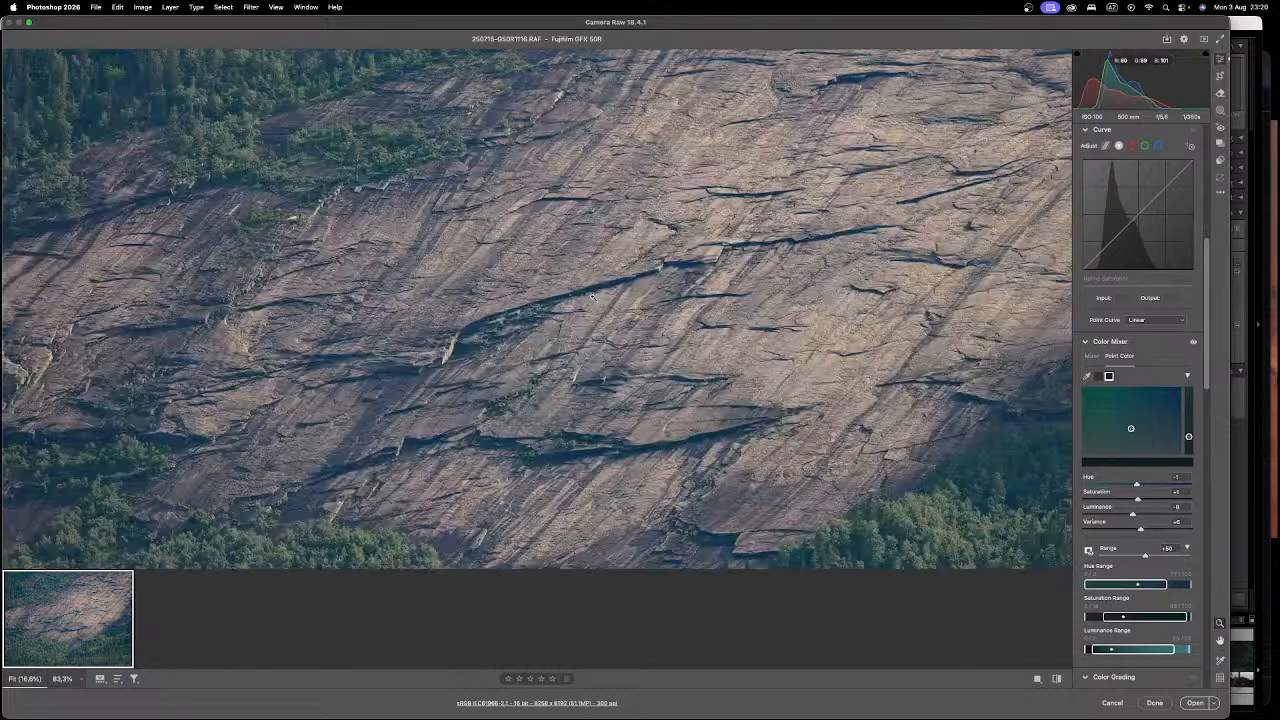
pyautogui.click(592, 297)
pyautogui.press('\\')
pyautogui.press('\\')
pyautogui.press('\\')
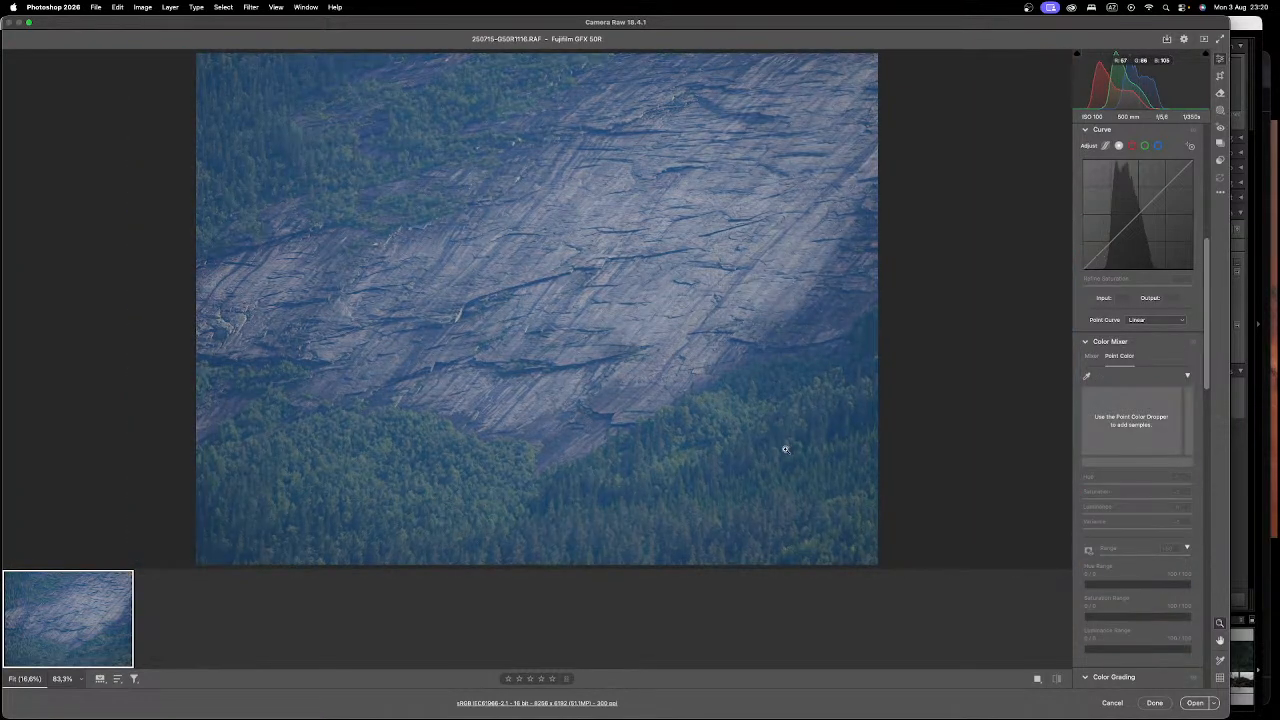
# Step: Compare the whole photo repeatedly before and after the edits
pyautogui.press('\\')
pyautogui.press('\\')
pyautogui.press('\\')
pyautogui.press('\\')
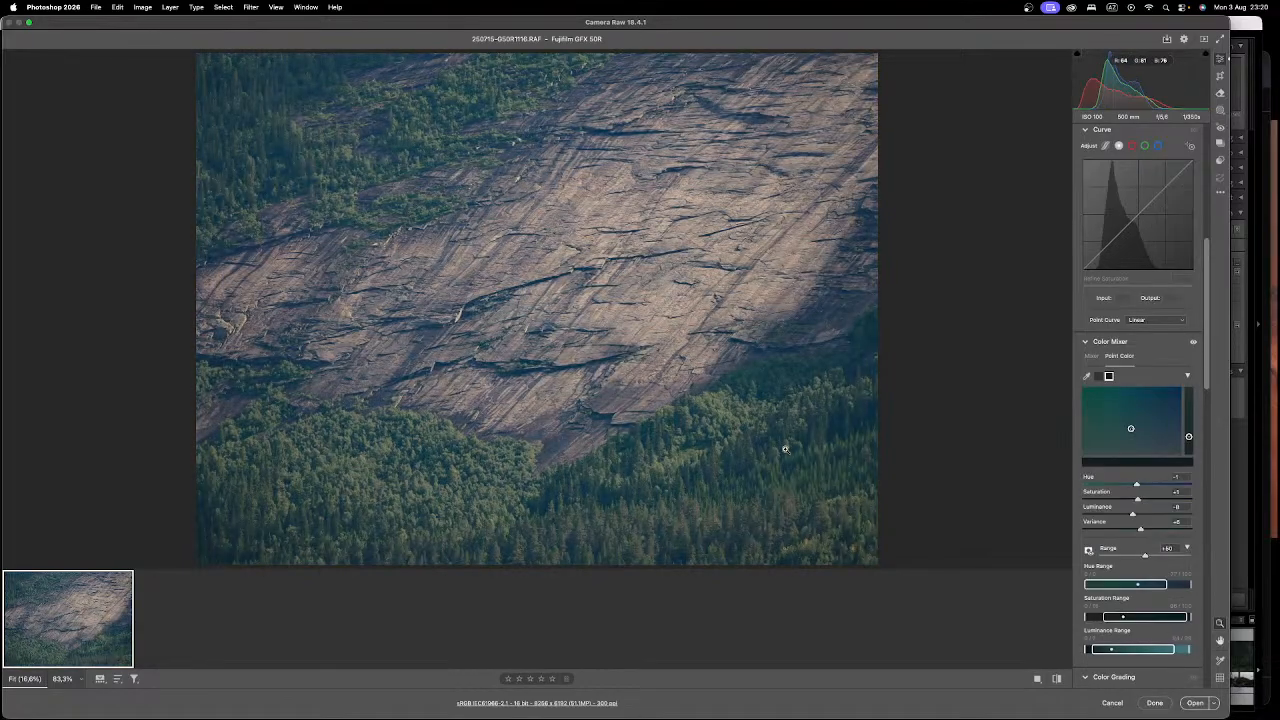
pyautogui.press('\\')
pyautogui.press('\\')
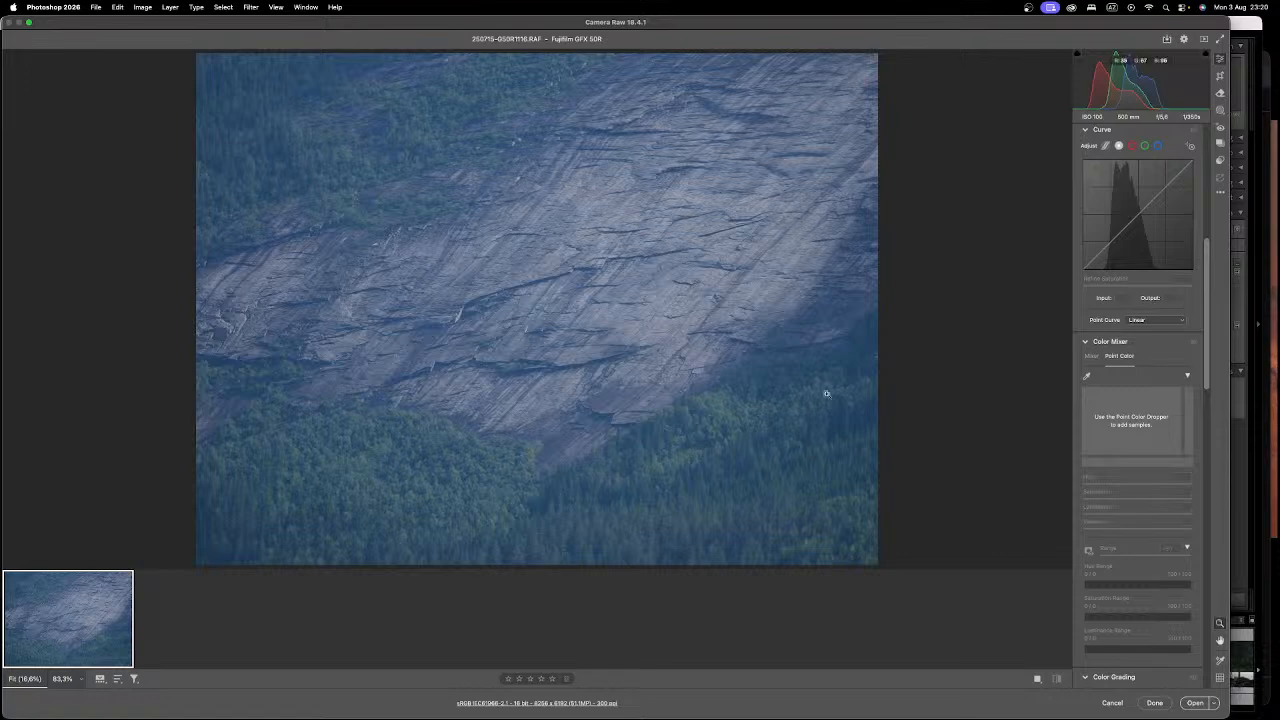
pyautogui.press('\\')
pyautogui.press('\\')
pyautogui.click(351, 455)
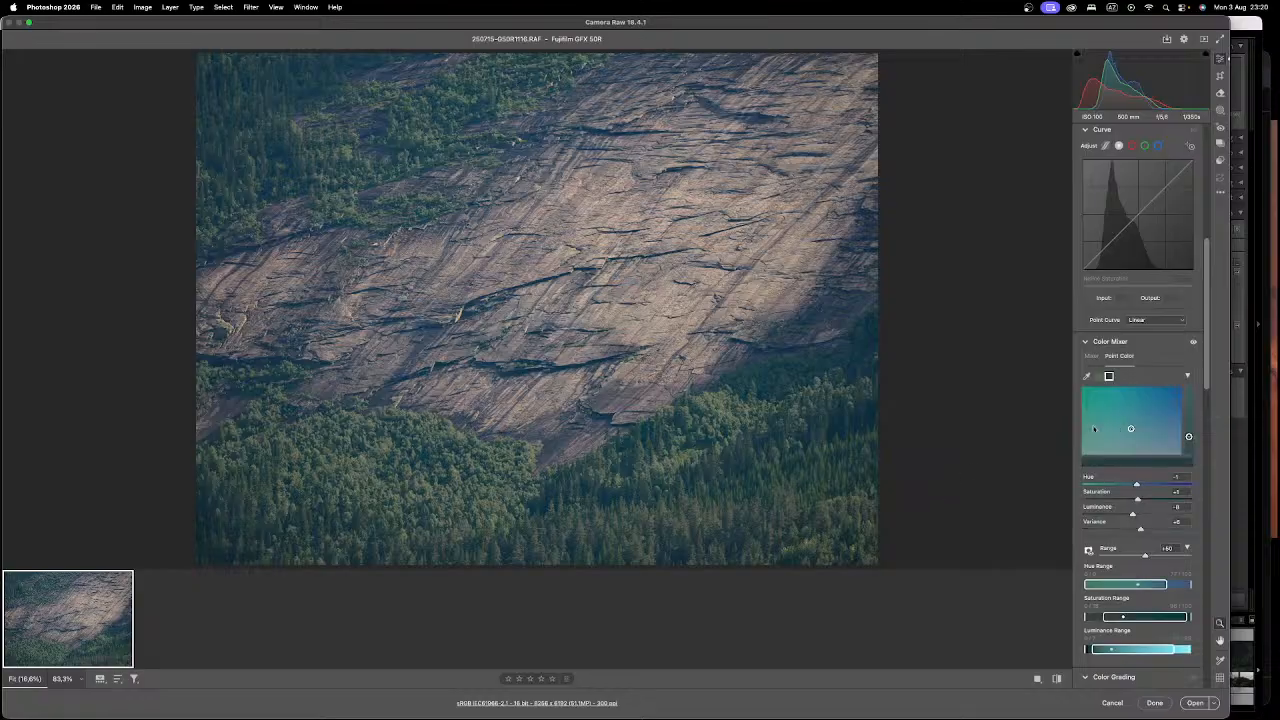
# Step: Fine-tune the light with exposure -0.05, contrast +21, highlights +35 and whites +31
pyautogui.scroll(8, 1210, 190)
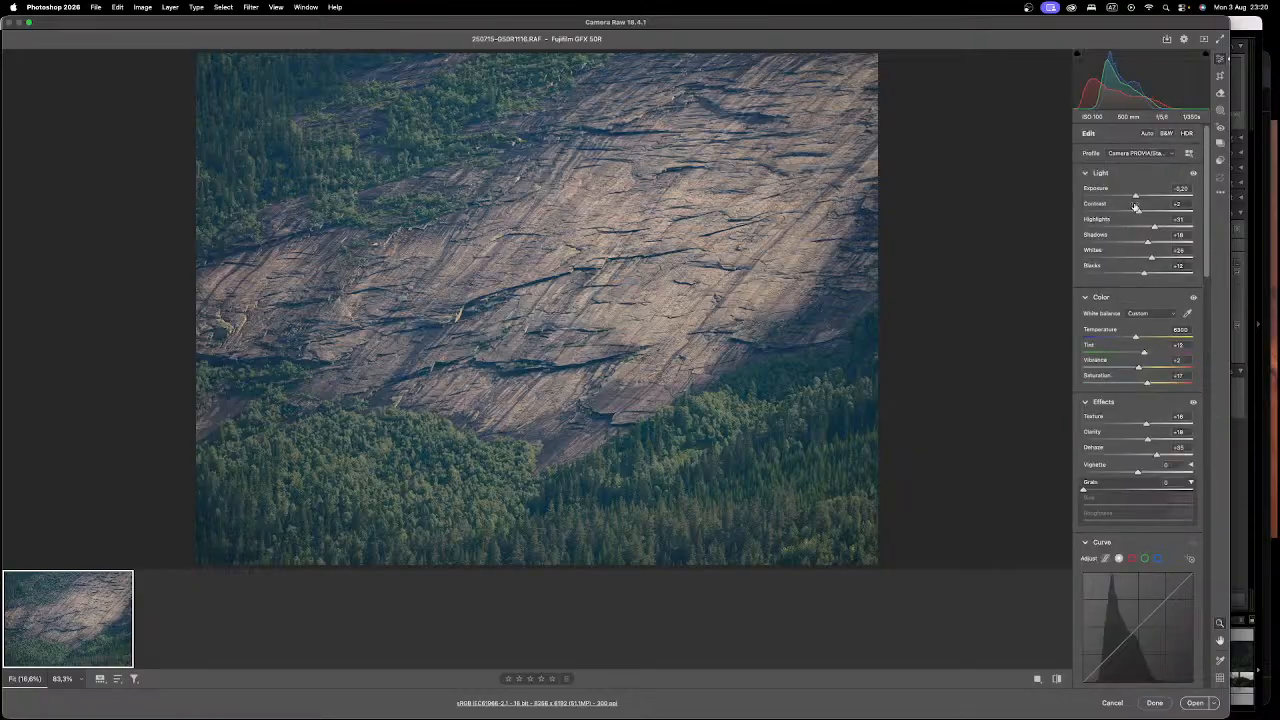
pyautogui.moveTo(1138, 196); pyautogui.dragTo(1149, 212)
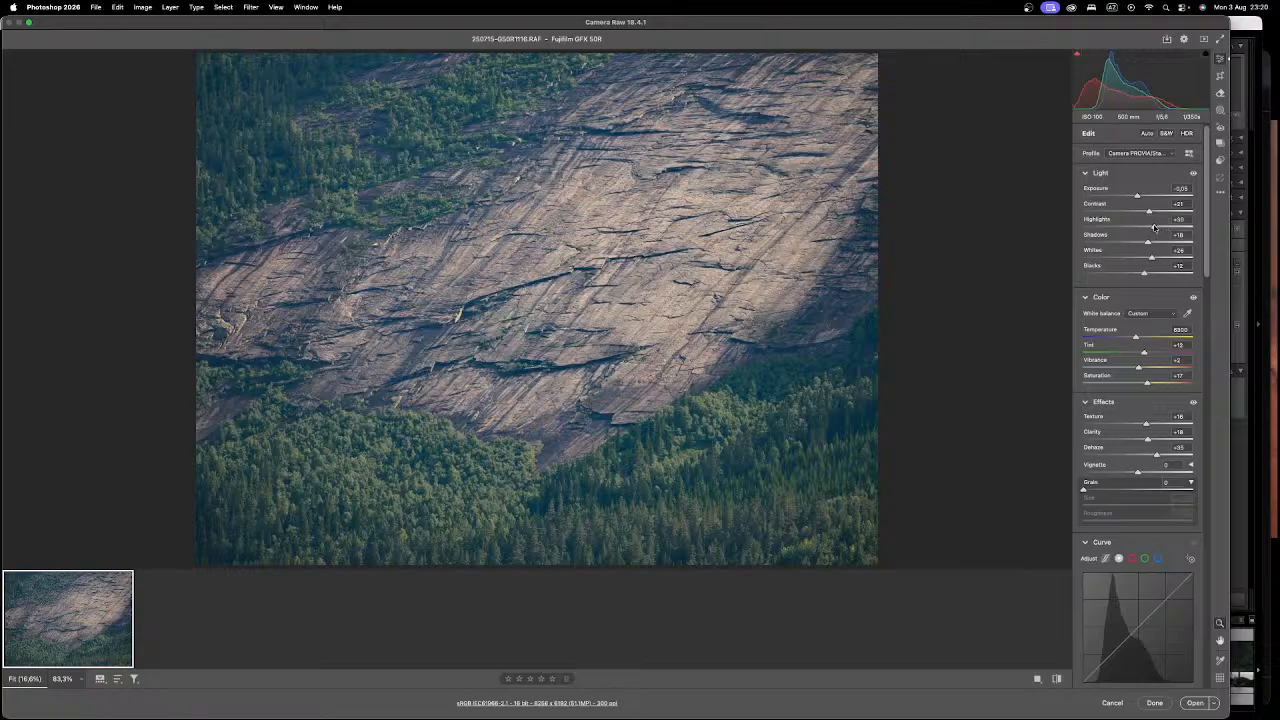
pyautogui.moveTo(1148, 242)
pyautogui.mouseDown()
pyautogui.moveTo(1160, 243)
pyautogui.moveTo(1147, 243)
pyautogui.moveTo(1154, 258)
pyautogui.mouseUp()
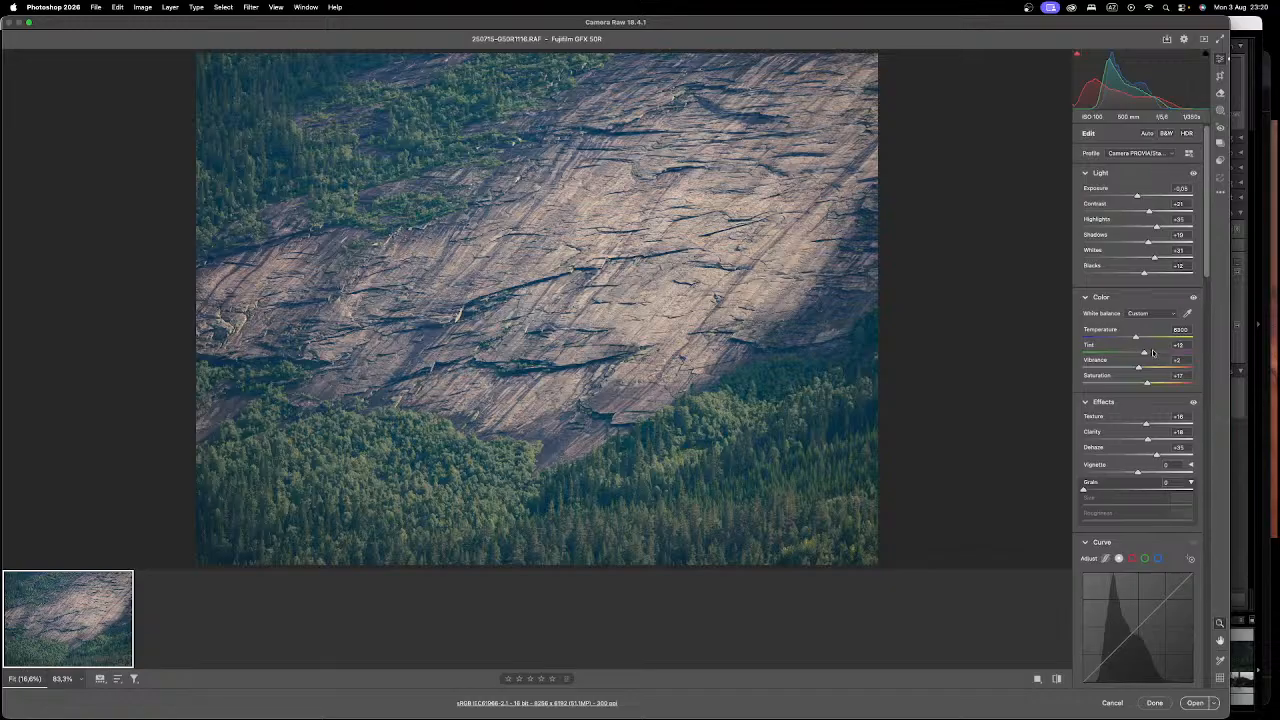
# Step: Set the white balance temperature to 6450, lower the tint slightly, reset vibrance to 0 and keep saturation at about +17
pyautogui.click(1151, 353)
pyautogui.moveTo(1145, 351); pyautogui.dragTo(1146, 352)
pyautogui.moveTo(1134, 337); pyautogui.dragTo(1136, 337)
pyautogui.scroll(-10, 1213, 213)
pyautogui.scroll(10, 1215, 200)
pyautogui.moveTo(1128, 371)
pyautogui.mouseDown()
pyautogui.moveTo(1147, 372)
pyautogui.moveTo(1143, 387)
pyautogui.mouseUp()
pyautogui.doubleClick(1141, 369)
pyautogui.moveTo(1143, 384); pyautogui.dragTo(1147, 385)
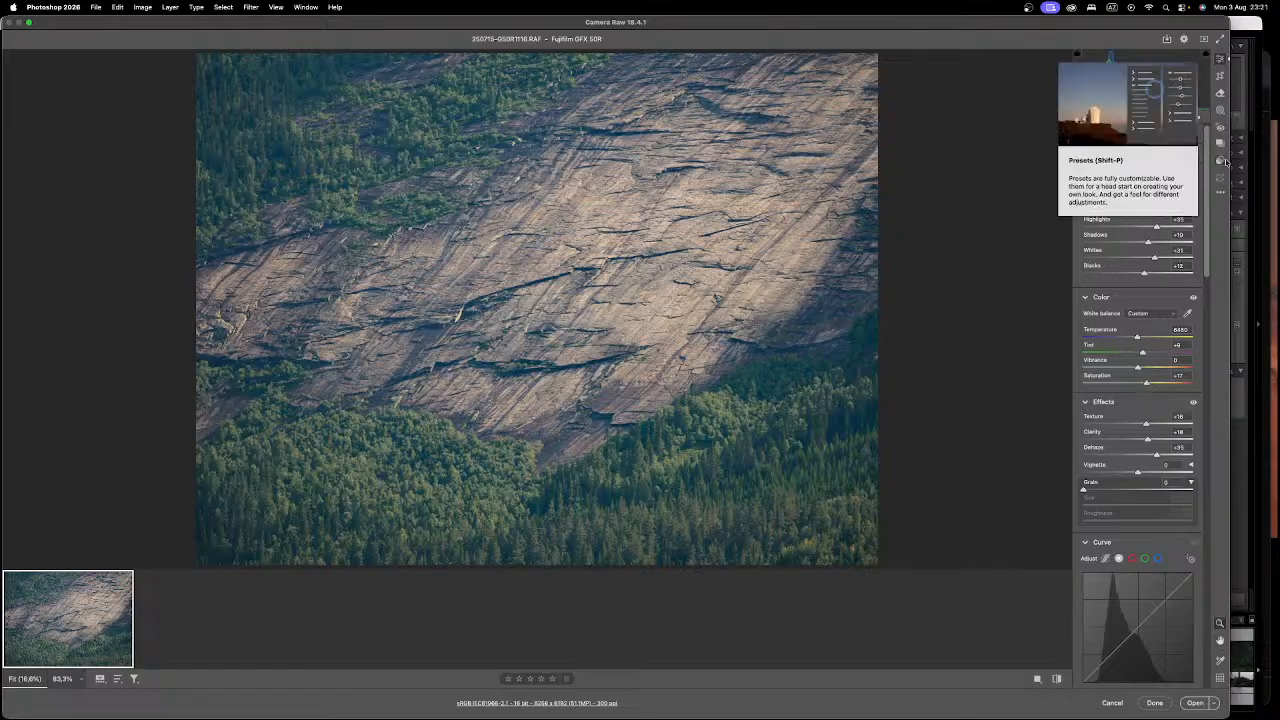
# Step: Try a black-and-white conversion of the edited photo with the exposure lowered to -0.30
pyautogui.click(1221, 160)
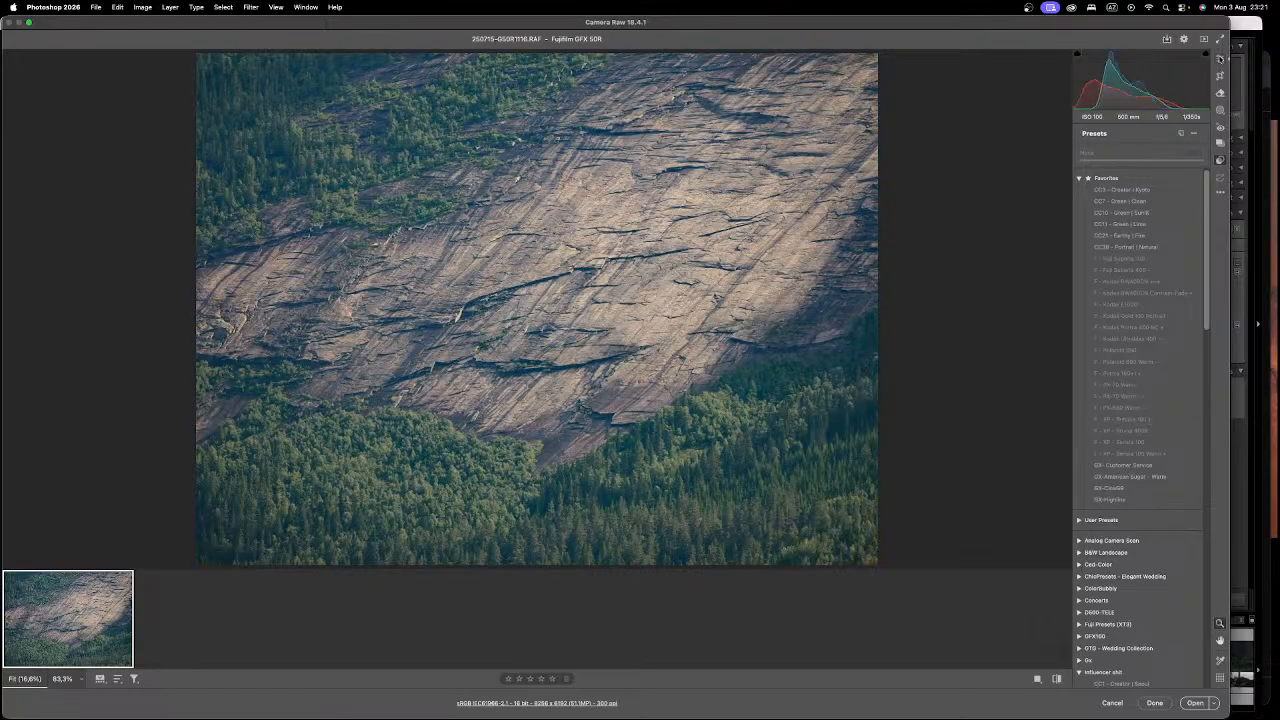
pyautogui.click(1221, 59)
pyautogui.click(1168, 134)
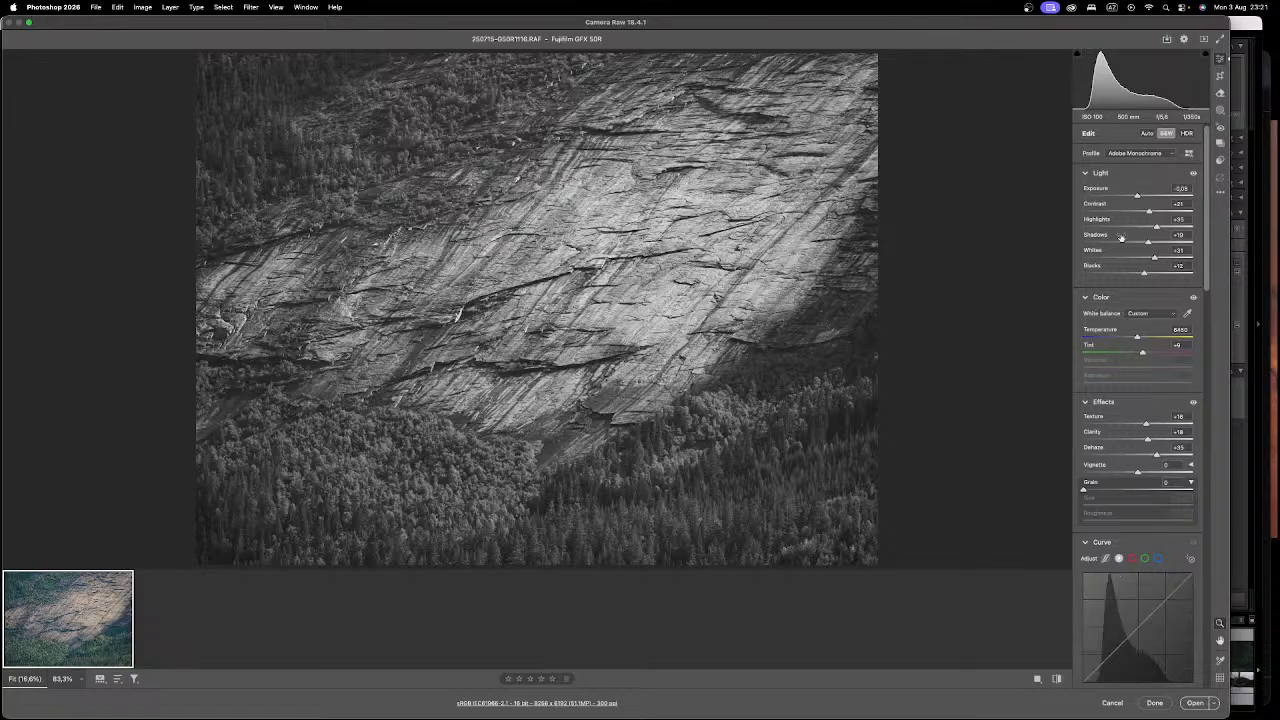
pyautogui.moveTo(1136, 197); pyautogui.dragTo(1134, 197)
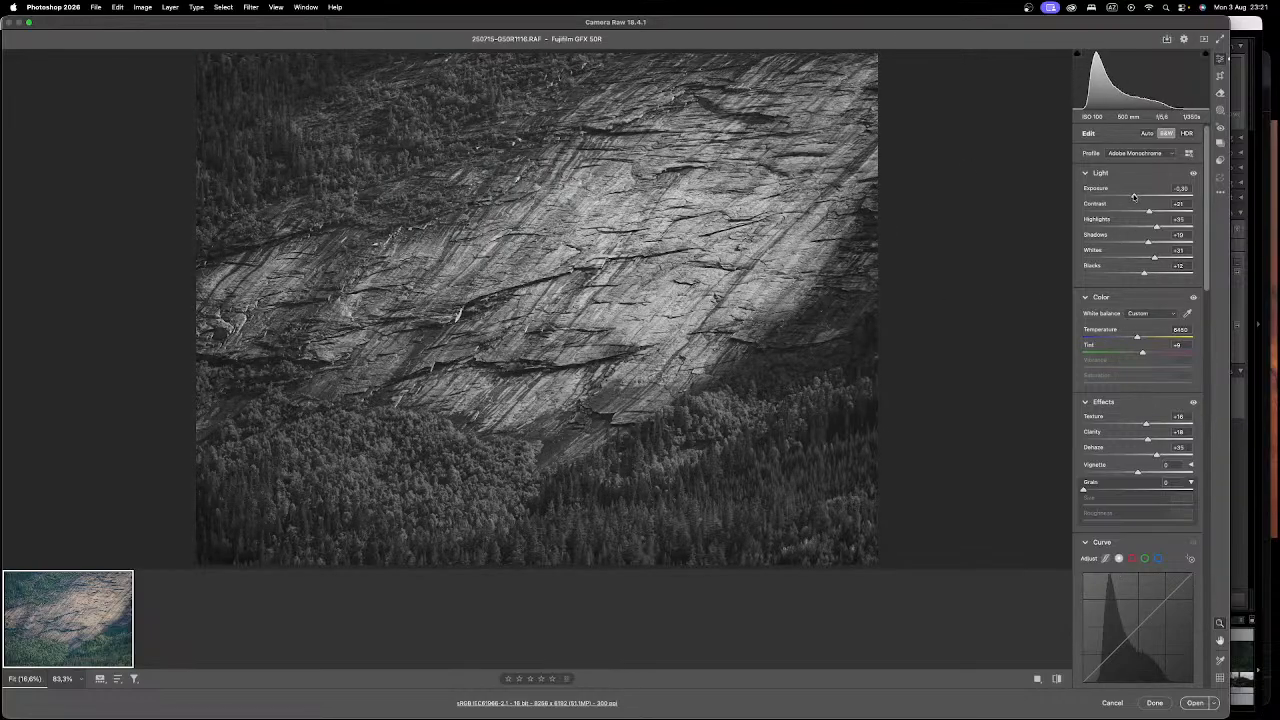
# Step: Reset the photo to its default settings, convert it to black and white, and warm the temperature to about 6950 with a lower tint
pyautogui.rightClick(664, 290)
pyautogui.click(718, 347)
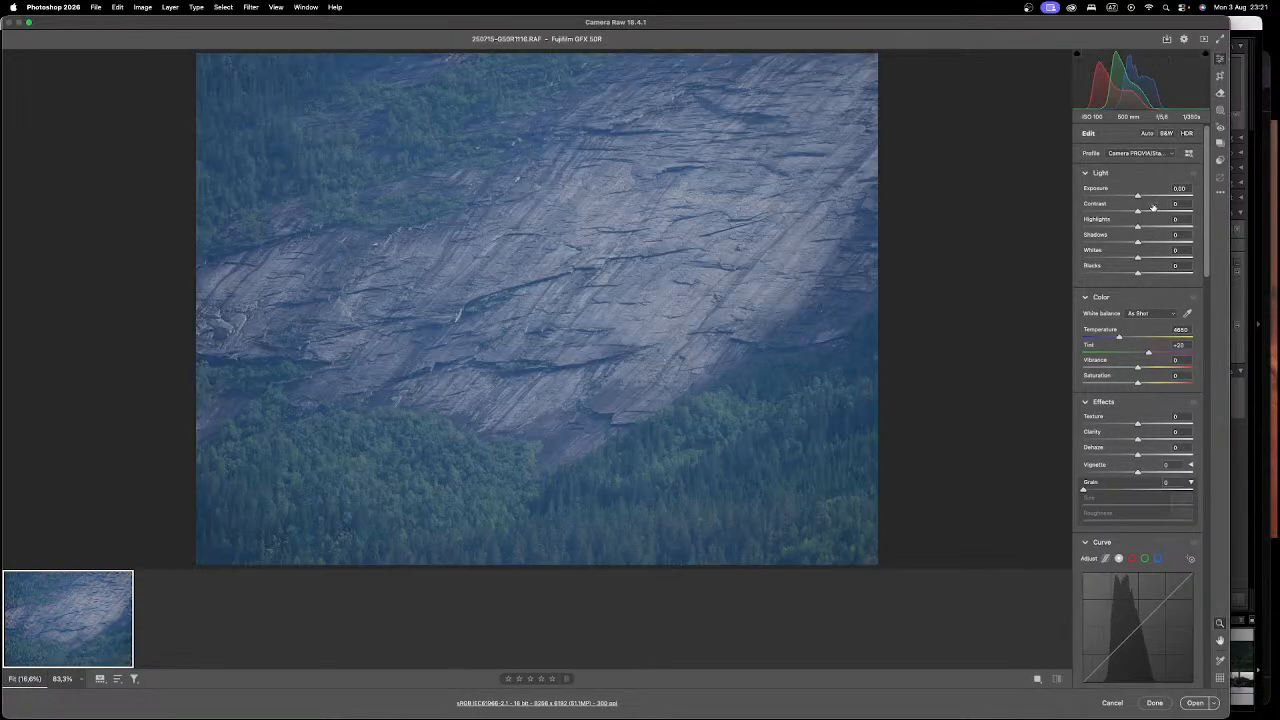
pyautogui.click(1166, 133)
pyautogui.moveTo(1120, 337); pyautogui.dragTo(1141, 358)
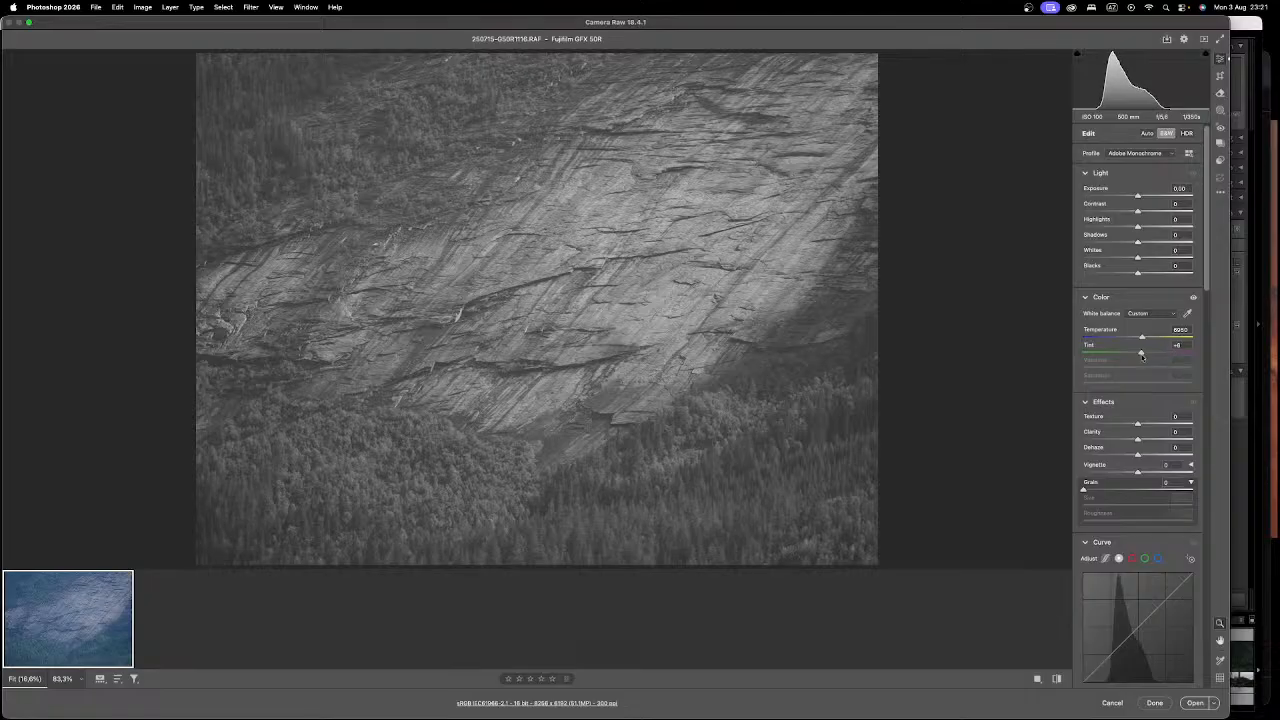
# Step: Set the effects to texture +25, clarity +38 and dehaze +51
pyautogui.click(1144, 440)
pyautogui.click(1158, 456)
pyautogui.moveTo(1157, 456); pyautogui.dragTo(1161, 457)
pyautogui.moveTo(1161, 455); pyautogui.dragTo(1150, 422)
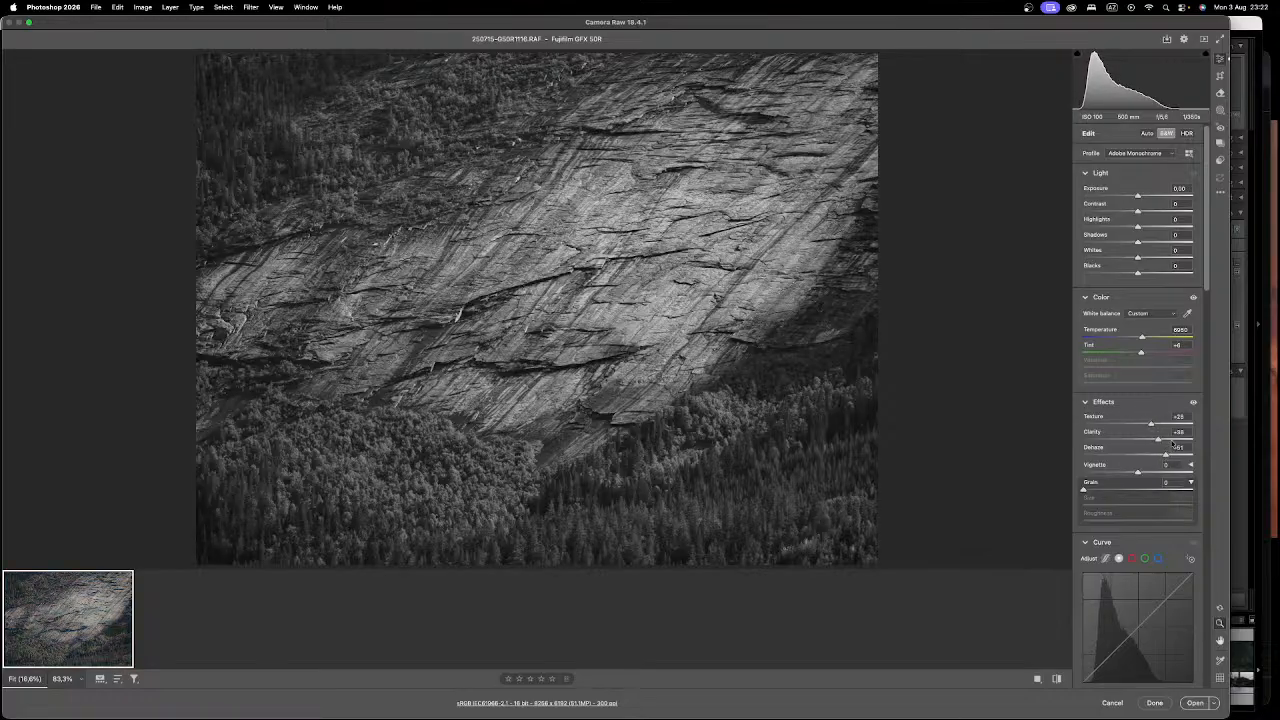
# Step: Examine the black-and-white rock face and forest edge up close for texture and detail
pyautogui.click(665, 362)
pyautogui.press('space')
pyautogui.moveTo(274, 544); pyautogui.dragTo(451, 354)
pyautogui.moveTo(246, 331); pyautogui.dragTo(771, 372)
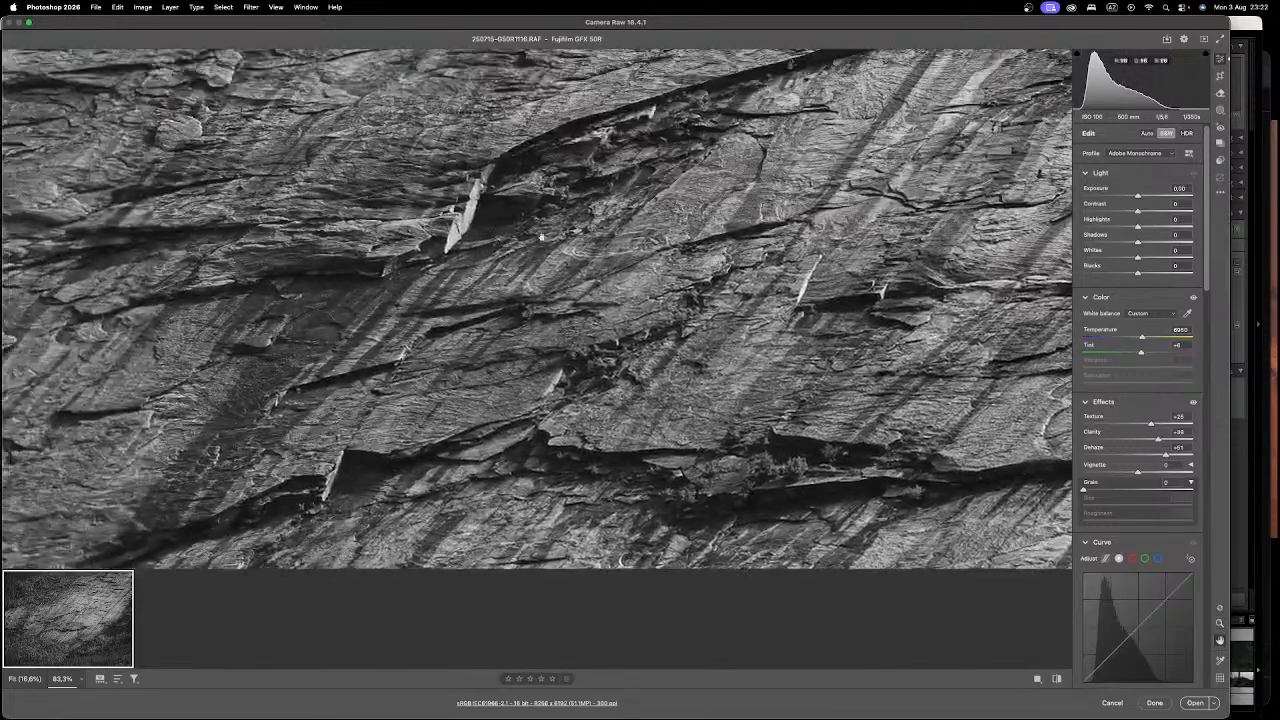
pyautogui.moveTo(526, 290); pyautogui.dragTo(683, 367)
pyautogui.moveTo(848, 283); pyautogui.dragTo(493, 456)
pyautogui.moveTo(777, 289); pyautogui.dragTo(487, 459)
pyautogui.moveTo(790, 220); pyautogui.dragTo(420, 470)
pyautogui.moveTo(661, 250); pyautogui.dragTo(943, 266)
pyautogui.moveTo(300, 280); pyautogui.dragTo(700, 306)
pyautogui.moveTo(520, 288); pyautogui.dragTo(634, 528)
pyautogui.scroll(-10, 414, 186)
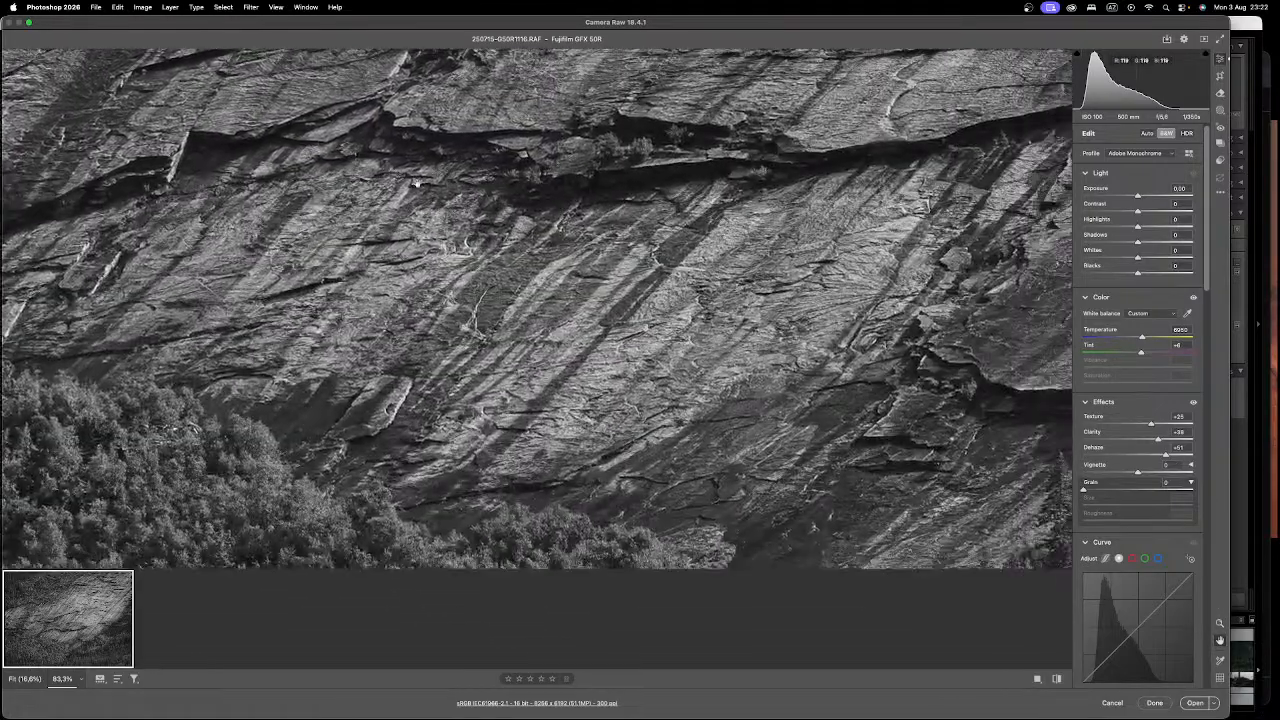
pyautogui.scroll(15, 229, 443)
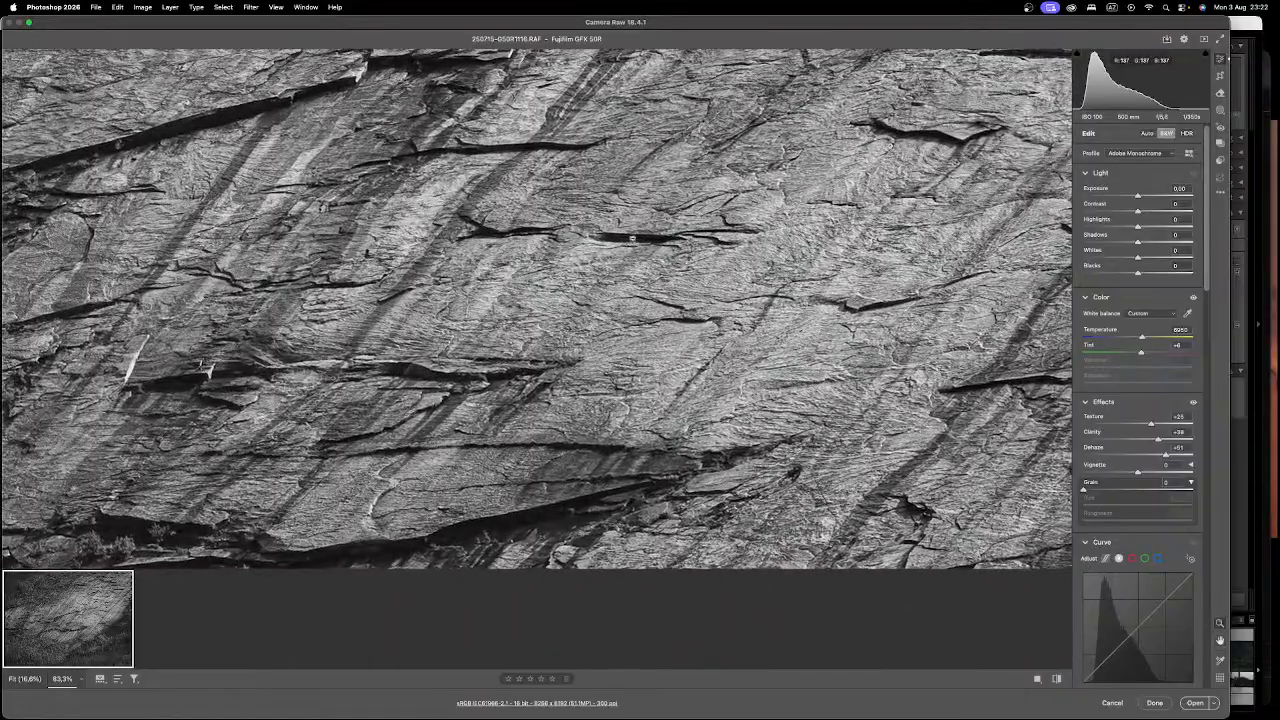
pyautogui.click(632, 237)
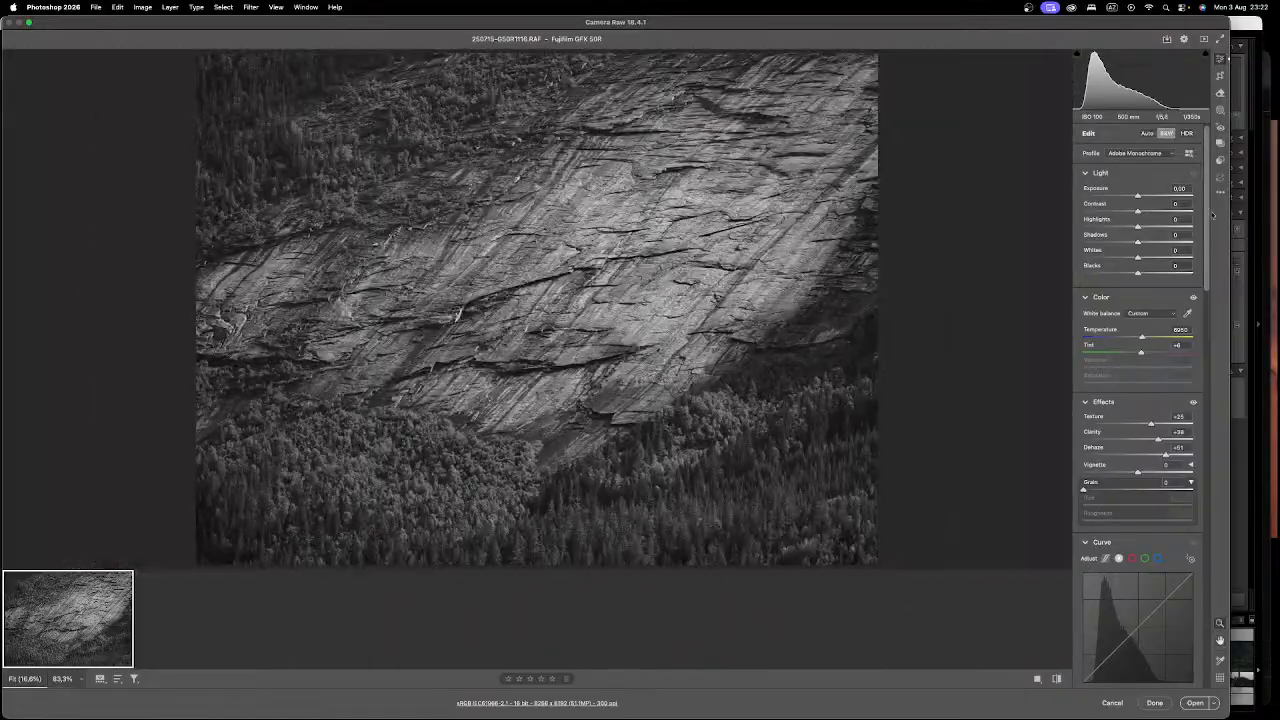
# Step: Set exposure to +0.20, contrast to +23, highlights to -41, shadows to +28, whites to +23 and blacks to -10
pyautogui.moveTo(1138, 211)
pyautogui.mouseDown()
pyautogui.moveTo(1151, 213)
pyautogui.moveTo(1141, 196)
pyautogui.moveTo(1121, 229)
pyautogui.mouseUp()
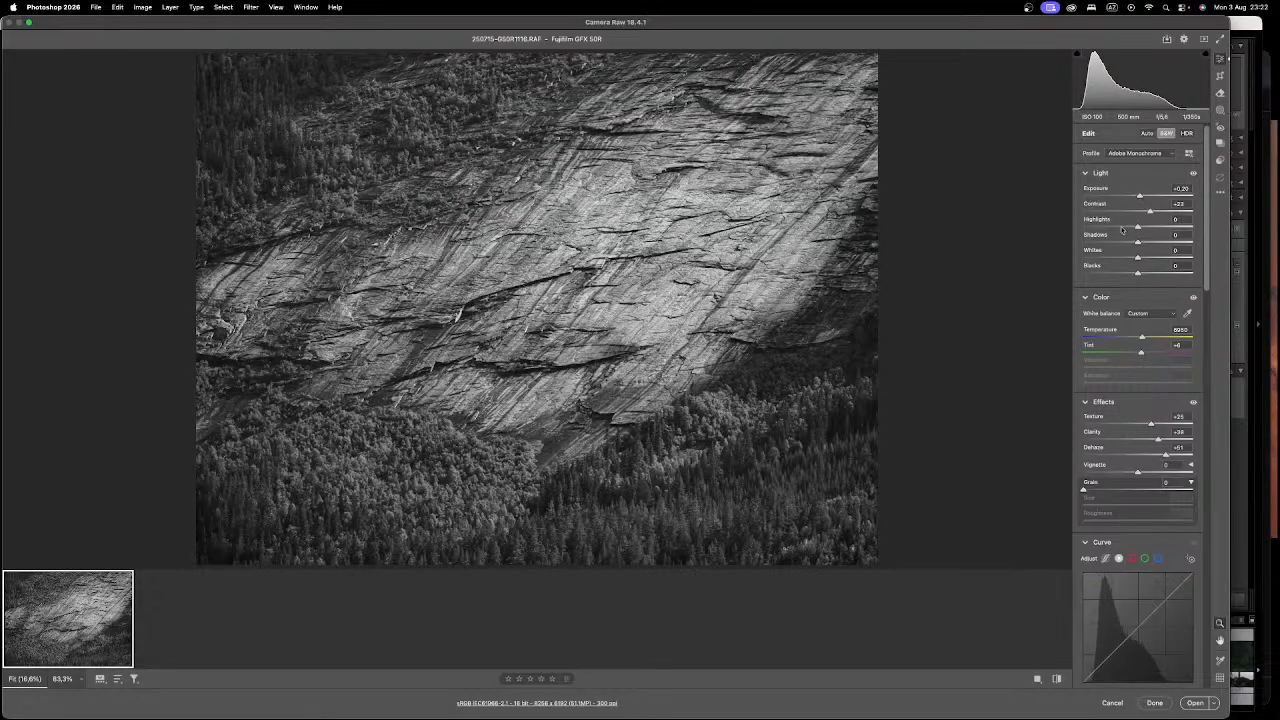
pyautogui.click(1147, 259)
pyautogui.click(1153, 242)
pyautogui.moveTo(1125, 232); pyautogui.dragTo(1117, 229)
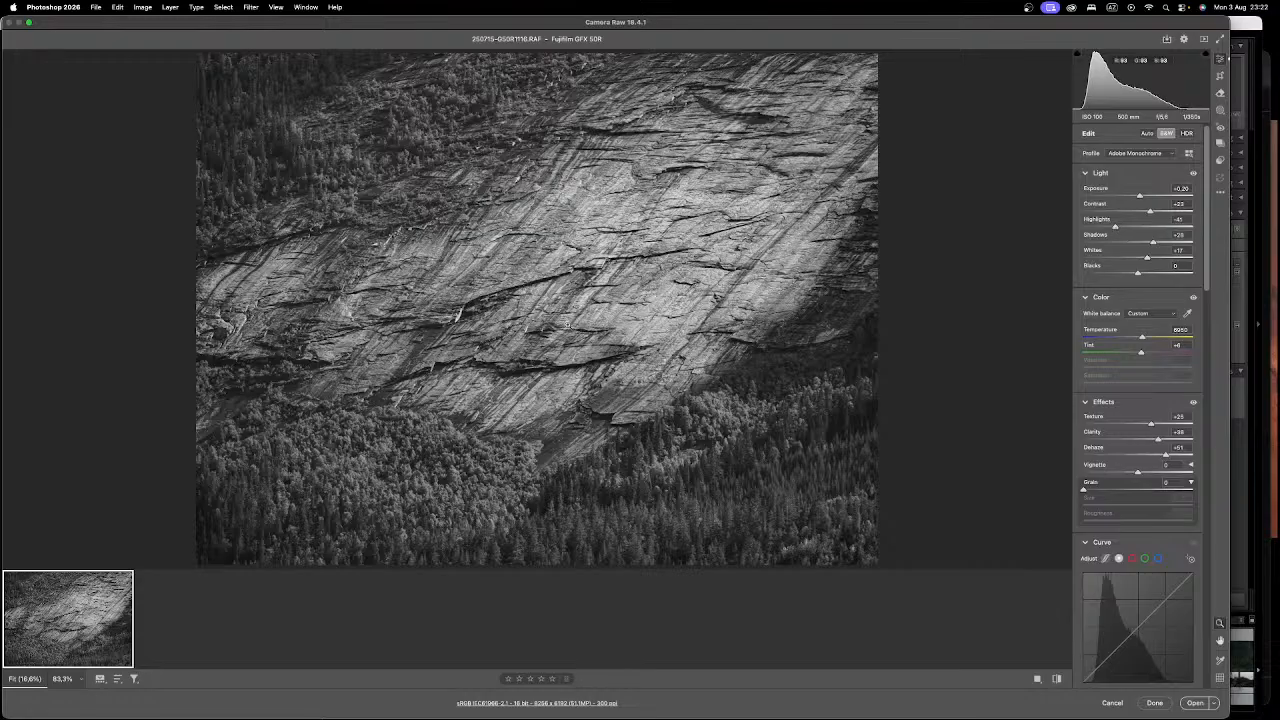
pyautogui.click(1140, 258)
pyautogui.moveTo(1139, 273); pyautogui.dragTo(1132, 274)
pyautogui.click(1149, 259)
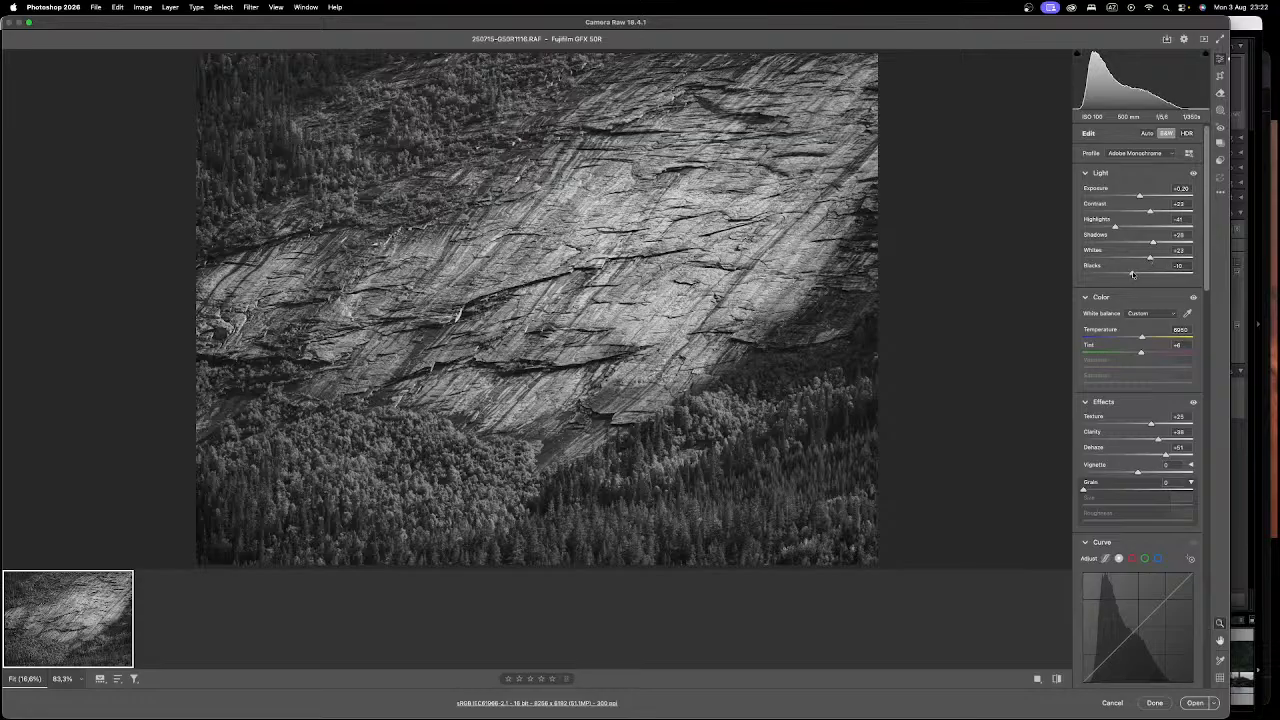
# Step: Raise contrast and set exposure to about +0.35, highlights to -48, shadows to +44, whites to +3 and blacks to -17
pyautogui.click(1155, 212)
pyautogui.click(1142, 197)
pyautogui.click(1144, 198)
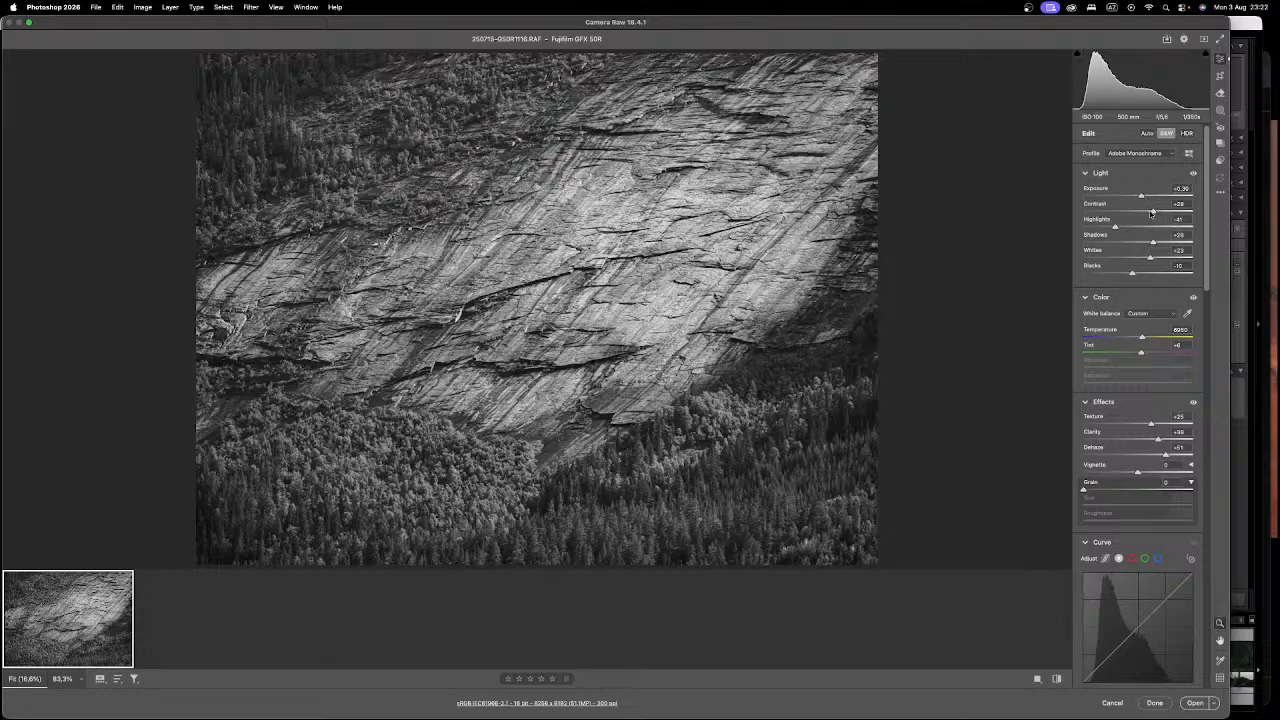
pyautogui.moveTo(1140, 260); pyautogui.dragTo(1116, 228)
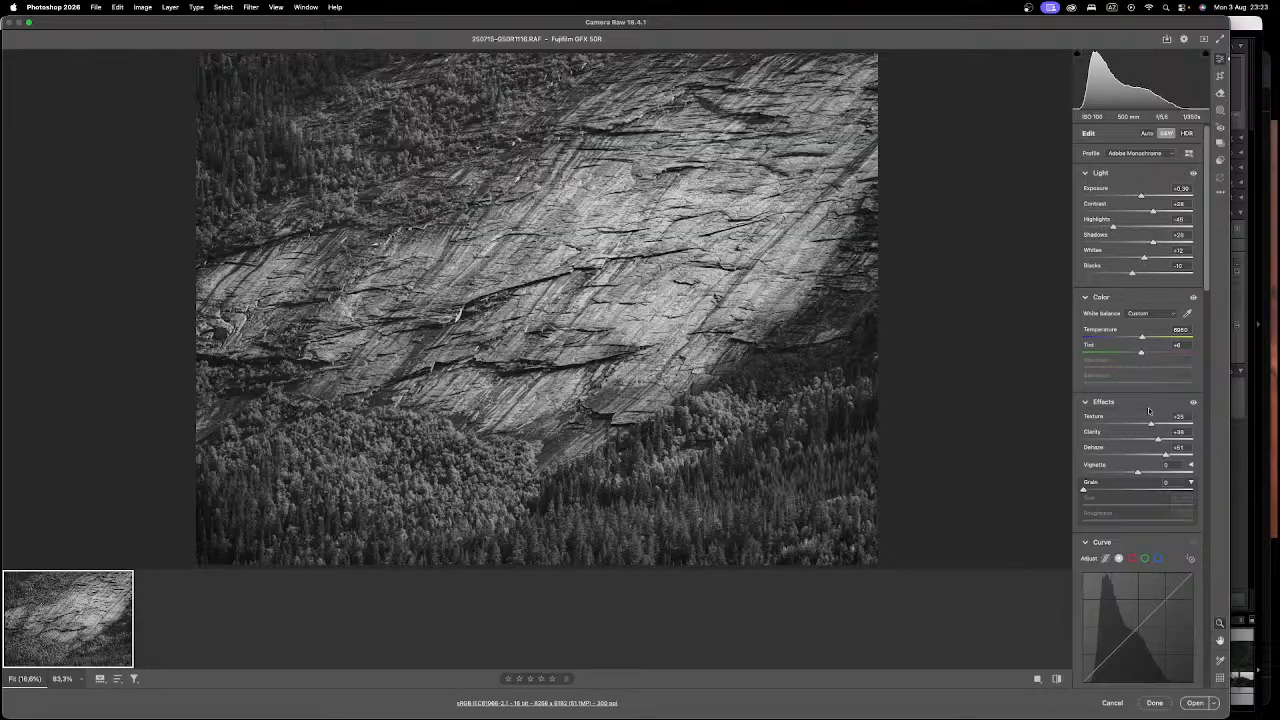
pyautogui.moveTo(1128, 275); pyautogui.dragTo(1108, 226)
# Step: In the color calibration, set the blue primary saturation to +41 and adjust the green and red primary saturation
pyautogui.moveTo(1101, 228); pyautogui.dragTo(1160, 680)
pyautogui.click(1154, 634)
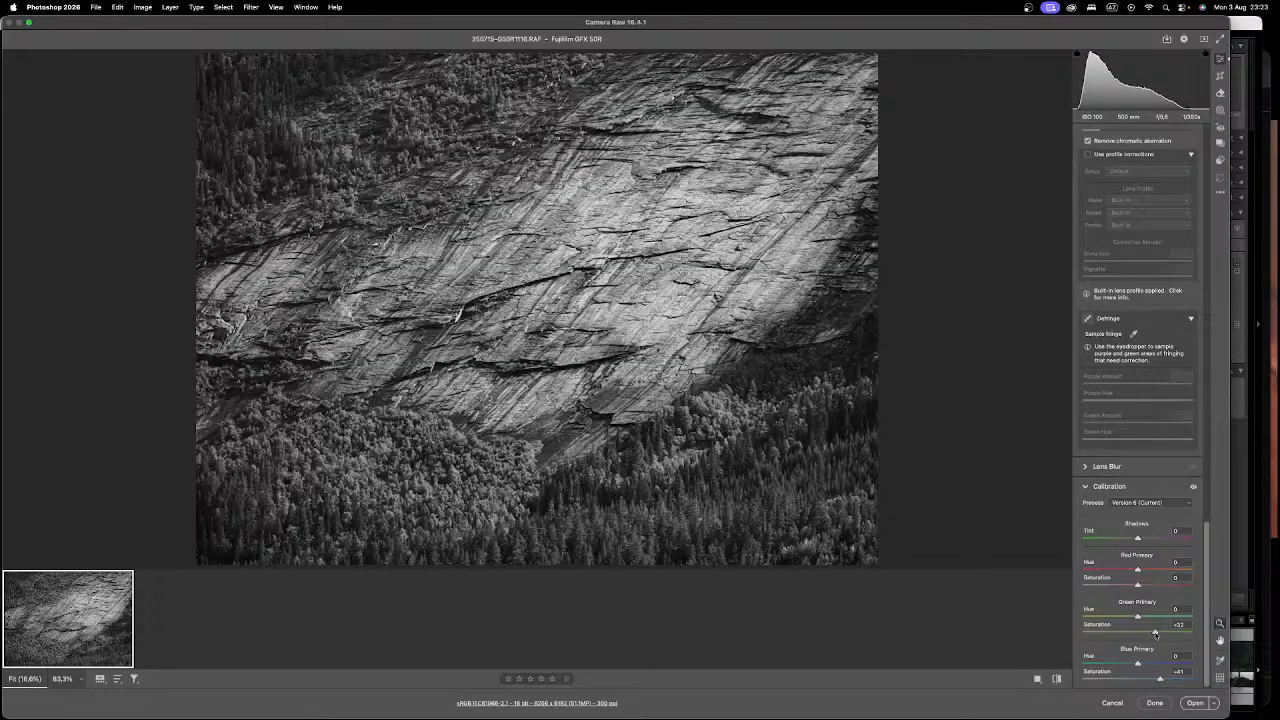
pyautogui.moveTo(1153, 634)
pyautogui.mouseDown()
pyautogui.moveTo(1129, 633)
pyautogui.moveTo(1146, 635)
pyautogui.mouseUp()
pyautogui.moveTo(1153, 588)
pyautogui.mouseDown()
pyautogui.moveTo(1134, 588)
pyautogui.moveTo(1174, 588)
pyautogui.mouseUp()
# Step: Lower the exposure to +0.25 and raise contrast to +44
pyautogui.scroll(15, 1202, 241)
pyautogui.scroll(10, 1206, 234)
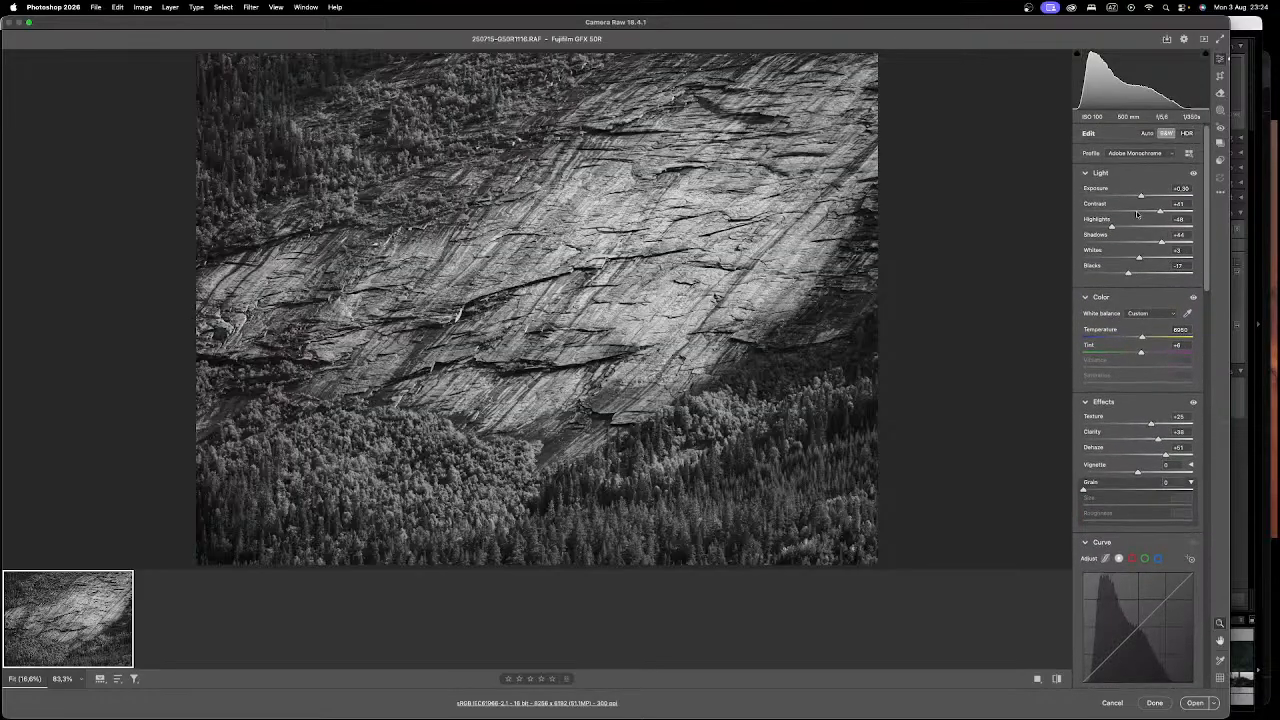
pyautogui.moveTo(1141, 195); pyautogui.dragTo(1161, 211)
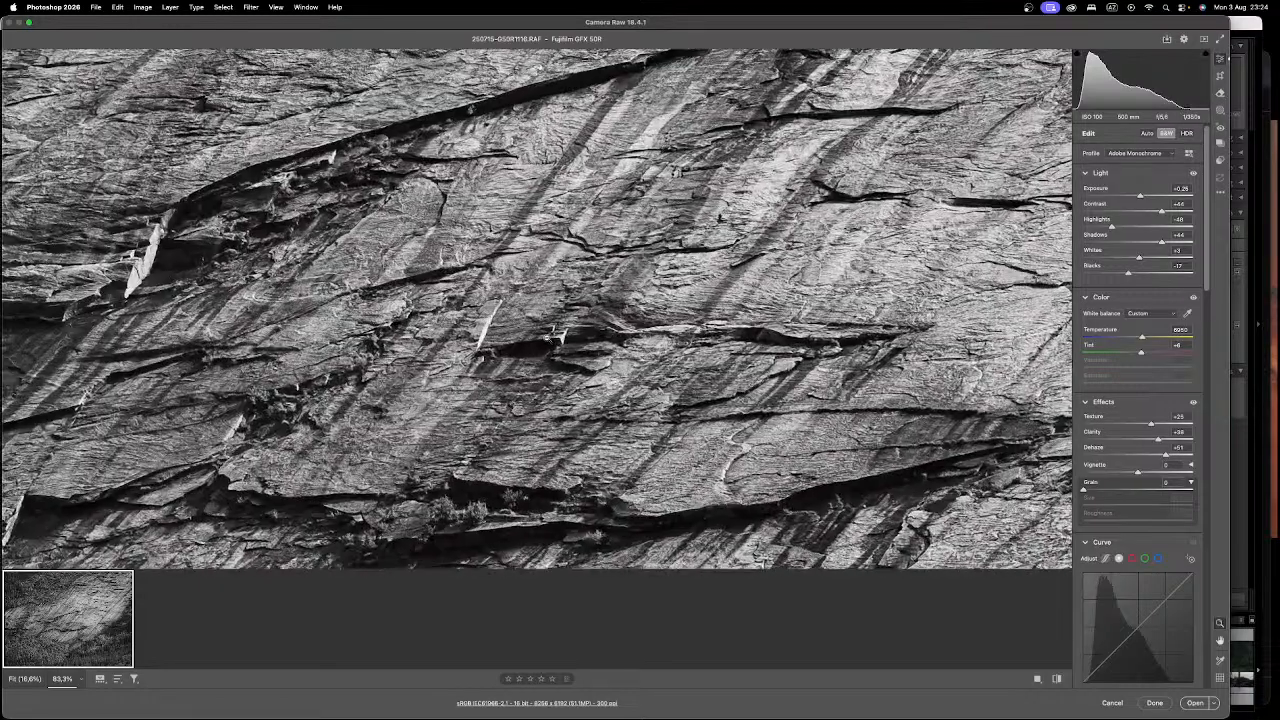
# Step: Examine the rock face at several magnifications against the view of the whole photo
pyautogui.click(540, 330)
pyautogui.scroll(-5, 577, 331)
pyautogui.scroll(4, 585, 300)
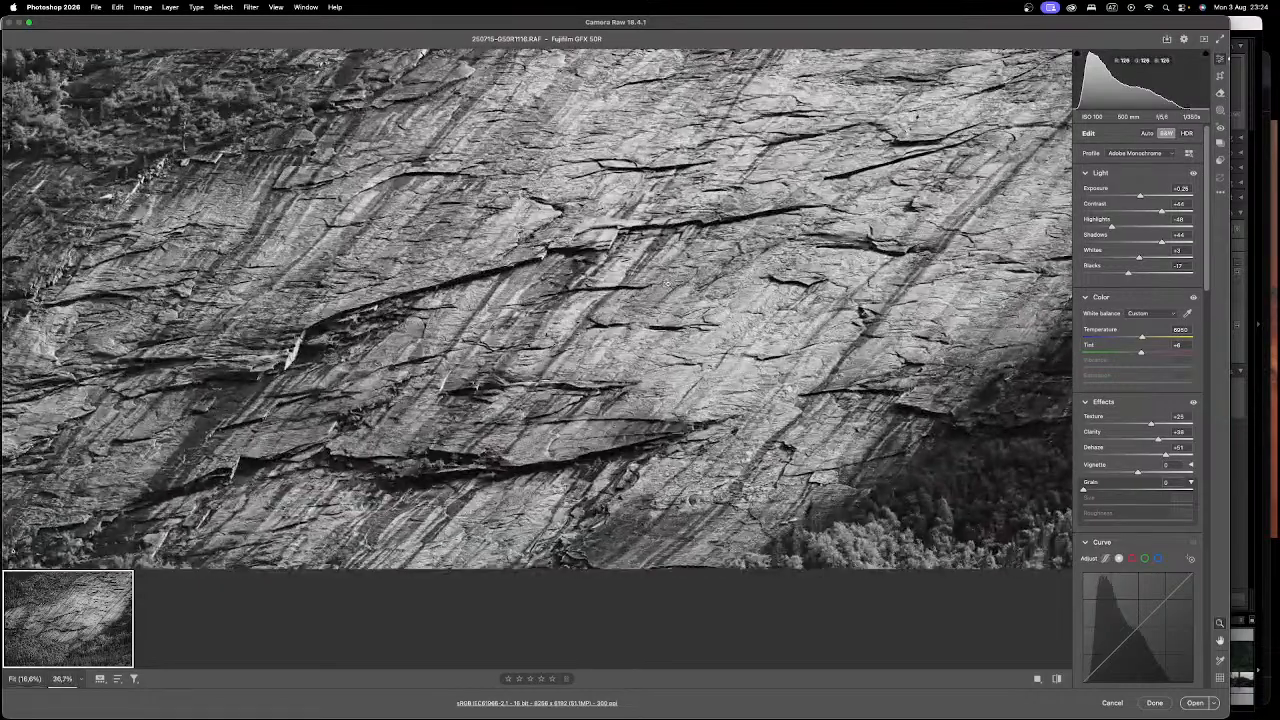
pyautogui.scroll(1, 640, 287)
pyautogui.scroll(-4, 639, 286)
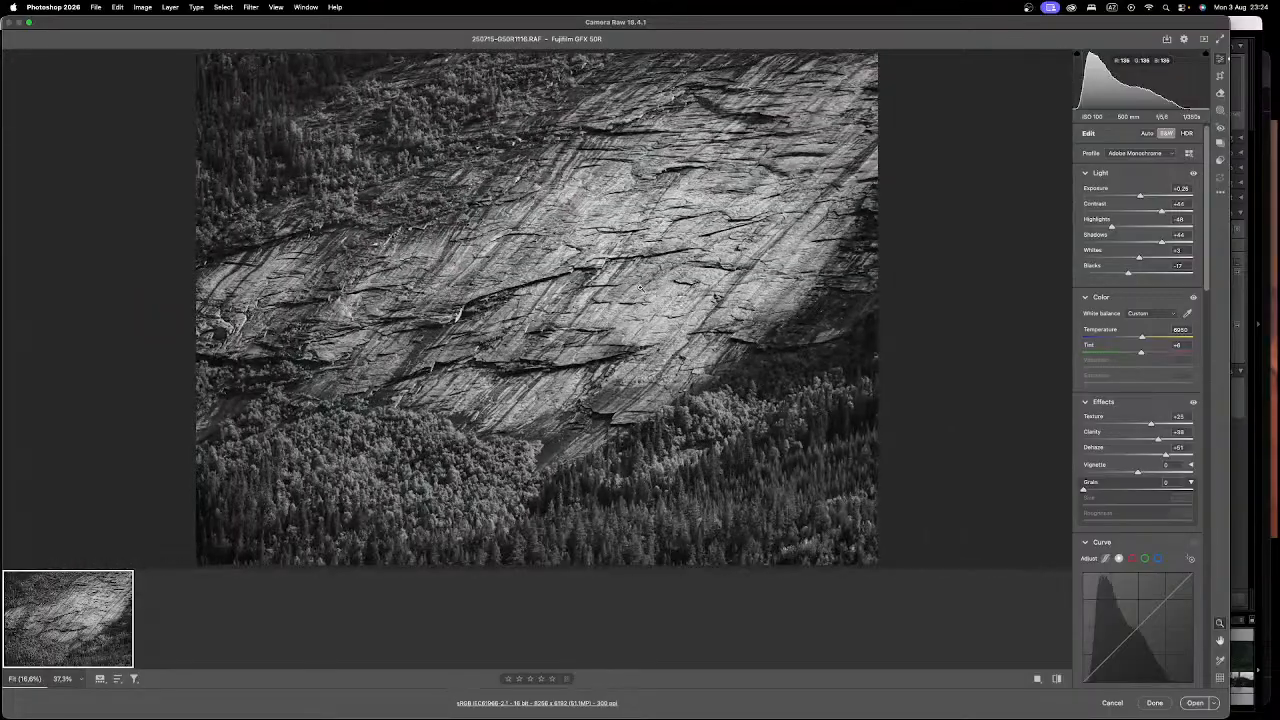
pyautogui.scroll(-2, 574, 266)
pyautogui.scroll(3, 578, 290)
pyautogui.scroll(-3, 582, 300)
pyautogui.scroll(2, 593, 302)
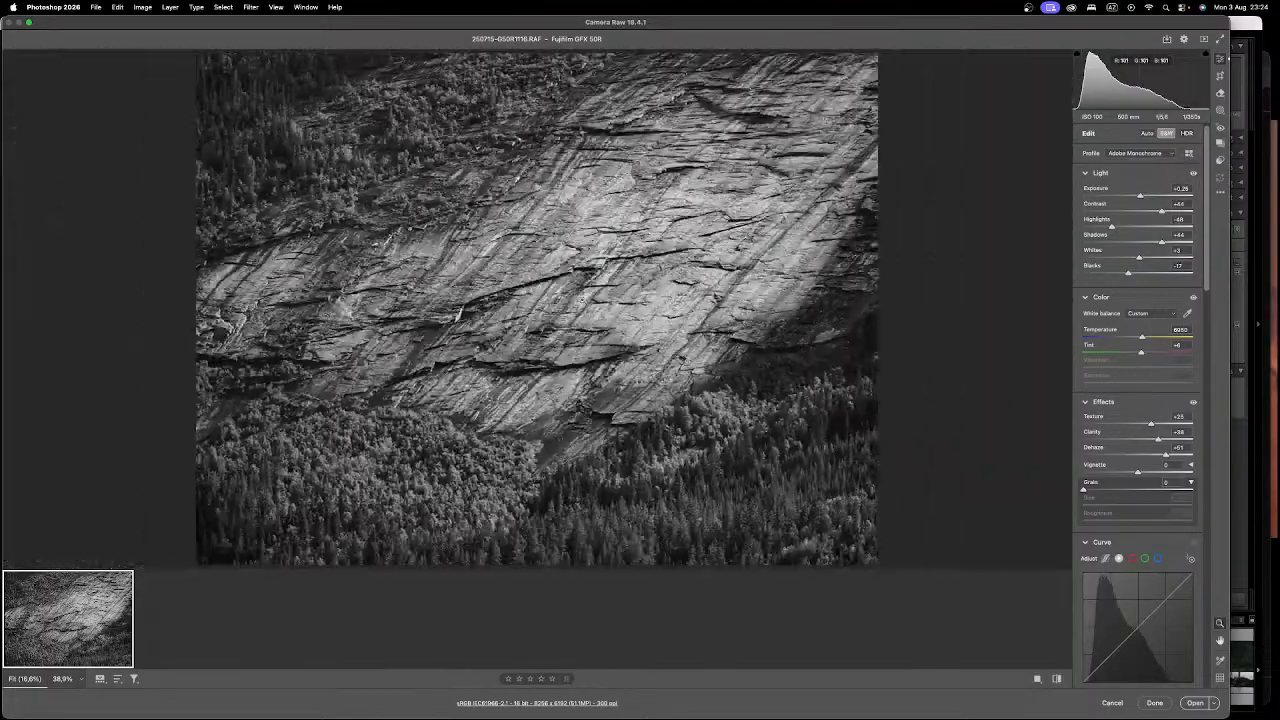
pyautogui.scroll(3, 581, 295)
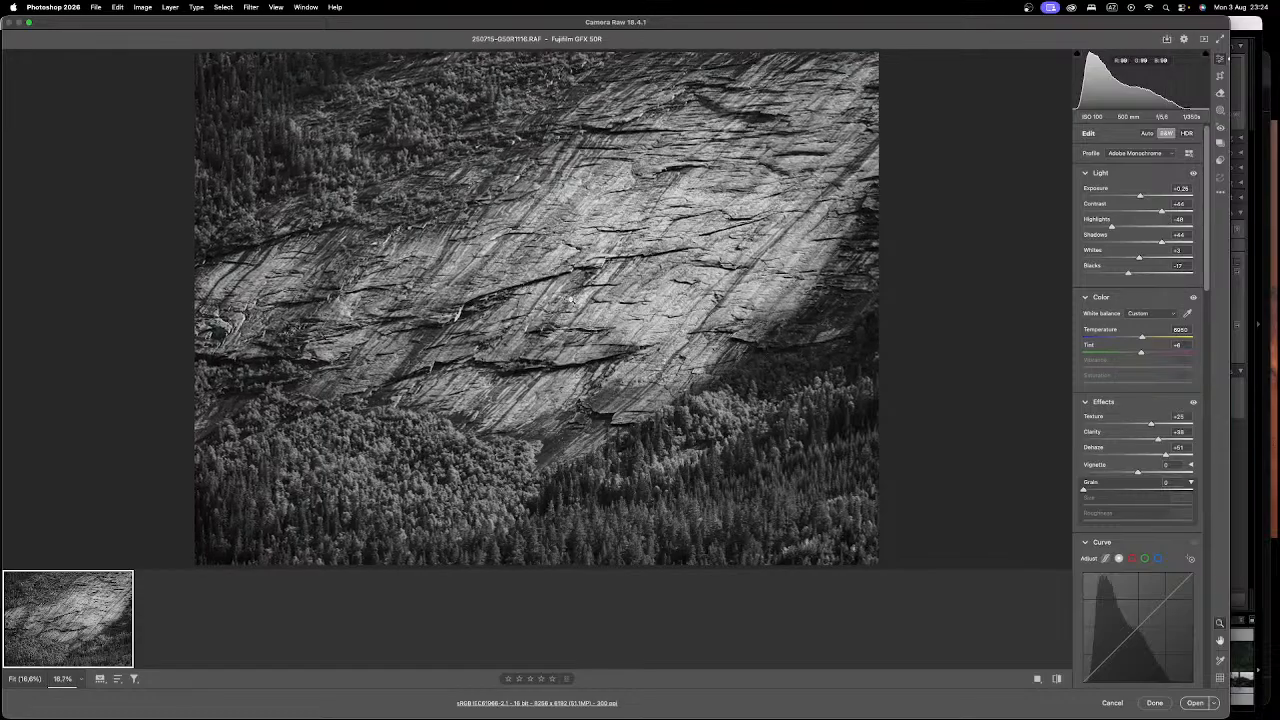
pyautogui.scroll(-4, 692, 308)
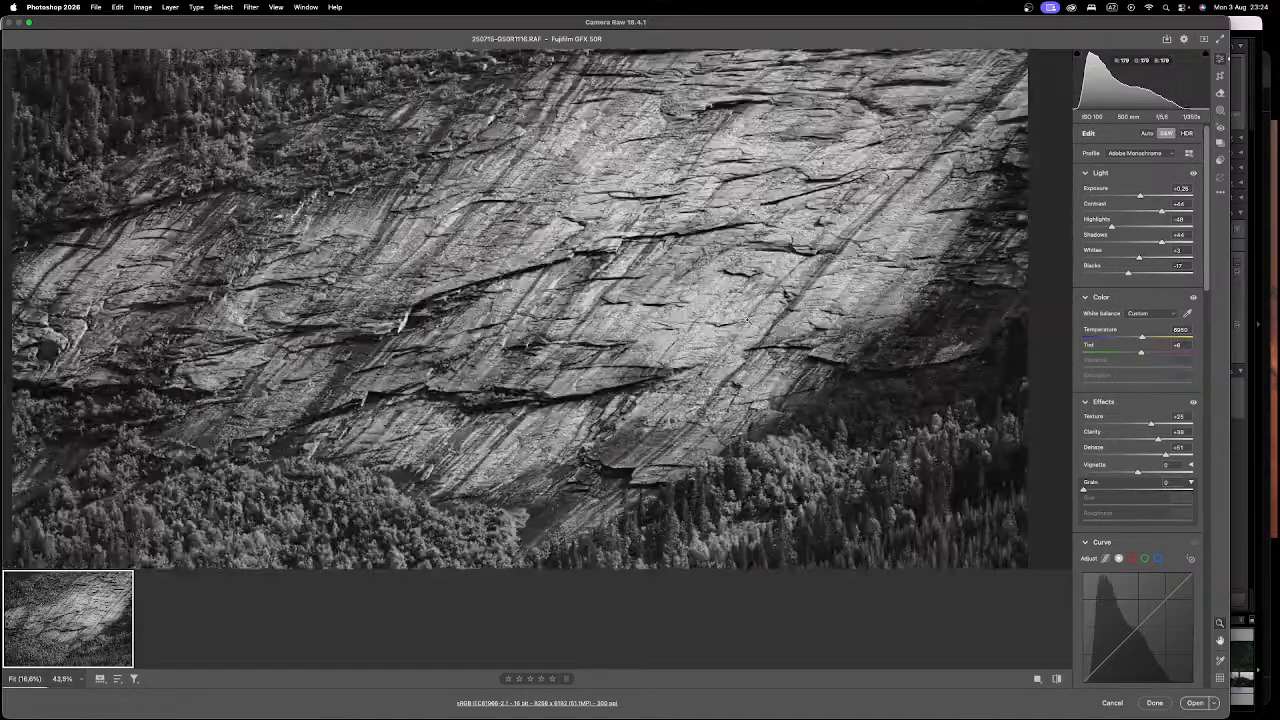
# Step: Set whites to +16 and highlights to -41, and check the rock texture up close
pyautogui.moveTo(1144, 258); pyautogui.dragTo(1115, 228)
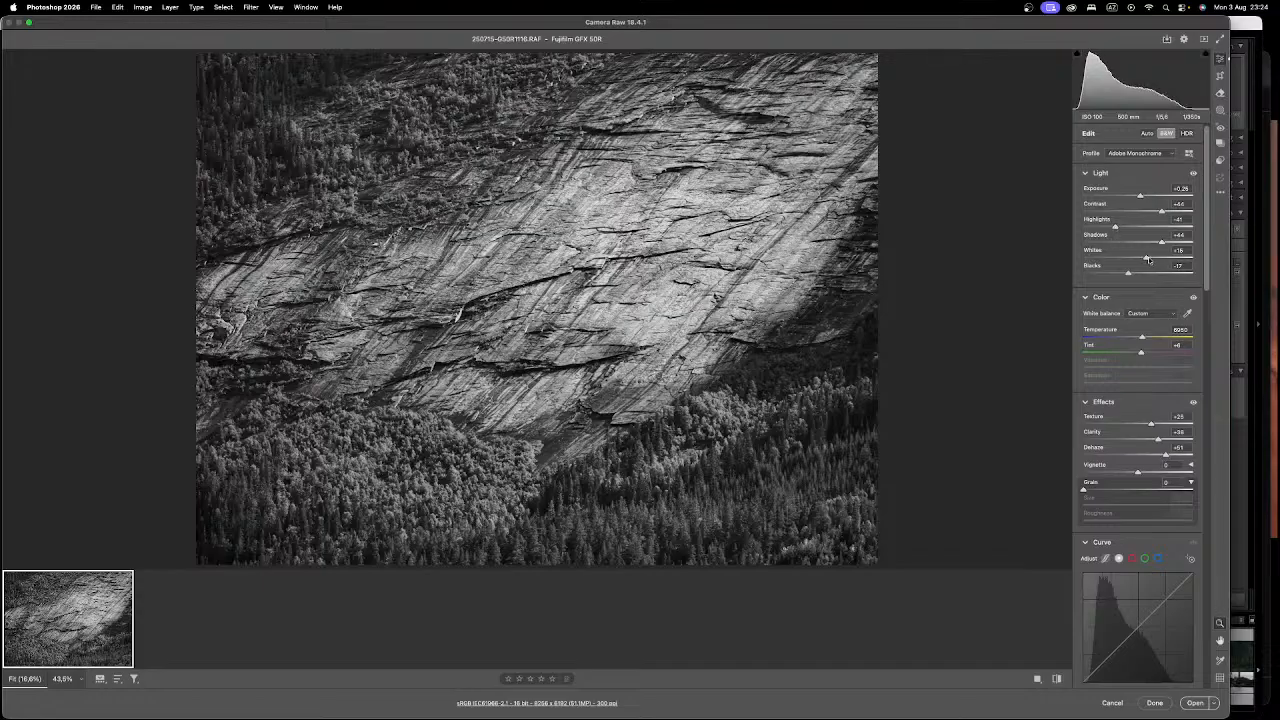
pyautogui.scroll(10, 589, 330)
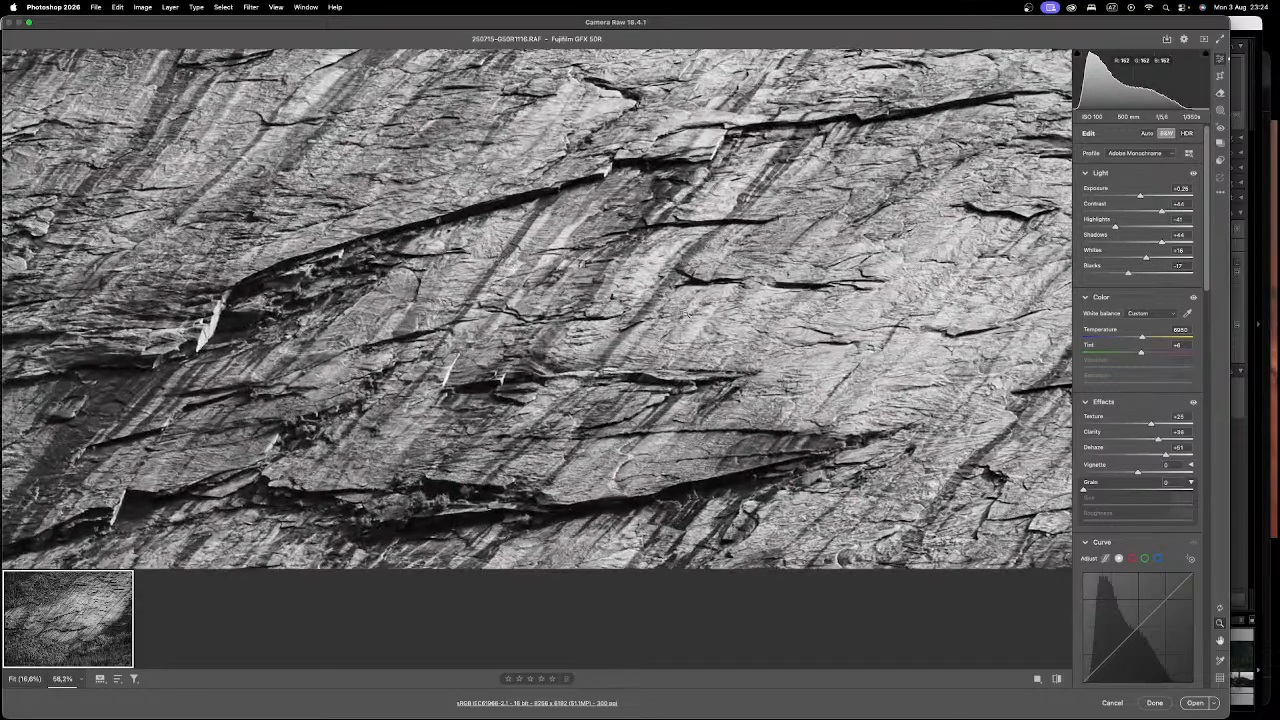
pyautogui.scroll(-10, 589, 330)
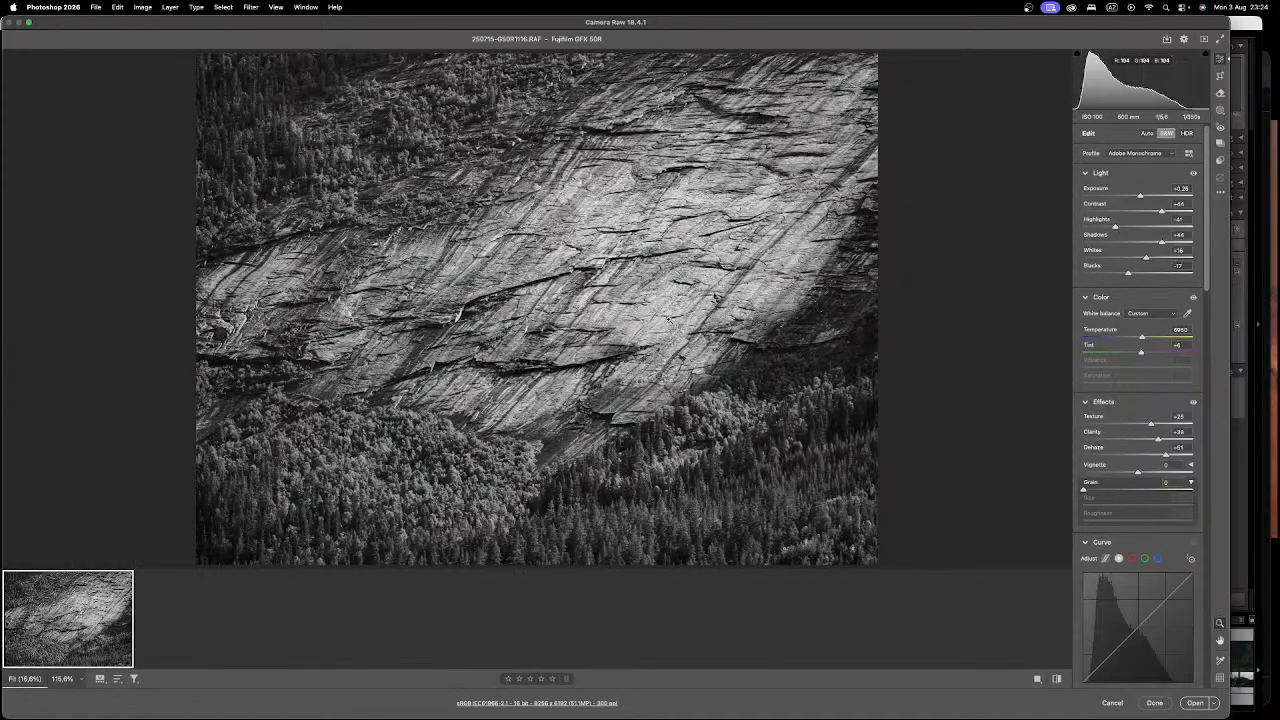
# Step: Examine the rock slope, its shaded edge and the bordering forest across the enlarged photo
pyautogui.scroll(3, 511, 337)
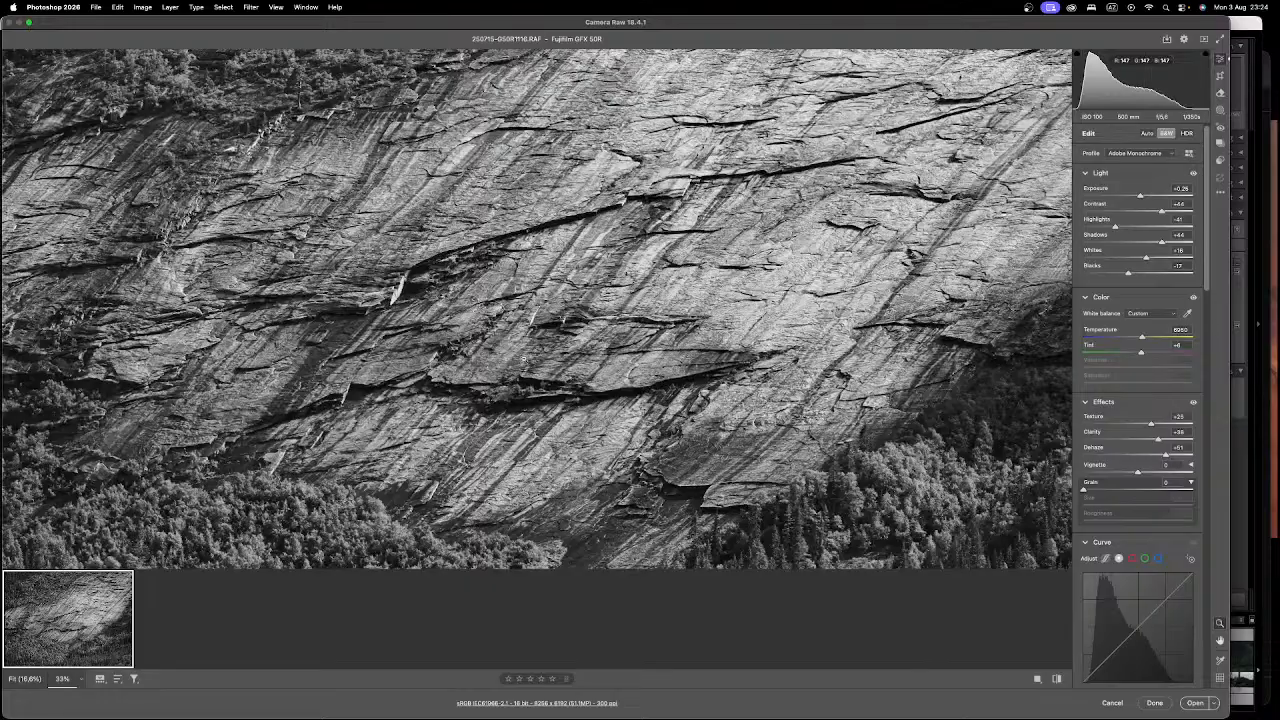
pyautogui.moveTo(559, 366); pyautogui.dragTo(464, 291)
pyautogui.moveTo(206, 362)
pyautogui.mouseDown()
pyautogui.moveTo(430, 247)
pyautogui.moveTo(250, 274)
pyautogui.mouseUp()
pyautogui.moveTo(526, 250); pyautogui.dragTo(384, 307)
pyautogui.moveTo(712, 265); pyautogui.dragTo(513, 349)
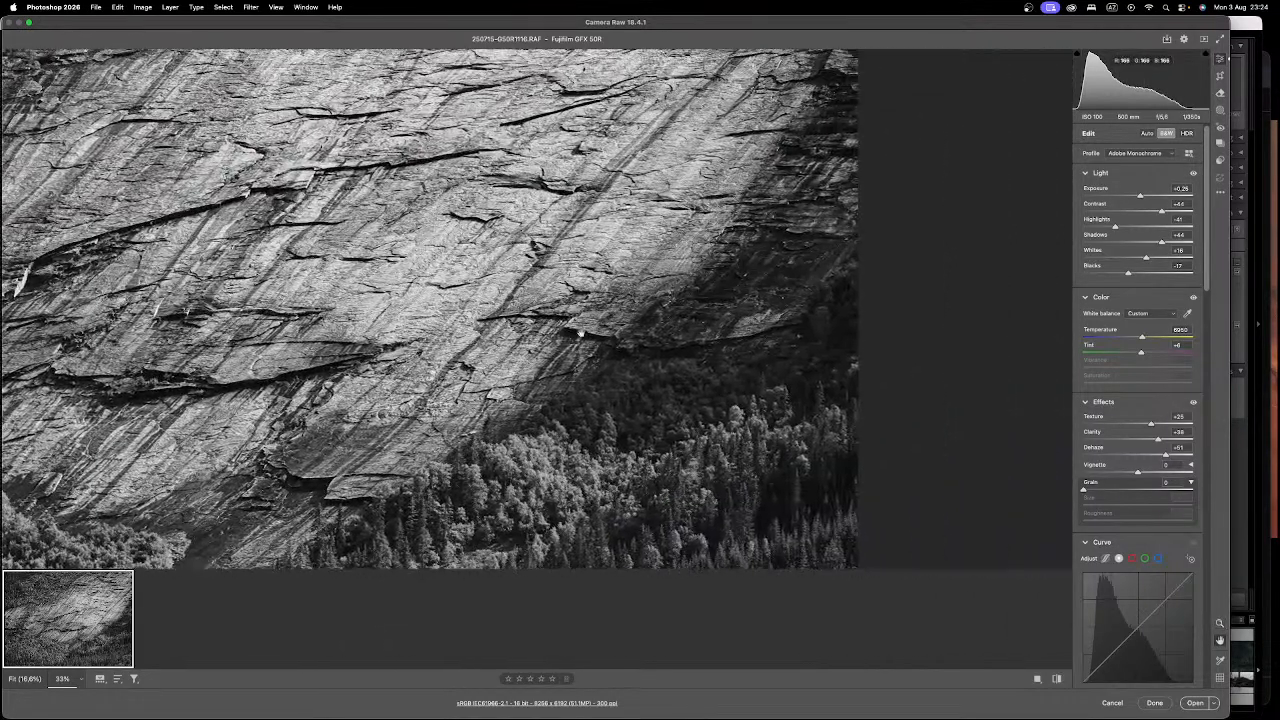
pyautogui.moveTo(485, 226); pyautogui.dragTo(670, 262)
pyautogui.moveTo(509, 281); pyautogui.dragTo(482, 348)
pyautogui.moveTo(240, 292)
pyautogui.mouseDown()
pyautogui.moveTo(418, 326)
pyautogui.moveTo(594, 320)
pyautogui.mouseUp()
pyautogui.moveTo(450, 362)
pyautogui.mouseDown()
pyautogui.moveTo(578, 284)
pyautogui.moveTo(628, 276)
pyautogui.mouseUp()
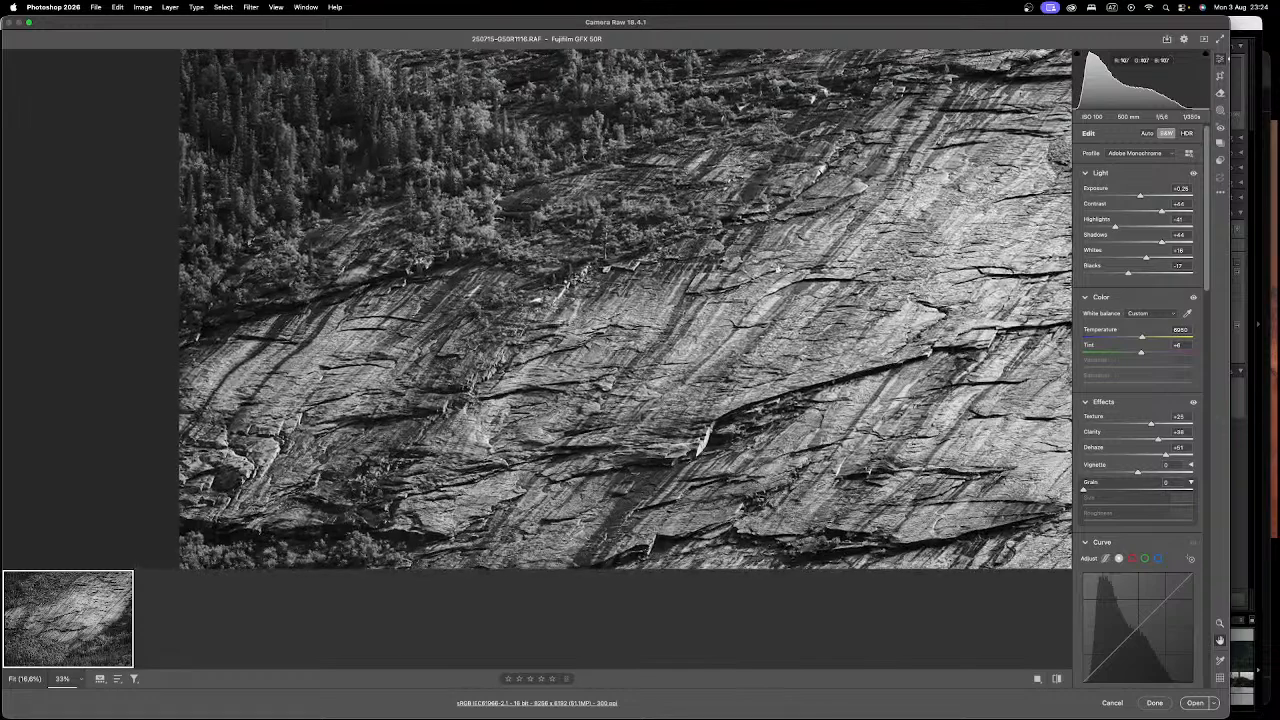
# Step: Raise the raw photo's exposure, set its contrast to +50, and lower its highlights and whites
pyautogui.moveTo(815, 273); pyautogui.dragTo(584, 237)
pyautogui.click(592, 250)
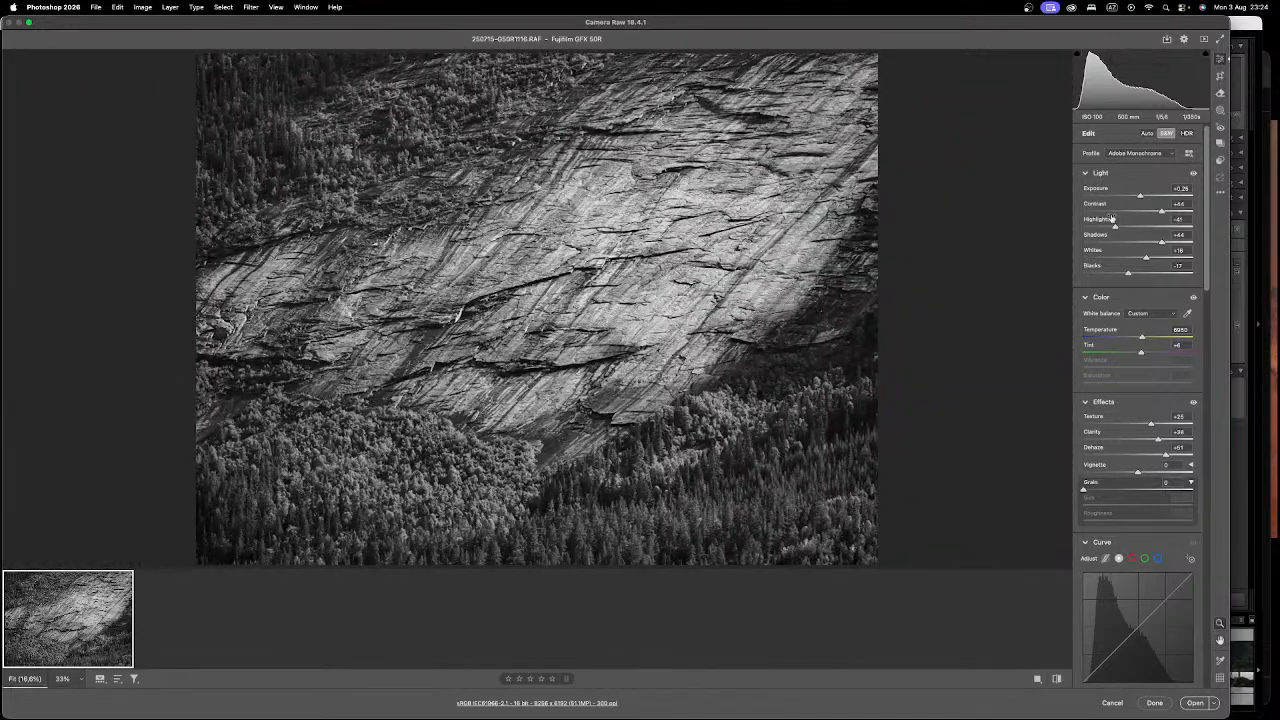
pyautogui.moveTo(1145, 199); pyautogui.dragTo(1140, 259)
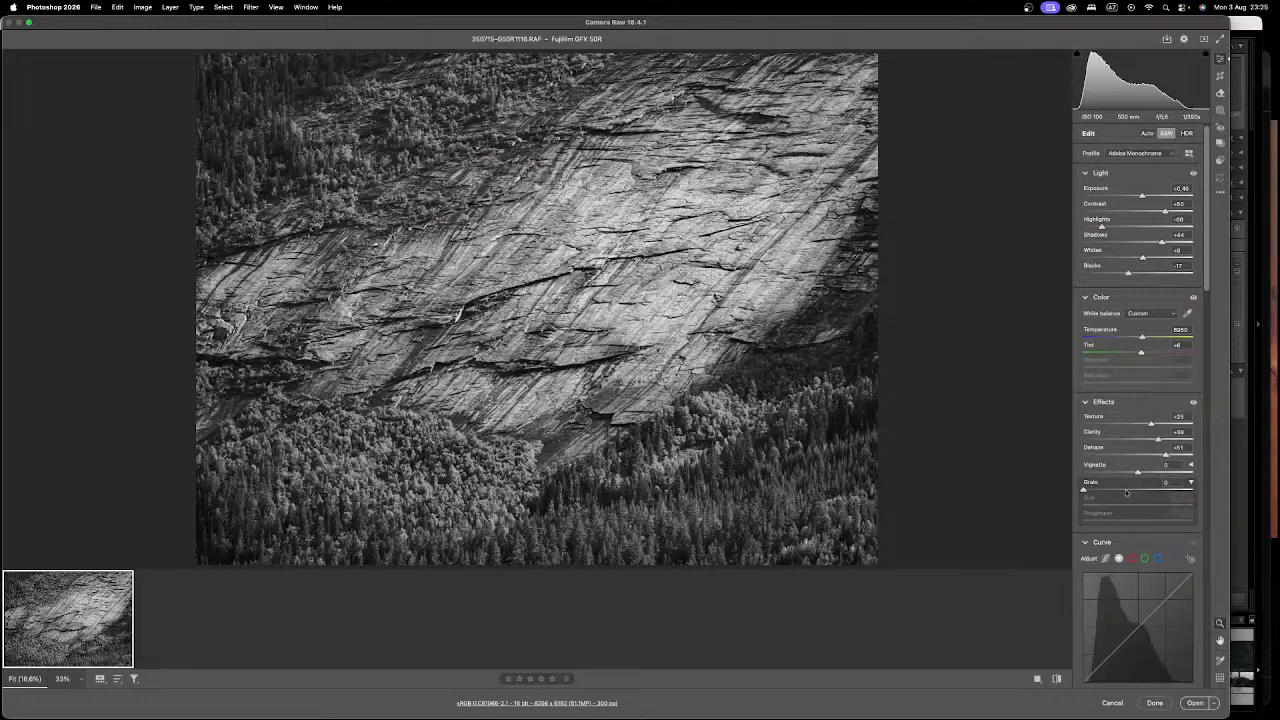
pyautogui.moveTo(1148, 442)
pyautogui.mouseDown()
pyautogui.moveTo(1147, 426)
pyautogui.moveTo(1165, 454)
pyautogui.mouseUp()
# Step: Open the developed raw photo as a Photoshop document and fit the whole image in its window
pyautogui.moveTo(1209, 220); pyautogui.dragTo(1207, 640)
pyautogui.moveTo(1151, 680); pyautogui.dragTo(1154, 680)
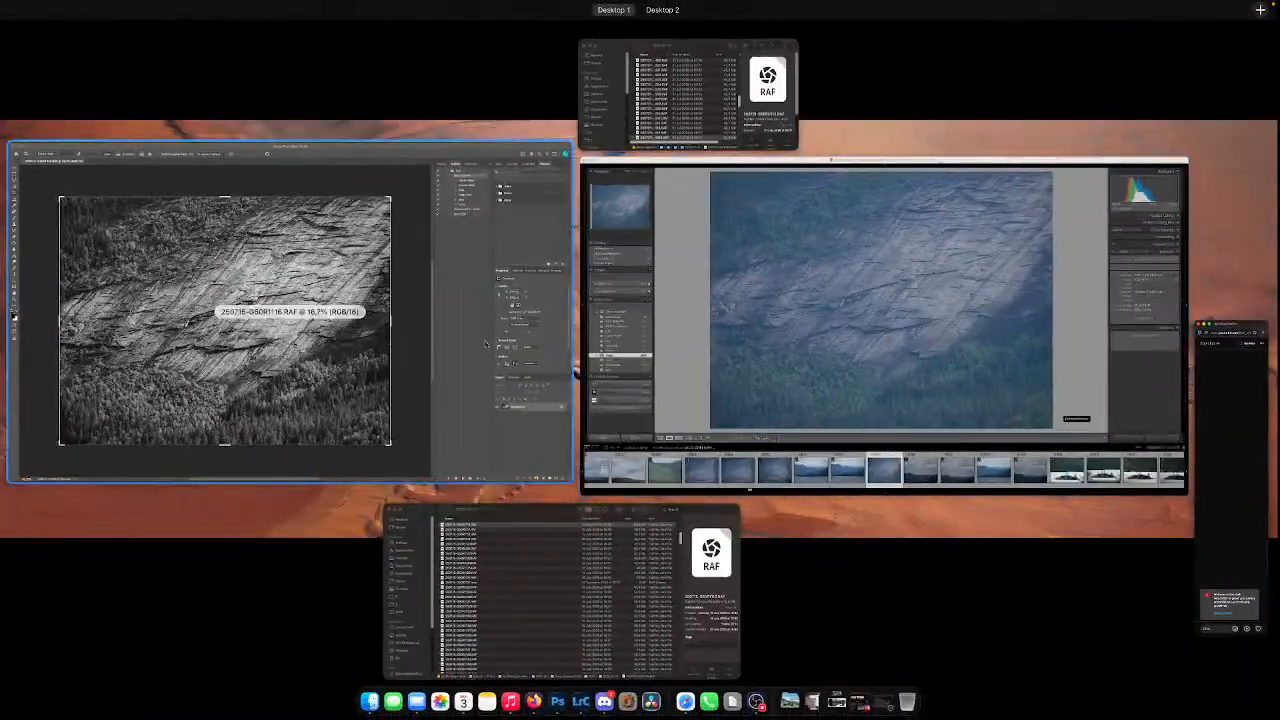
pyautogui.click(485, 344)
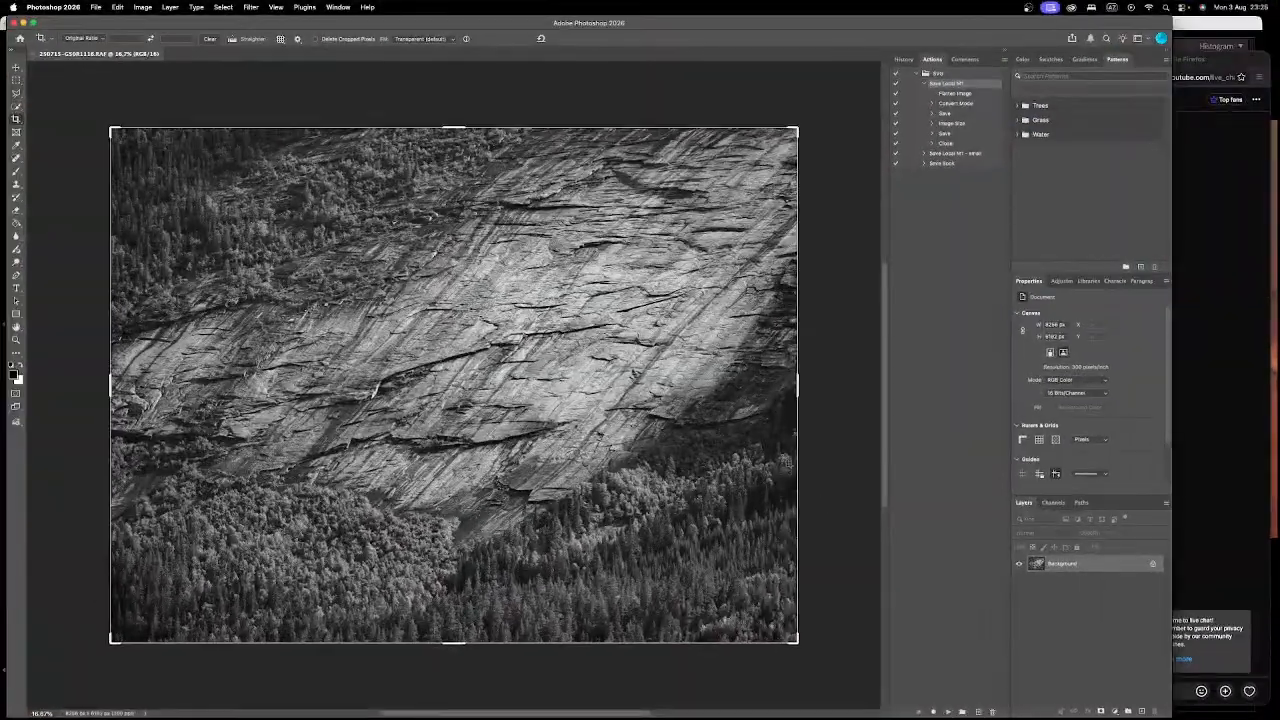
pyautogui.press('super+0')
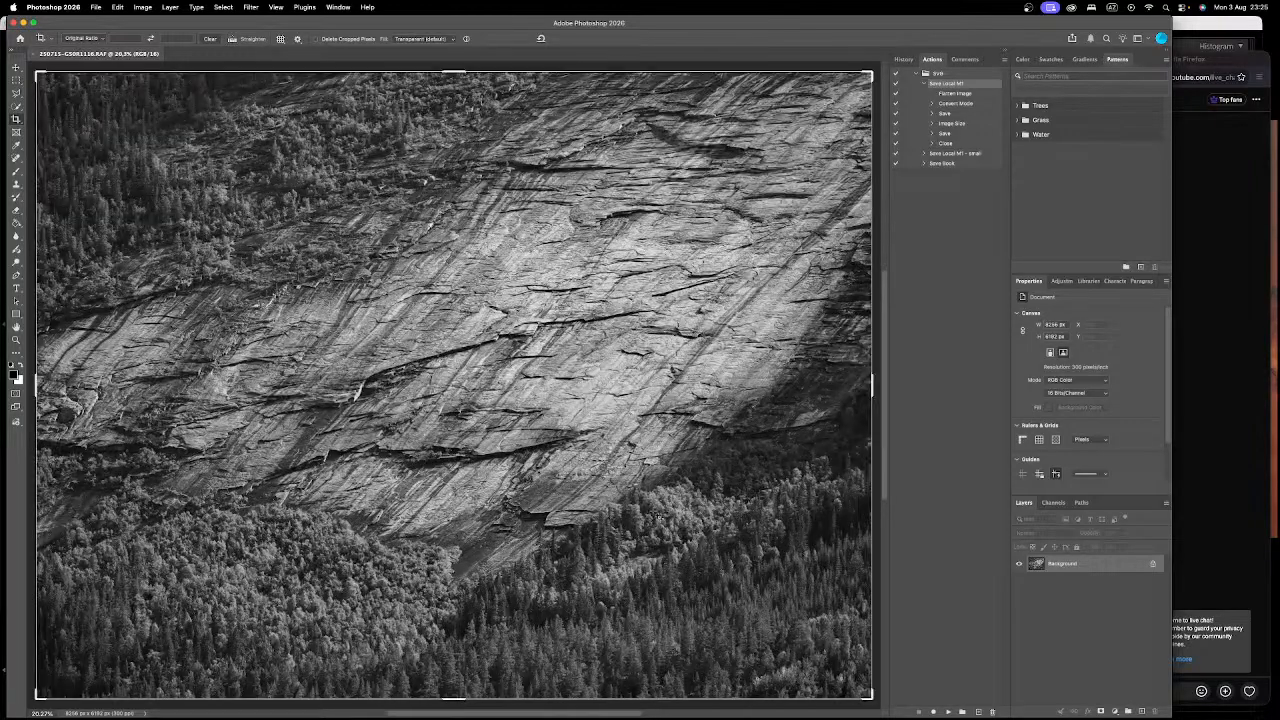
# Step: Add a Curves adjustment layer and shape an S-curve with darkened shadows, an anchored midtone and lifted highlights
pyautogui.click(1102, 711)
pyautogui.click(1015, 411)
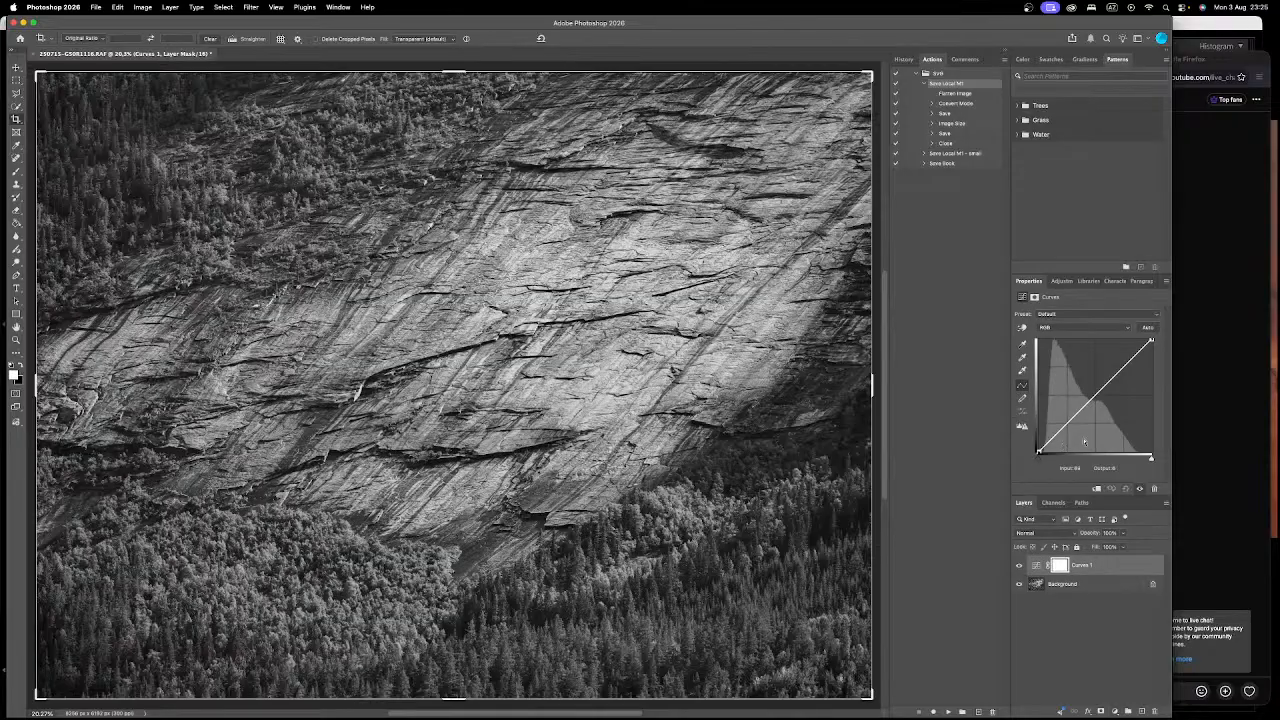
pyautogui.moveTo(1068, 424)
pyautogui.mouseDown()
pyautogui.moveTo(1035, 445)
pyautogui.moveTo(1069, 430)
pyautogui.mouseUp()
pyautogui.click(1110, 384)
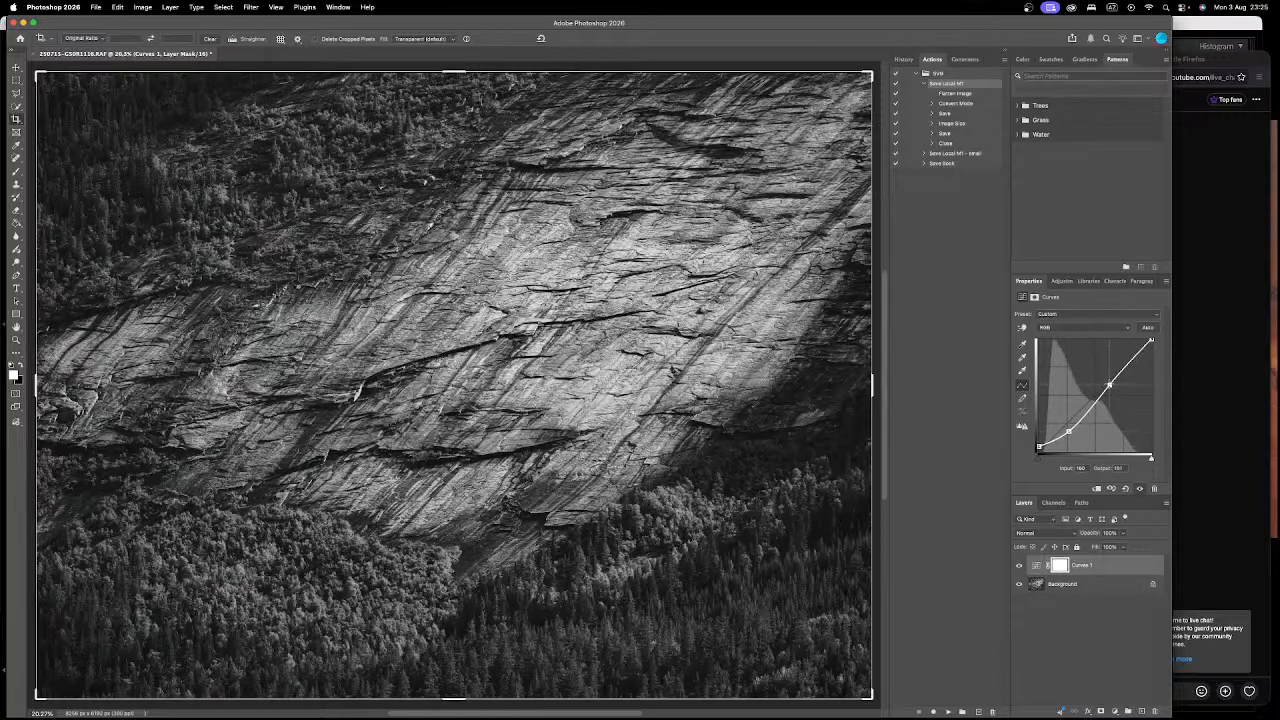
pyautogui.moveTo(1132, 356); pyautogui.dragTo(1131, 355)
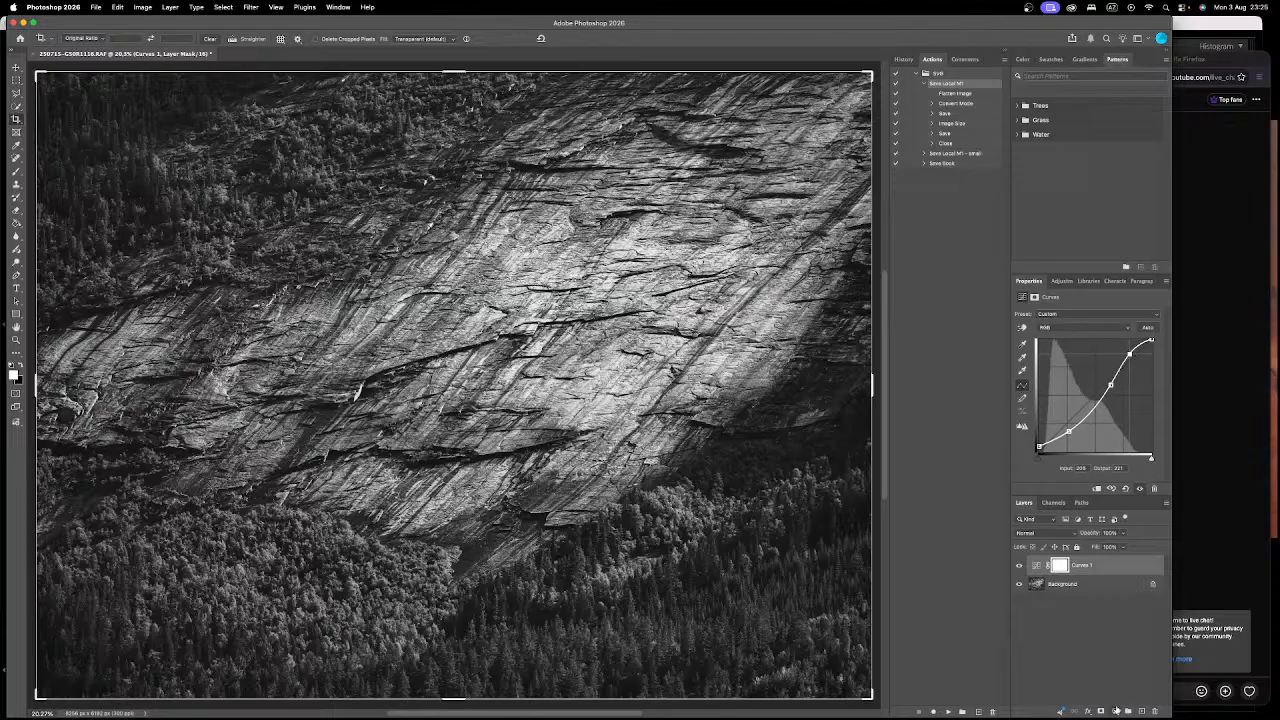
# Step: Add a Levels adjustment layer and preview highlight and shadow clipping, keeping the input levels at 0, 1.00 and 255
pyautogui.click(1128, 711)
pyautogui.click(1147, 569)
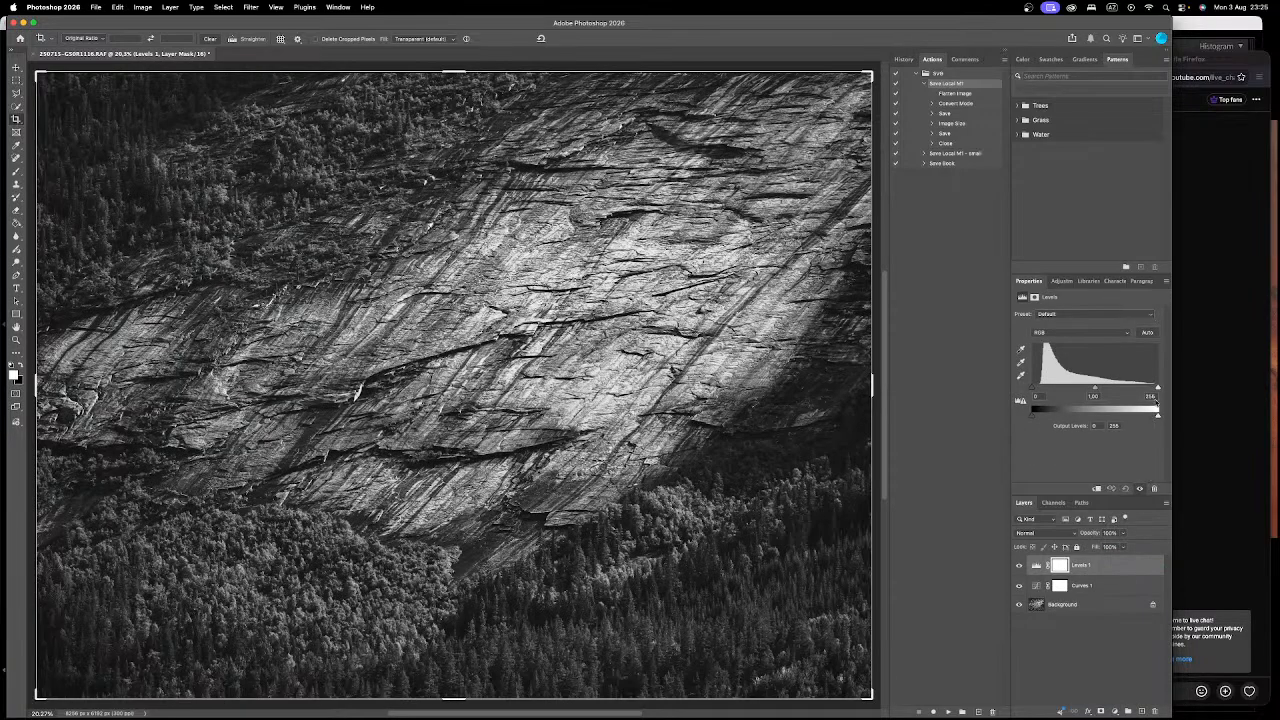
pyautogui.keyDown('alt'); pyautogui.click(1158, 388); pyautogui.keyUp('alt')
pyautogui.moveTo(1158, 388); pyautogui.dragTo(1152, 389)
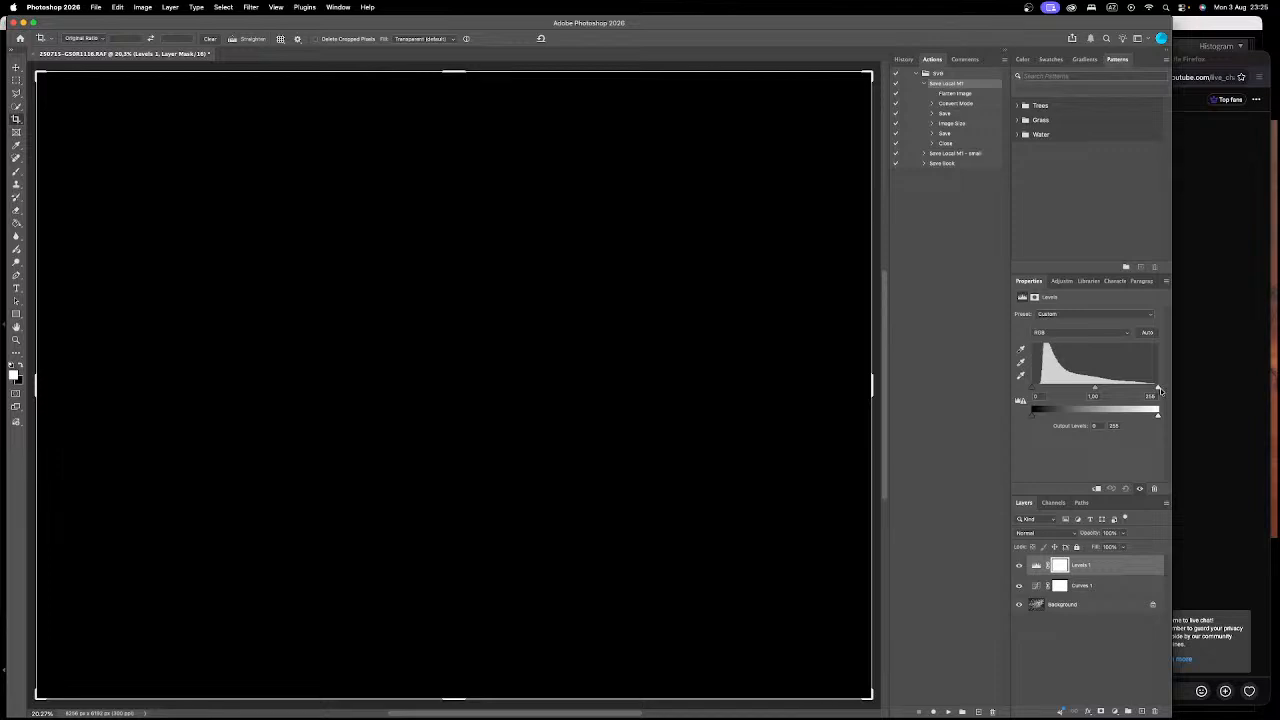
pyautogui.moveTo(1154, 392); pyautogui.dragTo(1158, 389)
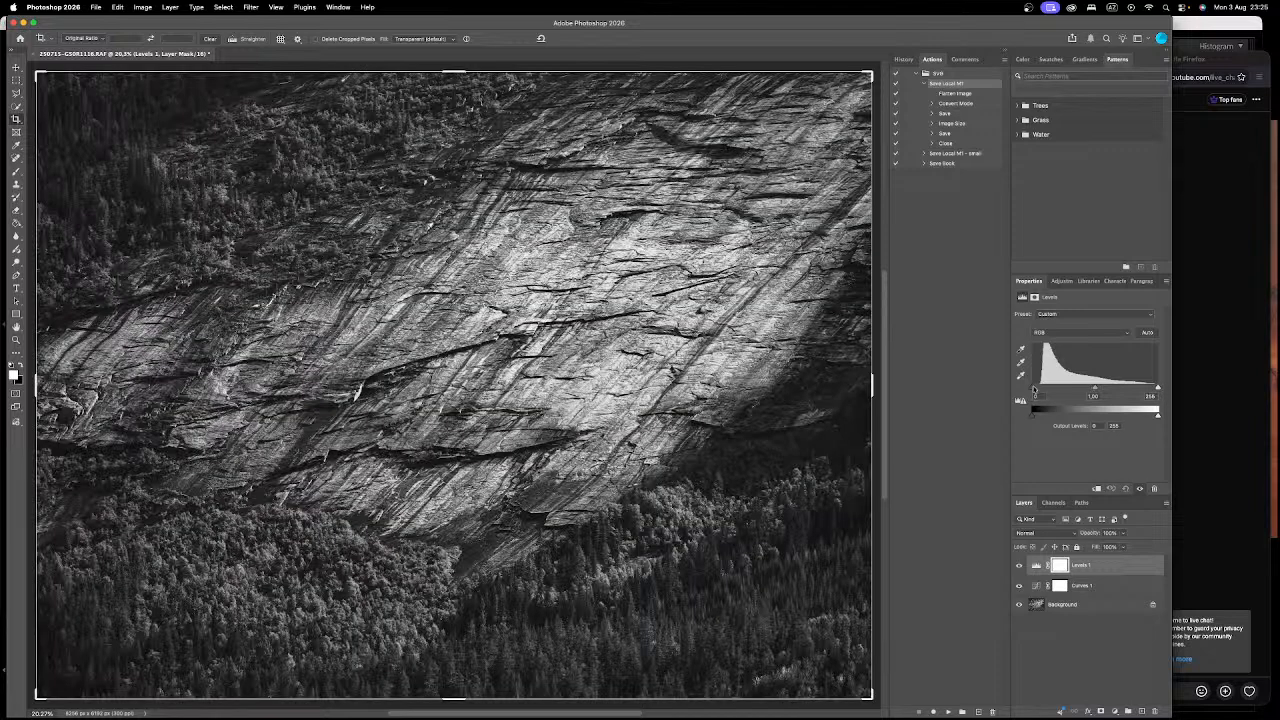
pyautogui.keyDown('alt'); pyautogui.click(1035, 385); pyautogui.keyUp('alt')
pyautogui.click(1079, 585)
pyautogui.click(1034, 565)
pyautogui.scroll(-1, 612, 400)
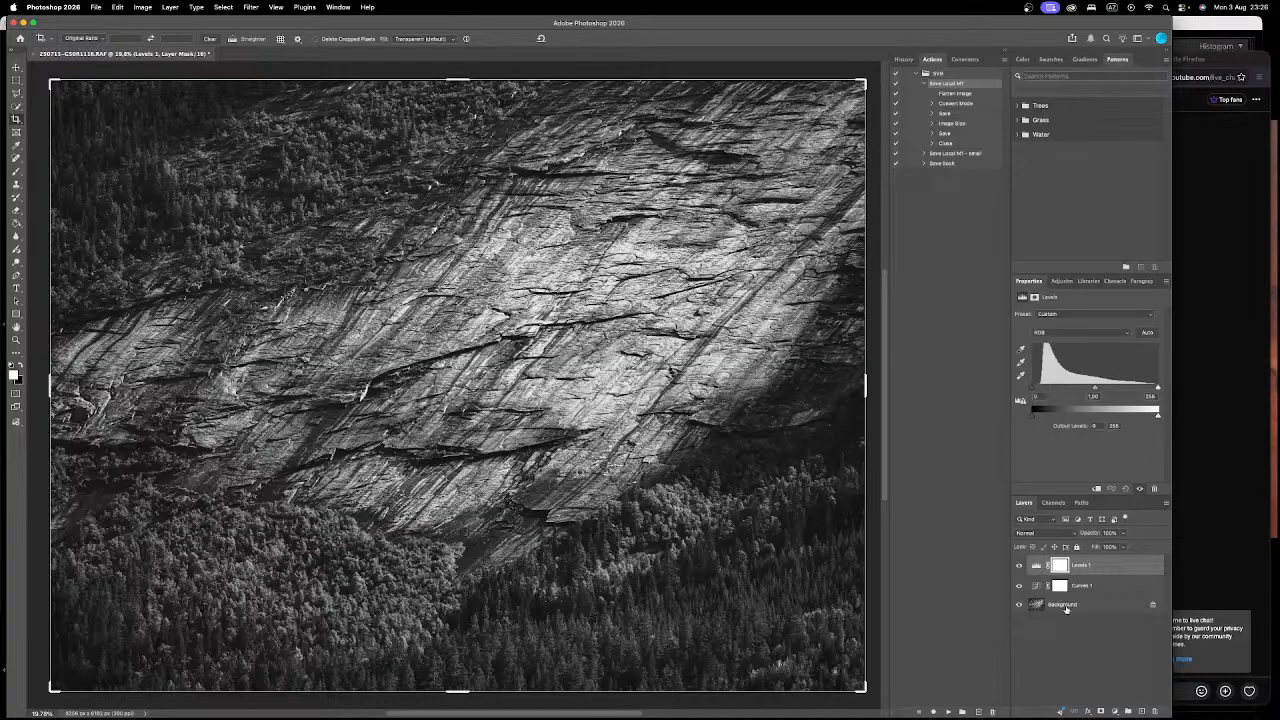
# Step: Duplicate the Background layer below the adjustment layers and activate the Spot Healing Brush for retouching the copy
pyautogui.click(1066, 609)
pyautogui.press('super+j')
pyautogui.press('j')
pyautogui.scroll(5, 56, 345)
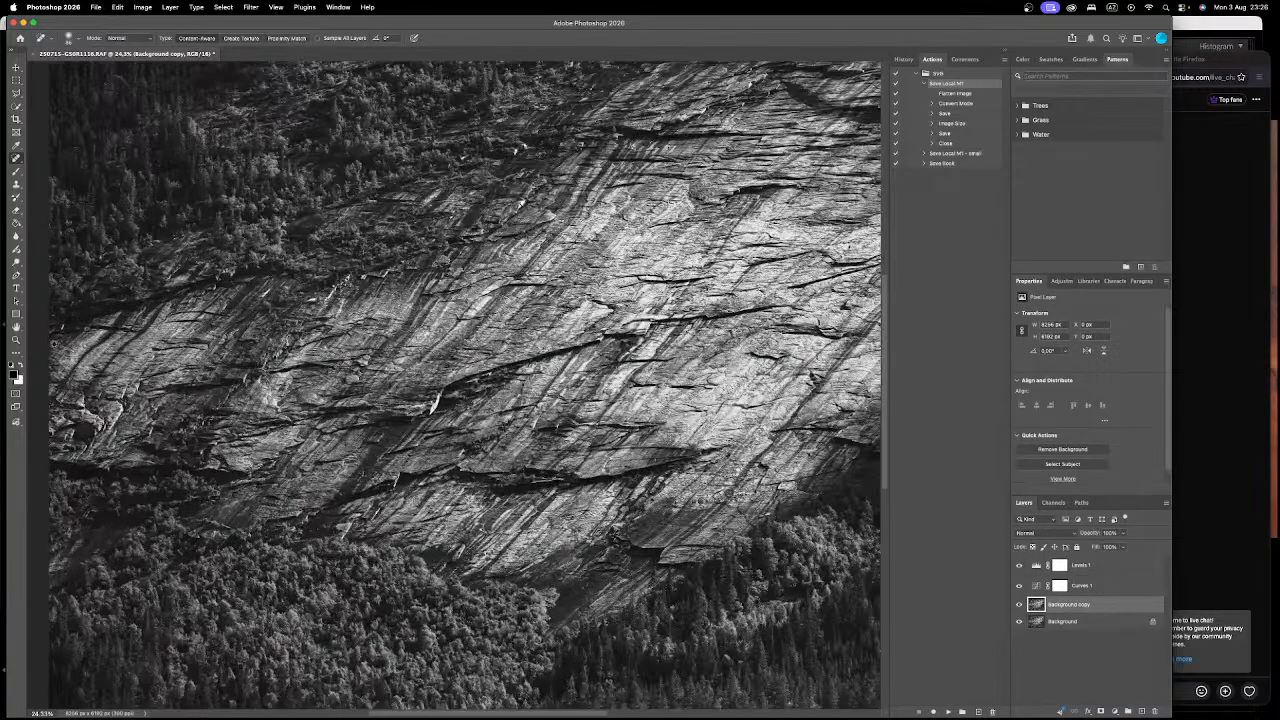
# Step: Heal the small bright specks on the shadowed rock ledge near the photo's right edge, on the background copy
pyautogui.scroll(10, 56, 345)
pyautogui.moveTo(118, 161)
pyautogui.mouseDown()
pyautogui.moveTo(102, 174)
pyautogui.moveTo(126, 186)
pyautogui.moveTo(106, 220)
pyautogui.moveTo(105, 171)
pyautogui.mouseUp()
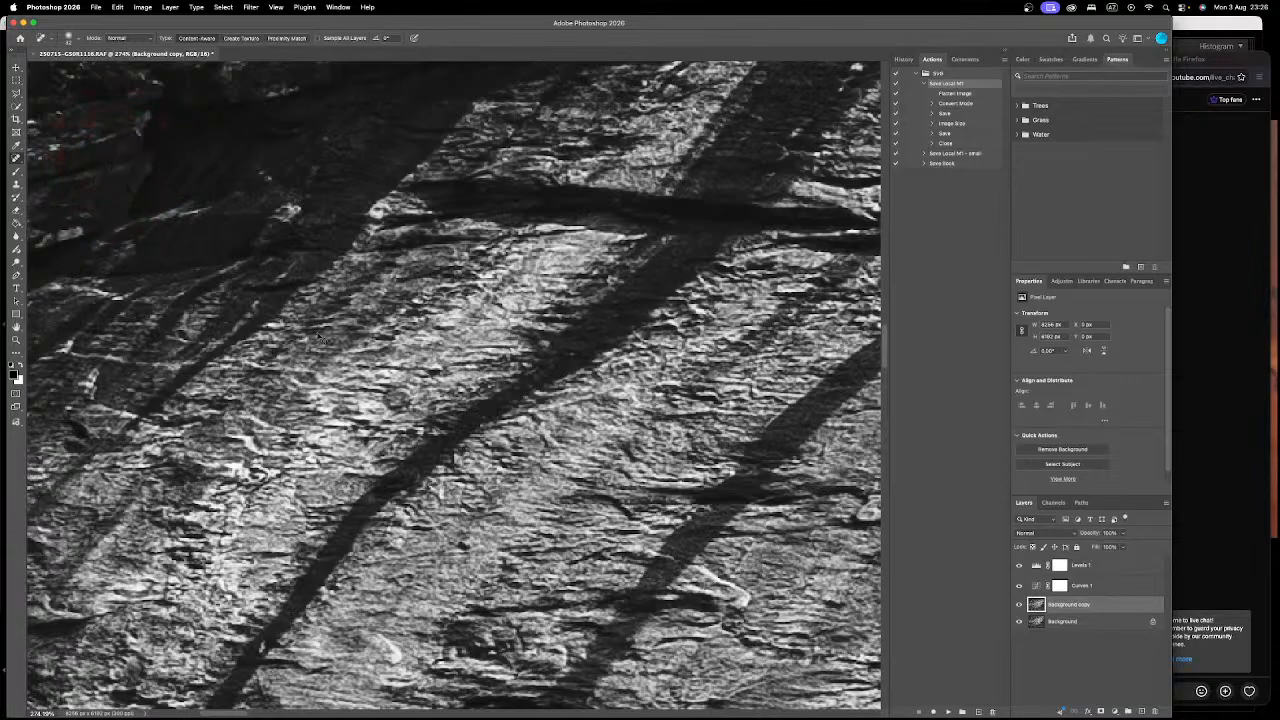
pyautogui.scroll(-10, 318, 338)
pyautogui.scroll(5, 842, 427)
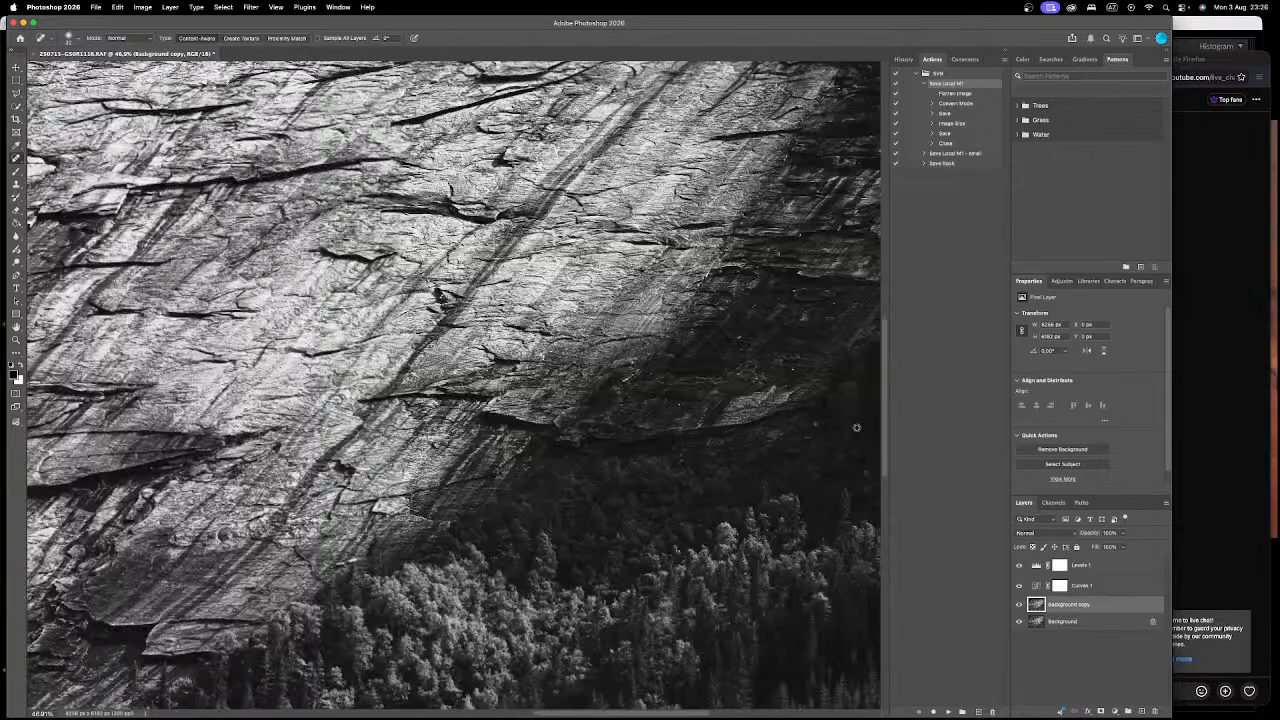
pyautogui.scroll(4, 831, 429)
pyautogui.moveTo(825, 430); pyautogui.dragTo(790, 427)
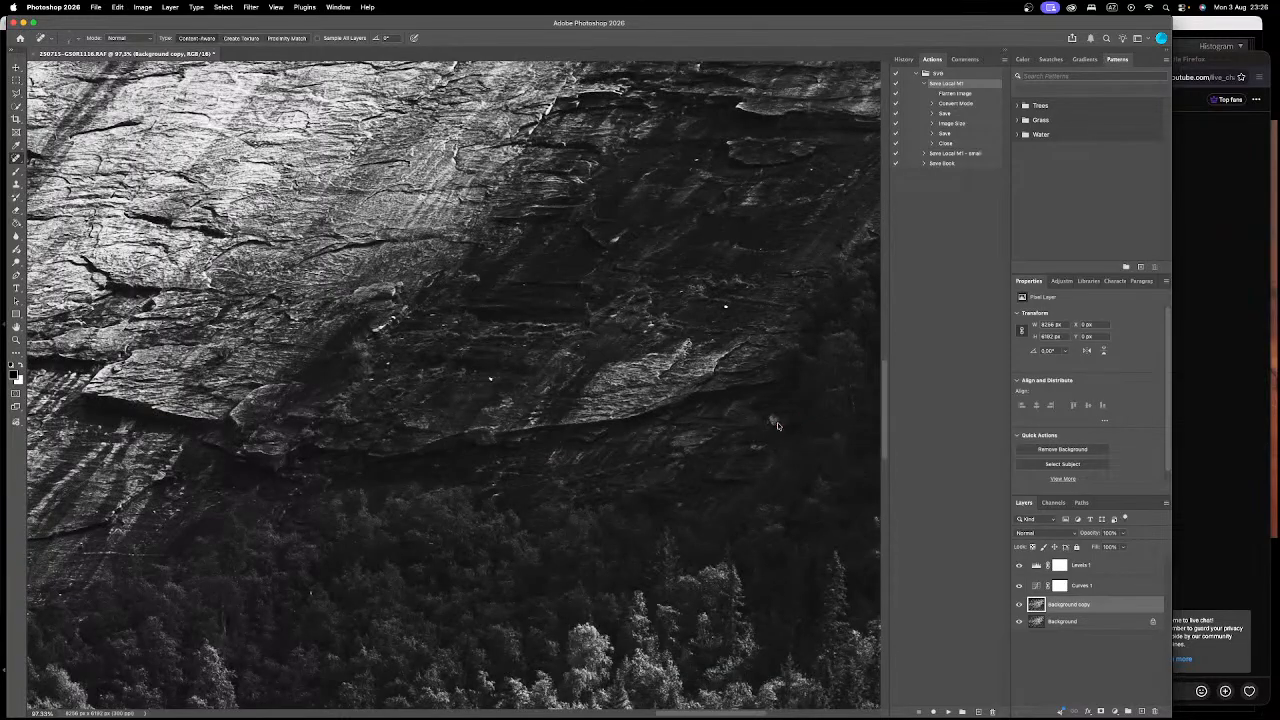
pyautogui.keyDown('alt'); pyautogui.click(774, 426); pyautogui.keyUp('alt')
pyautogui.click(611, 278)
pyautogui.moveTo(712, 305); pyautogui.dragTo(721, 306)
pyautogui.click(489, 378)
pyautogui.moveTo(377, 328); pyautogui.dragTo(409, 337)
pyautogui.click(392, 320)
pyautogui.click(443, 324)
pyautogui.moveTo(675, 510); pyautogui.dragTo(417, 403)
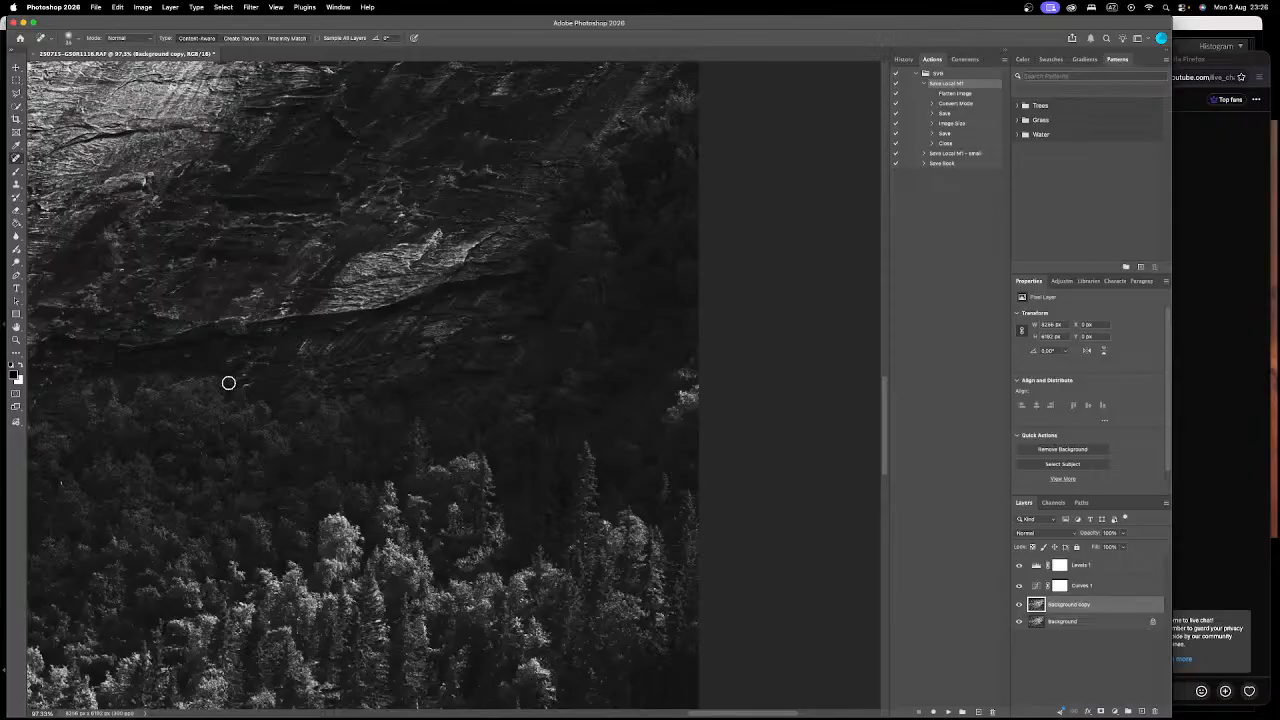
# Step: Inspect the tree line, the lower-left rock and the photo's left edge up close for remaining bright specks
pyautogui.moveTo(214, 387); pyautogui.dragTo(660, 338)
pyautogui.scroll(10, 409, 449)
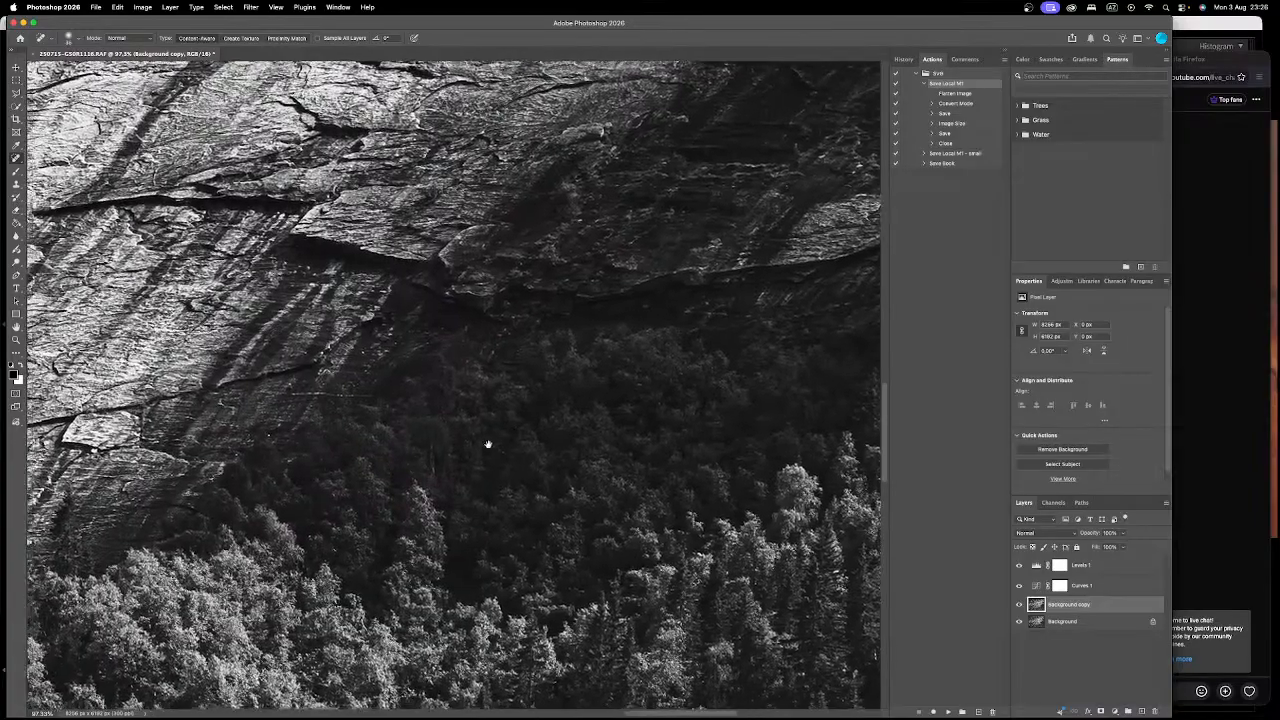
pyautogui.scroll(-5, 278, 93)
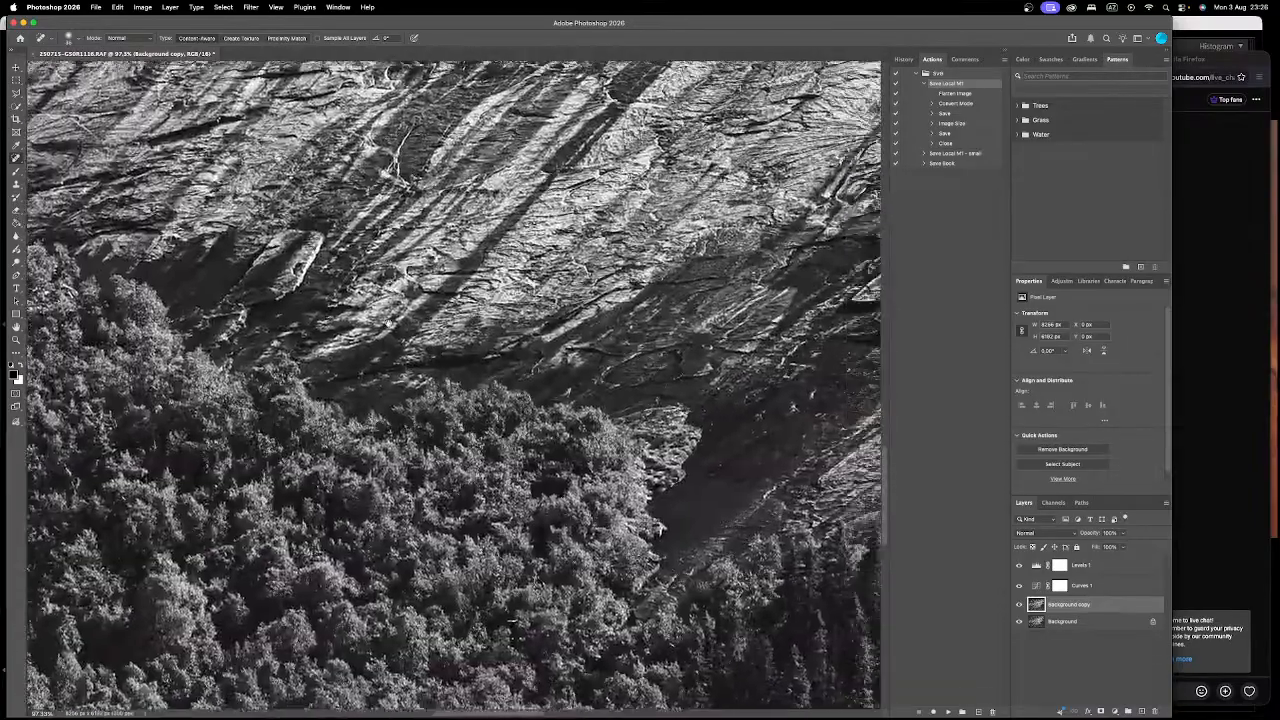
pyautogui.scroll(-10, 514, 403)
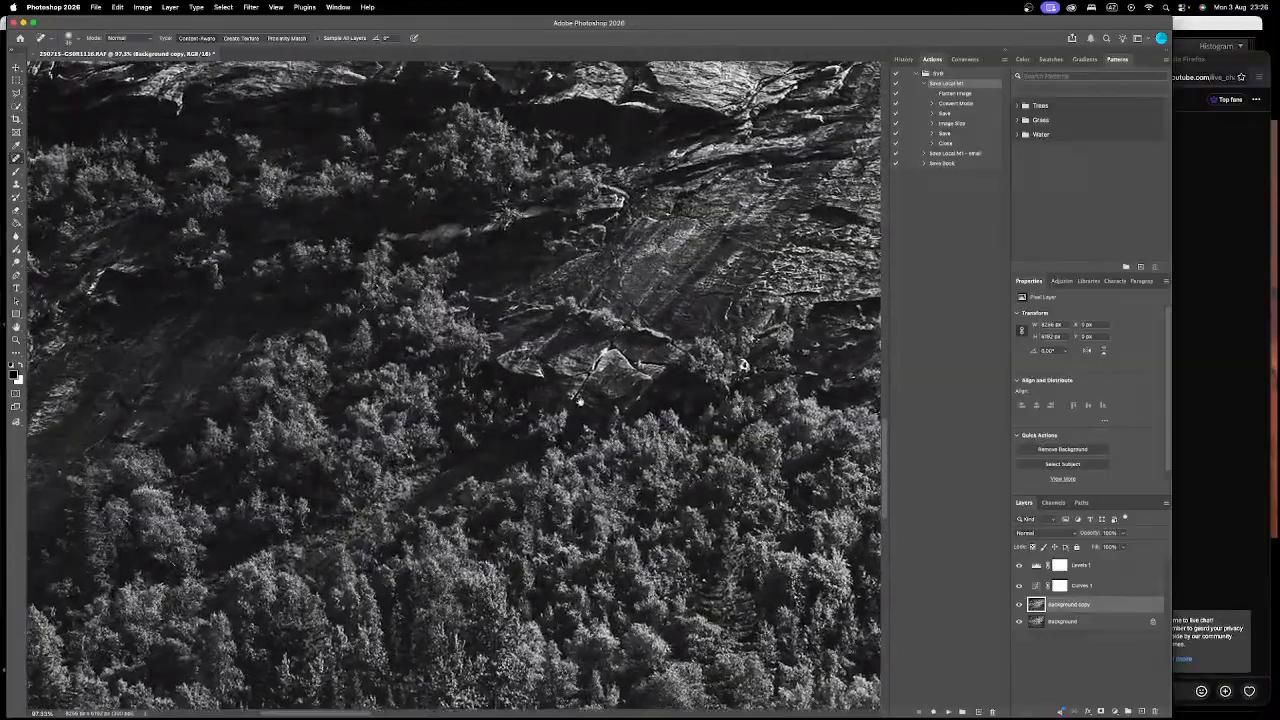
pyautogui.hscroll(-5, 668, 346)
pyautogui.hscroll(5, 316, 544)
pyautogui.scroll(5, 316, 544)
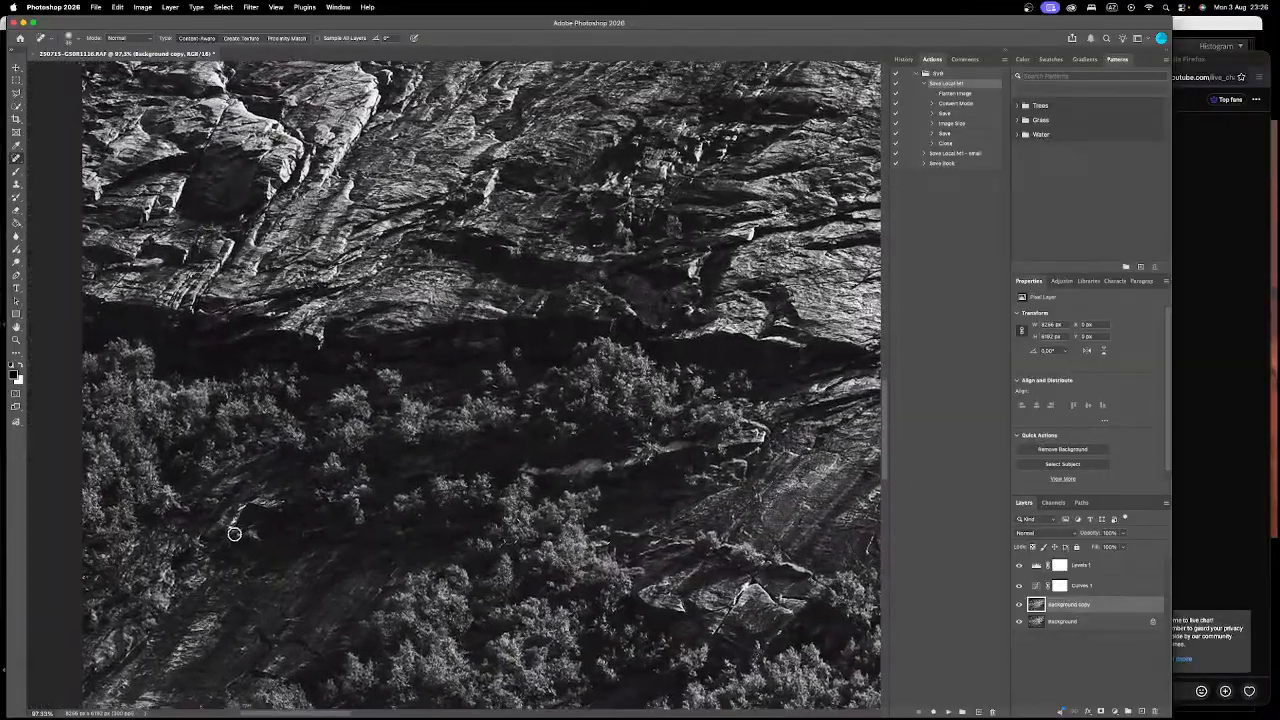
pyautogui.scroll(10, 457, 351)
pyautogui.press('super+0')
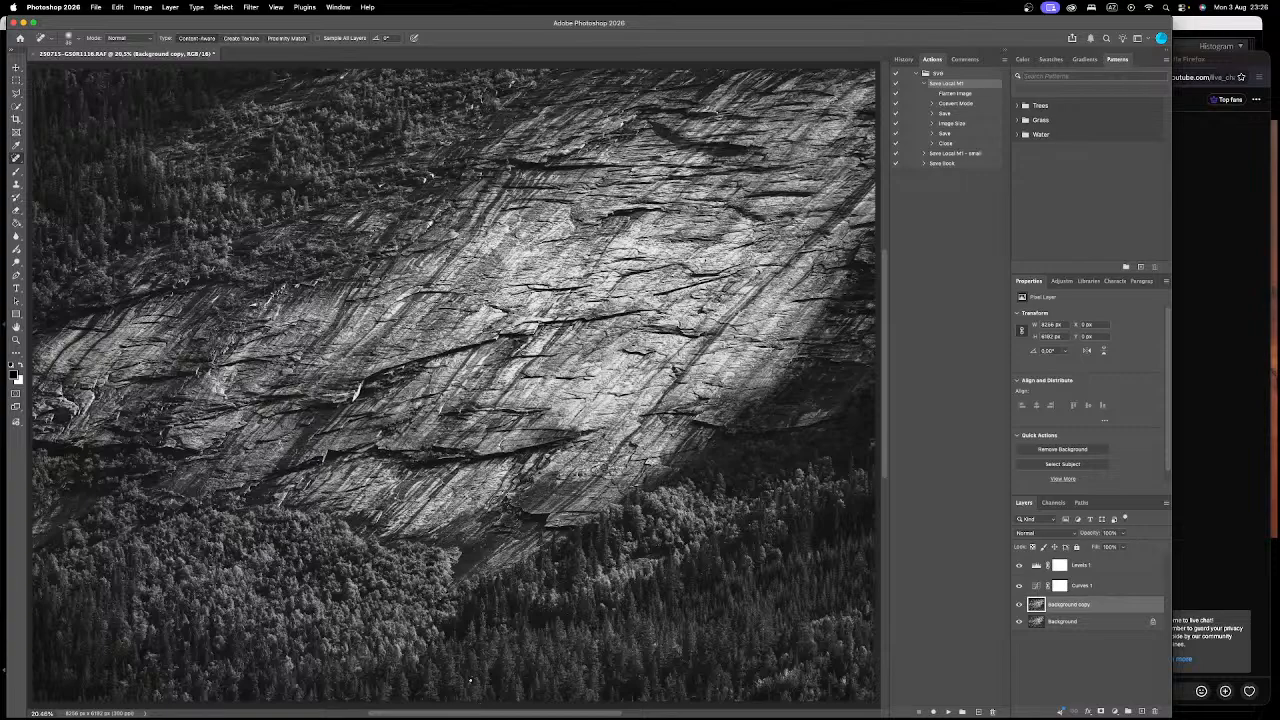
pyautogui.scroll(10, 141, 235)
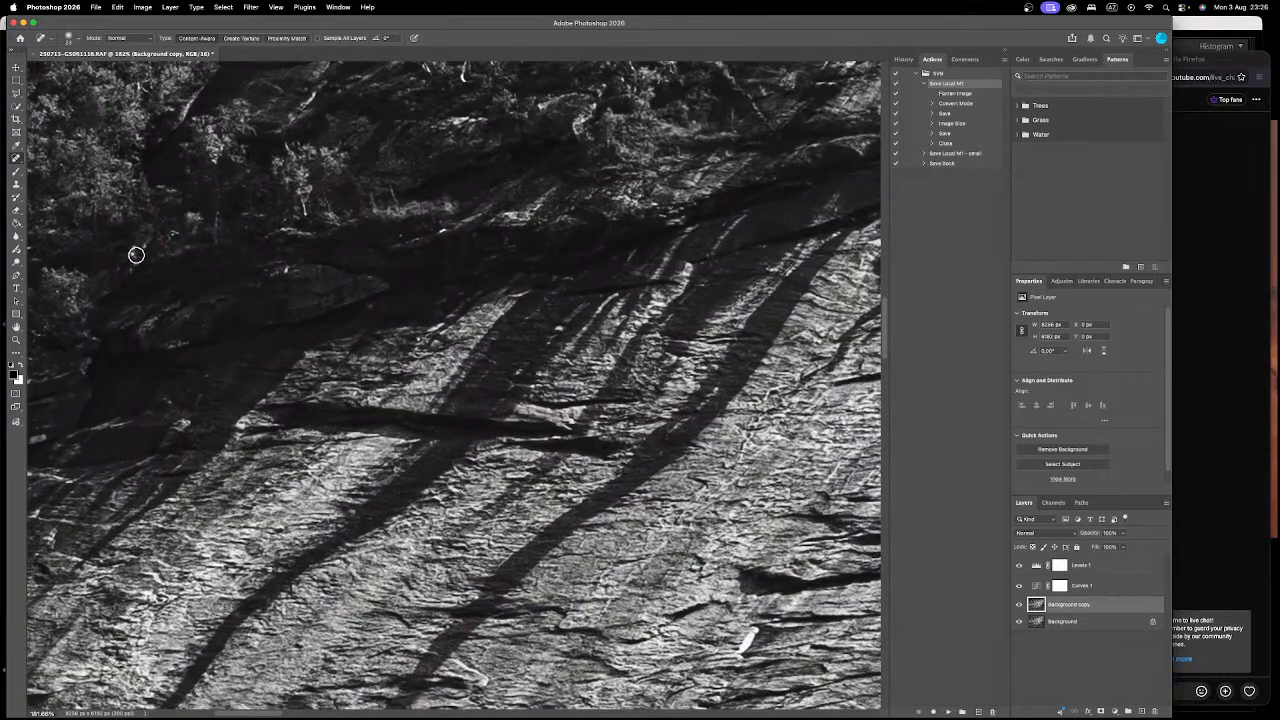
pyautogui.moveTo(135, 298); pyautogui.dragTo(403, 268)
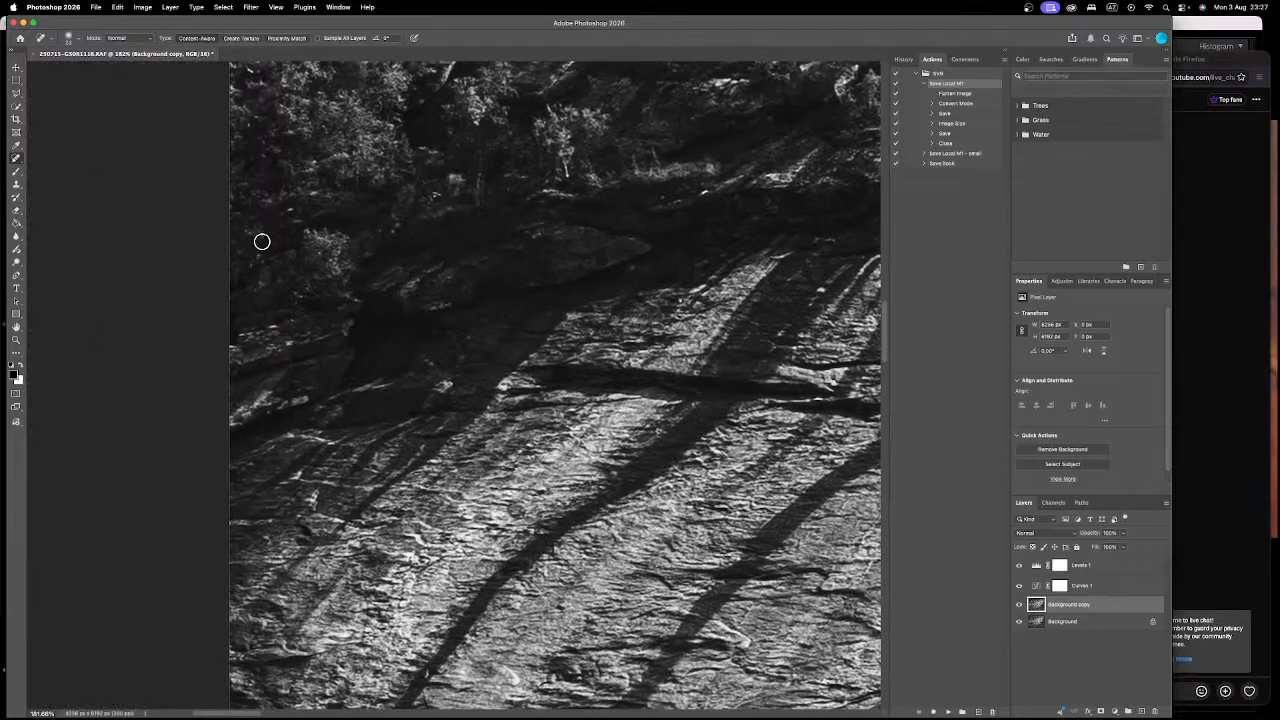
pyautogui.press('super+0')
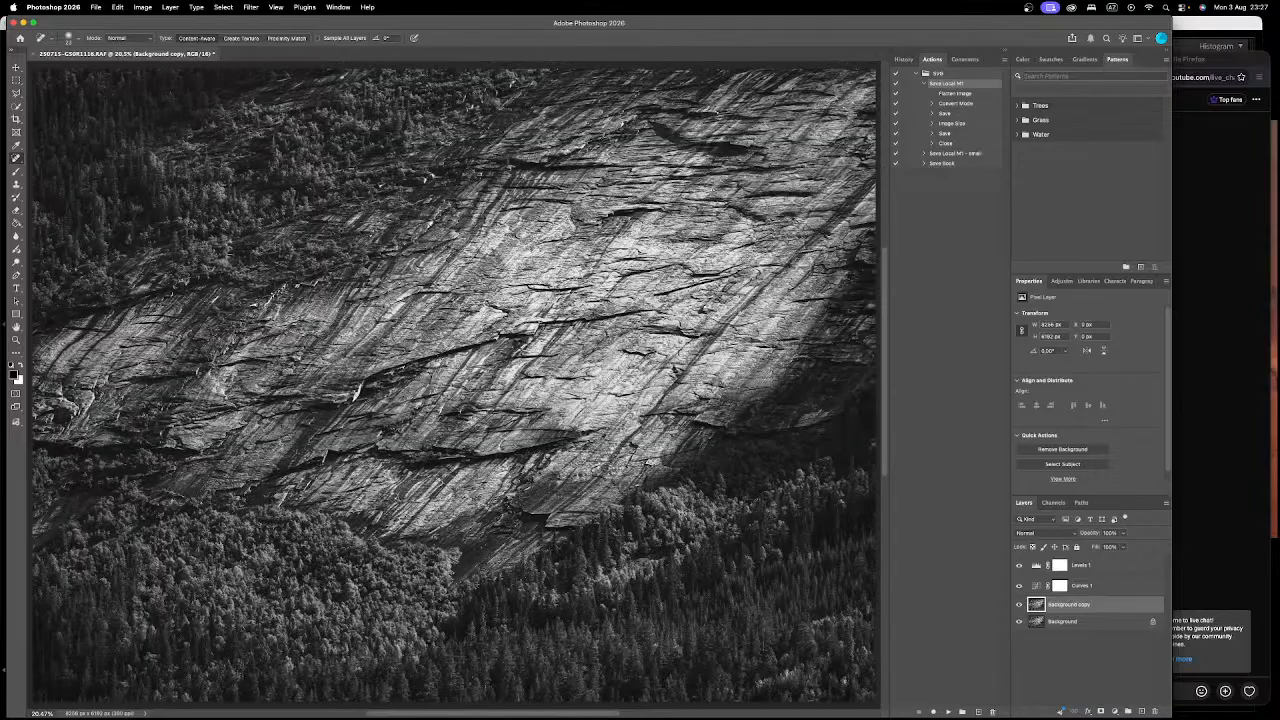
# Step: Clone dark foliage over the distracting bright patches in the shadowed forest at the photo's right edge
pyautogui.scroll(5, 817, 466)
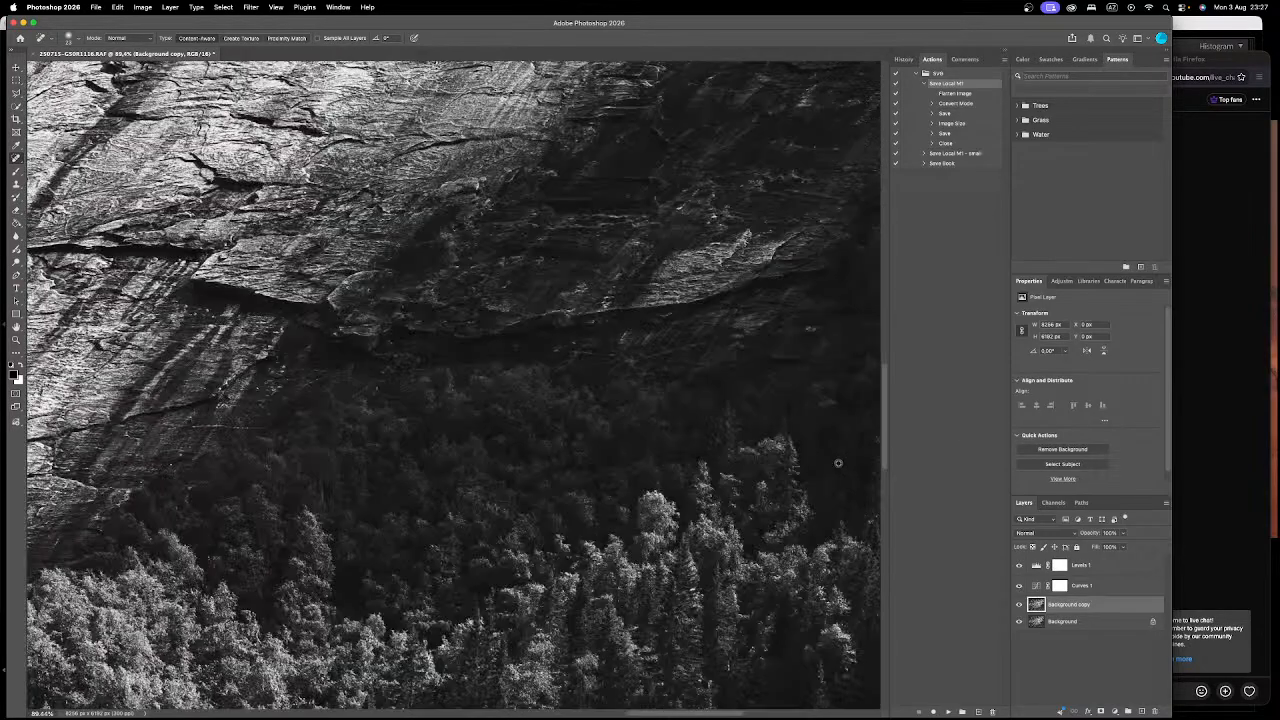
pyautogui.scroll(5, 784, 462)
pyautogui.press('s')
pyautogui.moveTo(494, 505); pyautogui.dragTo(385, 518)
pyautogui.moveTo(453, 535); pyautogui.dragTo(425, 537)
pyautogui.moveTo(443, 475); pyautogui.dragTo(411, 475)
pyautogui.moveTo(427, 474); pyautogui.dragTo(400, 477)
pyautogui.moveTo(509, 228); pyautogui.dragTo(528, 225)
pyautogui.keyDown('alt'); pyautogui.click(360, 383); pyautogui.keyUp('alt')
pyautogui.moveTo(632, 400)
pyautogui.mouseDown()
pyautogui.moveTo(645, 312)
pyautogui.moveTo(580, 473)
pyautogui.moveTo(639, 380)
pyautogui.moveTo(653, 259)
pyautogui.mouseUp()
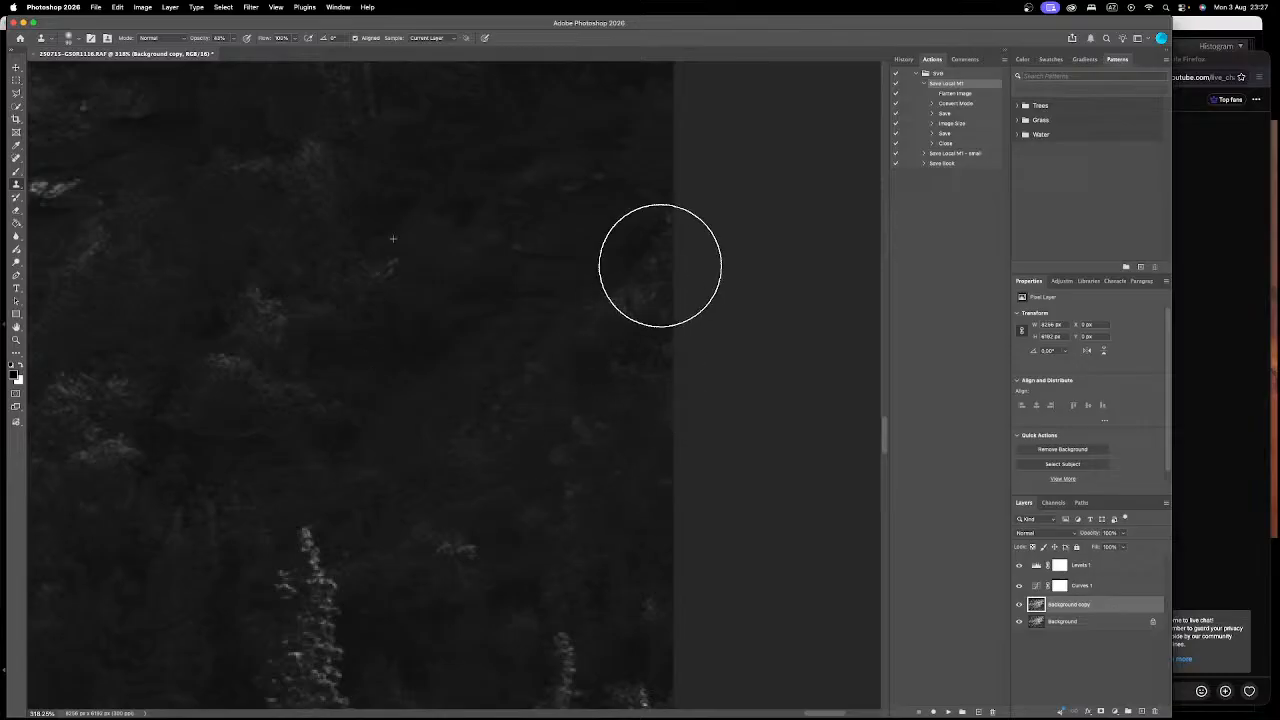
pyautogui.press('super+0')
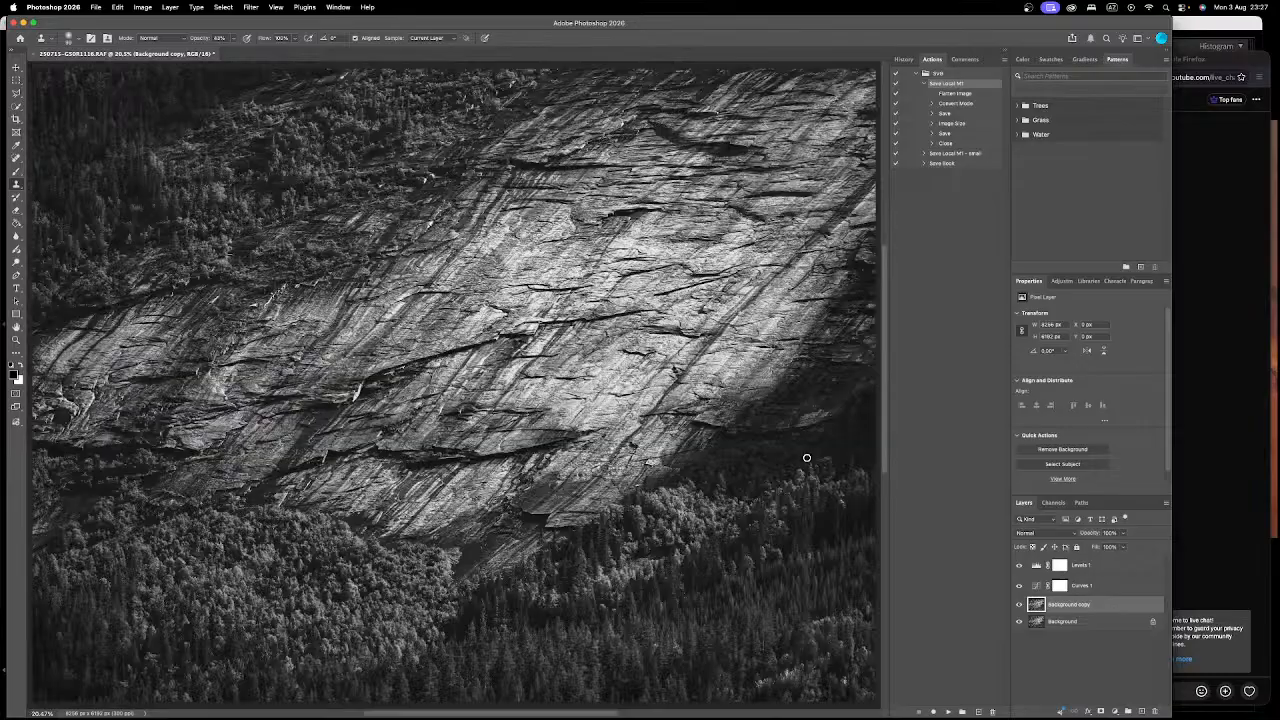
# Step: Examine the conifers along the photo's lower edge for bright spots, and compare the image with and without the Curves adjustment
pyautogui.scroll(5, 663, 685)
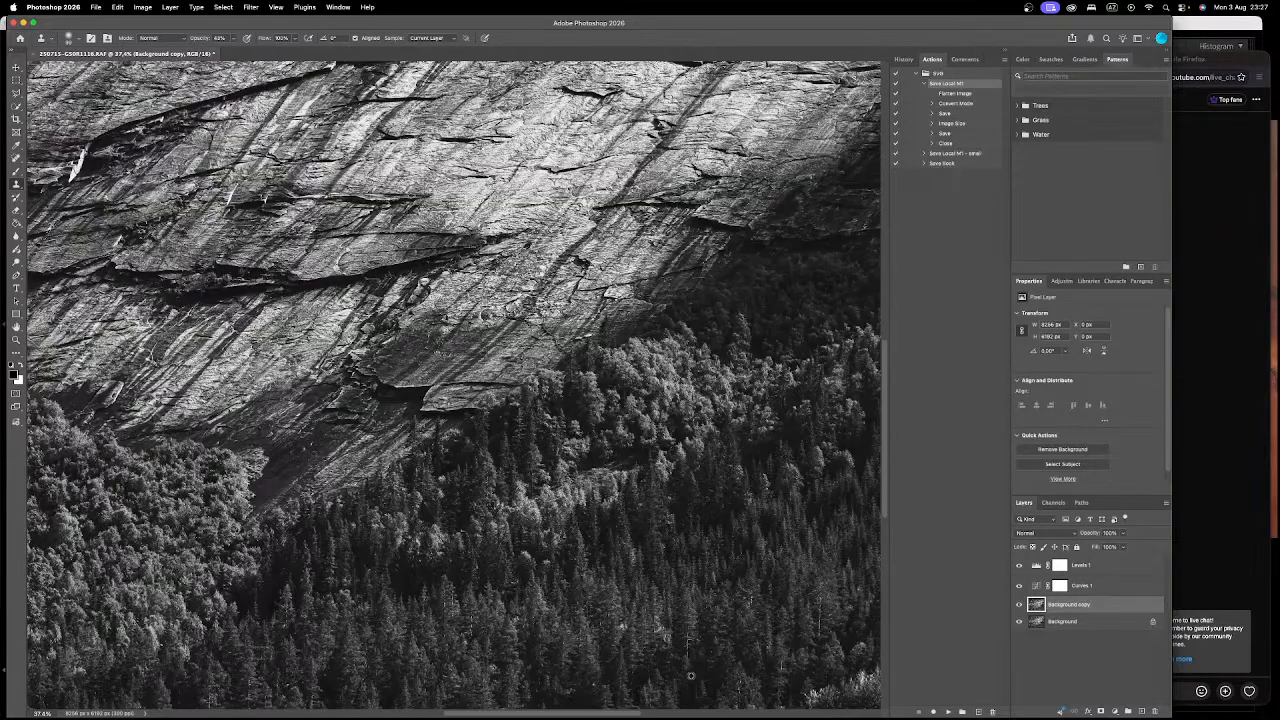
pyautogui.scroll(2, 671, 500)
pyautogui.press('j')
pyautogui.scroll(3, 625, 516)
pyautogui.scroll(3, 625, 516)
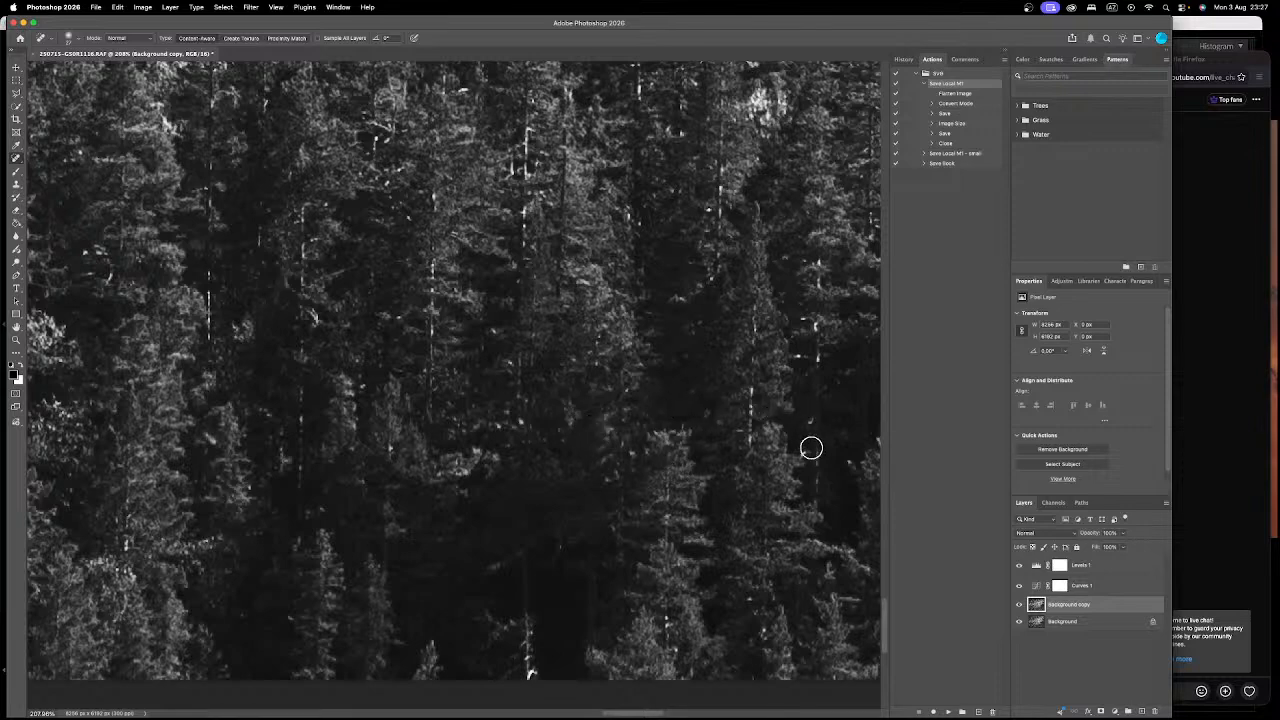
pyautogui.hscroll(5, 794, 471)
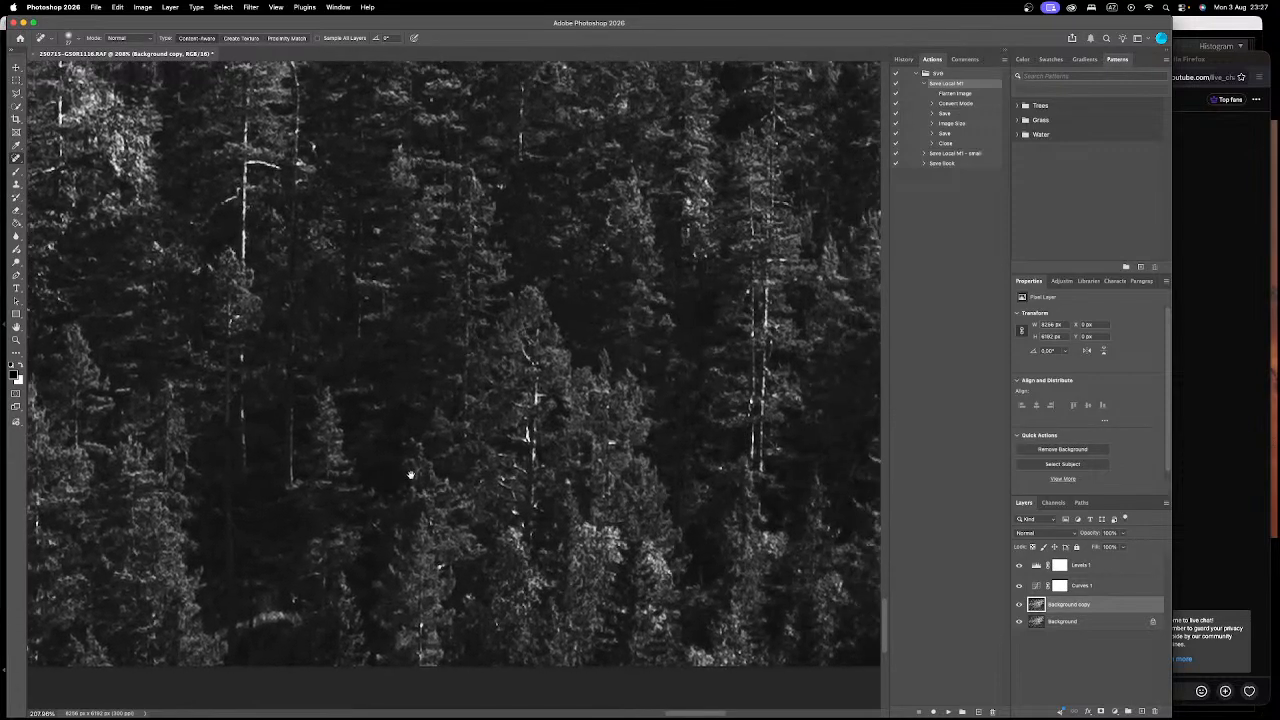
pyautogui.moveTo(667, 557)
pyautogui.mouseDown()
pyautogui.moveTo(155, 589)
pyautogui.moveTo(491, 509)
pyautogui.moveTo(251, 514)
pyautogui.moveTo(457, 586)
pyautogui.moveTo(390, 445)
pyautogui.moveTo(243, 409)
pyautogui.moveTo(320, 480)
pyautogui.moveTo(300, 320)
pyautogui.moveTo(253, 252)
pyautogui.moveTo(337, 329)
pyautogui.mouseUp()
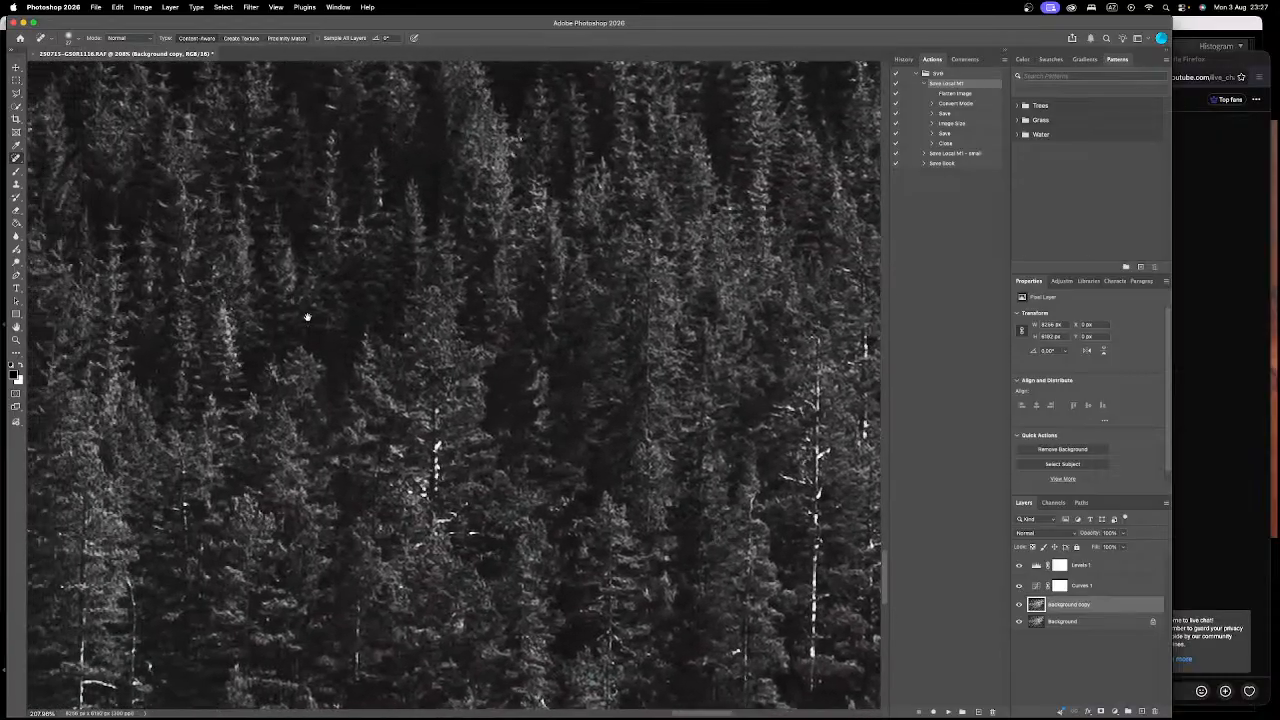
pyautogui.moveTo(286, 409)
pyautogui.mouseDown()
pyautogui.moveTo(534, 380)
pyautogui.moveTo(663, 429)
pyautogui.moveTo(415, 437)
pyautogui.moveTo(457, 286)
pyautogui.moveTo(571, 409)
pyautogui.mouseUp()
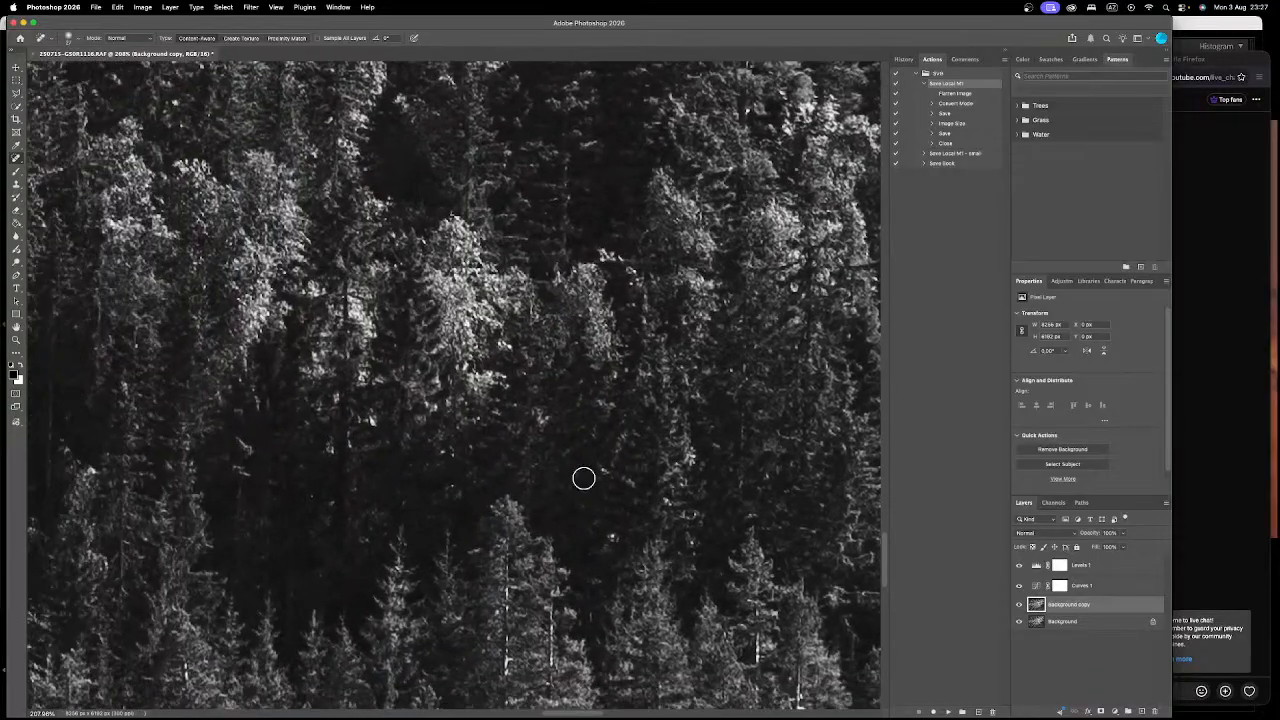
pyautogui.scroll(-10, 612, 525)
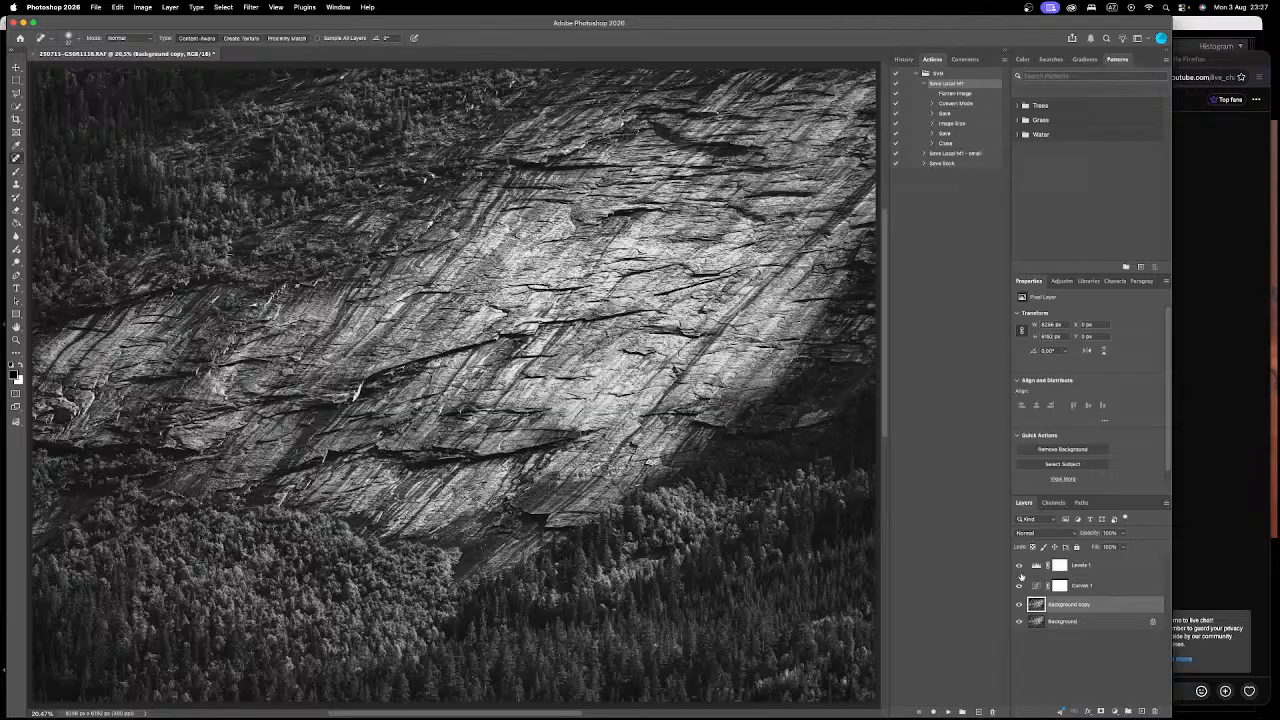
pyautogui.click(1020, 587)
pyautogui.click(1020, 587)
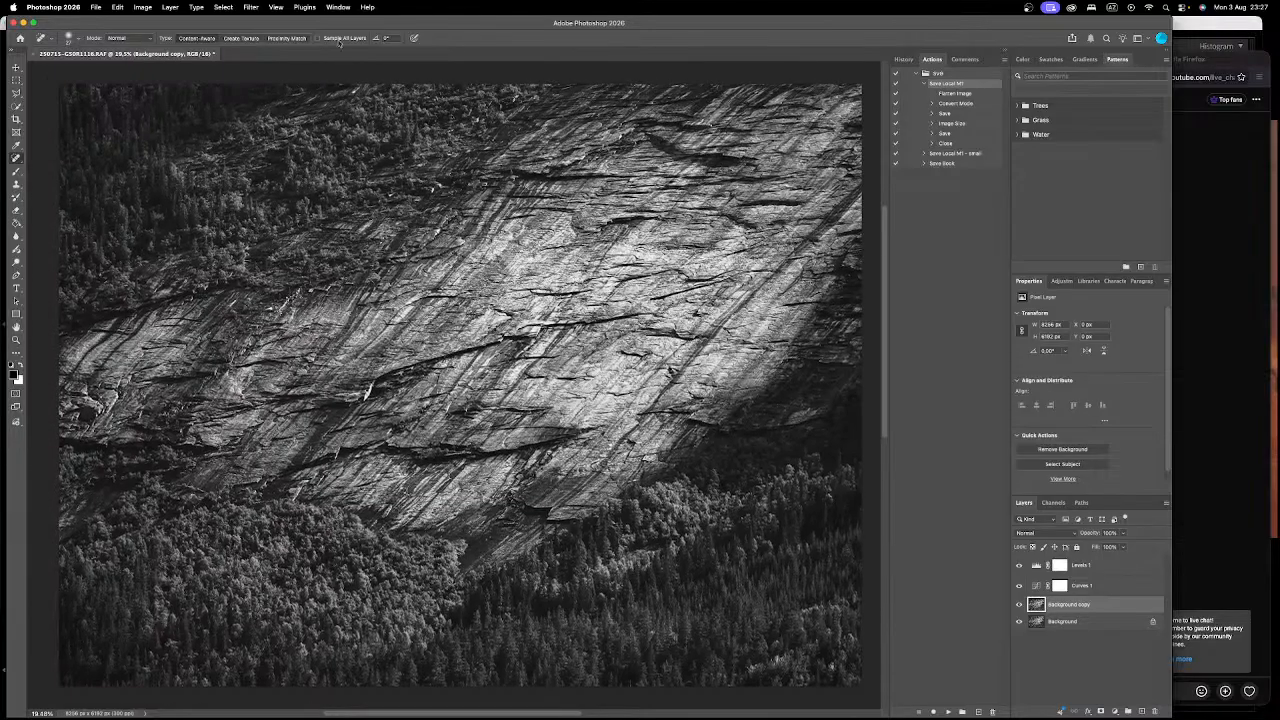
# Step: Heal and clone away the small bright spots on the rock and trees near the photo's upper edge, on the background copy
pyautogui.scroll(6, 356, 190)
pyautogui.scroll(3, 356, 168)
pyautogui.moveTo(356, 168); pyautogui.dragTo(474, 463)
pyautogui.moveTo(180, 90); pyautogui.dragTo(387, 347)
pyautogui.keyDown('alt'); pyautogui.click(376, 334); pyautogui.keyUp('alt')
pyautogui.press('Return')
pyautogui.moveTo(368, 332); pyautogui.dragTo(375, 334)
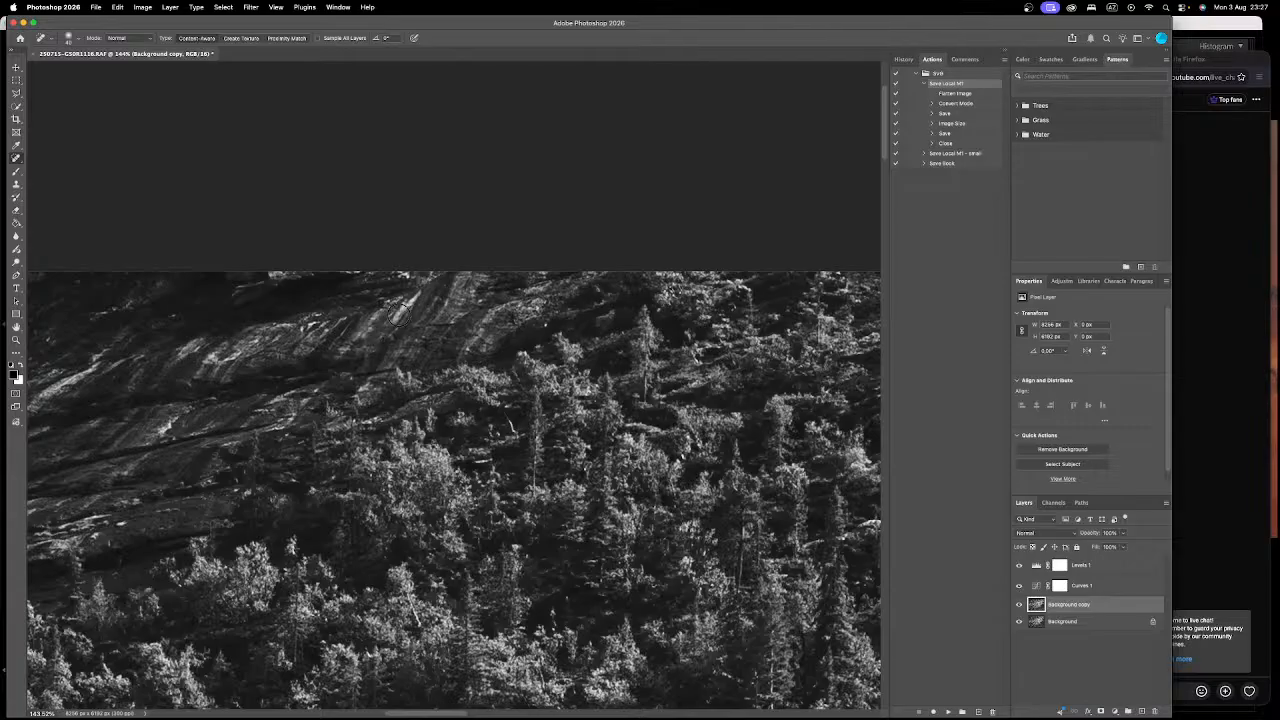
pyautogui.press('s')
pyautogui.moveTo(414, 335)
pyautogui.mouseDown()
pyautogui.moveTo(391, 325)
pyautogui.moveTo(409, 328)
pyautogui.mouseUp()
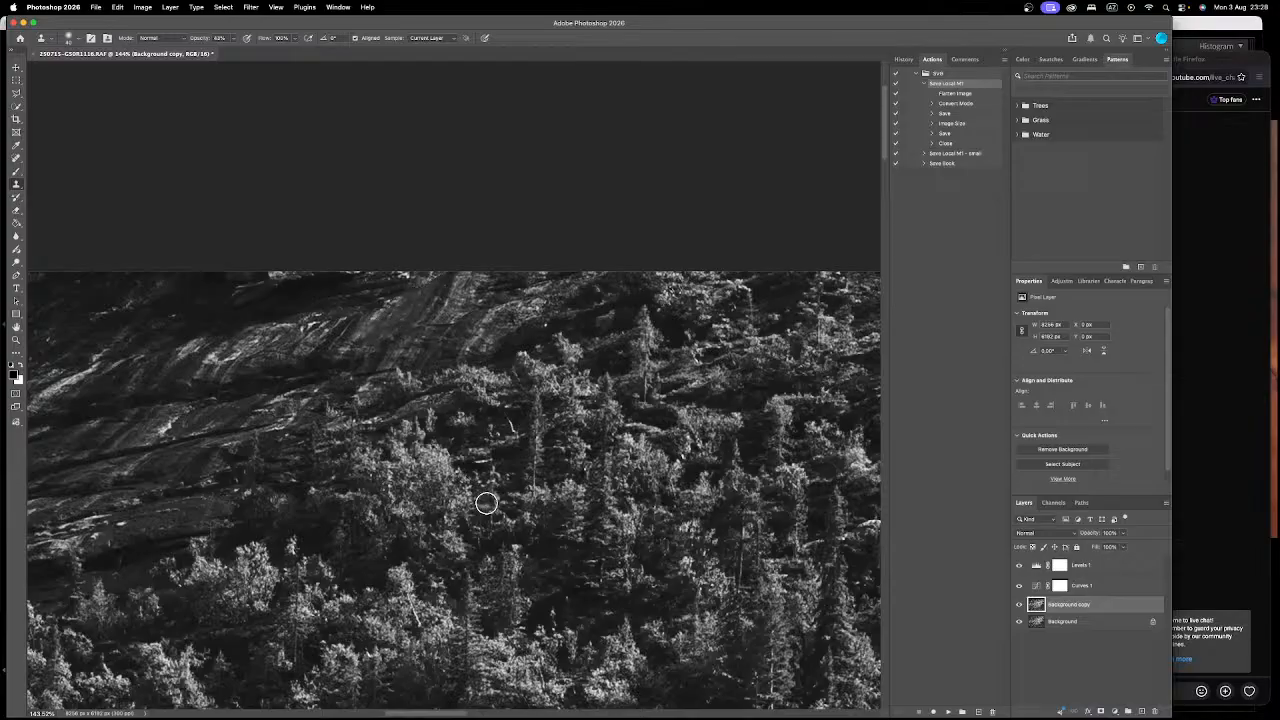
# Step: Examine the whole photo at reduced size and the conifers along its lower edge for remaining distractions
pyautogui.press('super+0')
pyautogui.scroll(-5, 555, 525)
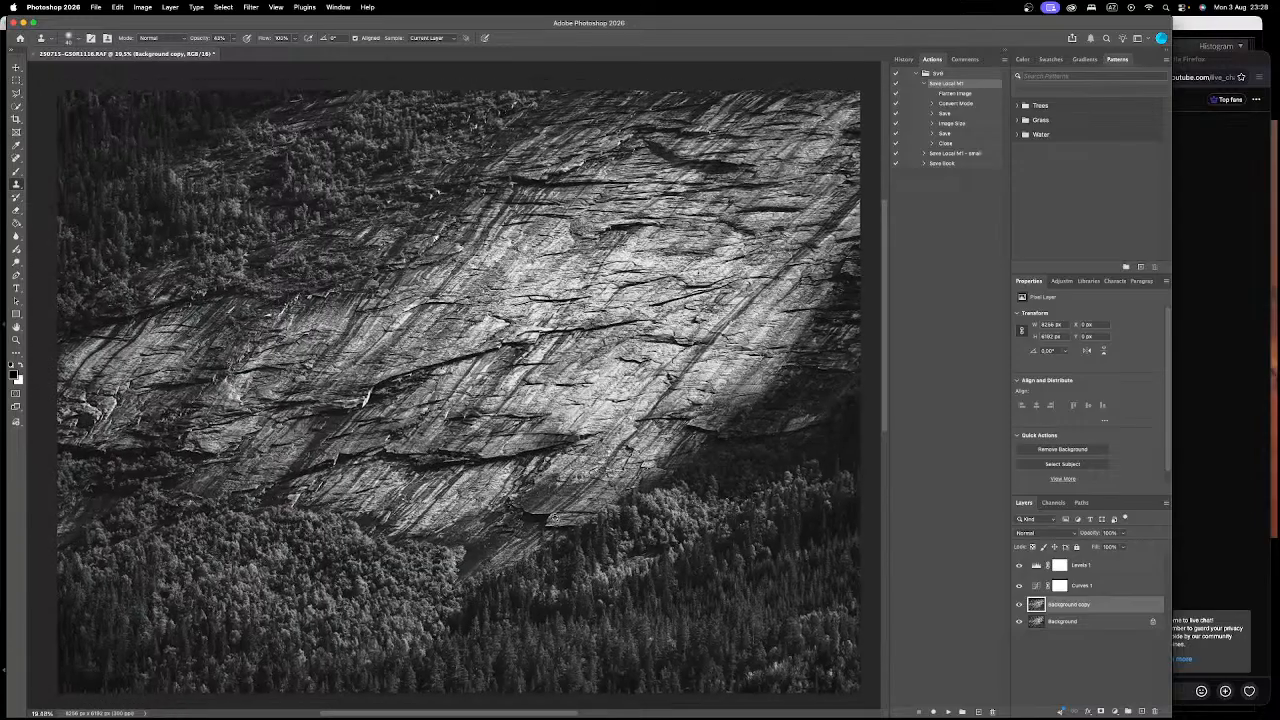
pyautogui.scroll(-3, 576, 468)
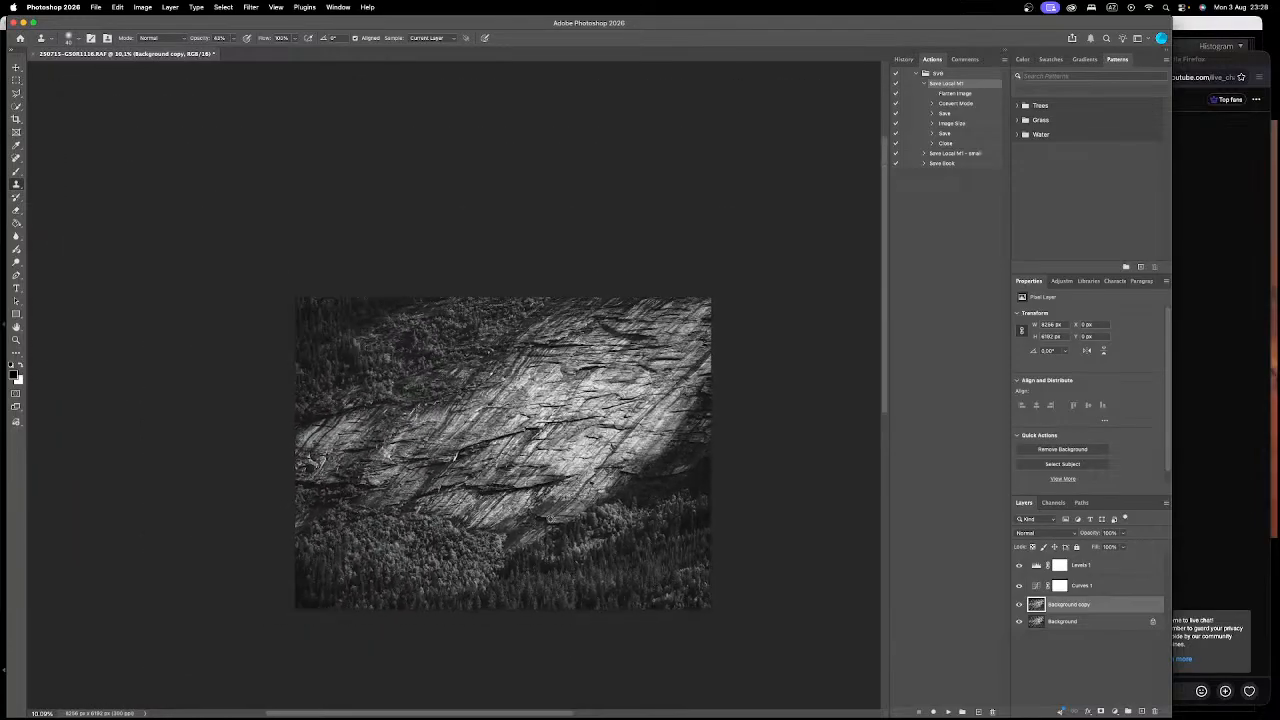
pyautogui.scroll(-2, 578, 475)
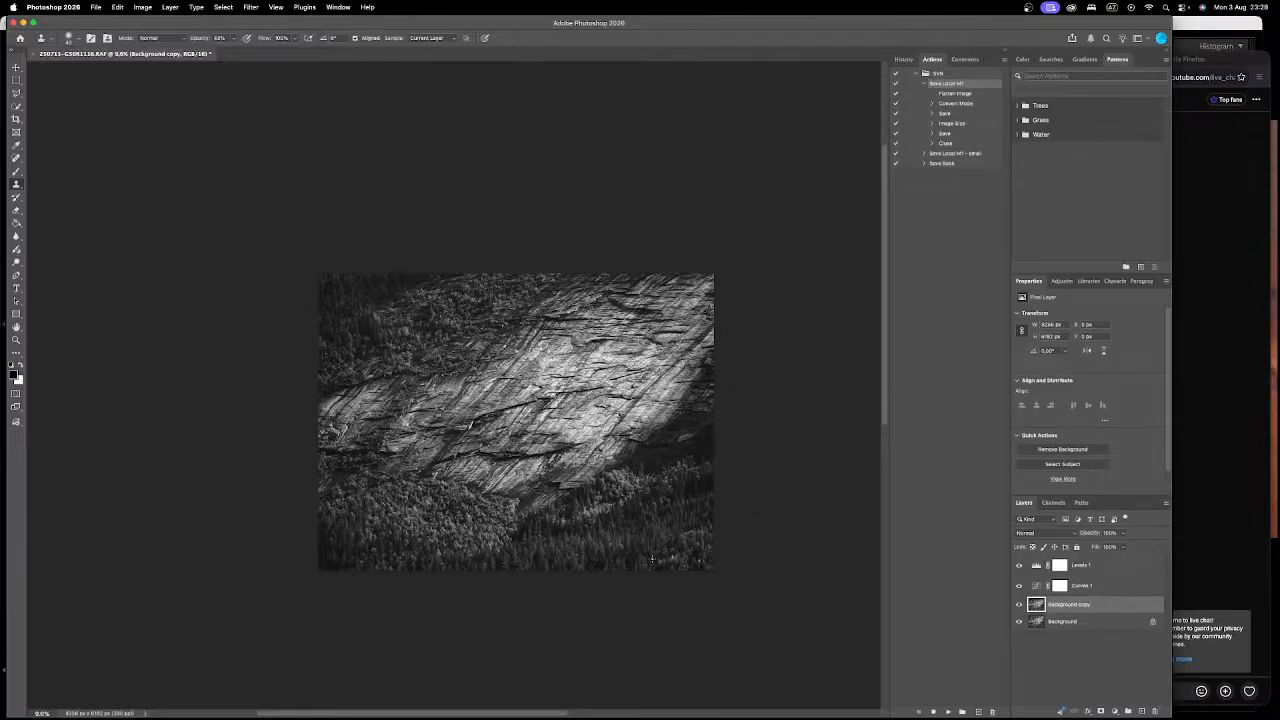
pyautogui.scroll(8, 625, 546)
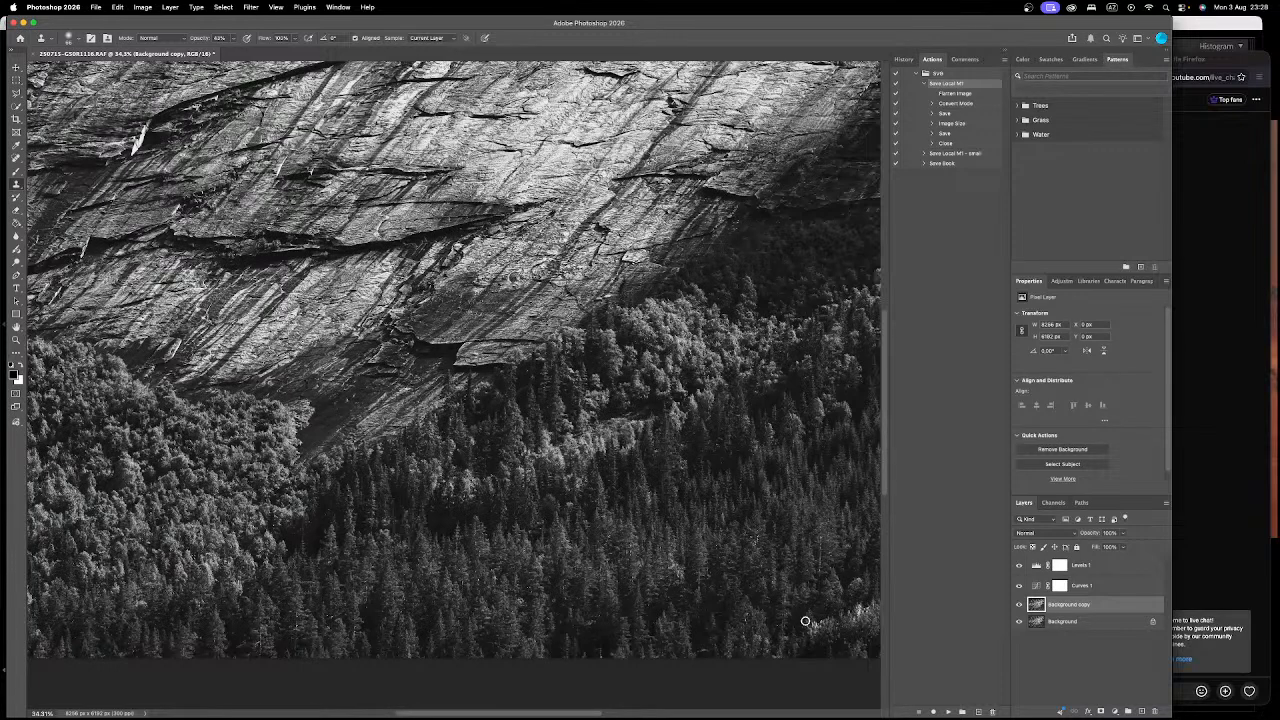
pyautogui.scroll(-3, 806, 622)
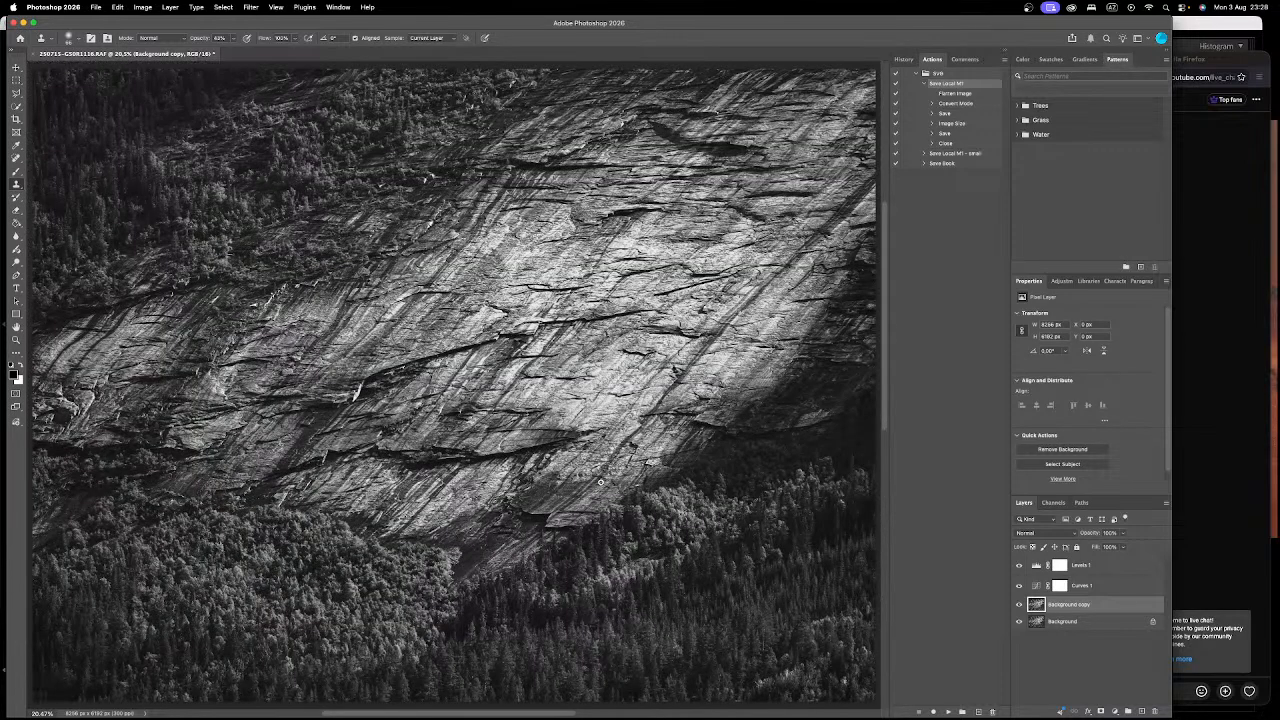
pyautogui.scroll(-2, 609, 487)
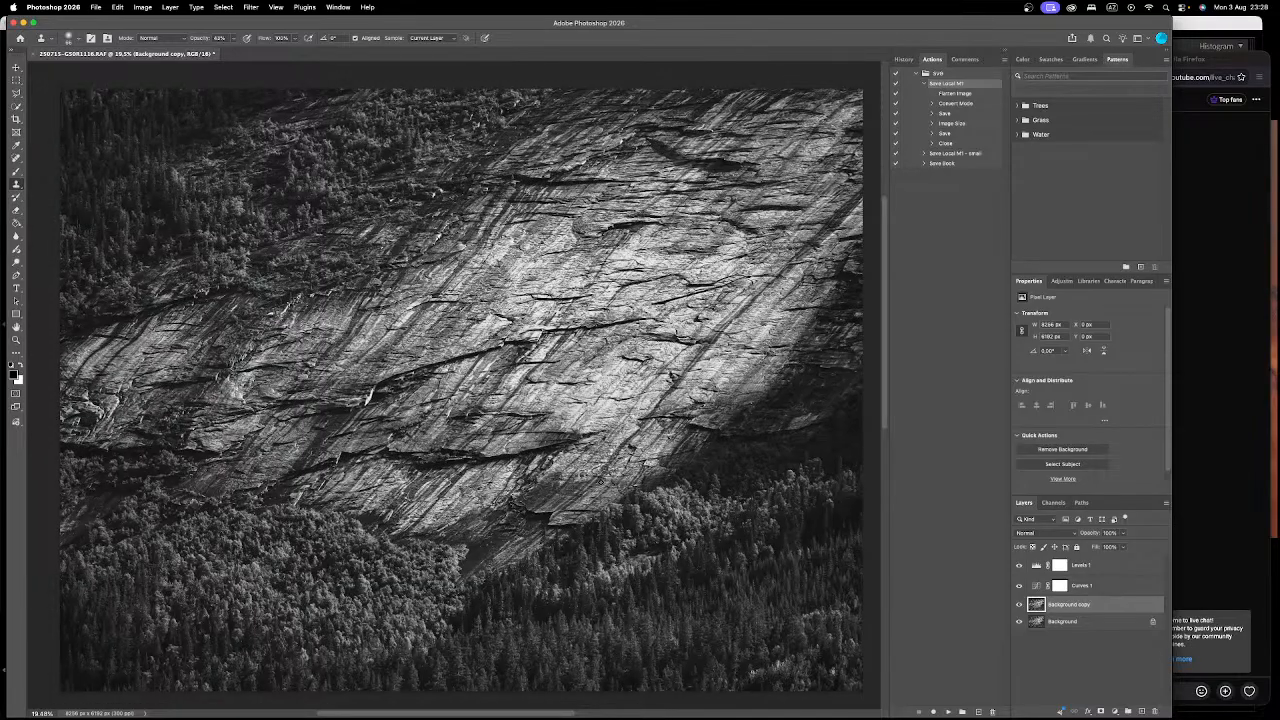
# Step: Add a second Levels adjustment layer above Levels 1 and lower its white input level to about 186
pyautogui.click(1082, 567)
pyautogui.click(1114, 709)
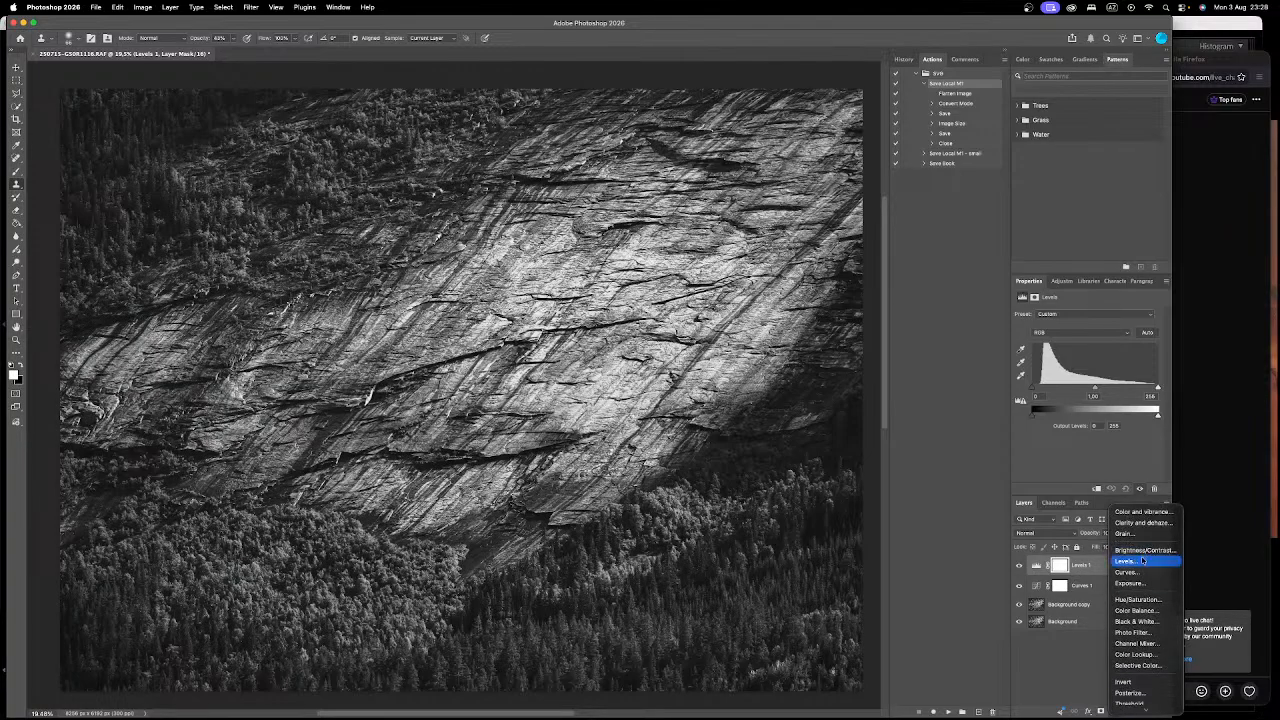
pyautogui.click(1143, 561)
pyautogui.moveTo(1155, 387); pyautogui.dragTo(1137, 391)
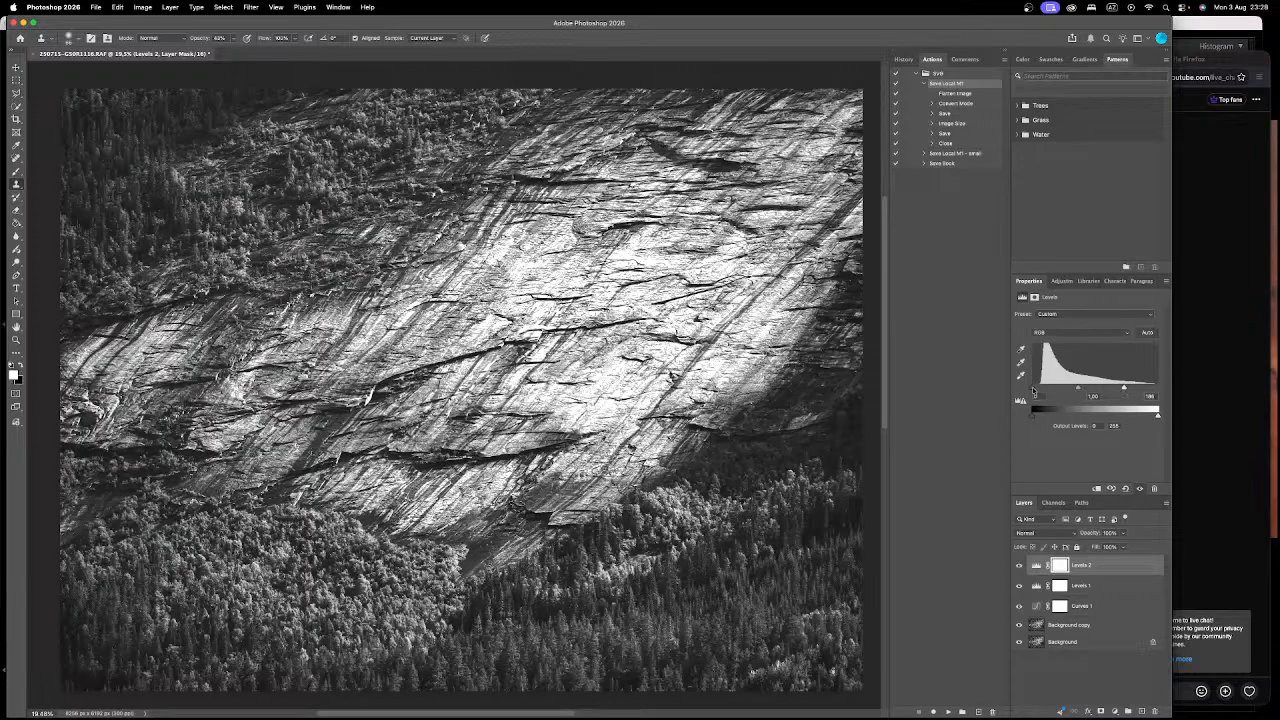
# Step: Fill the Levels 2 mask with black and paint white with a soft brush over the forest below the rock face
pyautogui.scroll(-2, 688, 459)
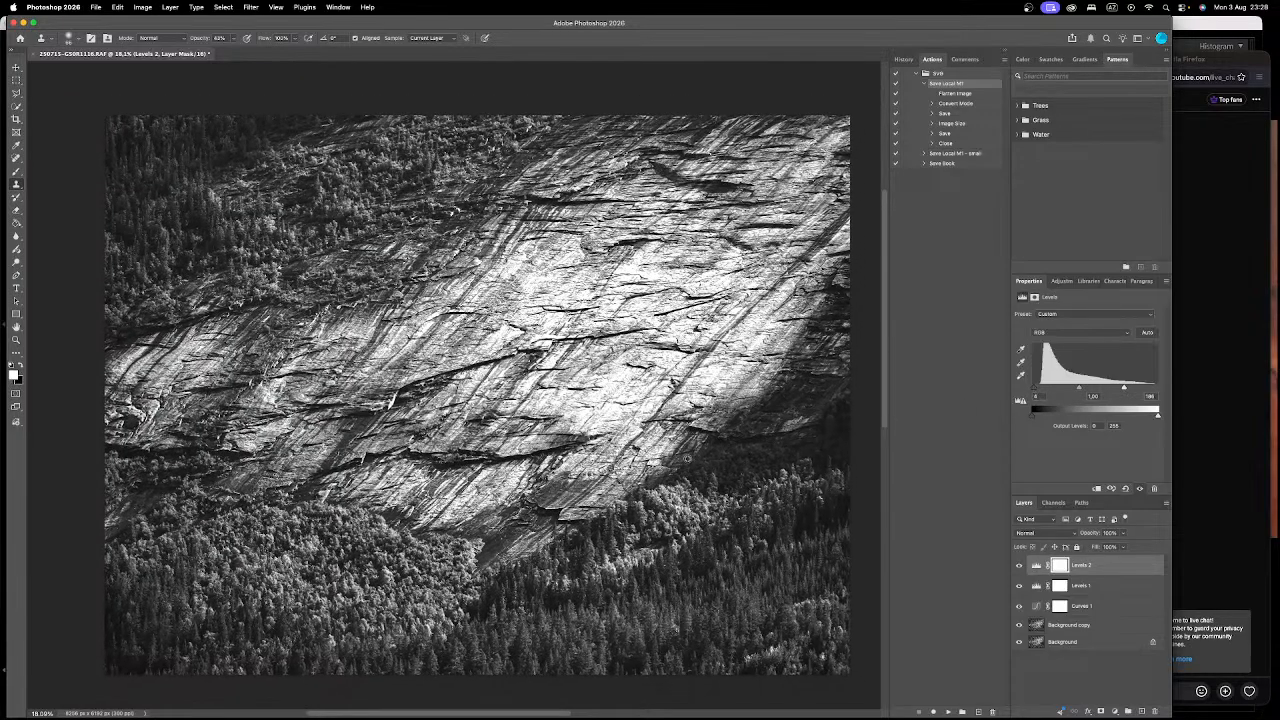
pyautogui.press('g')
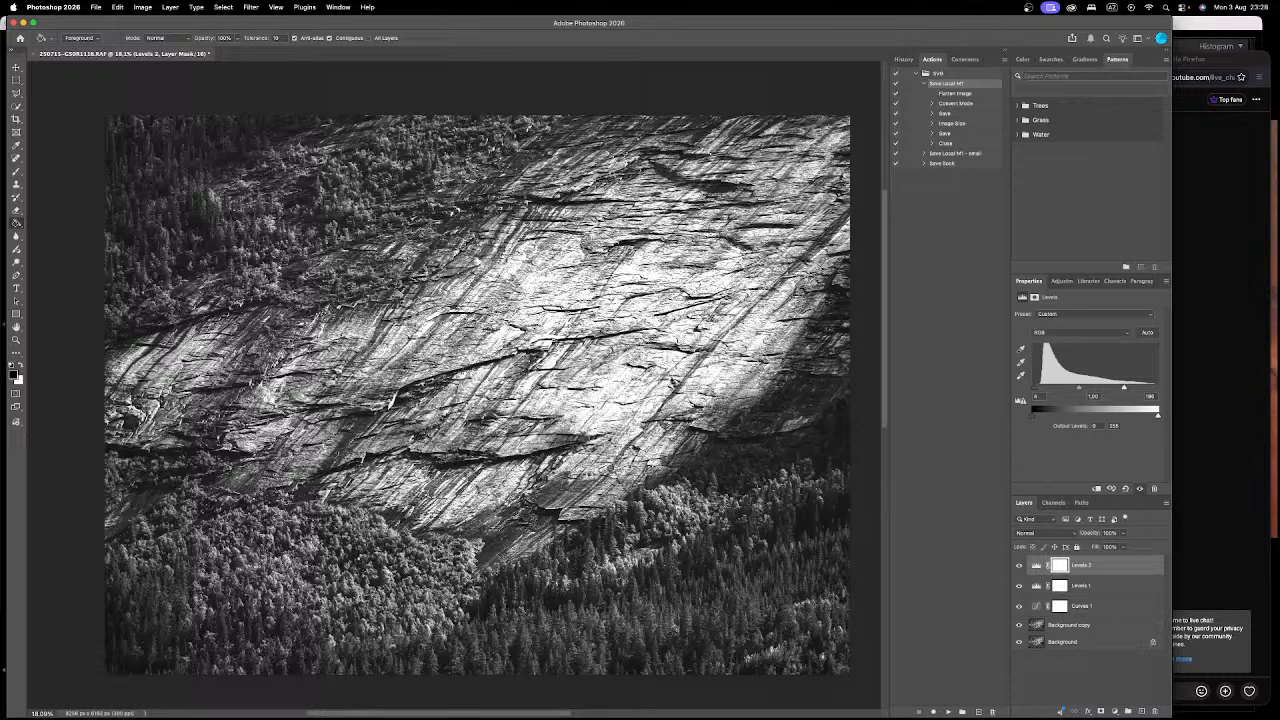
pyautogui.click(188, 655)
pyautogui.press('b')
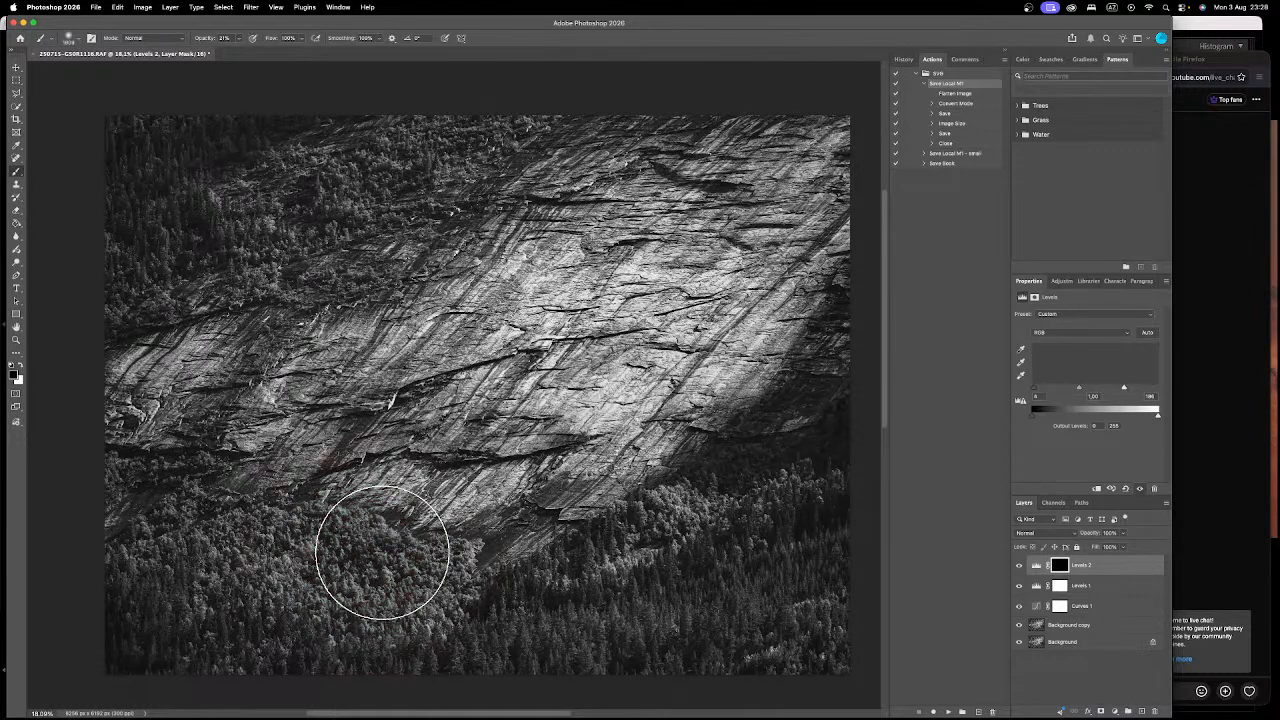
pyautogui.press('x')
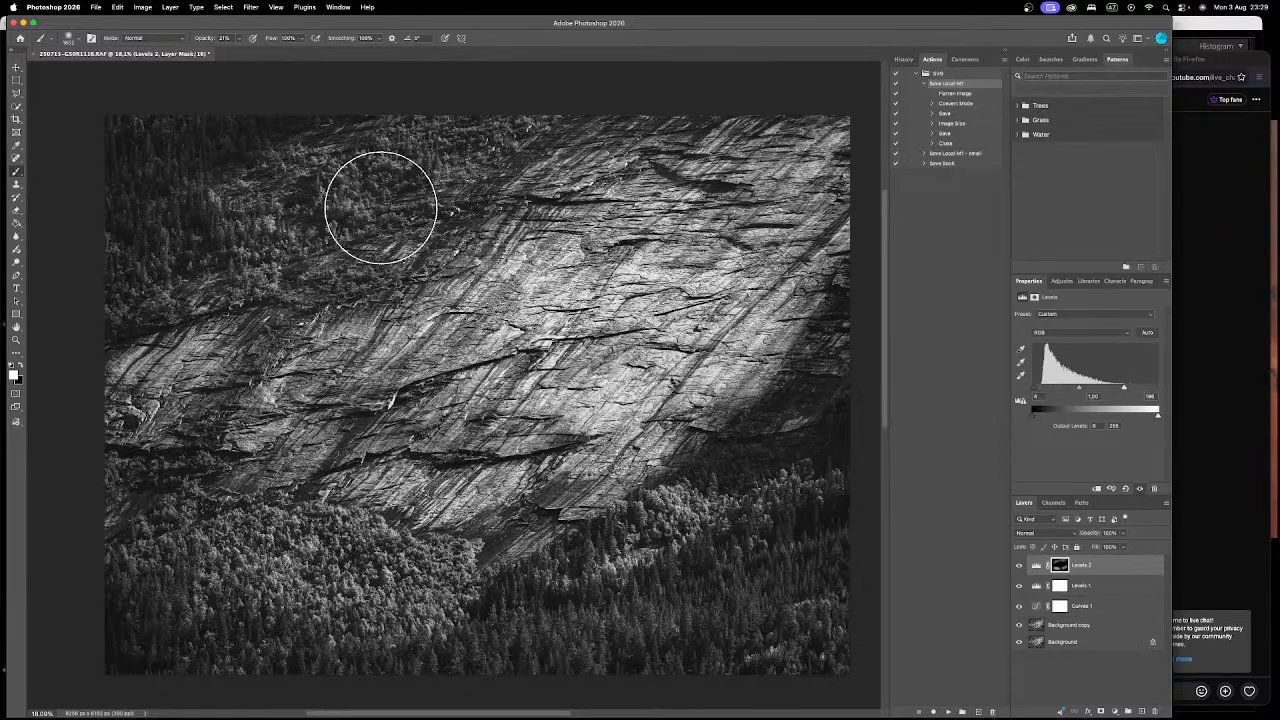
# Step: Compare the photo with and without Levels 2, and set that layer's opacity to 74%
pyautogui.click(1034, 566)
pyautogui.doubleClick(1027, 567)
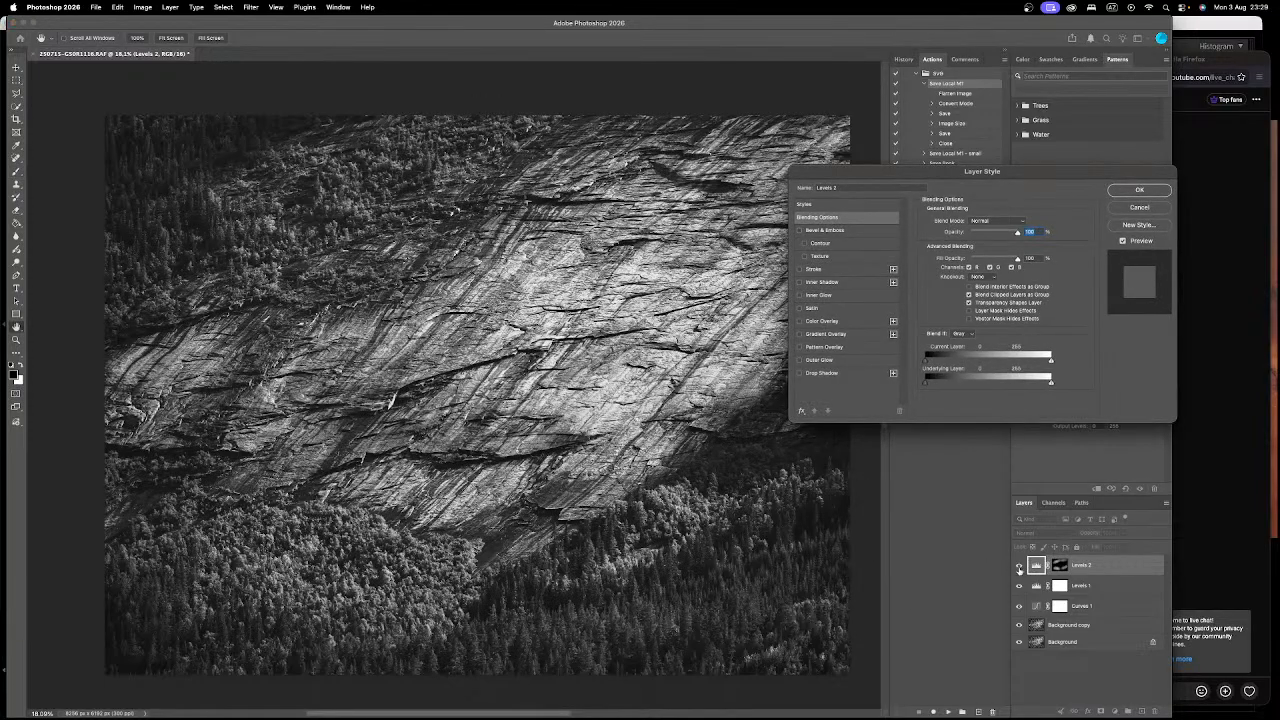
pyautogui.press('Escape')
pyautogui.click(1019, 566)
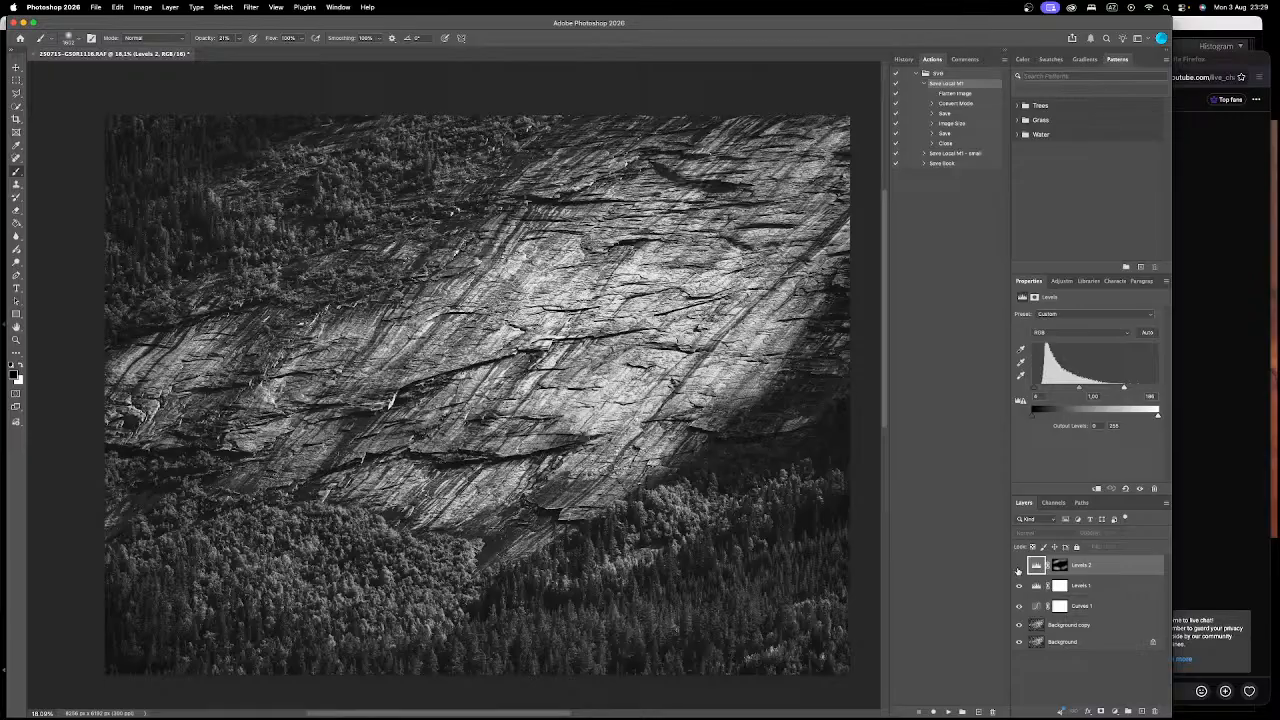
pyautogui.click(1019, 567)
pyautogui.click(1121, 534)
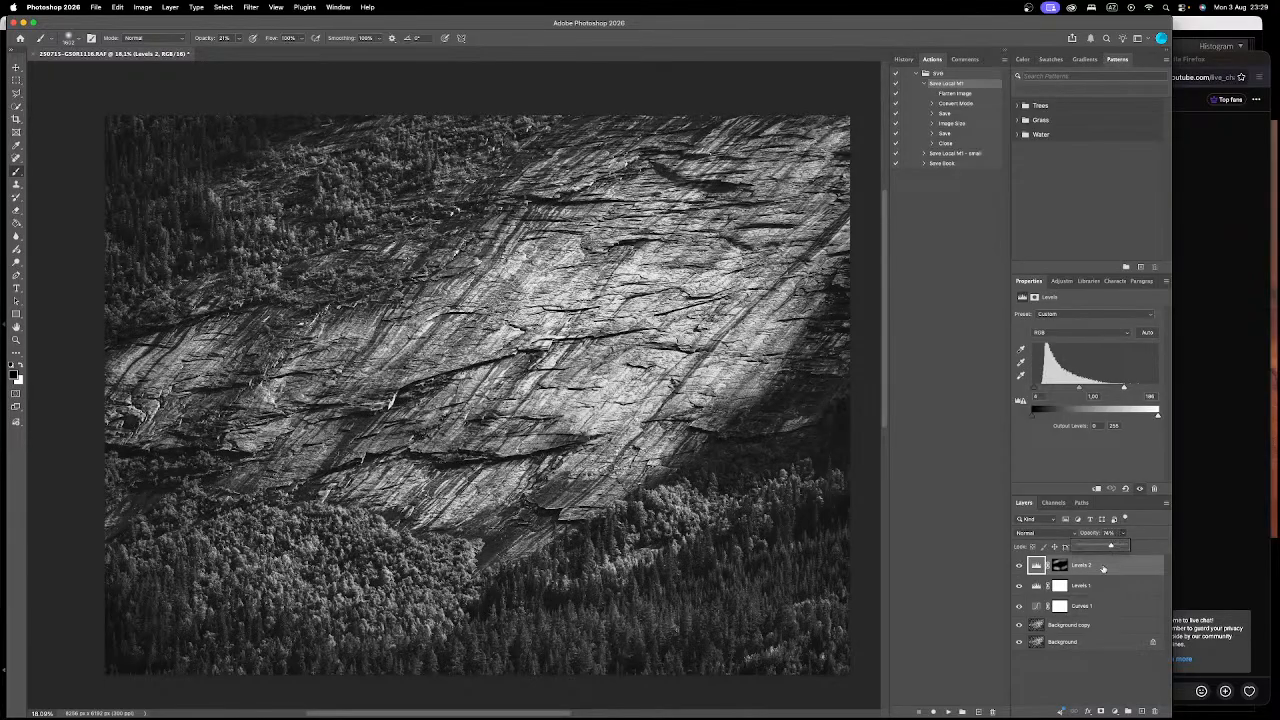
# Step: Compare the photo with and without the Levels 1 and Curves 1 adjustments
pyautogui.click(1020, 588)
pyautogui.click(1020, 607)
pyautogui.click(1020, 607)
pyautogui.click(1020, 607)
pyautogui.click(1020, 607)
pyautogui.click(1020, 607)
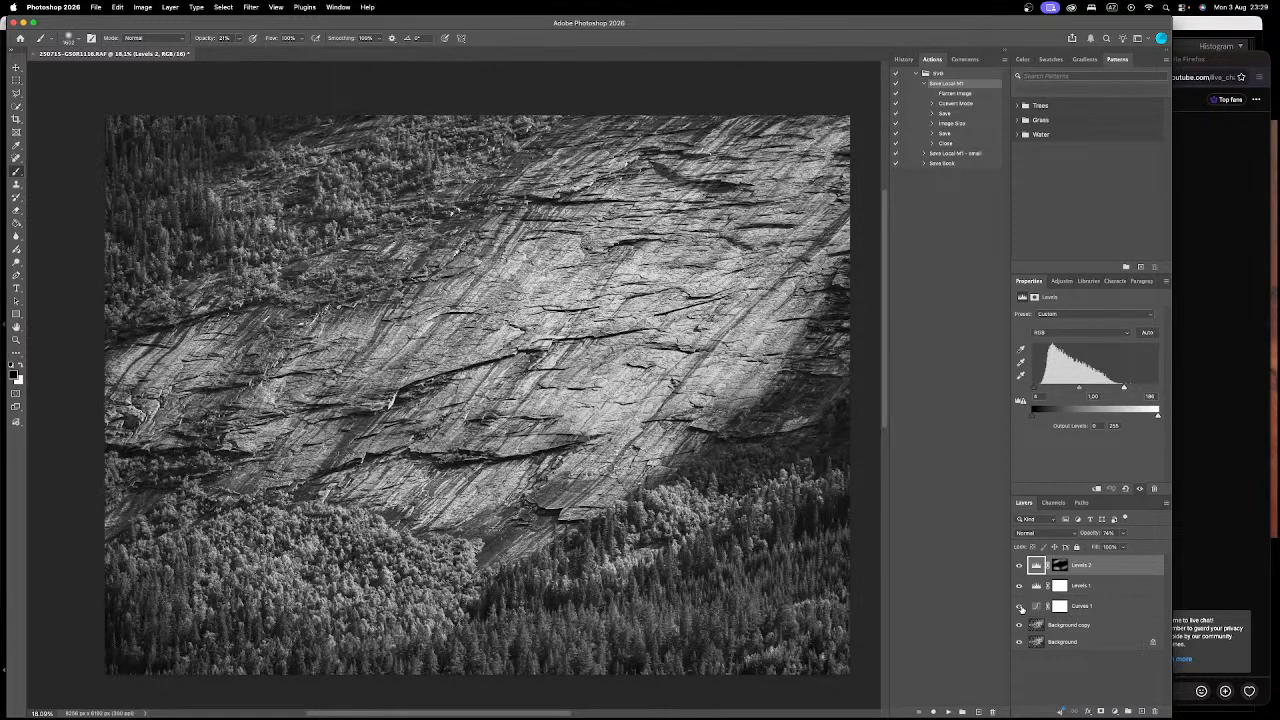
pyautogui.click(1020, 607)
# Step: Paint black with a smaller brush on the Curves 1 mask over the shadowed forest at the photo's right edge
pyautogui.click(1061, 607)
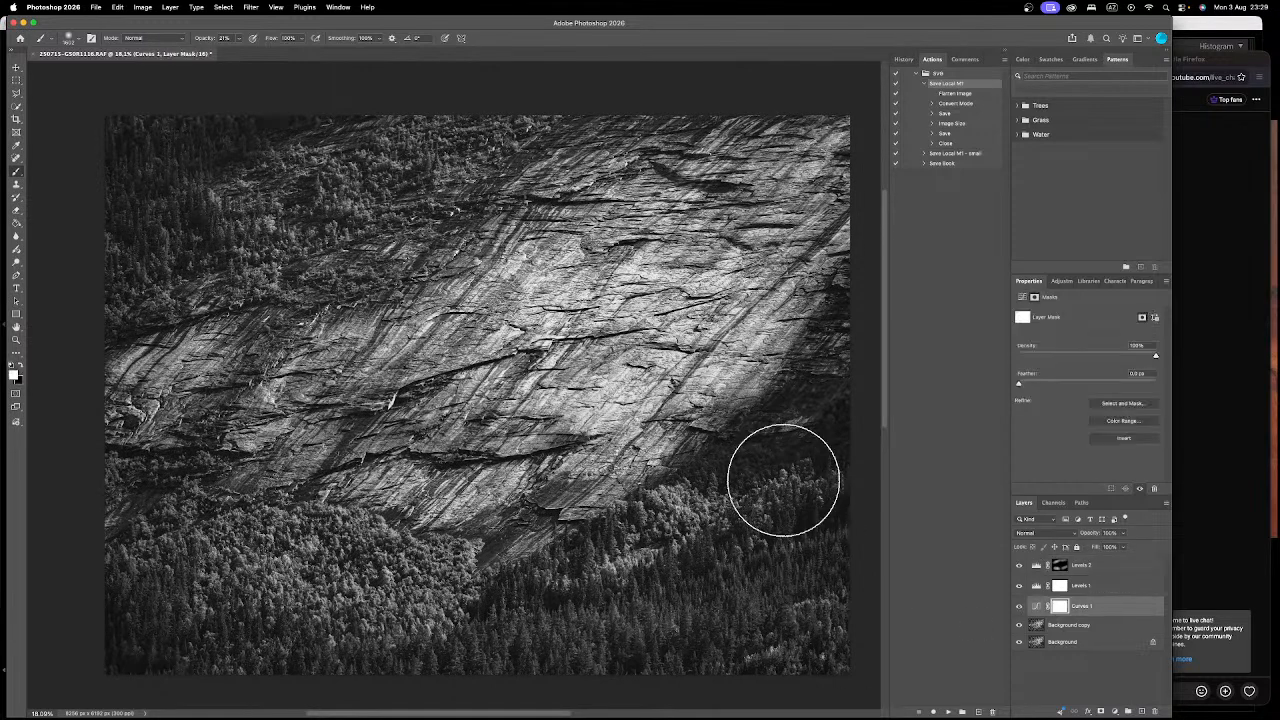
pyautogui.press('[')
pyautogui.press('[')
pyautogui.press('x')
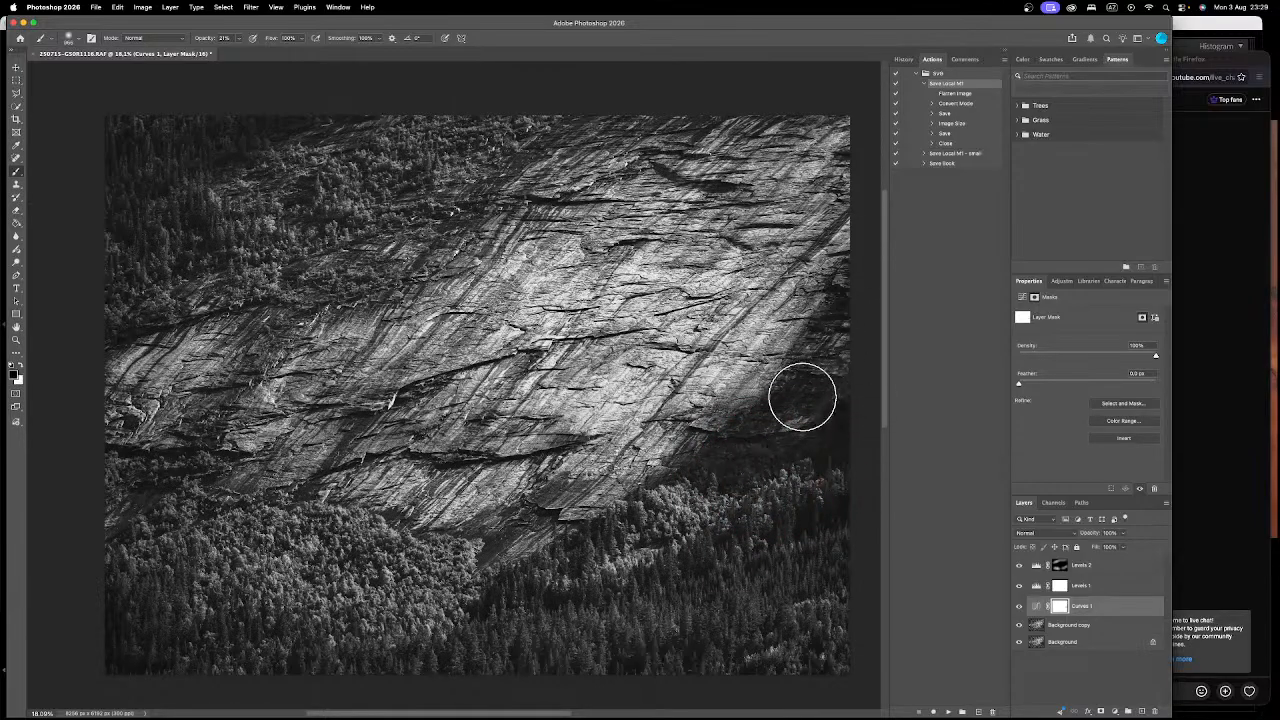
pyautogui.moveTo(842, 406); pyautogui.dragTo(823, 526)
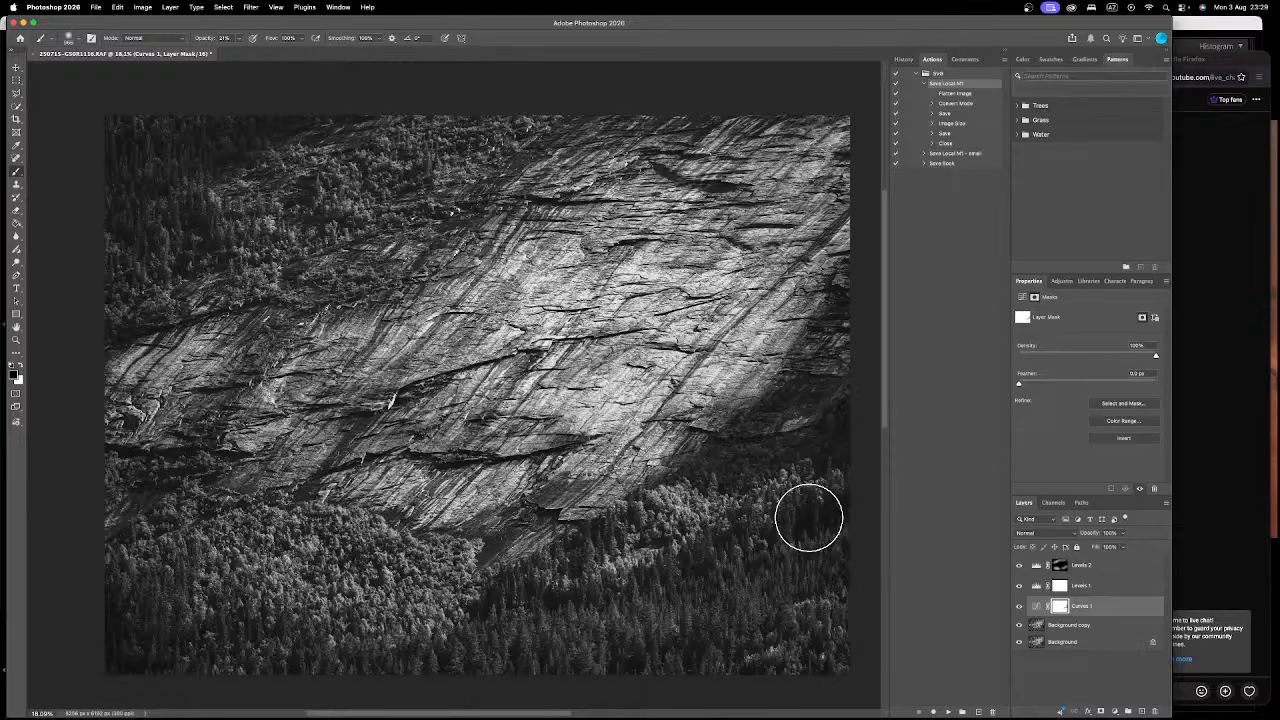
# Step: Paint black with a larger brush on the Curves 1 mask over the left and lower forest edges, and compare the photo without Curves
pyautogui.press(']')
pyautogui.press(']')
pyautogui.moveTo(185, 234)
pyautogui.mouseDown()
pyautogui.moveTo(127, 172)
pyautogui.moveTo(147, 149)
pyautogui.moveTo(266, 115)
pyautogui.moveTo(189, 134)
pyautogui.moveTo(107, 192)
pyautogui.moveTo(189, 240)
pyautogui.mouseUp()
pyautogui.moveTo(183, 481)
pyautogui.mouseDown()
pyautogui.moveTo(166, 491)
pyautogui.moveTo(140, 637)
pyautogui.moveTo(116, 637)
pyautogui.mouseUp()
pyautogui.moveTo(878, 620)
pyautogui.mouseDown()
pyautogui.moveTo(706, 686)
pyautogui.moveTo(625, 686)
pyautogui.mouseUp()
pyautogui.click(1019, 606)
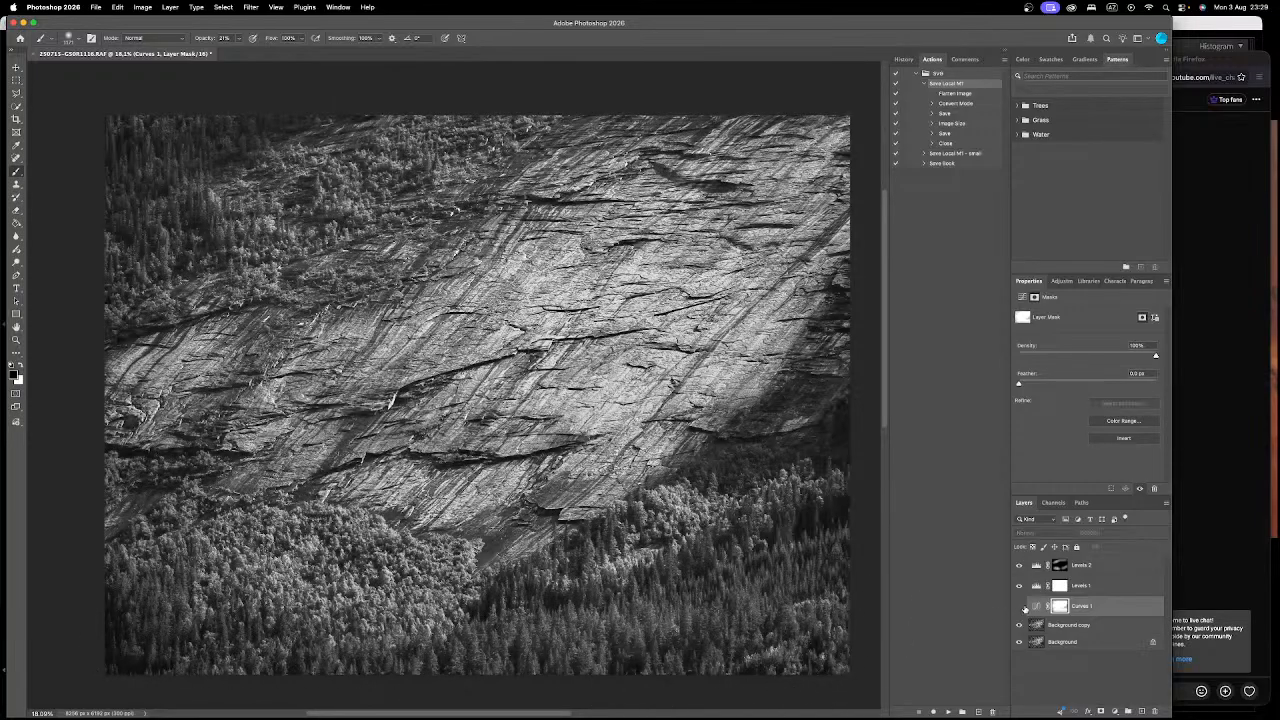
pyautogui.click(1019, 606)
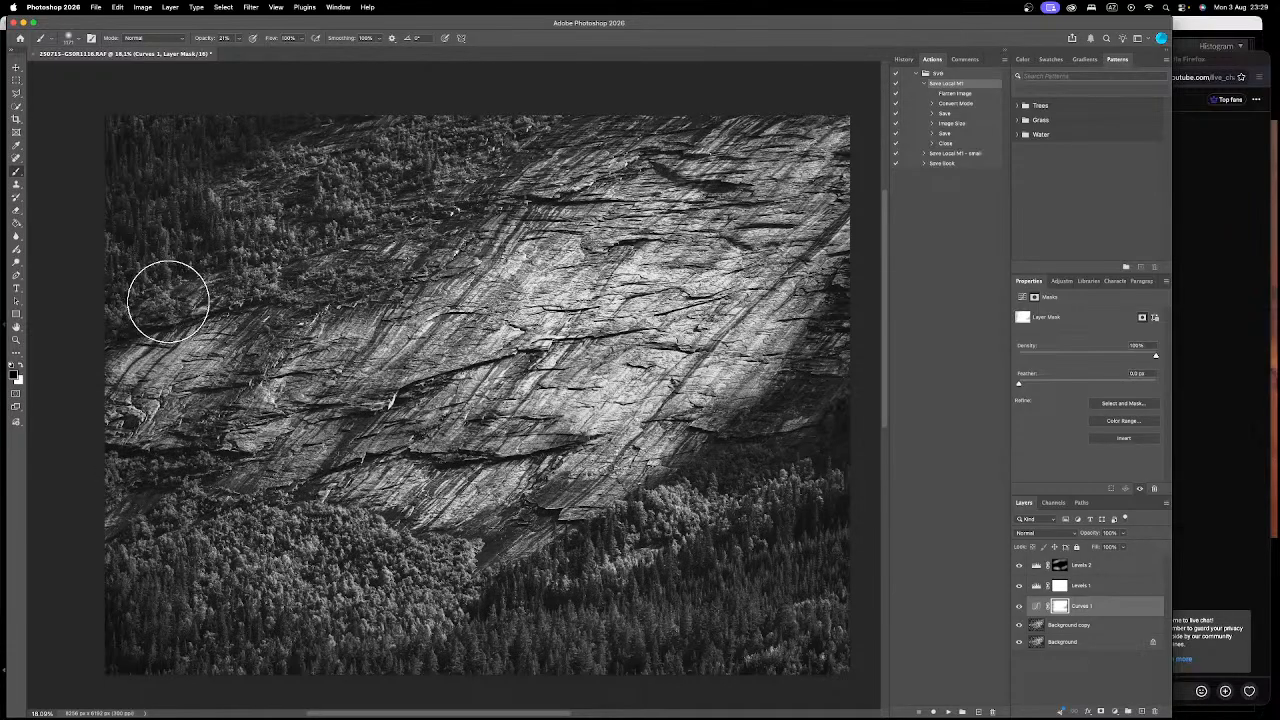
# Step: Paint white on the Levels 2 mask over the left part of the rock face to brighten it
pyautogui.click(1063, 586)
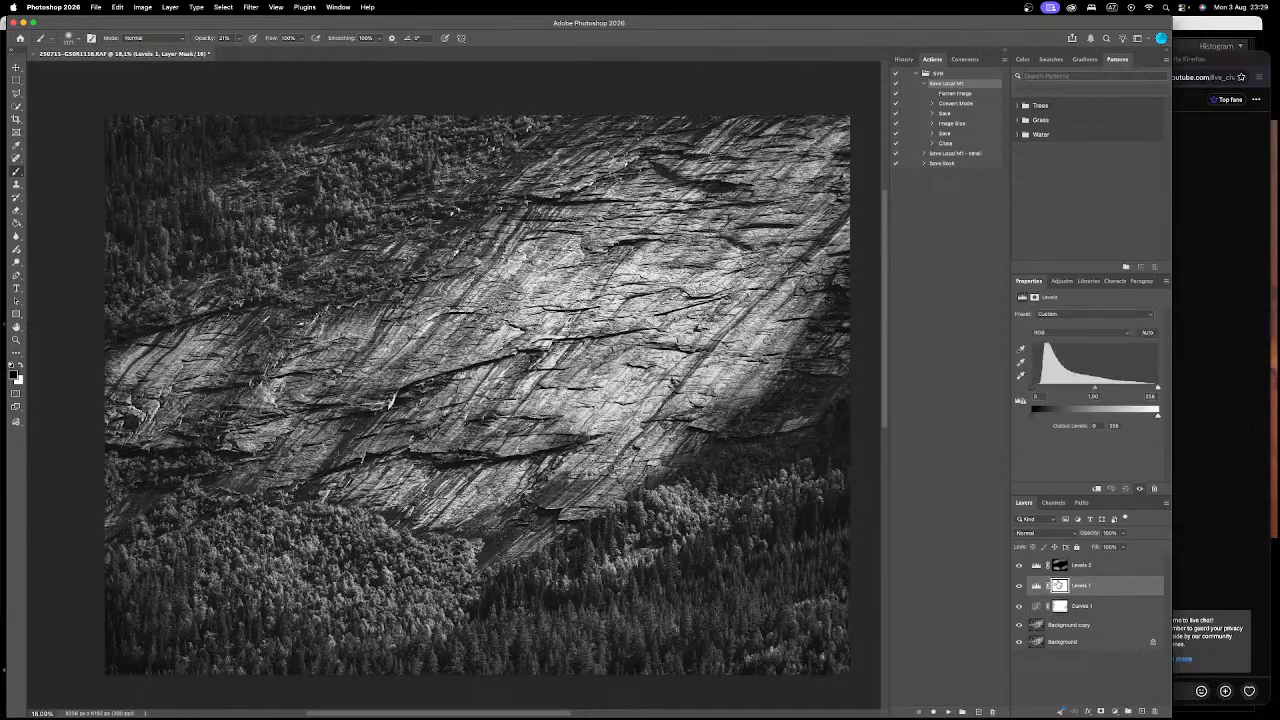
pyautogui.click(1060, 566)
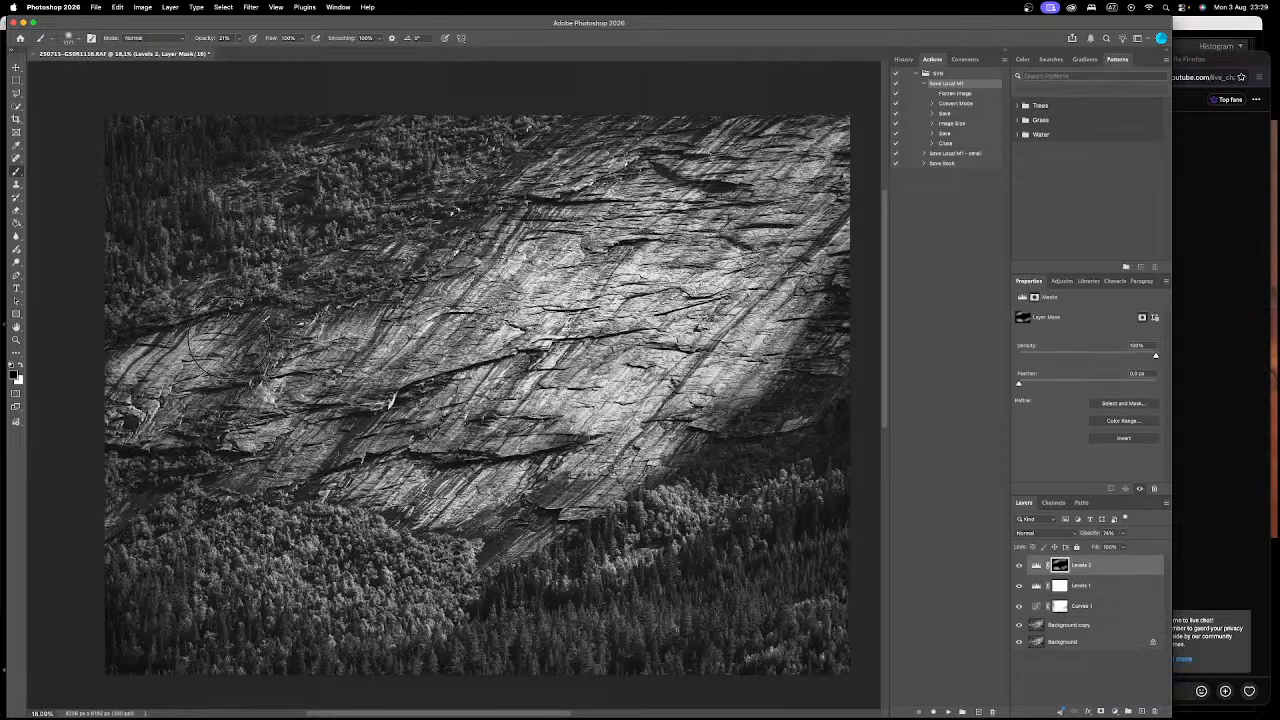
pyautogui.press('x')
pyautogui.moveTo(200, 363)
pyautogui.mouseDown()
pyautogui.moveTo(258, 342)
pyautogui.moveTo(243, 380)
pyautogui.moveTo(281, 361)
pyautogui.moveTo(250, 428)
pyautogui.moveTo(311, 357)
pyautogui.mouseUp()
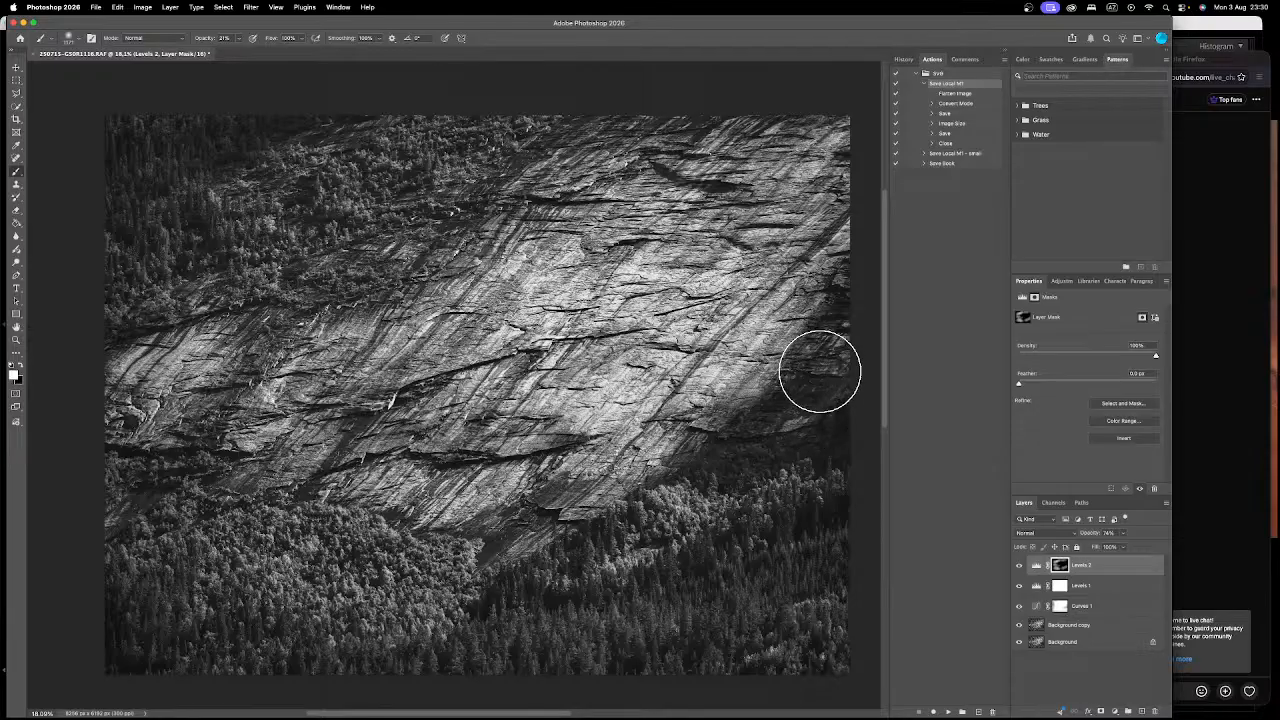
pyautogui.press('x')
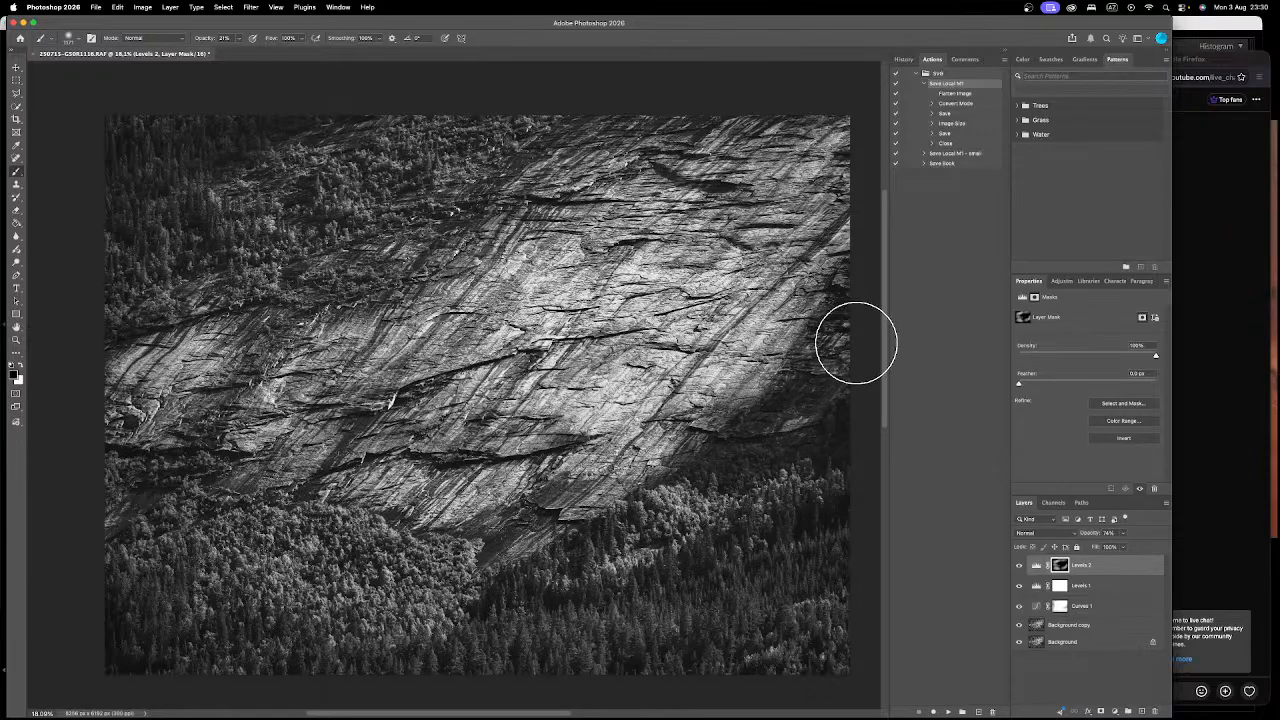
pyautogui.scroll(2, 864, 382)
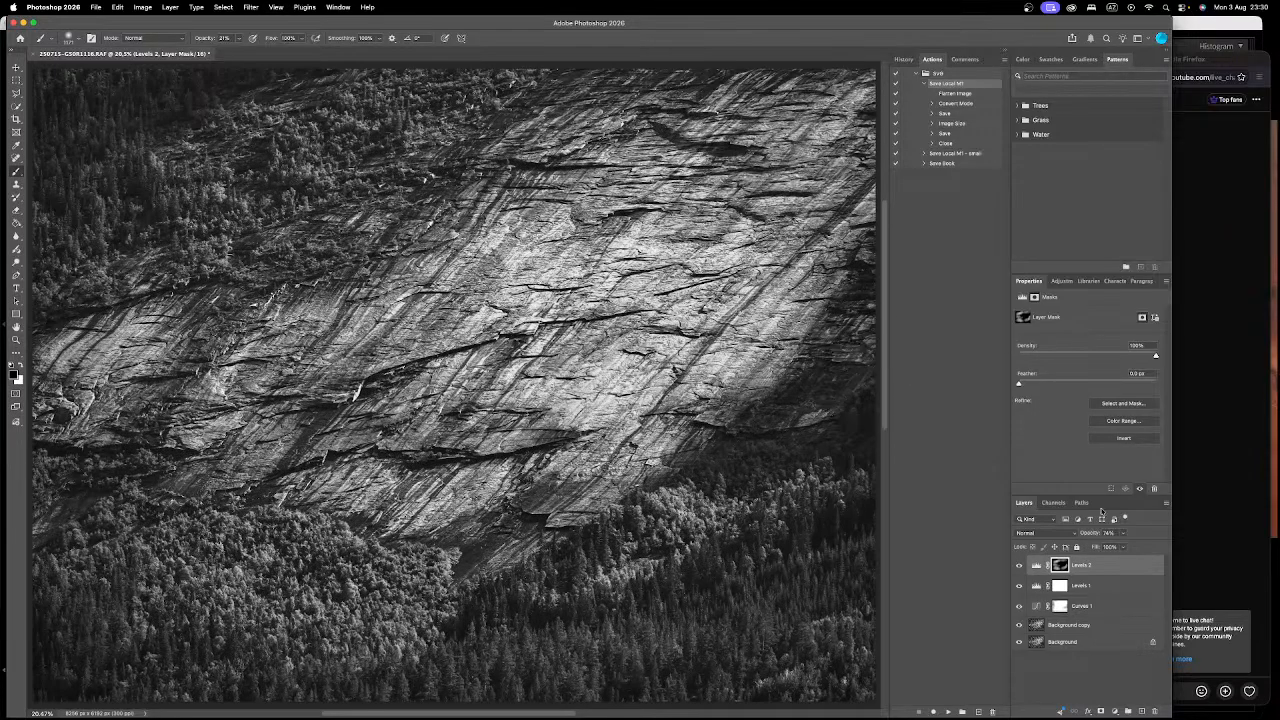
# Step: Add a Brightness/Contrast adjustment layer above Levels 2 with contrast about 16 and slightly raised brightness
pyautogui.click(1115, 711)
pyautogui.click(1142, 566)
pyautogui.scroll(-2, 826, 558)
pyautogui.moveTo(681, 455)
pyautogui.mouseDown()
pyautogui.moveTo(634, 457)
pyautogui.moveTo(672, 463)
pyautogui.mouseUp()
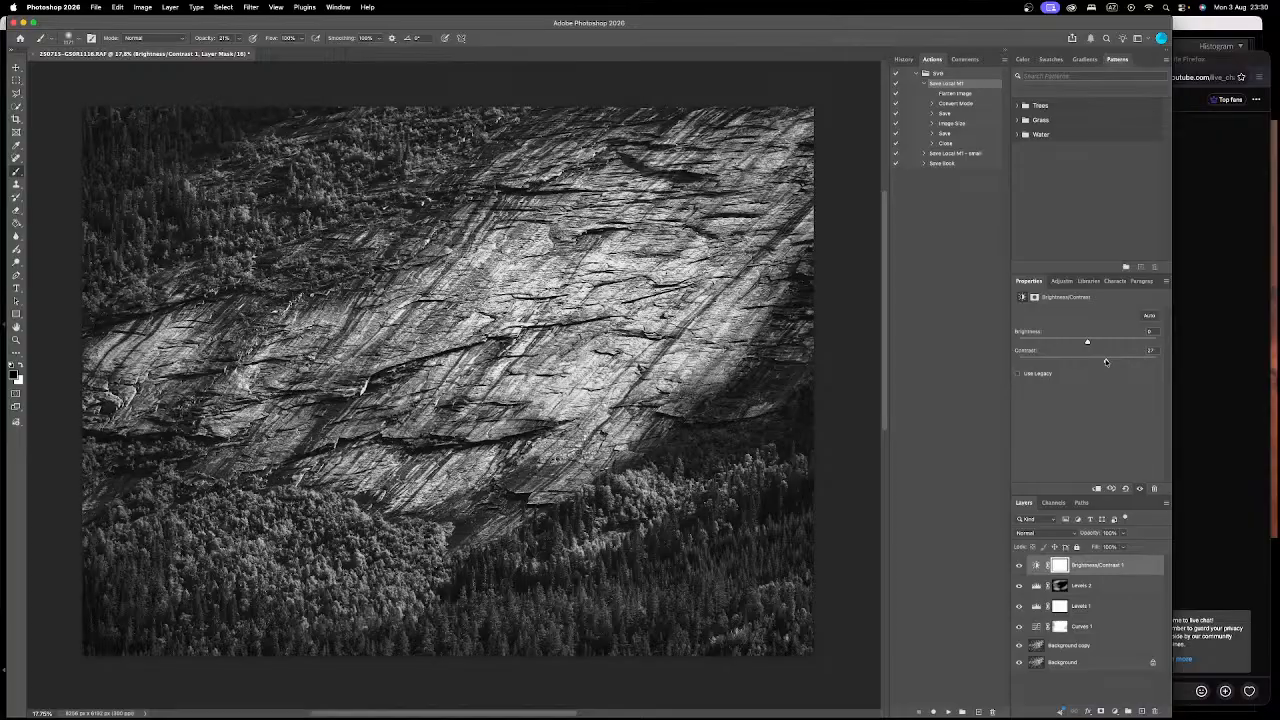
pyautogui.moveTo(1089, 340); pyautogui.dragTo(1091, 343)
# Step: Check the highlight and shadow clipping with Levels 1 moved to the top of the layer stack, and delete that layer
pyautogui.moveTo(1089, 603); pyautogui.dragTo(1110, 556)
pyautogui.keyDown('alt'); pyautogui.click(1158, 389); pyautogui.keyUp('alt')
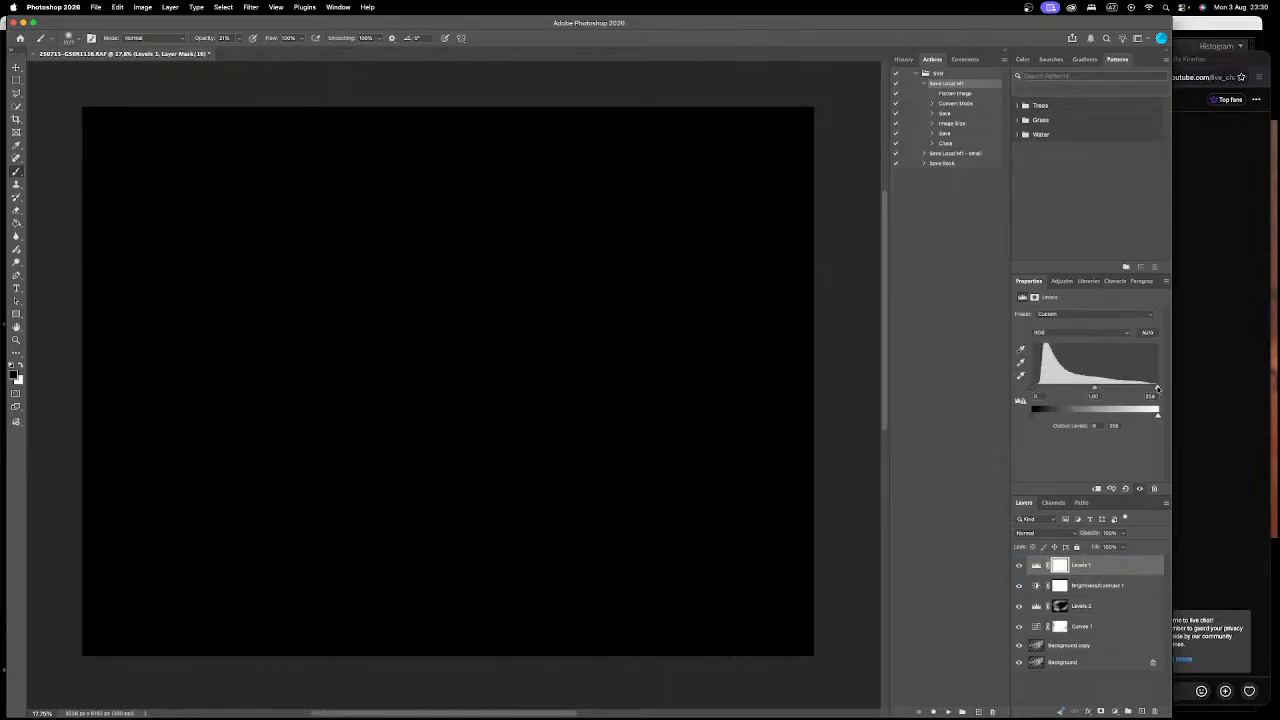
pyautogui.moveTo(1155, 389)
pyautogui.keyDown('alt'); pyautogui.mouseDown()
pyautogui.moveTo(1140, 389)
pyautogui.moveTo(1158, 389)
pyautogui.mouseUp(); pyautogui.keyUp('alt')
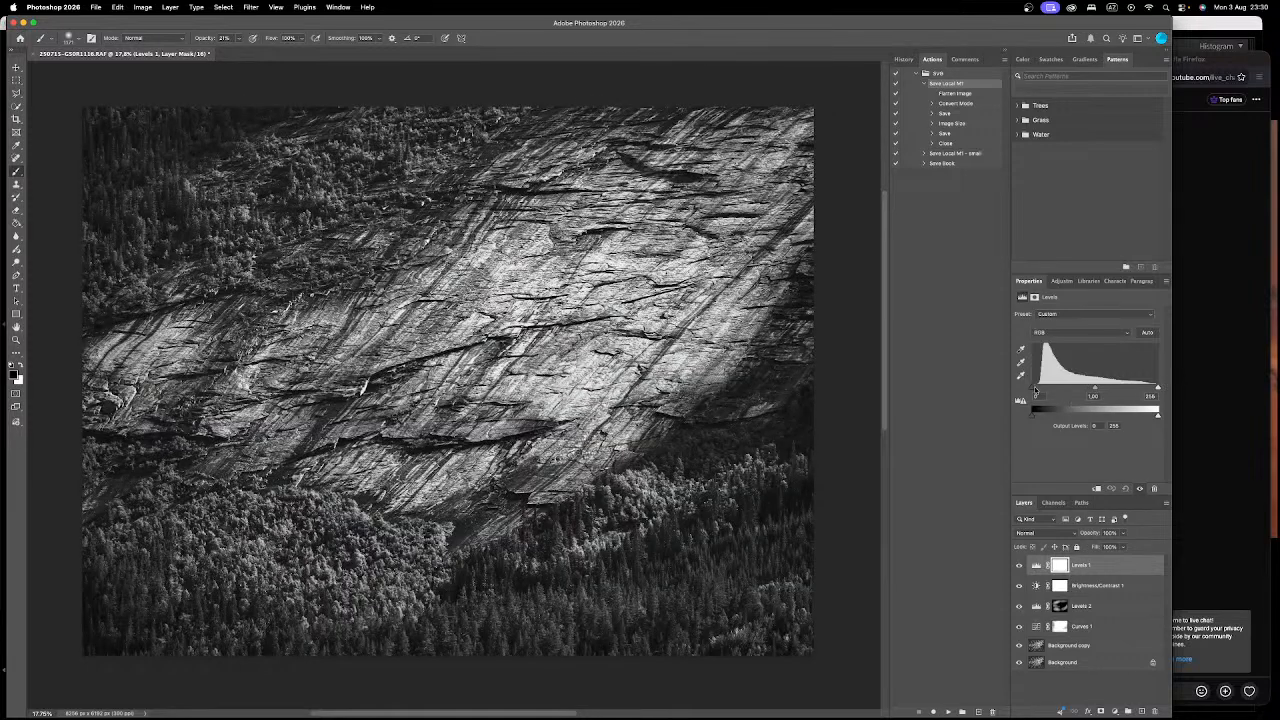
pyautogui.keyDown('alt'); pyautogui.click(1035, 389); pyautogui.keyUp('alt')
pyautogui.keyDown('alt'); pyautogui.moveTo(1008, 386); pyautogui.dragTo(1010, 388); pyautogui.keyUp('alt')
pyautogui.press('super+2')
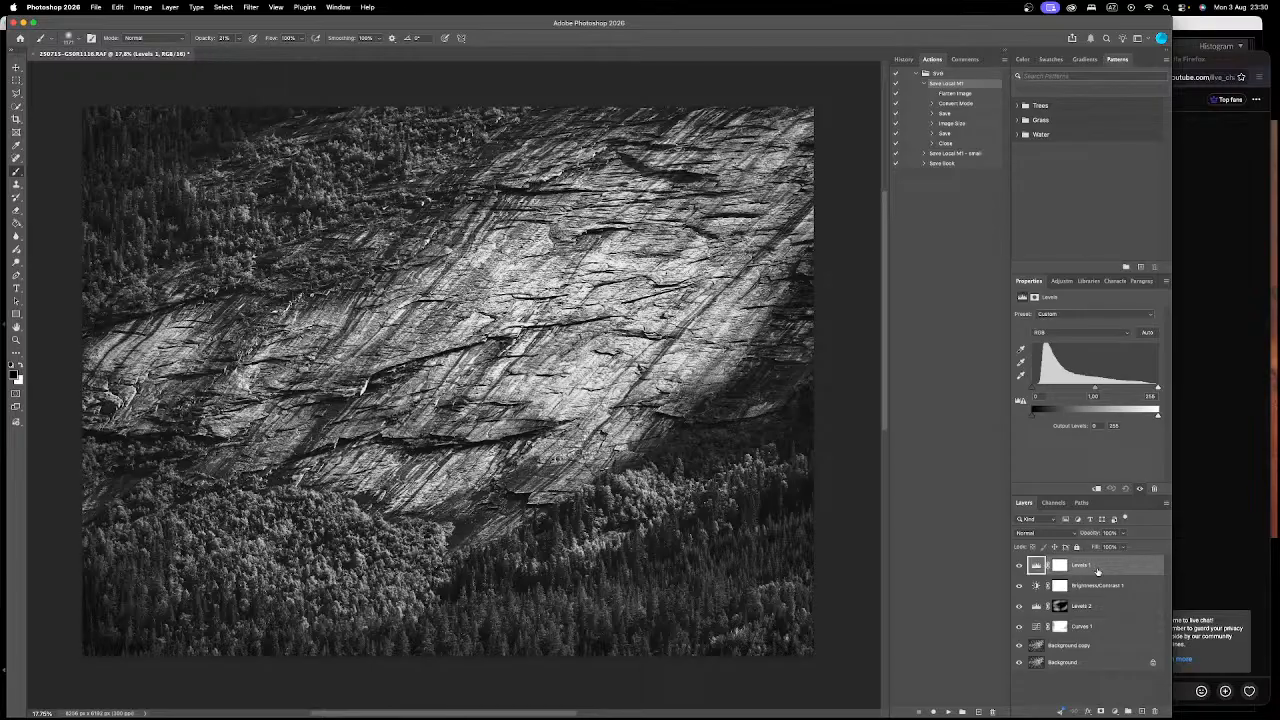
pyautogui.press('Delete')
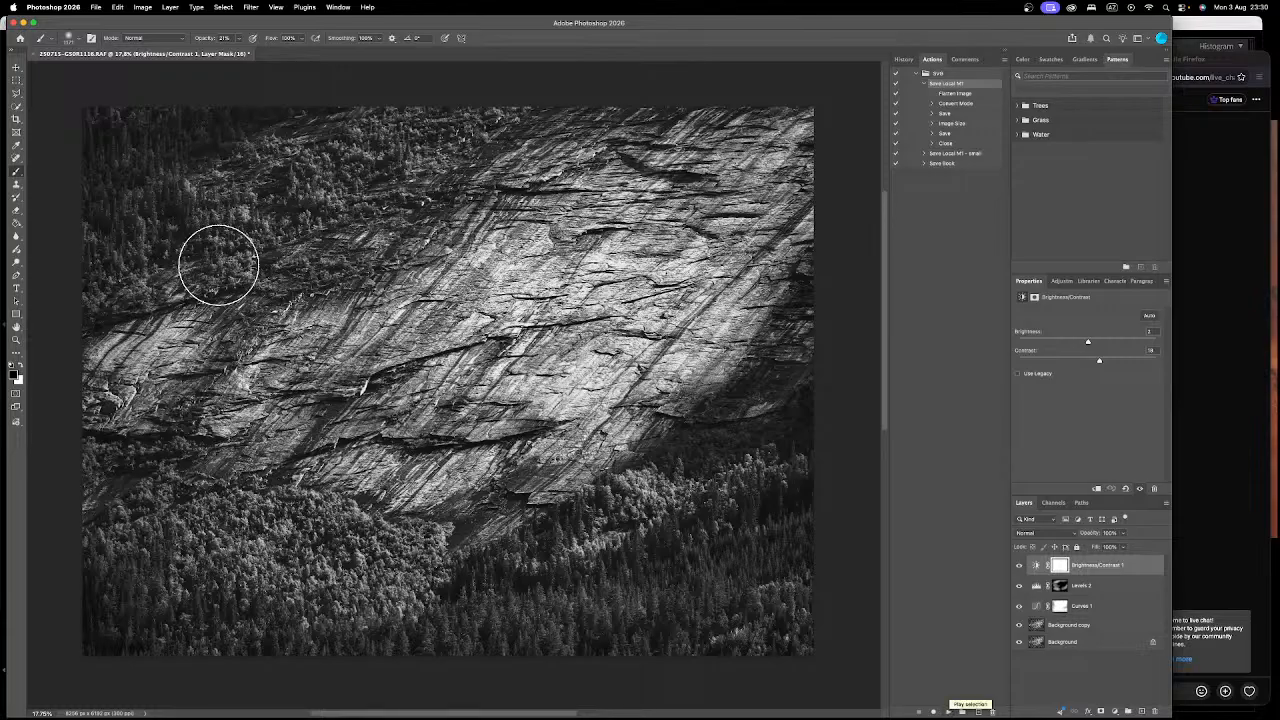
# Step: Select the Background copy layer with the Spot Healing Brush and inspect the rock face and forest edge up close for distracting spots
pyautogui.scroll(10, 83, 347)
pyautogui.scroll(7, 78, 341)
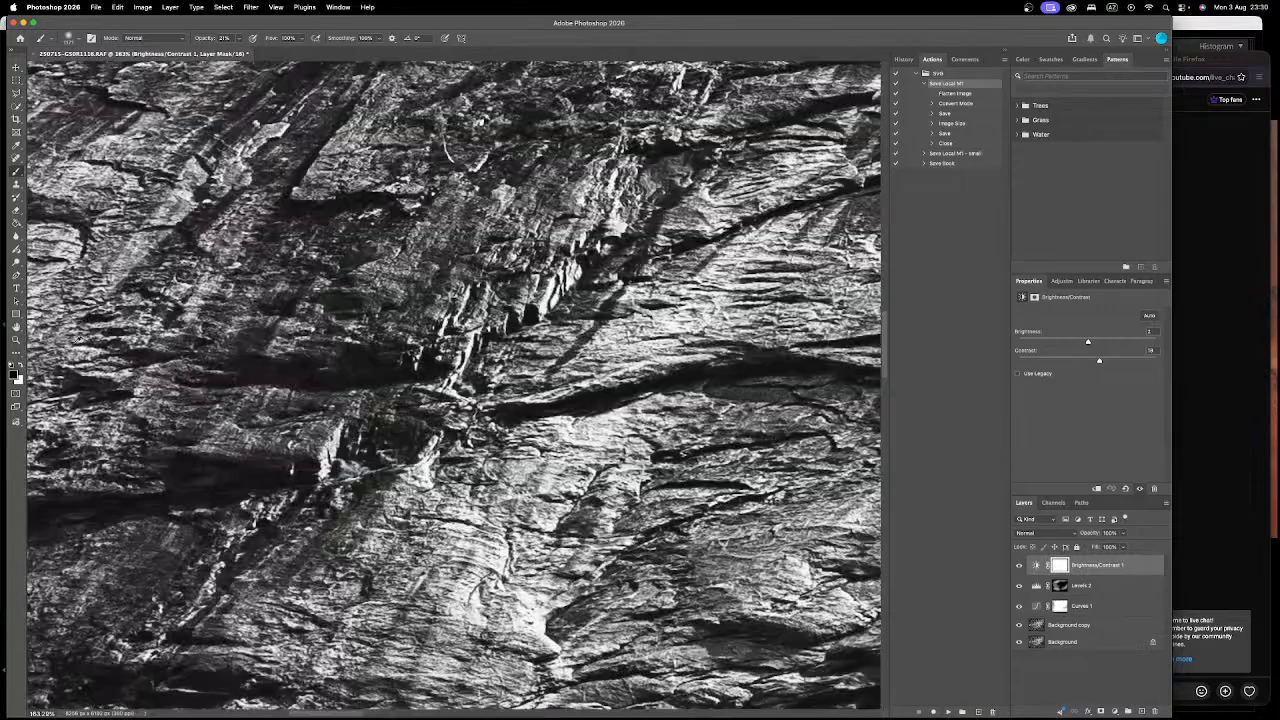
pyautogui.moveTo(281, 399); pyautogui.dragTo(728, 600)
pyautogui.click(1070, 625)
pyautogui.press('j')
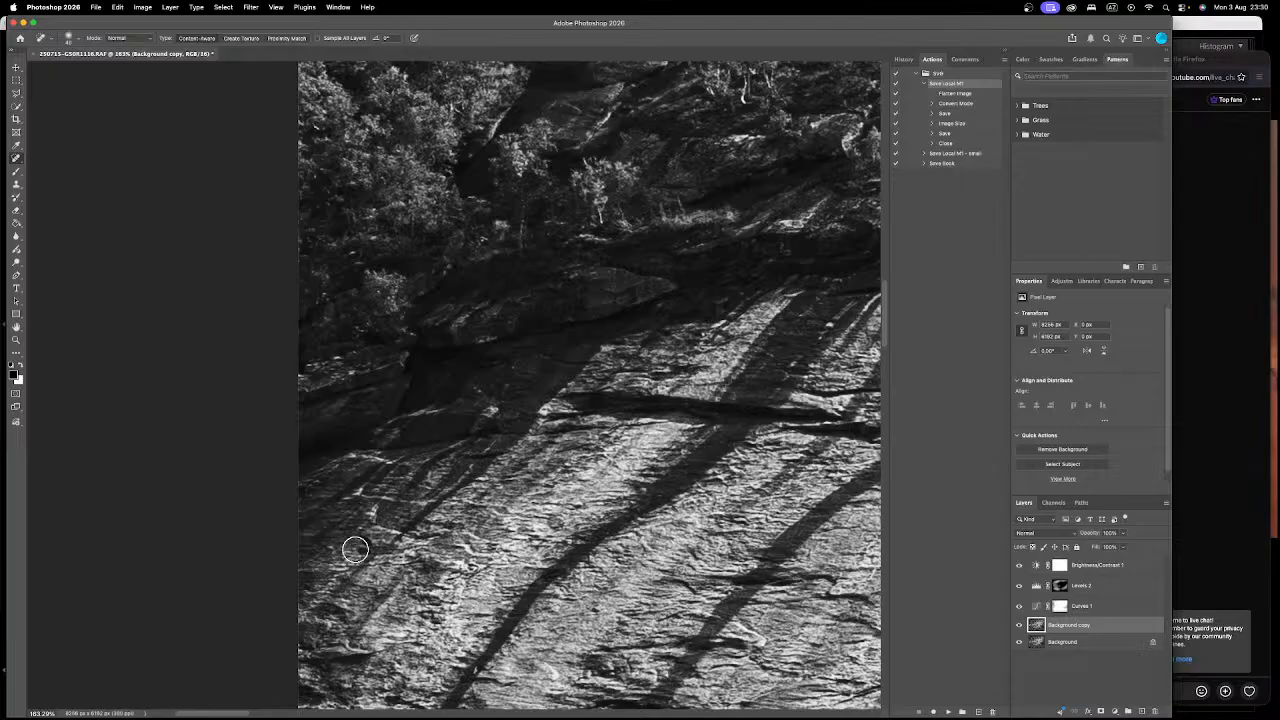
pyautogui.press('super+0')
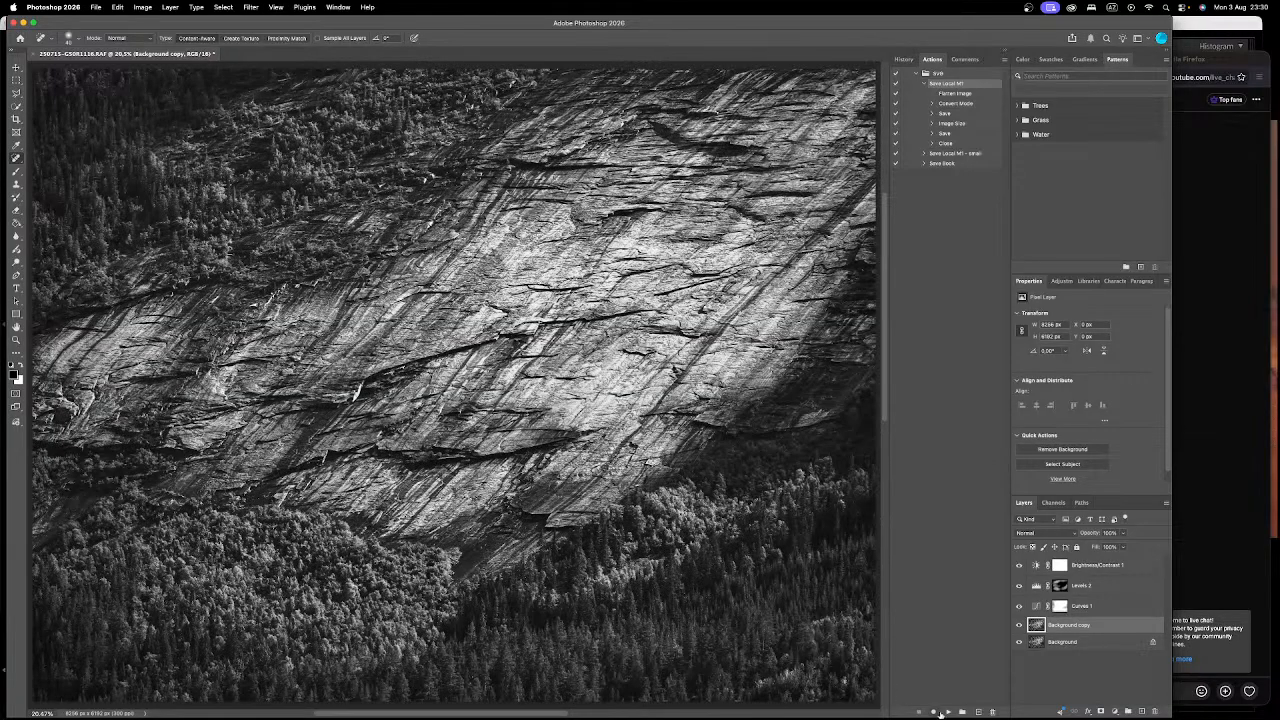
# Step: Switch to Lightroom Classic and bring up the lake islet photo 250715-G1008955.RAF in the Norge collection
pyautogui.hotkey('ctrl', 'Up')
pyautogui.click(745, 338)
pyautogui.press('Left')
pyautogui.press('Left')
pyautogui.click(658, 212)
pyautogui.click(658, 232)
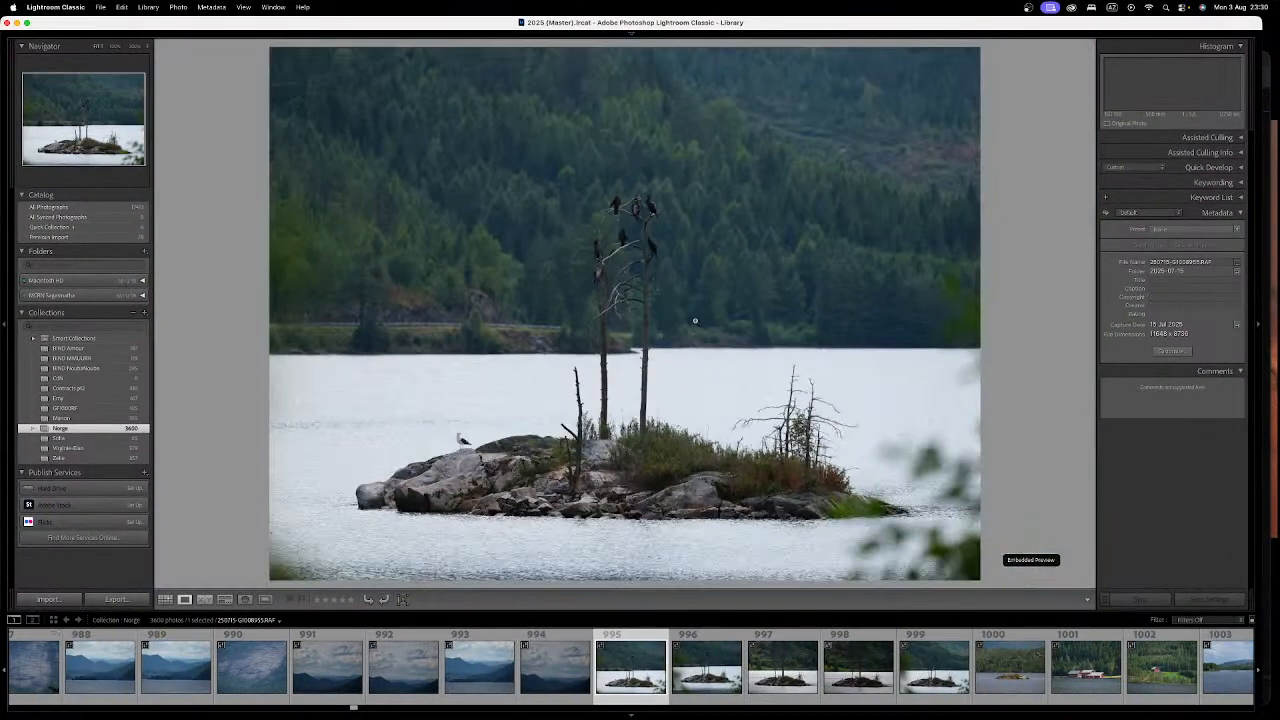
# Step: Browse the following lake photos and magnify the birds in the dead tree on 250715-G1008960.RAF
pyautogui.press('Right')
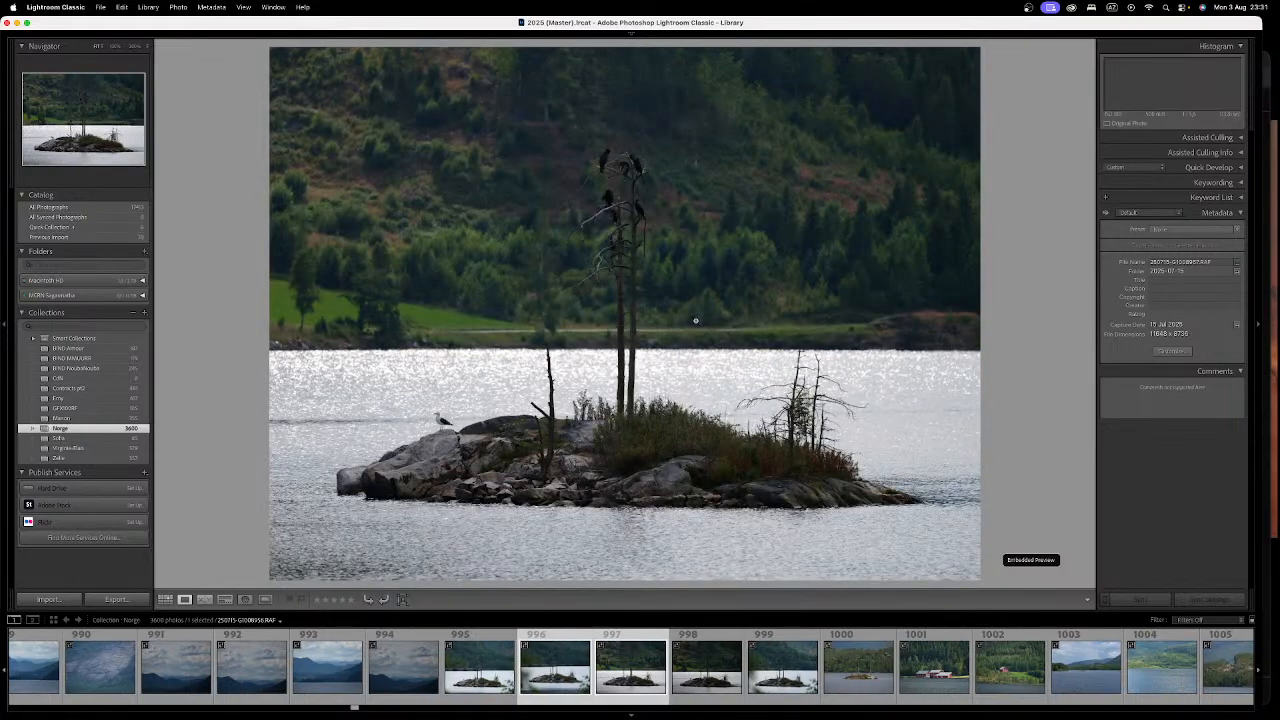
pyautogui.press('Right')
pyautogui.press('Right')
pyautogui.press('Right')
pyautogui.press('Right')
pyautogui.press('Right')
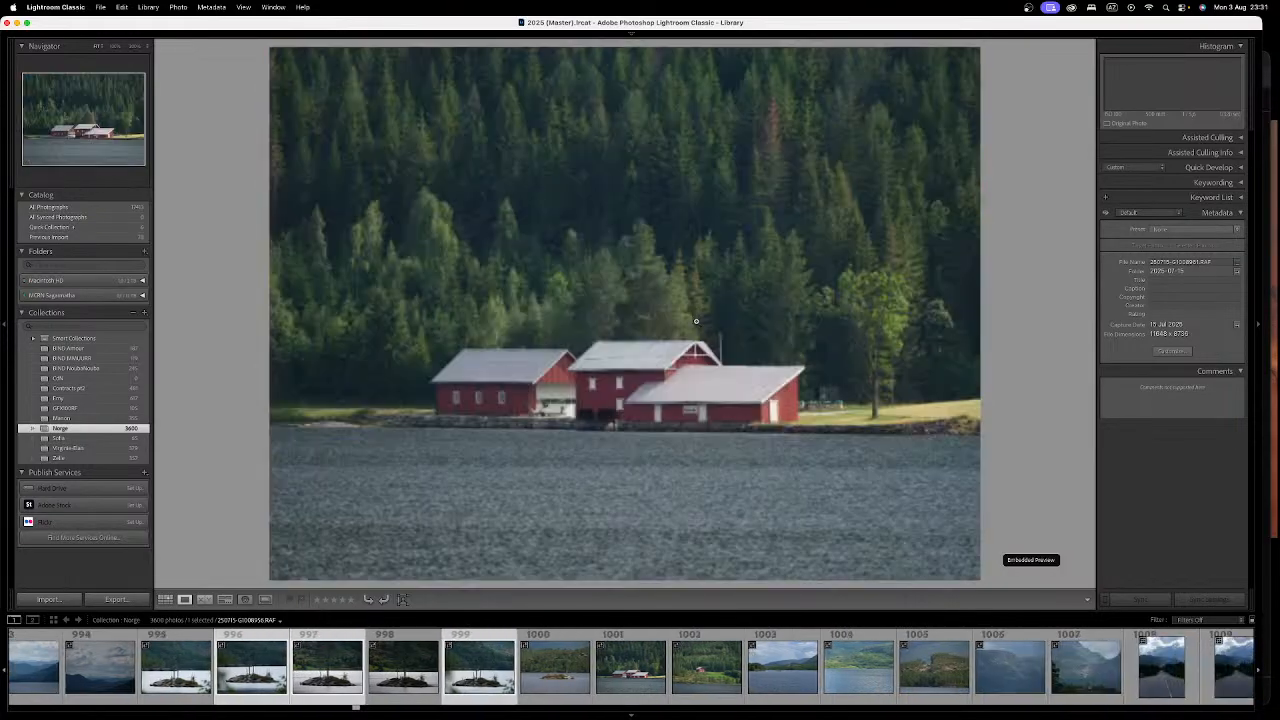
pyautogui.press('Left')
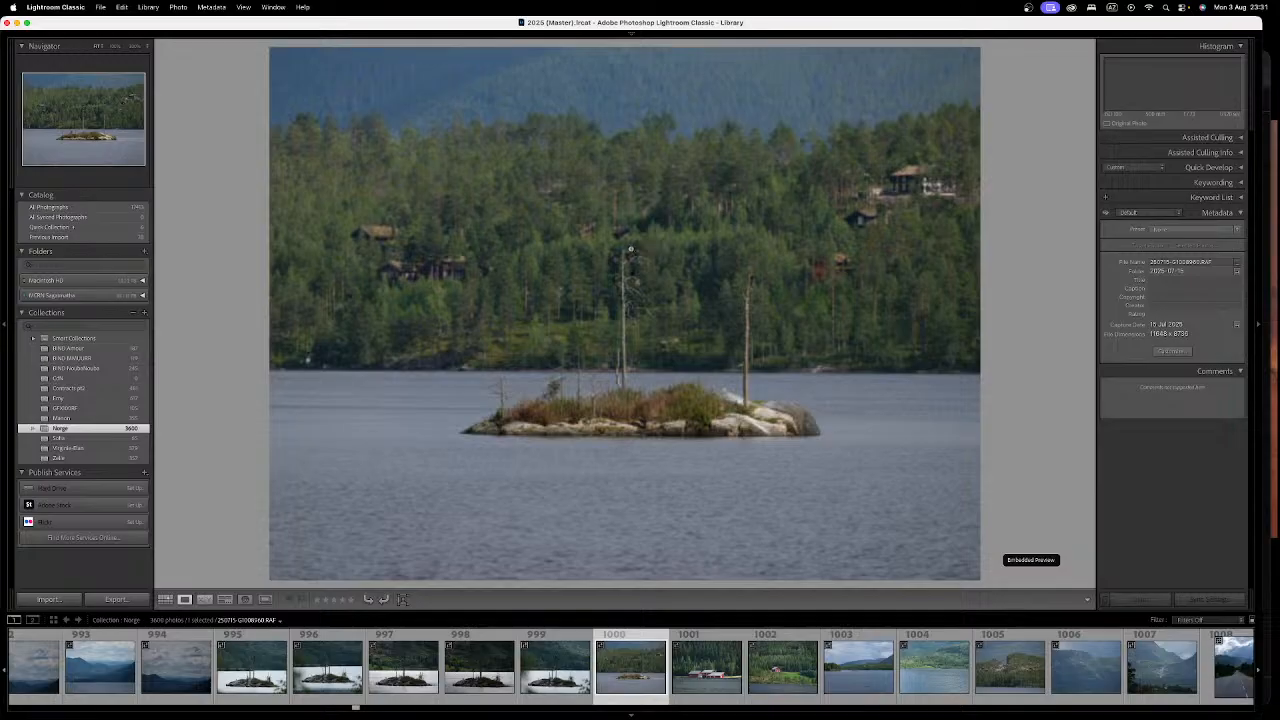
pyautogui.click(622, 259)
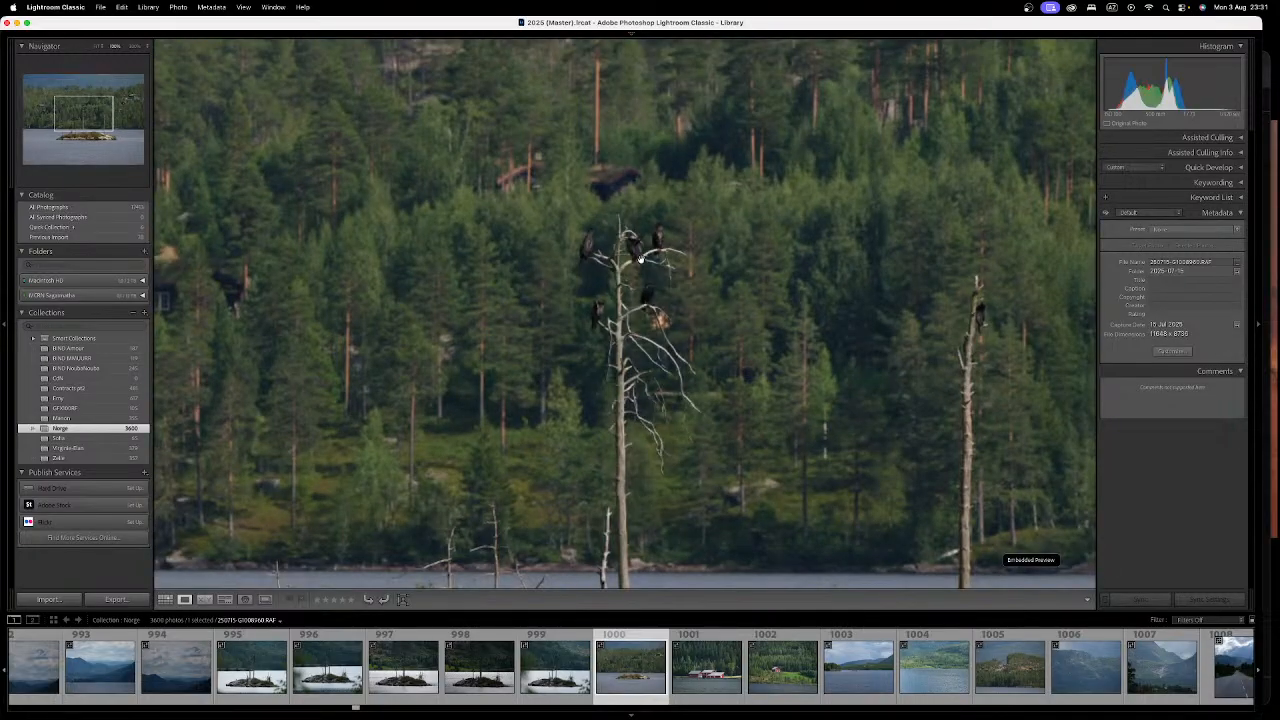
pyautogui.click(681, 287)
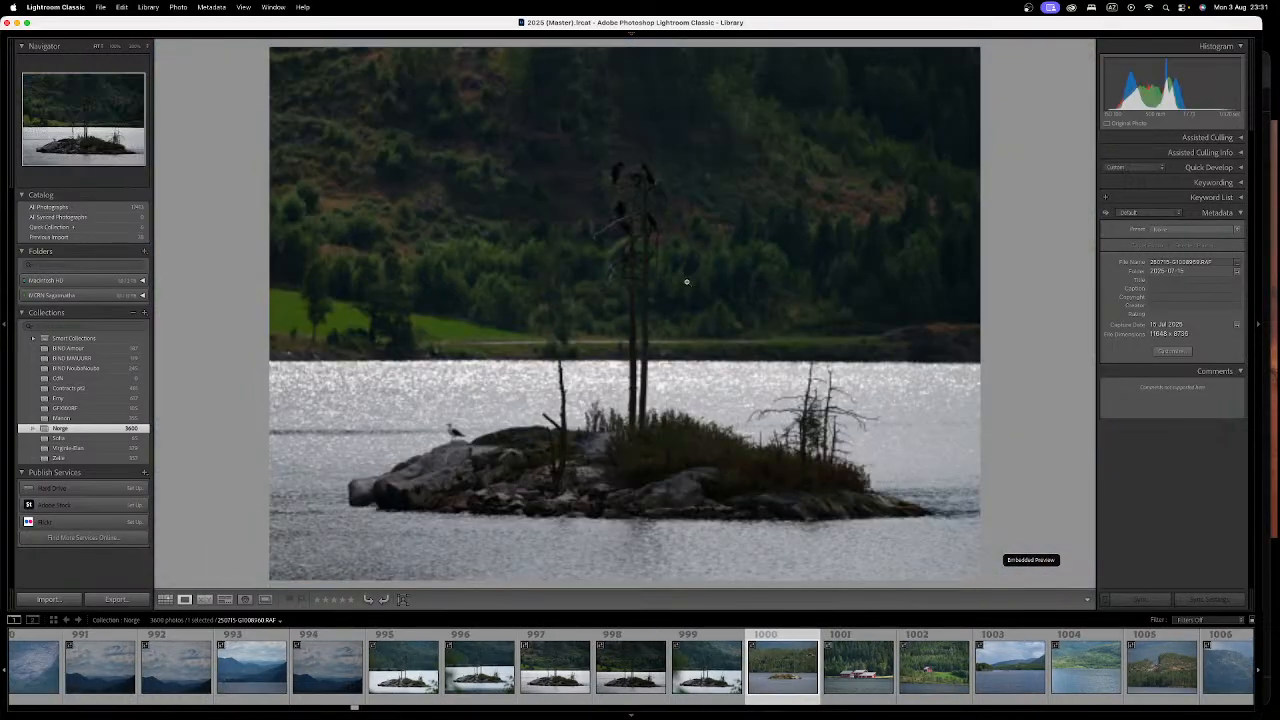
# Step: Go back through the islet photos, compare the neighbouring shots, and stop at 250715-G1008956.RAF
pyautogui.press('Left')
pyautogui.press('Left')
pyautogui.press('Left')
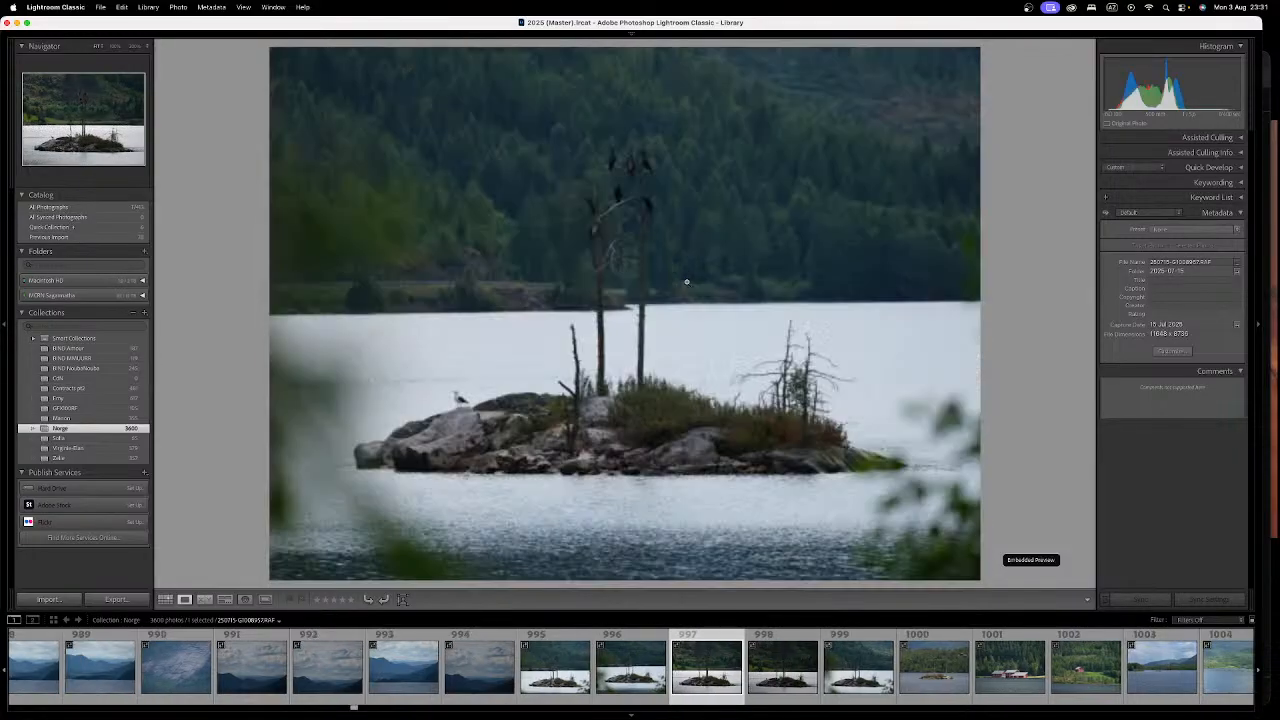
pyautogui.press('Left')
pyautogui.press('Left')
pyautogui.press('Left')
pyautogui.press('Left')
pyautogui.press('Right')
pyautogui.press('Right')
pyautogui.press('Right')
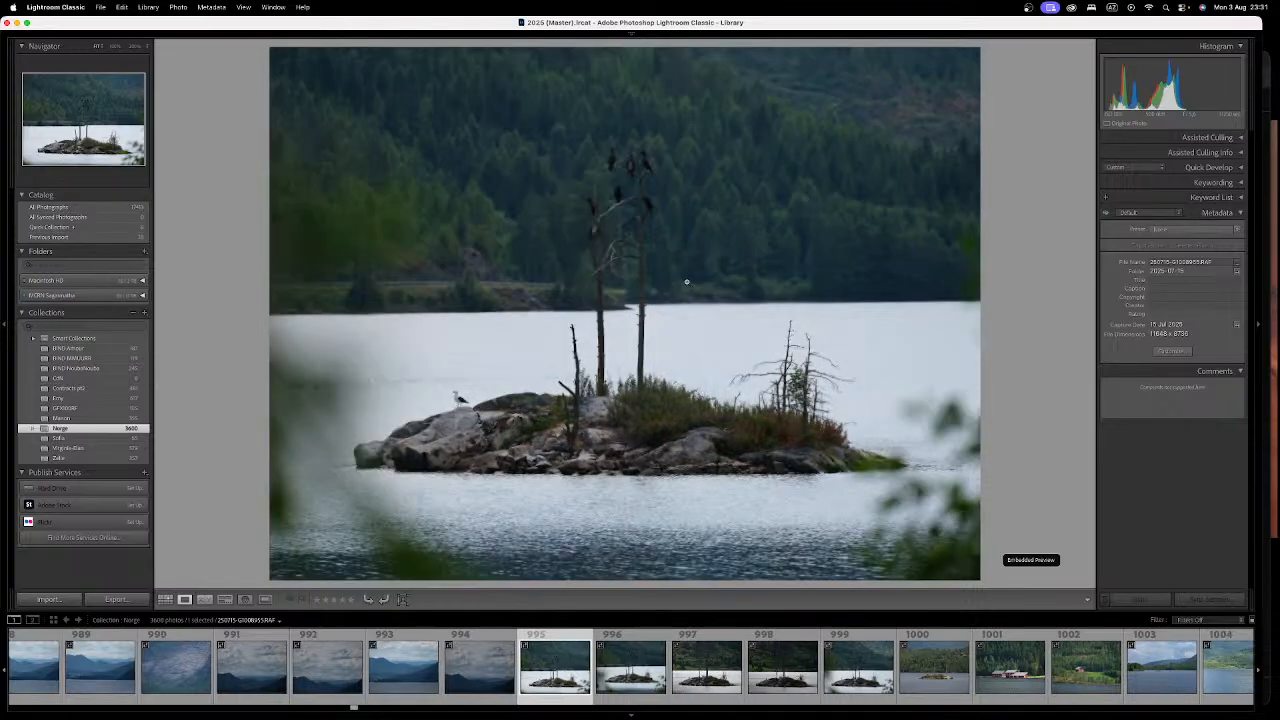
pyautogui.press('Left')
pyautogui.press('Right')
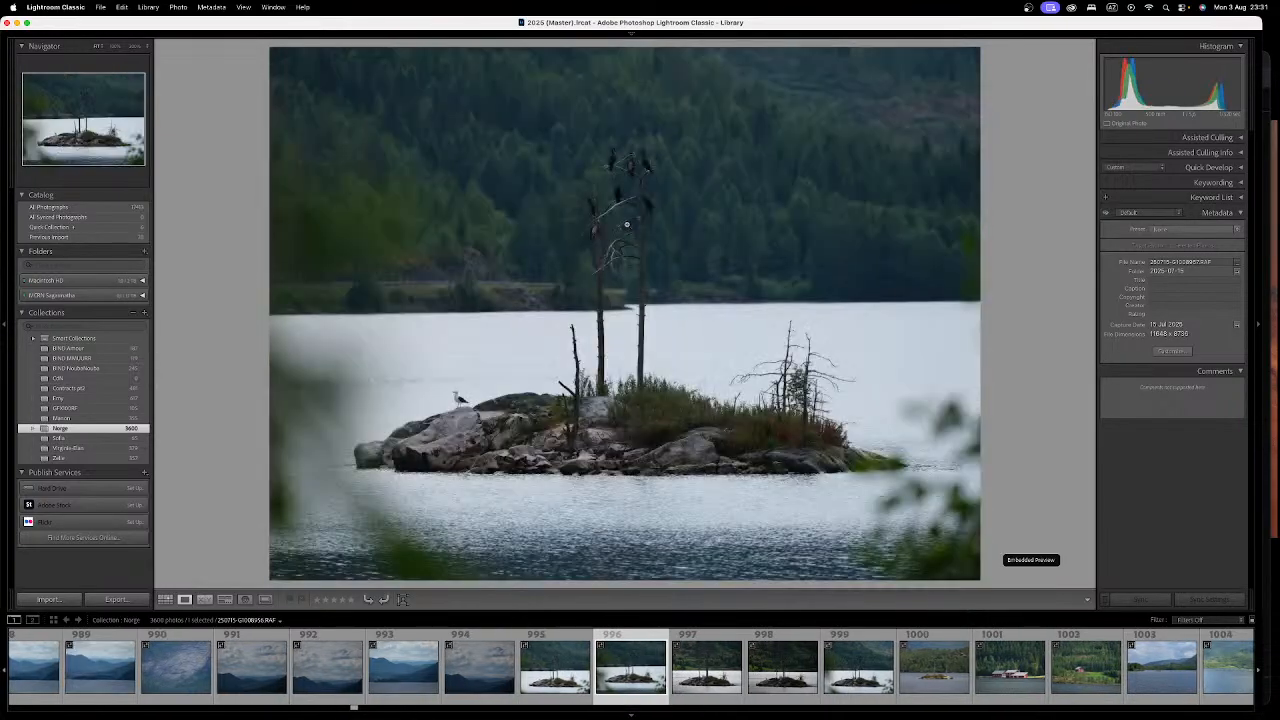
# Step: Reveal 250715-G1008956.RAF in Finder and open it in Camera Raw
pyautogui.click(644, 141)
pyautogui.click(672, 181)
pyautogui.rightClick(746, 332)
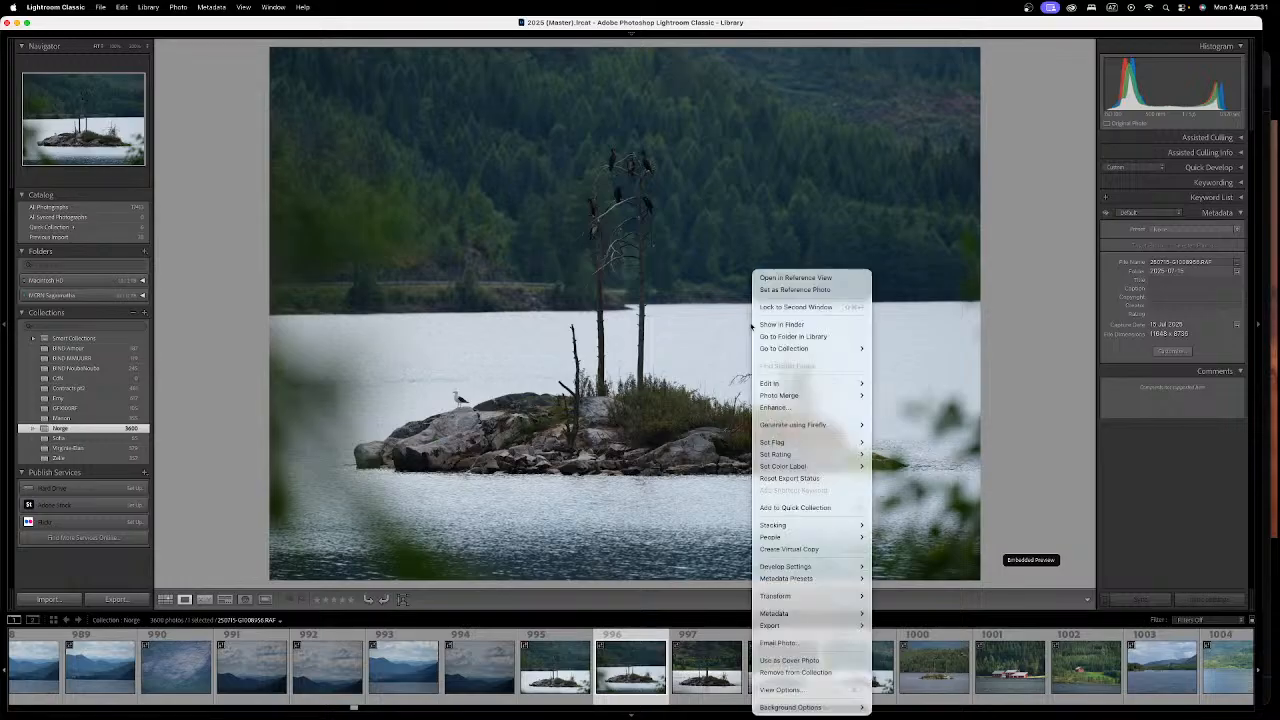
pyautogui.click(790, 328)
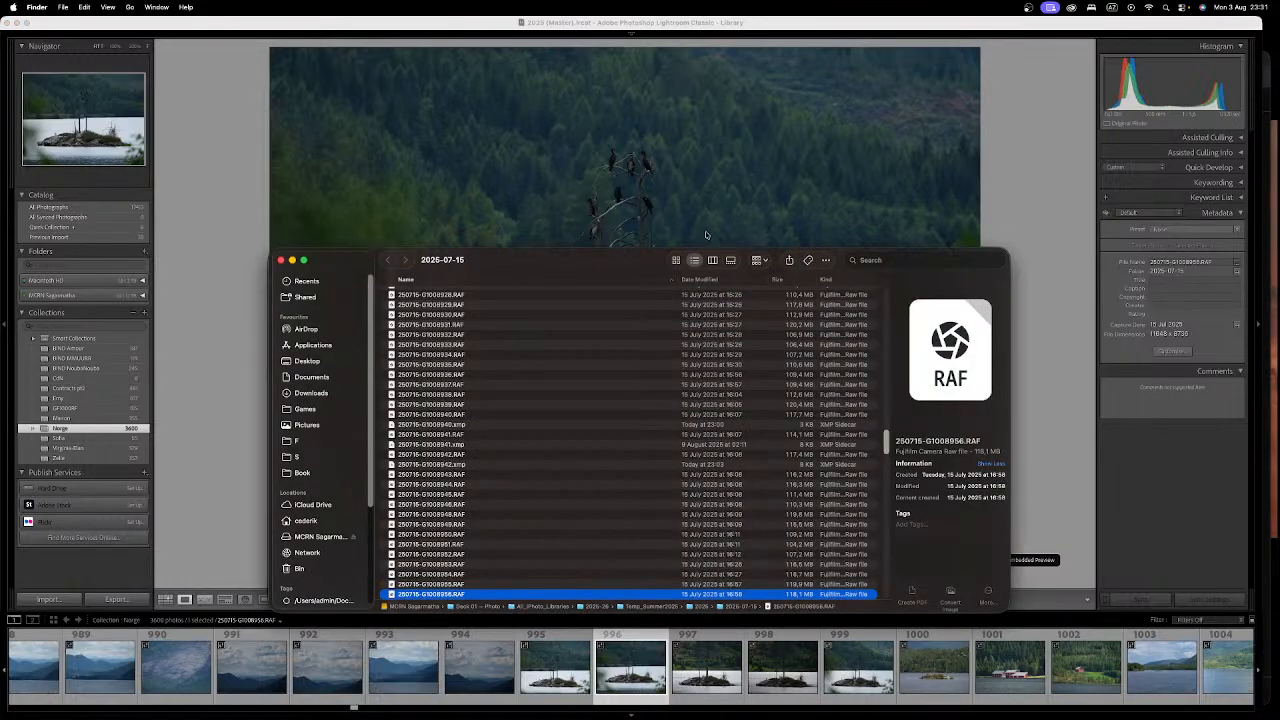
pyautogui.doubleClick(471, 596)
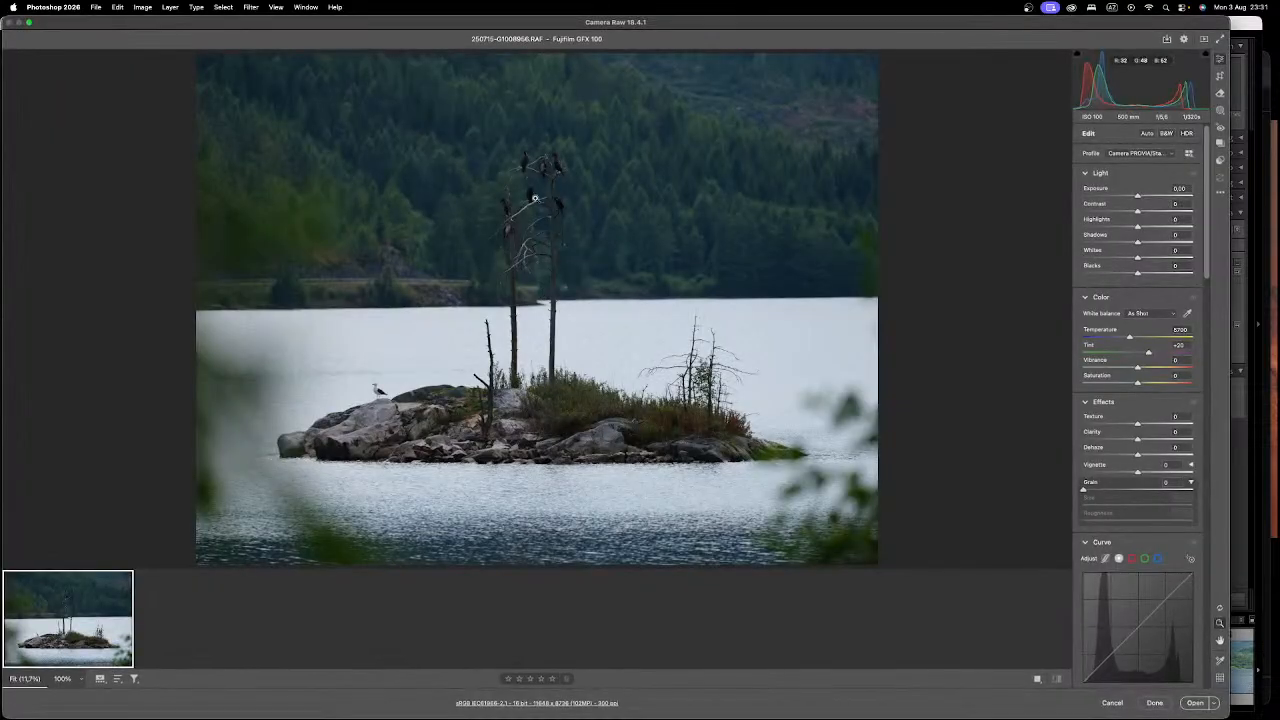
# Step: Examine the cormorants in the dead tree and the gull on the rock at high magnification
pyautogui.click(565, 226)
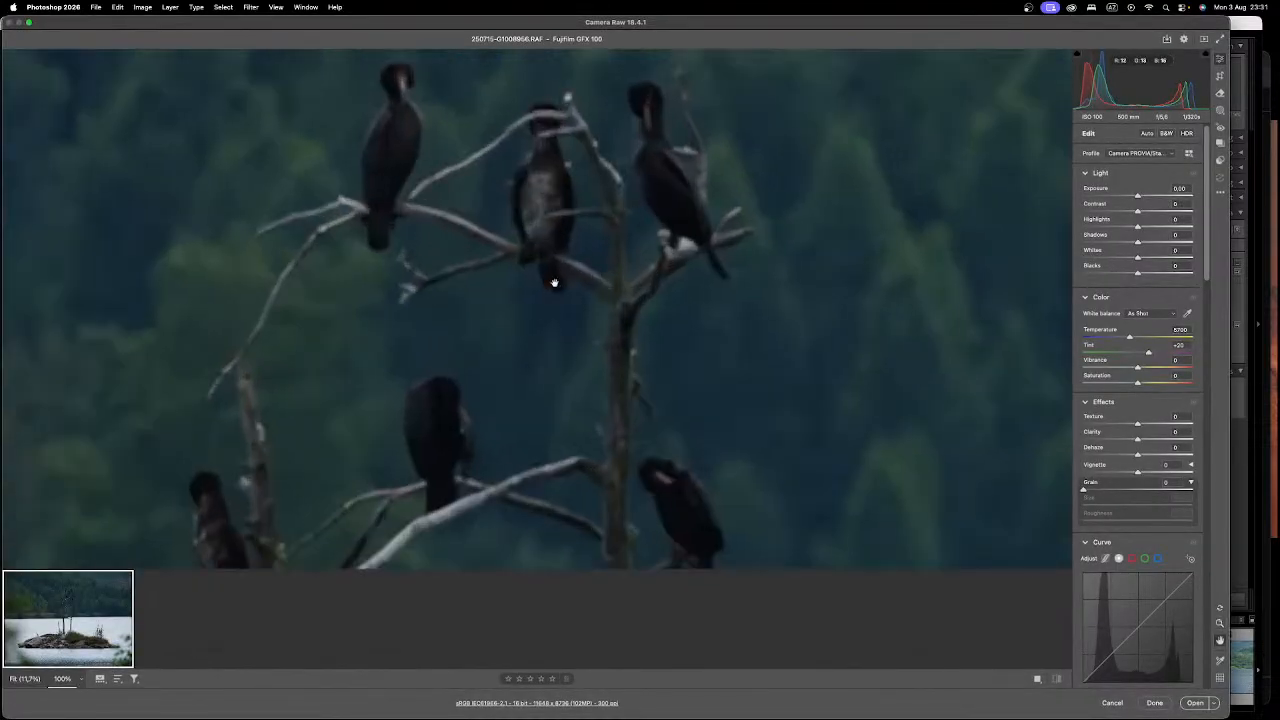
pyautogui.moveTo(682, 351); pyautogui.dragTo(684, 350)
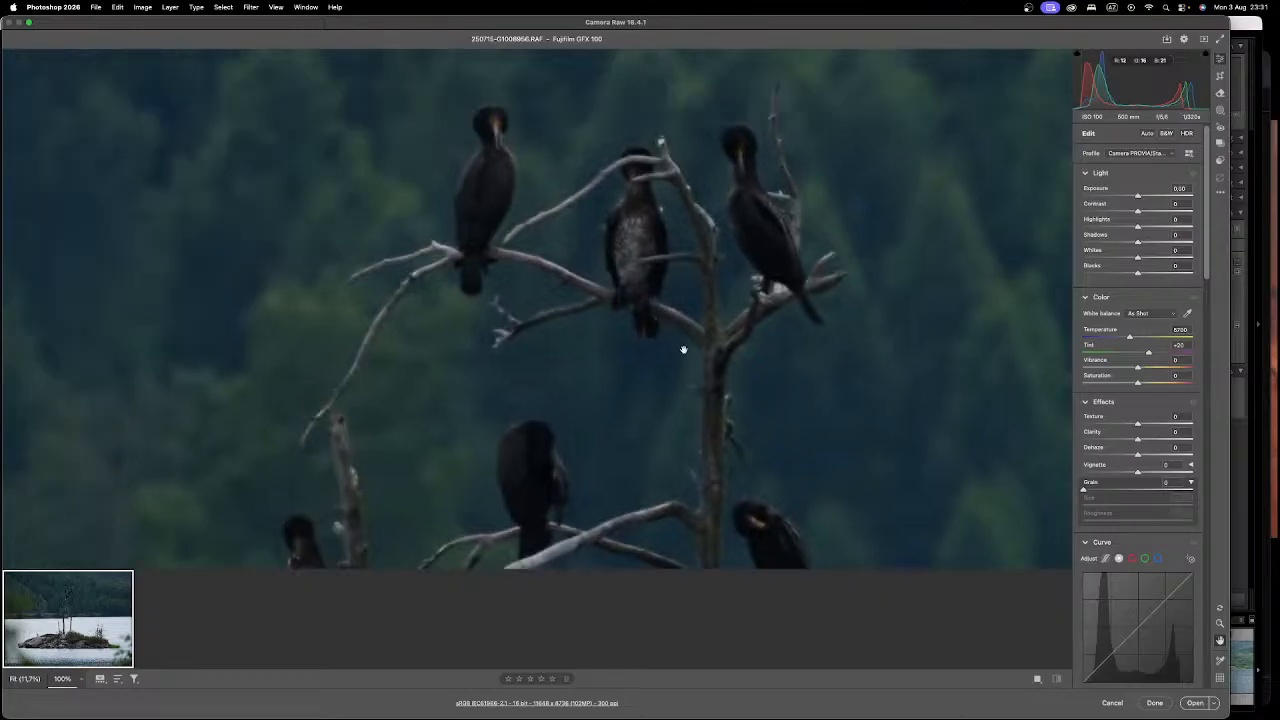
pyautogui.scroll(5, 679, 337)
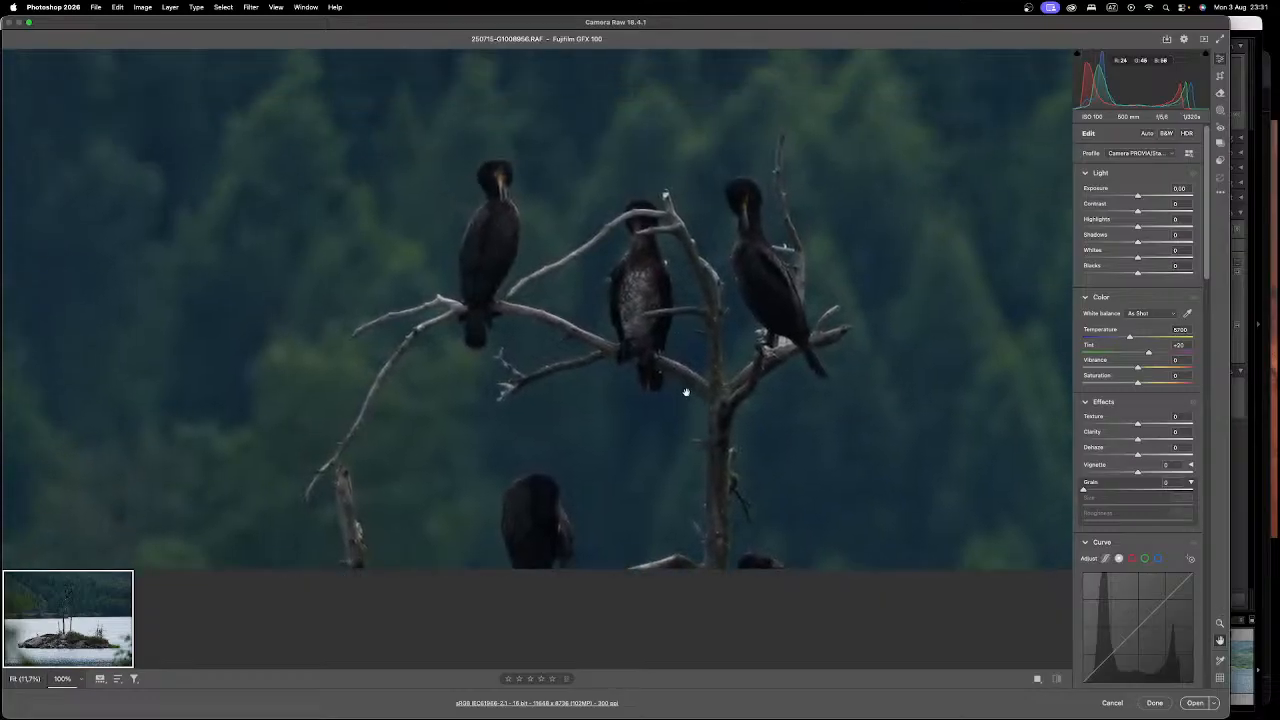
pyautogui.moveTo(645, 329); pyautogui.dragTo(568, 42)
pyautogui.moveTo(701, 396); pyautogui.dragTo(645, 372)
pyautogui.moveTo(357, 407); pyautogui.dragTo(922, 387)
pyautogui.moveTo(325, 425); pyautogui.dragTo(951, 381)
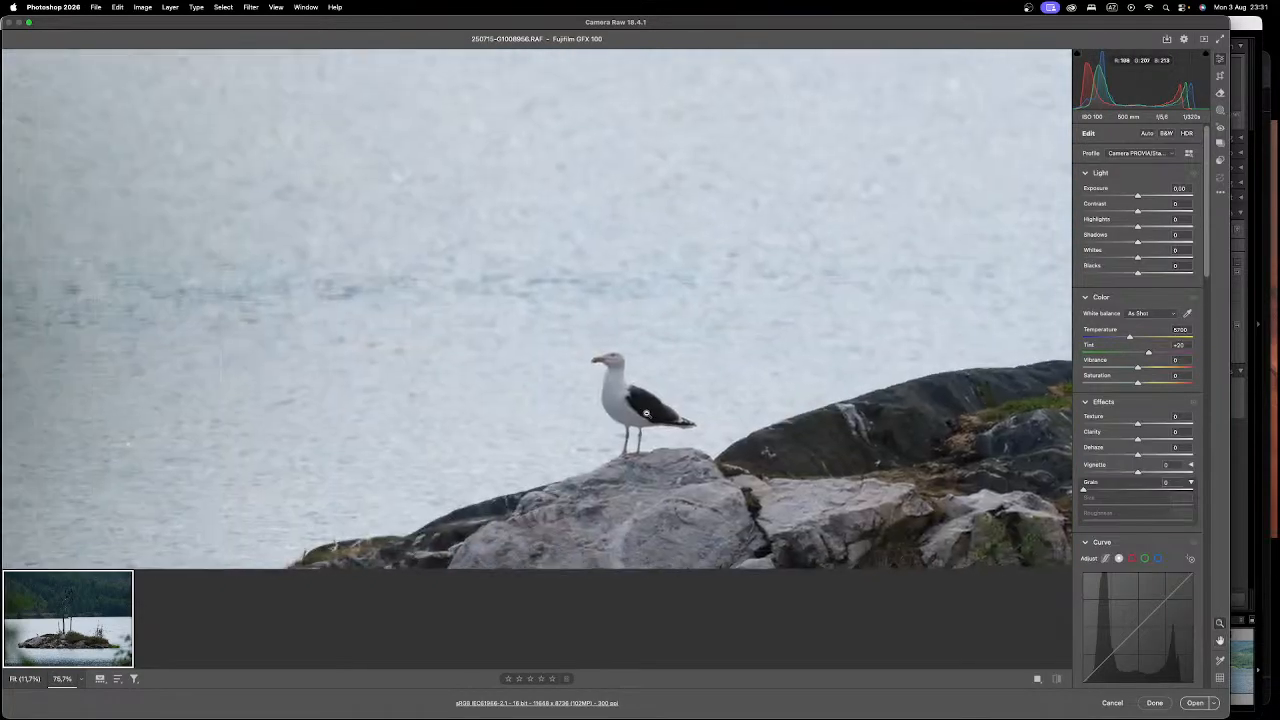
pyautogui.moveTo(645, 414); pyautogui.dragTo(740, 418)
# Step: Examine the islet's rocks, shrubs and dead trunks up close, and leave Camera Raw without opening the photo
pyautogui.moveTo(843, 464); pyautogui.dragTo(578, 143)
pyautogui.moveTo(860, 408); pyautogui.dragTo(507, 90)
pyautogui.moveTo(855, 373); pyautogui.dragTo(563, 62)
pyautogui.moveTo(777, 172); pyautogui.dragTo(487, 477)
pyautogui.moveTo(713, 125); pyautogui.dragTo(523, 496)
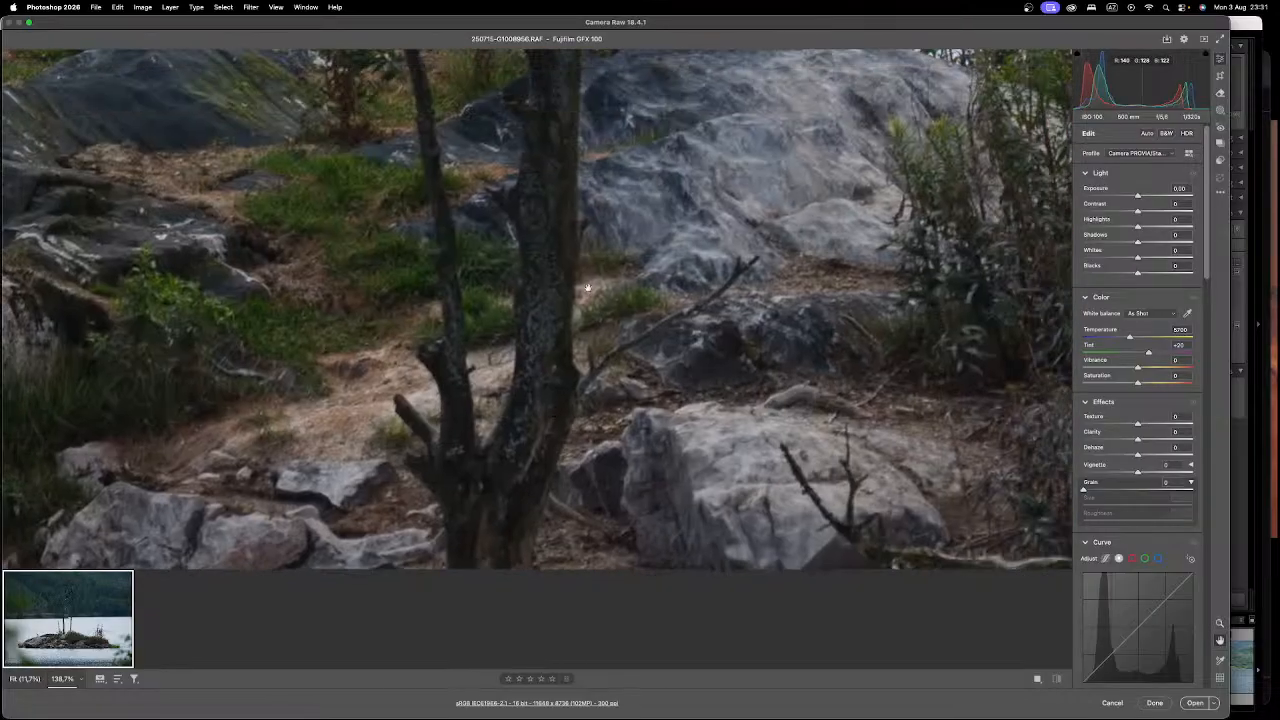
pyautogui.moveTo(806, 165); pyautogui.dragTo(671, 320)
pyautogui.moveTo(756, 245); pyautogui.dragTo(517, 400)
pyautogui.moveTo(822, 243); pyautogui.dragTo(527, 505)
pyautogui.moveTo(388, 168); pyautogui.dragTo(566, 495)
pyautogui.moveTo(430, 227)
pyautogui.mouseDown()
pyautogui.moveTo(577, 417)
pyautogui.moveTo(608, 508)
pyautogui.mouseUp()
pyautogui.moveTo(440, 112); pyautogui.dragTo(594, 490)
pyautogui.moveTo(540, 130); pyautogui.dragTo(590, 480)
pyautogui.moveTo(560, 280)
pyautogui.mouseDown()
pyautogui.moveTo(609, 380)
pyautogui.moveTo(306, 400)
pyautogui.moveTo(390, 389)
pyautogui.mouseUp()
pyautogui.moveTo(485, 290); pyautogui.dragTo(320, 506)
pyautogui.moveTo(478, 254); pyautogui.dragTo(509, 551)
pyautogui.click(685, 554)
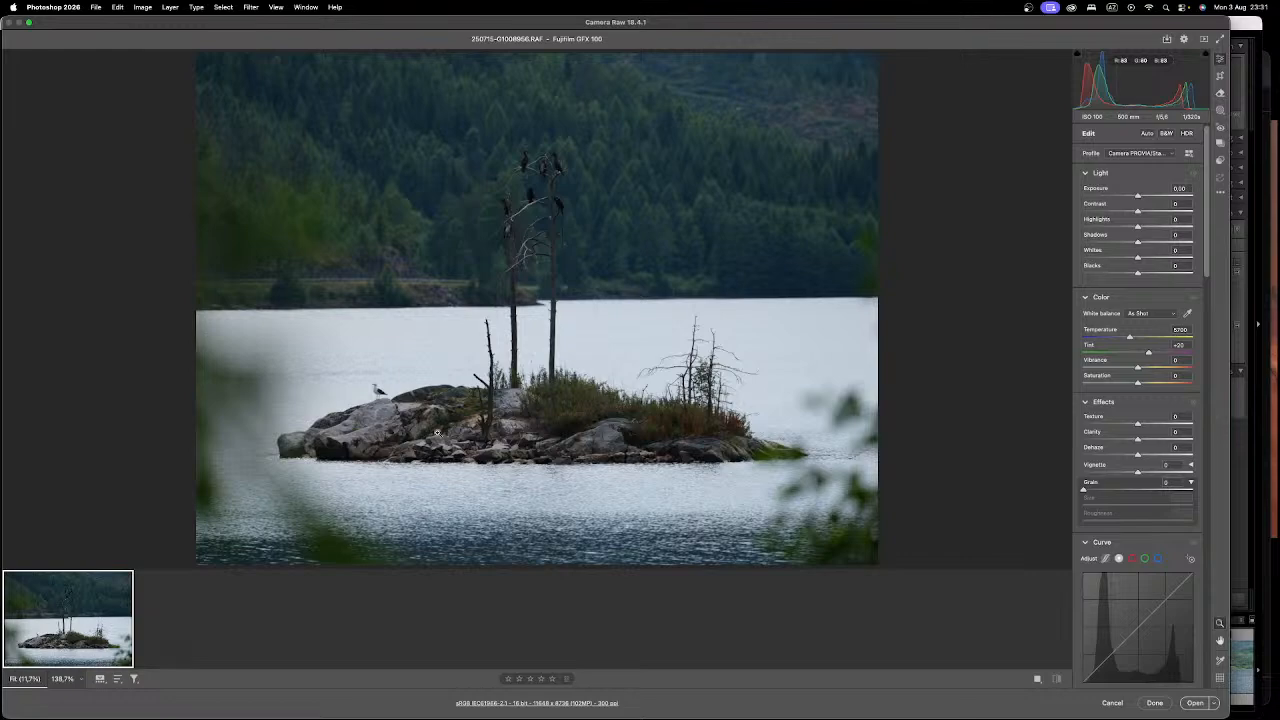
pyautogui.click(1112, 705)
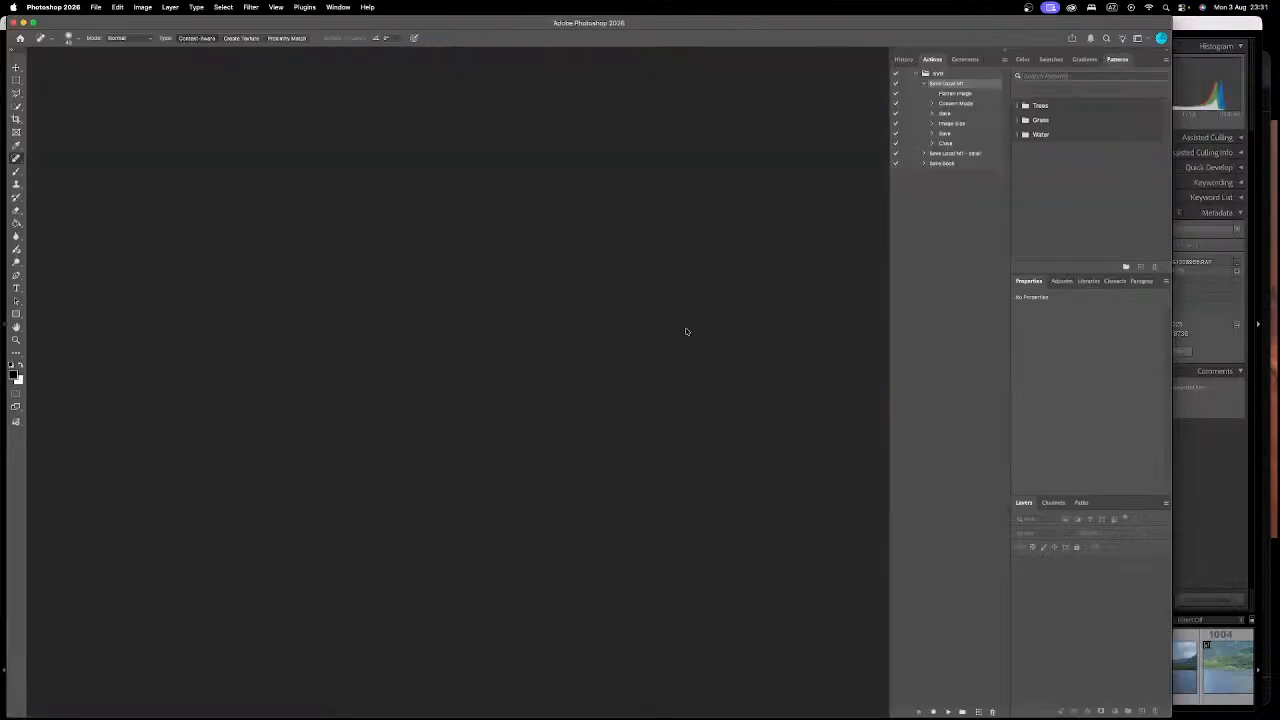
# Step: Return to Lightroom Classic and go to the photo of the small islet in front of the forest, 250715-G1008960.RAF
pyautogui.hotkey('ctrl', 'Up')
pyautogui.click(716, 356)
pyautogui.press('Right')
pyautogui.press('Right')
pyautogui.press('Right')
pyautogui.press('Right')
pyautogui.press('Right')
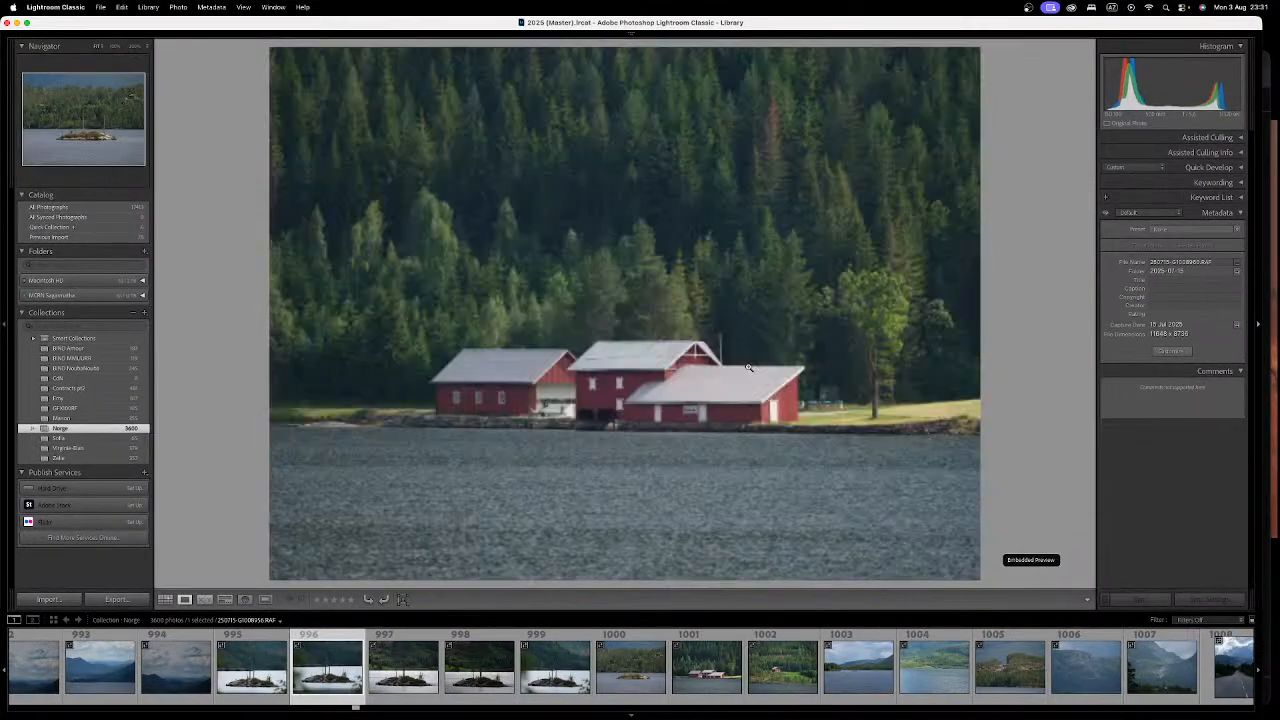
pyautogui.press('Left')
# Step: Reveal 250715-G1008960.RAF in Finder and open it in Camera Raw
pyautogui.rightClick(688, 270)
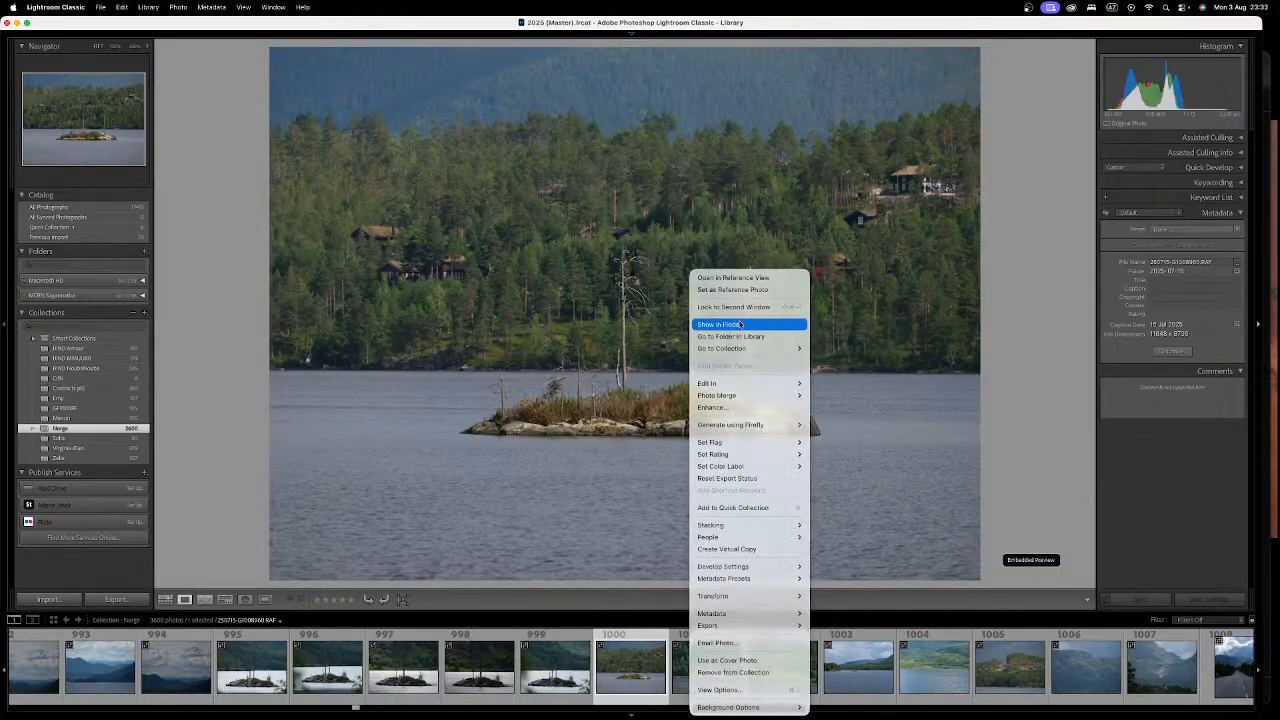
pyautogui.click(715, 323)
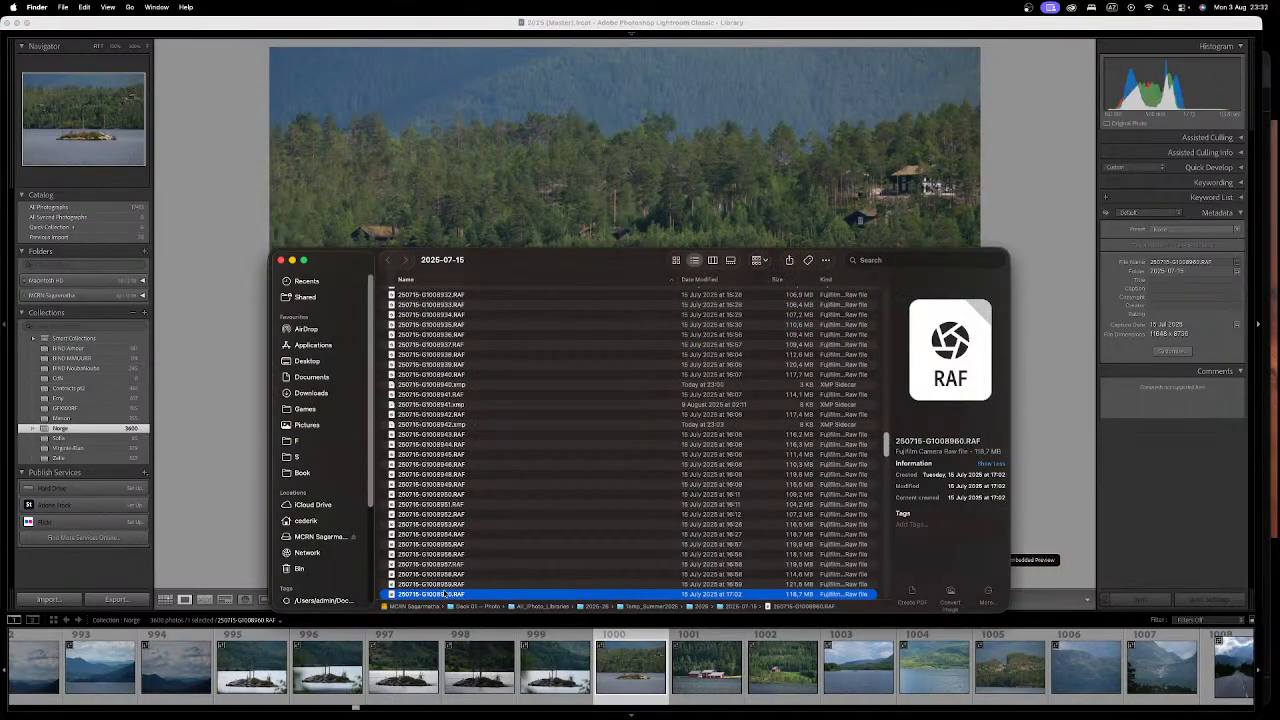
pyautogui.doubleClick(445, 593)
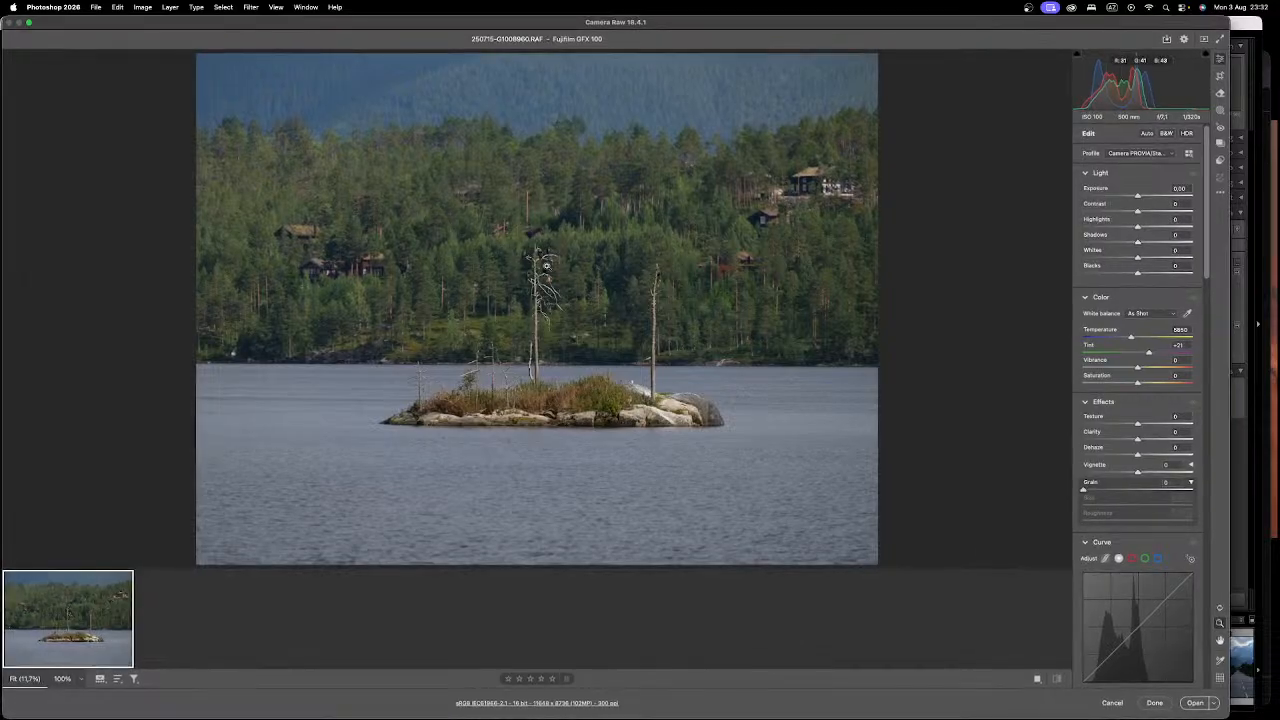
# Step: Examine the cormorants in the main dead tree, the islet's rock, and the bare second trunk up to its top
pyautogui.click(541, 268)
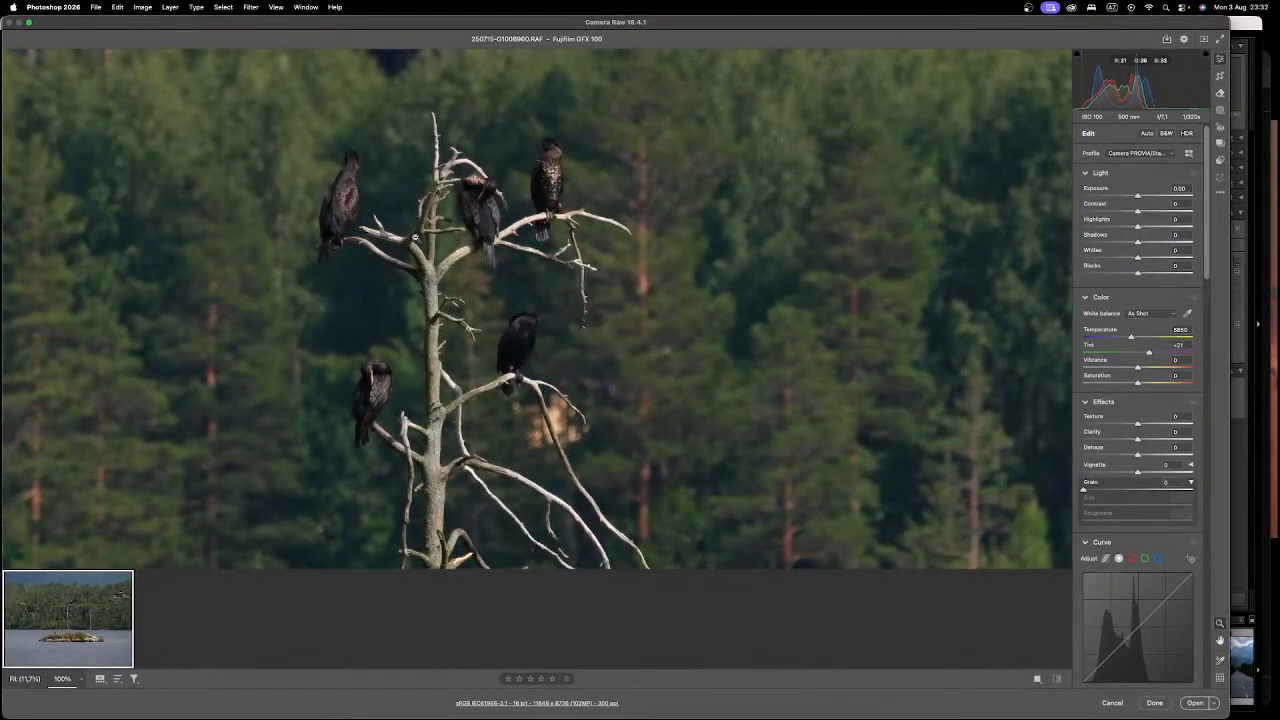
pyautogui.moveTo(414, 238); pyautogui.dragTo(538, 290)
pyautogui.moveTo(580, 369); pyautogui.dragTo(470, 370)
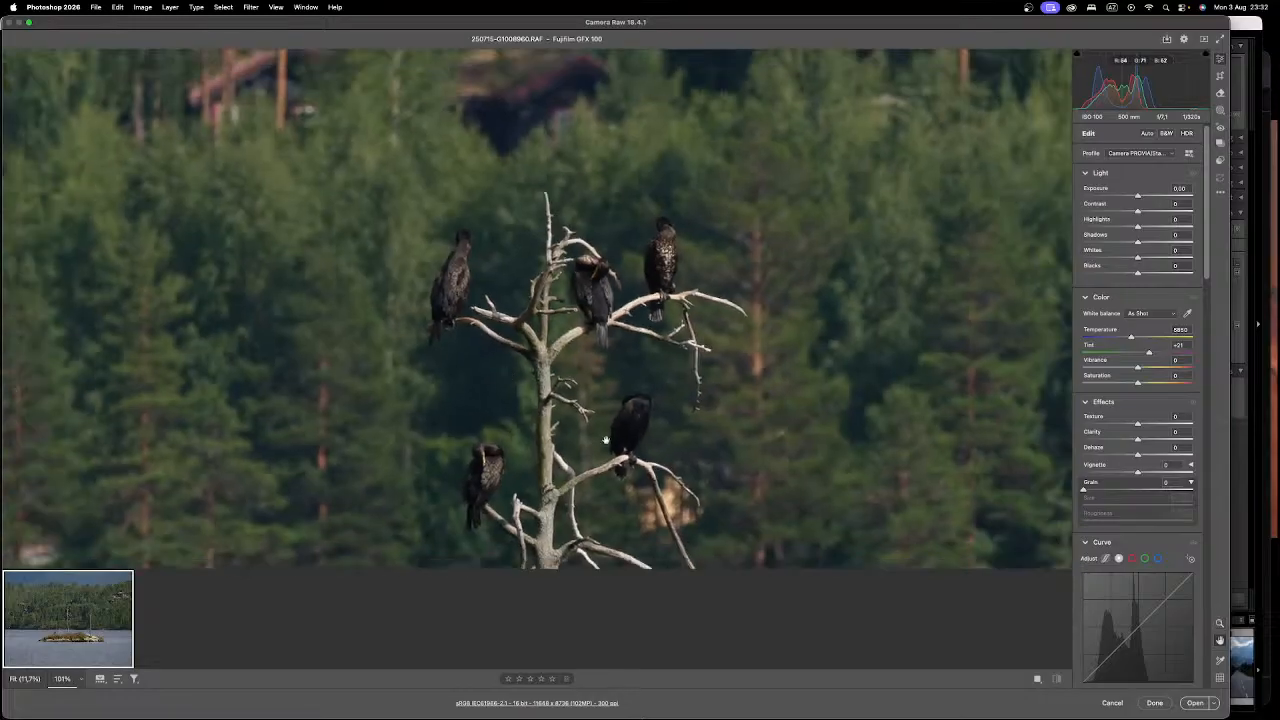
pyautogui.press('space')
pyautogui.moveTo(580, 500); pyautogui.dragTo(500, 200)
pyautogui.moveTo(515, 550); pyautogui.dragTo(528, 384)
pyautogui.moveTo(388, 386); pyautogui.dragTo(128, 369)
pyautogui.moveTo(774, 330); pyautogui.dragTo(511, 514)
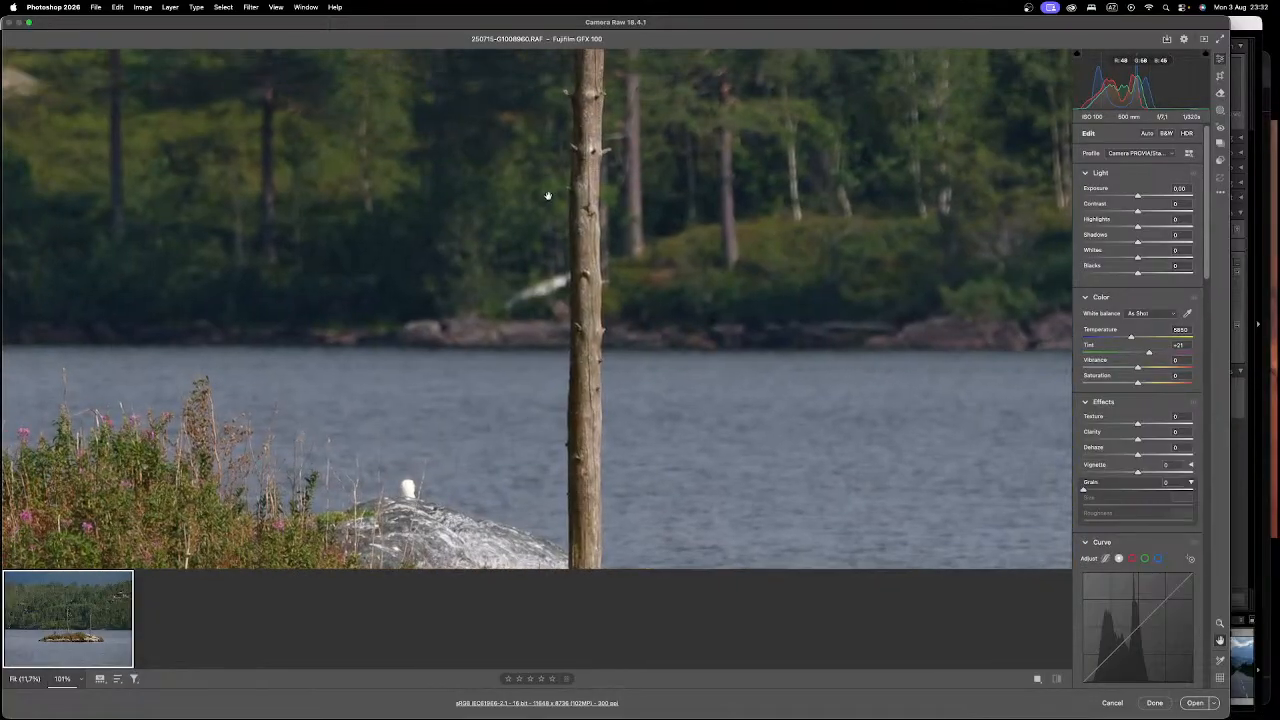
pyautogui.moveTo(548, 194); pyautogui.dragTo(568, 474)
pyautogui.moveTo(582, 210); pyautogui.dragTo(593, 532)
pyautogui.press('z')
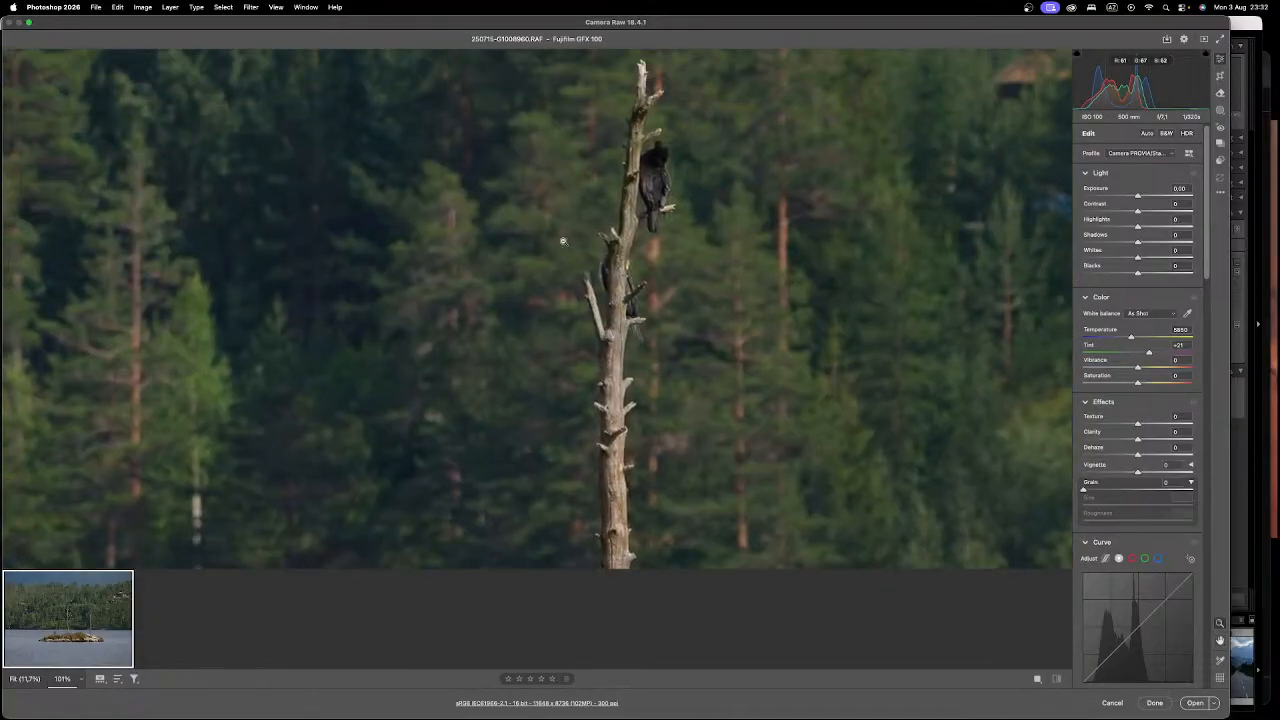
# Step: Magnify the preening cormorants, check the forest and second trunk beside them, and return to a wider view of both trees
pyautogui.click(532, 254)
pyautogui.moveTo(537, 256); pyautogui.dragTo(589, 263)
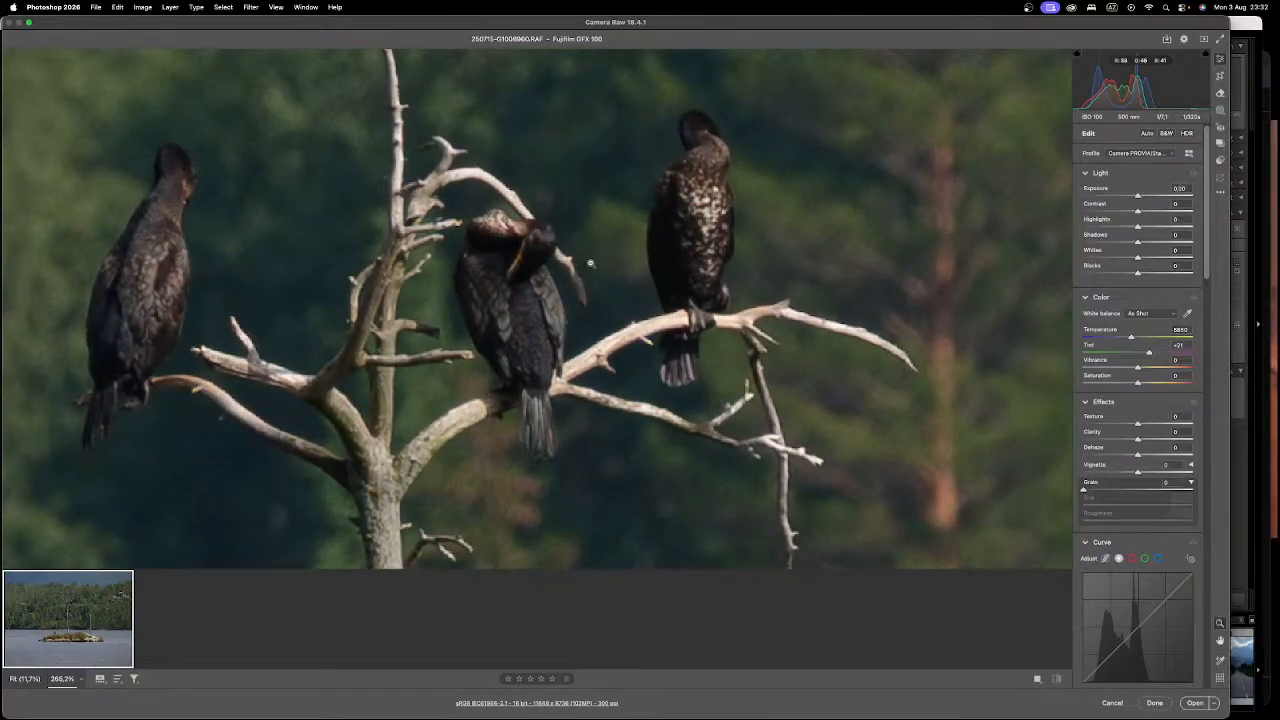
pyautogui.hscroll(10, 680, 298)
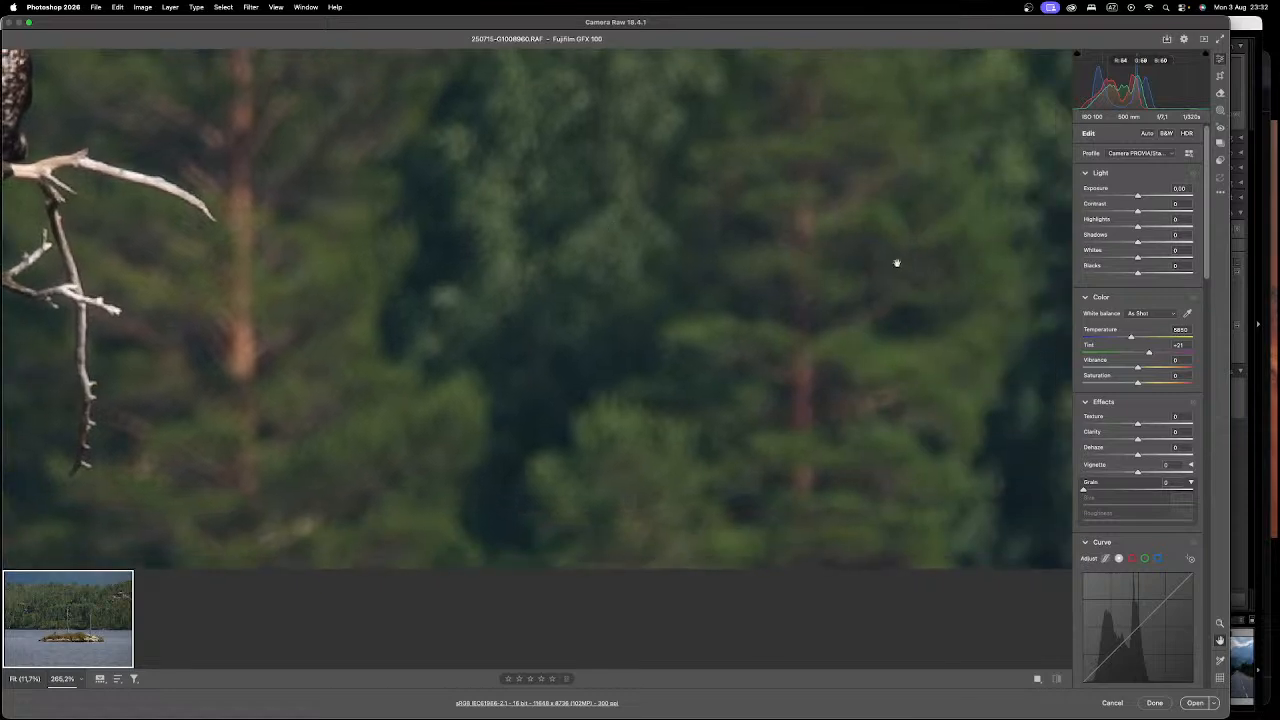
pyautogui.hscroll(10, 894, 437)
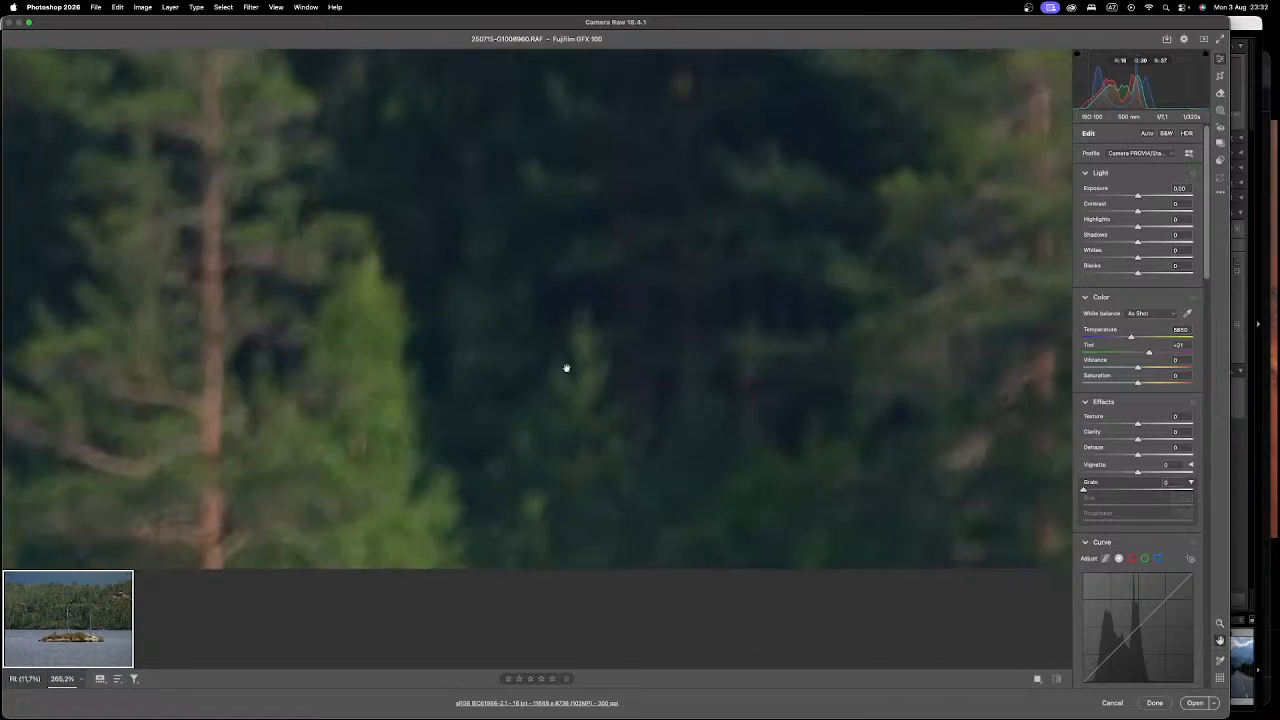
pyautogui.scroll(-5, 597, 377)
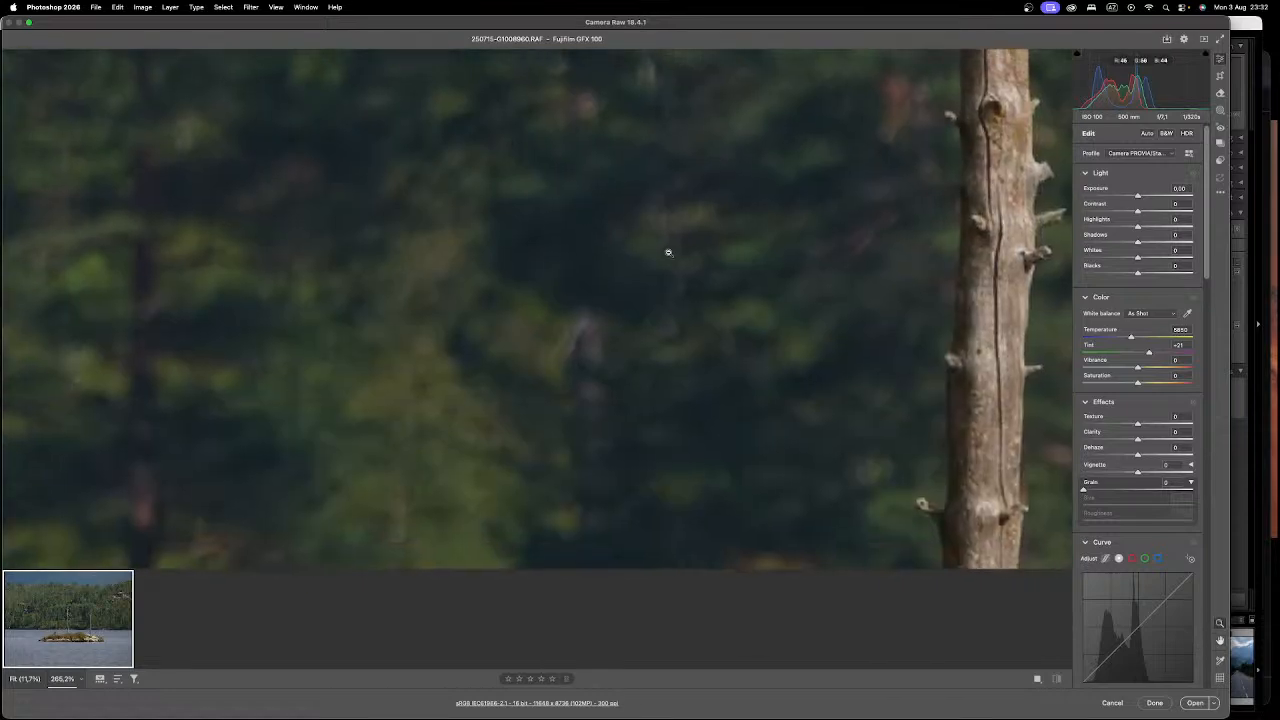
pyautogui.scroll(-5, 597, 260)
pyautogui.scroll(4, 524, 428)
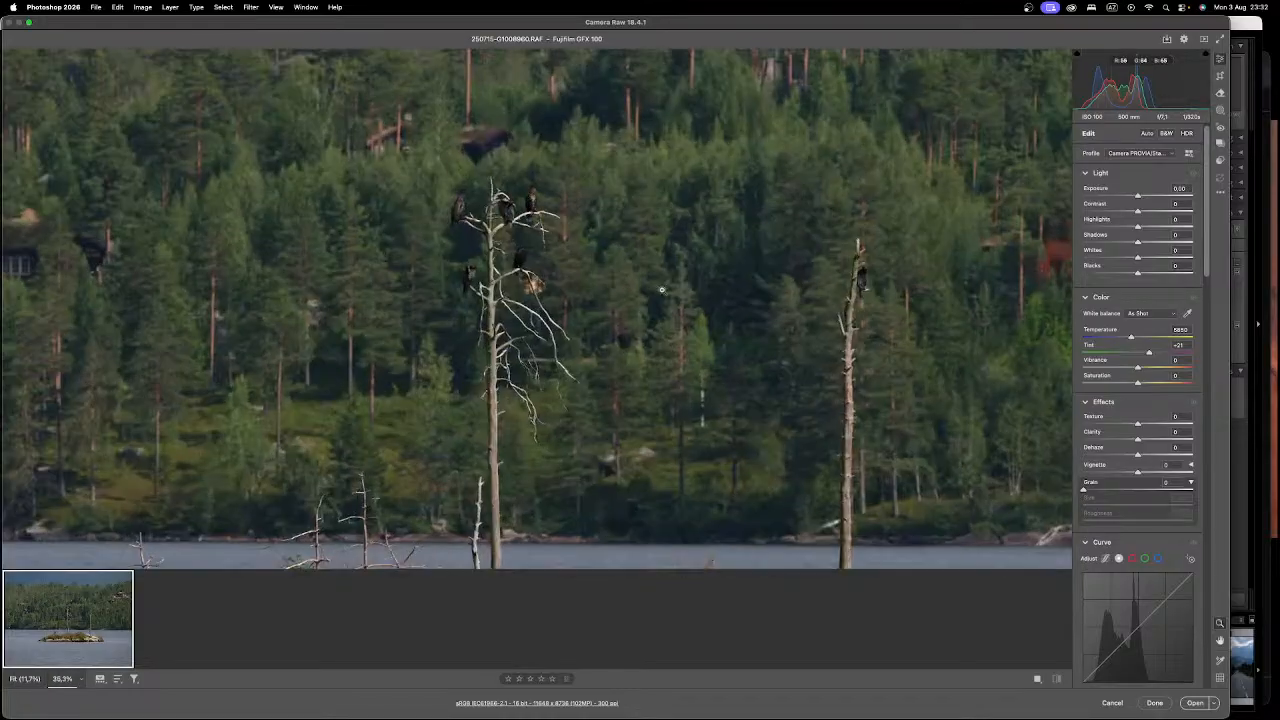
# Step: Inspect the perched cormorants up close once more, then cancel Camera Raw and switch to Lightroom Classic
pyautogui.scroll(5, 524, 428)
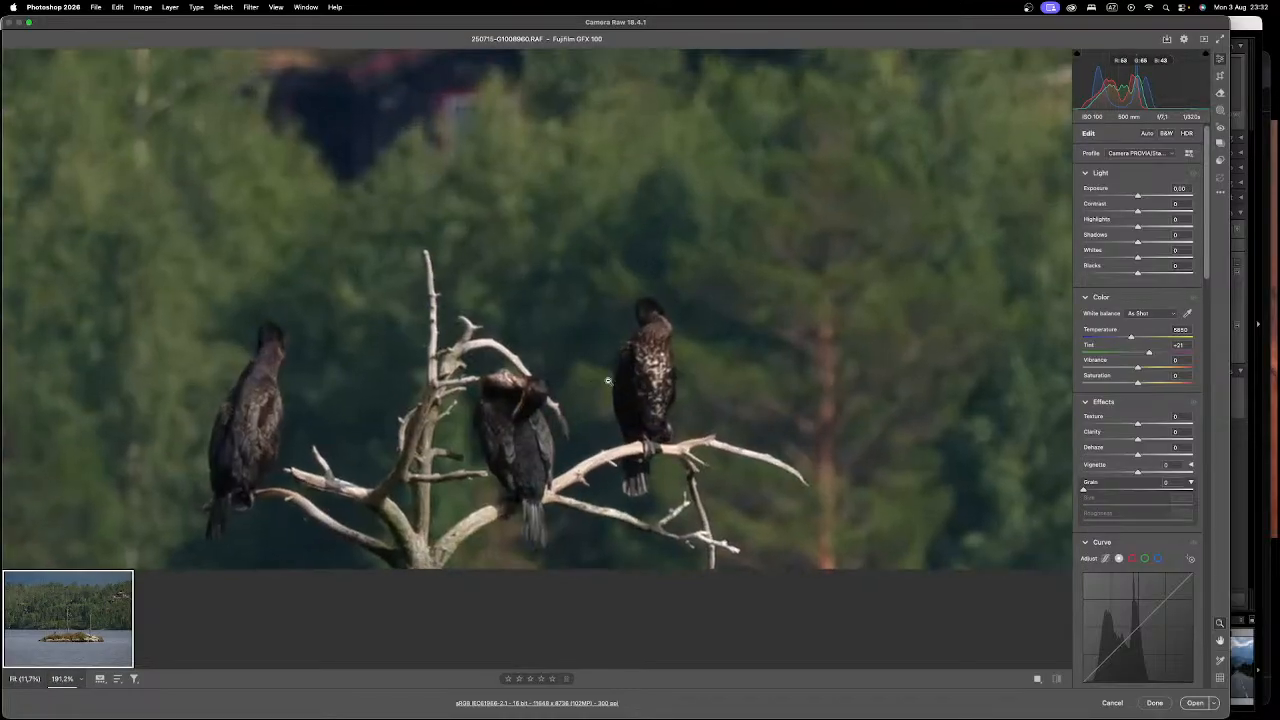
pyautogui.scroll(-6, 587, 154)
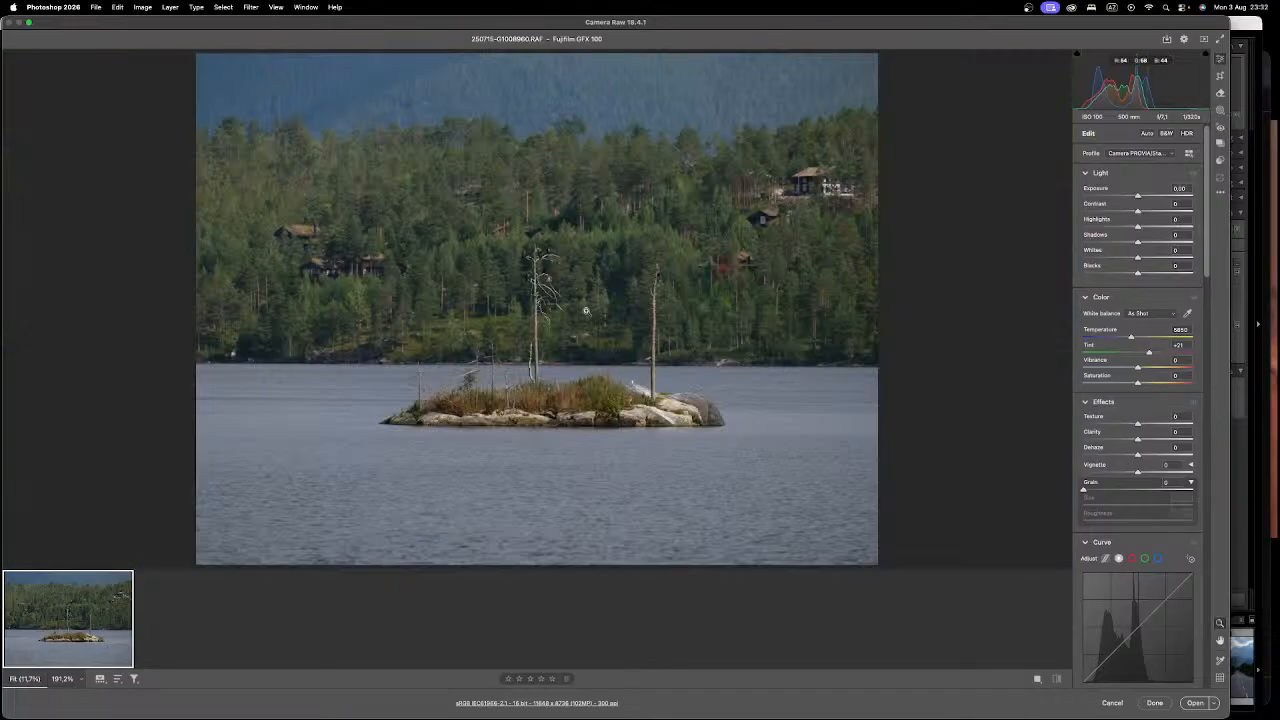
pyautogui.press('Escape')
pyautogui.hotkey('ctrl', 'Up')
pyautogui.click(708, 362)
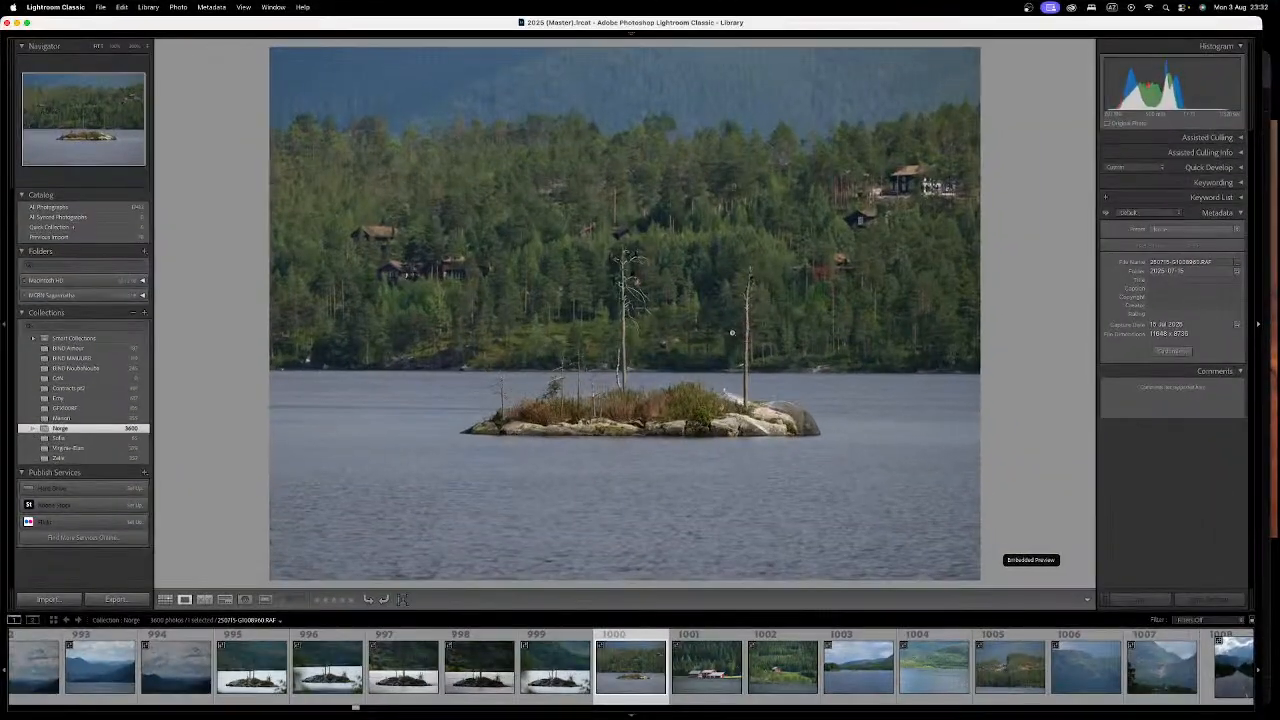
# Step: Browse the photos following the islet and return to the pair showing the mountain valley with the rocky stream
pyautogui.press('Right')
pyautogui.press('Right')
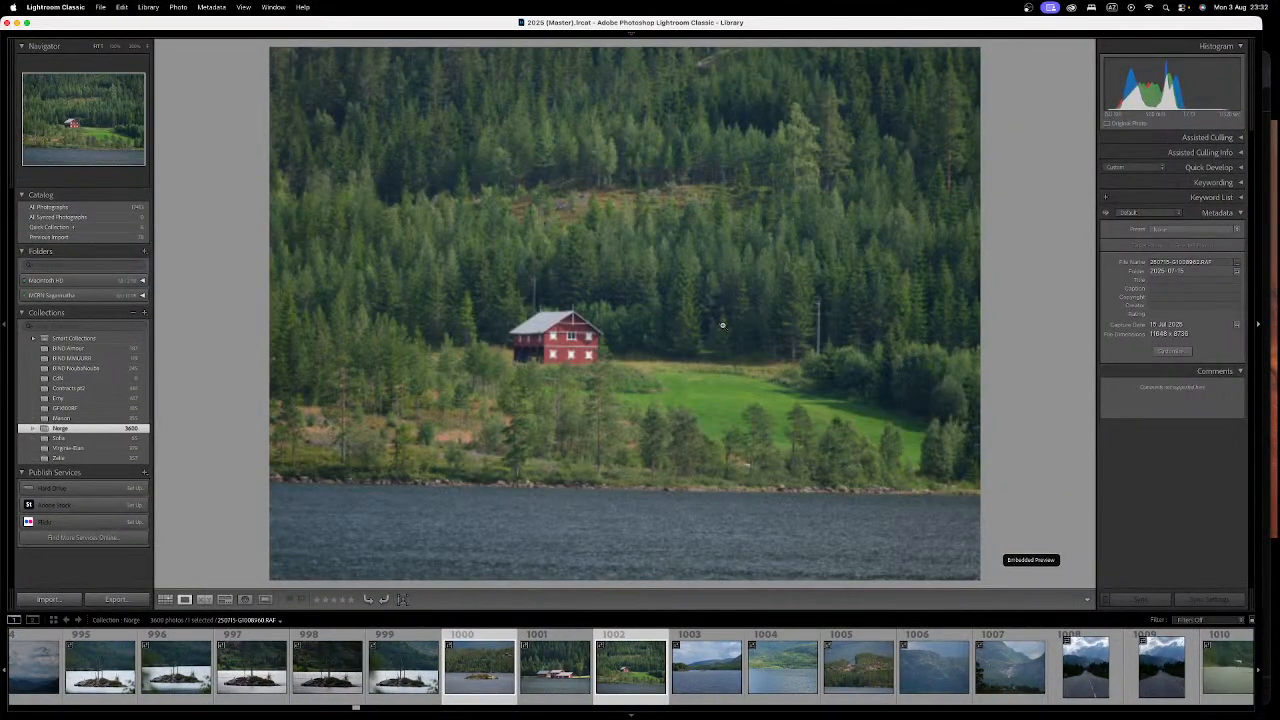
pyautogui.press('Right')
pyautogui.press('Right')
pyautogui.press('Right')
pyautogui.press('Right')
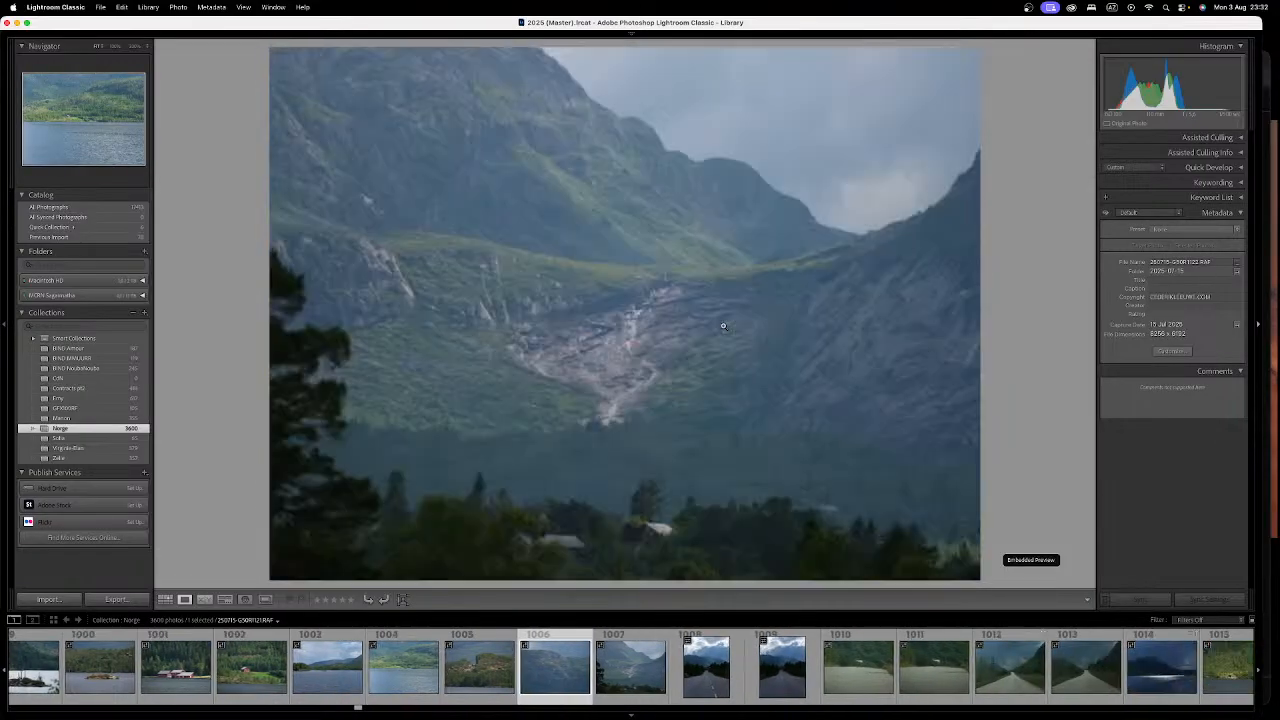
pyautogui.press('Right')
pyautogui.press('Right')
pyautogui.press('Right')
pyautogui.press('Left')
pyautogui.press('Left')
pyautogui.press('Left')
pyautogui.press('Left')
pyautogui.press('Left')
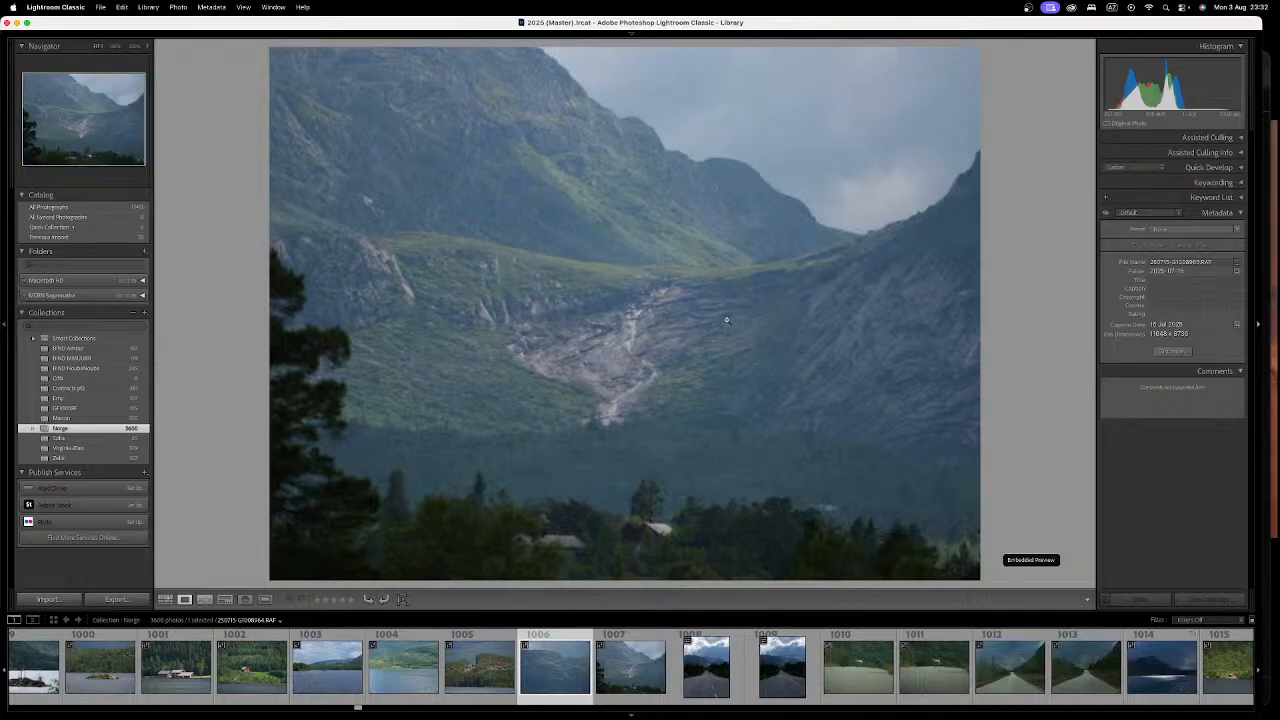
# Step: Check the rocky stream in 250715-G1008965.RAF at higher magnification, then reveal the file in Finder and open it in Camera Raw
pyautogui.click(602, 352)
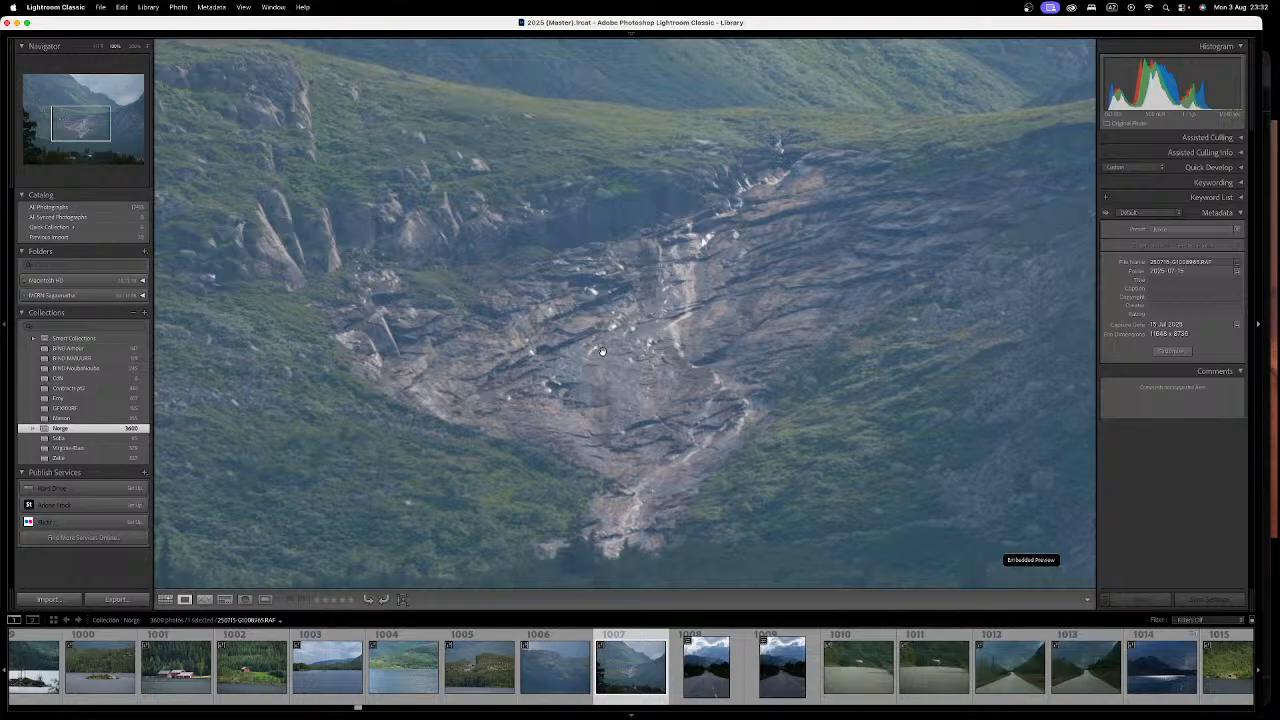
pyautogui.click(602, 352)
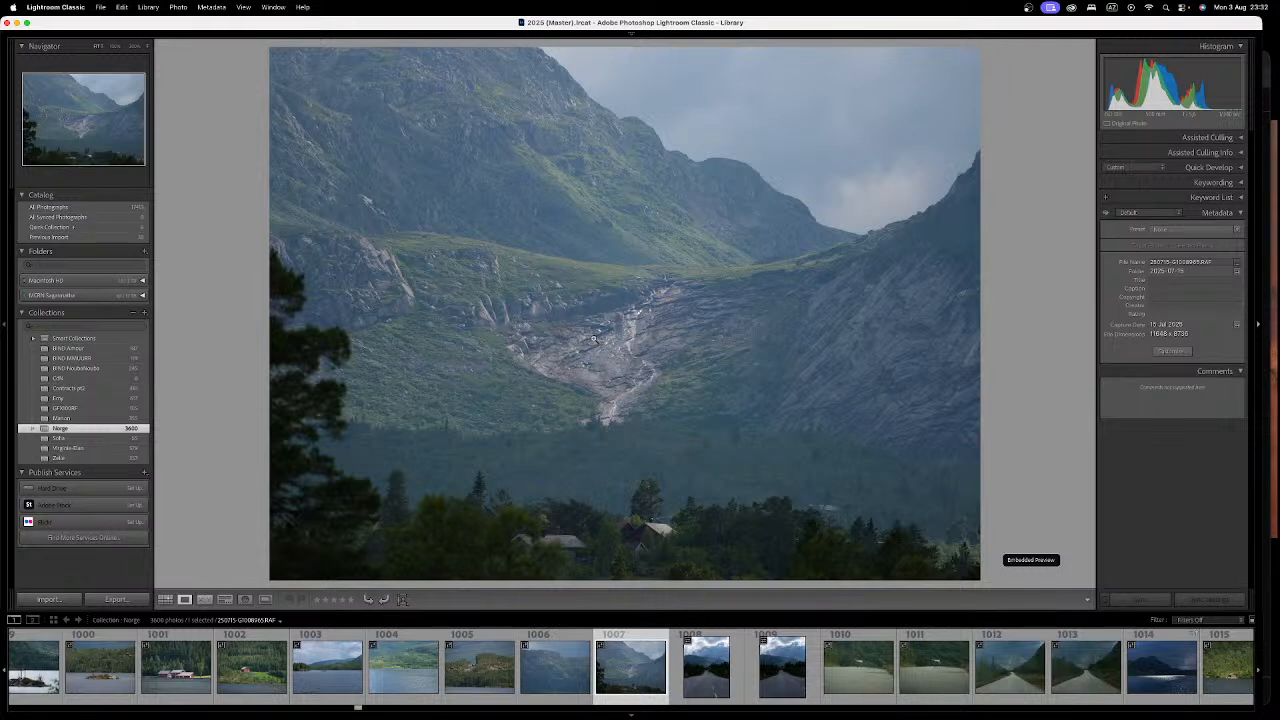
pyautogui.rightClick(622, 262)
pyautogui.click(680, 316)
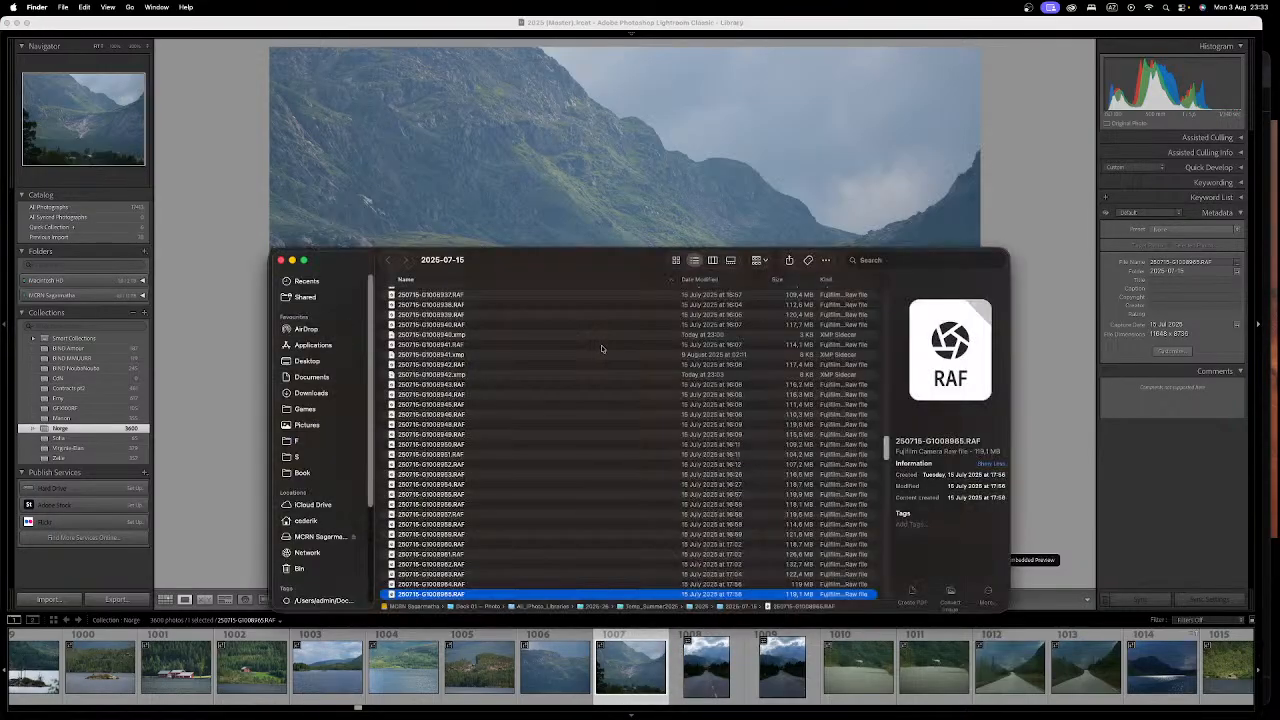
pyautogui.doubleClick(445, 595)
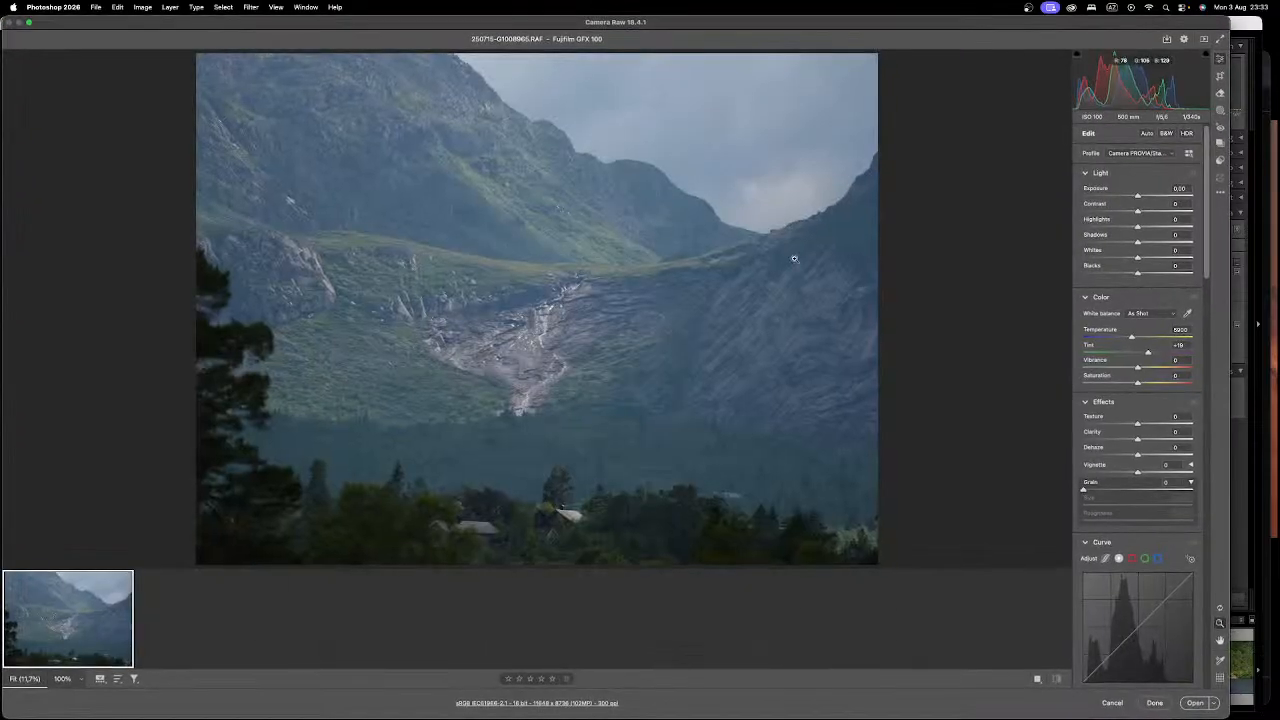
# Step: Show the Camera Raw presets, collapse the open Influencer group and expand the D500-TELE group
pyautogui.moveTo(1207, 260); pyautogui.dragTo(1216, 386)
pyautogui.scroll(-3, 1226, 472)
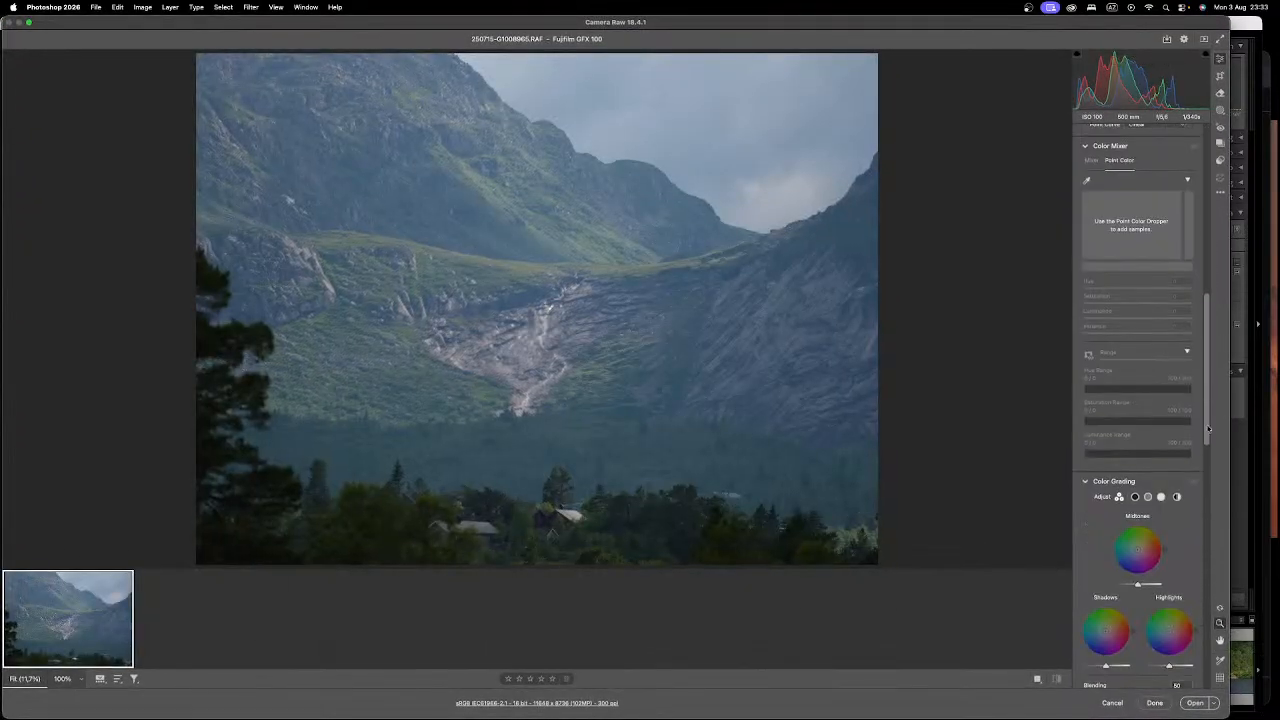
pyautogui.scroll(15, 1225, 300)
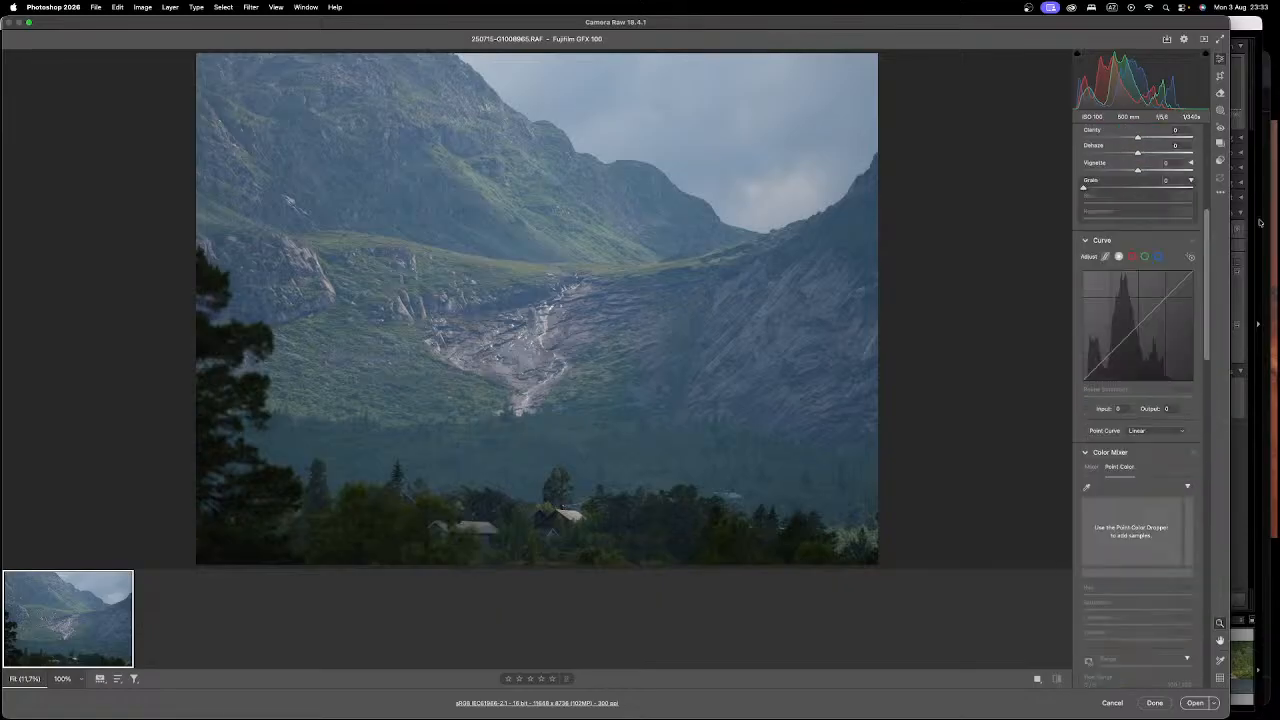
pyautogui.click(1220, 162)
pyautogui.moveTo(1207, 294); pyautogui.dragTo(1215, 362)
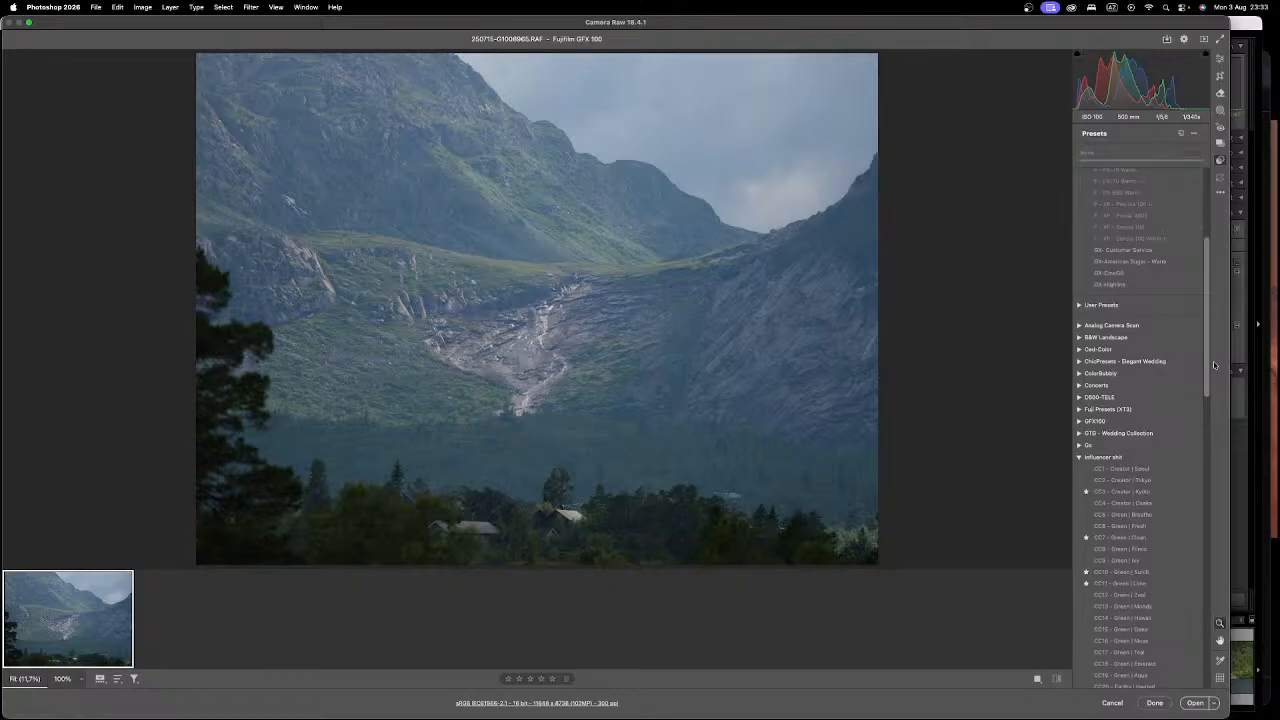
pyautogui.click(1080, 455)
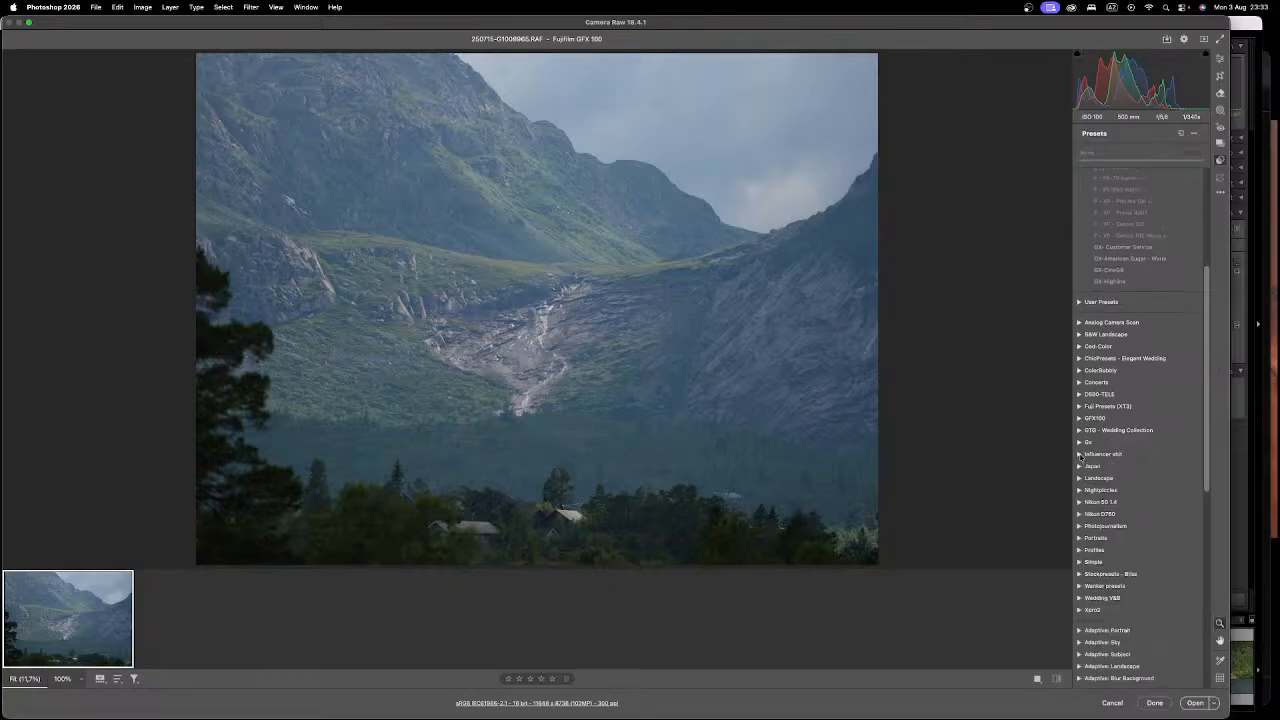
pyautogui.moveTo(1207, 389)
pyautogui.mouseDown()
pyautogui.moveTo(1197, 526)
pyautogui.moveTo(1210, 320)
pyautogui.moveTo(1200, 405)
pyautogui.mouseUp()
pyautogui.click(1079, 352)
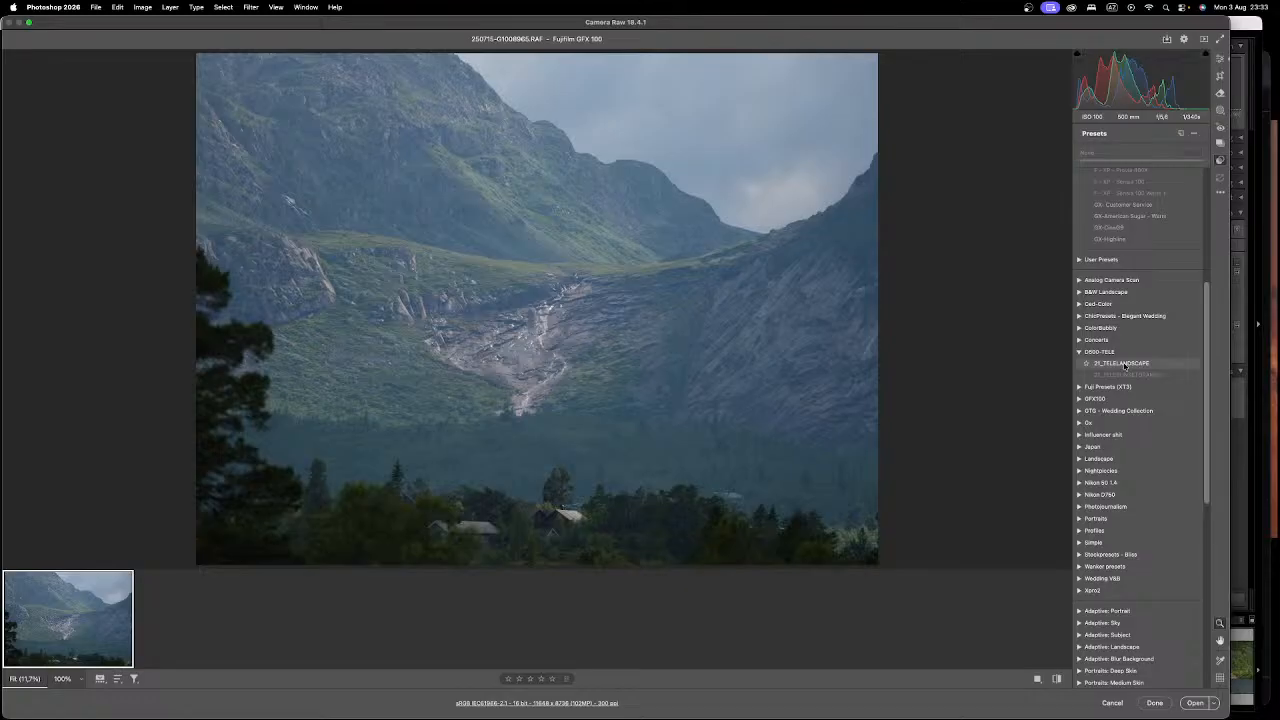
# Step: Try the 21_TELESUNSETORANGE preset on the valley photo and apply 21_TELELANDSCAPE instead
pyautogui.click(1125, 366)
pyautogui.click(1128, 375)
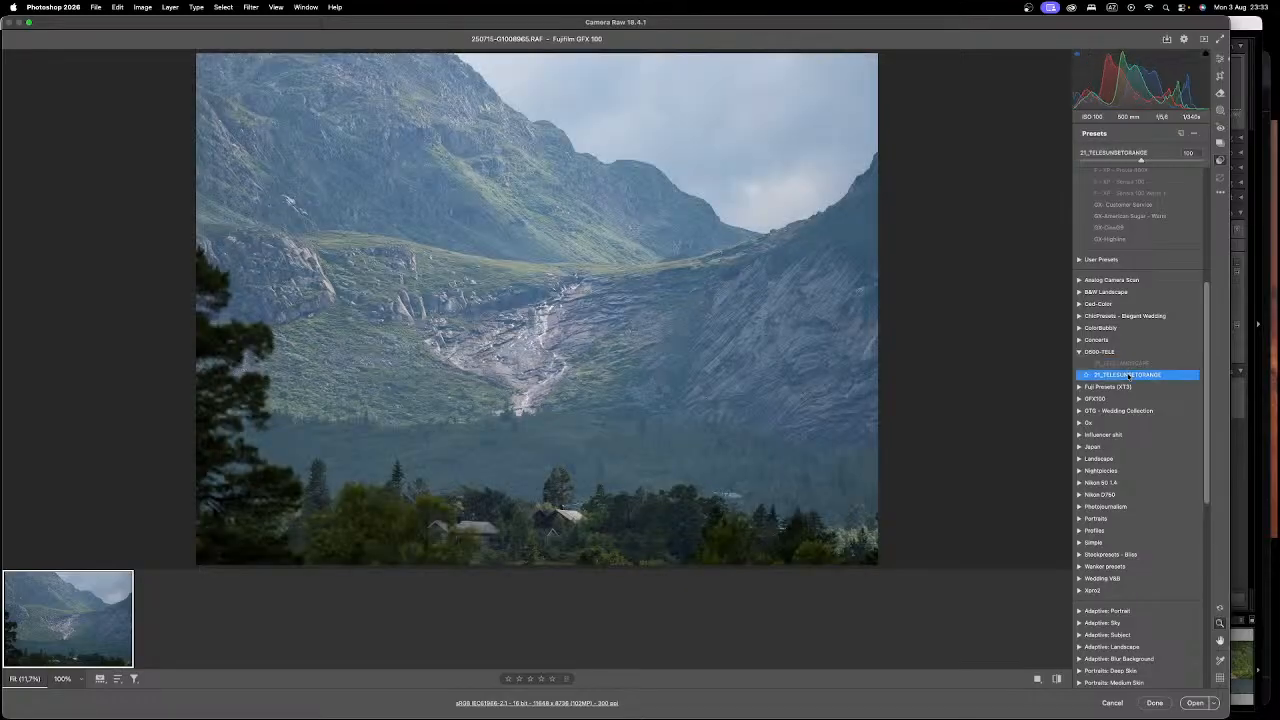
pyautogui.click(1128, 365)
pyautogui.moveTo(1206, 331); pyautogui.dragTo(1207, 349)
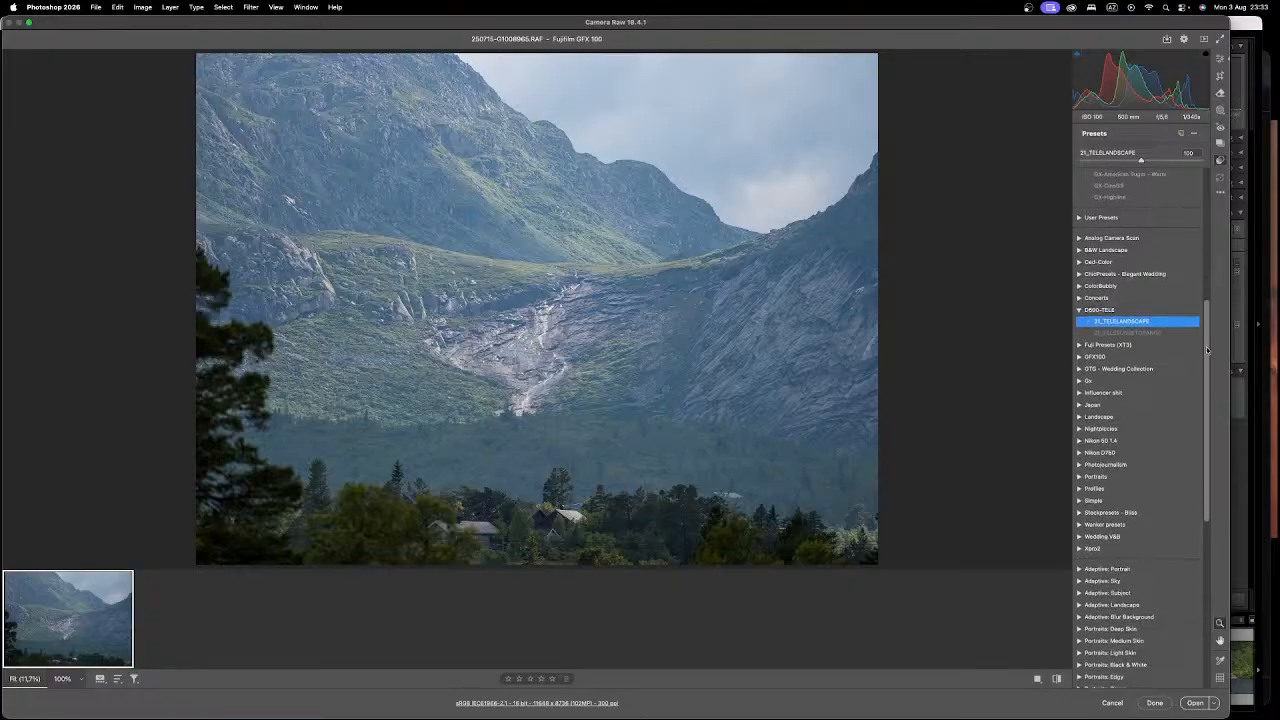
# Step: Examine the stream, rock slabs and surrounding slopes up close with the 21_TELELANDSCAPE preset applied
pyautogui.scroll(3, 543, 323)
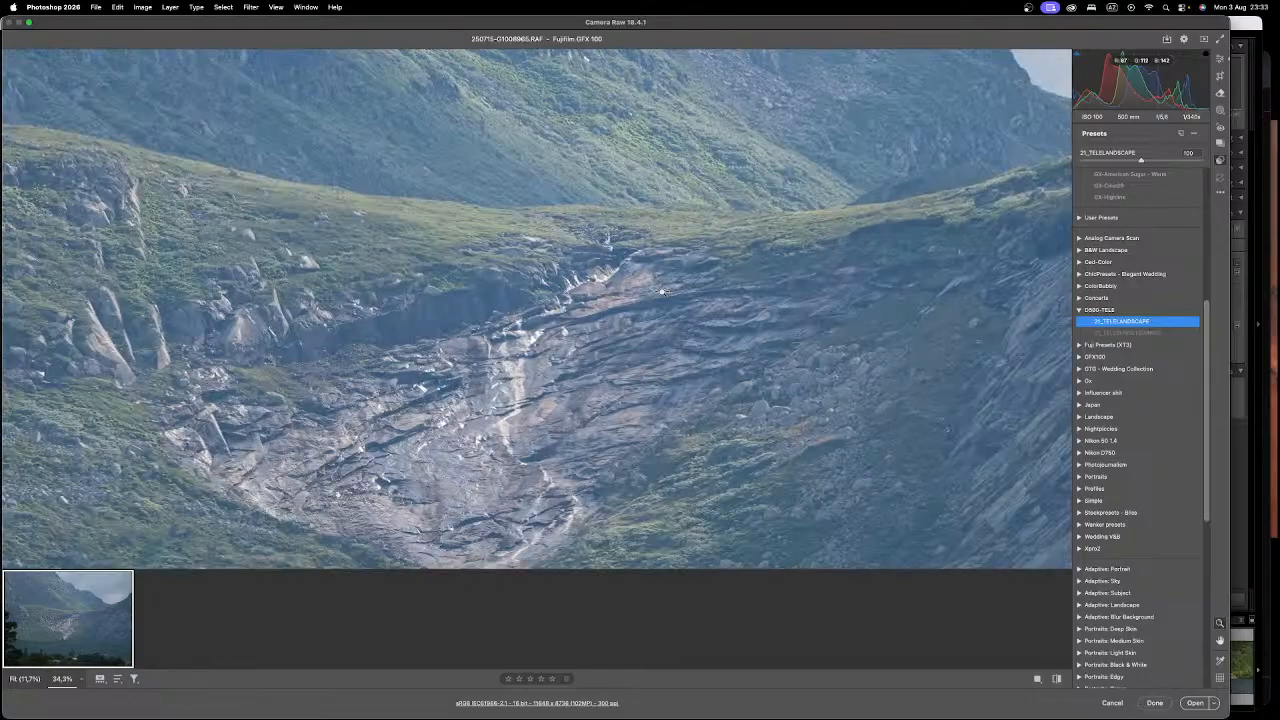
pyautogui.scroll(-2, 611, 340)
pyautogui.scroll(-2, 620, 348)
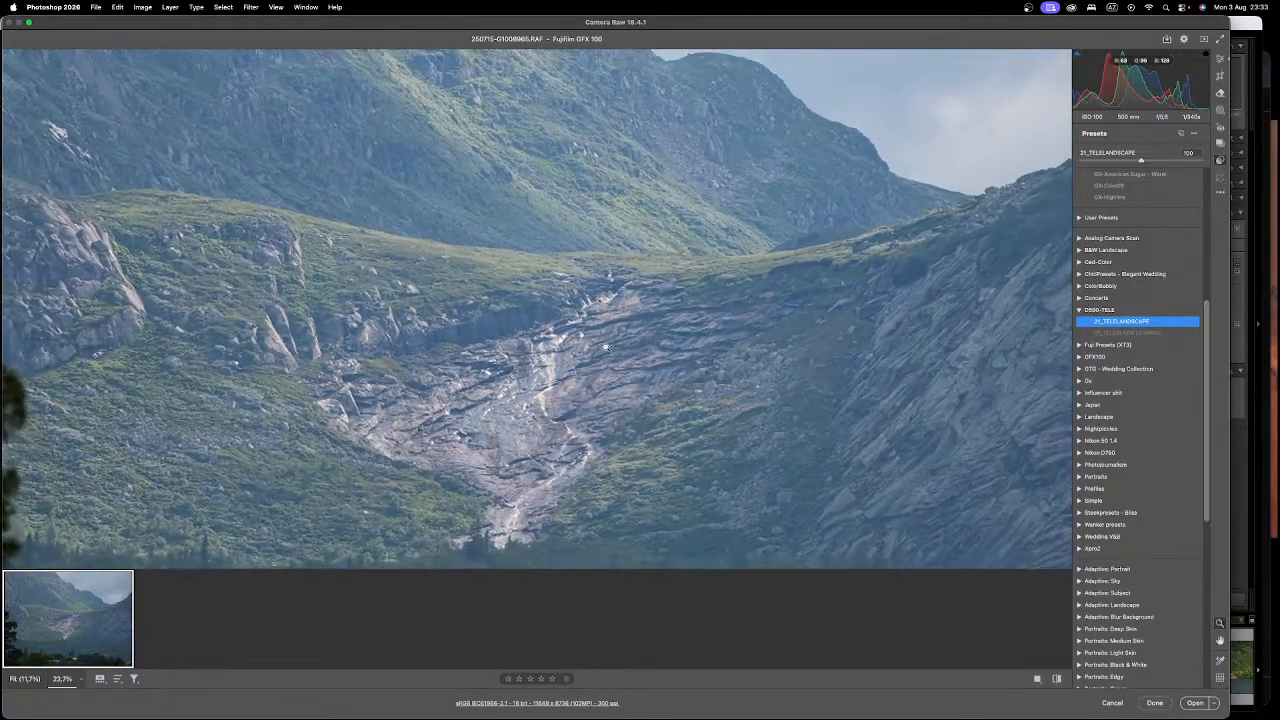
pyautogui.moveTo(672, 345); pyautogui.dragTo(638, 331)
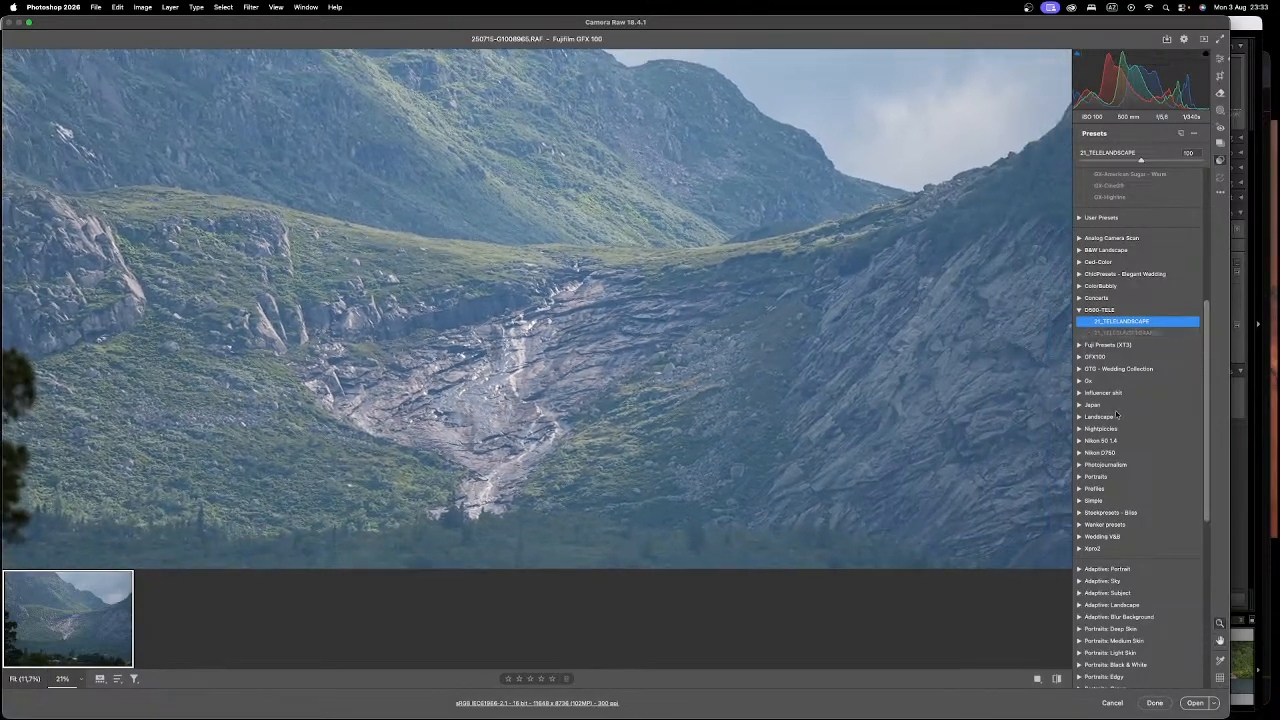
# Step: Look through the preset groups, collapsing Favorites and checking which presets the Ced-Color group contains
pyautogui.moveTo(1206, 351); pyautogui.dragTo(1211, 403)
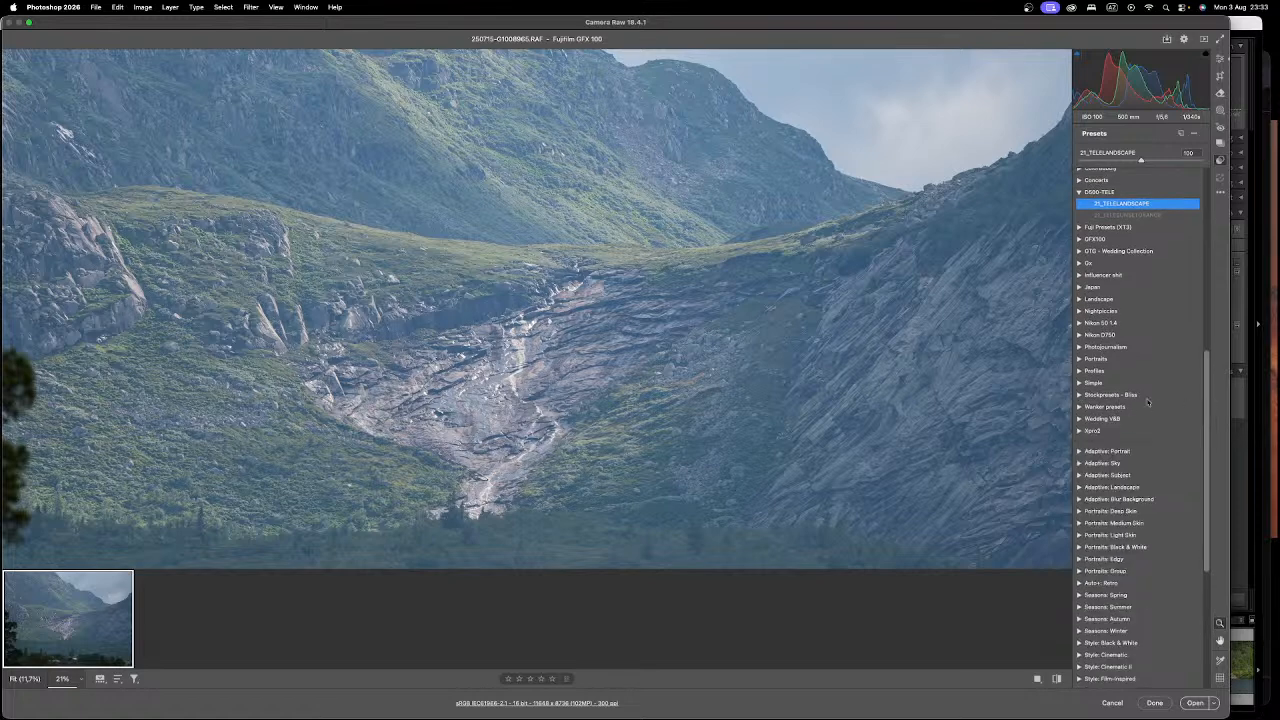
pyautogui.moveTo(1208, 396); pyautogui.dragTo(1214, 196)
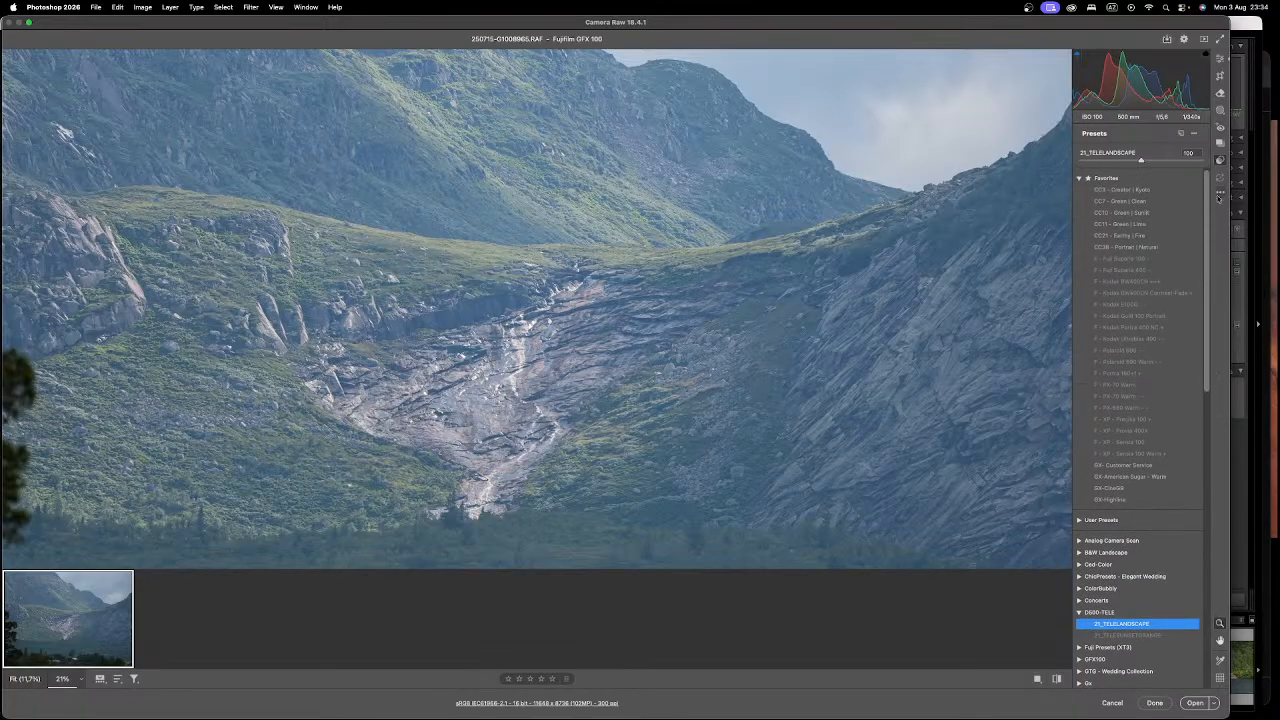
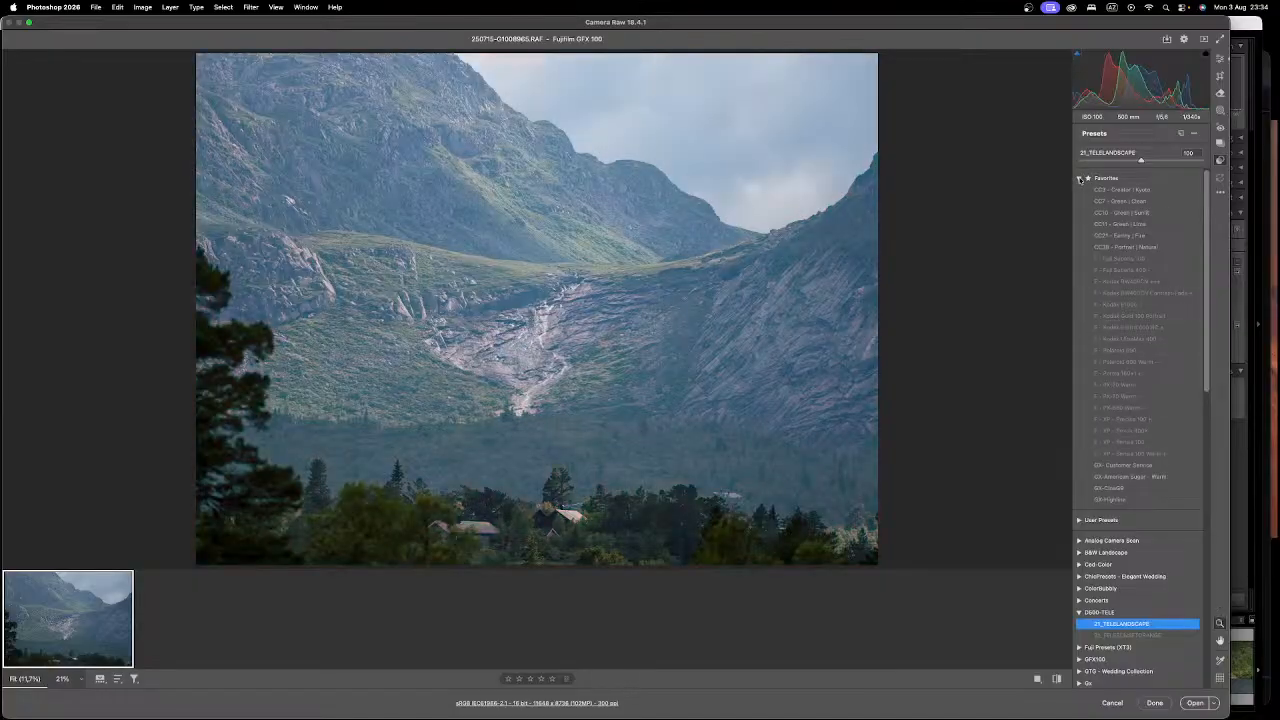
pyautogui.click(1080, 178)
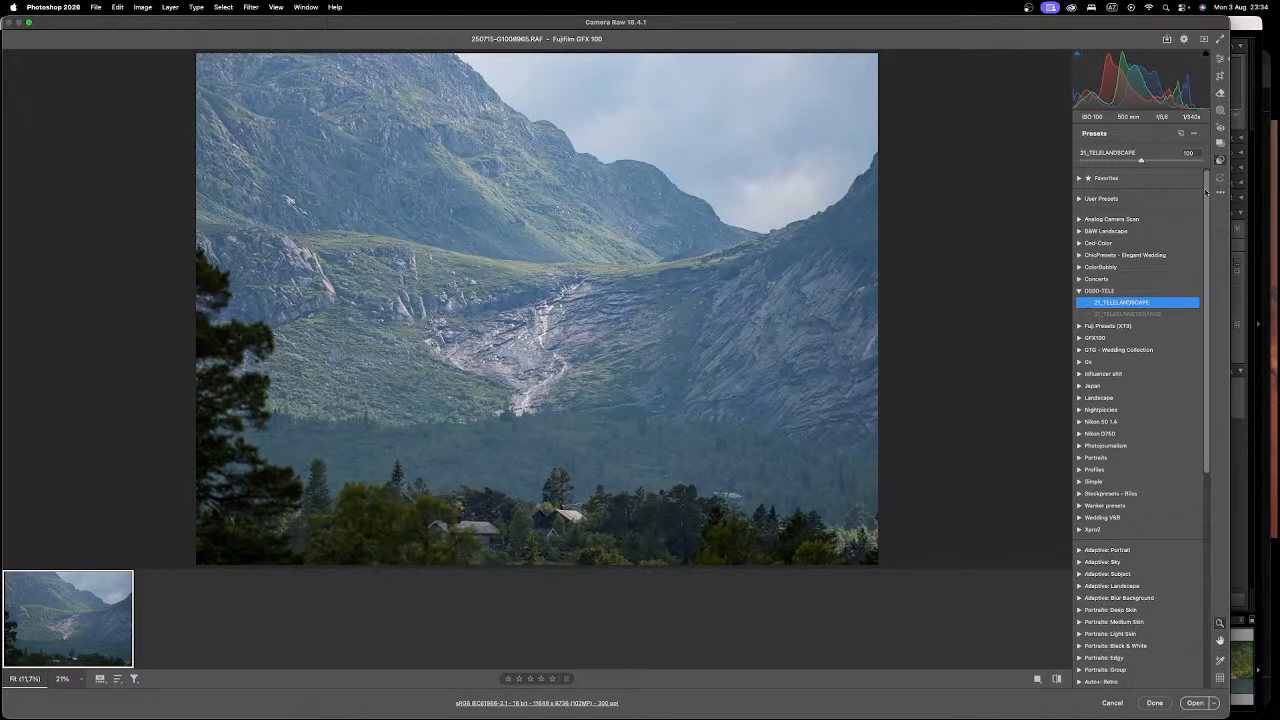
pyautogui.click(1079, 243)
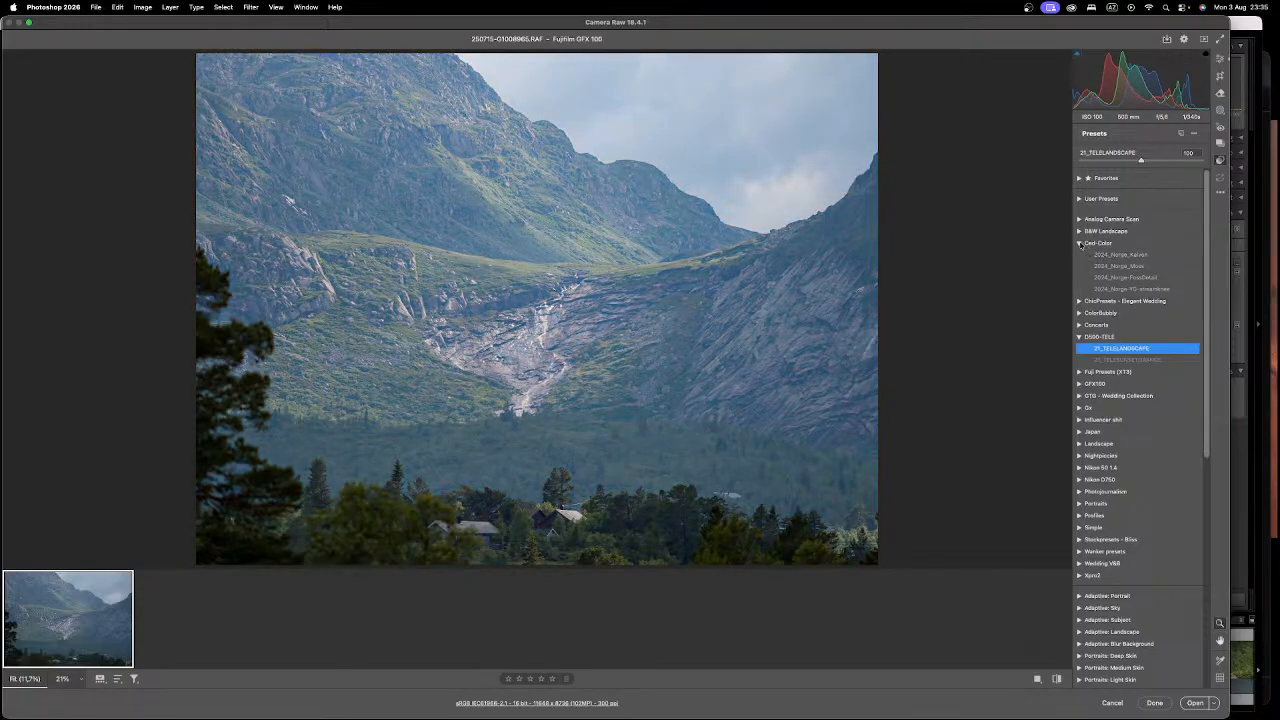
pyautogui.click(1079, 243)
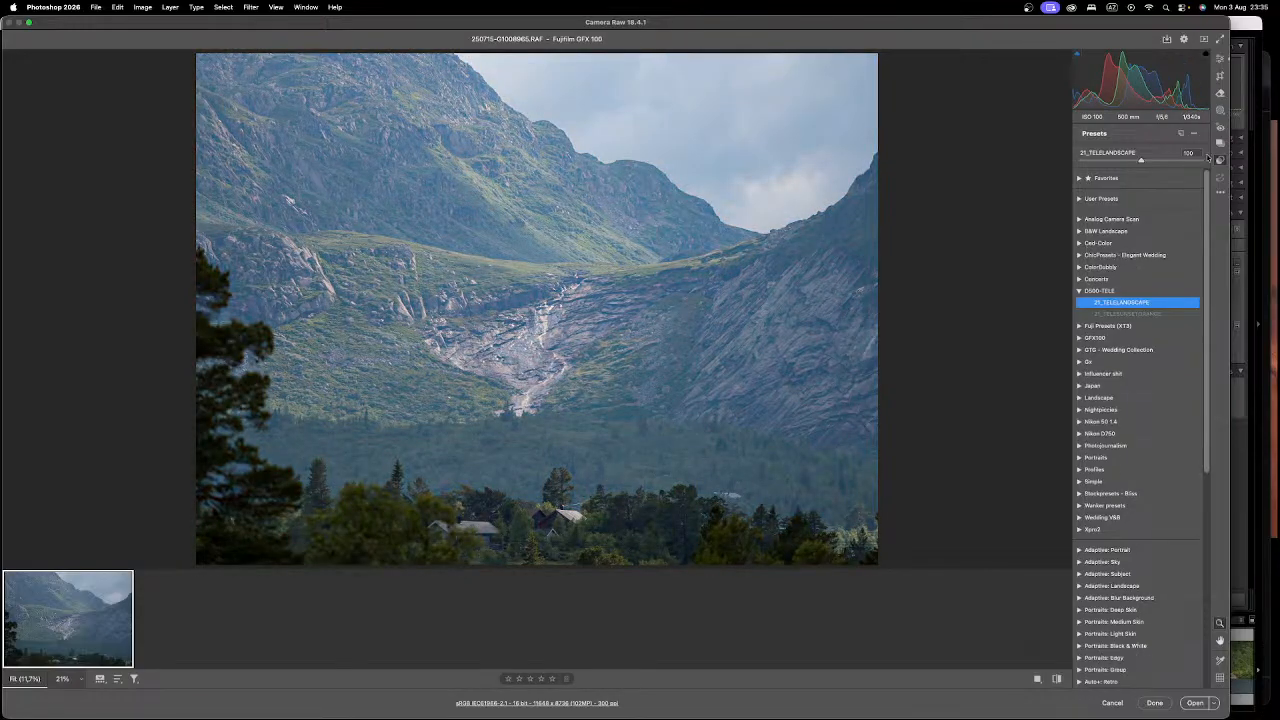
# Step: Show the edit settings applied by the preset and examine the rocky streambed up close
pyautogui.click(1220, 59)
pyautogui.moveTo(528, 309); pyautogui.dragTo(659, 346)
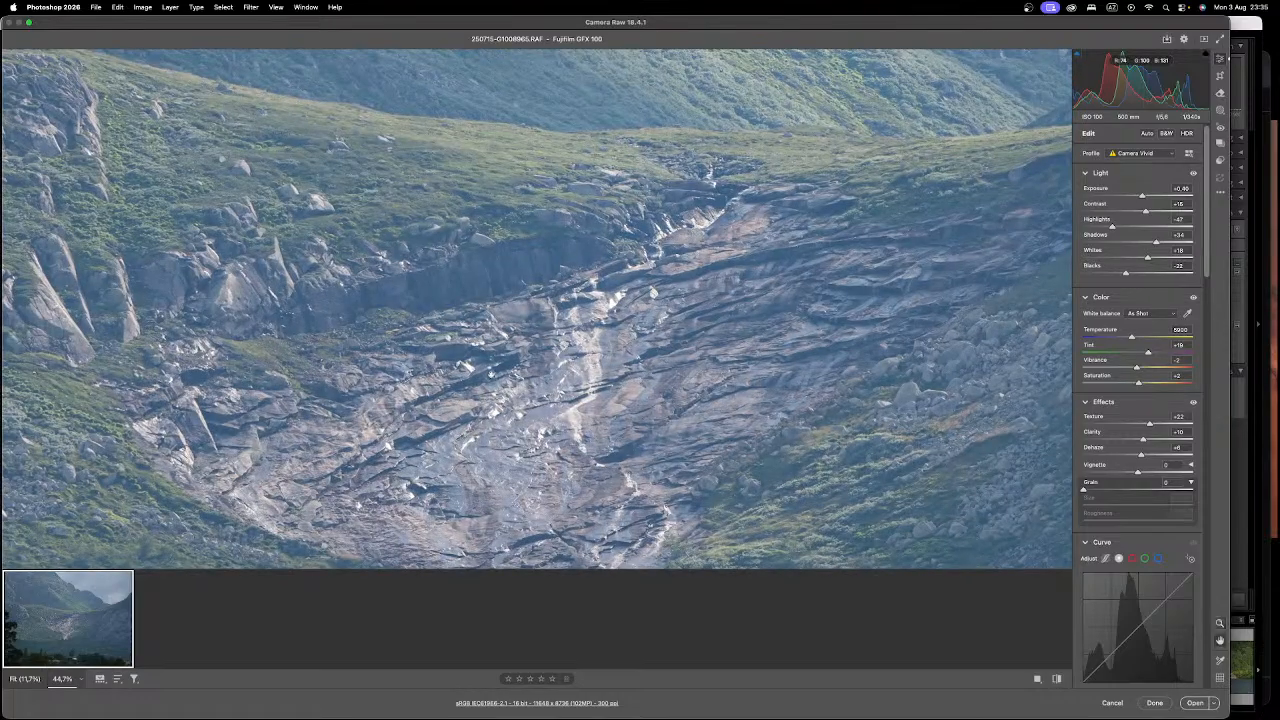
pyautogui.press('space')
pyautogui.moveTo(487, 373); pyautogui.dragTo(495, 162)
pyautogui.moveTo(632, 262); pyautogui.dragTo(479, 301)
pyautogui.press('space')
# Step: Reset the valley photo to its default settings and fit the whole image in view
pyautogui.rightClick(512, 290)
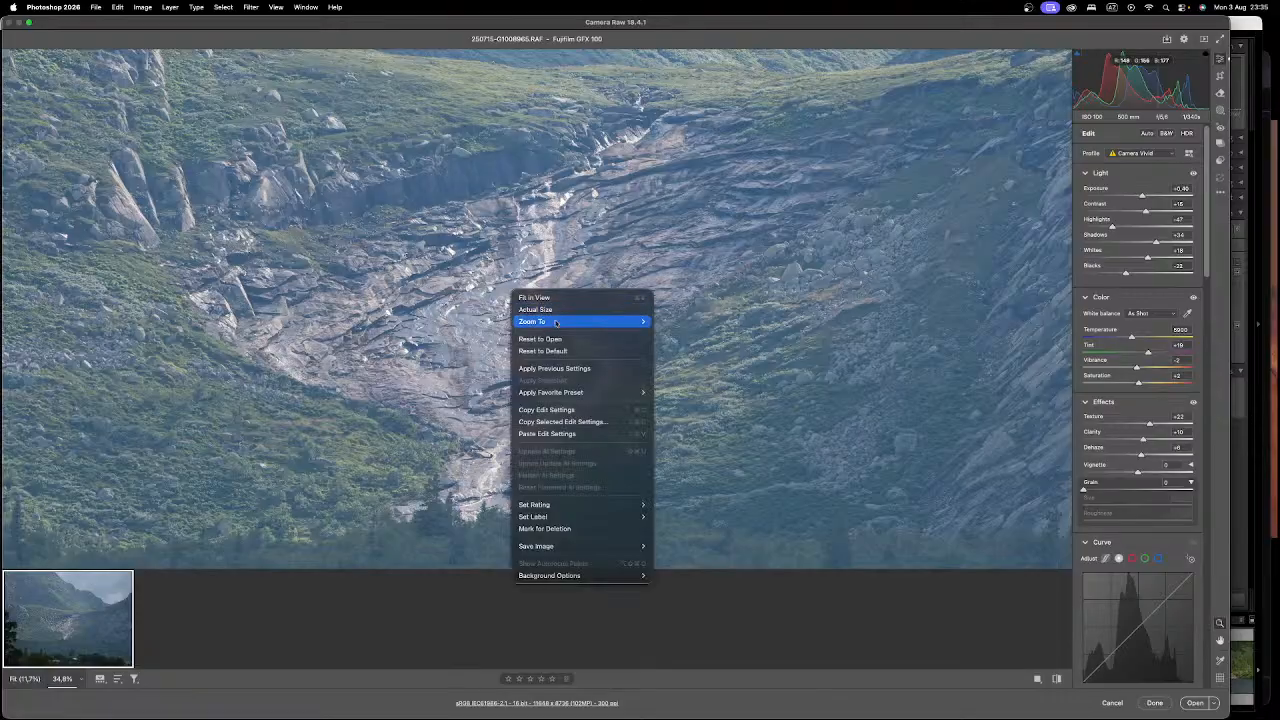
pyautogui.click(568, 352)
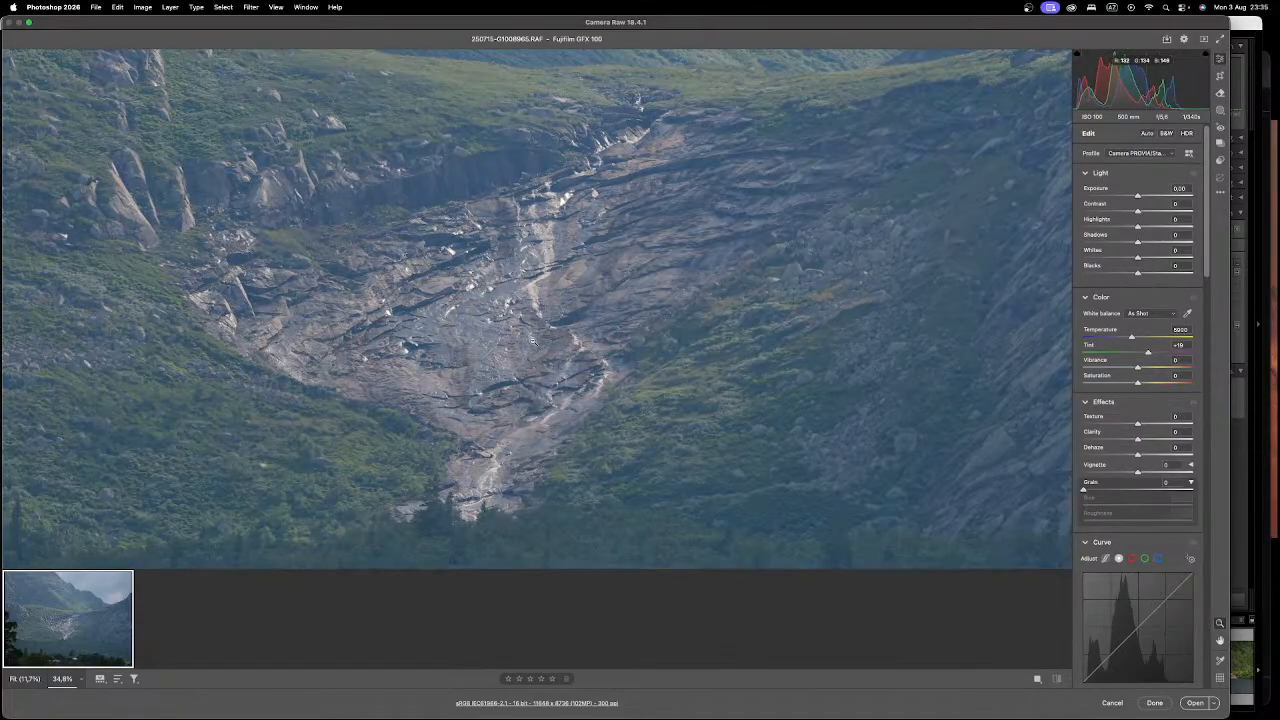
pyautogui.click(533, 340)
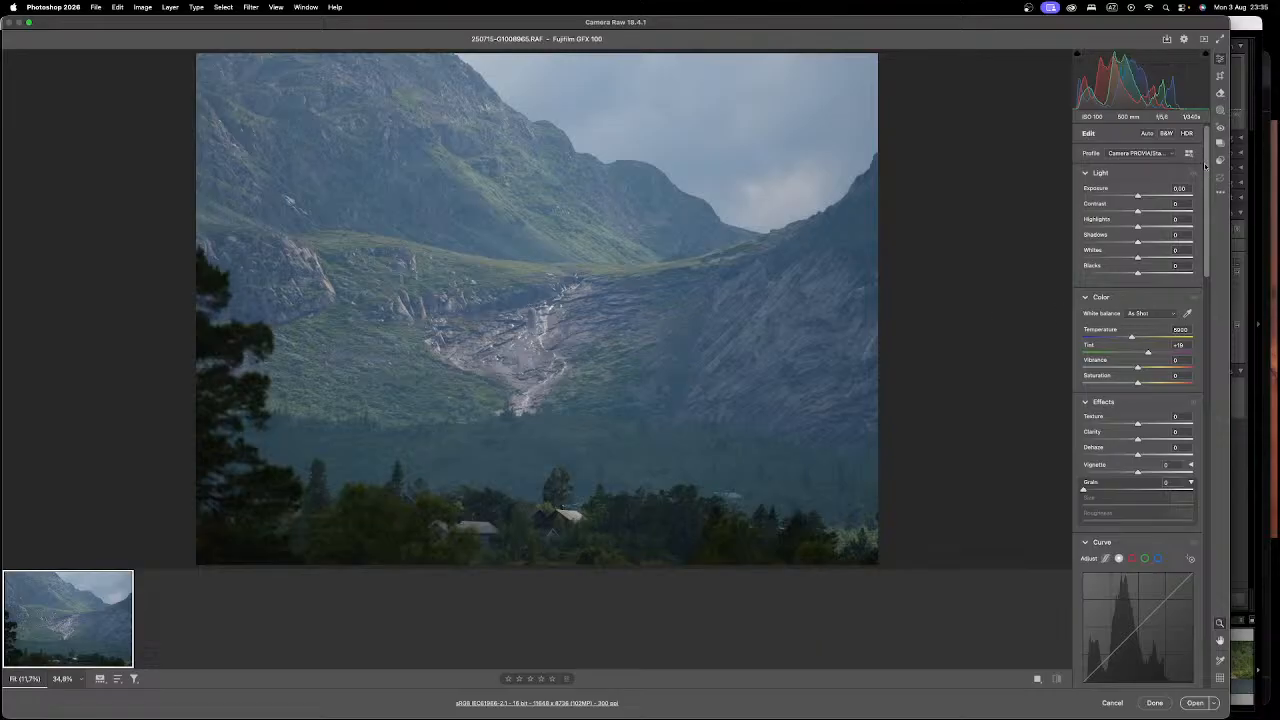
# Step: Raise Exposure to about +0.6, Contrast to +28, Highlights to about +23 and Whites to about +41
pyautogui.moveTo(1137, 196); pyautogui.dragTo(1144, 196)
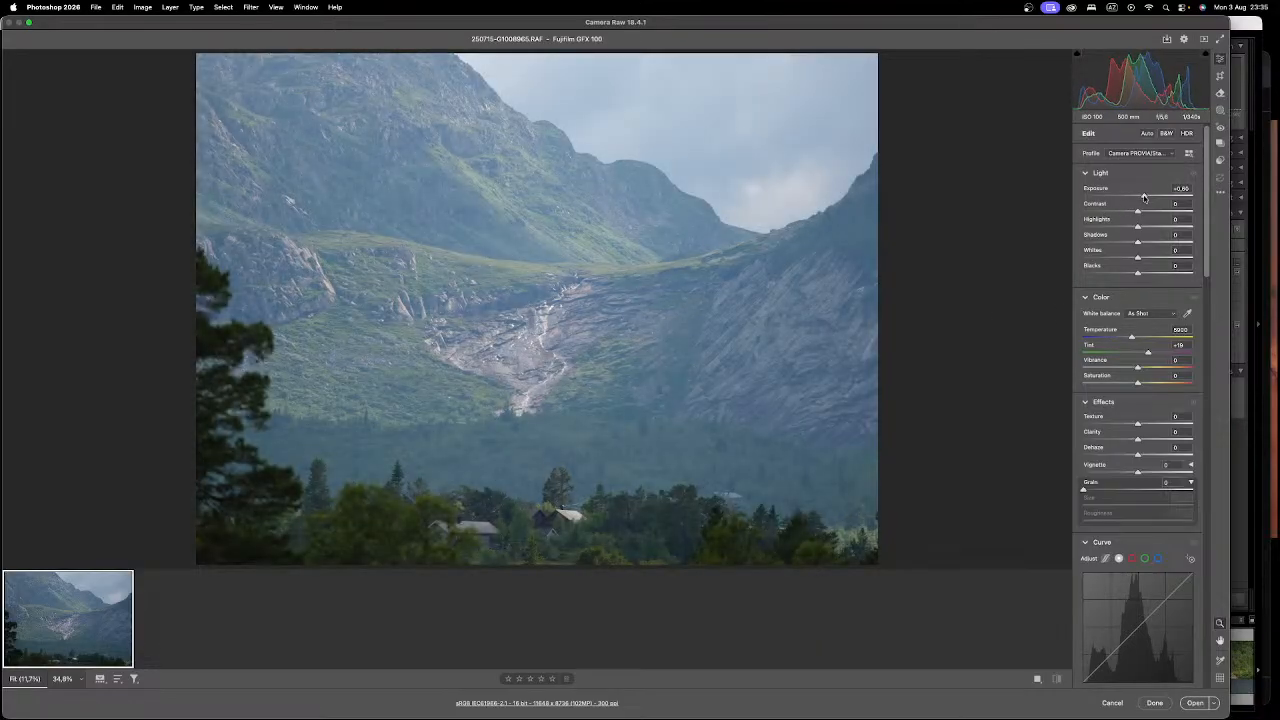
pyautogui.click(1154, 212)
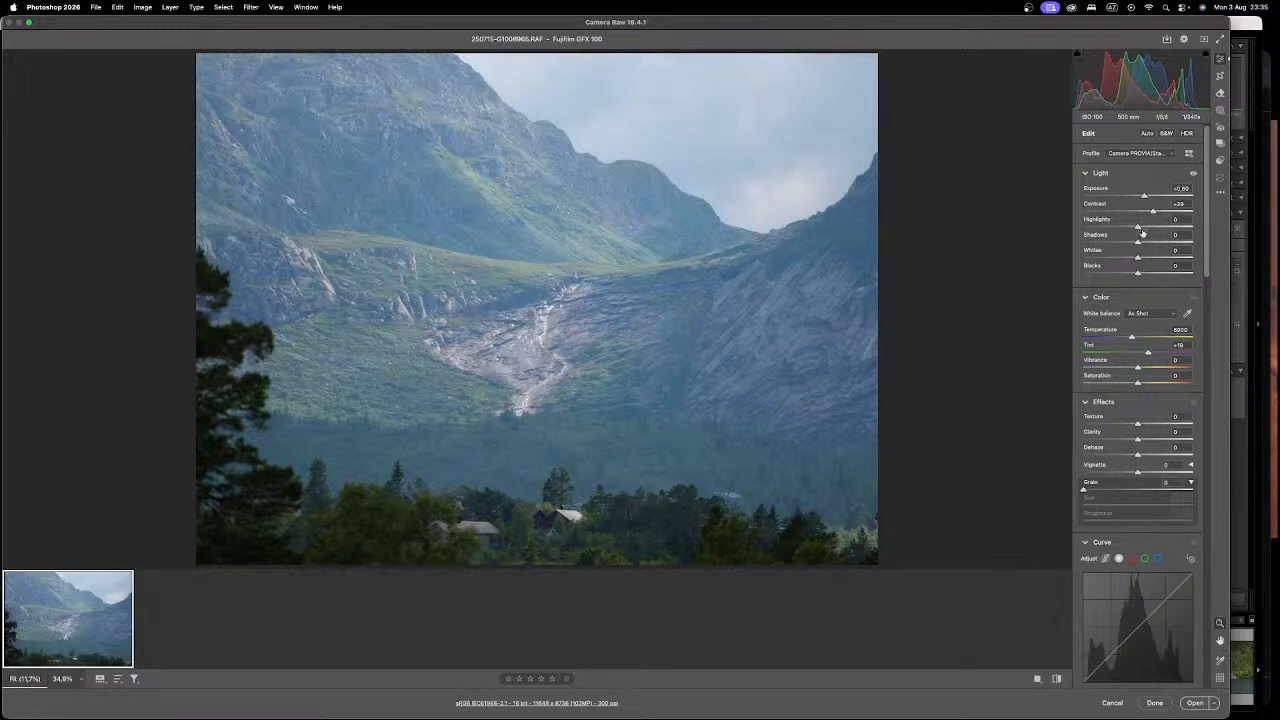
pyautogui.click(1150, 227)
pyautogui.click(1158, 256)
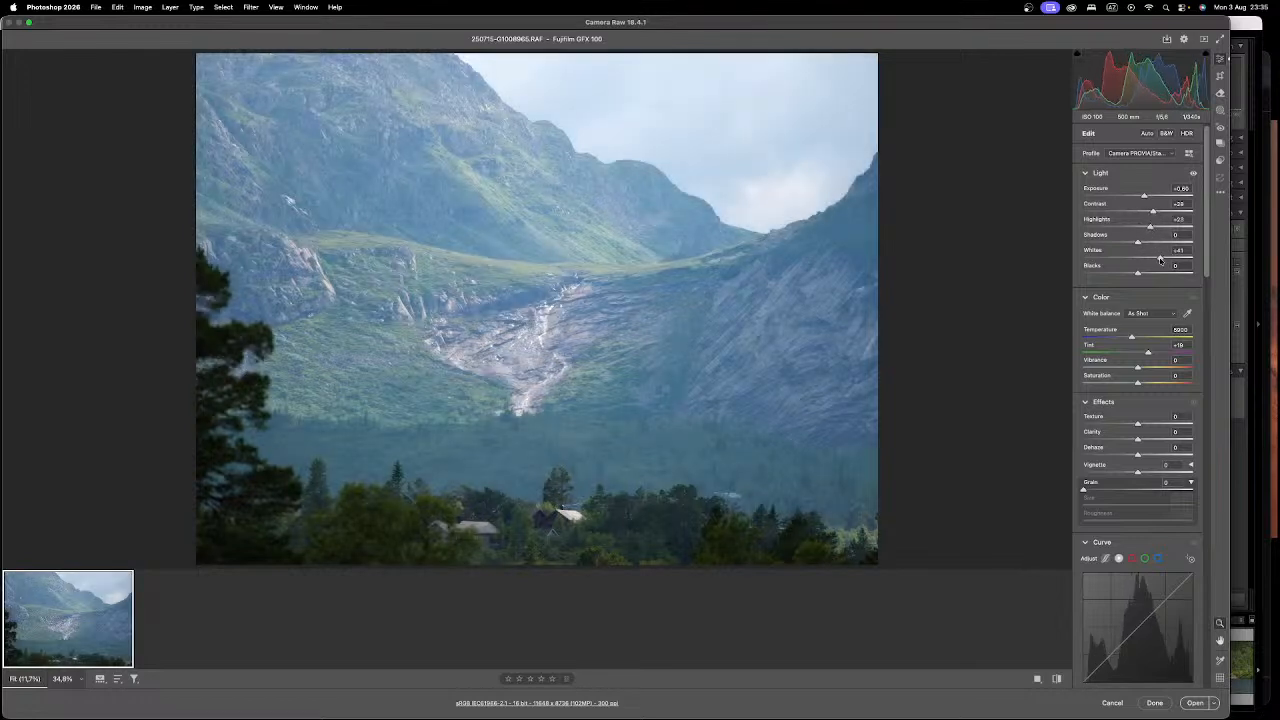
# Step: Set Highlights to -11, Shadows to -24, Whites to about +39 and Blacks to about -23
pyautogui.click(1128, 228)
pyautogui.moveTo(1128, 228); pyautogui.dragTo(1124, 248)
pyautogui.click(1120, 243)
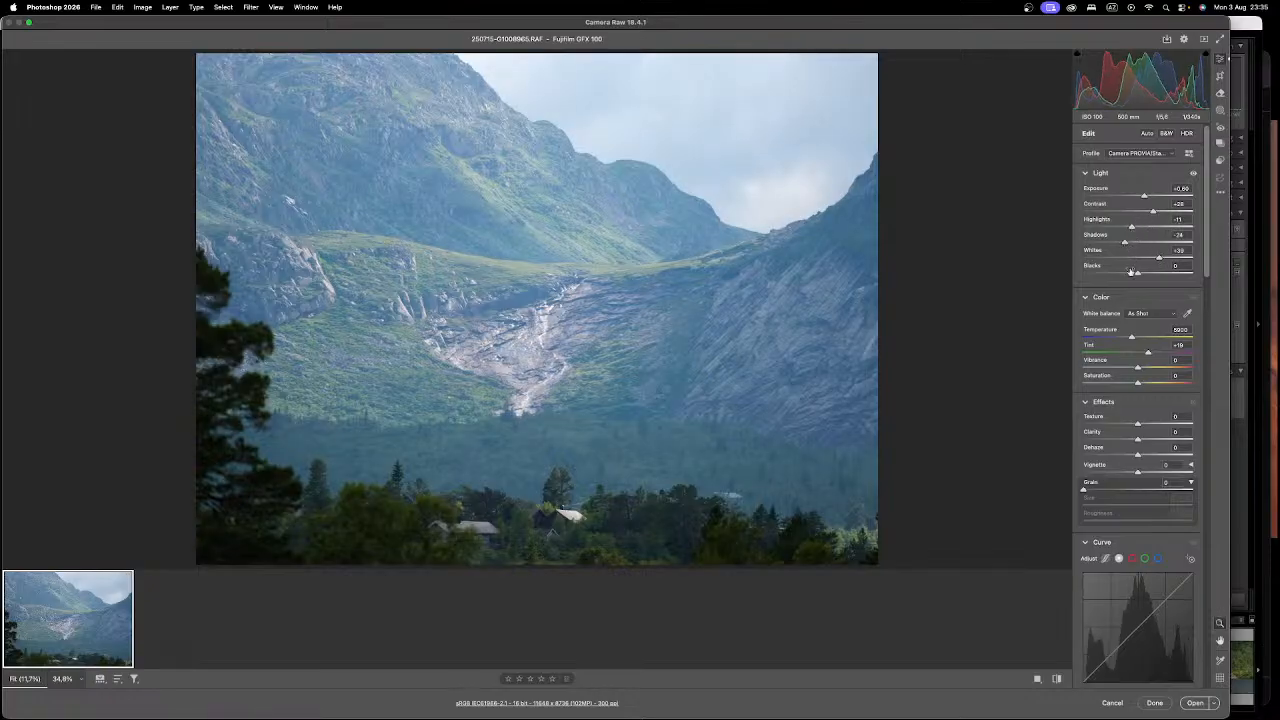
pyautogui.click(1125, 273)
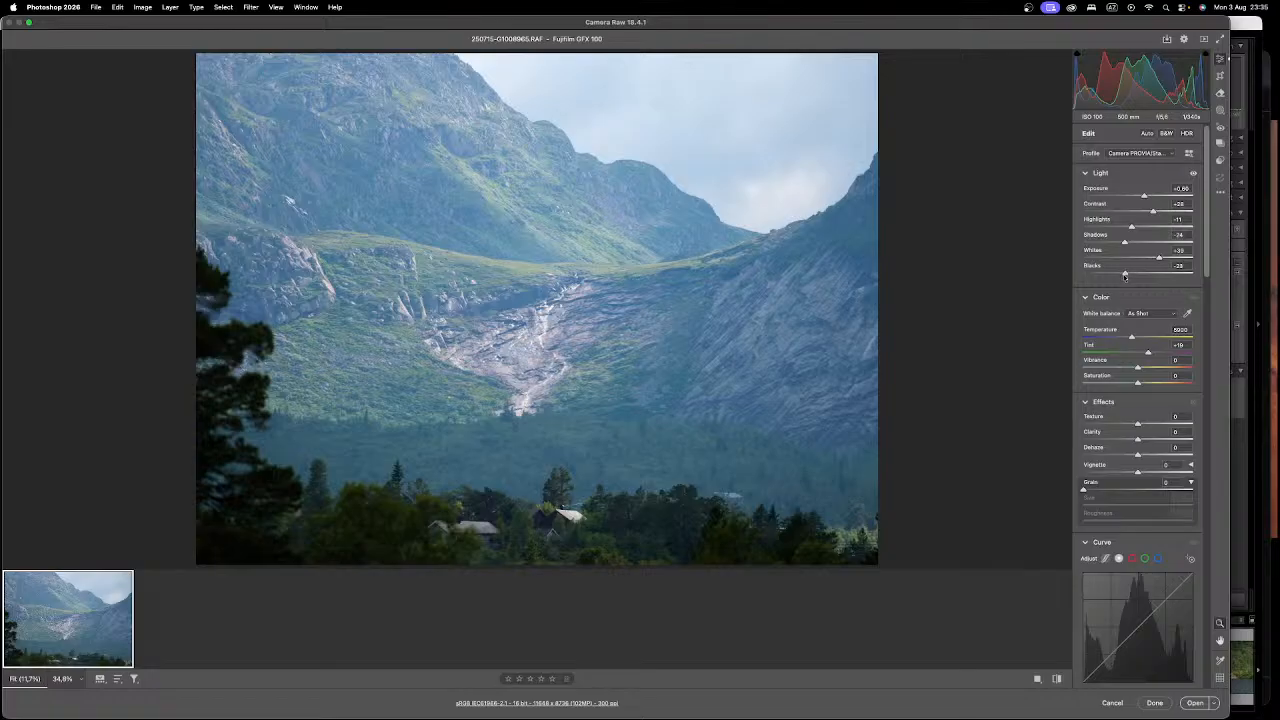
# Step: Set Vibrance to +4, Blacks to about -14, Dehaze to +24, Clarity to -11 and Texture to +11
pyautogui.moveTo(1148, 368); pyautogui.dragTo(1140, 368)
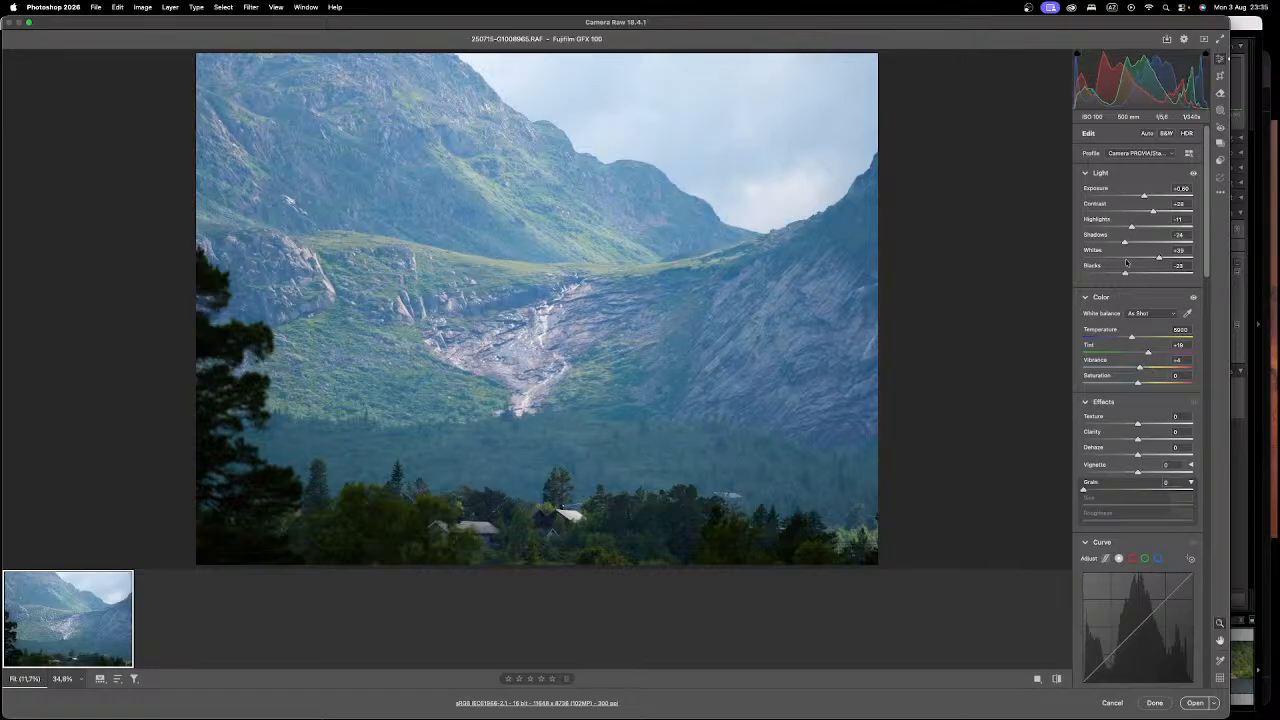
pyautogui.moveTo(1126, 272); pyautogui.dragTo(1131, 272)
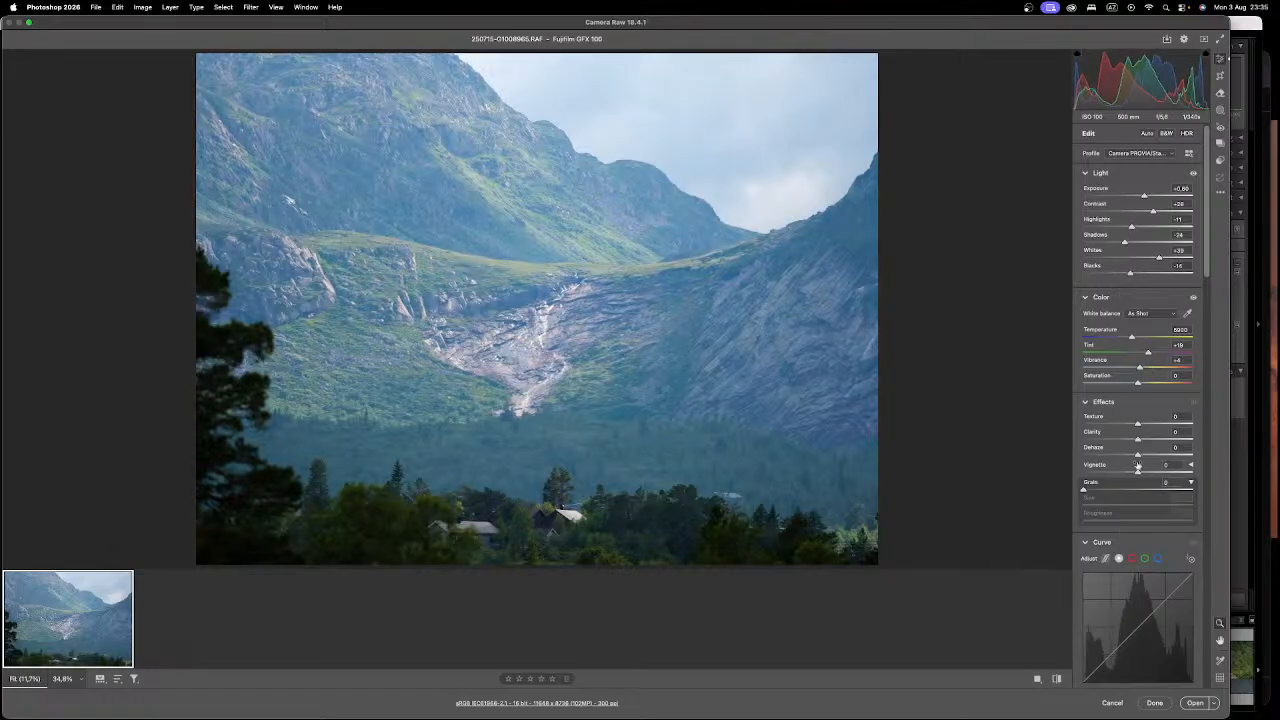
pyautogui.moveTo(1152, 457); pyautogui.dragTo(1144, 465)
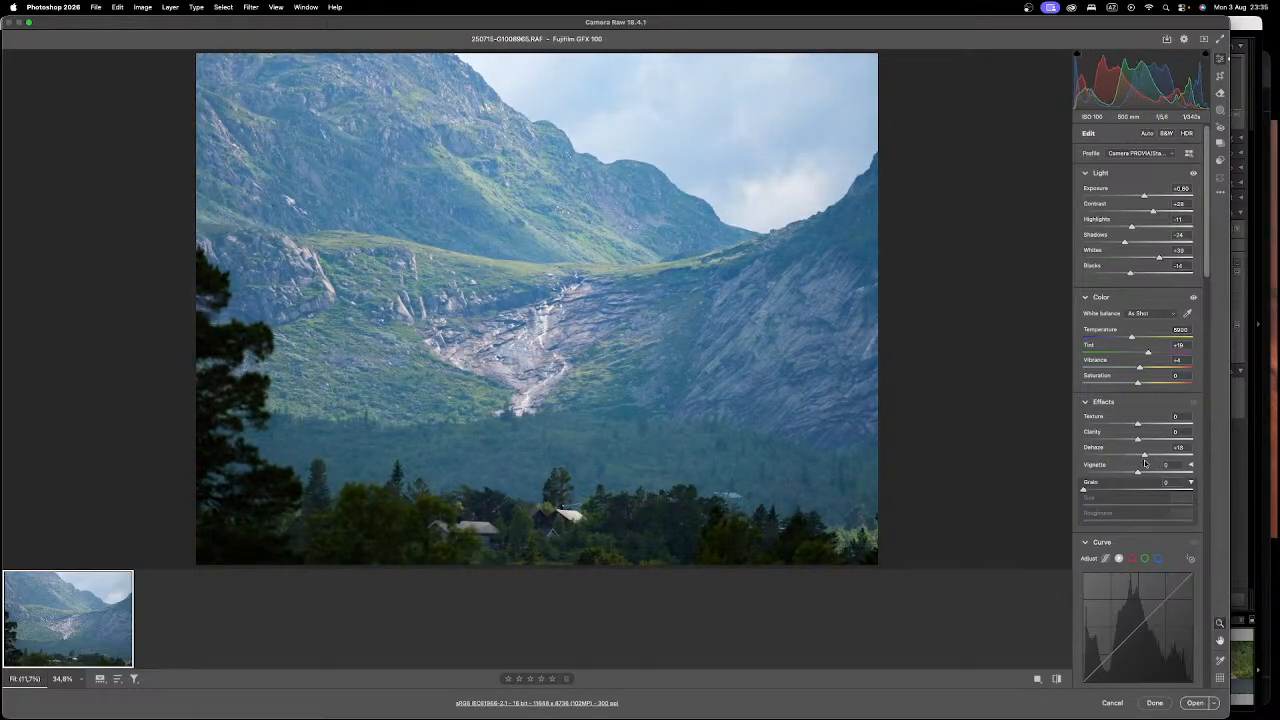
pyautogui.moveTo(1144, 456)
pyautogui.mouseDown()
pyautogui.moveTo(1205, 471)
pyautogui.moveTo(1151, 472)
pyautogui.mouseUp()
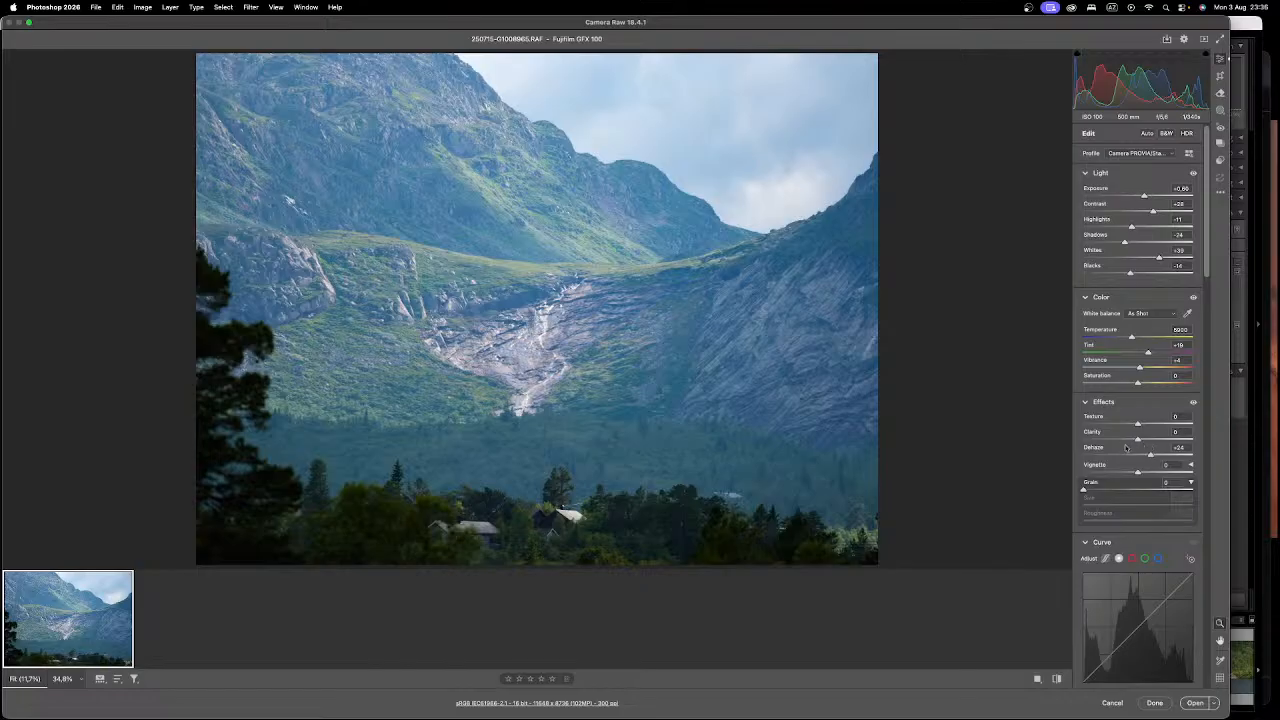
pyautogui.moveTo(1138, 440)
pyautogui.mouseDown()
pyautogui.moveTo(1120, 445)
pyautogui.moveTo(1156, 458)
pyautogui.moveTo(1131, 441)
pyautogui.moveTo(1149, 456)
pyautogui.moveTo(1146, 424)
pyautogui.mouseUp()
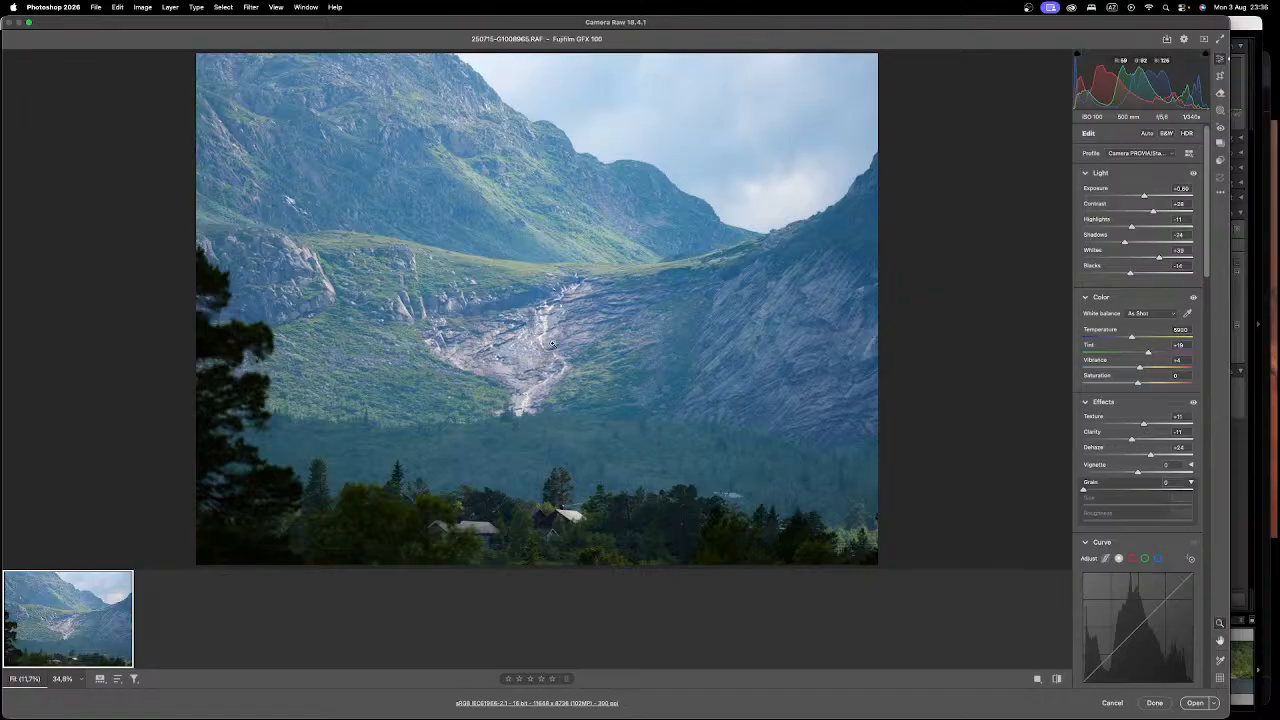
# Step: Examine the rocky streambed and the trees below it up close, and fit the whole photo in view
pyautogui.click(545, 337)
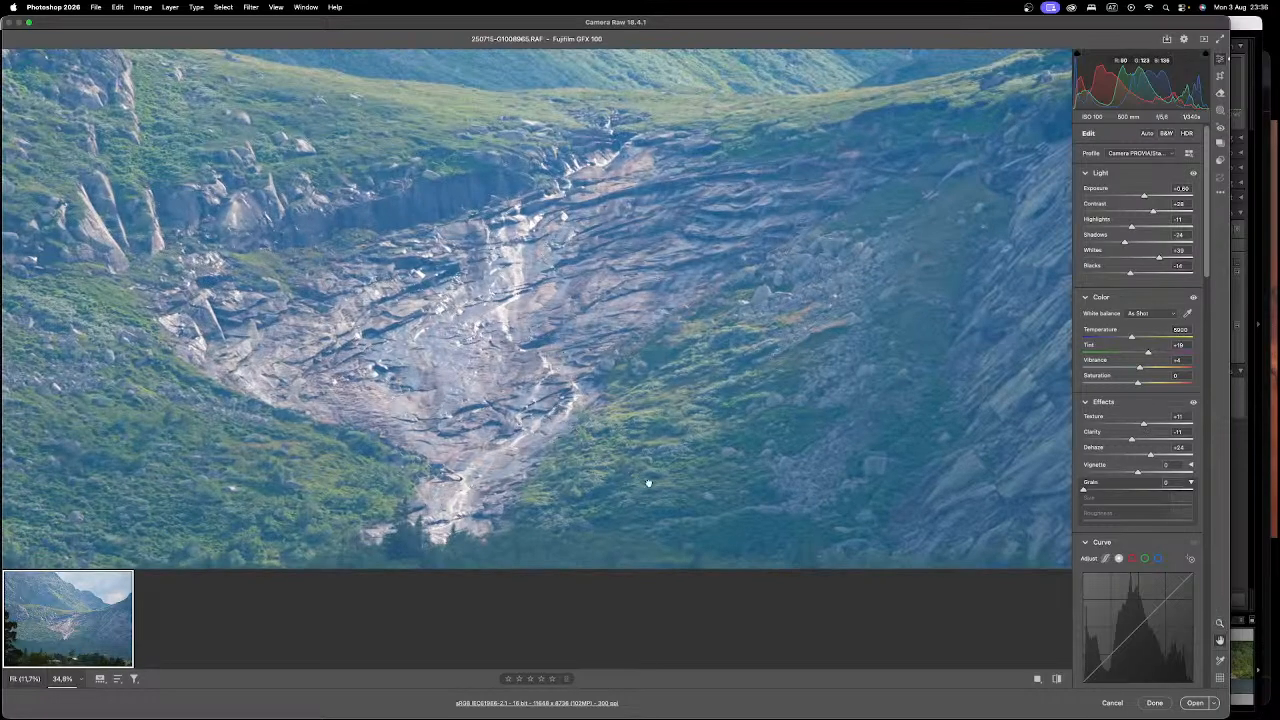
pyautogui.scroll(-5, 600, 440)
pyautogui.scroll(5, 755, 342)
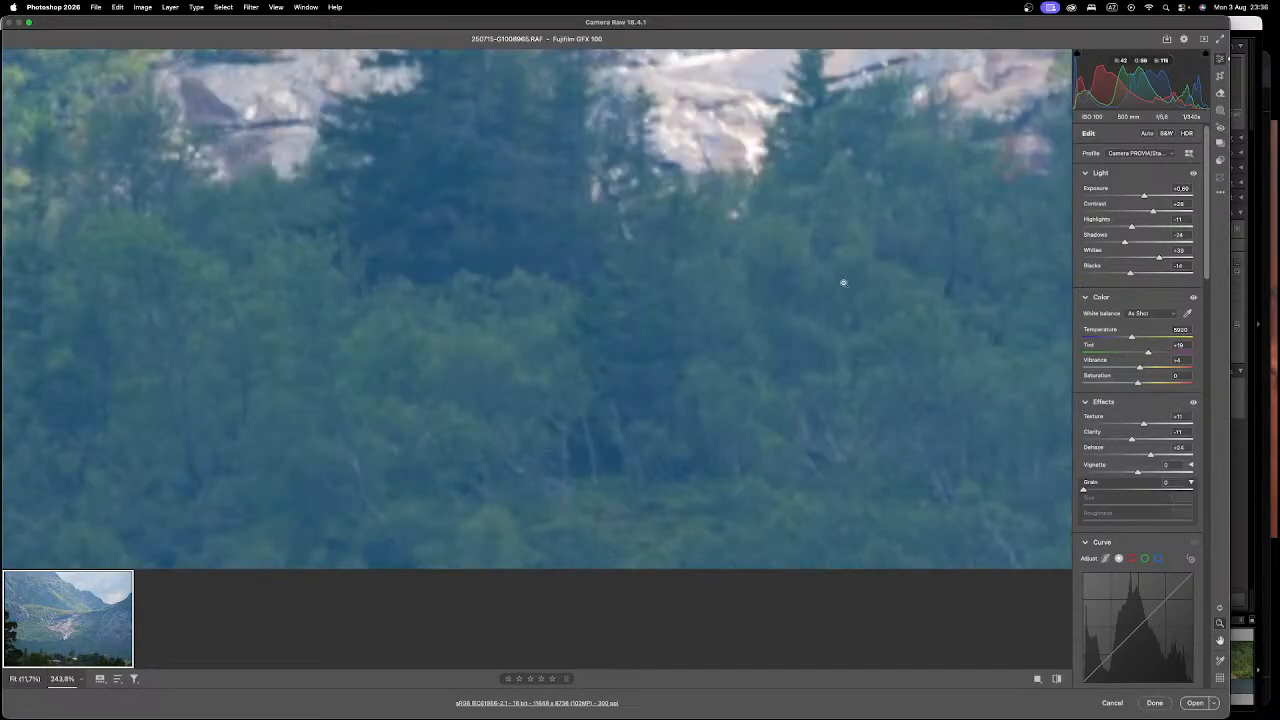
pyautogui.moveTo(808, 243); pyautogui.dragTo(640, 483)
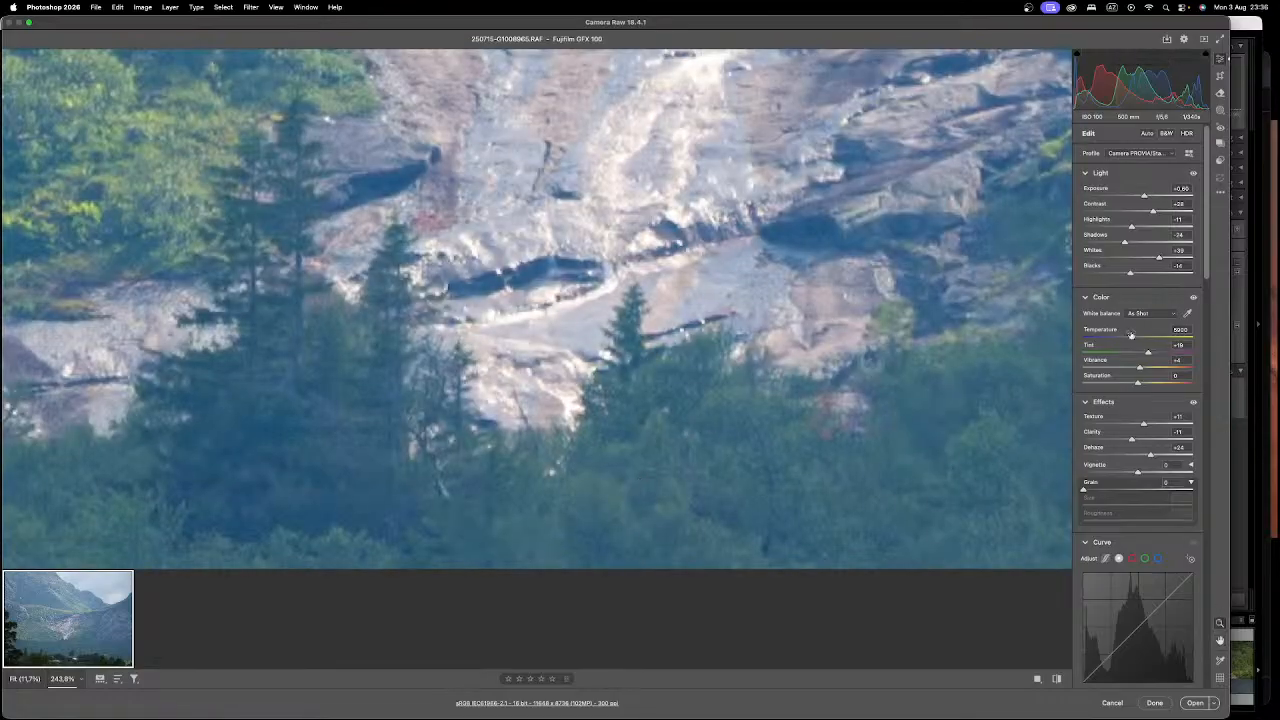
pyautogui.press('super+0')
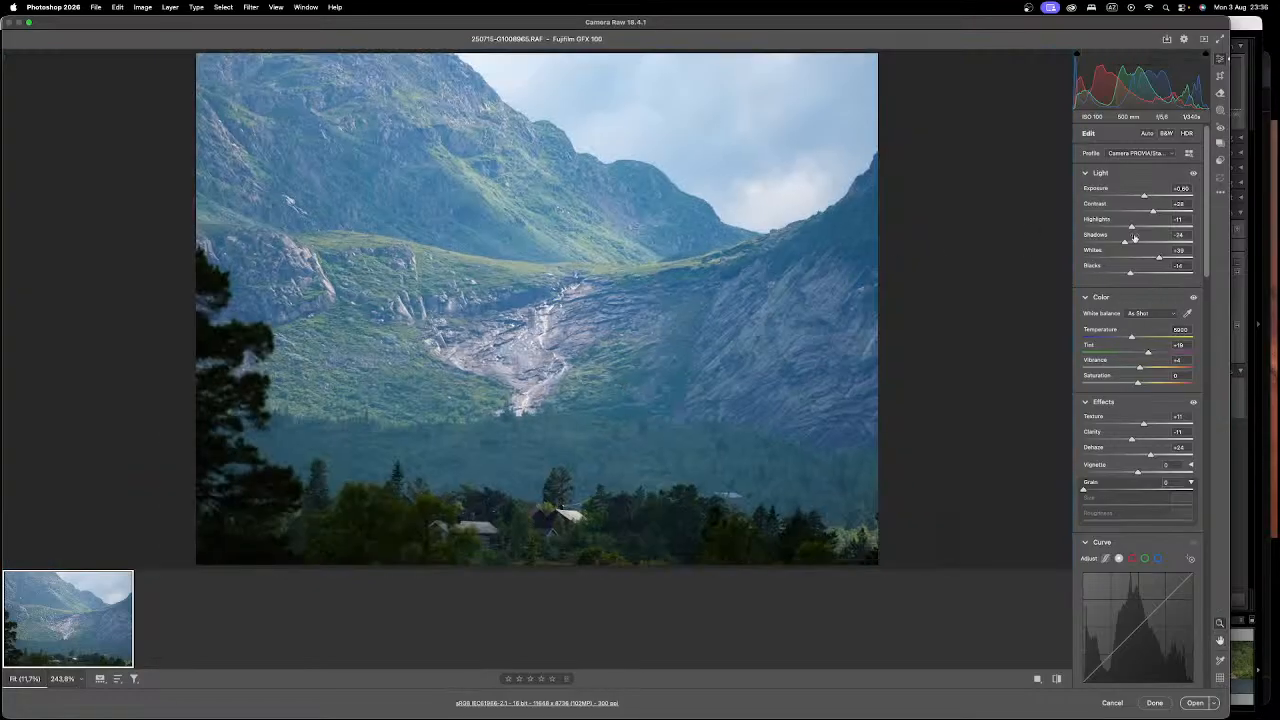
# Step: Adjust the white balance to a Tint of +23 and a Temperature of about 6160
pyautogui.scroll(-2, 1145, 270)
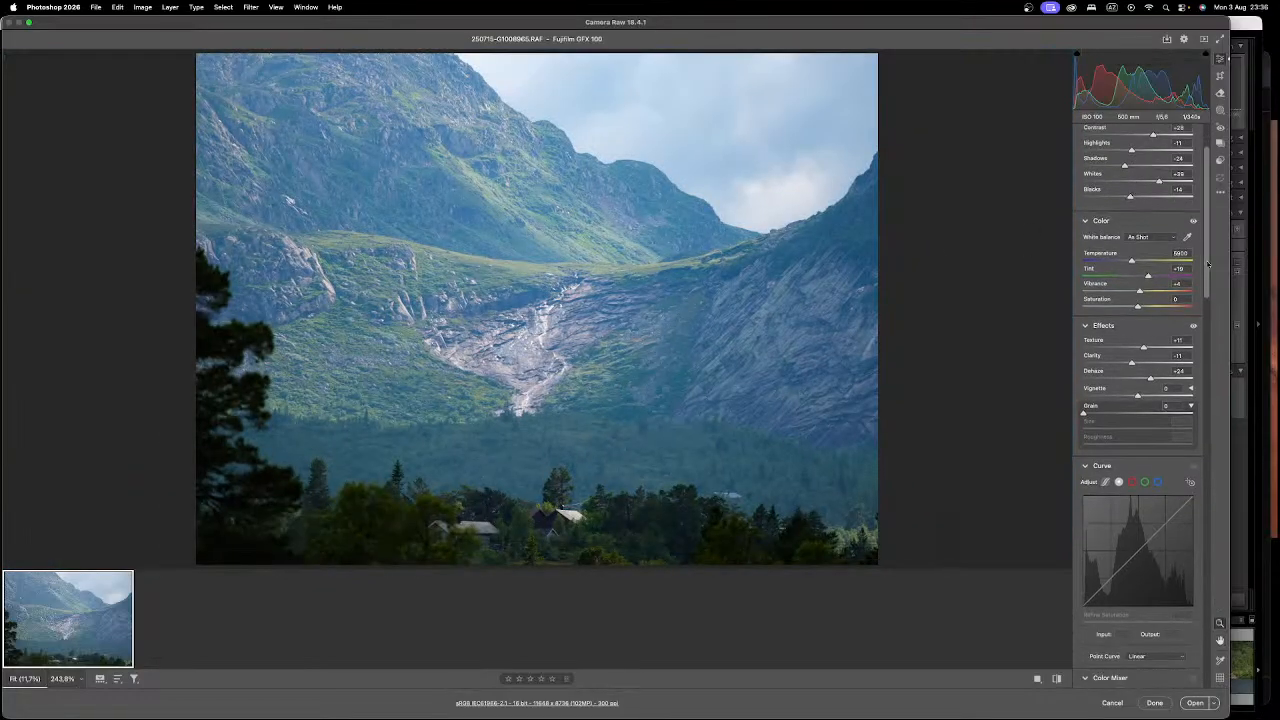
pyautogui.click(1152, 276)
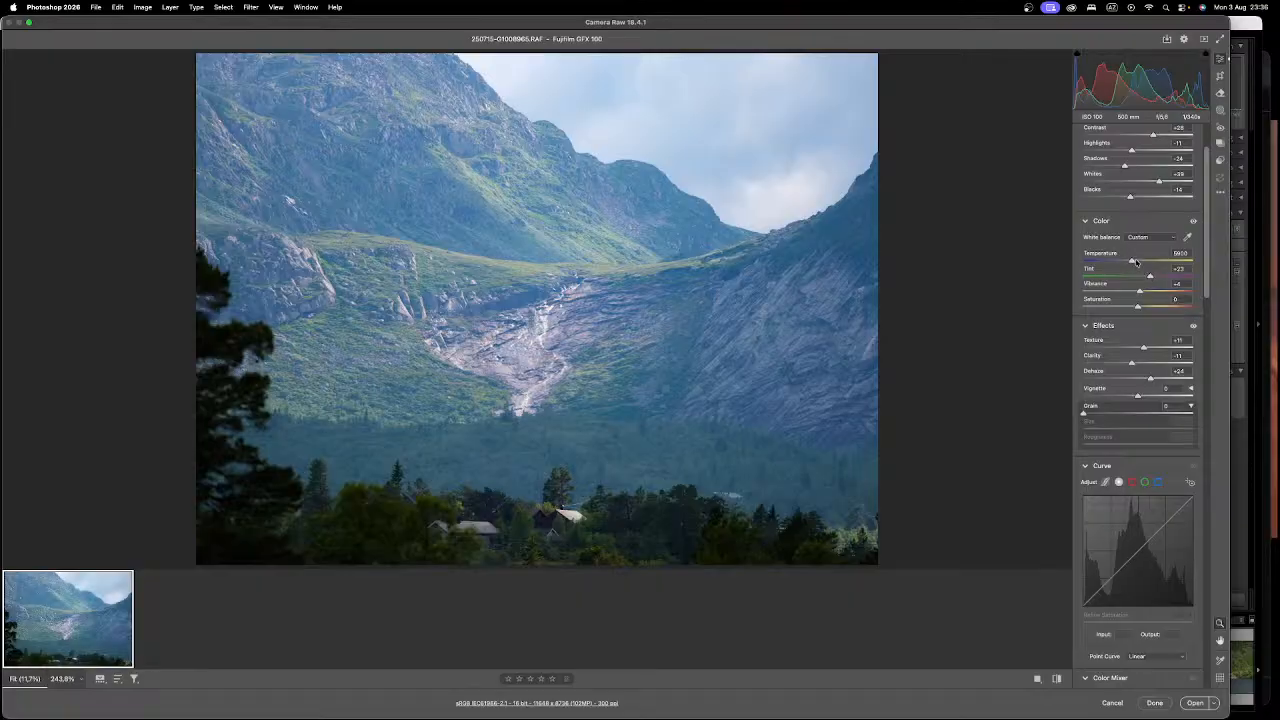
pyautogui.click(1136, 261)
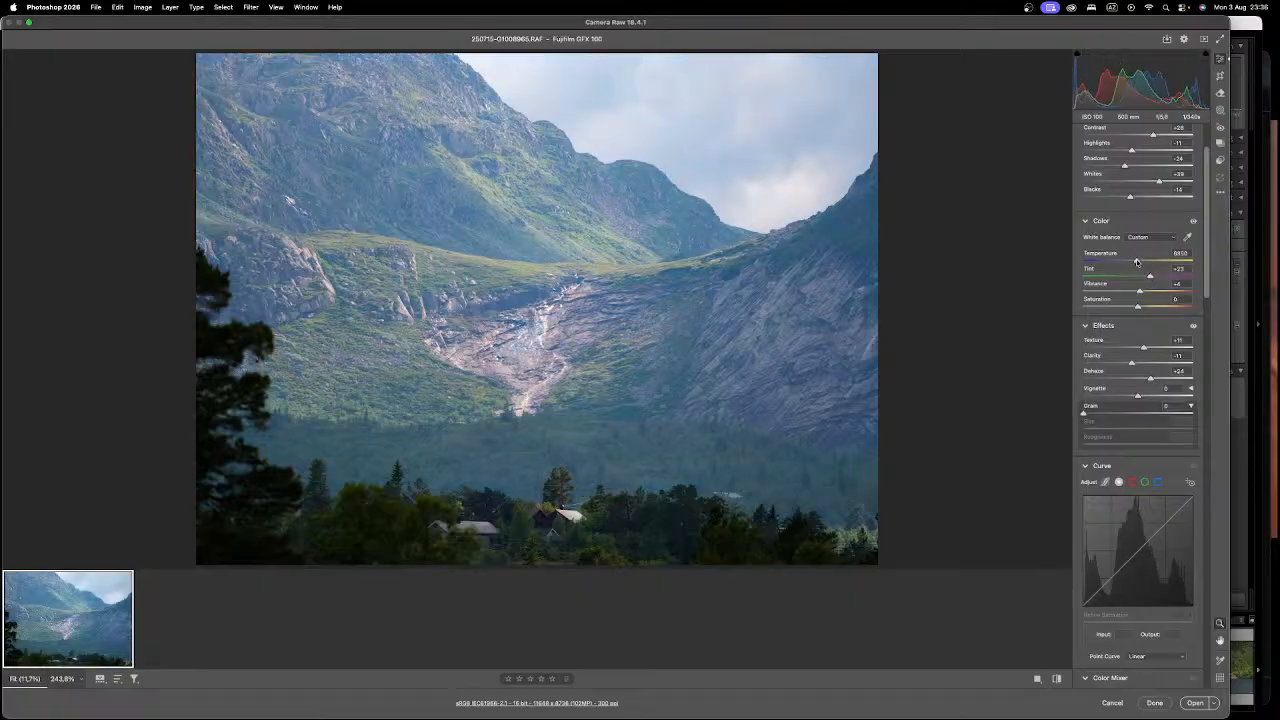
pyautogui.moveTo(1134, 261); pyautogui.dragTo(1133, 261)
# Step: Fine-tune Exposure to about +0.58 and check the result on the valley photo
pyautogui.scroll(-10, 1188, 387)
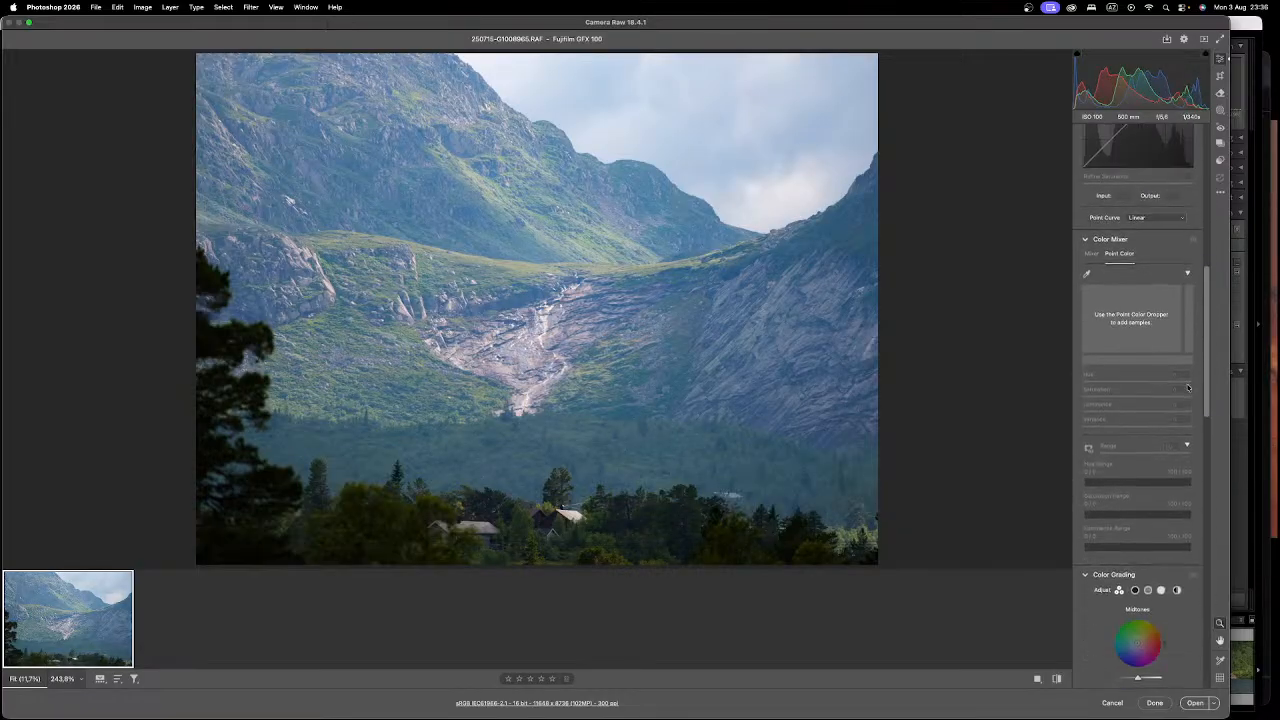
pyautogui.scroll(-10, 1188, 387)
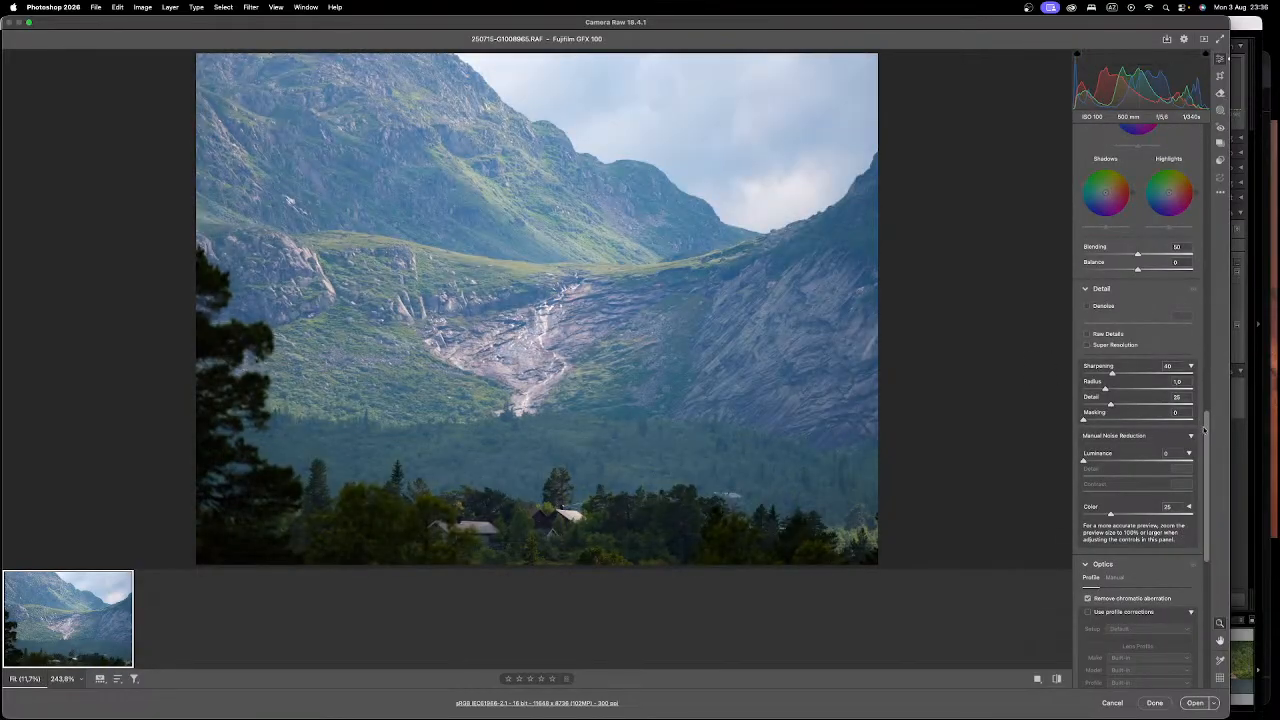
pyautogui.moveTo(1207, 430); pyautogui.dragTo(1221, 128)
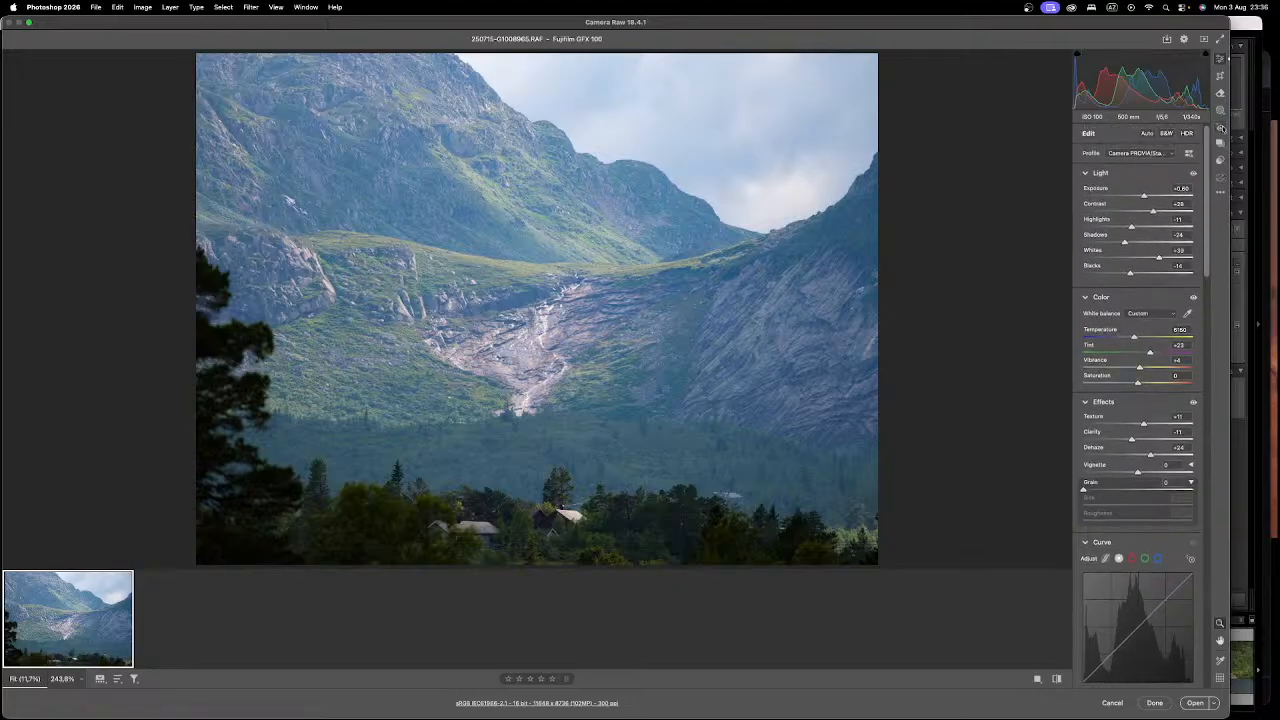
pyautogui.moveTo(1146, 196); pyautogui.dragTo(1143, 196)
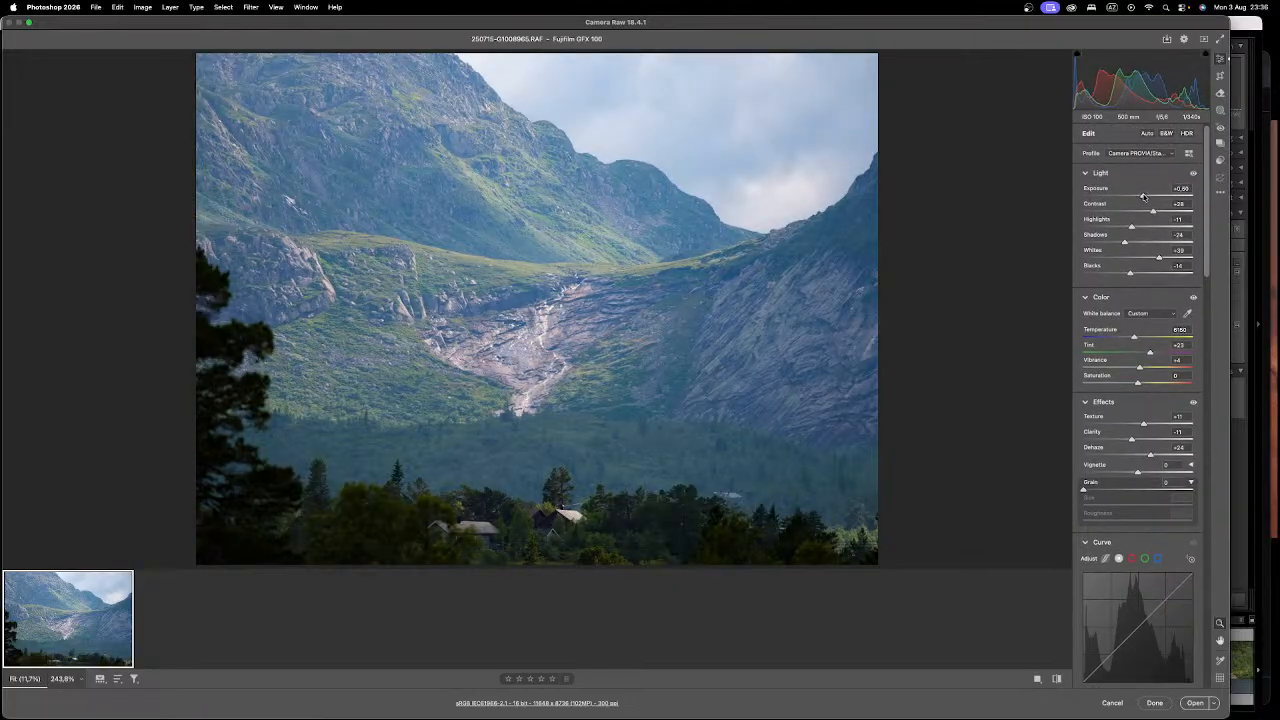
pyautogui.click(622, 282)
pyautogui.moveTo(622, 282); pyautogui.dragTo(780, 300)
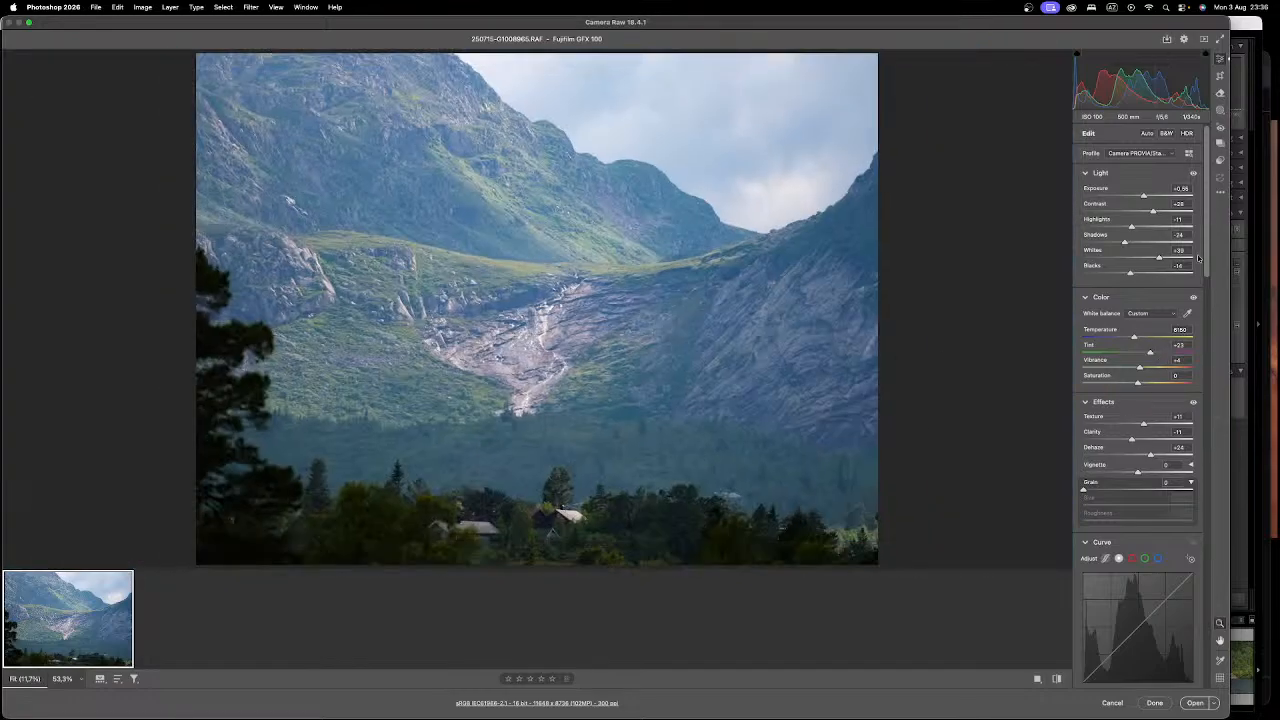
# Step: Reduce the HSL saturation of the yellows, greens, aquas and blues in the Color Mixer
pyautogui.scroll(-10, 1205, 262)
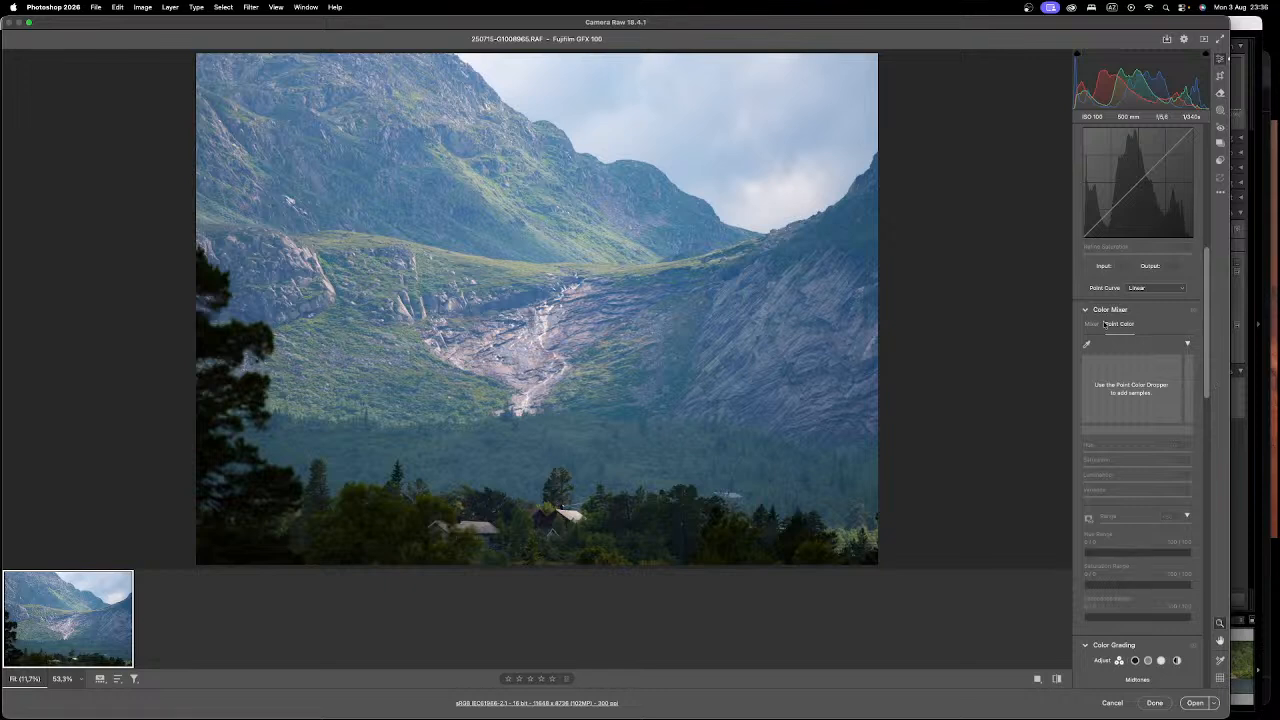
pyautogui.click(1088, 327)
pyautogui.click(1121, 360)
pyautogui.moveTo(1137, 433); pyautogui.dragTo(1131, 464)
pyautogui.moveTo(1134, 417); pyautogui.dragTo(1130, 474)
# Step: Shift the HSL hue of the blues slightly toward purple and move the aquas and greens hues to negative values
pyautogui.click(1092, 357)
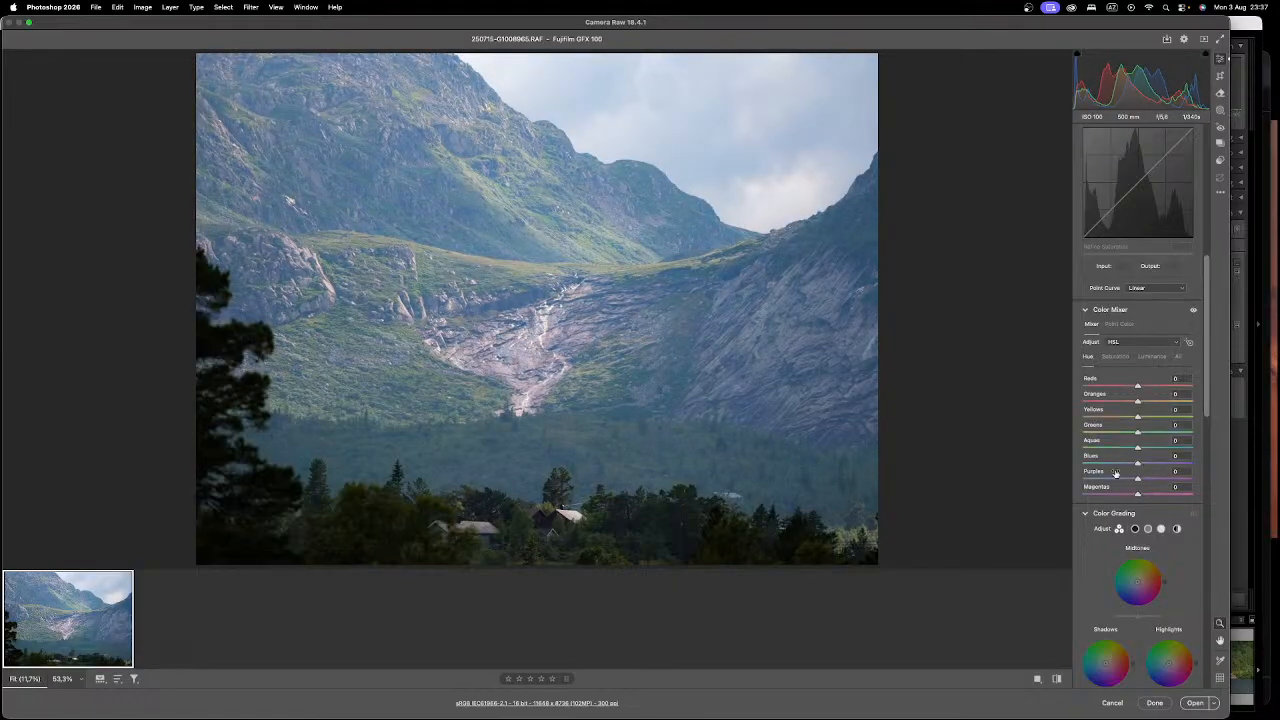
pyautogui.moveTo(1136, 464); pyautogui.dragTo(1146, 466)
pyautogui.moveTo(1137, 448); pyautogui.dragTo(1108, 452)
pyautogui.moveTo(1137, 433); pyautogui.dragTo(1116, 438)
# Step: Set the HSL saturation to about -28 for yellows, -31 for greens, -30 for aquas and -28 for blues
pyautogui.click(1115, 357)
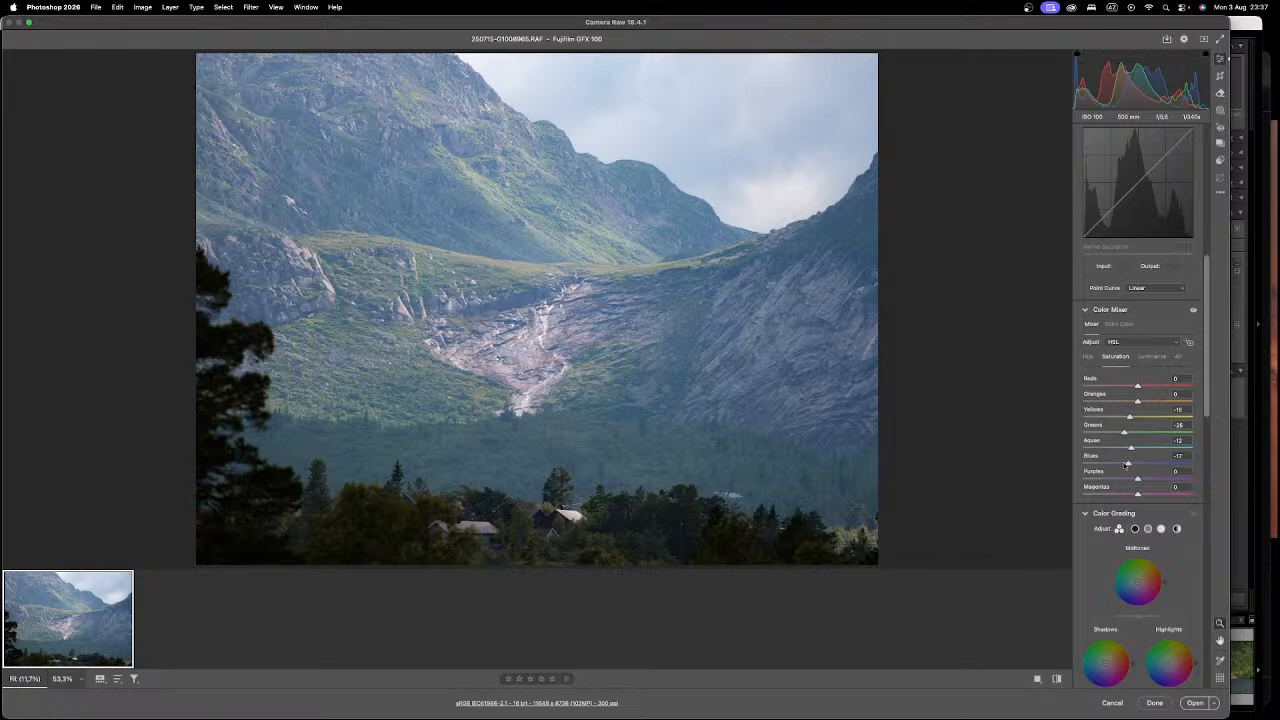
pyautogui.moveTo(1121, 464); pyautogui.dragTo(1122, 465)
pyautogui.moveTo(1122, 440); pyautogui.dragTo(1124, 418)
# Step: Set HSL luminance to about +13 for oranges, -7 for aquas and -18 for blues, and reduce purples and magentas saturation to about -9
pyautogui.click(1151, 356)
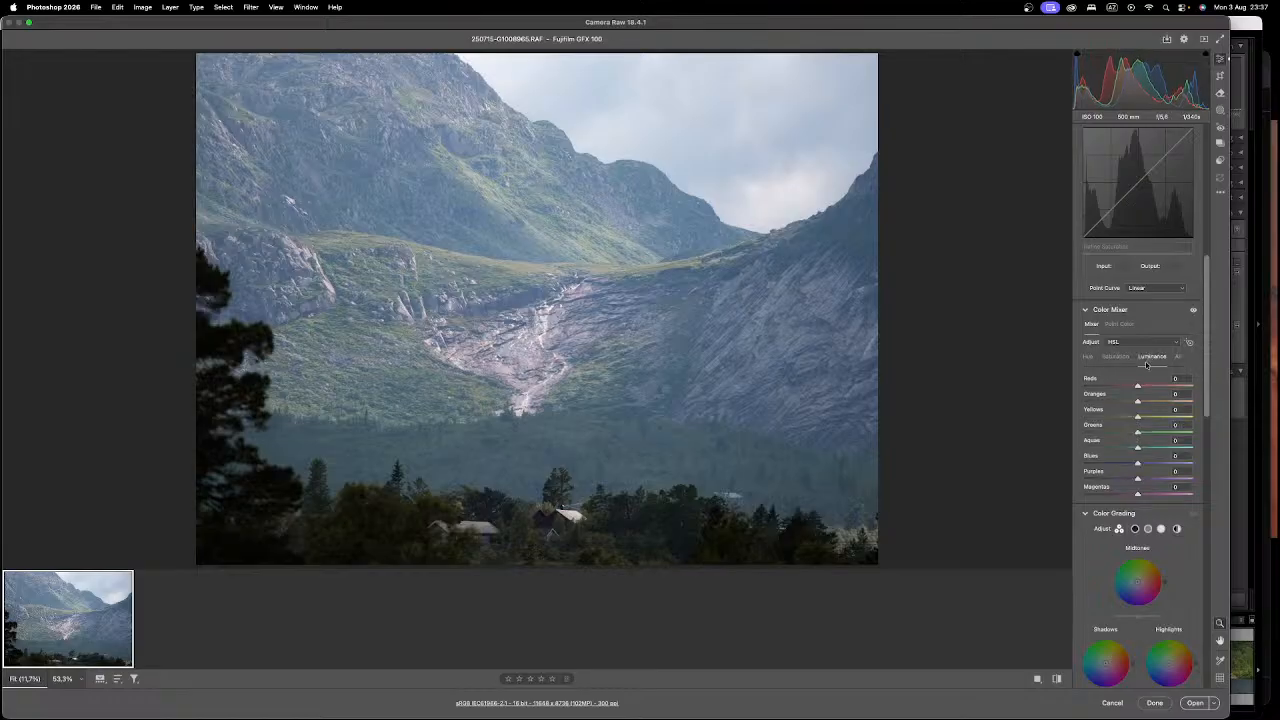
pyautogui.moveTo(1128, 467); pyautogui.dragTo(1144, 402)
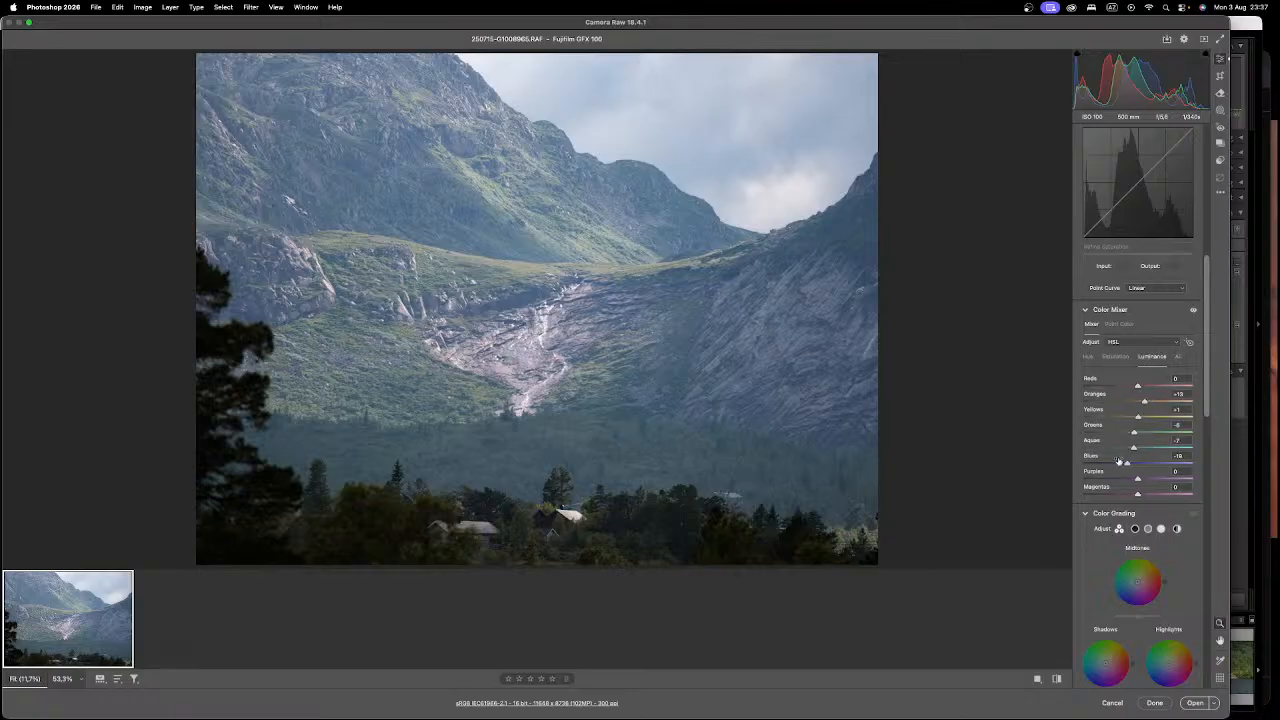
pyautogui.click(1118, 356)
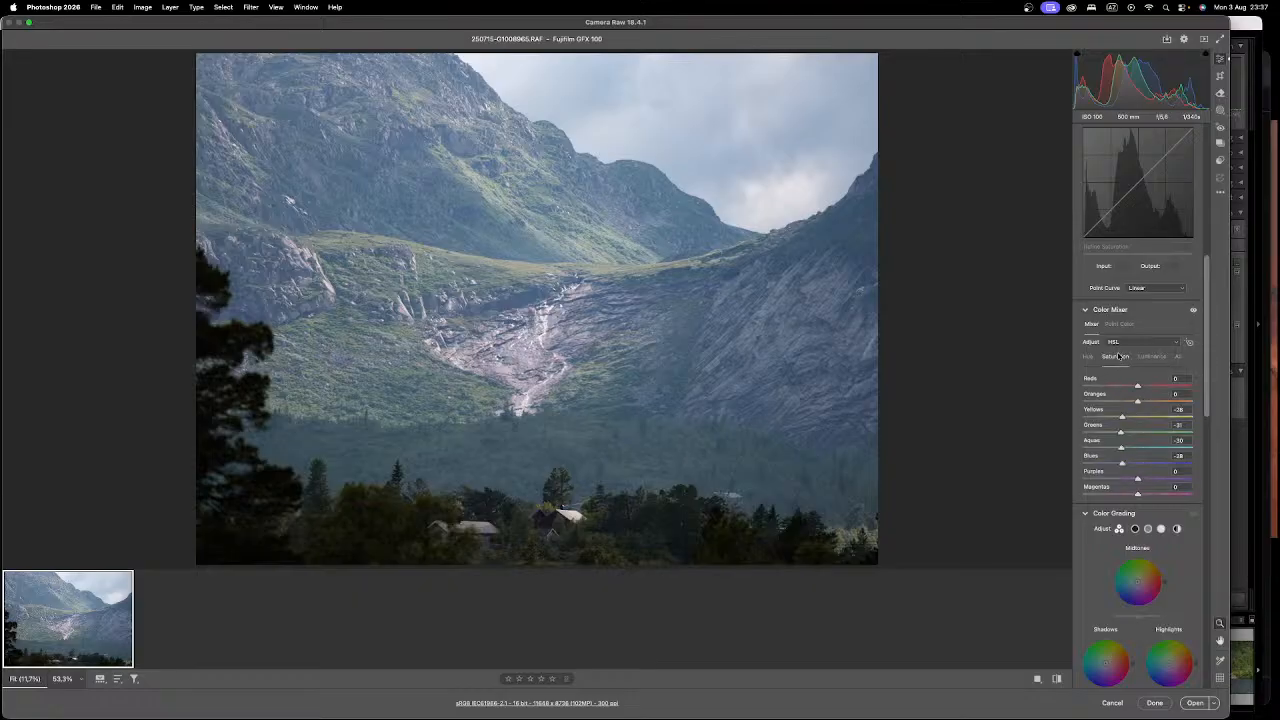
pyautogui.moveTo(1128, 481); pyautogui.dragTo(1133, 494)
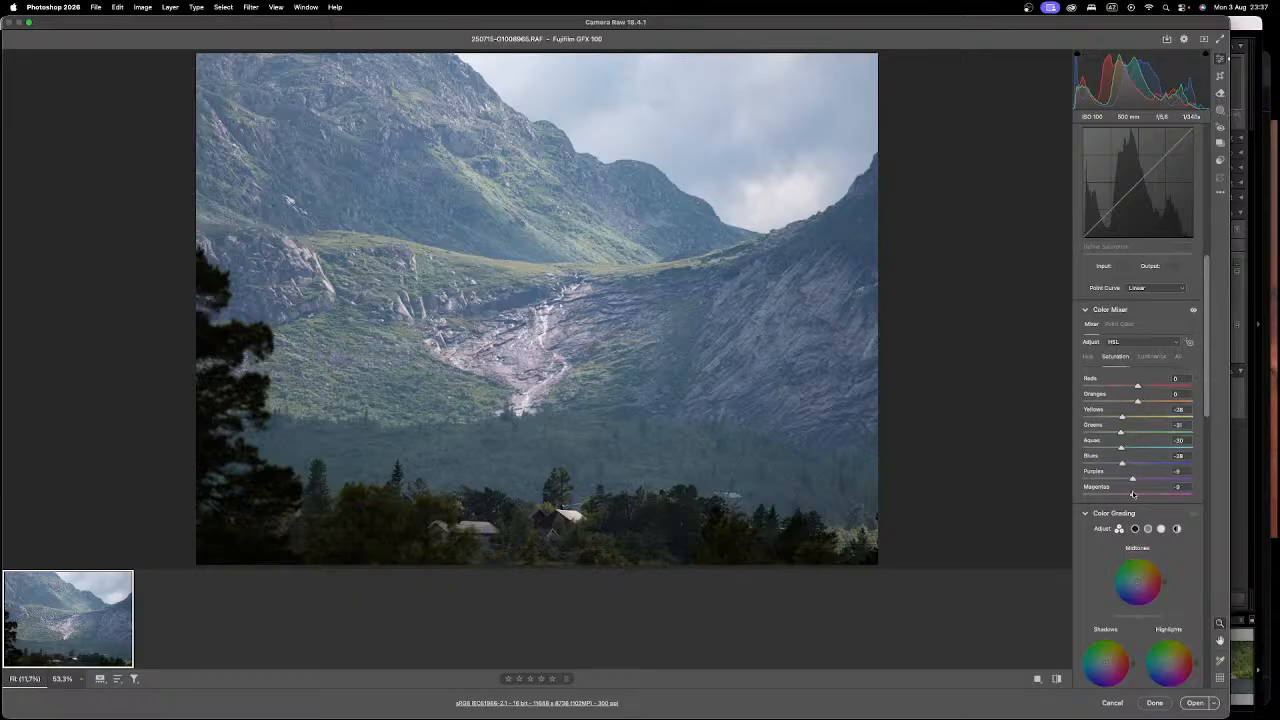
# Step: Sample the green slope beside the stream as a Point Color and try adjusting its saturation and luminance
pyautogui.click(1119, 324)
pyautogui.click(1087, 344)
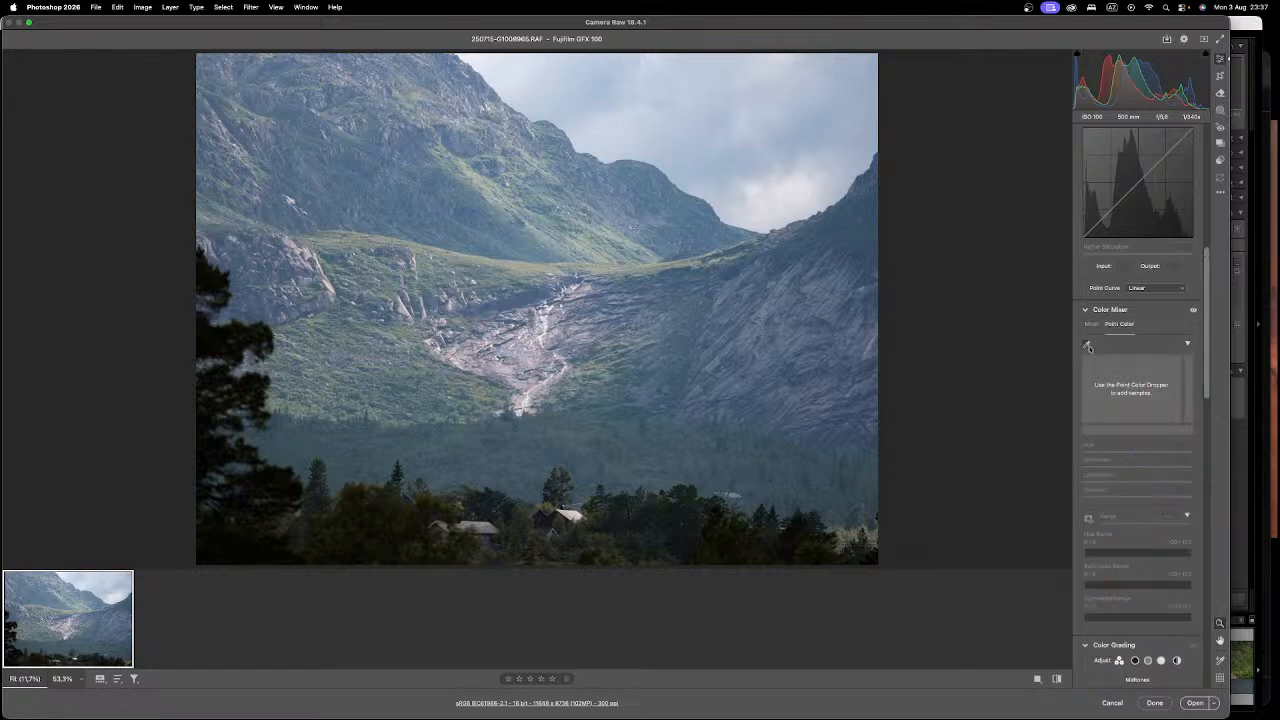
pyautogui.click(464, 398)
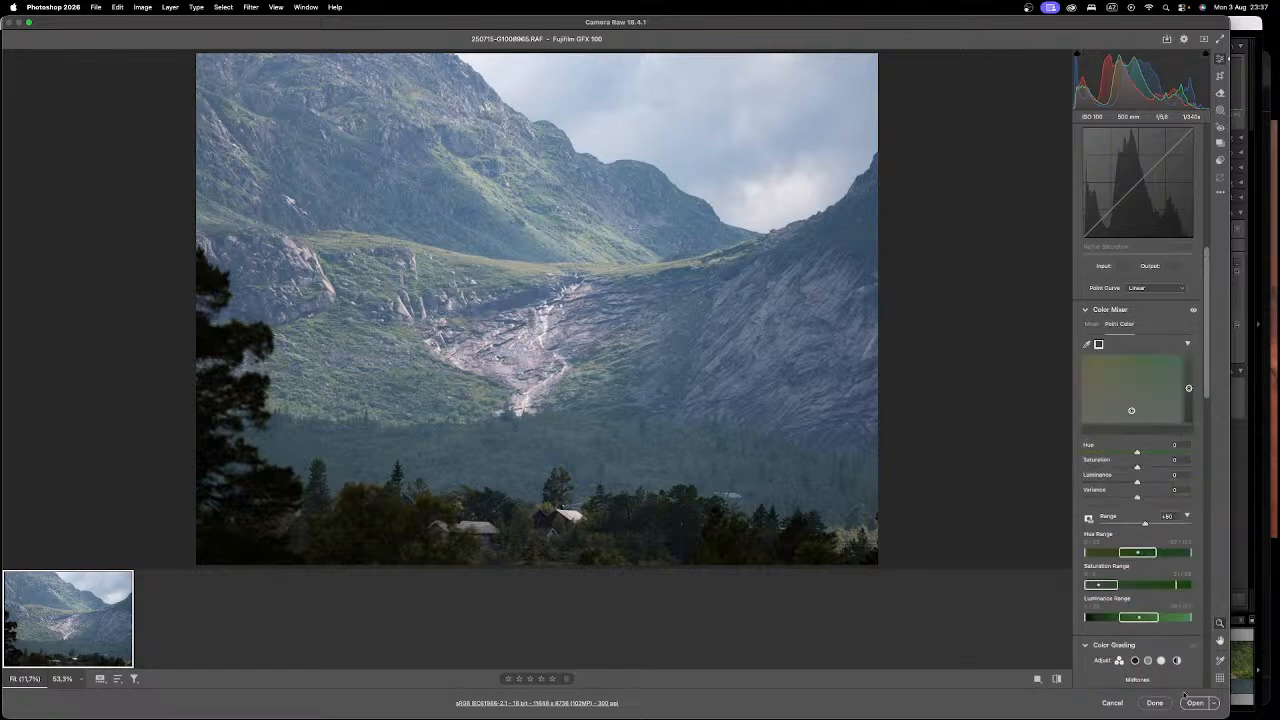
pyautogui.moveTo(1135, 466)
pyautogui.mouseDown()
pyautogui.moveTo(1101, 477)
pyautogui.moveTo(1151, 477)
pyautogui.moveTo(1139, 485)
pyautogui.mouseUp()
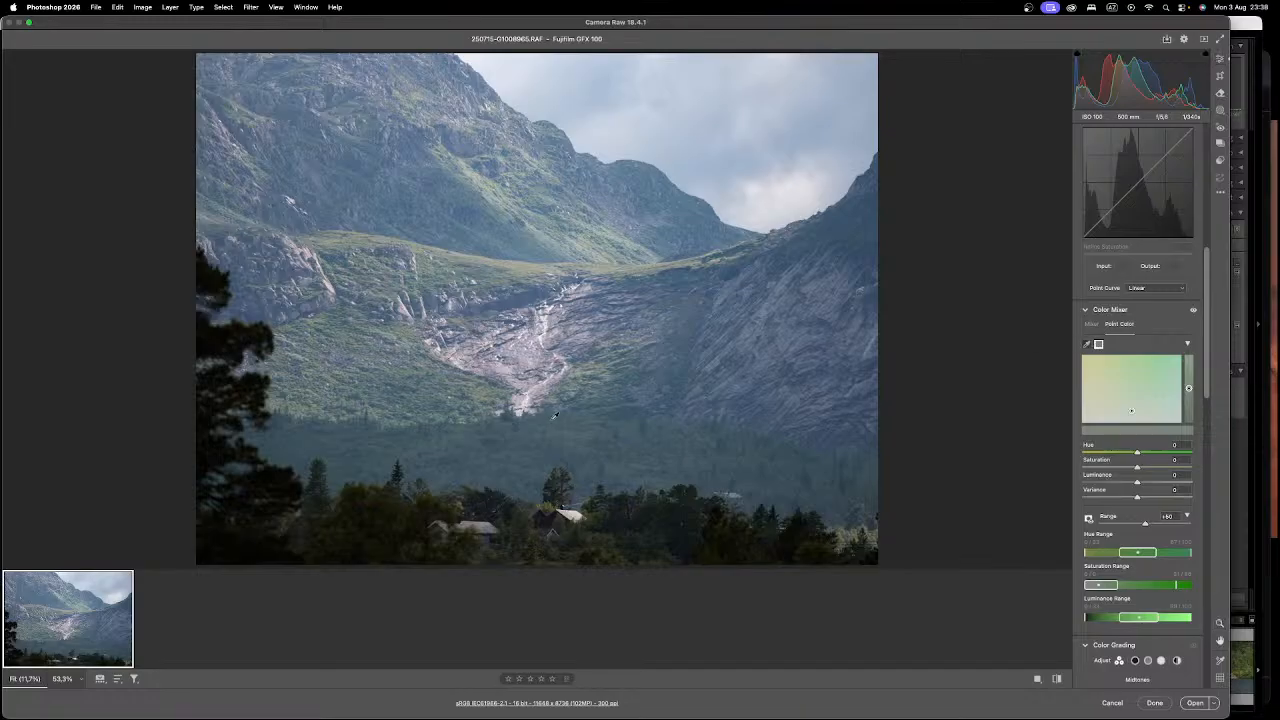
# Step: Sample the bluish treeline below the stream and set its Hue to about -26, Saturation -47, Luminance -15 and Variance +33
pyautogui.click(554, 414)
pyautogui.moveTo(1136, 468); pyautogui.dragTo(1156, 499)
pyautogui.moveTo(1136, 452)
pyautogui.mouseDown()
pyautogui.moveTo(1157, 455)
pyautogui.moveTo(1127, 467)
pyautogui.mouseUp()
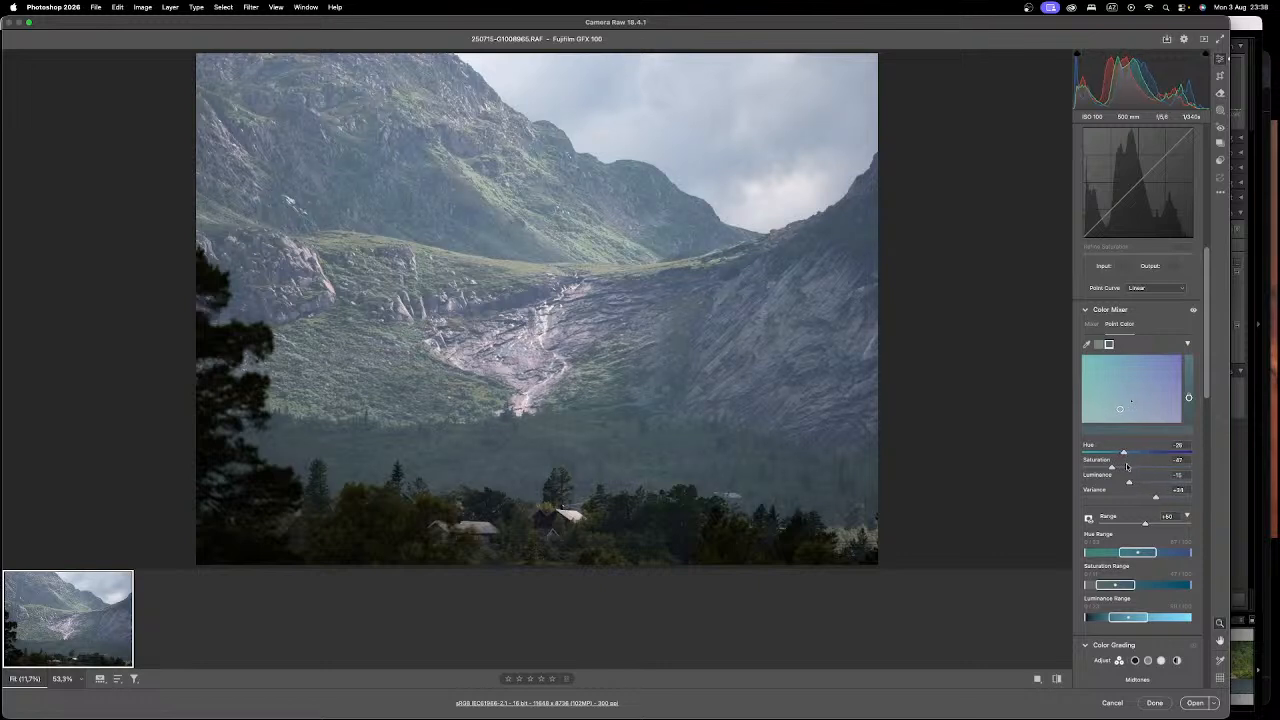
# Step: Warm the white balance of the valley photo to a Temperature of about 6700
pyautogui.click(1206, 241)
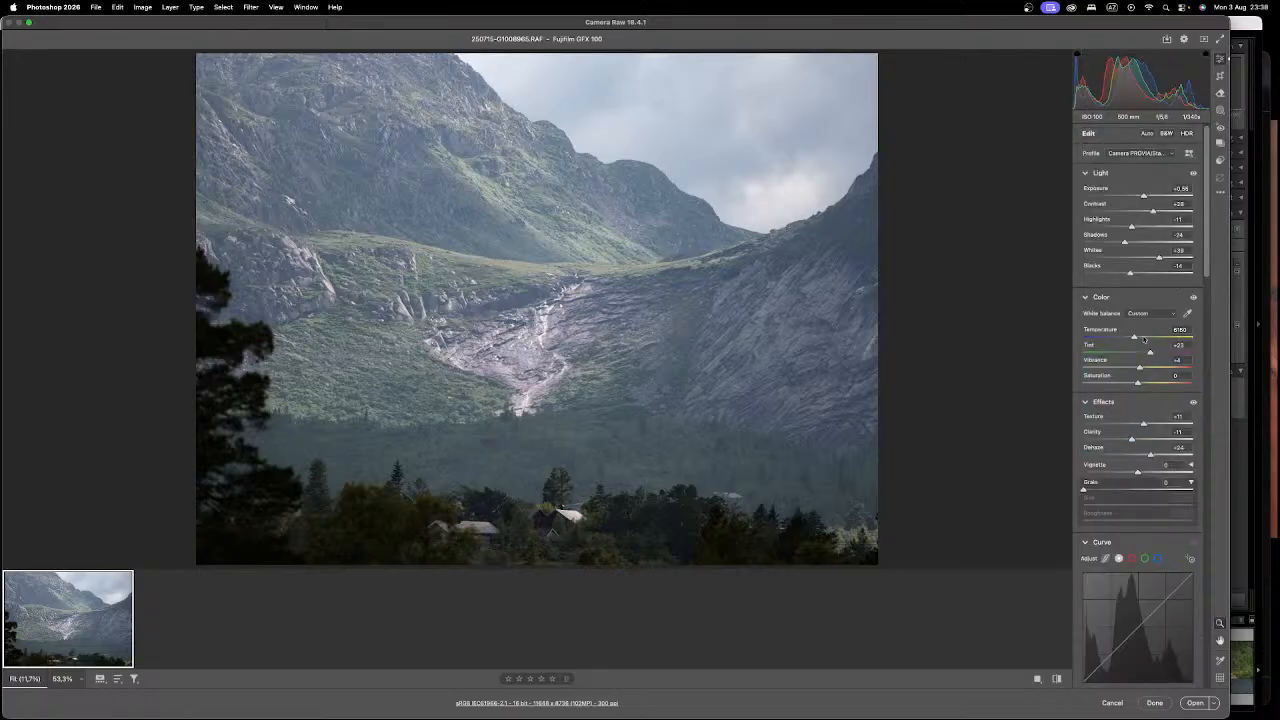
pyautogui.moveTo(1138, 337); pyautogui.dragTo(1141, 337)
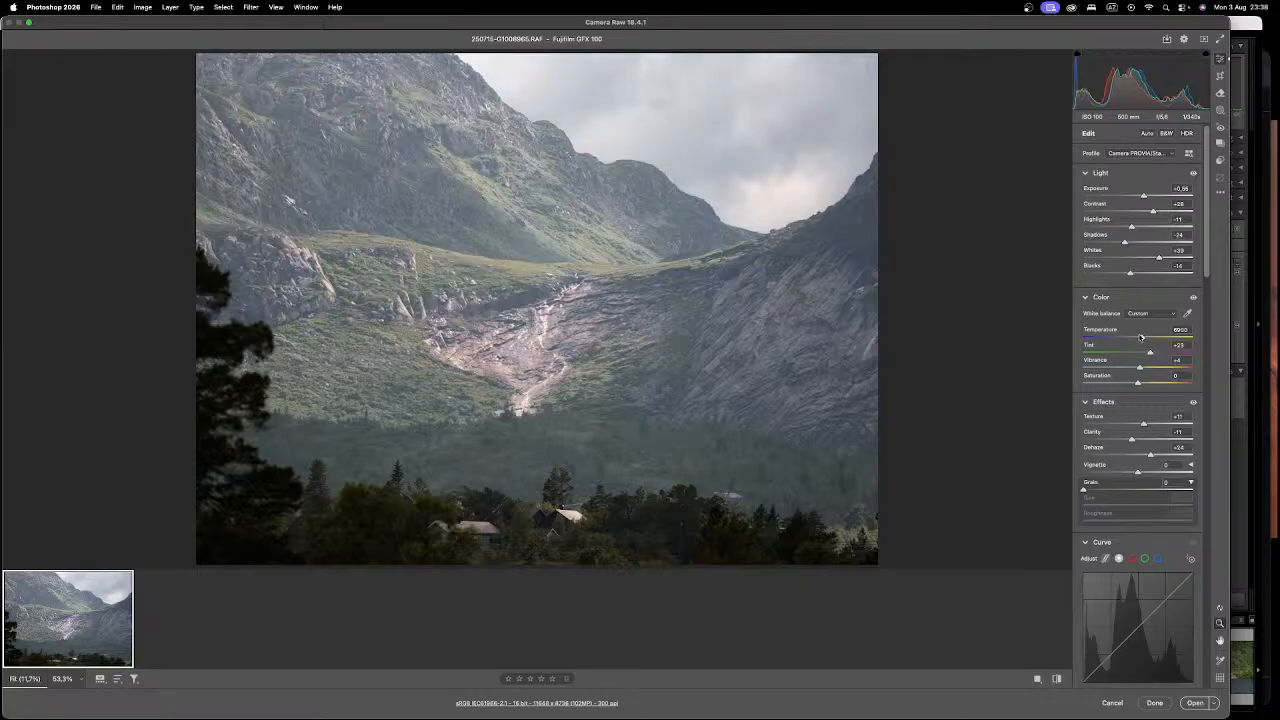
pyautogui.moveTo(1133, 336); pyautogui.dragTo(1135, 336)
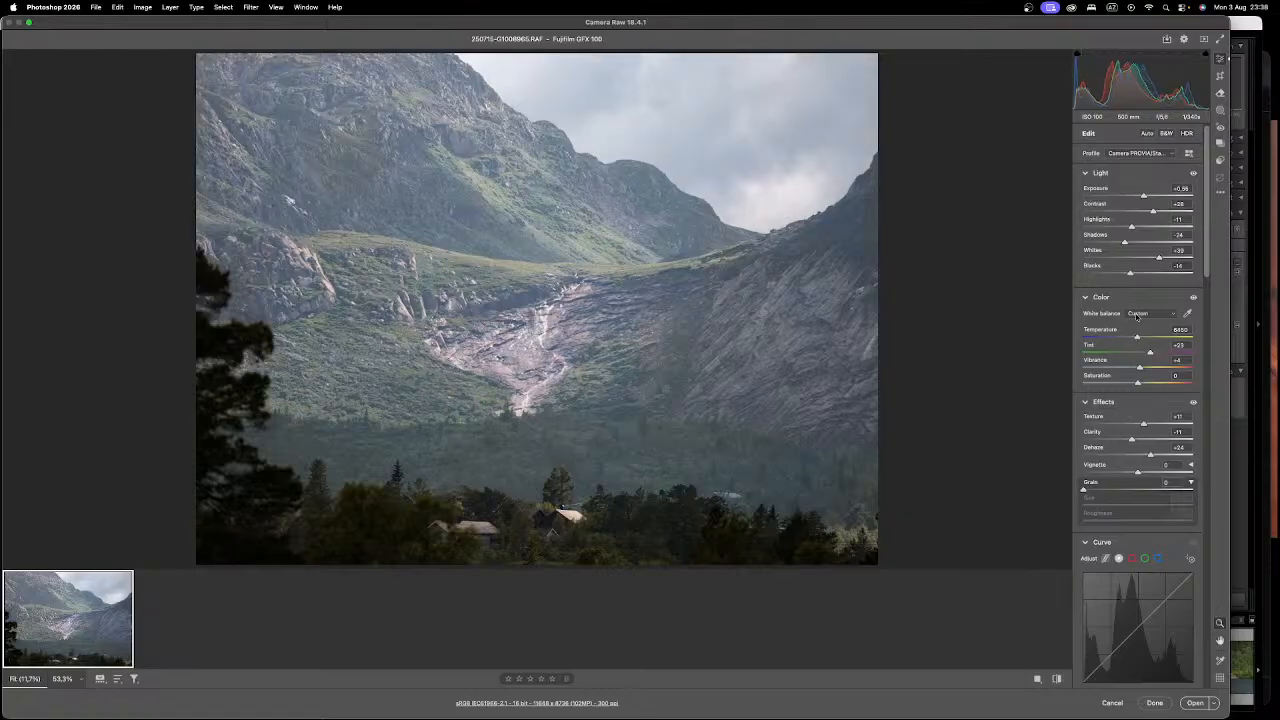
pyautogui.click(1141, 340)
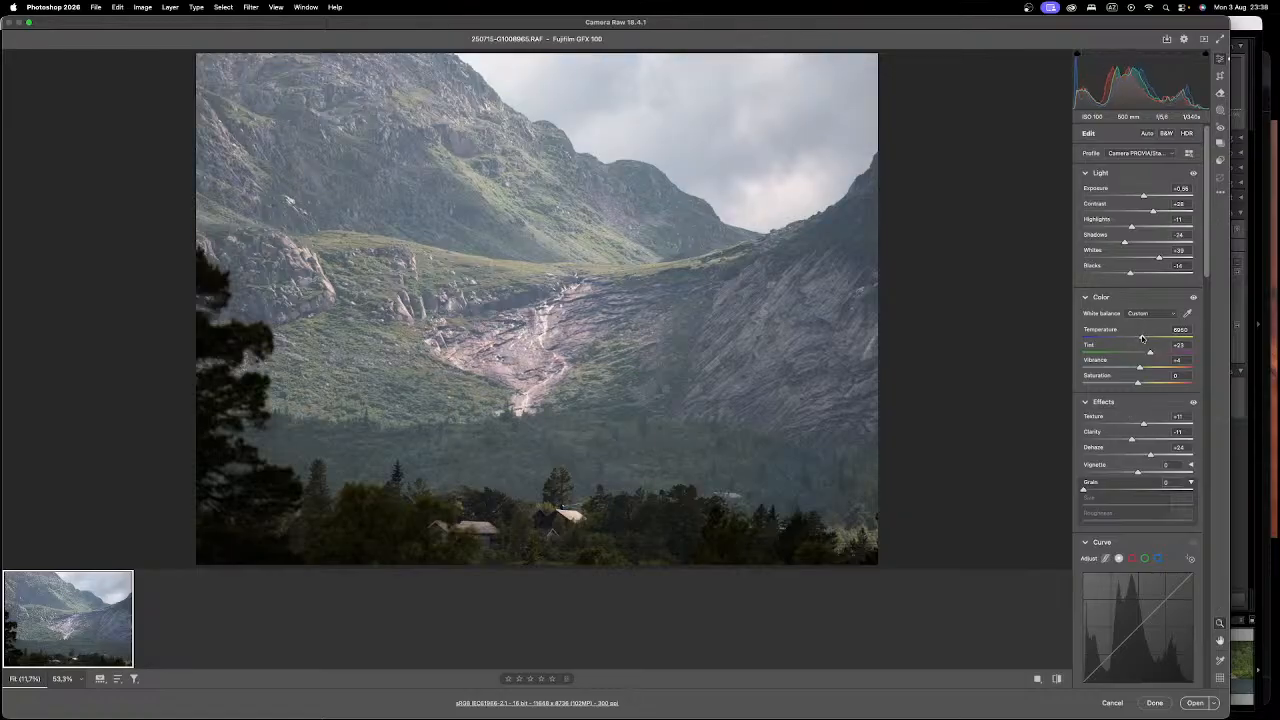
pyautogui.moveTo(1142, 338); pyautogui.dragTo(1139, 338)
# Step: Try the previous black-and-white settings on the valley photo, and reset its edits to the default settings
pyautogui.rightClick(465, 190)
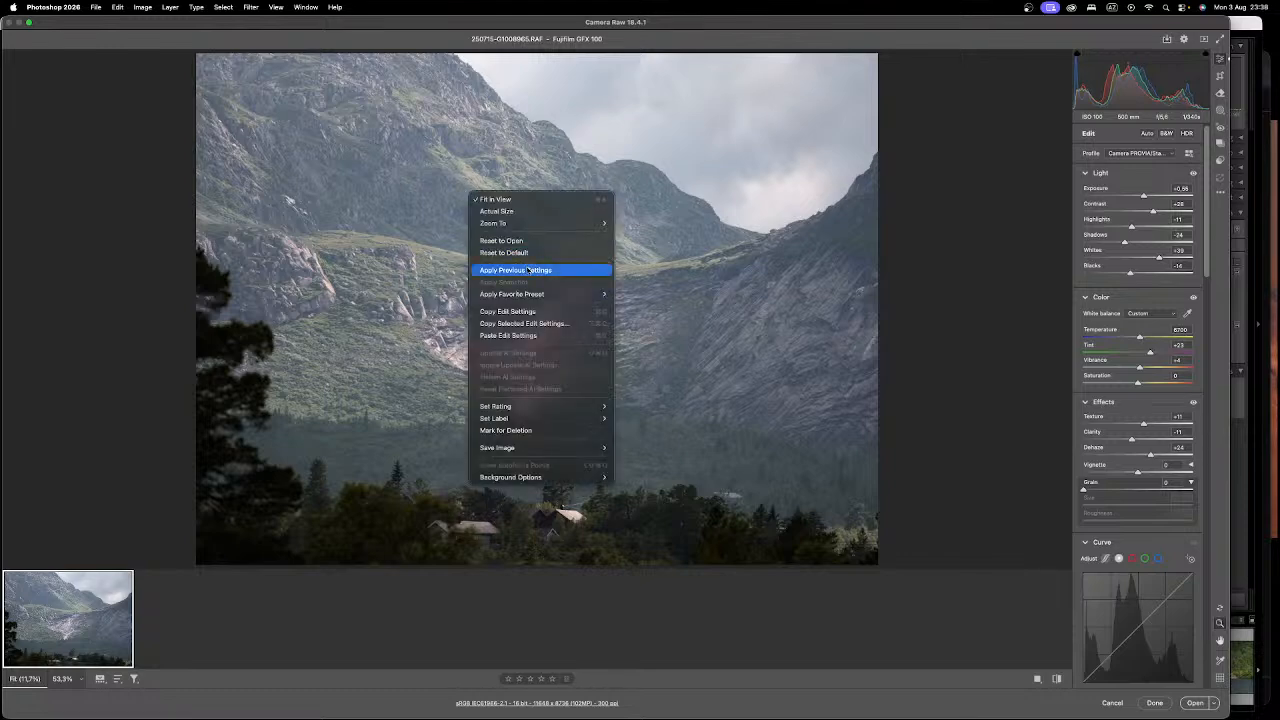
pyautogui.click(998, 167)
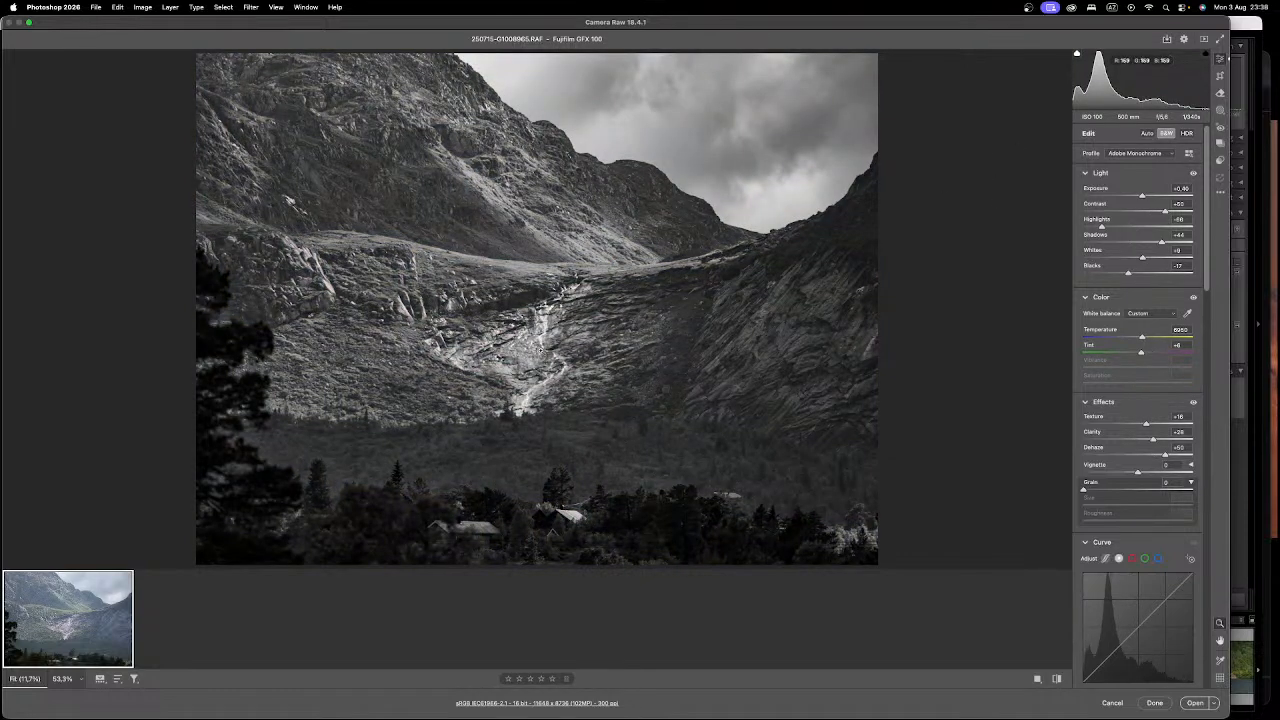
pyautogui.rightClick(670, 291)
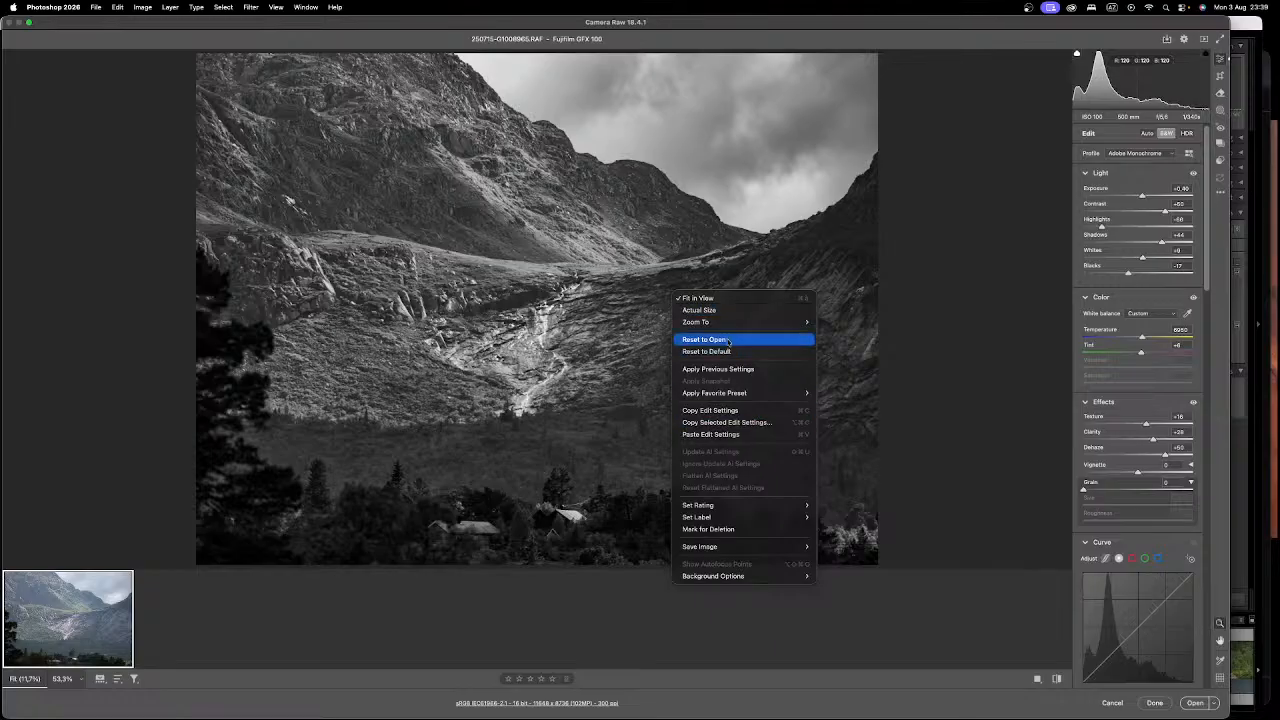
pyautogui.click(752, 370)
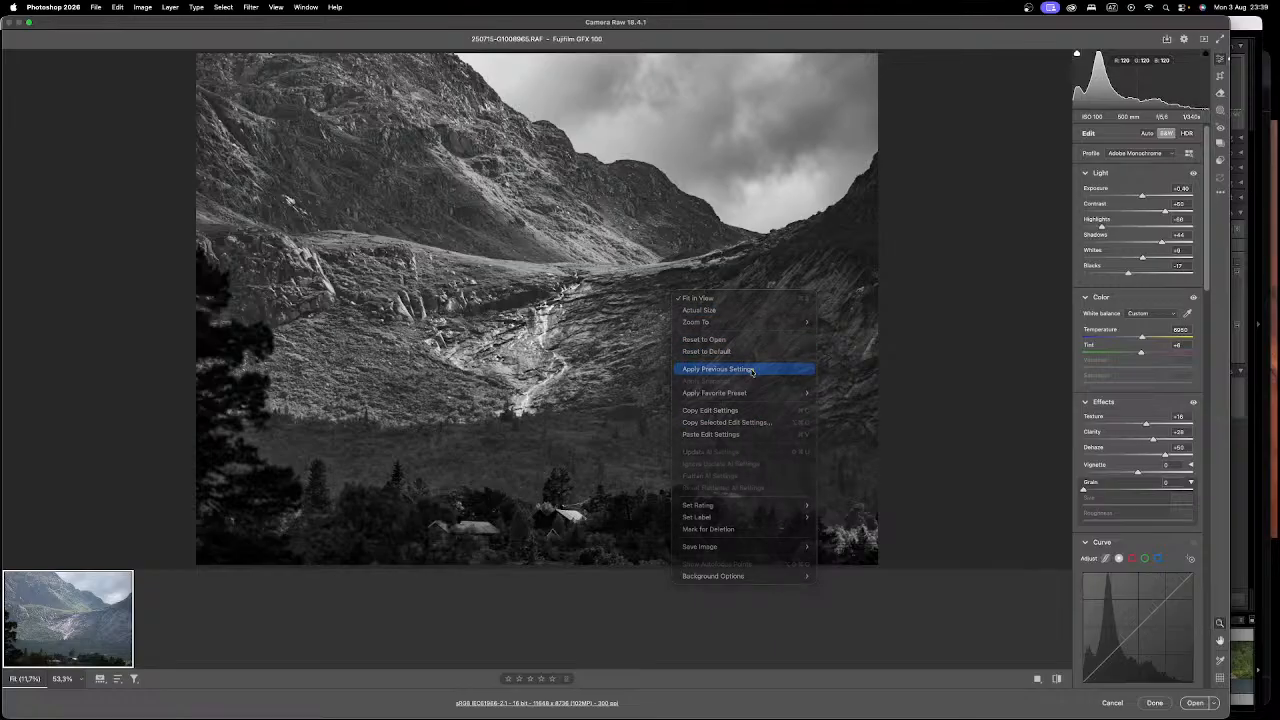
pyautogui.rightClick(704, 287)
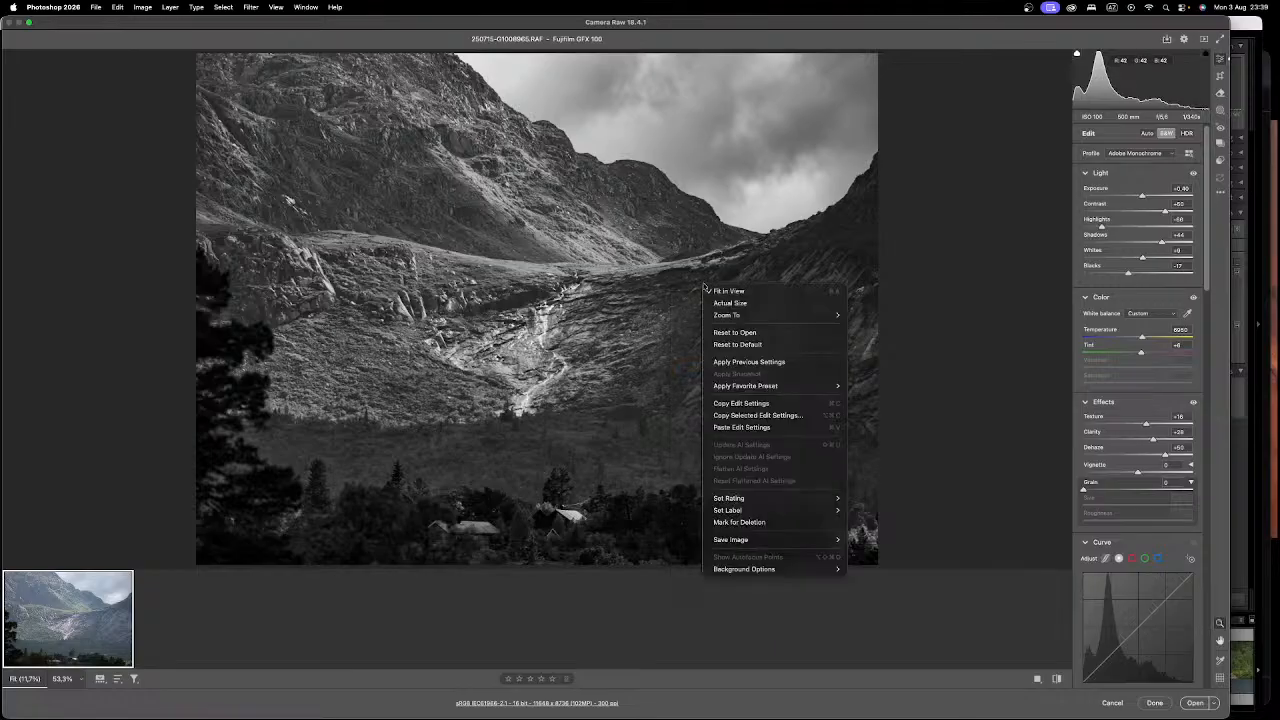
pyautogui.click(771, 343)
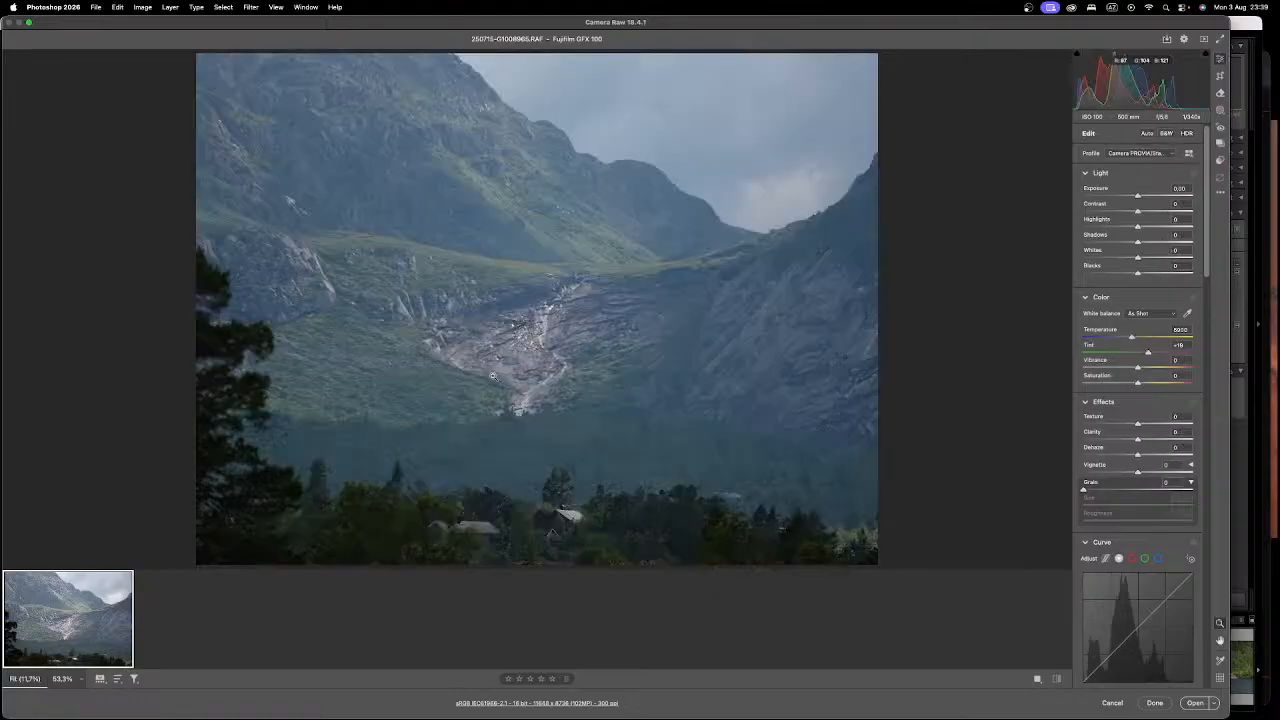
# Step: Look through the favorite presets and try the F - Polaroid 690 preset on the valley photo with a slightly reduced amount
pyautogui.click(1220, 160)
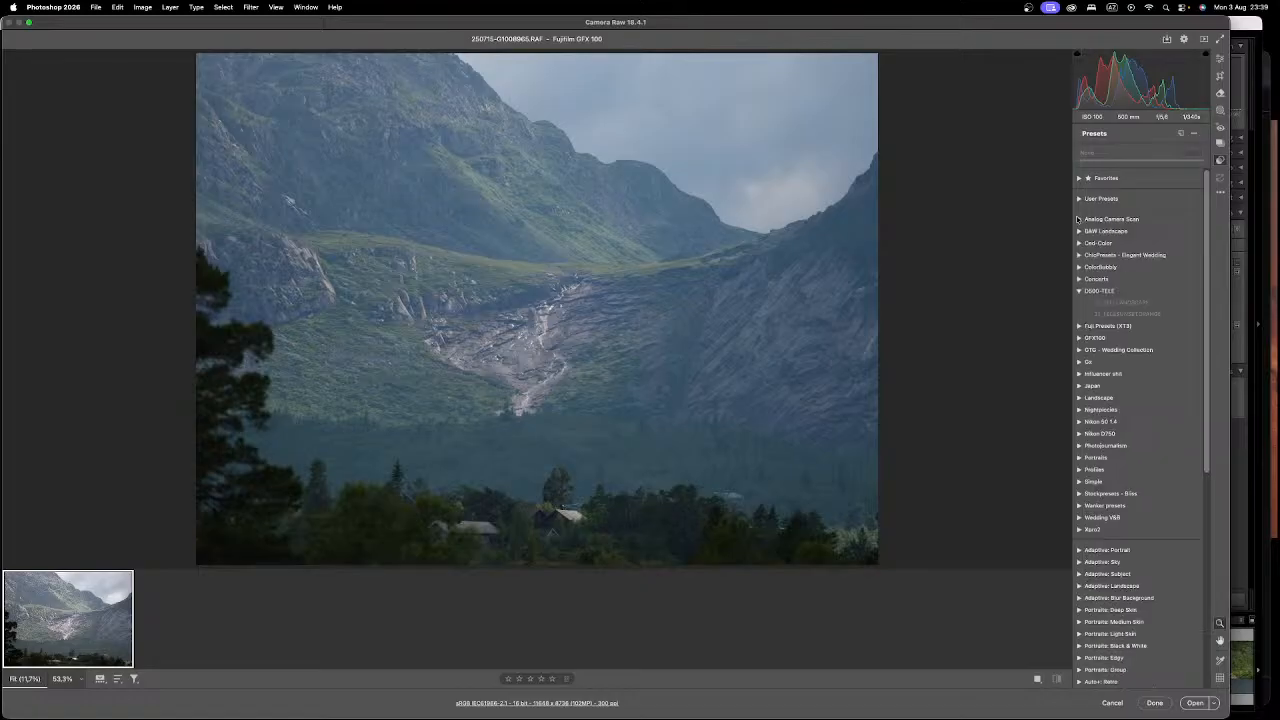
pyautogui.click(1079, 198)
pyautogui.click(1080, 199)
pyautogui.click(1079, 178)
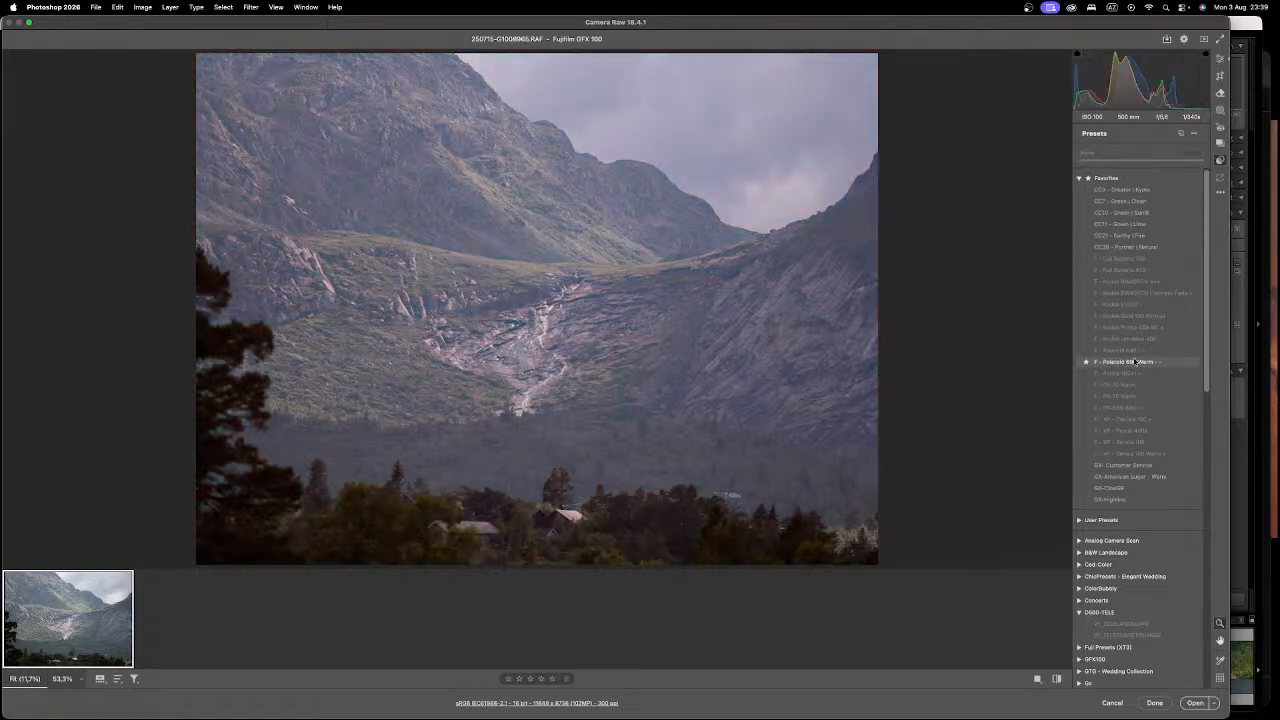
pyautogui.click(1131, 352)
pyautogui.moveTo(1136, 161)
pyautogui.mouseDown()
pyautogui.moveTo(1183, 161)
pyautogui.moveTo(1114, 163)
pyautogui.moveTo(1140, 163)
pyautogui.mouseUp()
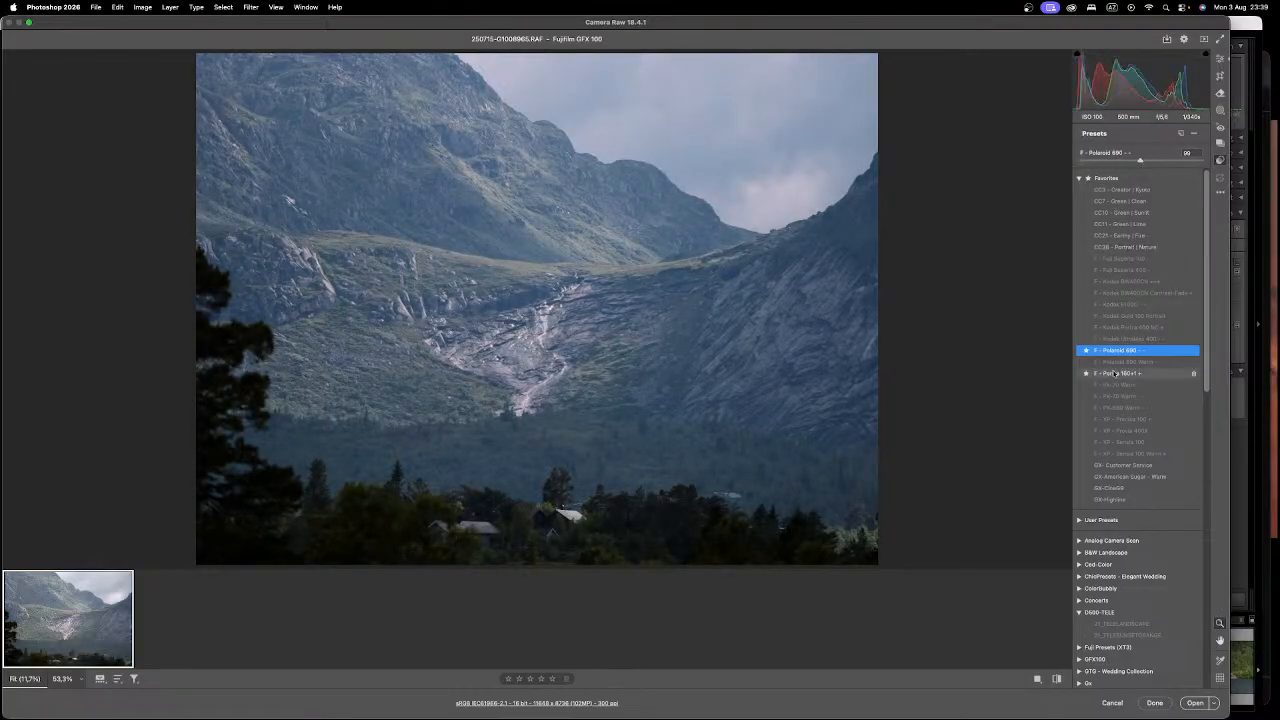
# Step: Apply the 21_TELELANDSCAPE preset to the valley photo and reduce its amount to about 80
pyautogui.scroll(-5, 1188, 375)
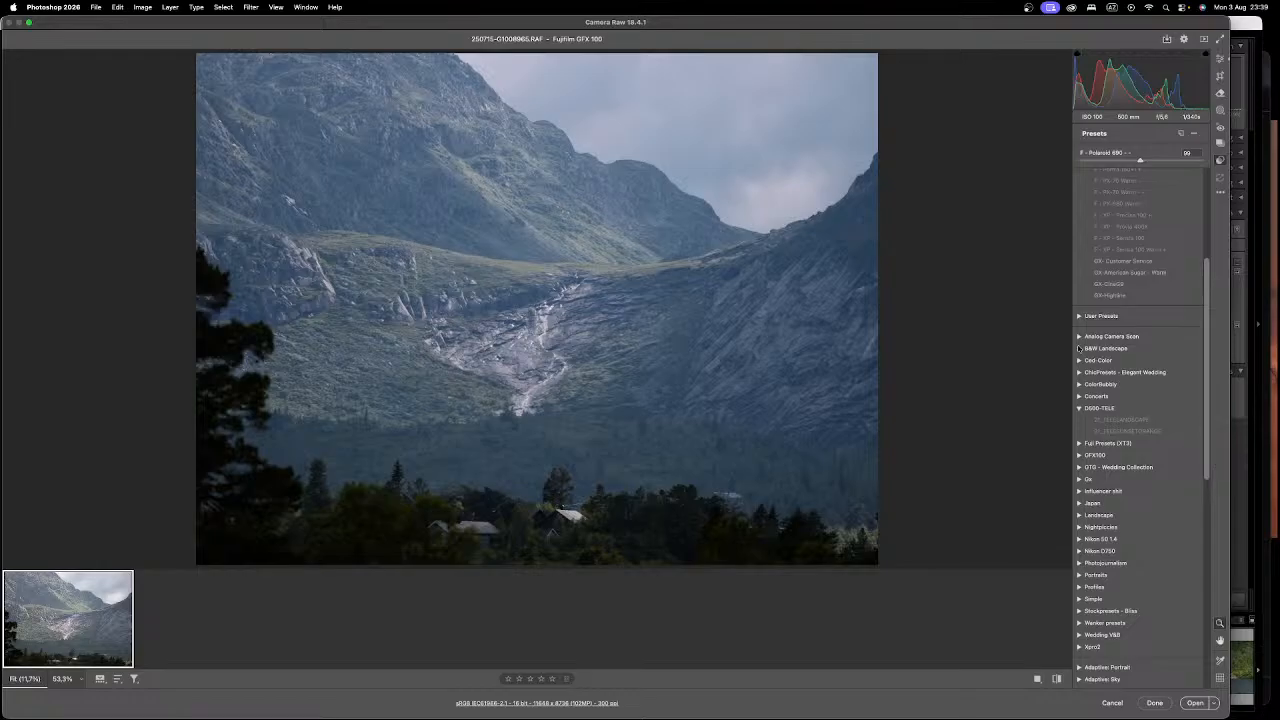
pyautogui.click(1079, 337)
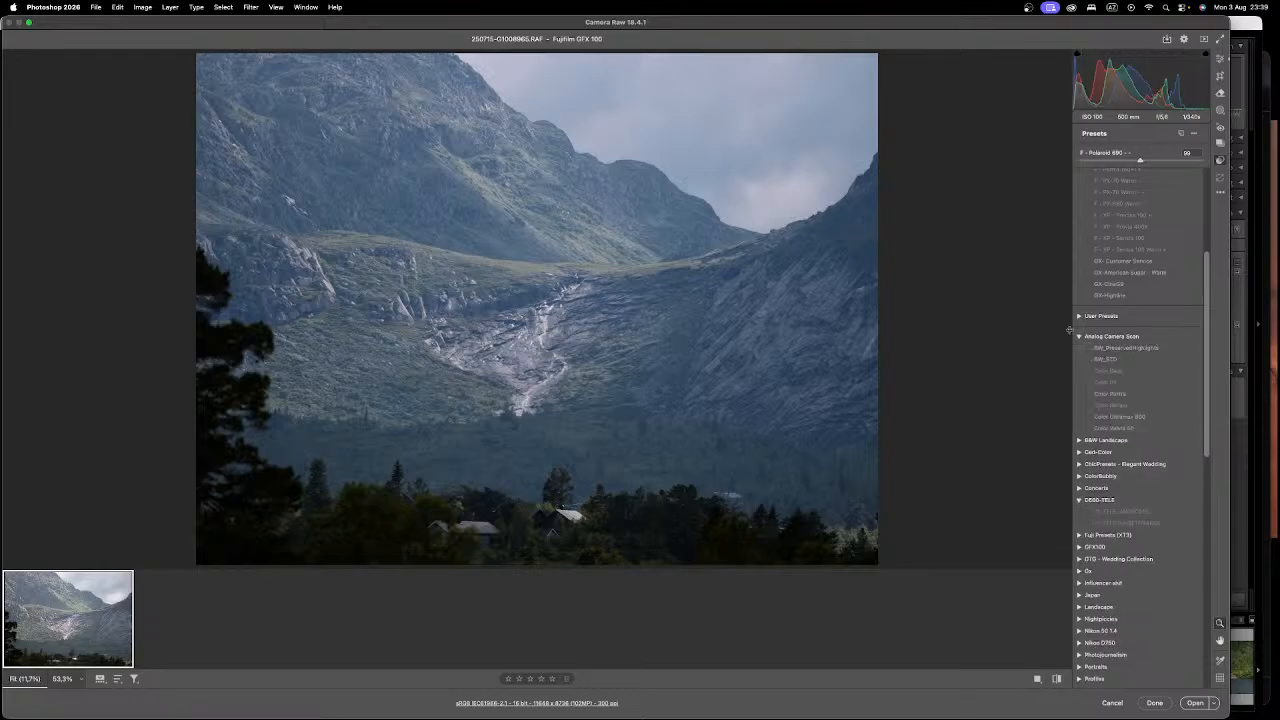
pyautogui.click(1081, 337)
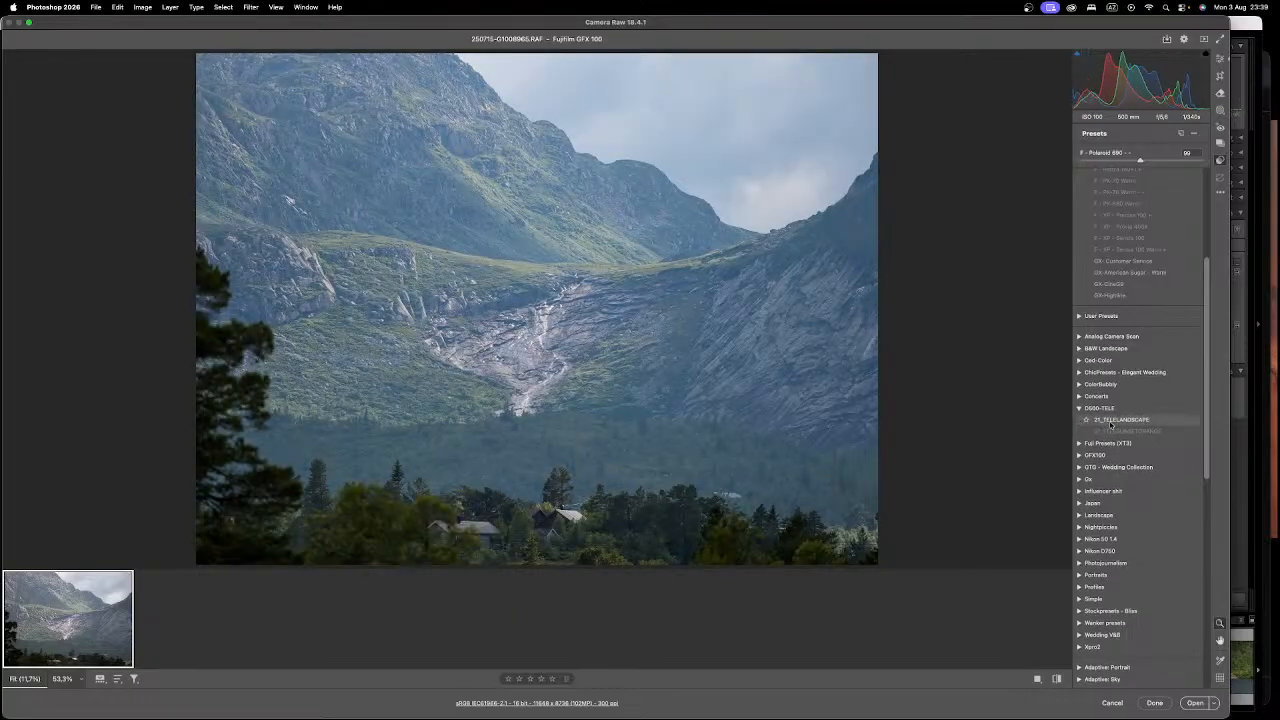
pyautogui.click(1110, 425)
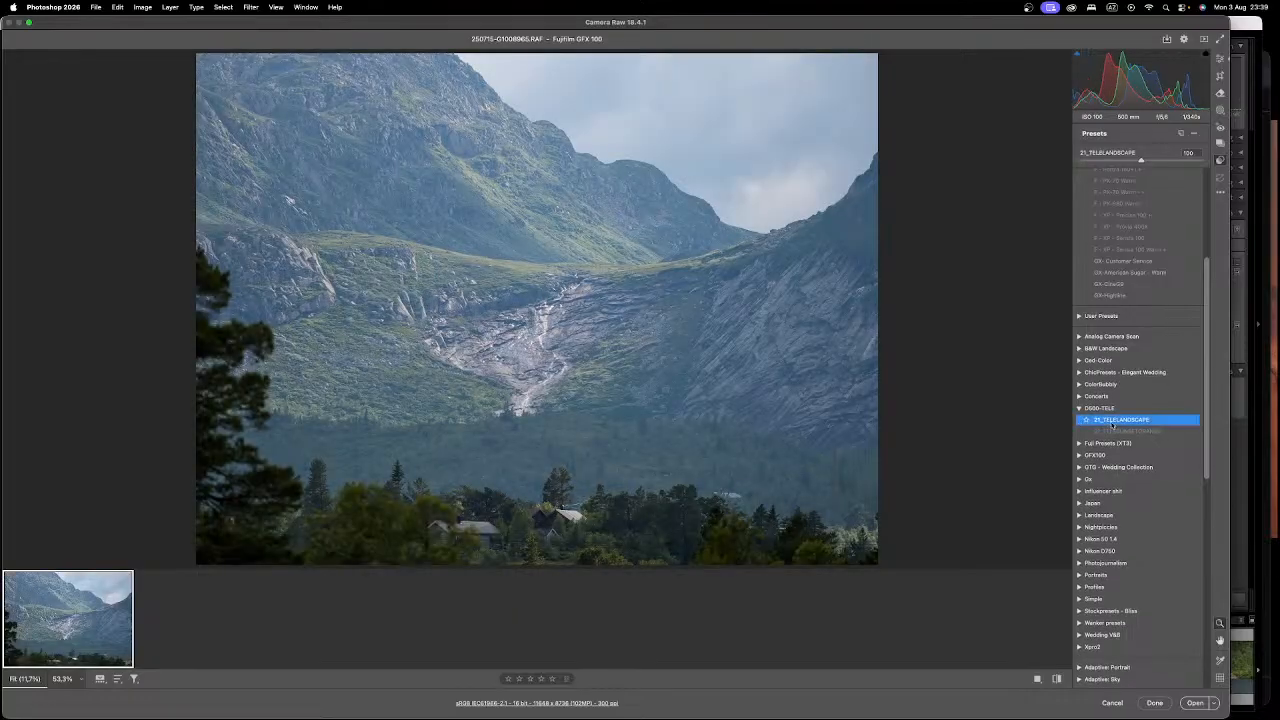
pyautogui.moveTo(1140, 160)
pyautogui.mouseDown()
pyautogui.moveTo(1086, 162)
pyautogui.moveTo(1132, 172)
pyautogui.mouseUp()
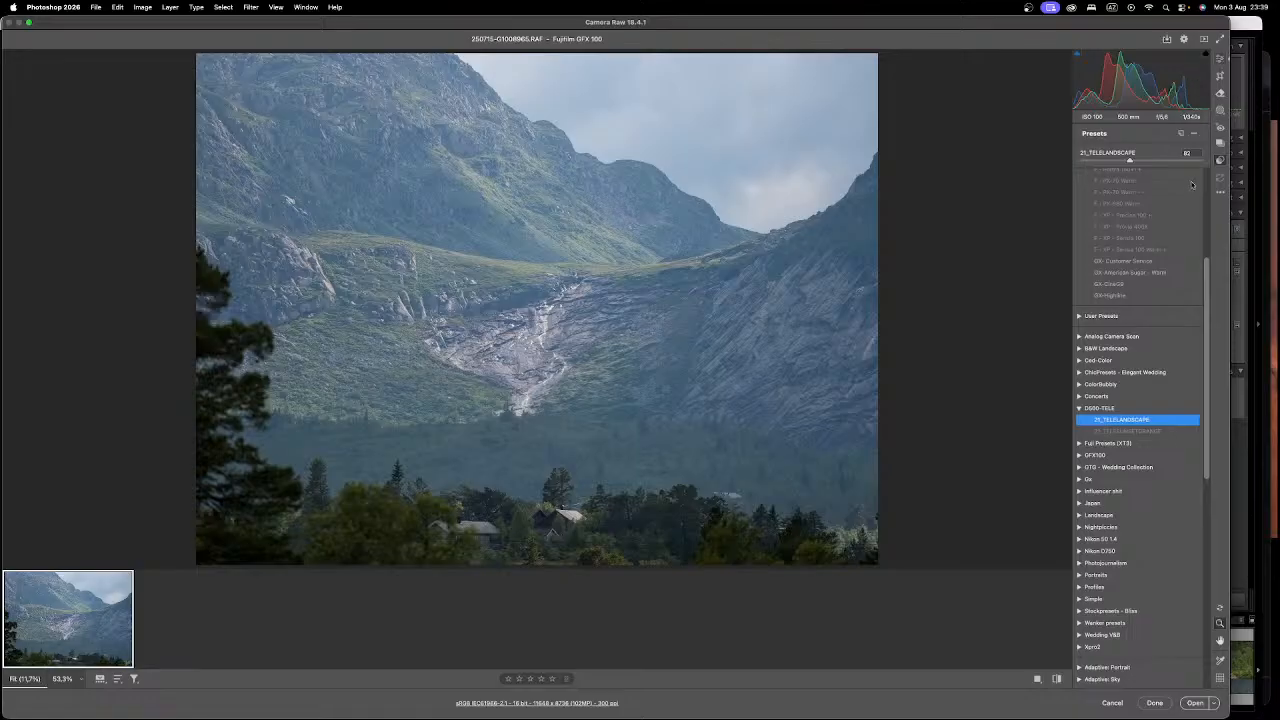
# Step: Set the valley photo's Exposure to +0.20, Highlights to about +5, Shadows to +31, Whites to +33 and Blacks to -30
pyautogui.click(1220, 59)
pyautogui.moveTo(1147, 188); pyautogui.dragTo(1144, 189)
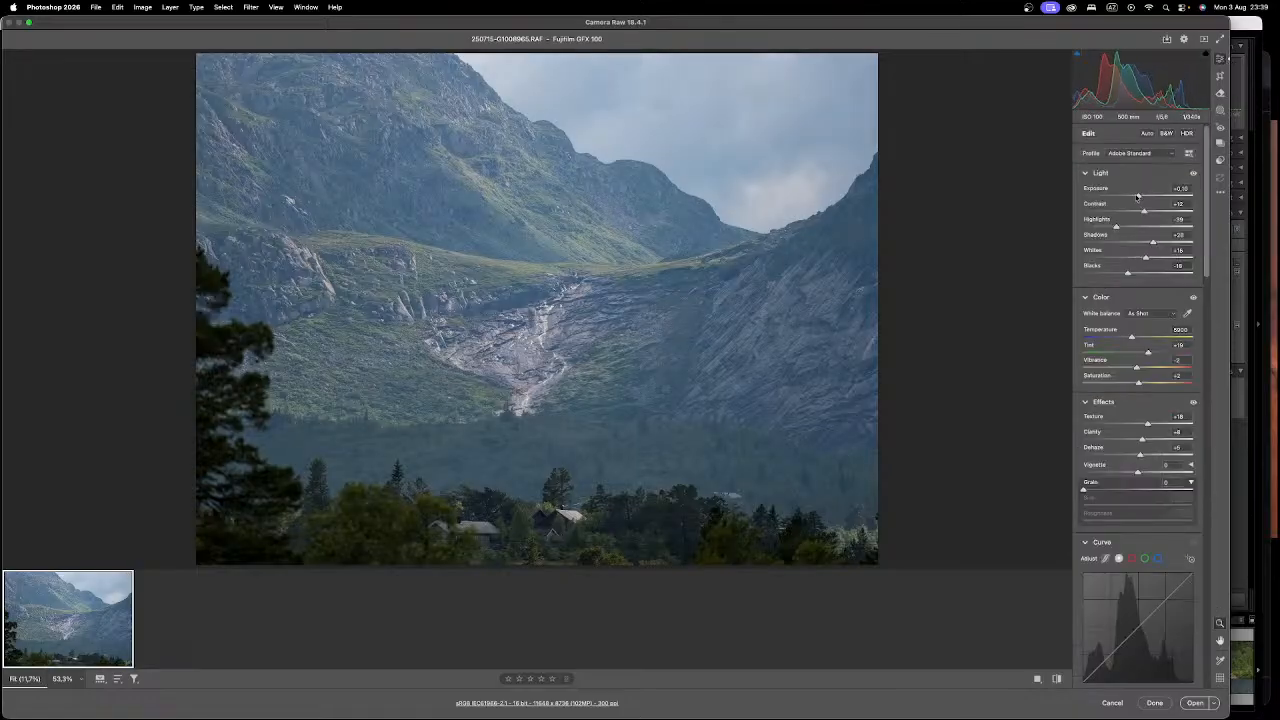
pyautogui.click(1140, 227)
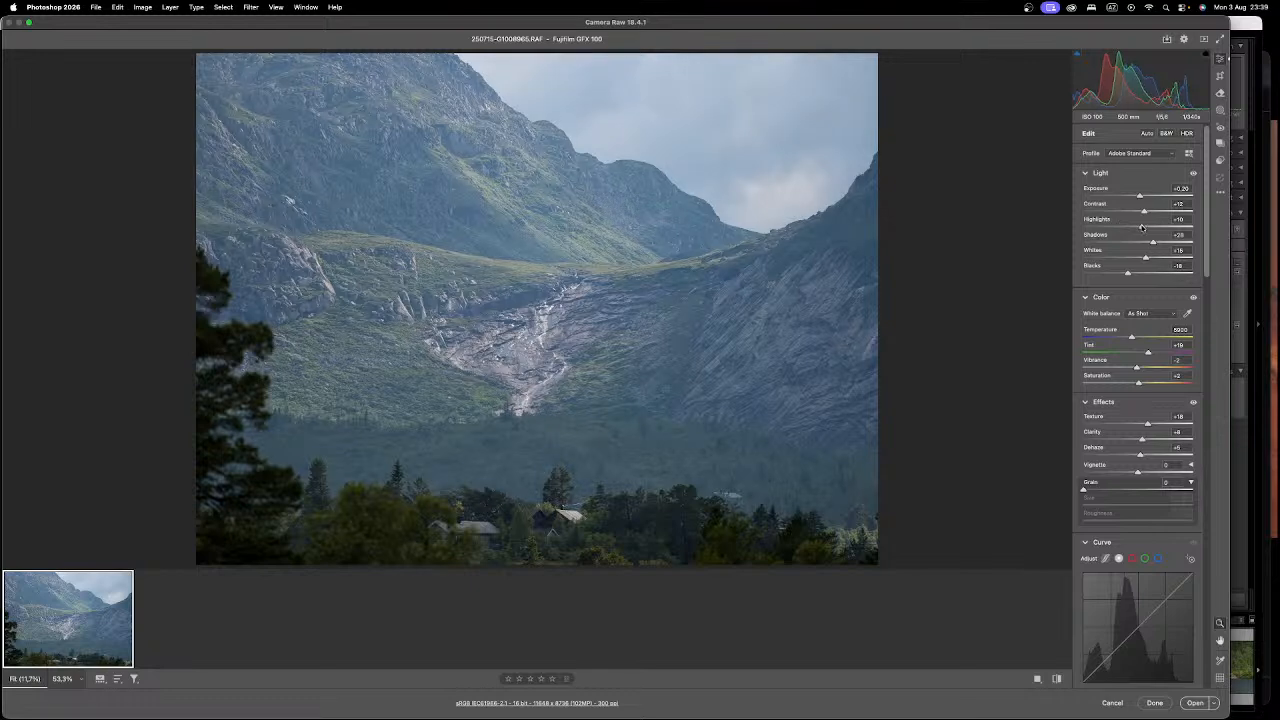
pyautogui.click(1154, 260)
pyautogui.moveTo(1154, 260); pyautogui.dragTo(1166, 244)
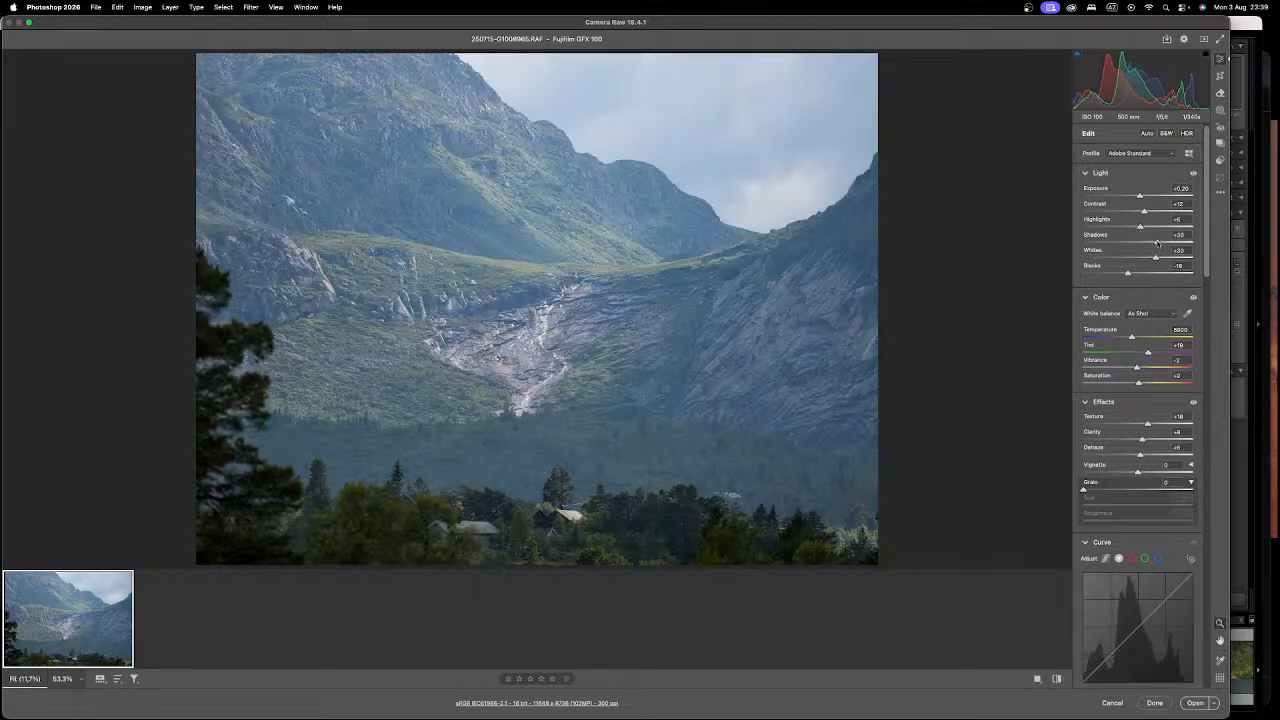
pyautogui.click(1114, 274)
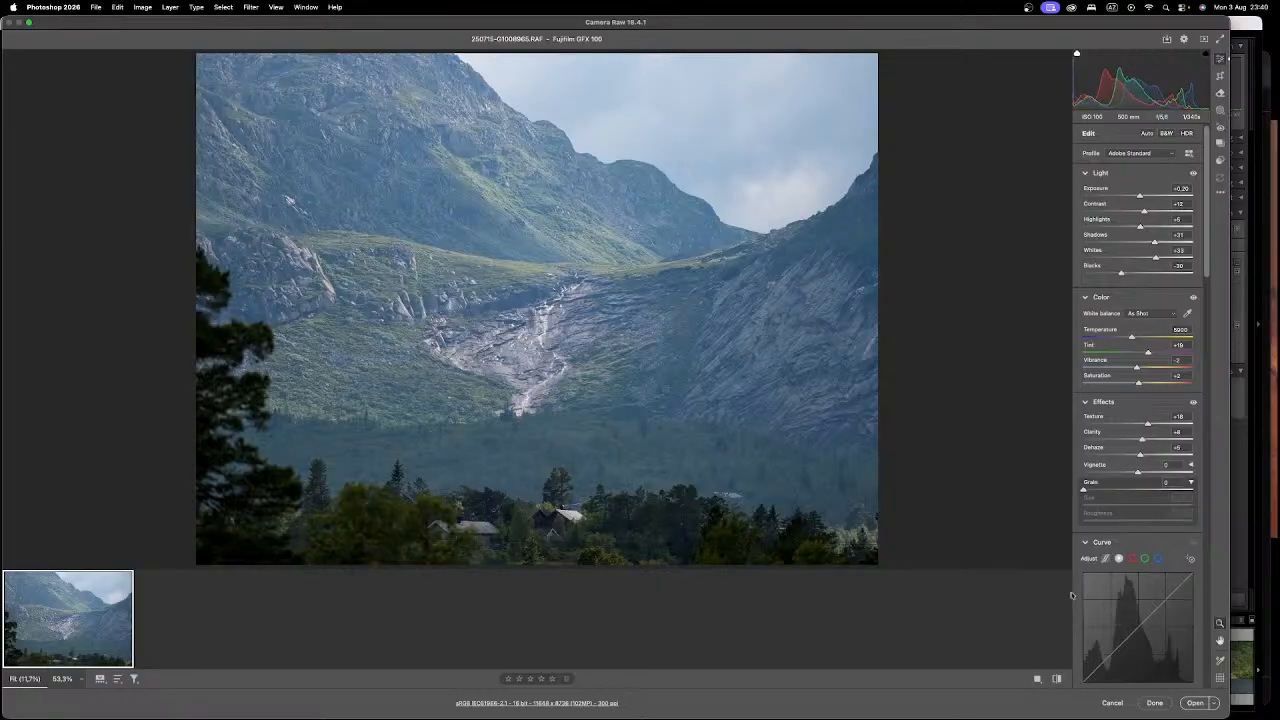
# Step: Save the Camera Raw edits without opening the photo and switch to Lightroom Classic
pyautogui.click(1155, 703)
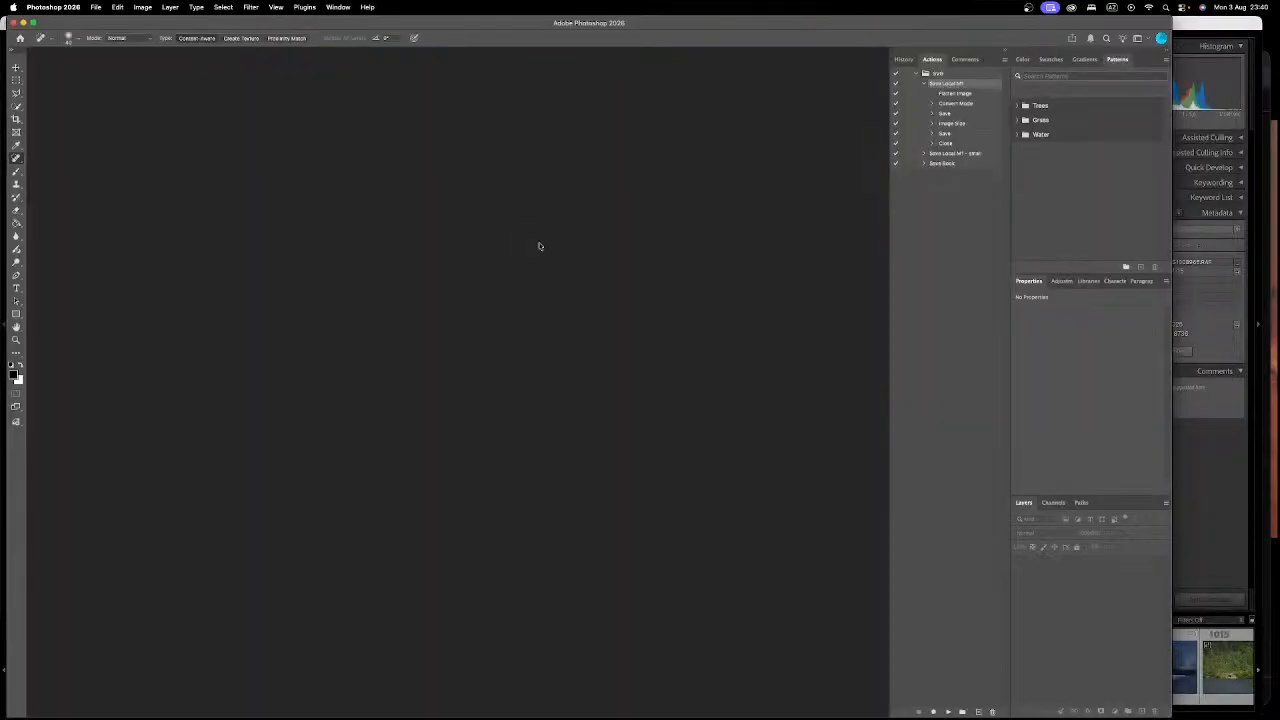
pyautogui.hotkey('ctrl', 'Up')
pyautogui.click(769, 364)
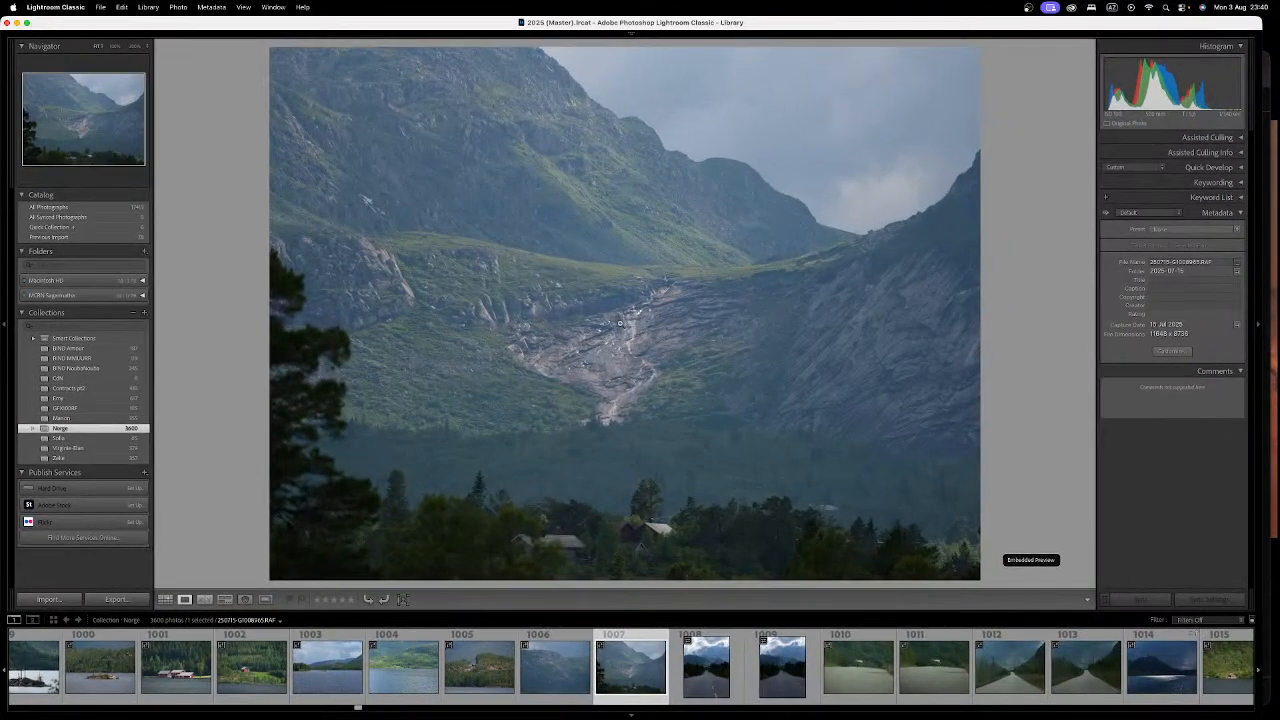
# Step: Browse the Norge collection as a thumbnail grid, from the valley photos through to the cloud and mountain shots around number 1050
pyautogui.press('g')
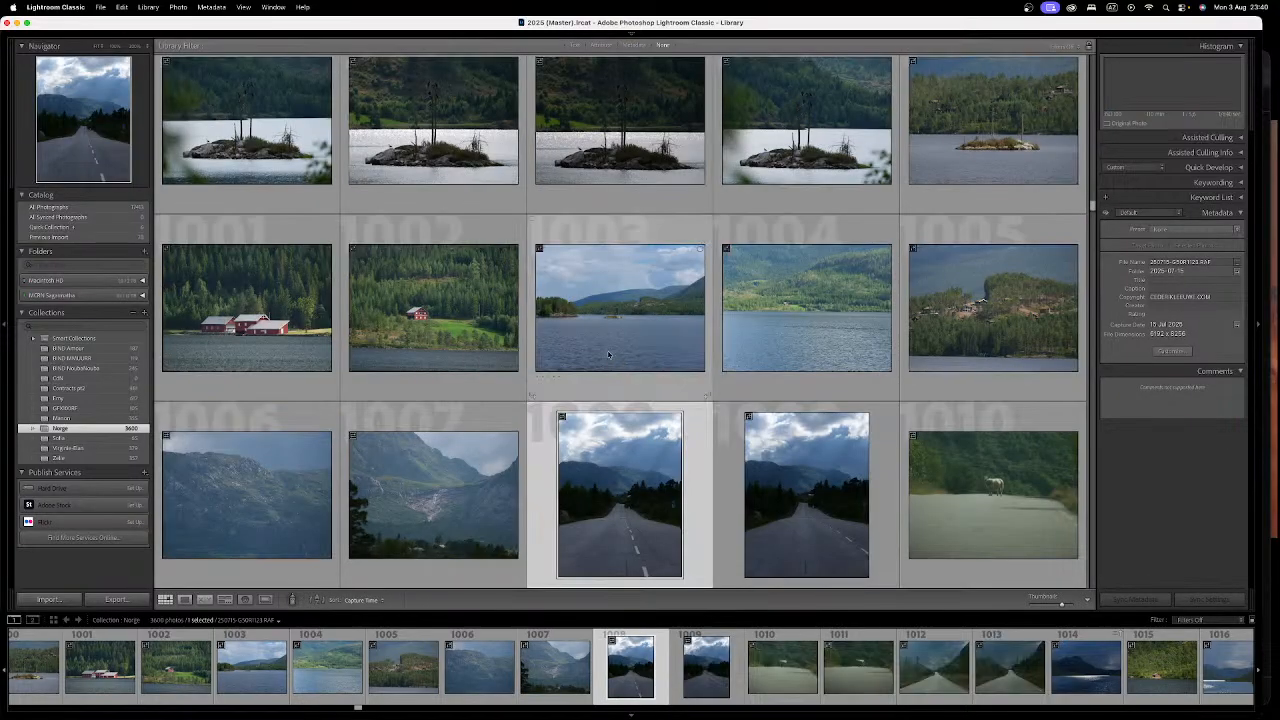
pyautogui.scroll(-5, 609, 340)
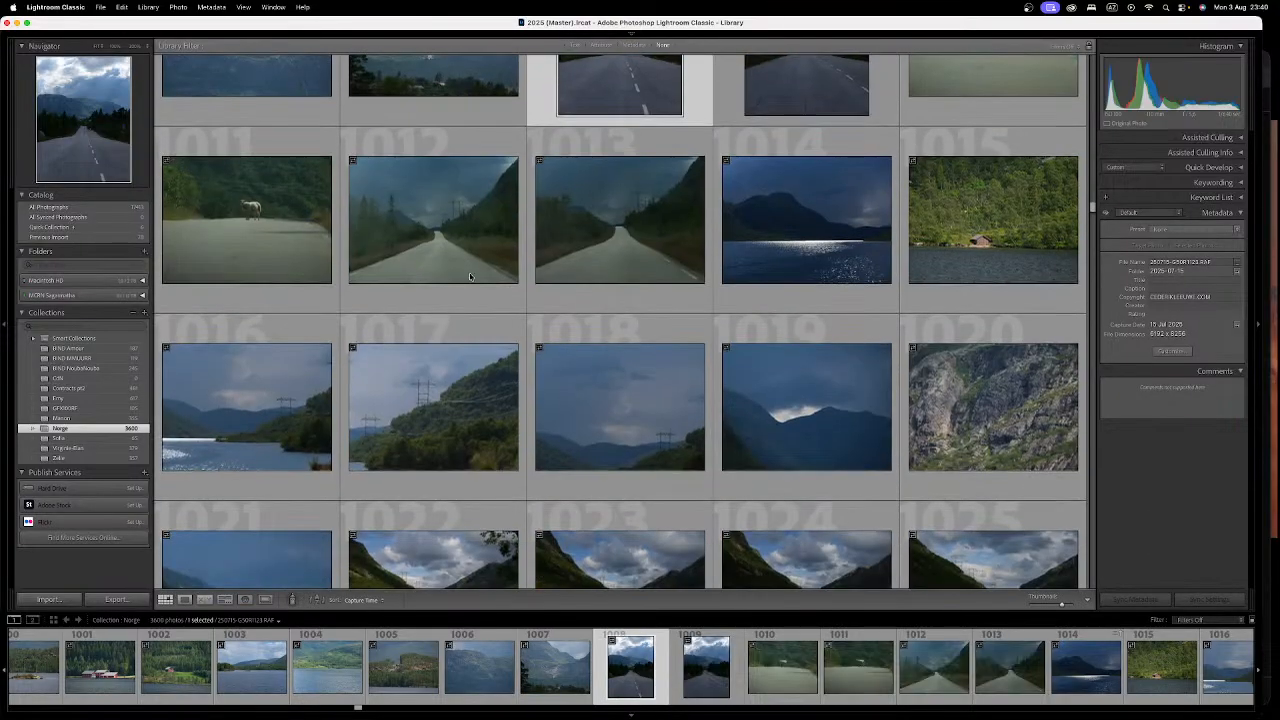
pyautogui.scroll(-3, 428, 255)
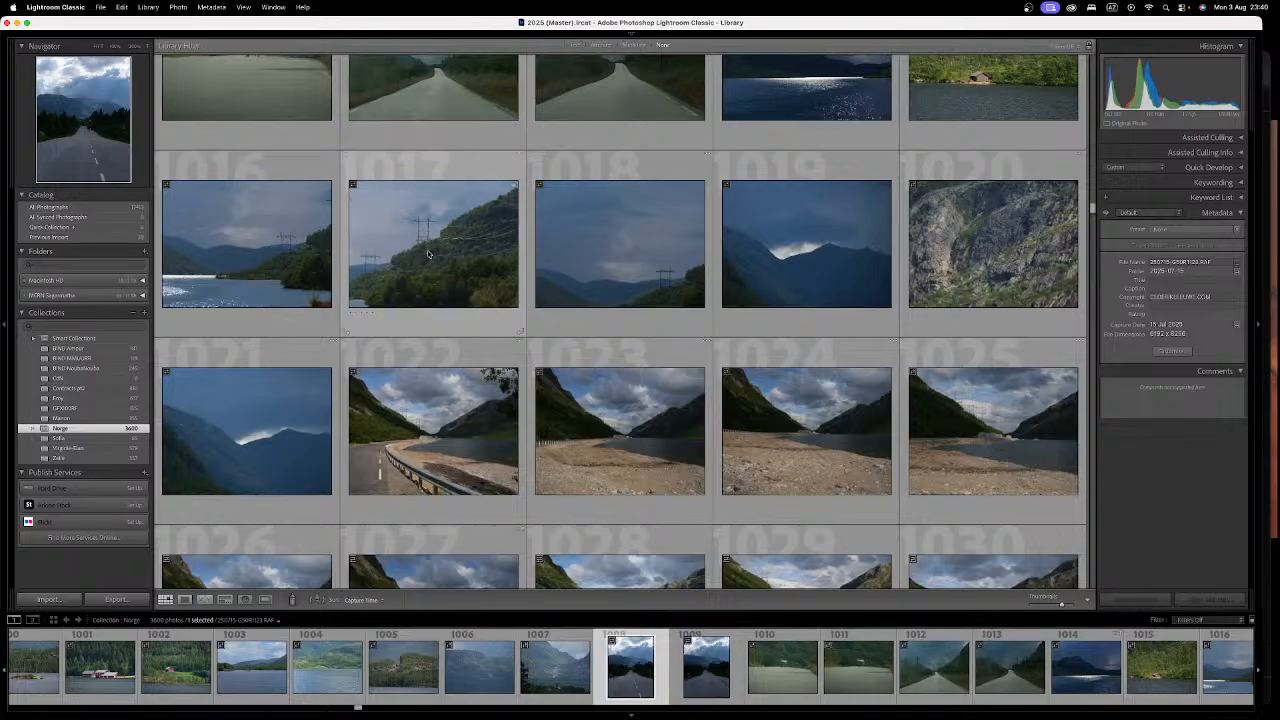
pyautogui.scroll(-8, 428, 254)
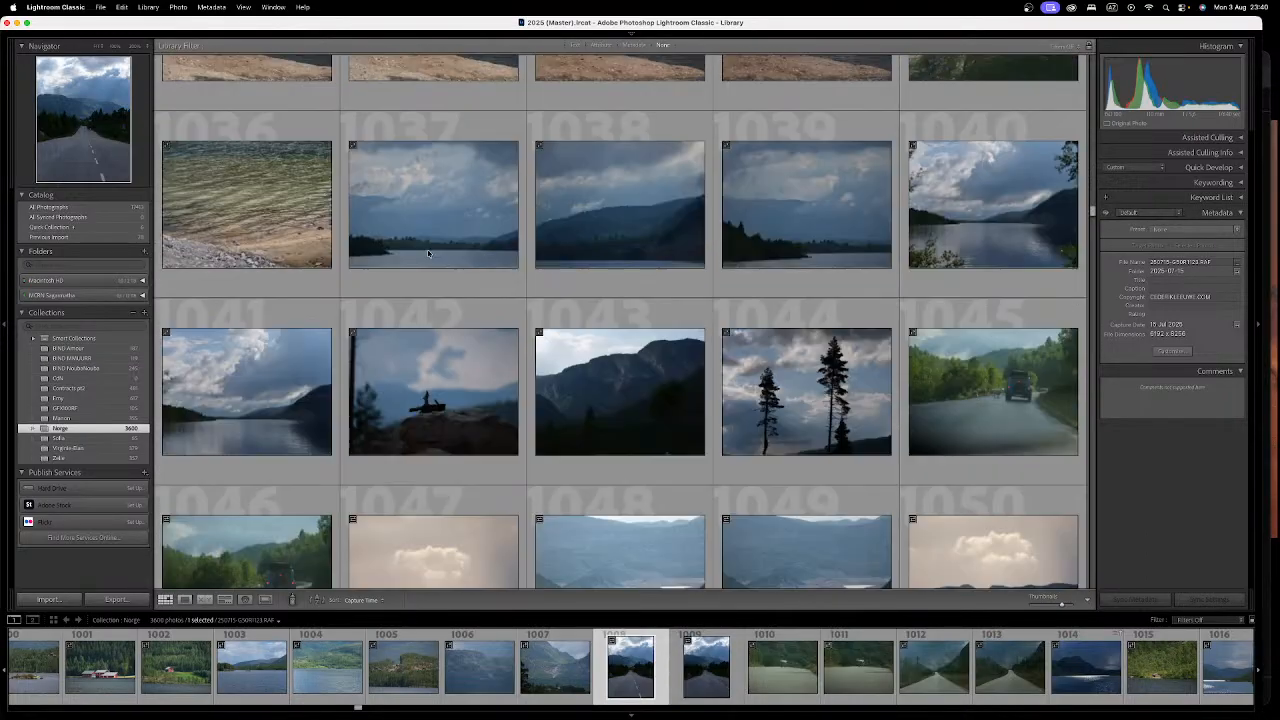
pyautogui.scroll(-5, 428, 254)
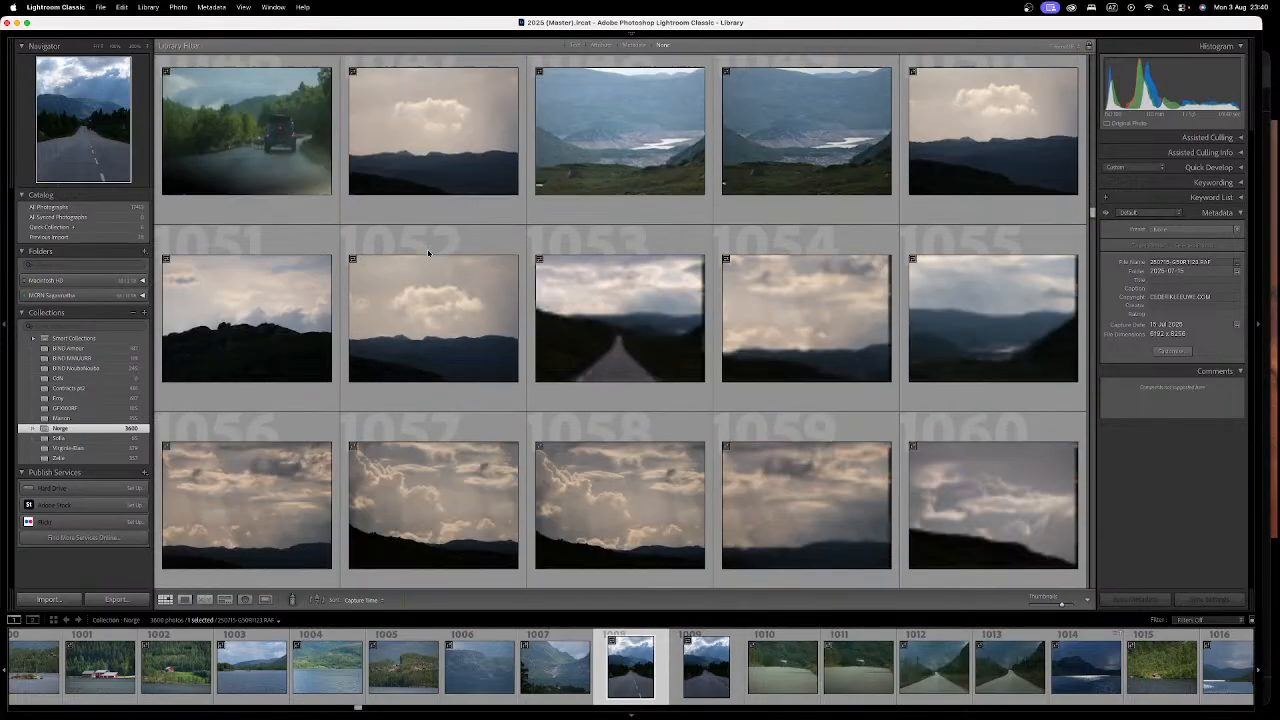
pyautogui.scroll(2, 428, 254)
pyautogui.scroll(-2, 428, 254)
pyautogui.scroll(2, 428, 260)
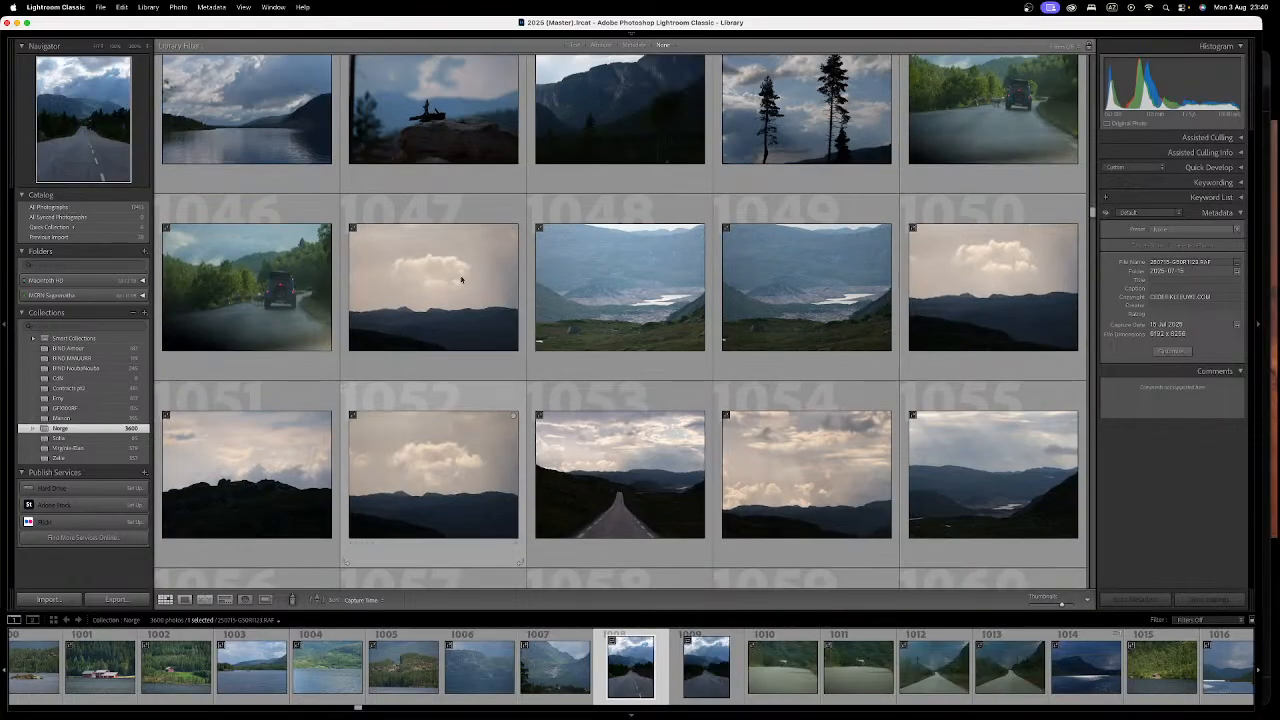
# Step: View cloud photo 1047 enlarged and compare the neighbouring lake valley shots 1048 and 1049 and cloud photo 1050
pyautogui.click(472, 282)
pyautogui.doubleClick(472, 282)
pyautogui.press('Right')
pyautogui.press('Right')
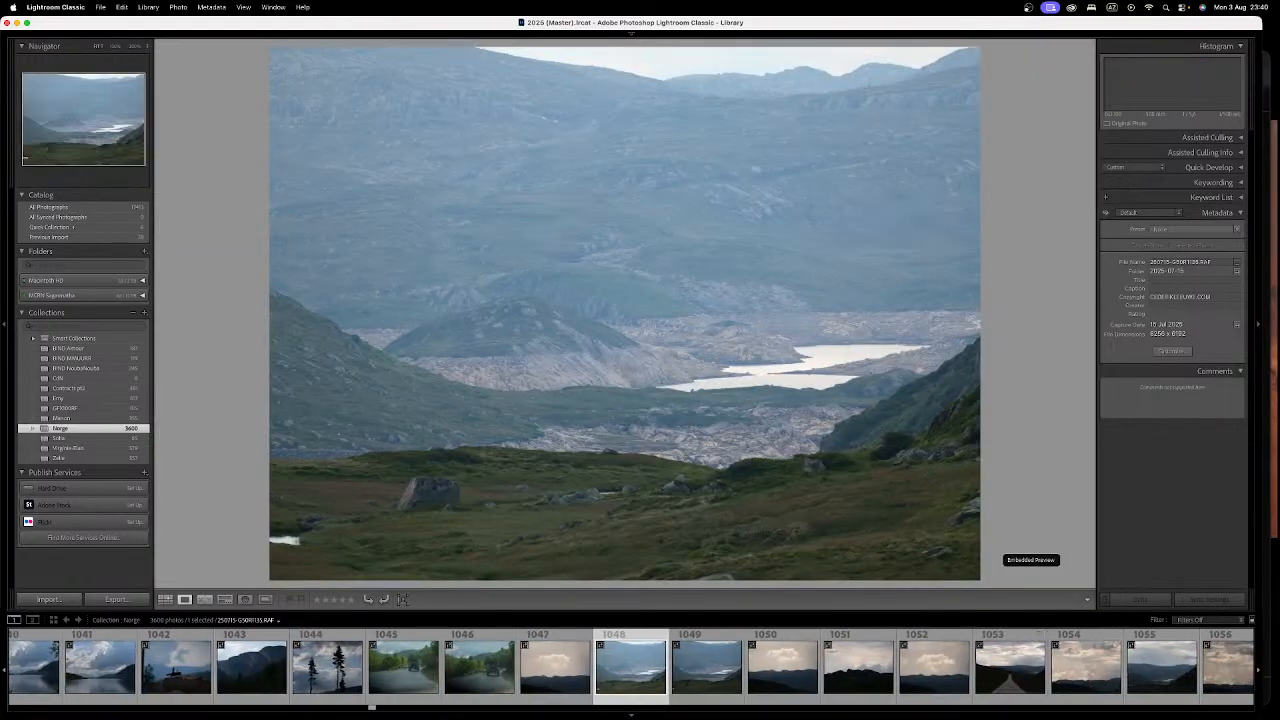
pyautogui.press('Right')
pyautogui.press('Left')
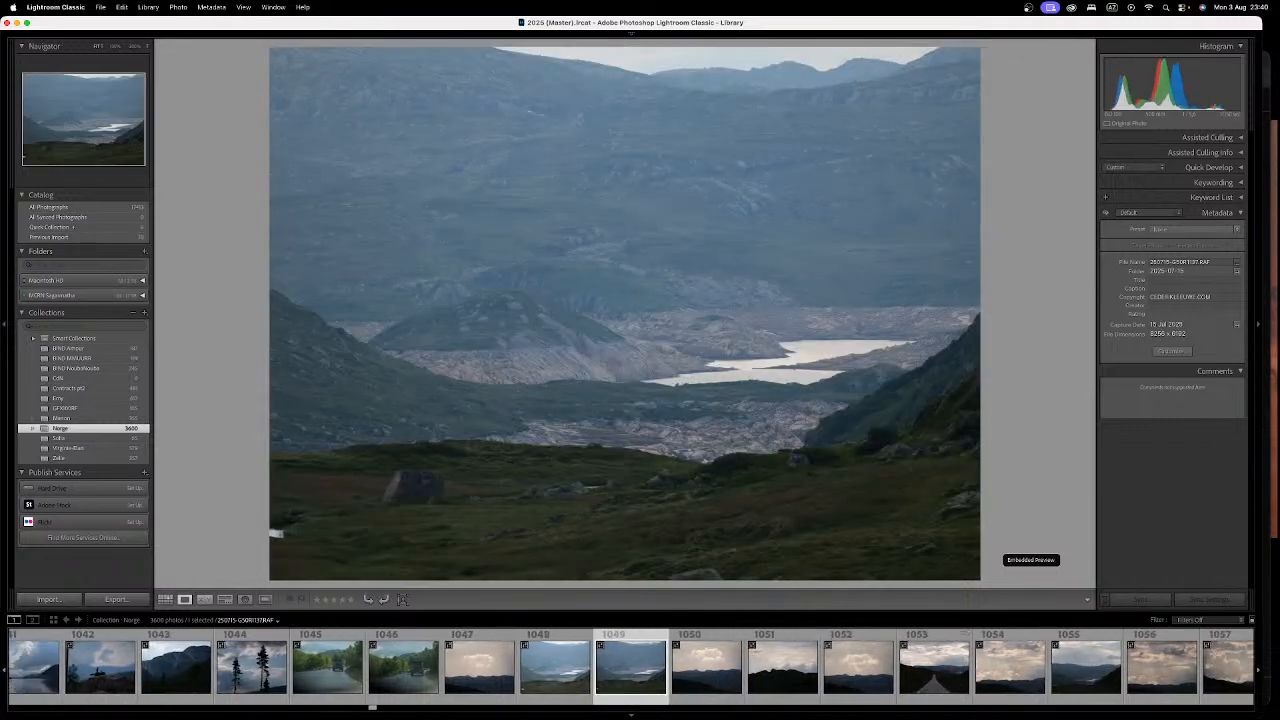
pyautogui.press('Right')
pyautogui.press('Left')
pyautogui.press('Left')
pyautogui.press('Left')
pyautogui.press('Left')
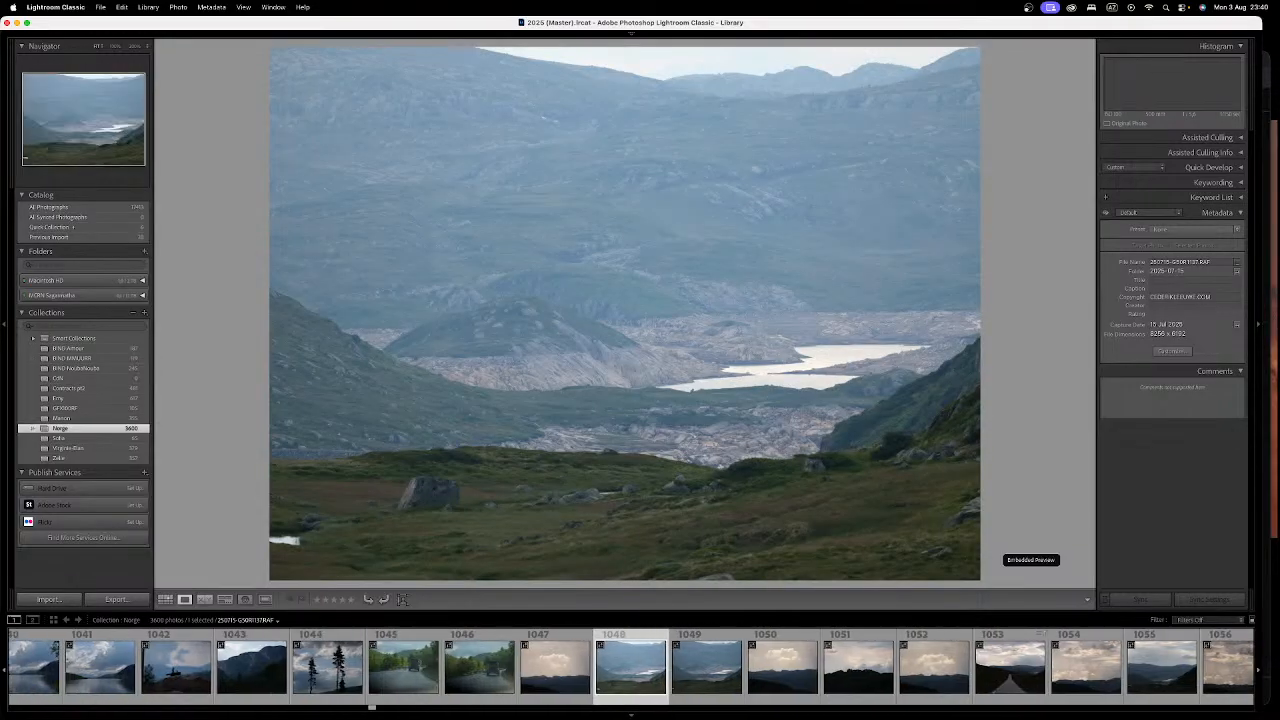
pyautogui.press('Right')
pyautogui.press('Right')
pyautogui.press('Right')
pyautogui.press('Right')
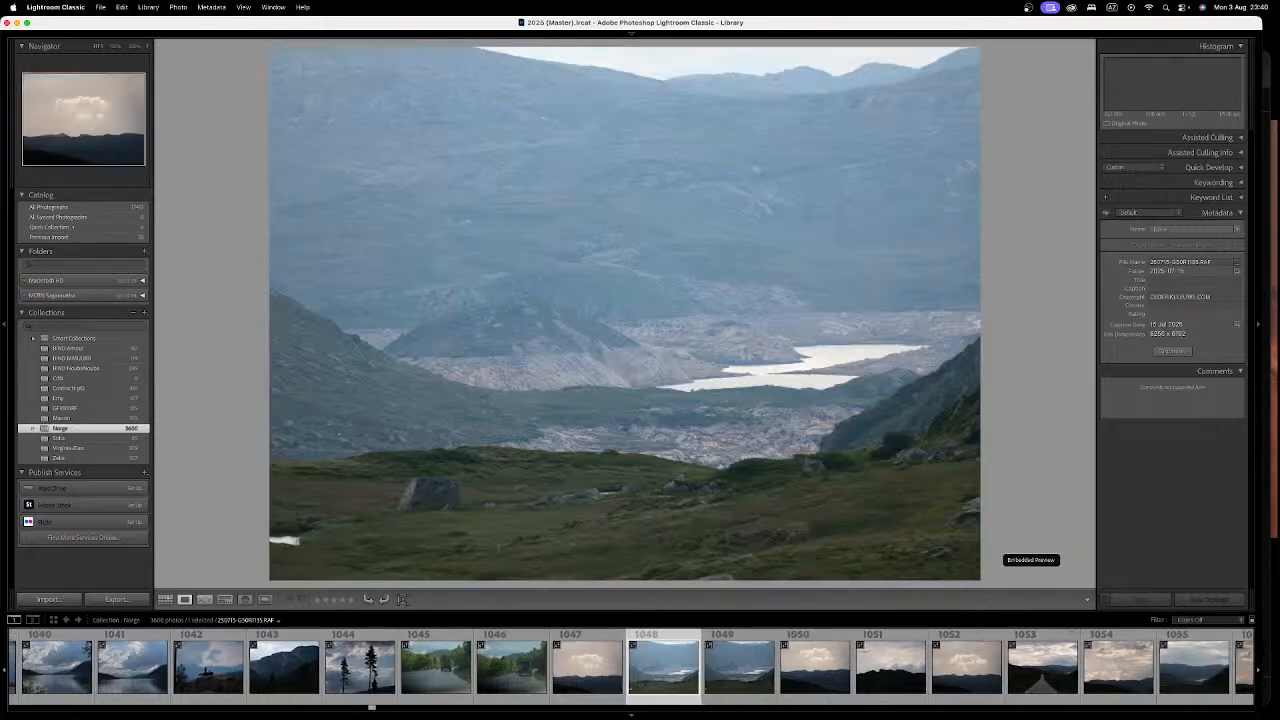
pyautogui.press('Right')
pyautogui.press('Left')
pyautogui.press('Right')
pyautogui.press('Left')
pyautogui.hotkey('ctrl', 'Up')
pyautogui.click(950, 238)
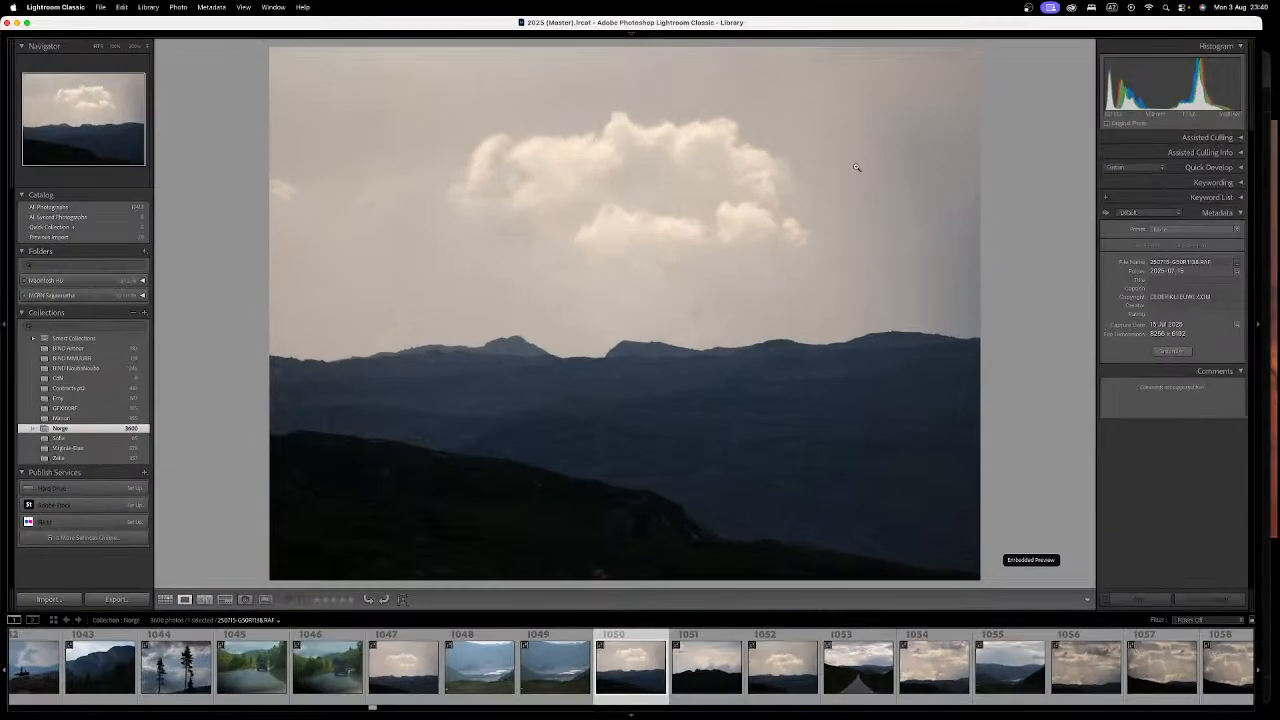
pyautogui.moveTo(930, 27); pyautogui.dragTo(903, 29)
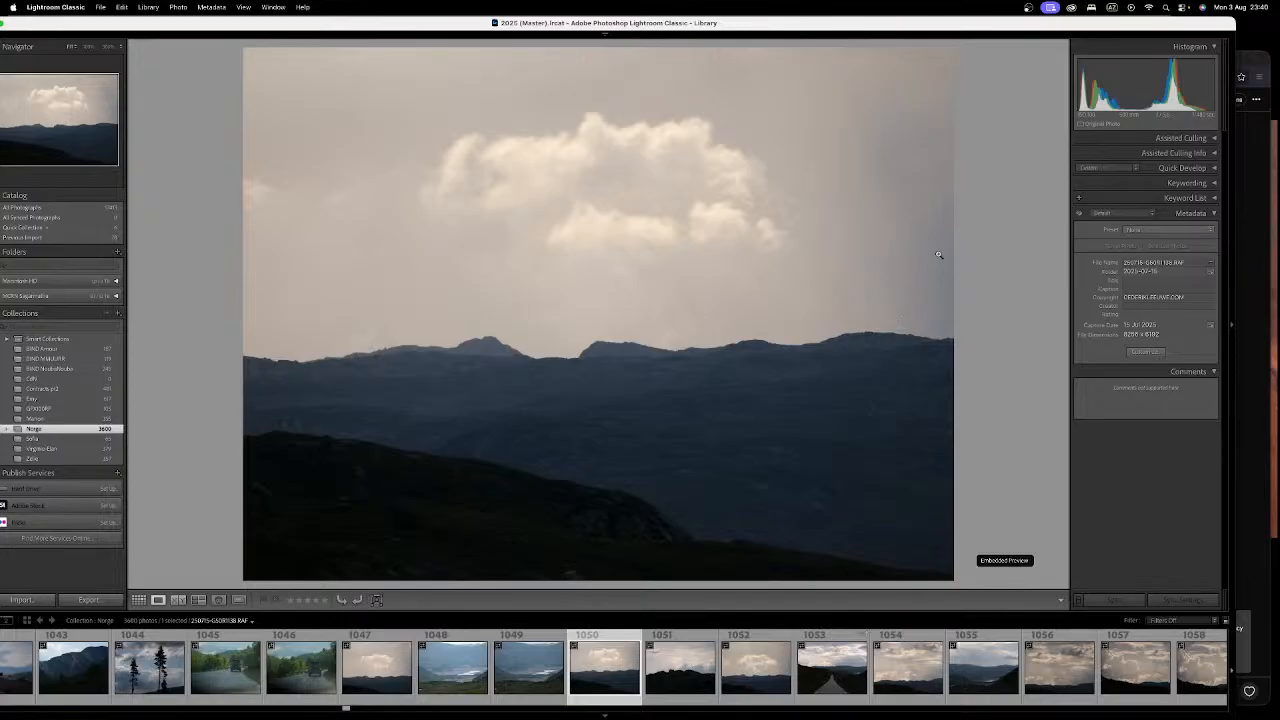
# Step: Return to cloud photo 1047 and browse the surrounding thumbnails of the Norge collection, down to the cloud shots around number 1060
pyautogui.press('Left')
pyautogui.press('Left')
pyautogui.press('Left')
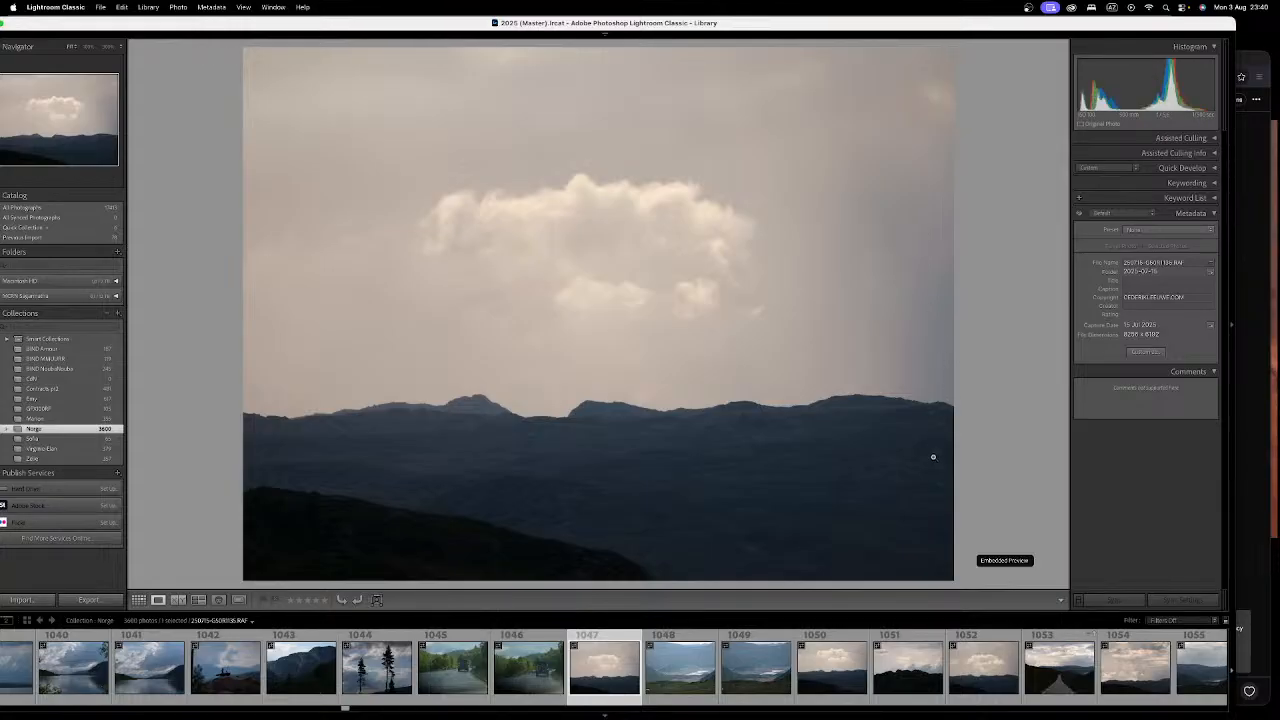
pyautogui.press('g')
pyautogui.scroll(-3, 860, 420)
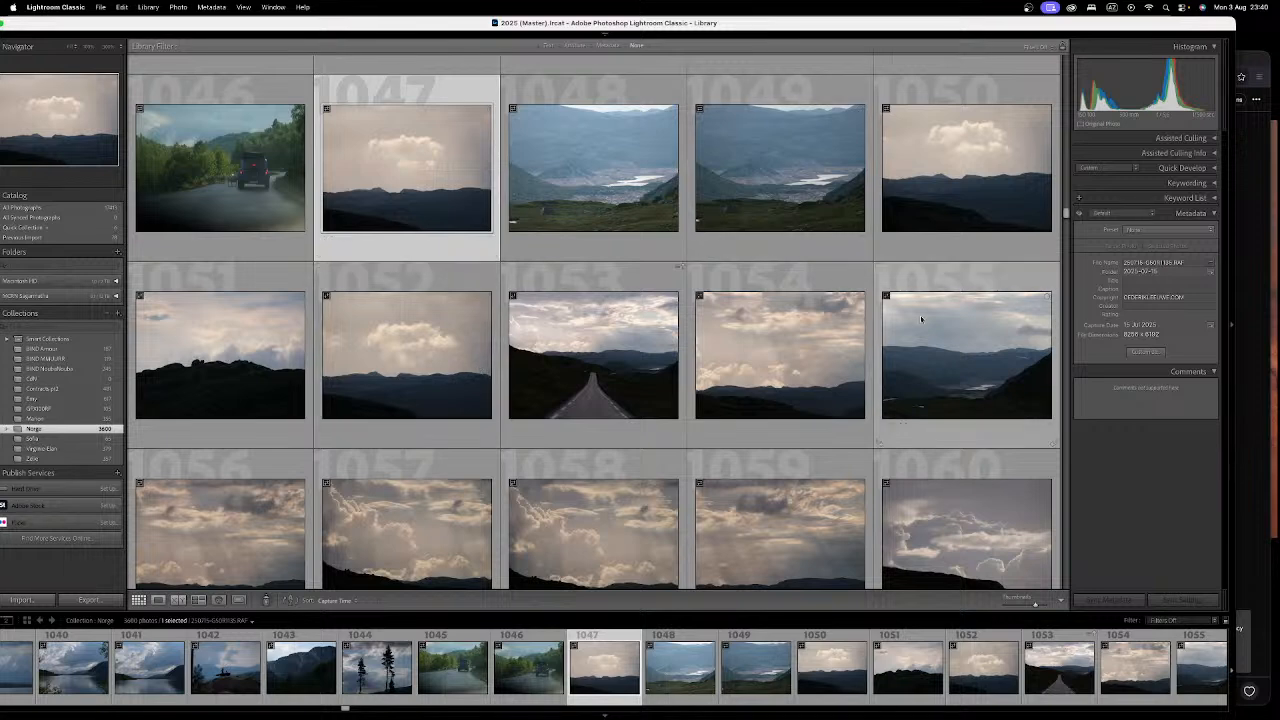
pyautogui.scroll(-1, 912, 300)
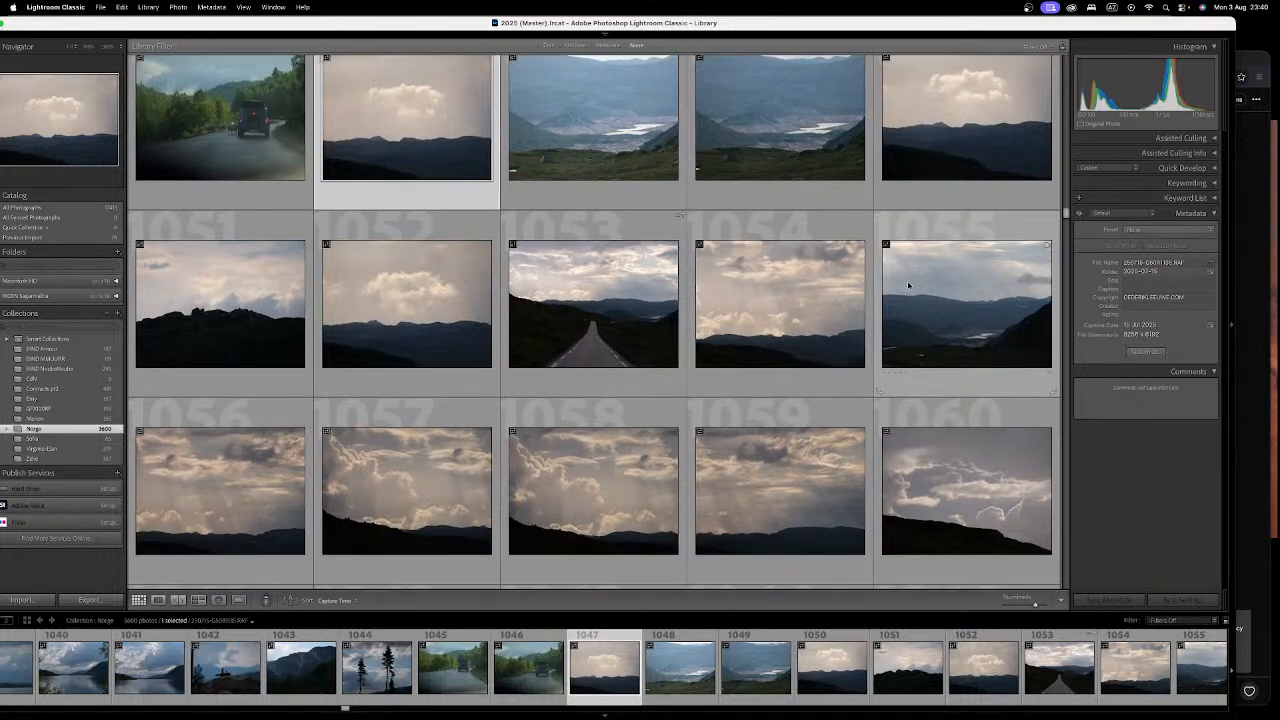
pyautogui.scroll(-2, 907, 286)
pyautogui.scroll(4, 907, 286)
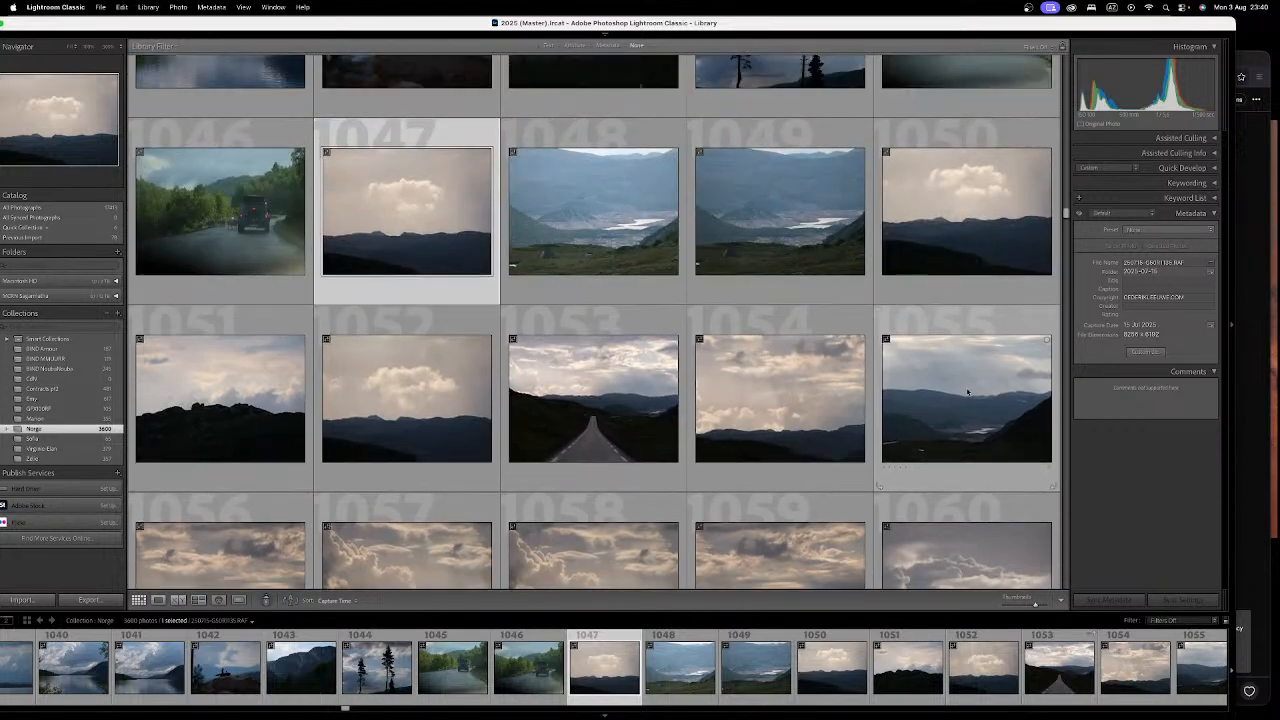
# Step: View cloud photo 1047 enlarged and examine its sky and mountain ridge at closer magnification
pyautogui.doubleClick(418, 253)
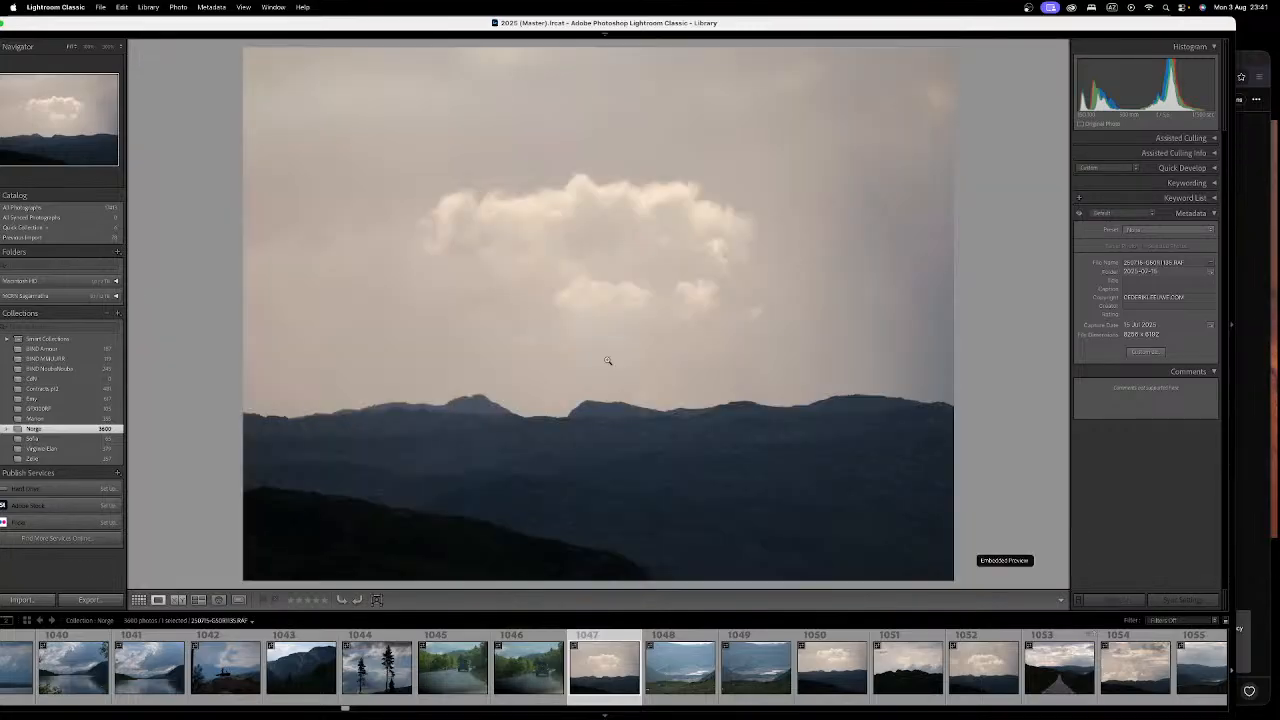
pyautogui.moveTo(914, 311); pyautogui.dragTo(737, 143)
pyautogui.click(836, 352)
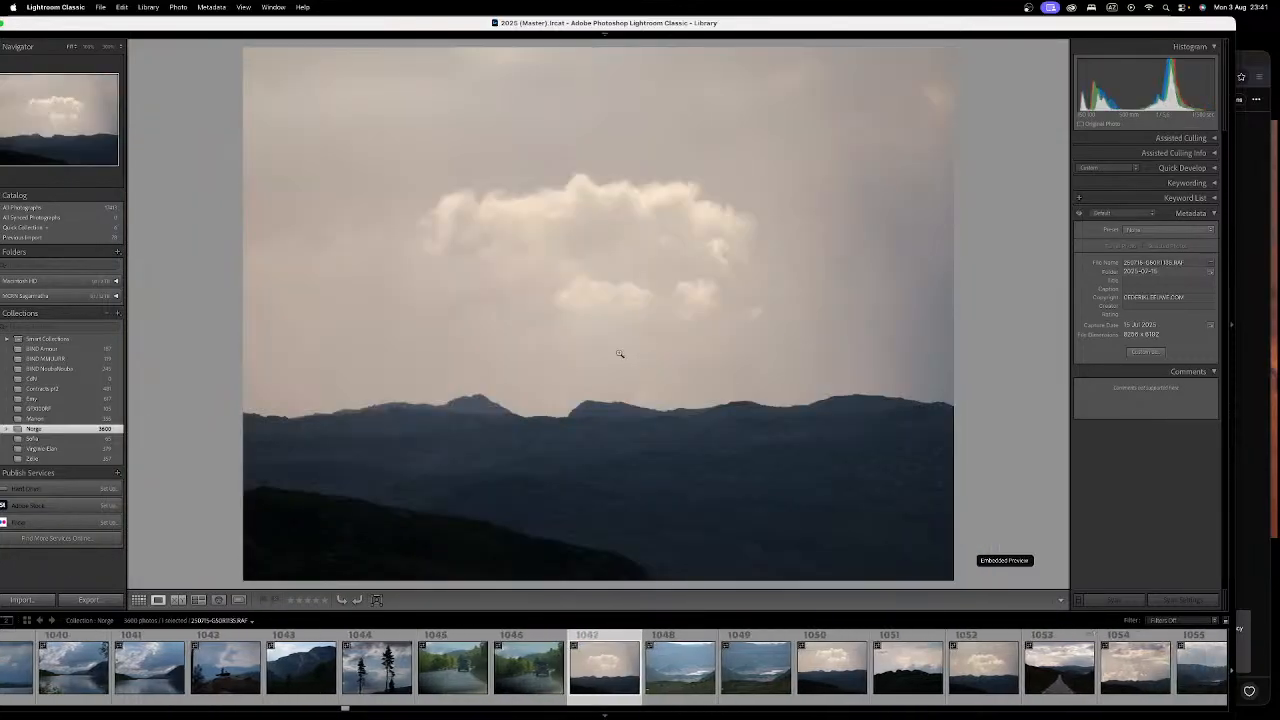
pyautogui.click(617, 355)
pyautogui.click(673, 344)
pyautogui.click(629, 376)
pyautogui.click(637, 343)
# Step: Compare cloud photo 1047 with the following shots up to 1051 one at a time, ending on photo 1050
pyautogui.press('Right')
pyautogui.press('Right')
pyautogui.press('Right')
pyautogui.press('Left')
pyautogui.press('Left')
pyautogui.press('Left')
pyautogui.press('Right')
pyautogui.press('Right')
pyautogui.press('Right')
pyautogui.press('Right')
pyautogui.press('Left')
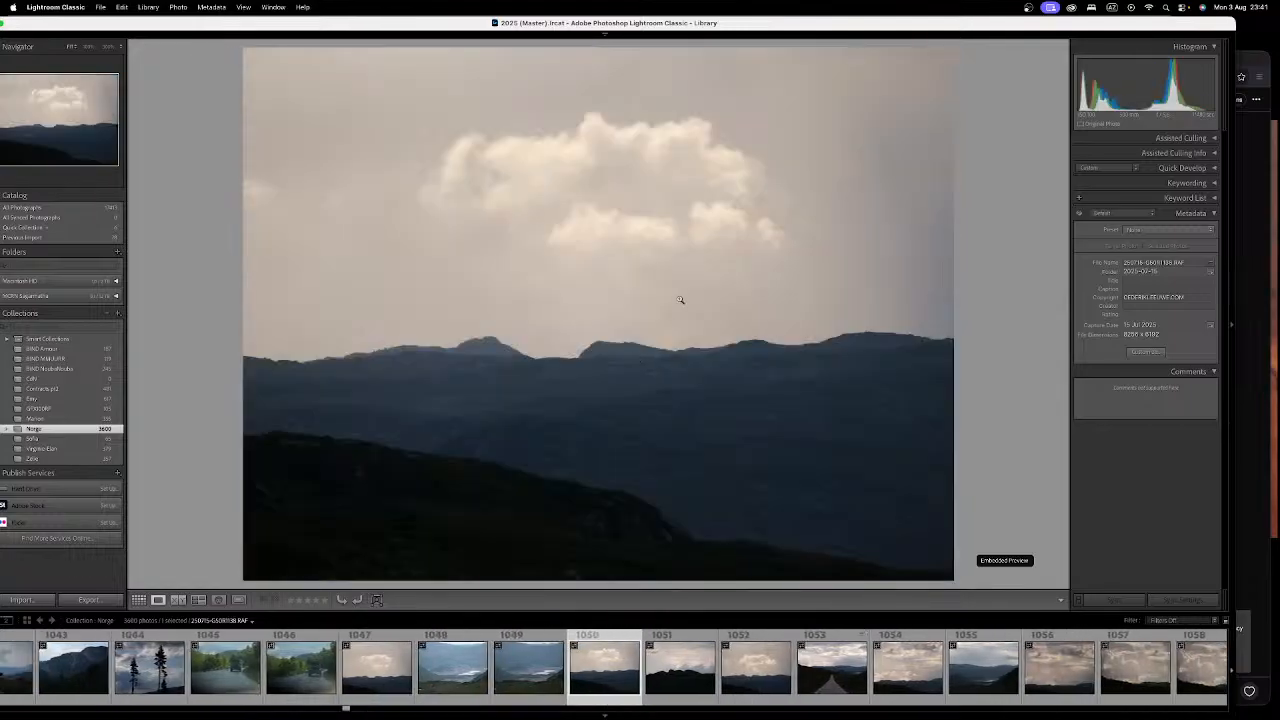
# Step: Examine the mountain ridge of cloud photo 1050 at closer magnification and return to the thumbnail grid
pyautogui.click(680, 299)
pyautogui.click(877, 320)
pyautogui.click(820, 280)
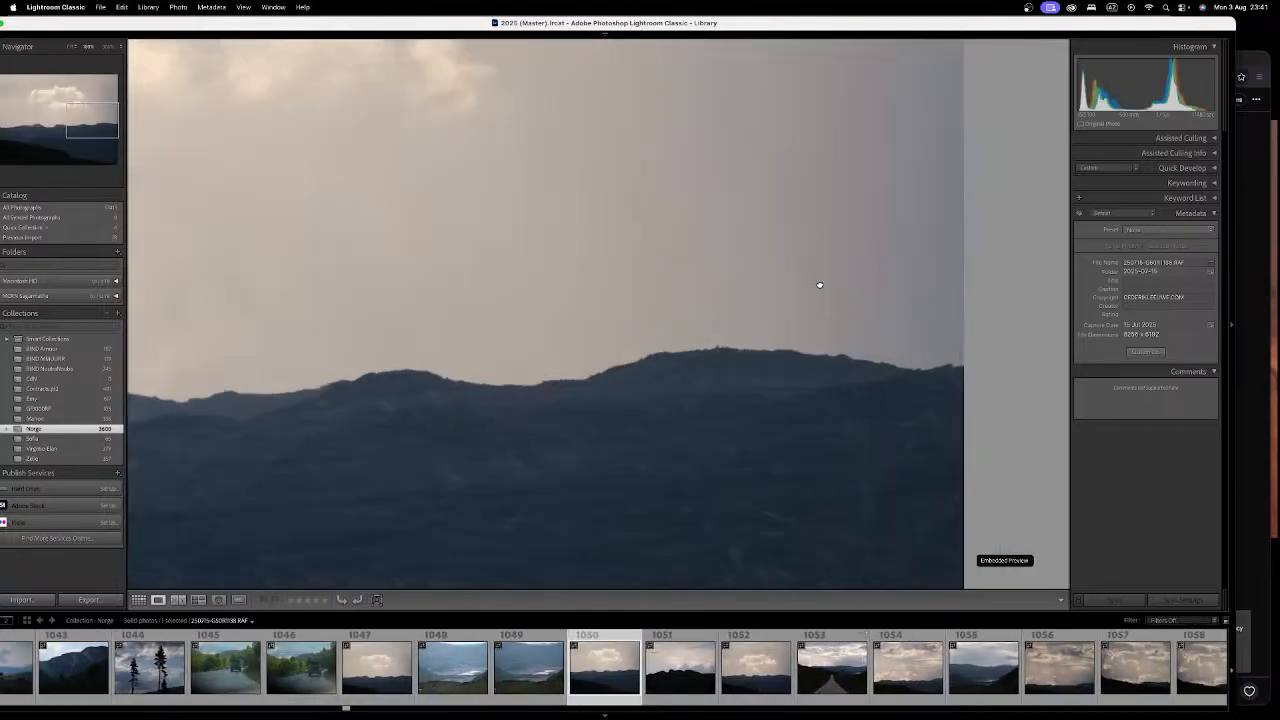
pyautogui.click(853, 297)
pyautogui.click(594, 219)
pyautogui.press('g')
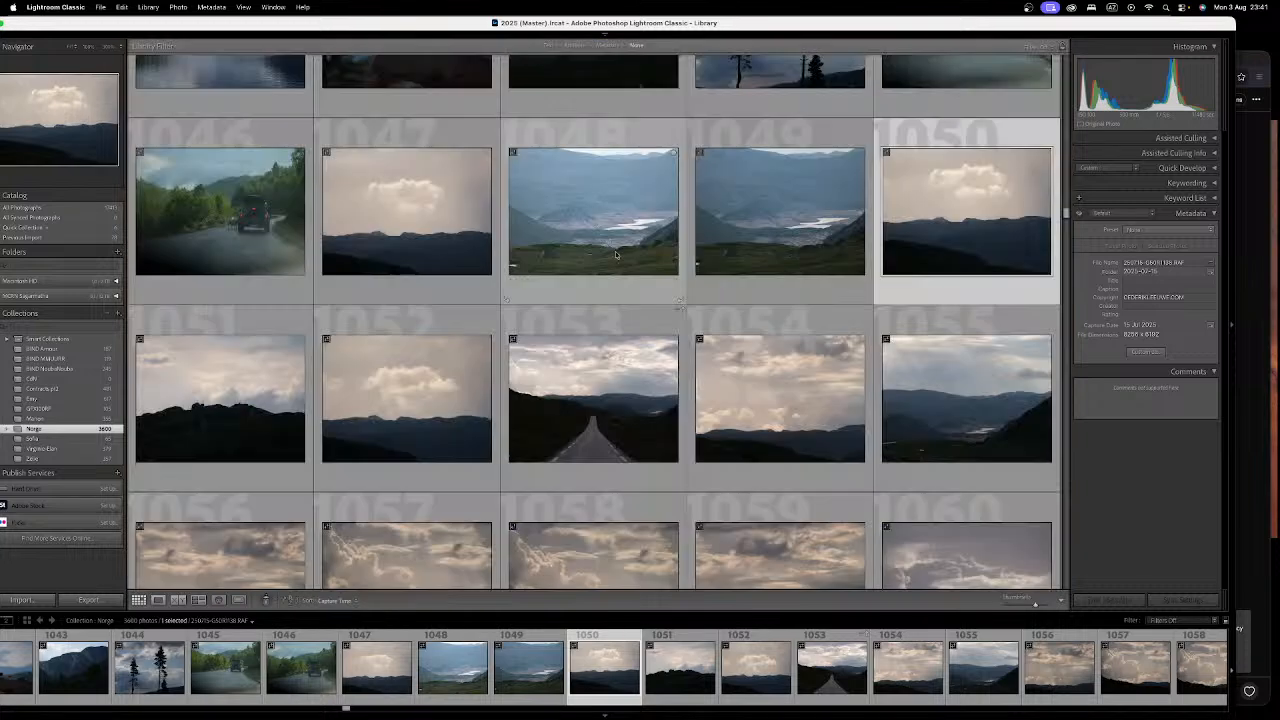
# Step: View photo 1054 enlarged and step back through road photo 1053 to cloud photo 1052
pyautogui.click(824, 416)
pyautogui.doubleClick(824, 416)
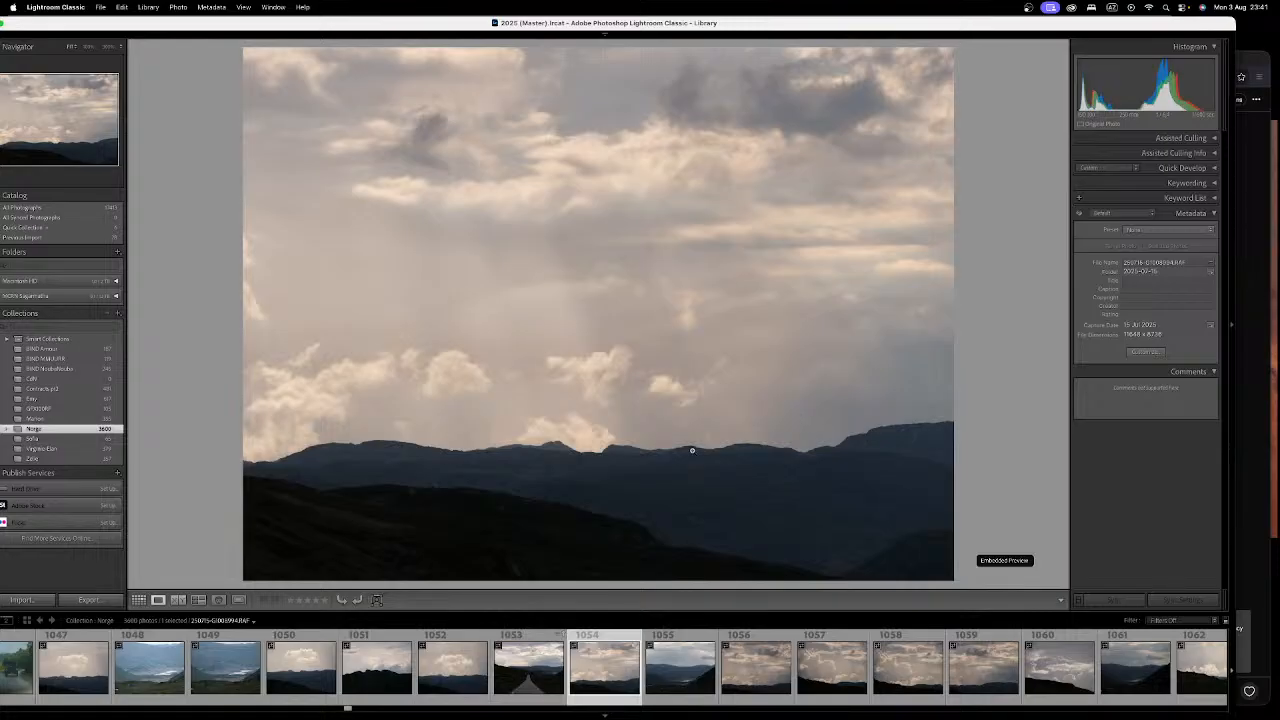
pyautogui.press('Left')
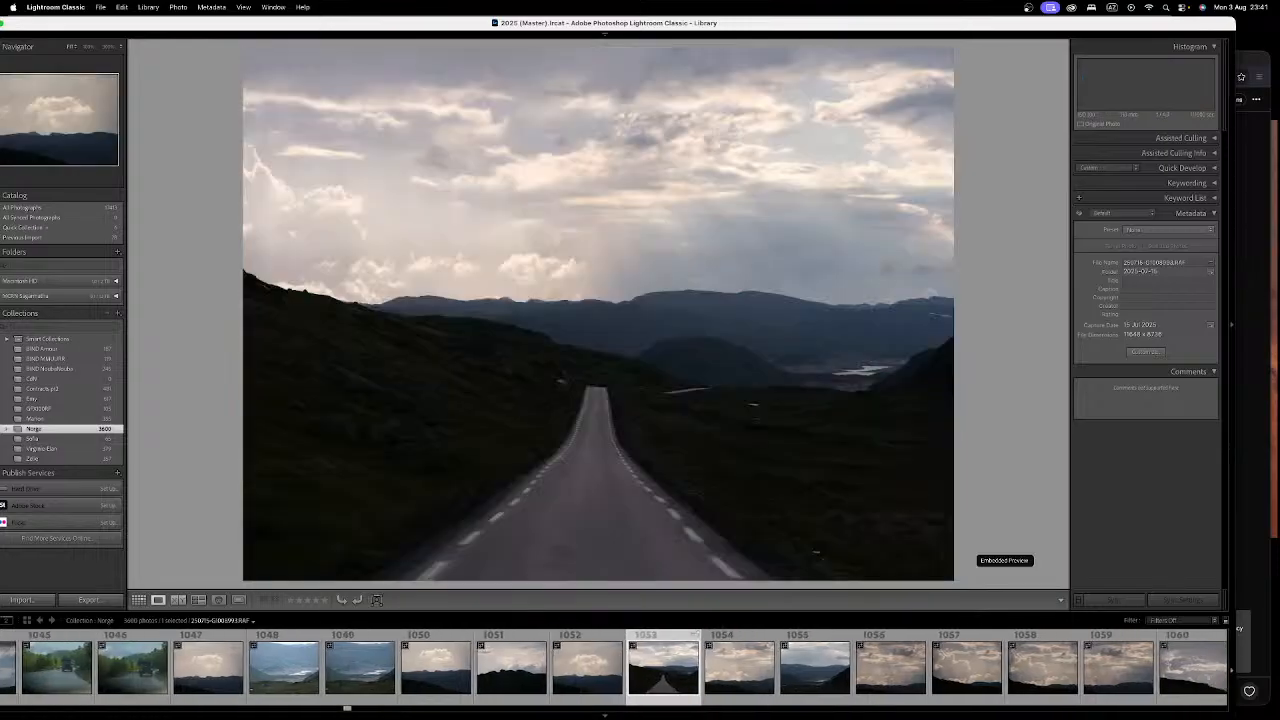
pyautogui.press('Left')
pyautogui.press('Left')
pyautogui.press('Right')
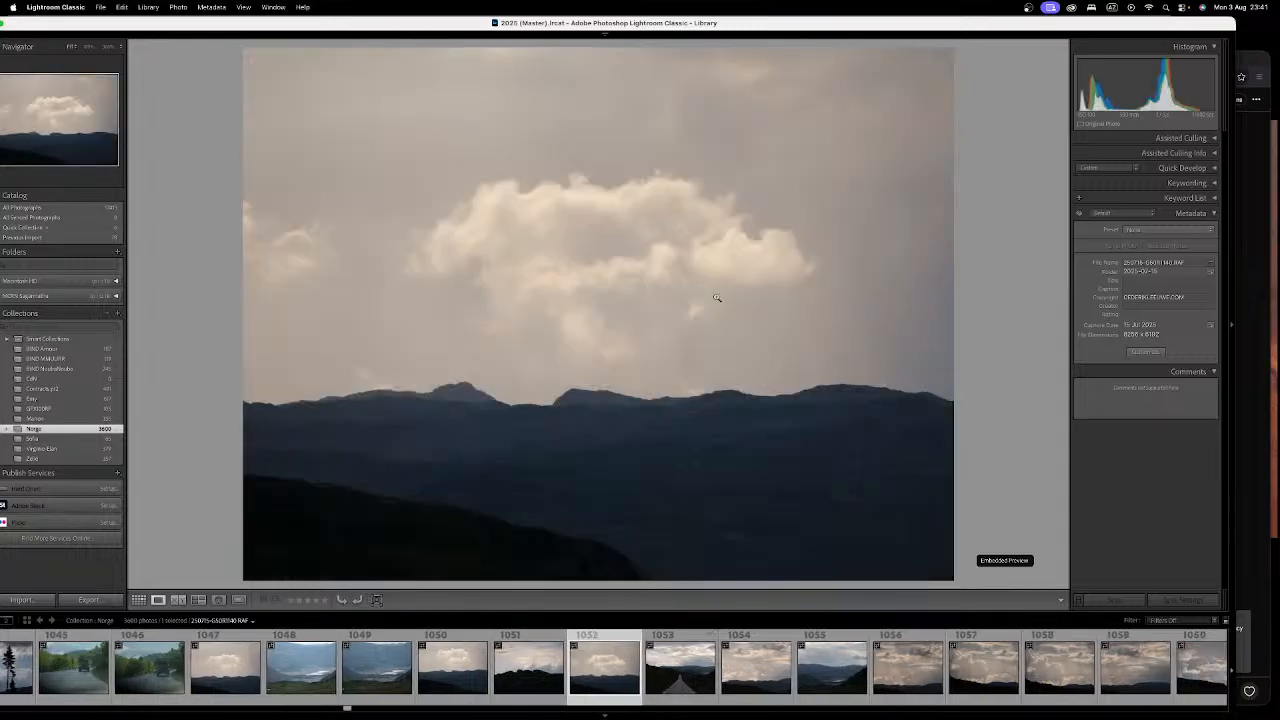
# Step: Compare cloud photo 1052 with the preceding shots 1051 and 1050, ending on photo 1052
pyautogui.press('Left')
pyautogui.press('Left')
pyautogui.press('Right')
pyautogui.press('Right')
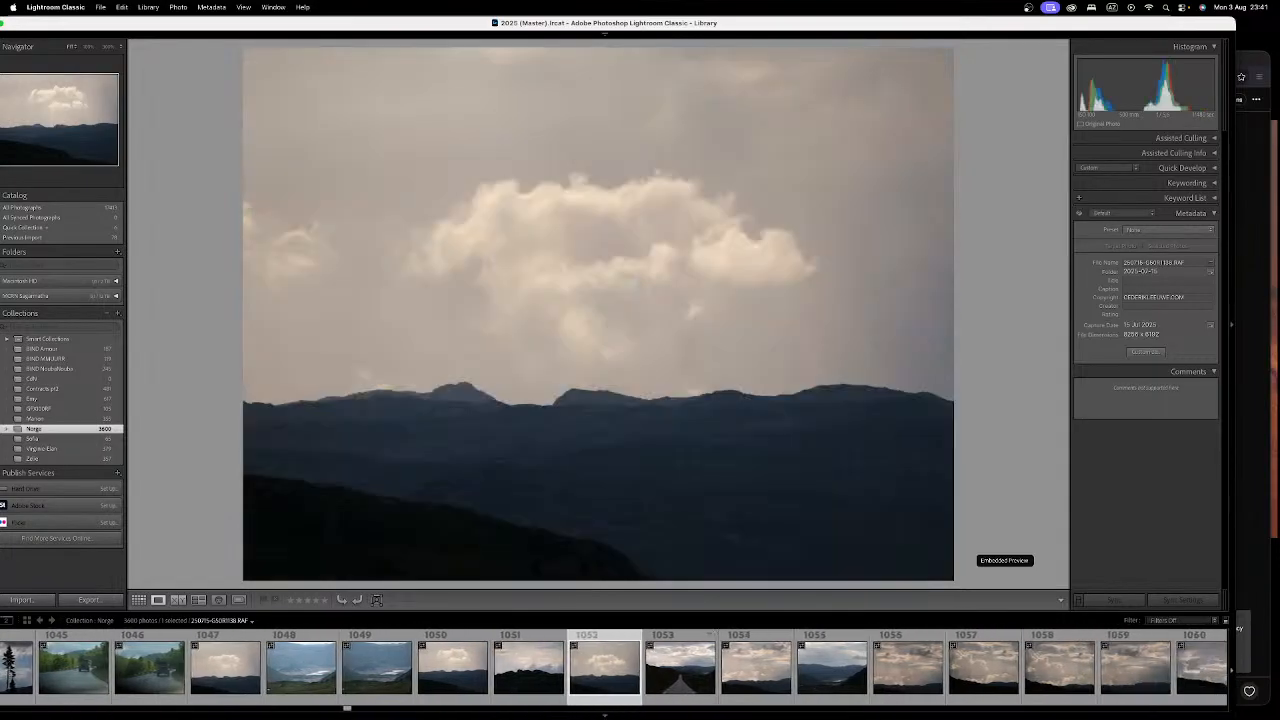
pyautogui.press('Left')
pyautogui.press('Right')
pyautogui.press('Left')
pyautogui.press('Right')
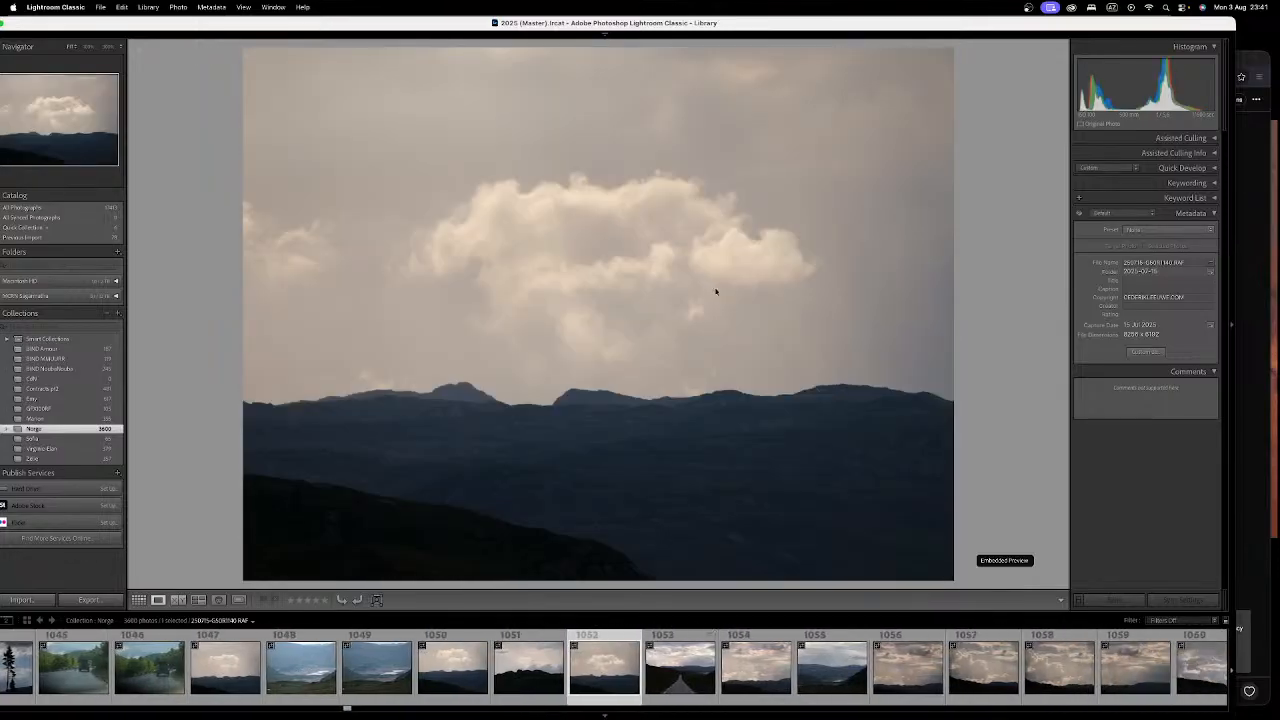
# Step: Reveal the raw file of cloud photo 1052 in Finder and open 250715-G50R1140.RAF in Camera Raw
pyautogui.rightClick(717, 276)
pyautogui.click(762, 325)
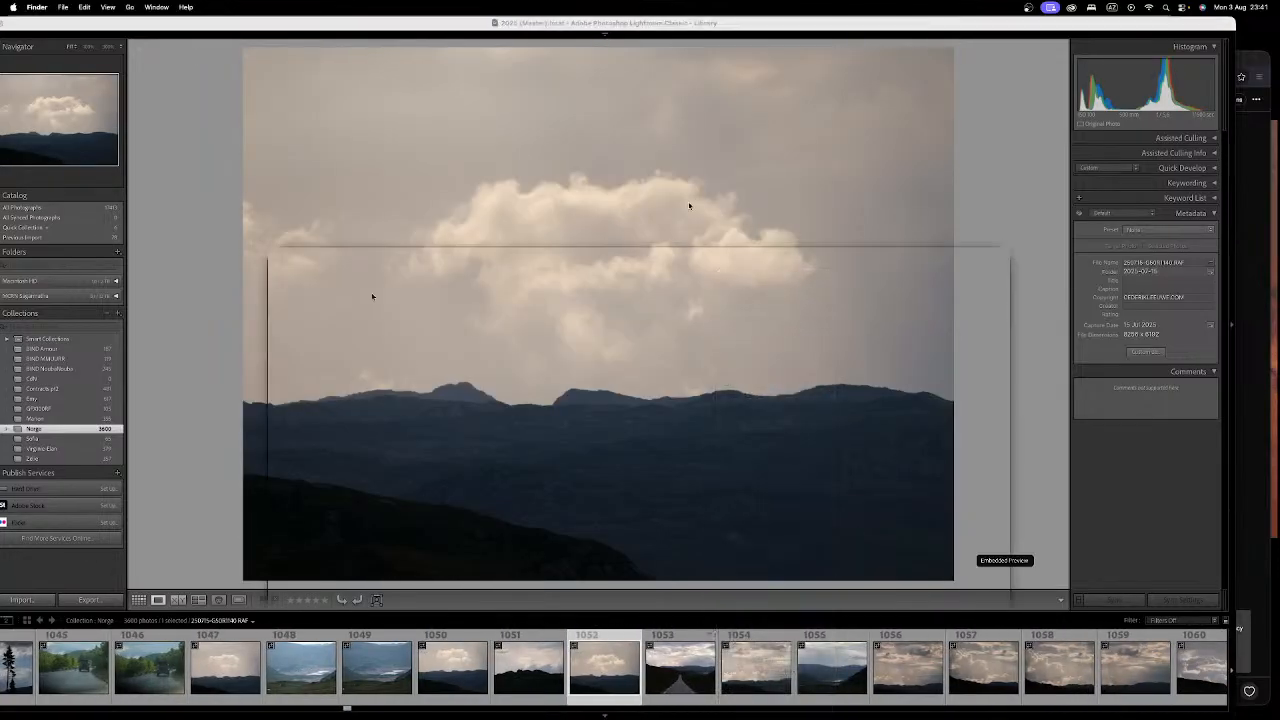
pyautogui.doubleClick(455, 292)
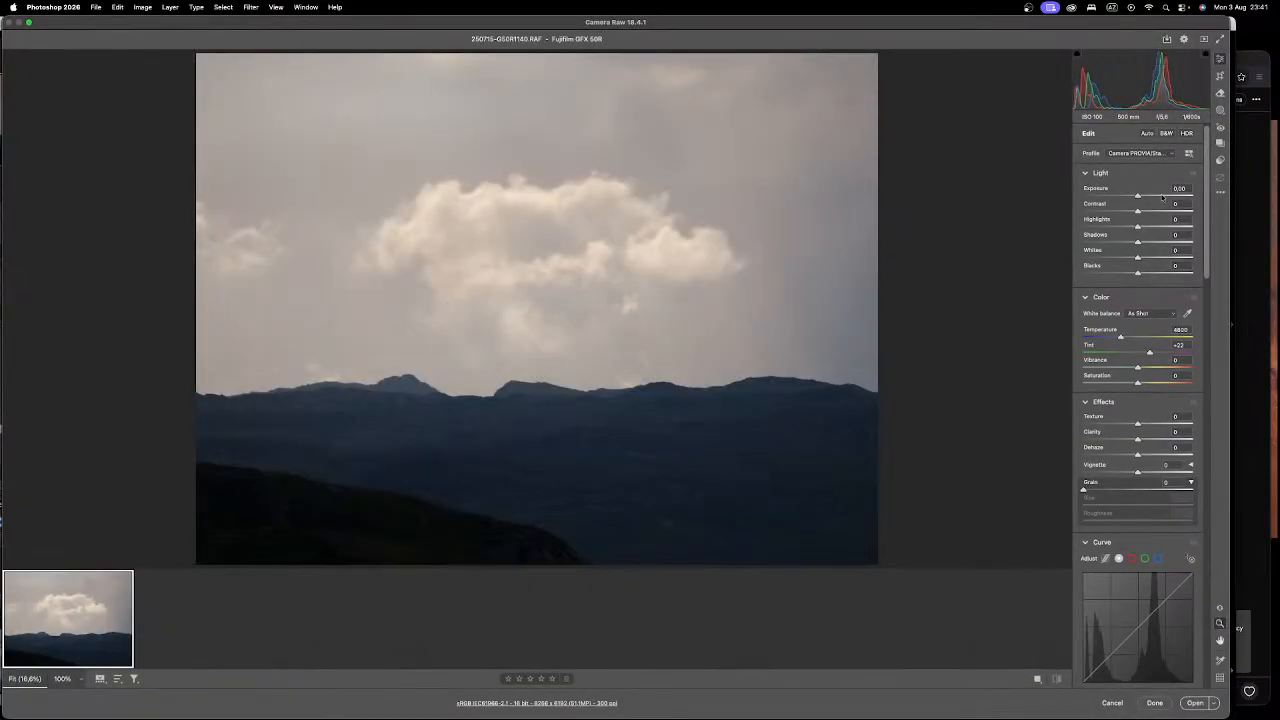
# Step: Convert the cloud photo to black and white, setting Exposure to about +0.86 and Contrast to +47
pyautogui.click(1166, 133)
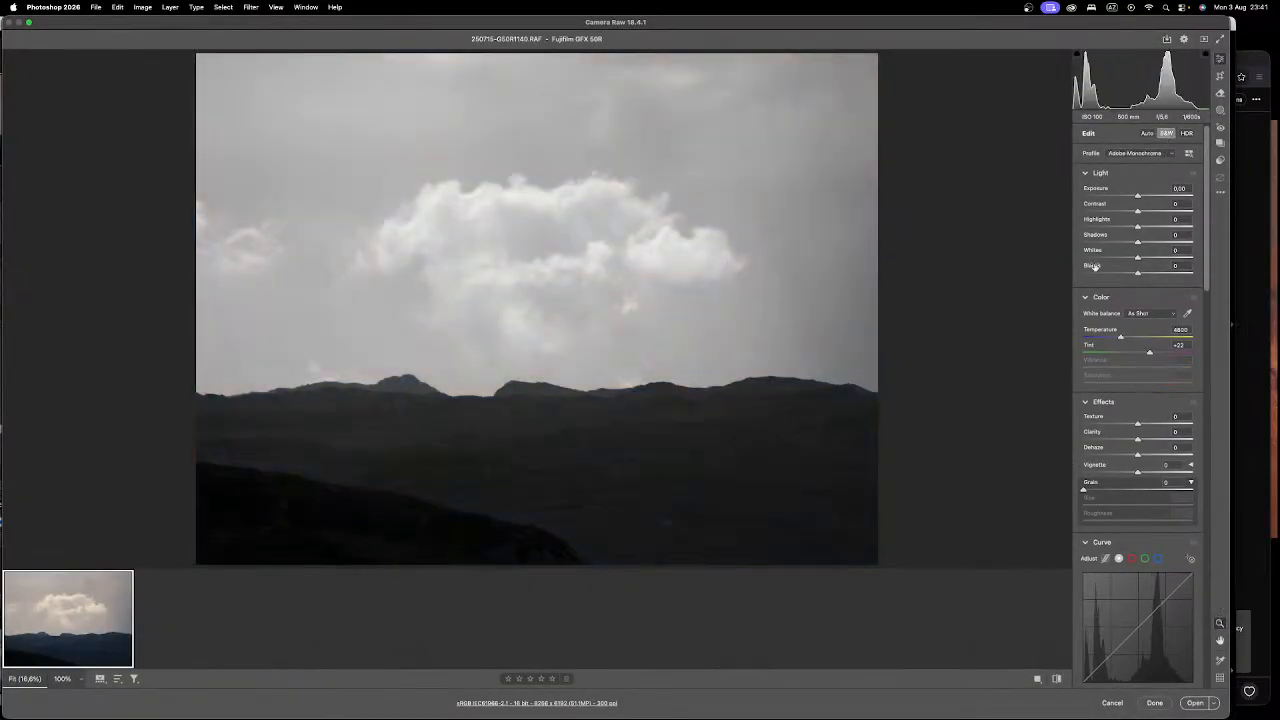
pyautogui.click(1148, 196)
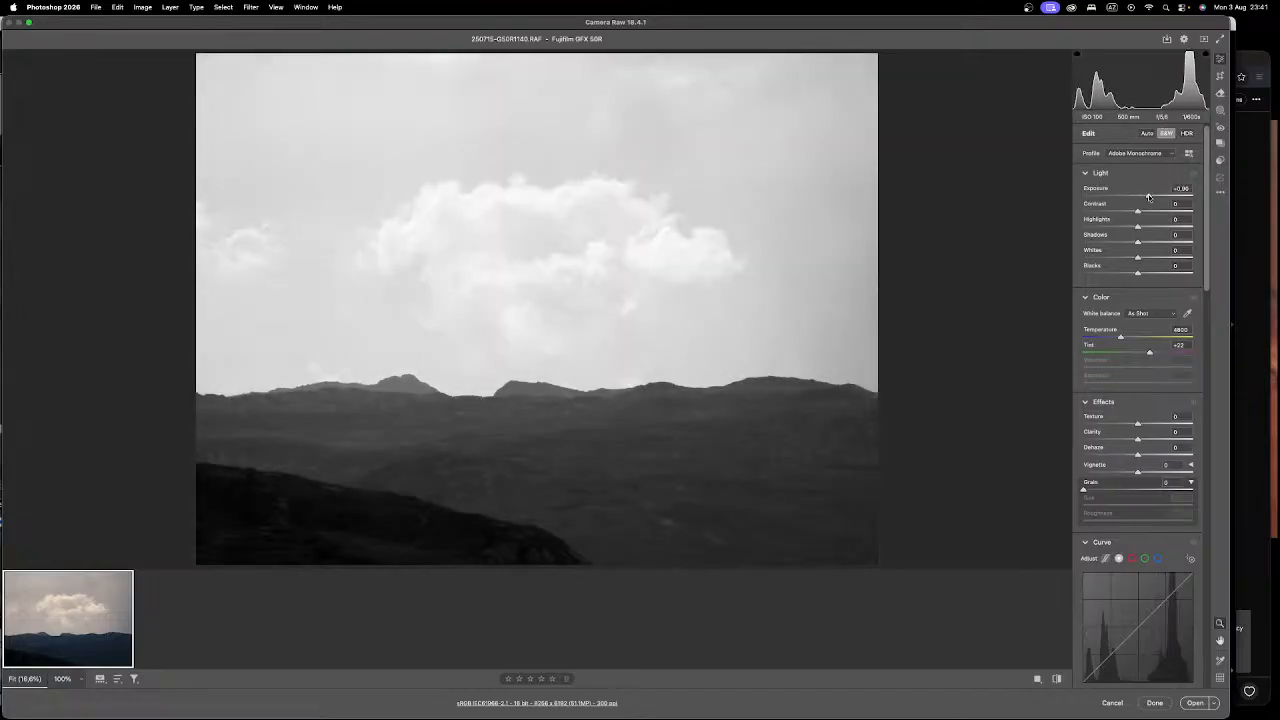
pyautogui.moveTo(1138, 211); pyautogui.dragTo(1163, 211)
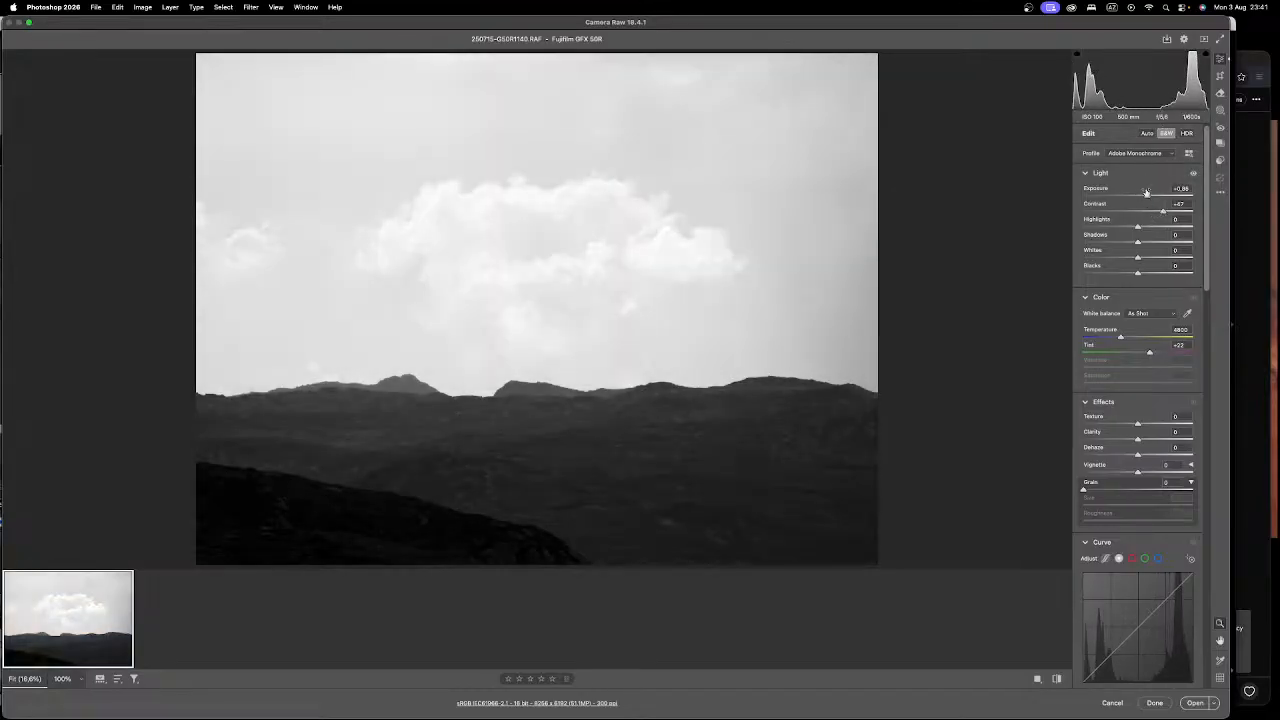
# Step: Set the cloud photo's Highlights to about -68, Shadows to +15, Whites to -63 and Blacks to about +33
pyautogui.click(1108, 227)
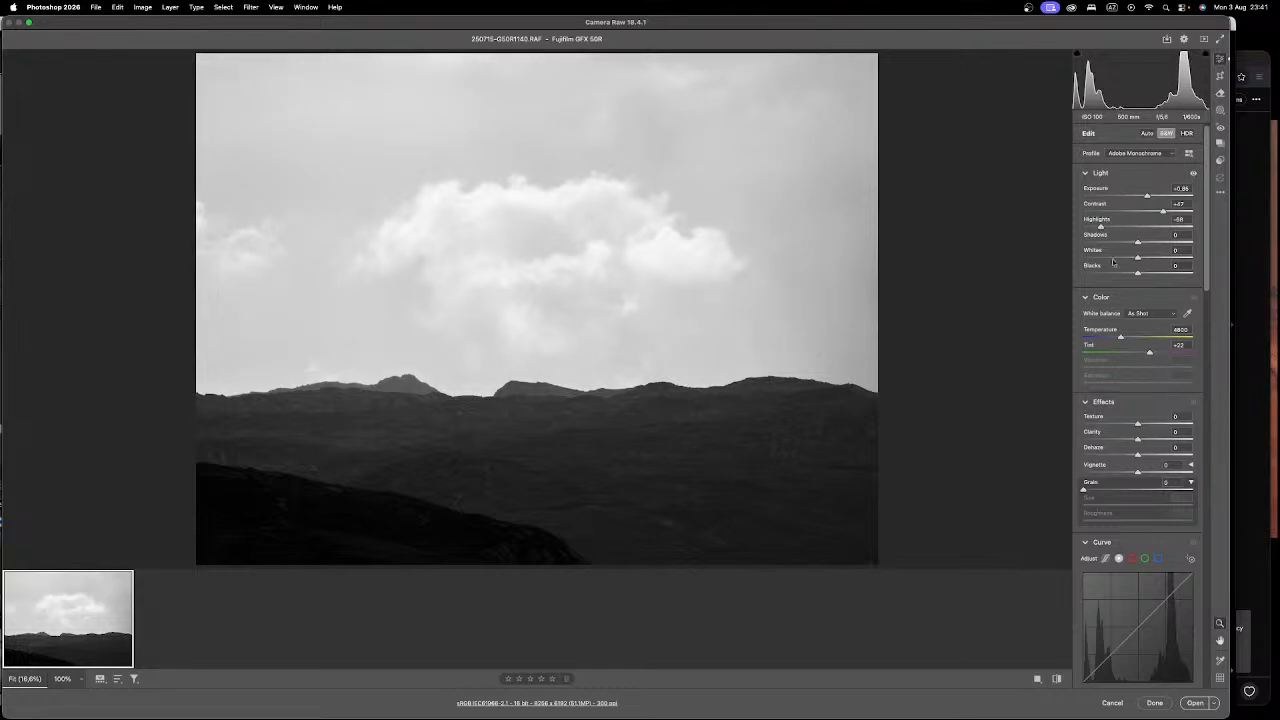
pyautogui.click(1105, 258)
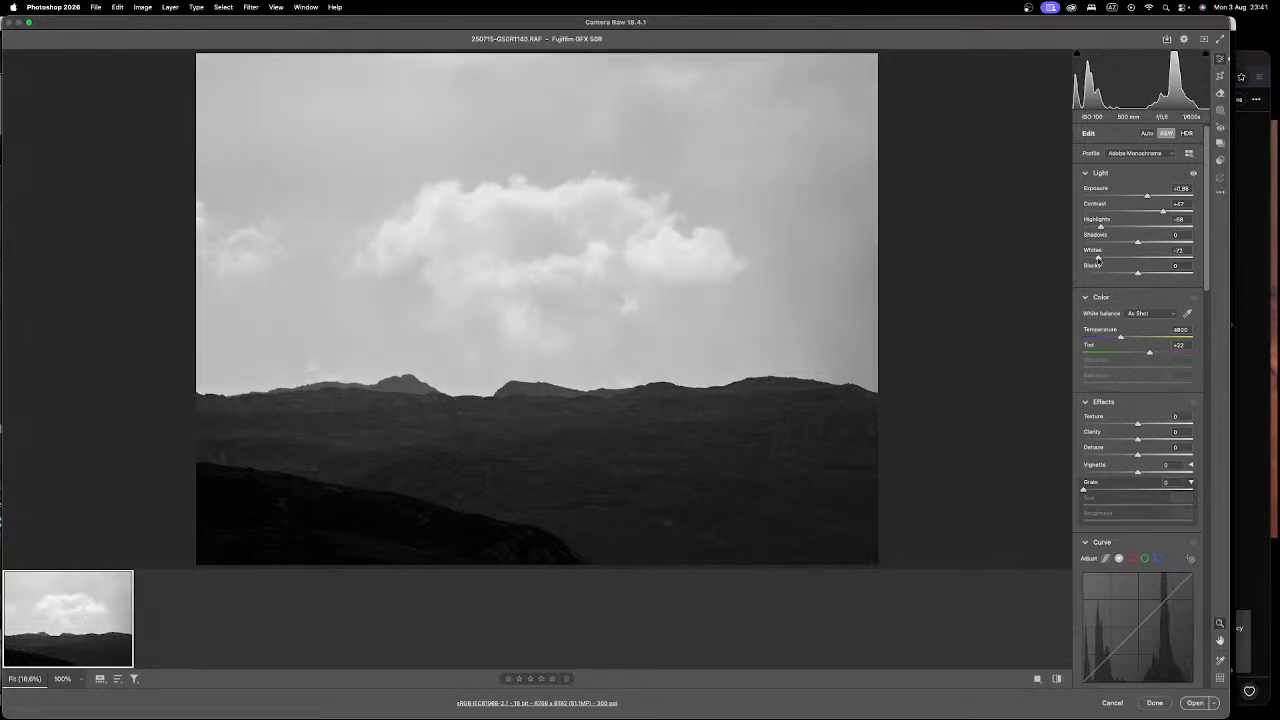
pyautogui.moveTo(1138, 242)
pyautogui.mouseDown()
pyautogui.moveTo(1152, 243)
pyautogui.moveTo(1139, 243)
pyautogui.mouseUp()
pyautogui.click(1145, 242)
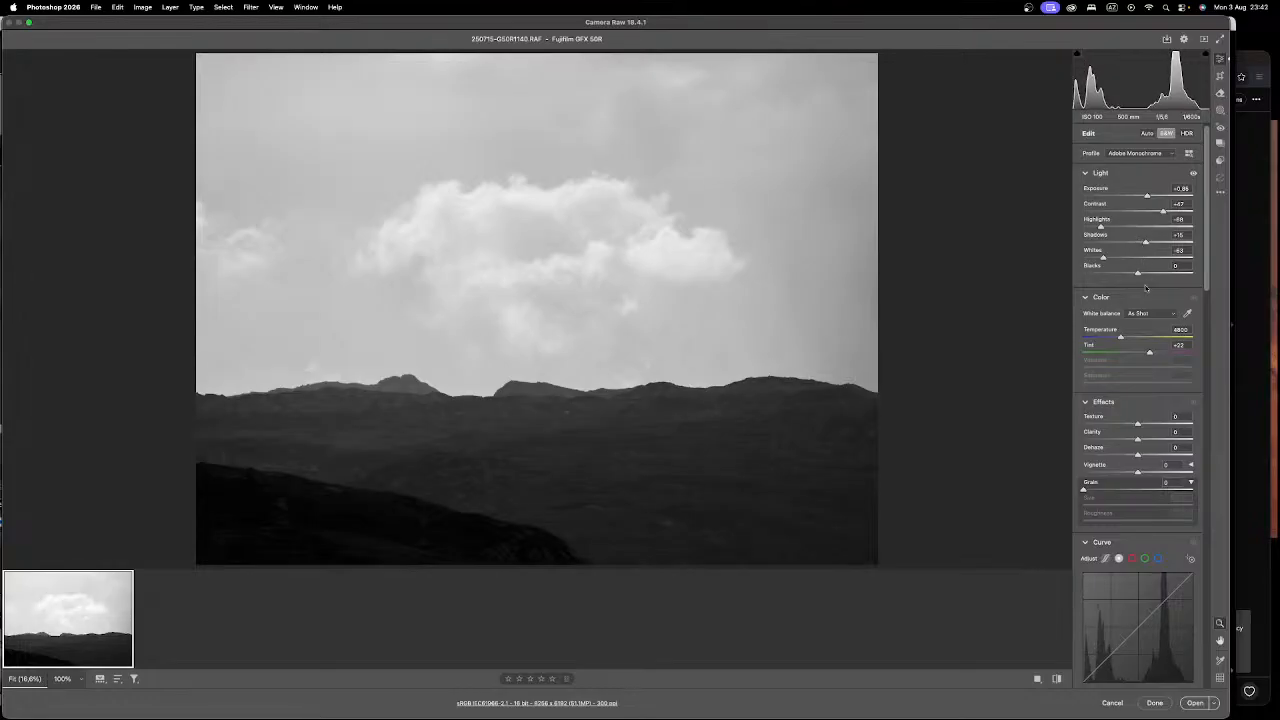
pyautogui.click(1156, 273)
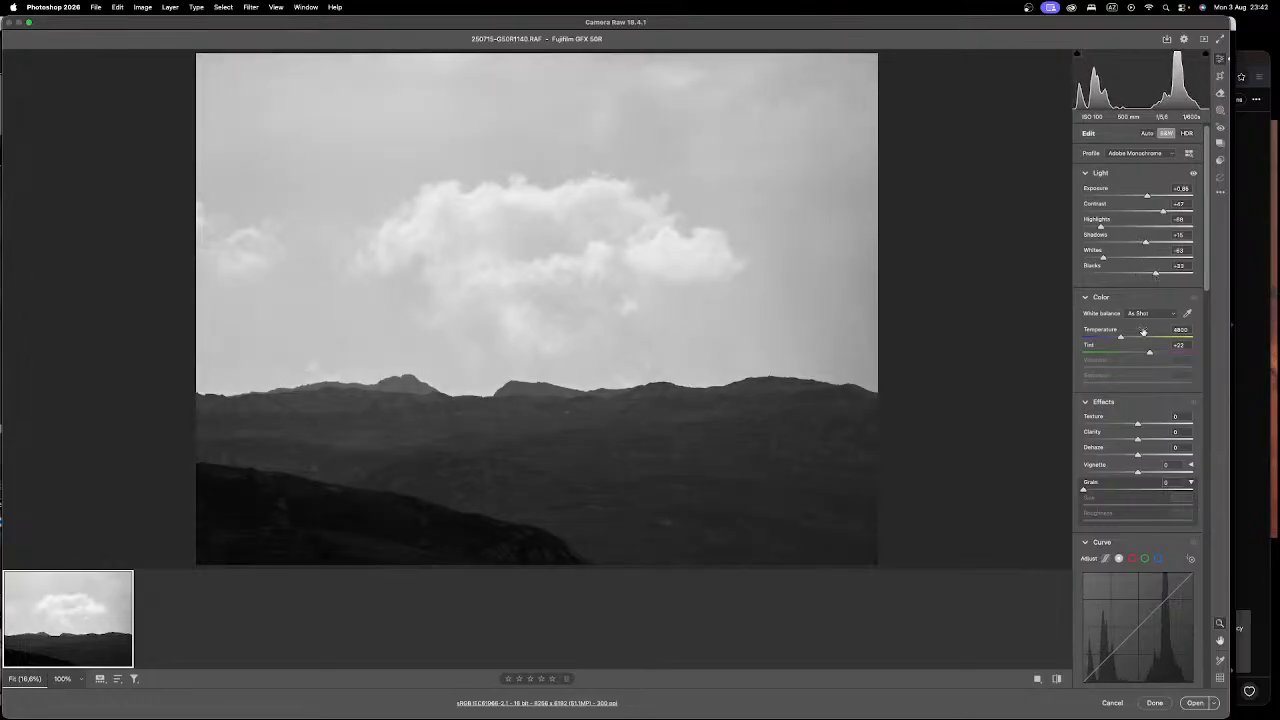
# Step: Set the cloud photo's Texture to +23, Clarity to +14 and Dehaze to about +6
pyautogui.moveTo(1139, 436); pyautogui.dragTo(1146, 440)
pyautogui.click(1149, 424)
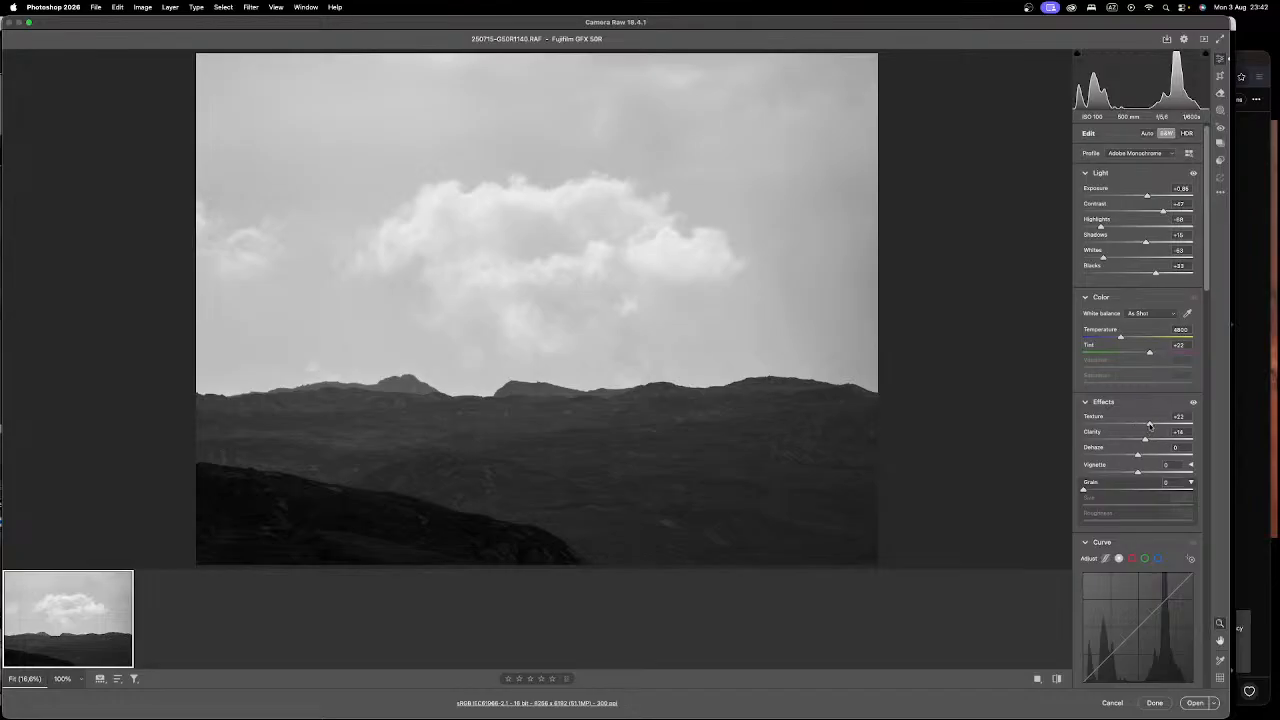
pyautogui.click(1145, 454)
pyautogui.moveTo(1145, 455); pyautogui.dragTo(1141, 455)
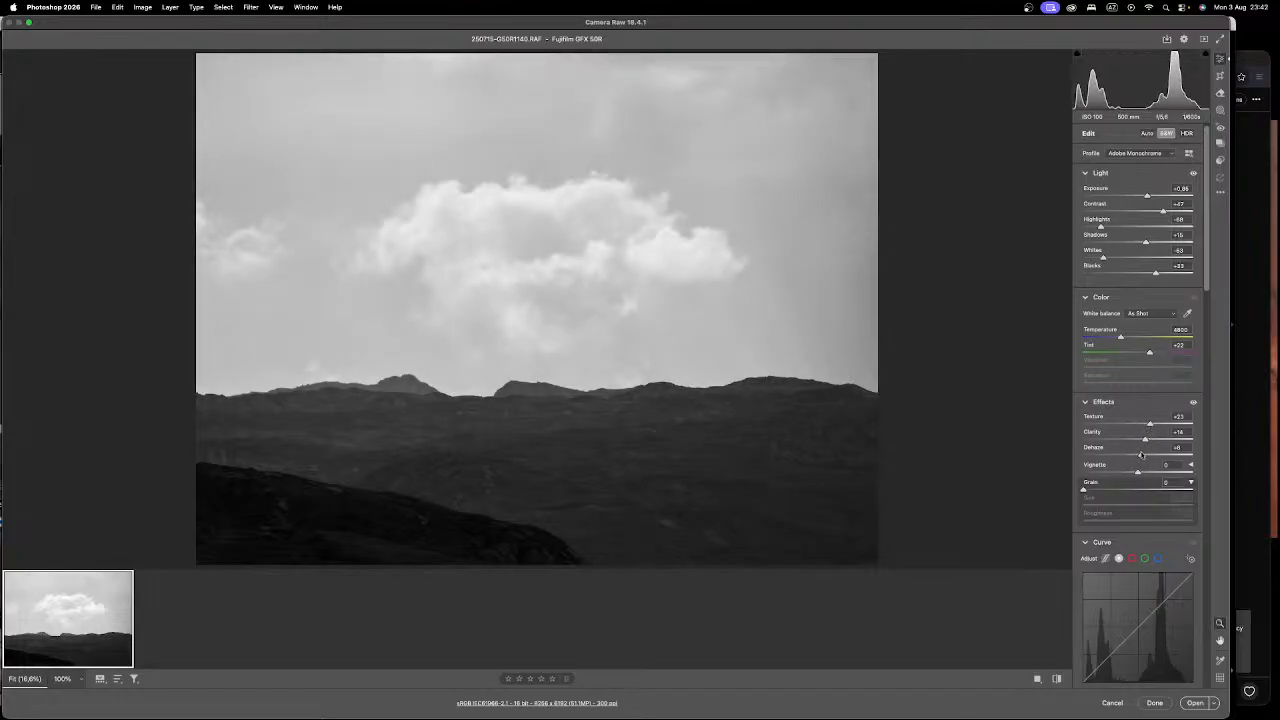
# Step: Set the cloud photo's Exposure to +0.20, Contrast to +73, Shadows to about +49 and Blacks to about +56
pyautogui.moveTo(1147, 195); pyautogui.dragTo(1140, 195)
pyautogui.click(1179, 213)
pyautogui.click(1164, 243)
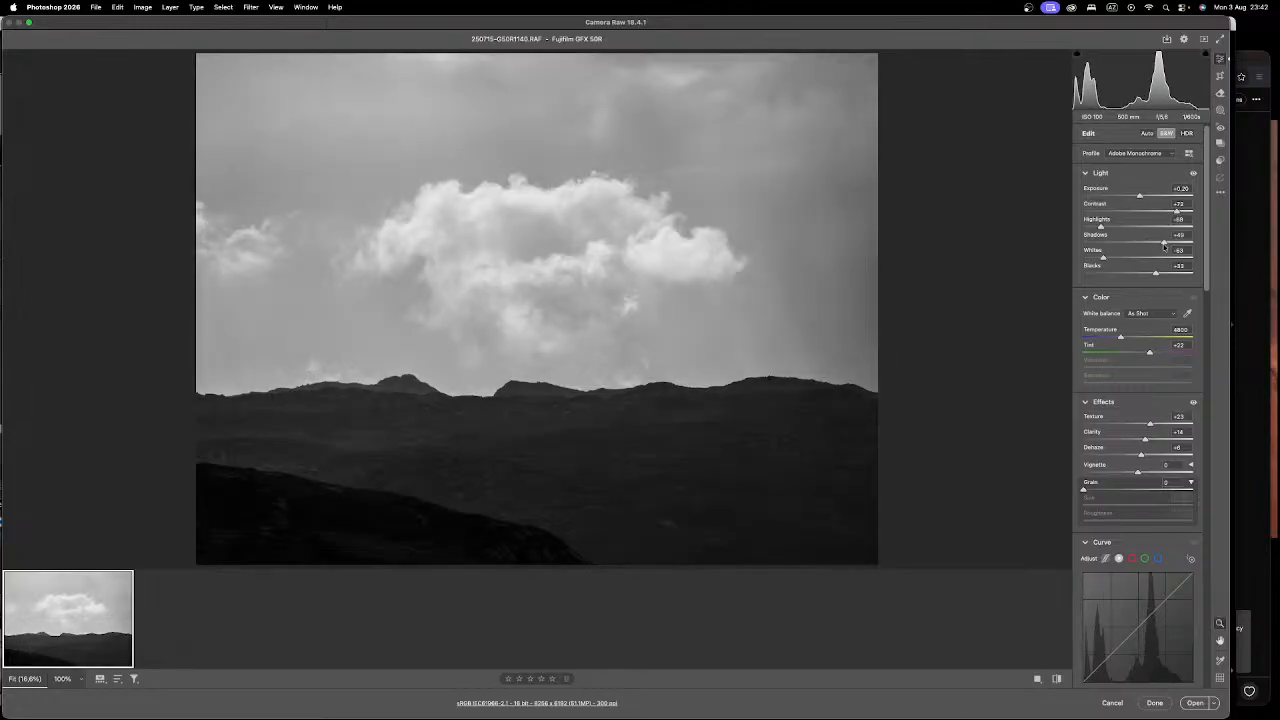
pyautogui.click(1168, 272)
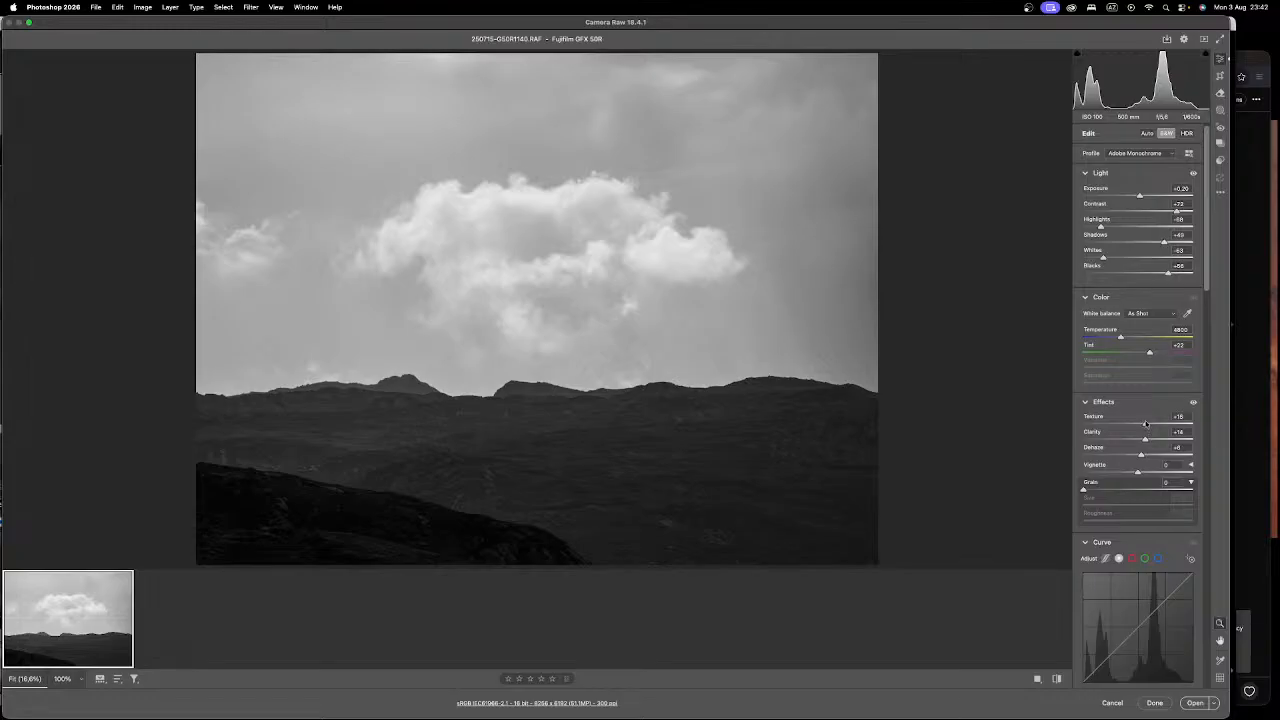
# Step: Set Texture to about +15, Clarity to -3 and Dehaze to +14, and check the mountain ridge at 100%
pyautogui.click(1138, 440)
pyautogui.moveTo(1138, 439)
pyautogui.mouseDown()
pyautogui.moveTo(1146, 454)
pyautogui.moveTo(1137, 441)
pyautogui.mouseUp()
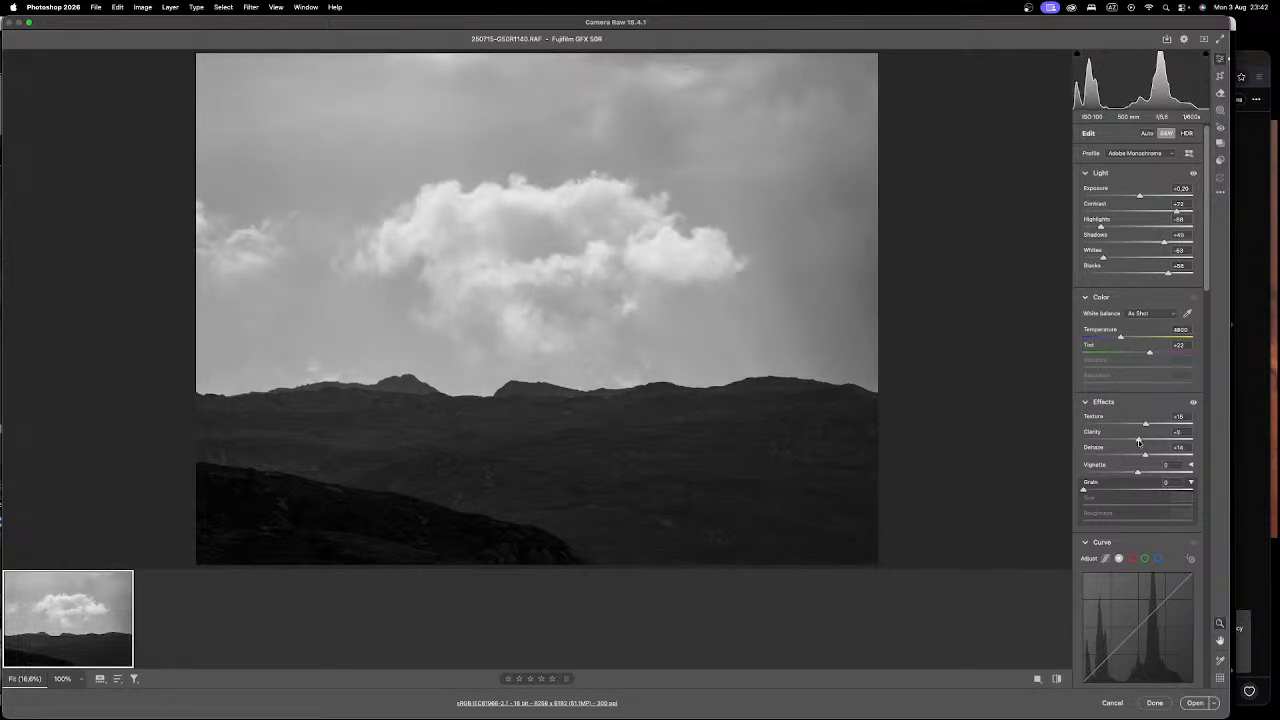
pyautogui.click(528, 366)
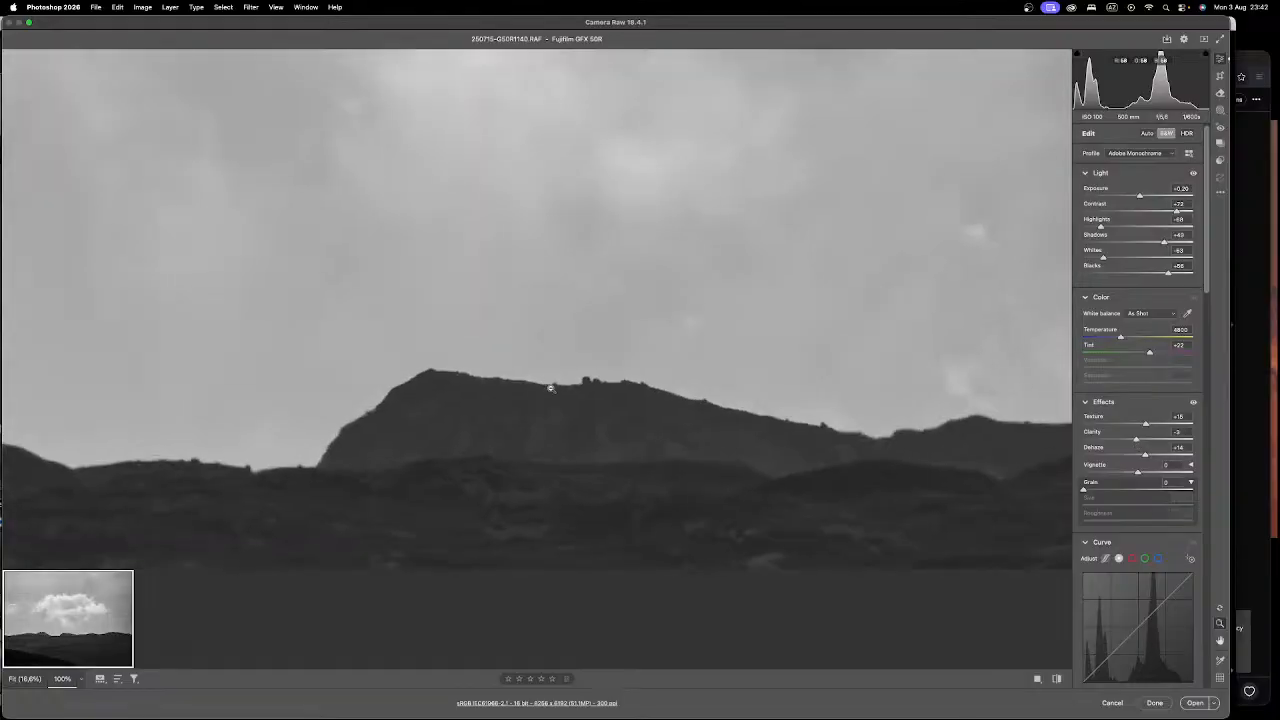
pyautogui.click(564, 398)
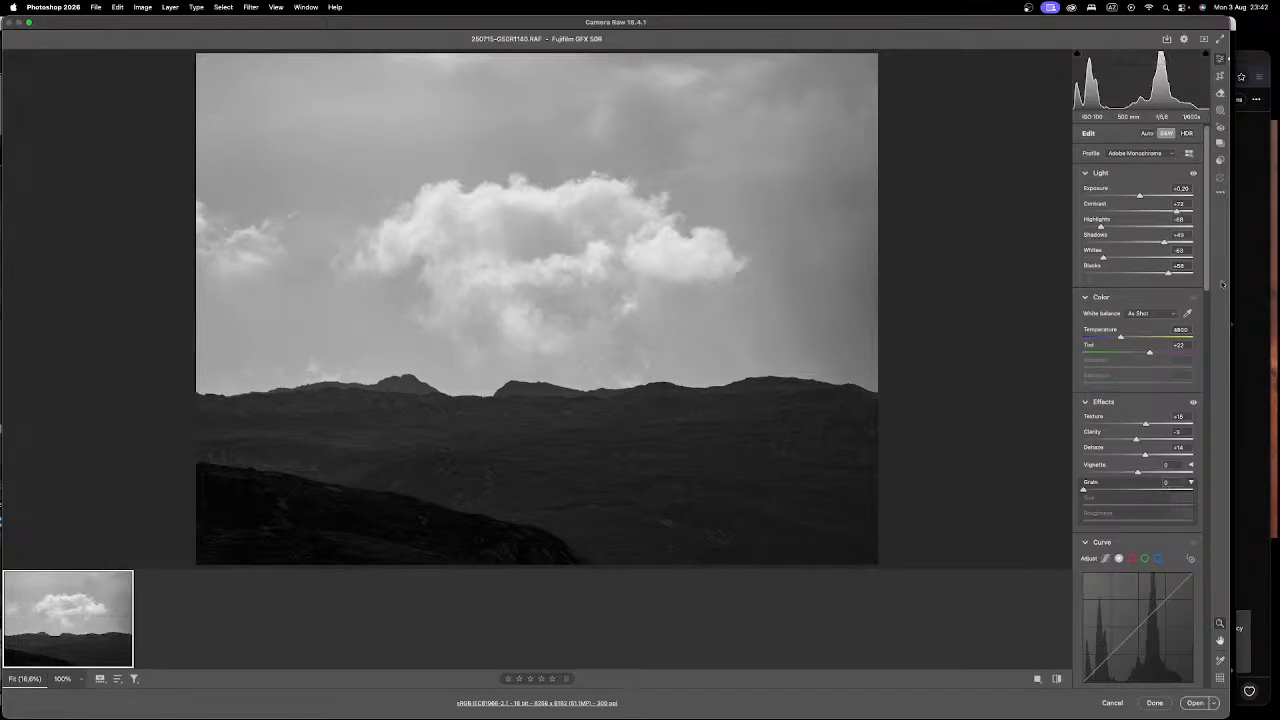
# Step: Set the cloud photo's Contrast to +27
pyautogui.moveTo(1178, 212); pyautogui.dragTo(1157, 214)
pyautogui.hotkey('ctrl', 'Up')
pyautogui.hotkey('ctrl', 'Up')
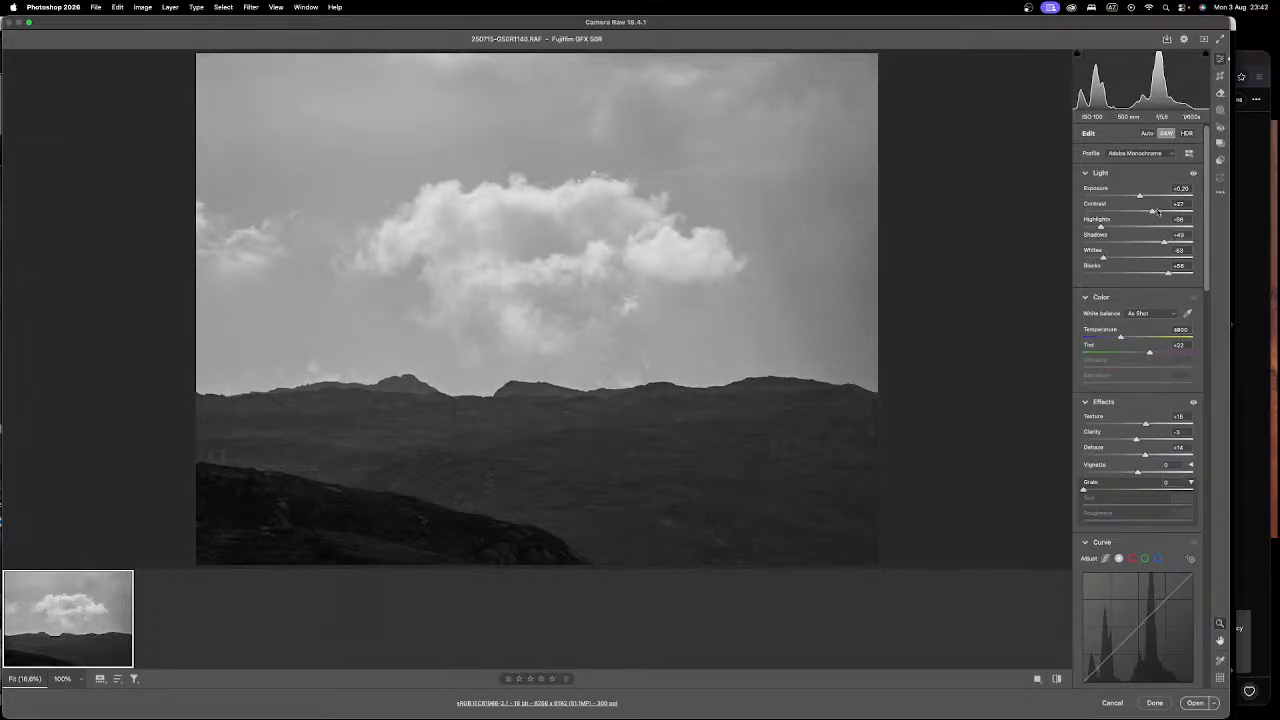
# Step: Set the Calibration saturation to about -18 for Blue Primary, -4 for Green Primary and +2 for Red Primary, and inspect the ridge up close
pyautogui.moveTo(1207, 279); pyautogui.dragTo(1206, 293)
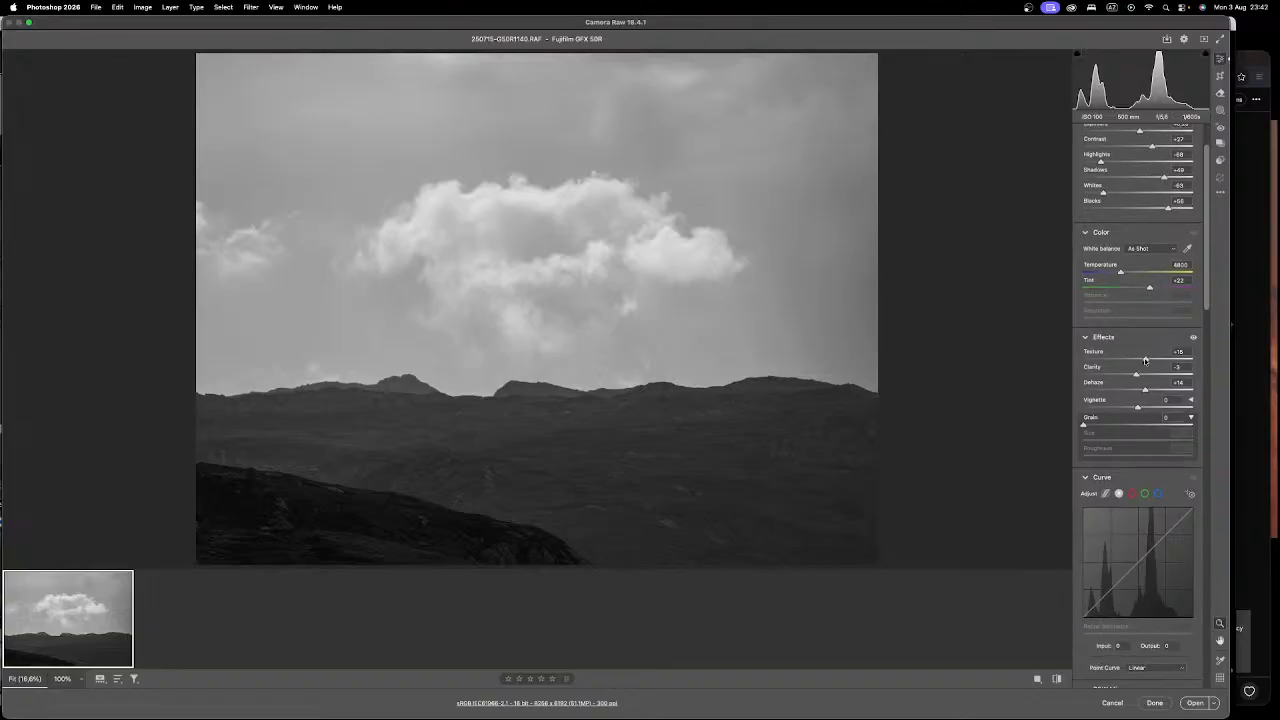
pyautogui.scroll(-15, 1166, 313)
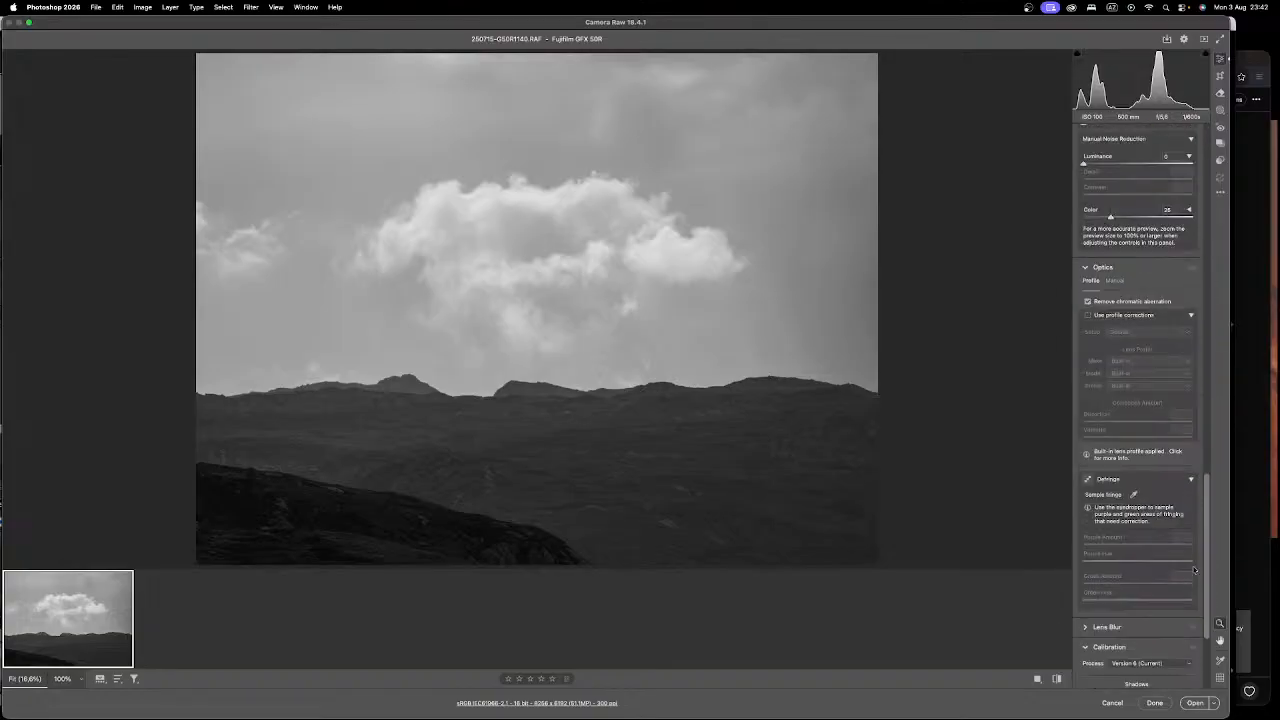
pyautogui.moveTo(1137, 679)
pyautogui.mouseDown()
pyautogui.moveTo(1080, 681)
pyautogui.moveTo(1163, 689)
pyautogui.moveTo(1093, 690)
pyautogui.moveTo(1129, 690)
pyautogui.mouseUp()
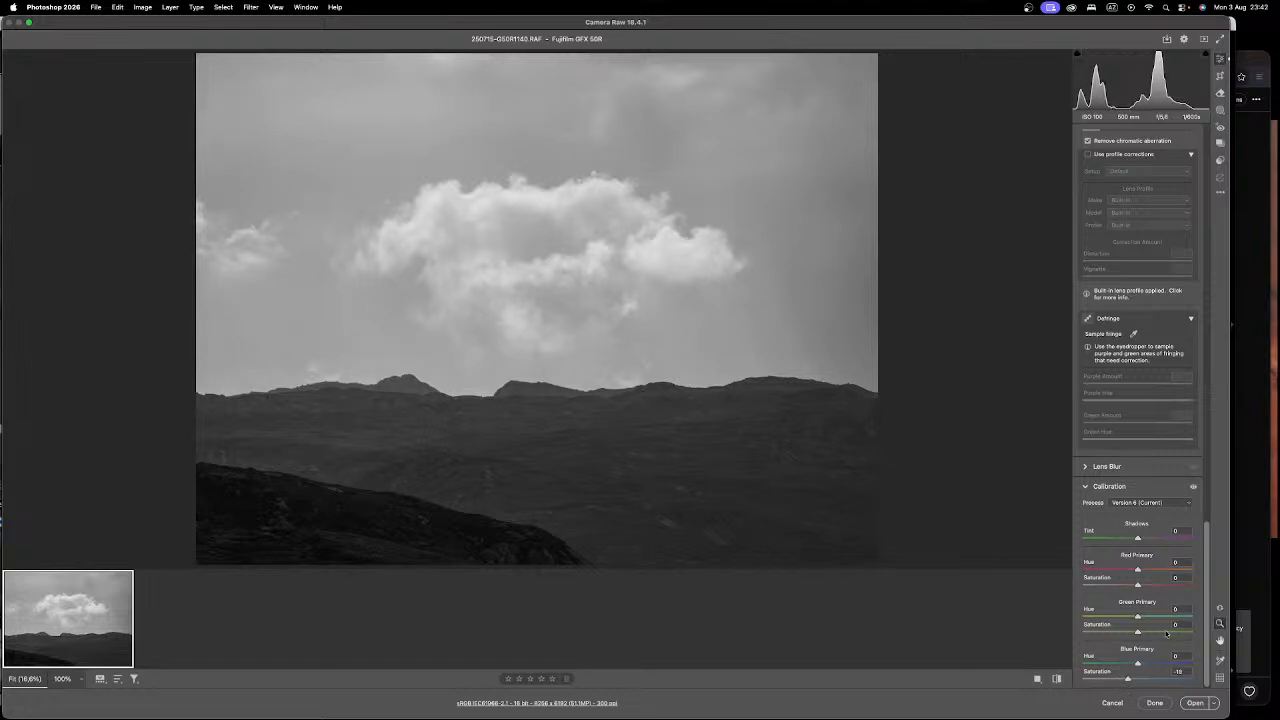
pyautogui.moveTo(1137, 633); pyautogui.dragTo(1135, 634)
pyautogui.moveTo(1137, 585)
pyautogui.mouseDown()
pyautogui.moveTo(1105, 587)
pyautogui.moveTo(1138, 587)
pyautogui.mouseUp()
pyautogui.click(659, 372)
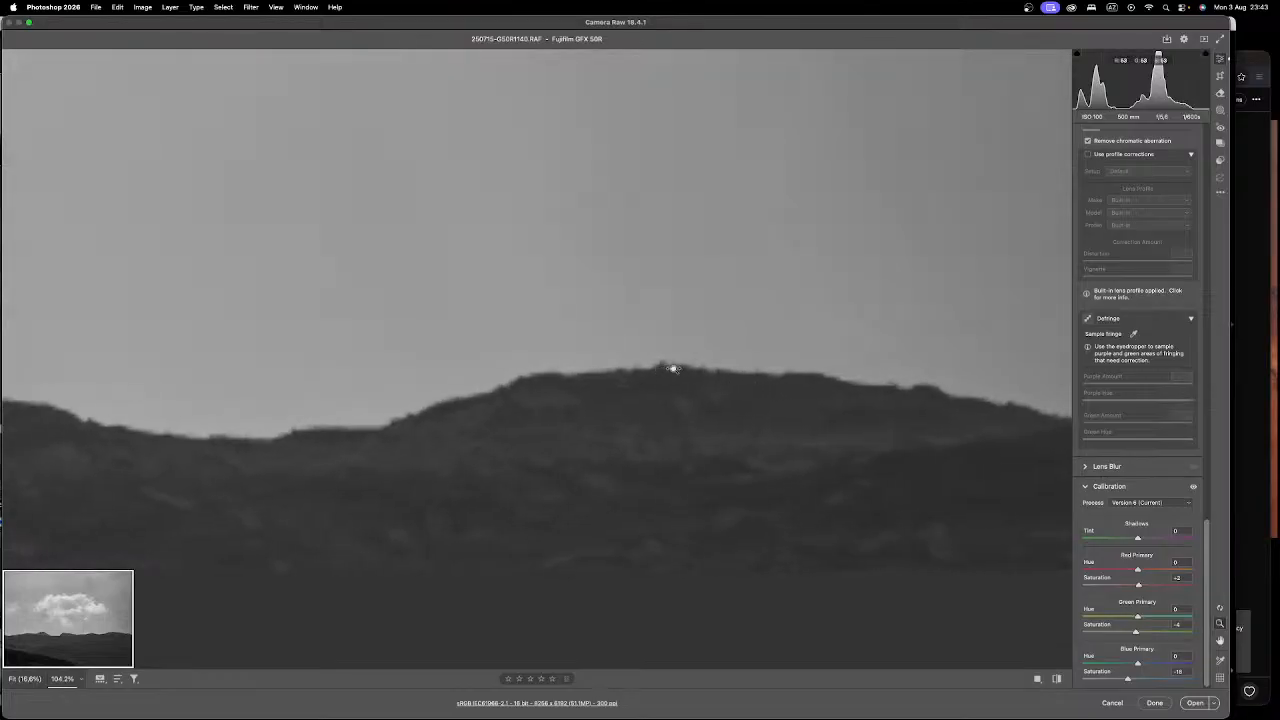
# Step: Set the cloud photo's Clarity to about -17 and Dehaze to about +4, and open it in Photoshop
pyautogui.click(654, 374)
pyautogui.scroll(1, 1175, 234)
pyautogui.moveTo(1221, 530); pyautogui.dragTo(1187, 196)
pyautogui.scroll(3, 1187, 196)
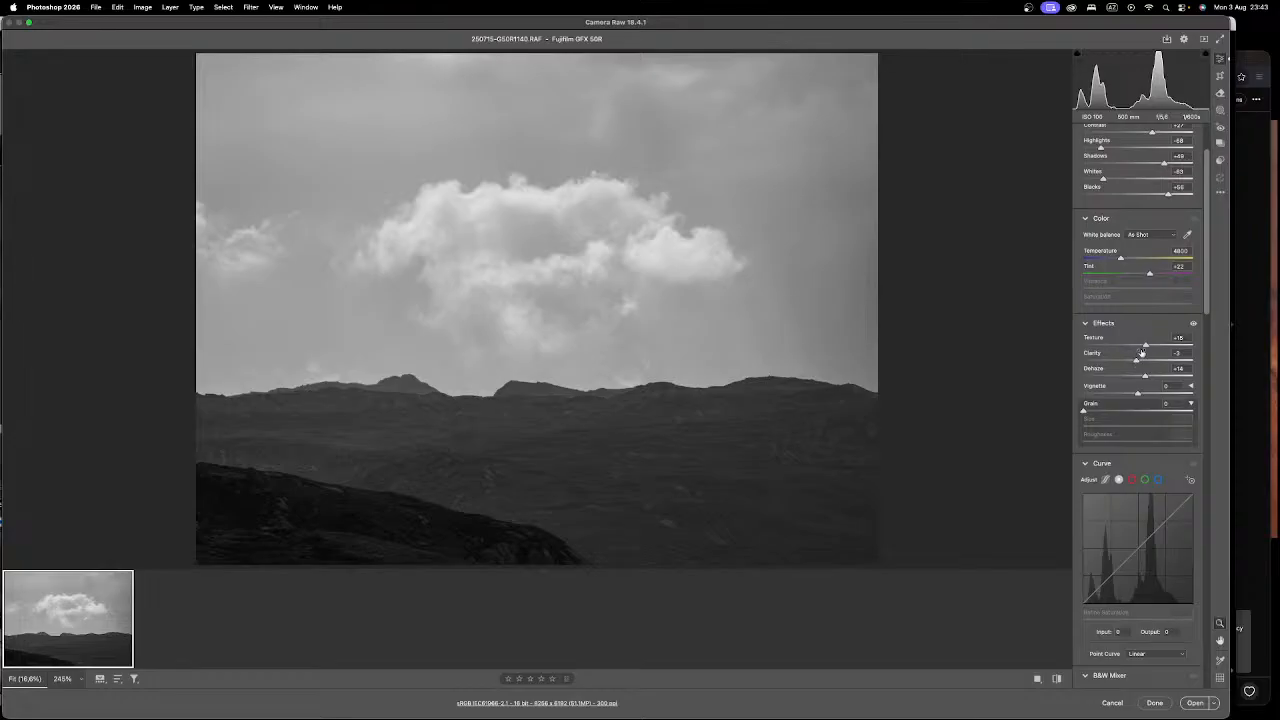
pyautogui.moveTo(1137, 358); pyautogui.dragTo(1130, 362)
pyautogui.moveTo(1145, 376); pyautogui.dragTo(1139, 376)
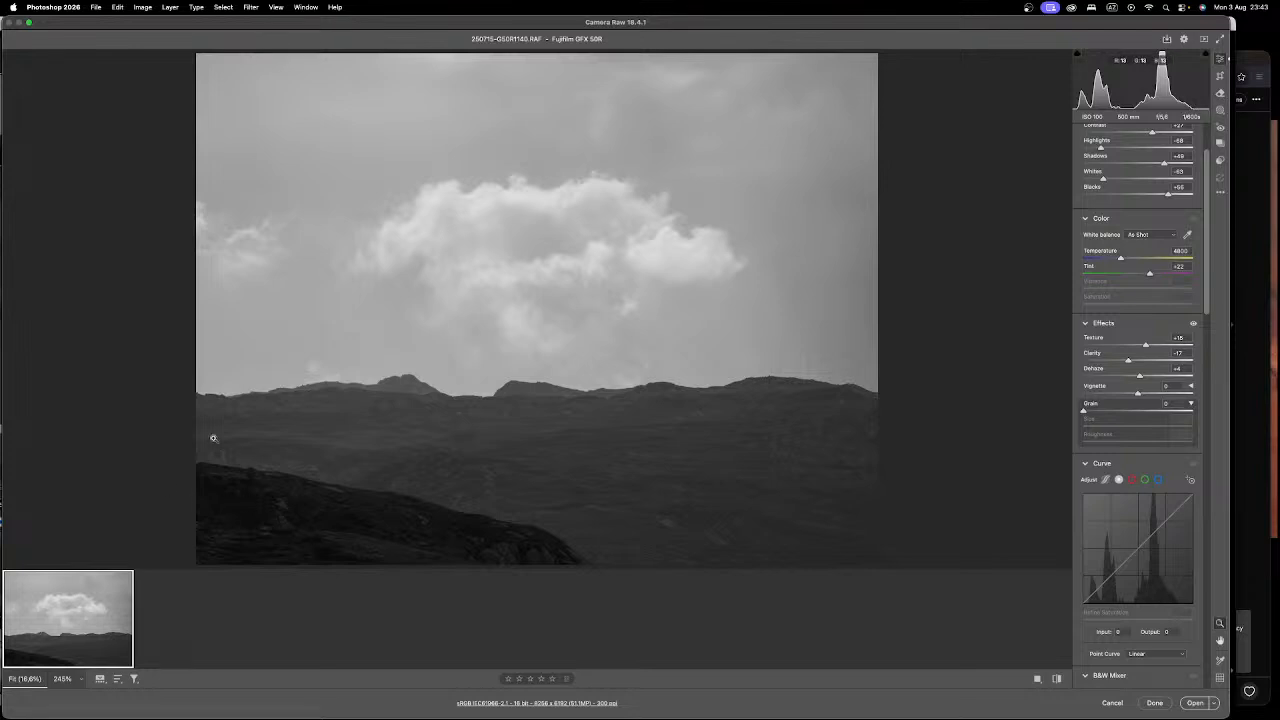
pyautogui.click(1197, 703)
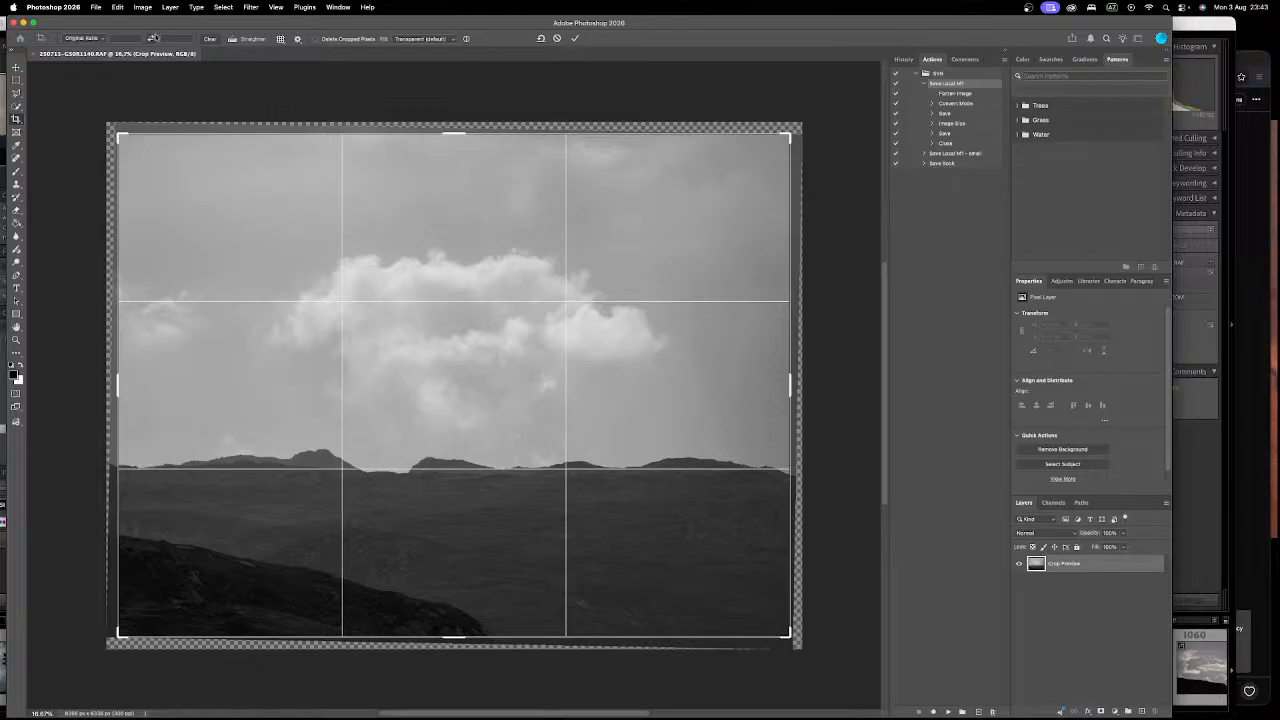
# Step: Crop the photo to a 16:9 ratio around the cloud and mountain ridge, and duplicate the cropped layer
pyautogui.click(99, 40)
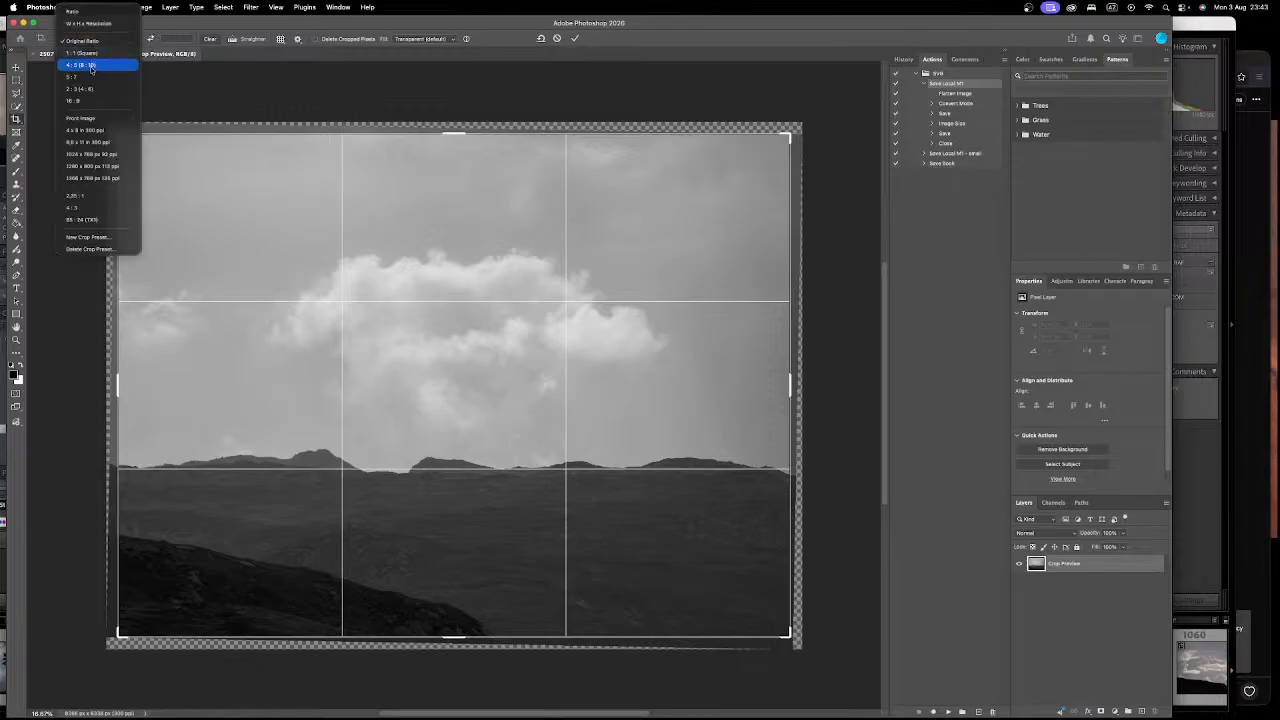
pyautogui.click(85, 101)
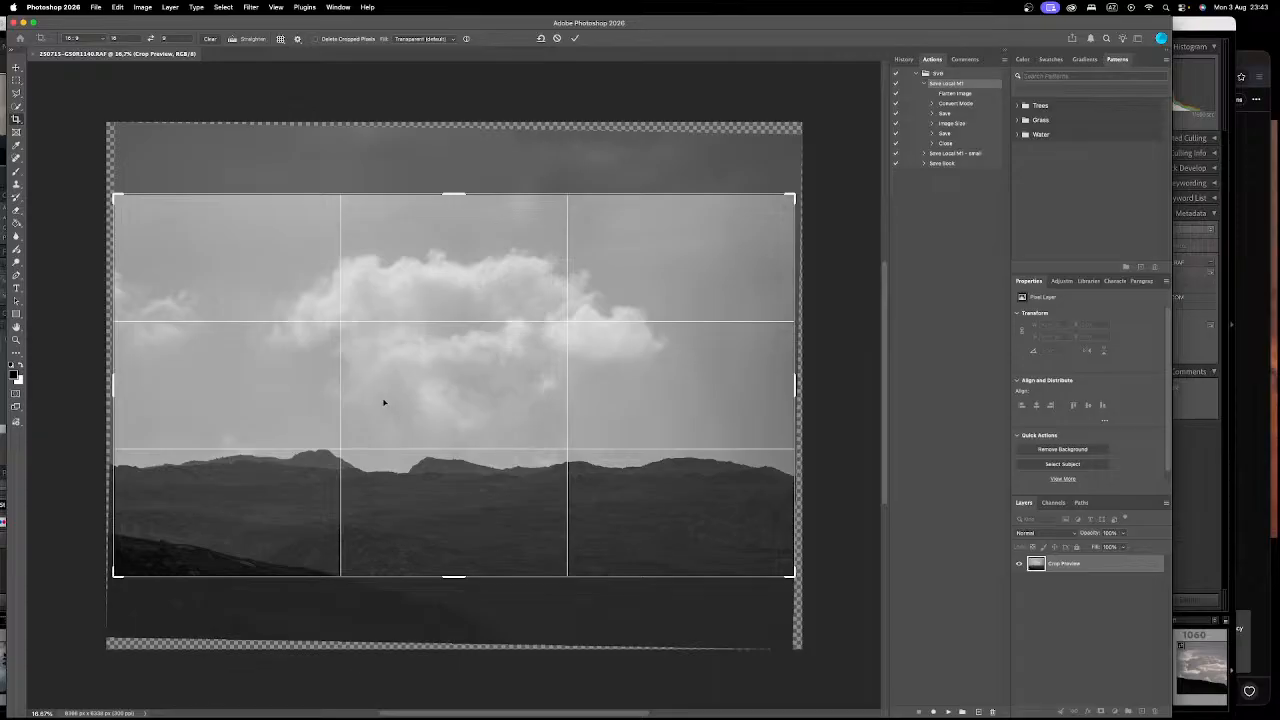
pyautogui.moveTo(383, 402)
pyautogui.mouseDown()
pyautogui.moveTo(386, 389)
pyautogui.moveTo(388, 405)
pyautogui.mouseUp()
pyautogui.moveTo(790, 196); pyautogui.dragTo(780, 204)
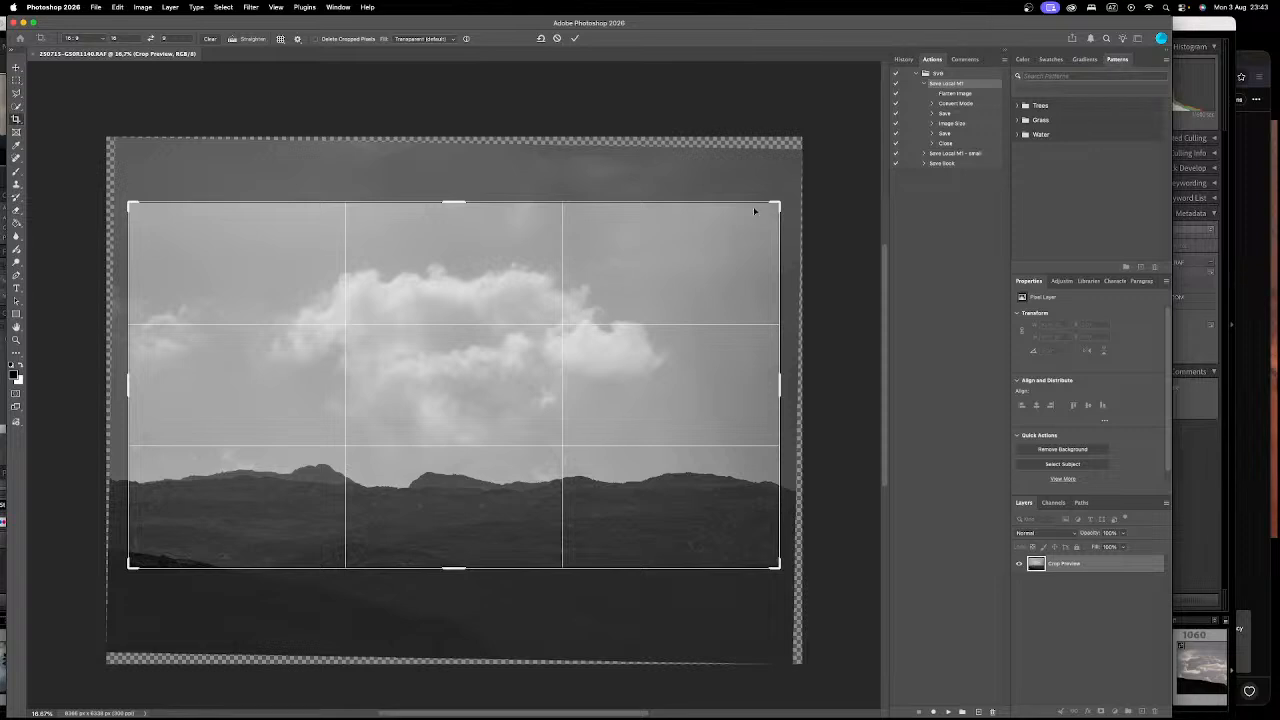
pyautogui.moveTo(784, 199); pyautogui.dragTo(788, 196)
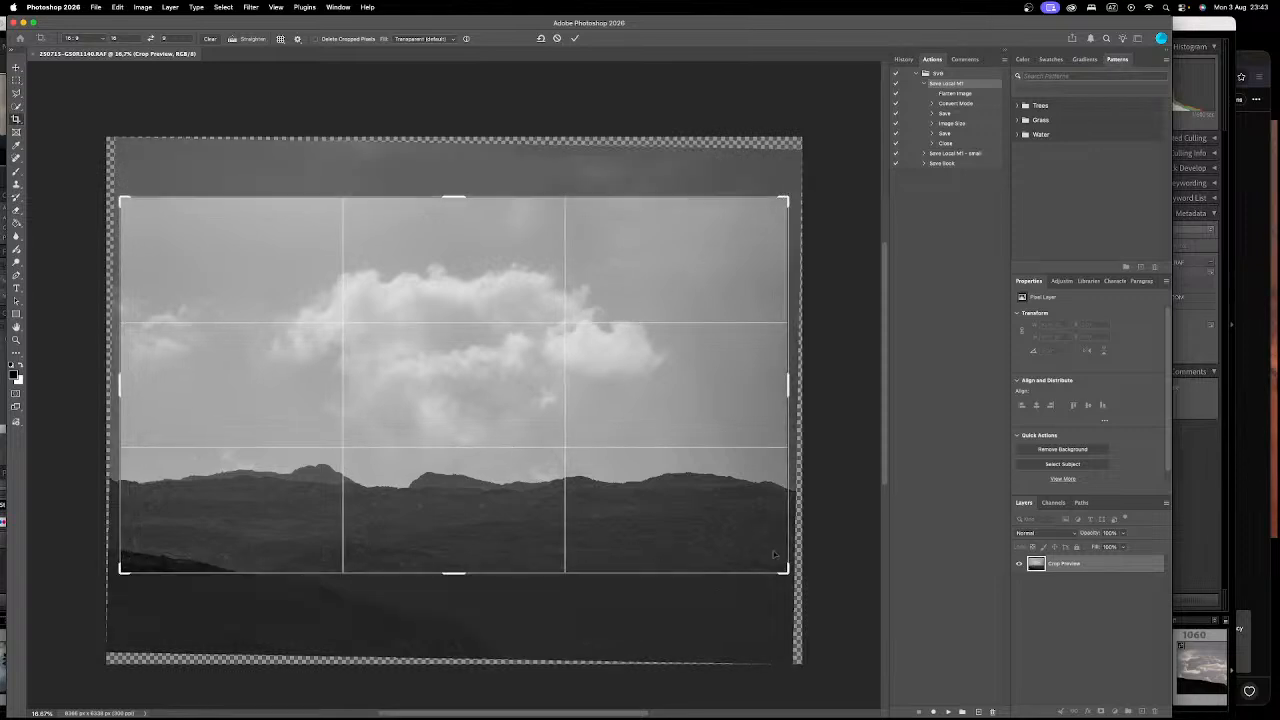
pyautogui.moveTo(788, 570); pyautogui.dragTo(790, 572)
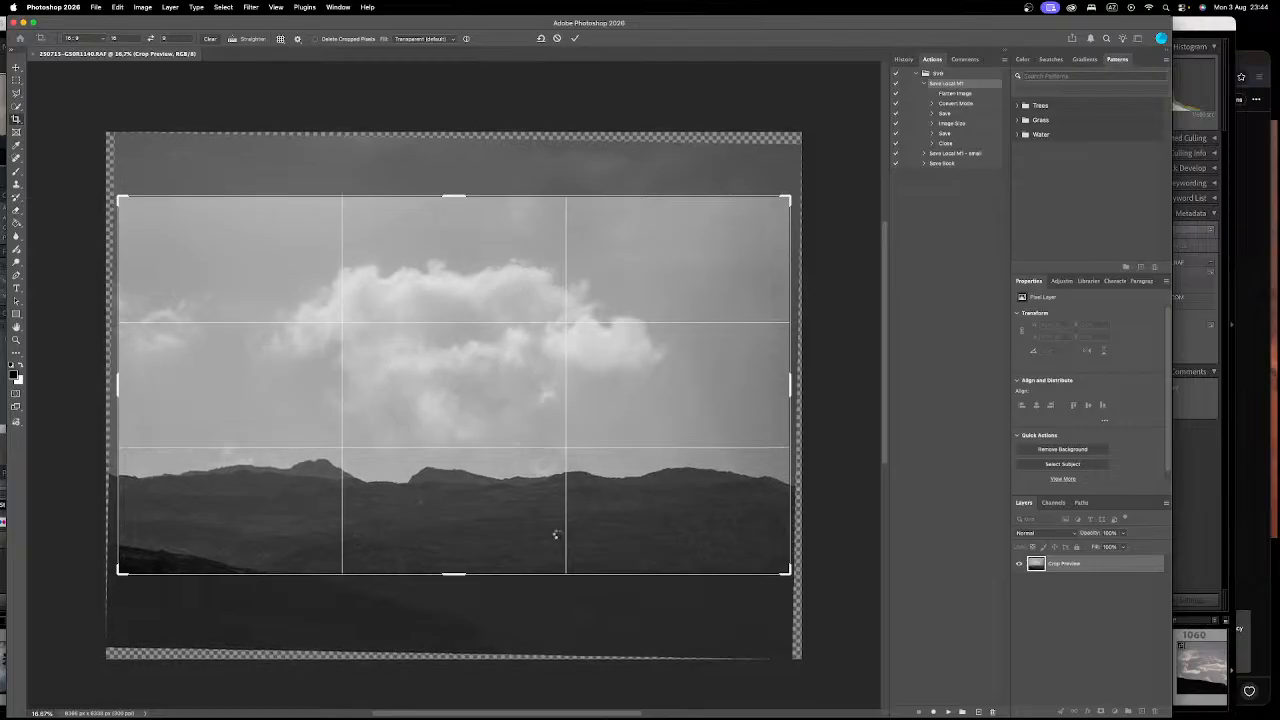
pyautogui.press('Return')
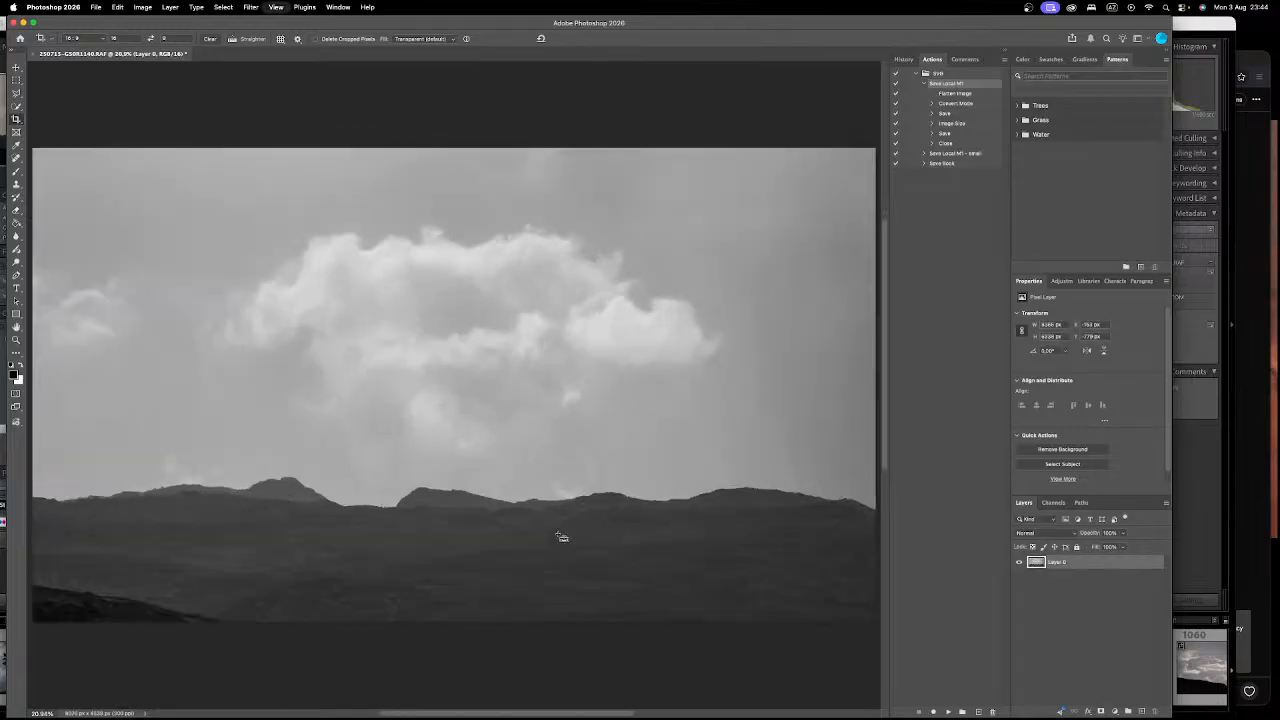
pyautogui.press('super+j')
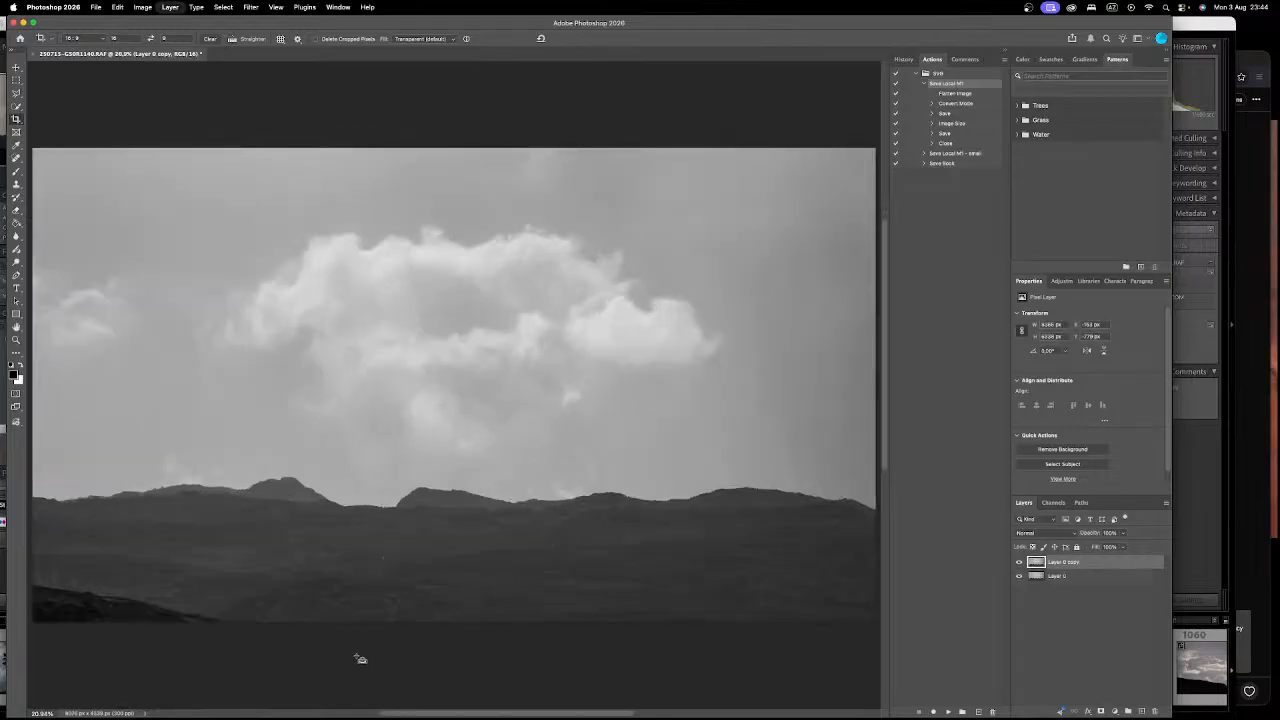
# Step: Try to paint out the dark slope in the photo's lower-left corner with the Clone Stamp and Spot Healing Brush
pyautogui.hscroll(-5, 566, 457)
pyautogui.scroll(-2, 566, 457)
pyautogui.press('s')
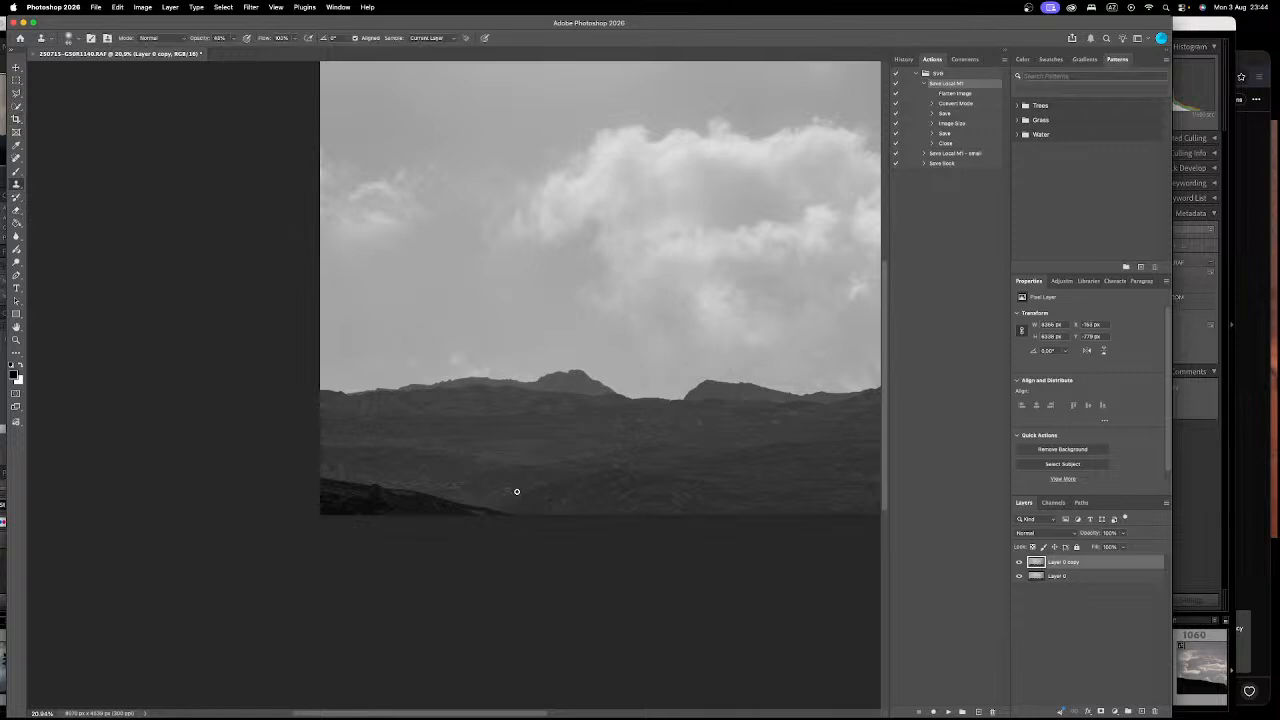
pyautogui.moveTo(514, 489); pyautogui.dragTo(530, 489)
pyautogui.press('g')
pyautogui.press('j')
pyautogui.moveTo(439, 488); pyautogui.dragTo(470, 494)
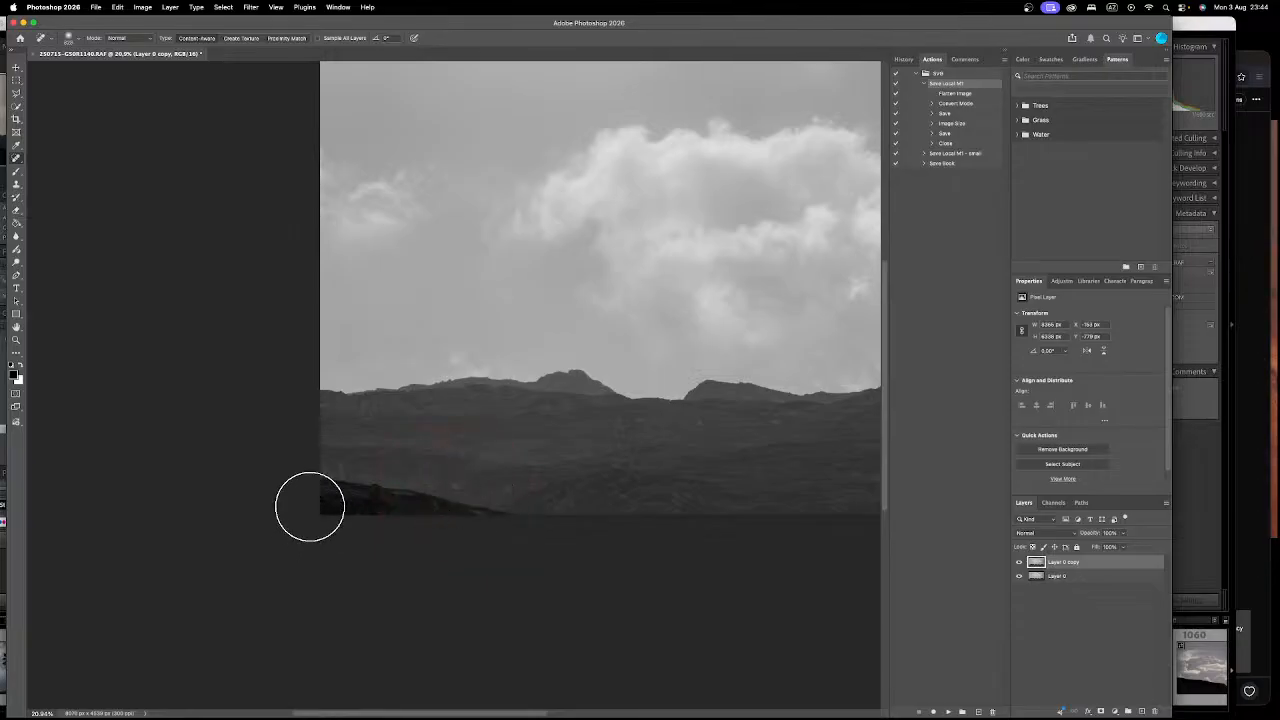
pyautogui.moveTo(329, 501)
pyautogui.mouseDown()
pyautogui.moveTo(542, 536)
pyautogui.moveTo(300, 500)
pyautogui.mouseUp()
pyautogui.moveTo(284, 715)
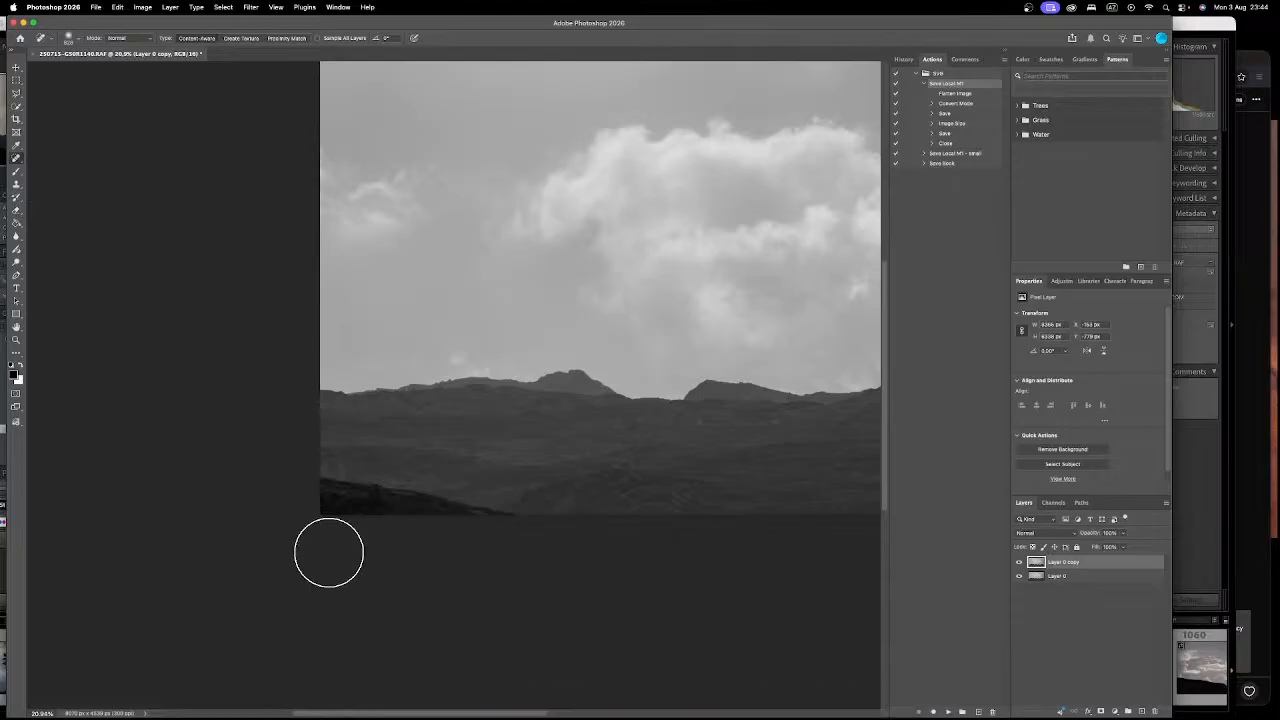
pyautogui.moveTo(354, 471); pyautogui.dragTo(486, 509)
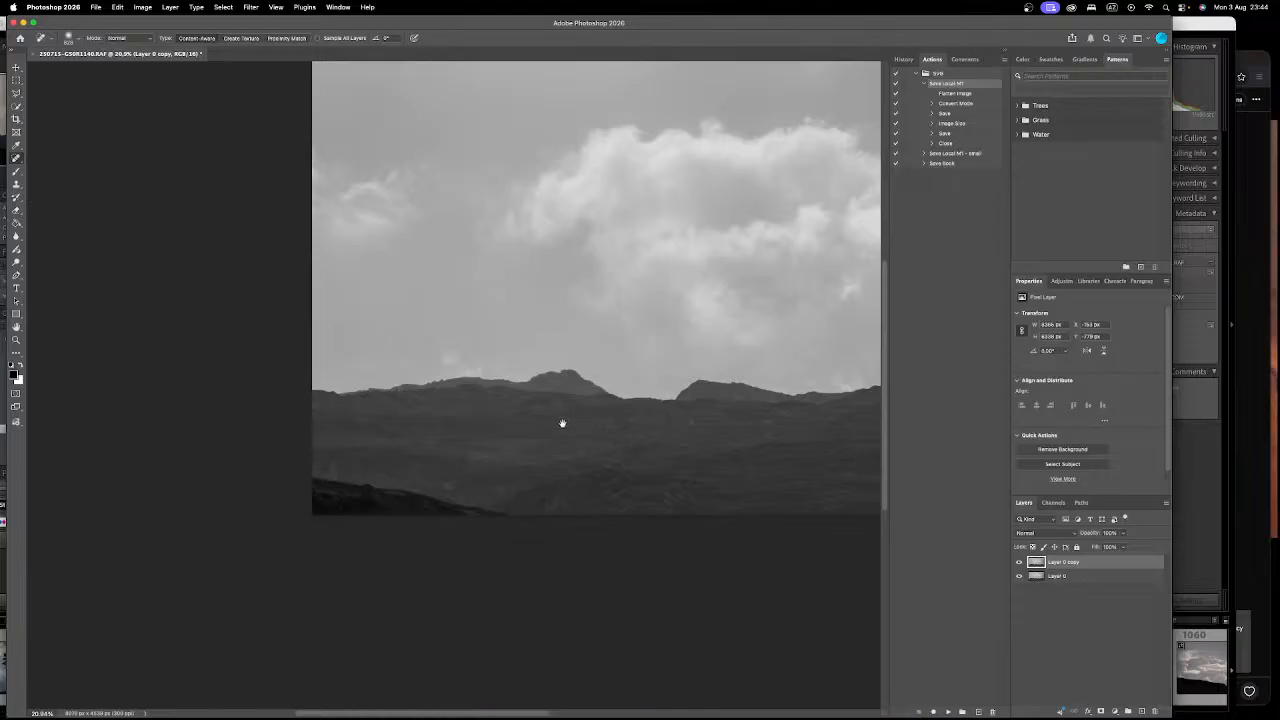
# Step: Select the dark slope in the photo's lower-left corner with the Polygonal Lasso
pyautogui.moveTo(594, 423); pyautogui.dragTo(380, 477)
pyautogui.scroll(-3, 384, 481)
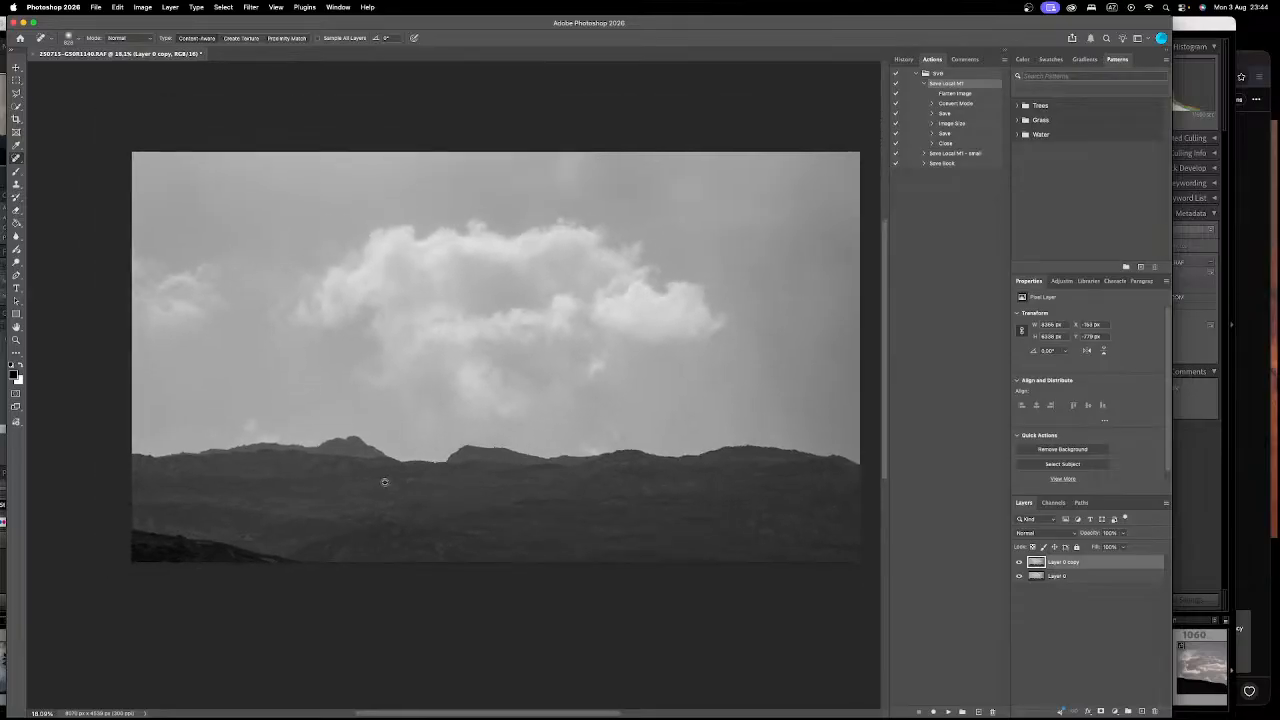
pyautogui.press('l')
pyautogui.click(313, 561)
pyautogui.click(107, 511)
pyautogui.click(134, 602)
pyautogui.doubleClick(316, 591)
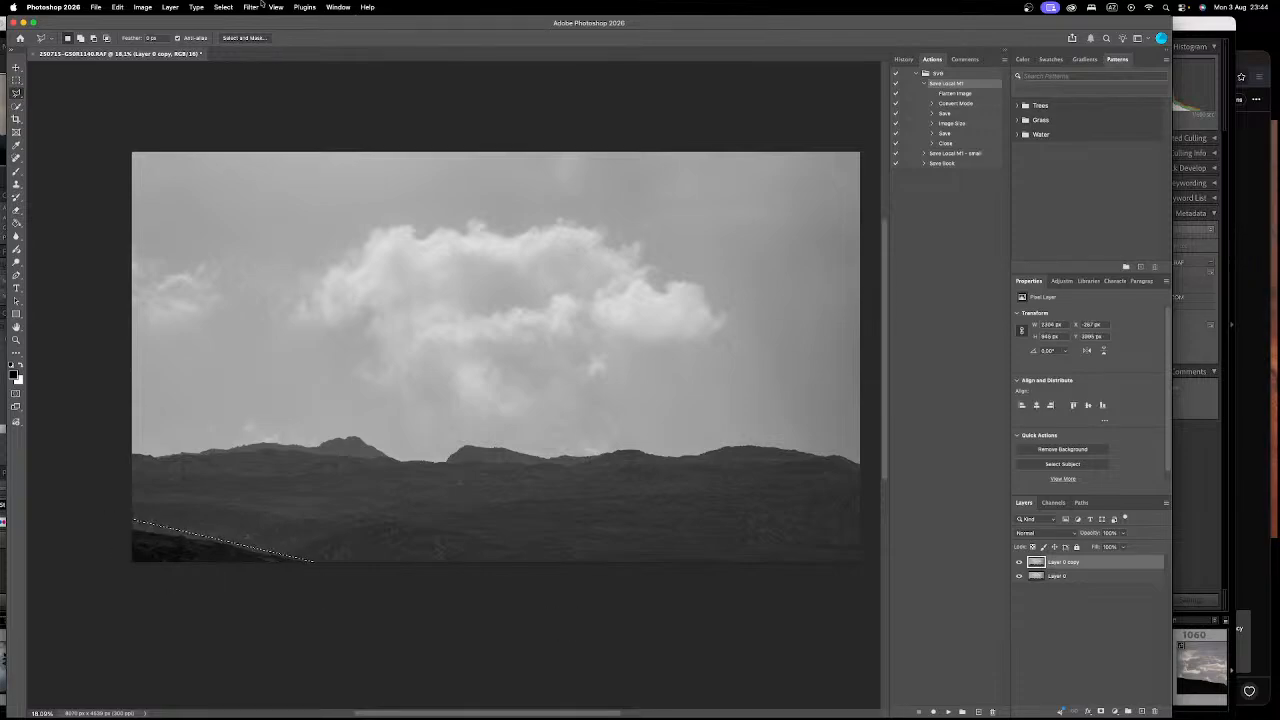
# Step: Replace the selected dark slope using Generative Fill with an empty prompt
pyautogui.hotkey('ctrl', 'Up')
pyautogui.click(389, 177)
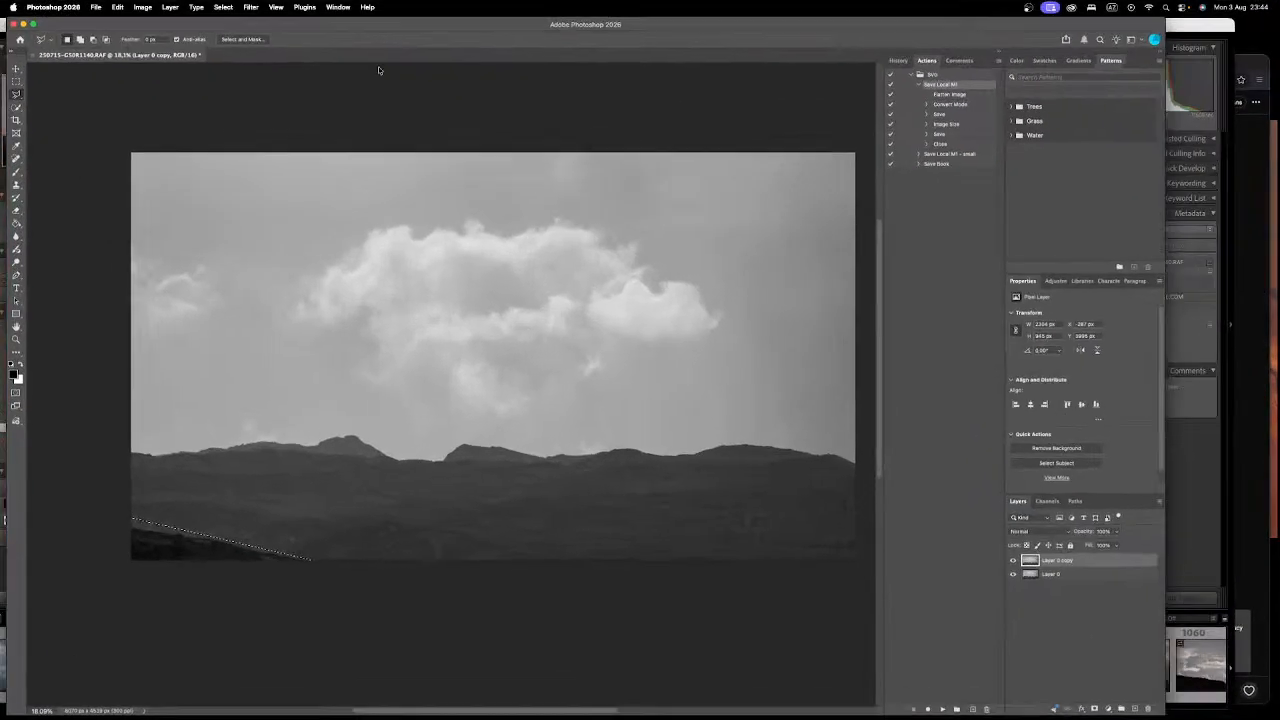
pyautogui.click(318, 7)
pyautogui.moveTo(367, 7)
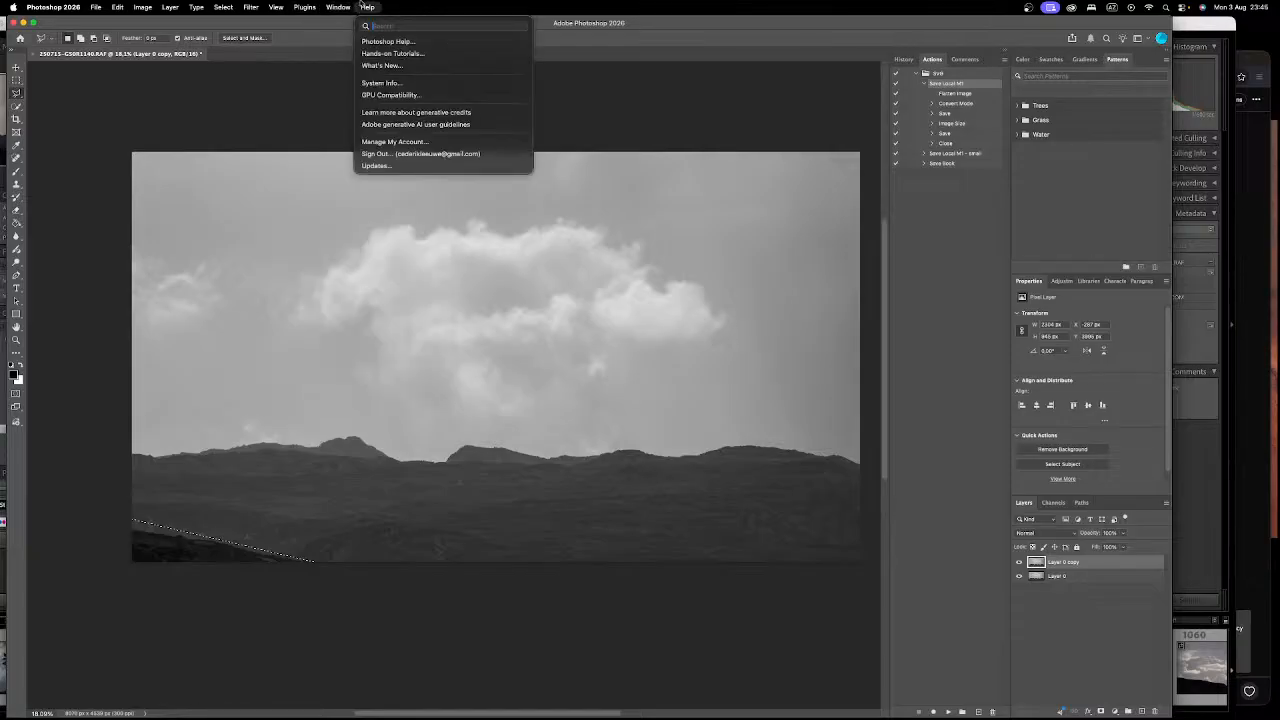
pyautogui.write('fill')
pyautogui.click(368, 7)
pyautogui.click(368, 7)
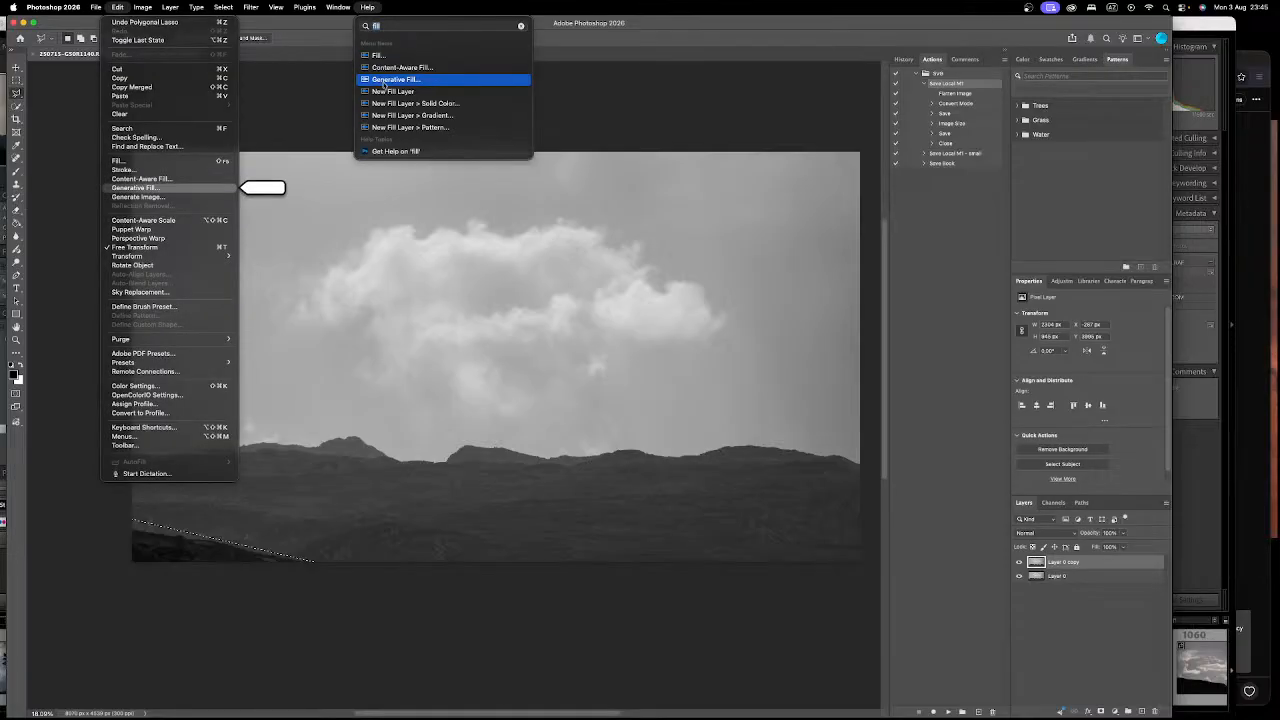
pyautogui.click(384, 82)
pyautogui.click(720, 393)
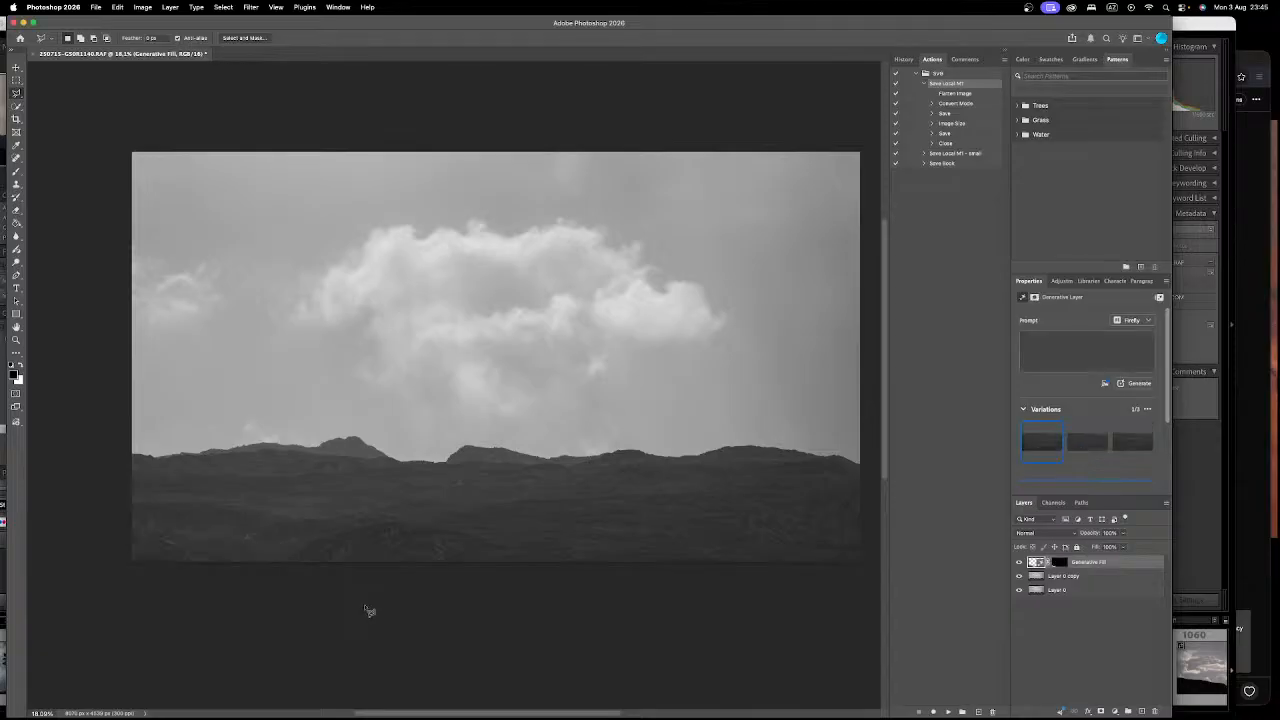
# Step: Compare the Generative Fill variations, choose the third one and inspect the filled foreground at 100%
pyautogui.click(1092, 443)
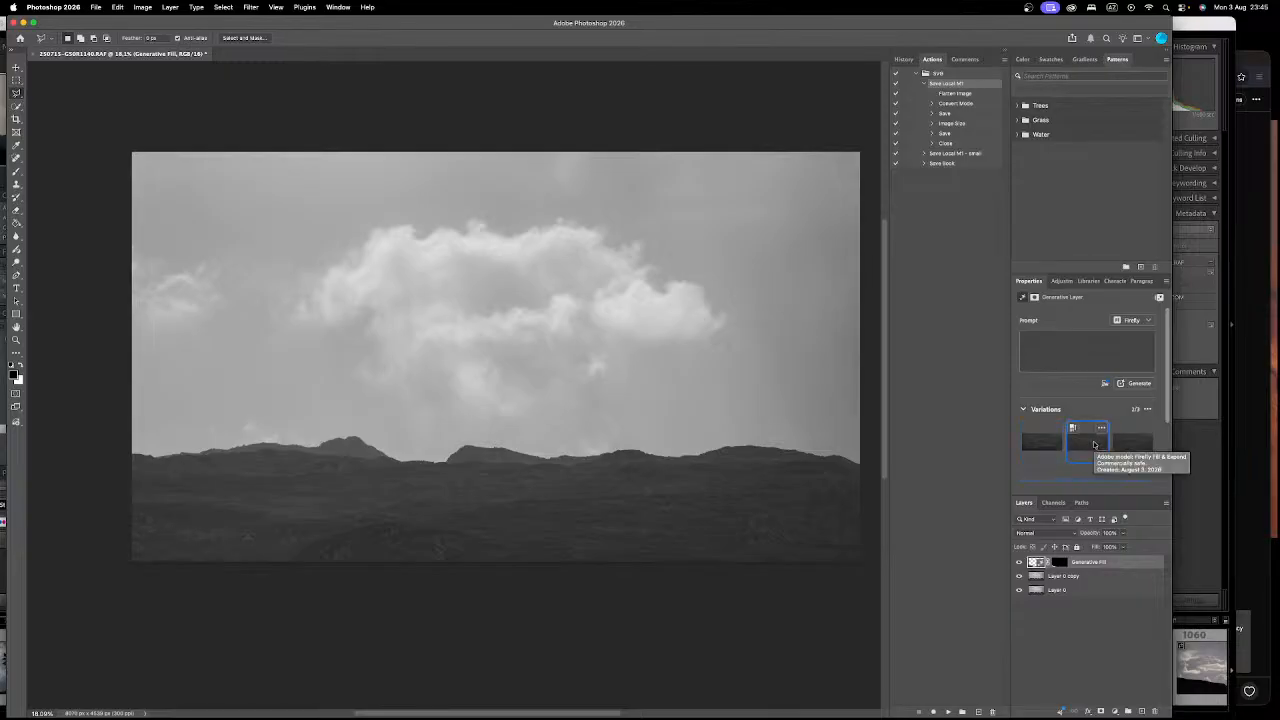
pyautogui.click(1133, 444)
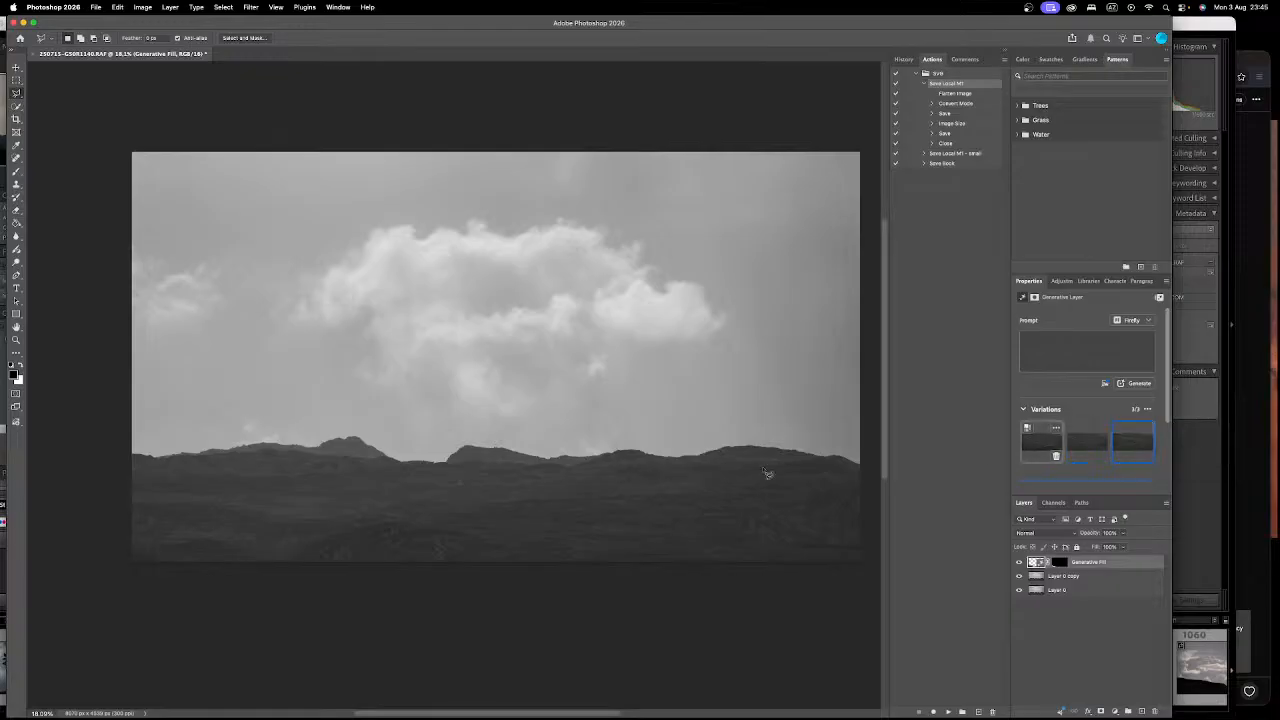
pyautogui.press('super+0')
pyautogui.press('super+1')
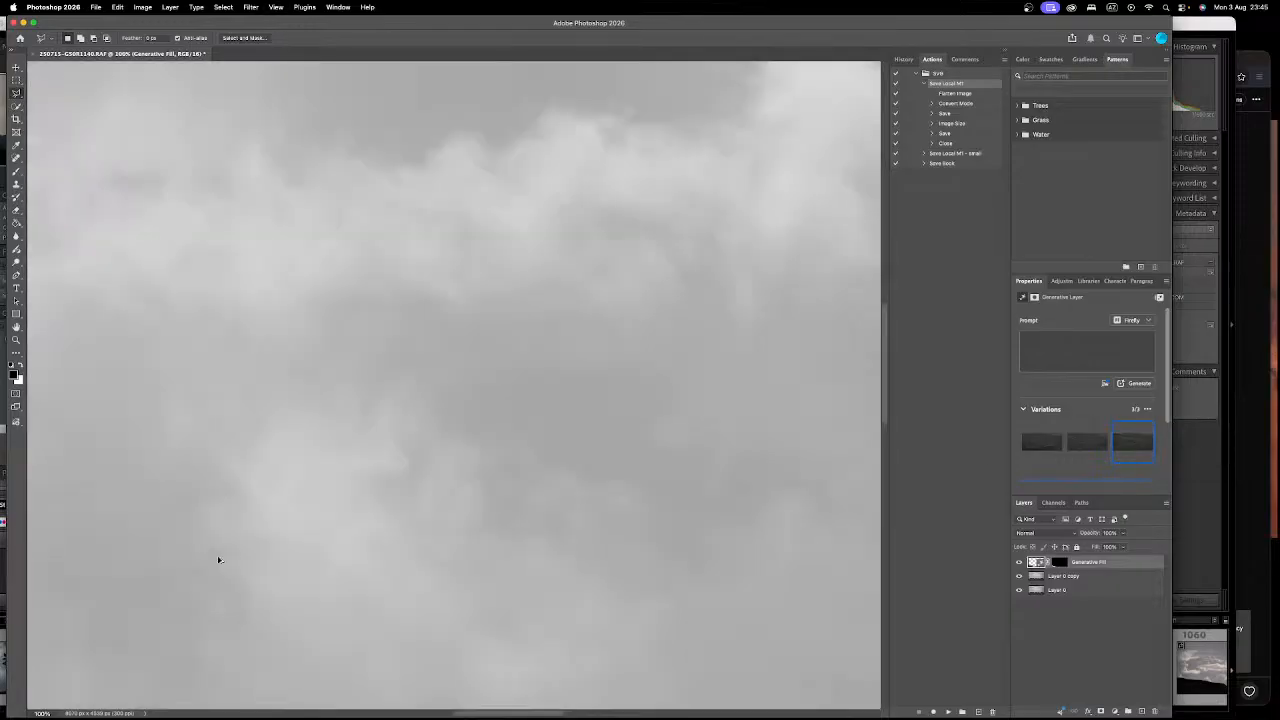
pyautogui.moveTo(181, 604); pyautogui.dragTo(343, 506)
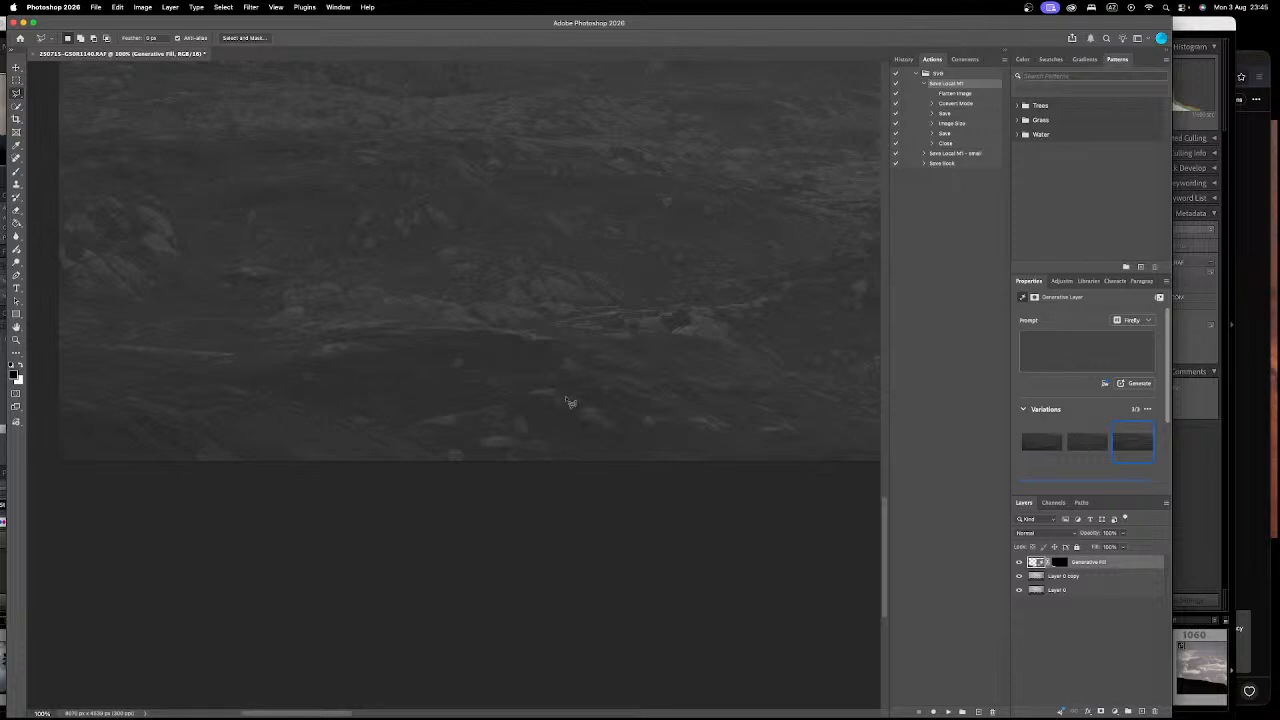
pyautogui.scroll(2, 686, 371)
pyautogui.hscroll(2, 686, 371)
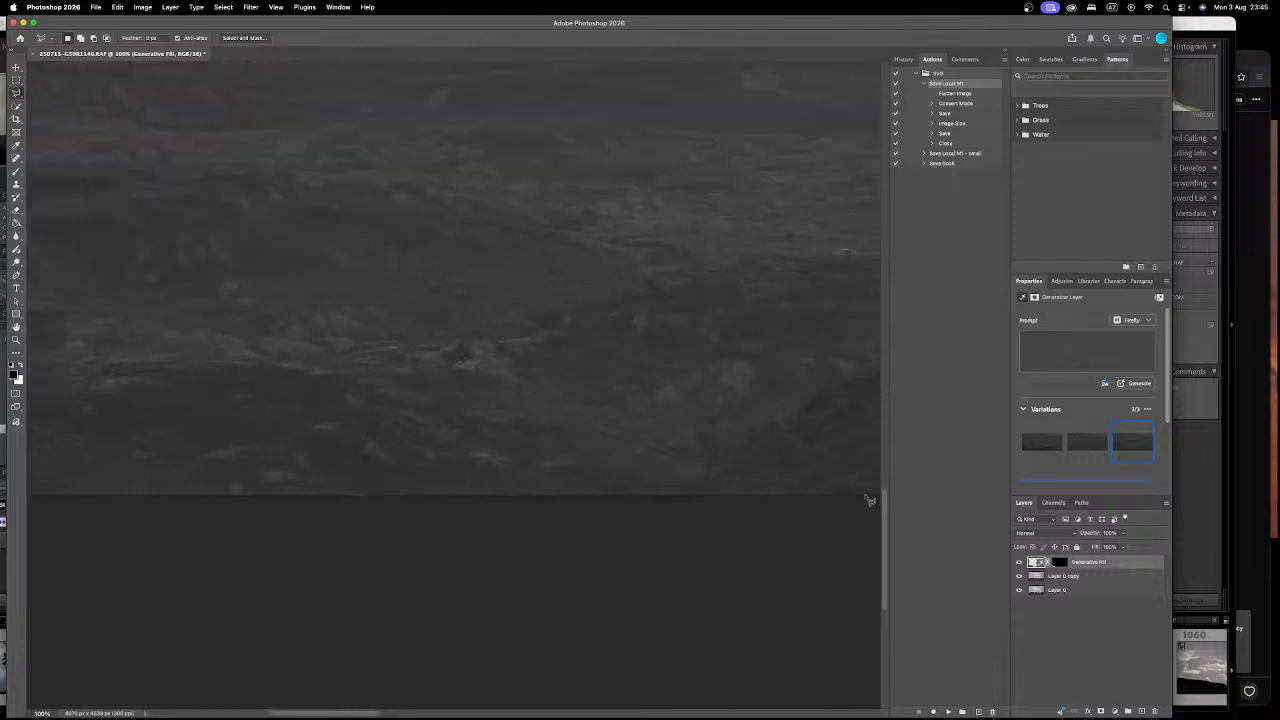
pyautogui.moveTo(1117, 441)
pyautogui.moveTo(397, 423); pyautogui.dragTo(595, 516)
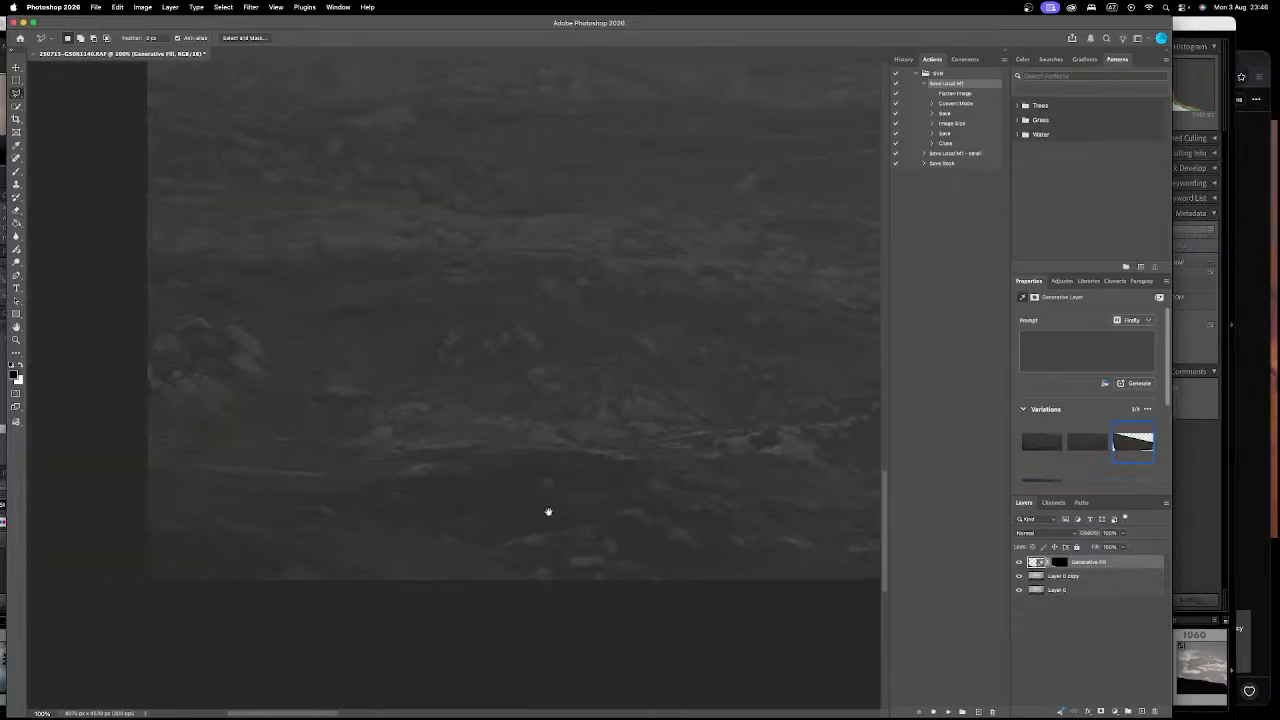
pyautogui.moveTo(674, 449); pyautogui.dragTo(369, 371)
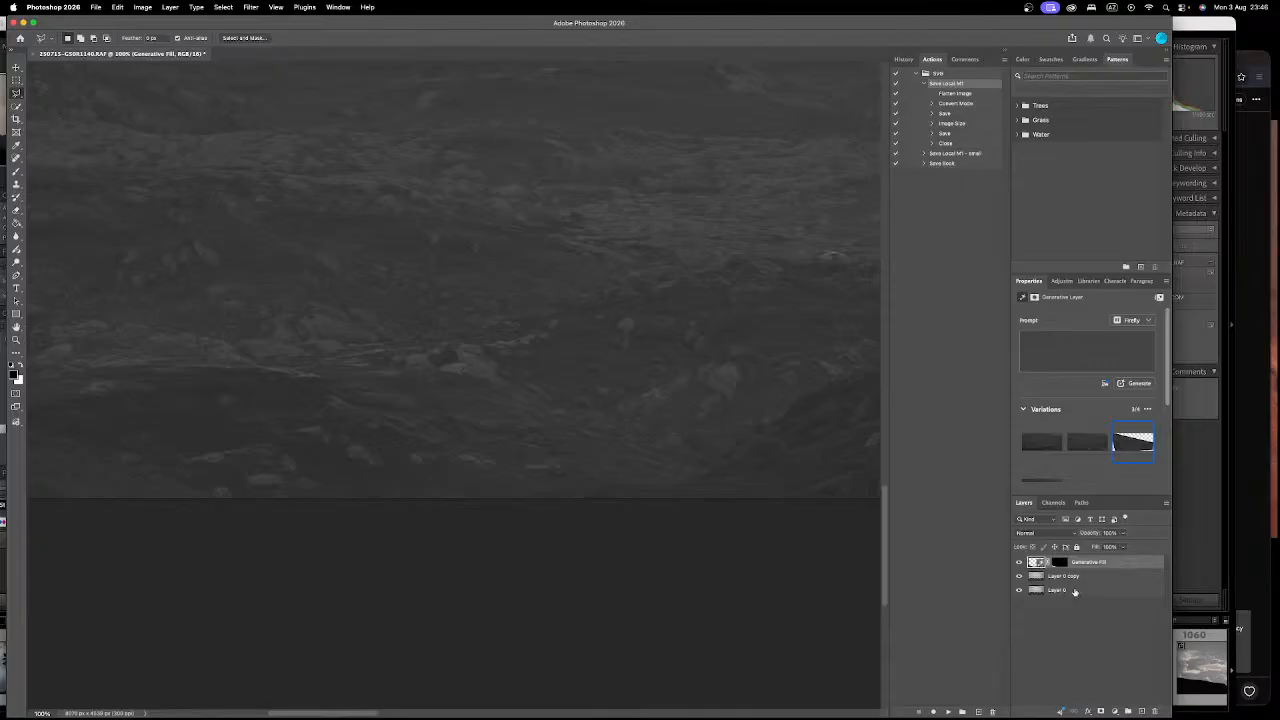
# Step: Merge the Generative Fill layer into the layer below and duplicate the merged layer
pyautogui.press('super+e')
pyautogui.press('super+j')
# Step: Retouch the filled hillside near the photo's lower edge with the Clone Stamp at 100% zoom
pyautogui.press('s')
pyautogui.moveTo(486, 394); pyautogui.dragTo(430, 398)
pyautogui.moveTo(541, 418)
pyautogui.mouseDown()
pyautogui.moveTo(503, 414)
pyautogui.moveTo(634, 466)
pyautogui.mouseUp()
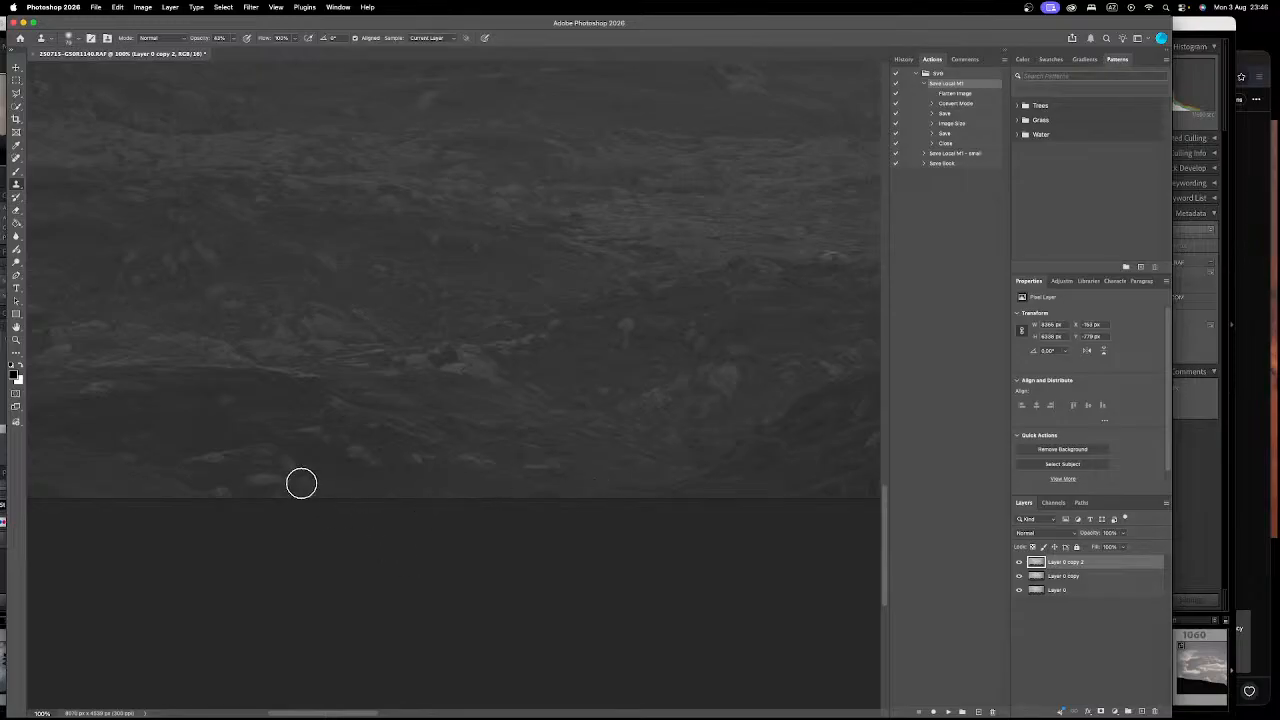
pyautogui.hscroll(-3, 340, 511)
pyautogui.scroll(-1, 340, 511)
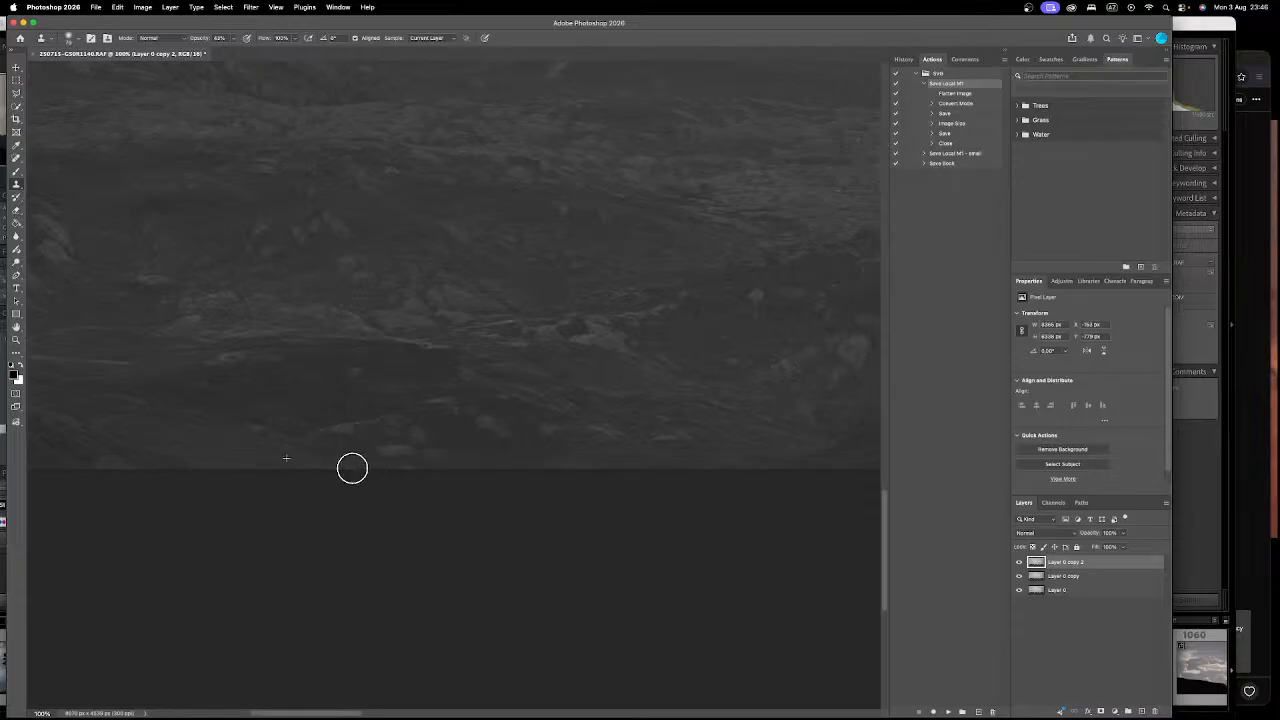
# Step: Add a Curves adjustment layer and shape its curve to deepen the darkest tones, lift the hillside's lower midtones and brighten the cloud highlights
pyautogui.press('super+0')
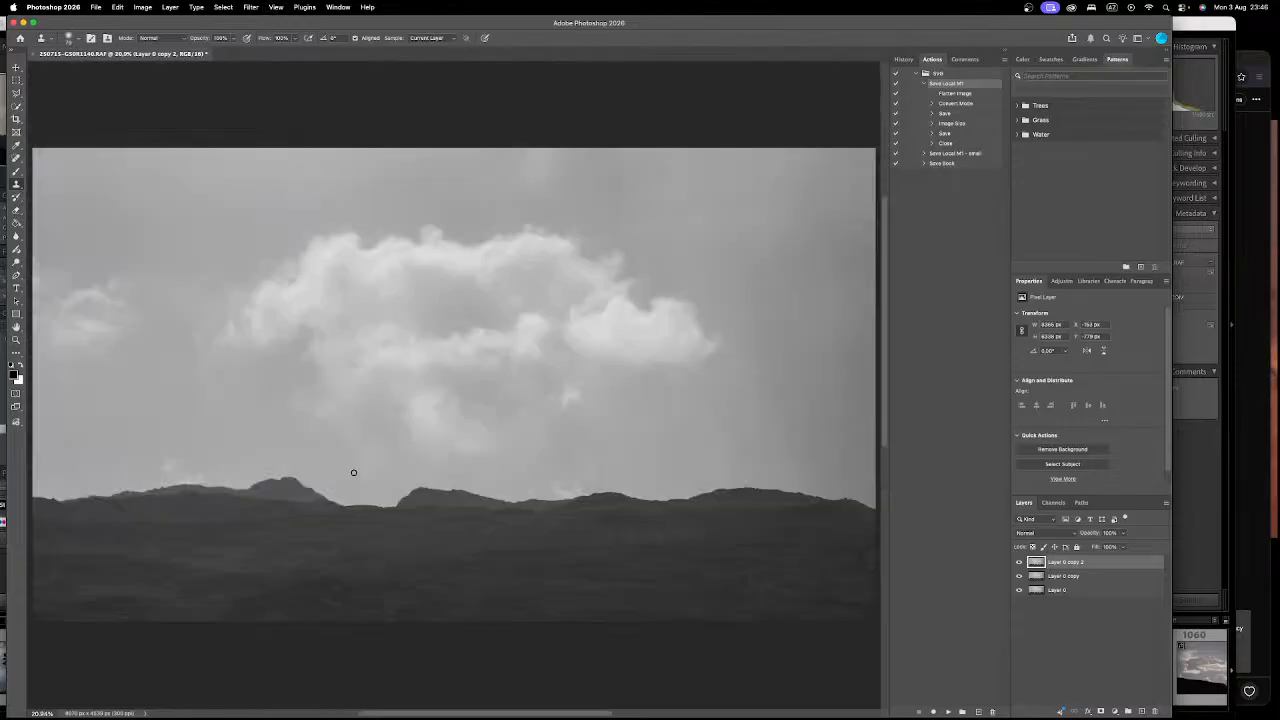
pyautogui.scroll(-1, 520, 470)
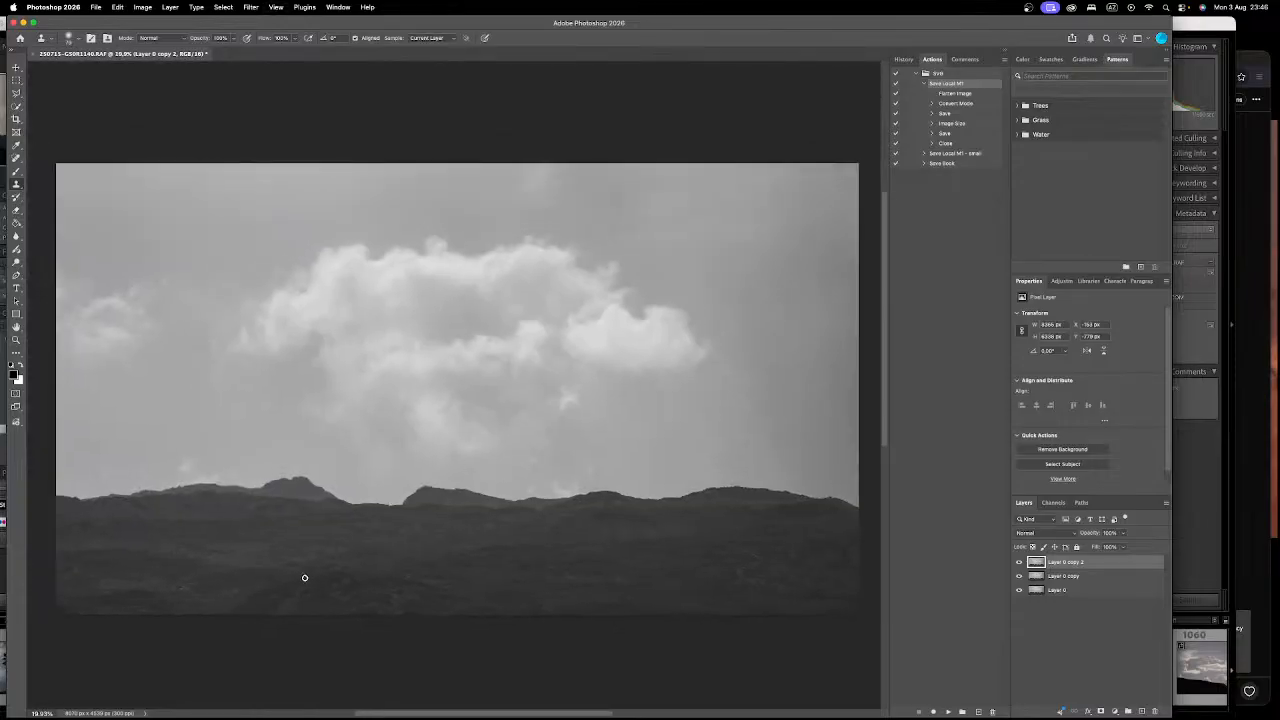
pyautogui.scroll(-1, 395, 528)
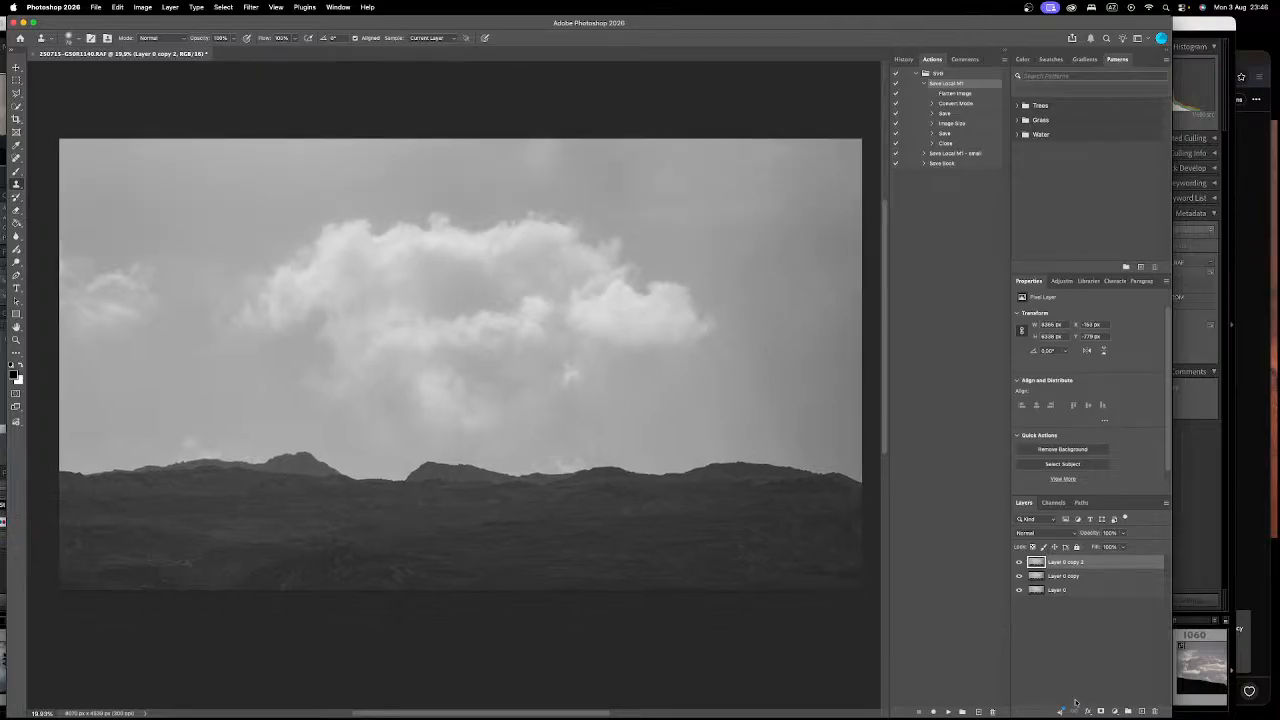
pyautogui.click(1114, 711)
pyautogui.click(1130, 595)
pyautogui.moveTo(1070, 420)
pyautogui.mouseDown()
pyautogui.moveTo(1039, 447)
pyautogui.moveTo(1072, 433)
pyautogui.mouseUp()
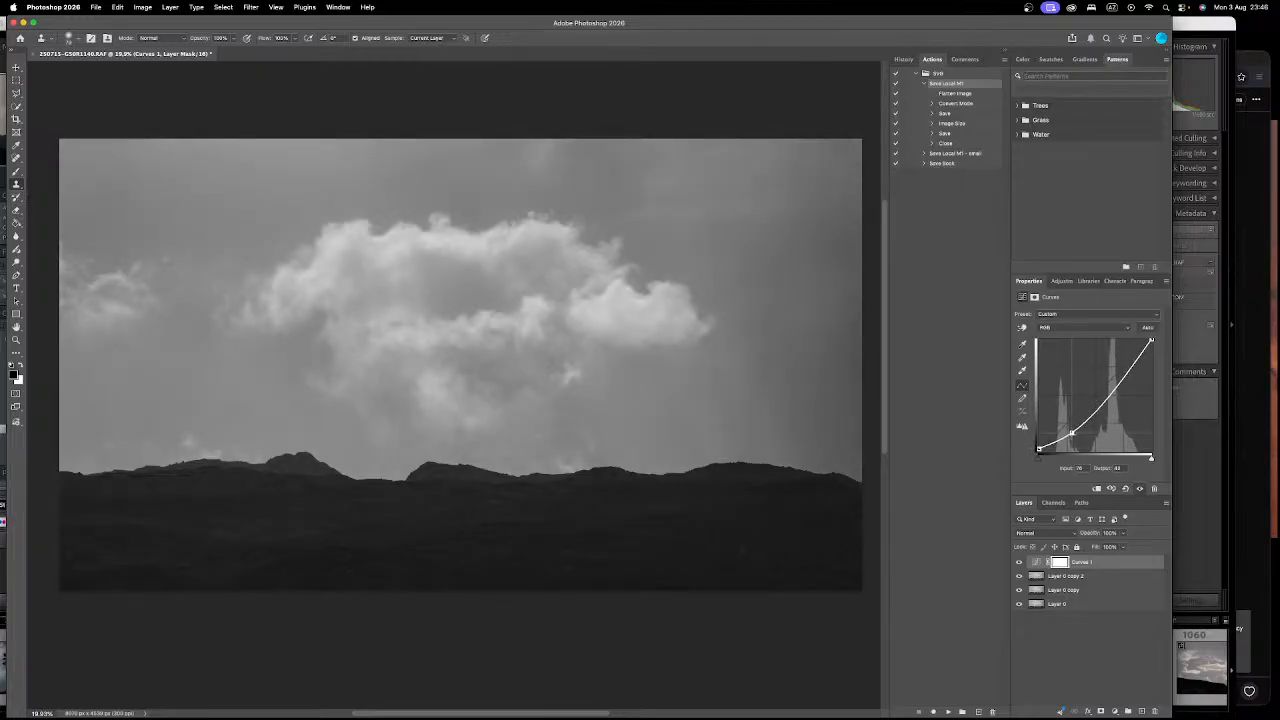
pyautogui.moveTo(1105, 392)
pyautogui.mouseDown()
pyautogui.moveTo(1116, 346)
pyautogui.moveTo(1103, 388)
pyautogui.mouseUp()
pyautogui.moveTo(1071, 430)
pyautogui.mouseDown()
pyautogui.moveTo(1060, 436)
pyautogui.moveTo(1075, 416)
pyautogui.moveTo(1061, 437)
pyautogui.mouseUp()
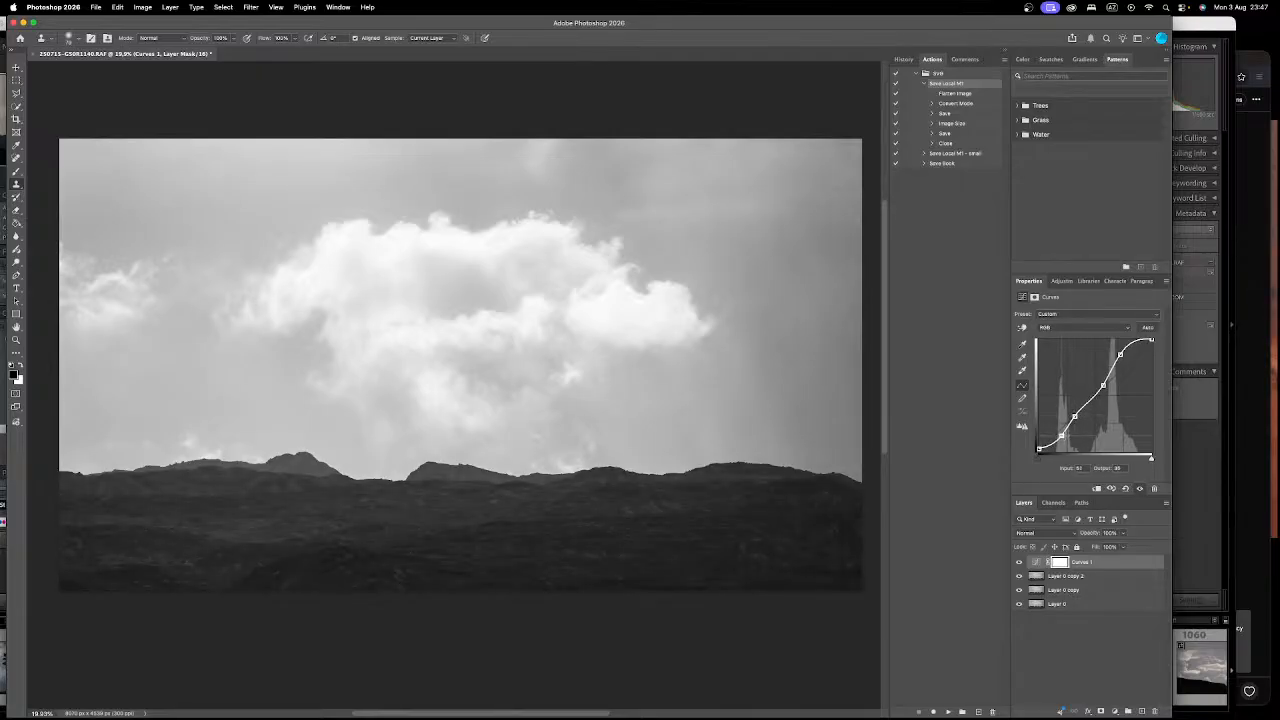
pyautogui.moveTo(1074, 416); pyautogui.dragTo(1061, 436)
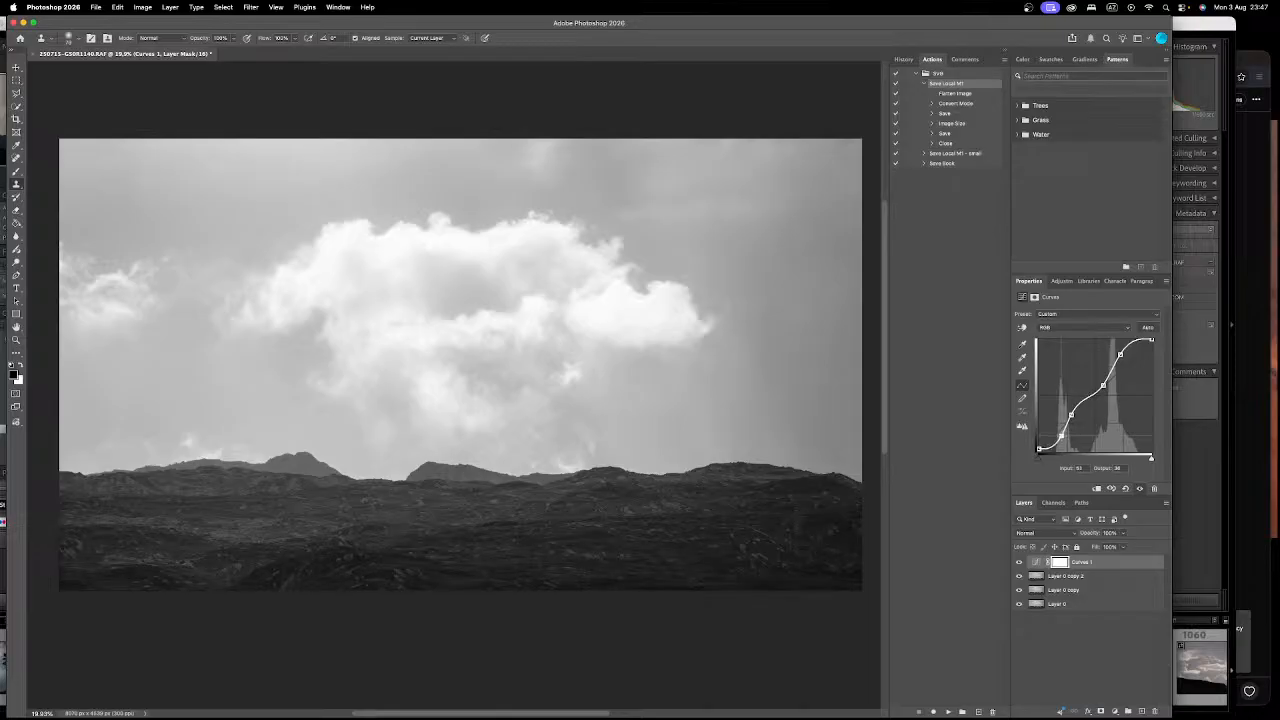
# Step: Zoom in on the hillside's lower edge, select the topmost photo layer and lower the Clone Stamp's opacity for subtle retouching
pyautogui.scroll(10, 722, 595)
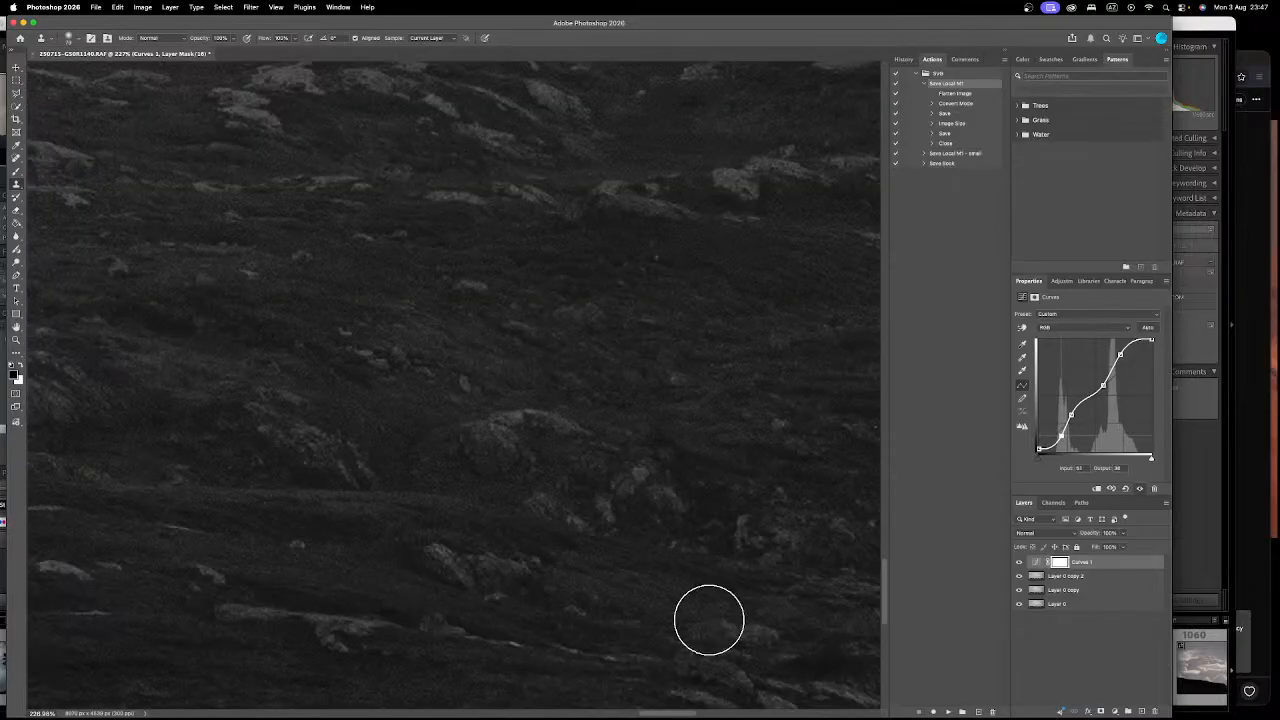
pyautogui.moveTo(709, 617); pyautogui.dragTo(756, 371)
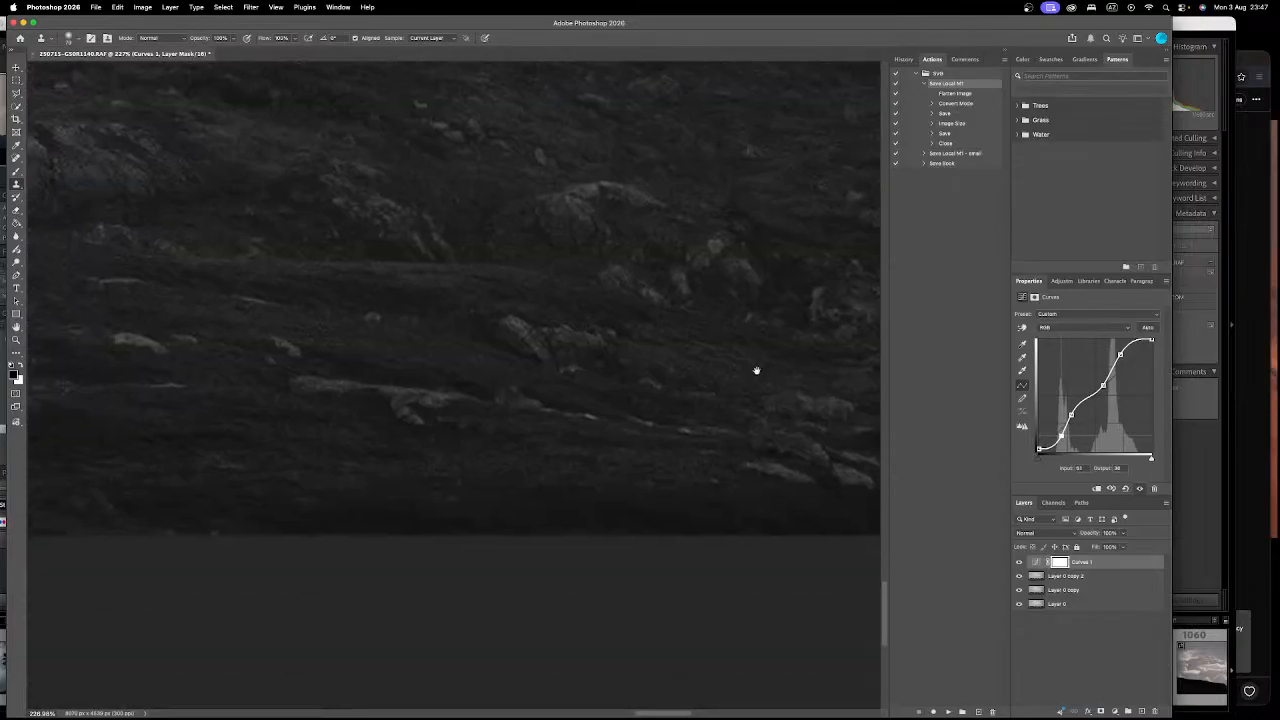
pyautogui.moveTo(646, 466); pyautogui.dragTo(427, 520)
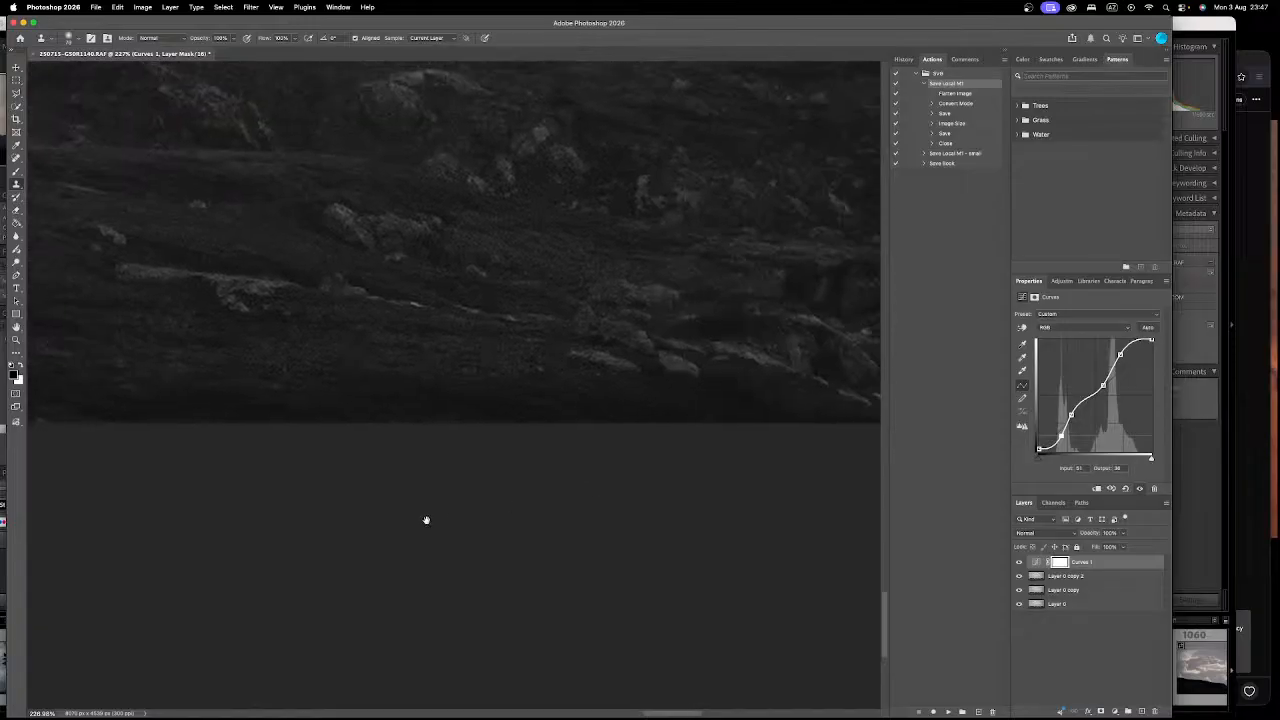
pyautogui.click(1040, 578)
pyautogui.moveTo(466, 406); pyautogui.dragTo(574, 366)
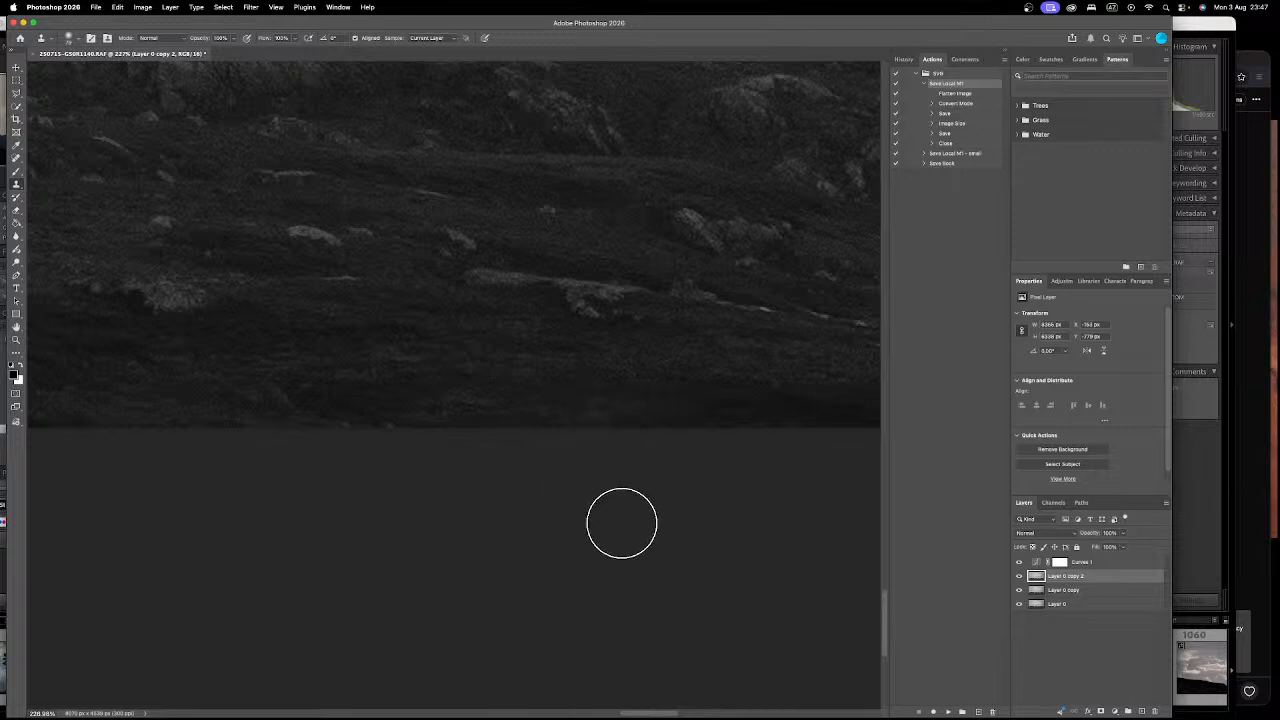
pyautogui.rightClick(508, 285)
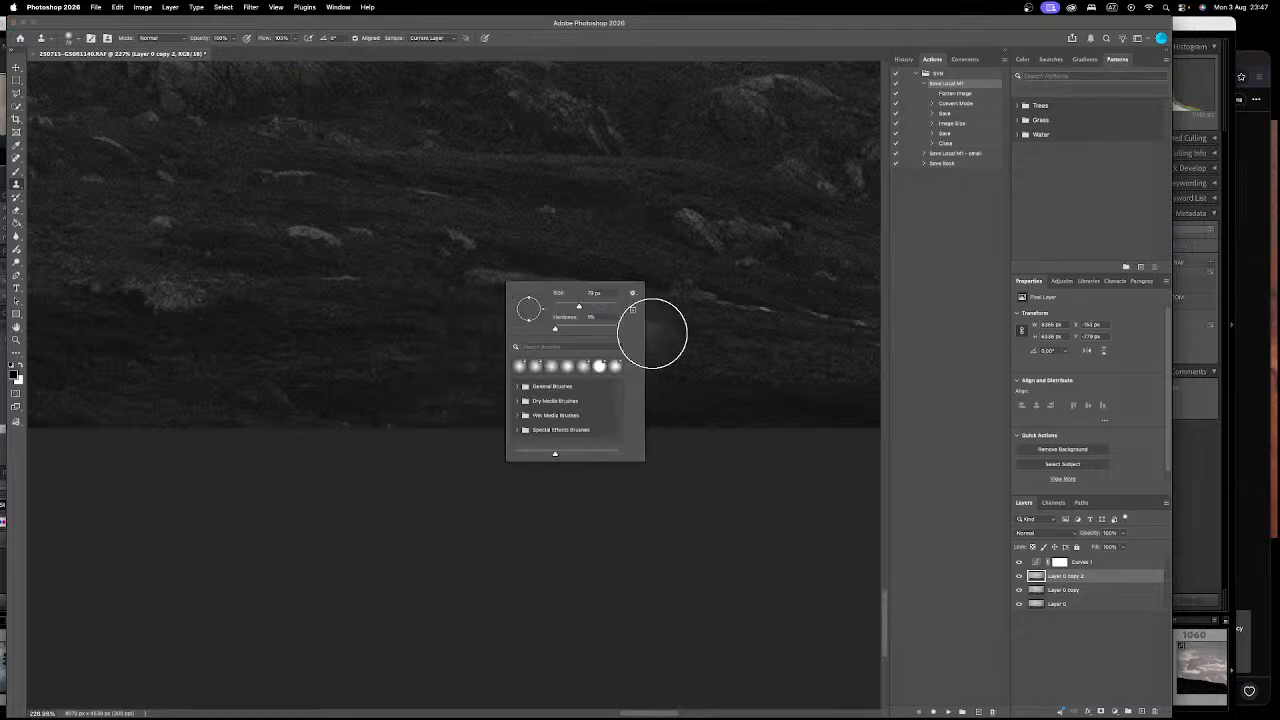
pyautogui.click(233, 39)
pyautogui.moveTo(190, 51); pyautogui.dragTo(195, 52)
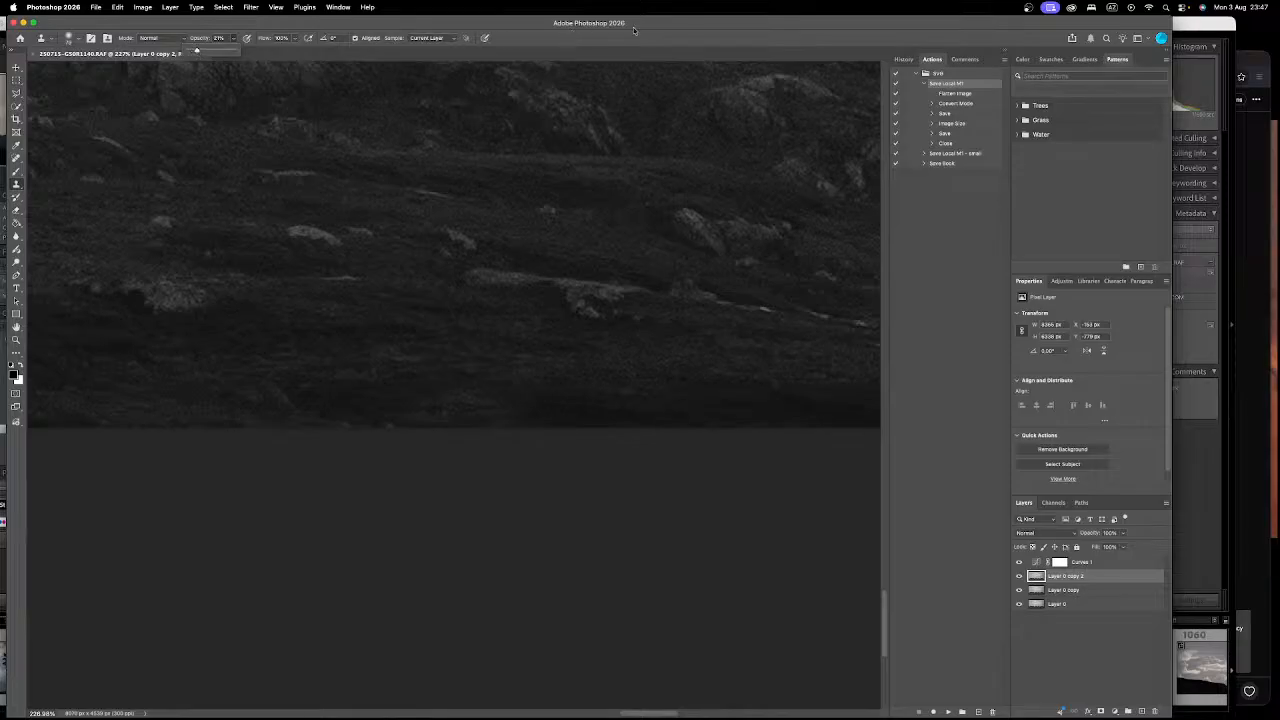
# Step: Blend the dark band along the photo's lower edge with low-opacity Clone Stamp strokes sampled from the nearby hillside
pyautogui.moveTo(509, 343); pyautogui.dragTo(475, 343)
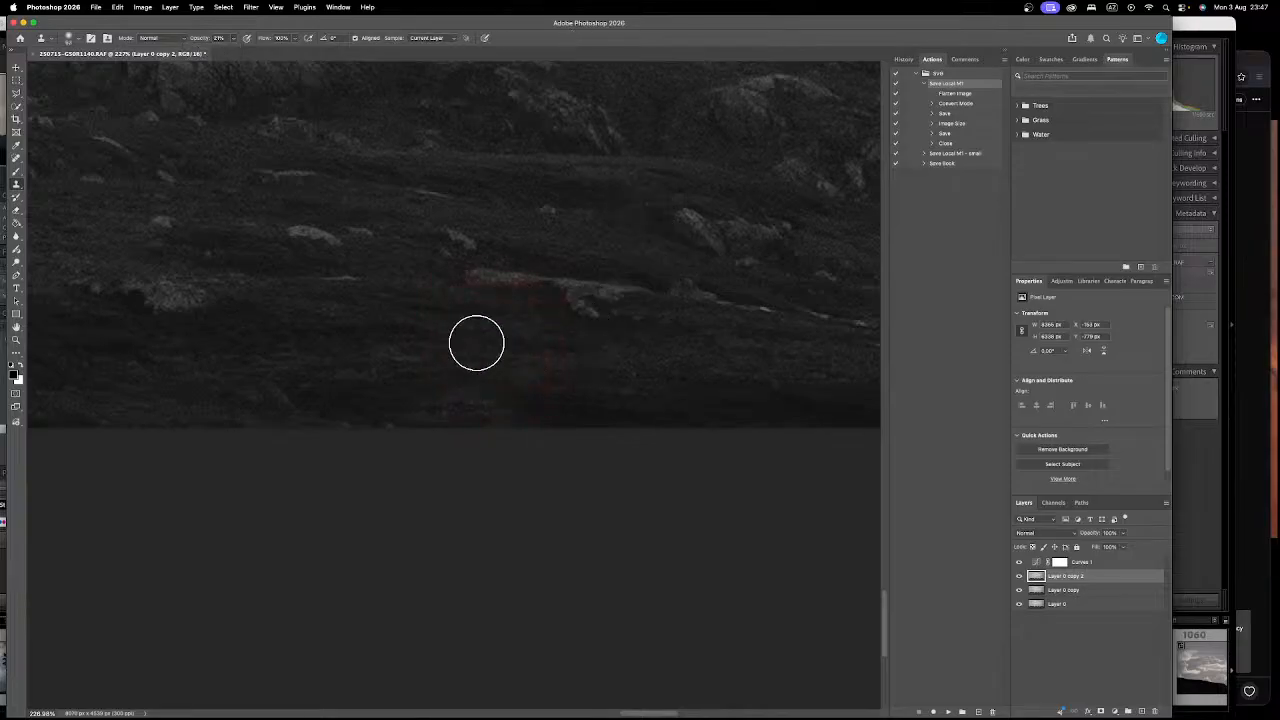
pyautogui.keyDown('alt'); pyautogui.click(352, 356); pyautogui.keyUp('alt')
pyautogui.moveTo(481, 395)
pyautogui.mouseDown()
pyautogui.moveTo(639, 422)
pyautogui.moveTo(558, 404)
pyautogui.moveTo(455, 408)
pyautogui.moveTo(623, 403)
pyautogui.mouseUp()
pyautogui.moveTo(511, 376); pyautogui.dragTo(246, 351)
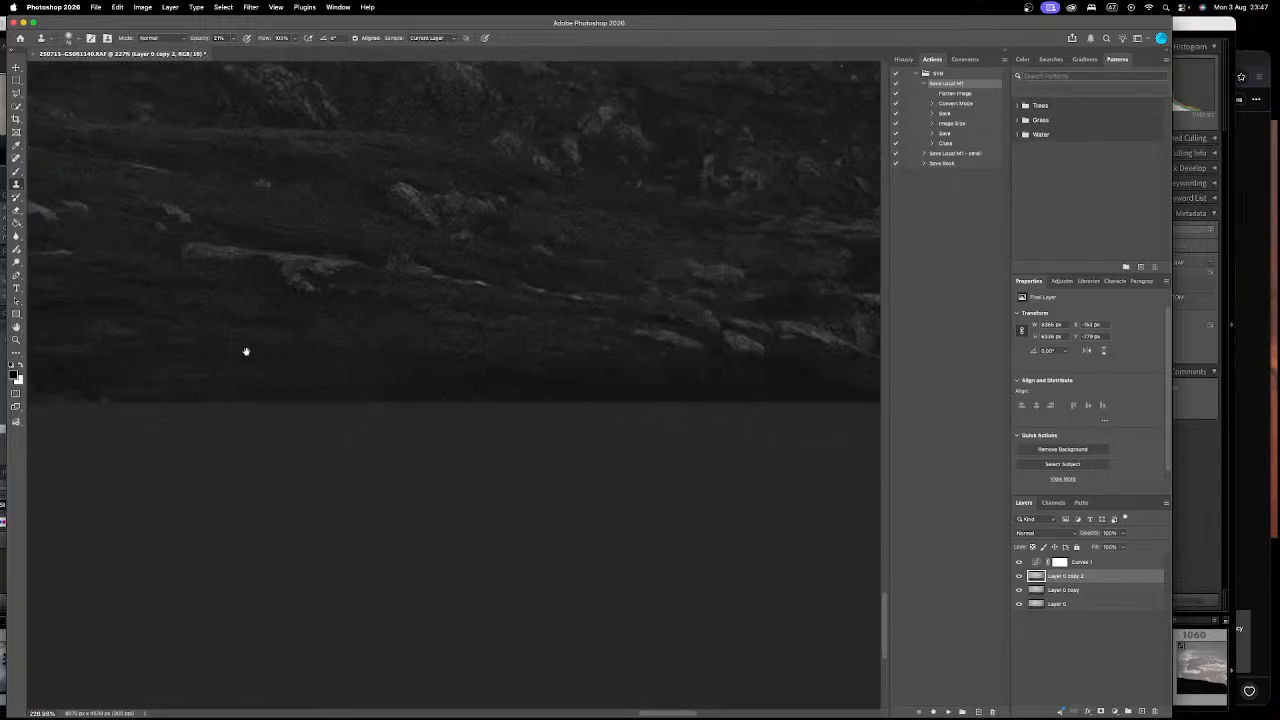
pyautogui.keyDown('alt'); pyautogui.click(285, 347); pyautogui.keyUp('alt')
pyautogui.moveTo(600, 391)
pyautogui.mouseDown()
pyautogui.moveTo(691, 391)
pyautogui.moveTo(404, 395)
pyautogui.moveTo(535, 391)
pyautogui.mouseUp()
pyautogui.keyDown('alt'); pyautogui.click(441, 373); pyautogui.keyUp('alt')
pyautogui.moveTo(641, 371); pyautogui.dragTo(320, 343)
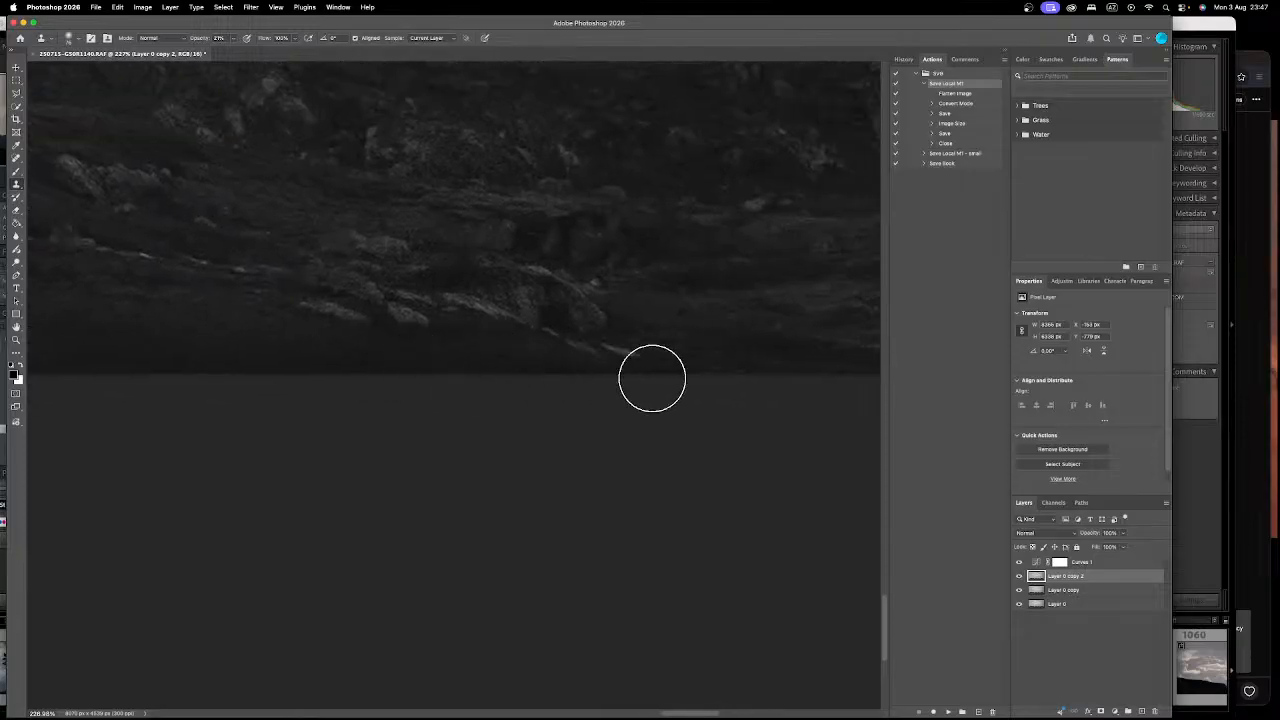
# Step: Compare the whole photo with and without the first Curves adjustment, leaving the adjustment visible
pyautogui.press('super+0')
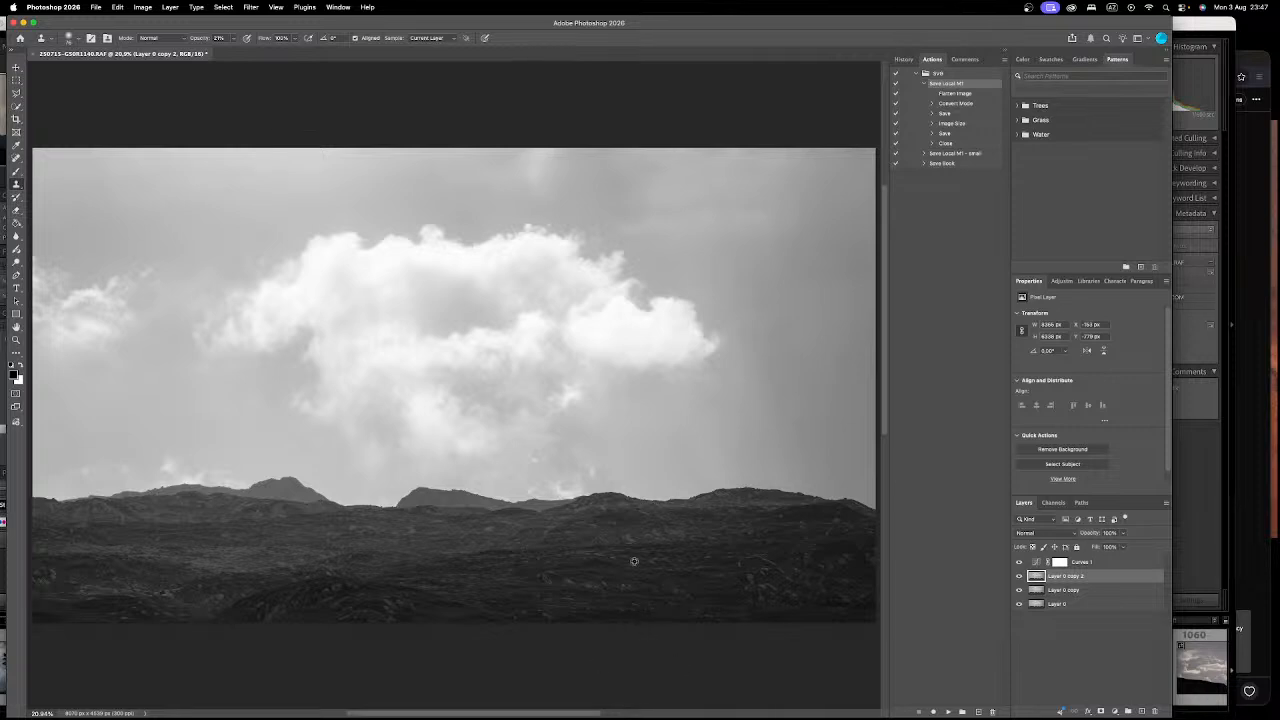
pyautogui.scroll(-1, 637, 566)
pyautogui.click(1106, 564)
pyautogui.click(1019, 562)
pyautogui.click(1019, 562)
pyautogui.click(1019, 562)
pyautogui.click(1019, 562)
pyautogui.click(1019, 562)
pyautogui.click(1019, 562)
pyautogui.click(1019, 562)
pyautogui.click(1019, 562)
pyautogui.click(1019, 562)
pyautogui.click(1019, 562)
pyautogui.click(1019, 562)
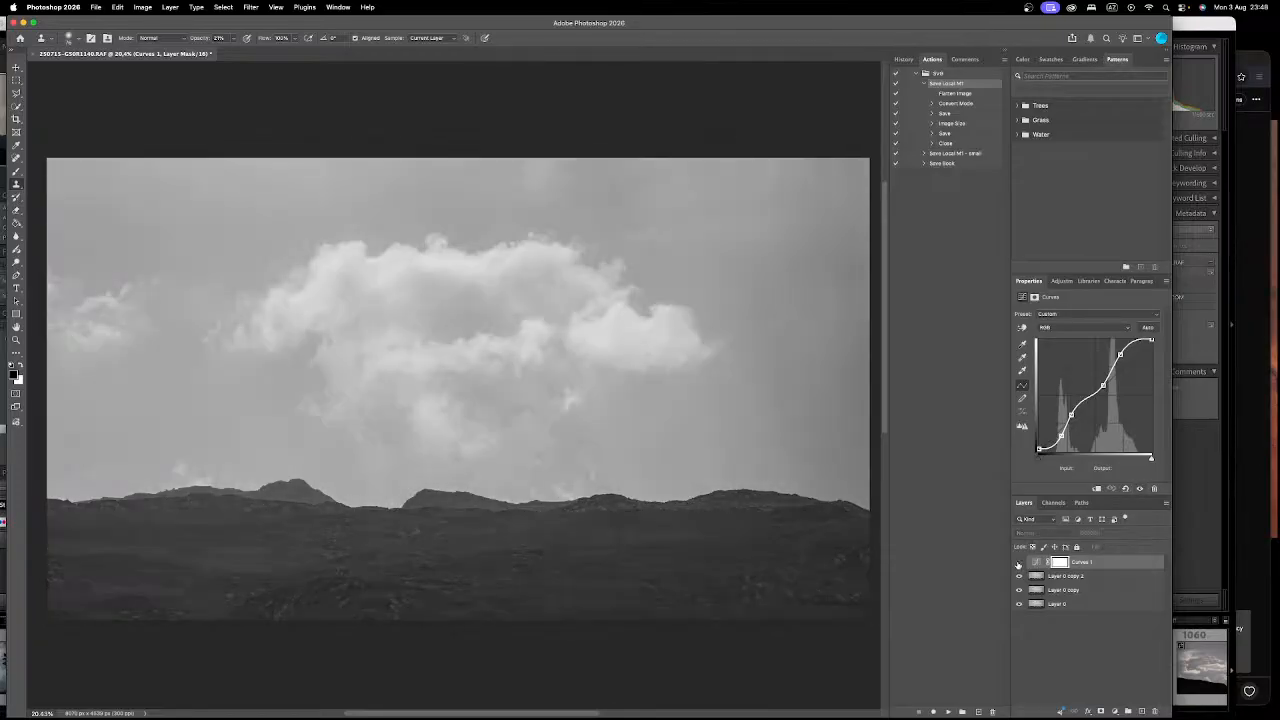
pyautogui.click(1019, 562)
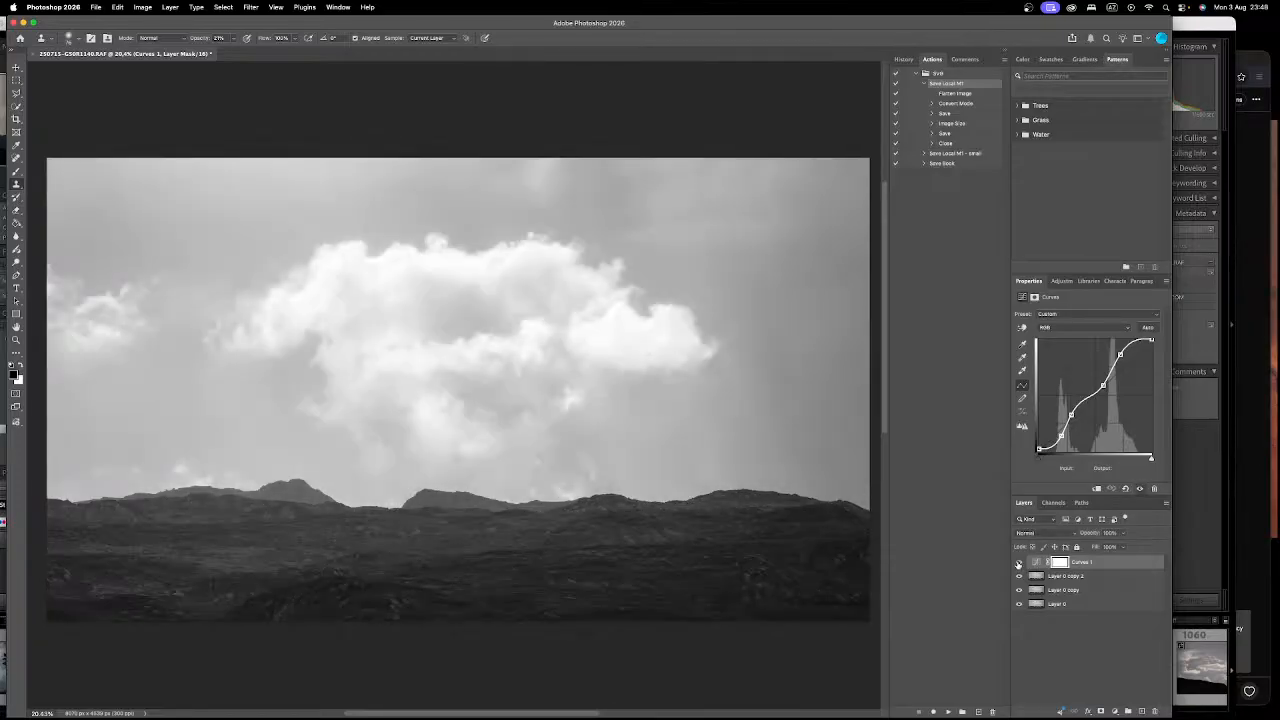
# Step: Add a second Curves adjustment layer, pulling its midtones down strongly to darken the sky while holding the cloud highlights bright
pyautogui.click(1113, 712)
pyautogui.click(1140, 586)
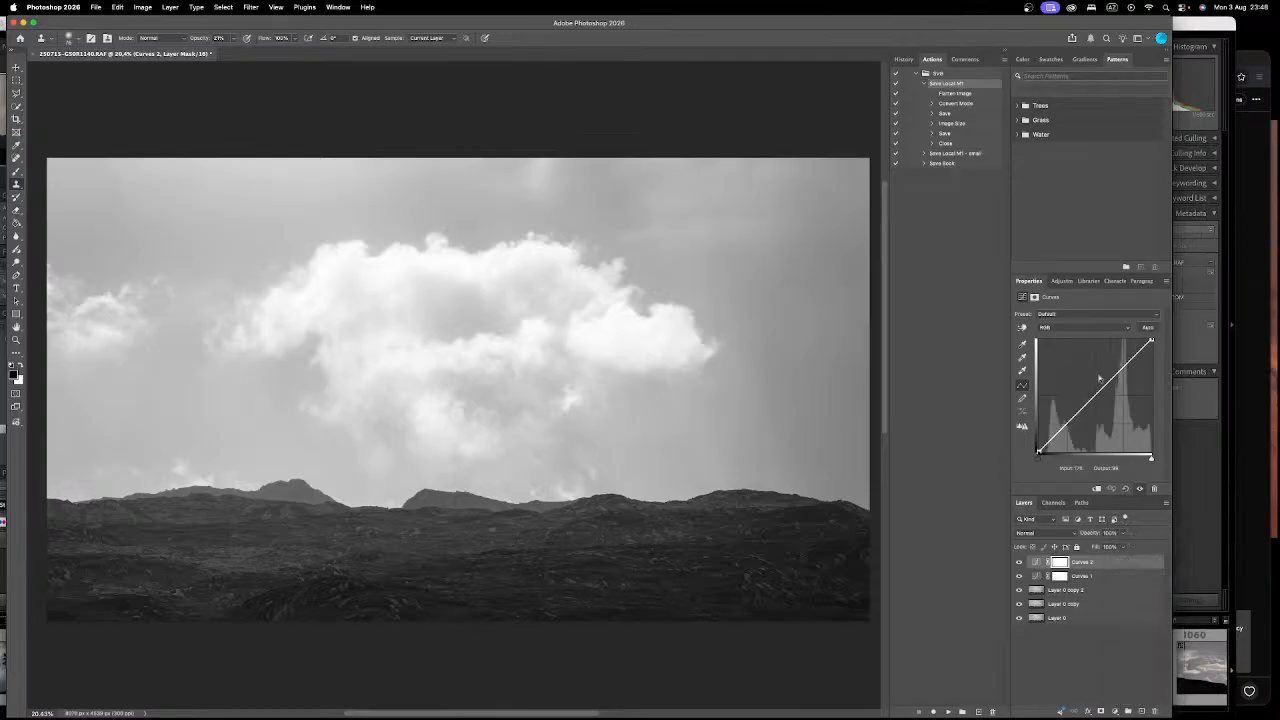
pyautogui.moveTo(1094, 388); pyautogui.dragTo(1107, 414)
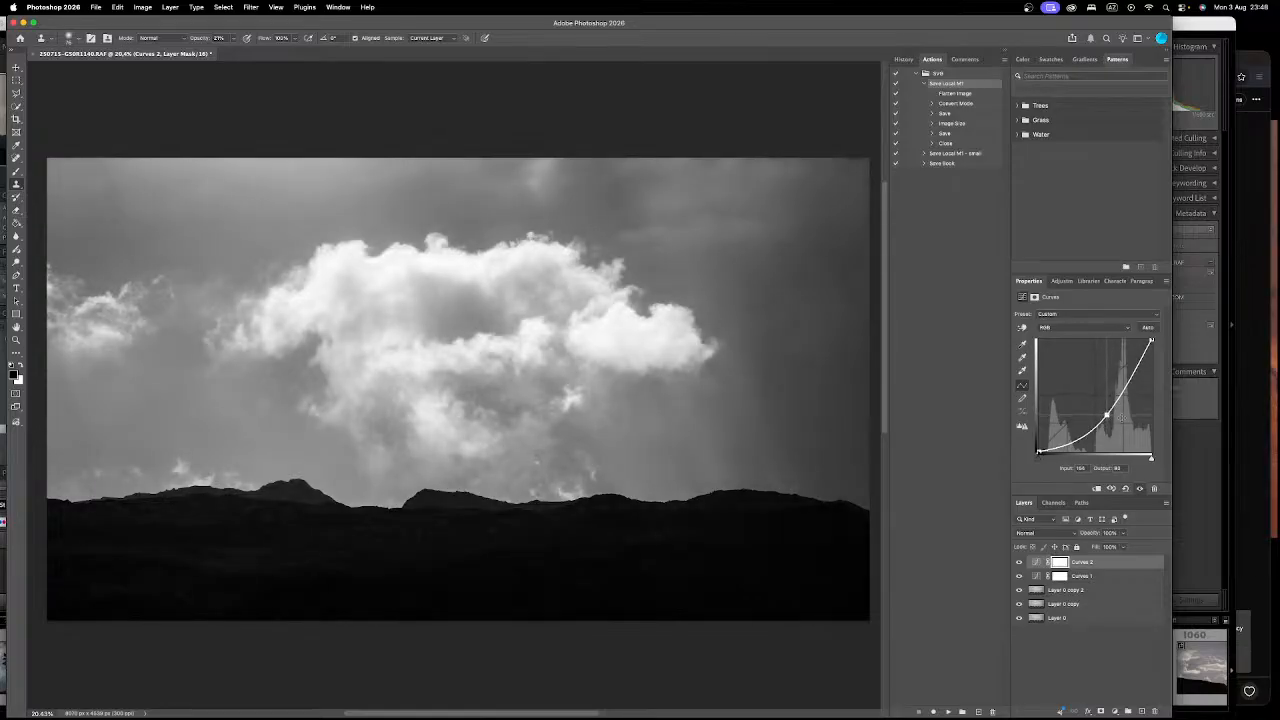
pyautogui.moveTo(1134, 368); pyautogui.dragTo(1129, 367)
pyautogui.moveTo(1106, 415); pyautogui.dragTo(1105, 413)
pyautogui.click(1129, 367)
pyautogui.moveTo(1150, 342); pyautogui.dragTo(1152, 345)
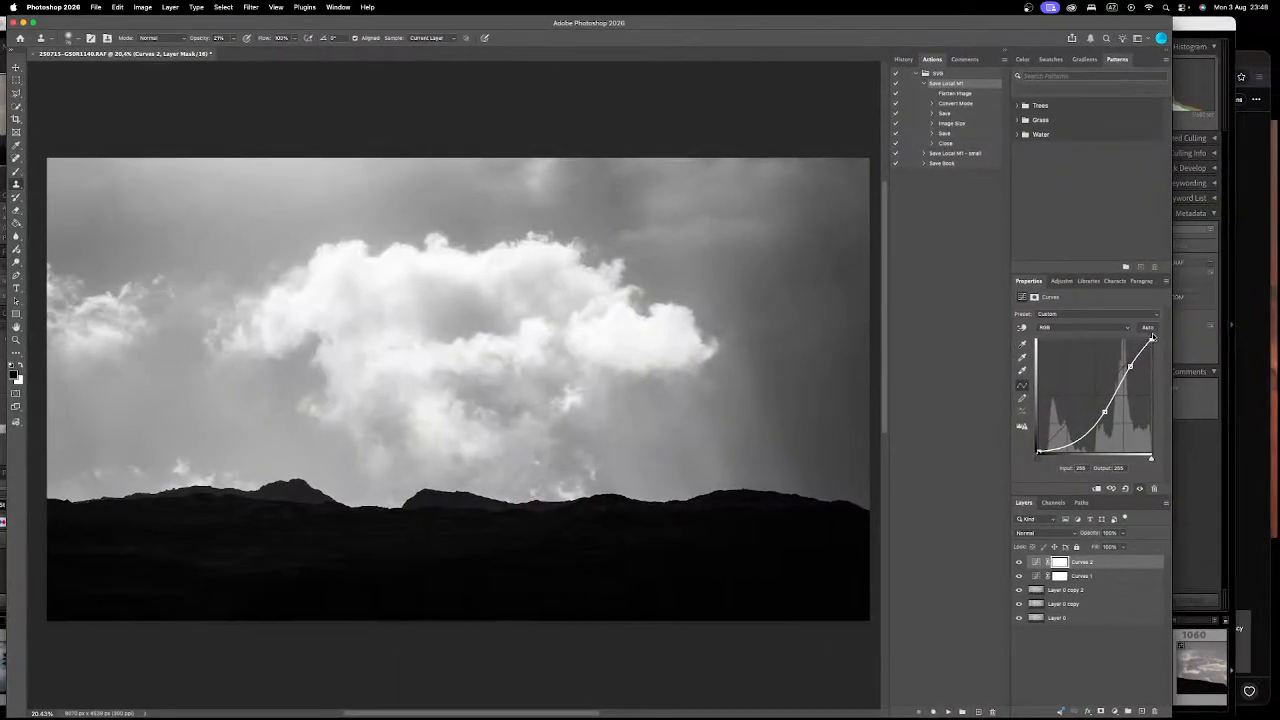
# Step: Check the white-point clipping with a temporary Levels adjustment layer and delete that layer
pyautogui.click(1114, 711)
pyautogui.click(1143, 571)
pyautogui.keyDown('alt'); pyautogui.click(1158, 388); pyautogui.keyUp('alt')
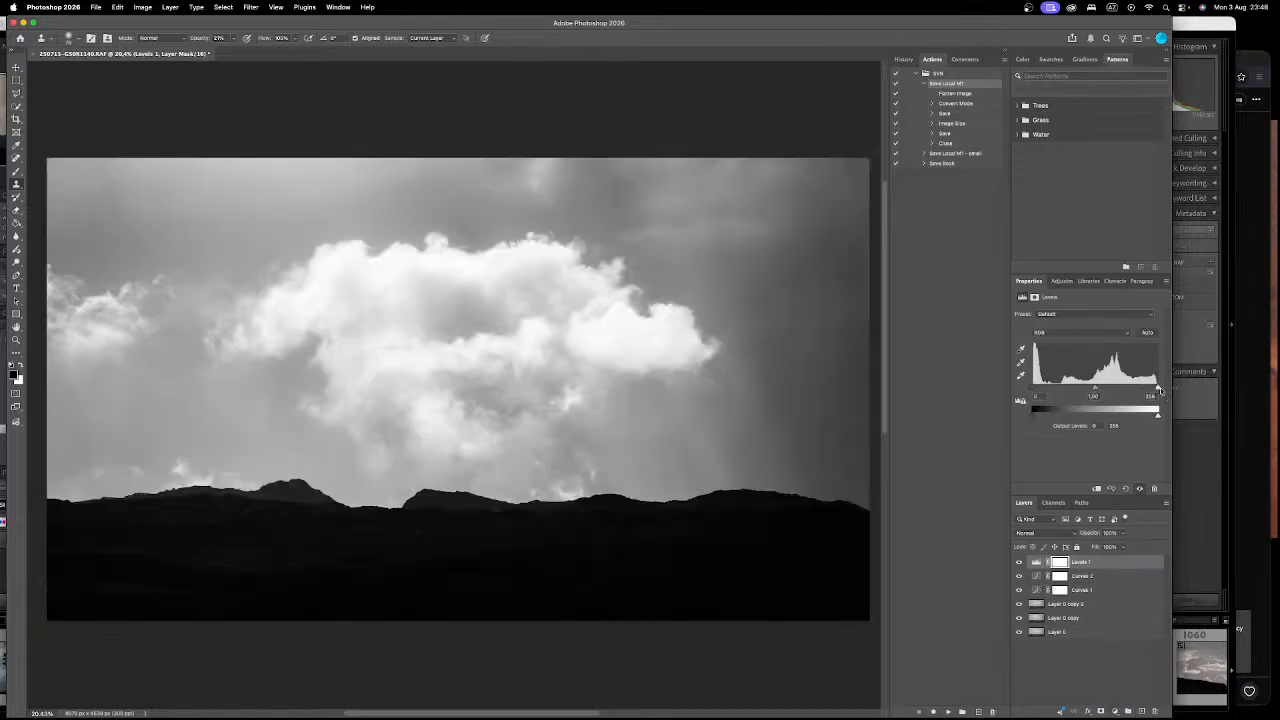
pyautogui.moveTo(1160, 388); pyautogui.dragTo(1158, 388)
pyautogui.press('Delete')
# Step: Compare the photo with and without the second Curves layer and slightly reduce that layer's opacity
pyautogui.click(1019, 562)
pyautogui.click(1019, 562)
pyautogui.click(1019, 562)
pyautogui.click(1019, 562)
pyautogui.click(1019, 562)
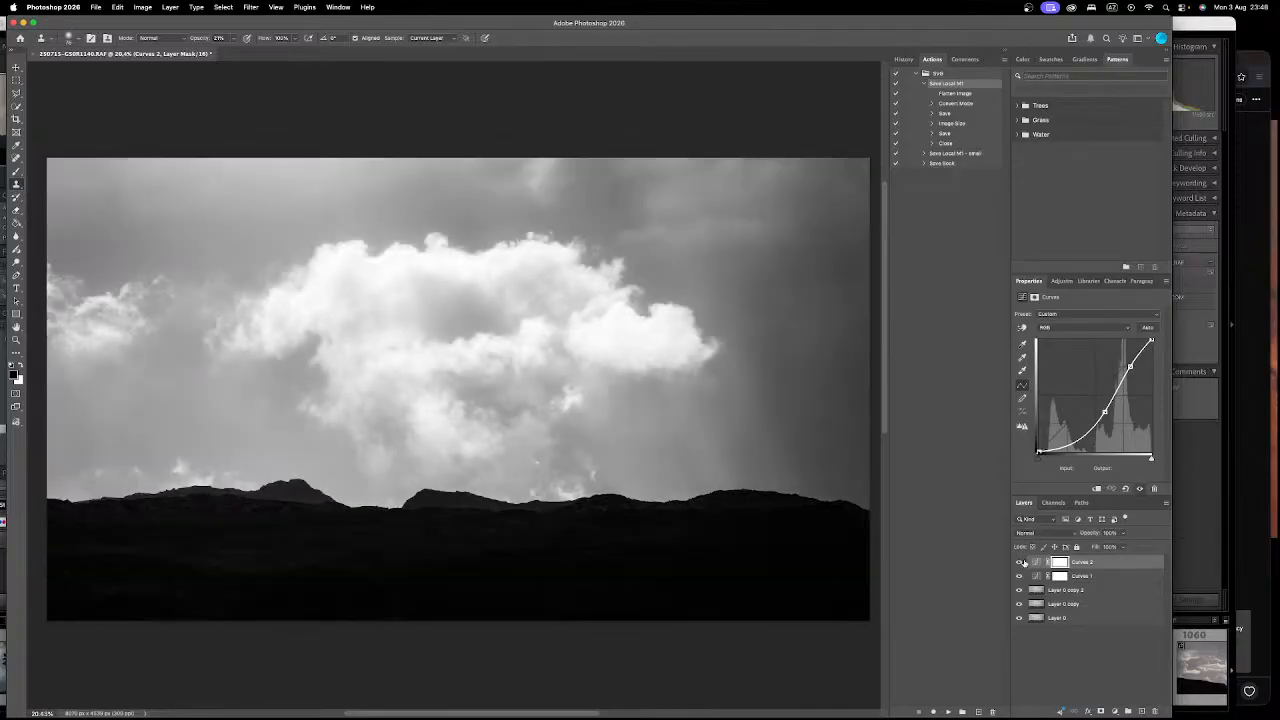
pyautogui.click(1122, 533)
pyautogui.moveTo(1125, 547); pyautogui.dragTo(1114, 547)
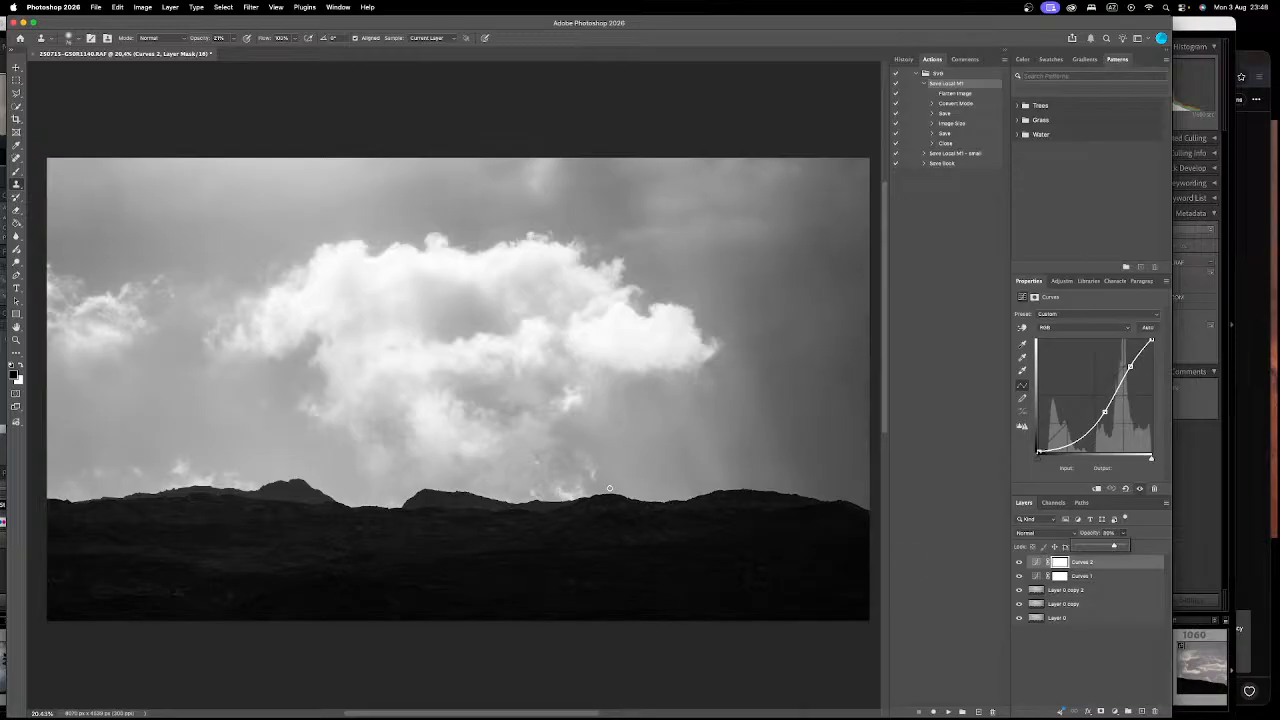
pyautogui.scroll(-1, 702, 504)
pyautogui.moveTo(702, 504); pyautogui.dragTo(669, 476)
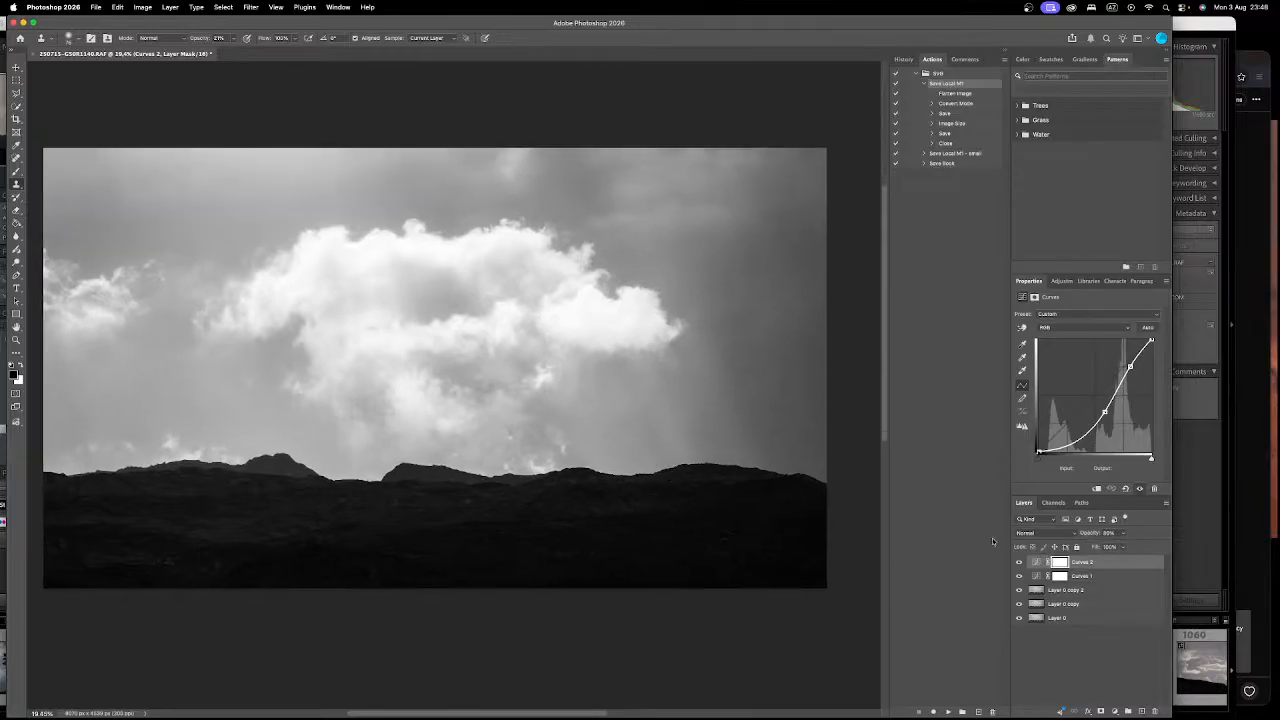
# Step: Compare the effect of the two Curves layers by hiding and showing each, leaving both visible
pyautogui.click(1019, 576)
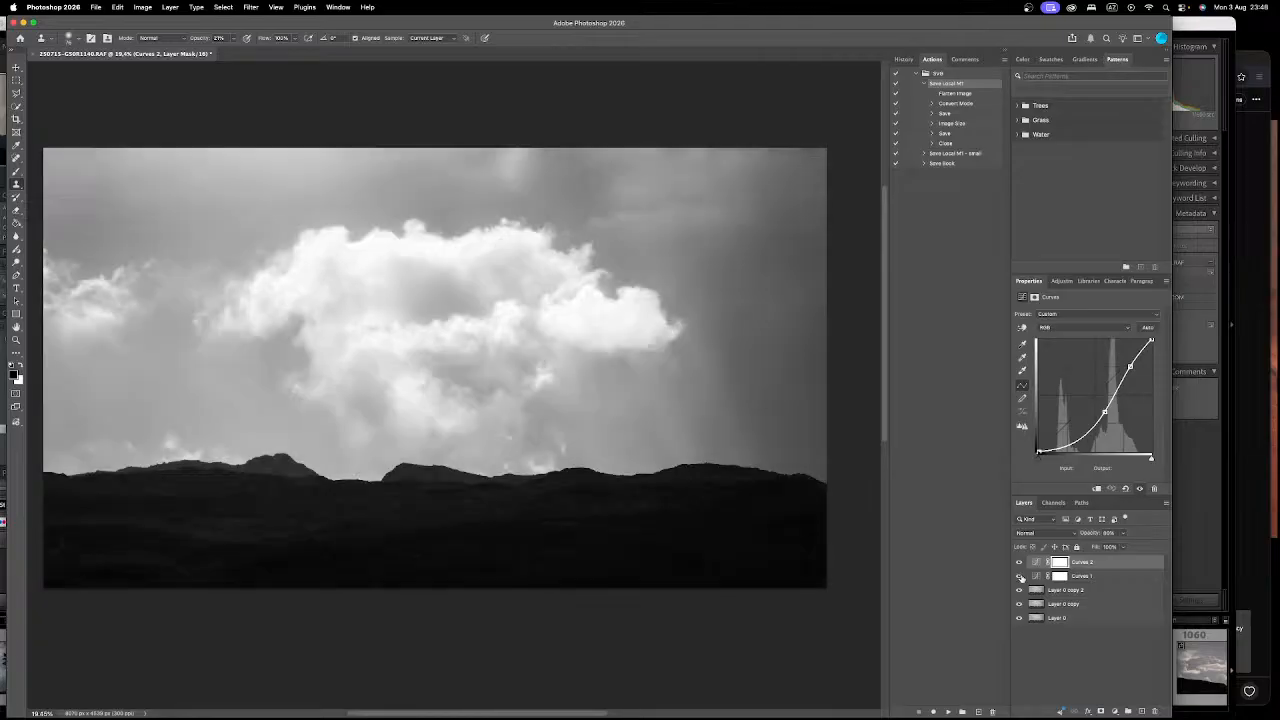
pyautogui.click(1080, 577)
pyautogui.click(1019, 561)
pyautogui.click(1020, 576)
pyautogui.click(1021, 576)
pyautogui.click(1021, 561)
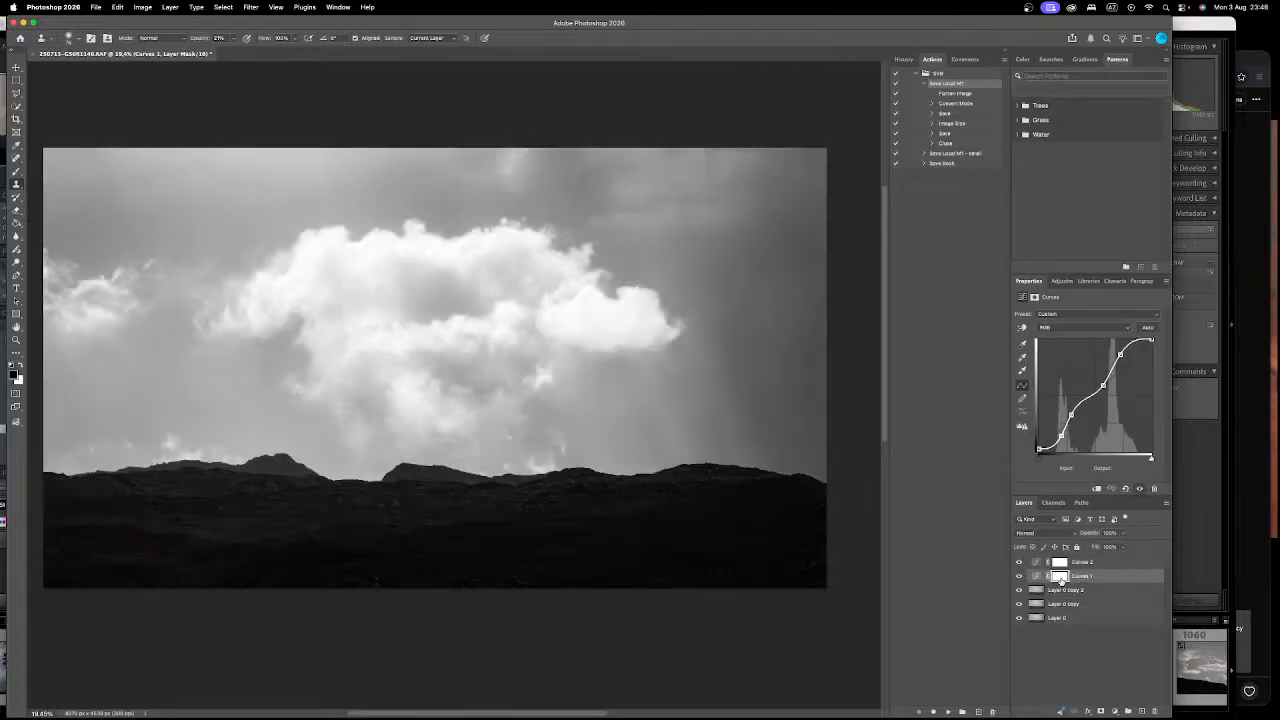
# Step: Paint black at low brush opacity over both clouds on the first Curves layer's mask, hiding the second Curves layer only while painting
pyautogui.click(1060, 578)
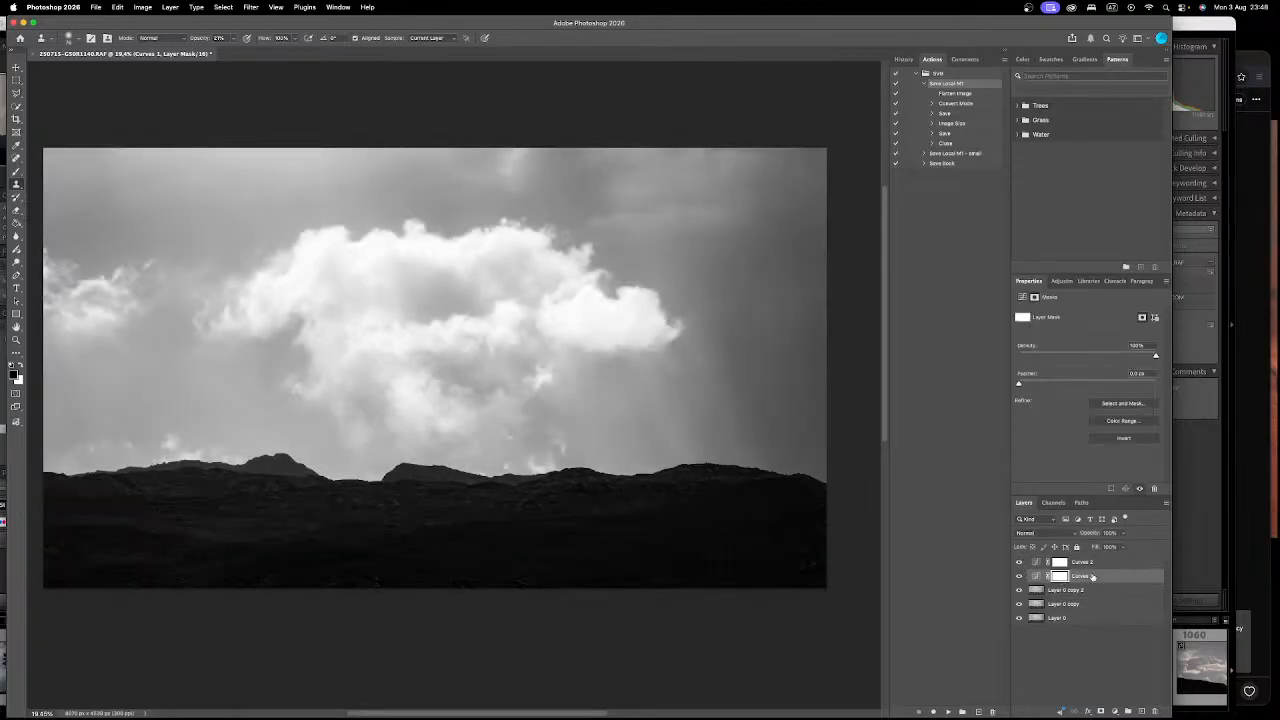
pyautogui.click(1020, 562)
pyautogui.press('b')
pyautogui.moveTo(432, 271)
pyautogui.mouseDown()
pyautogui.moveTo(380, 254)
pyautogui.moveTo(517, 249)
pyautogui.moveTo(631, 318)
pyautogui.mouseUp()
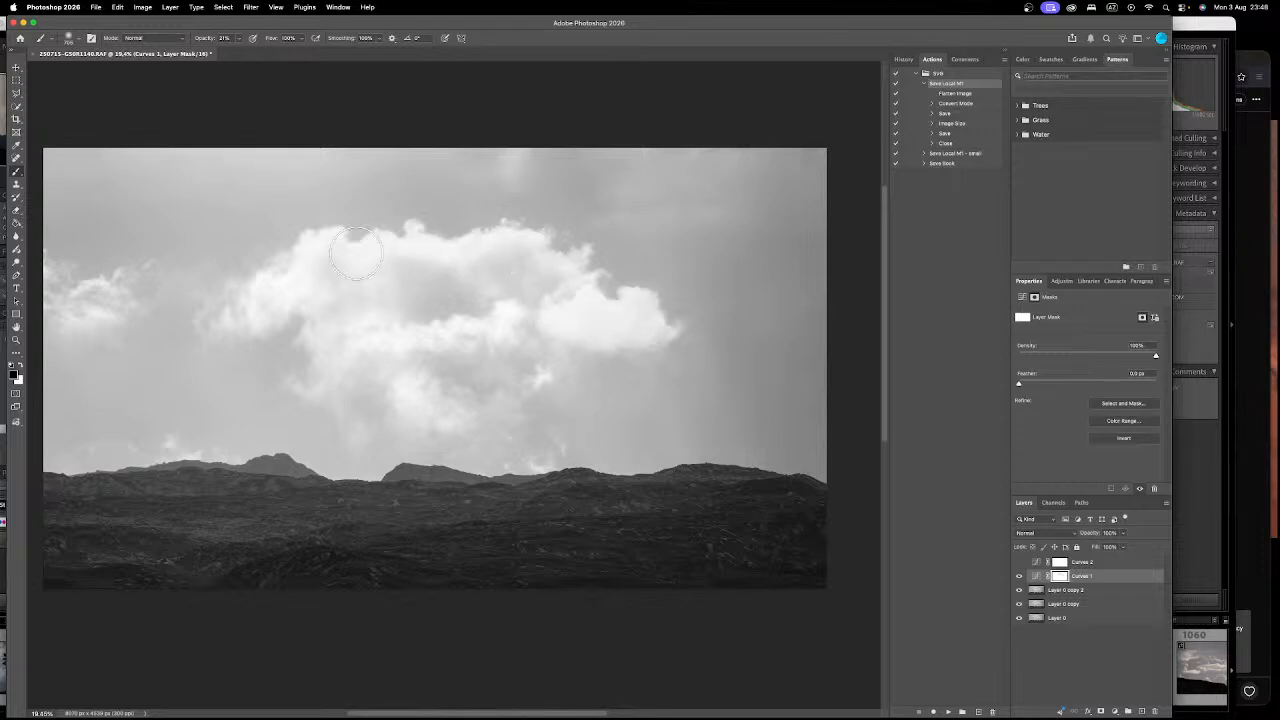
pyautogui.press('super+z')
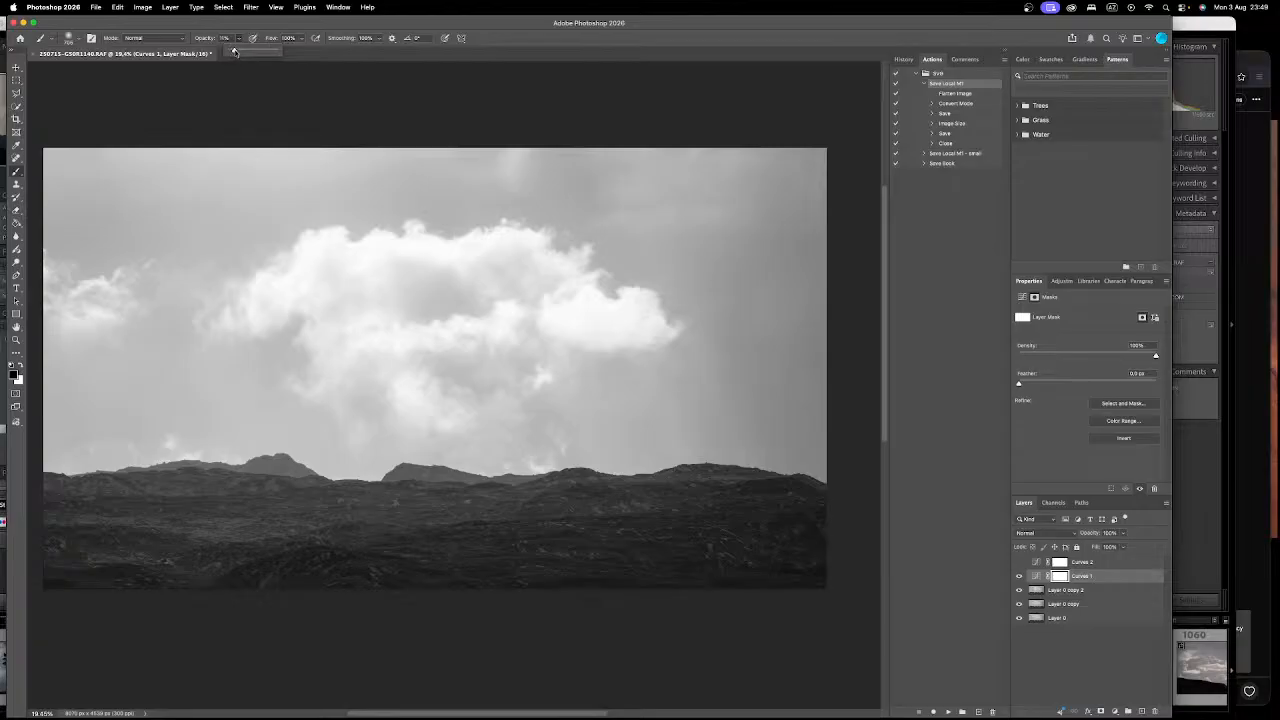
pyautogui.moveTo(306, 283)
pyautogui.mouseDown()
pyautogui.moveTo(371, 252)
pyautogui.moveTo(518, 247)
pyautogui.moveTo(564, 278)
pyautogui.moveTo(580, 310)
pyautogui.moveTo(645, 326)
pyautogui.moveTo(404, 345)
pyautogui.moveTo(399, 370)
pyautogui.moveTo(447, 404)
pyautogui.moveTo(435, 408)
pyautogui.moveTo(383, 374)
pyautogui.moveTo(388, 335)
pyautogui.moveTo(408, 333)
pyautogui.moveTo(343, 358)
pyautogui.moveTo(500, 322)
pyautogui.moveTo(556, 369)
pyautogui.mouseUp()
pyautogui.moveTo(108, 303)
pyautogui.mouseDown()
pyautogui.moveTo(66, 308)
pyautogui.moveTo(160, 316)
pyautogui.mouseUp()
pyautogui.click(1019, 562)
pyautogui.click(1020, 563)
pyautogui.click(1020, 563)
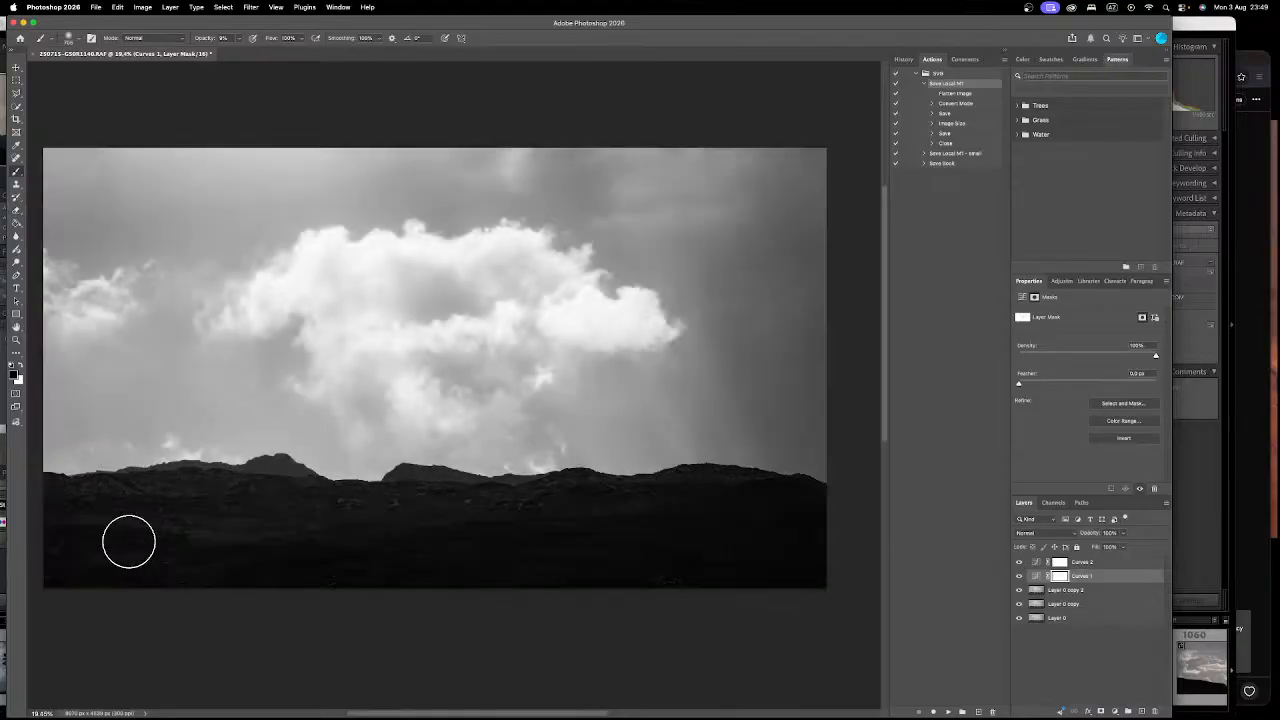
# Step: Apply a vertical black-to-white gradient to the second Curves layer's mask, black at the hillside's bottom and white in the sky
pyautogui.click(1064, 564)
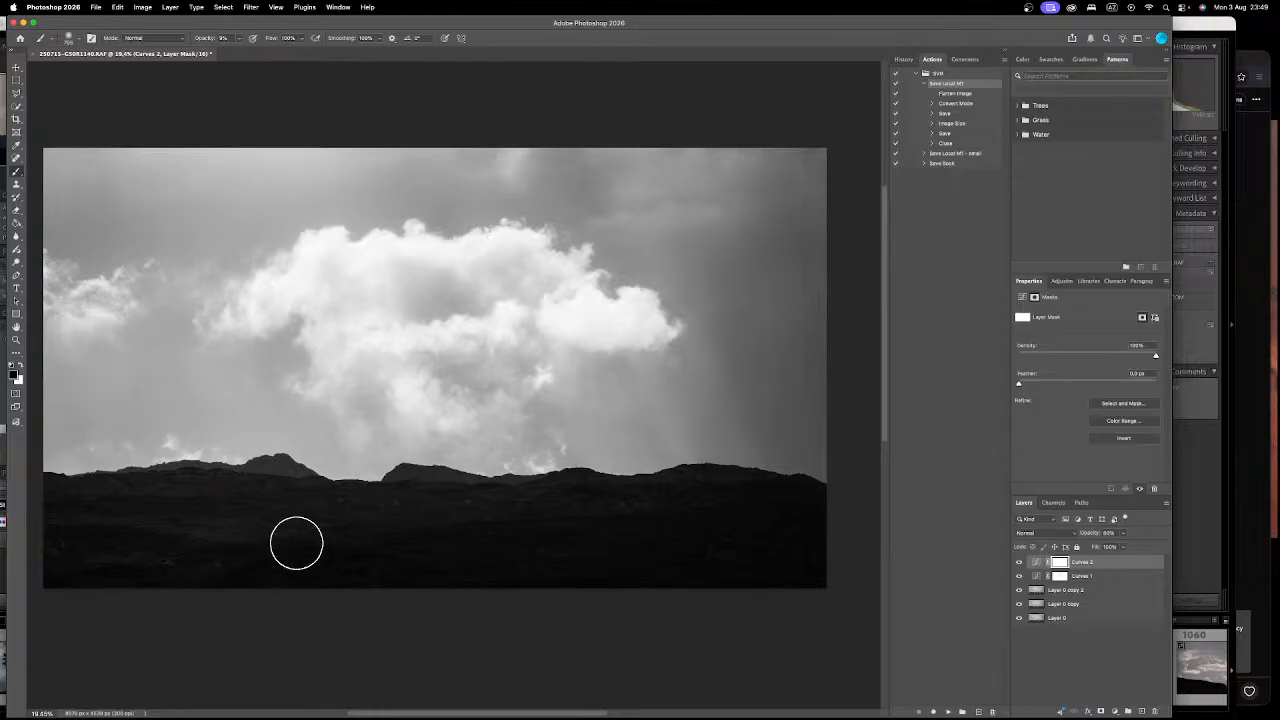
pyautogui.press('g')
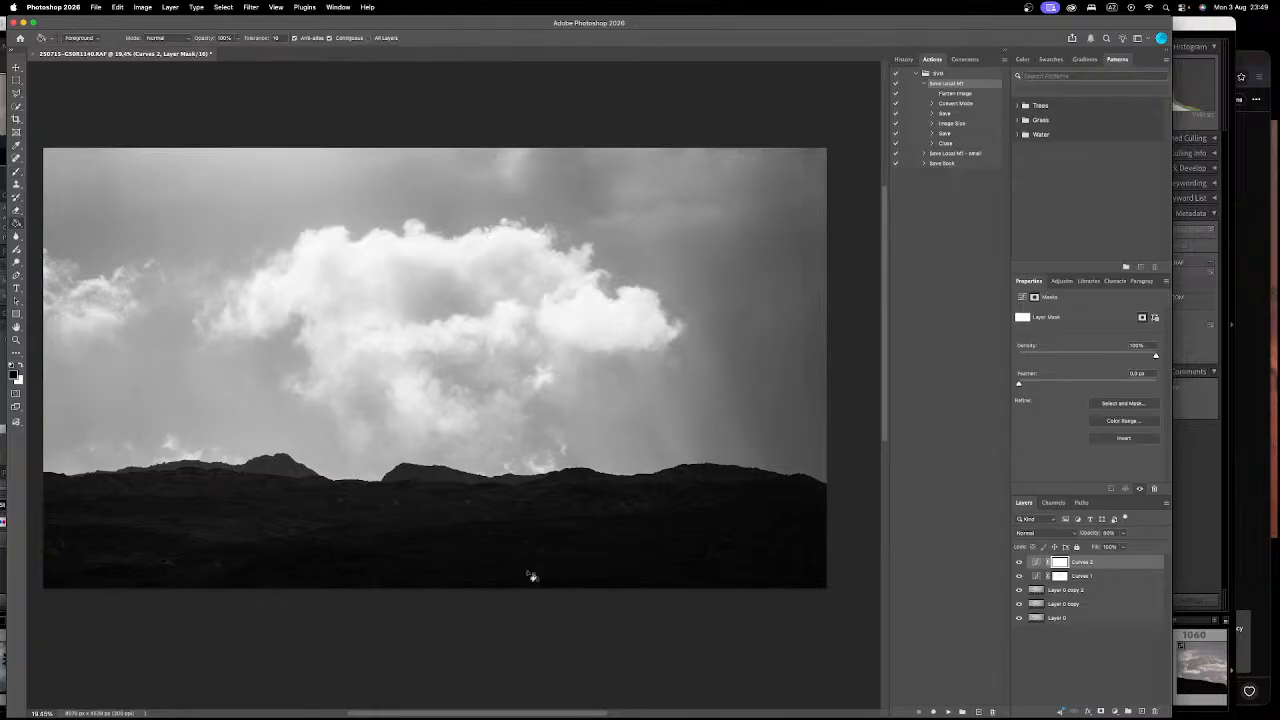
pyautogui.hotkey('shift', 'g')
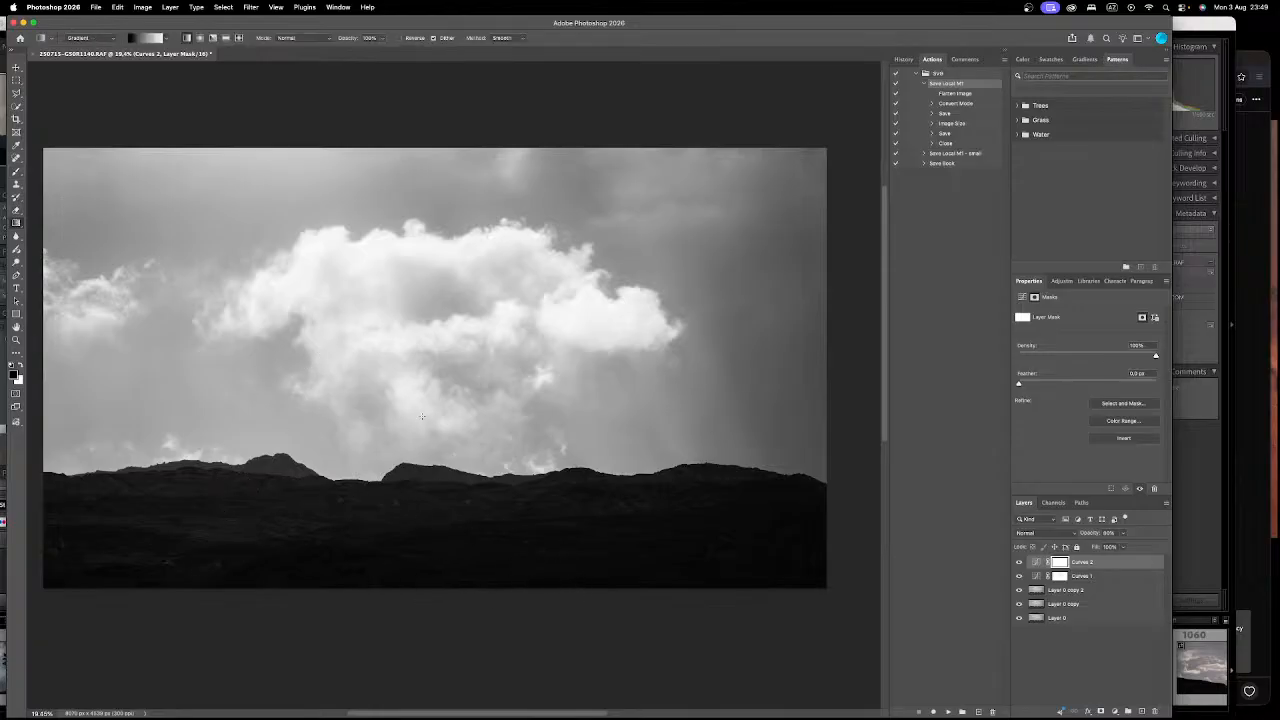
pyautogui.moveTo(423, 401); pyautogui.dragTo(425, 236)
pyautogui.moveTo(424, 405); pyautogui.dragTo(423, 572)
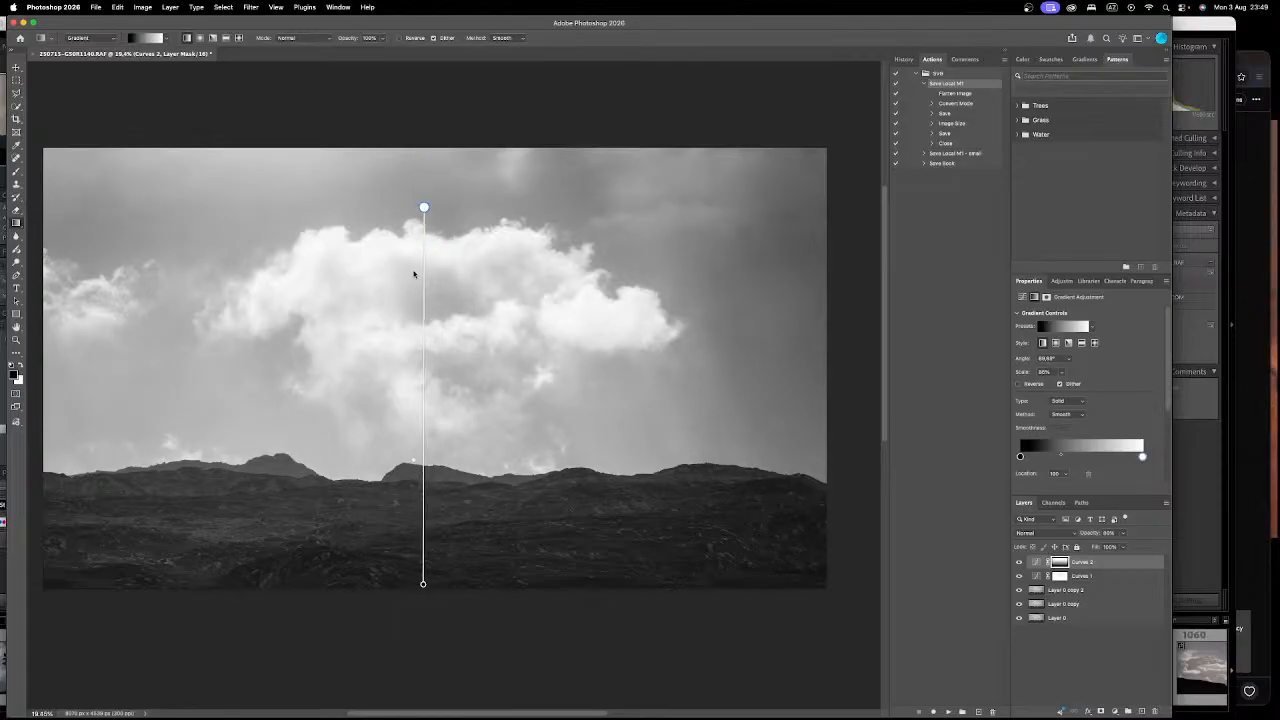
# Step: Shorten the mask gradient by moving its white end down to the middle of the cloud and its midpoint closer to the black end
pyautogui.moveTo(418, 239); pyautogui.dragTo(421, 319)
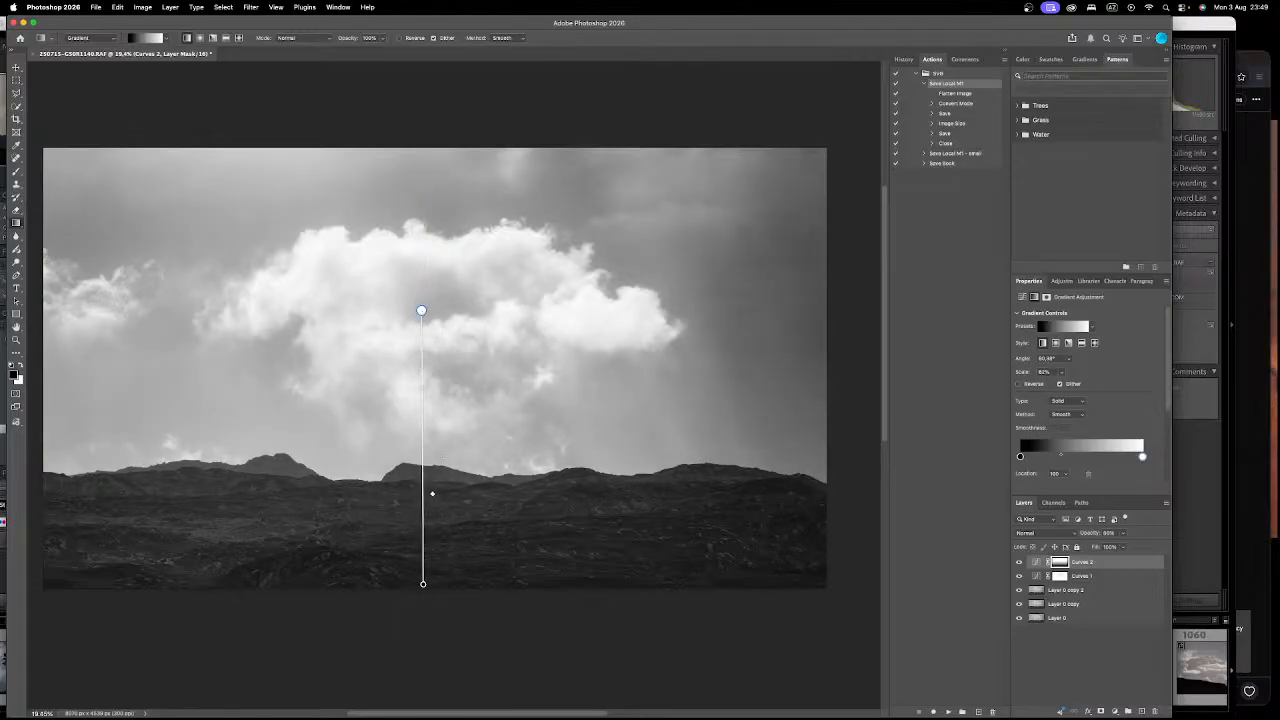
pyautogui.moveTo(432, 504); pyautogui.dragTo(434, 546)
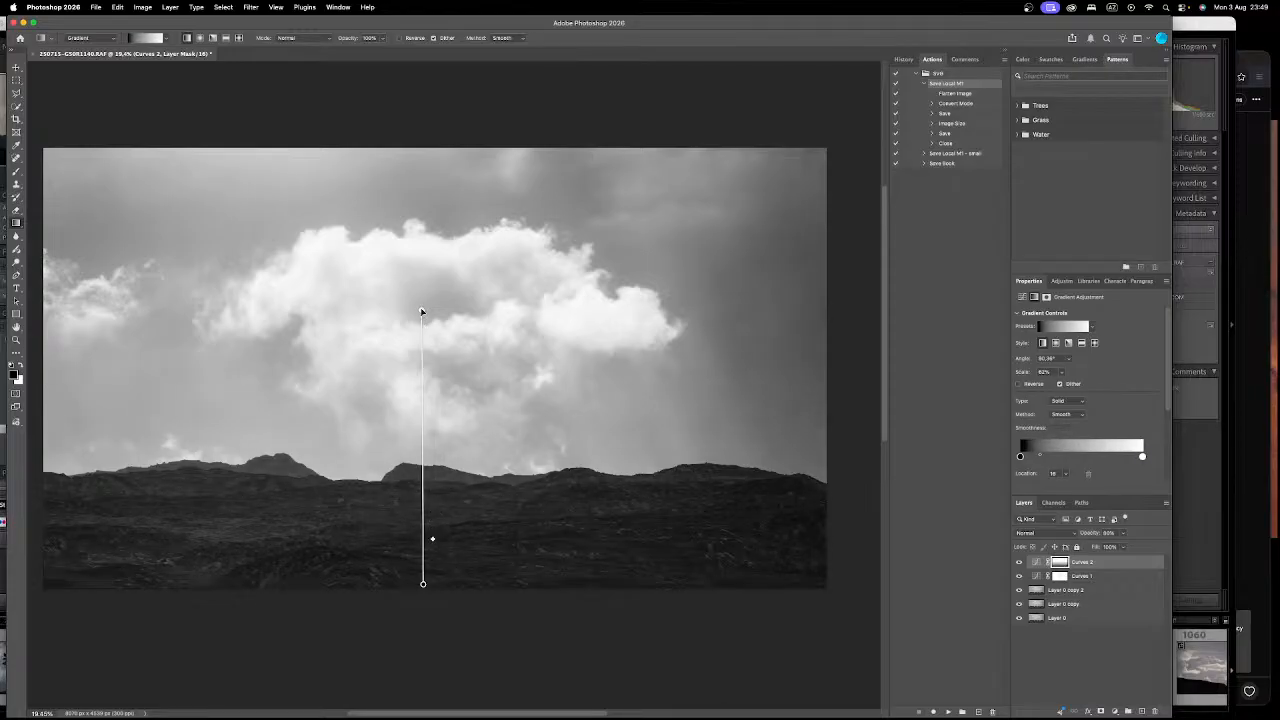
pyautogui.moveTo(422, 330); pyautogui.dragTo(425, 434)
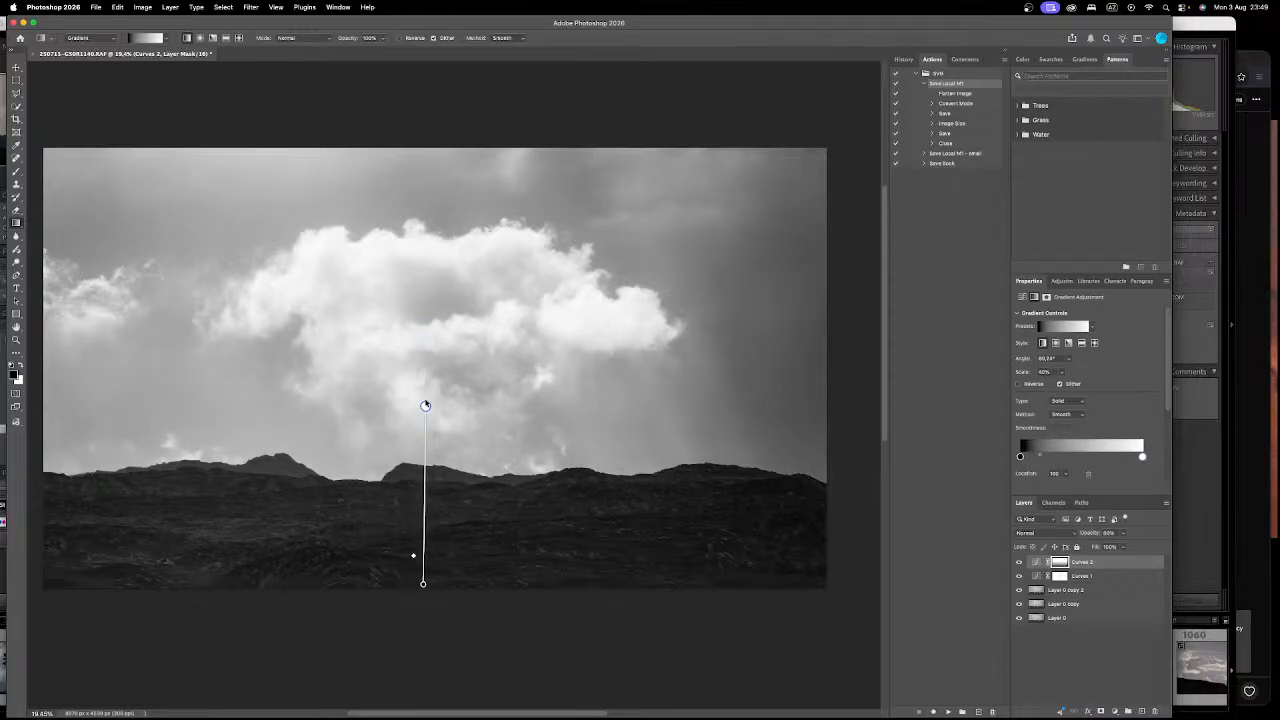
pyautogui.hotkey('ctrl', 'Up')
pyautogui.hotkey('ctrl', 'Up')
pyautogui.moveTo(428, 412); pyautogui.dragTo(435, 380)
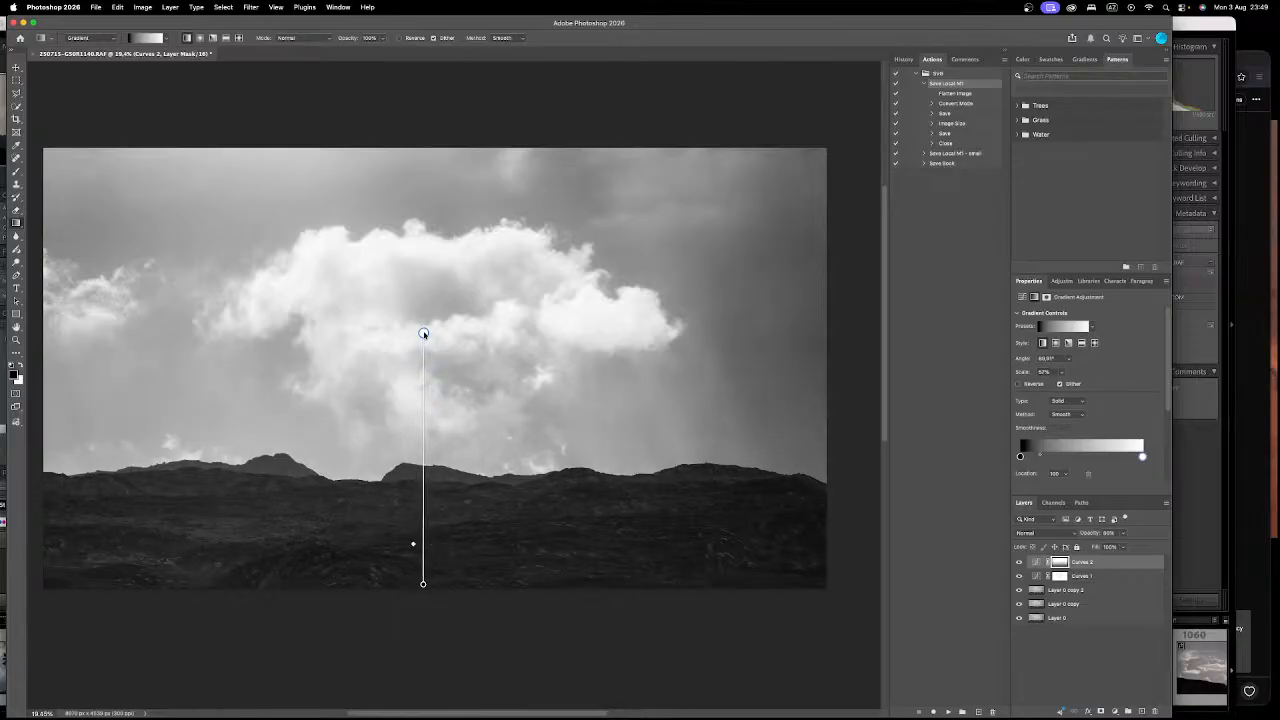
# Step: Extend the mask gradient's black end below the photo's lower edge and raise its midpoint to the upper hillside
pyautogui.moveTo(433, 545)
pyautogui.mouseDown()
pyautogui.moveTo(429, 420)
pyautogui.moveTo(430, 535)
pyautogui.moveTo(434, 520)
pyautogui.mouseUp()
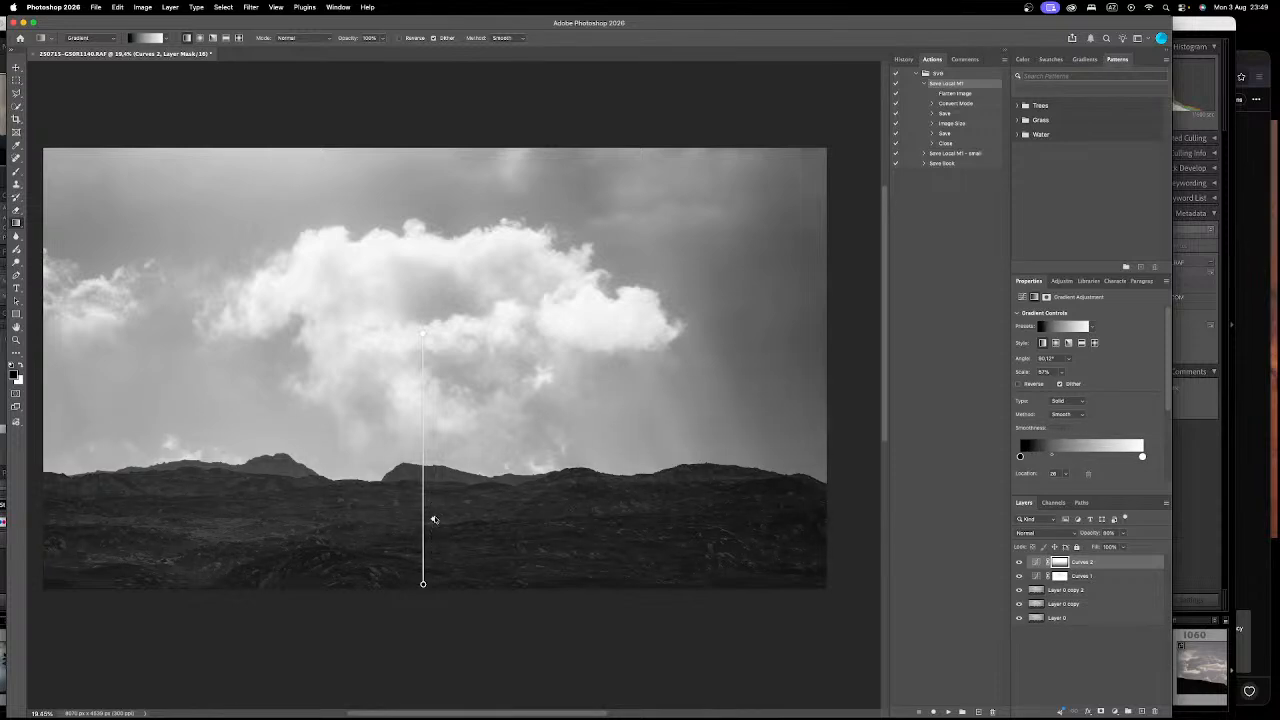
pyautogui.moveTo(422, 622); pyautogui.dragTo(424, 654)
pyautogui.moveTo(433, 562); pyautogui.dragTo(432, 492)
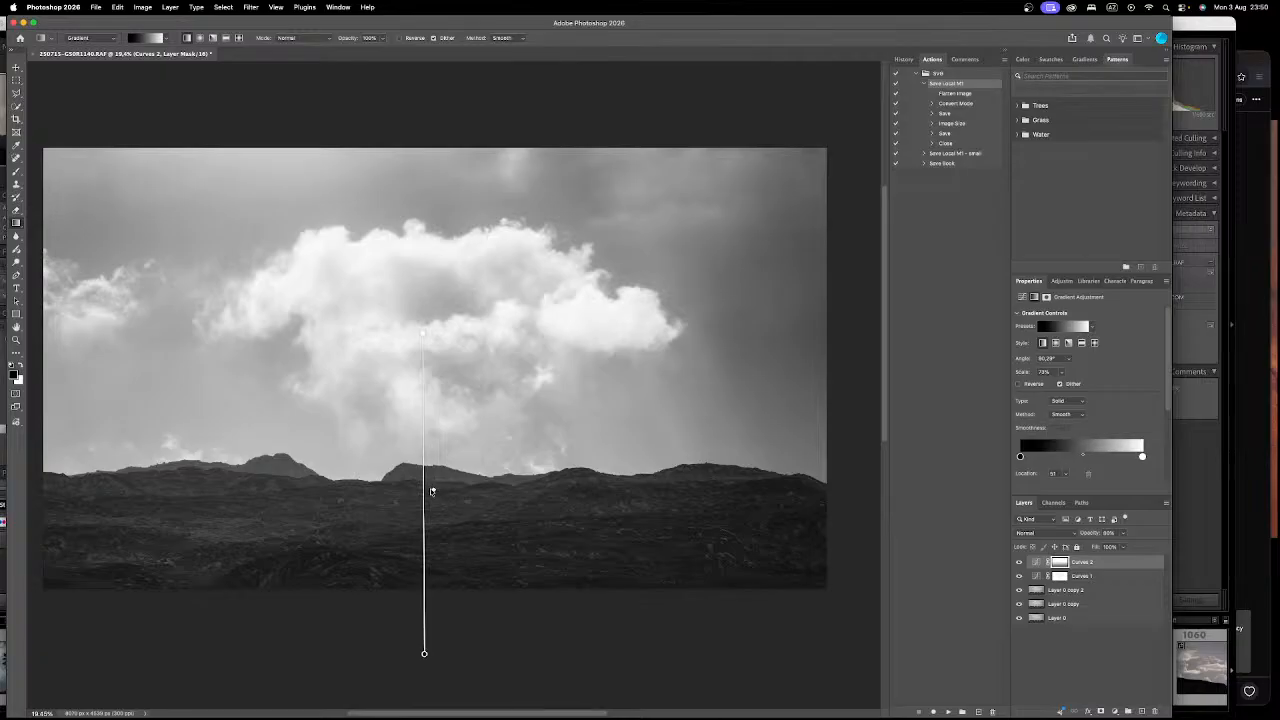
# Step: Raise the mask gradient's white end slightly higher in the cloud and compare the photo with the second Curves layer hidden and shown
pyautogui.moveTo(421, 327); pyautogui.dragTo(420, 315)
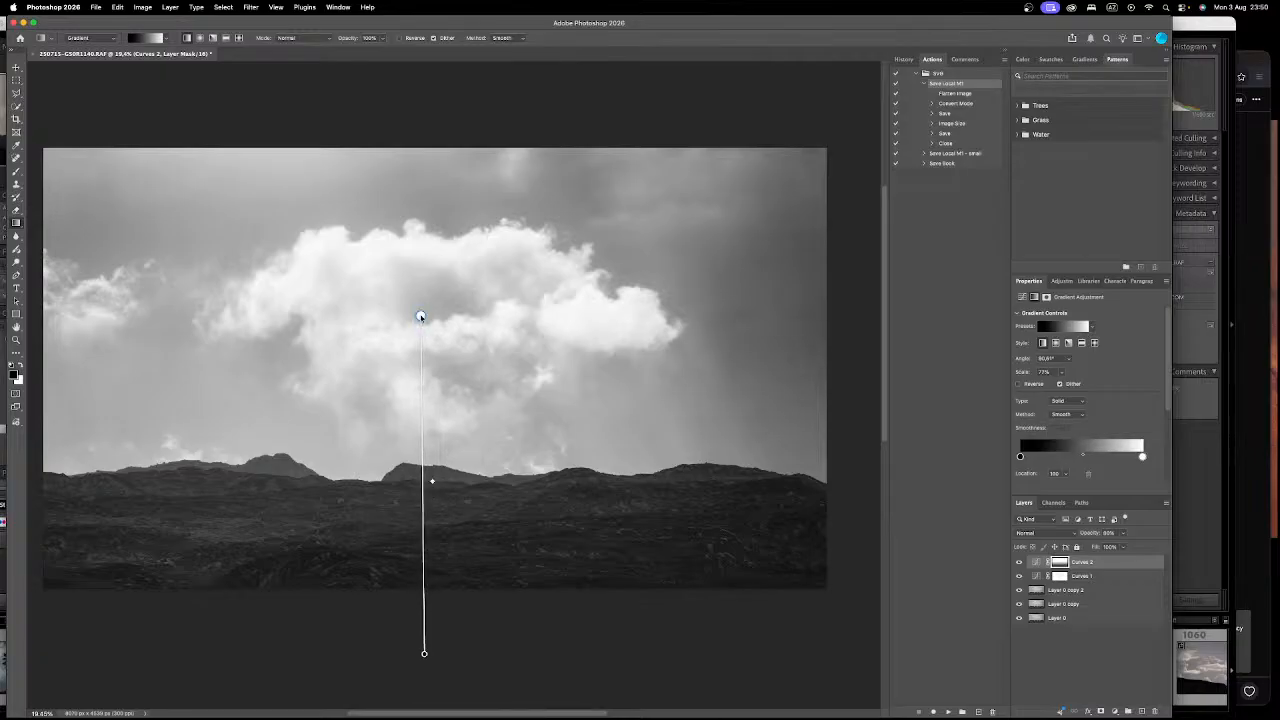
pyautogui.click(1022, 562)
pyautogui.click(1022, 562)
pyautogui.click(1022, 562)
pyautogui.click(1022, 562)
pyautogui.click(1022, 562)
pyautogui.click(1022, 562)
pyautogui.scroll(-3, 589, 366)
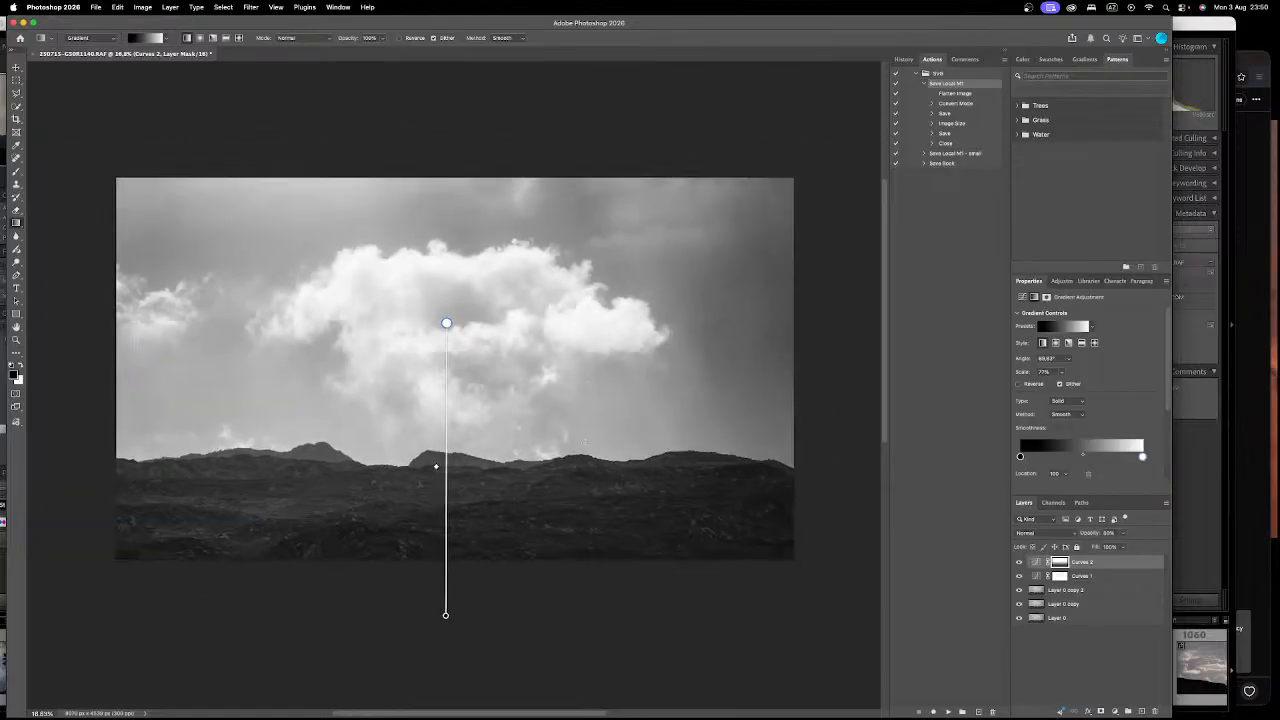
pyautogui.moveTo(587, 407); pyautogui.dragTo(588, 402)
pyautogui.click(1019, 562)
pyautogui.click(1019, 562)
# Step: Compare the hillside with the second Curves layer's mask disabled and enabled
pyautogui.press('Return')
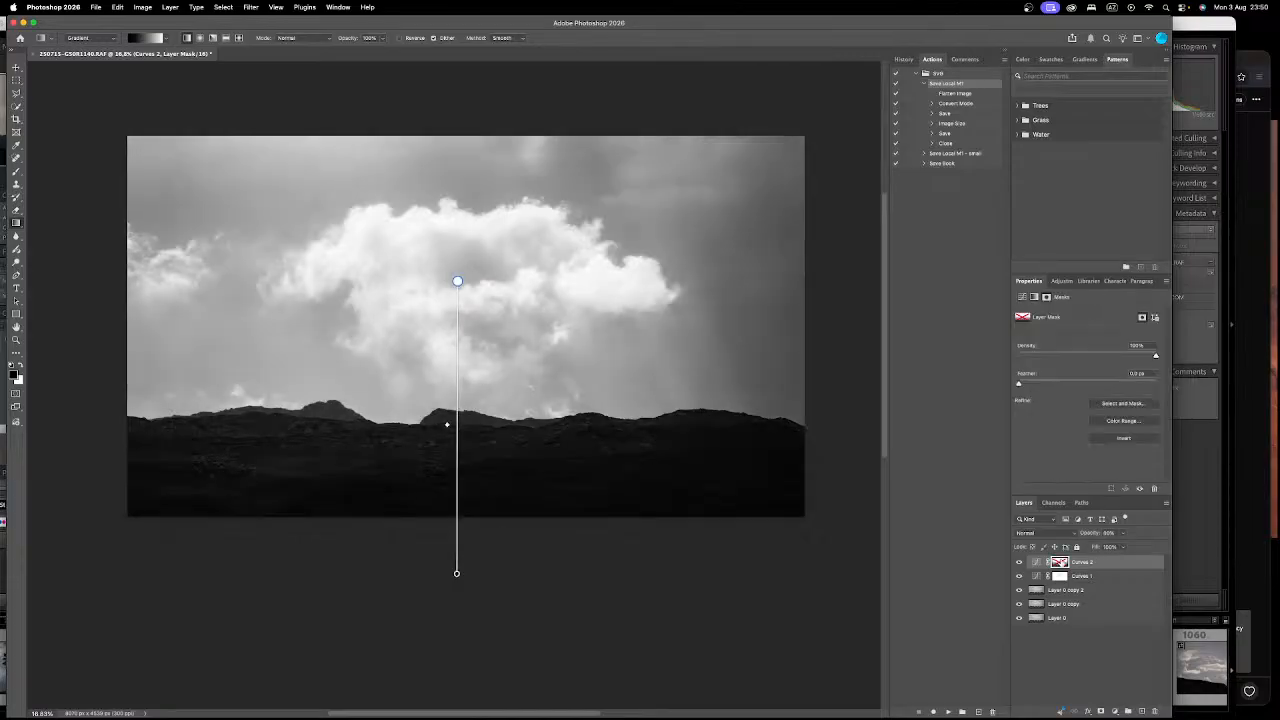
pyautogui.keyDown('shift'); pyautogui.click(1062, 563); pyautogui.keyUp('shift')
pyautogui.keyDown('shift'); pyautogui.click(1062, 563); pyautogui.keyUp('shift')
pyautogui.keyDown('shift'); pyautogui.click(1062, 563); pyautogui.keyUp('shift')
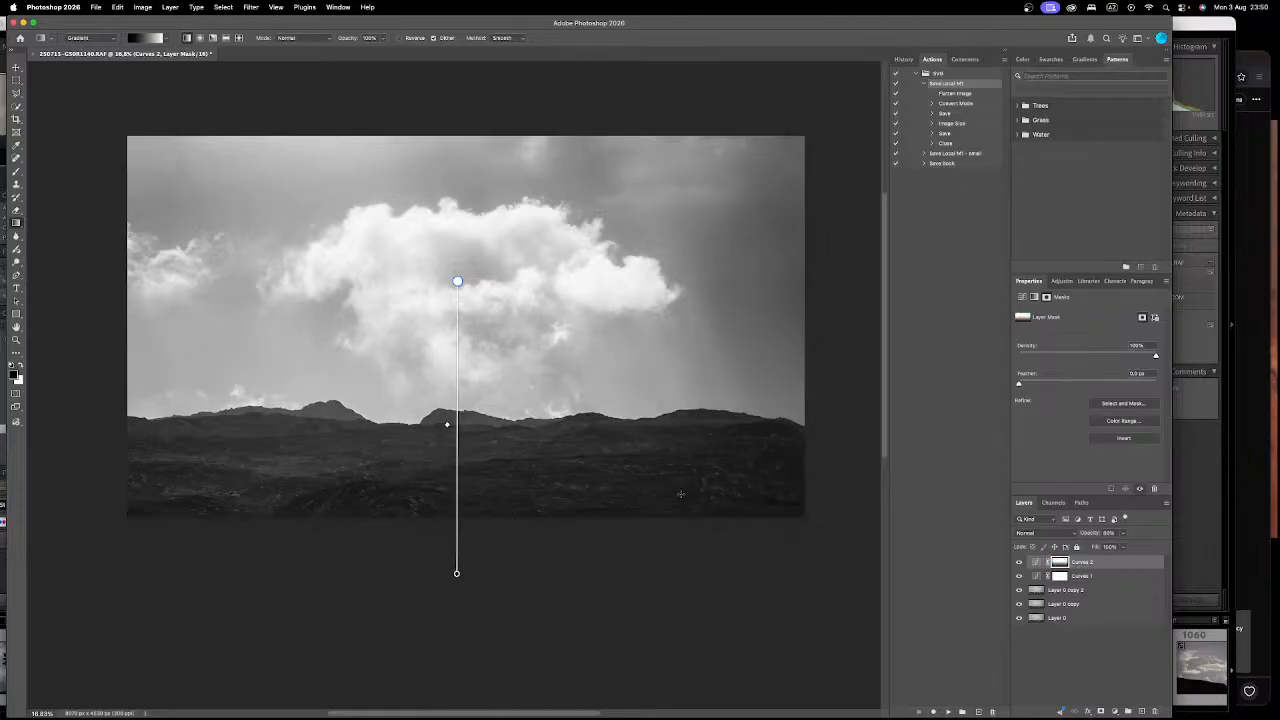
# Step: Compare the photo with each of the two Curves layers hidden and shown
pyautogui.press('b')
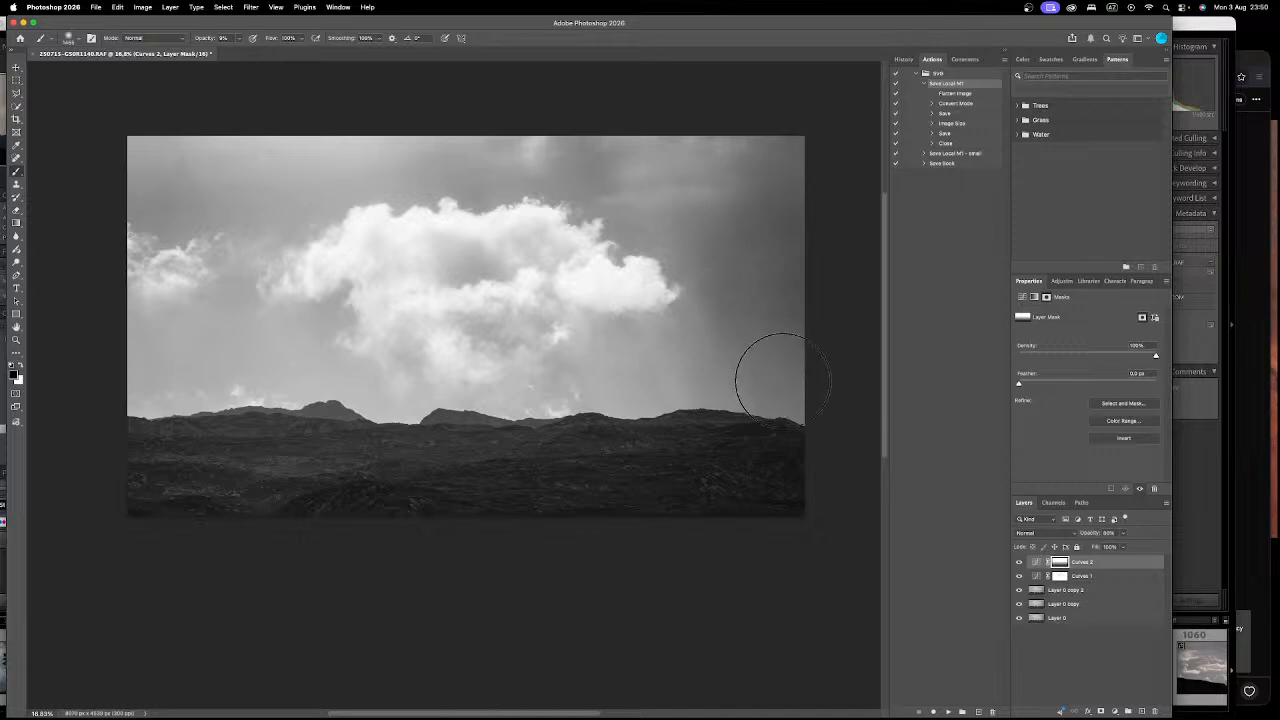
pyautogui.hotkey('ctrl', 'Up')
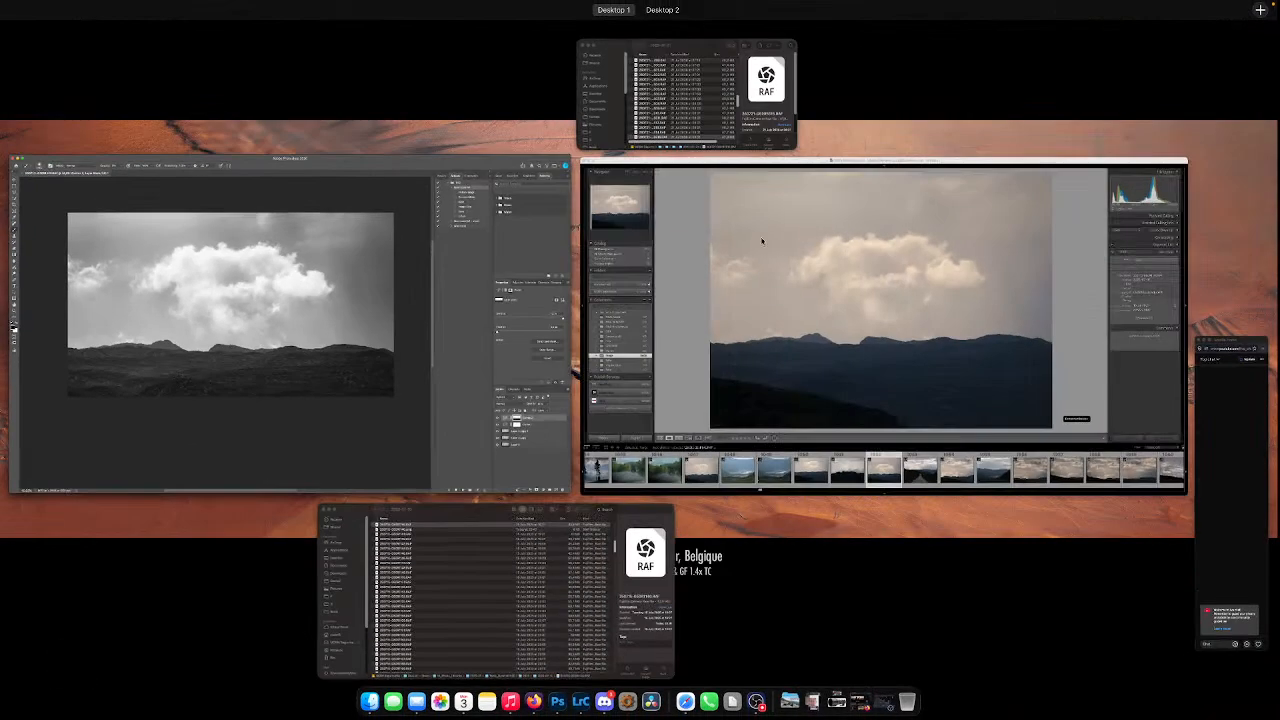
pyautogui.hotkey('ctrl', 'Up')
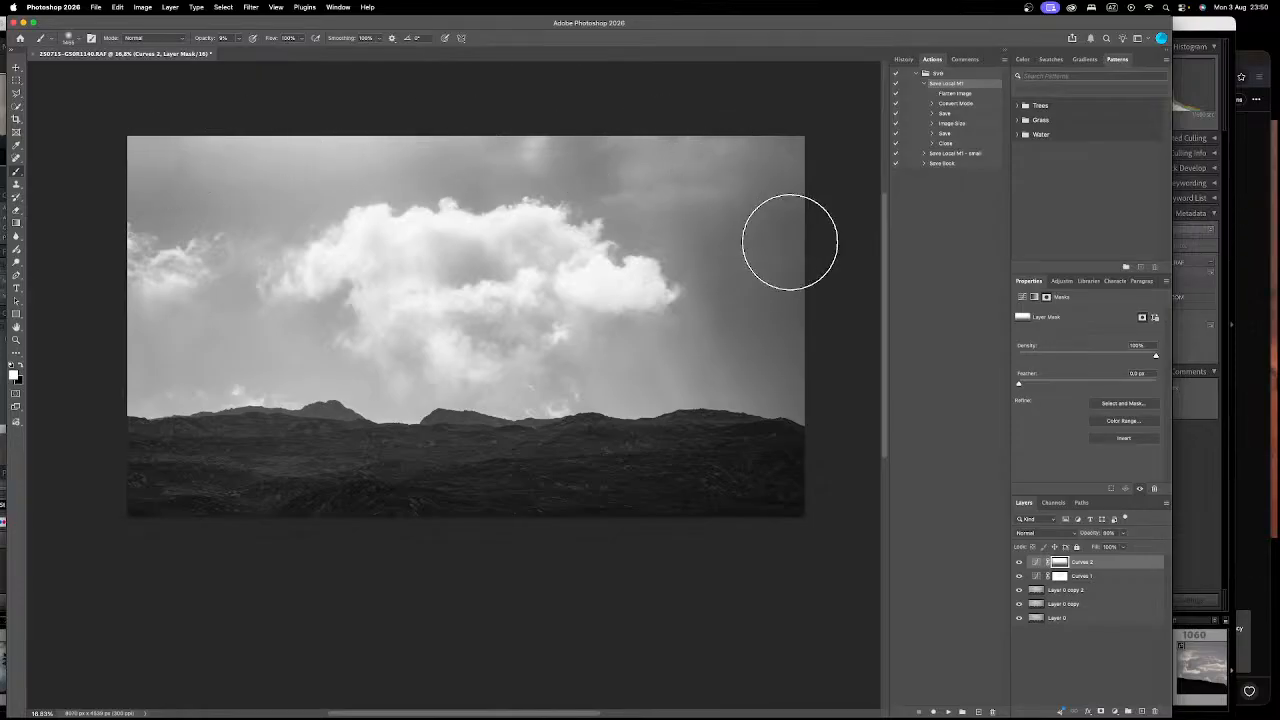
pyautogui.click(1019, 563)
pyautogui.click(1019, 563)
pyautogui.click(1019, 564)
pyautogui.click(1019, 564)
pyautogui.click(1021, 577)
pyautogui.click(1021, 577)
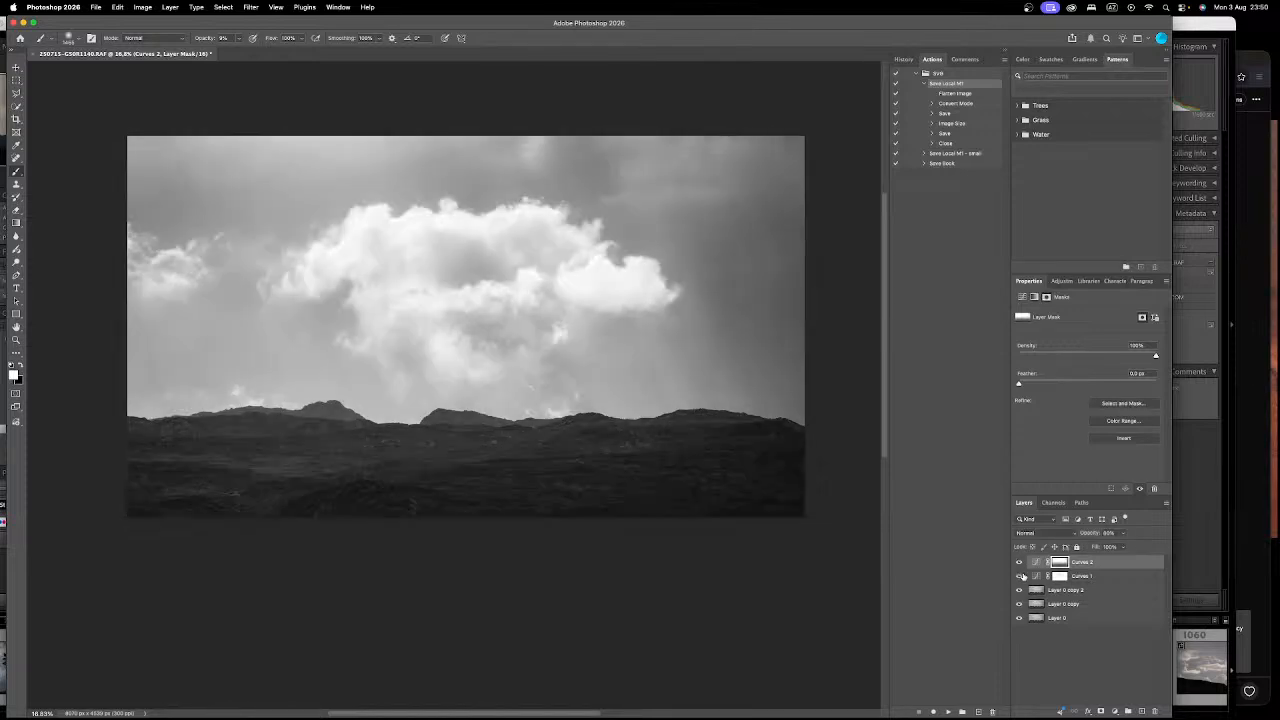
# Step: Lower the first Curves layer's opacity slightly and set the second Curves layer's opacity to 83%
pyautogui.click(1086, 579)
pyautogui.moveTo(1122, 545); pyautogui.dragTo(1116, 547)
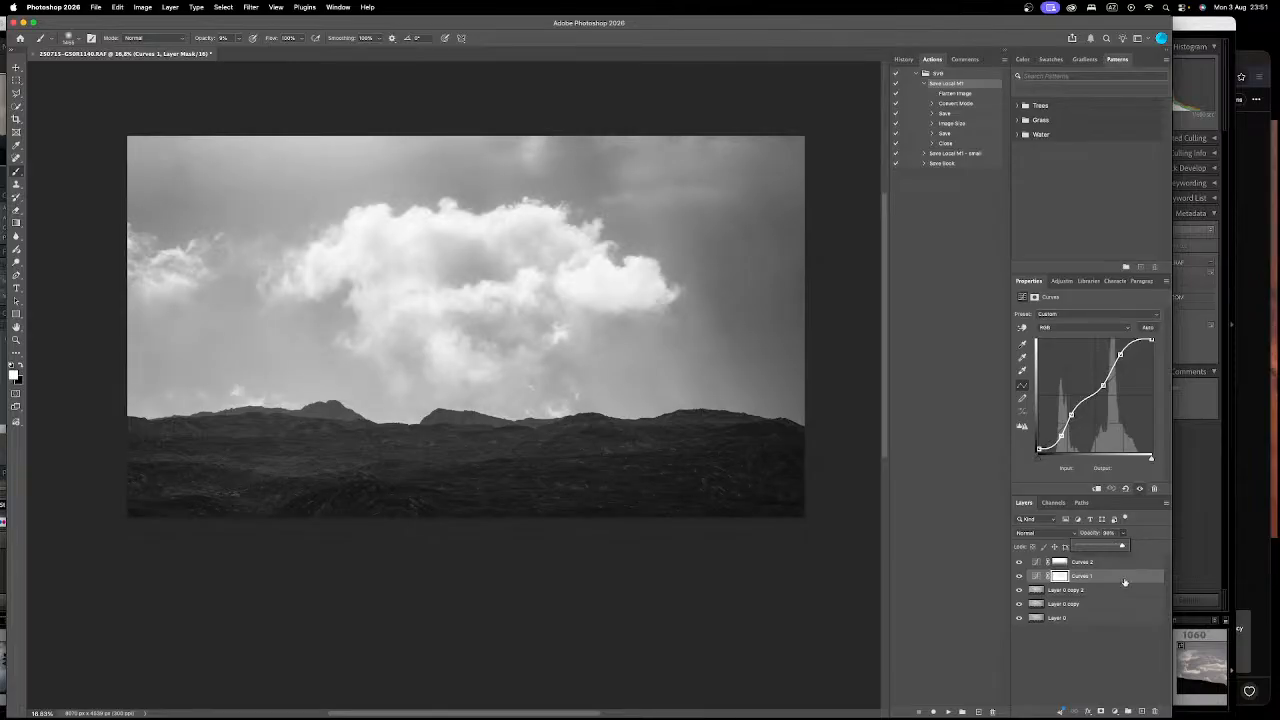
pyautogui.click(1122, 561)
pyautogui.moveTo(1108, 545); pyautogui.dragTo(1122, 546)
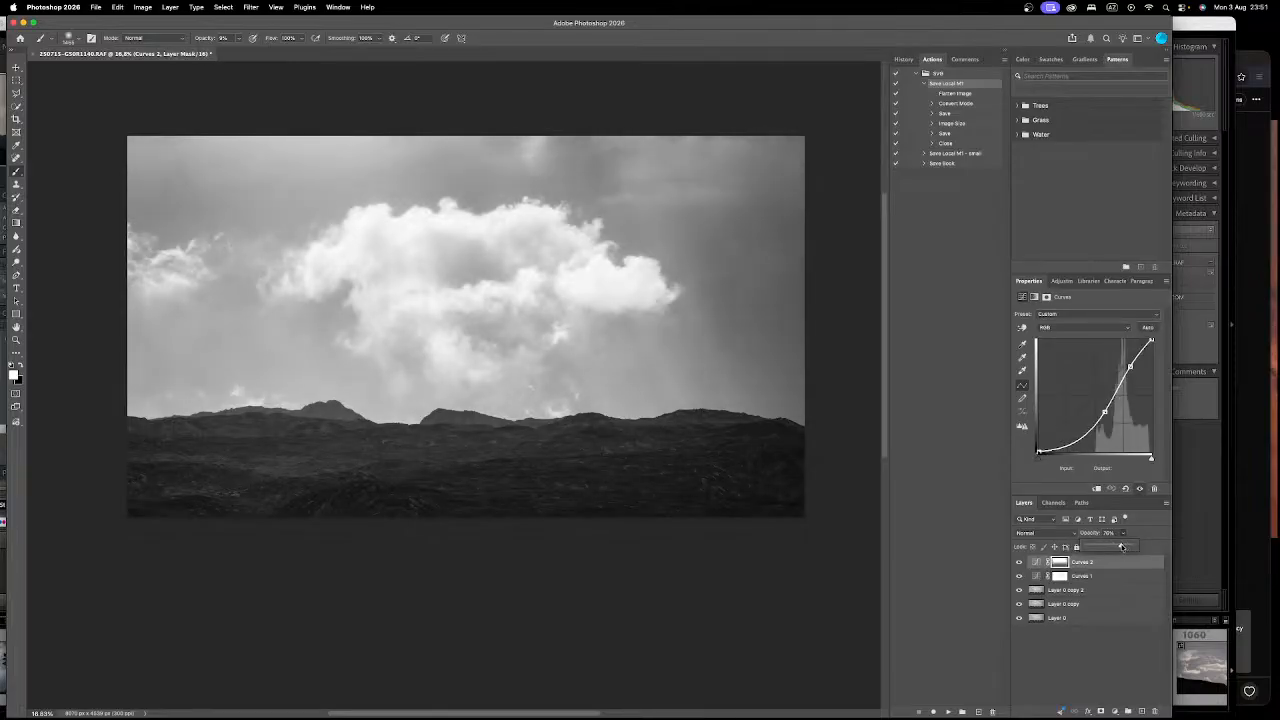
pyautogui.click(1068, 563)
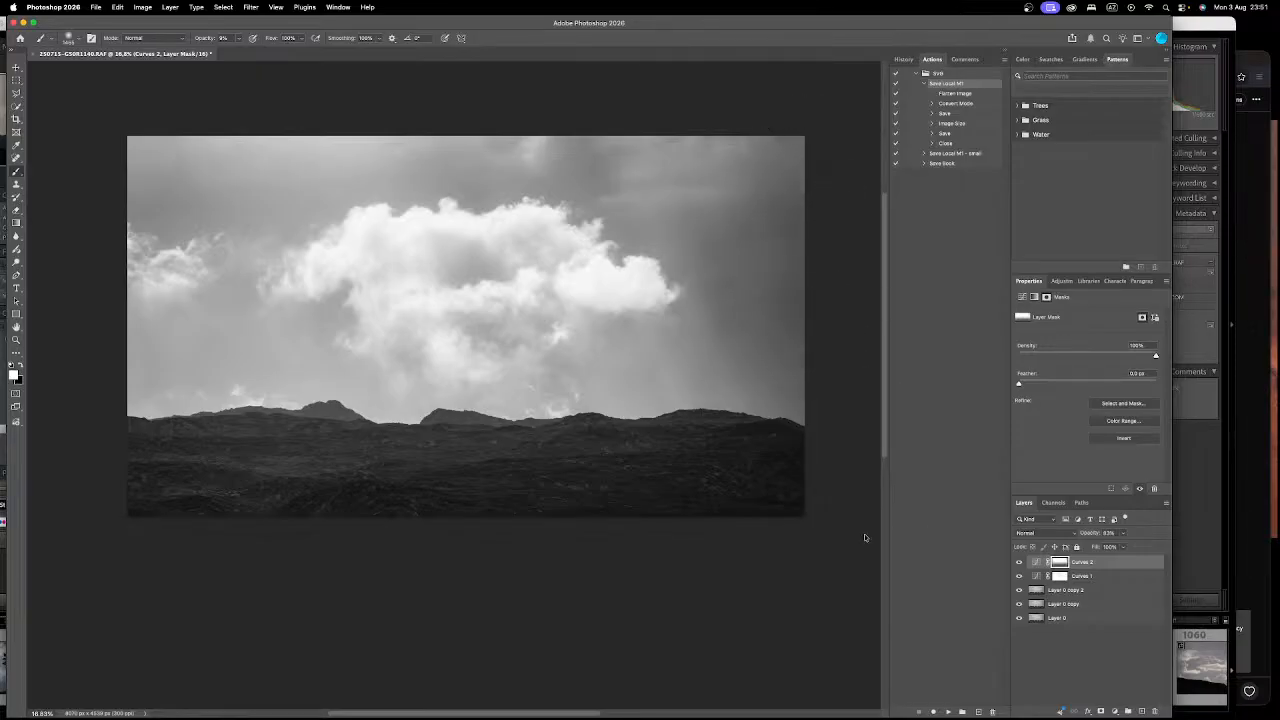
# Step: Check both Curves layers' effect and paint black at low brush opacity over the large cloud on the first Curves layer's mask
pyautogui.click(1020, 563)
pyautogui.click(1020, 563)
pyautogui.click(1019, 576)
pyautogui.click(1019, 576)
pyautogui.click(1064, 577)
pyautogui.moveTo(497, 285)
pyautogui.mouseDown()
pyautogui.moveTo(416, 267)
pyautogui.moveTo(415, 330)
pyautogui.moveTo(414, 313)
pyautogui.moveTo(369, 298)
pyautogui.moveTo(388, 248)
pyautogui.moveTo(332, 273)
pyautogui.moveTo(504, 249)
pyautogui.moveTo(617, 284)
pyautogui.moveTo(369, 317)
pyautogui.mouseUp()
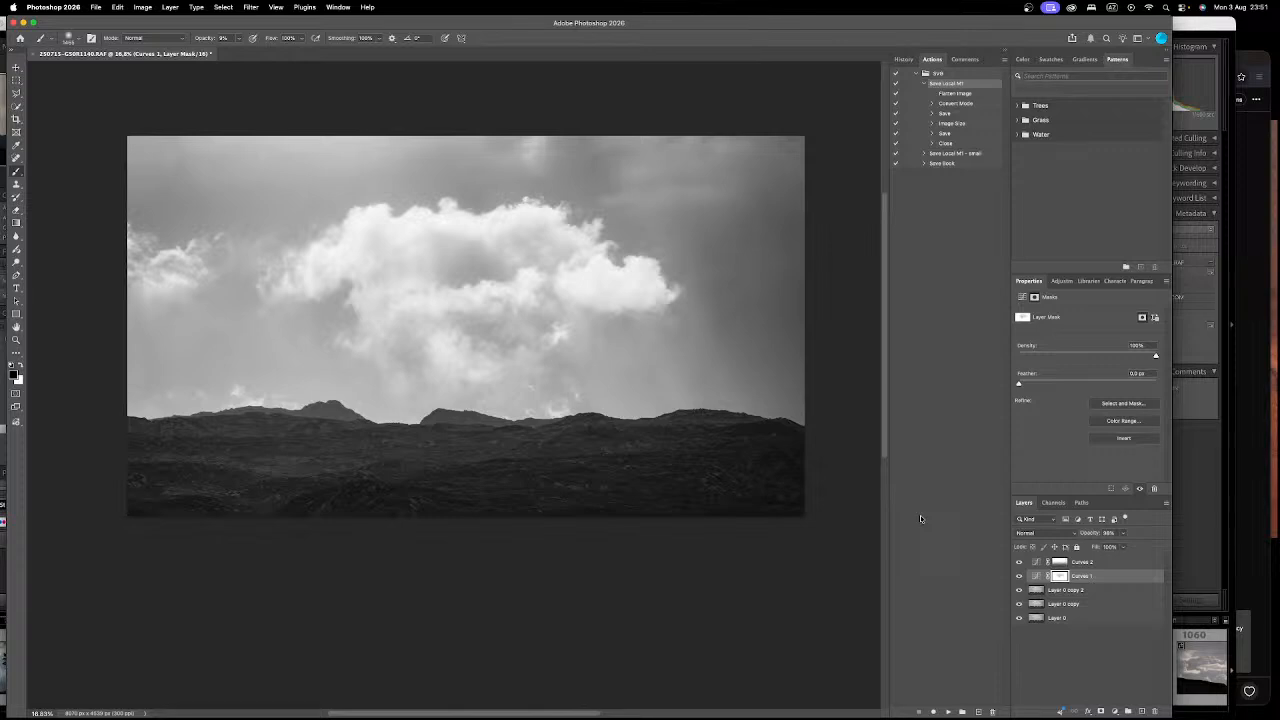
# Step: Examine the repainted cloud by hiding and showing the Curves layers, ending on the second Curves layer's mask
pyautogui.press('x')
pyautogui.press('x')
pyautogui.click(1020, 564)
pyautogui.click(1018, 575)
pyautogui.click(1018, 575)
pyautogui.click(1018, 575)
pyautogui.click(1018, 575)
pyautogui.click(1019, 575)
pyautogui.click(1019, 575)
pyautogui.click(1060, 562)
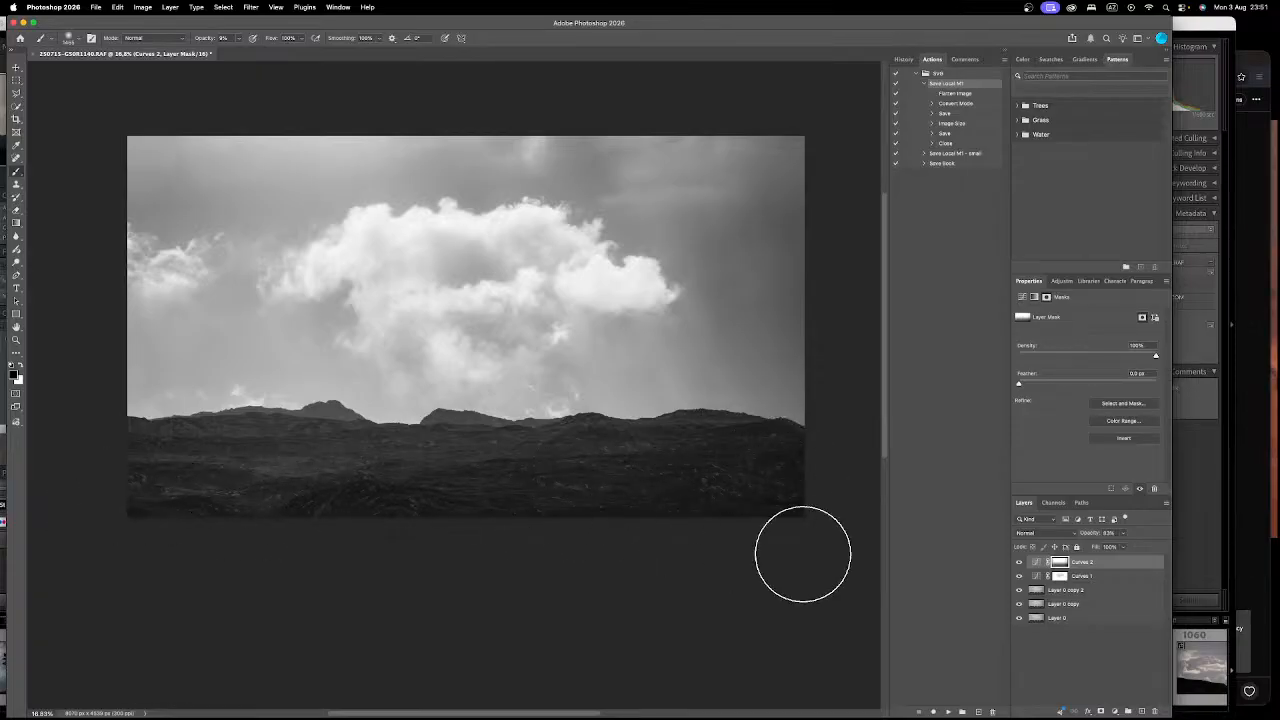
# Step: Examine the hillside, ridge line and clouds close up, and view the whole photo again
pyautogui.scroll(5, 822, 505)
pyautogui.scroll(3, 775, 533)
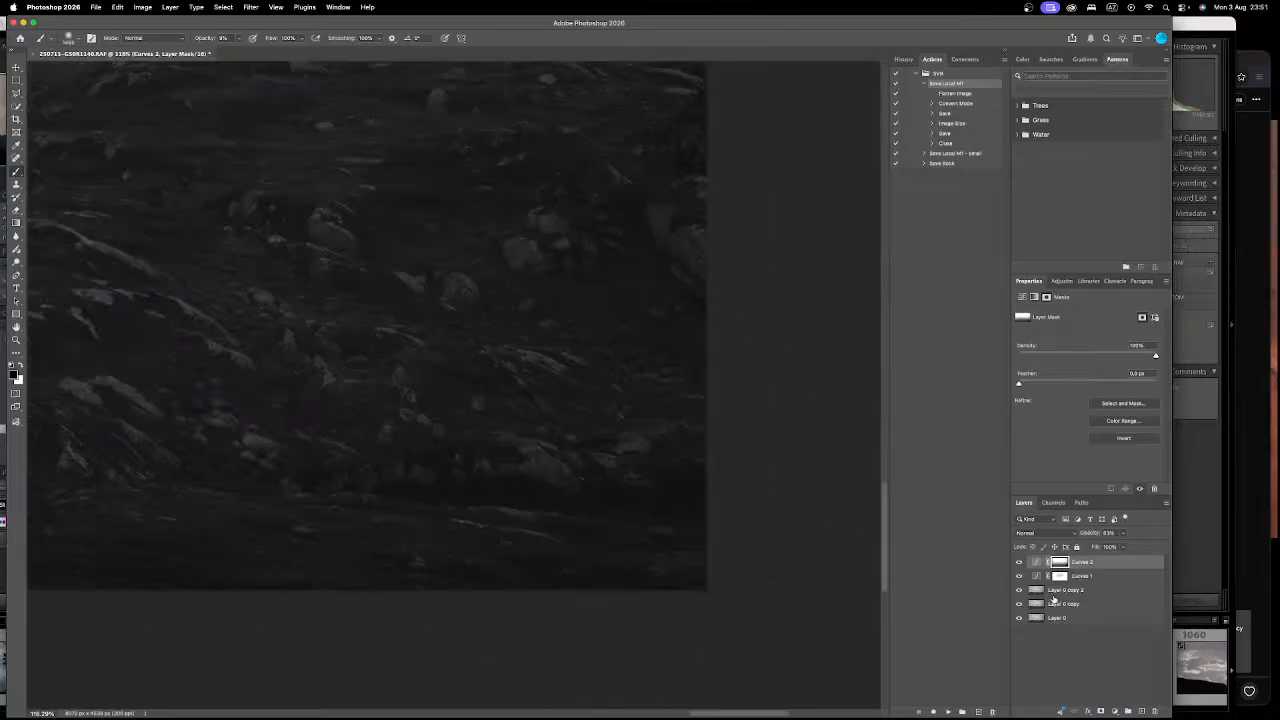
pyautogui.press('super+0')
pyautogui.click(1258, 494)
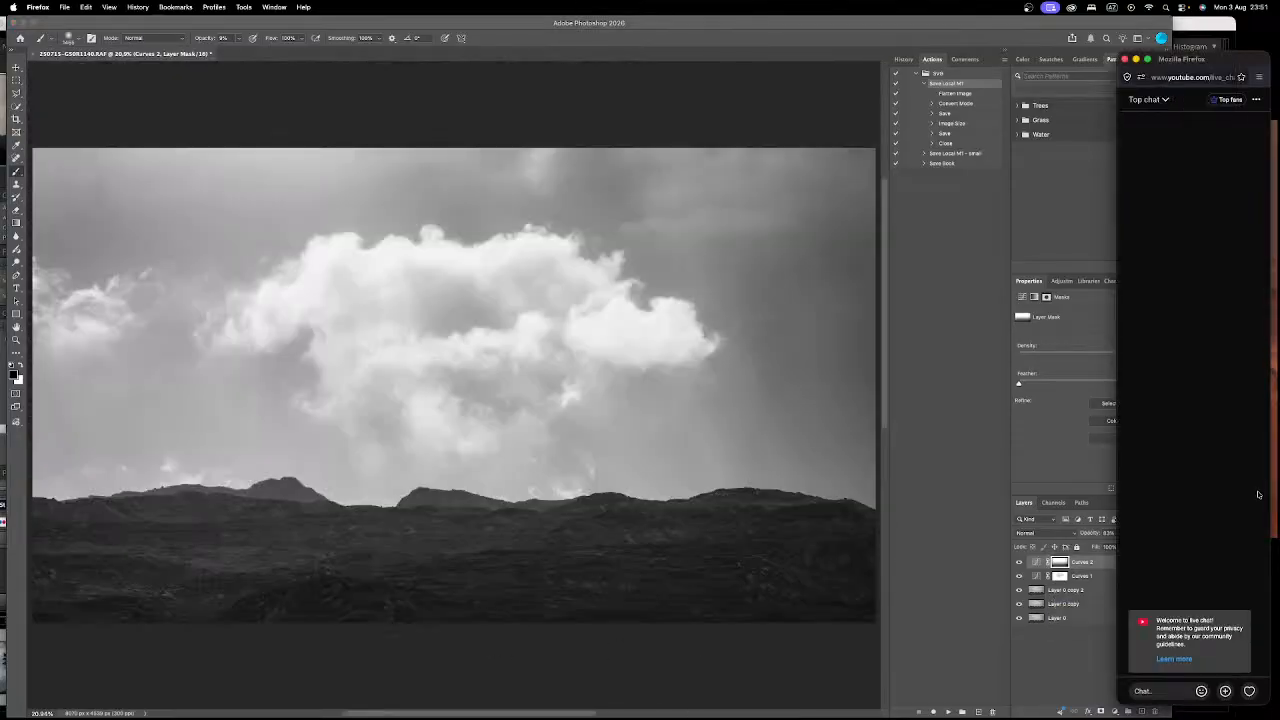
pyautogui.click(726, 657)
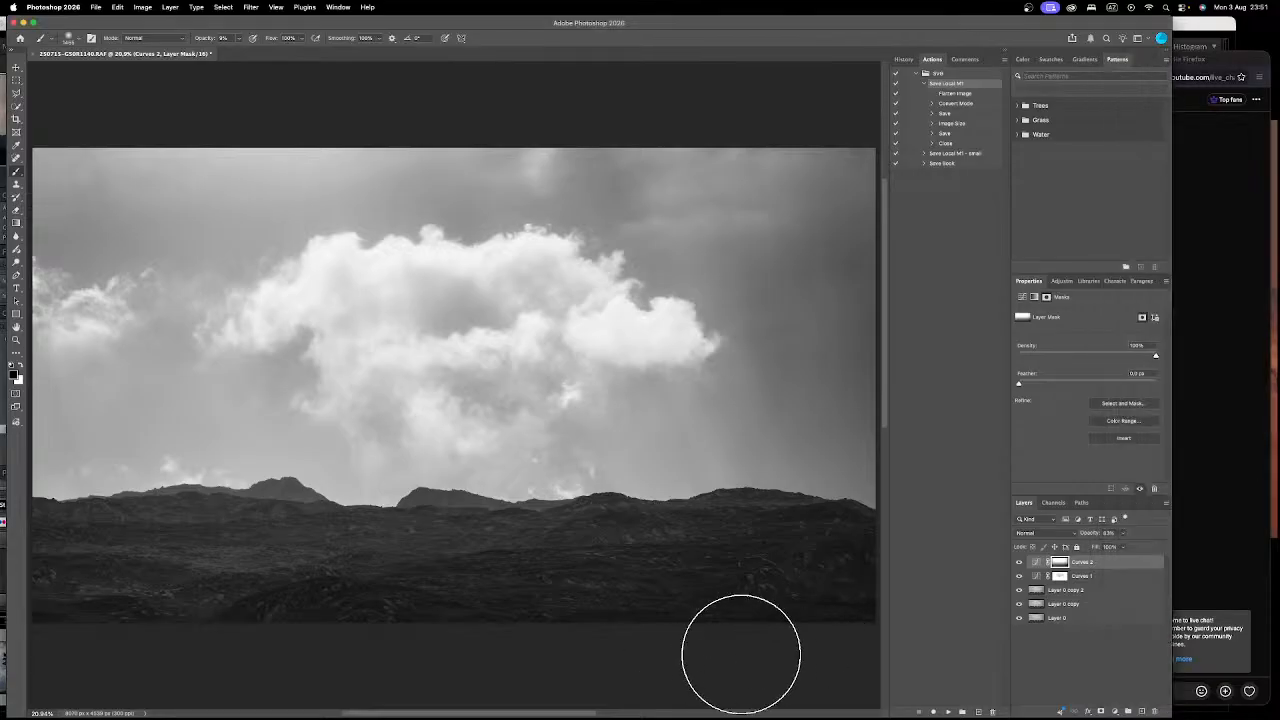
pyautogui.scroll(5, 757, 654)
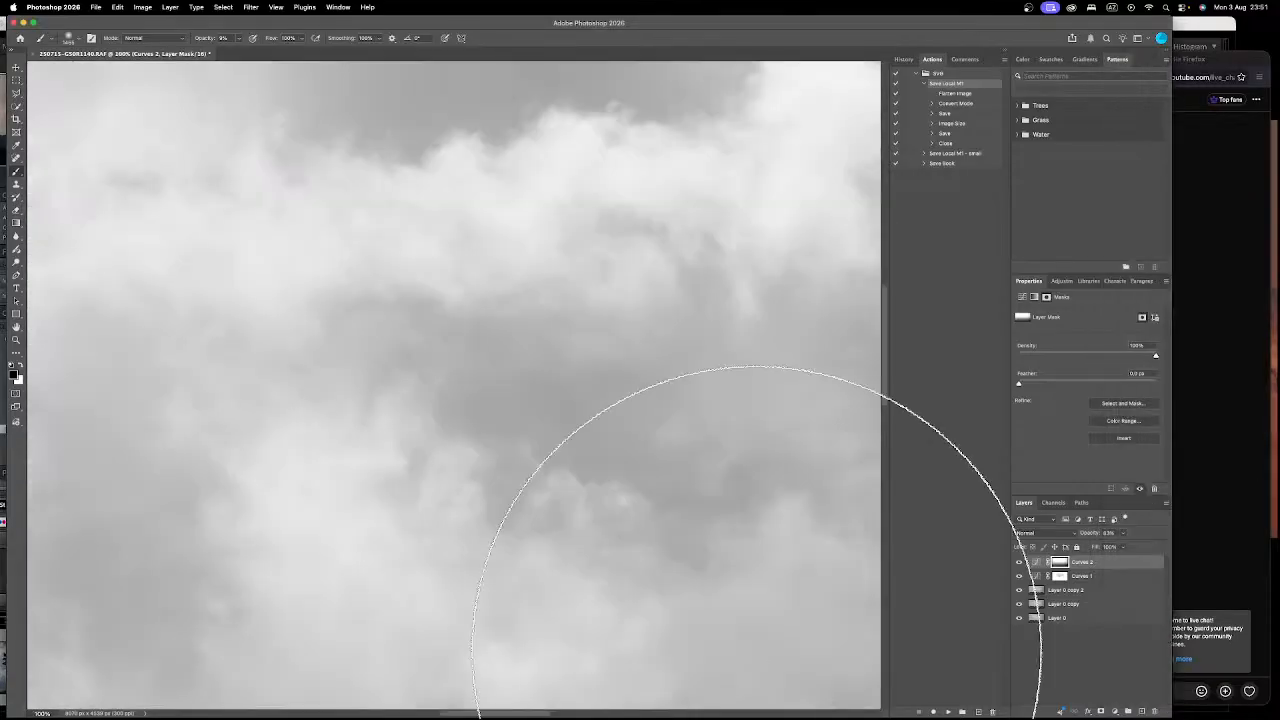
pyautogui.moveTo(528, 554); pyautogui.dragTo(517, 281)
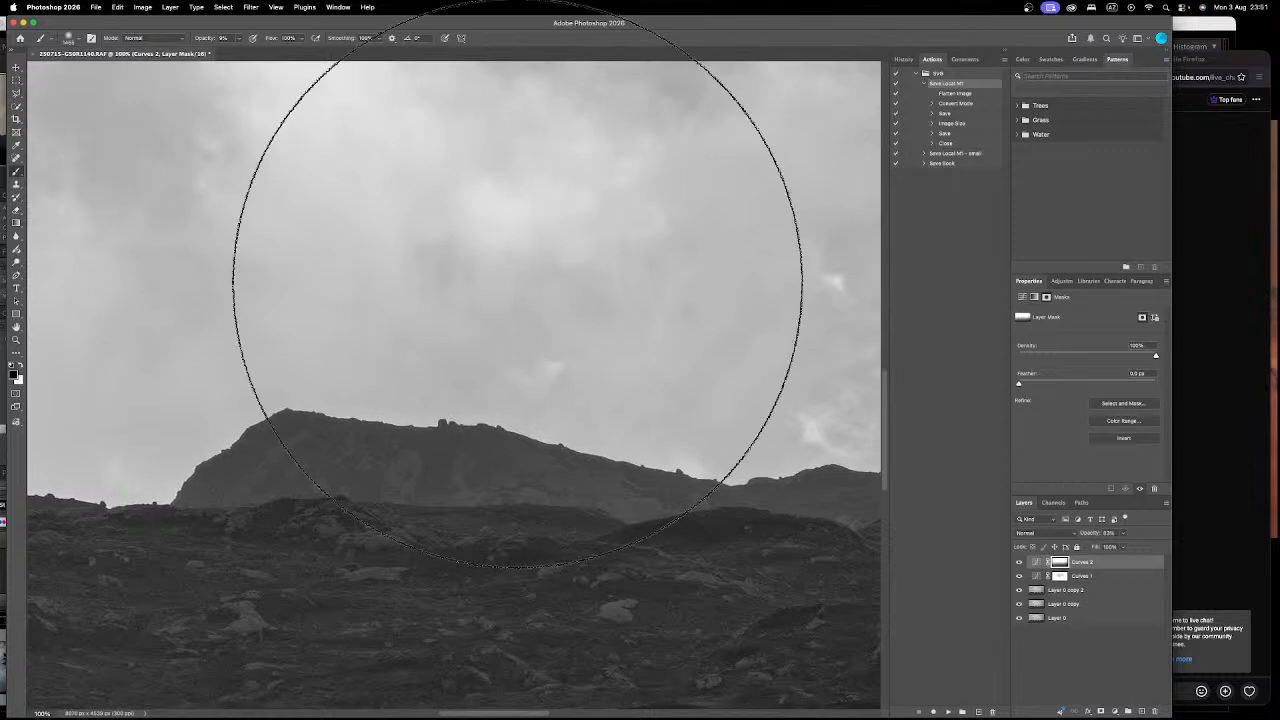
pyautogui.press('super+0')
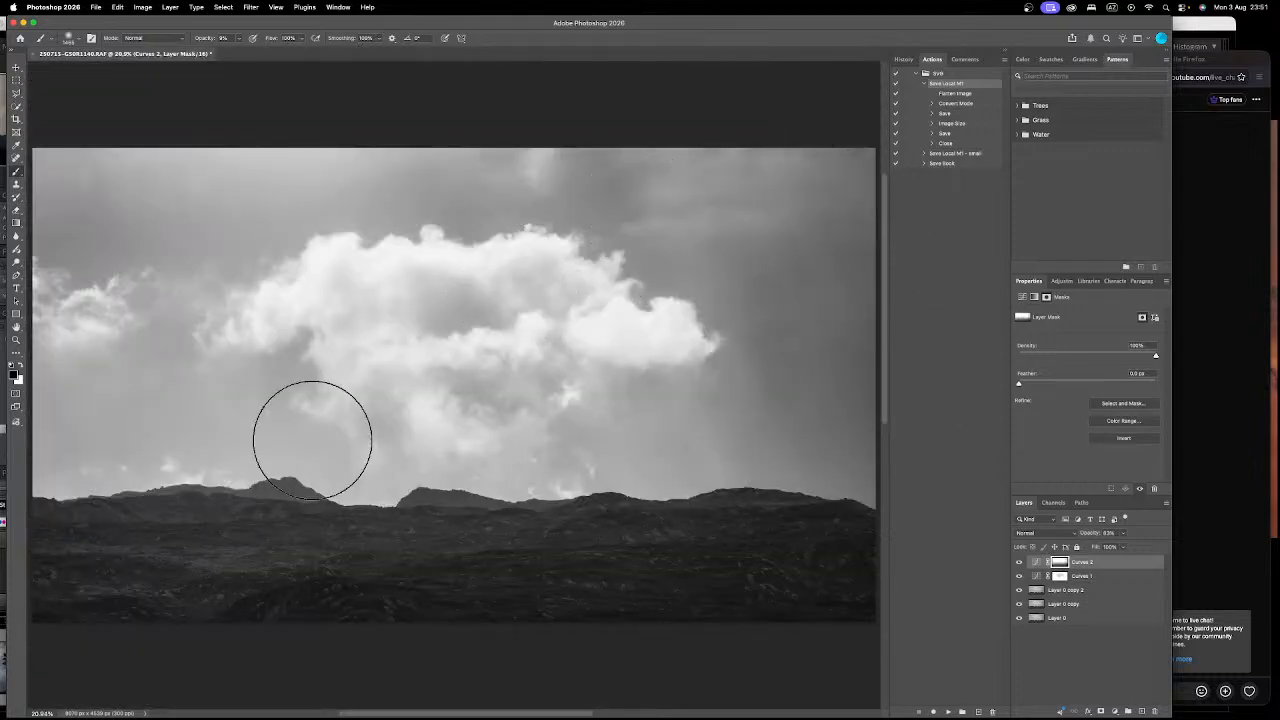
pyautogui.scroll(-2, 558, 512)
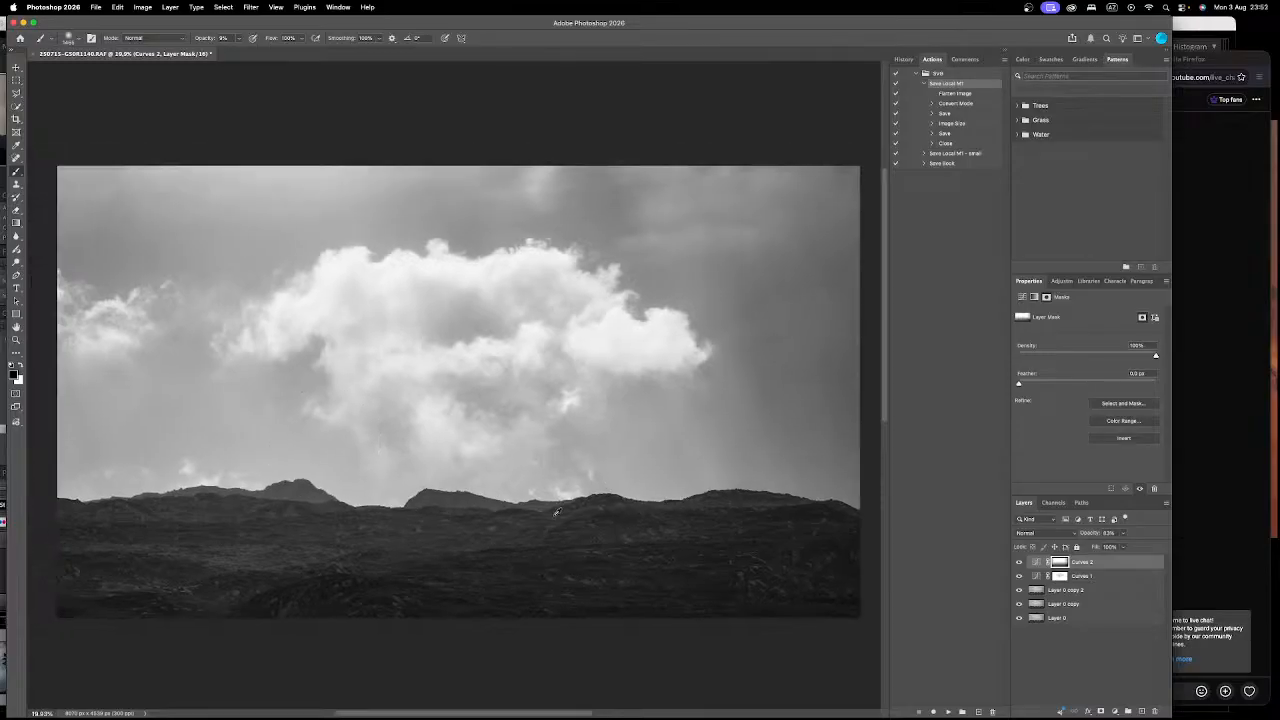
# Step: Add a Levels adjustment layer with the black point at about 10 and the white point at about 195
pyautogui.click(1115, 711)
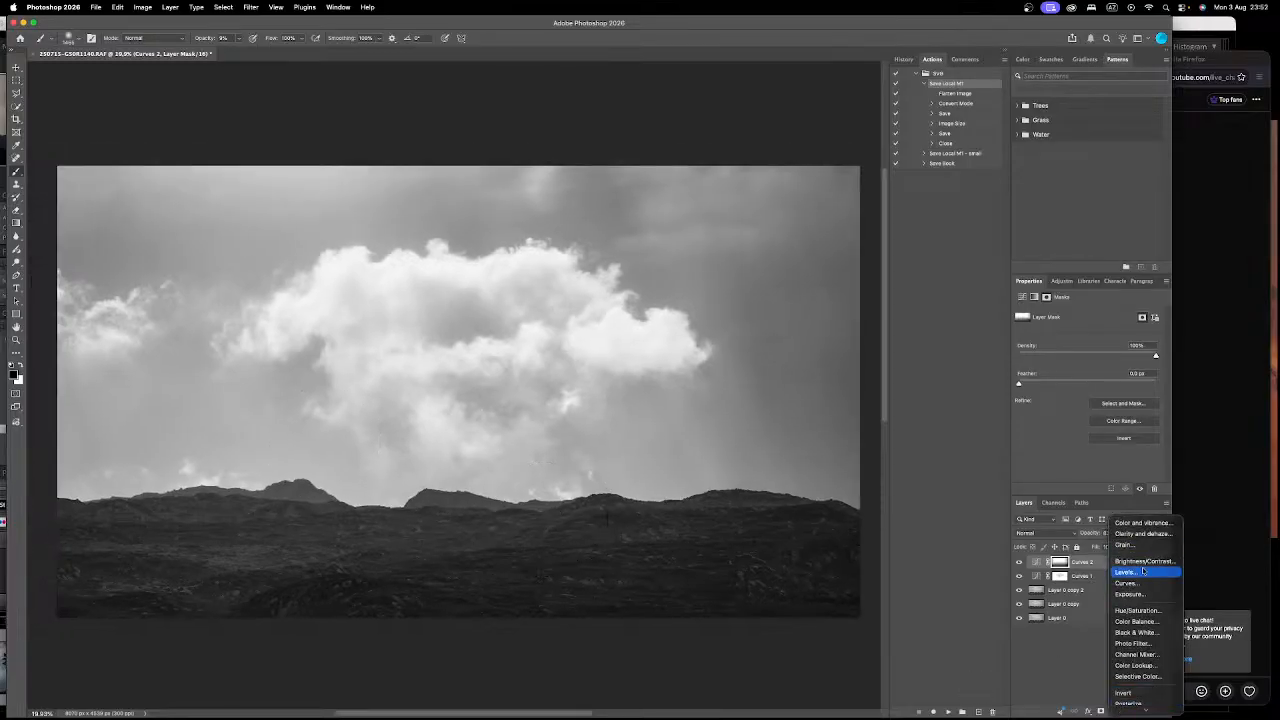
pyautogui.click(1140, 572)
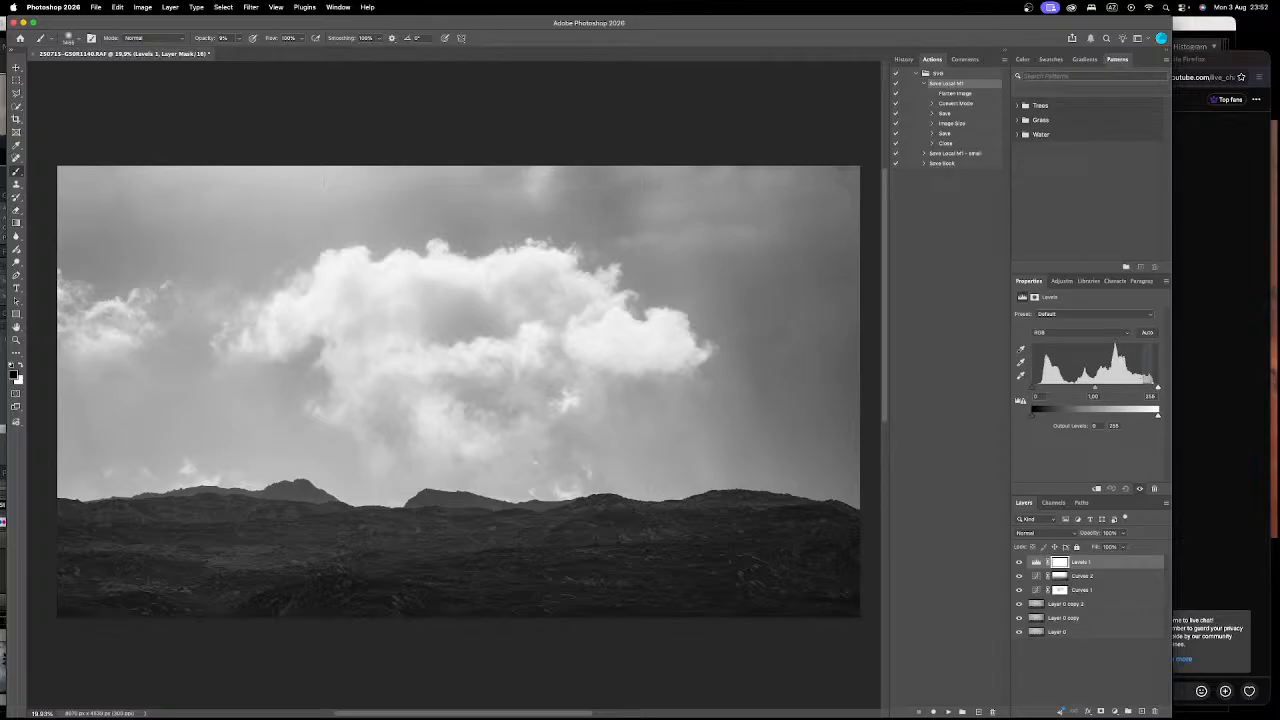
pyautogui.moveTo(1158, 388); pyautogui.dragTo(1131, 388)
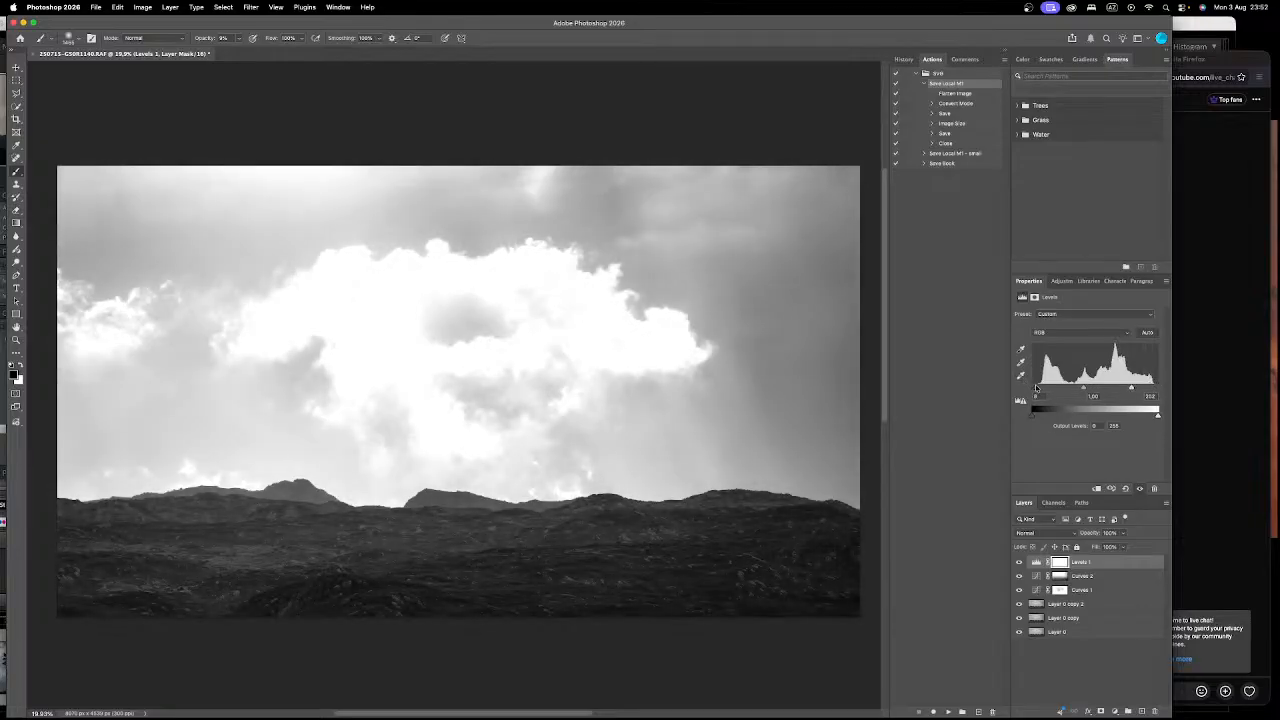
pyautogui.moveTo(1035, 385); pyautogui.dragTo(1038, 385)
pyautogui.moveTo(1133, 388); pyautogui.dragTo(1122, 386)
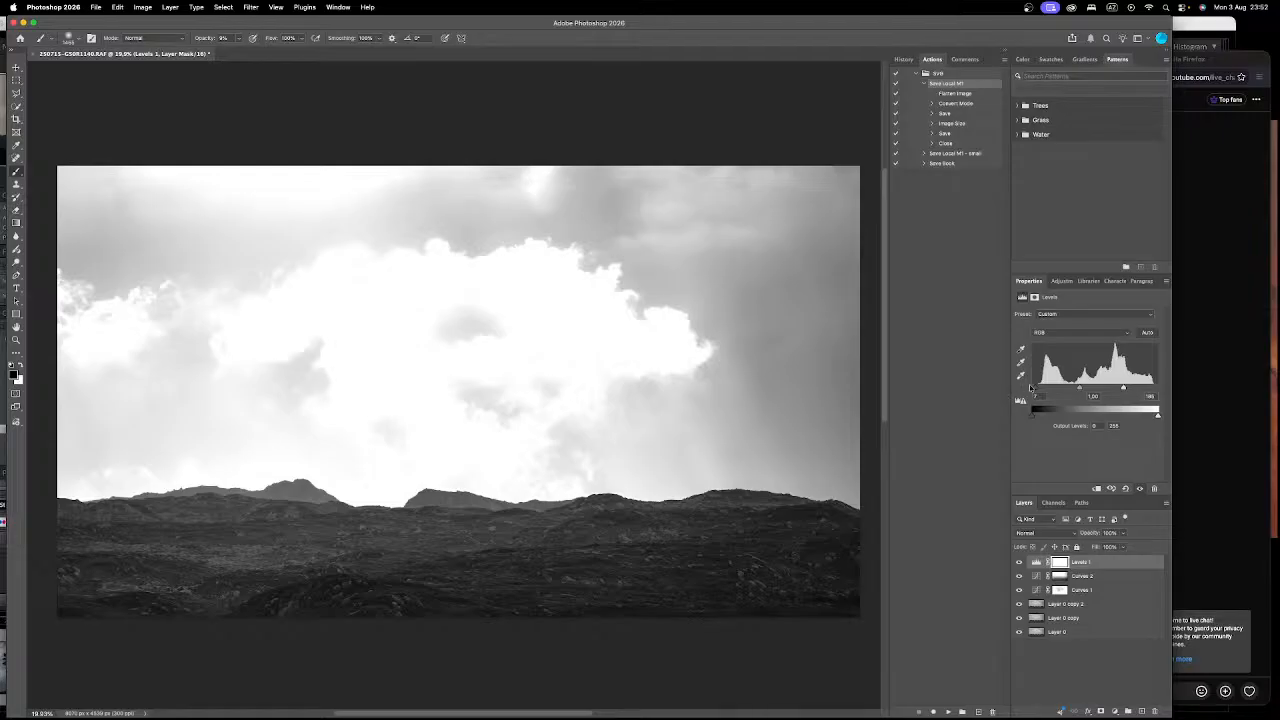
pyautogui.moveTo(1123, 387); pyautogui.dragTo(1120, 388)
pyautogui.moveTo(1121, 388); pyautogui.dragTo(1130, 387)
# Step: Fill the Levels layer's mask with black using the Paint Bucket tool
pyautogui.press('g')
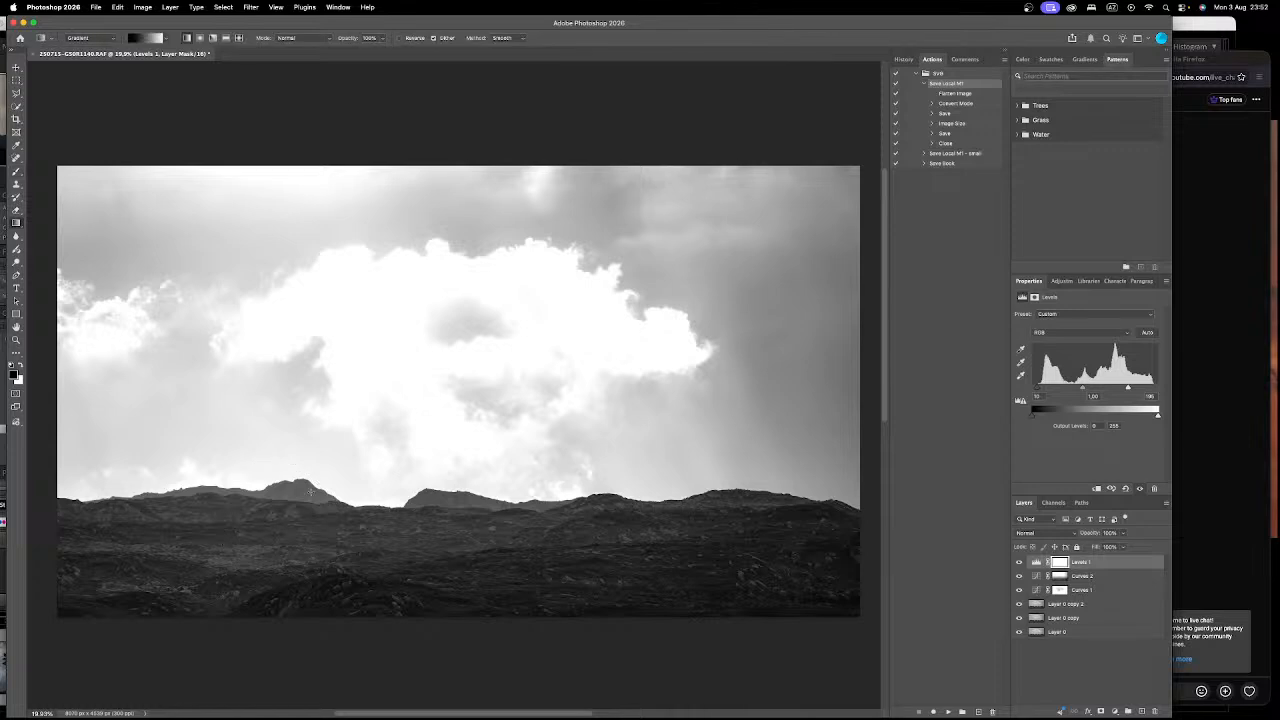
pyautogui.hotkey('shift', 'g')
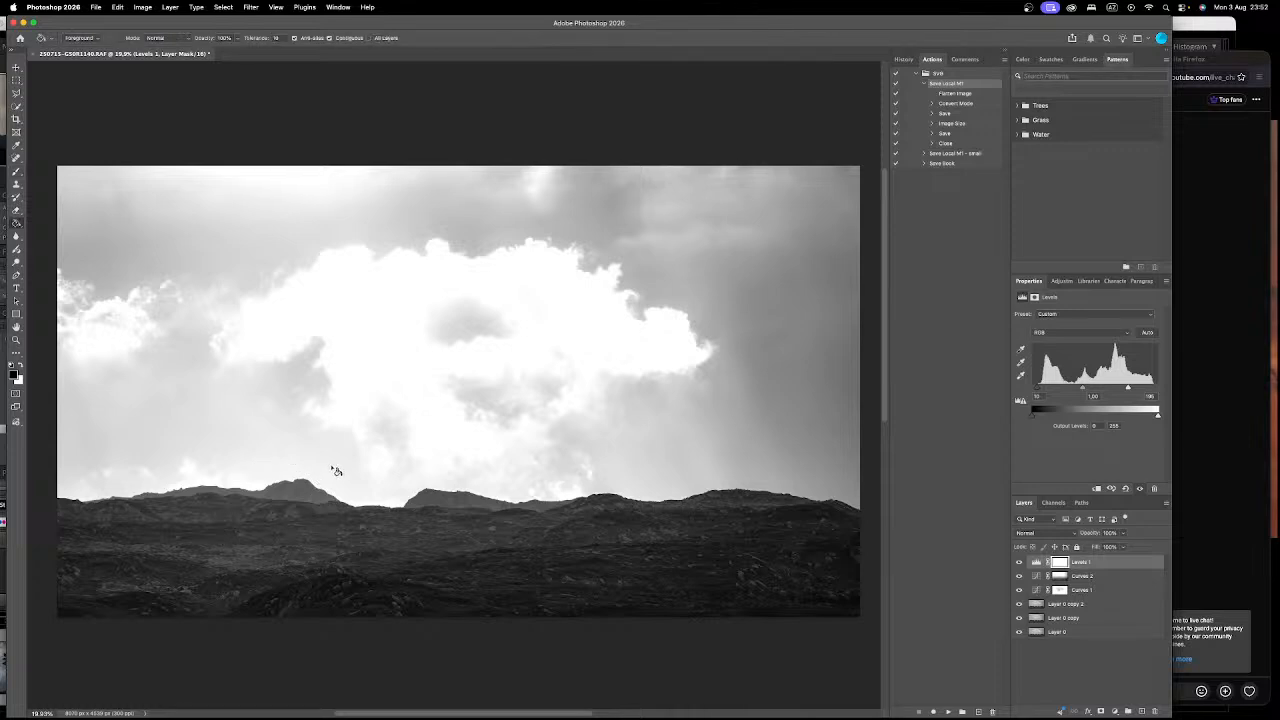
pyautogui.click(416, 586)
# Step: Paint white at 27% brush opacity across the hillside on the Levels layer's mask
pyautogui.press('b')
pyautogui.press('x')
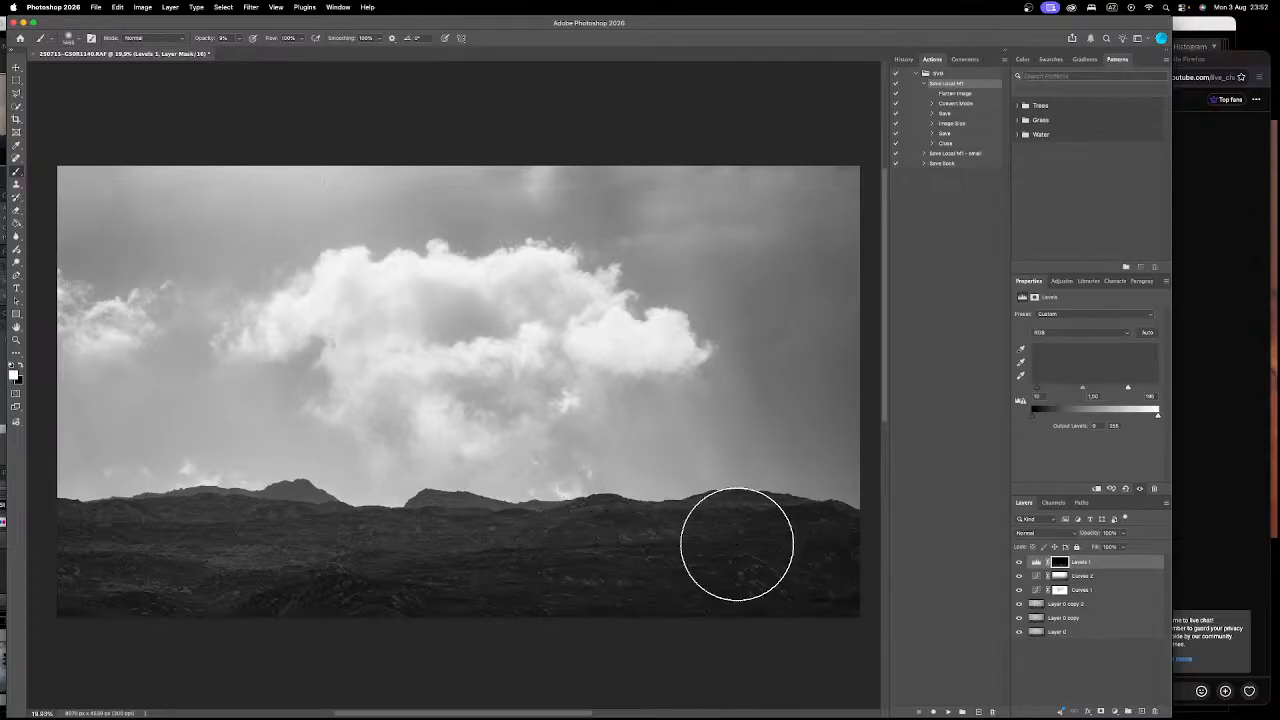
pyautogui.click(231, 38)
pyautogui.write('27')
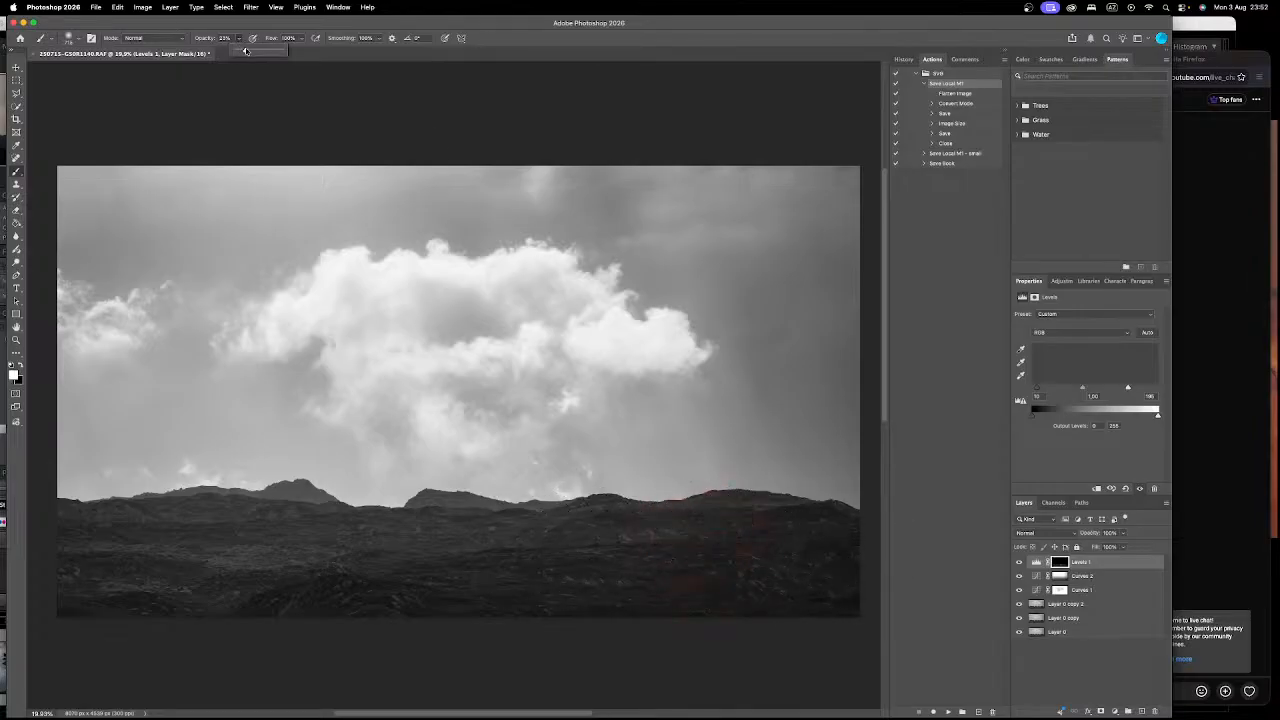
pyautogui.moveTo(795, 541)
pyautogui.mouseDown()
pyautogui.moveTo(315, 566)
pyautogui.moveTo(98, 547)
pyautogui.moveTo(431, 546)
pyautogui.mouseUp()
pyautogui.moveTo(868, 561); pyautogui.dragTo(300, 569)
pyautogui.moveTo(390, 525)
pyautogui.mouseDown()
pyautogui.moveTo(410, 502)
pyautogui.moveTo(334, 478)
pyautogui.moveTo(145, 484)
pyautogui.moveTo(148, 470)
pyautogui.moveTo(578, 484)
pyautogui.moveTo(825, 470)
pyautogui.mouseUp()
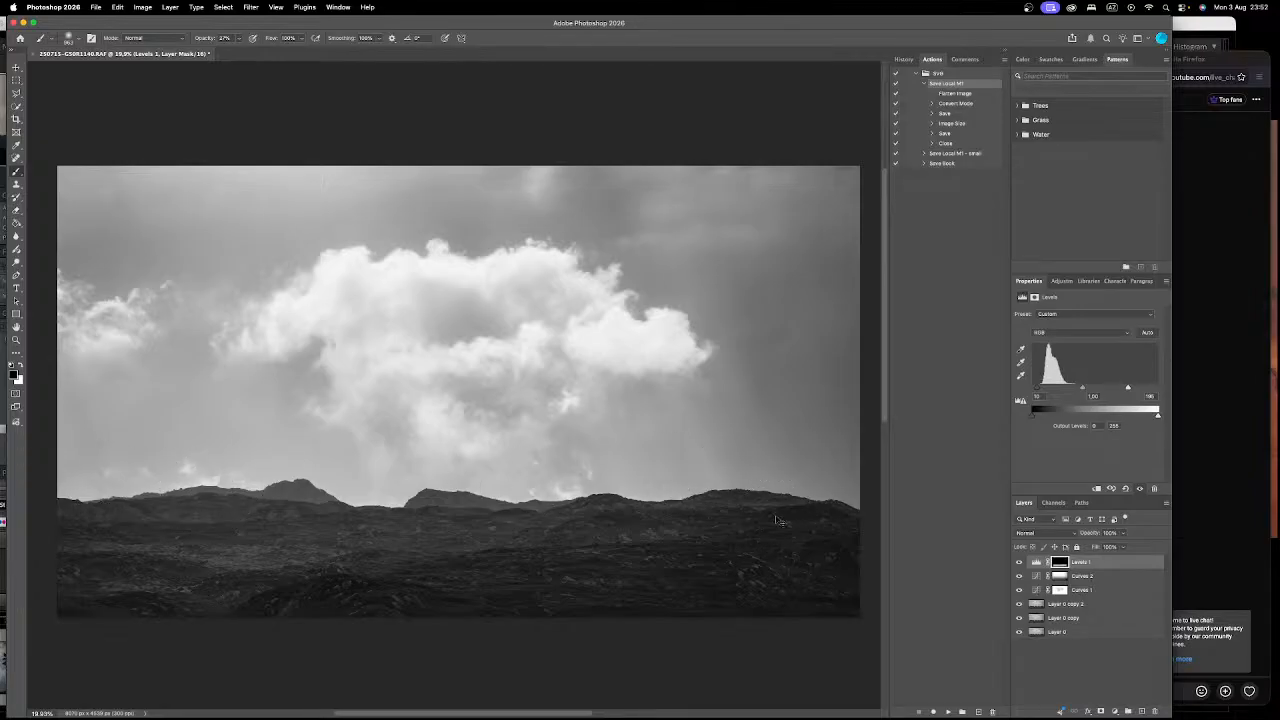
pyautogui.scroll(1, 790, 495)
pyautogui.scroll(1, 790, 510)
pyautogui.scroll(2, 770, 500)
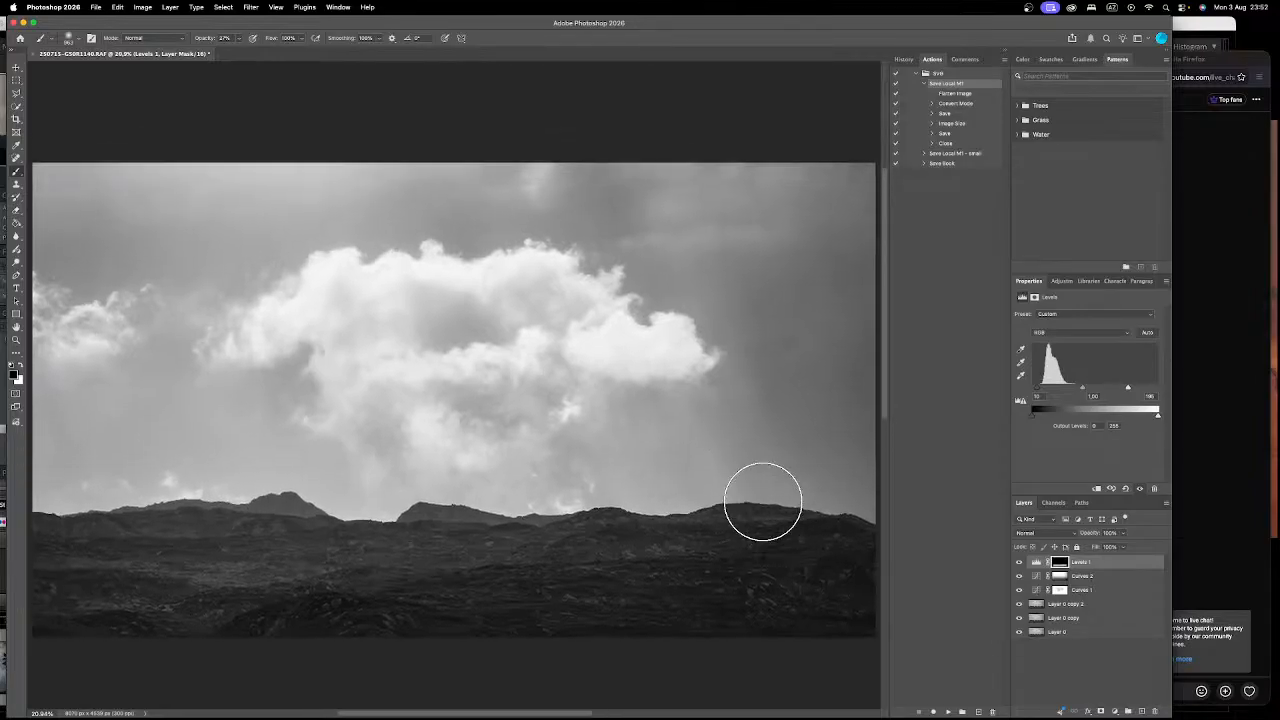
# Step: Add a Brightness/Contrast adjustment layer with raised contrast and reduced brightness
pyautogui.click(1114, 711)
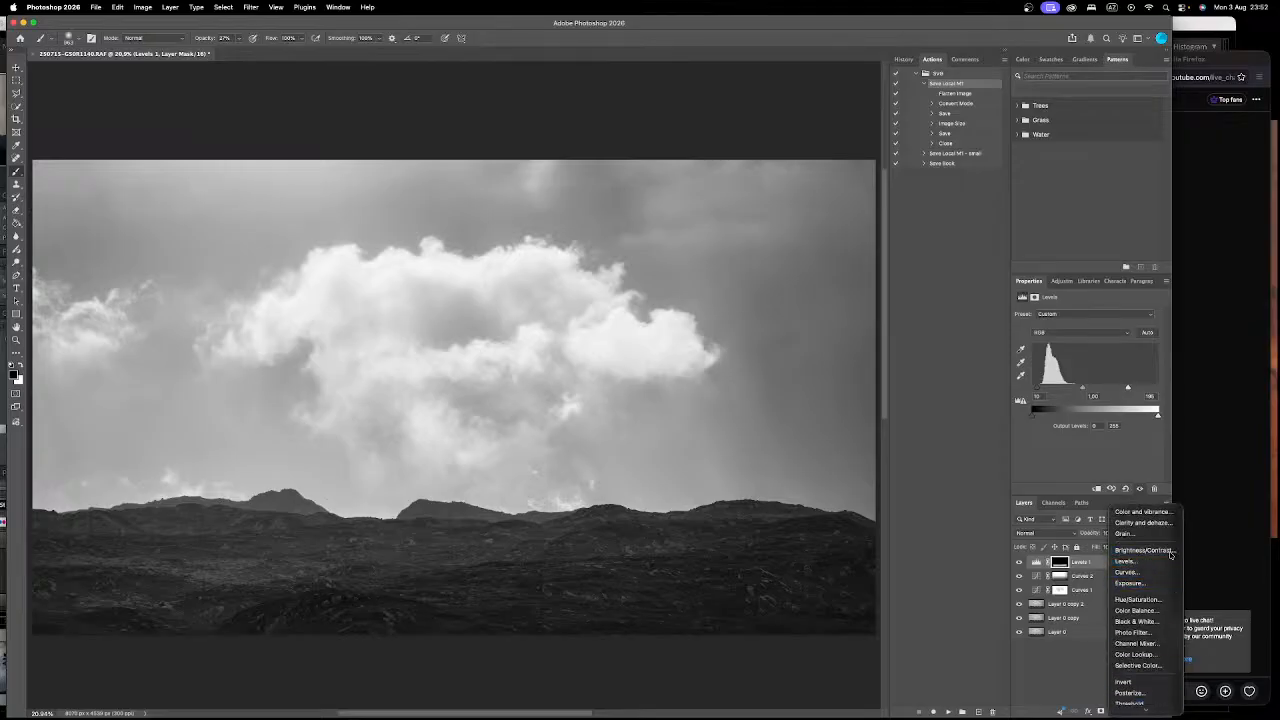
pyautogui.click(1143, 550)
pyautogui.click(1107, 360)
pyautogui.moveTo(1103, 342); pyautogui.dragTo(1073, 342)
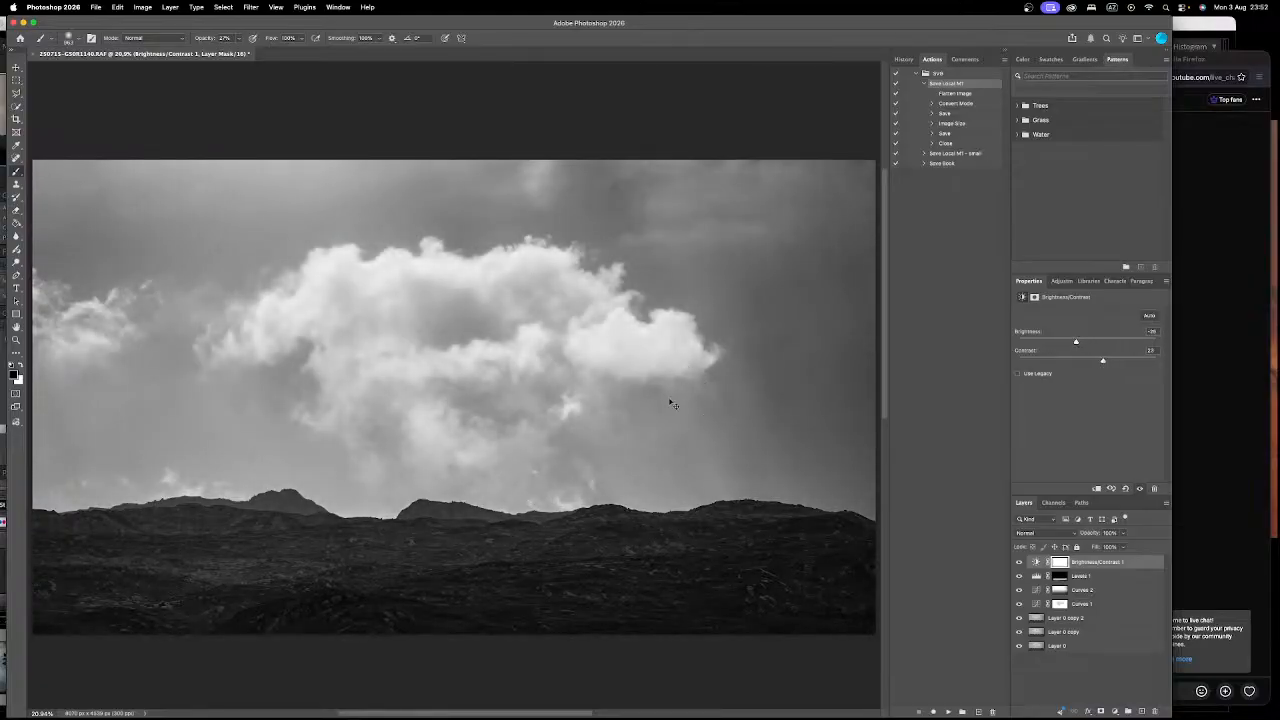
pyautogui.scroll(-1, 669, 397)
# Step: Add a third Curves layer and pull its midtones and highlights down to darken the sky and hillside strongly
pyautogui.click(1115, 709)
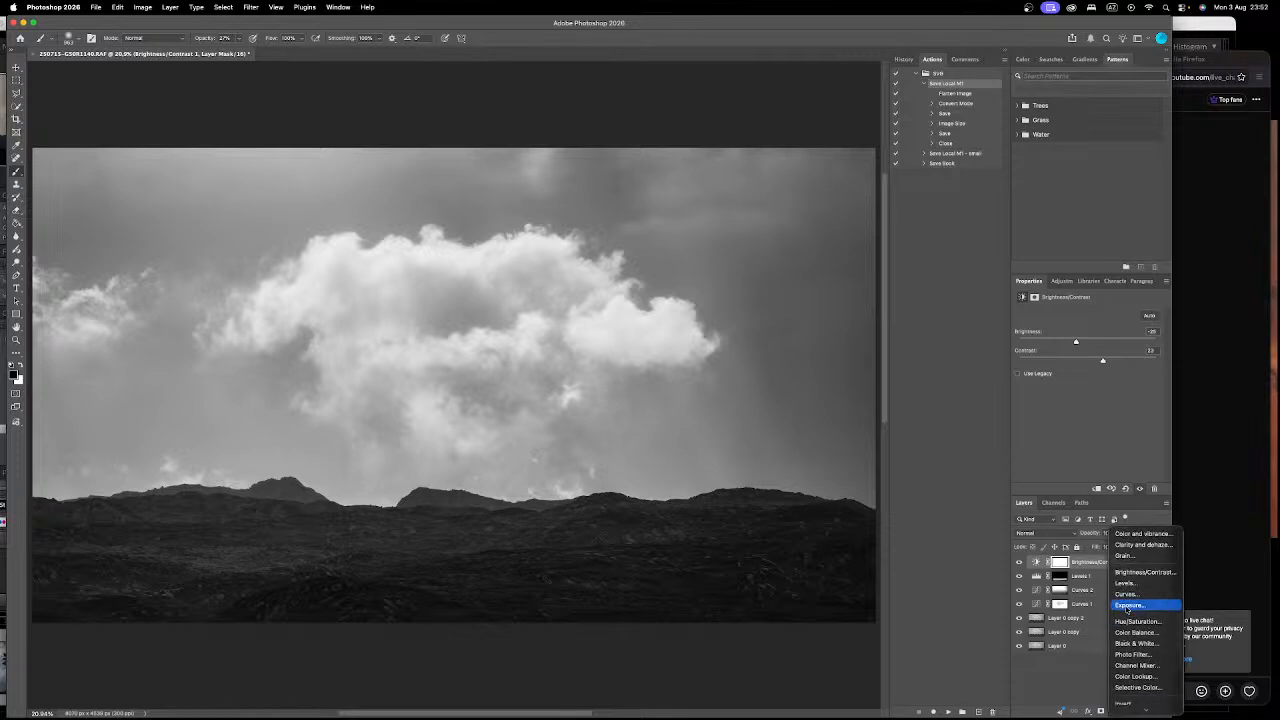
pyautogui.click(1143, 591)
pyautogui.moveTo(1120, 355)
pyautogui.mouseDown()
pyautogui.moveTo(1108, 408)
pyautogui.moveTo(1134, 364)
pyautogui.mouseUp()
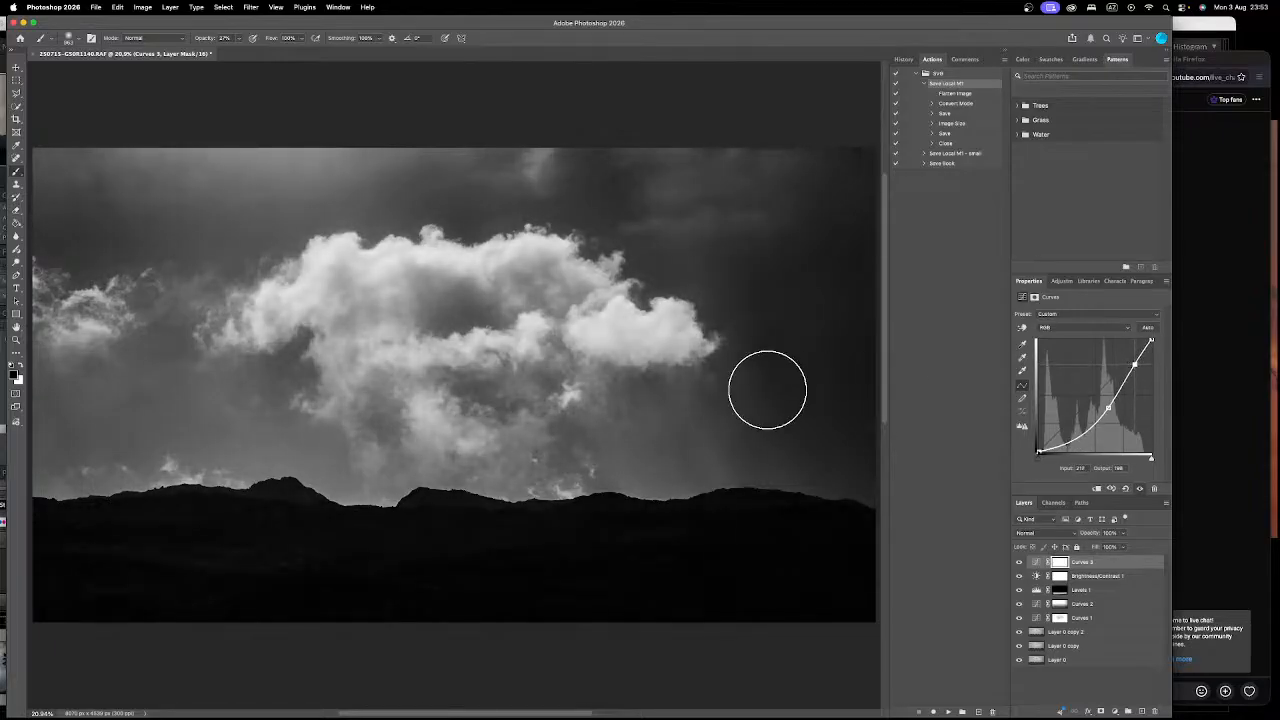
pyautogui.scroll(2, 582, 416)
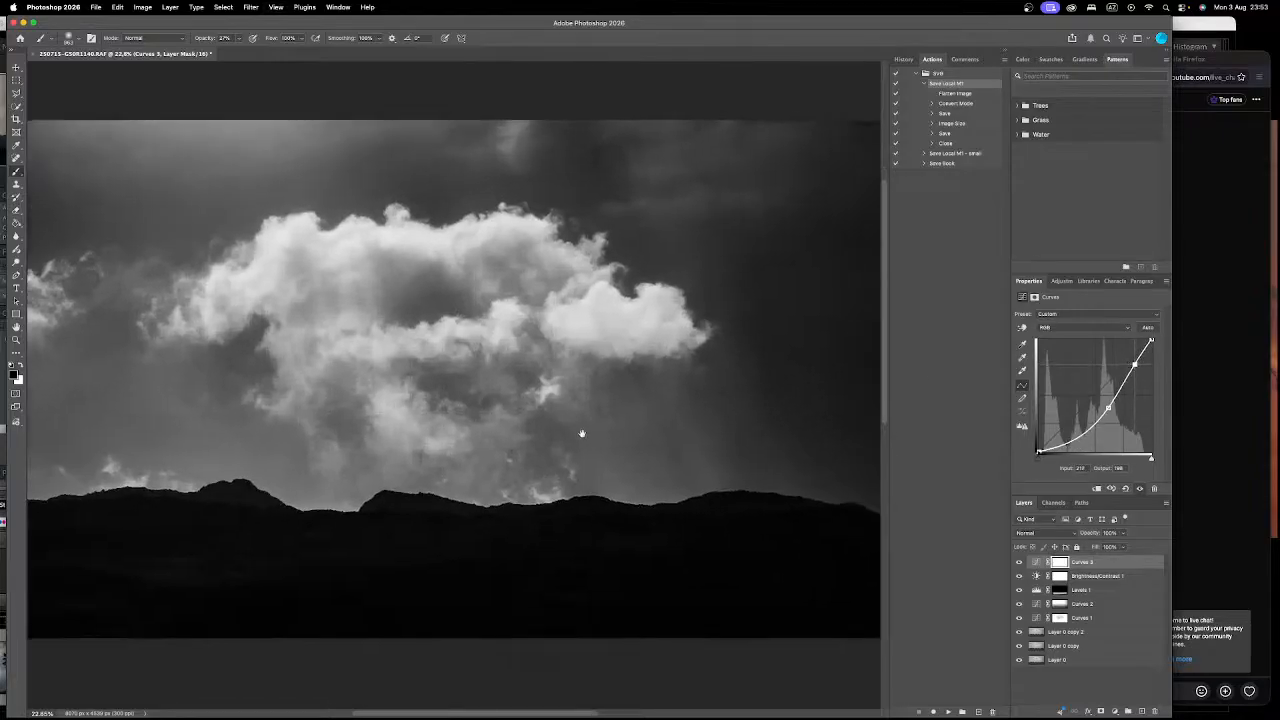
# Step: Reshape the Curves 3 curve, lifting its black point, shadows, midtones and highlights to brighten the hillside and clouds
pyautogui.scroll(-3, 580, 434)
pyautogui.moveTo(1136, 364); pyautogui.dragTo(1135, 364)
pyautogui.moveTo(1111, 408); pyautogui.dragTo(1085, 425)
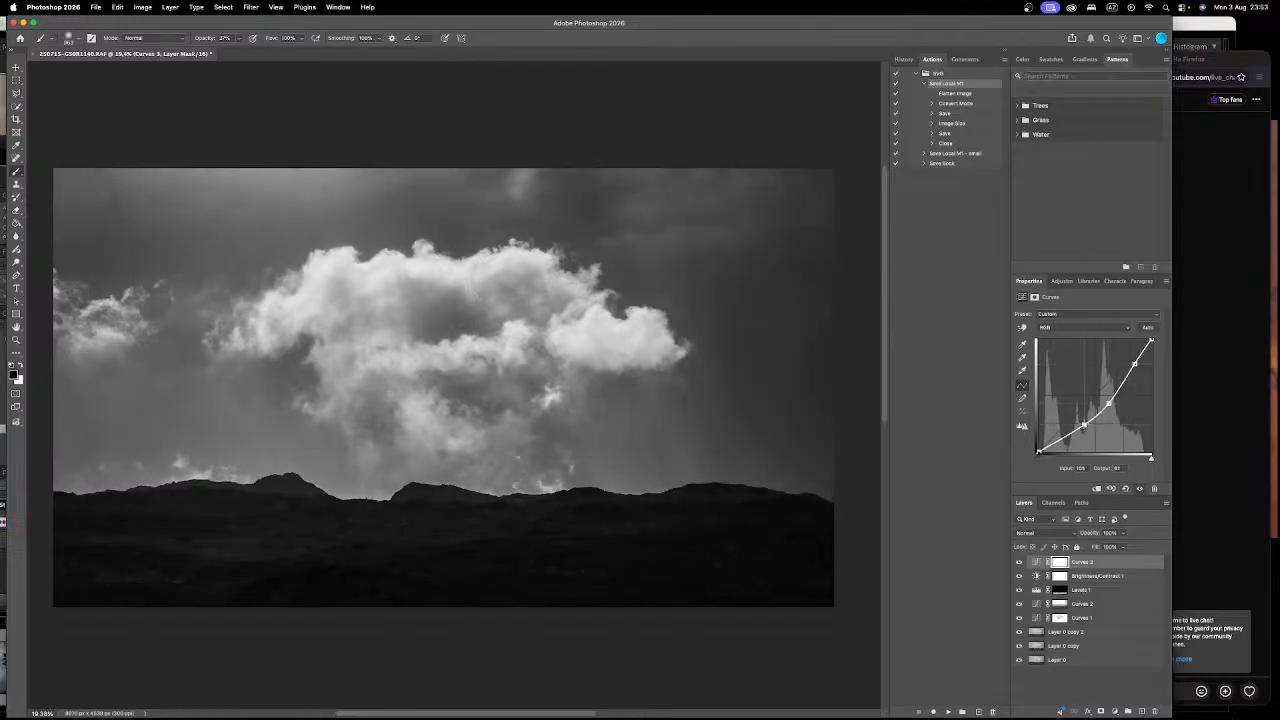
pyautogui.moveTo(1057, 443); pyautogui.dragTo(1056, 439)
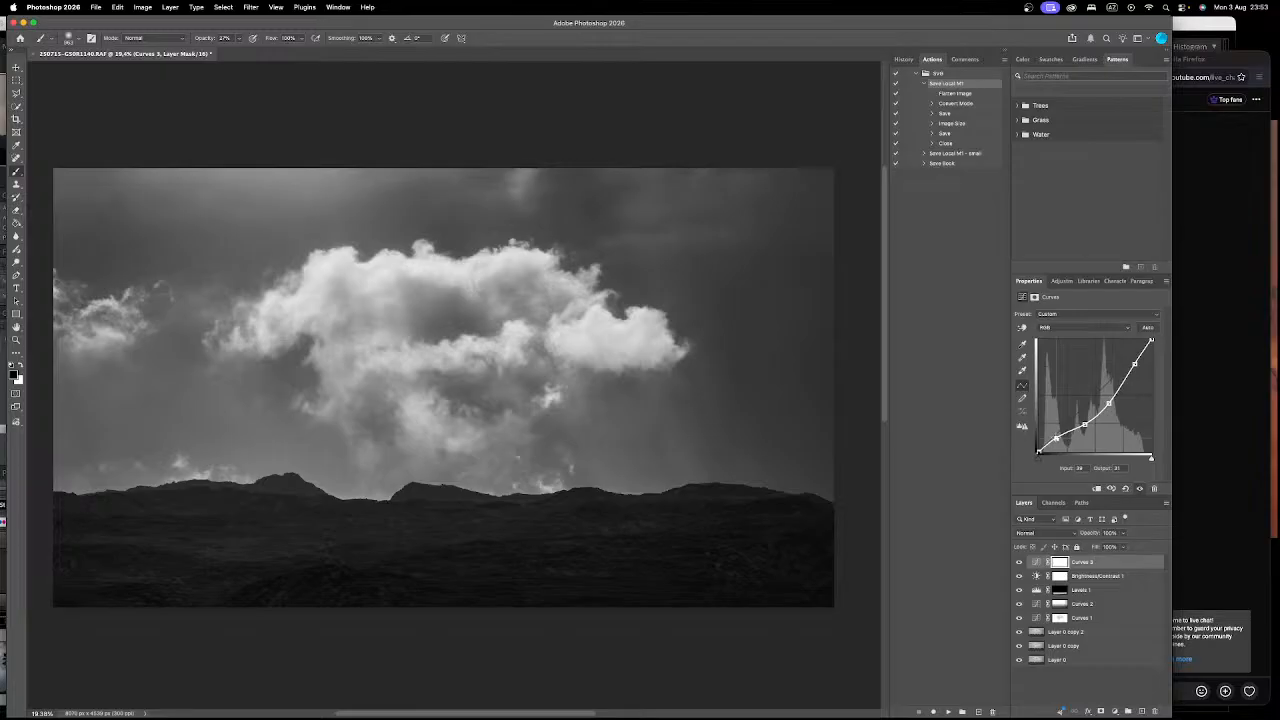
pyautogui.moveTo(1039, 451); pyautogui.dragTo(1039, 447)
pyautogui.moveTo(1084, 425); pyautogui.dragTo(1131, 363)
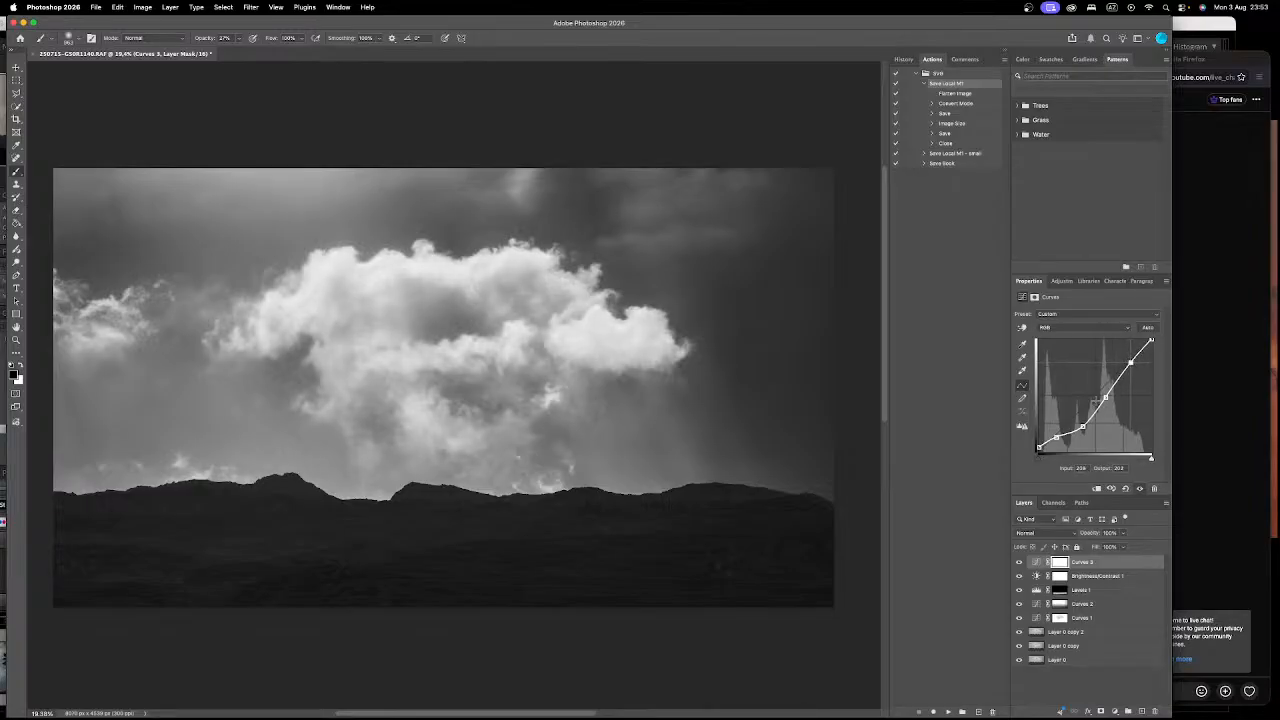
# Step: Compare the photo with and without the Curves 3, Brightness/Contrast 1, Curves 2 and Curves 1 layers, one at a time
pyautogui.click(1020, 562)
pyautogui.click(1020, 562)
pyautogui.click(1020, 562)
pyautogui.click(1020, 562)
pyautogui.click(1019, 576)
pyautogui.click(1019, 576)
pyautogui.click(1019, 577)
pyautogui.click(1020, 578)
pyautogui.click(1019, 604)
pyautogui.click(1020, 604)
pyautogui.click(1019, 618)
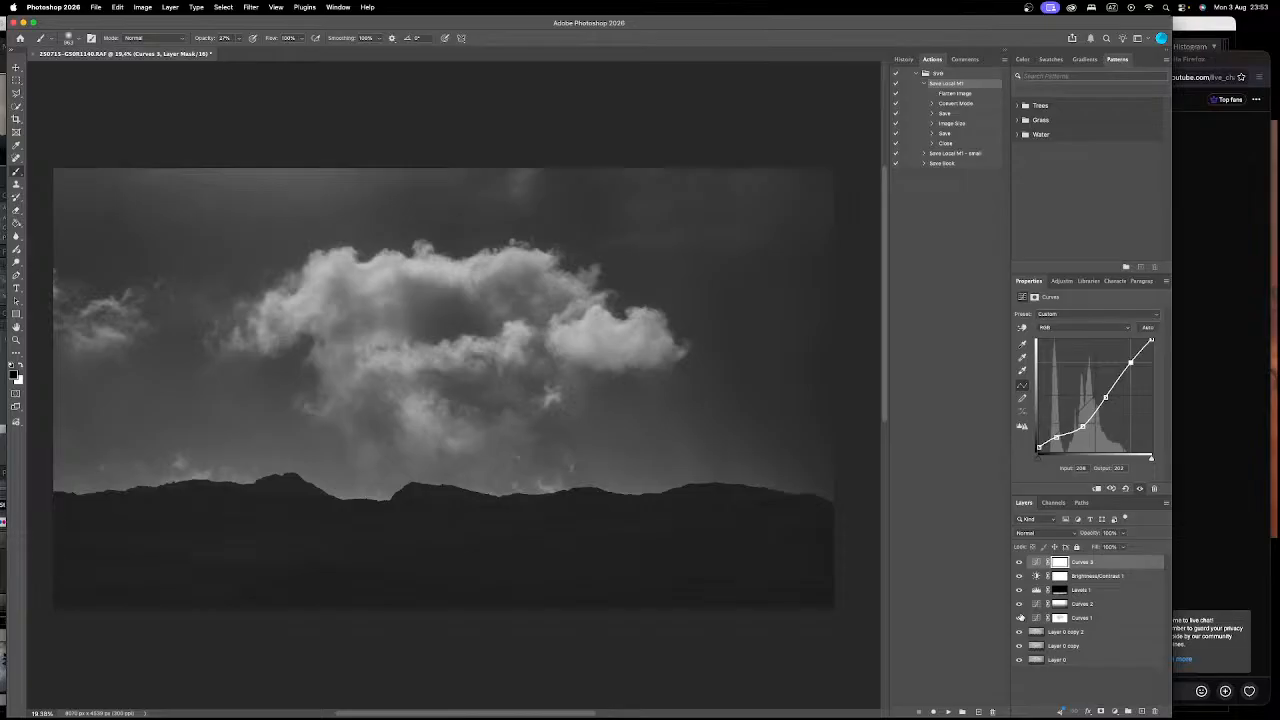
pyautogui.click(1020, 618)
pyautogui.click(1020, 618)
pyautogui.click(1020, 618)
# Step: Fine-tune the opacity of the Curves 1 layer, checking its effect on the clouds
pyautogui.click(1080, 619)
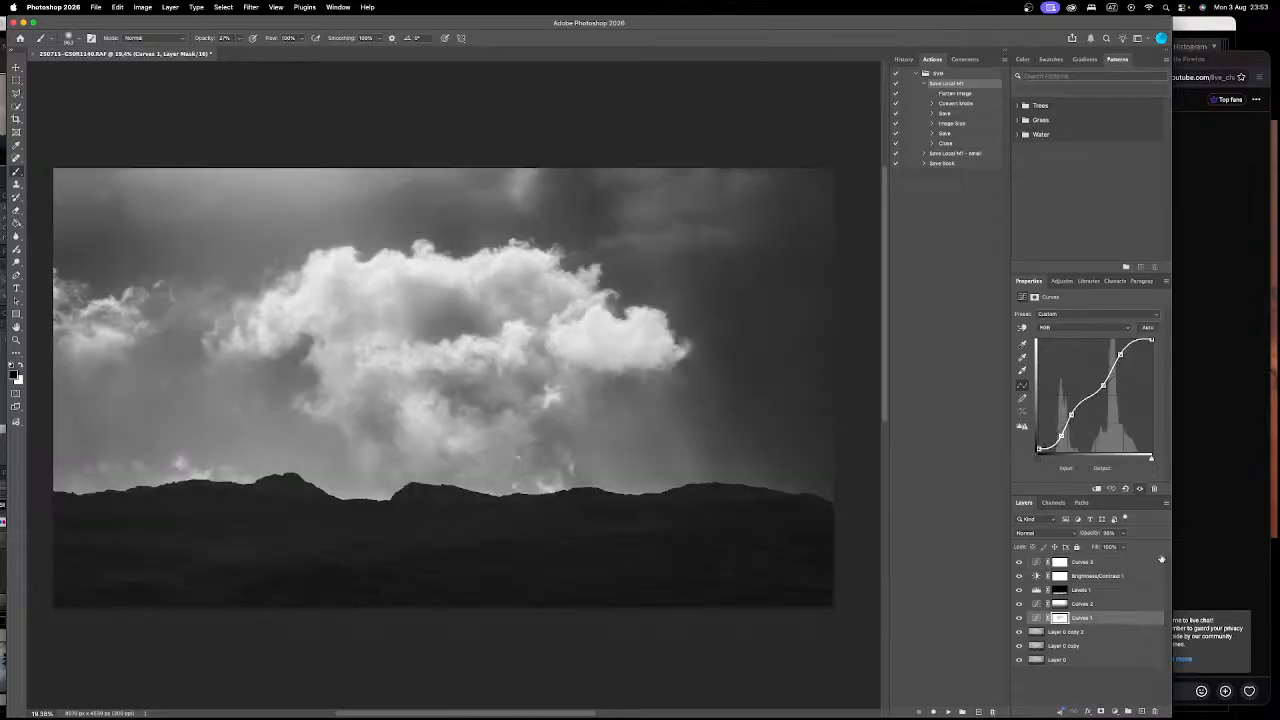
pyautogui.moveTo(1123, 535)
pyautogui.mouseDown()
pyautogui.moveTo(1057, 548)
pyautogui.moveTo(1144, 554)
pyautogui.moveTo(1119, 555)
pyautogui.mouseUp()
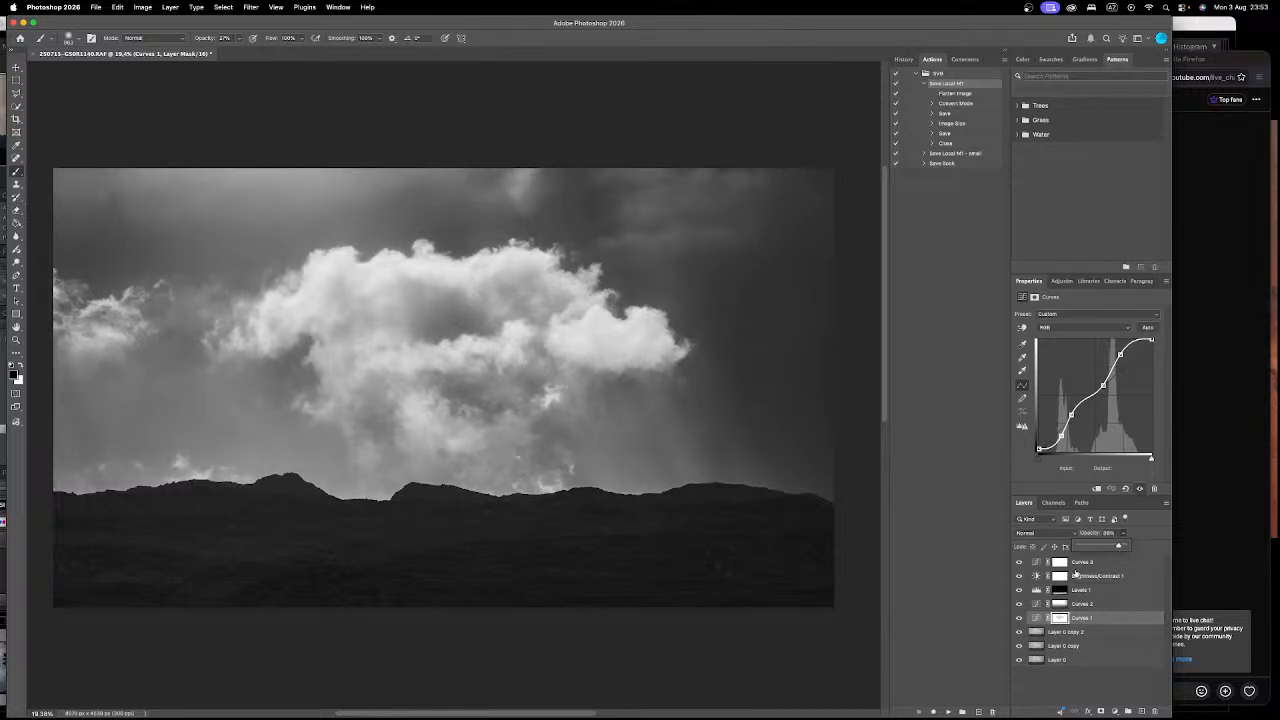
pyautogui.click(1020, 617)
pyautogui.click(1020, 617)
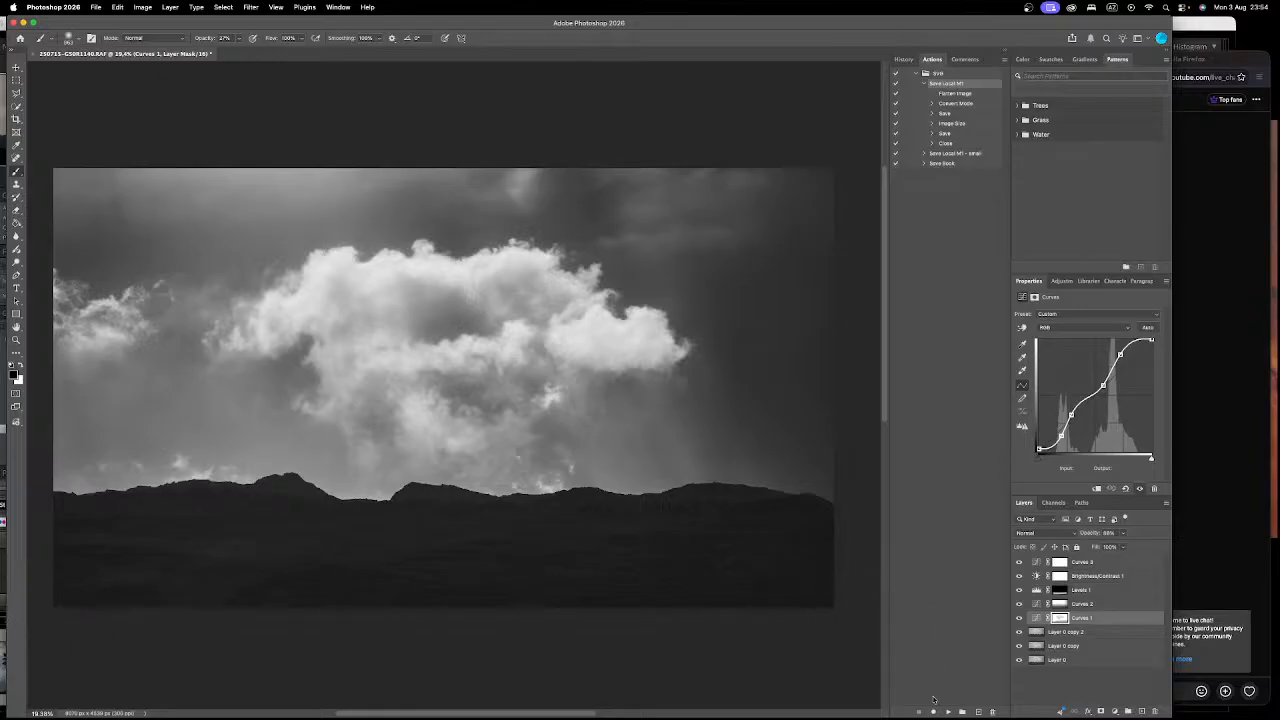
pyautogui.press('super+0')
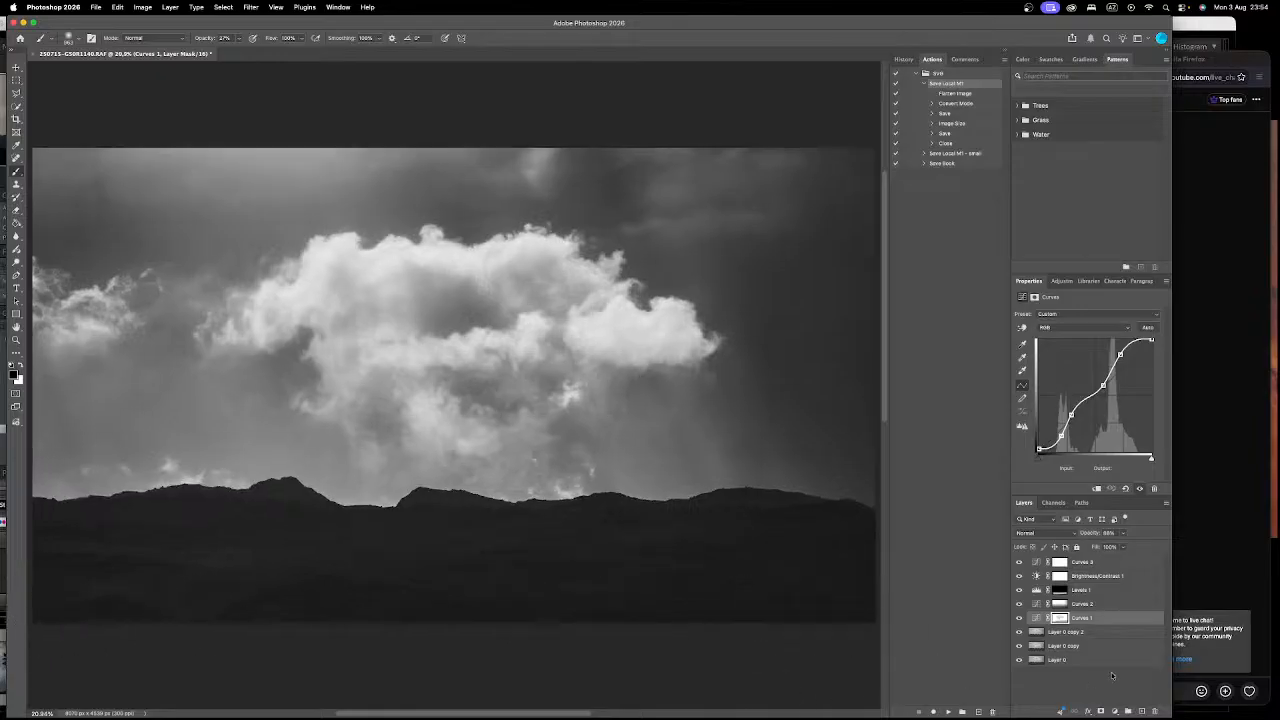
pyautogui.click(1123, 533)
pyautogui.moveTo(1129, 547); pyautogui.dragTo(1131, 547)
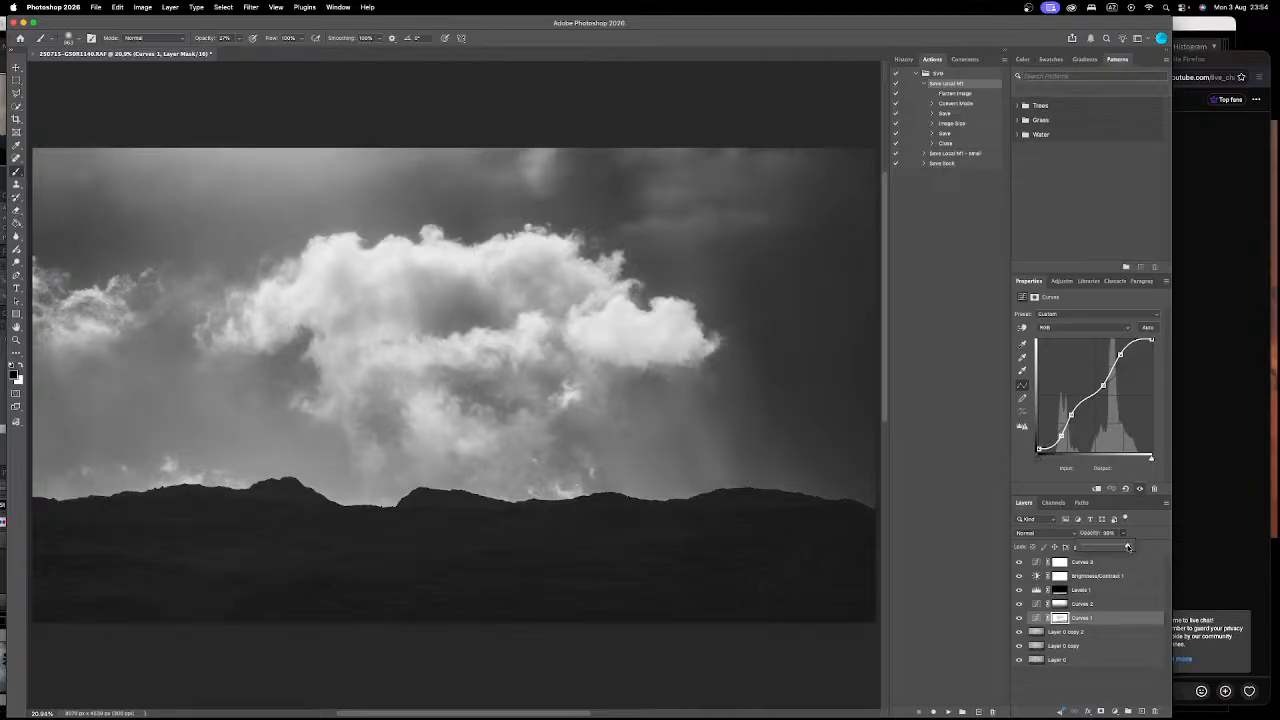
# Step: Add a second Brightness/Contrast adjustment layer above Curves 3 with slightly raised contrast and brightness
pyautogui.click(1128, 562)
pyautogui.click(1019, 561)
pyautogui.click(1019, 561)
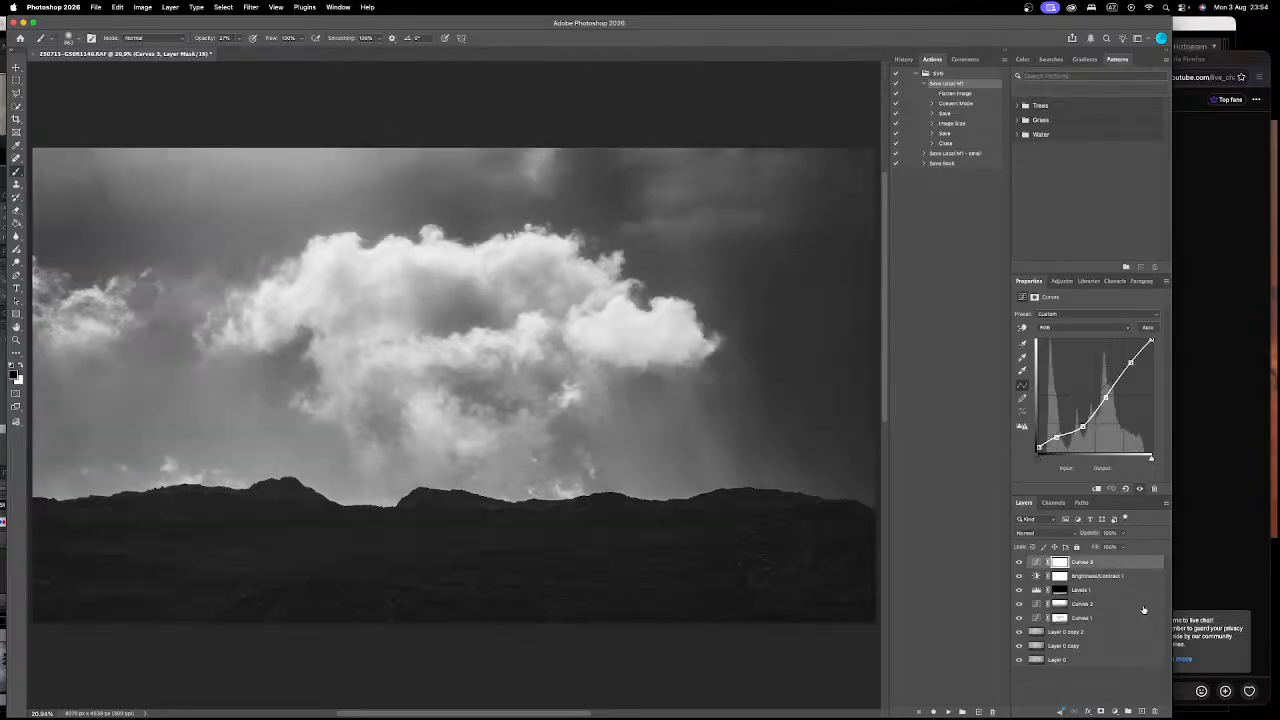
pyautogui.click(1115, 711)
pyautogui.click(1144, 550)
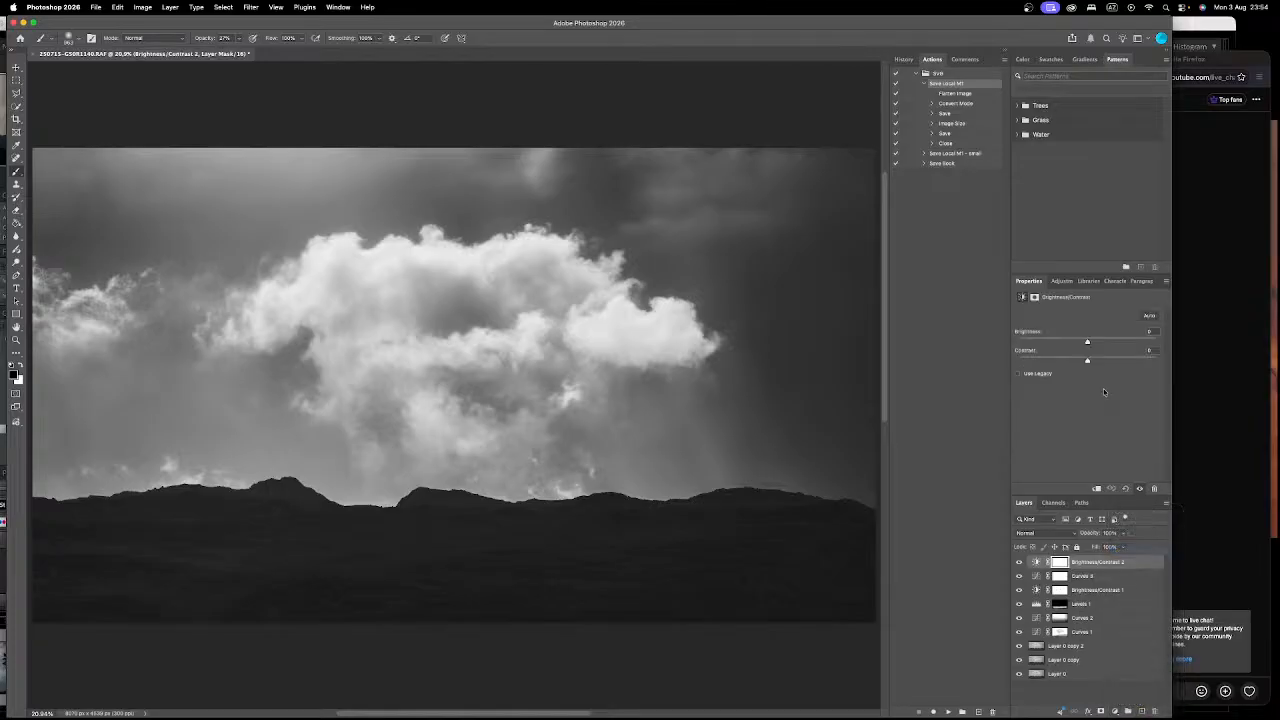
pyautogui.click(1097, 360)
pyautogui.moveTo(1095, 342); pyautogui.dragTo(1091, 342)
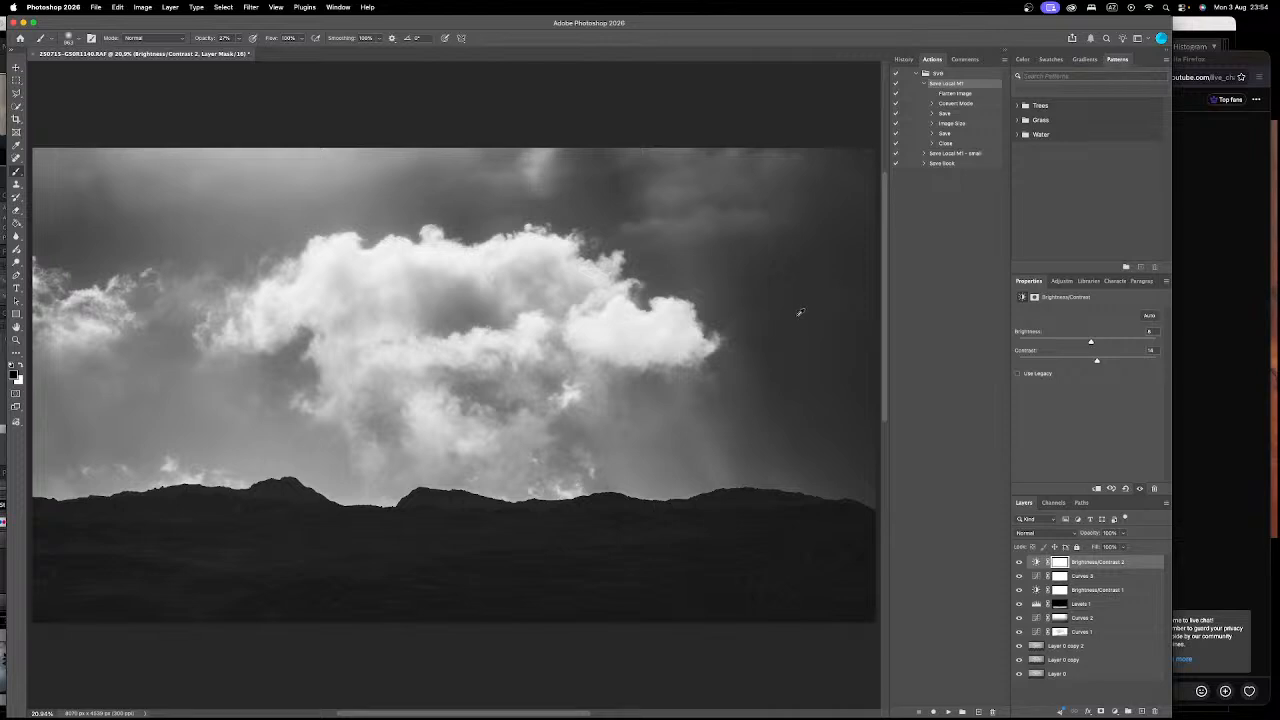
# Step: Compare the Brightness/Contrast 2 effect, and paint black at 27% brush opacity over the main cloud on its mask
pyautogui.scroll(-1, 797, 329)
pyautogui.scroll(-1, 790, 346)
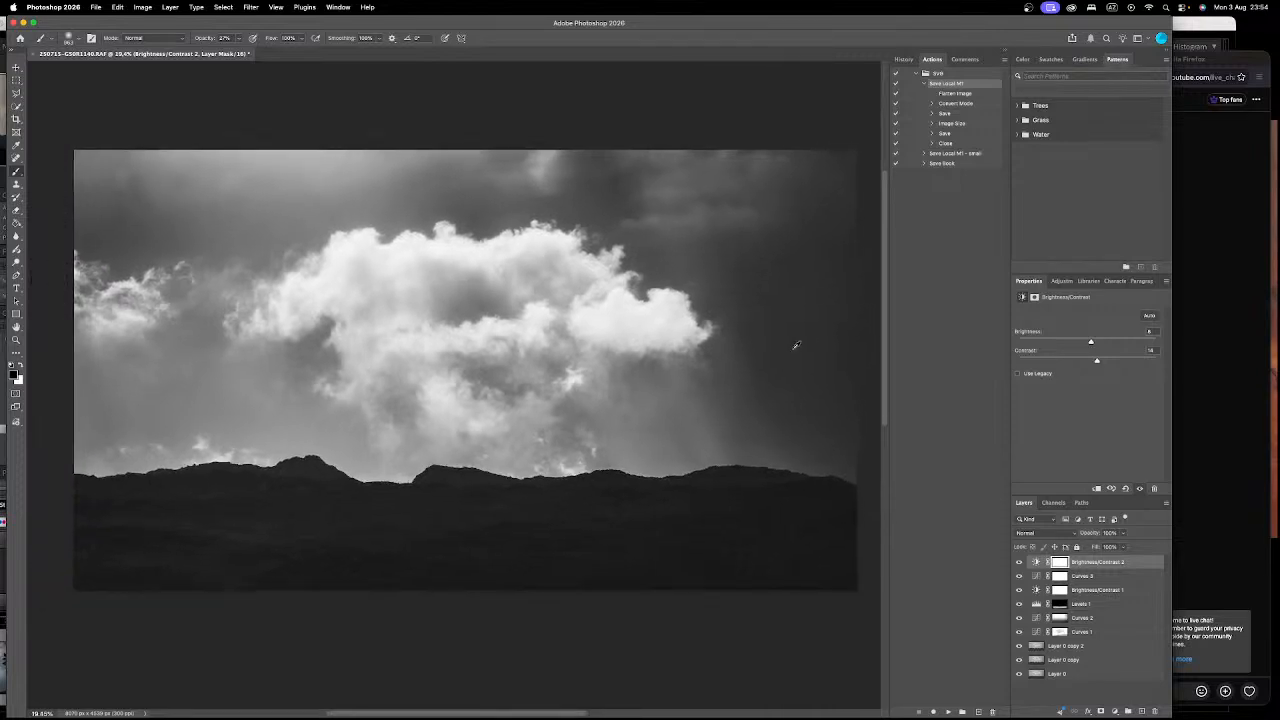
pyautogui.click(1020, 563)
pyautogui.click(1020, 563)
pyautogui.click(1020, 563)
pyautogui.click(1036, 562)
pyautogui.click(1020, 563)
pyautogui.click(1064, 562)
pyautogui.moveTo(407, 341)
pyautogui.mouseDown()
pyautogui.moveTo(344, 276)
pyautogui.moveTo(586, 294)
pyautogui.moveTo(628, 325)
pyautogui.moveTo(663, 327)
pyautogui.moveTo(440, 273)
pyautogui.moveTo(279, 303)
pyautogui.moveTo(611, 335)
pyautogui.moveTo(461, 352)
pyautogui.moveTo(504, 416)
pyautogui.moveTo(429, 309)
pyautogui.moveTo(366, 277)
pyautogui.moveTo(514, 267)
pyautogui.moveTo(634, 318)
pyautogui.moveTo(642, 325)
pyautogui.moveTo(468, 405)
pyautogui.moveTo(414, 374)
pyautogui.moveTo(550, 435)
pyautogui.moveTo(538, 408)
pyautogui.moveTo(416, 338)
pyautogui.moveTo(412, 311)
pyautogui.moveTo(548, 323)
pyautogui.moveTo(353, 284)
pyautogui.moveTo(274, 287)
pyautogui.moveTo(722, 293)
pyautogui.mouseUp()
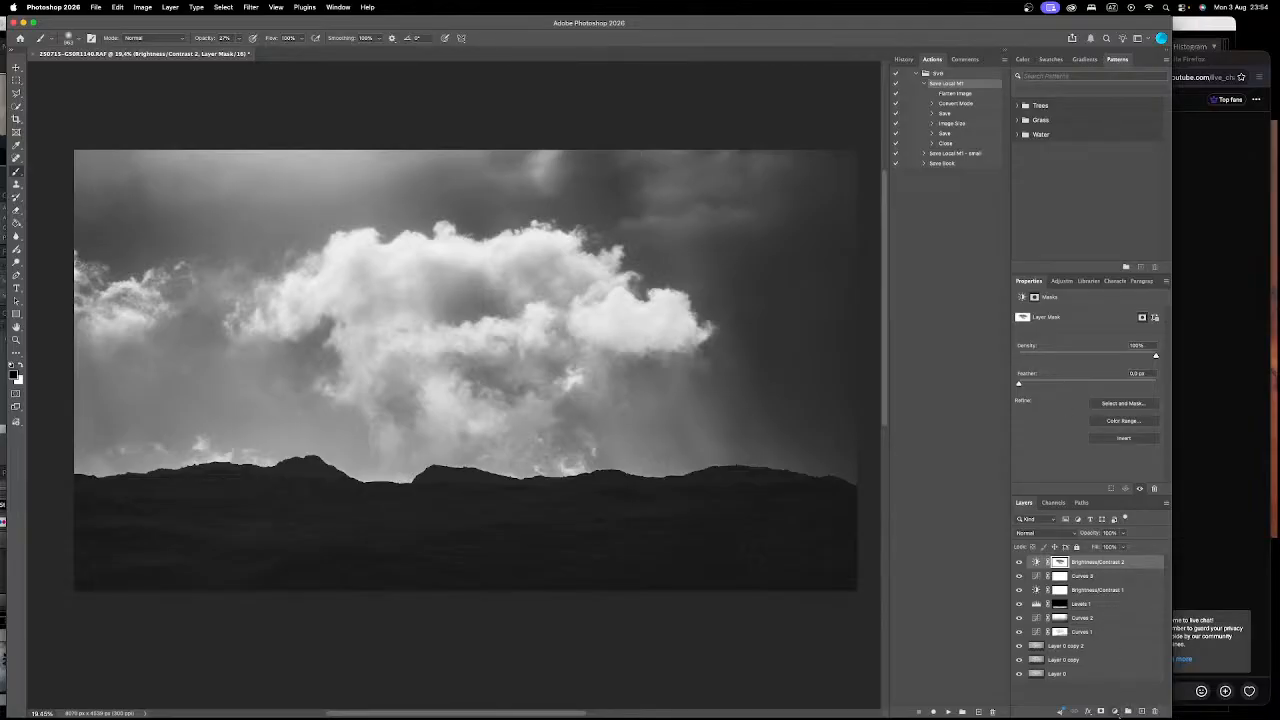
# Step: Add a fourth Curves layer, move its black point inward, lower the highlights and lift the midtones, checking the effect on the photo
pyautogui.click(1112, 714)
pyautogui.click(1140, 572)
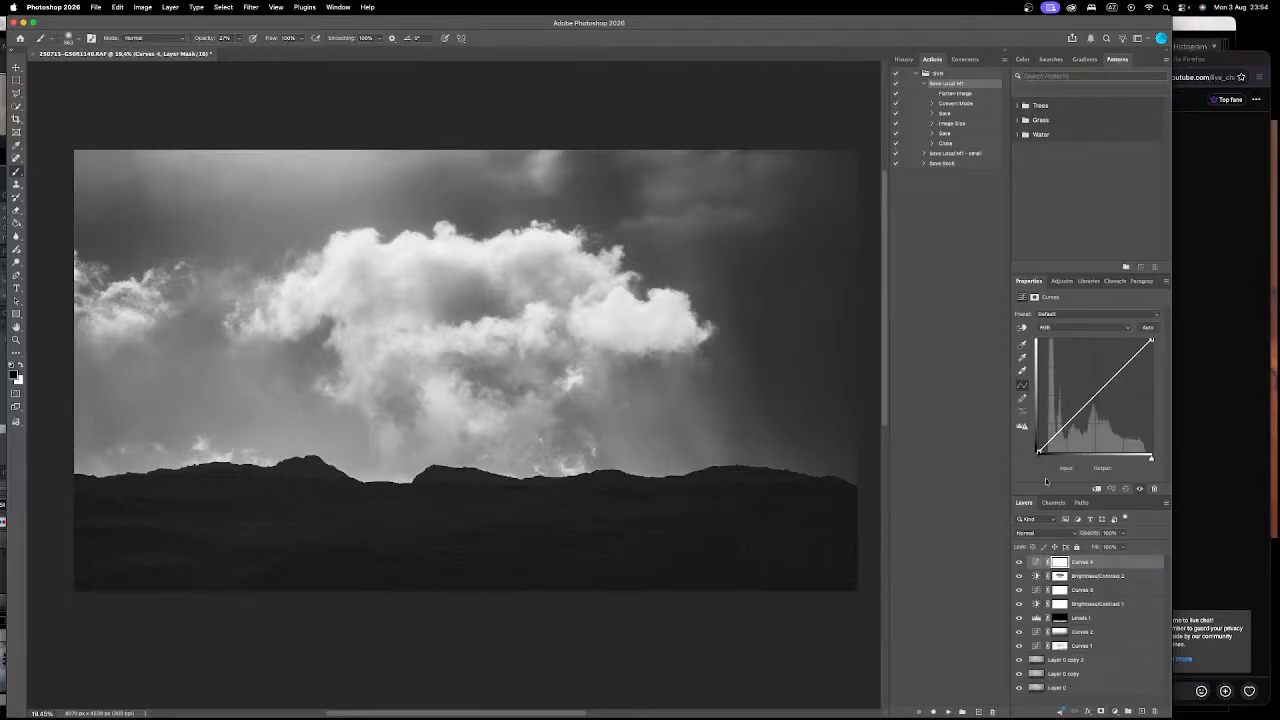
pyautogui.moveTo(1038, 453); pyautogui.dragTo(1044, 453)
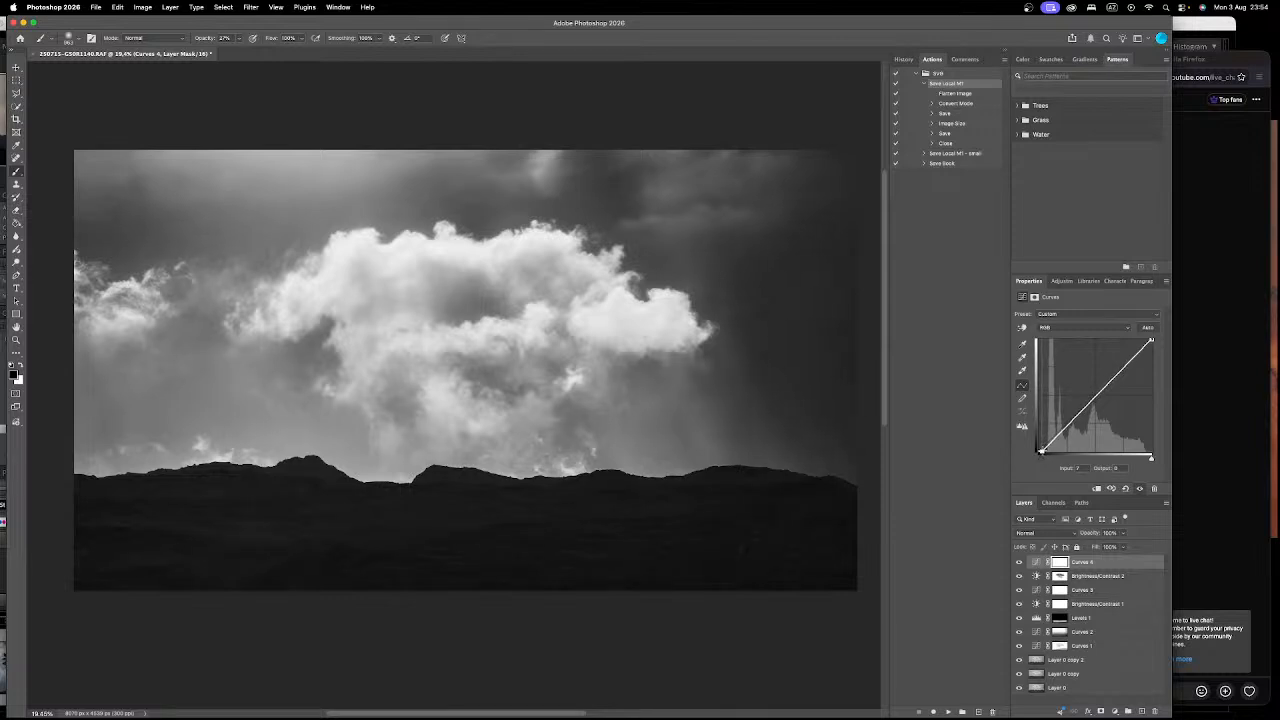
pyautogui.moveTo(1140, 352); pyautogui.dragTo(1139, 356)
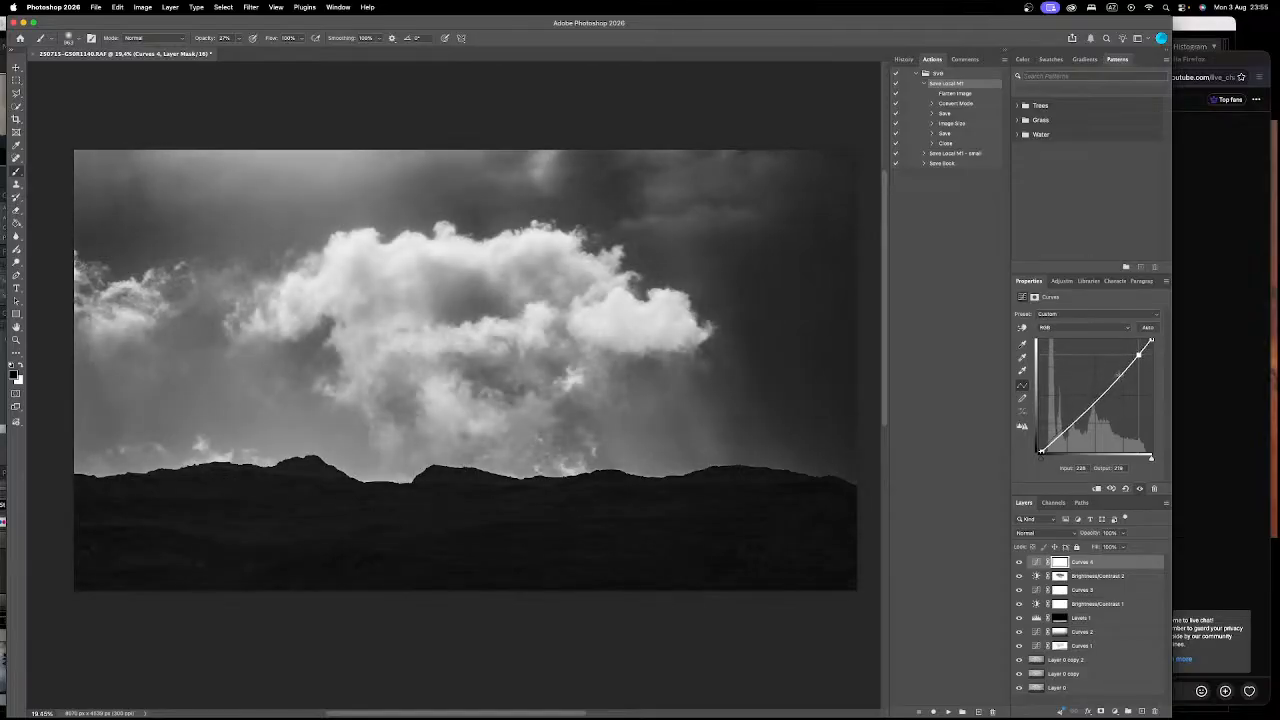
pyautogui.click(1107, 385)
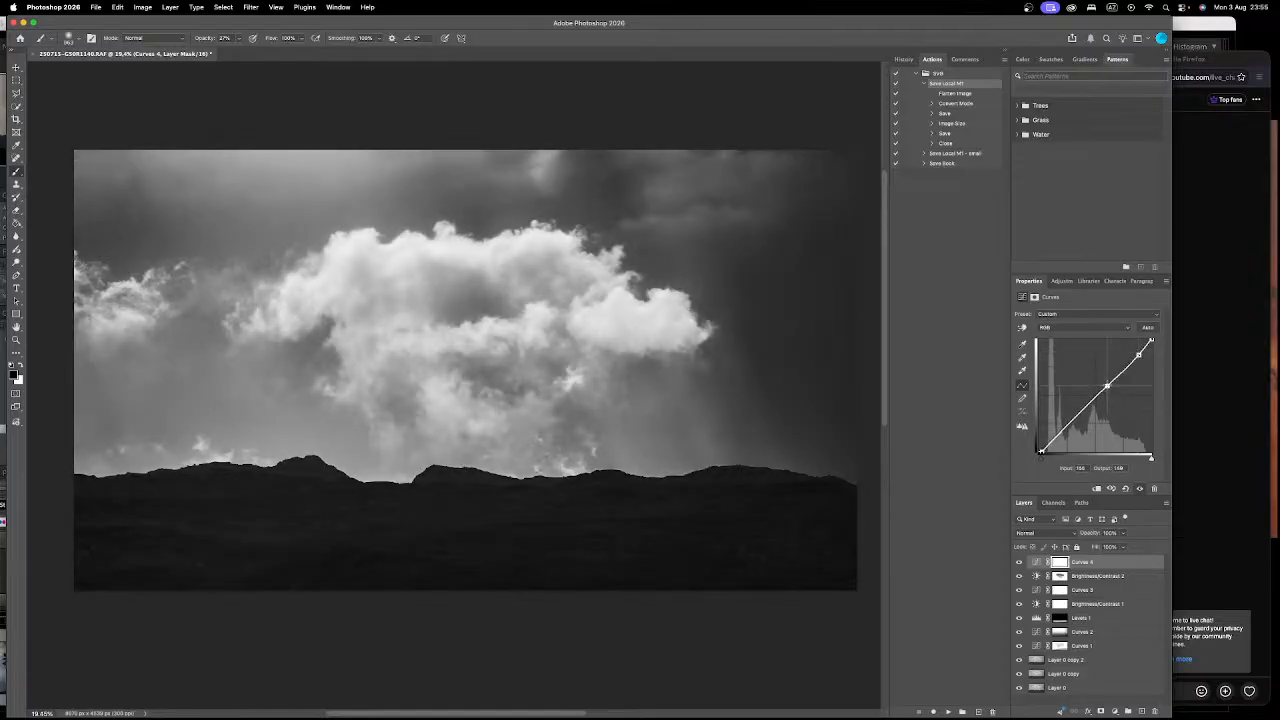
pyautogui.click(1138, 354)
pyautogui.click(1020, 566)
pyautogui.click(1020, 566)
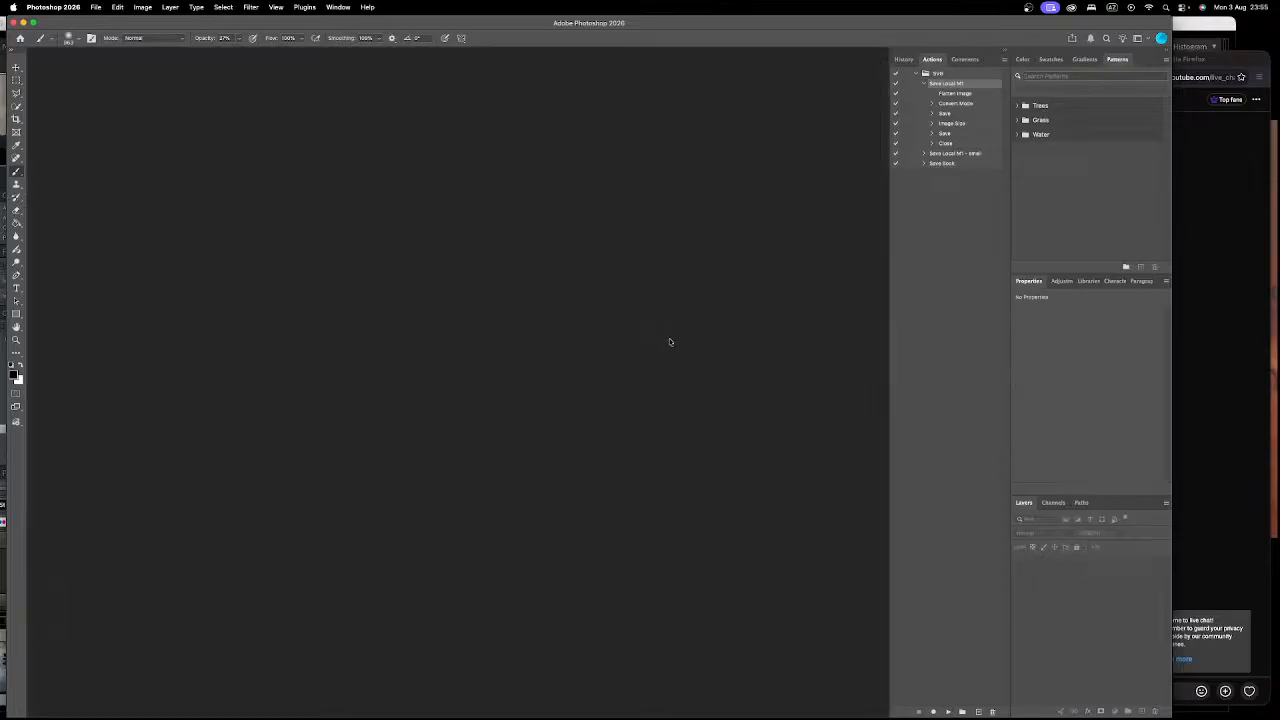
# Step: Switch to Lightroom Classic and page through the Norge collection's enlarged road, valley and cloud photos following the finished shot
pyautogui.hotkey('ctrl', 'Up')
pyautogui.click(819, 314)
pyautogui.press('Right')
pyautogui.press('Right')
pyautogui.press('Right')
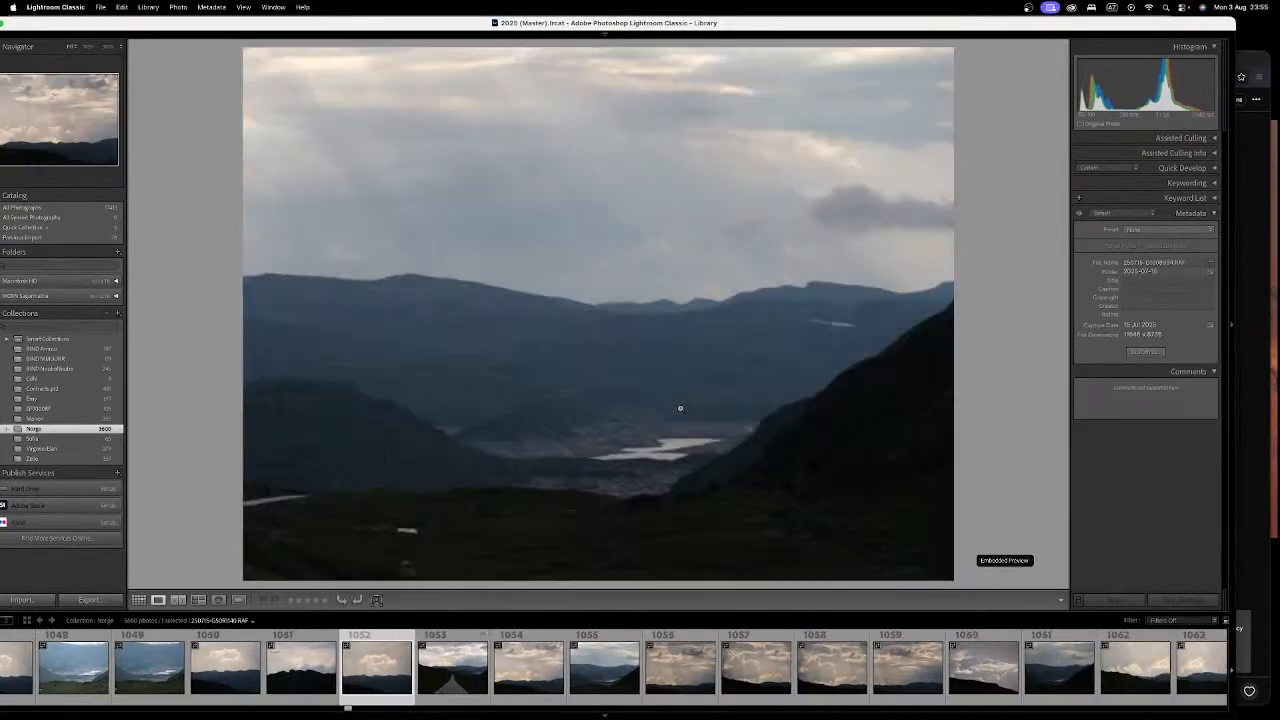
pyautogui.press('Left')
pyautogui.press('Left')
pyautogui.press('Left')
pyautogui.press('Right')
pyautogui.press('Right')
pyautogui.press('Right')
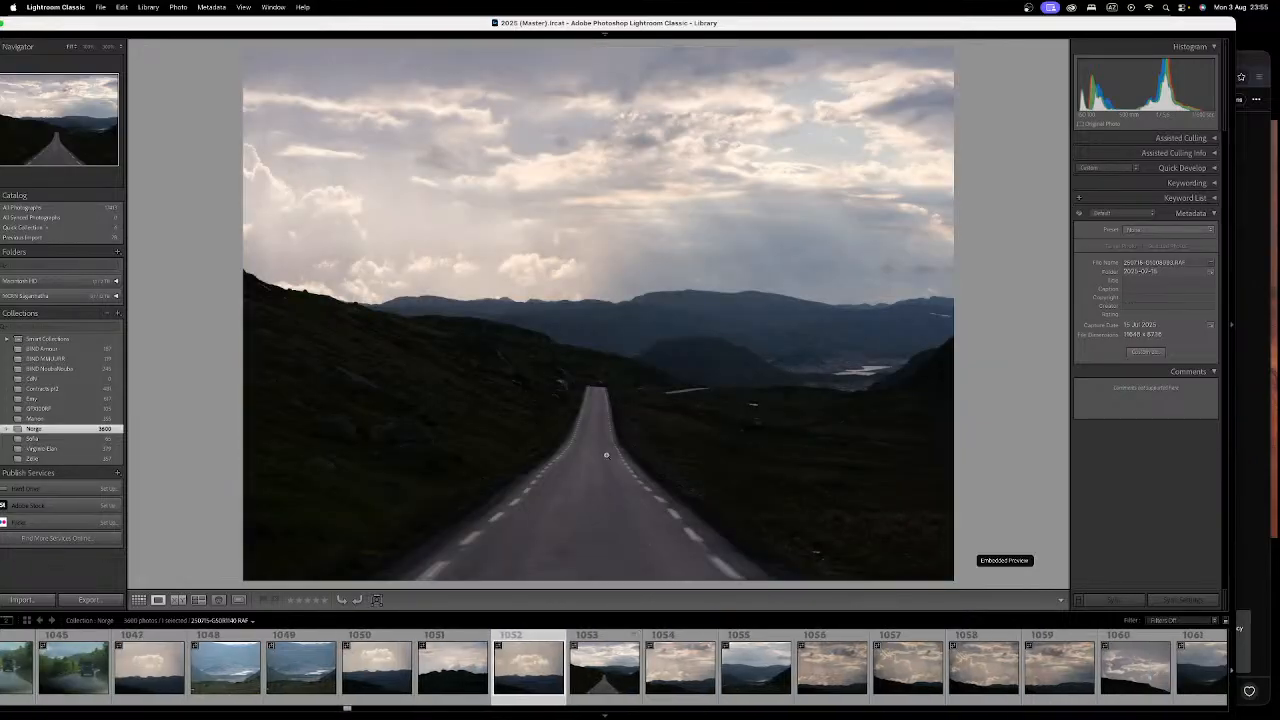
pyautogui.press('Right')
pyautogui.press('Right')
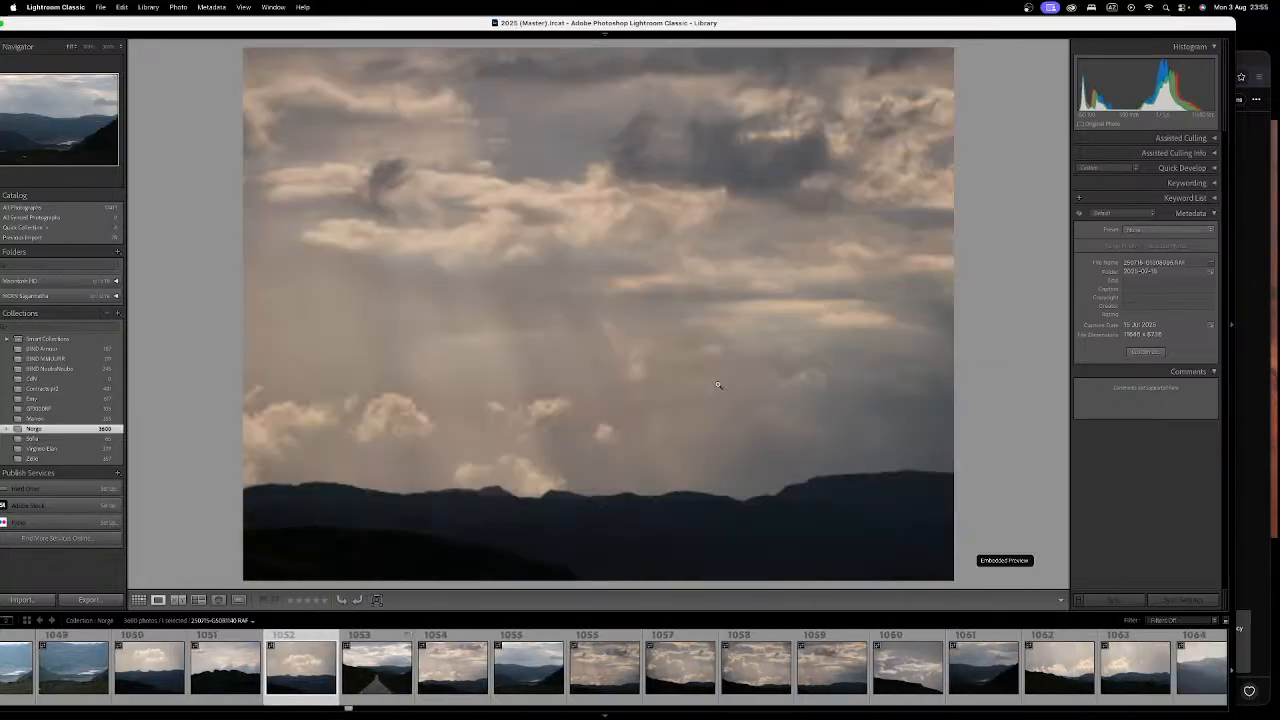
pyautogui.press('Right')
pyautogui.press('Left')
pyautogui.press('Right')
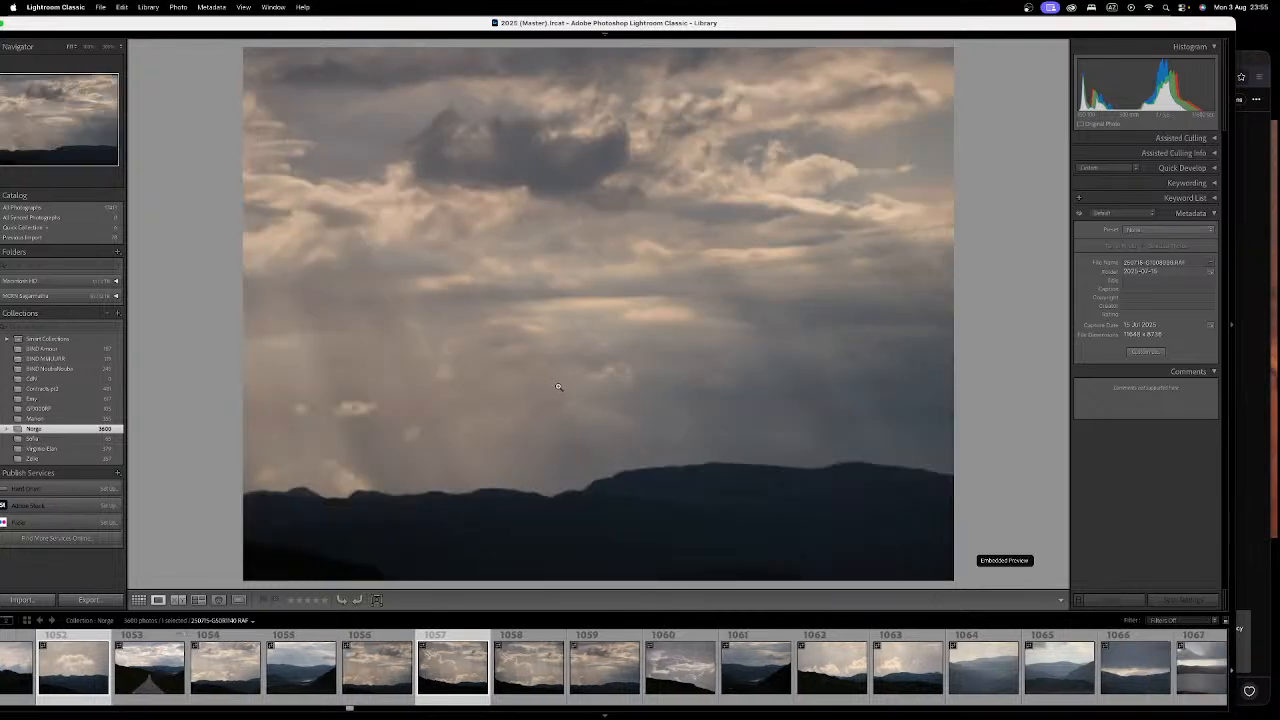
pyautogui.press('Left')
pyautogui.press('Left')
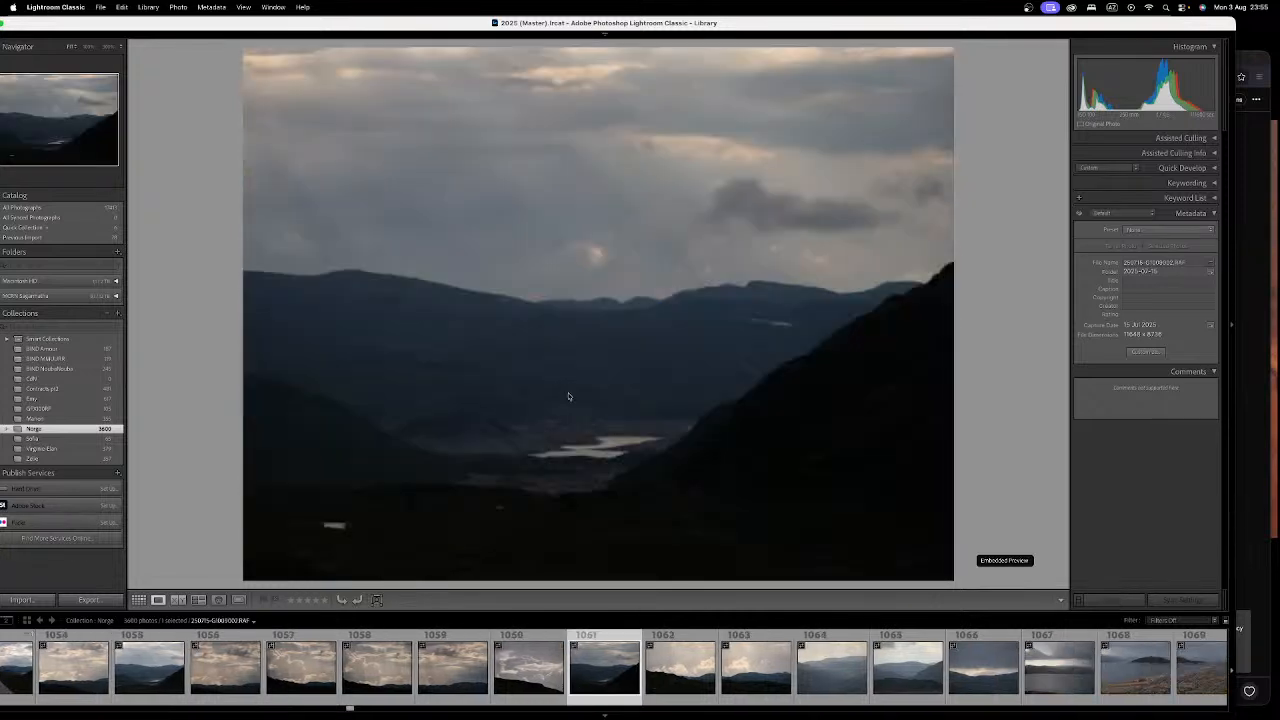
# Step: Look through the grid around photos 1046 to 1065, and compare the cloud photos from 1056 to 1060 enlarged
pyautogui.press('g')
pyautogui.scroll(6, 737, 402)
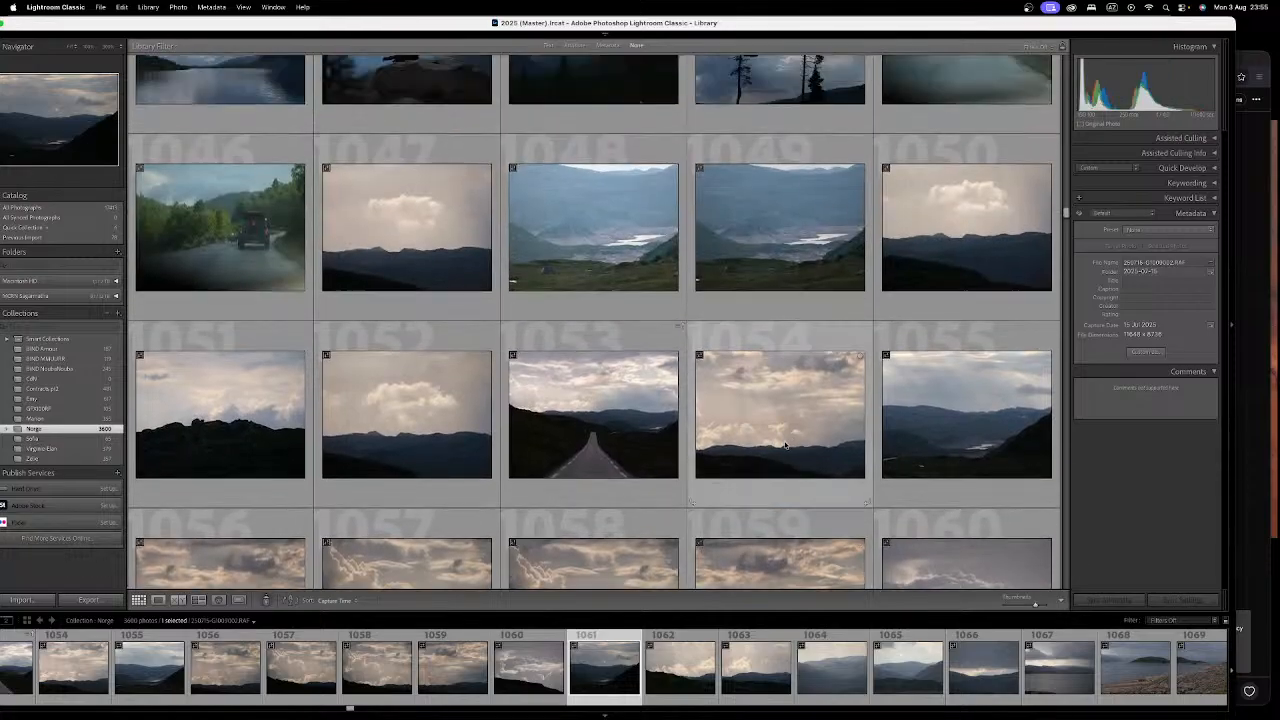
pyautogui.scroll(-4, 786, 445)
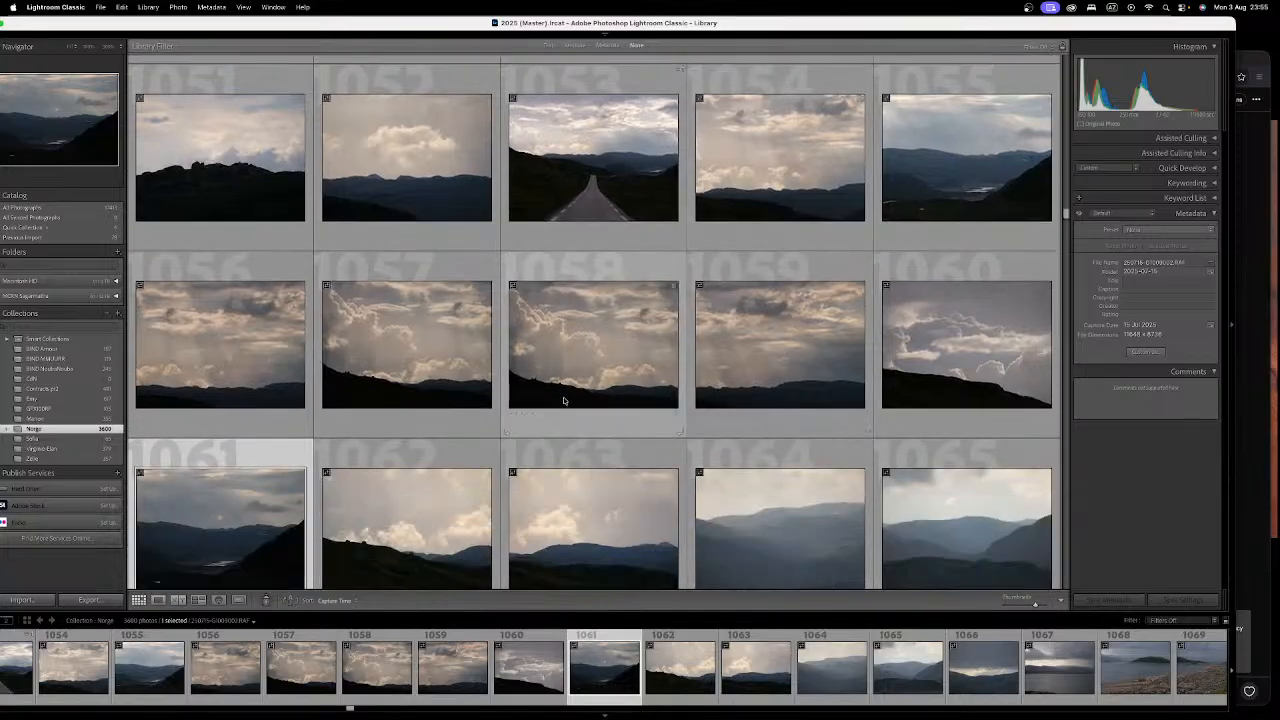
pyautogui.scroll(-2, 575, 398)
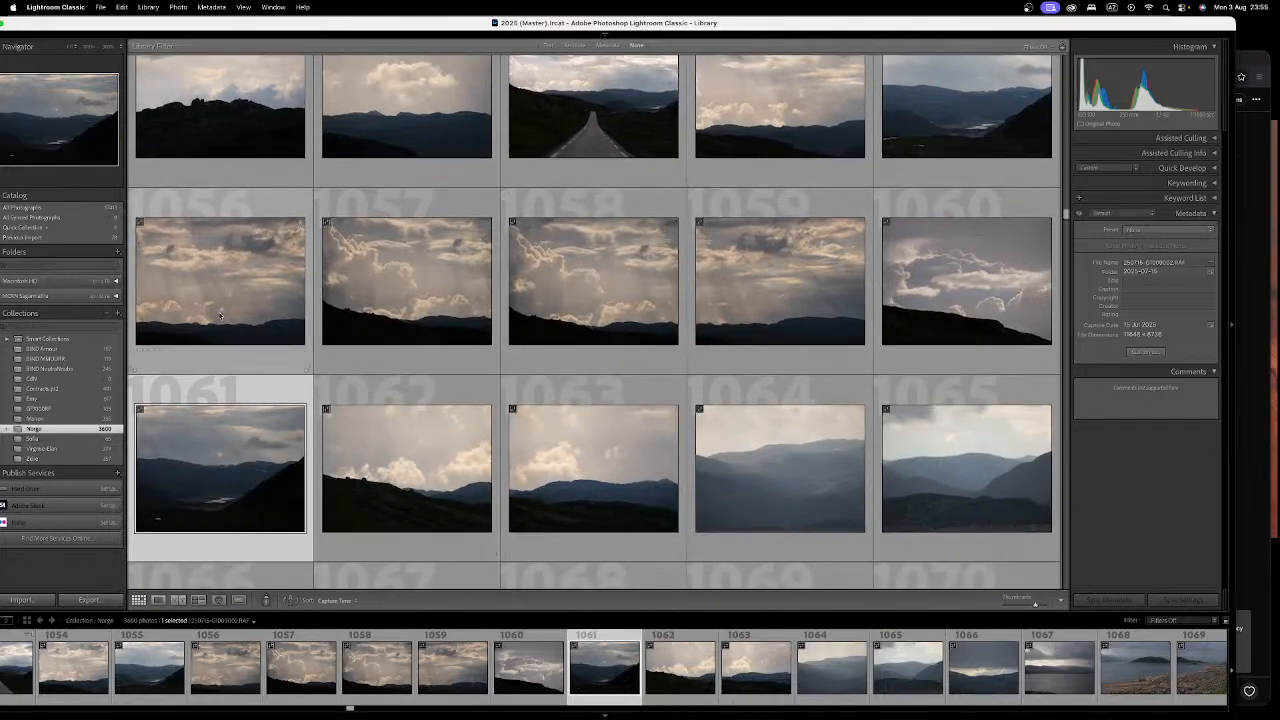
pyautogui.doubleClick(220, 316)
pyautogui.press('Right')
pyautogui.press('Right')
pyautogui.press('Right')
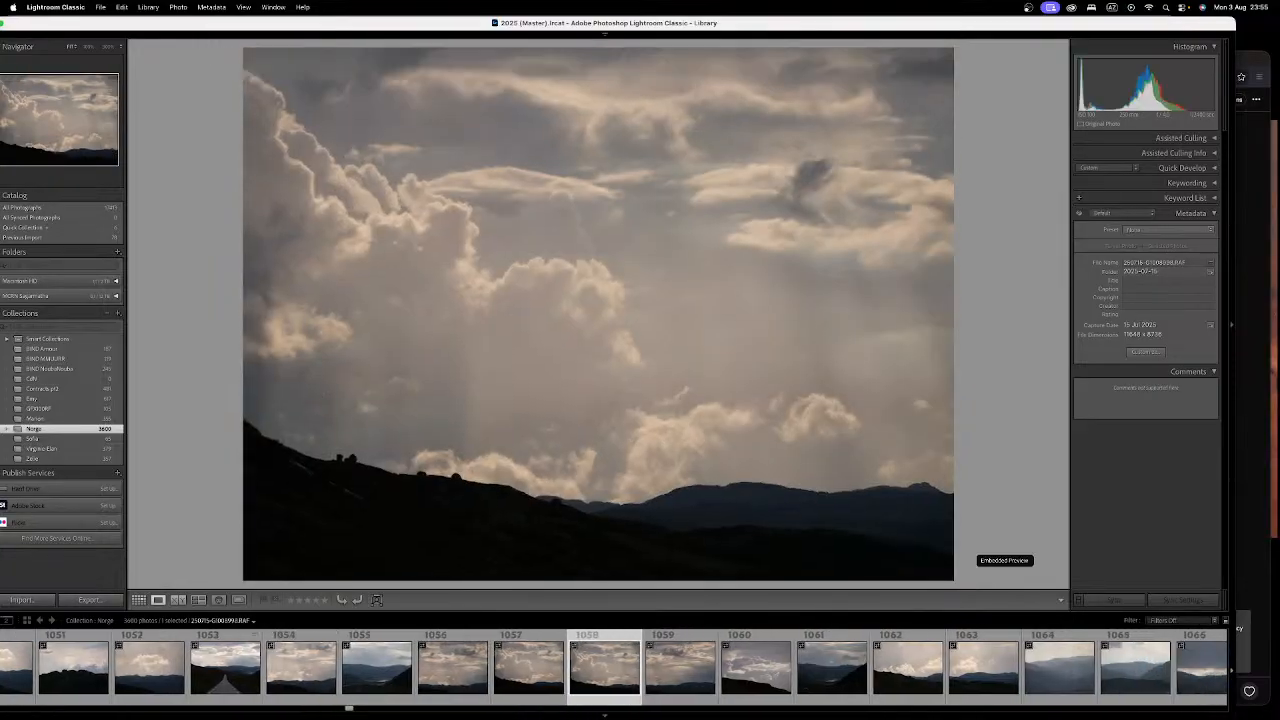
pyautogui.press('Right')
pyautogui.press('Right')
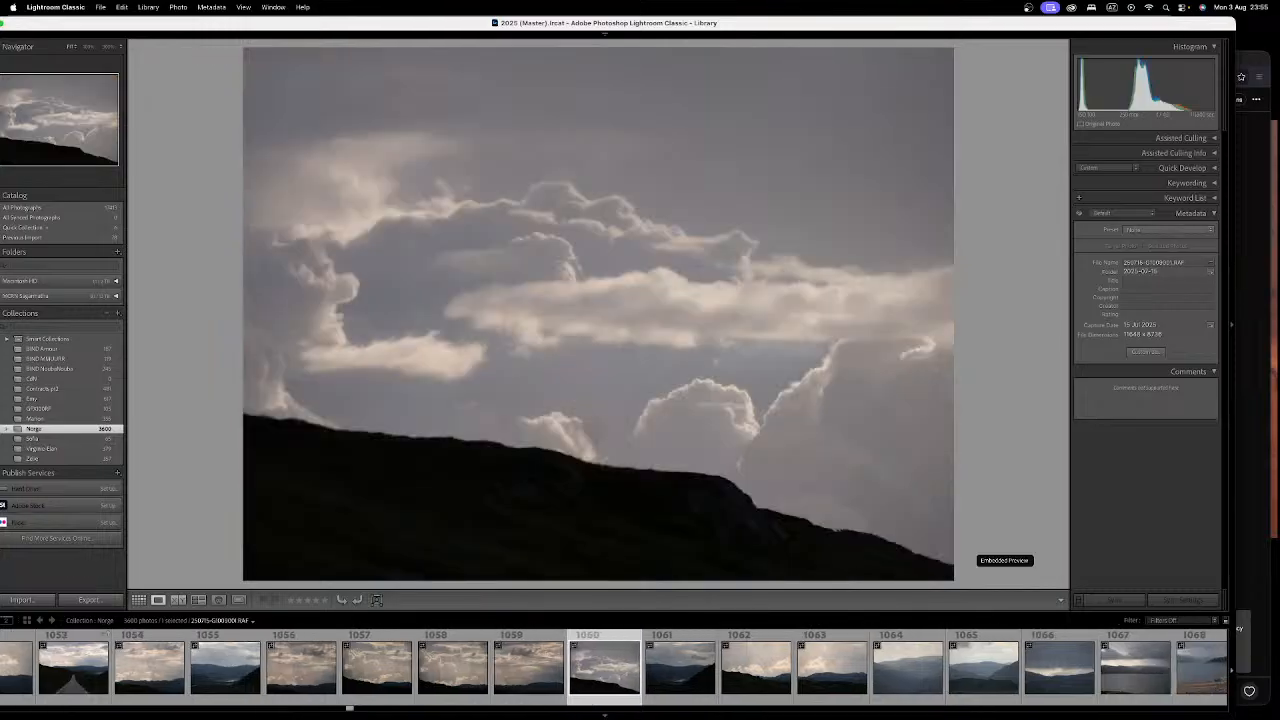
pyautogui.click(677, 460)
pyautogui.click(806, 375)
pyautogui.press('Left')
pyautogui.press('Right')
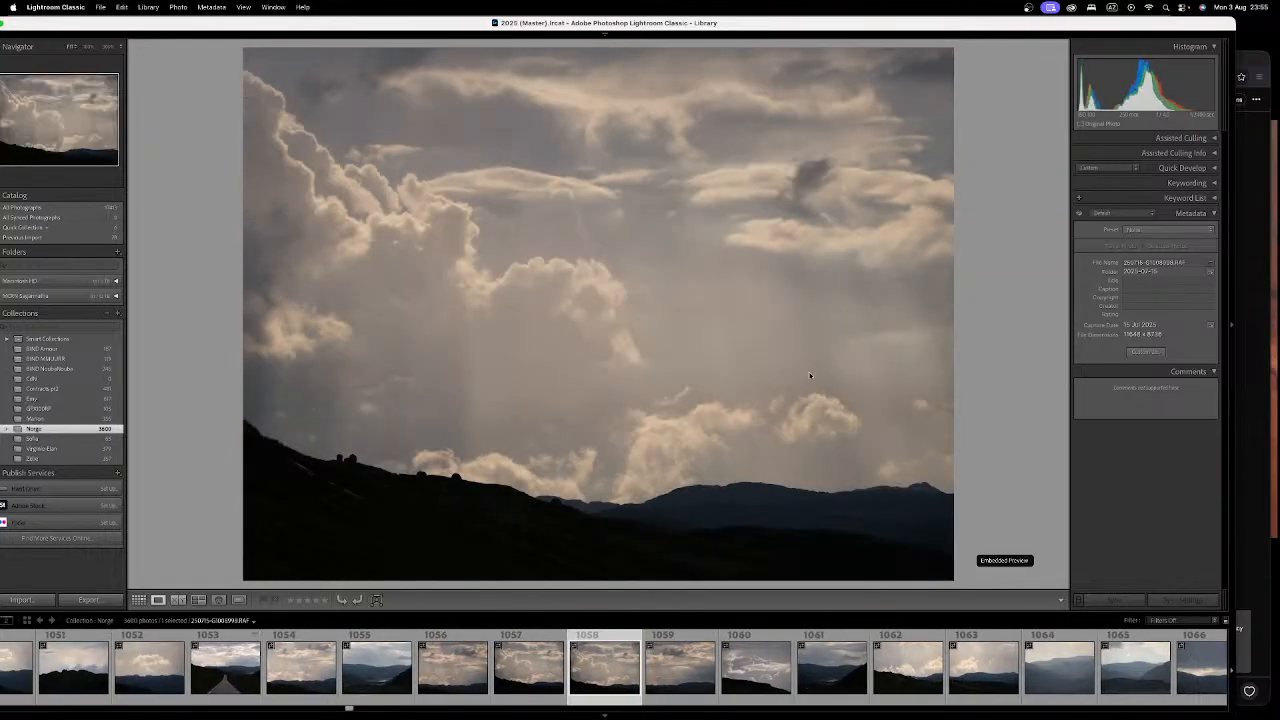
# Step: Try to open photo 1060 in Photoshop from its Finder location
pyautogui.rightClick(689, 271)
pyautogui.moveTo(706, 351)
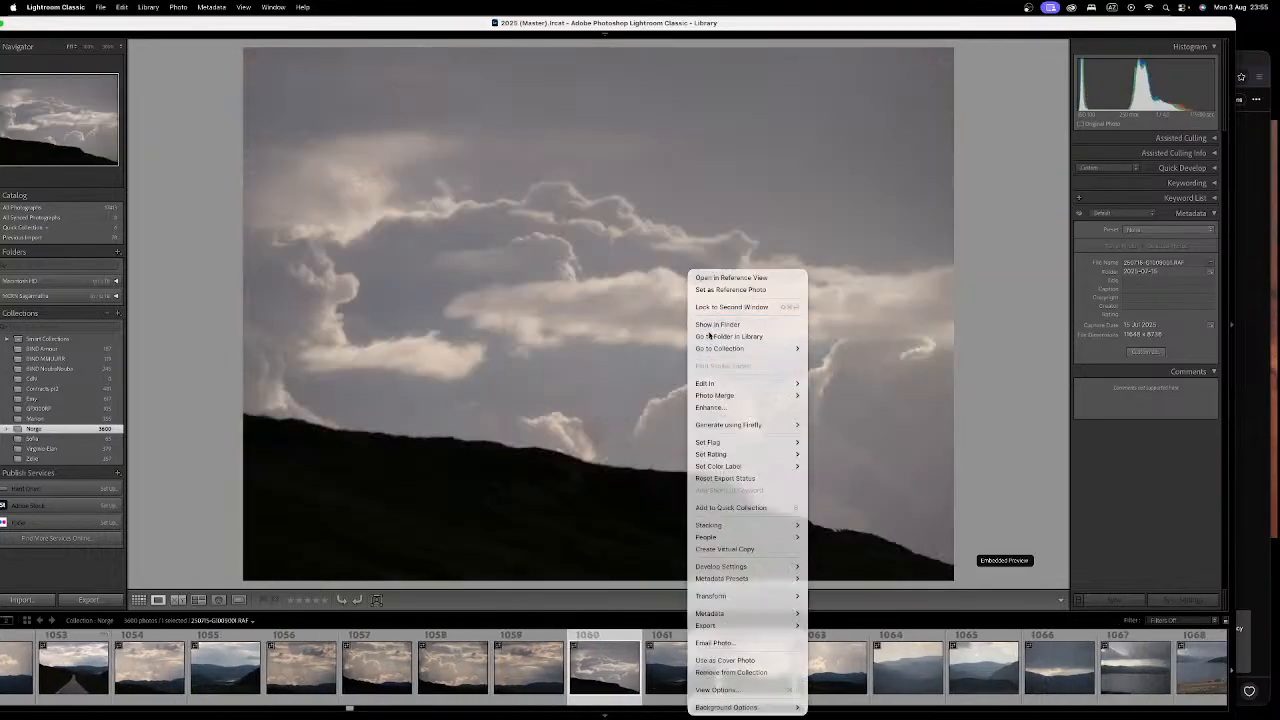
pyautogui.click(717, 324)
pyautogui.doubleClick(449, 593)
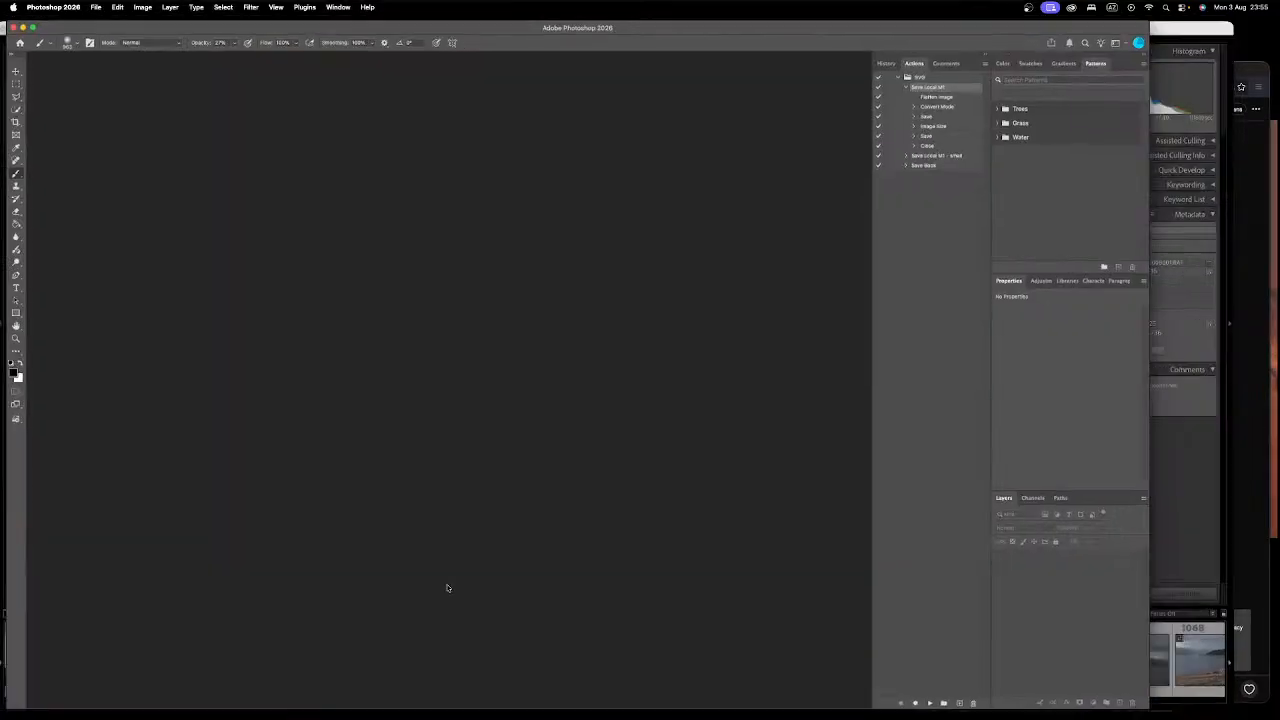
# Step: Return to Lightroom Classic, reveal photo 1060 in Finder and open 250715-G1009001.RAF in Camera Raw
pyautogui.hotkey('ctrl', 'Up')
pyautogui.click(934, 371)
pyautogui.rightClick(626, 386)
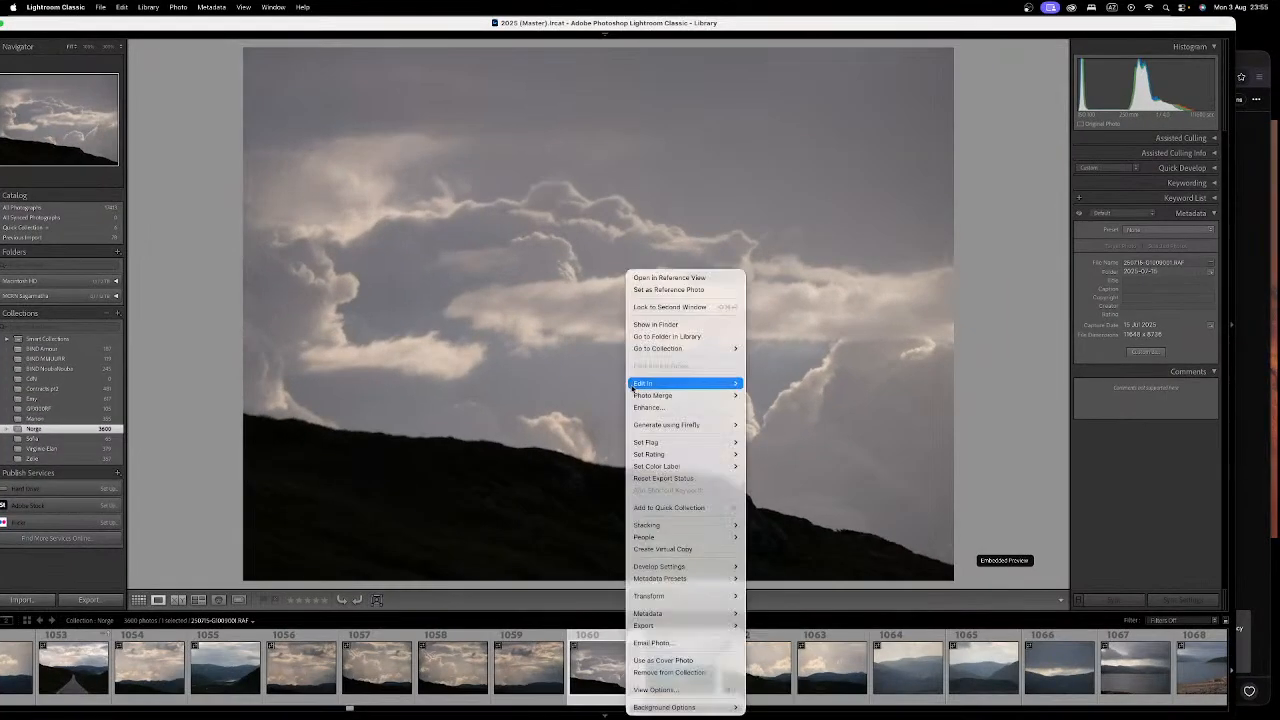
pyautogui.click(688, 325)
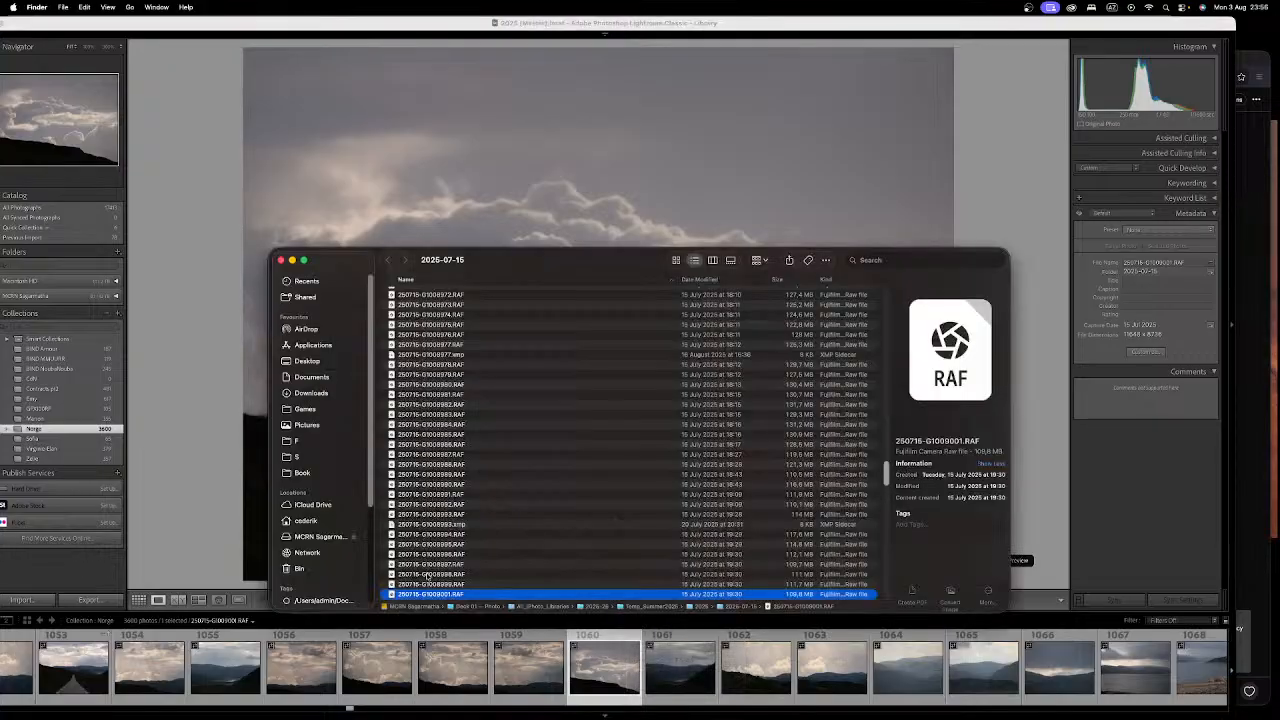
pyautogui.doubleClick(432, 596)
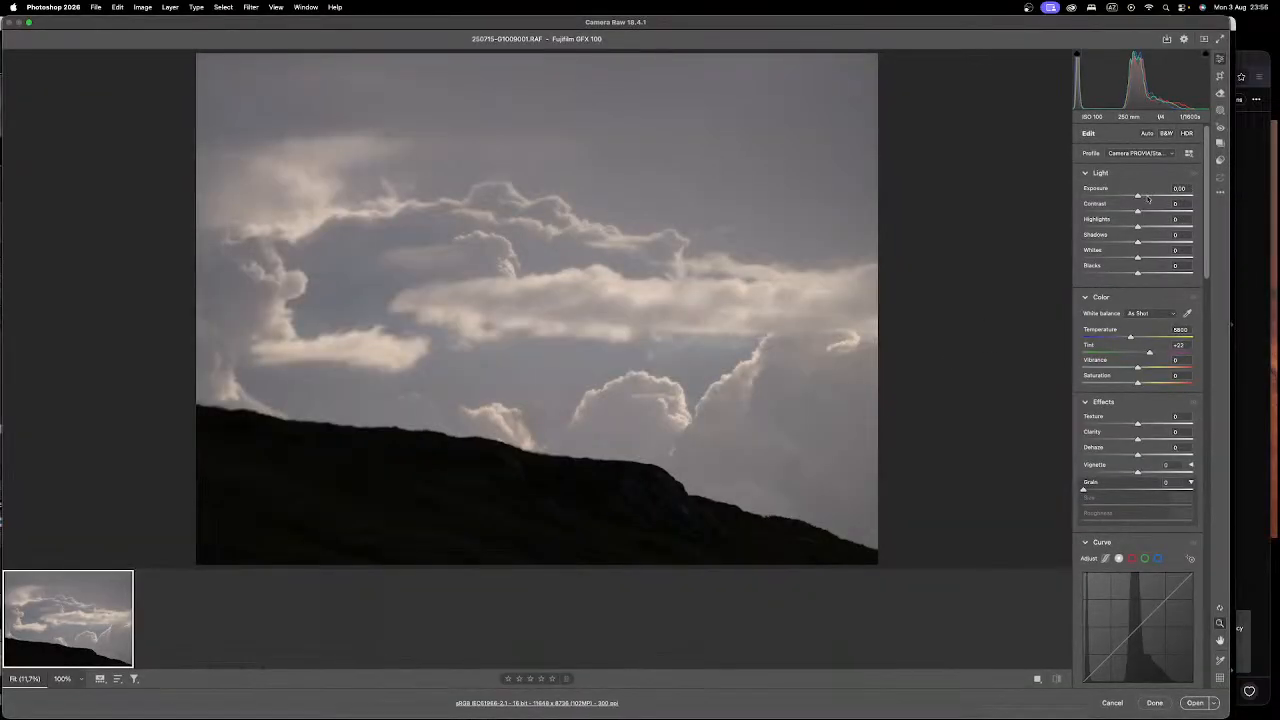
# Step: Set the cloud photo's exposure to -0.20 and its contrast to about +50
pyautogui.click(1148, 196)
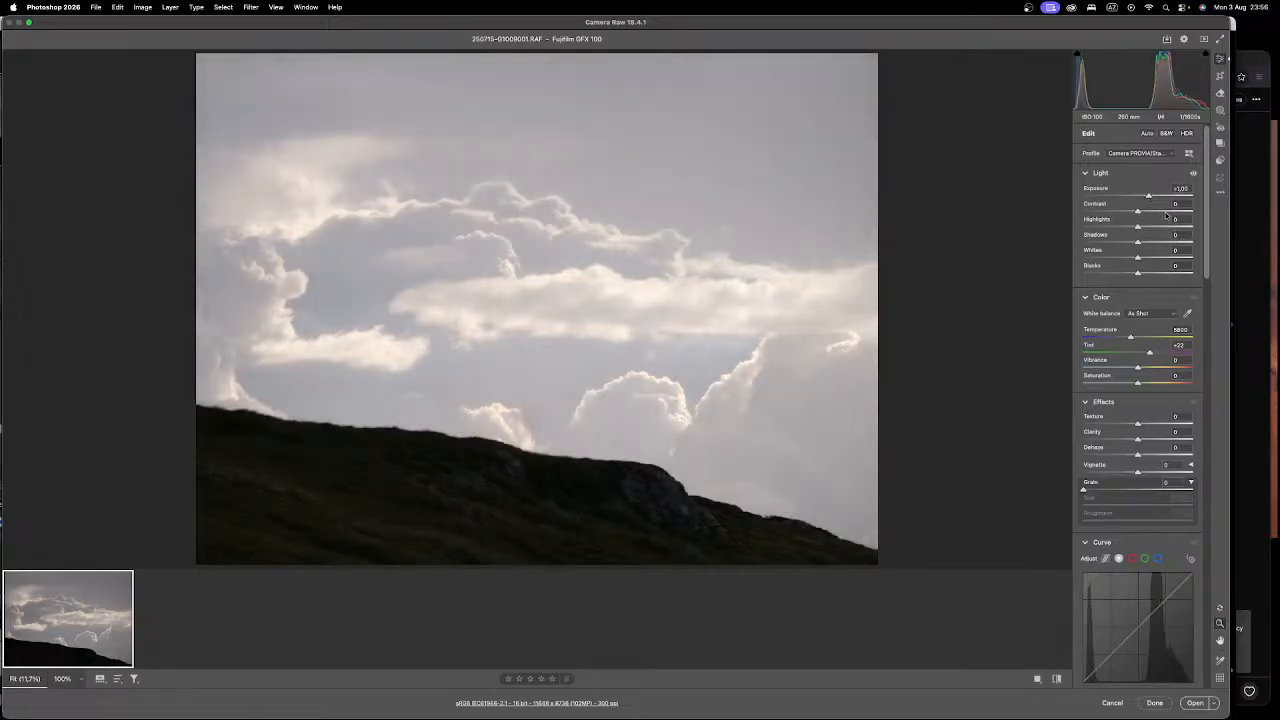
pyautogui.click(1165, 211)
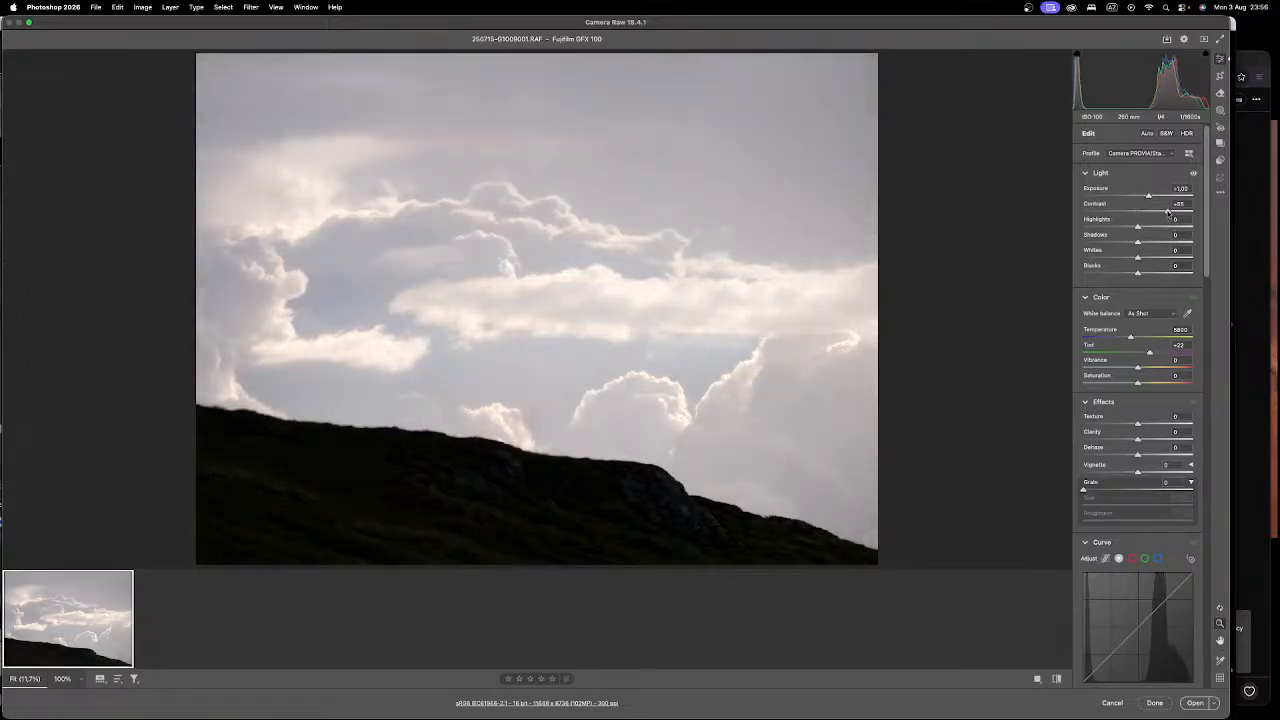
pyautogui.moveTo(1148, 196); pyautogui.dragTo(1135, 196)
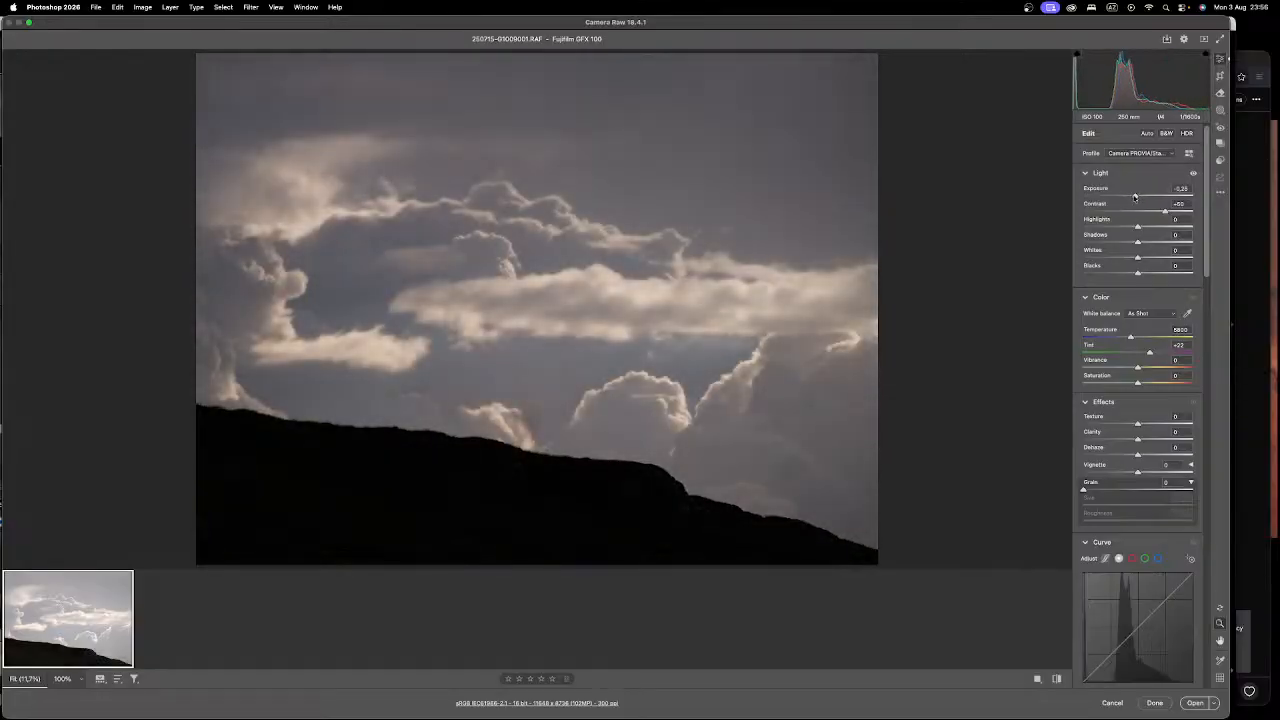
# Step: Raise the cloud photo's highlights to about +16, shadows to about +28, whites to about +39 and blacks to +4
pyautogui.click(1152, 242)
pyautogui.click(1157, 257)
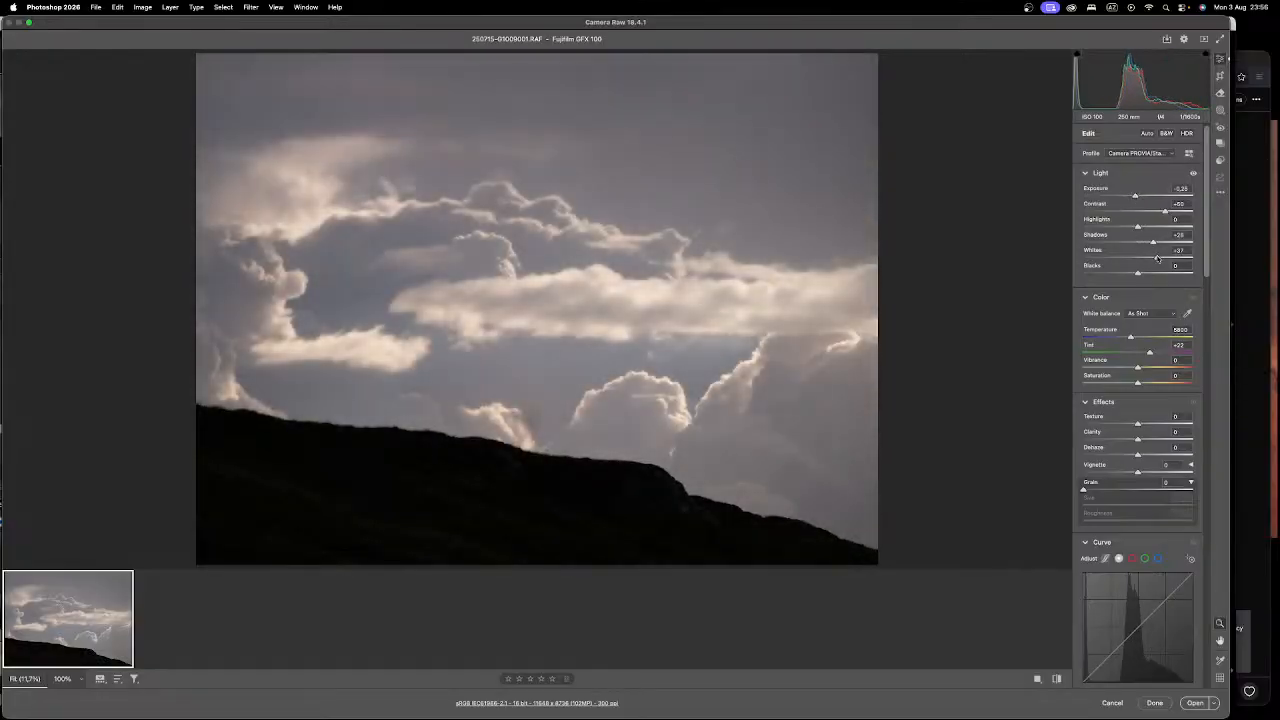
pyautogui.moveTo(1158, 258); pyautogui.dragTo(1140, 273)
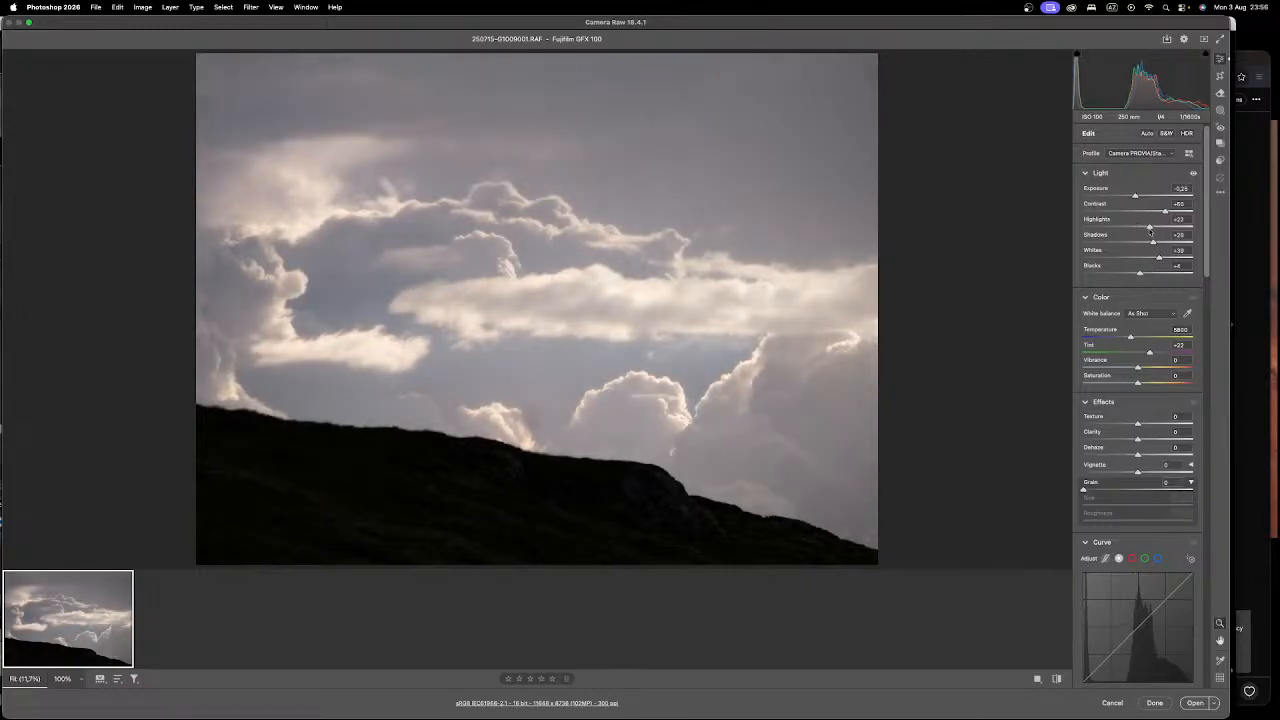
pyautogui.click(1141, 228)
pyautogui.moveTo(1140, 228); pyautogui.dragTo(1146, 228)
pyautogui.moveTo(652, 304); pyautogui.dragTo(713, 317)
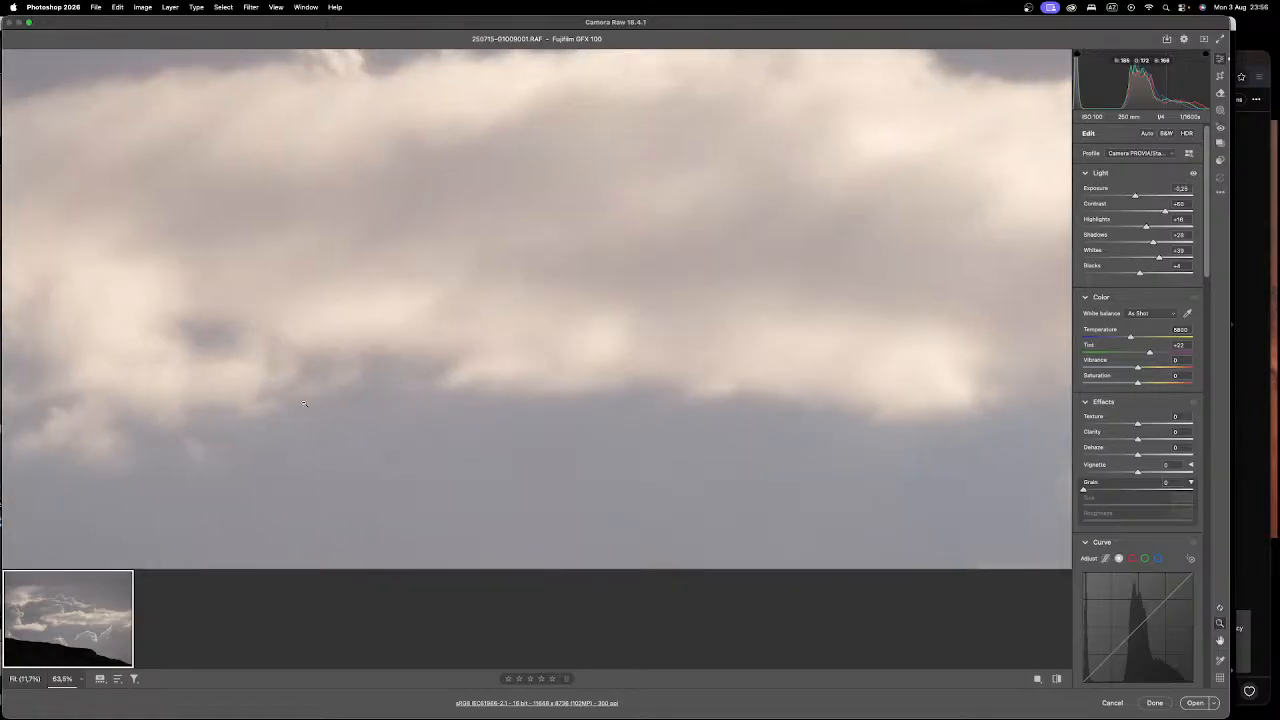
# Step: Examine the clouds and the dark hillside ridge up close, and return to the whole-image view
pyautogui.press('space')
pyautogui.moveTo(611, 416)
pyautogui.mouseDown()
pyautogui.moveTo(660, 236)
pyautogui.moveTo(665, 70)
pyautogui.mouseUp()
pyautogui.moveTo(472, 440); pyautogui.dragTo(506, 171)
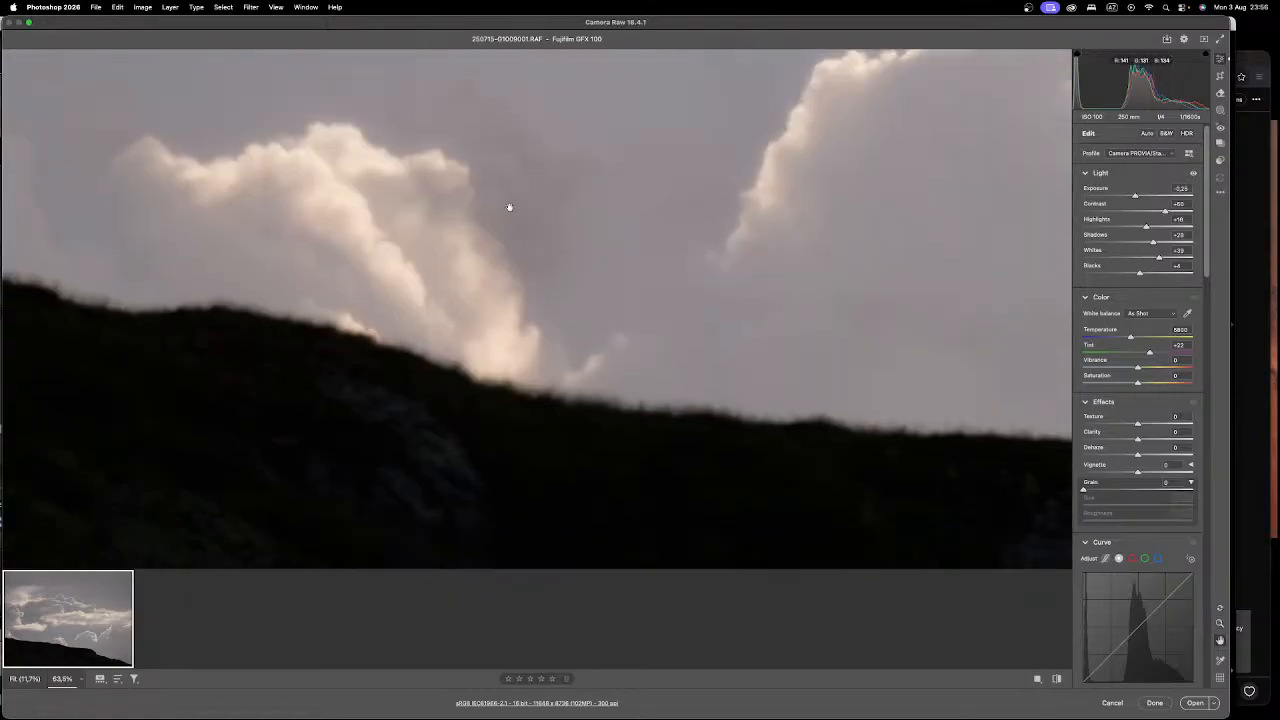
pyautogui.click(512, 222)
pyautogui.moveTo(355, 250); pyautogui.dragTo(521, 315)
pyautogui.press('space')
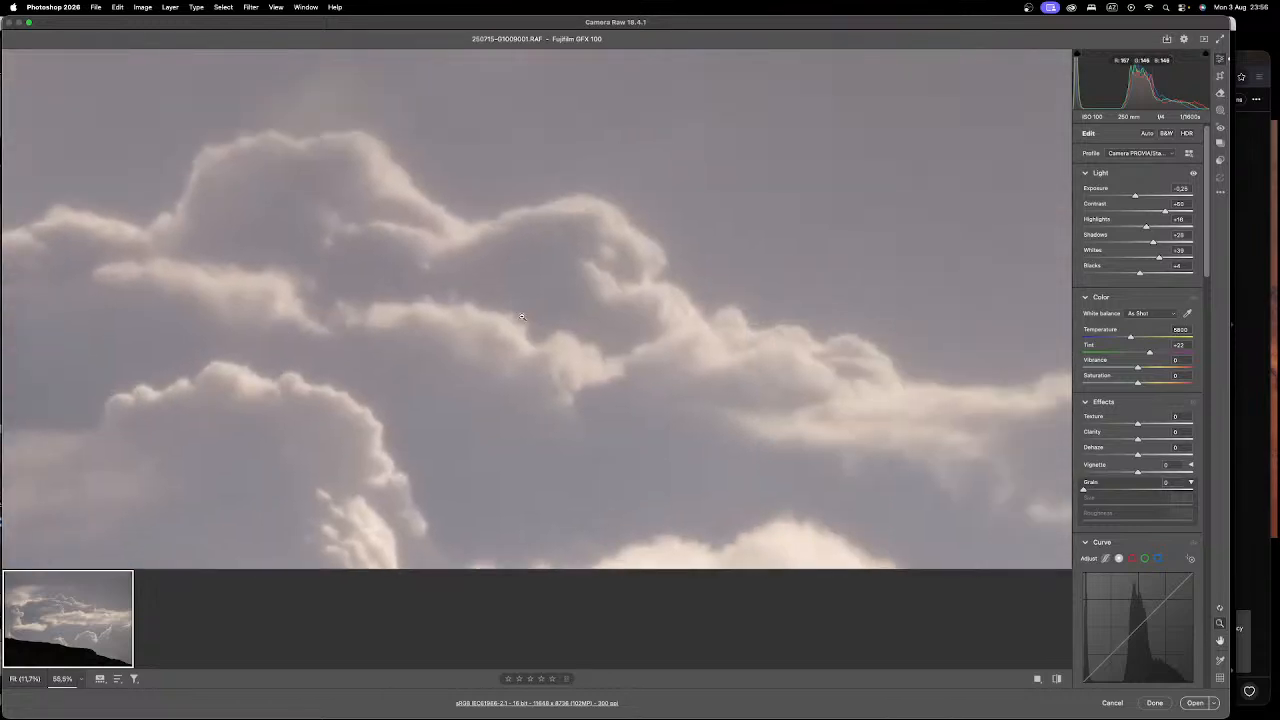
pyautogui.click(521, 316)
pyautogui.moveTo(757, 352); pyautogui.dragTo(832, 376)
pyautogui.moveTo(749, 378)
pyautogui.mouseDown()
pyautogui.moveTo(825, 368)
pyautogui.moveTo(759, 366)
pyautogui.mouseUp()
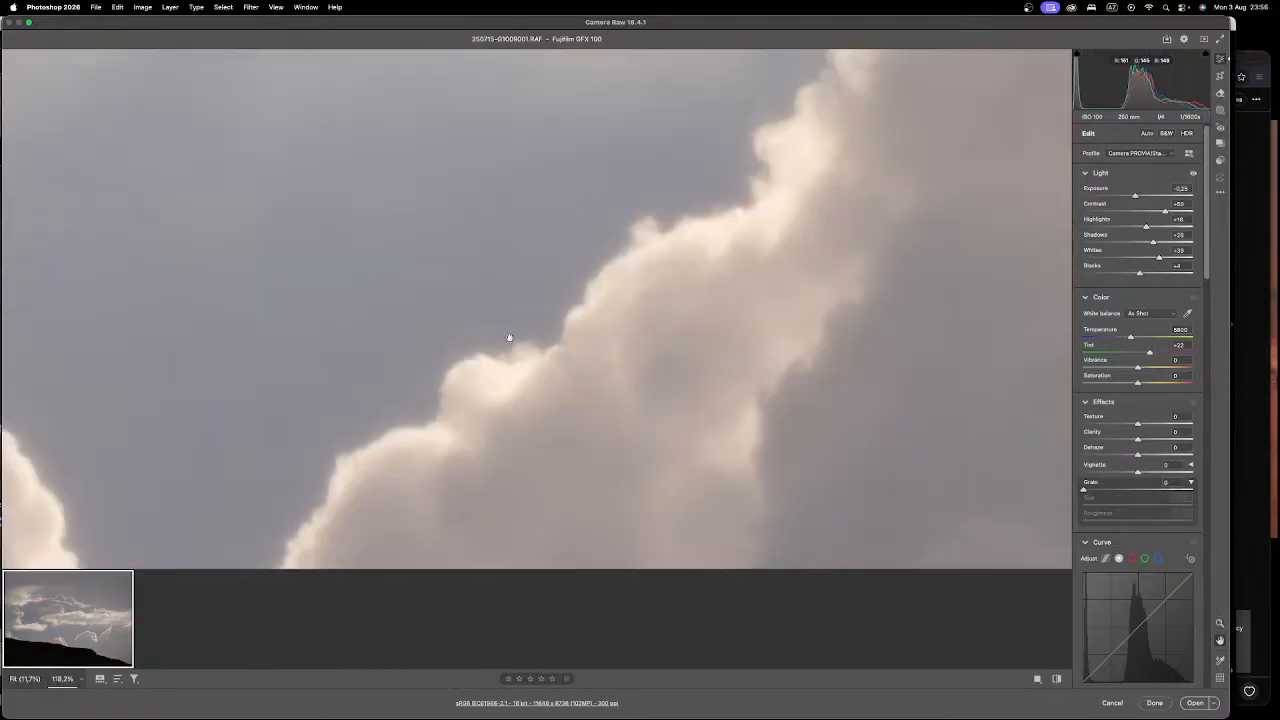
pyautogui.moveTo(500, 335); pyautogui.dragTo(631, 189)
pyautogui.press('super+0')
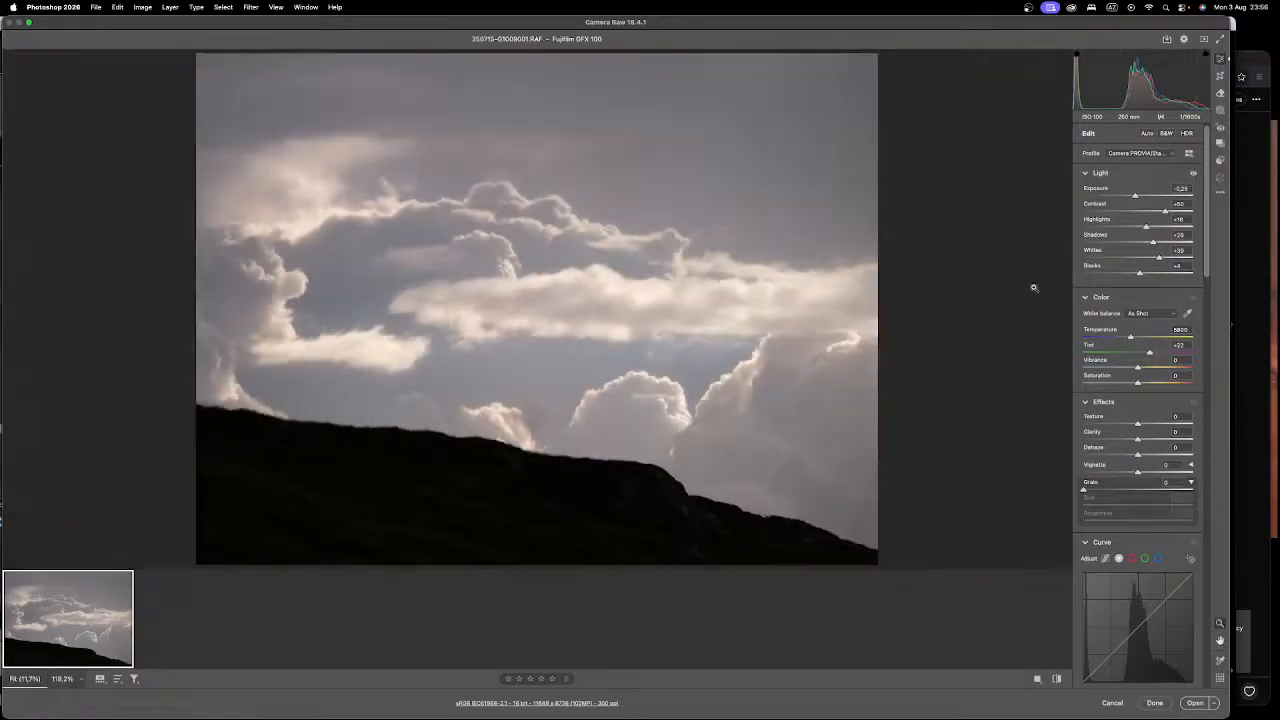
# Step: Try Dehaze +18, Clarity -17 and Blacks +41 with a black-and-white conversion, Exposure -1.15 and Contrast -10 on the cloud photo
pyautogui.click(1152, 455)
pyautogui.moveTo(1152, 455); pyautogui.dragTo(1126, 441)
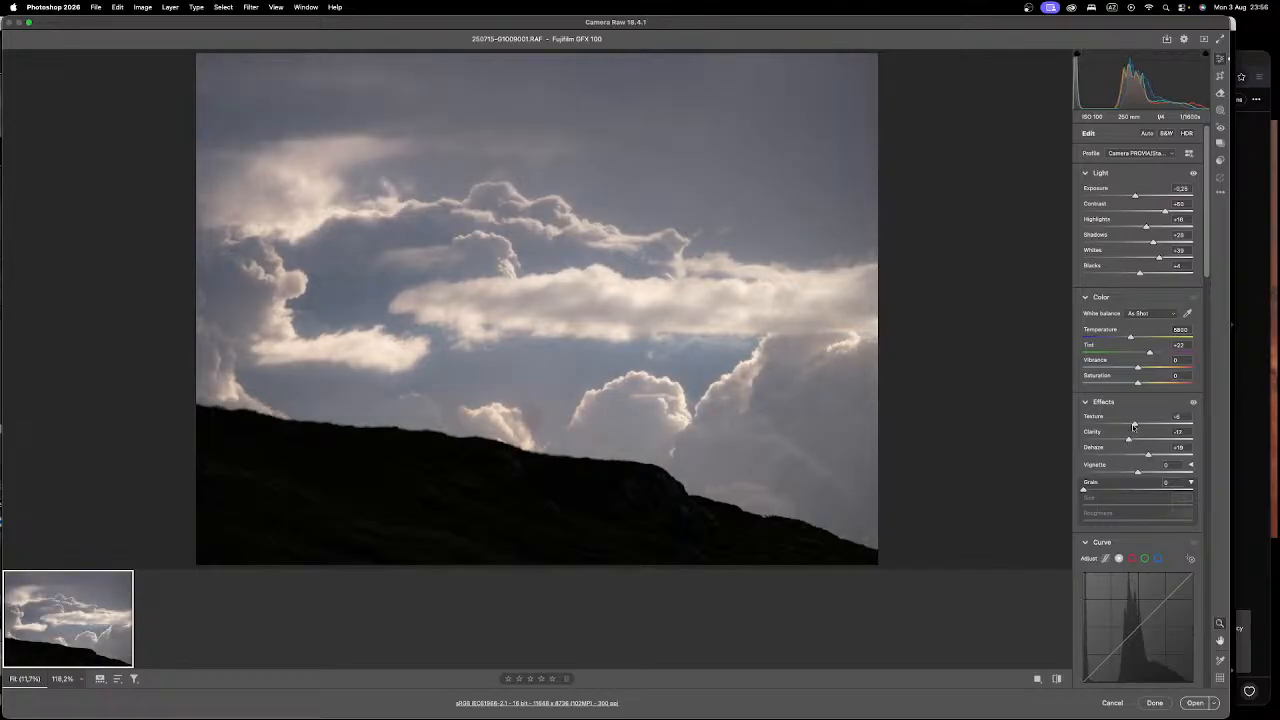
pyautogui.moveTo(1153, 277); pyautogui.dragTo(1166, 274)
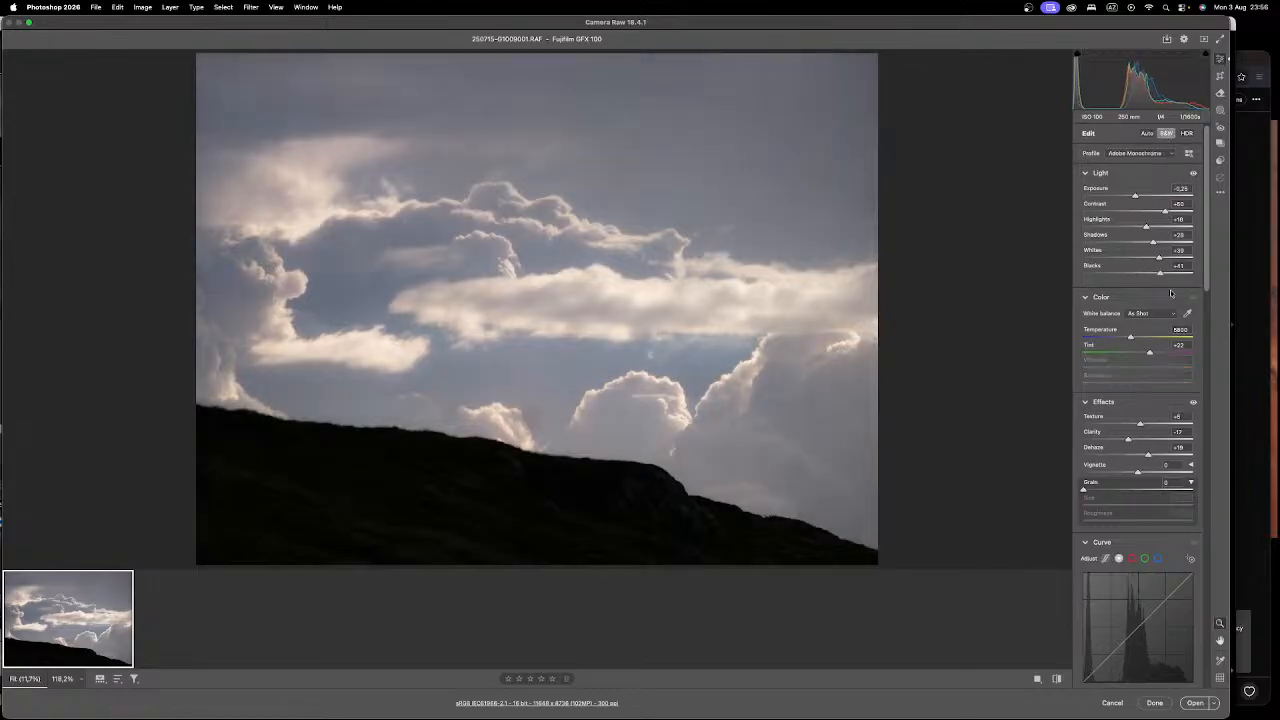
pyautogui.moveTo(1135, 196); pyautogui.dragTo(1125, 192)
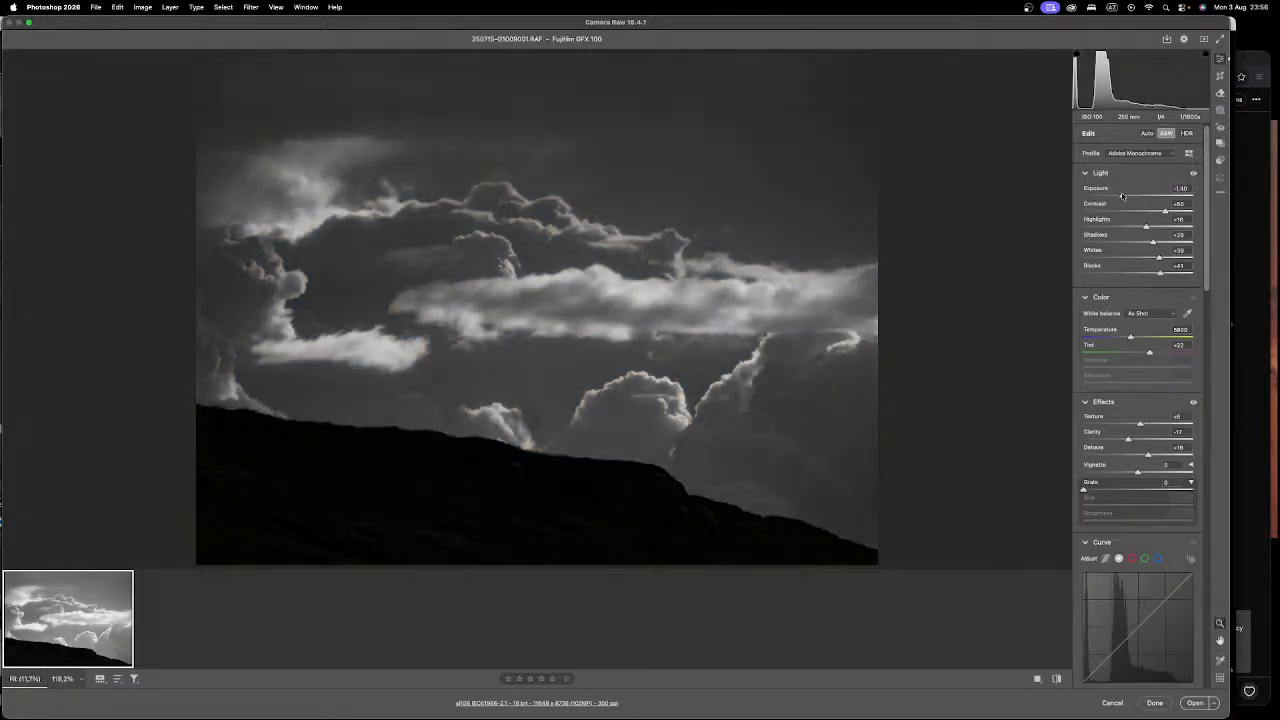
pyautogui.moveTo(1158, 257); pyautogui.dragTo(1132, 211)
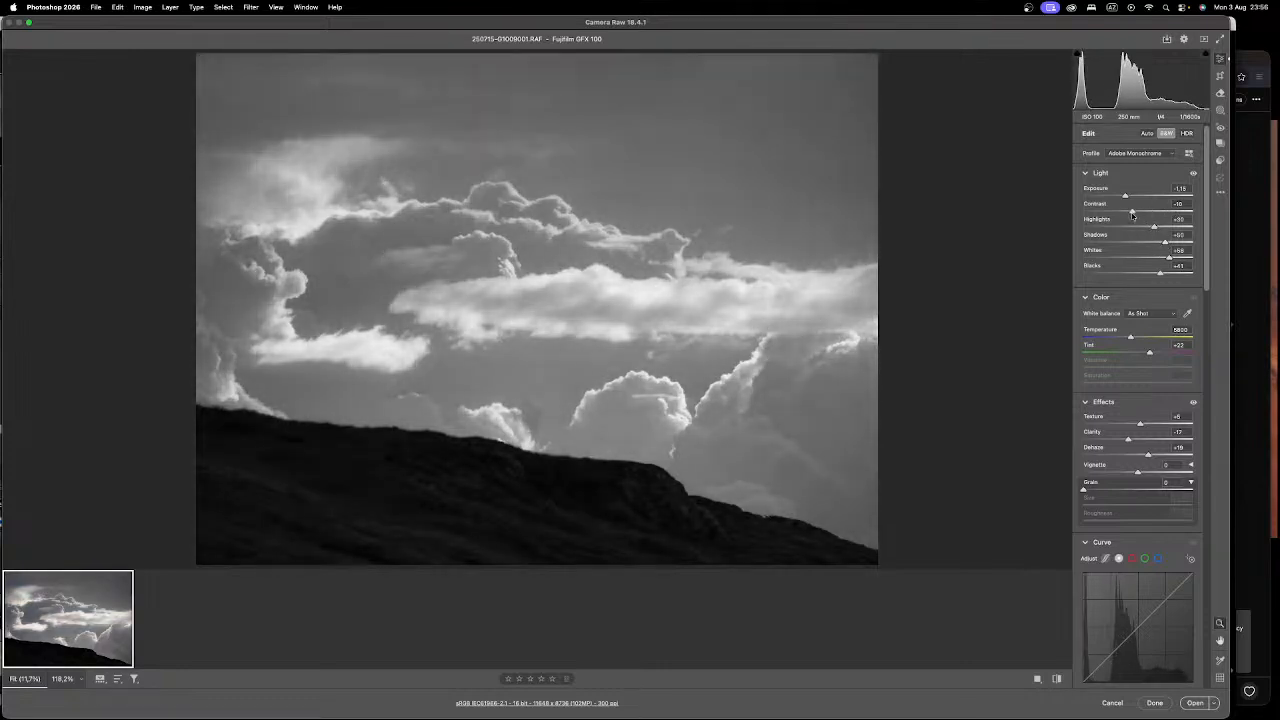
# Step: Discard all Camera Raw changes and switch to the Lightroom Classic library
pyautogui.click(1112, 702)
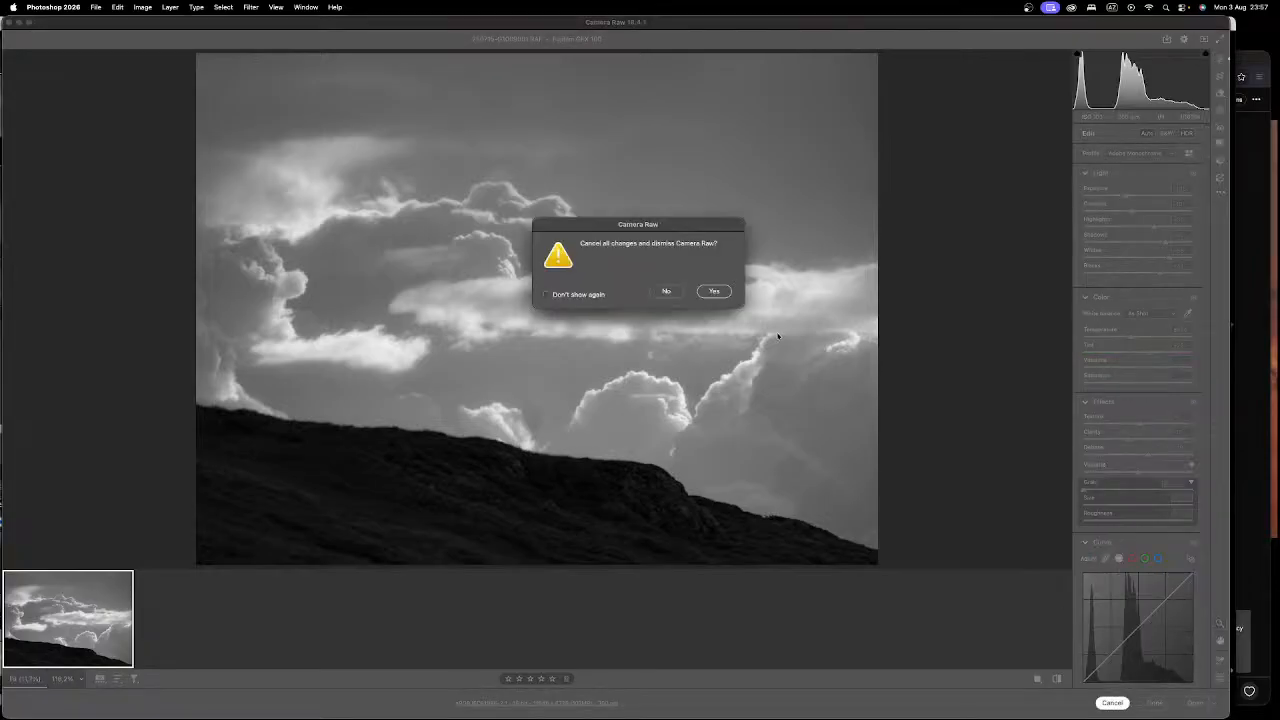
pyautogui.press('Return')
pyautogui.hotkey('ctrl', 'Up')
pyautogui.click(712, 373)
# Step: Browse the Norge collection's photos that follow the cloud shot, first enlarged one by one and in the thumbnail grid
pyautogui.press('Right')
pyautogui.press('Right')
pyautogui.press('Right')
pyautogui.press('Right')
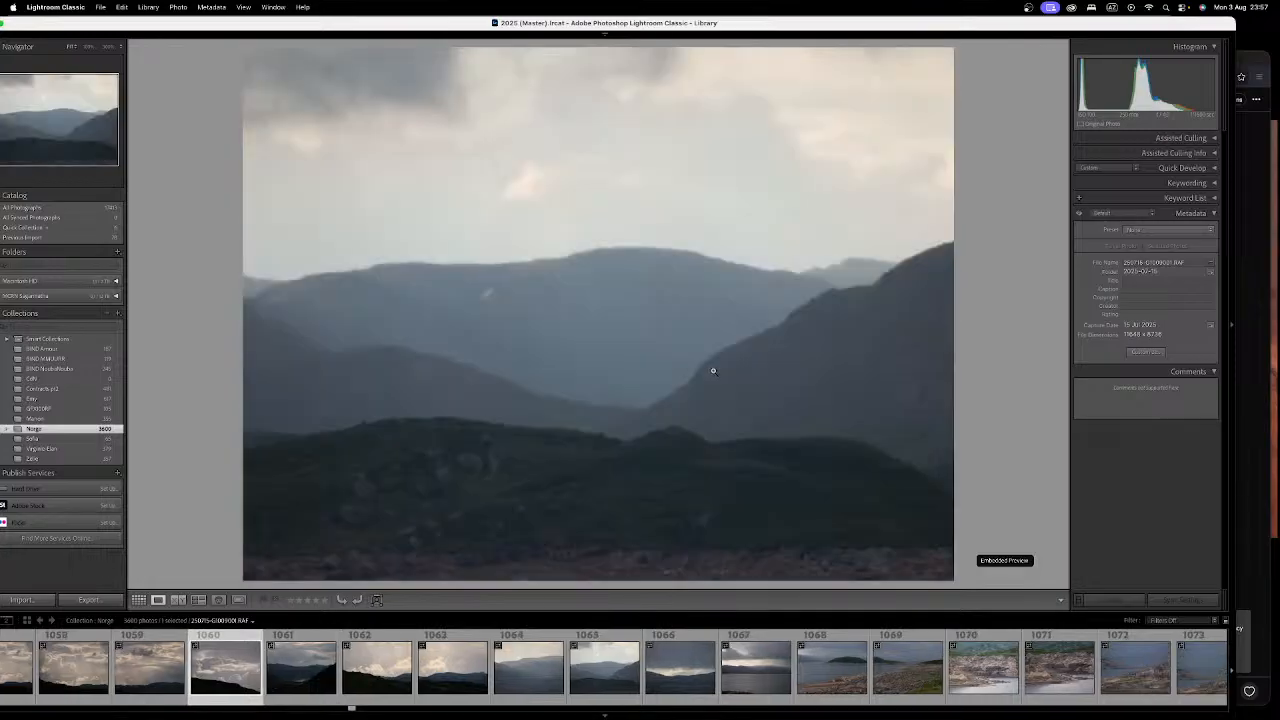
pyautogui.press('Right')
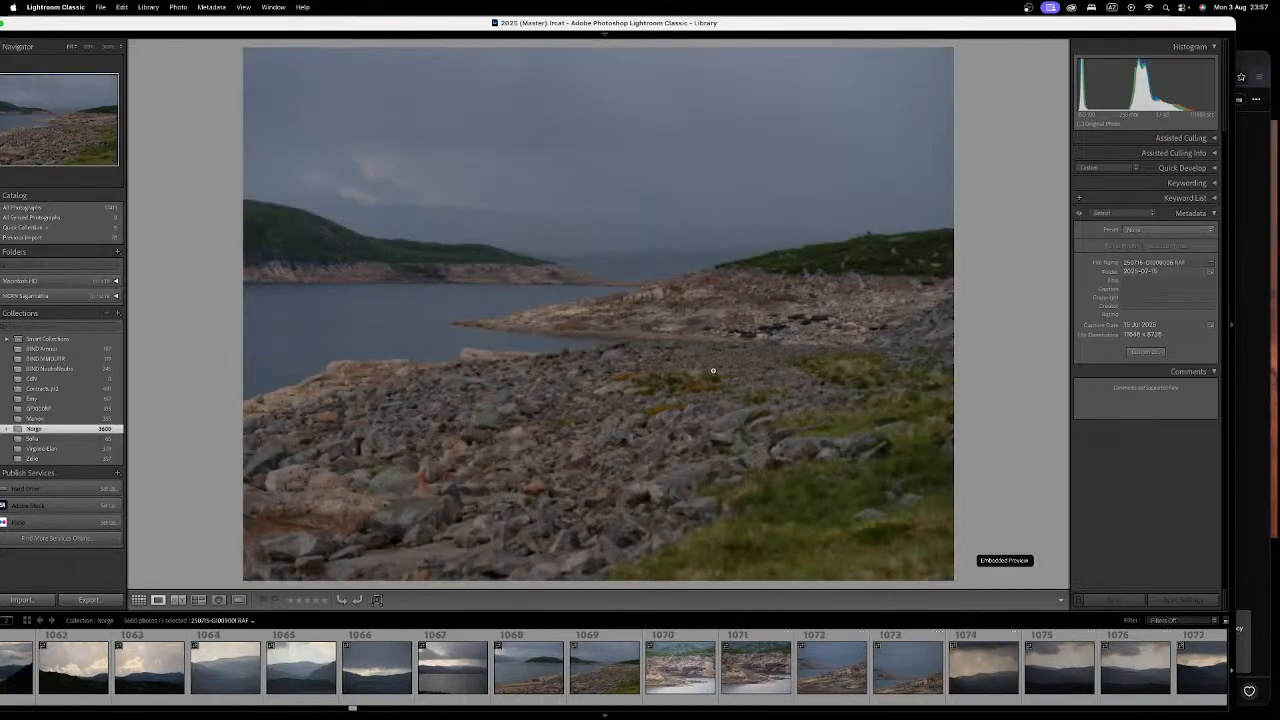
pyautogui.press('g')
pyautogui.scroll(-10, 707, 367)
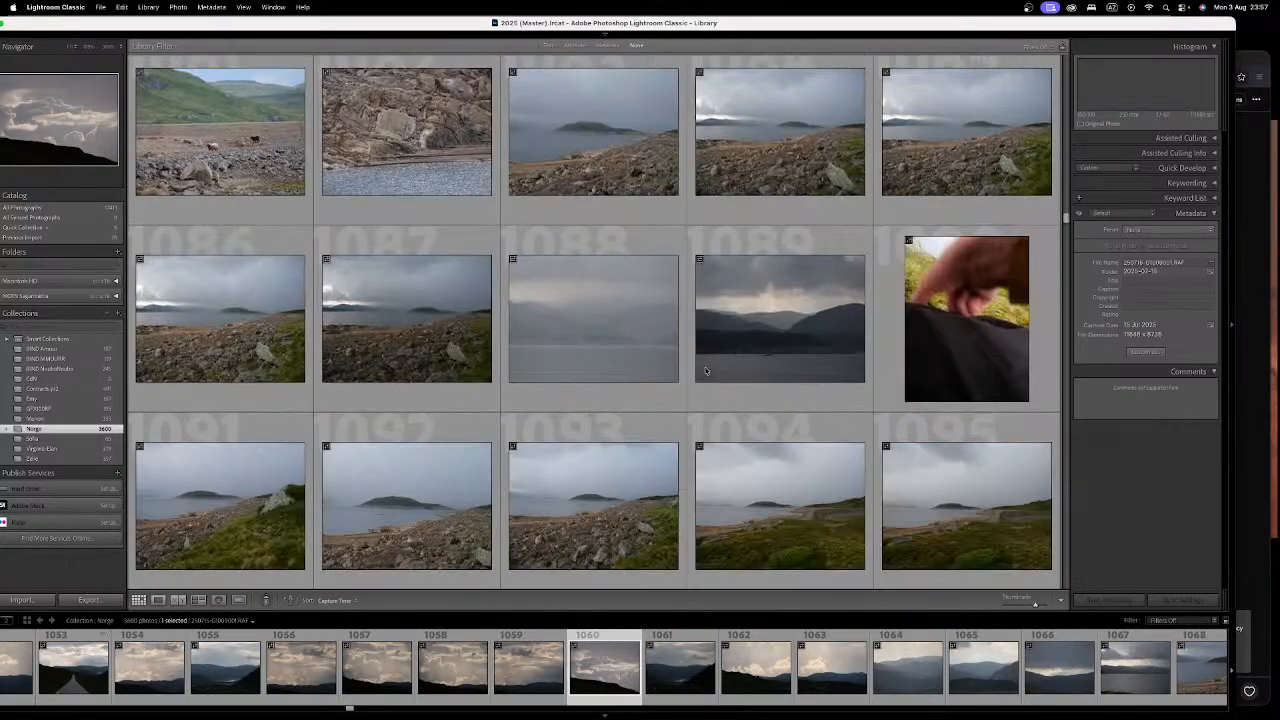
pyautogui.scroll(-5, 705, 370)
pyautogui.scroll(6, 705, 370)
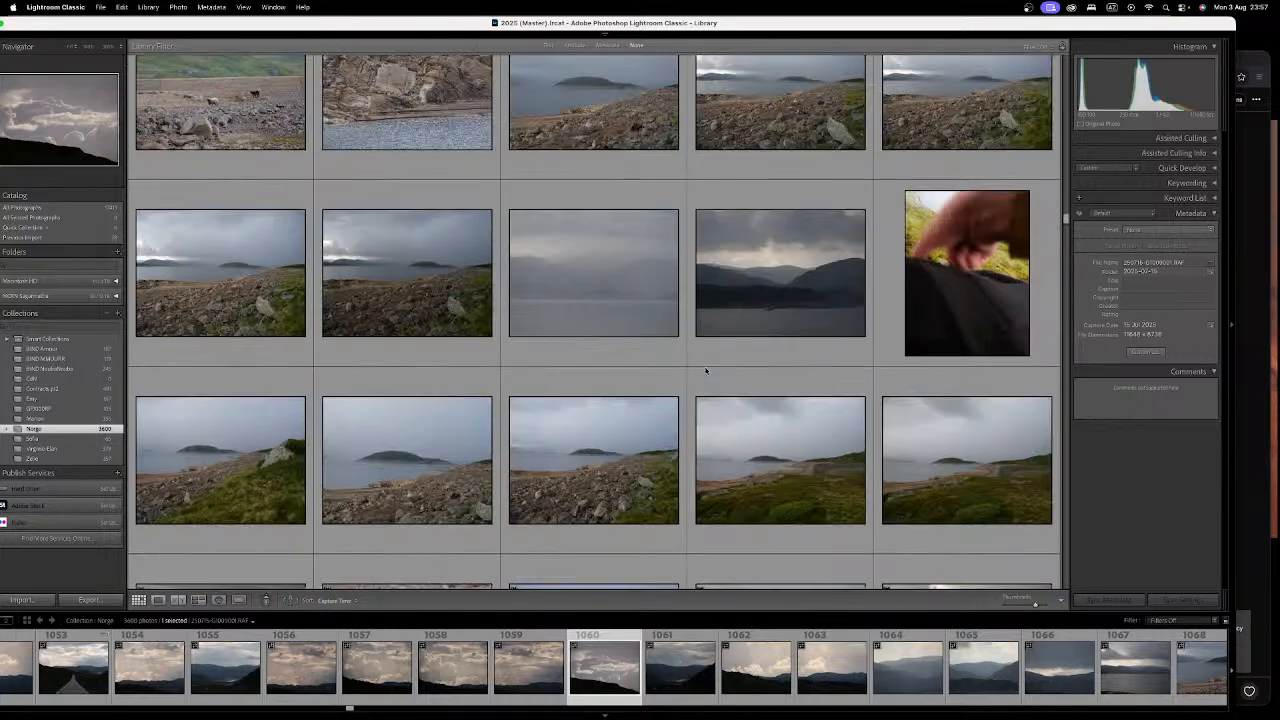
pyautogui.scroll(-2, 705, 371)
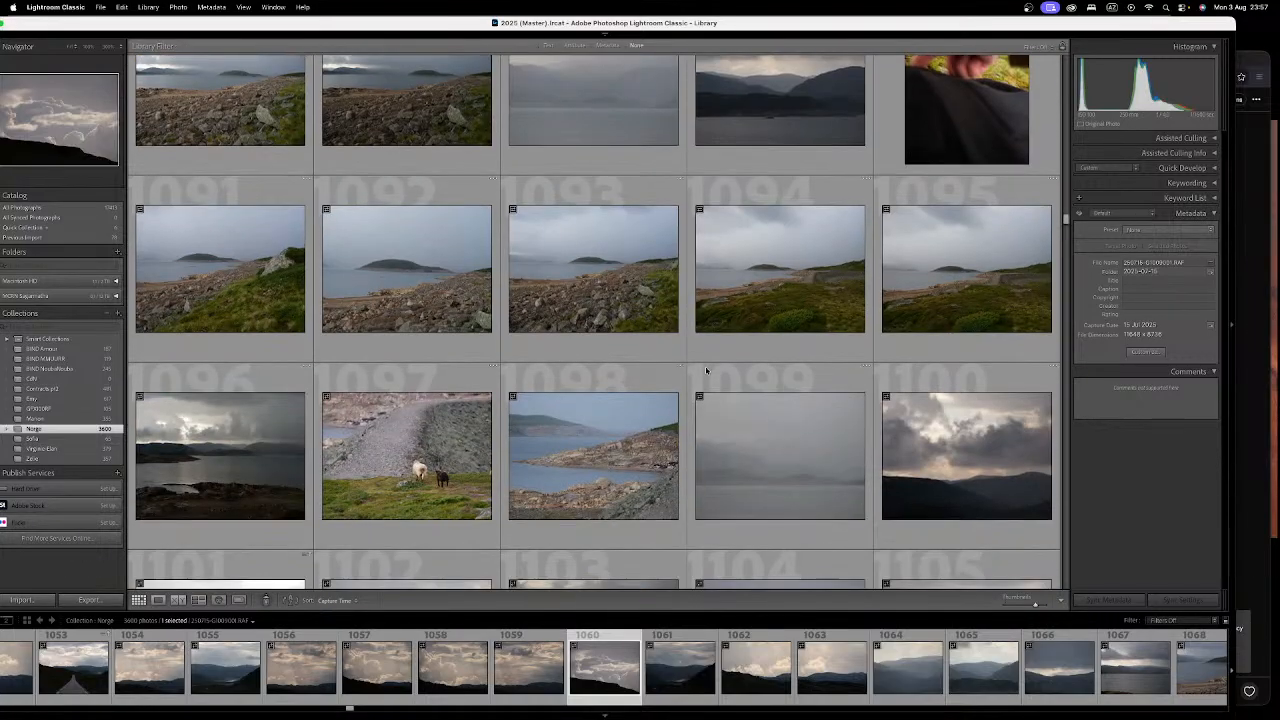
pyautogui.scroll(-10, 705, 370)
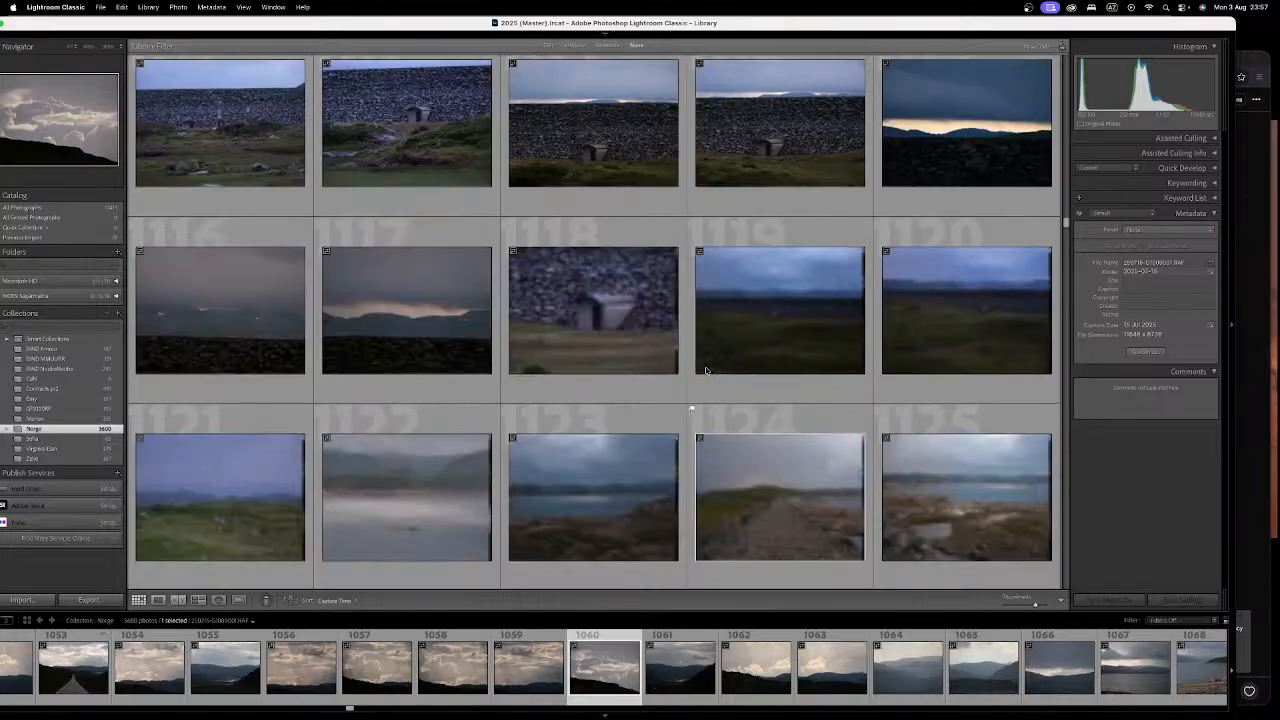
pyautogui.scroll(-10, 705, 370)
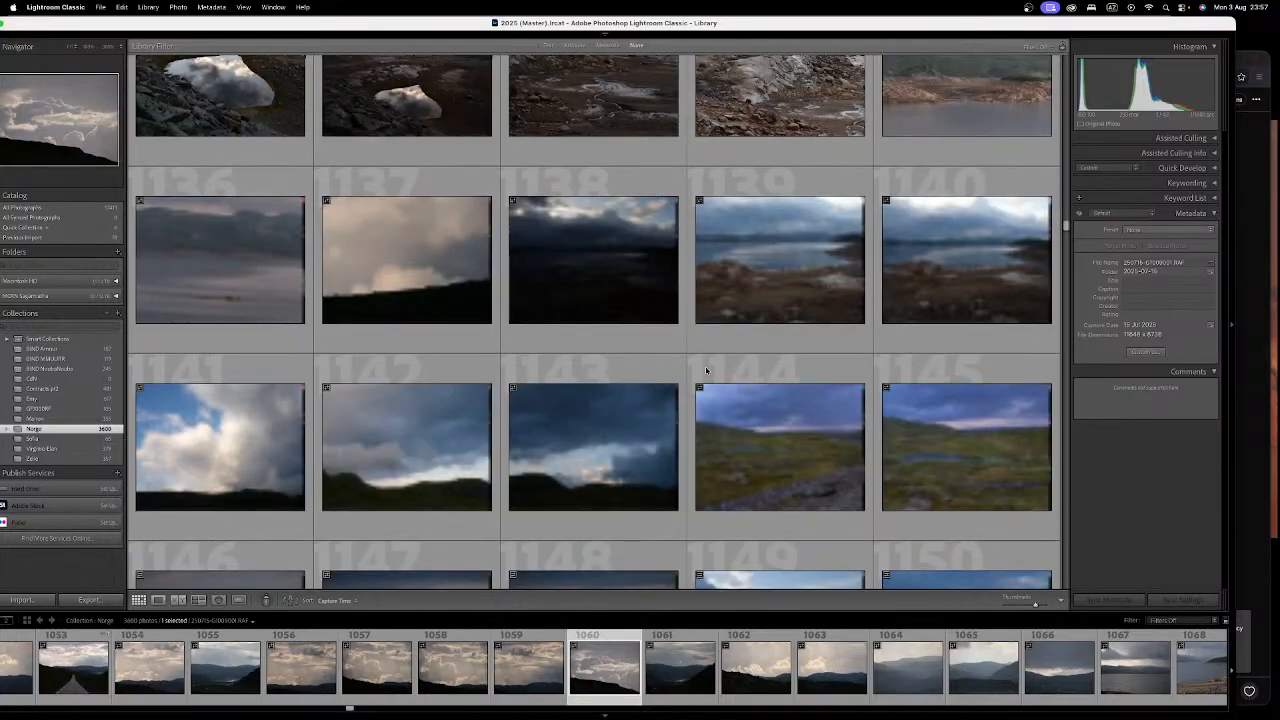
pyautogui.scroll(-8, 705, 371)
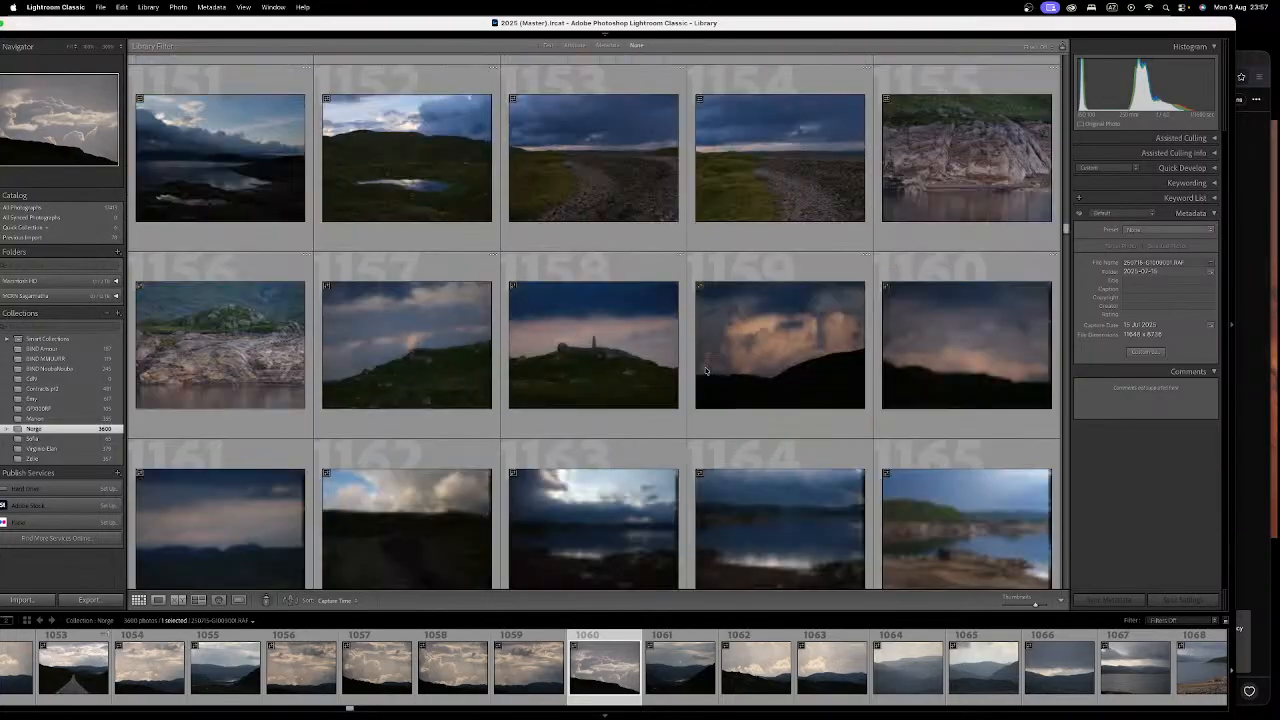
pyautogui.scroll(-9, 705, 371)
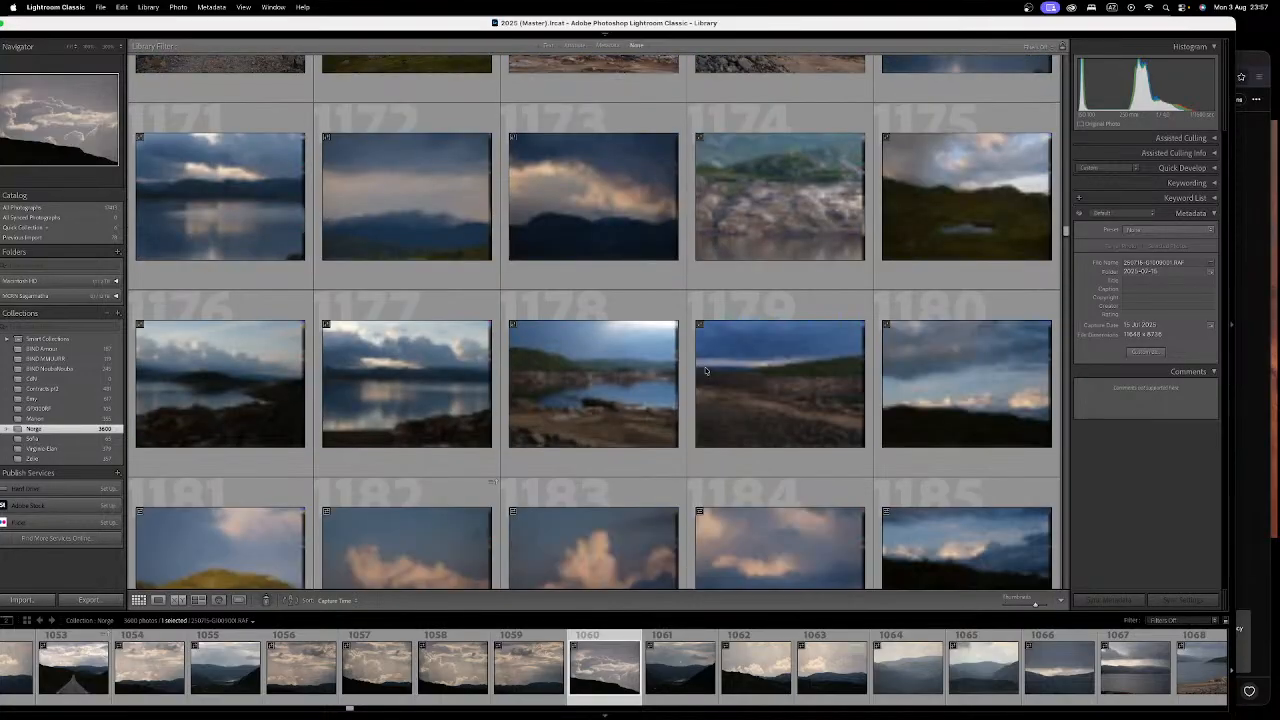
pyautogui.scroll(10, 705, 371)
pyautogui.scroll(4, 705, 371)
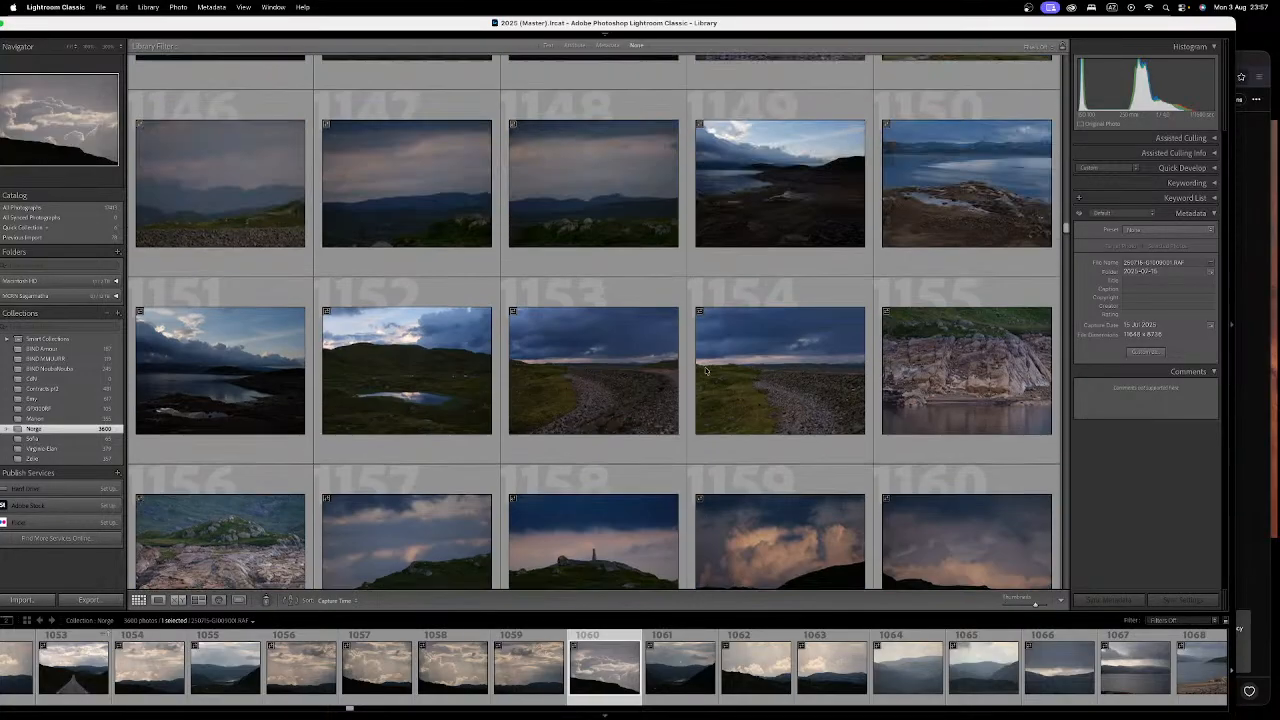
pyautogui.scroll(-5, 705, 372)
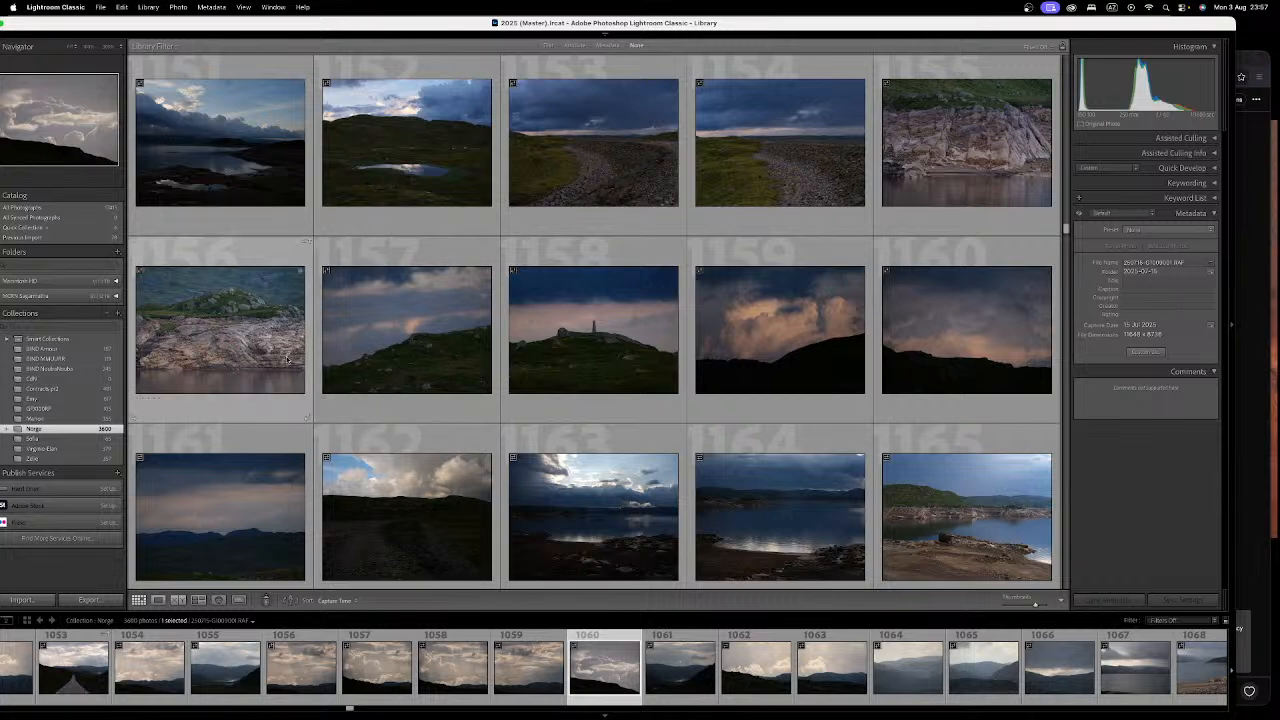
# Step: Open photo 1156 of the rocky lakeshore, inspect its grassy summit and rock face up close, and return to the grid
pyautogui.doubleClick(262, 336)
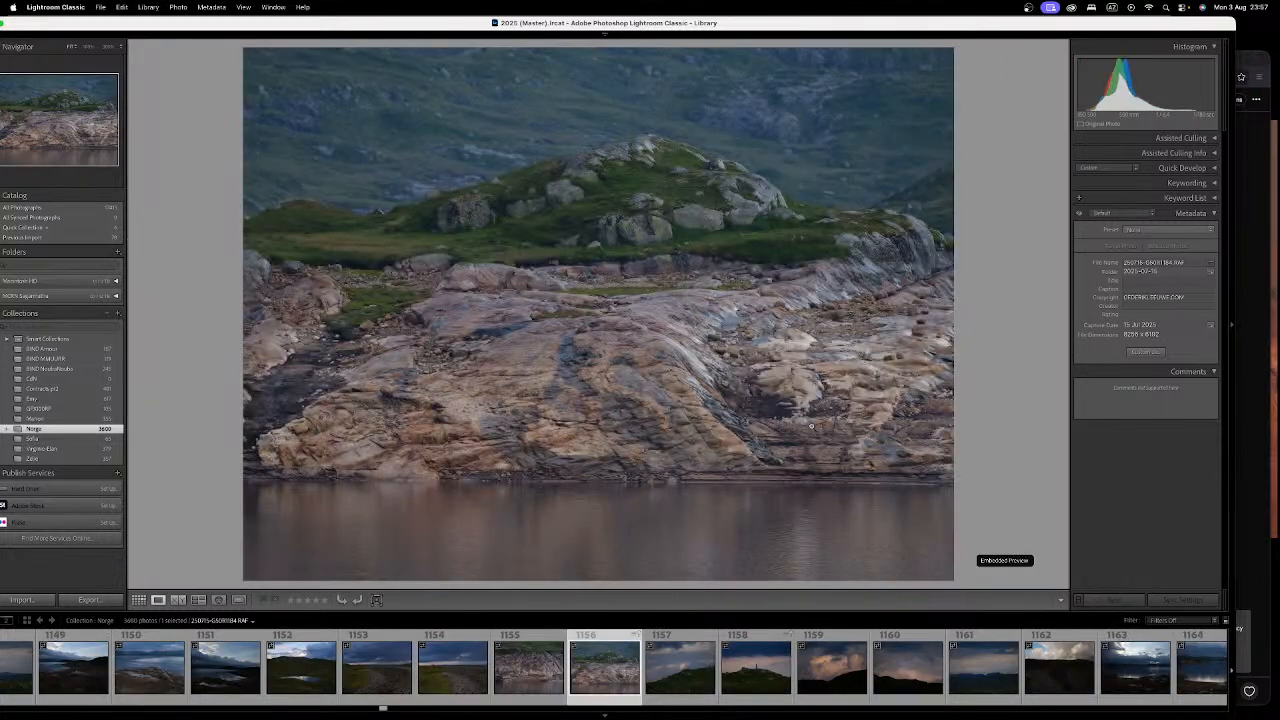
pyautogui.click(640, 110)
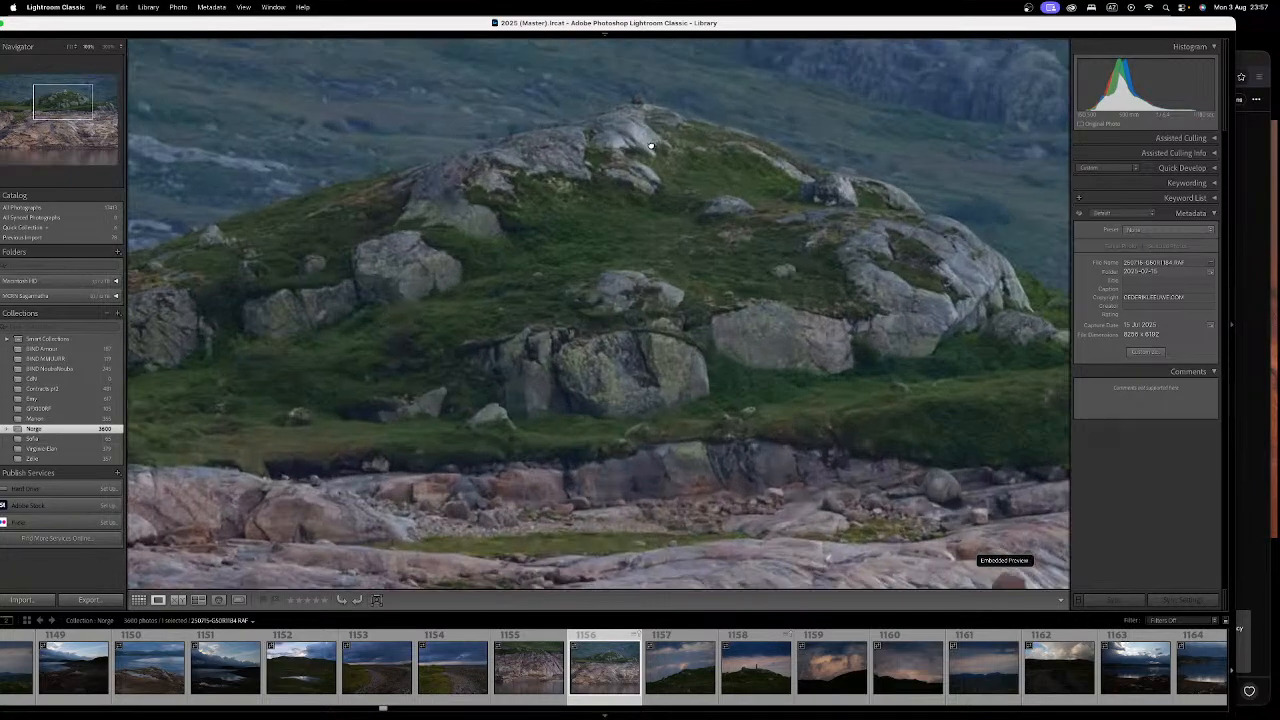
pyautogui.click(651, 147)
pyautogui.moveTo(720, 440); pyautogui.dragTo(846, 300)
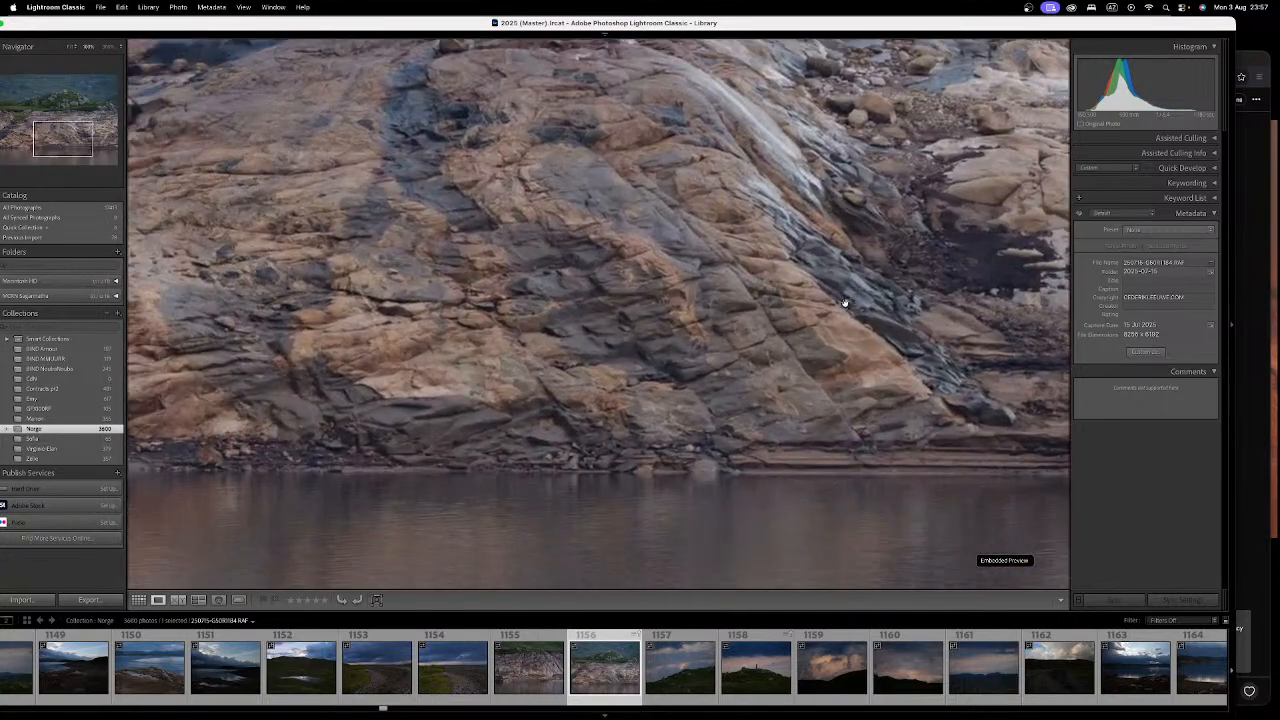
pyautogui.click(794, 337)
pyautogui.press('g')
# Step: Open photo 1174, the paler rocky shore shot, for a closer look and go back to the grid
pyautogui.scroll(-5, 790, 340)
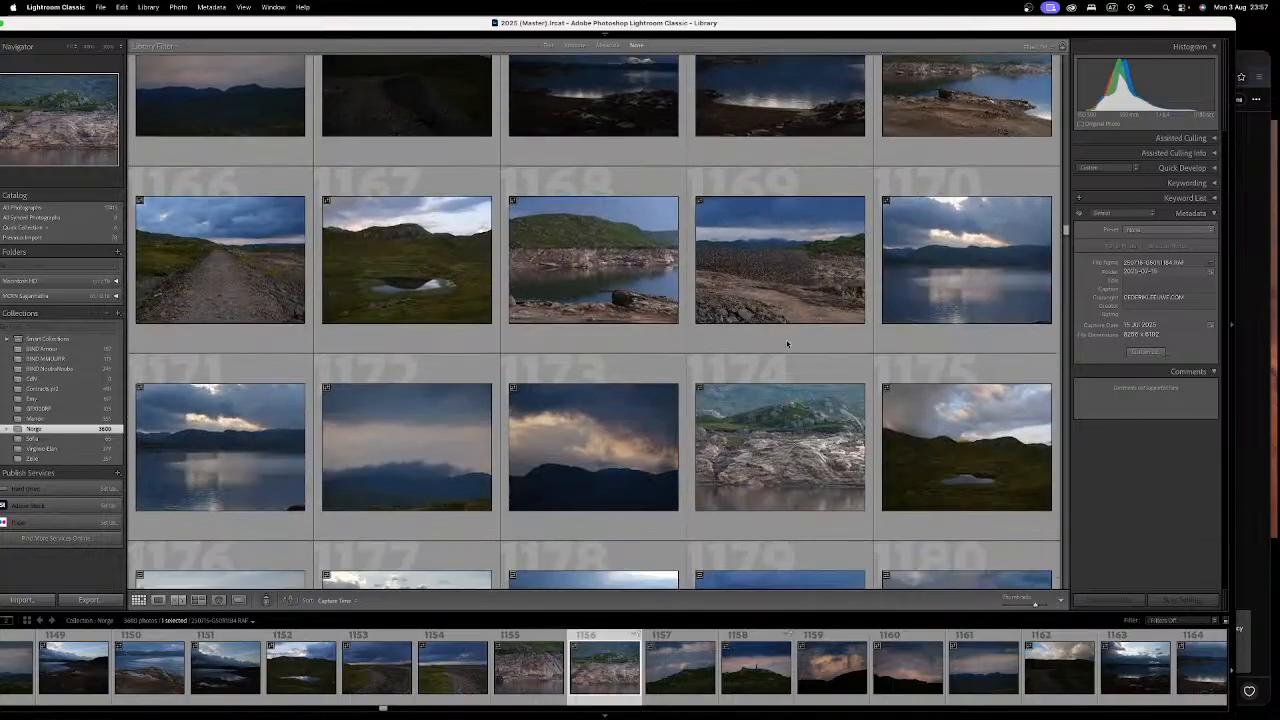
pyautogui.scroll(-2, 787, 344)
pyautogui.doubleClick(748, 374)
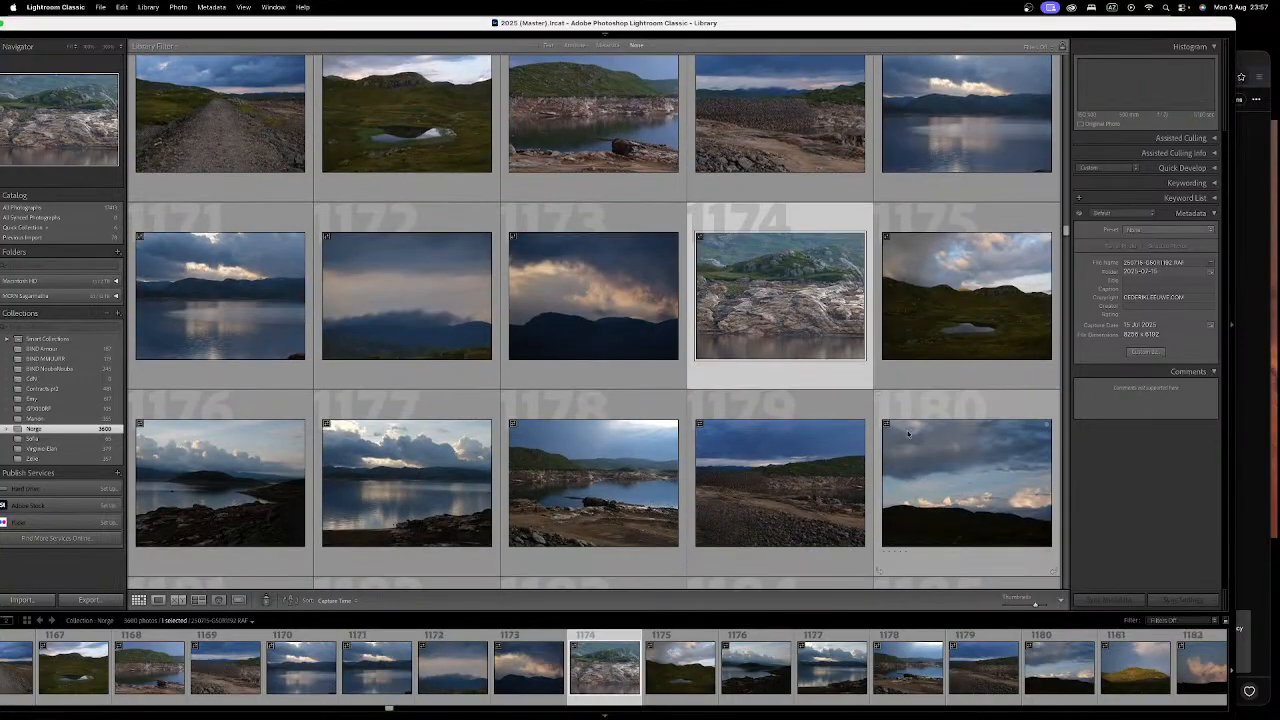
pyautogui.moveTo(830, 385); pyautogui.dragTo(800, 325)
pyautogui.press('g')
# Step: Open photo 1183, the towering sunset cloud above the dark hills, in the enlarged single-photo view
pyautogui.scroll(-4, 797, 321)
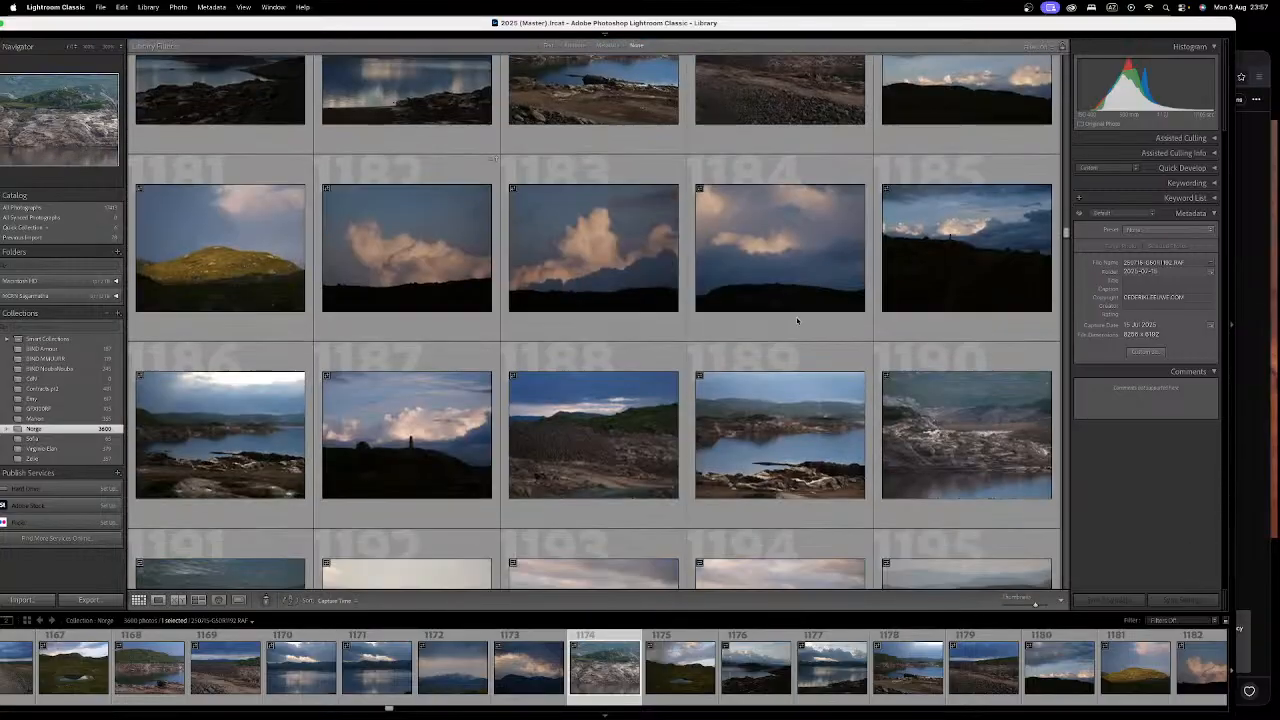
pyautogui.click(604, 238)
pyautogui.press('e')
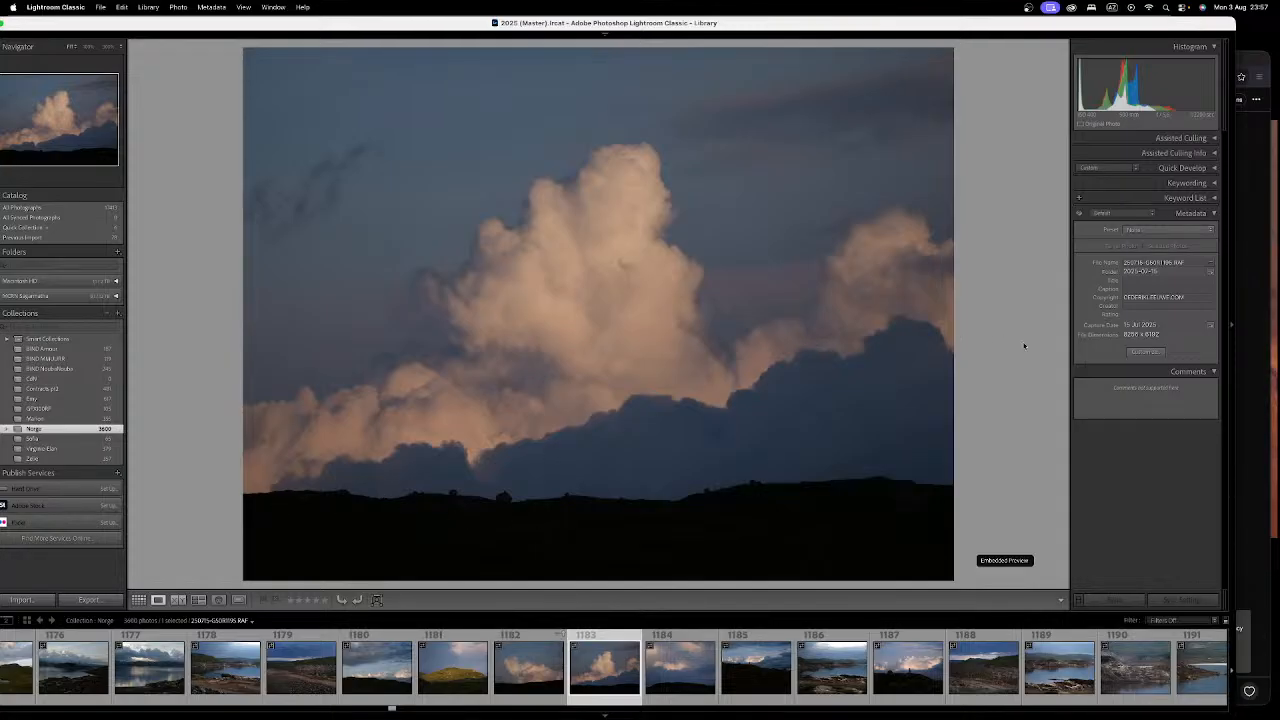
# Step: Compare sunset cloud photos 1182 and 1183 by switching back and forth between them, ending on 1183
pyautogui.press('Left')
pyautogui.press('Left')
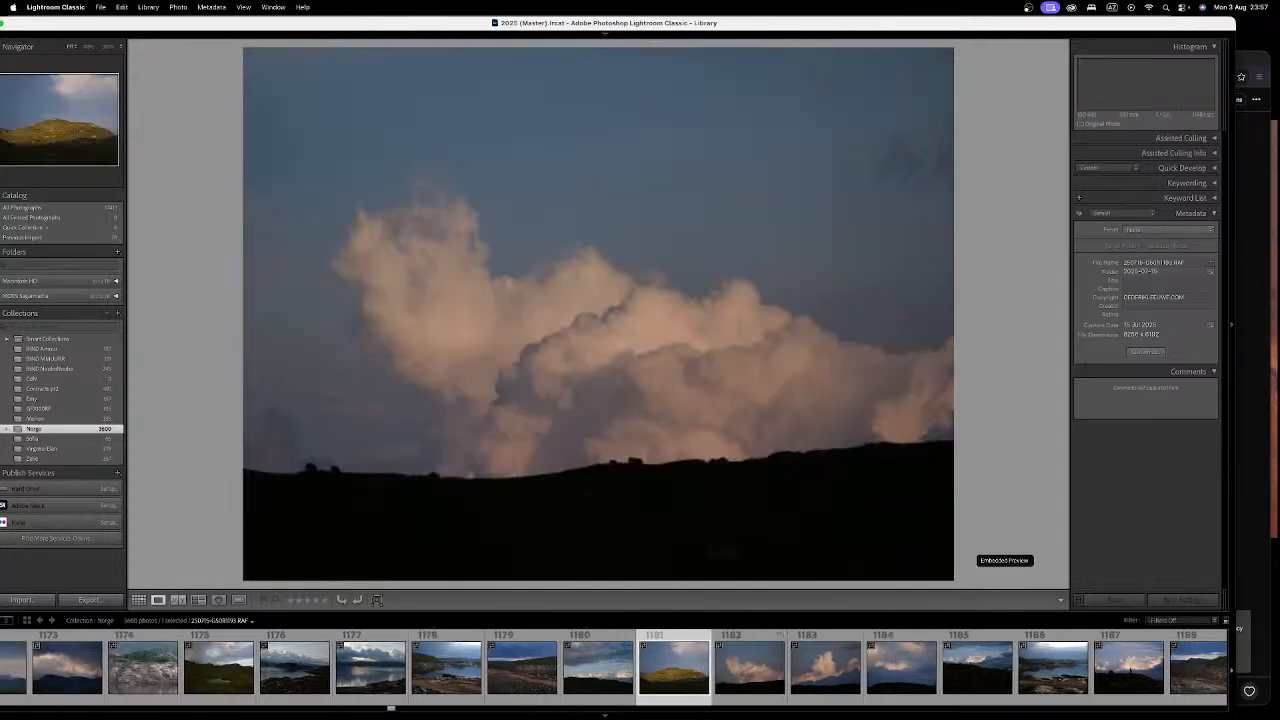
pyautogui.press('Right')
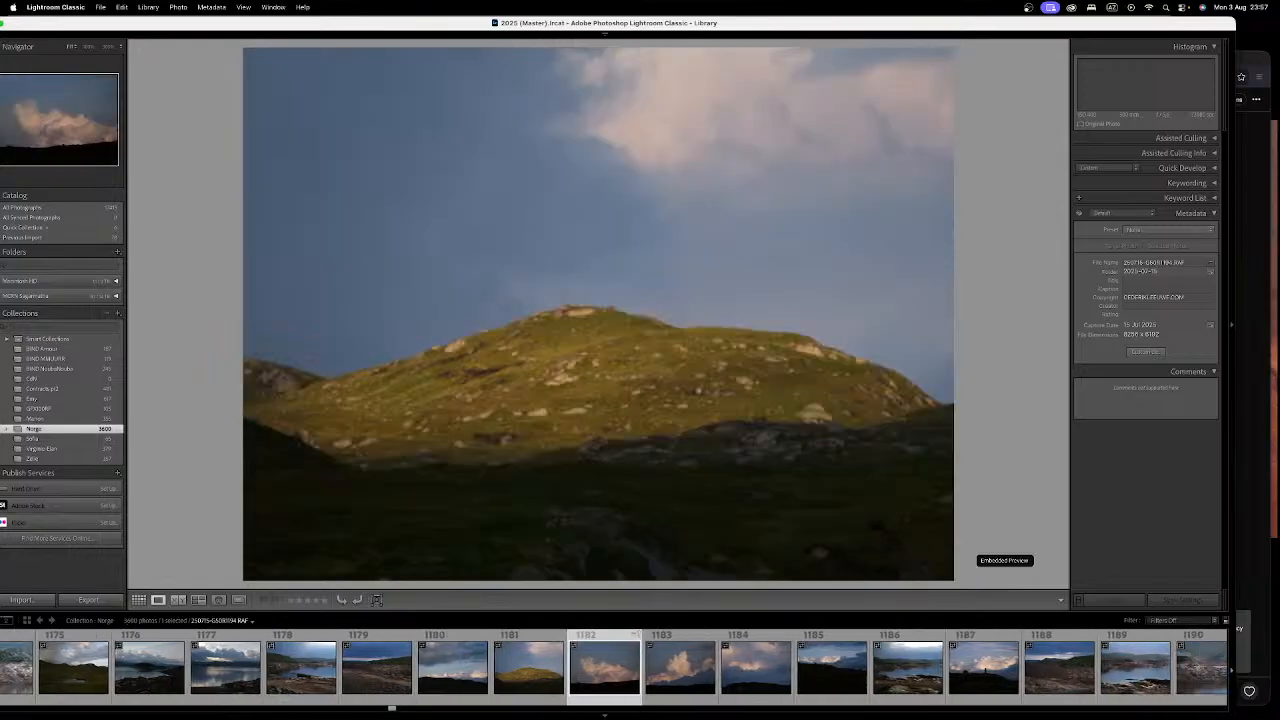
pyautogui.press('Right')
pyautogui.press('Left')
pyautogui.press('Right')
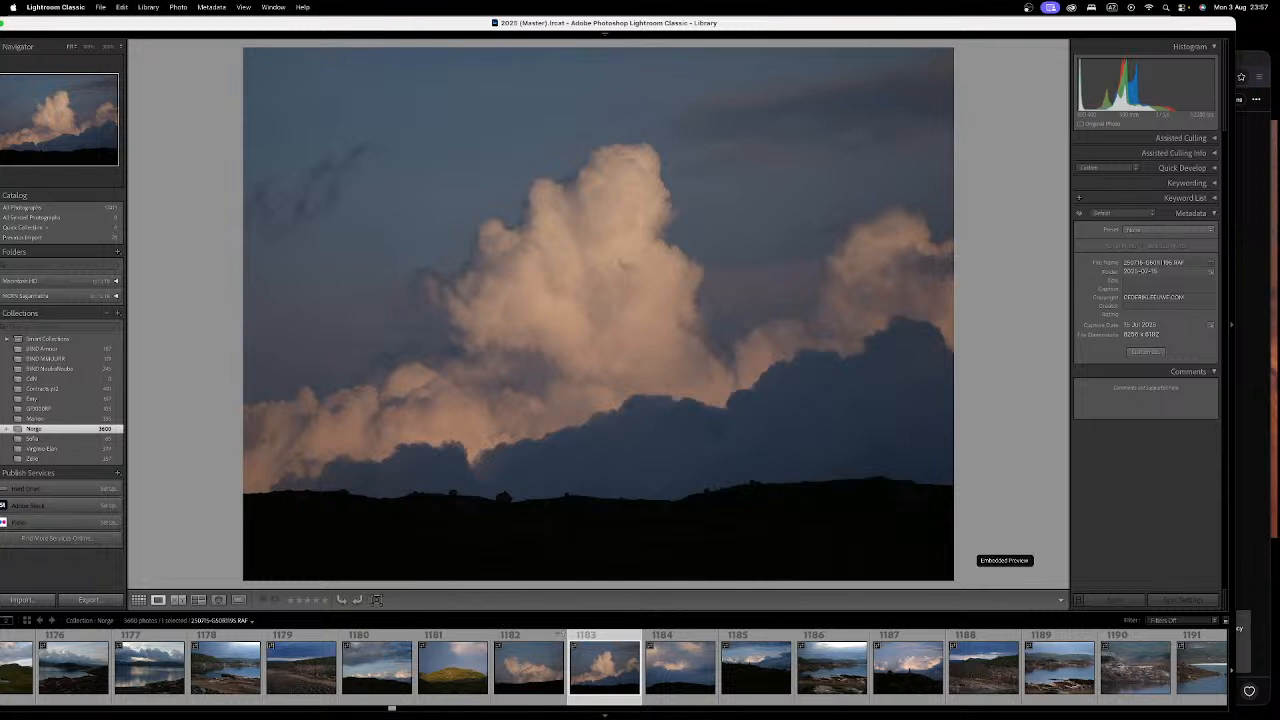
pyautogui.press('Left')
pyautogui.press('Right')
pyautogui.press('Left')
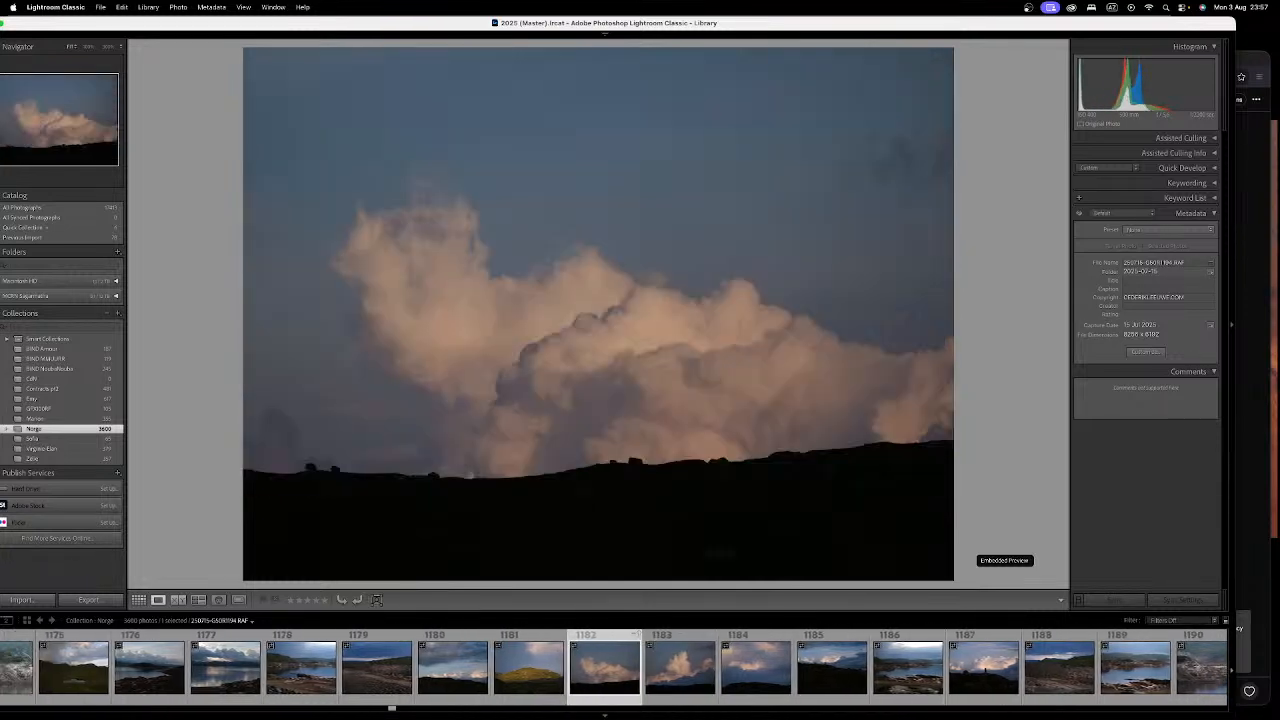
pyautogui.press('Right')
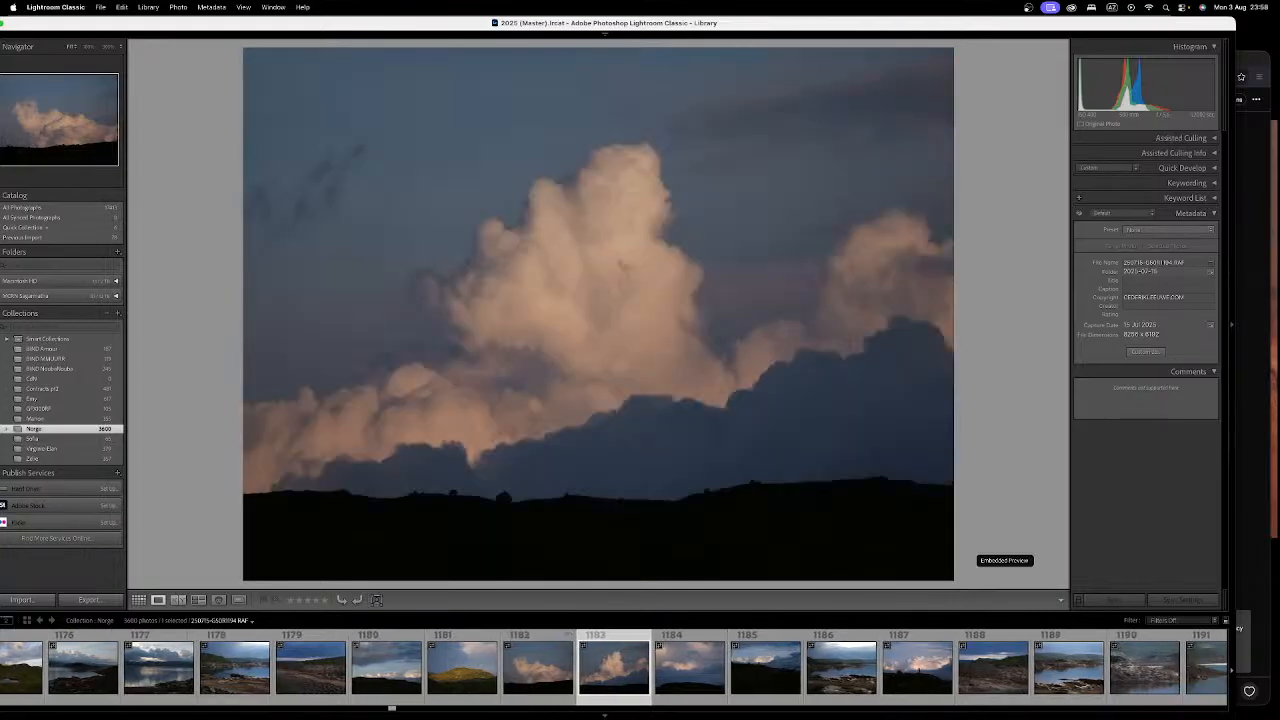
pyautogui.press('Left')
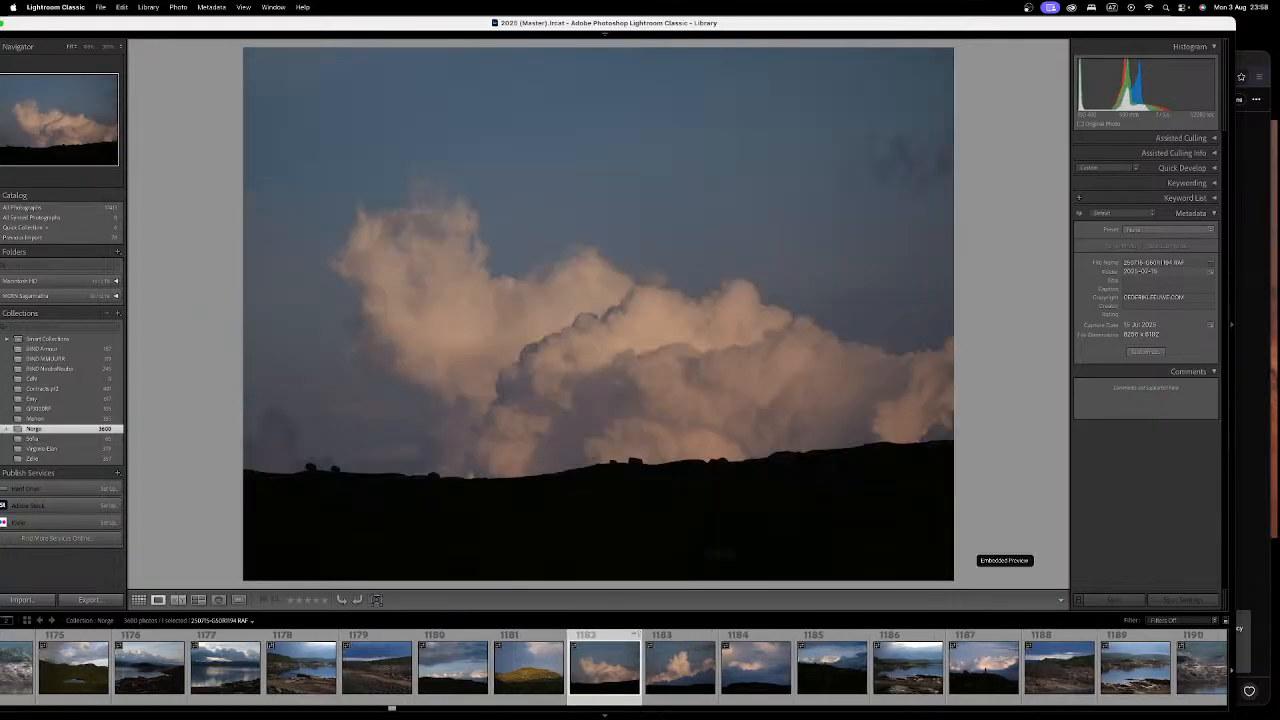
pyautogui.press('Right')
pyautogui.press('Left')
pyautogui.press('Right')
pyautogui.press('Left')
pyautogui.press('Right')
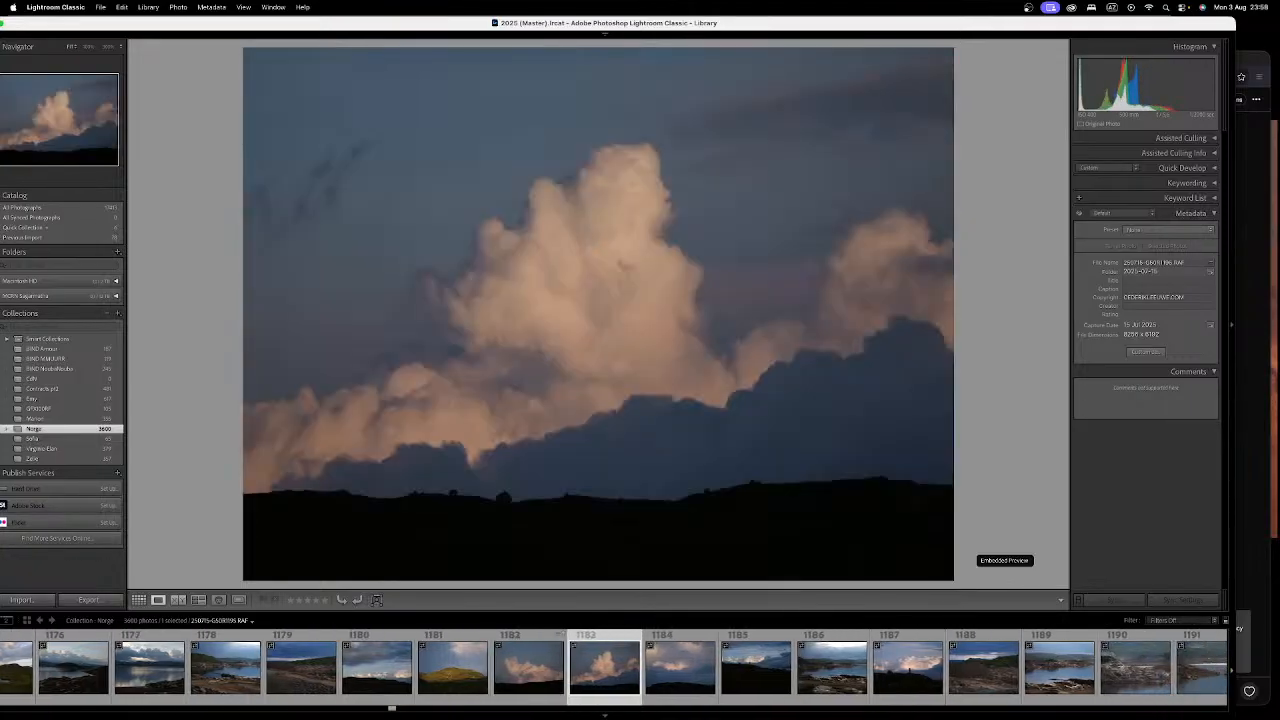
pyautogui.press('Left')
pyautogui.press('Right')
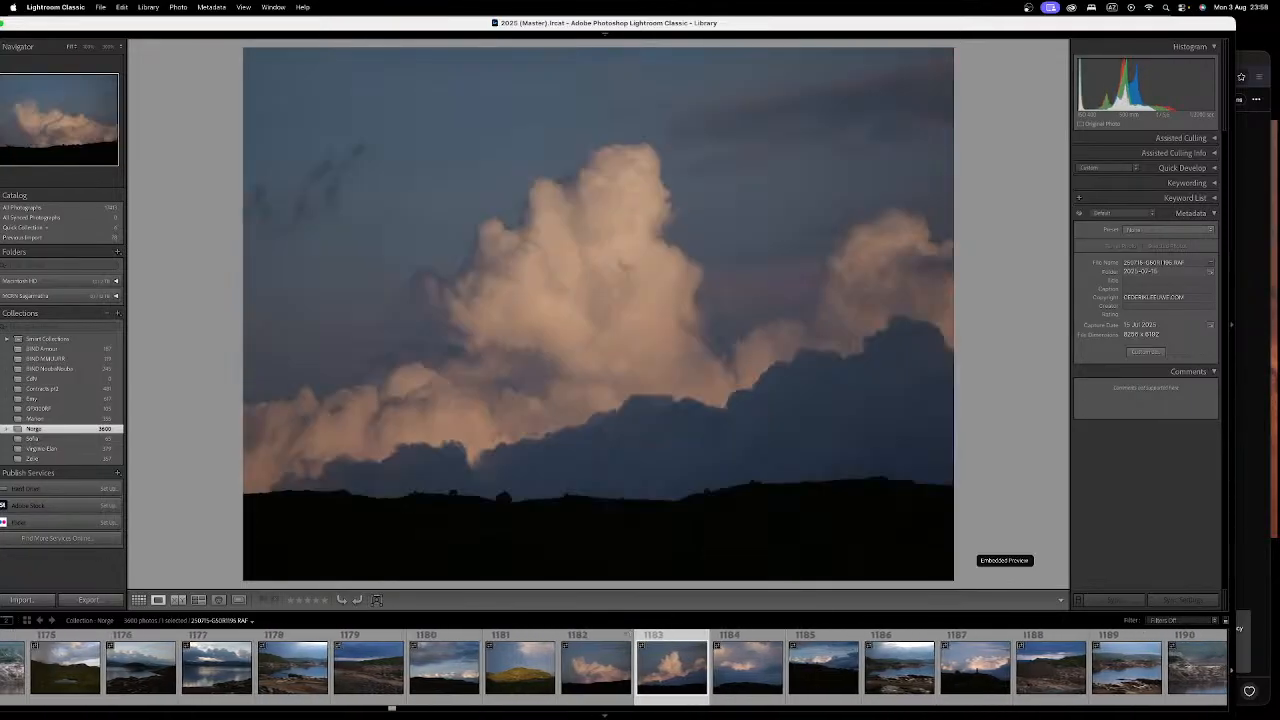
# Step: Select the sunset cloud photos 1182 and 1183 together and reveal their raw files in Finder
pyautogui.press('Left')
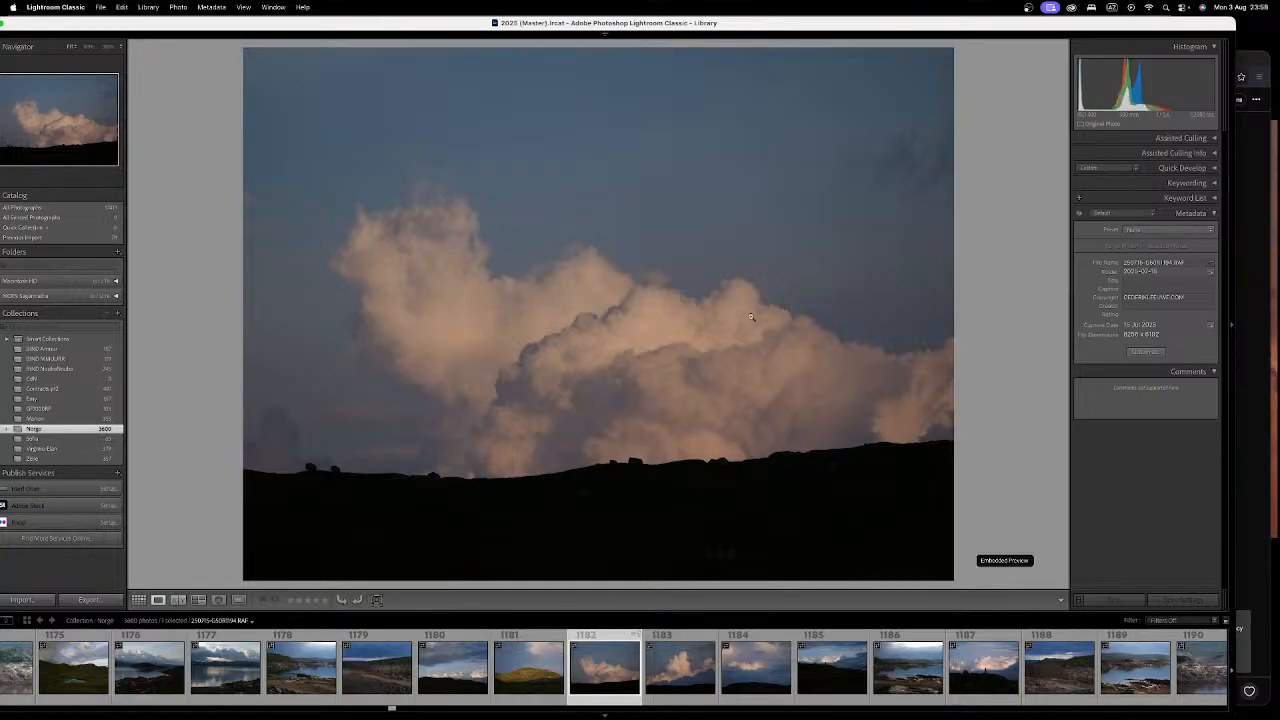
pyautogui.keyDown('super'); pyautogui.click(684, 655); pyautogui.keyUp('super')
pyautogui.rightClick(684, 655)
pyautogui.click(734, 326)
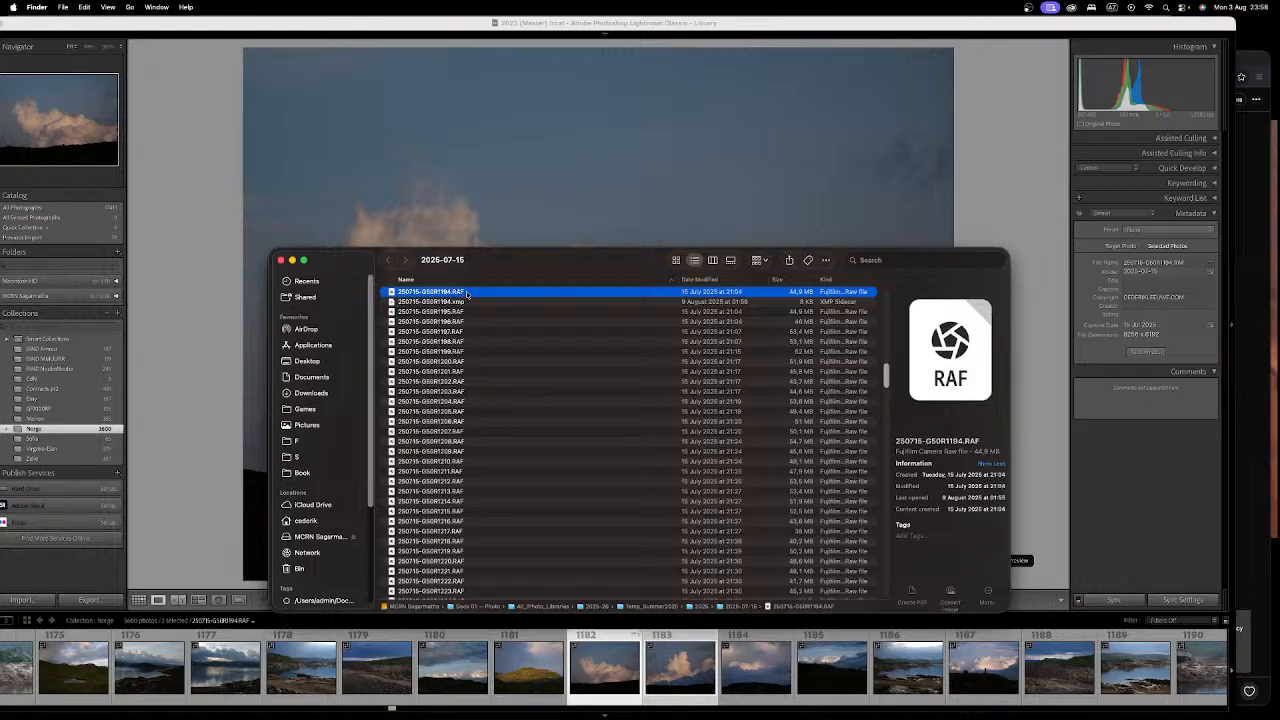
# Step: Select 250715-G50R1194.RAF and 250715-G50R1195.RAF in the 2025-07-15 folder and open both in Photoshop's Camera Raw
pyautogui.scroll(4, 469, 306)
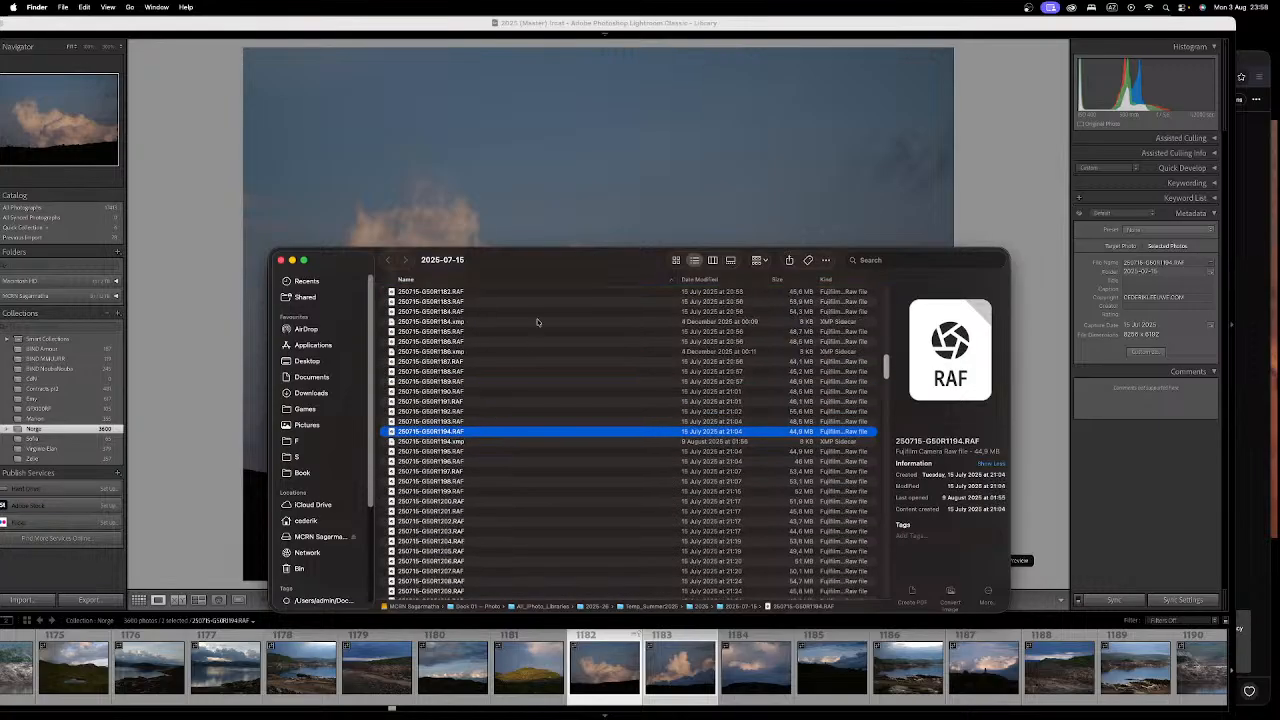
pyautogui.keyDown('super'); pyautogui.click(463, 451); pyautogui.keyUp('super')
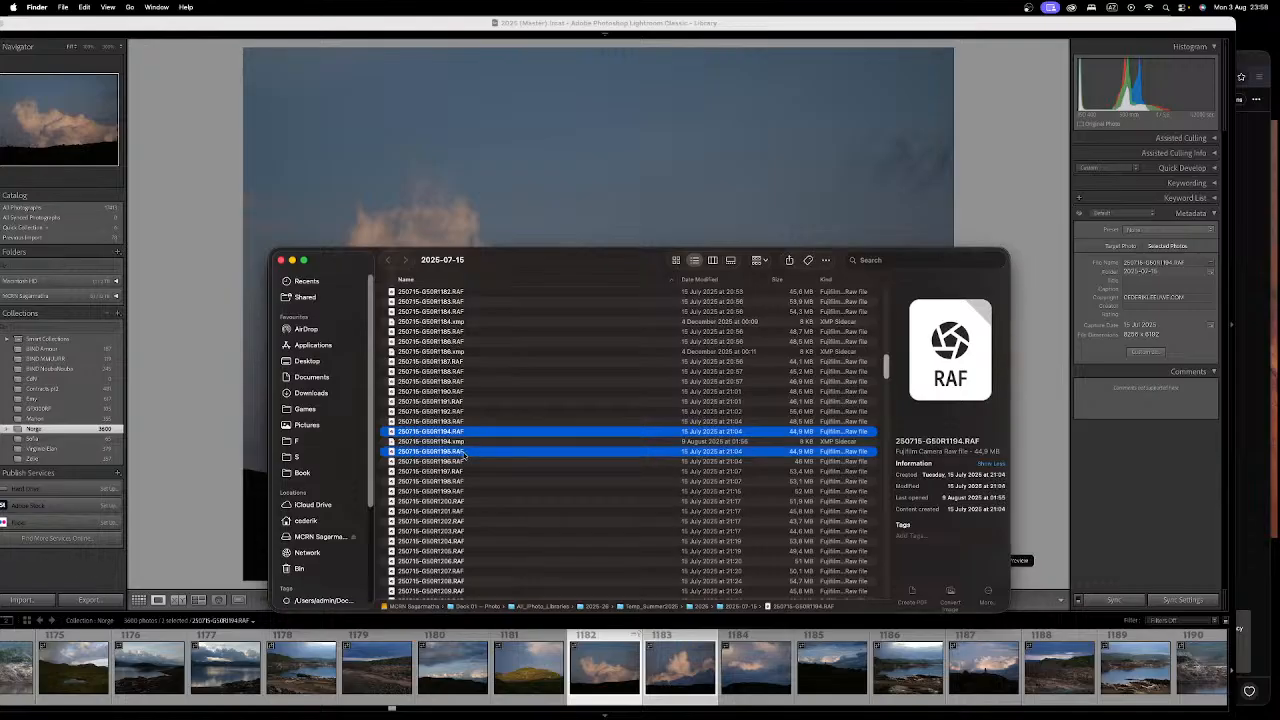
pyautogui.rightClick(446, 439)
pyautogui.moveTo(585, 463)
pyautogui.click(640, 464)
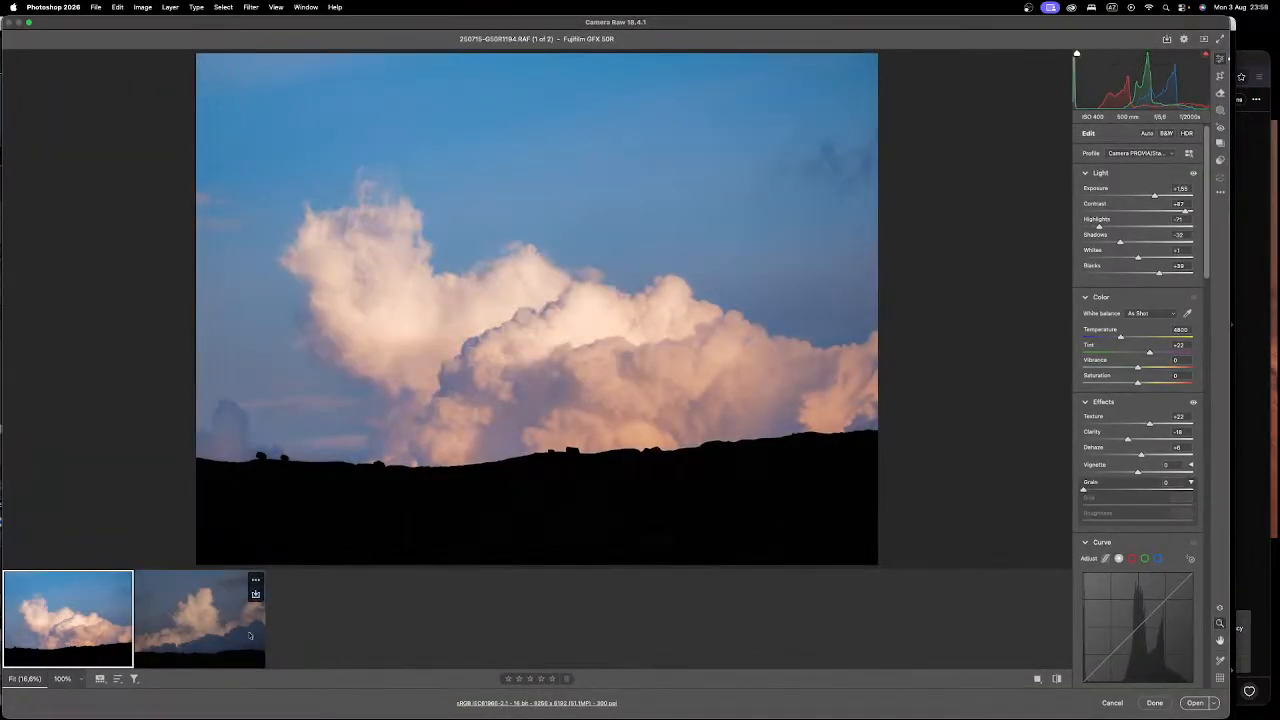
# Step: Copy the edit settings from G50R1194 onto G50R1195 and set G50R1195's exposure to +1.20
pyautogui.click(245, 628)
pyautogui.click(78, 622)
pyautogui.rightClick(513, 343)
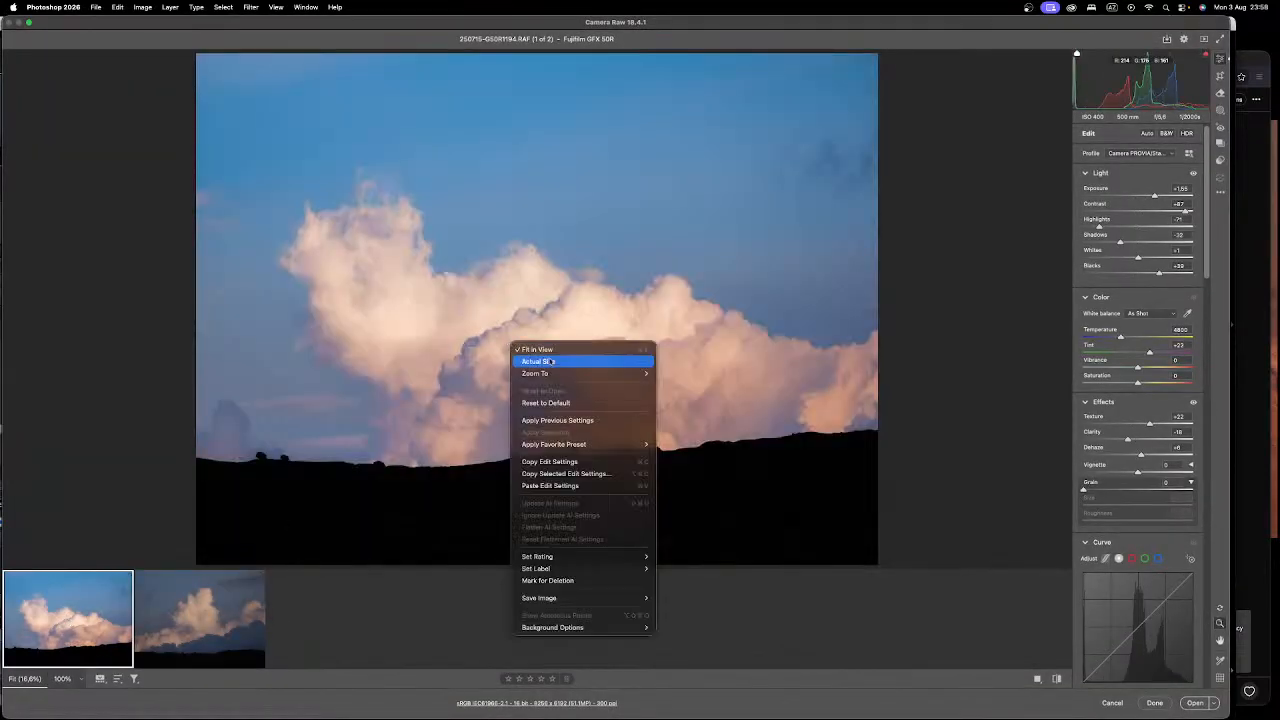
pyautogui.click(560, 461)
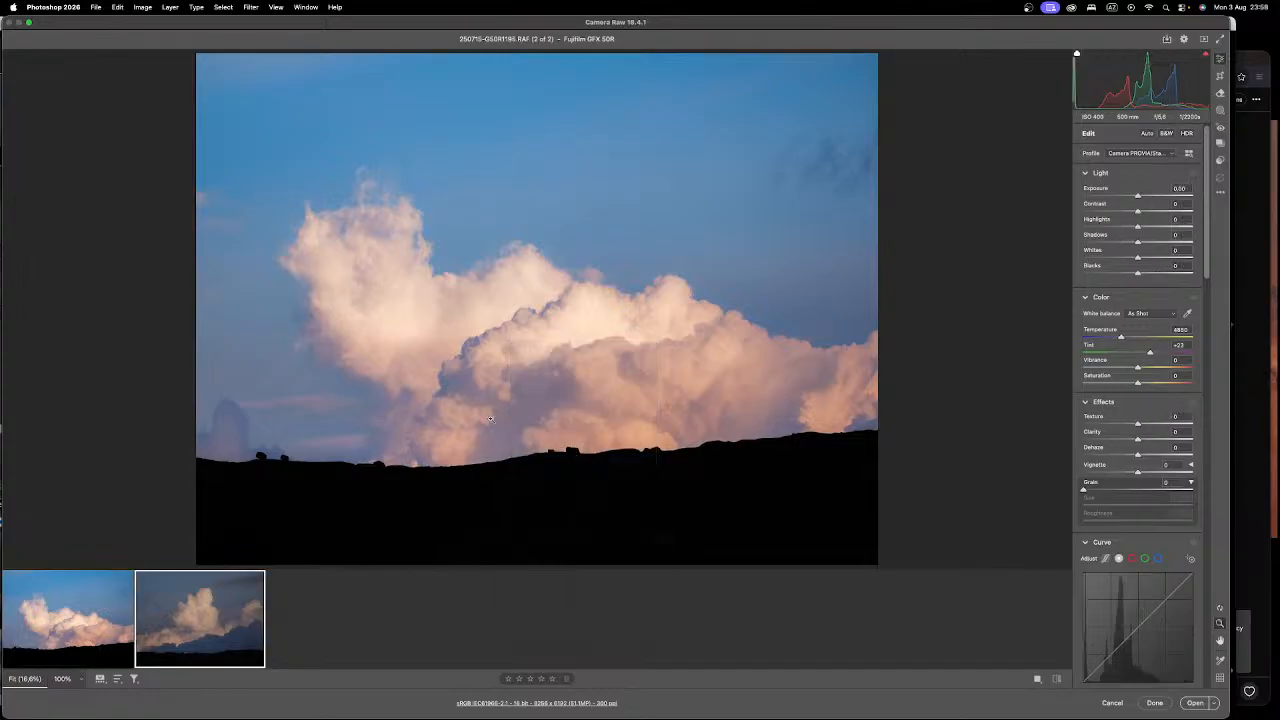
pyautogui.click(210, 620)
pyautogui.rightClick(632, 310)
pyautogui.click(669, 450)
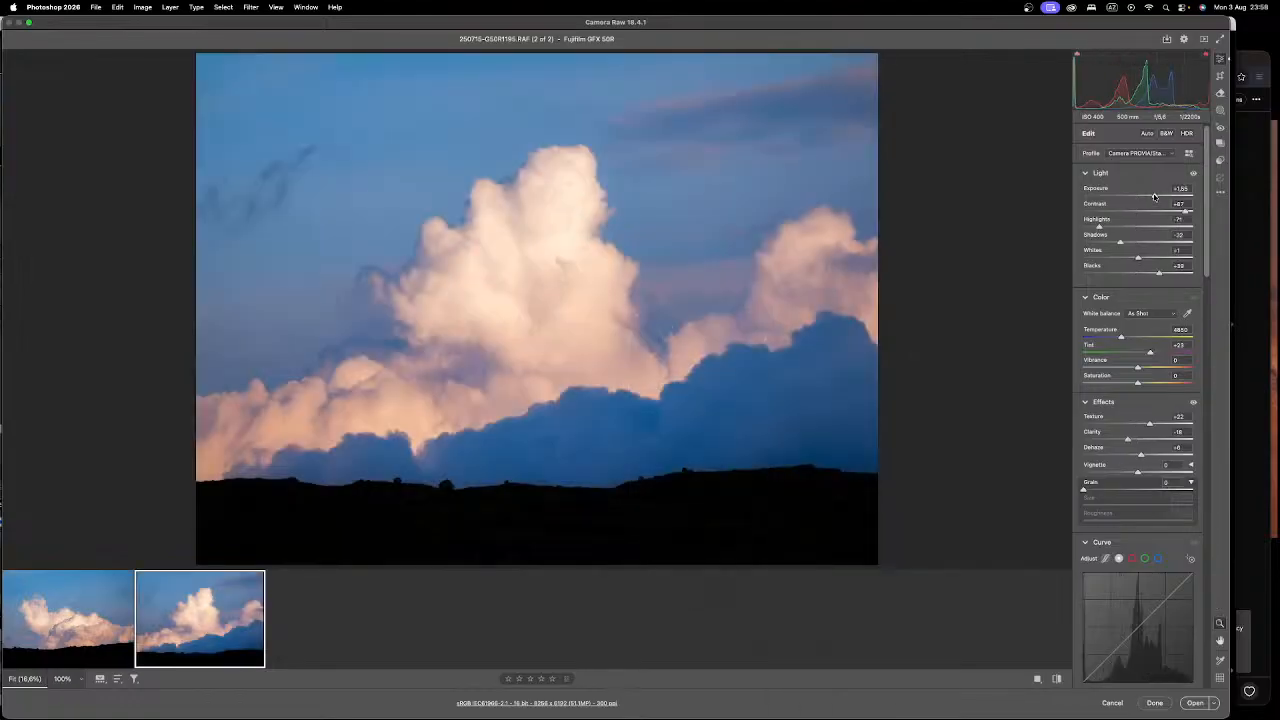
pyautogui.moveTo(1154, 196); pyautogui.dragTo(1151, 195)
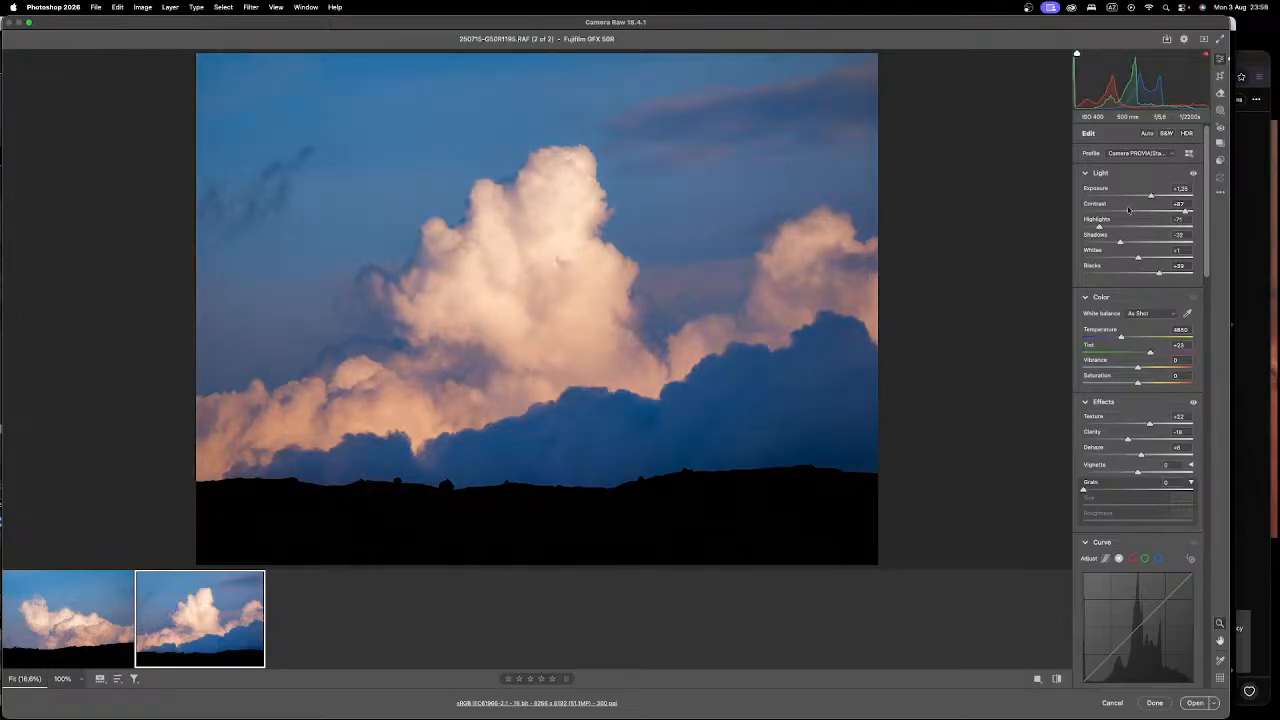
# Step: Select both cloud photos, preview them as a merged panorama, and close the preview without merging
pyautogui.click(113, 640)
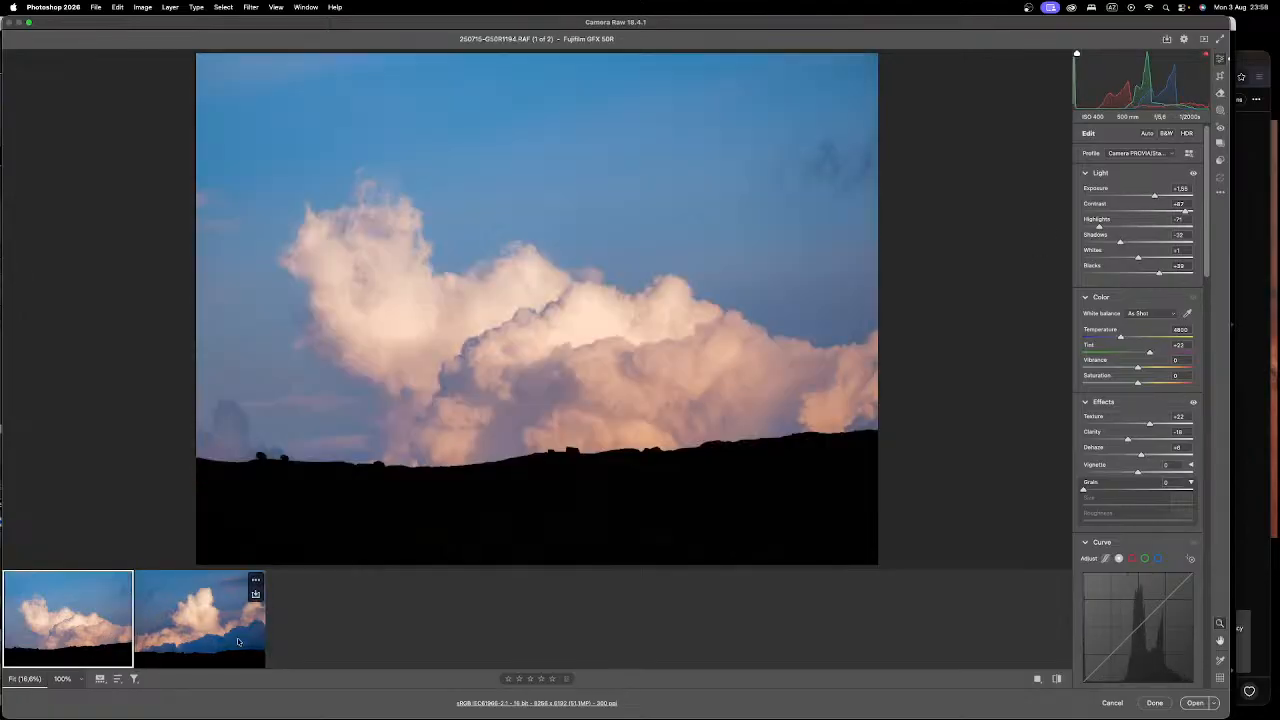
pyautogui.click(238, 641)
pyautogui.keyDown('shift'); pyautogui.click(220, 622); pyautogui.keyUp('shift')
pyautogui.rightClick(235, 622)
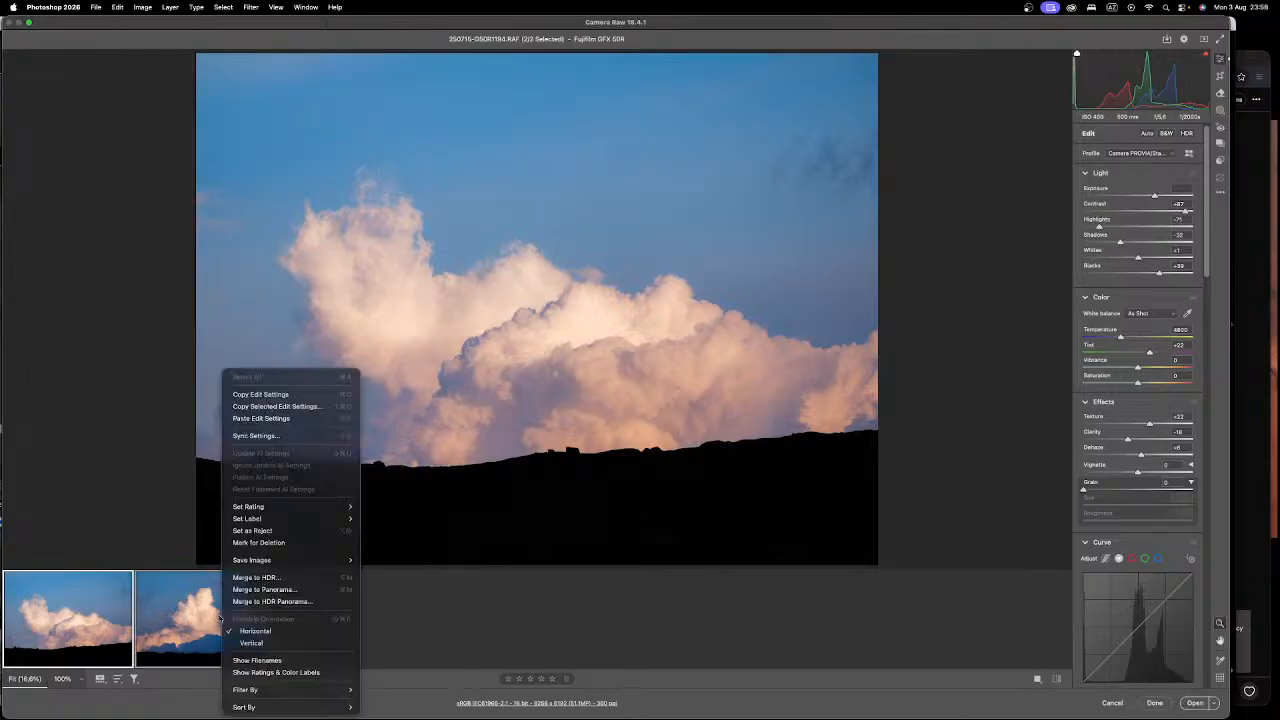
pyautogui.click(304, 592)
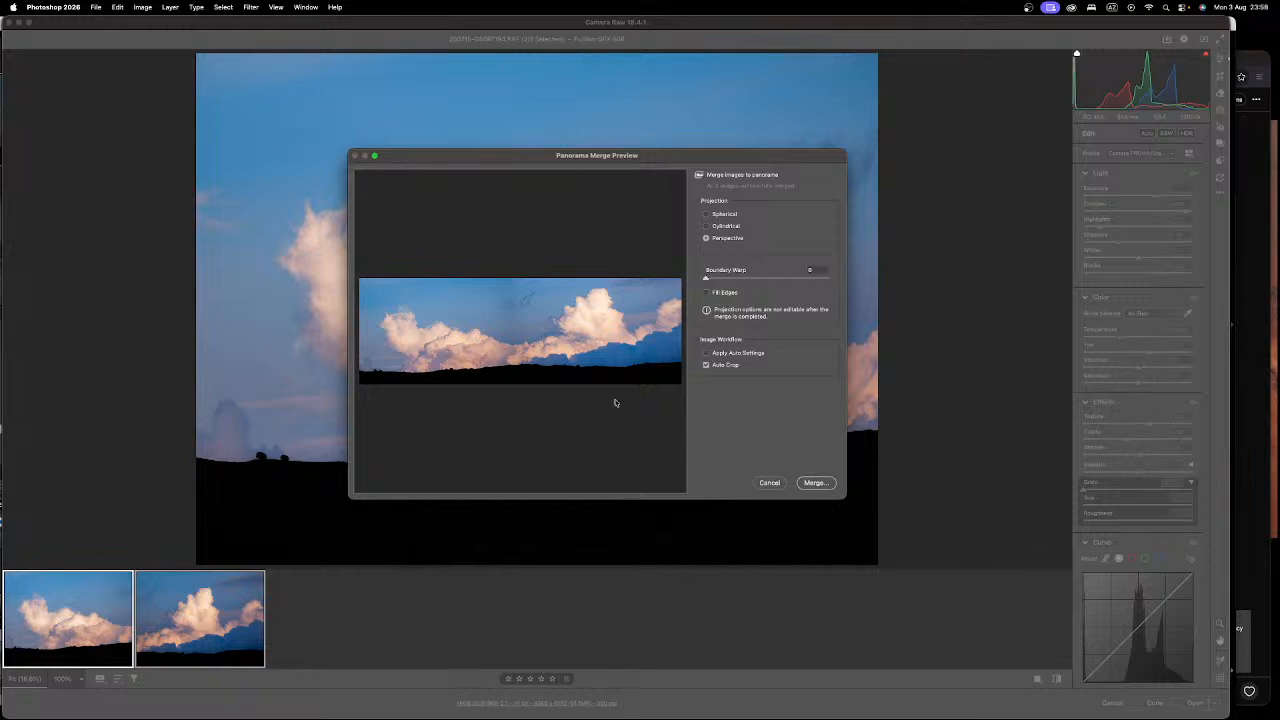
pyautogui.click(756, 486)
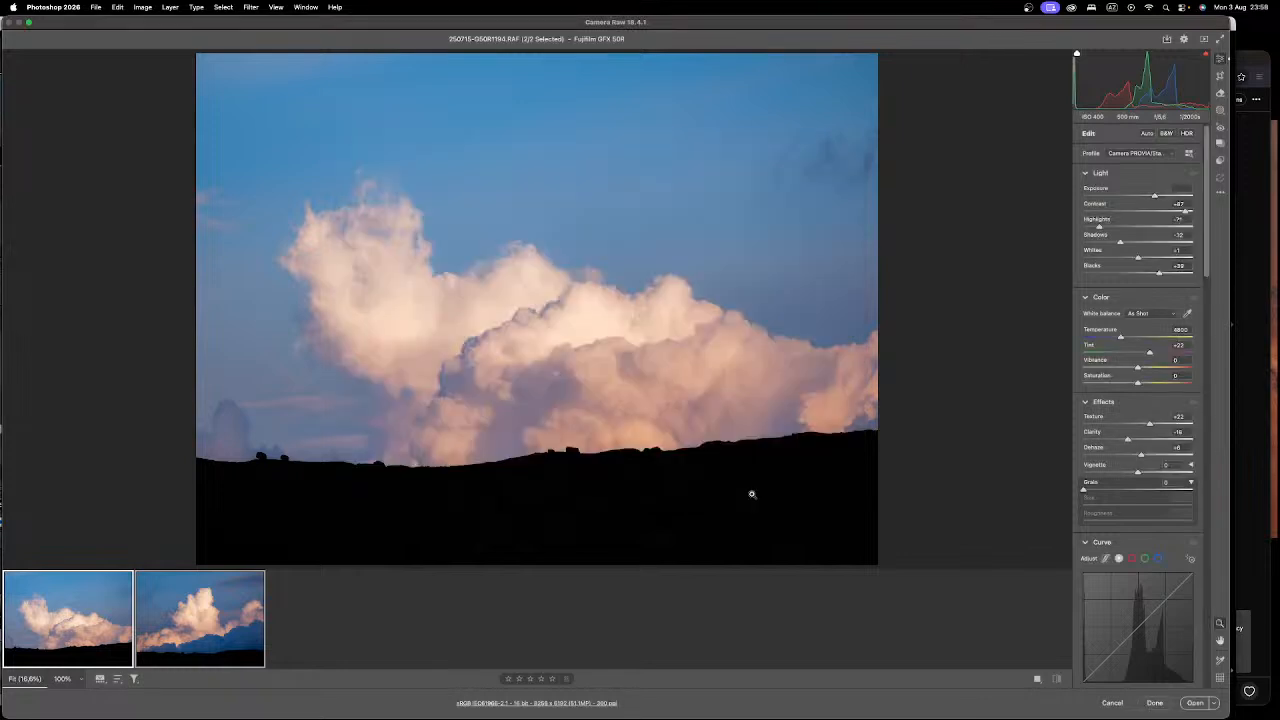
# Step: Reset both selected photos to default settings and open a new panorama merge preview from them
pyautogui.rightClick(506, 338)
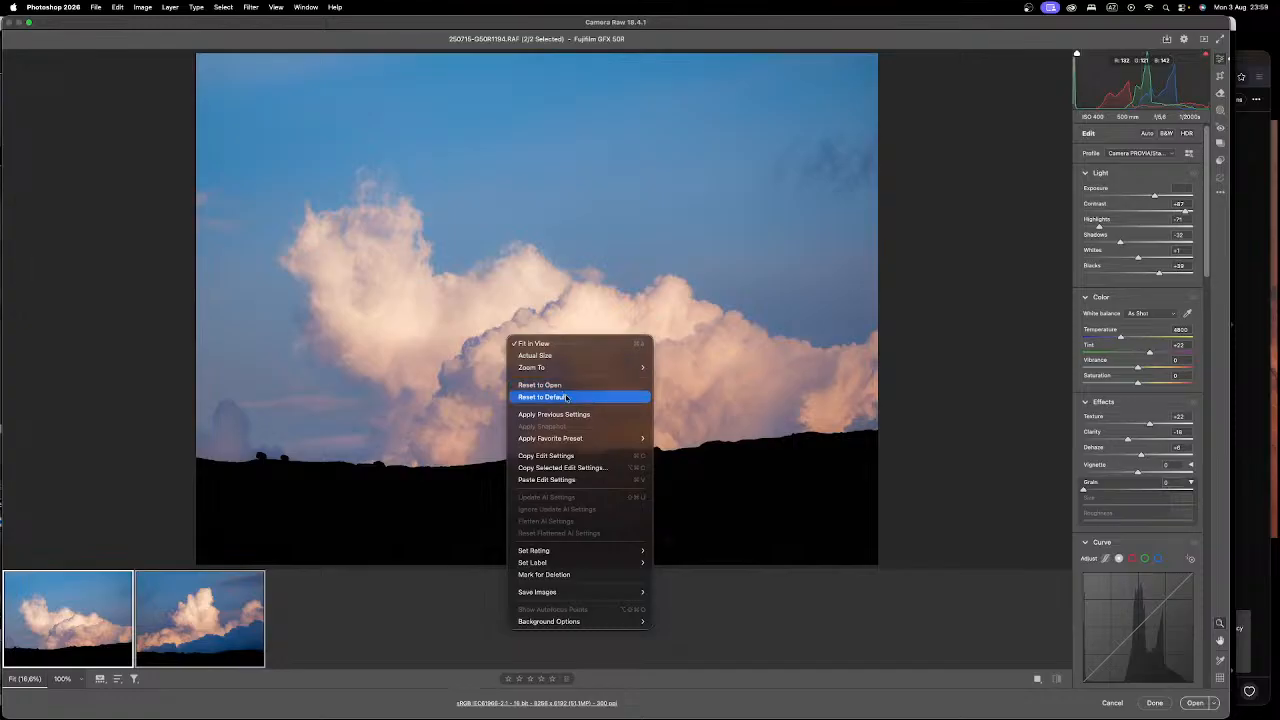
pyautogui.click(566, 398)
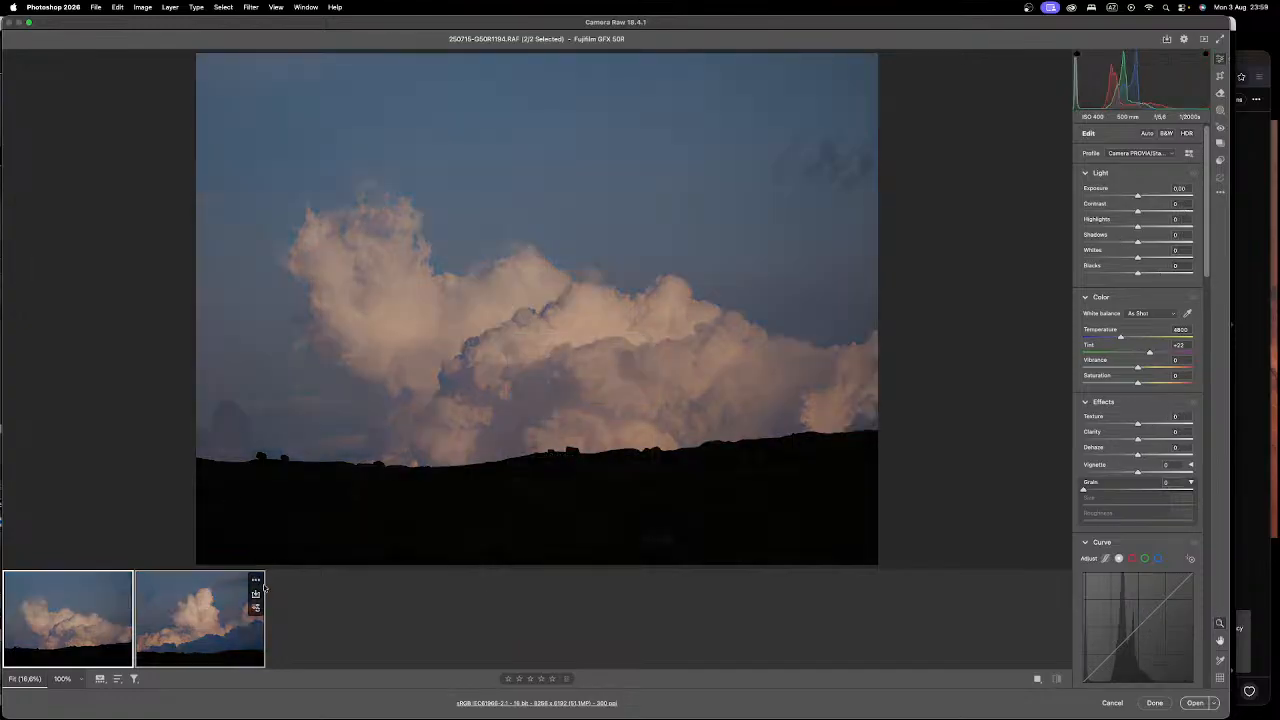
pyautogui.rightClick(240, 600)
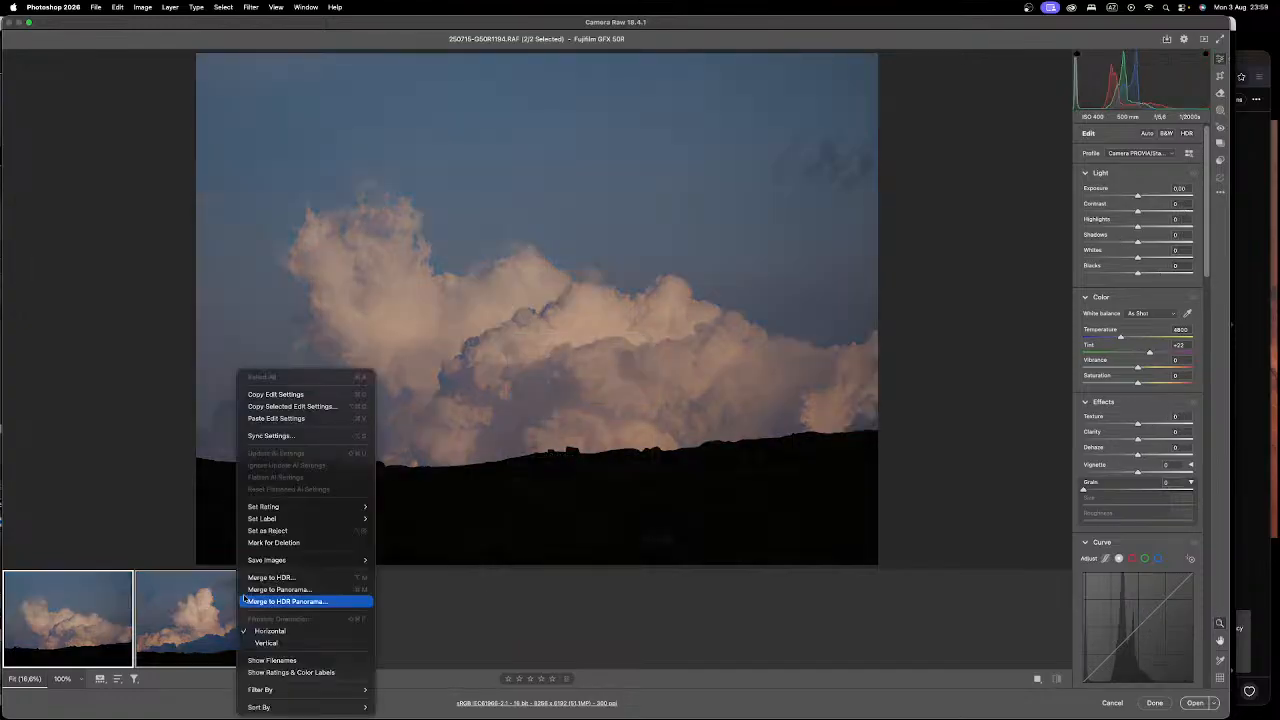
pyautogui.click(313, 590)
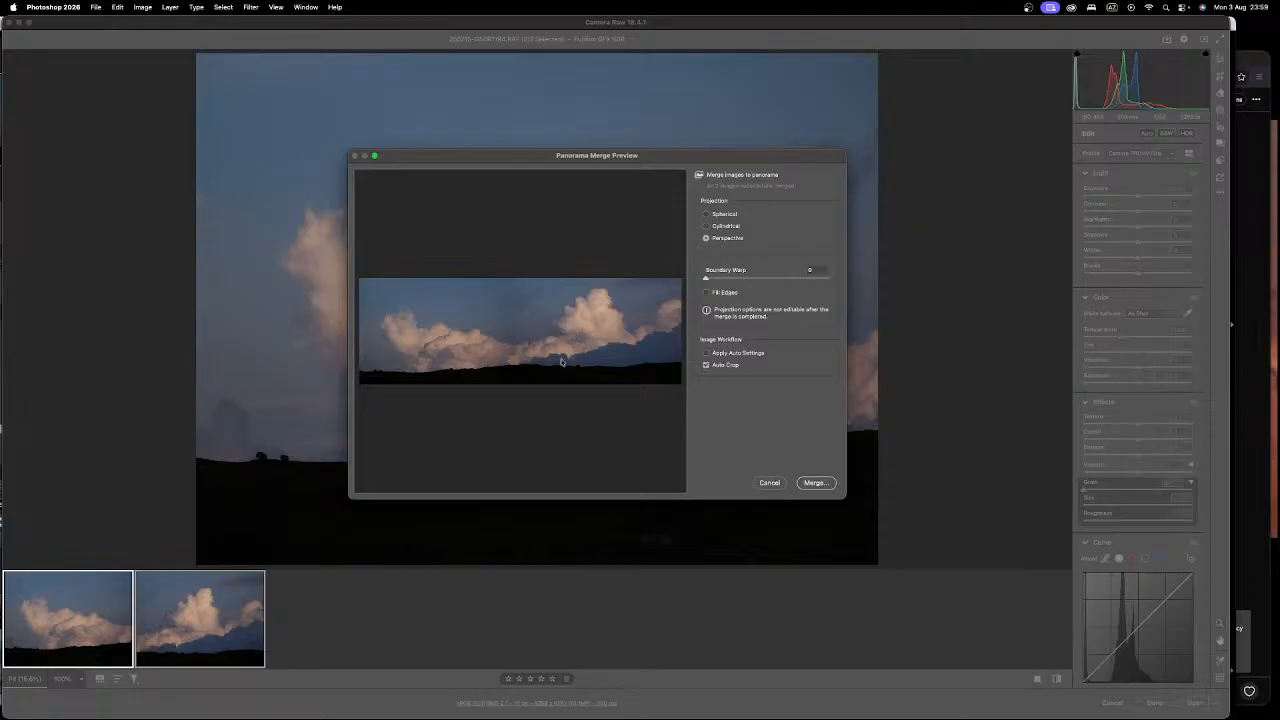
# Step: Compare the Spherical and Cylindrical projections in the panorama preview, then cancel the merge
pyautogui.click(727, 226)
pyautogui.click(728, 217)
pyautogui.click(729, 228)
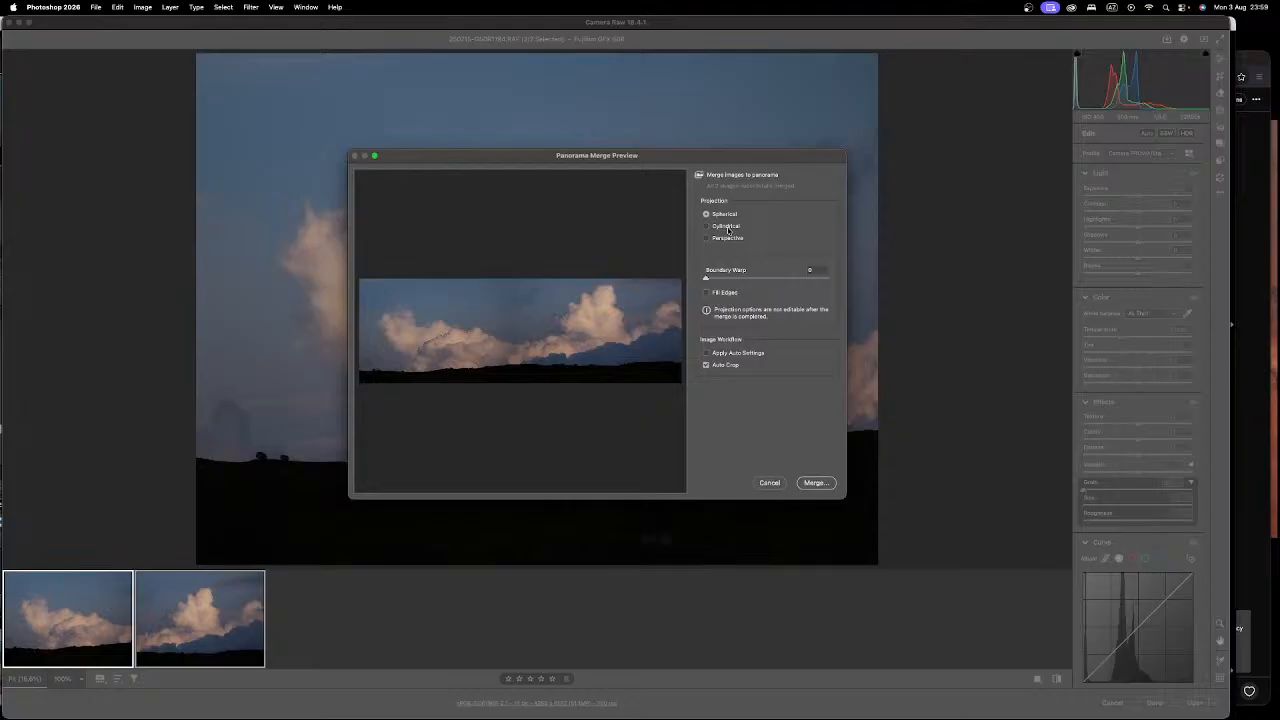
pyautogui.click(726, 226)
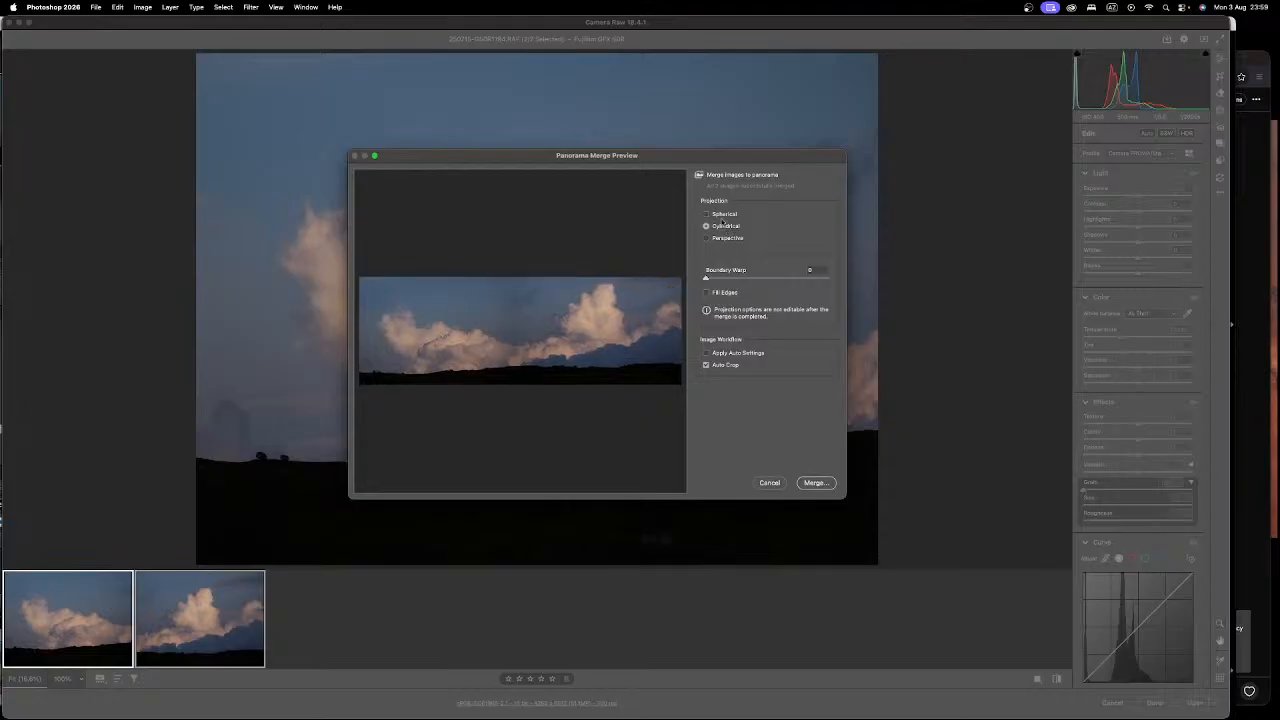
pyautogui.click(722, 215)
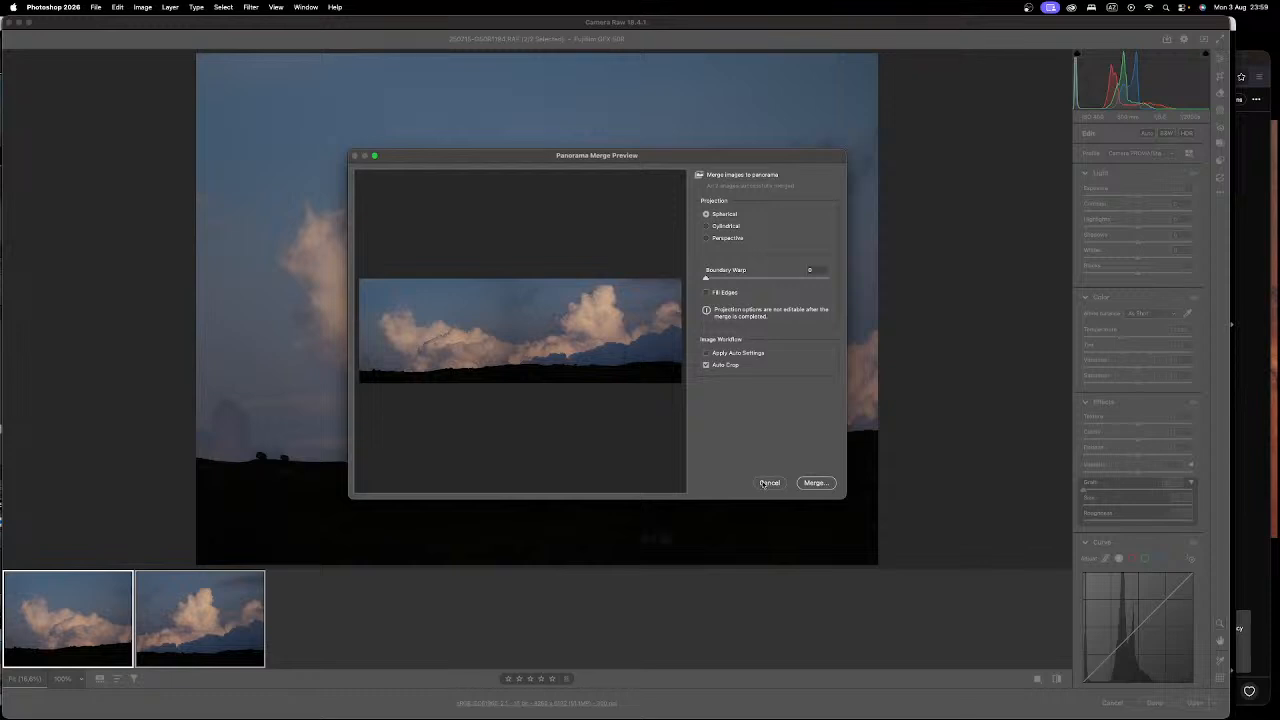
pyautogui.click(766, 483)
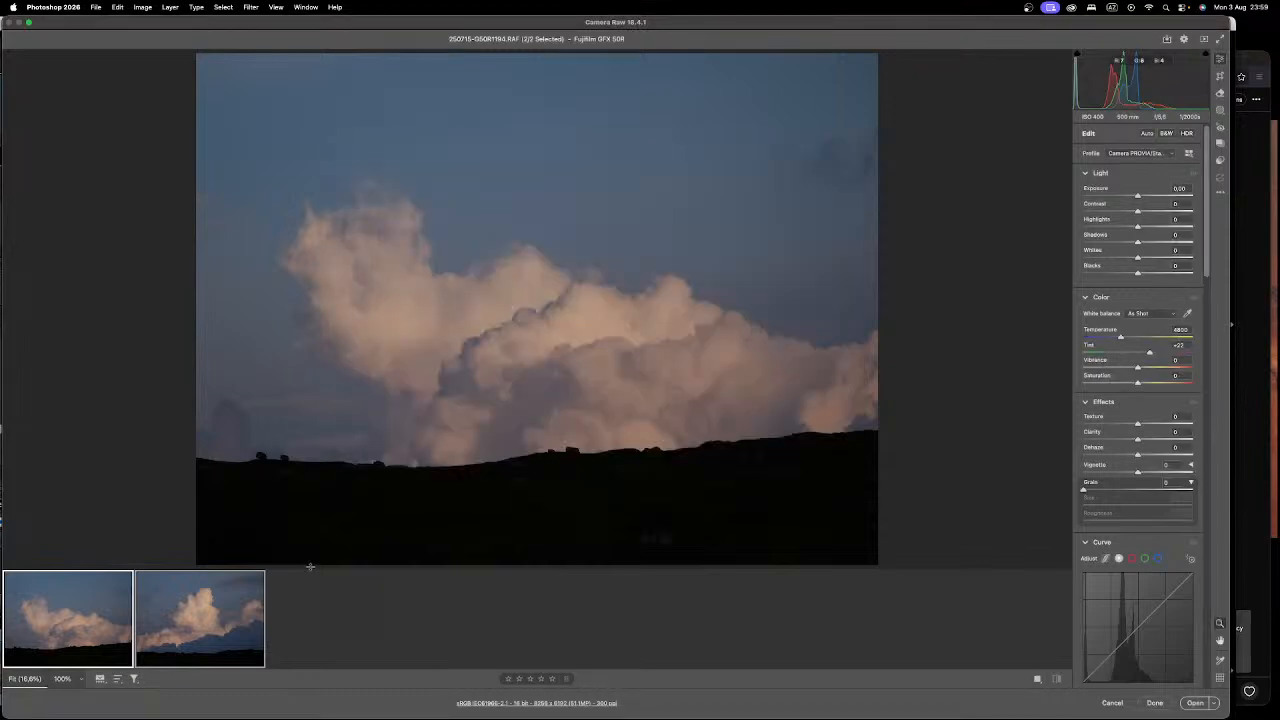
# Step: Enable profile corrections in the optics settings of G50R1194, keeping the built-in lens make
pyautogui.click(171, 643)
pyautogui.click(74, 643)
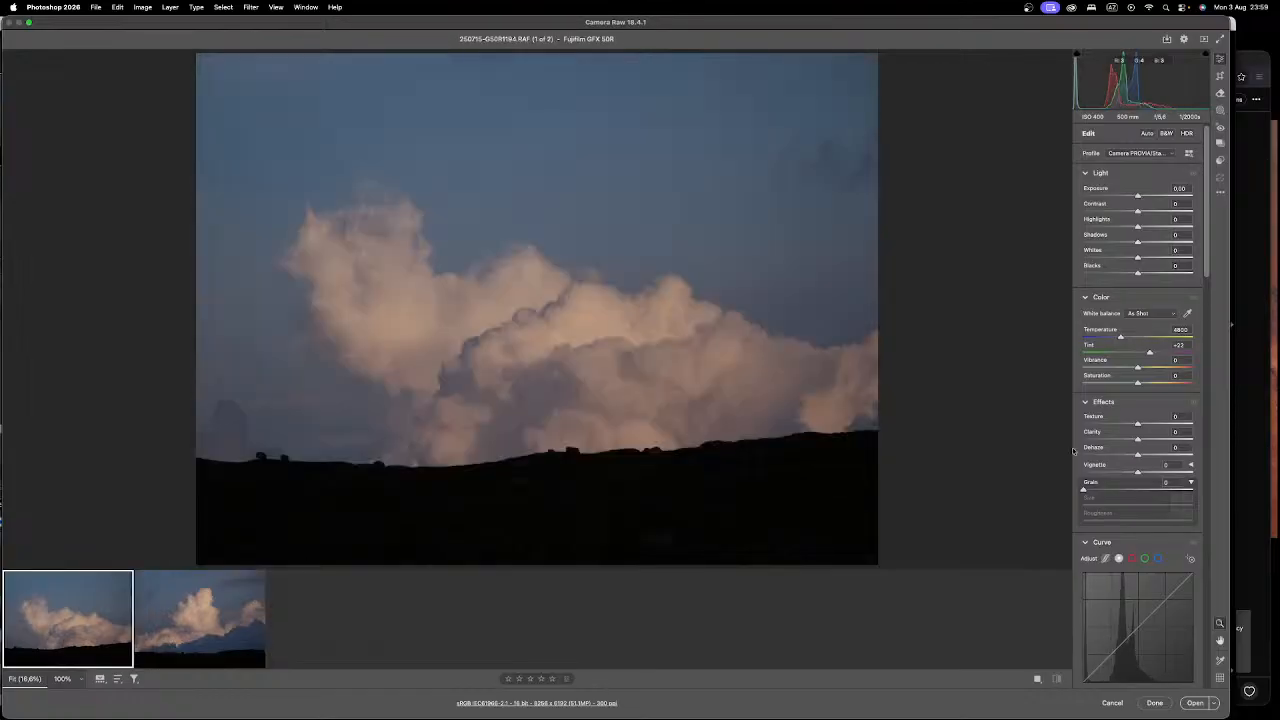
pyautogui.scroll(-1, 1175, 358)
pyautogui.scroll(-5, 1175, 358)
pyautogui.moveTo(1206, 314); pyautogui.dragTo(1213, 594)
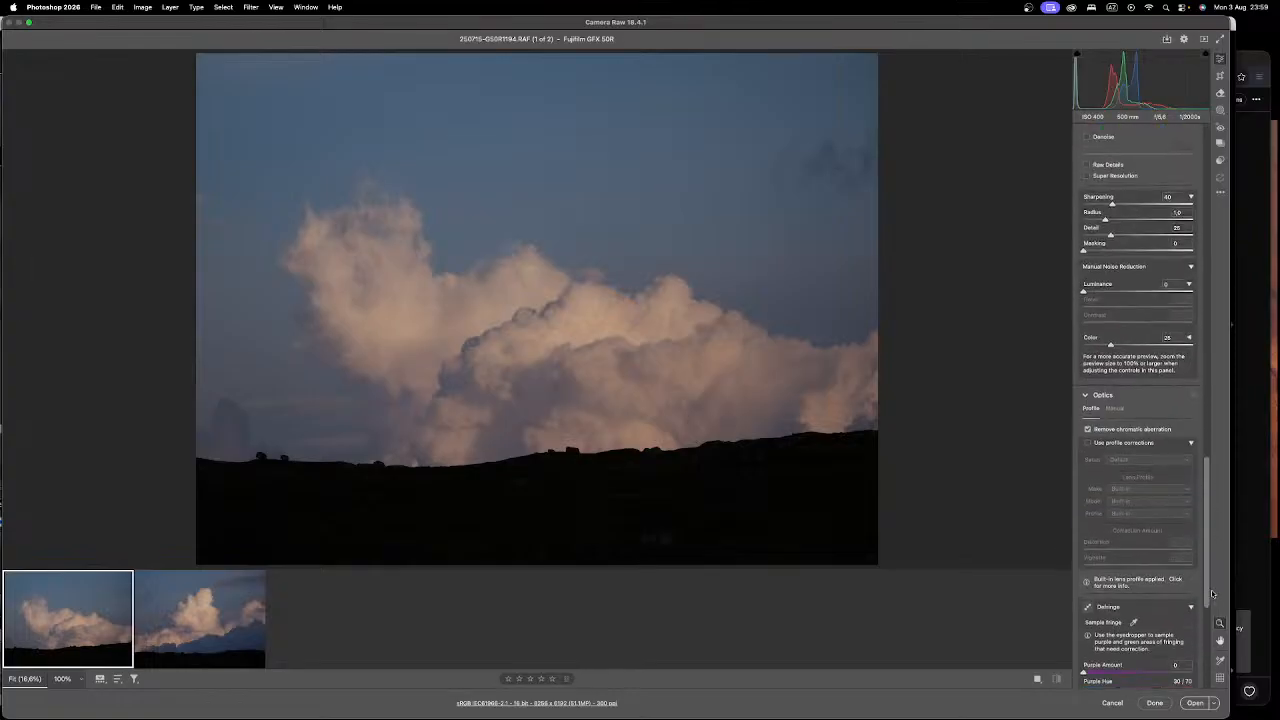
pyautogui.click(1122, 443)
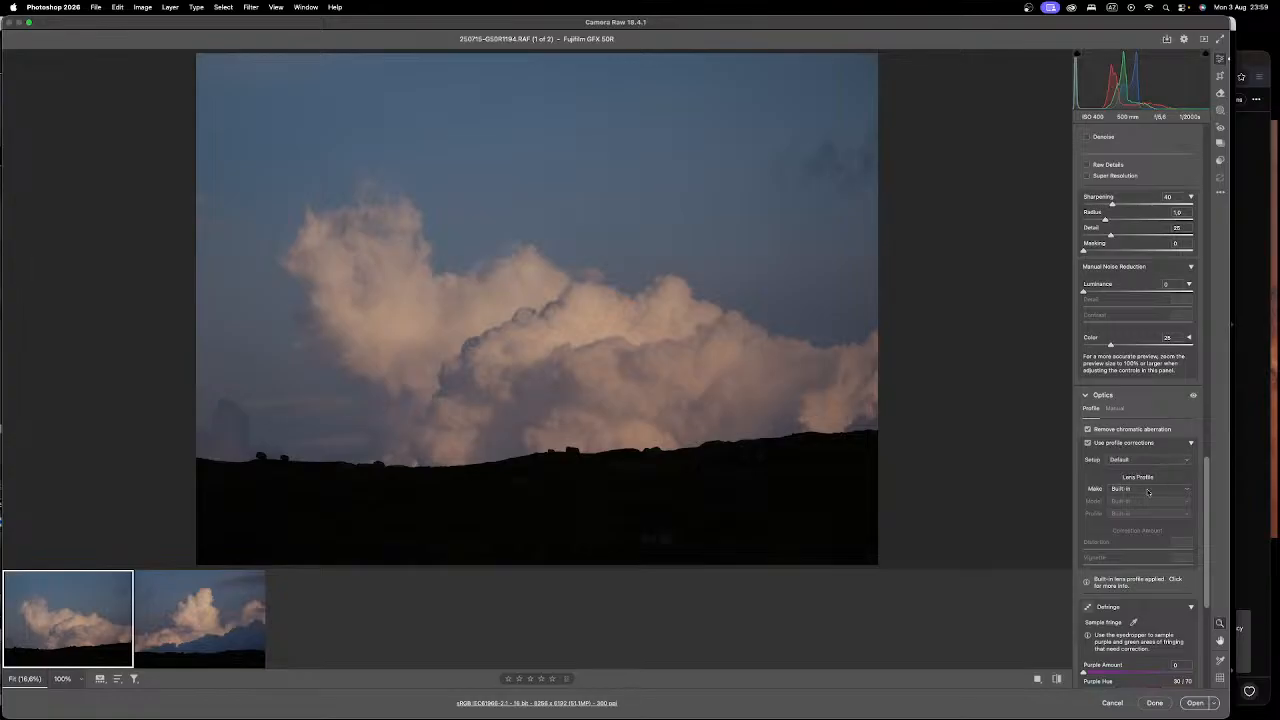
pyautogui.click(1147, 489)
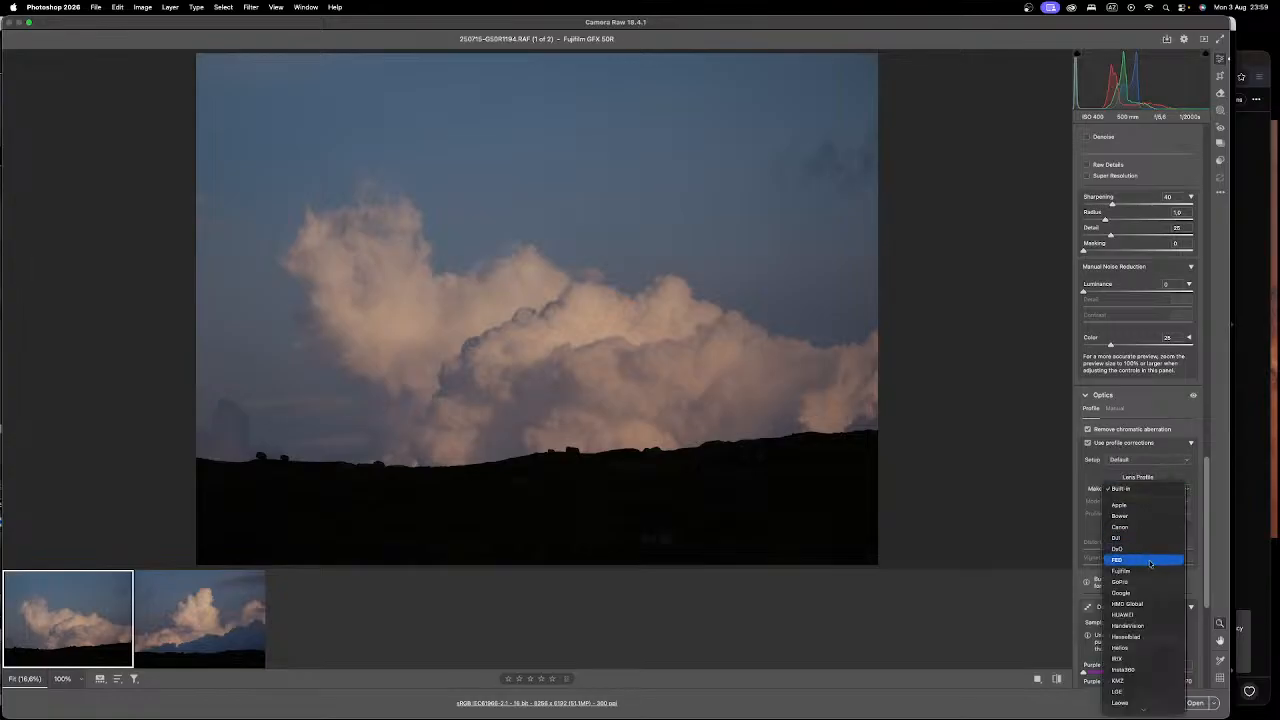
pyautogui.click(1094, 469)
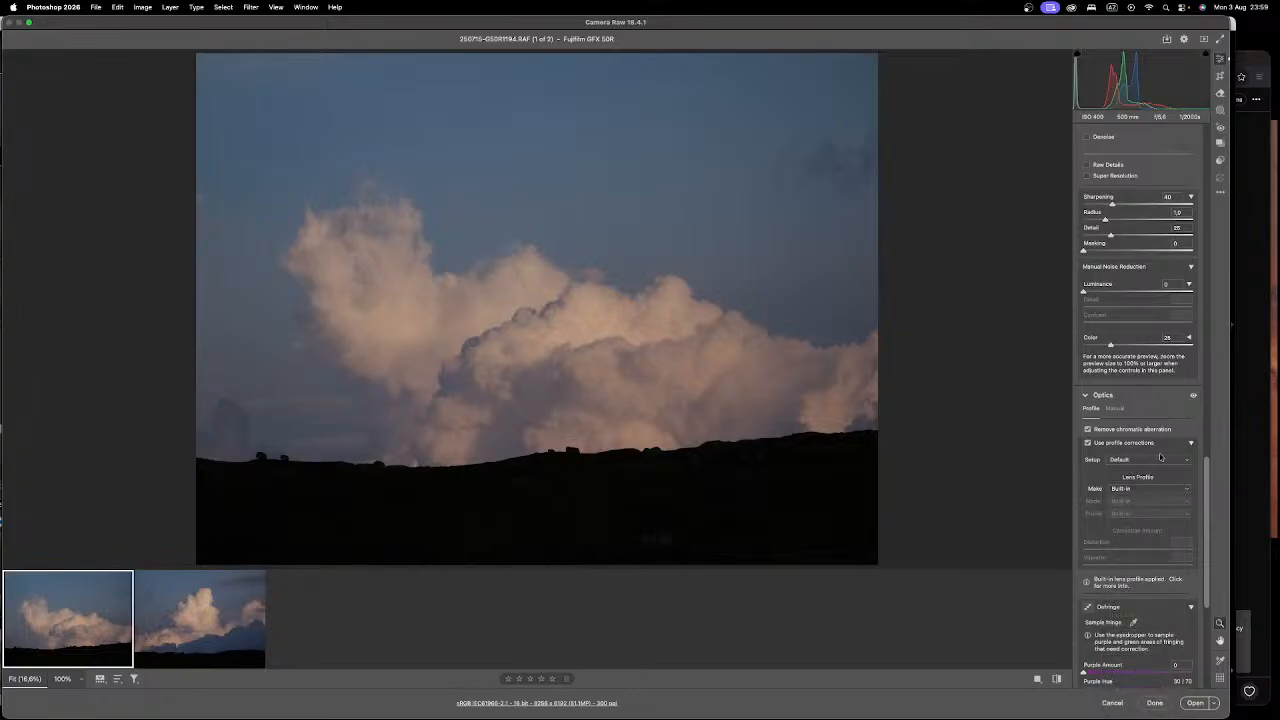
# Step: Read the details of the built-in lens profile applied to G50R1194 and dismiss them
pyautogui.moveTo(1206, 482); pyautogui.dragTo(1210, 528)
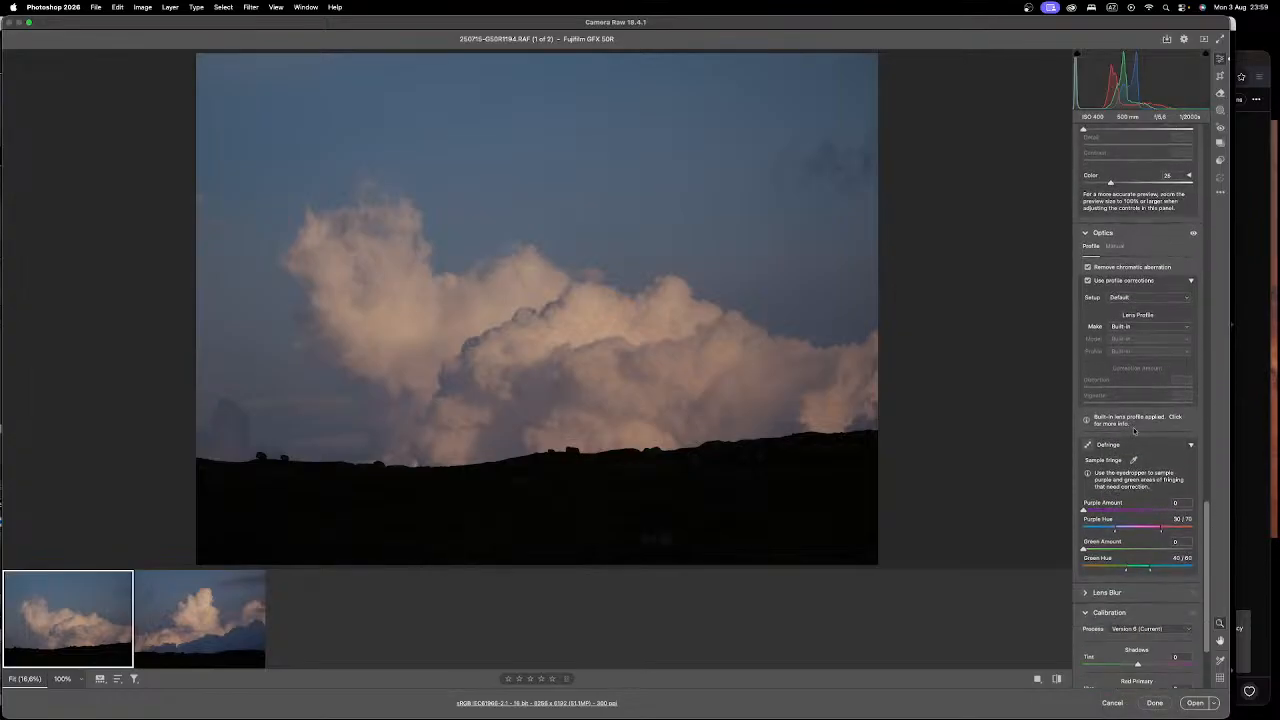
pyautogui.click(1089, 421)
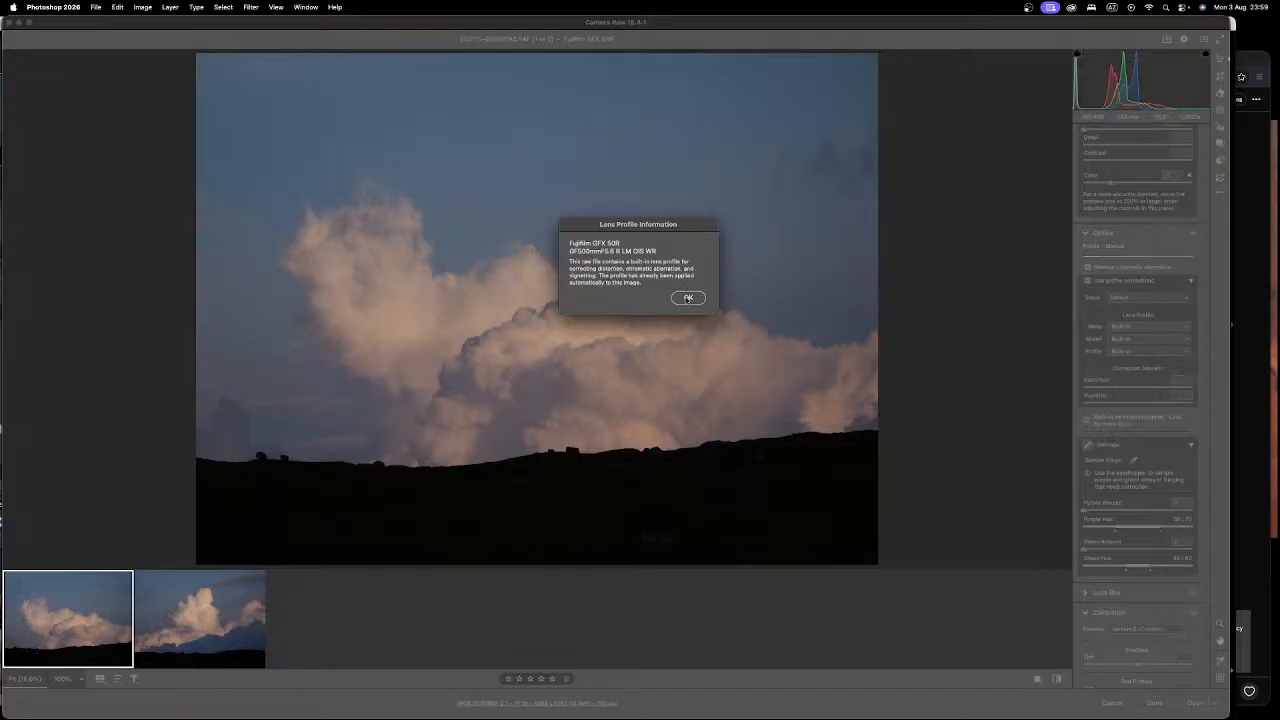
pyautogui.click(688, 298)
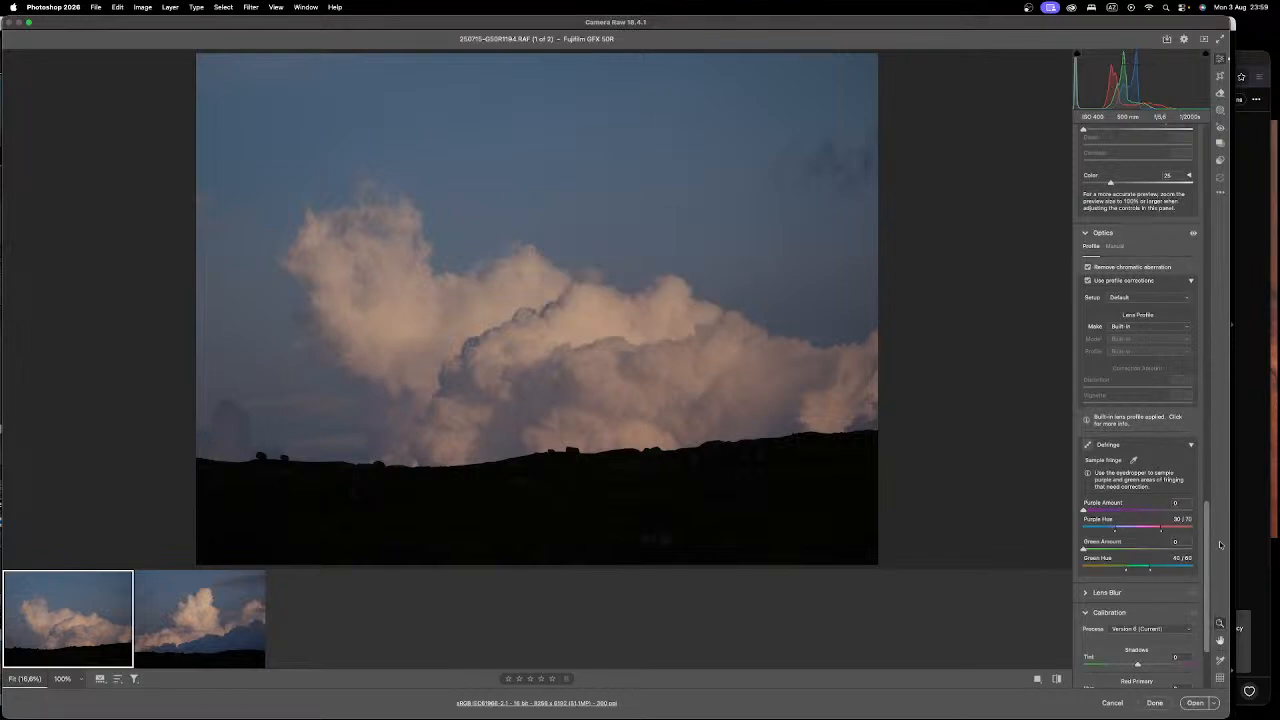
# Step: Set the manual optics vignette correction of G50R1194 to +14 with its midpoint near the minimum
pyautogui.scroll(-5, 1211, 560)
pyautogui.moveTo(1211, 572); pyautogui.dragTo(1205, 524)
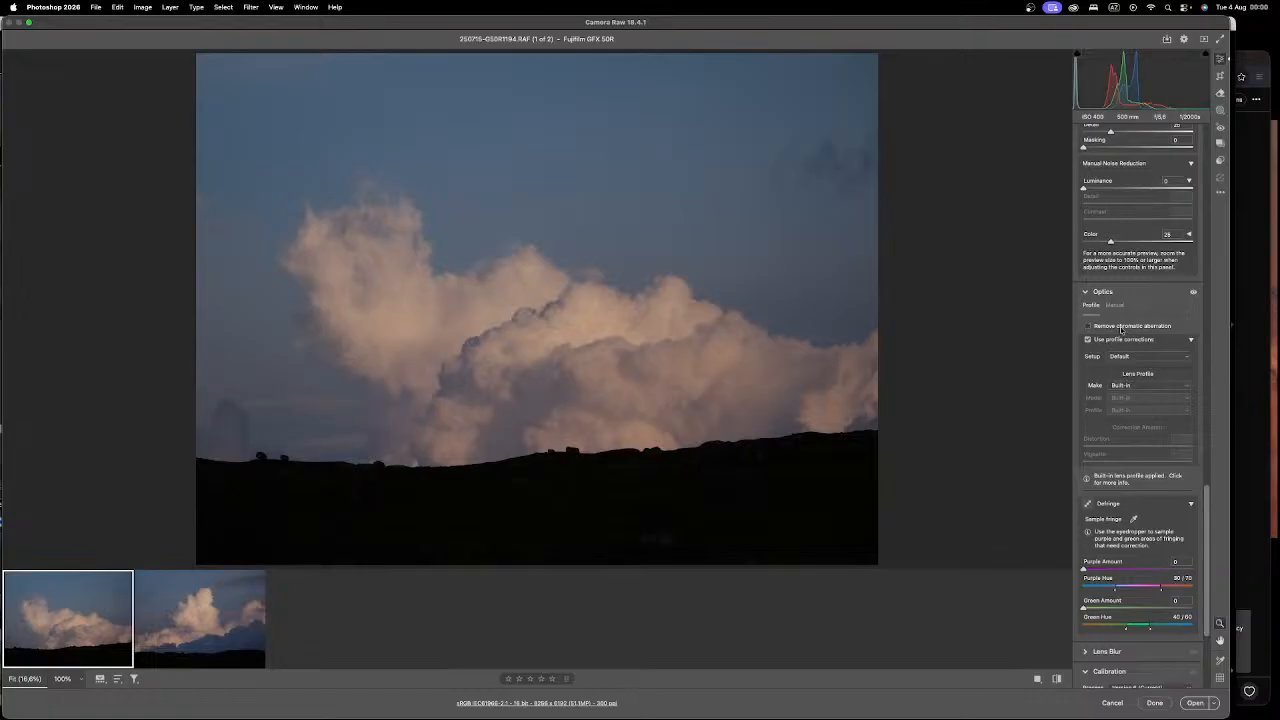
pyautogui.click(1118, 306)
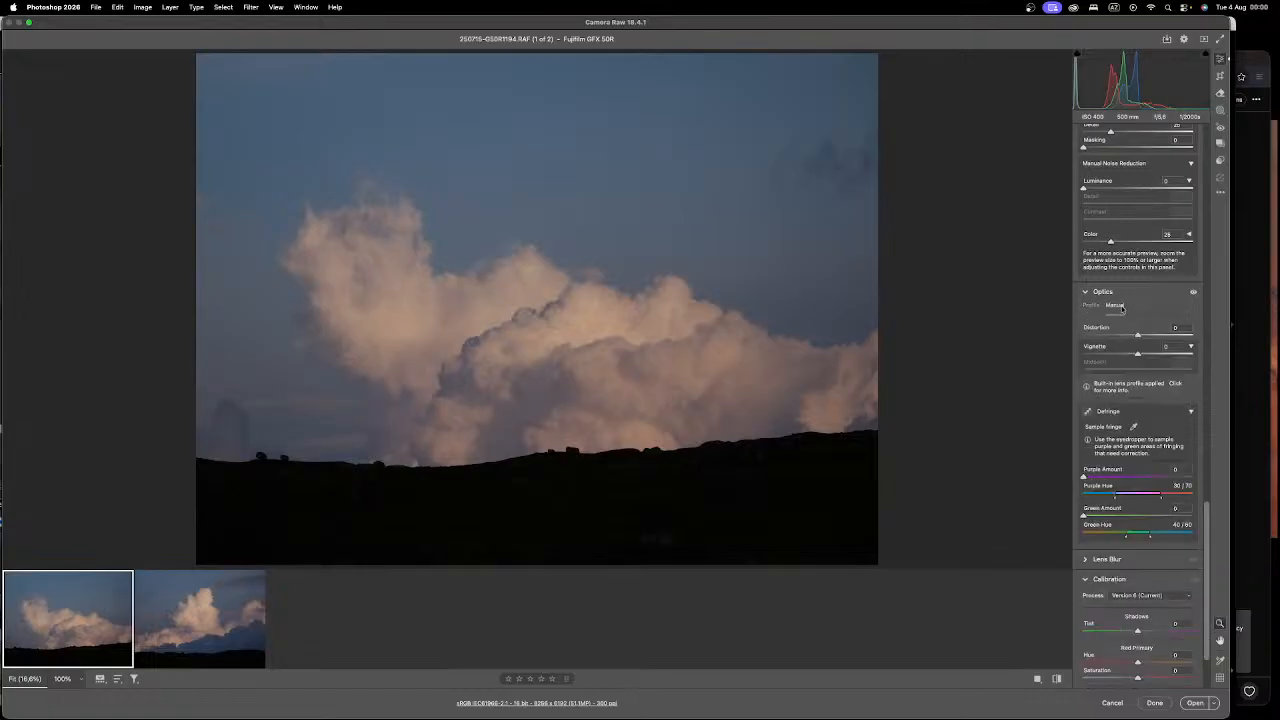
pyautogui.moveTo(1137, 354); pyautogui.dragTo(1142, 356)
pyautogui.moveTo(1137, 354); pyautogui.dragTo(1090, 371)
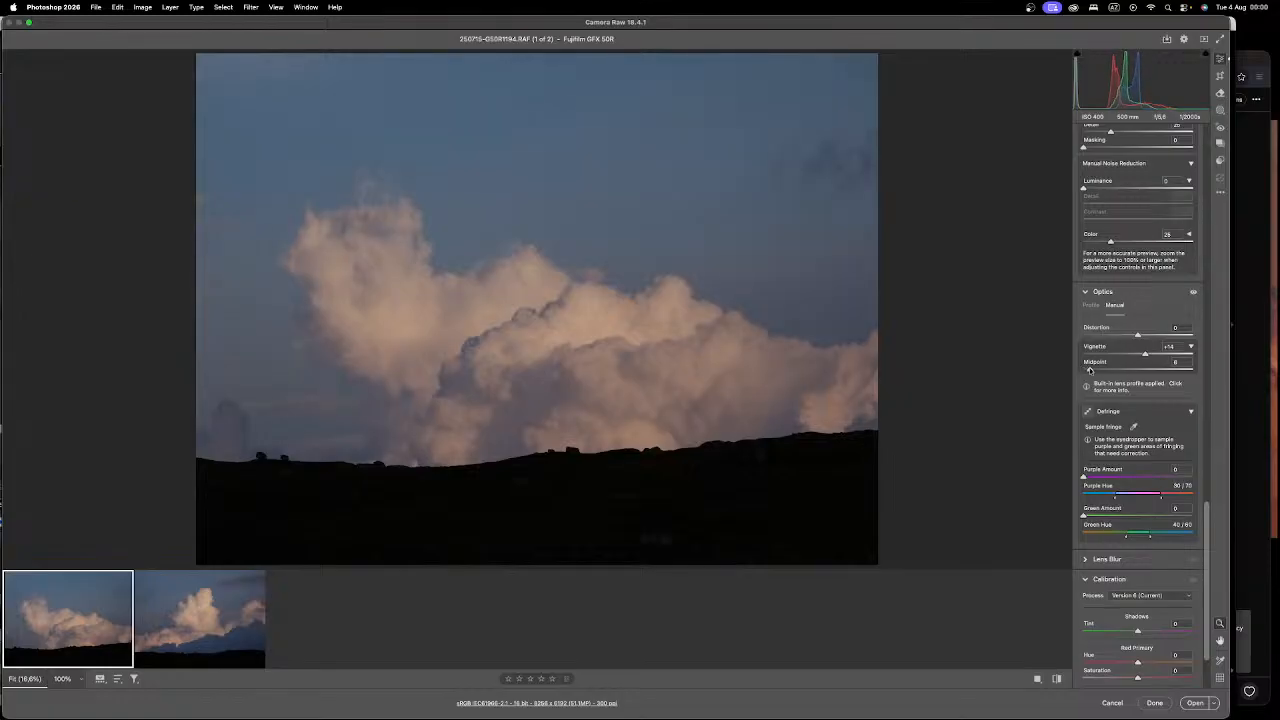
# Step: Set the manual optics vignette correction of G50R1195 to +14 with a midpoint of 13
pyautogui.click(251, 588)
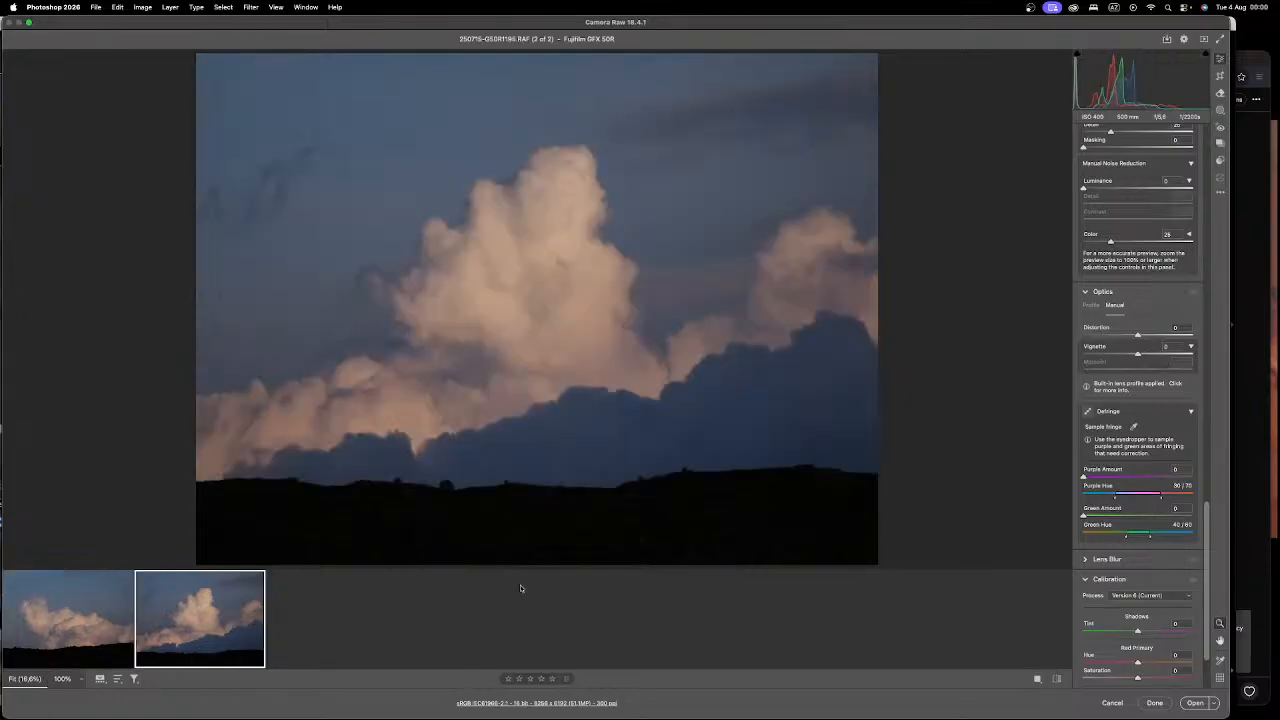
pyautogui.click(1147, 355)
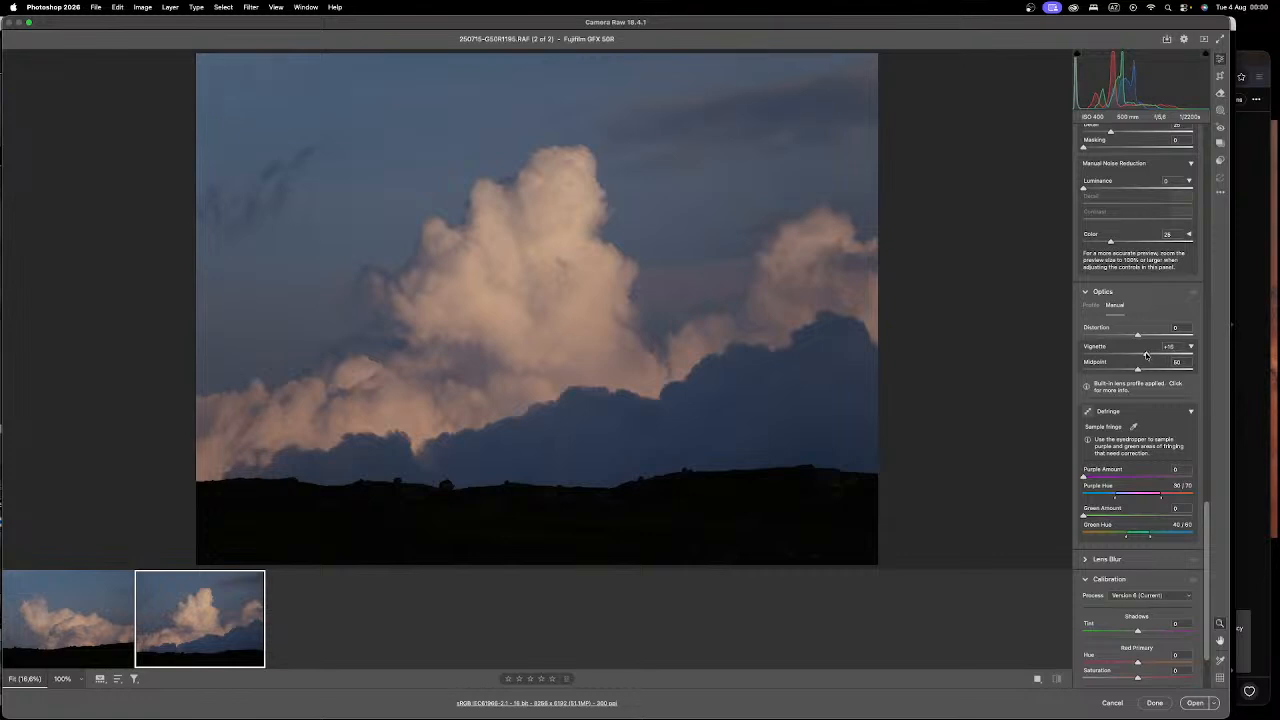
pyautogui.moveTo(1137, 370); pyautogui.dragTo(1097, 374)
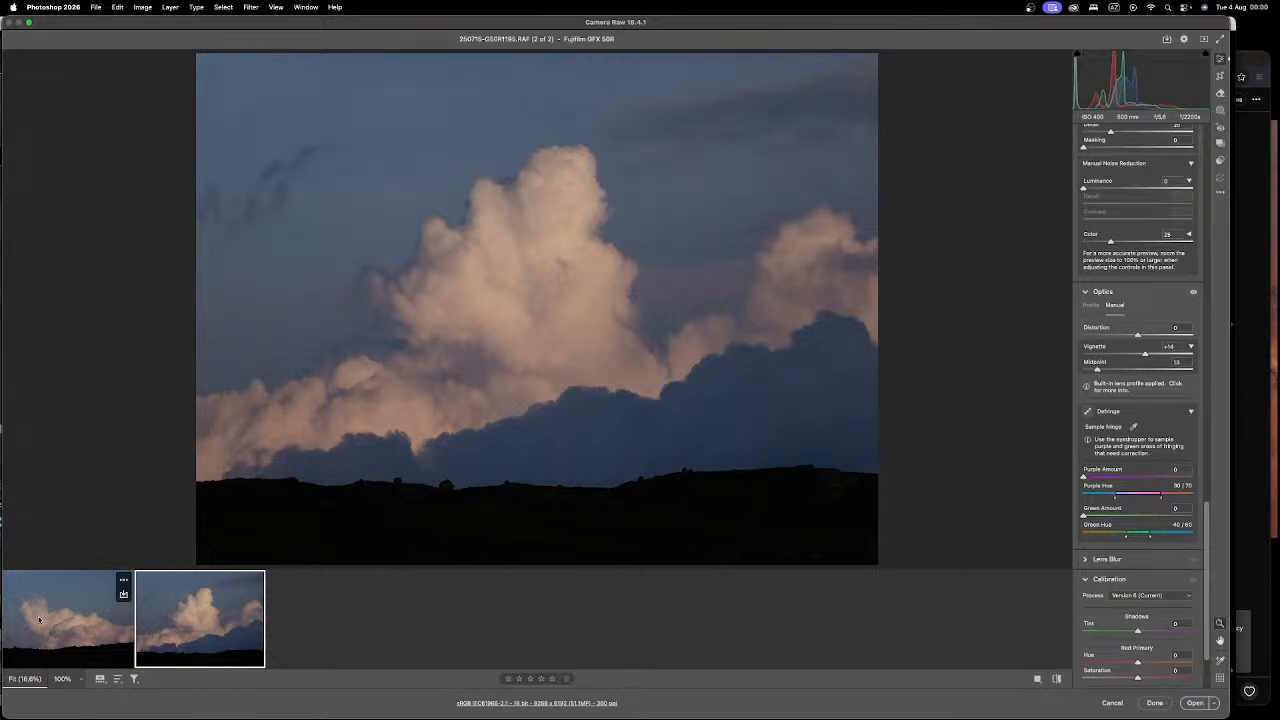
# Step: Open the panorama merge for both cloud photos, compare the Spherical, Cylindrical and Perspective projections, and choose Perspective
pyautogui.keyDown('shift'); pyautogui.click(123, 592); pyautogui.keyUp('shift')
pyautogui.rightClick(201, 601)
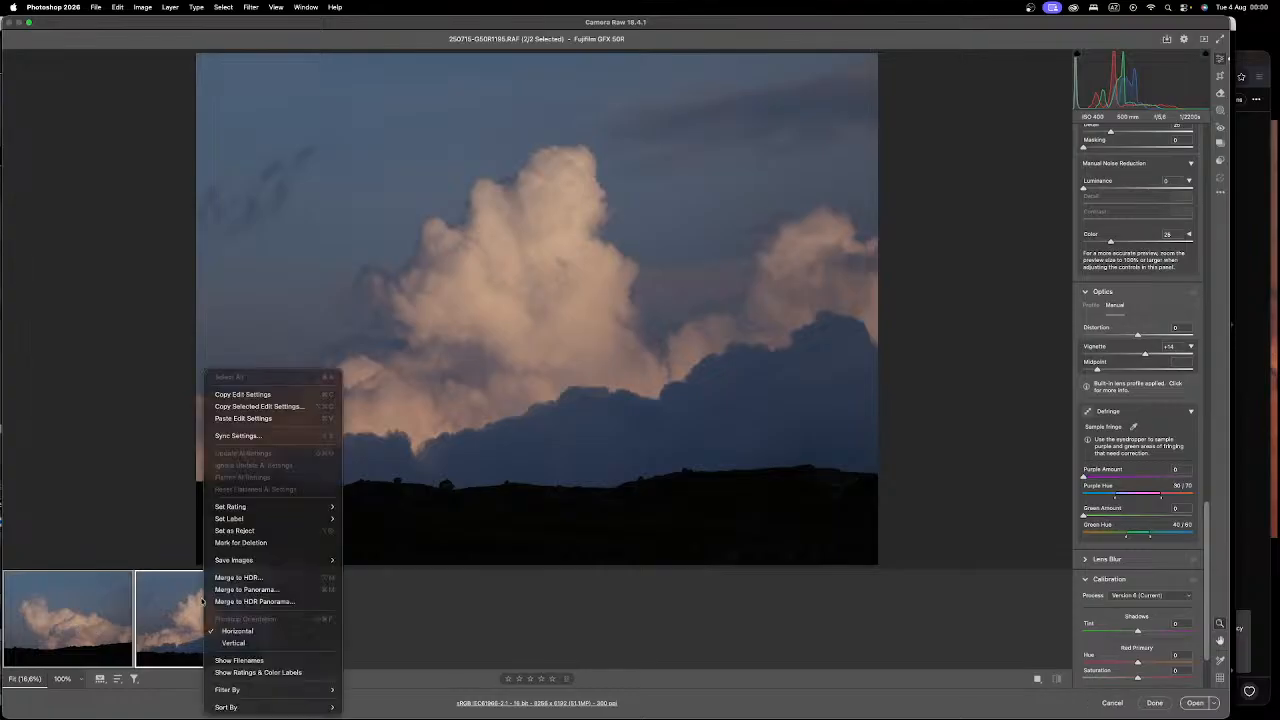
pyautogui.click(295, 603)
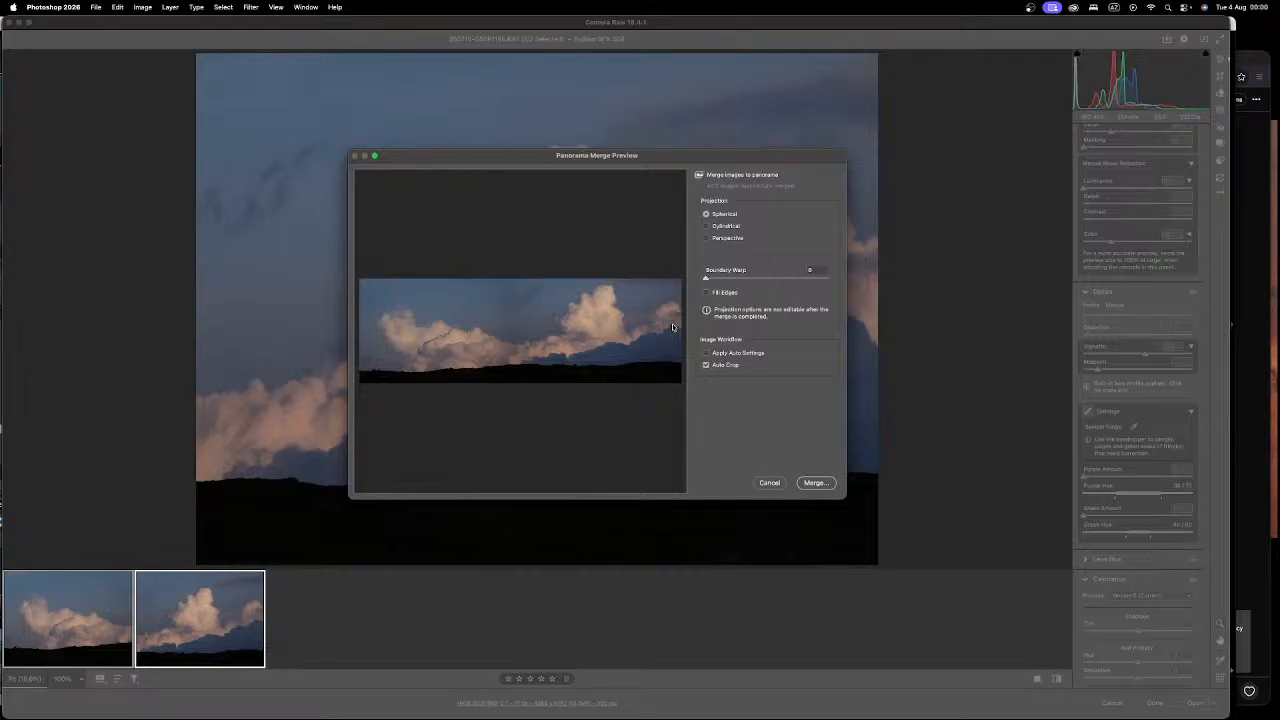
pyautogui.click(728, 238)
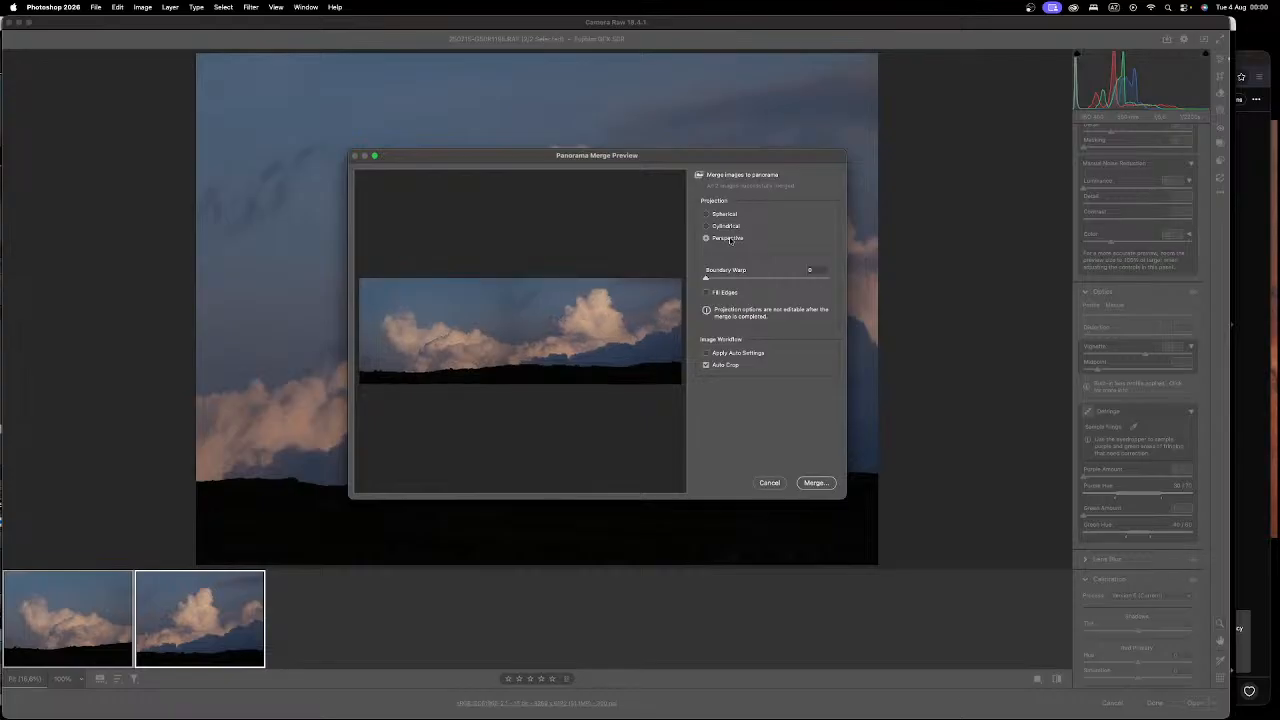
pyautogui.click(725, 214)
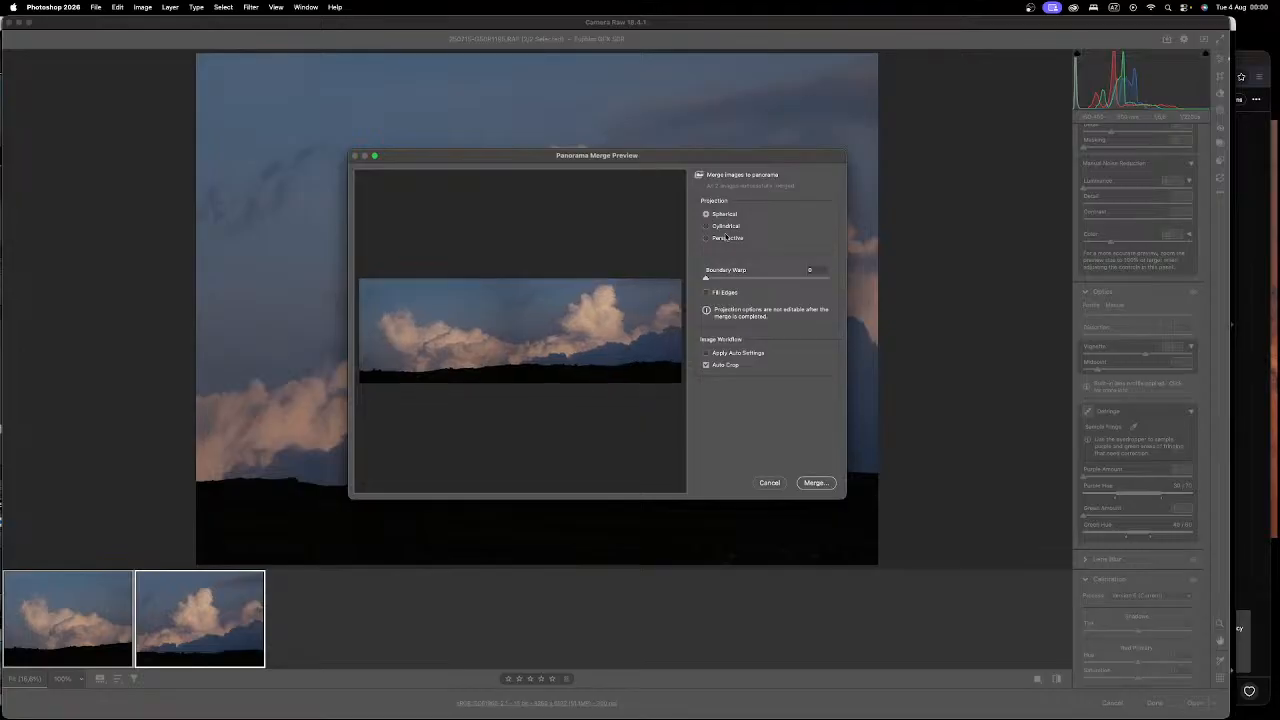
pyautogui.click(727, 239)
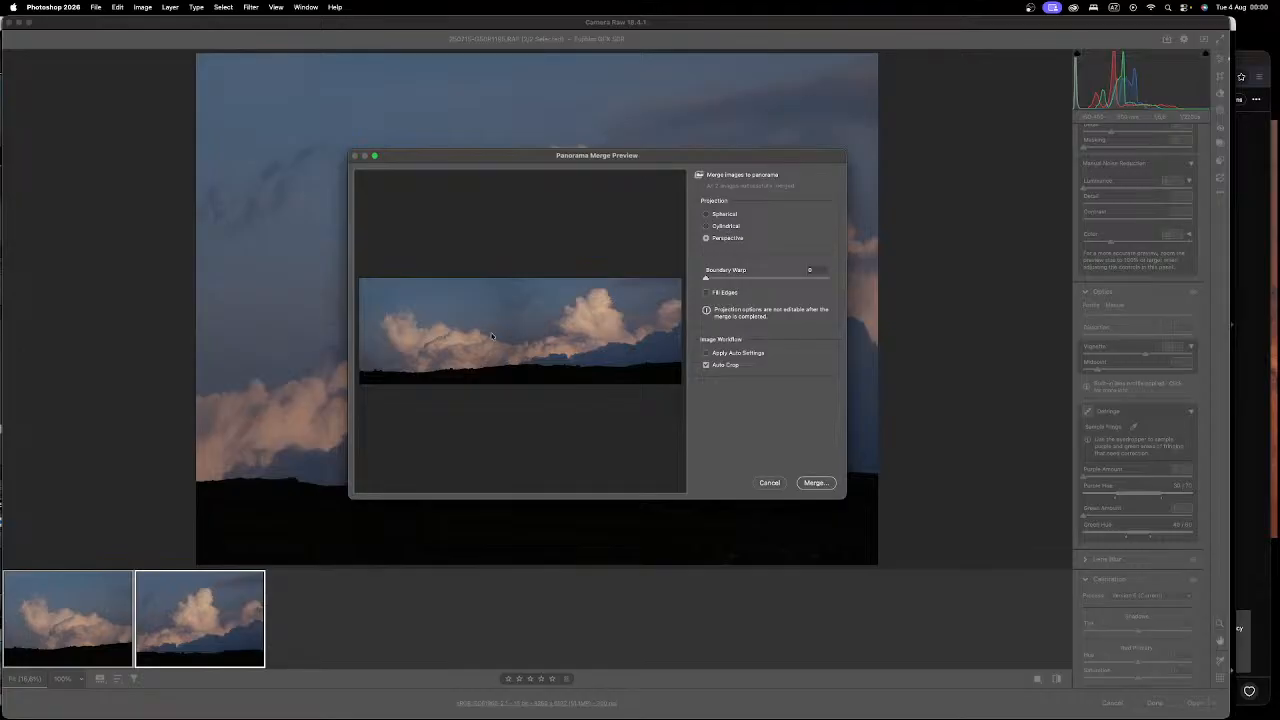
pyautogui.click(731, 226)
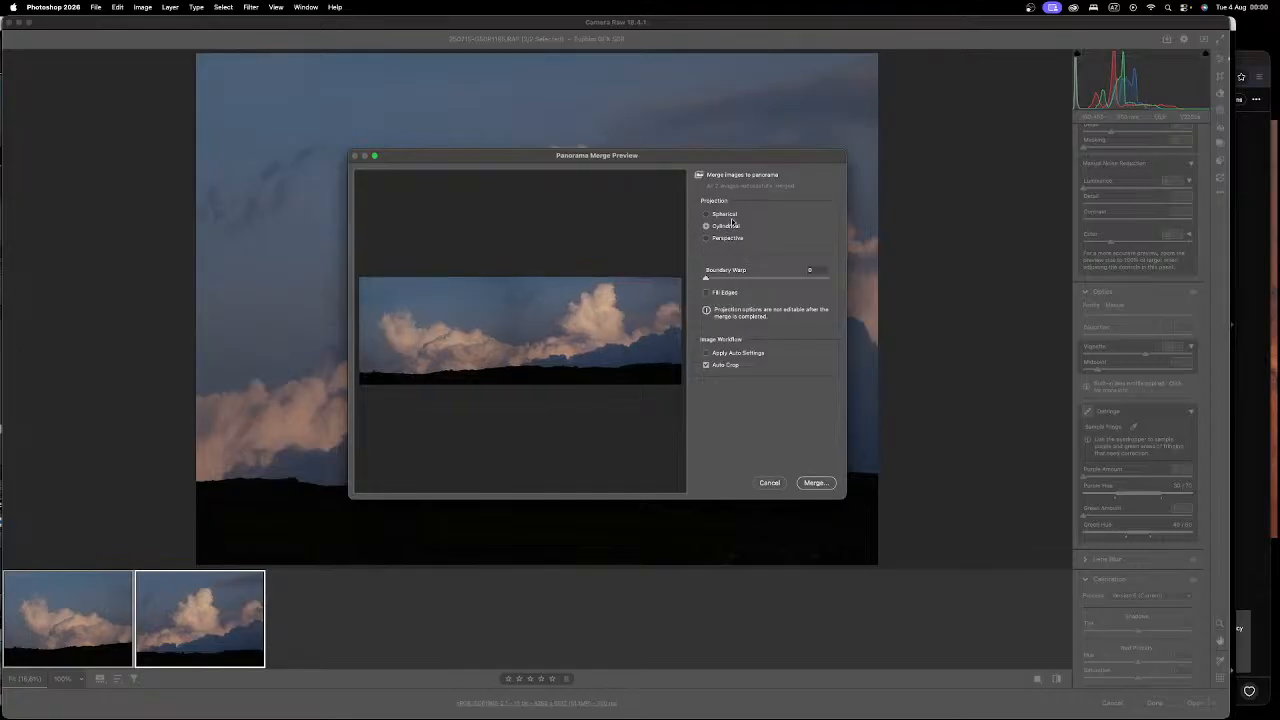
pyautogui.click(726, 214)
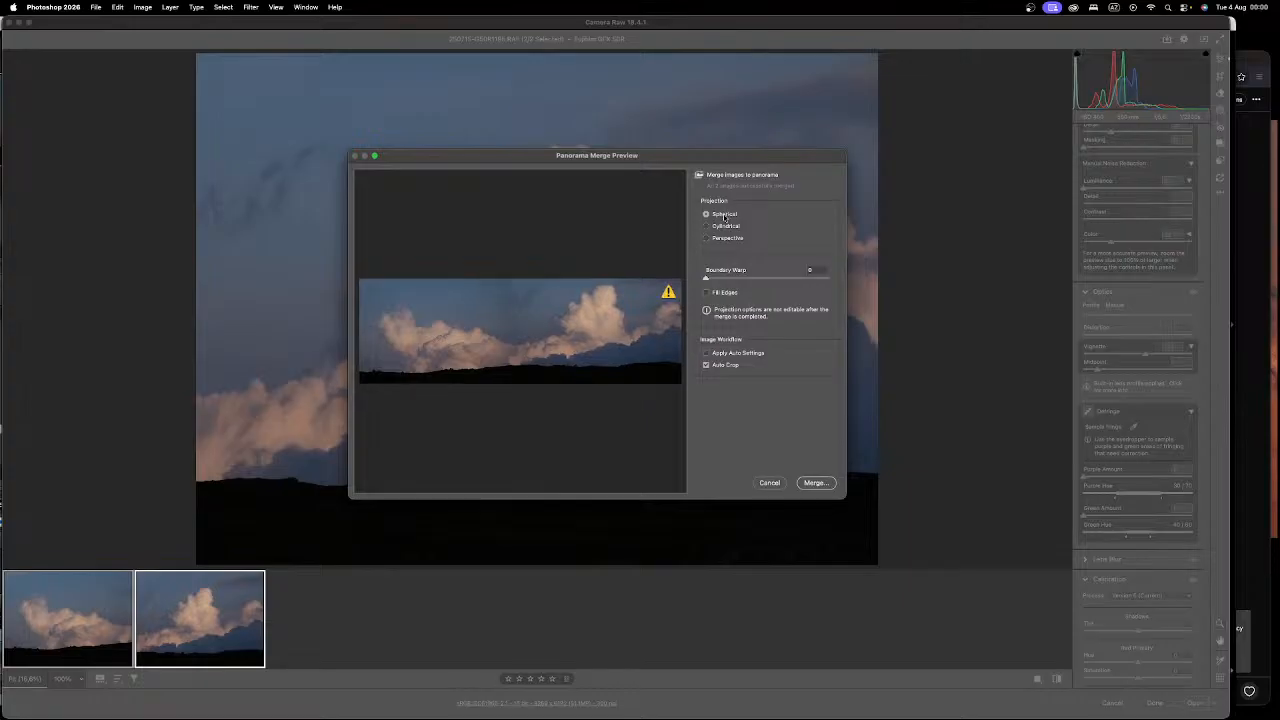
pyautogui.click(722, 241)
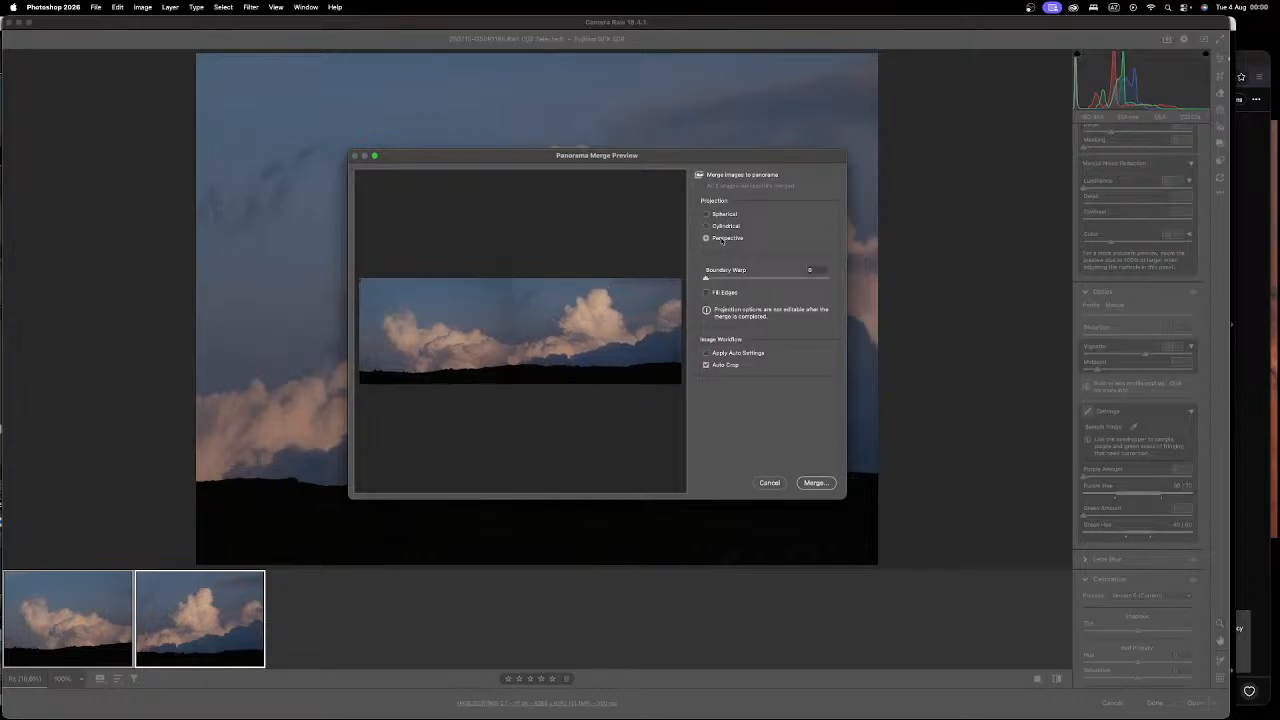
# Step: Merge the panorama and save the resulting DNG under its suggested file name in the recent PSD folder
pyautogui.click(806, 484)
pyautogui.hotkey('ctrl', 'Up')
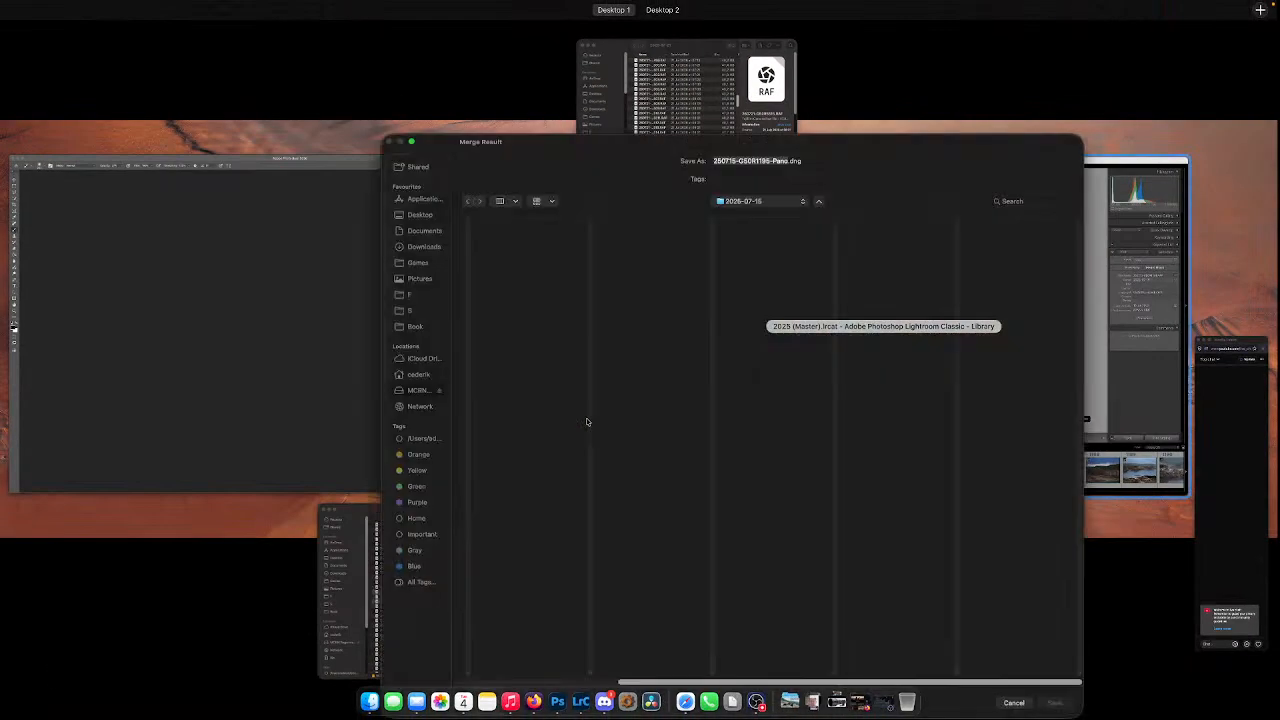
pyautogui.hotkey('ctrl', 'Up')
pyautogui.hotkey('ctrl', 'Up')
pyautogui.click(533, 403)
pyautogui.click(792, 201)
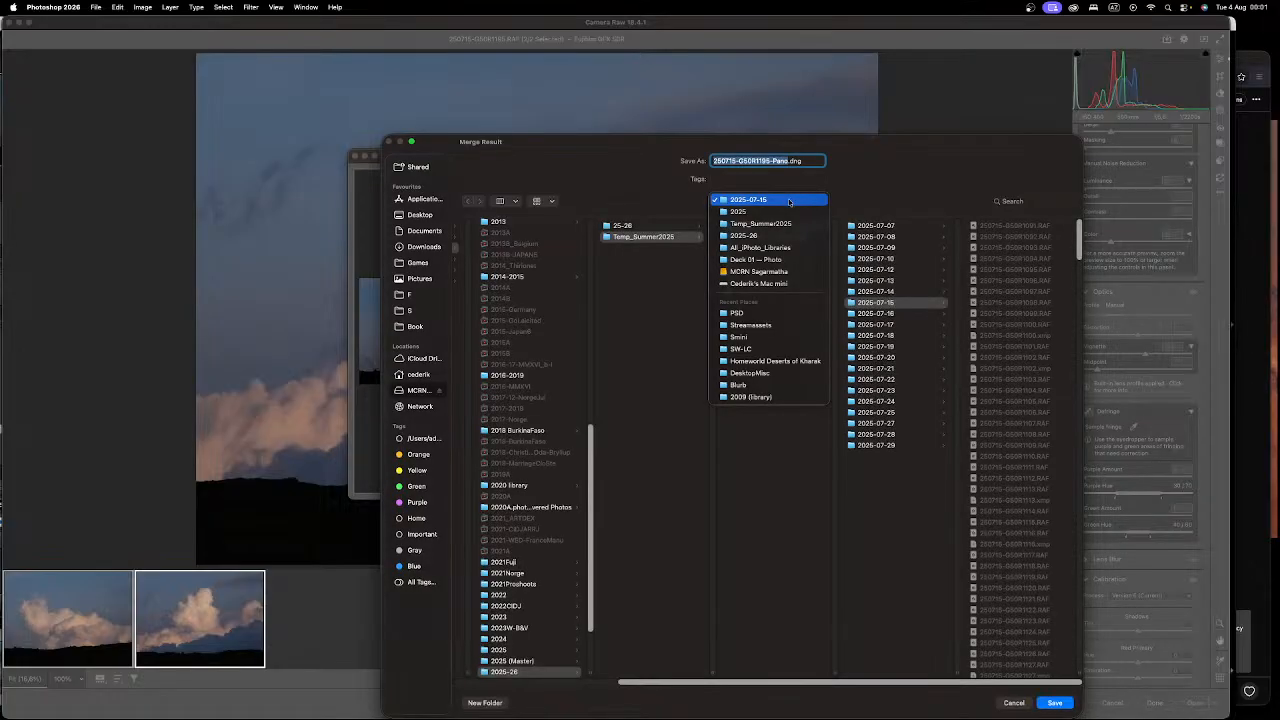
pyautogui.click(770, 314)
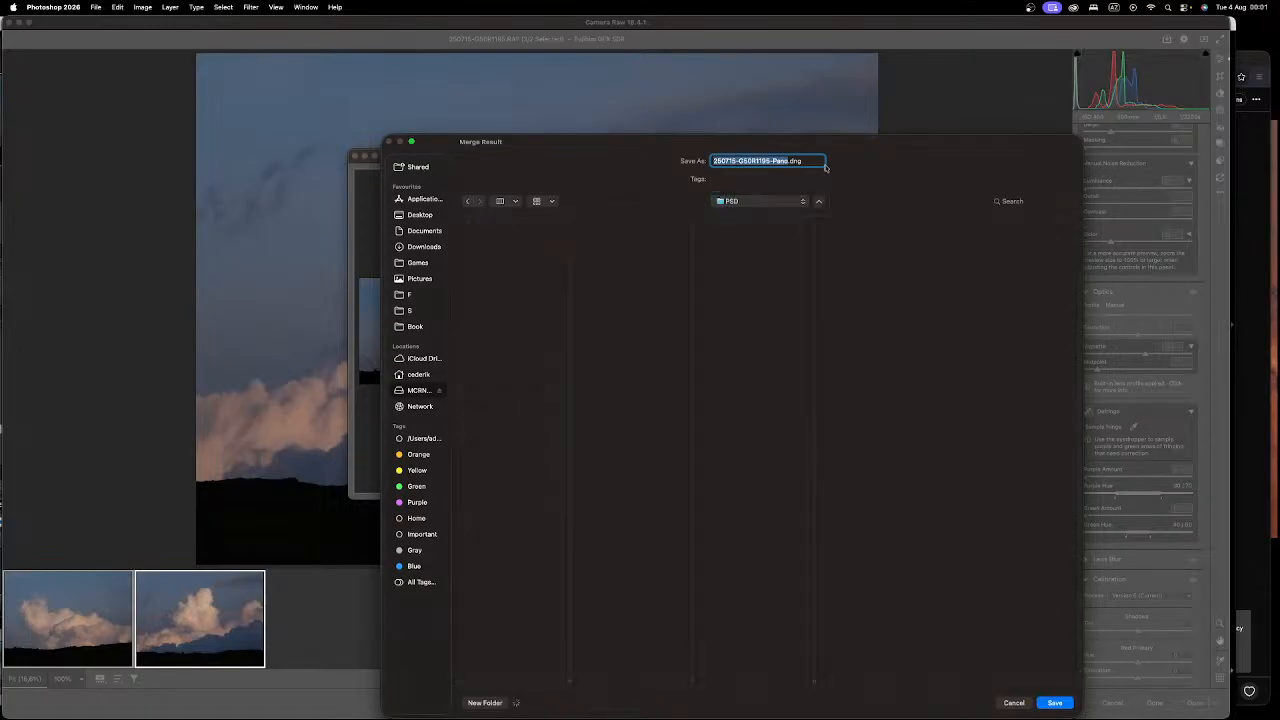
pyautogui.click(1055, 703)
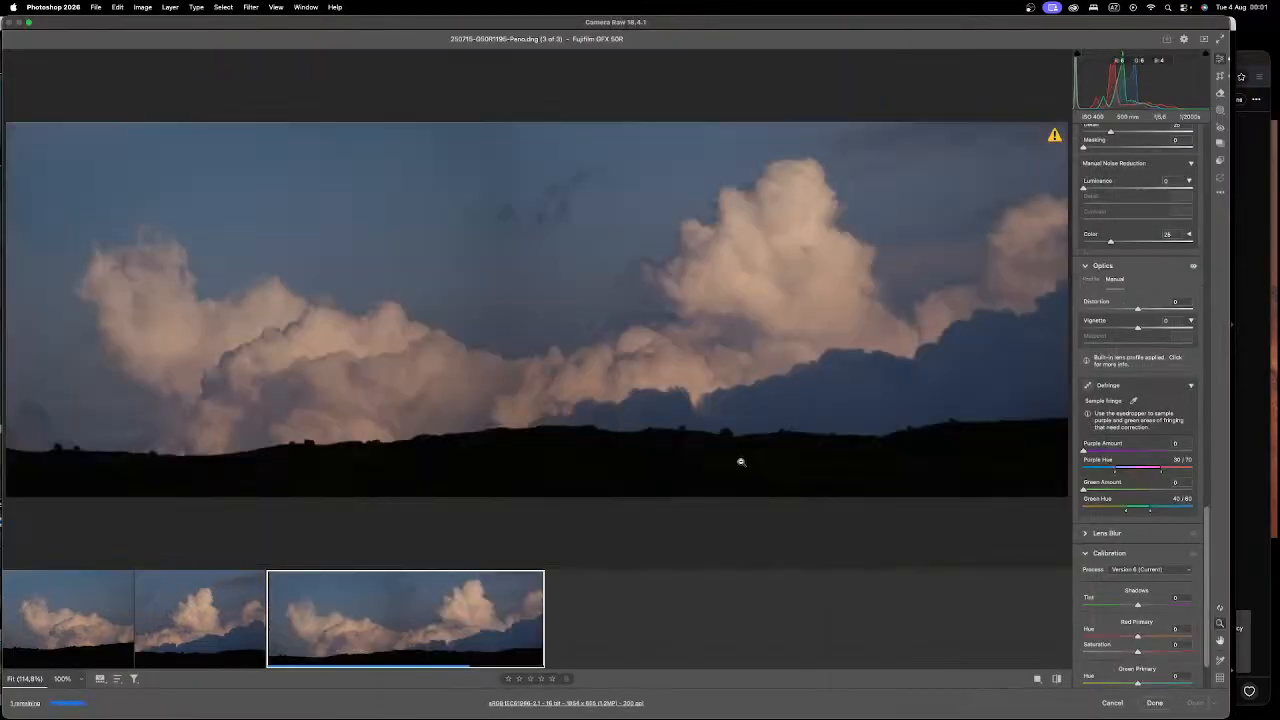
# Step: Raise the merged panorama's exposure to about +0.60 and its contrast to +17
pyautogui.moveTo(498, 214); pyautogui.dragTo(638, 364)
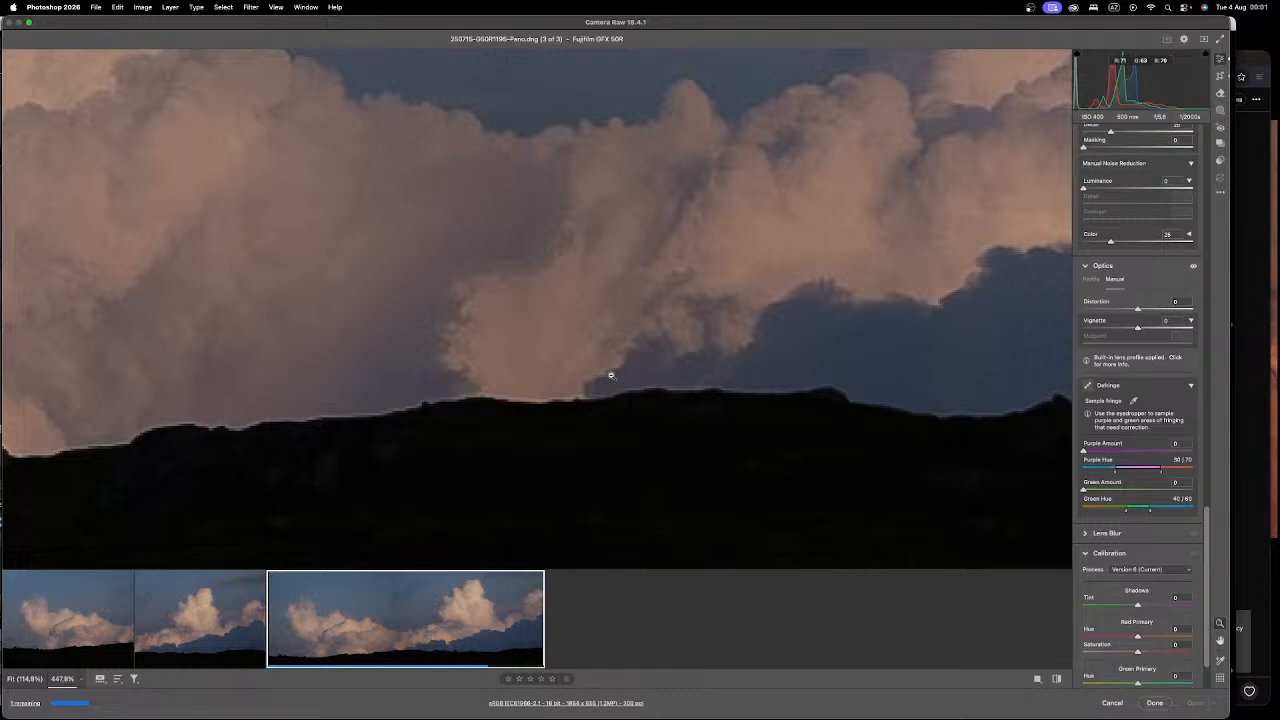
pyautogui.click(610, 375)
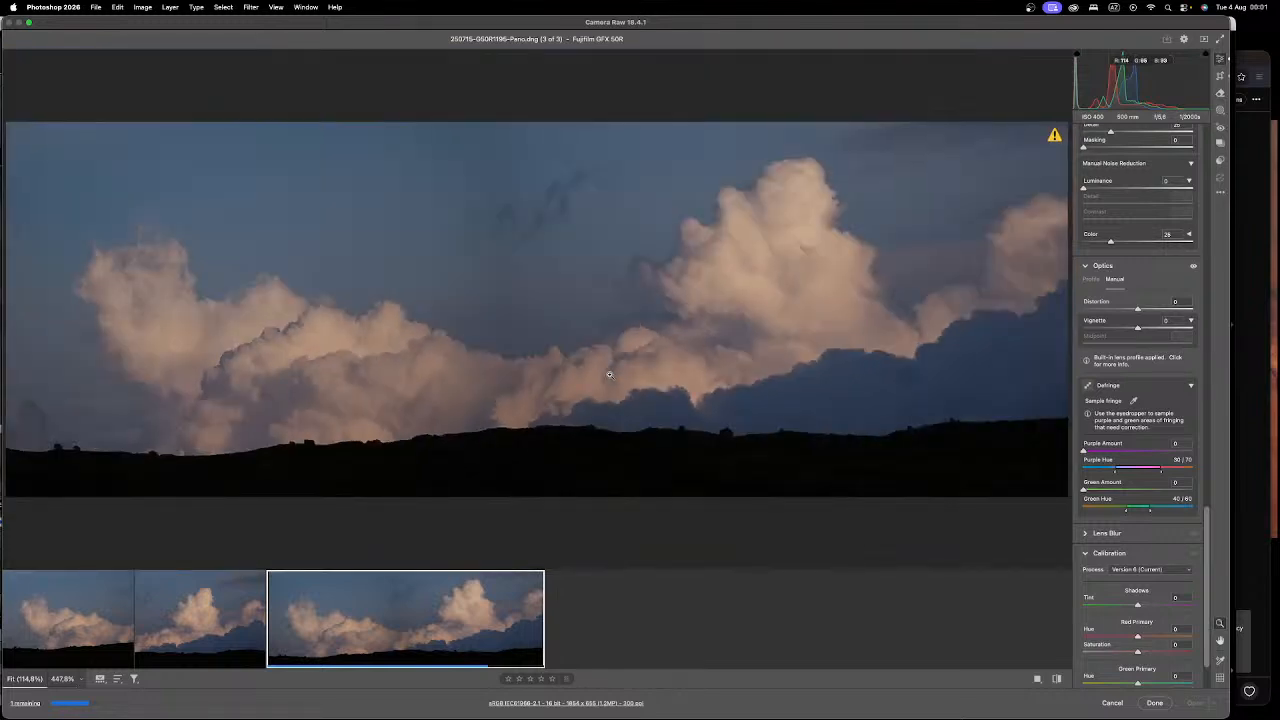
pyautogui.moveTo(960, 151); pyautogui.dragTo(996, 138)
pyautogui.moveTo(932, 167); pyautogui.dragTo(984, 149)
pyautogui.click(863, 194)
pyautogui.scroll(15, 1198, 149)
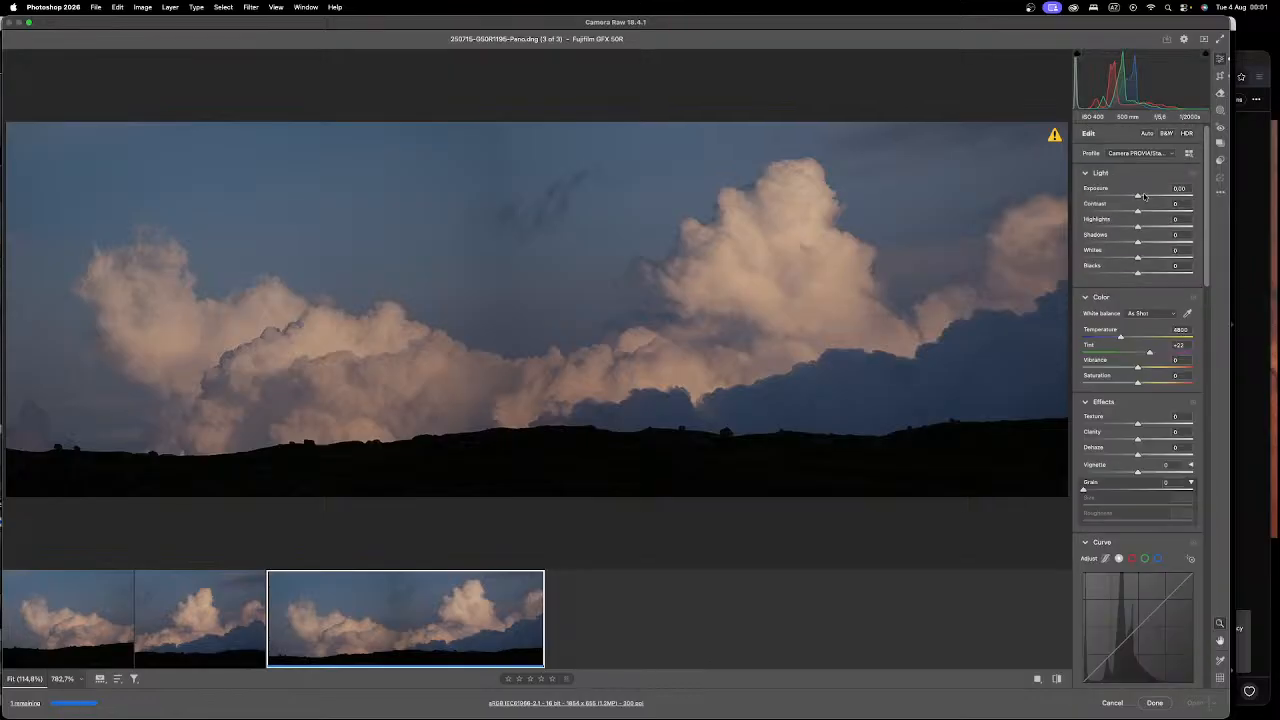
pyautogui.click(1145, 196)
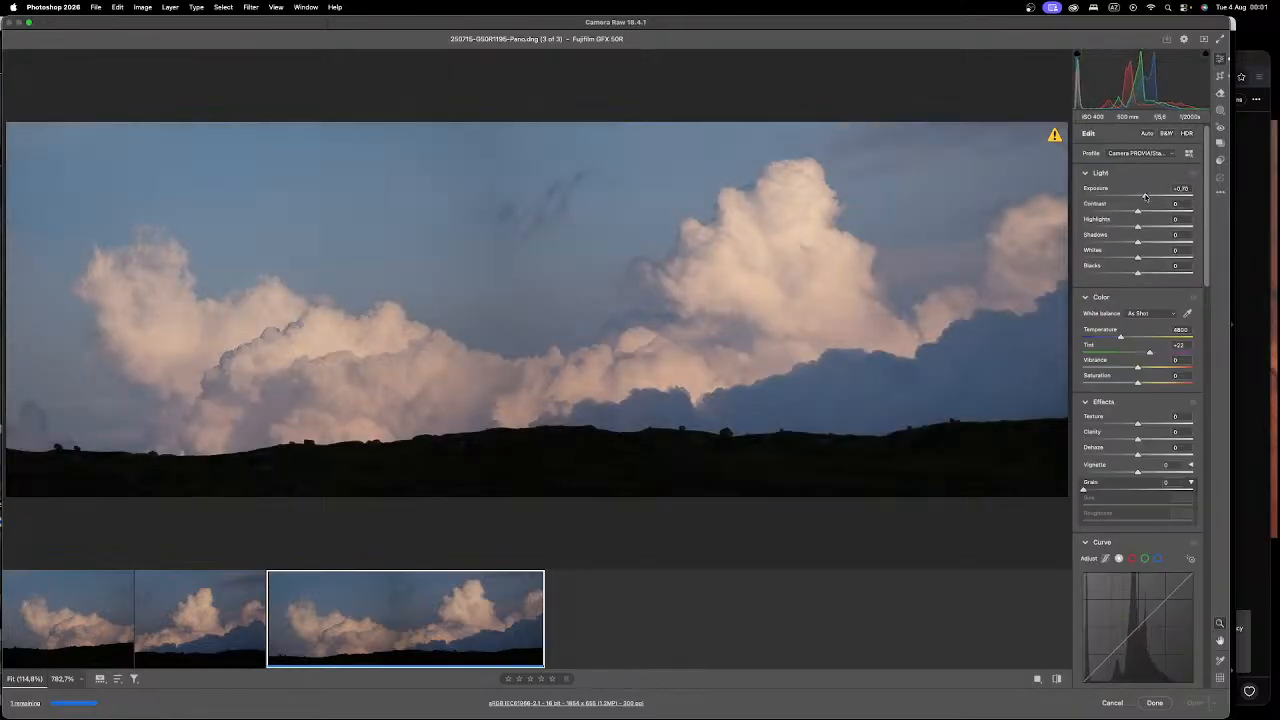
pyautogui.moveTo(1146, 197); pyautogui.dragTo(1145, 197)
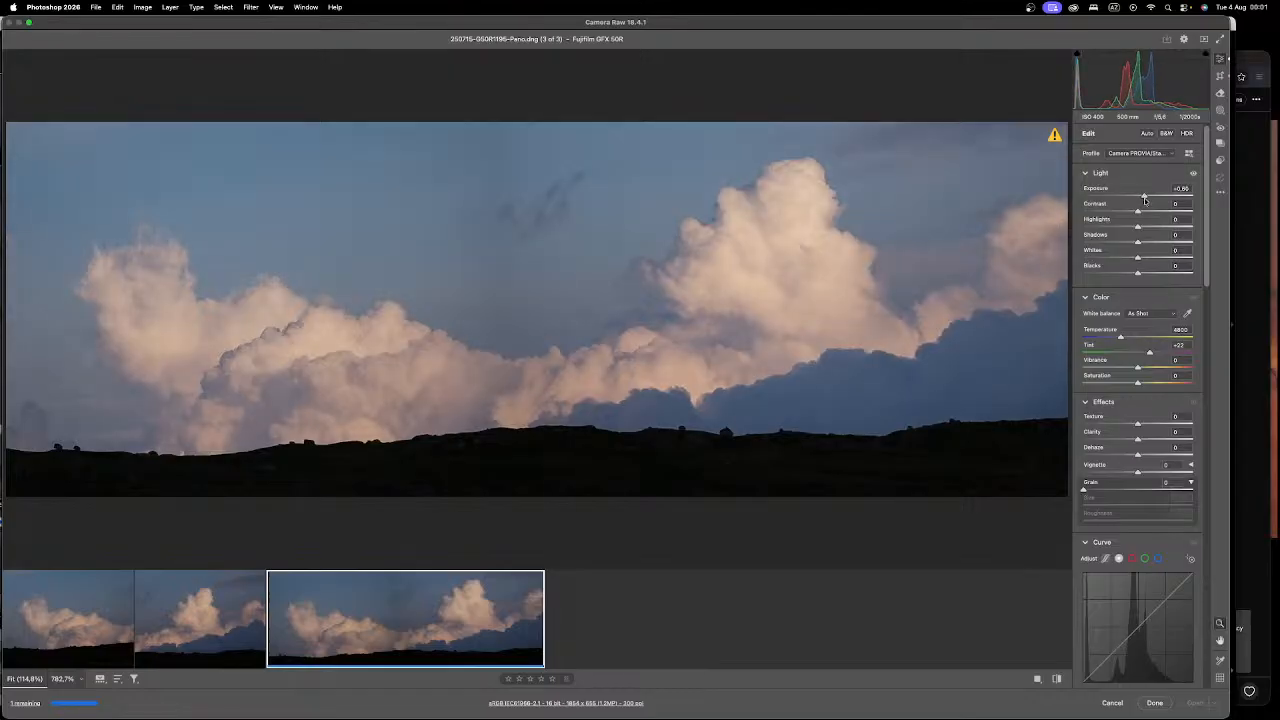
pyautogui.click(1143, 211)
pyautogui.moveTo(1143, 211); pyautogui.dragTo(1146, 213)
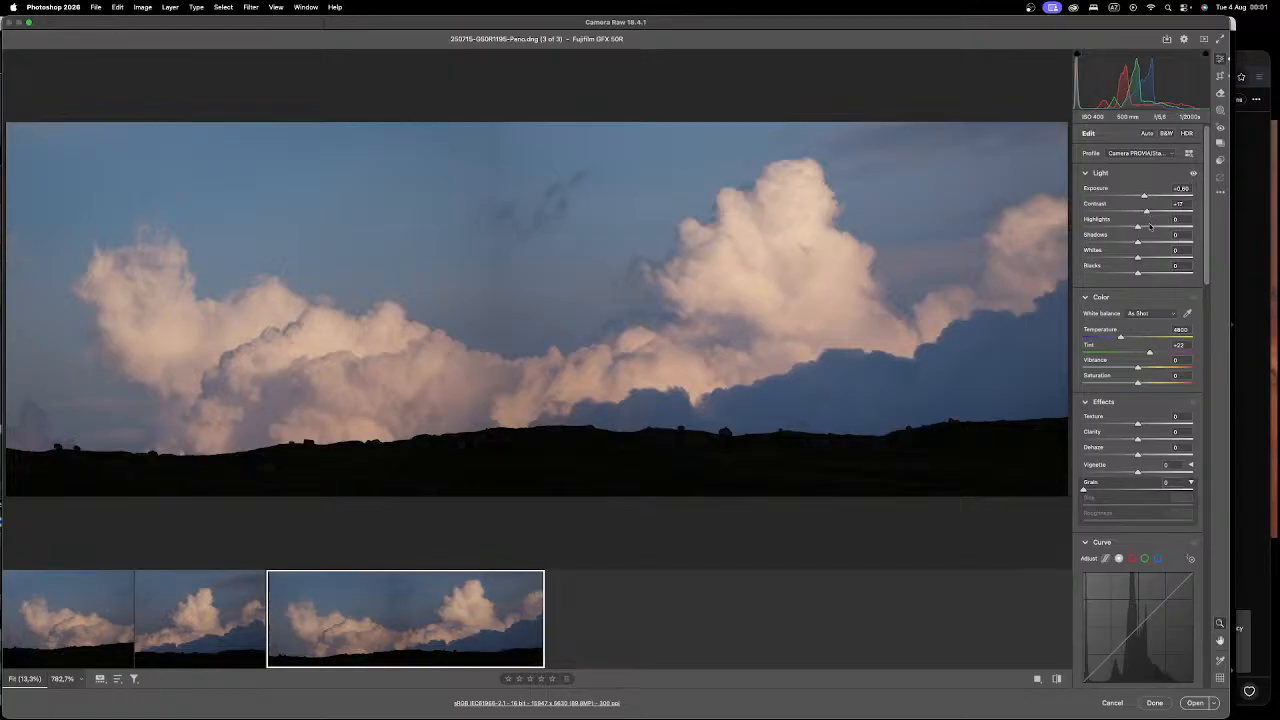
# Step: Raise the panorama's highlights to about +30 and its whites to +21
pyautogui.click(1153, 228)
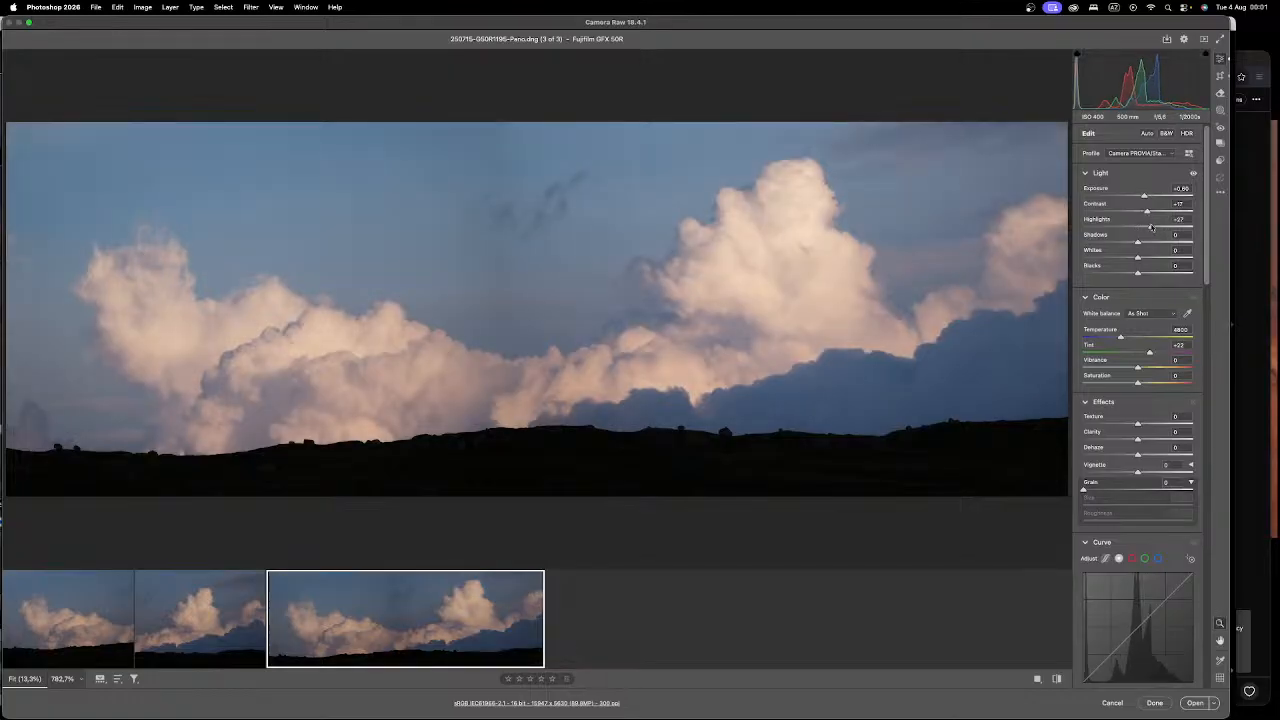
pyautogui.moveTo(1152, 228); pyautogui.dragTo(1155, 228)
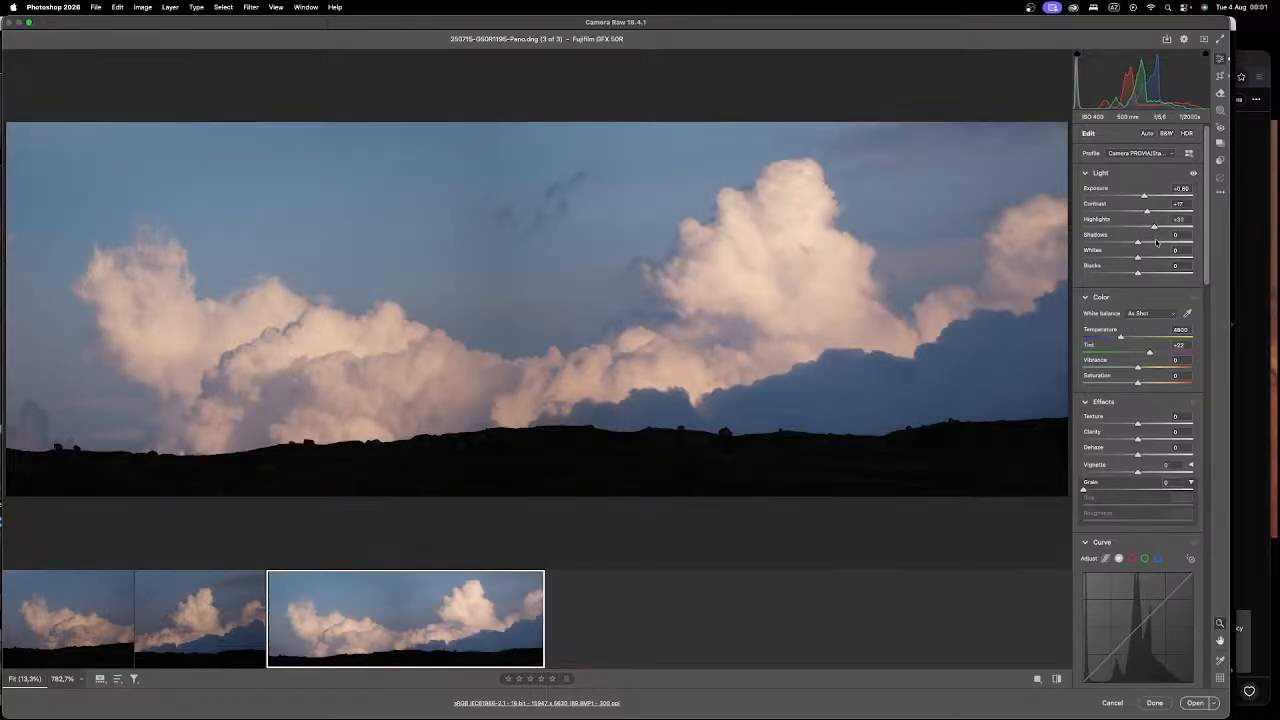
pyautogui.click(1149, 258)
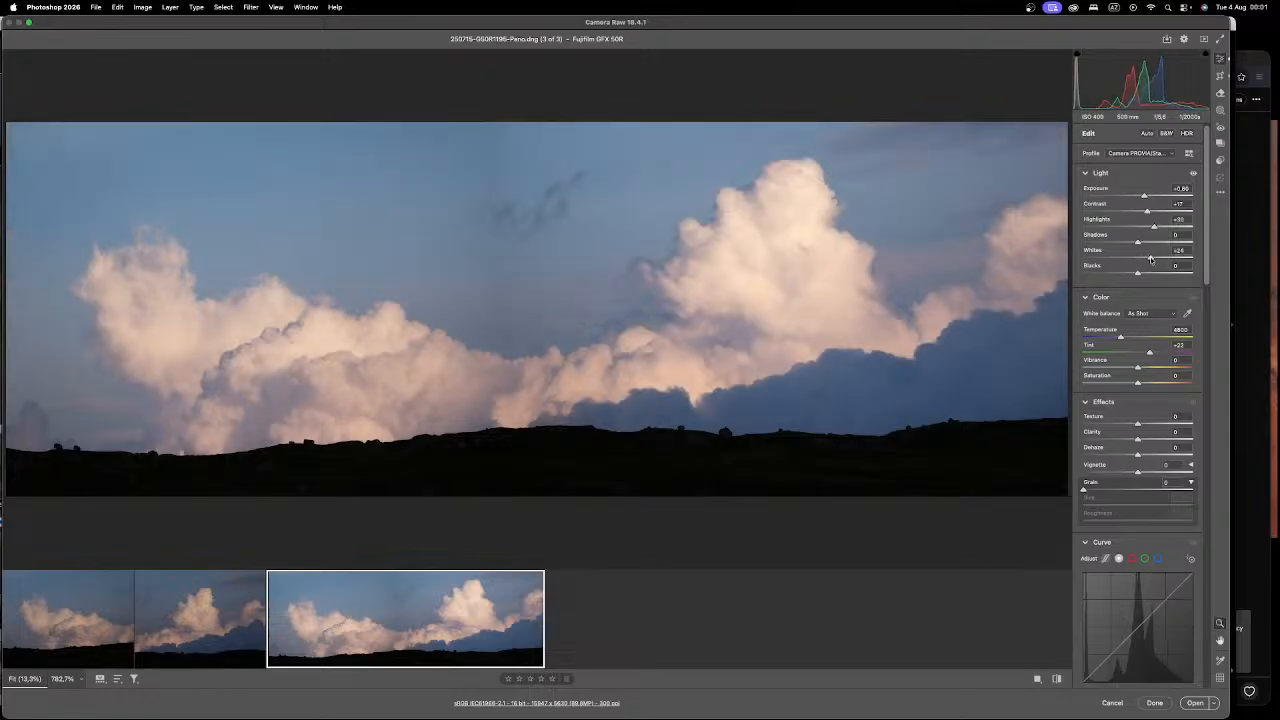
pyautogui.click(646, 356)
pyautogui.click(643, 357)
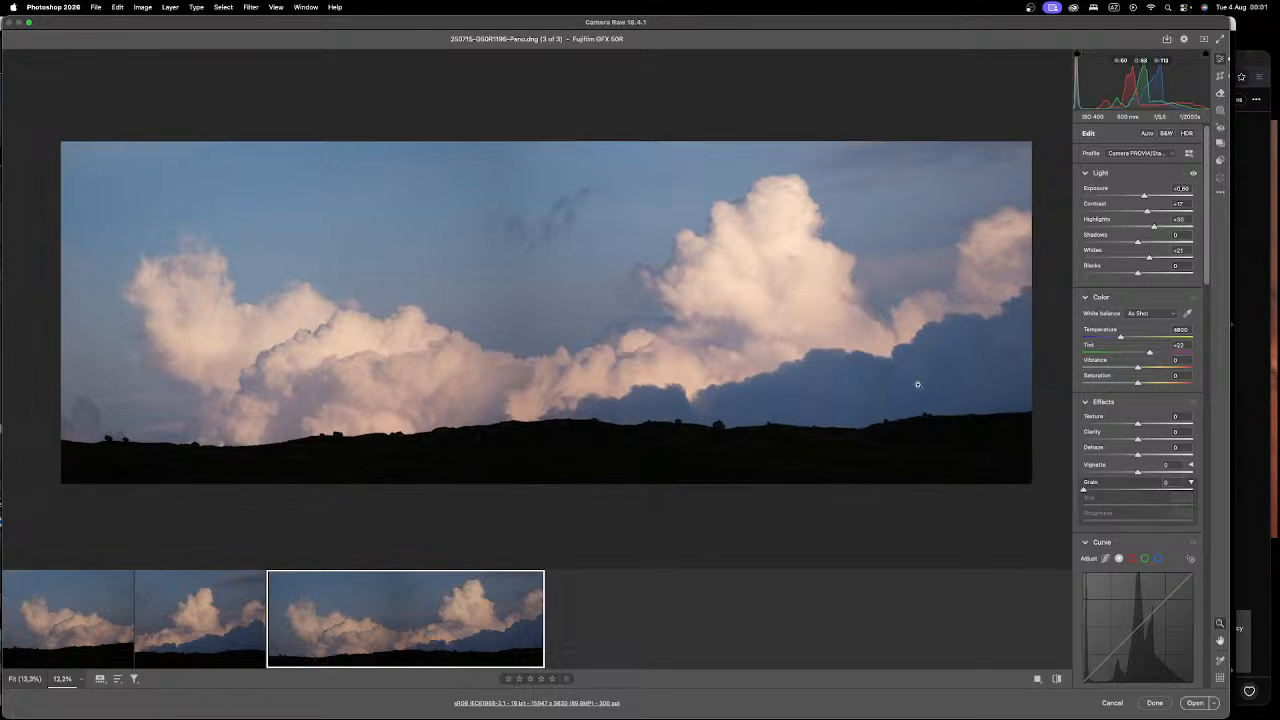
# Step: Strengthen the panorama's light settings with exposure +0.75, contrast +27 and whites +34
pyautogui.click(1150, 211)
pyautogui.click(1148, 211)
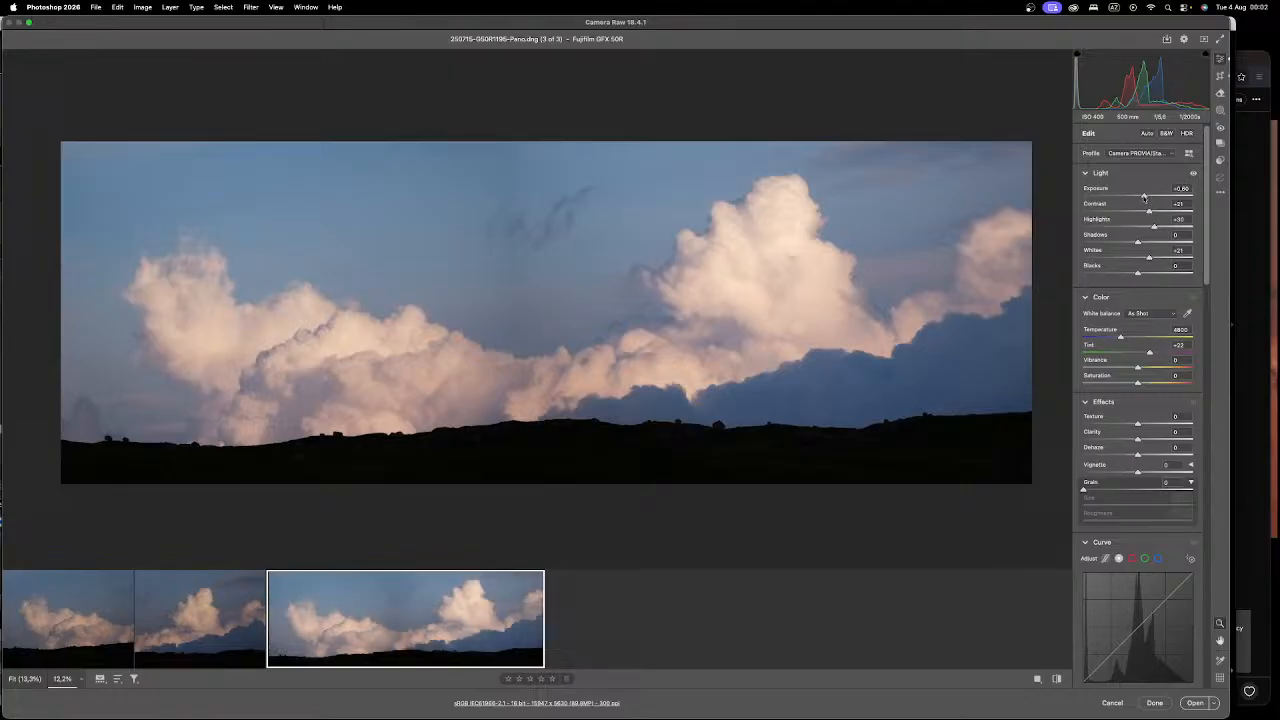
pyautogui.moveTo(1145, 197); pyautogui.dragTo(1146, 200)
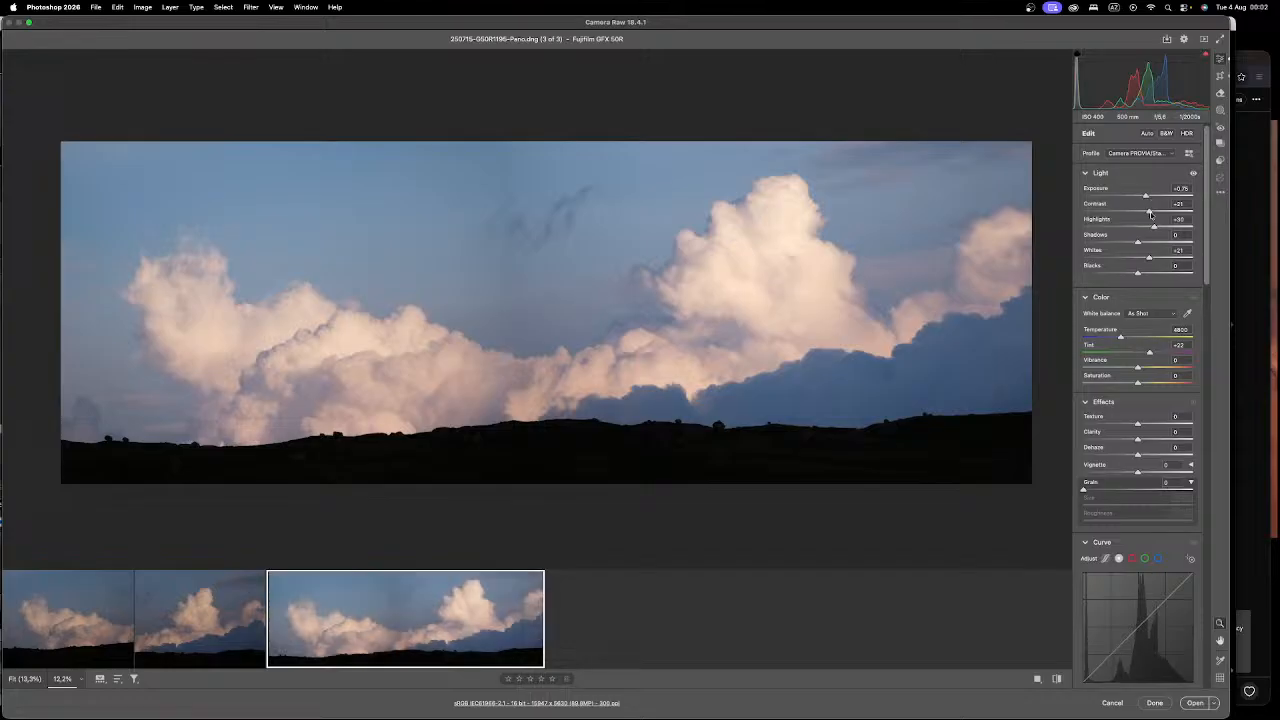
pyautogui.moveTo(1153, 214); pyautogui.dragTo(1156, 214)
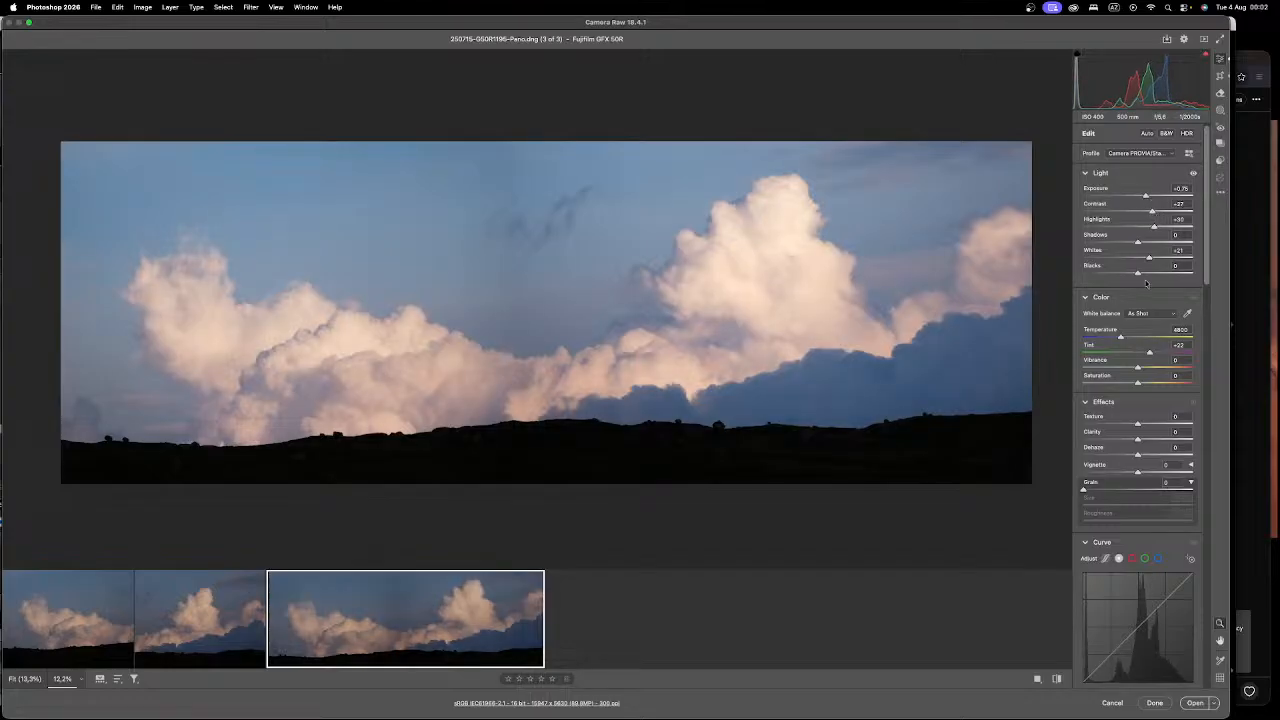
pyautogui.moveTo(1148, 258); pyautogui.dragTo(1157, 258)
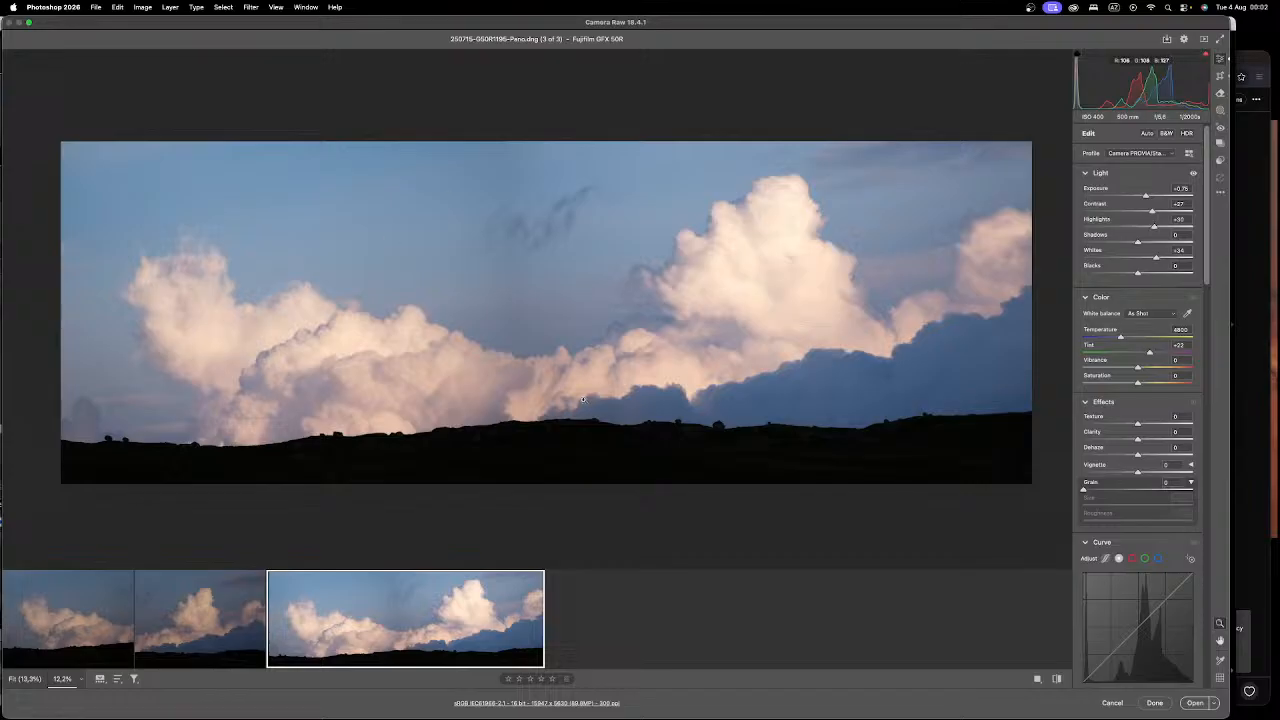
# Step: Lower the panorama's clarity slightly below zero and set dehaze to +6
pyautogui.moveTo(1138, 439)
pyautogui.mouseDown()
pyautogui.moveTo(1149, 440)
pyautogui.moveTo(1134, 441)
pyautogui.mouseUp()
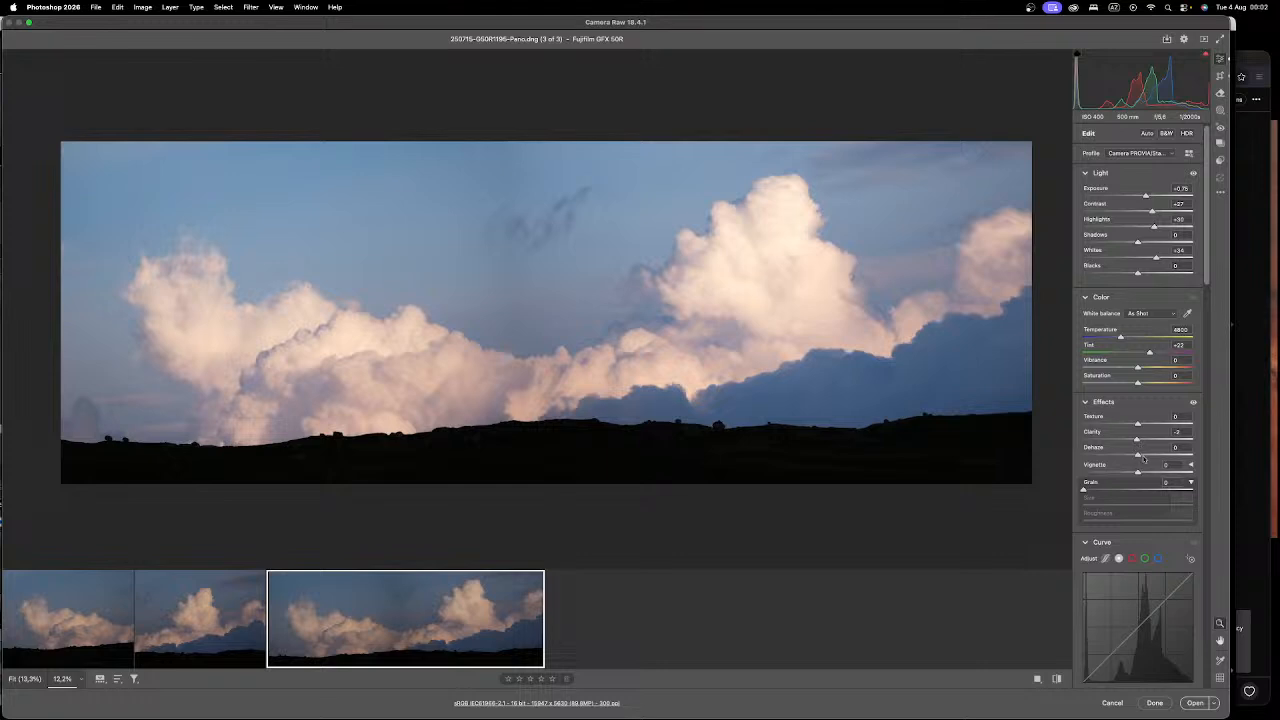
pyautogui.click(1142, 456)
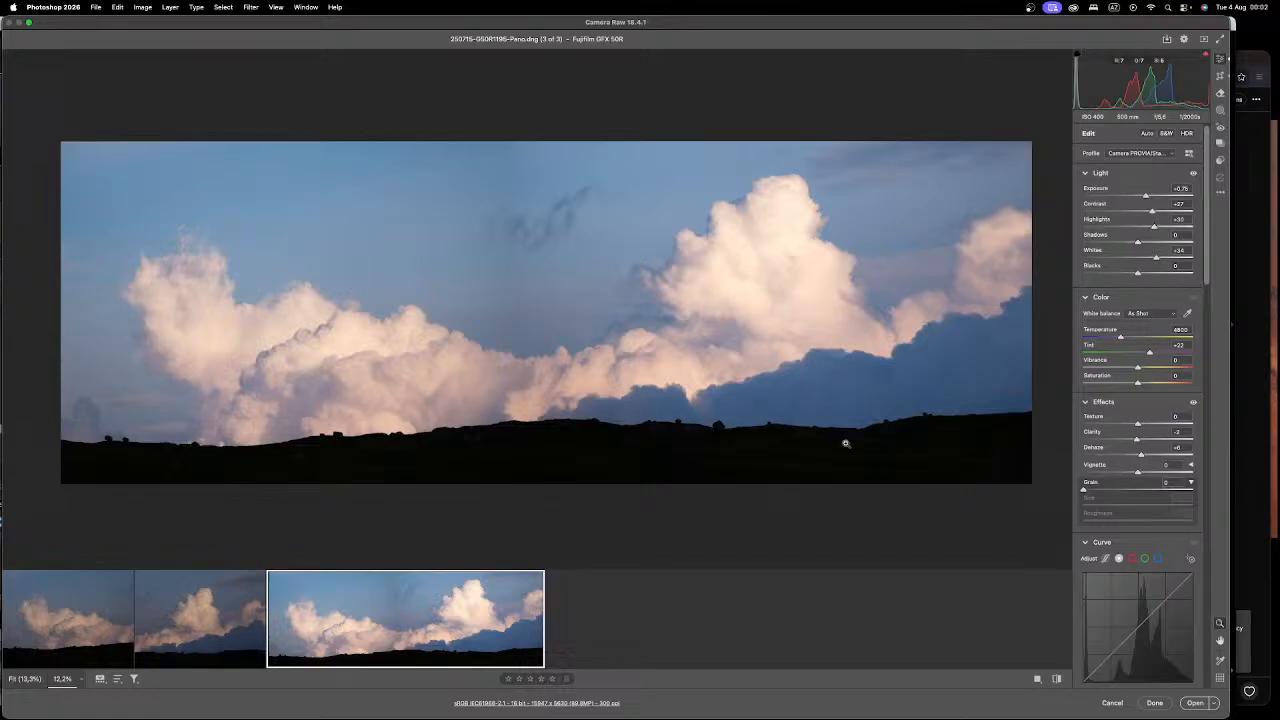
# Step: Rebalance the panorama's light settings to exposure +0.31, contrast +23, highlights about -22, shadows -5 and whites +43
pyautogui.moveTo(1155, 211); pyautogui.dragTo(1148, 197)
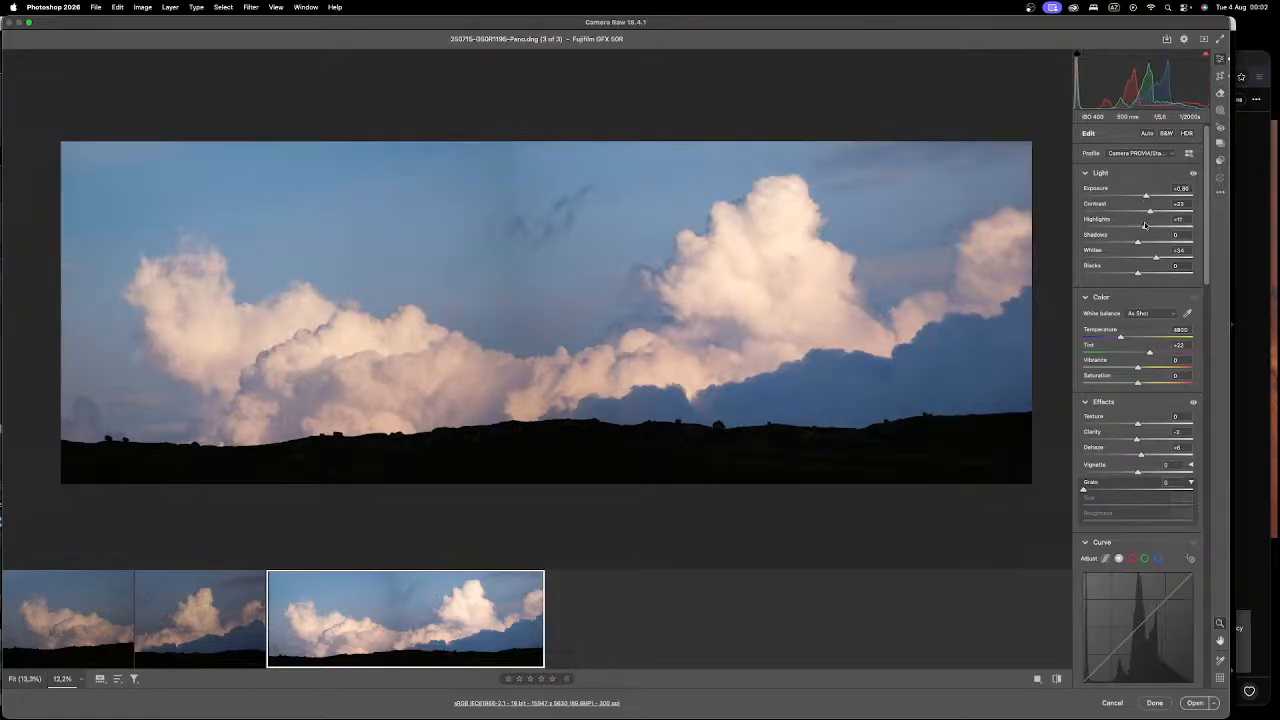
pyautogui.moveTo(1137, 243); pyautogui.dragTo(1149, 195)
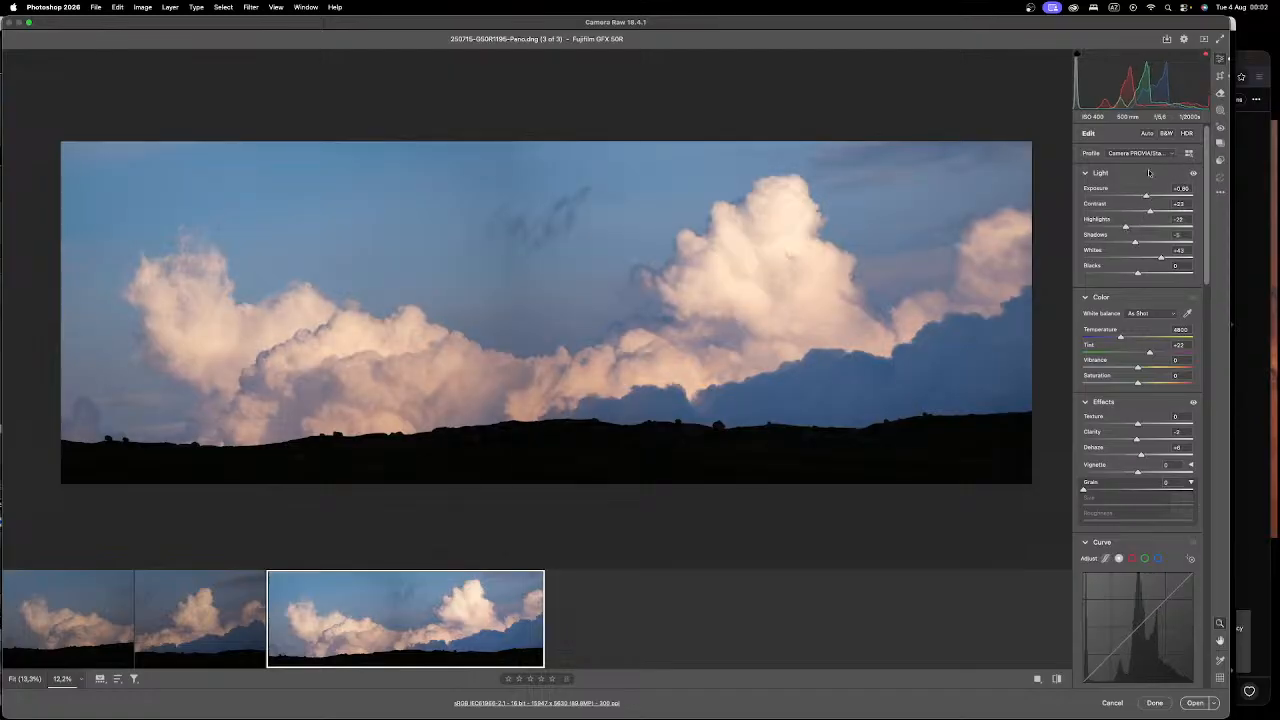
pyautogui.moveTo(1148, 192); pyautogui.dragTo(1141, 192)
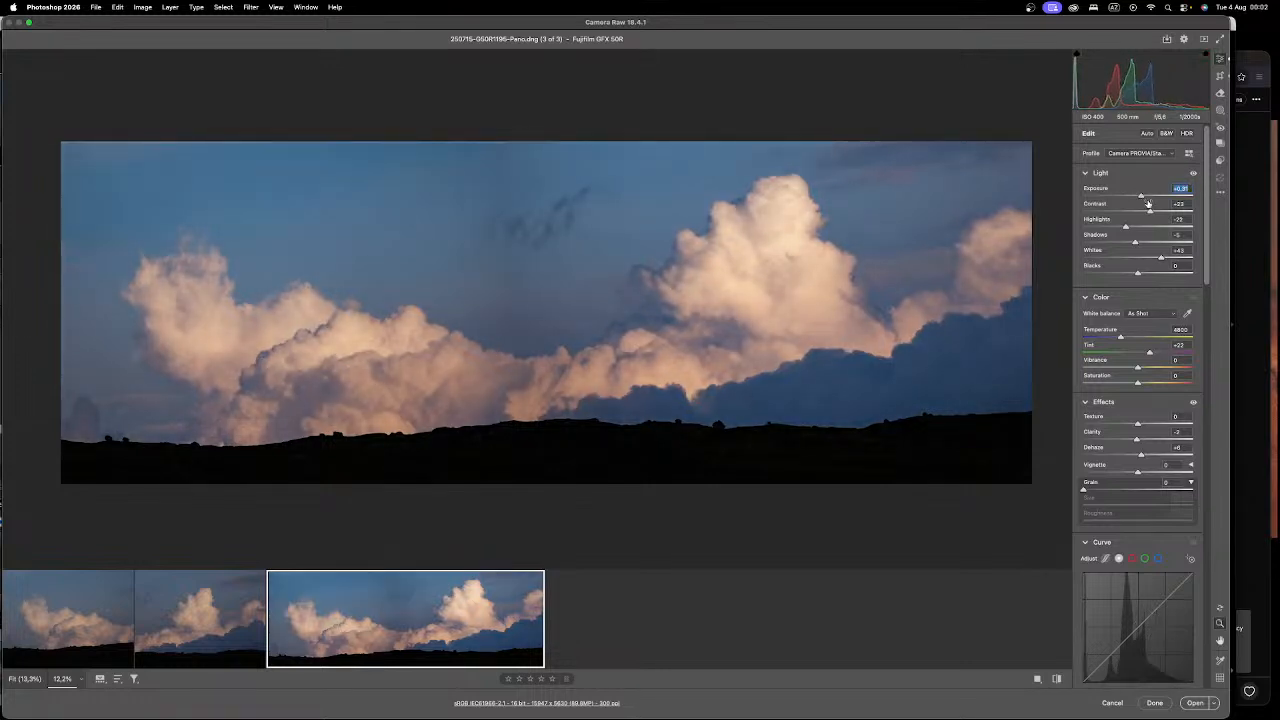
# Step: Refine the panorama's tones with shadows +16, highlights about +18, whites +45 and blacks about +29
pyautogui.click(1146, 243)
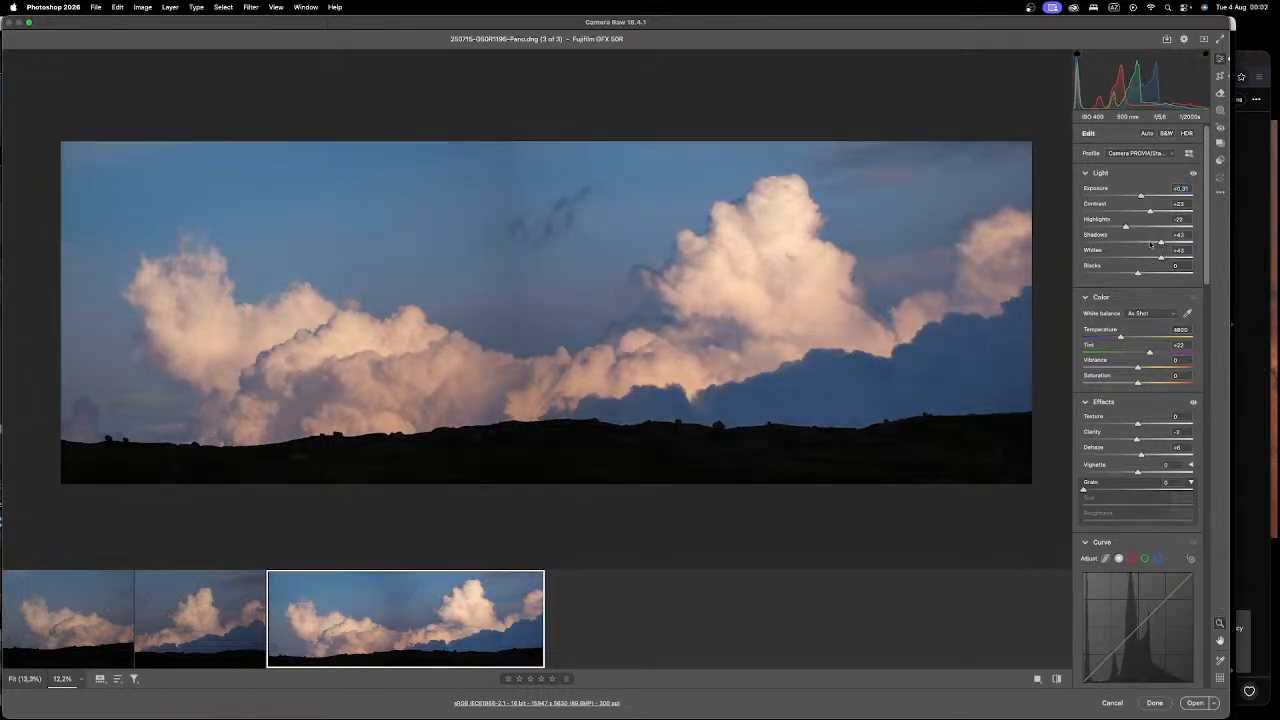
pyautogui.click(1148, 227)
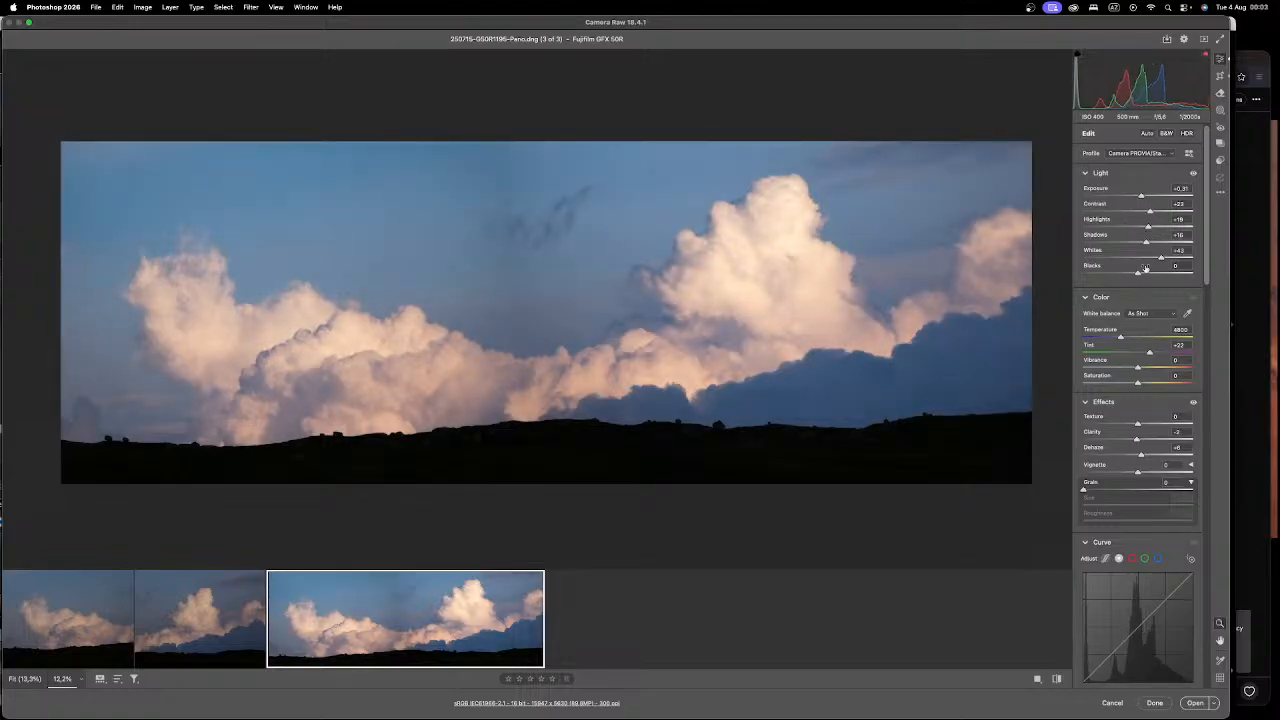
pyautogui.moveTo(1168, 260); pyautogui.dragTo(1164, 258)
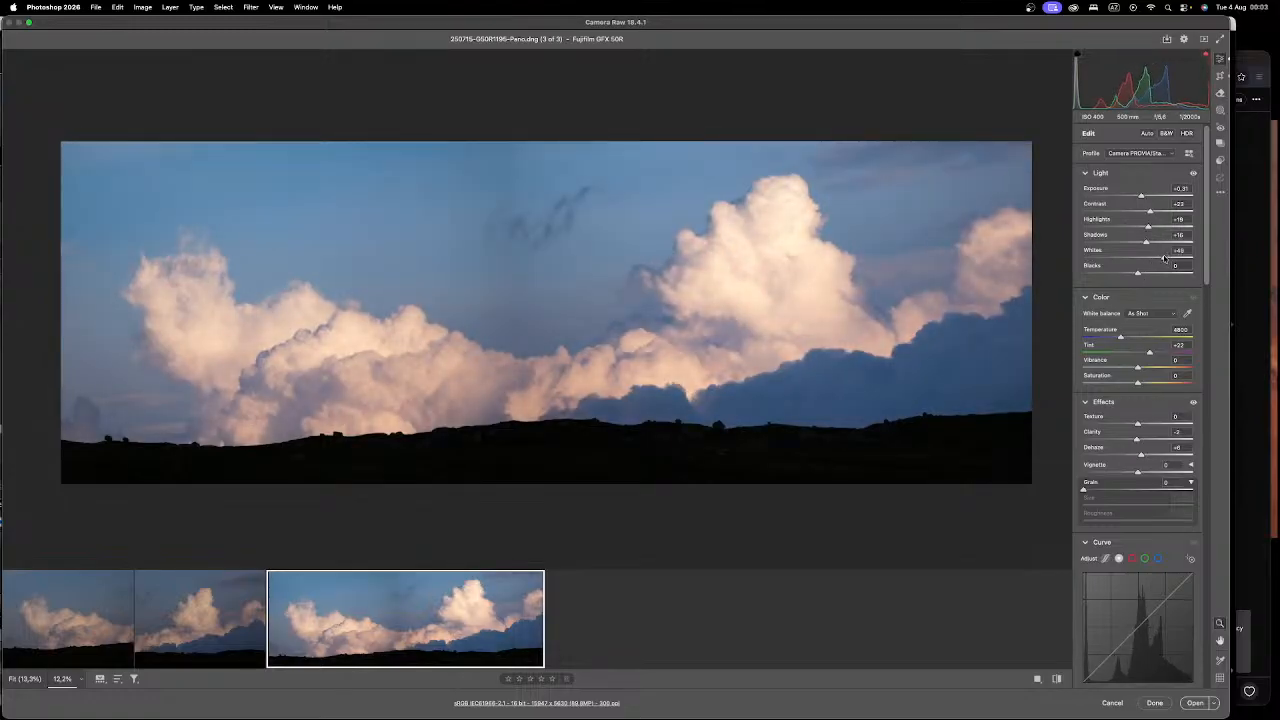
pyautogui.click(1152, 272)
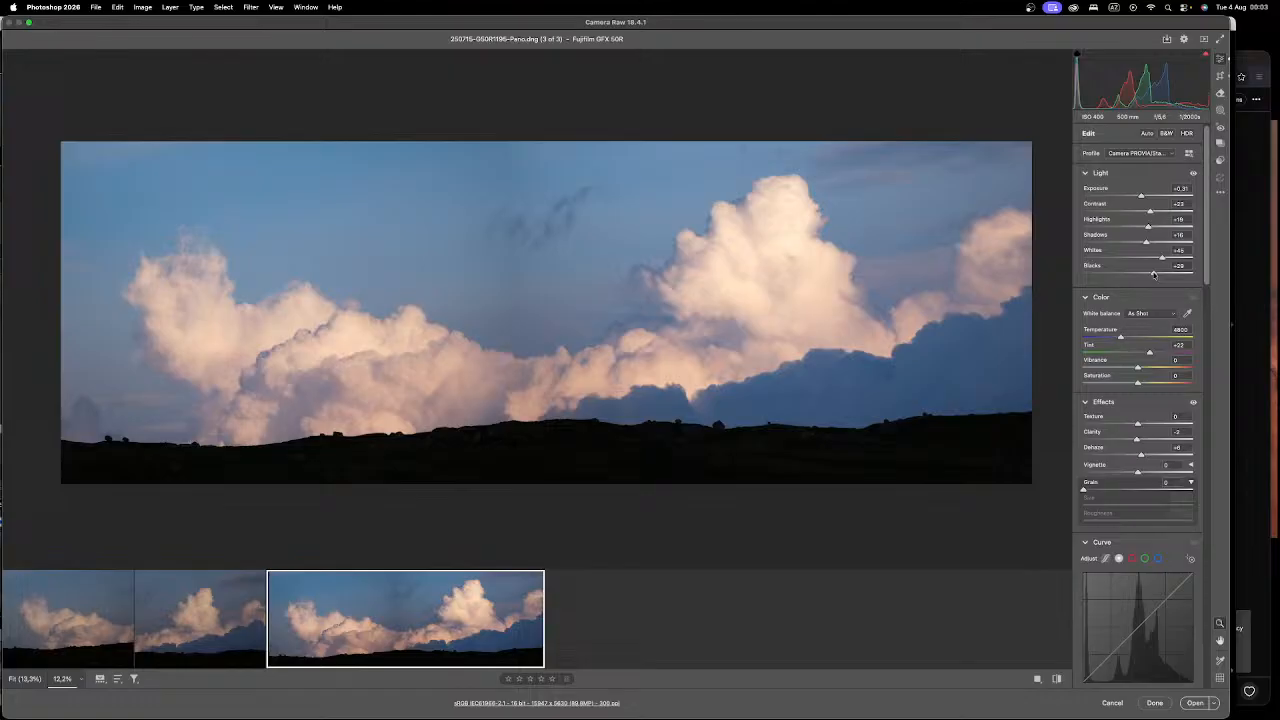
# Step: Set the panorama's highlights to +34, whites to about +39, blacks to +10, texture to +12, clarity to -7 and dehaze to +17
pyautogui.moveTo(1153, 274); pyautogui.dragTo(1157, 226)
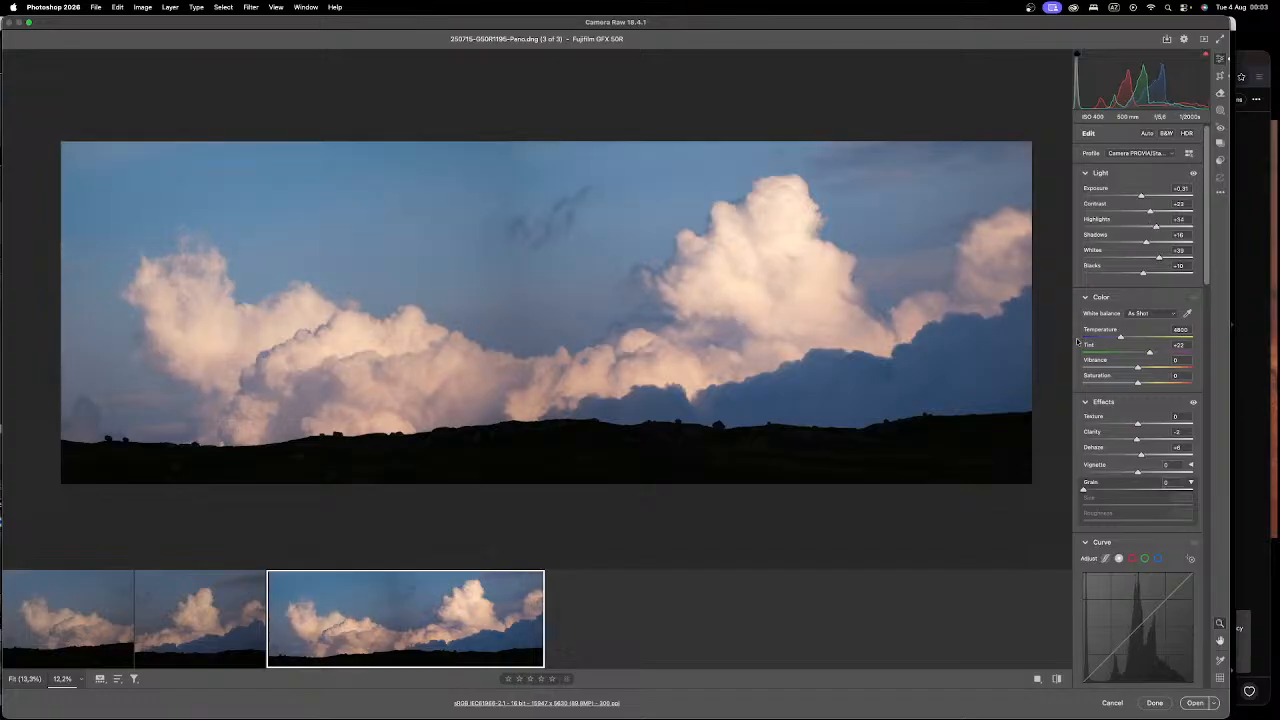
pyautogui.moveTo(1148, 442)
pyautogui.mouseDown()
pyautogui.moveTo(1124, 443)
pyautogui.moveTo(1145, 427)
pyautogui.moveTo(1147, 455)
pyautogui.mouseUp()
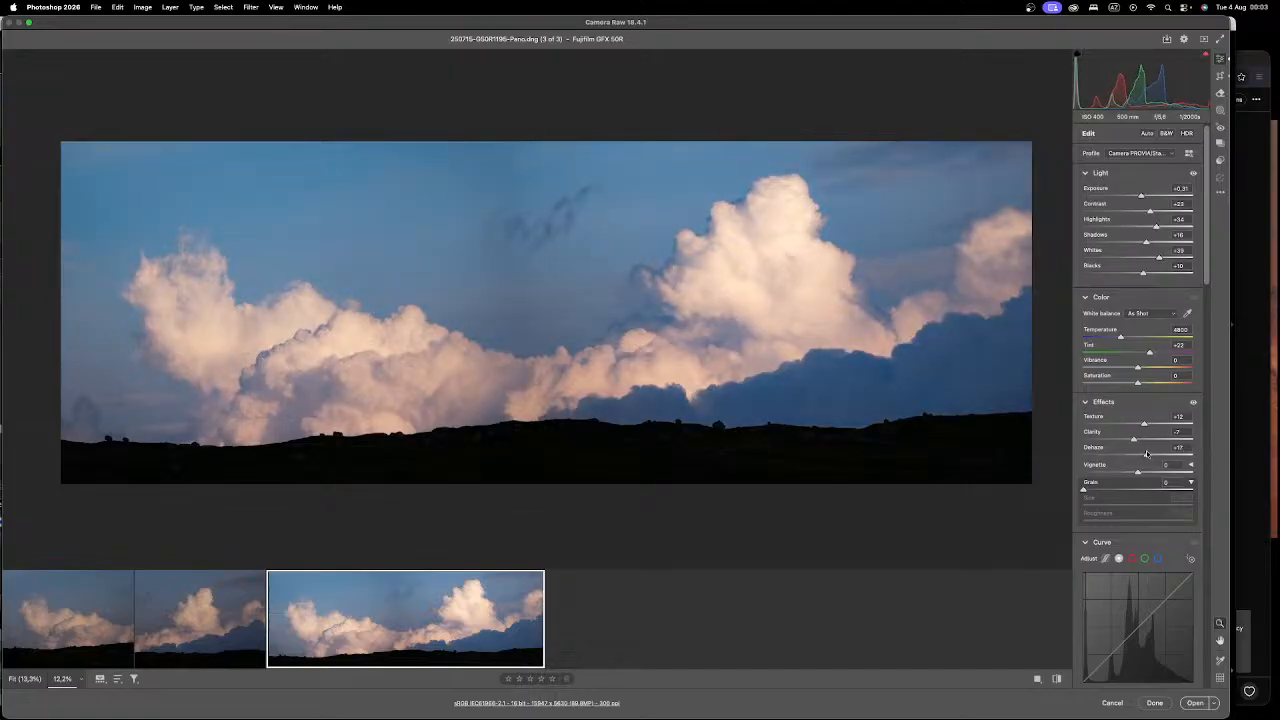
# Step: Check the bright cloud detail up close and set exposure to about +0.15 and highlights to +17
pyautogui.click(1148, 193)
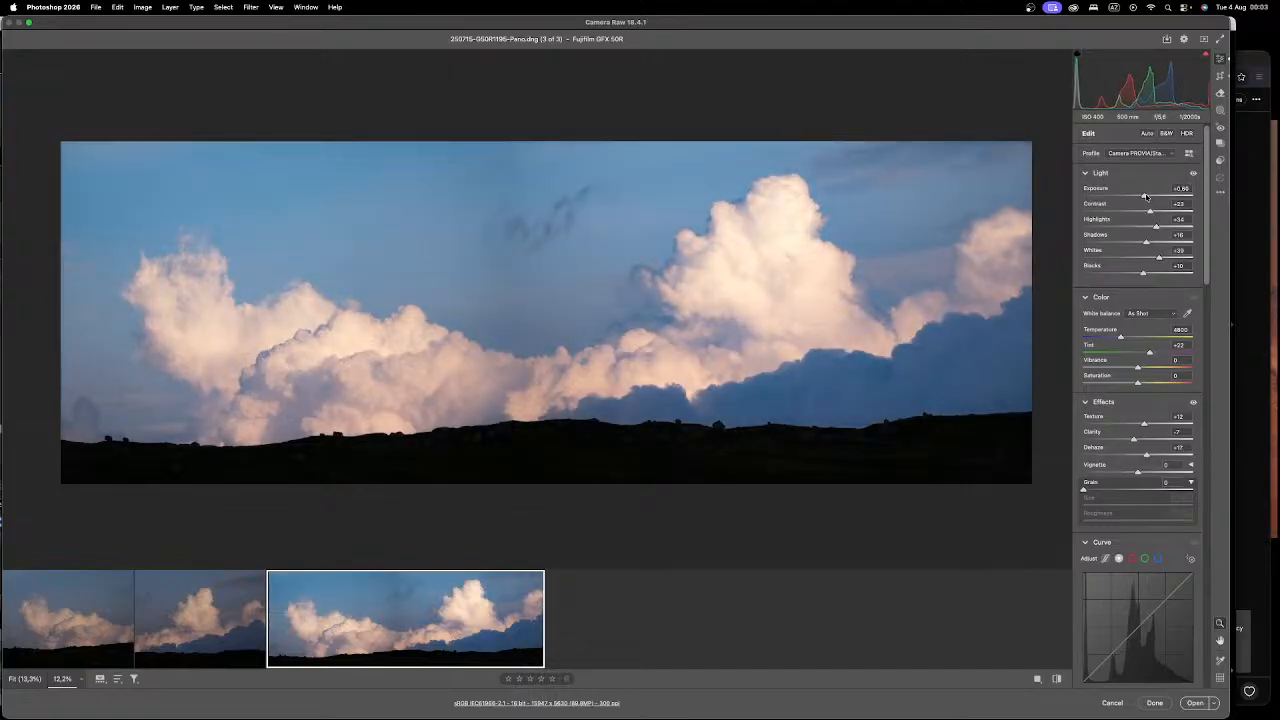
pyautogui.moveTo(1147, 197); pyautogui.dragTo(1147, 196)
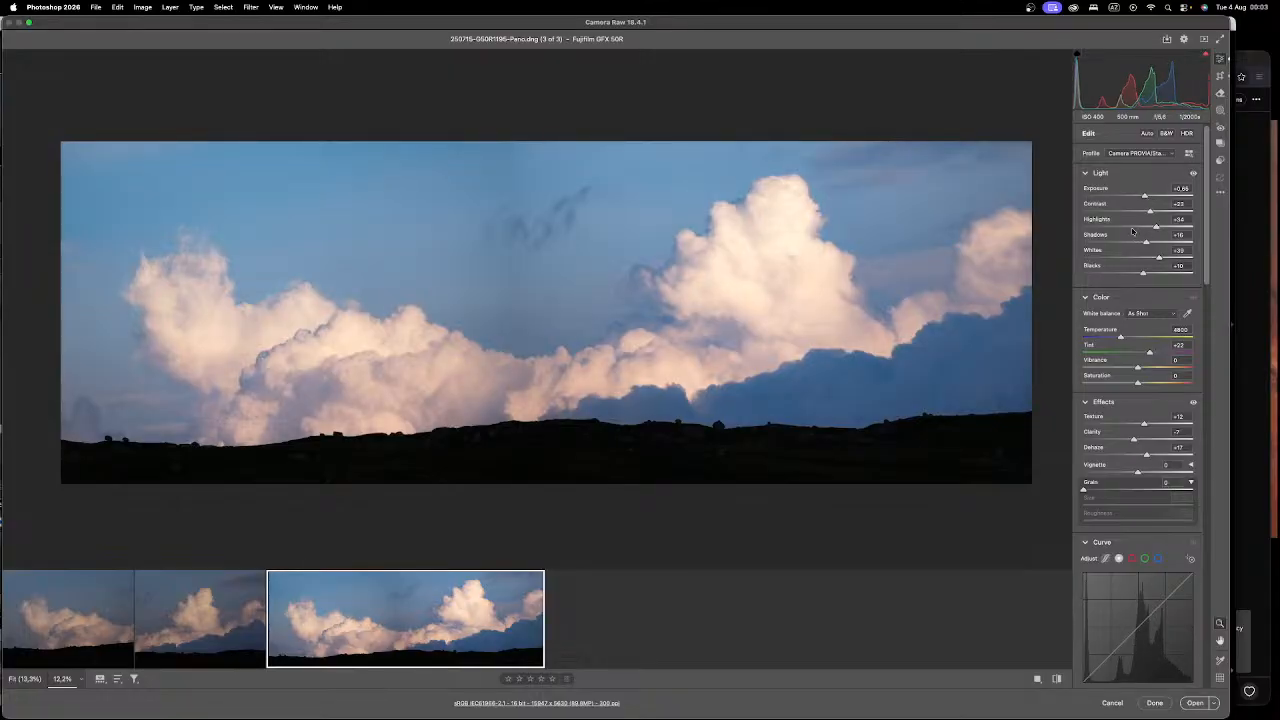
pyautogui.moveTo(798, 280); pyautogui.dragTo(928, 246)
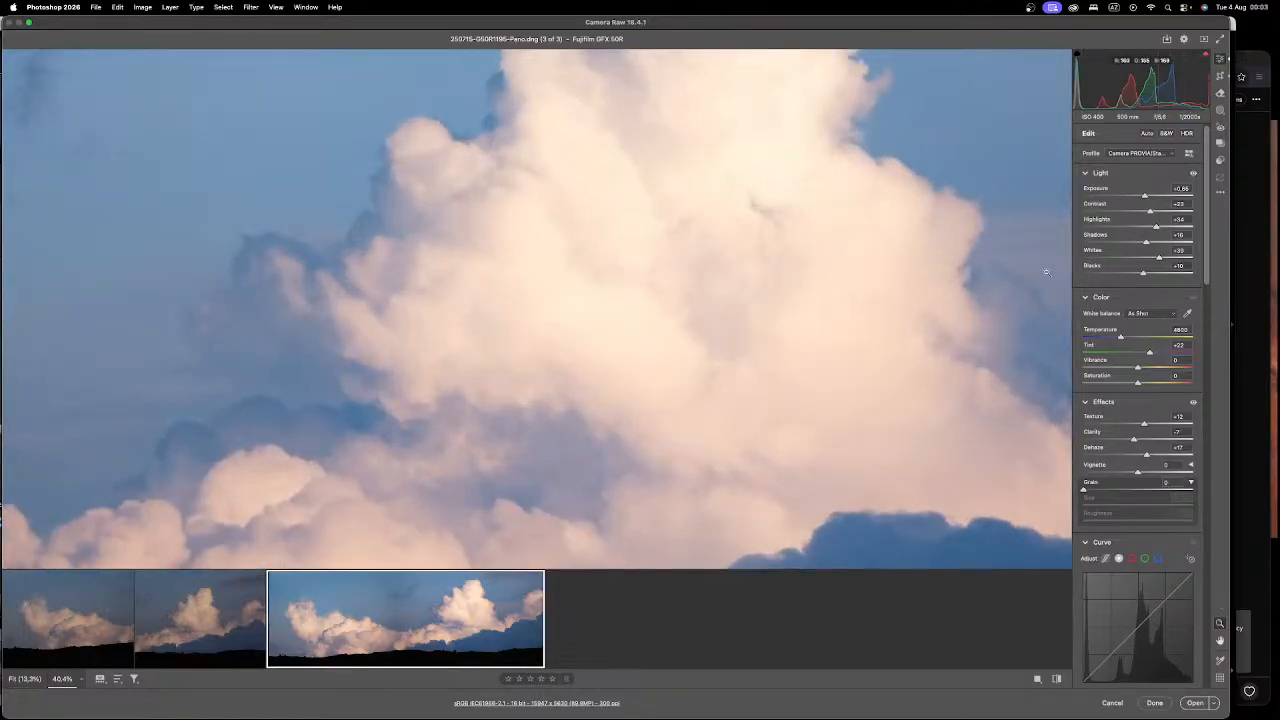
pyautogui.moveTo(1155, 227); pyautogui.dragTo(1138, 194)
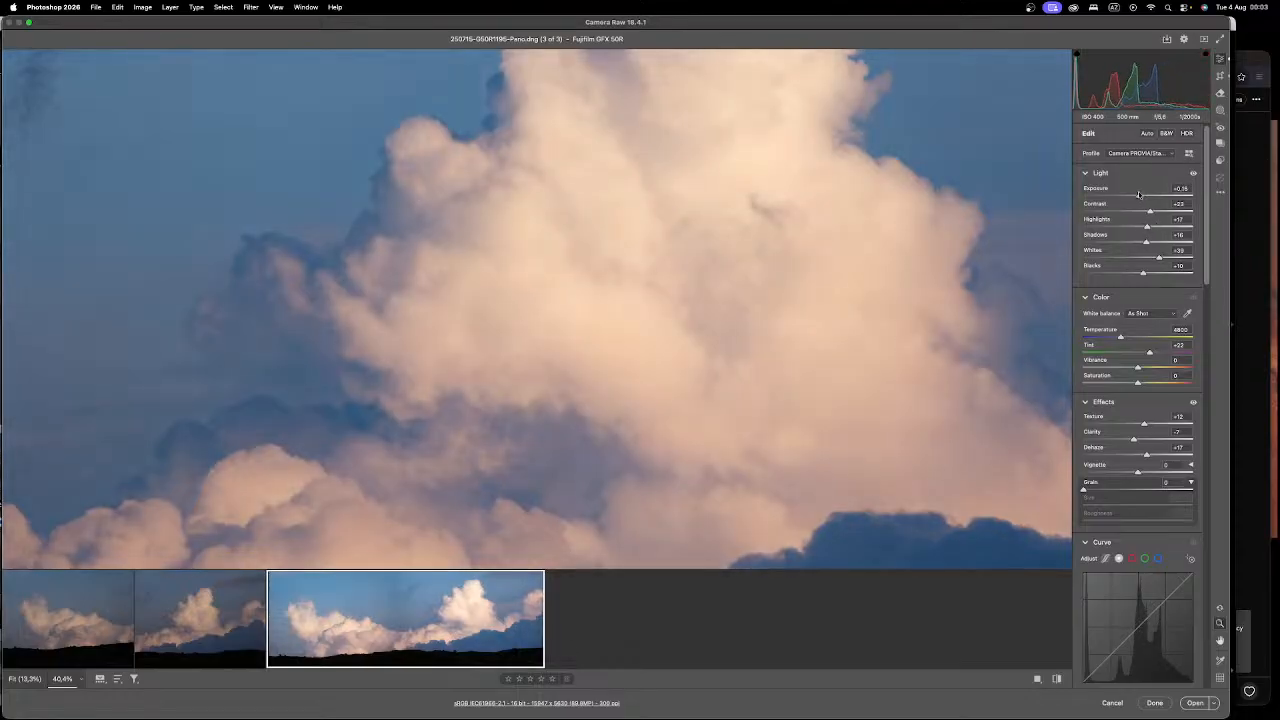
pyautogui.click(823, 372)
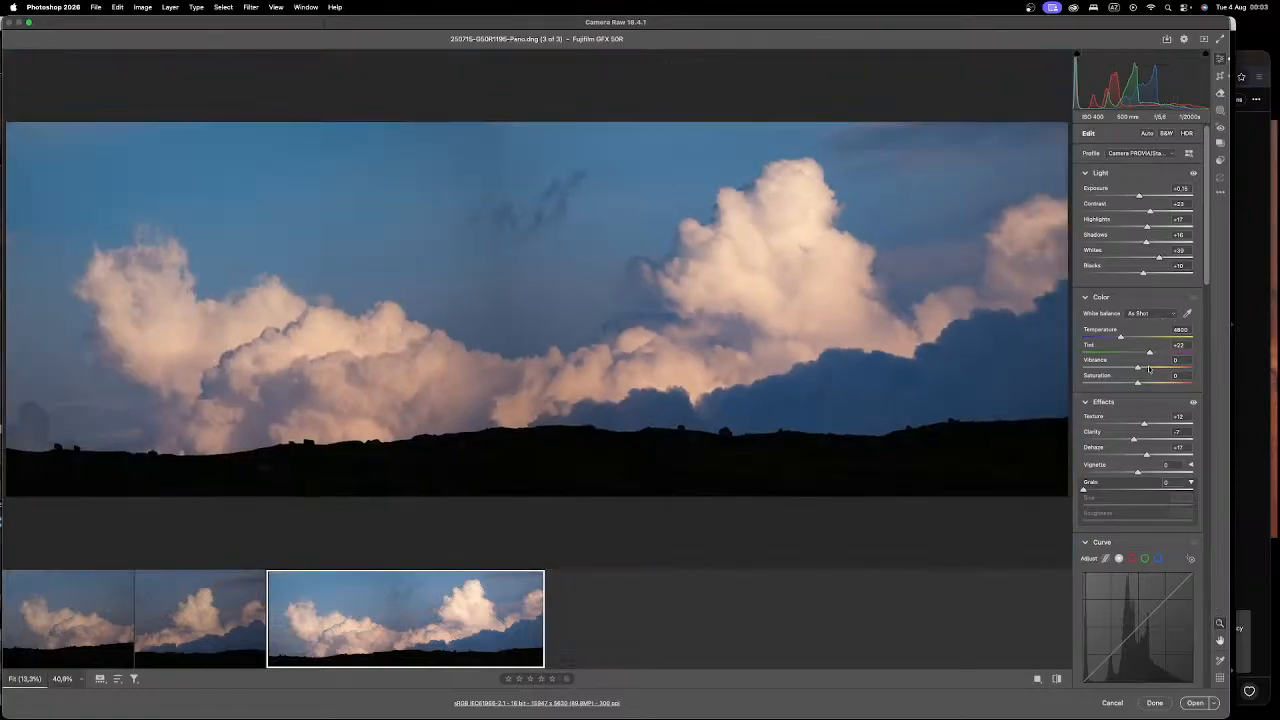
# Step: Lower the panorama's vibrance to -9 and warm the white balance temperature to about 5000
pyautogui.moveTo(1139, 368); pyautogui.dragTo(1128, 338)
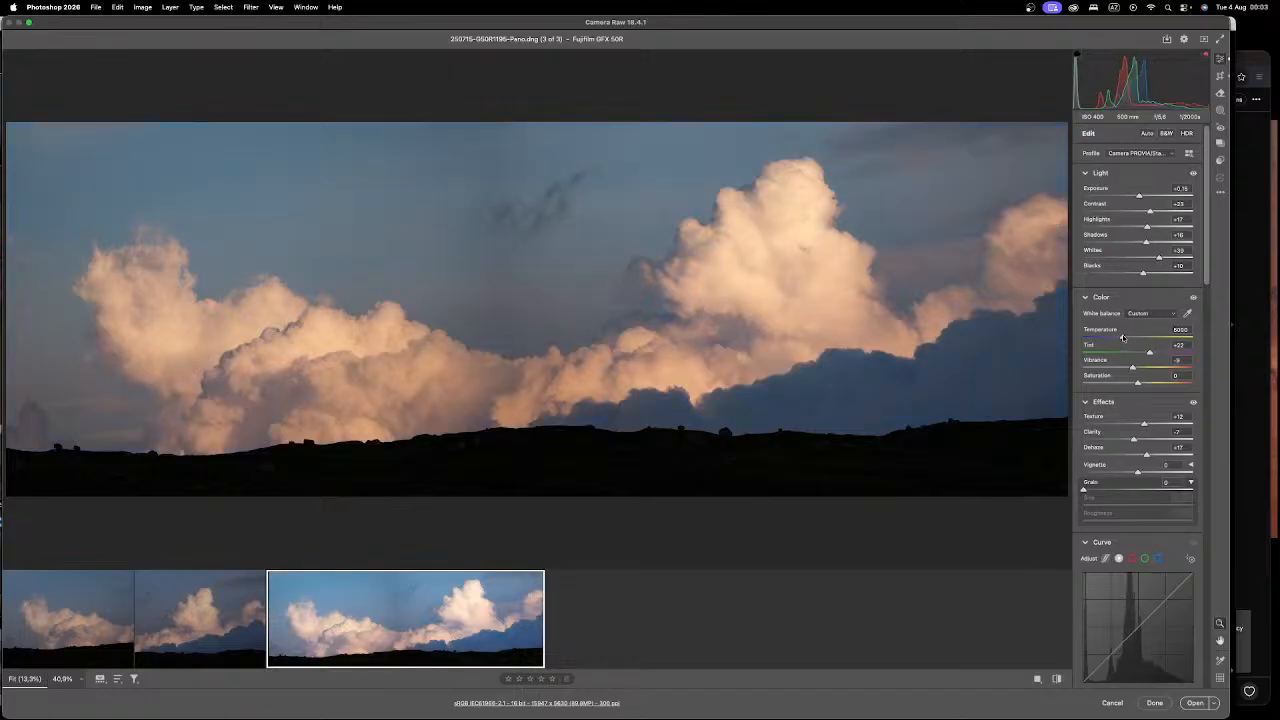
pyautogui.moveTo(1122, 334); pyautogui.dragTo(1123, 338)
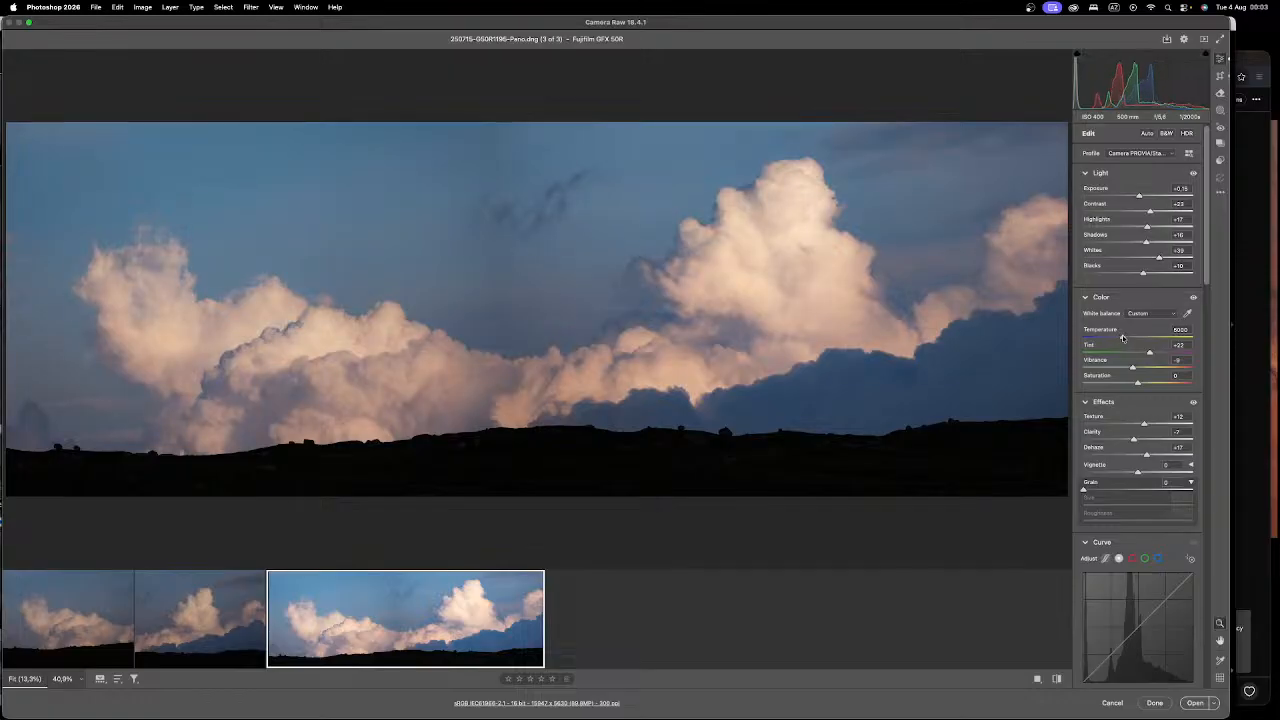
# Step: Sample the dark blue cloud bank as a point color and set saturation -34, luminance +2 and variance about +55
pyautogui.moveTo(1201, 226); pyautogui.dragTo(1207, 292)
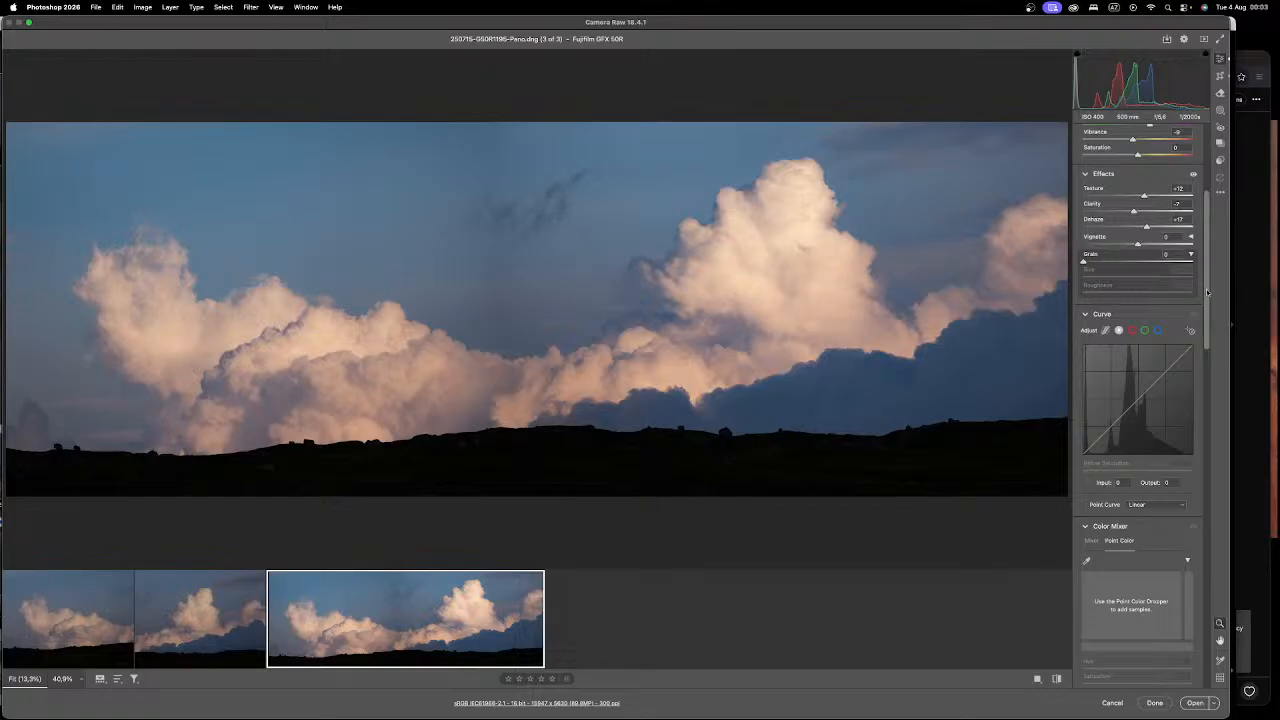
pyautogui.moveTo(1207, 292); pyautogui.dragTo(1207, 327)
pyautogui.click(1087, 418)
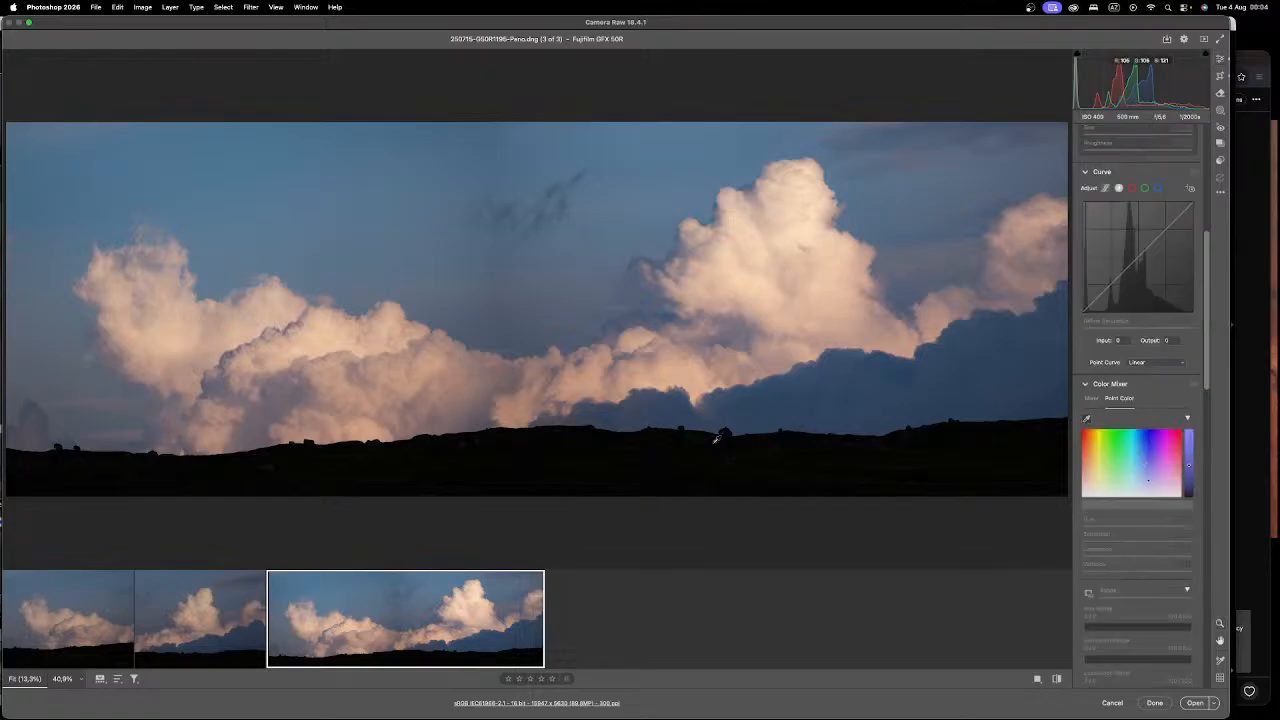
pyautogui.click(785, 397)
pyautogui.moveTo(1137, 541); pyautogui.dragTo(1167, 572)
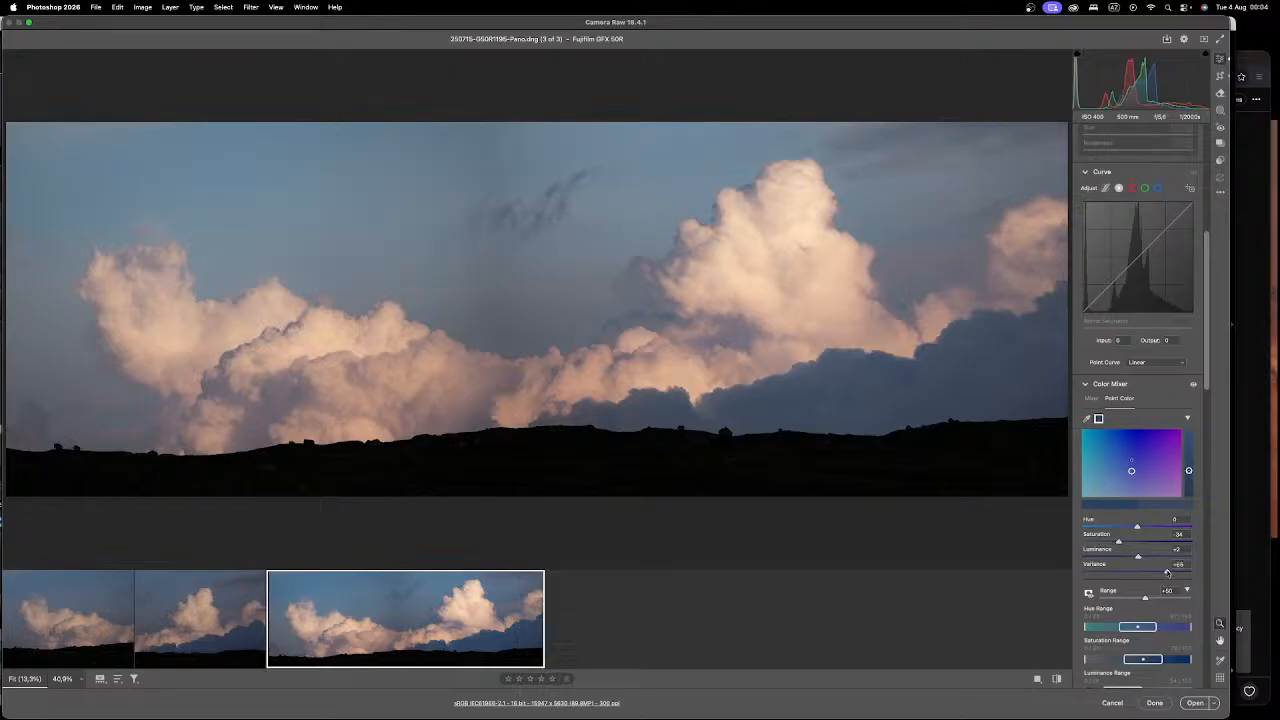
# Step: Widen the hue, saturation and luminance ranges of the sampled blue point color
pyautogui.moveTo(1160, 622); pyautogui.dragTo(1090, 626)
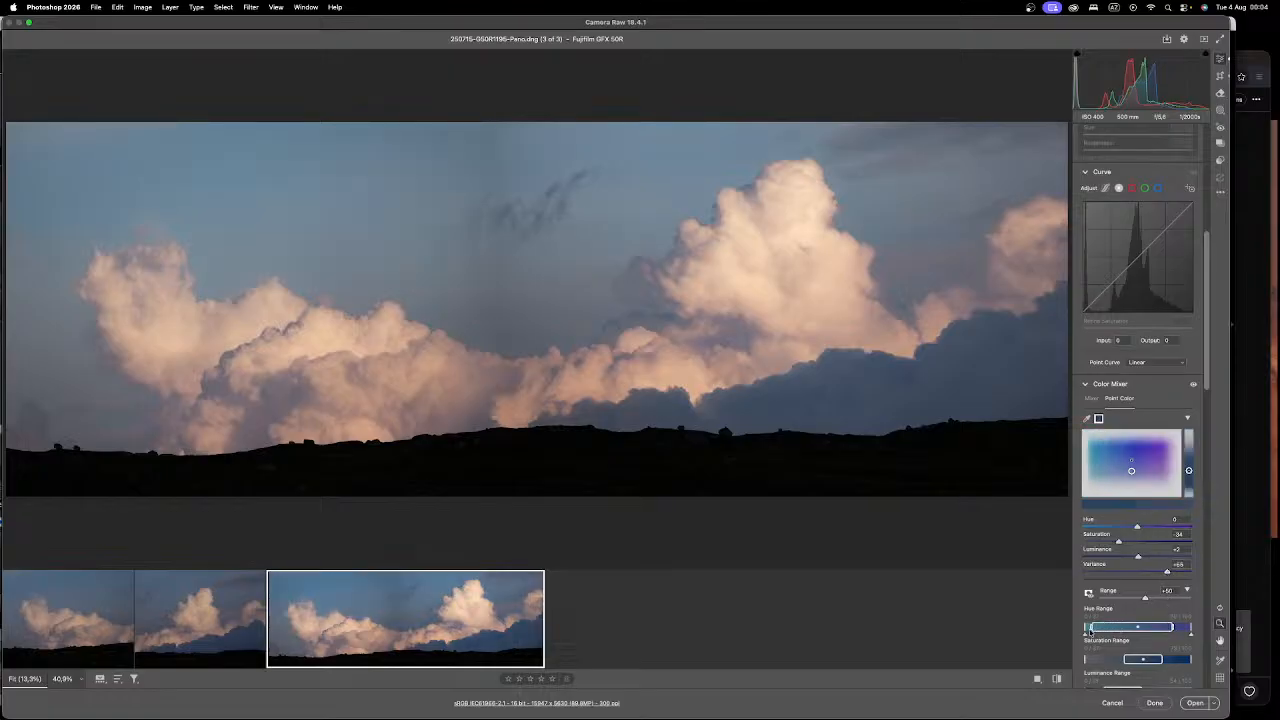
pyautogui.moveTo(1161, 661)
pyautogui.mouseDown()
pyautogui.moveTo(1190, 661)
pyautogui.moveTo(1107, 662)
pyautogui.moveTo(1155, 661)
pyautogui.mouseUp()
pyautogui.scroll(-5, 1113, 529)
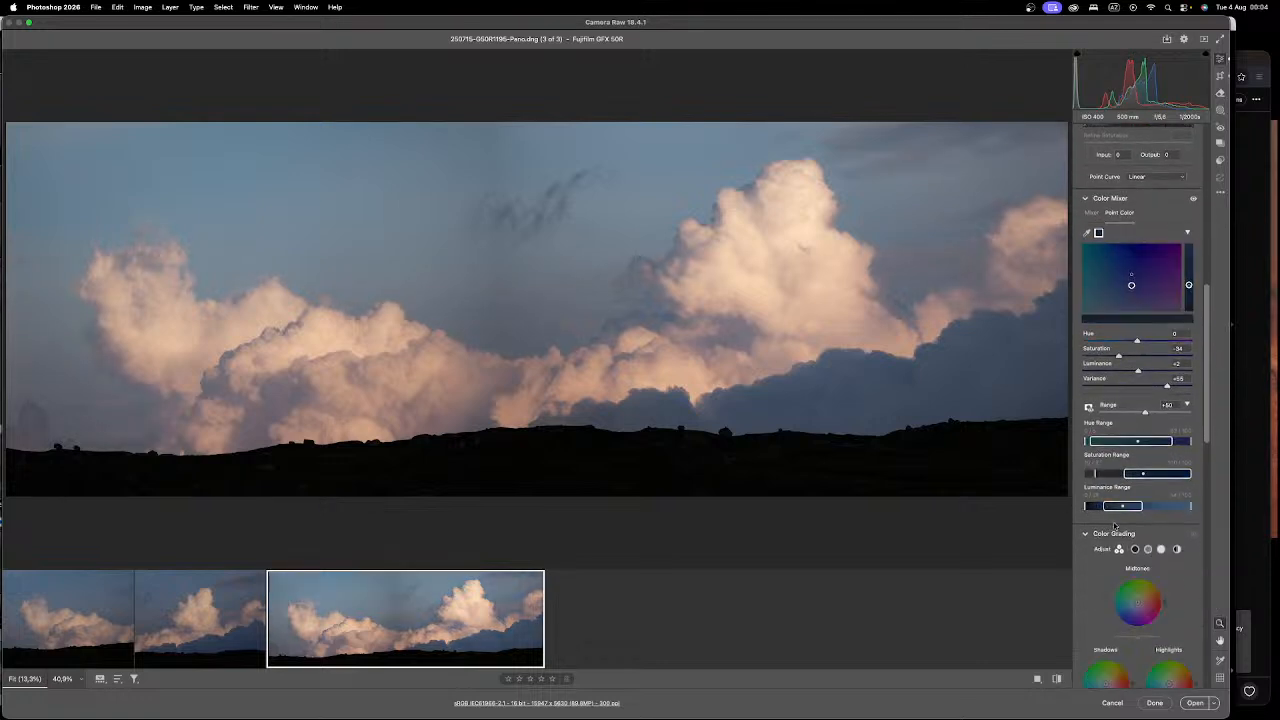
pyautogui.moveTo(1104, 506); pyautogui.dragTo(1169, 508)
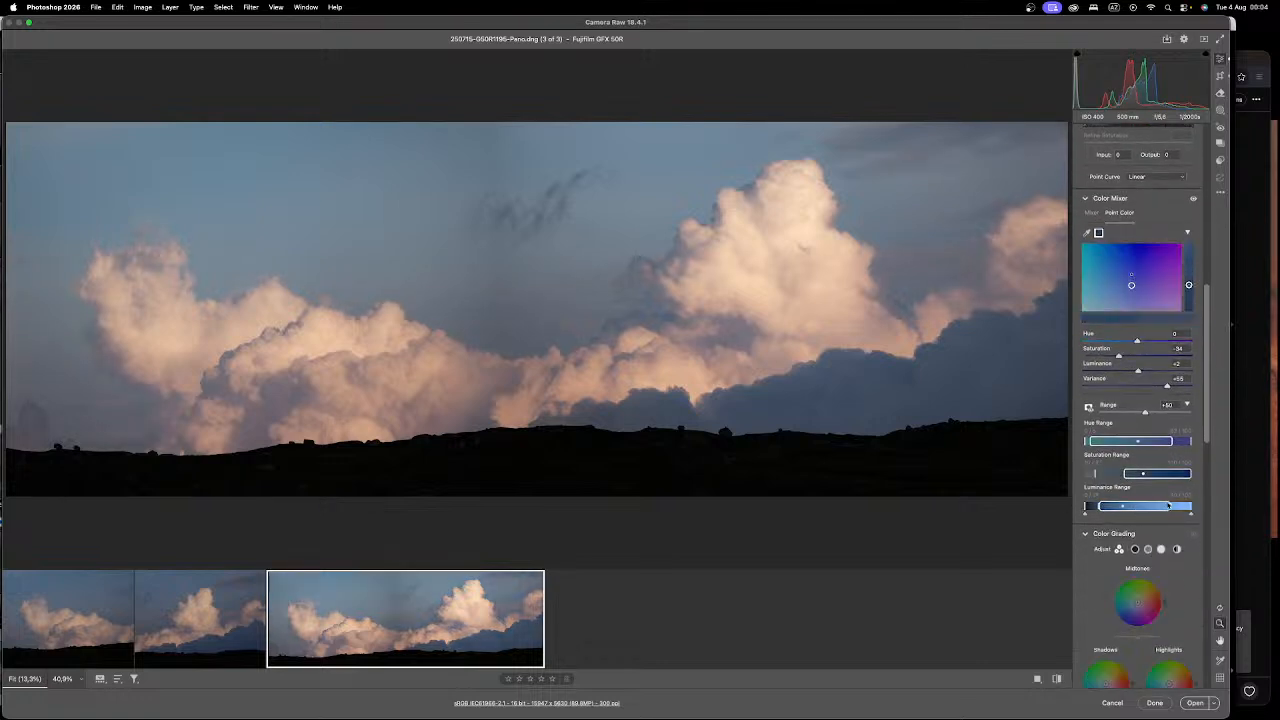
# Step: Refine the blue point color to hue +23, saturation -11 and luminance -1, and shift its hue and saturation ranges
pyautogui.moveTo(1118, 356); pyautogui.dragTo(1136, 371)
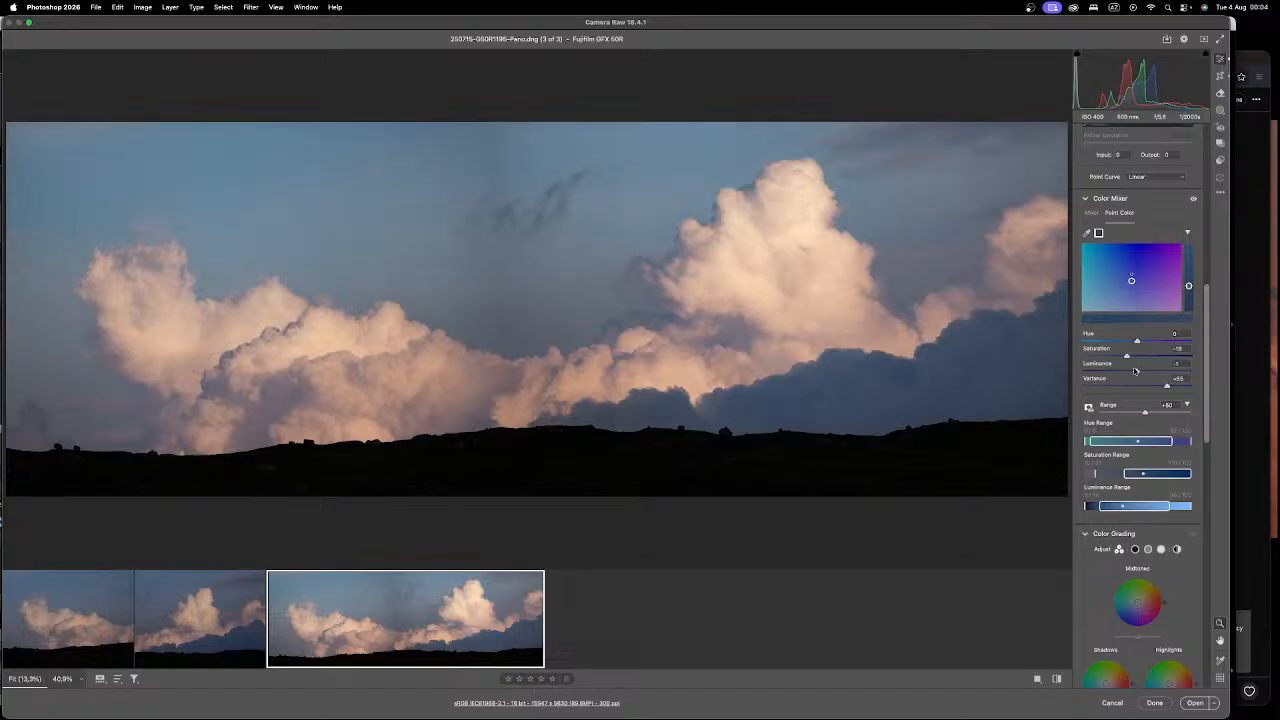
pyautogui.moveTo(1132, 283)
pyautogui.mouseDown()
pyautogui.moveTo(1153, 282)
pyautogui.moveTo(1141, 277)
pyautogui.mouseUp()
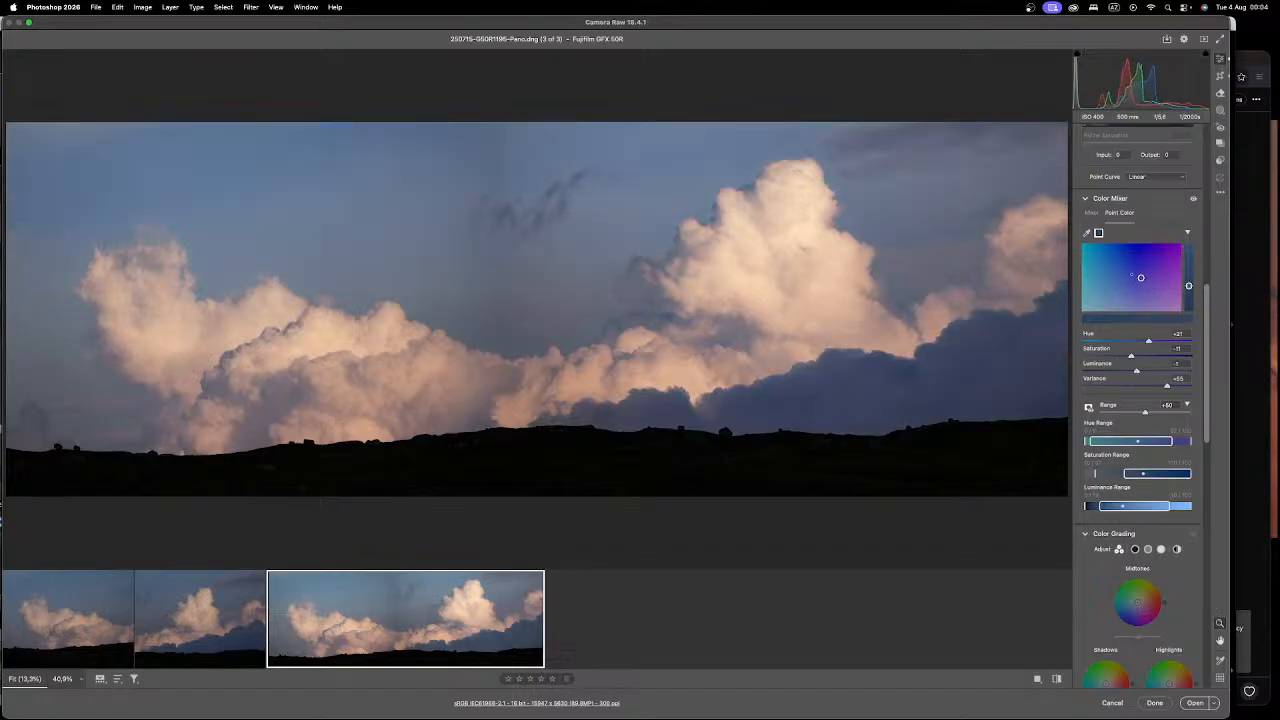
pyautogui.moveTo(1171, 441)
pyautogui.mouseDown()
pyautogui.moveTo(1140, 441)
pyautogui.moveTo(1171, 441)
pyautogui.mouseUp()
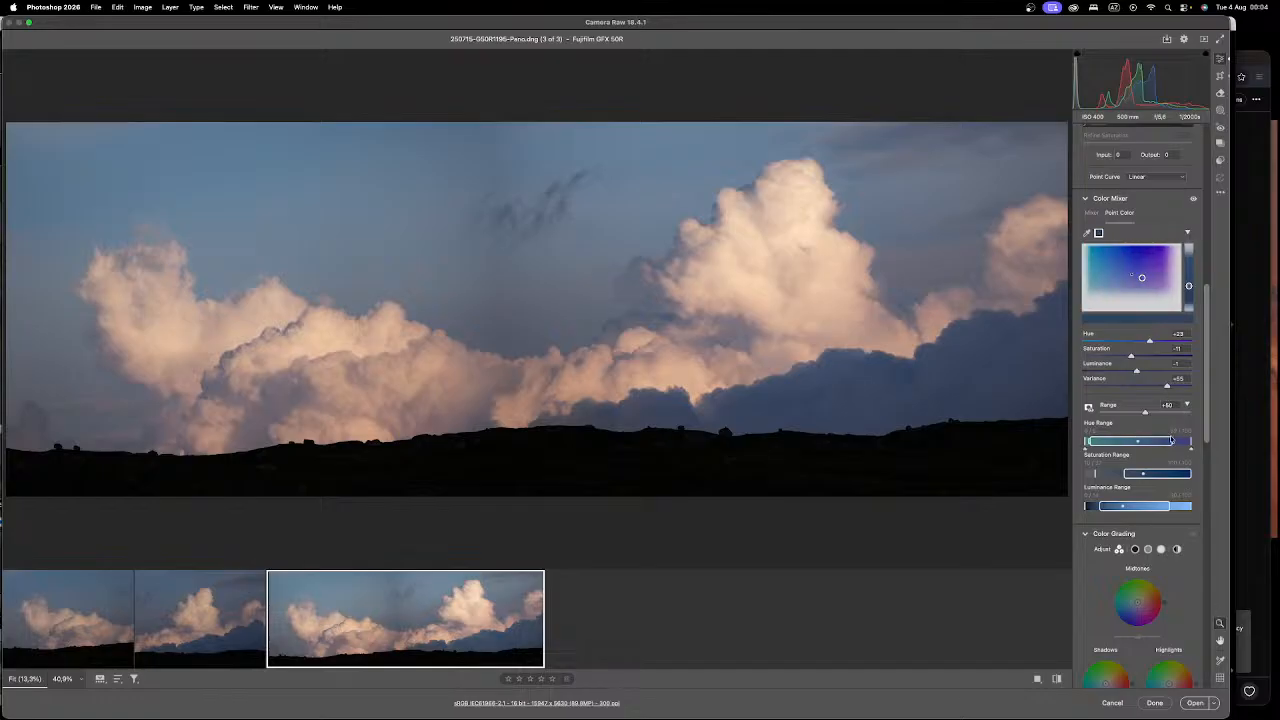
pyautogui.moveTo(1091, 441); pyautogui.dragTo(1110, 442)
pyautogui.scroll(2, 1110, 448)
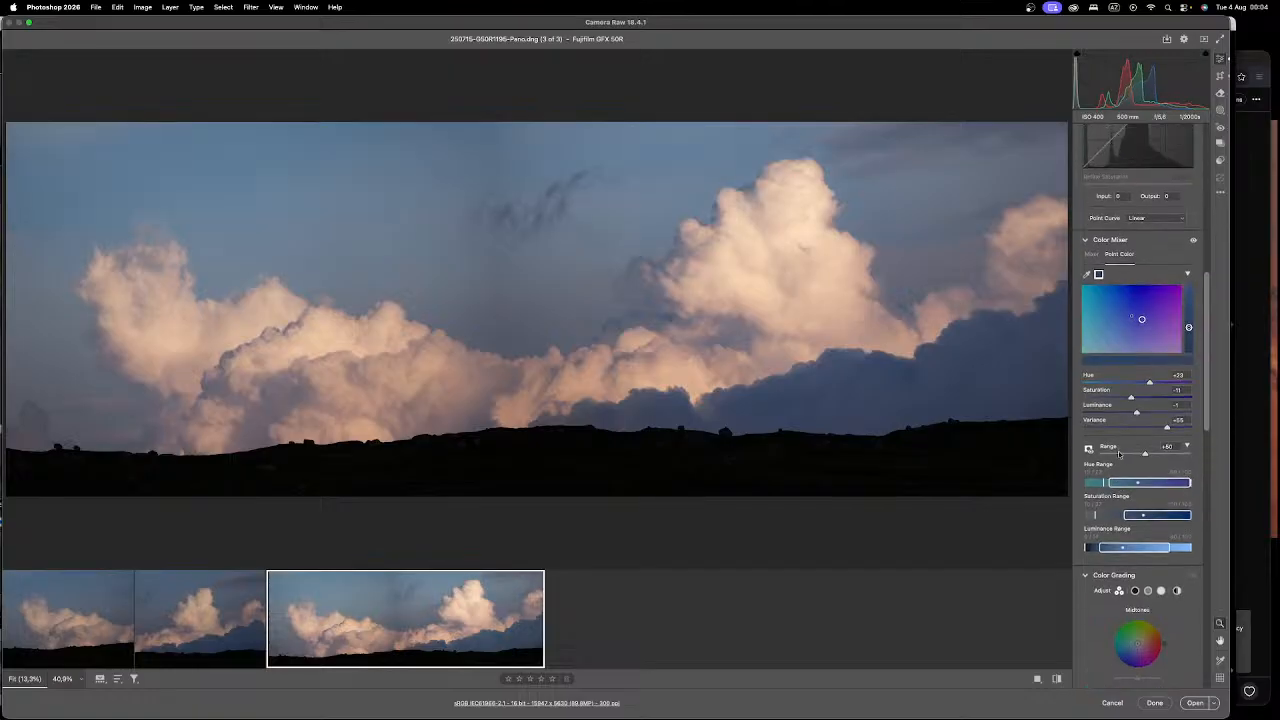
pyautogui.moveTo(1191, 517)
pyautogui.mouseDown()
pyautogui.moveTo(1085, 519)
pyautogui.moveTo(1181, 517)
pyautogui.mouseUp()
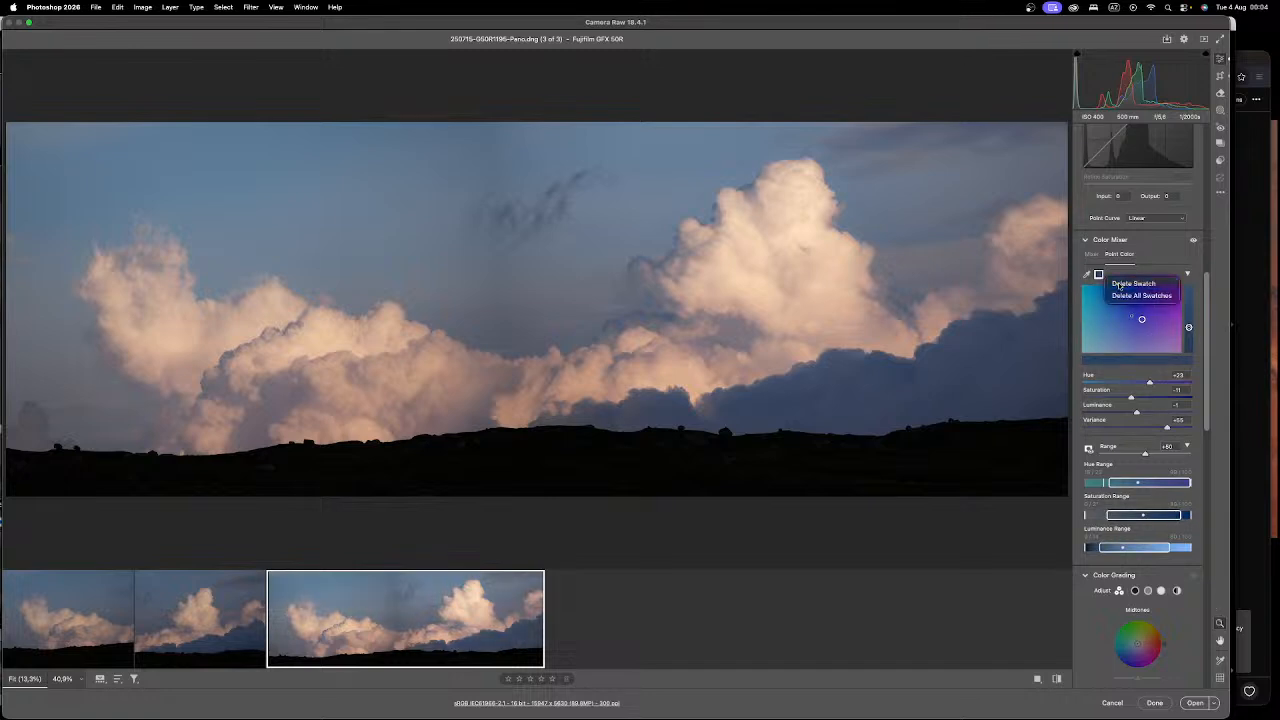
# Step: Delete the blue swatch, try a new point color sample in the grey-blue sky between the clouds, and delete that swatch too
pyautogui.click(1099, 275)
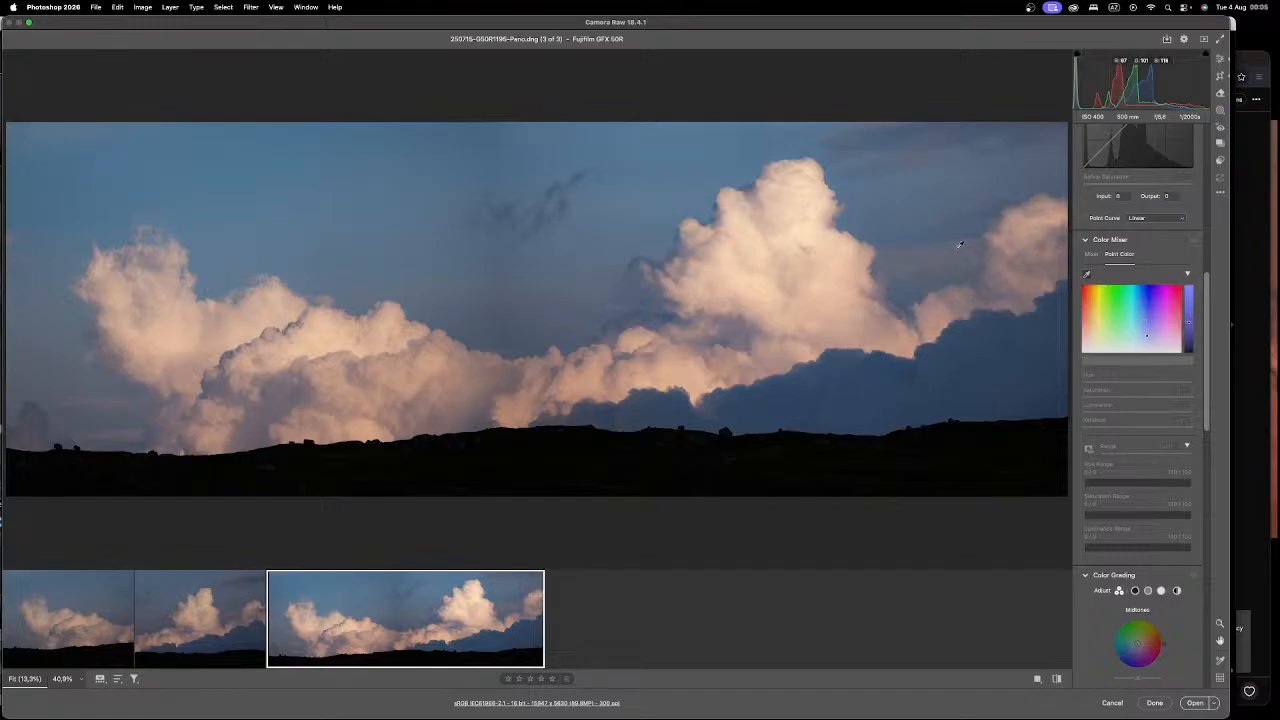
pyautogui.click(962, 246)
pyautogui.moveTo(1152, 406)
pyautogui.mouseDown()
pyautogui.moveTo(1127, 407)
pyautogui.moveTo(1152, 408)
pyautogui.mouseUp()
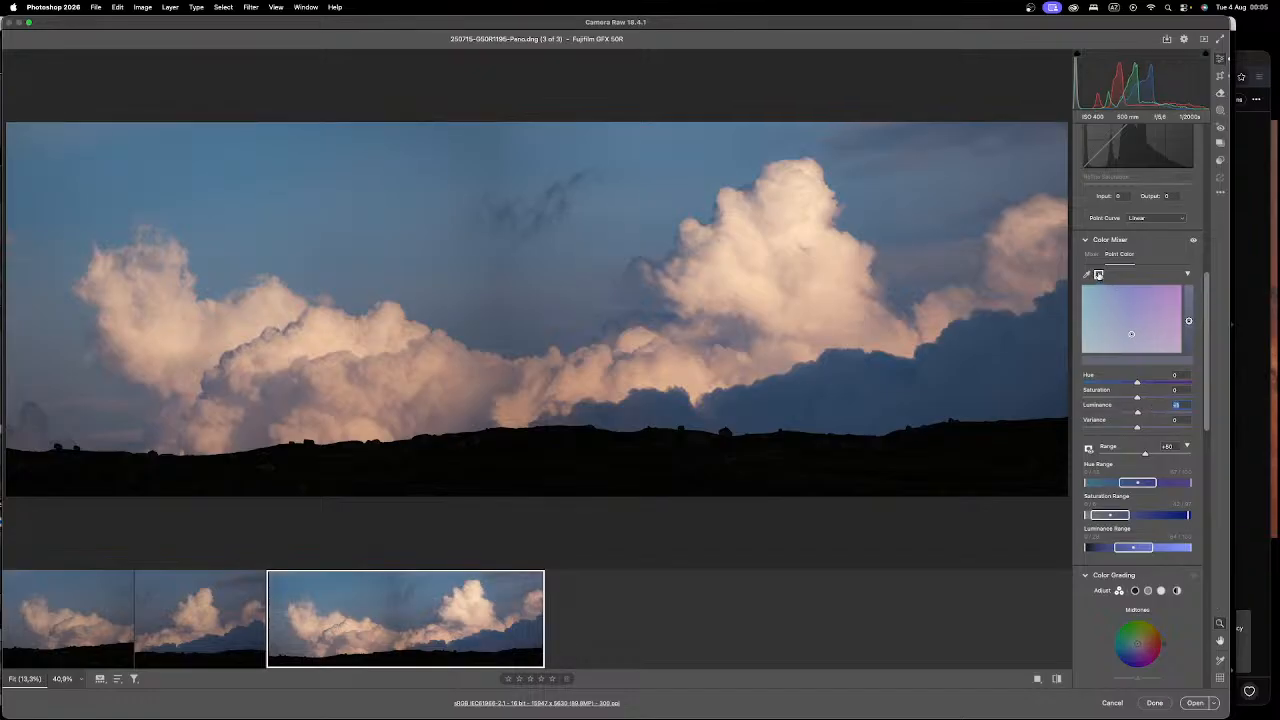
pyautogui.rightClick(1098, 277)
pyautogui.click(1112, 281)
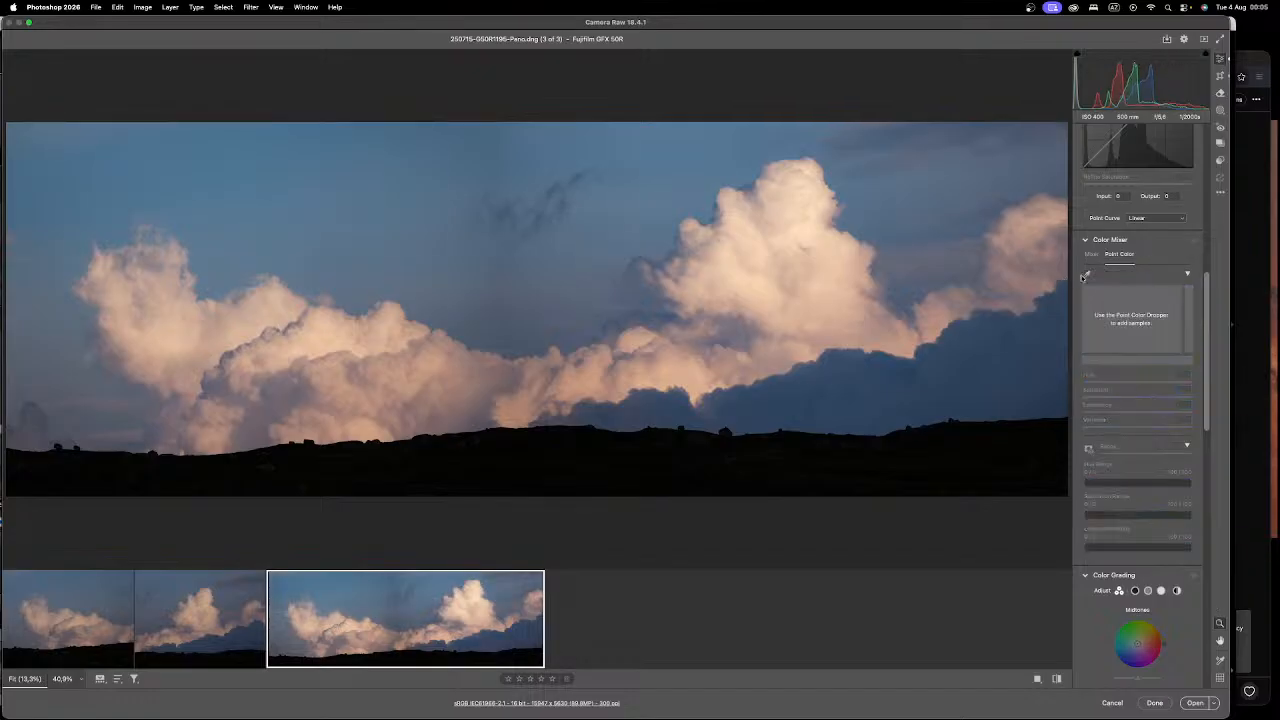
# Step: Sample the dark blue cloud bank above the hills again and set hue about -6, saturation about -16, luminance about -6 and variance about +48
pyautogui.click(707, 361)
pyautogui.moveTo(675, 351); pyautogui.dragTo(730, 357)
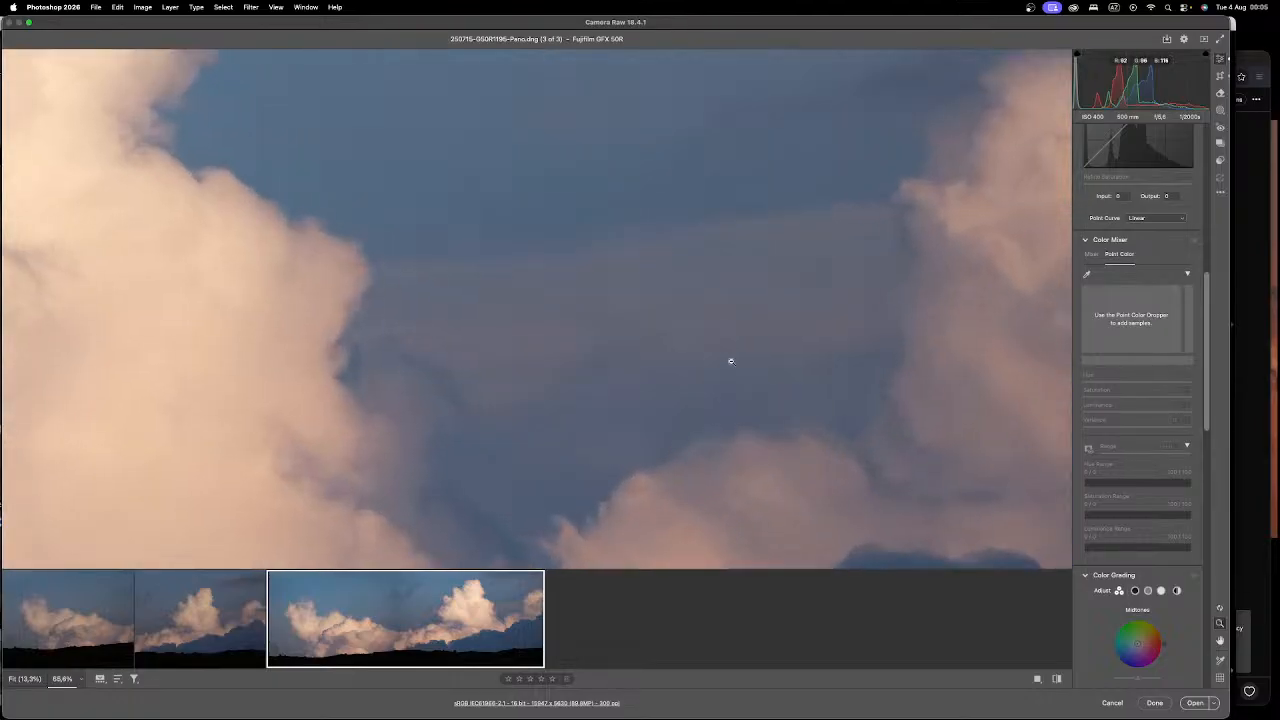
pyautogui.click(731, 359)
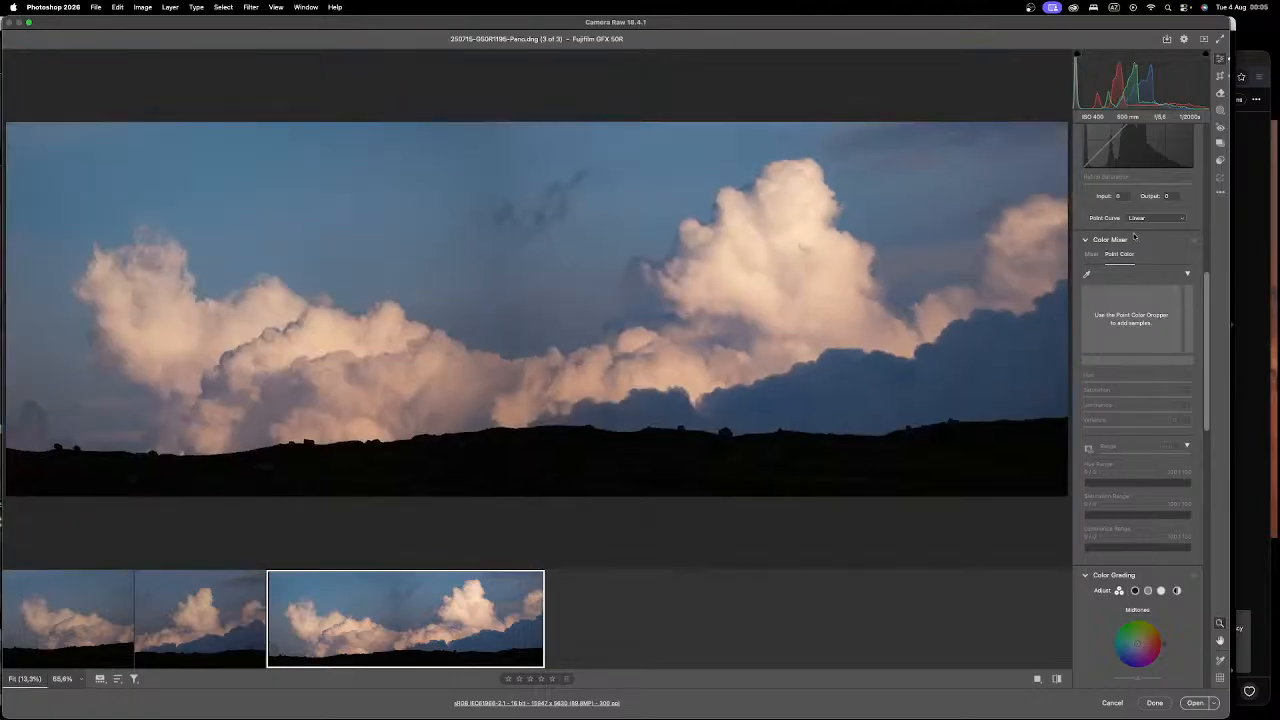
pyautogui.click(1087, 271)
pyautogui.click(900, 367)
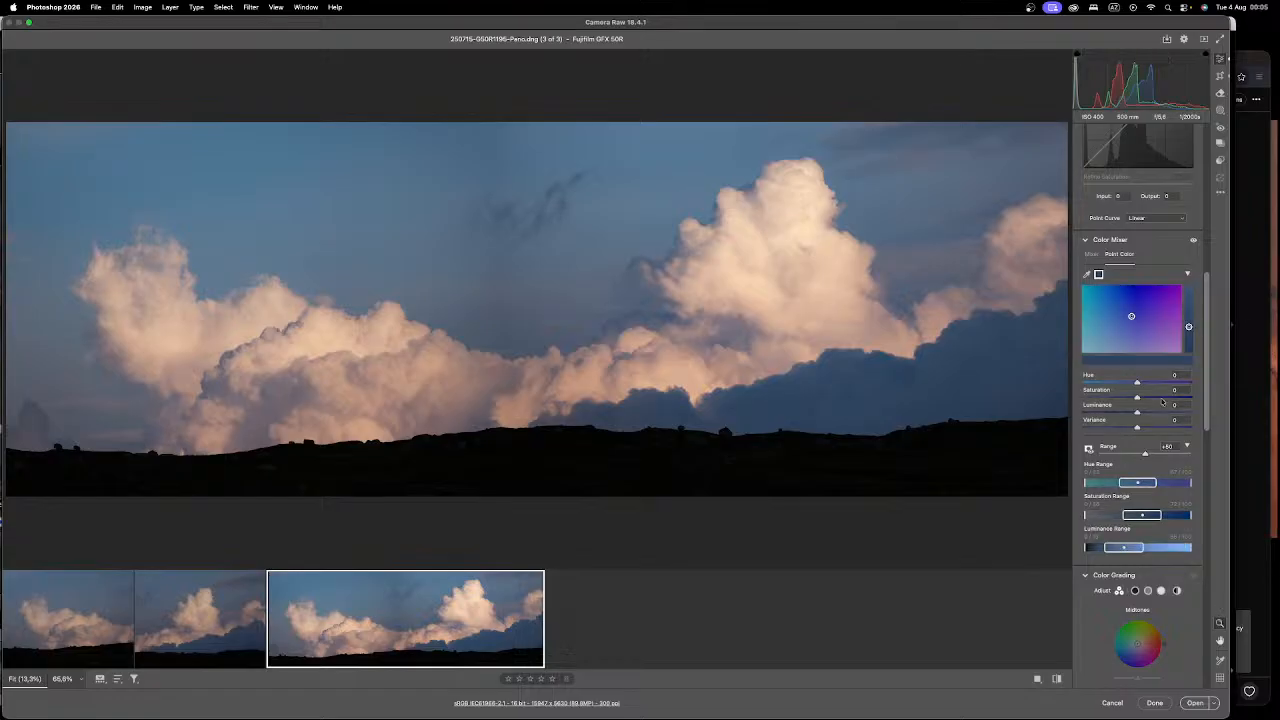
pyautogui.moveTo(1134, 397); pyautogui.dragTo(1134, 421)
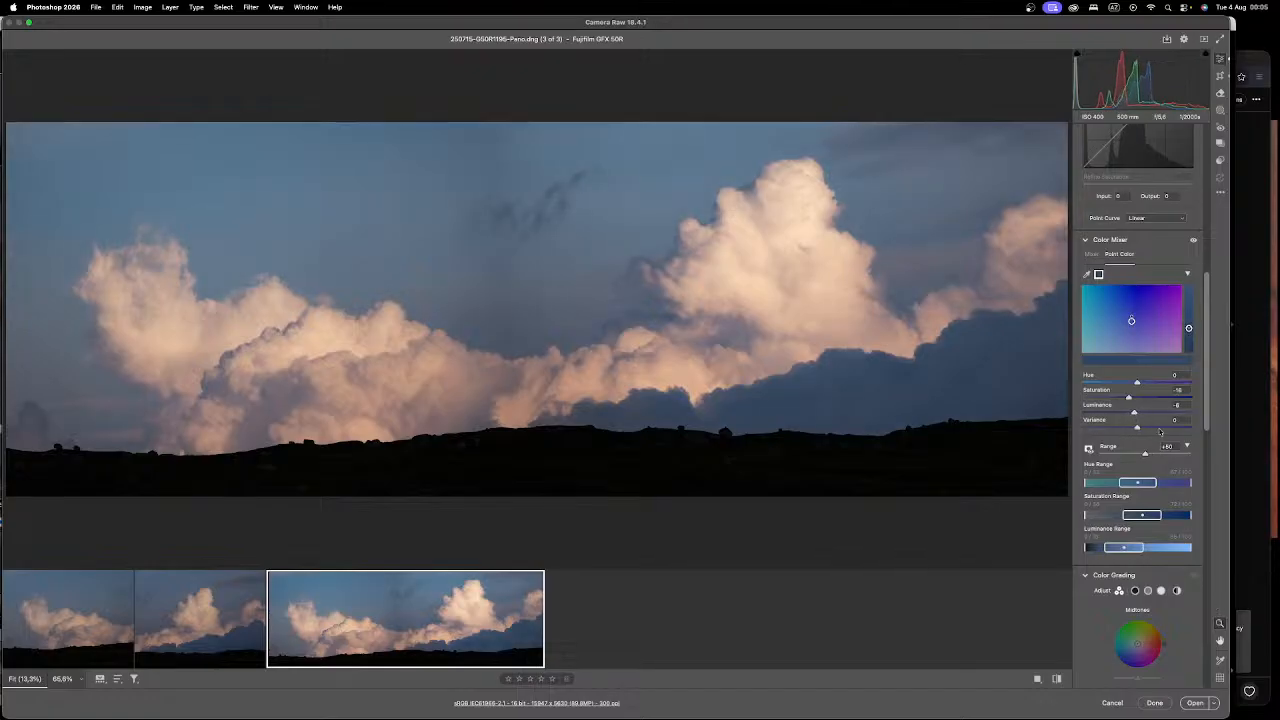
pyautogui.click(1160, 429)
pyautogui.moveTo(1131, 384); pyautogui.dragTo(1139, 385)
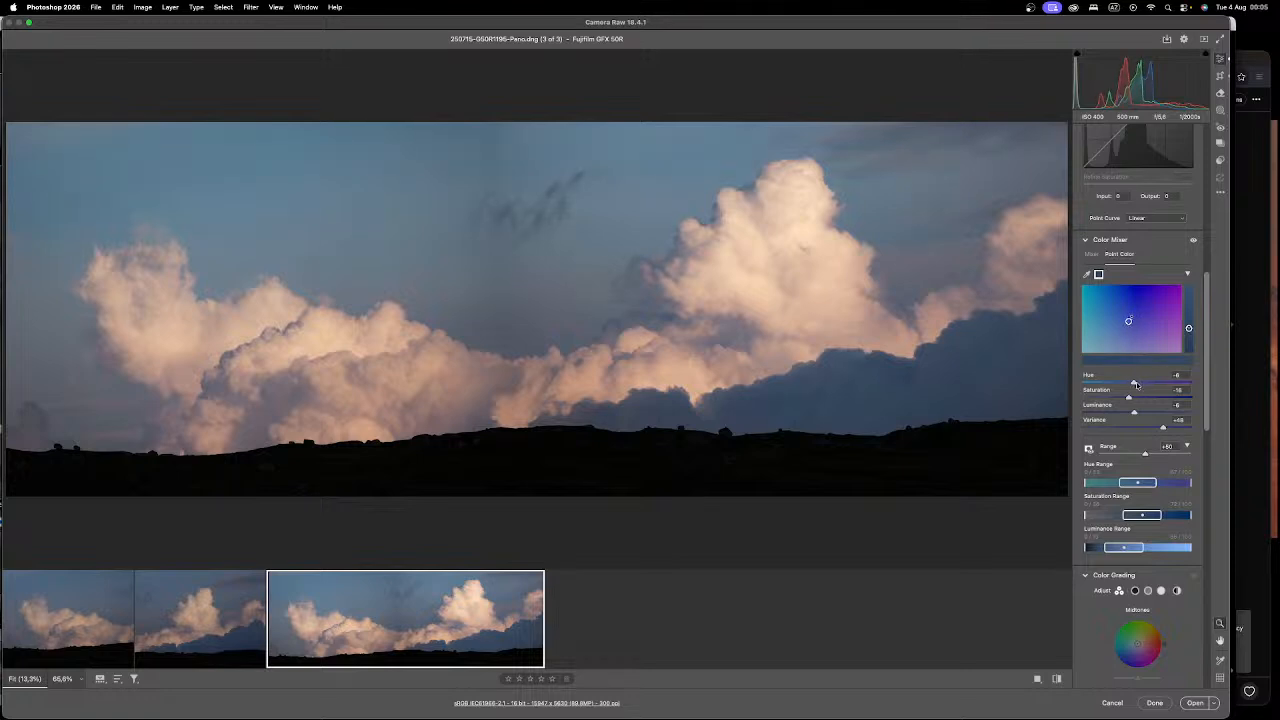
# Step: Add a point color sample from the warm sunlit cloud and set hue +6, saturation +27, luminance -1 and variance about +39
pyautogui.click(1087, 275)
pyautogui.click(391, 371)
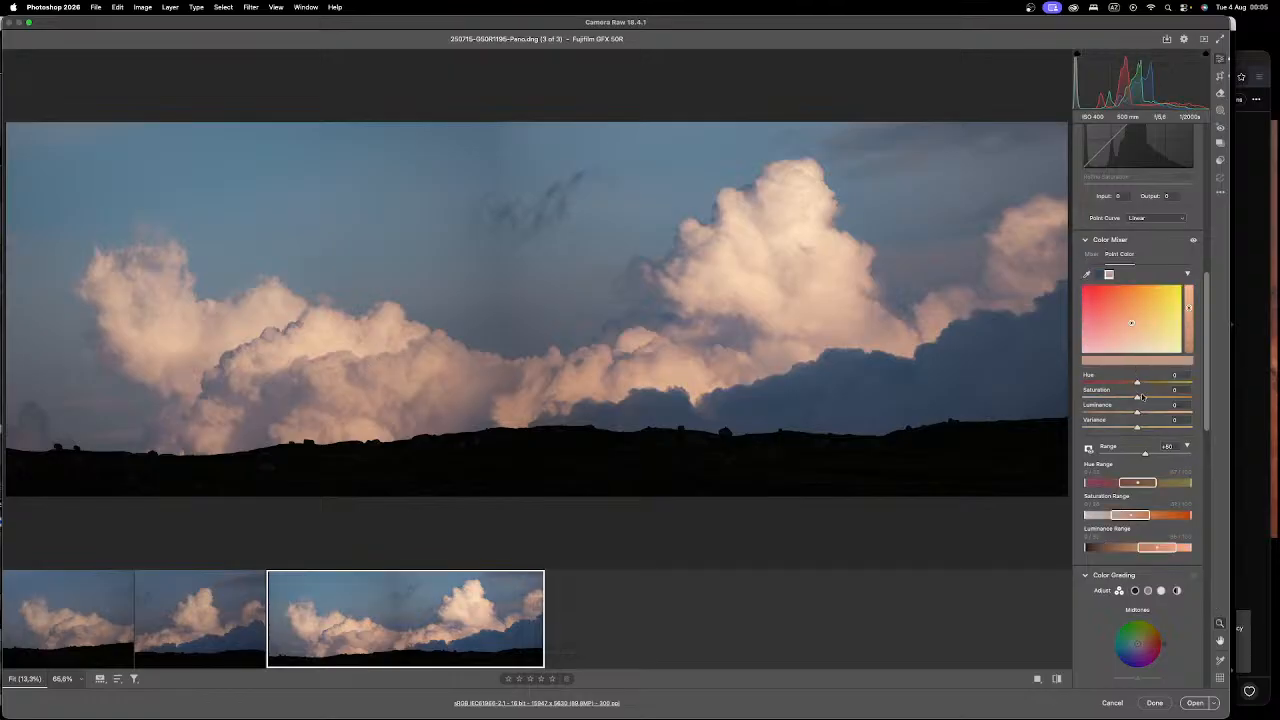
pyautogui.moveTo(1150, 397); pyautogui.dragTo(1142, 413)
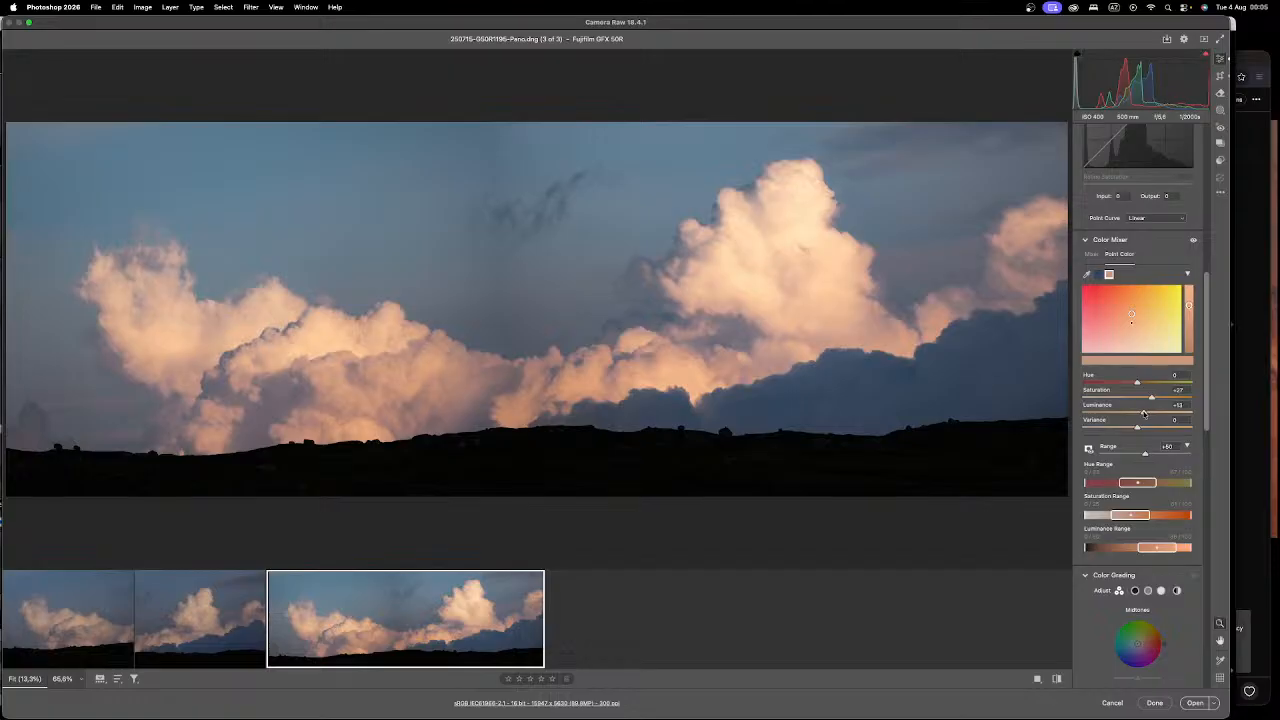
pyautogui.moveTo(1147, 430)
pyautogui.mouseDown()
pyautogui.moveTo(1162, 429)
pyautogui.moveTo(1112, 430)
pyautogui.moveTo(1146, 436)
pyautogui.mouseUp()
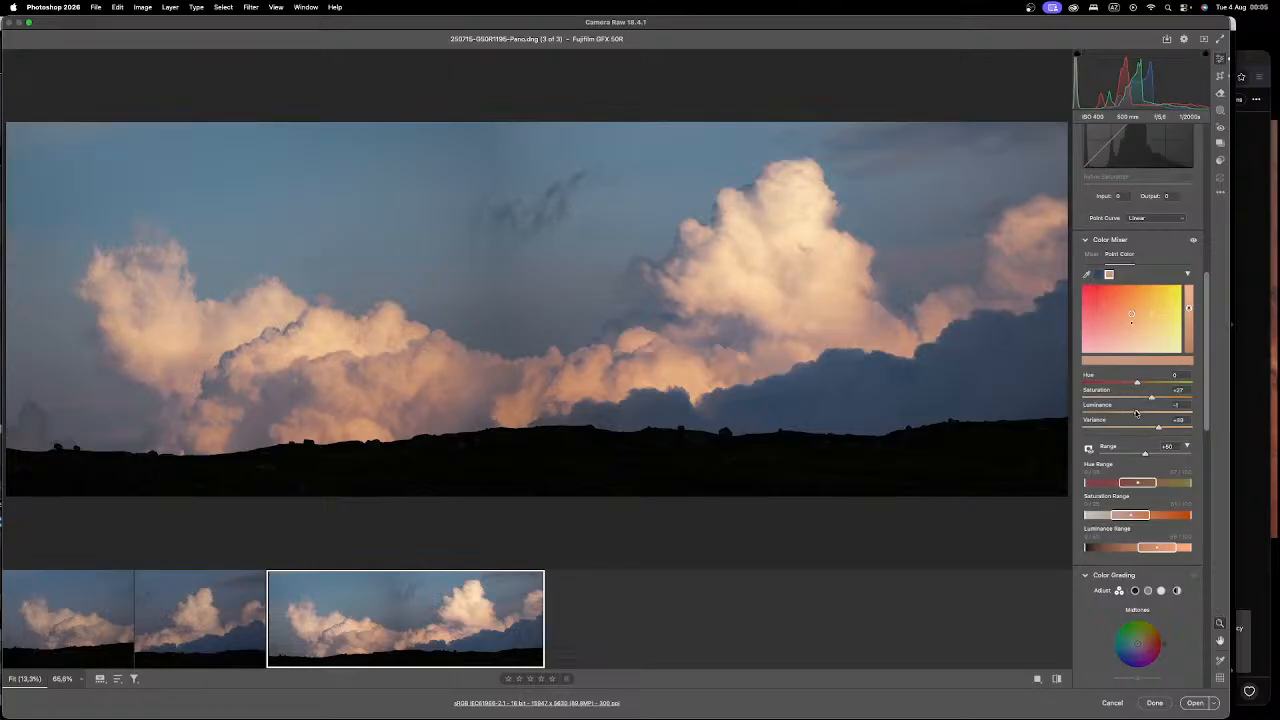
pyautogui.moveTo(1139, 383); pyautogui.dragTo(1143, 385)
pyautogui.click(584, 350)
pyautogui.click(583, 350)
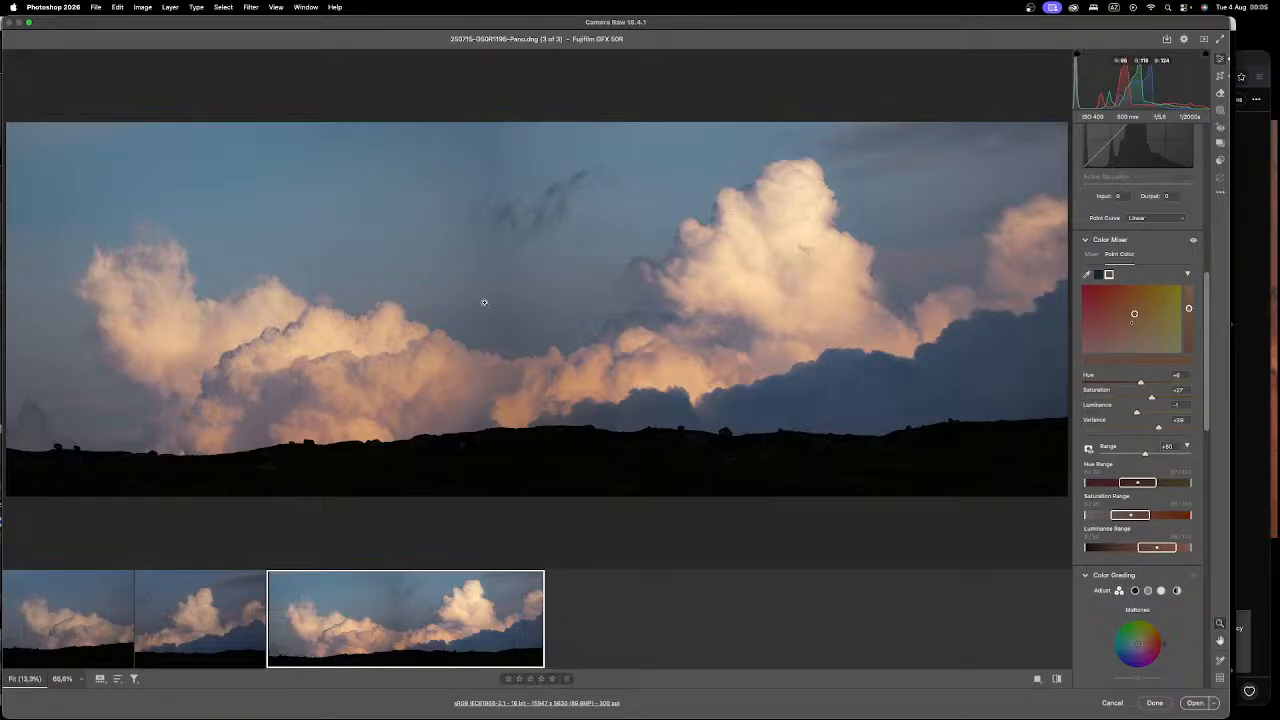
# Step: Fine-tune the blue and red primary saturation in the calibration settings and lower the whites to +33
pyautogui.moveTo(1207, 295); pyautogui.dragTo(1199, 583)
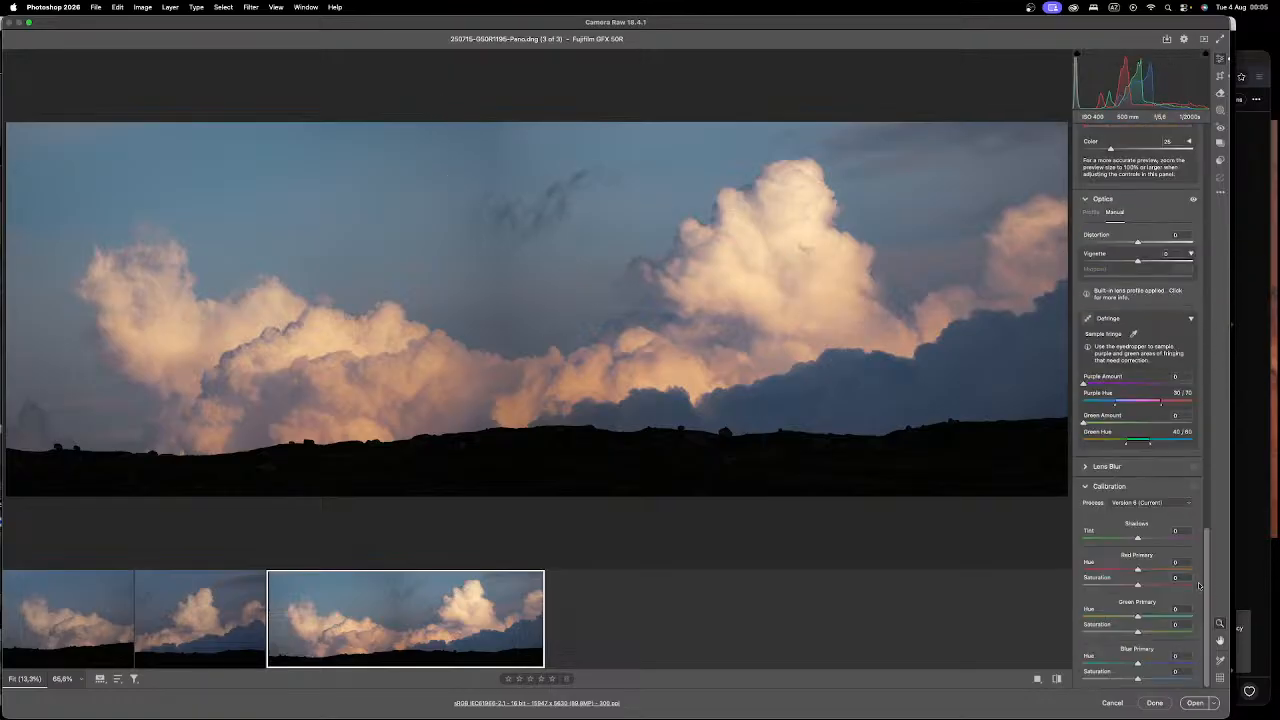
pyautogui.moveTo(1155, 679); pyautogui.dragTo(1150, 680)
pyautogui.moveTo(1210, 609); pyautogui.dragTo(1205, 685)
pyautogui.moveTo(1124, 587); pyautogui.dragTo(1137, 593)
pyautogui.scroll(15, 1198, 549)
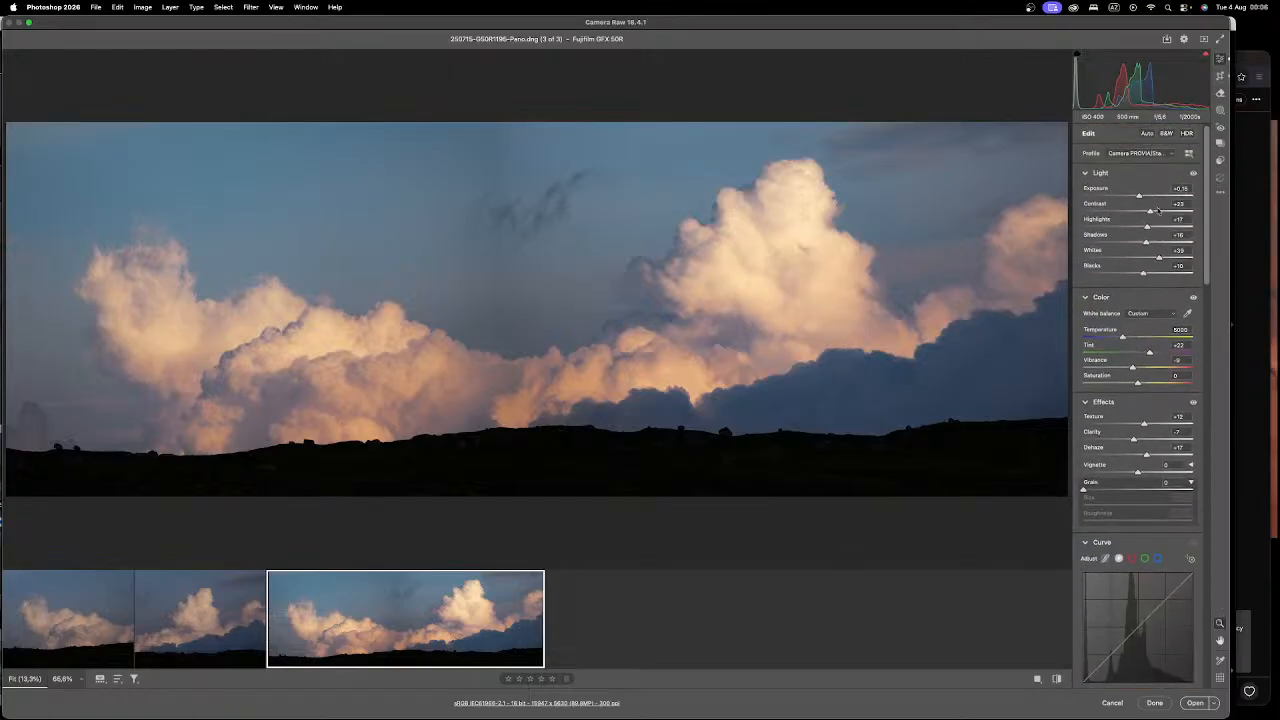
pyautogui.moveTo(1157, 257); pyautogui.dragTo(1155, 258)
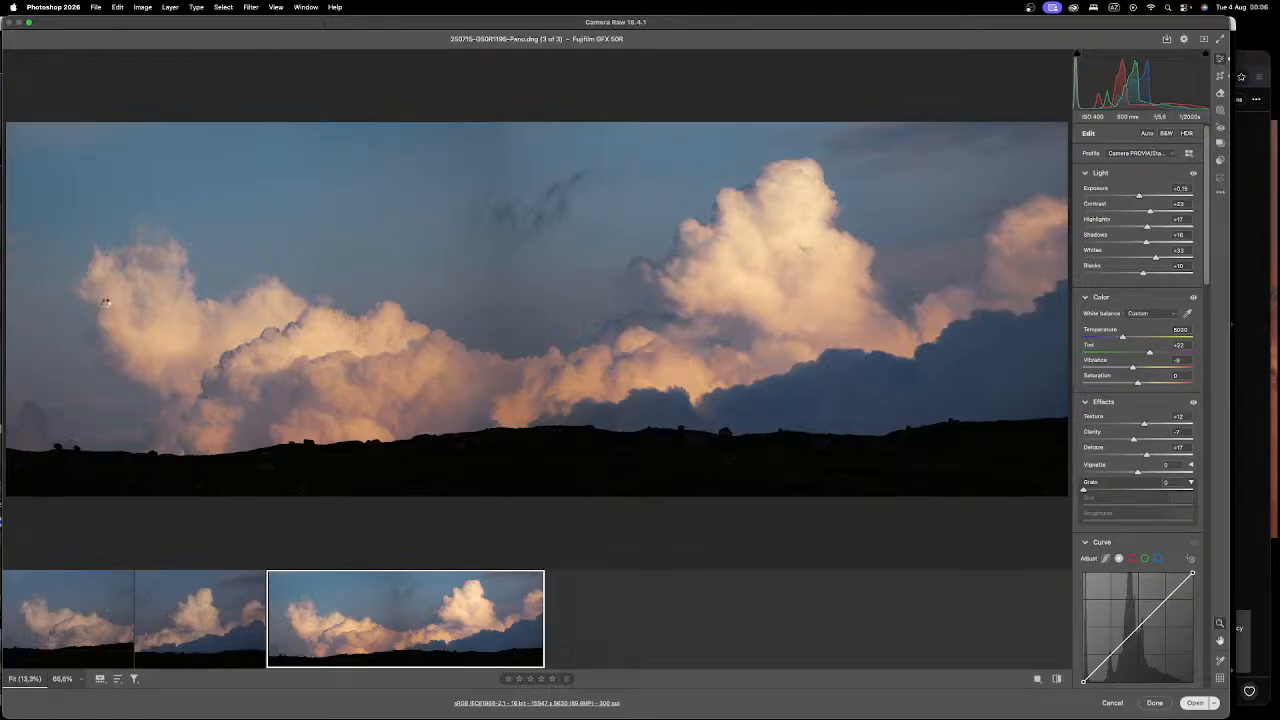
# Step: Open the edited panorama from Camera Raw as a Photoshop document and fit it to the window
pyautogui.press('Return')
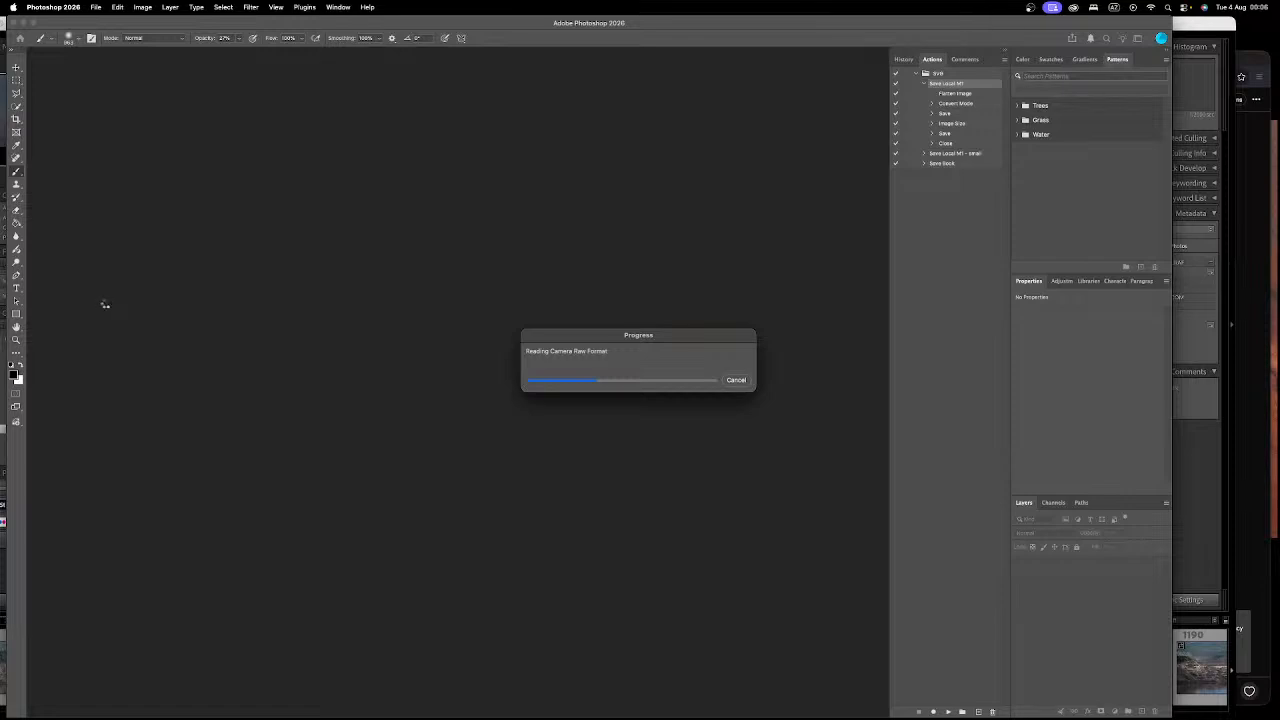
pyautogui.click(1244, 507)
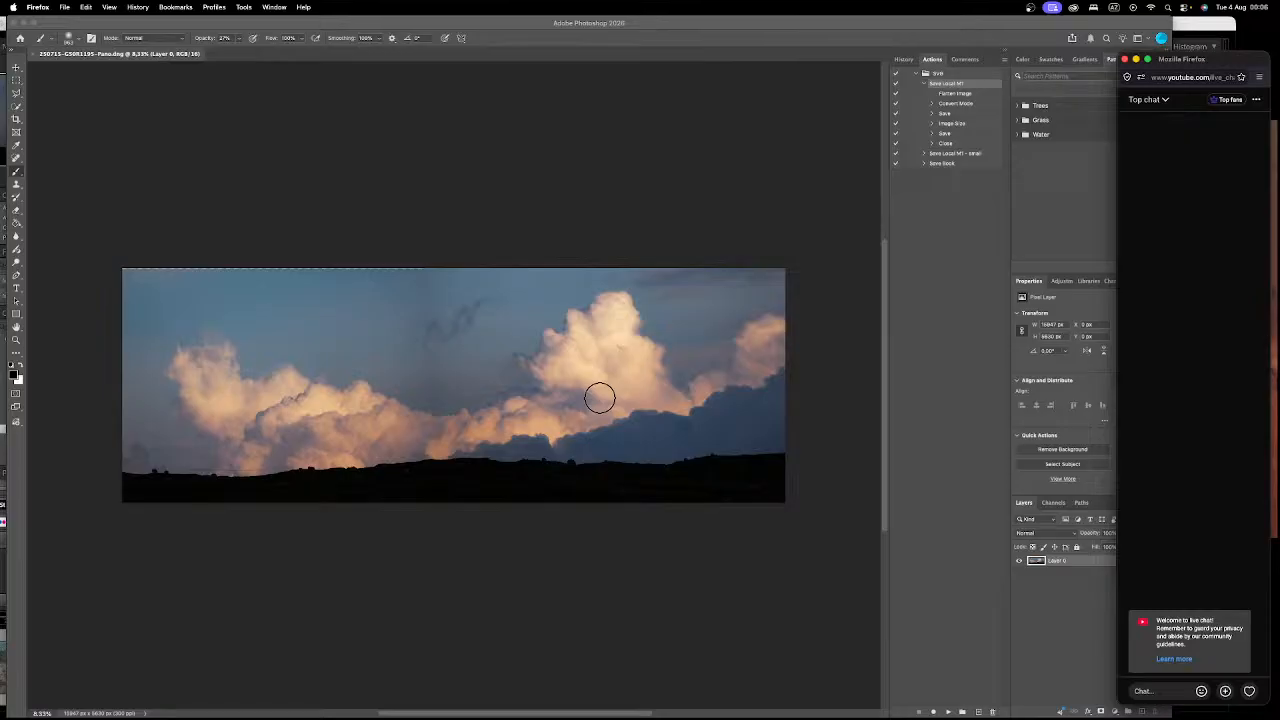
pyautogui.scroll(3, 734, 403)
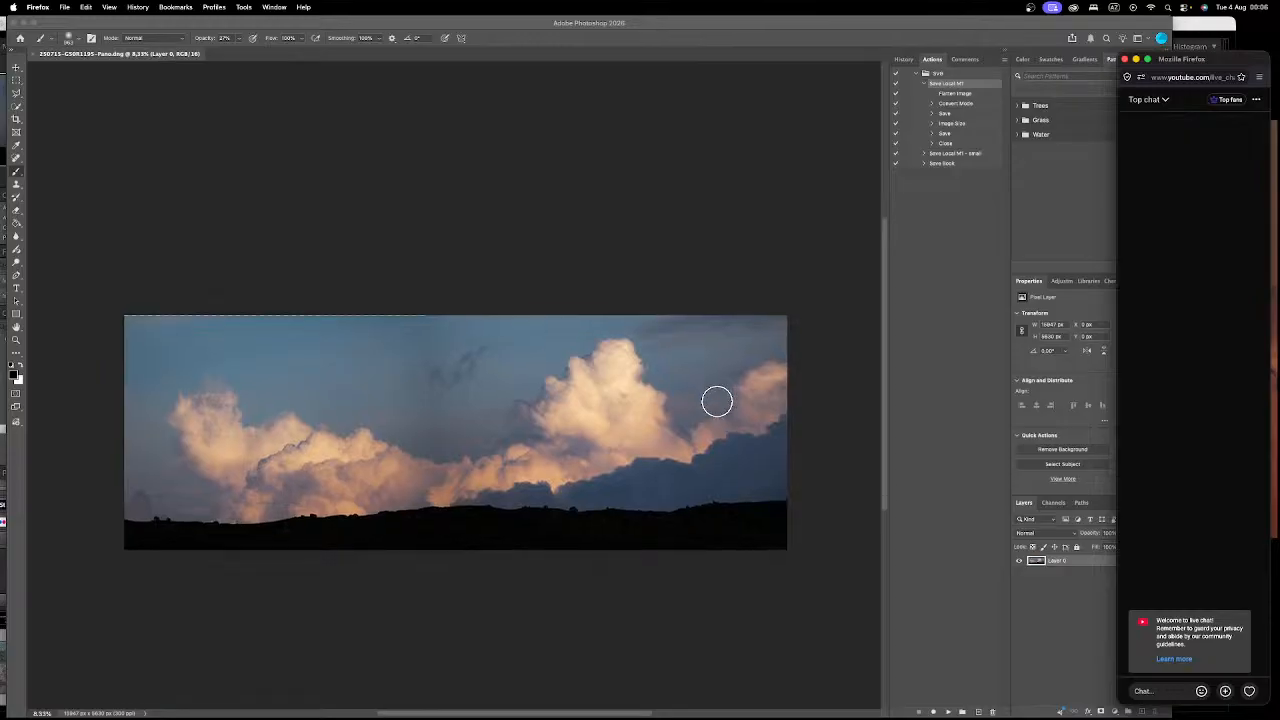
pyautogui.click(485, 26)
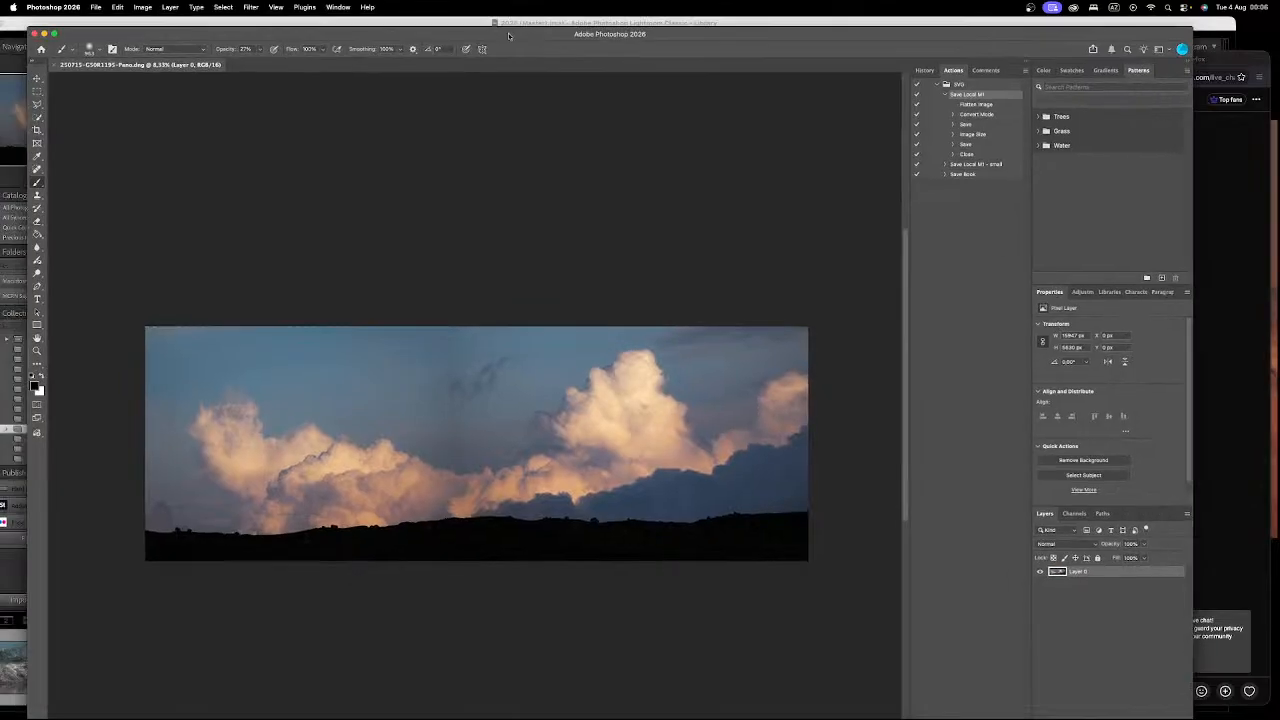
pyautogui.press('super+0')
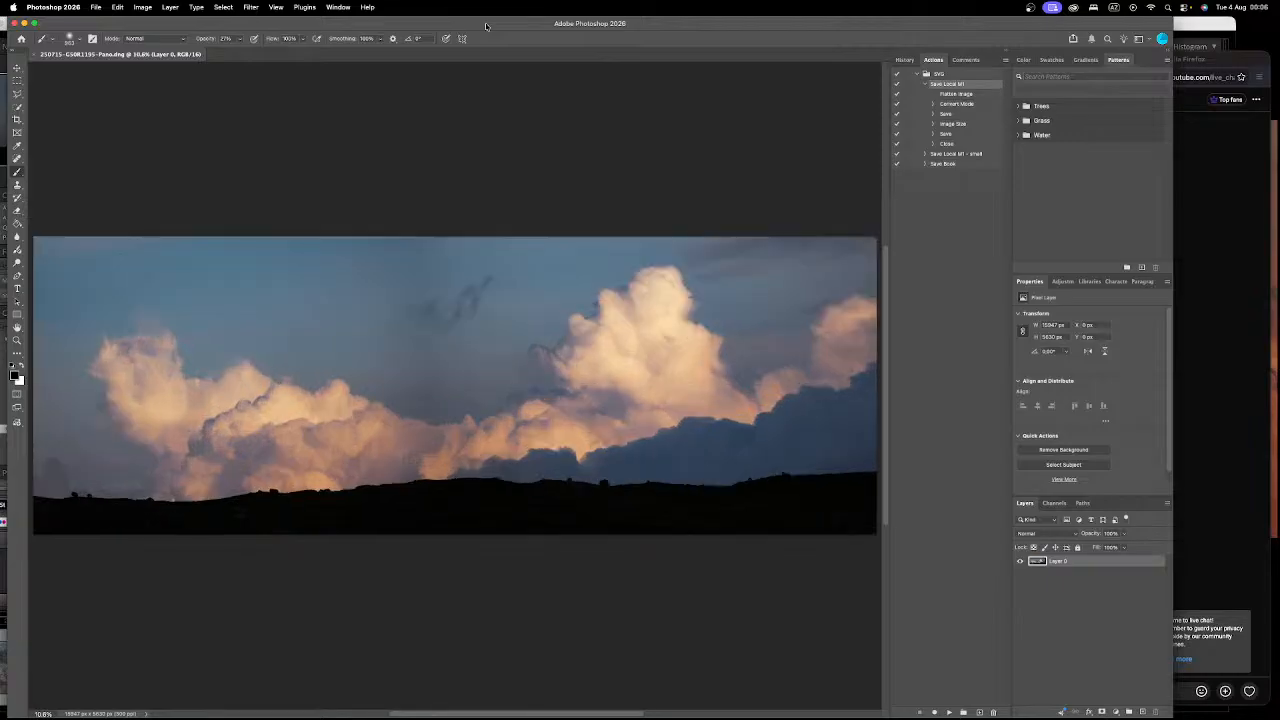
# Step: Add a Levels adjustment layer above the panorama and brighten its midtones to about 1.6
pyautogui.press('super+plus')
pyautogui.press('super+plus')
pyautogui.press('super+plus')
pyautogui.press('super+plus')
pyautogui.press('super+plus')
pyautogui.press('super+plus')
pyautogui.press('super+plus')
pyautogui.press('super+0')
pyautogui.scroll(5, 406, 306)
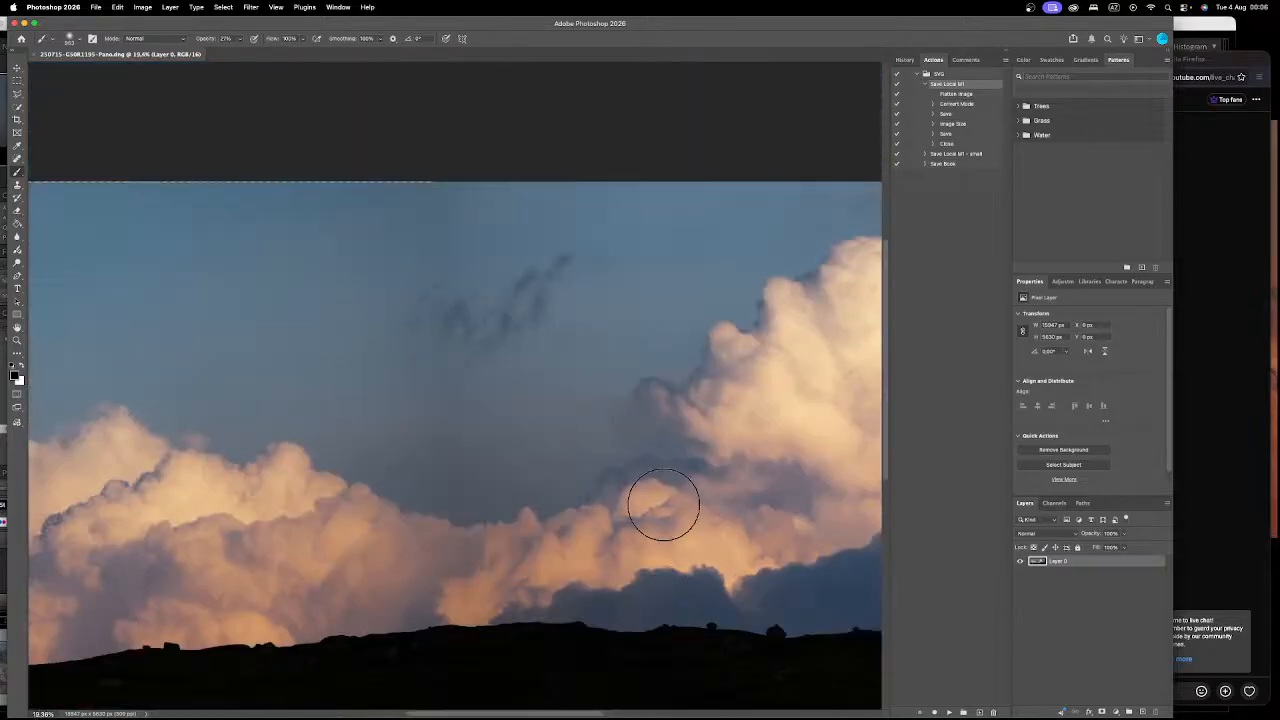
pyautogui.click(1115, 712)
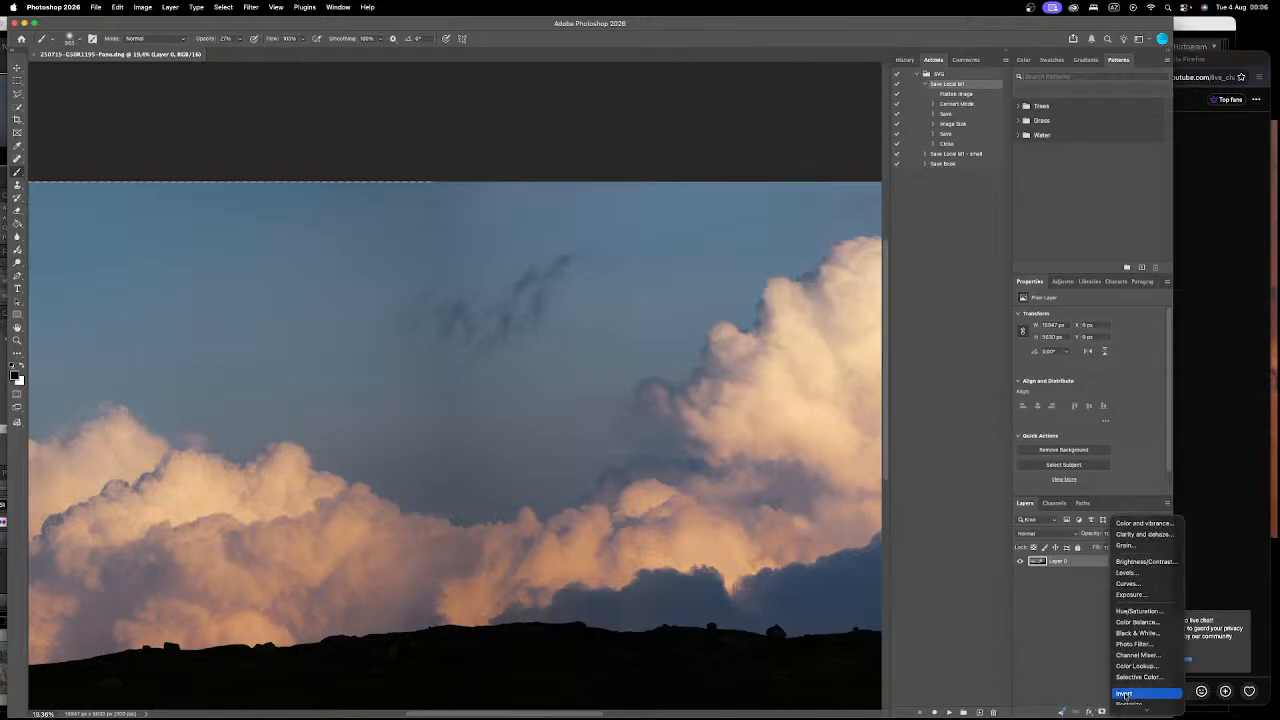
pyautogui.click(1150, 576)
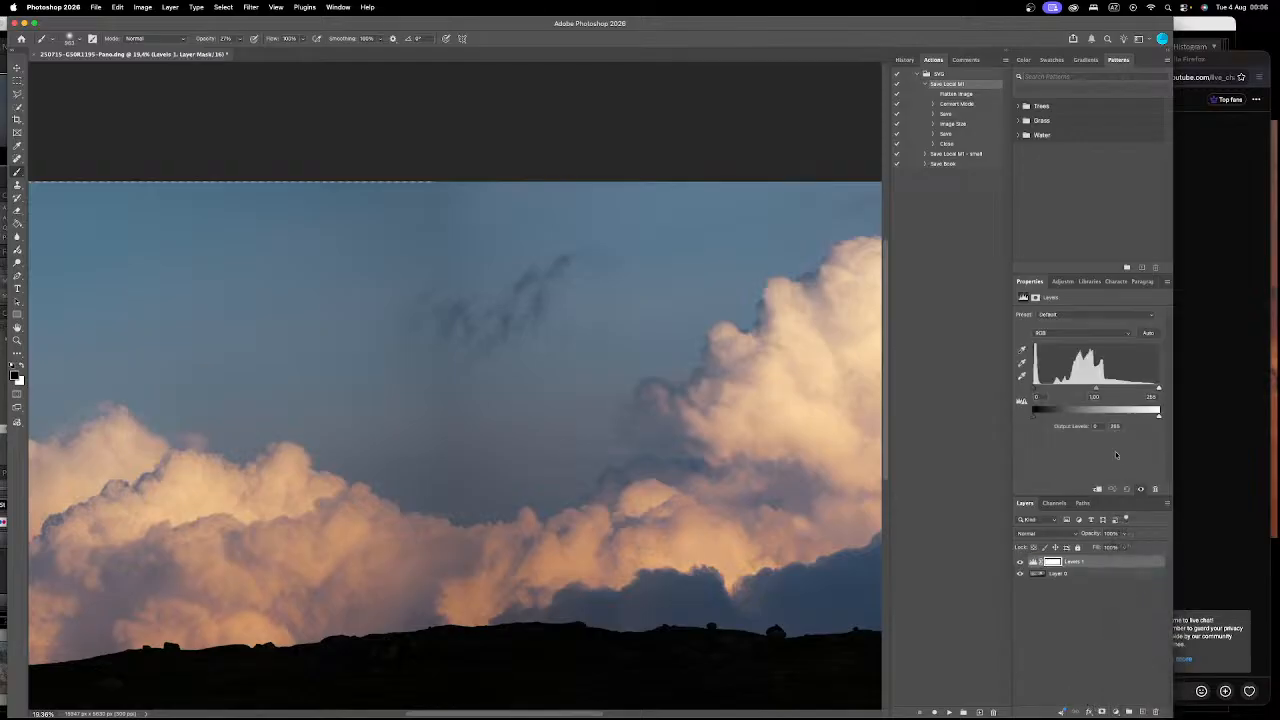
pyautogui.moveTo(1090, 387); pyautogui.dragTo(1087, 388)
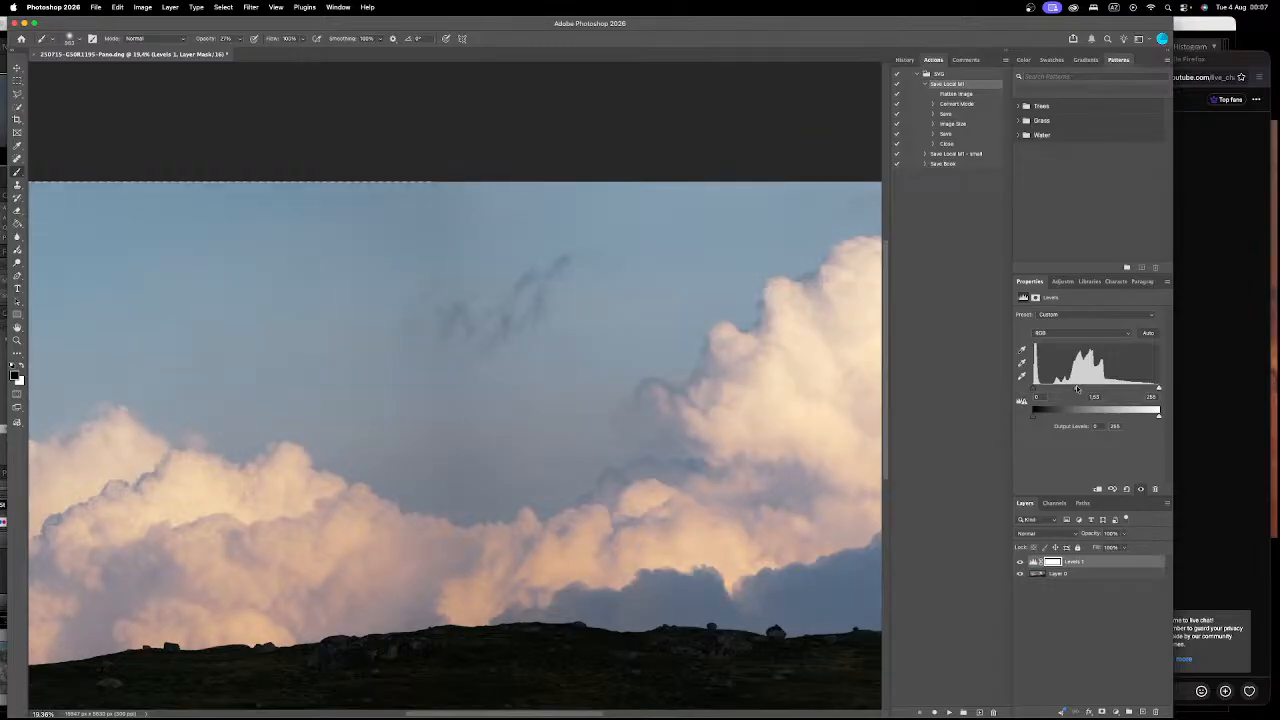
# Step: Duplicate the base panorama layer and fill the Levels adjustment's mask with black using the Paint Bucket
pyautogui.click(1098, 576)
pyautogui.press('super+j')
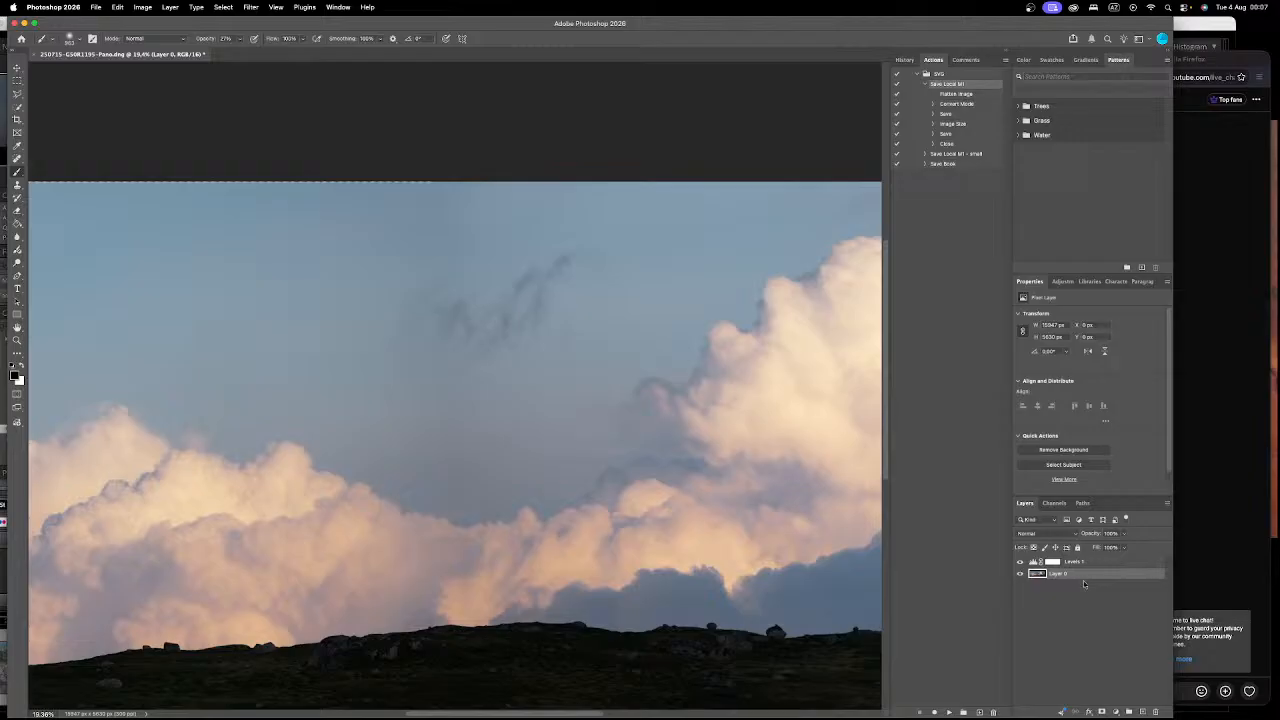
pyautogui.click(1085, 563)
pyautogui.scroll(-5, 697, 514)
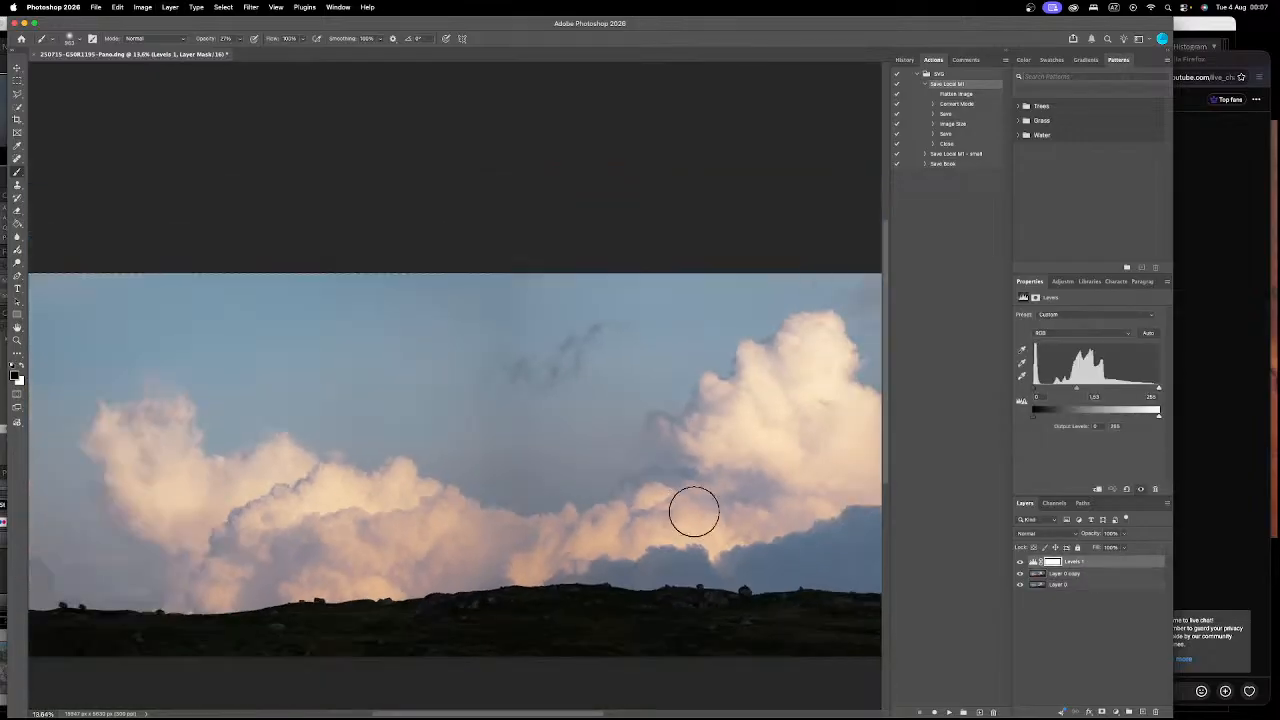
pyautogui.press('g')
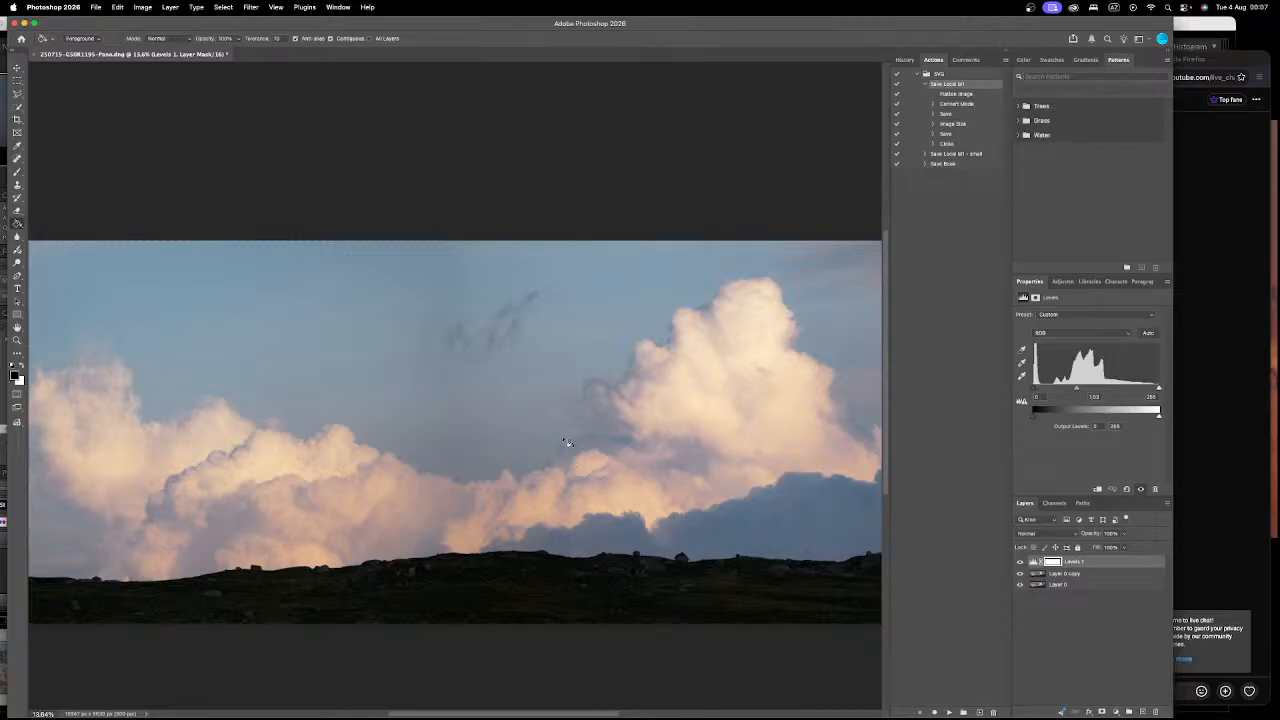
pyautogui.click(619, 461)
pyautogui.press('b')
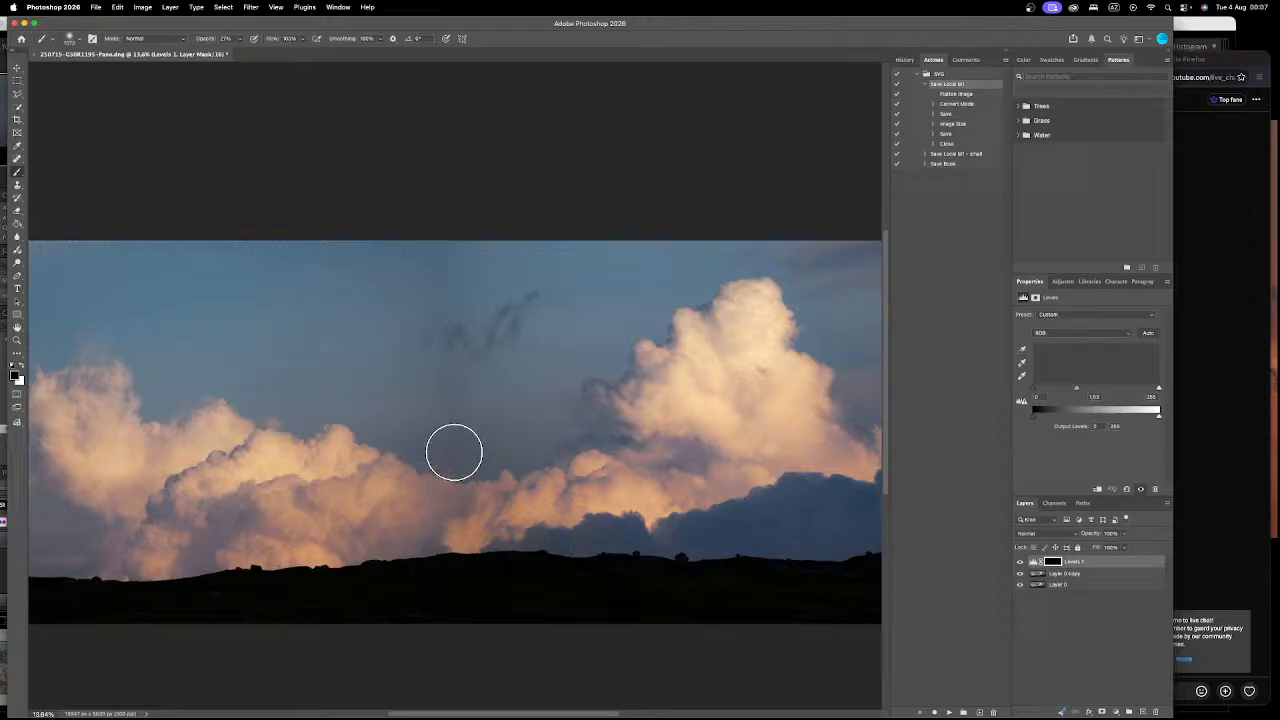
# Step: Paint white on the Levels mask with a very low-opacity brush over the dark vertical band in the central sky, comparing with the adjustment off
pyautogui.press('x')
pyautogui.moveTo(439, 240)
pyautogui.mouseDown()
pyautogui.moveTo(448, 352)
pyautogui.moveTo(496, 567)
pyautogui.moveTo(502, 672)
pyautogui.mouseUp()
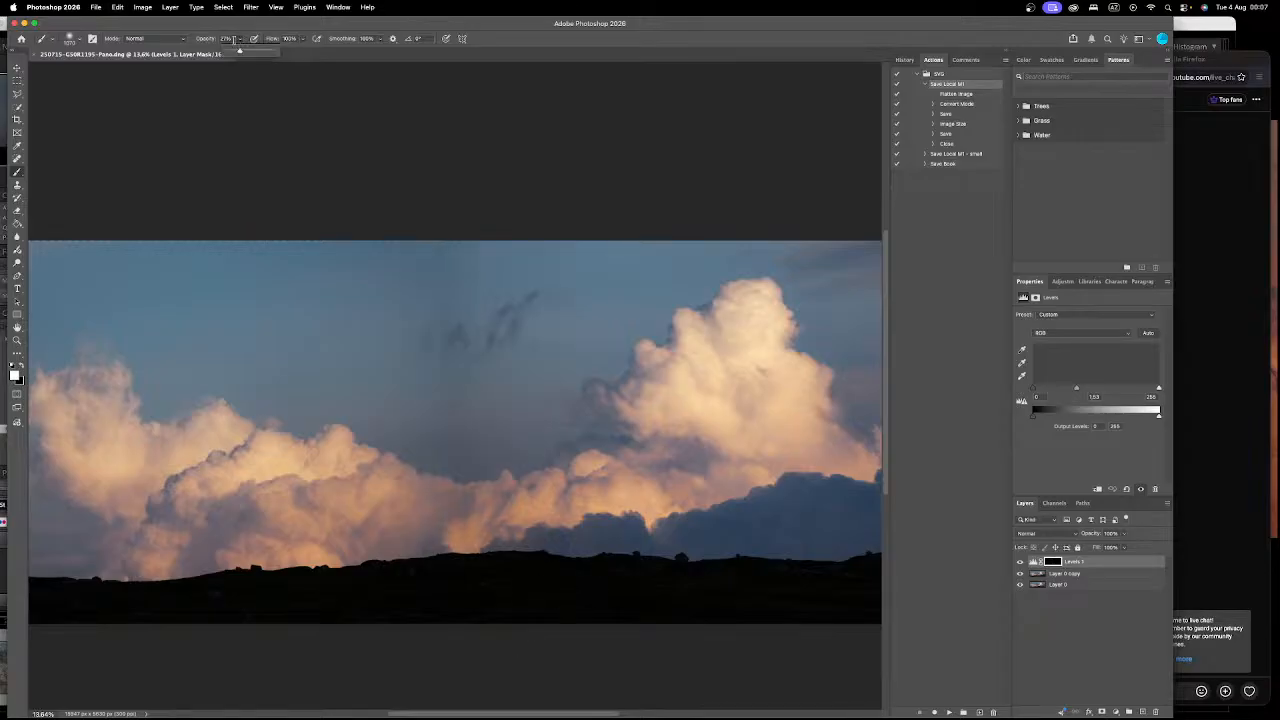
pyautogui.moveTo(440, 257)
pyautogui.mouseDown()
pyautogui.moveTo(469, 388)
pyautogui.moveTo(467, 534)
pyautogui.mouseUp()
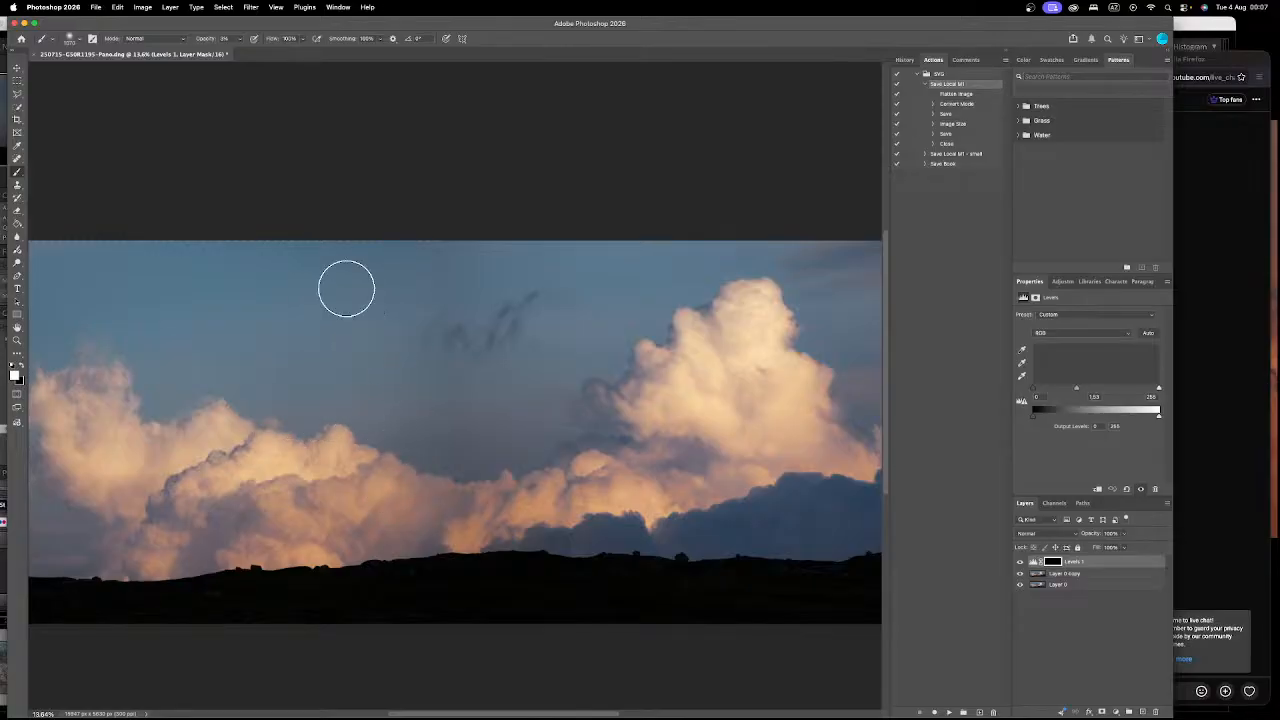
pyautogui.hotkey('ctrl', 'Up')
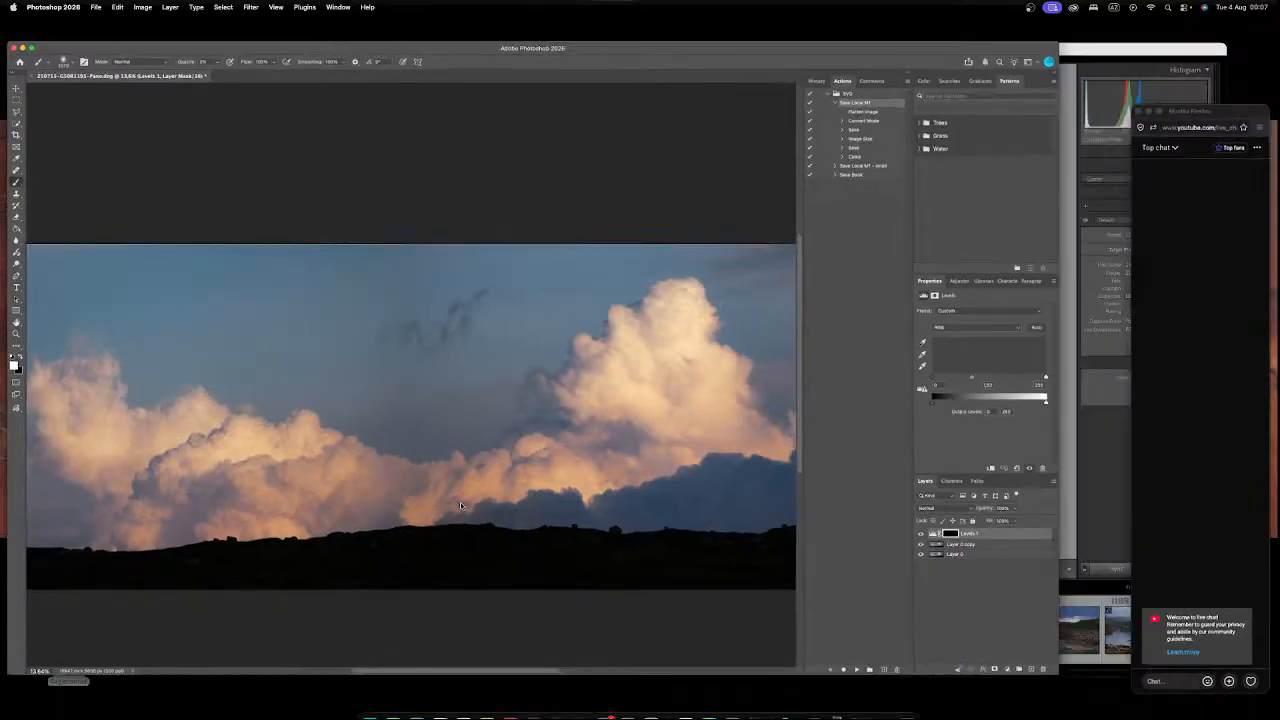
pyautogui.click(418, 469)
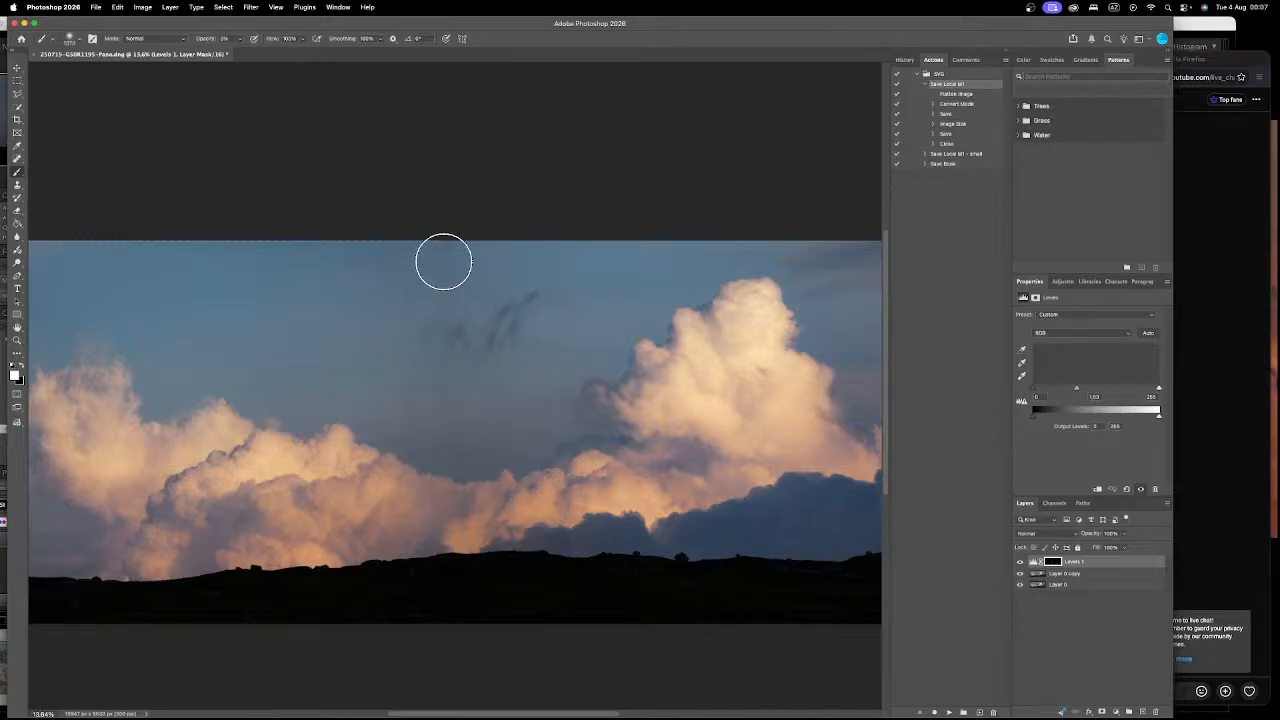
pyautogui.scroll(-3, 457, 620)
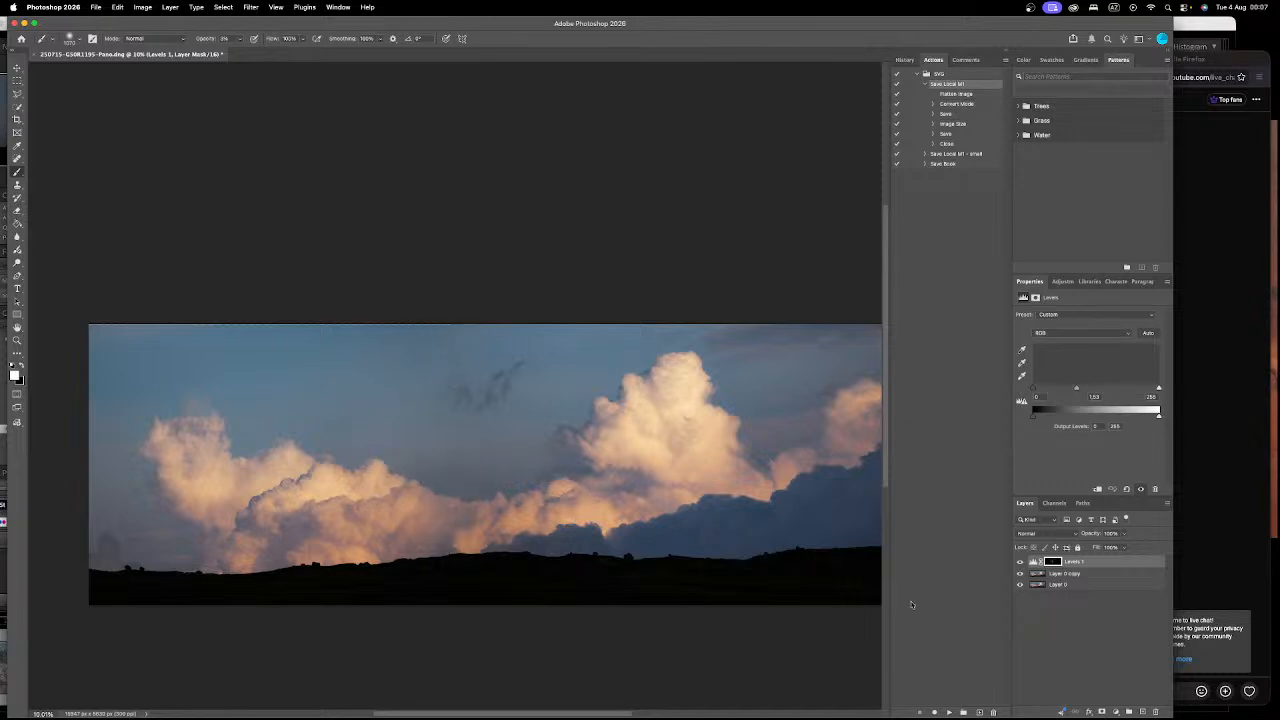
pyautogui.click(1021, 562)
pyautogui.click(1021, 562)
# Step: Stamp all visible layers onto a new top layer and duplicate that merged layer
pyautogui.click(1141, 712)
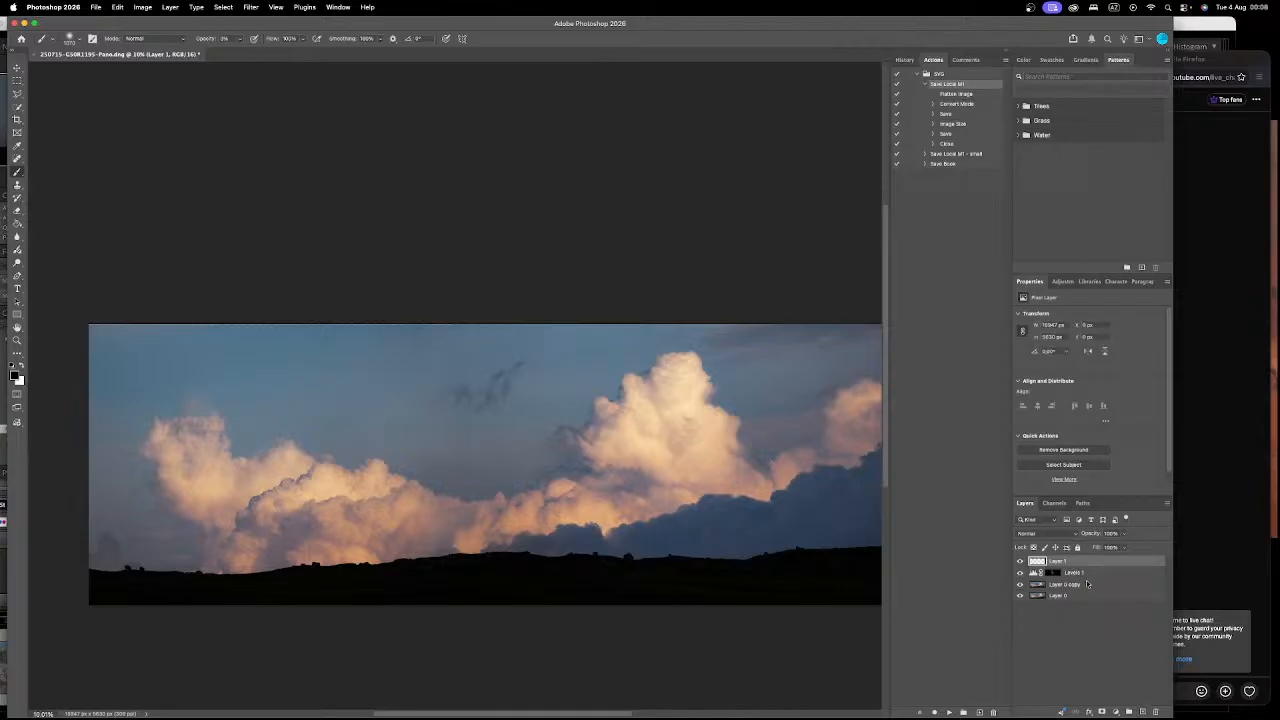
pyautogui.press('super+j')
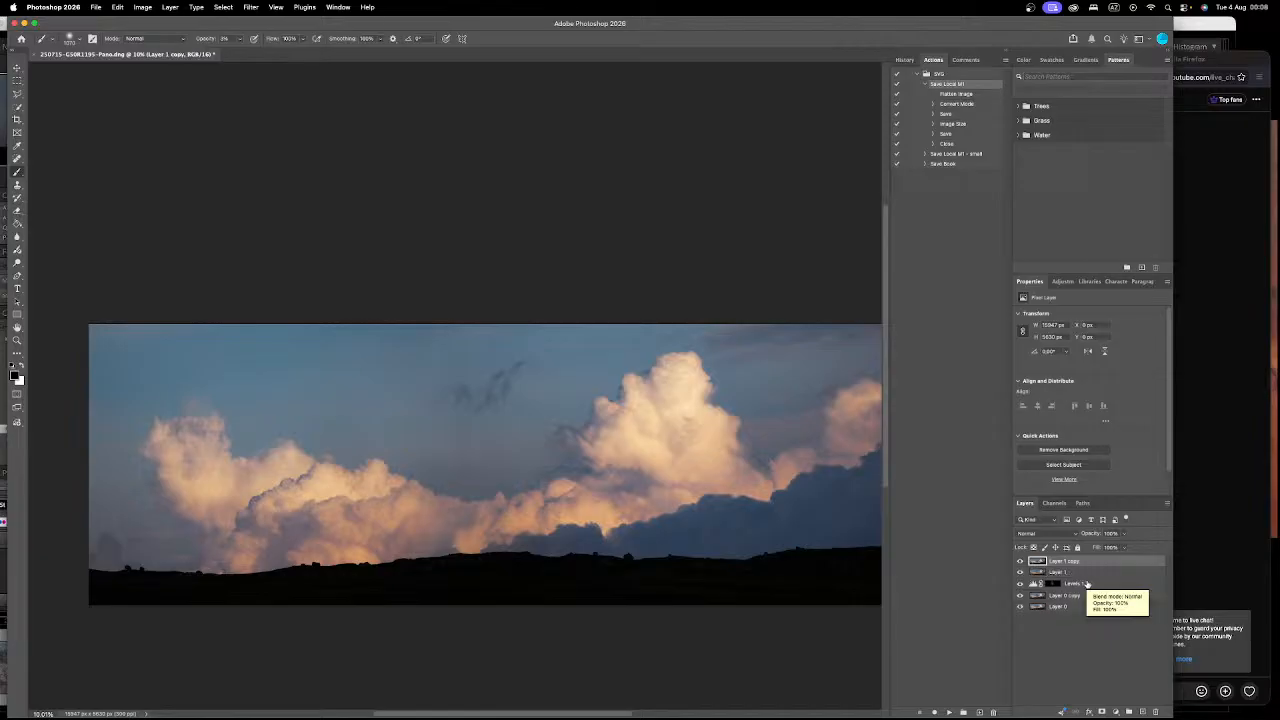
# Step: Clone nearby clean sky over the remaining uneven seam patches above the central clouds with the Clone Stamp at about 27% opacity
pyautogui.press('s')
pyautogui.moveTo(494, 435)
pyautogui.keyDown('ctrl'); pyautogui.keyDown('alt'); pyautogui.mouseDown()
pyautogui.moveTo(509, 437)
pyautogui.moveTo(468, 448)
pyautogui.moveTo(459, 434)
pyautogui.moveTo(467, 476)
pyautogui.mouseUp(); pyautogui.keyUp('alt'); pyautogui.keyUp('ctrl')
pyautogui.keyDown('alt'); pyautogui.click(506, 439); pyautogui.keyUp('alt')
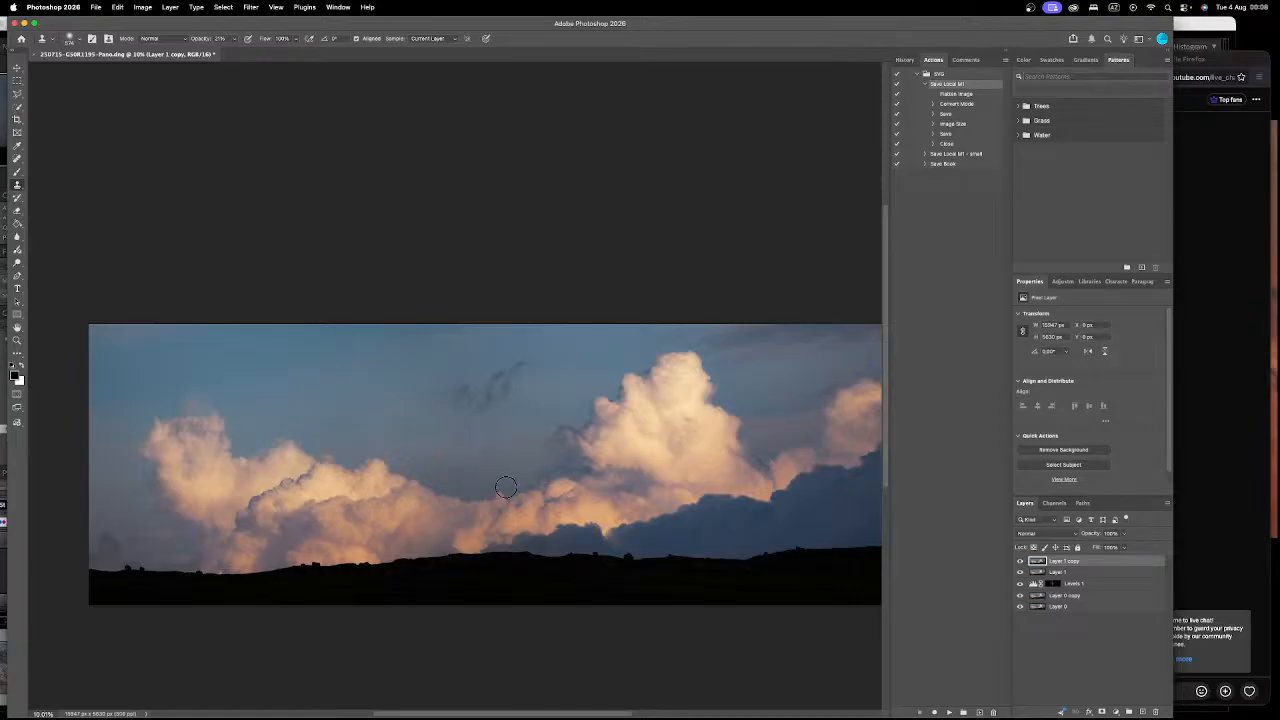
pyautogui.keyDown('alt'); pyautogui.click(437, 472); pyautogui.keyUp('alt')
pyautogui.keyDown('alt'); pyautogui.click(433, 444); pyautogui.keyUp('alt')
pyautogui.moveTo(455, 439); pyautogui.dragTo(454, 421)
pyautogui.scroll(2, 460, 402)
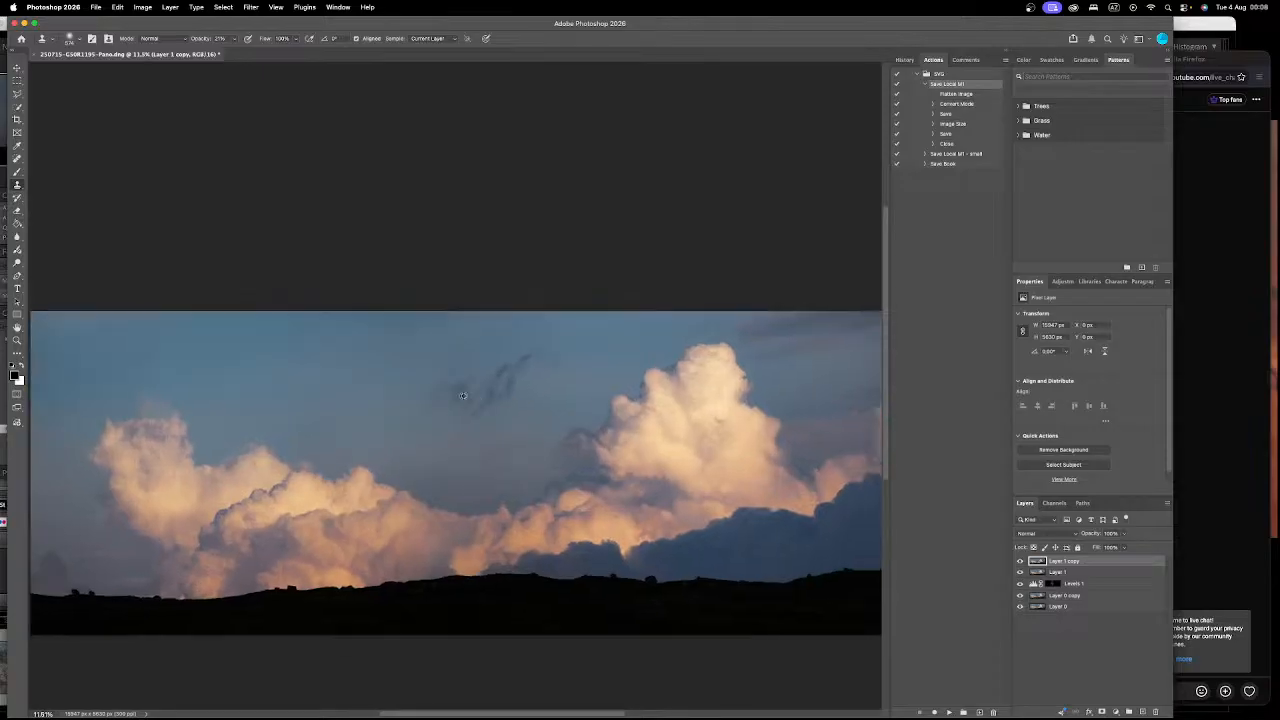
pyautogui.scroll(1, 411, 358)
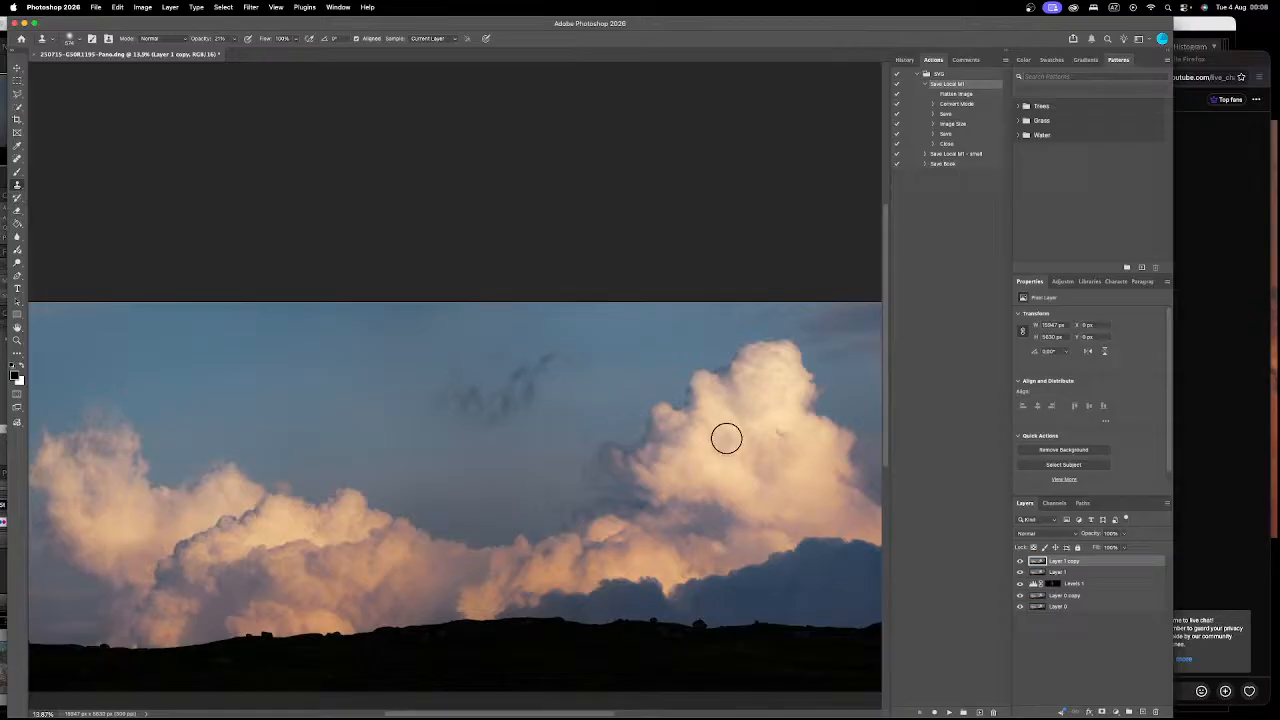
# Step: Compare the retouched panorama with the original base layer and examine the central sky for remaining seam traces
pyautogui.scroll(-2, 687, 622)
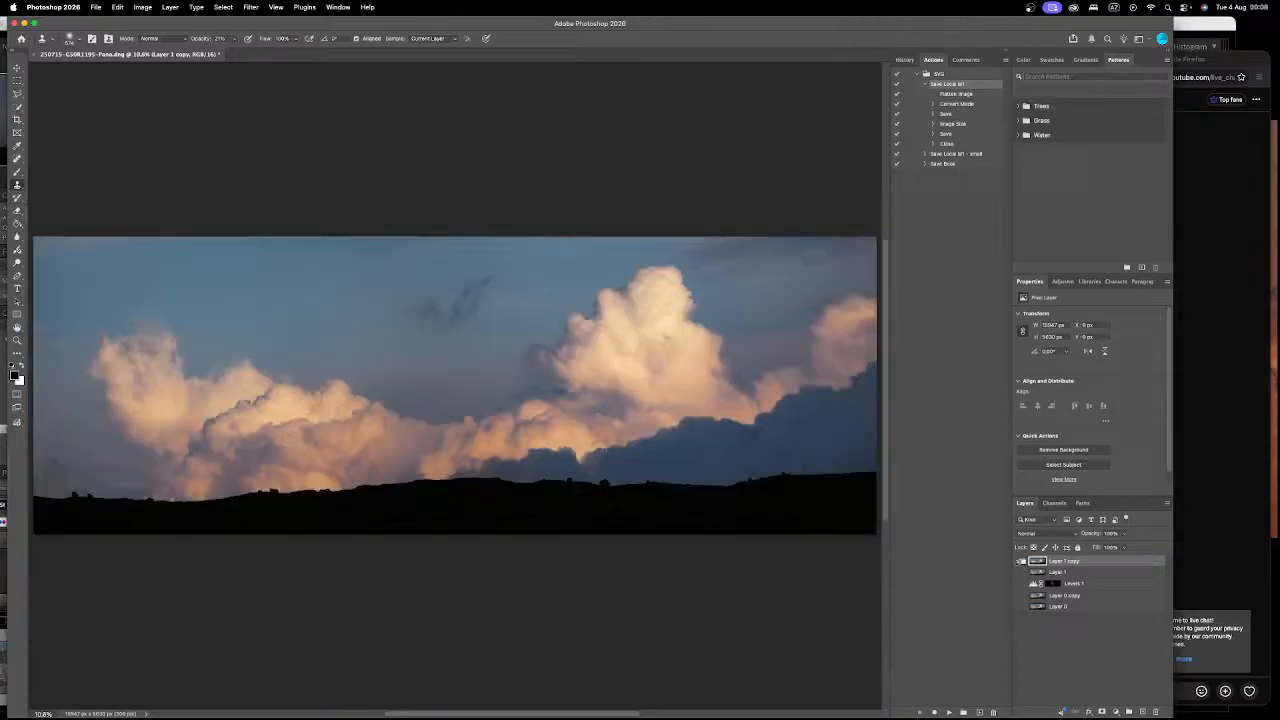
pyautogui.keyDown('alt'); pyautogui.click(1019, 562); pyautogui.keyUp('alt')
pyautogui.keyDown('alt'); pyautogui.click(1020, 562); pyautogui.keyUp('alt')
pyautogui.keyDown('alt'); pyautogui.click(1020, 607); pyautogui.keyUp('alt')
pyautogui.keyDown('alt'); pyautogui.click(1020, 607); pyautogui.keyUp('alt')
pyautogui.scroll(-2, 720, 478)
pyautogui.scroll(-1, 720, 478)
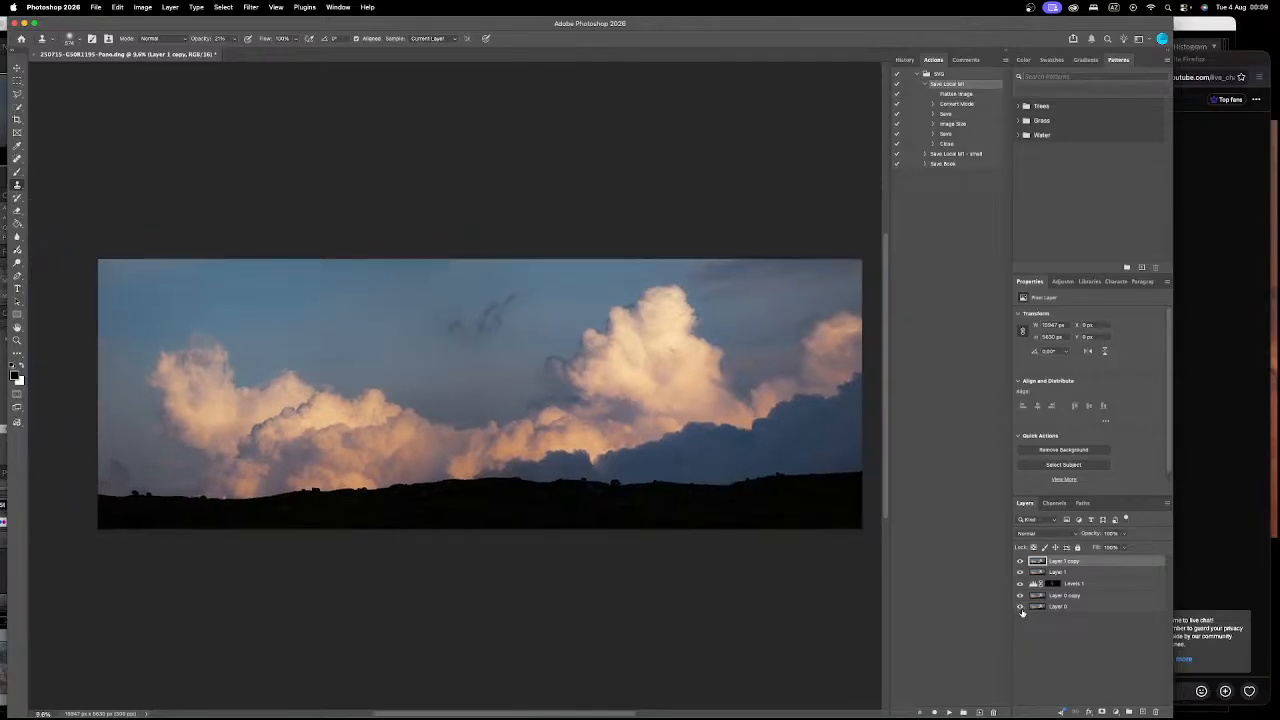
pyautogui.keyDown('alt'); pyautogui.click(1020, 607); pyautogui.keyUp('alt')
pyautogui.keyDown('alt'); pyautogui.click(1020, 607); pyautogui.keyUp('alt')
pyautogui.keyDown('alt'); pyautogui.click(1020, 607); pyautogui.keyUp('alt')
pyautogui.keyDown('alt'); pyautogui.click(1020, 607); pyautogui.keyUp('alt')
pyautogui.keyDown('alt'); pyautogui.click(1020, 607); pyautogui.keyUp('alt')
pyautogui.keyDown('alt'); pyautogui.click(1020, 607); pyautogui.keyUp('alt')
pyautogui.scroll(1, 700, 607)
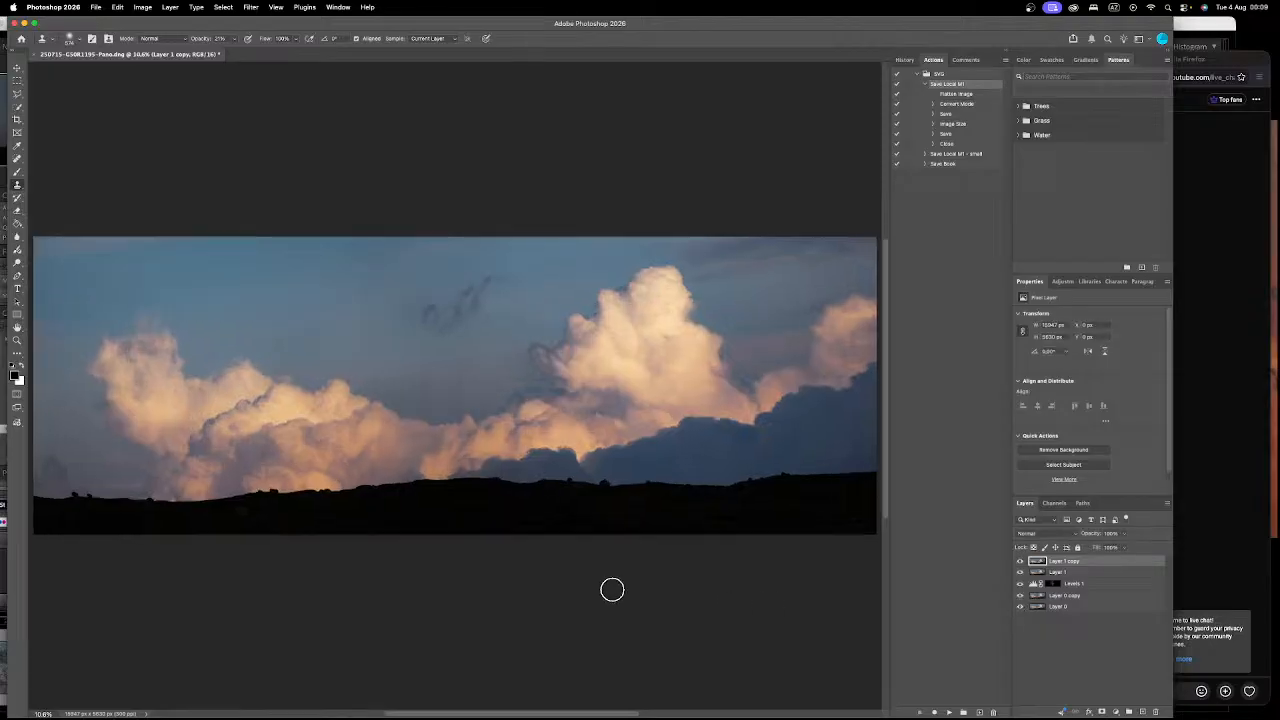
pyautogui.scroll(-2, 584, 461)
pyautogui.scroll(2, 583, 461)
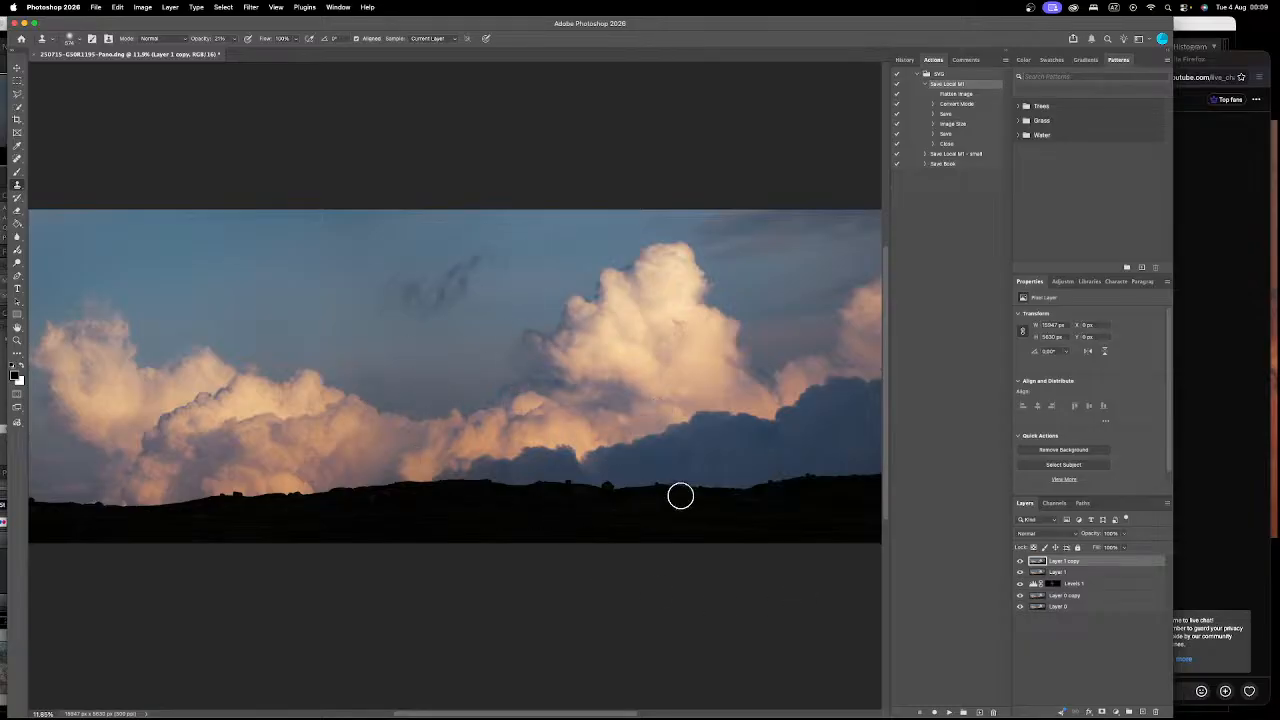
pyautogui.scroll(-1, 675, 492)
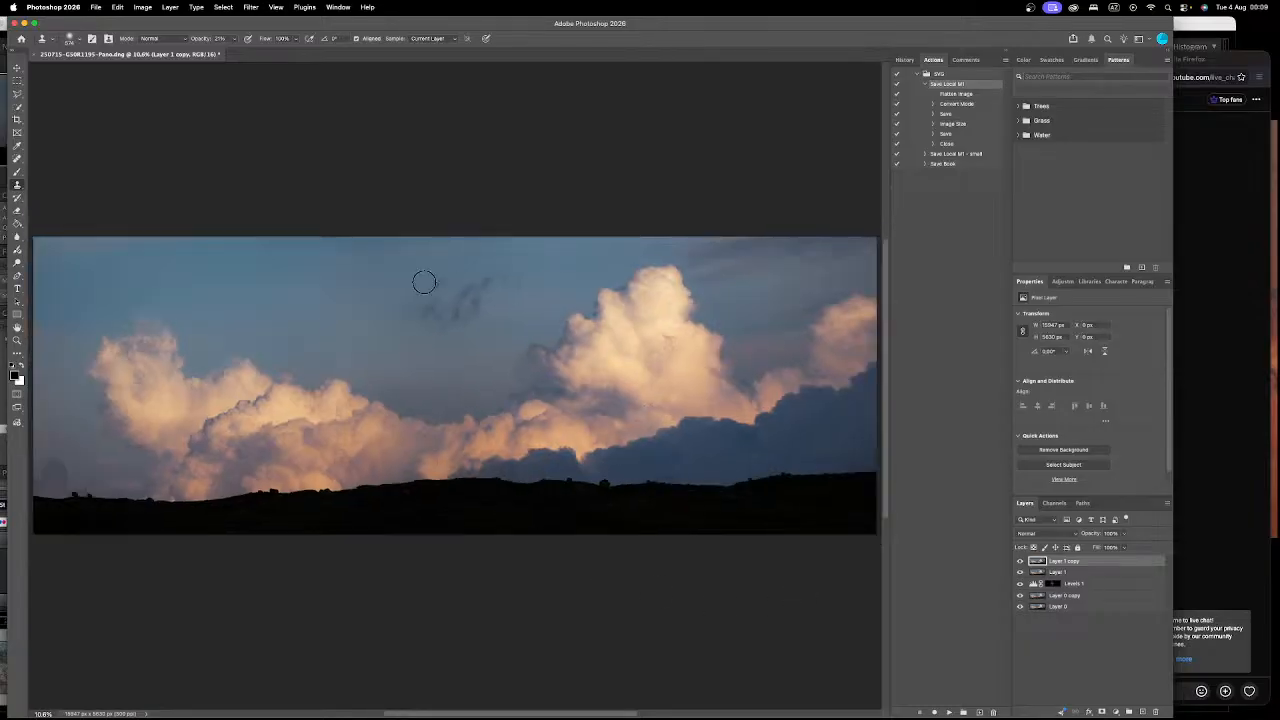
pyautogui.scroll(5, 406, 310)
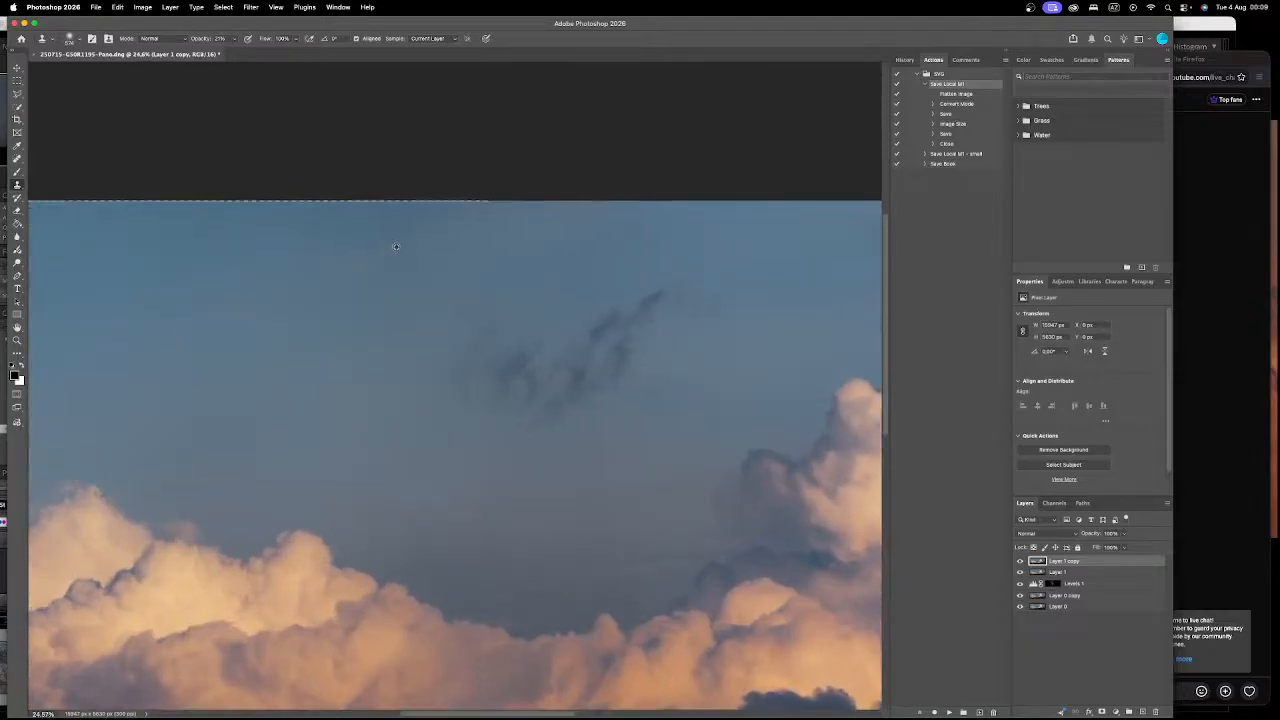
pyautogui.scroll(-4, 340, 324)
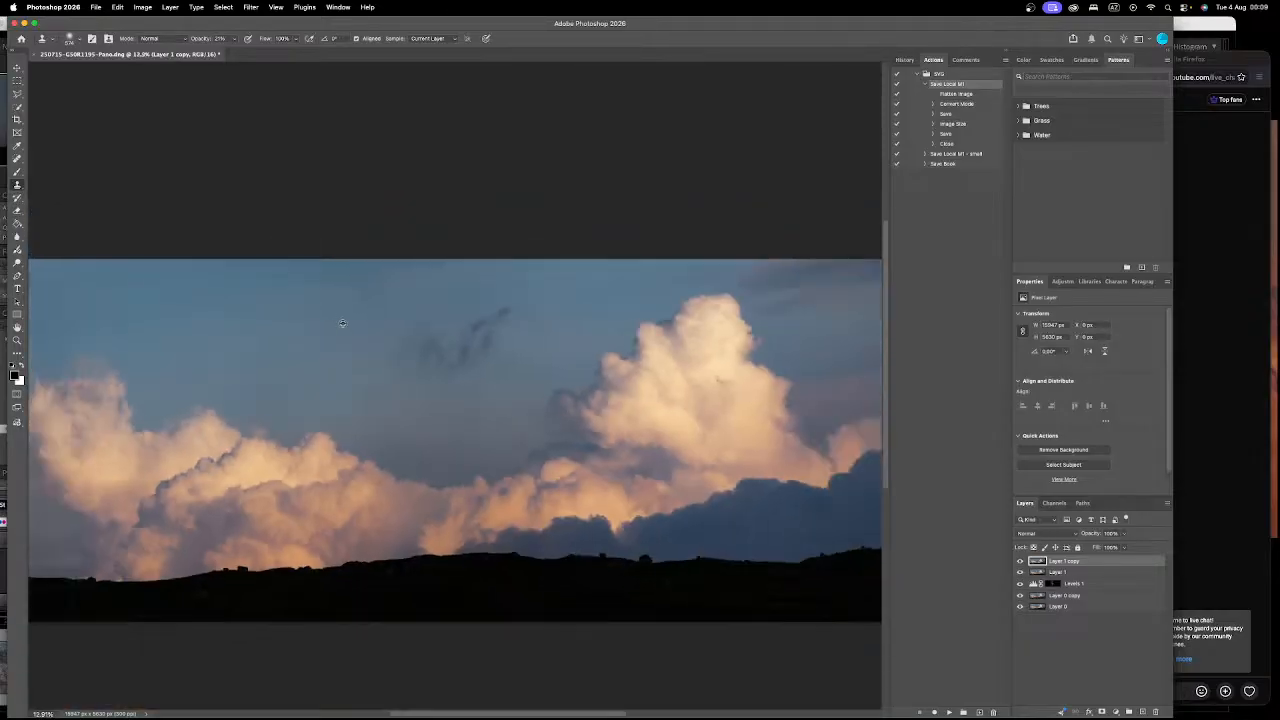
pyautogui.scroll(-1, 577, 380)
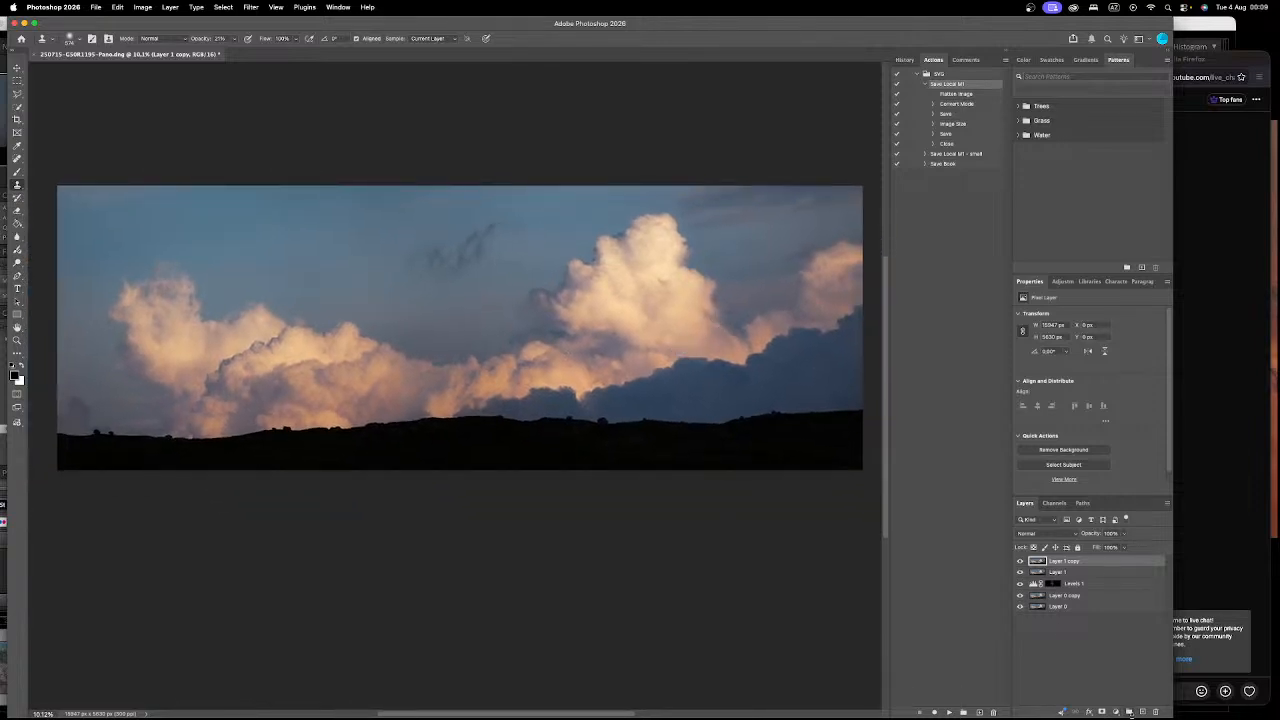
# Step: Add a Curves adjustment above the retouched layer and shape a gentle S-curve with lowered shadows and slightly raised highlights
pyautogui.click(1113, 712)
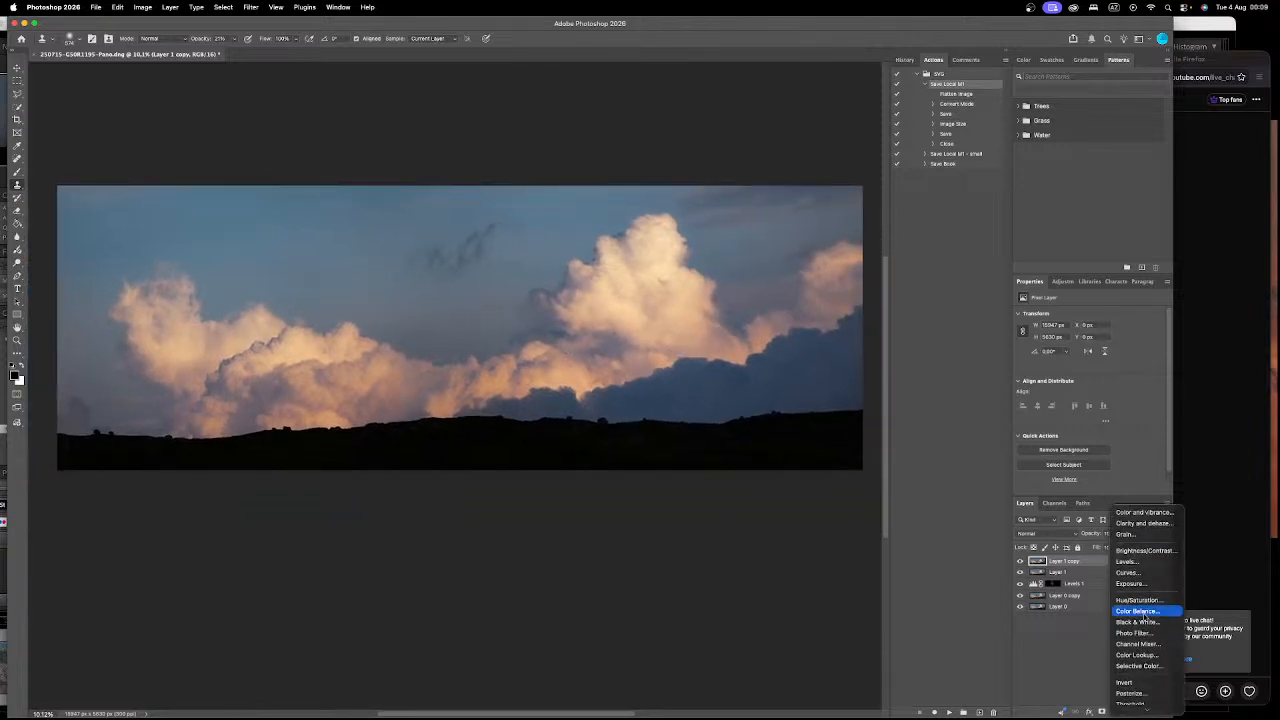
pyautogui.click(1023, 650)
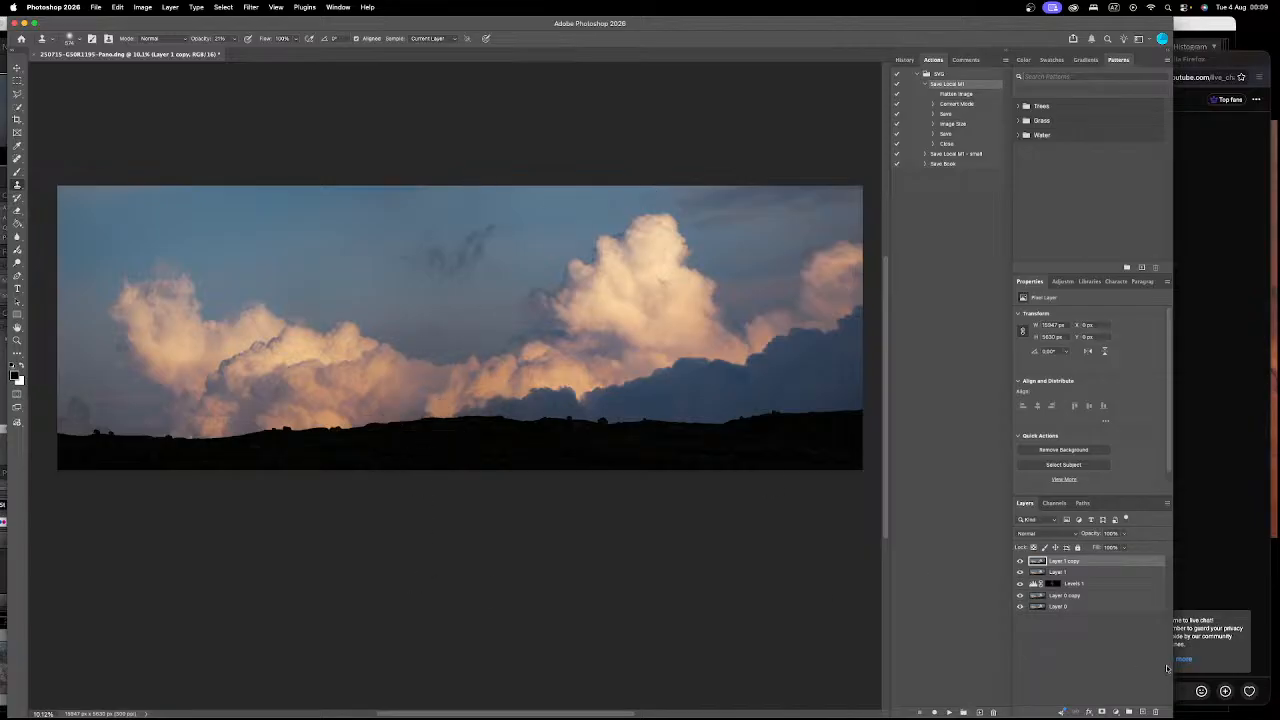
pyautogui.click(1117, 710)
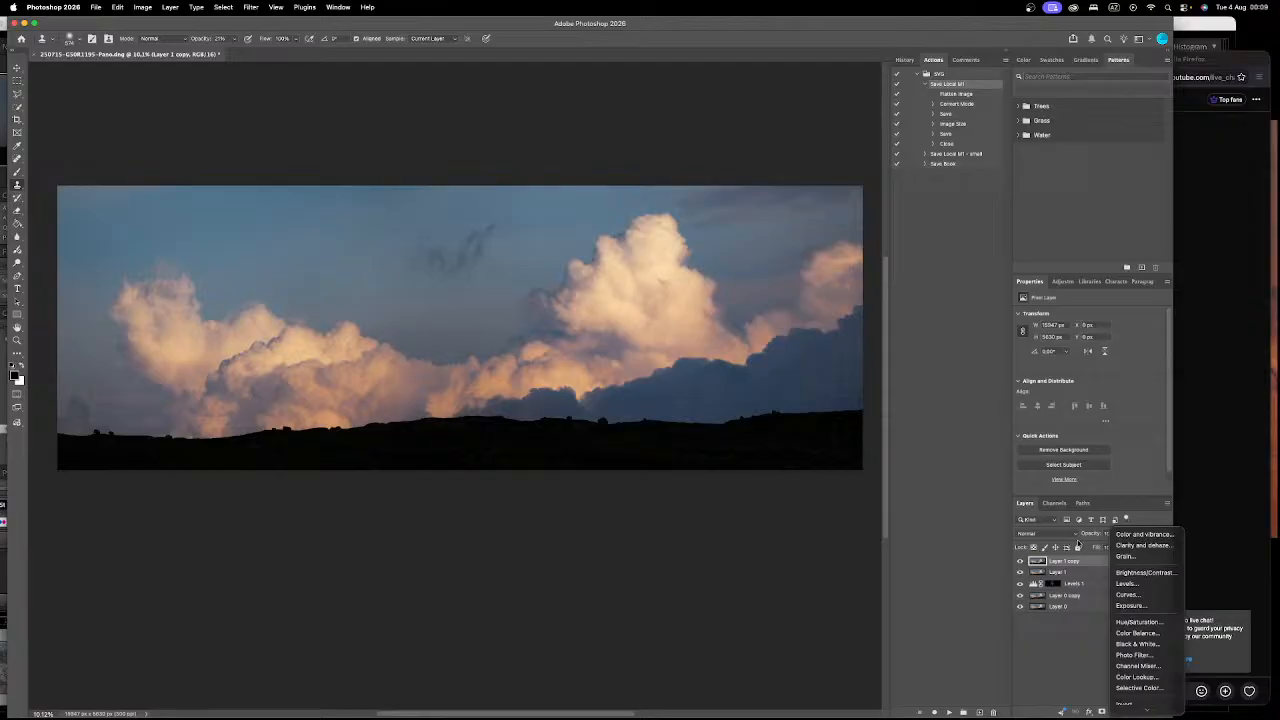
pyautogui.click(1128, 594)
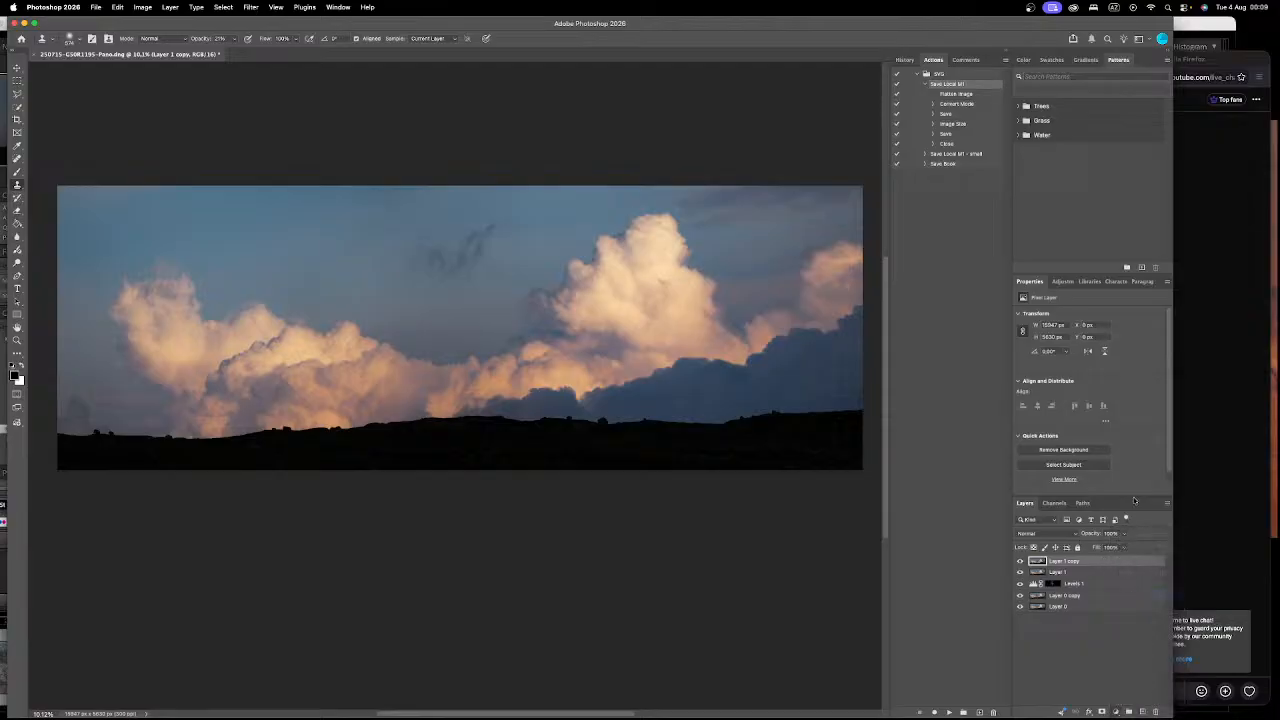
pyautogui.moveTo(1131, 366); pyautogui.dragTo(1064, 434)
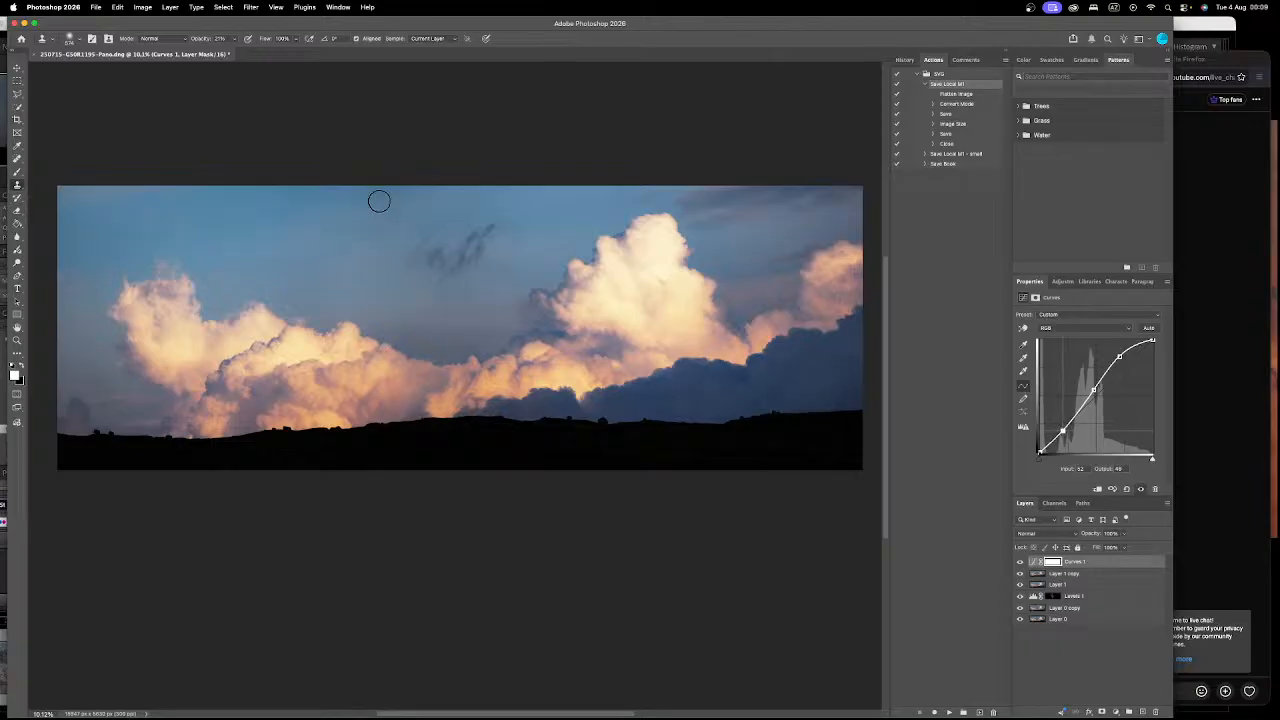
pyautogui.moveTo(1031, 447)
pyautogui.mouseDown()
pyautogui.moveTo(1040, 440)
pyautogui.moveTo(1038, 455)
pyautogui.mouseUp()
pyautogui.moveTo(1120, 355); pyautogui.dragTo(1124, 362)
pyautogui.click(1095, 390)
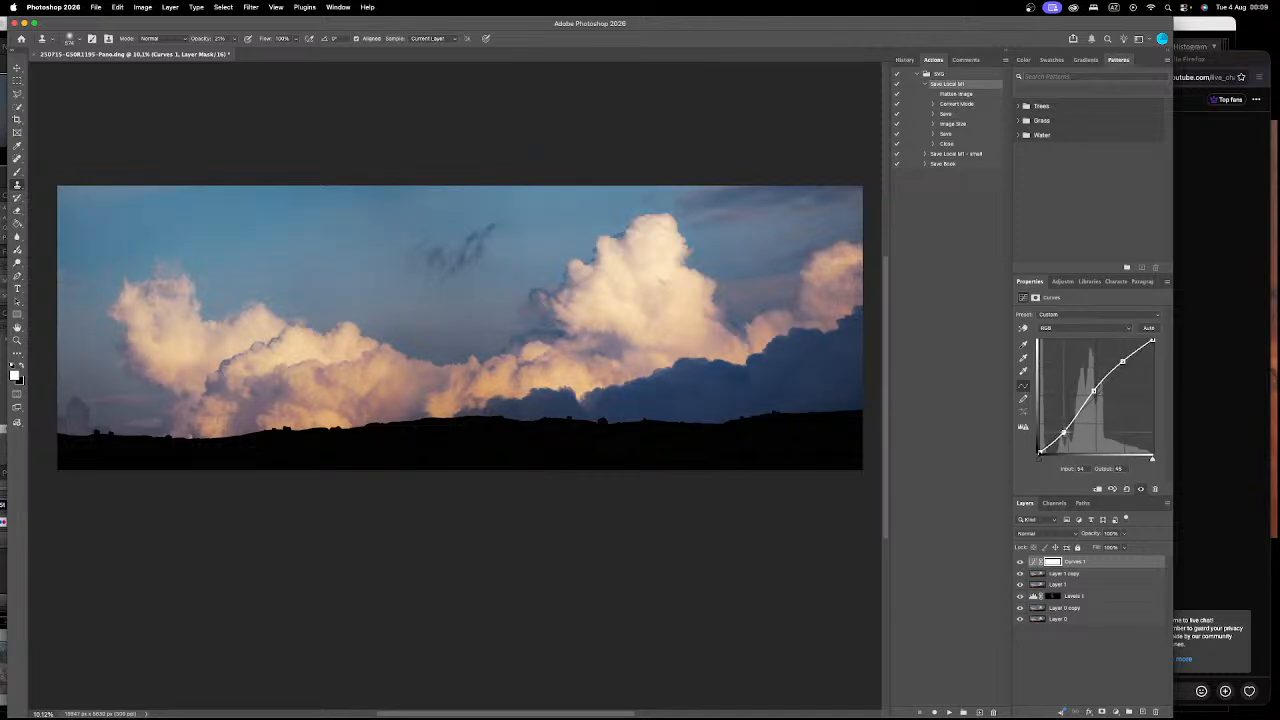
pyautogui.moveTo(1095, 391); pyautogui.dragTo(1097, 392)
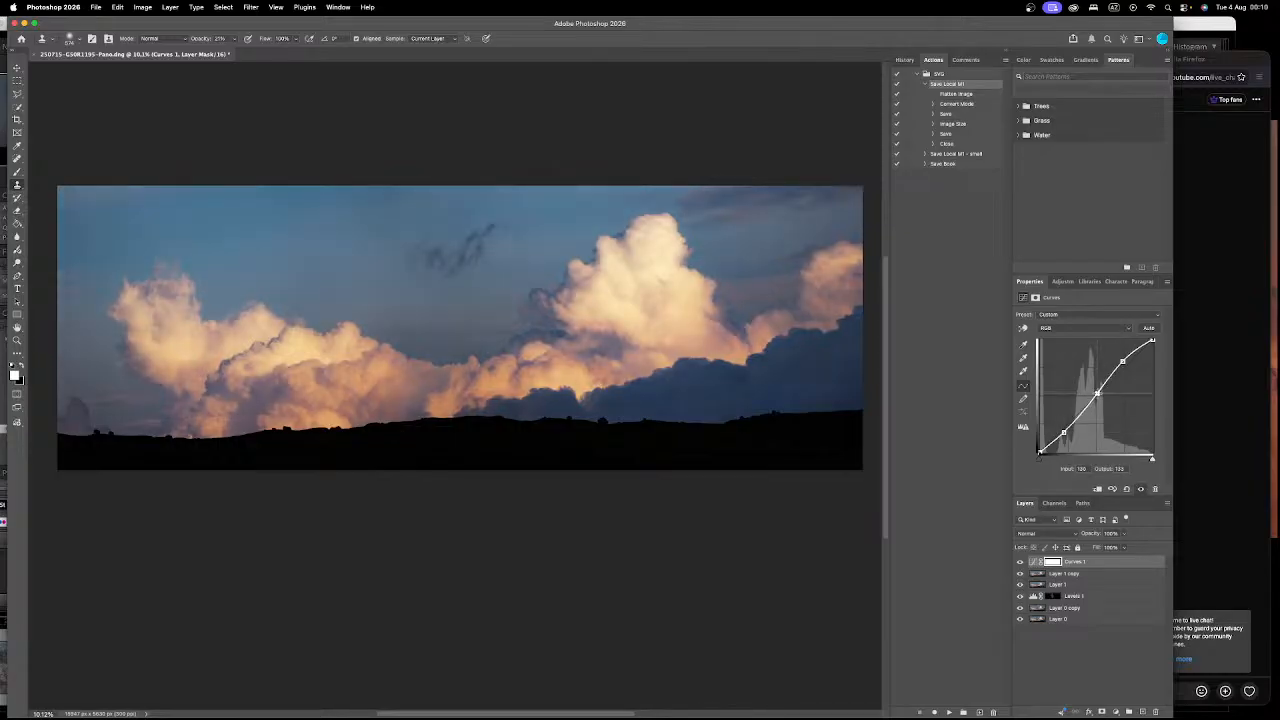
pyautogui.moveTo(1123, 361); pyautogui.dragTo(1121, 365)
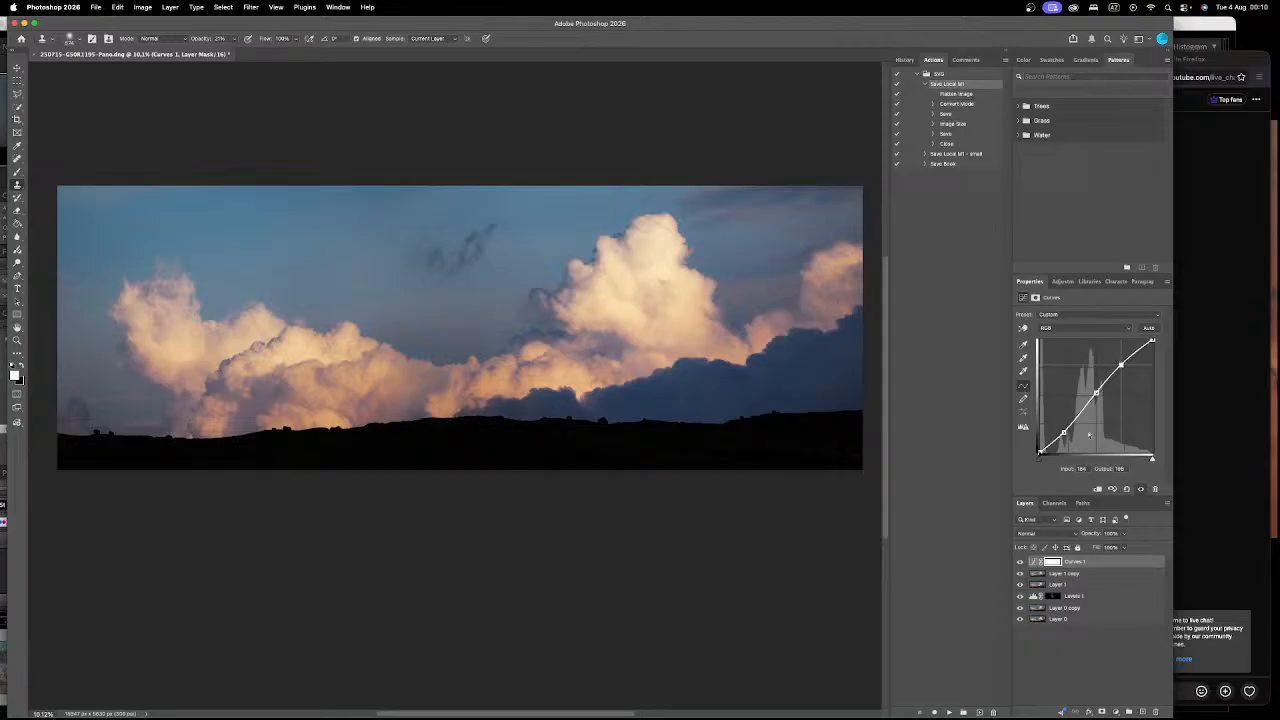
# Step: Add a second Curves adjustment with a steeper, brighter S-curve and fill its layer mask with black
pyautogui.click(1117, 711)
pyautogui.click(1144, 580)
pyautogui.moveTo(1082, 387); pyautogui.dragTo(1066, 424)
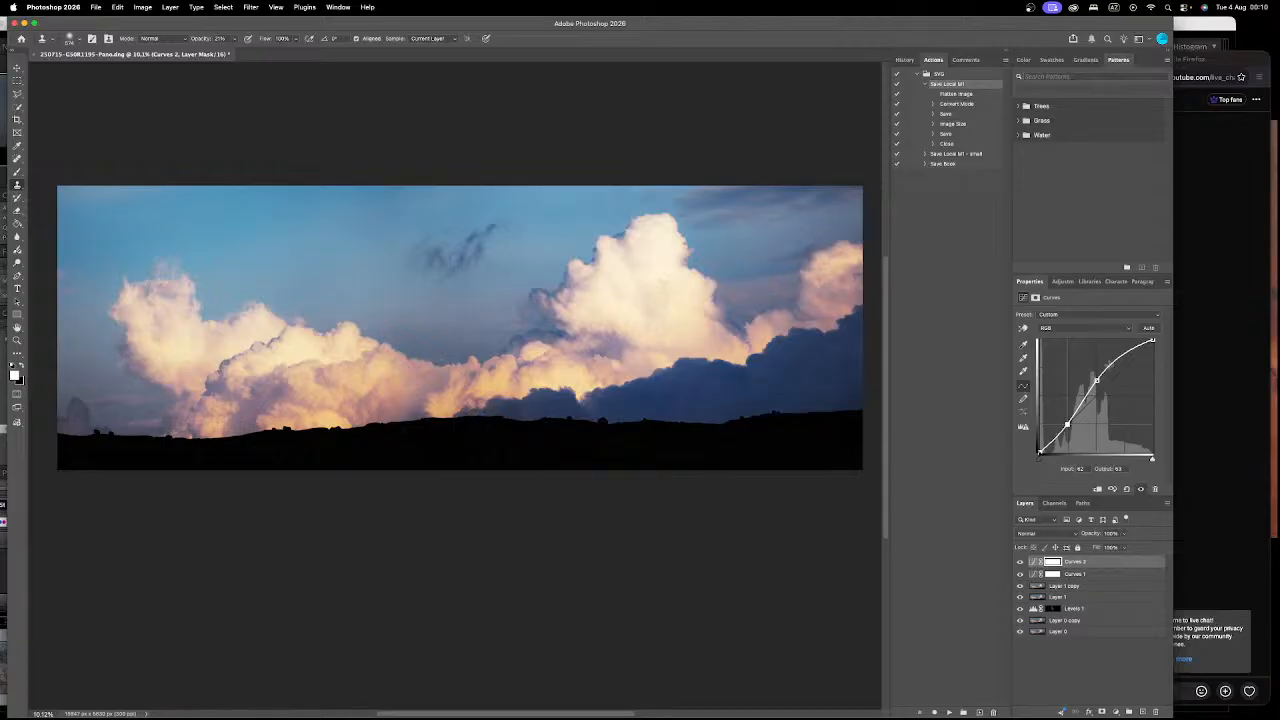
pyautogui.moveTo(1098, 380); pyautogui.dragTo(1100, 373)
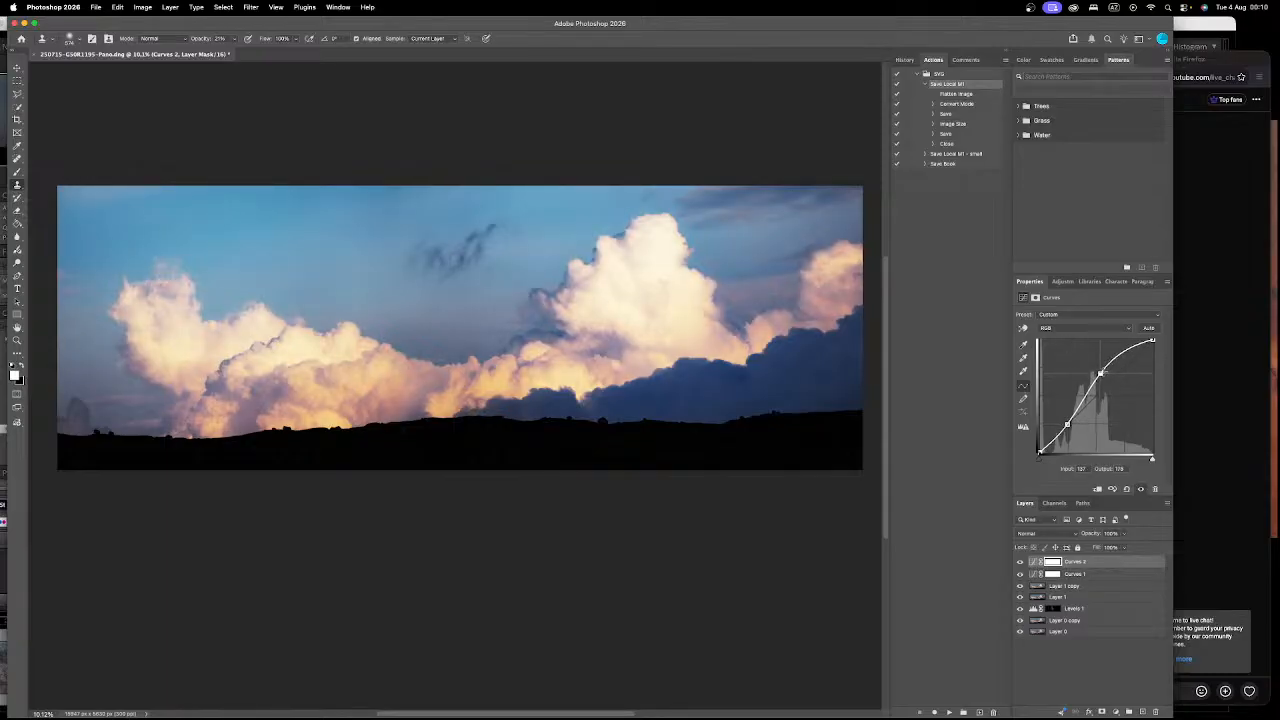
pyautogui.press('g')
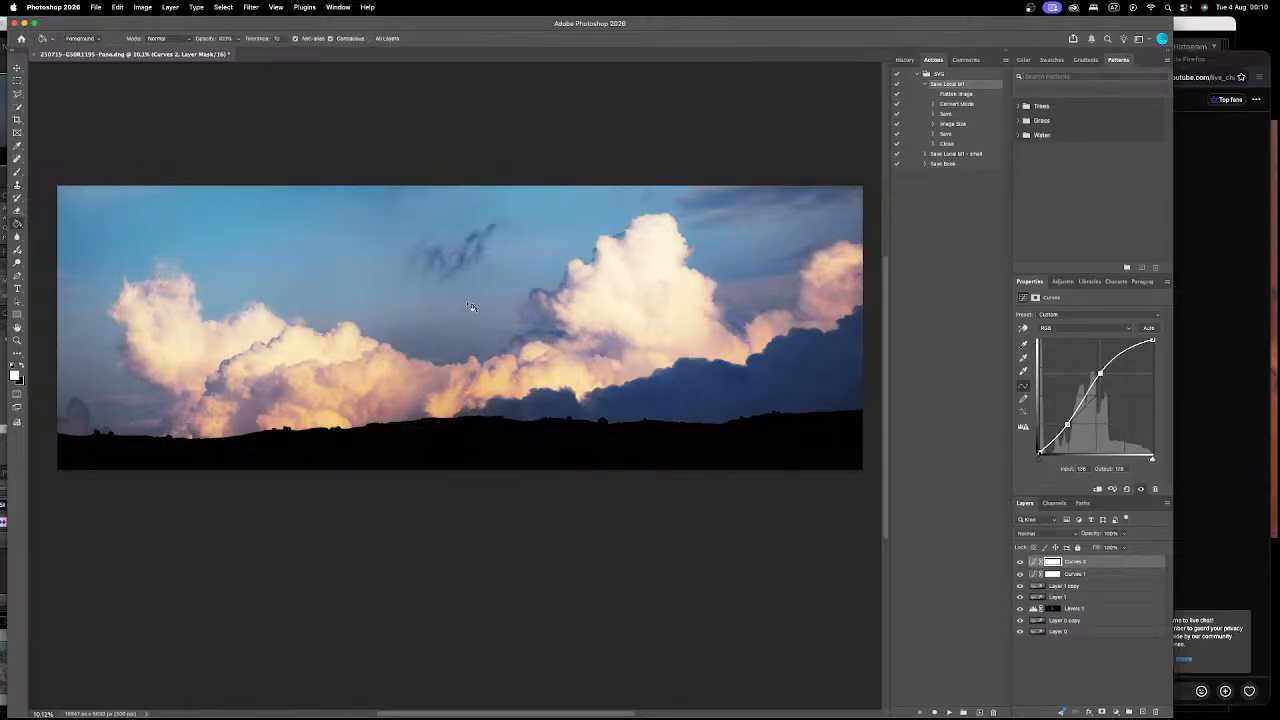
pyautogui.click(480, 322)
# Step: Paint white on the second Curves mask over the central sky and dark wisp with an enlarged, very low-opacity brush
pyautogui.press('b')
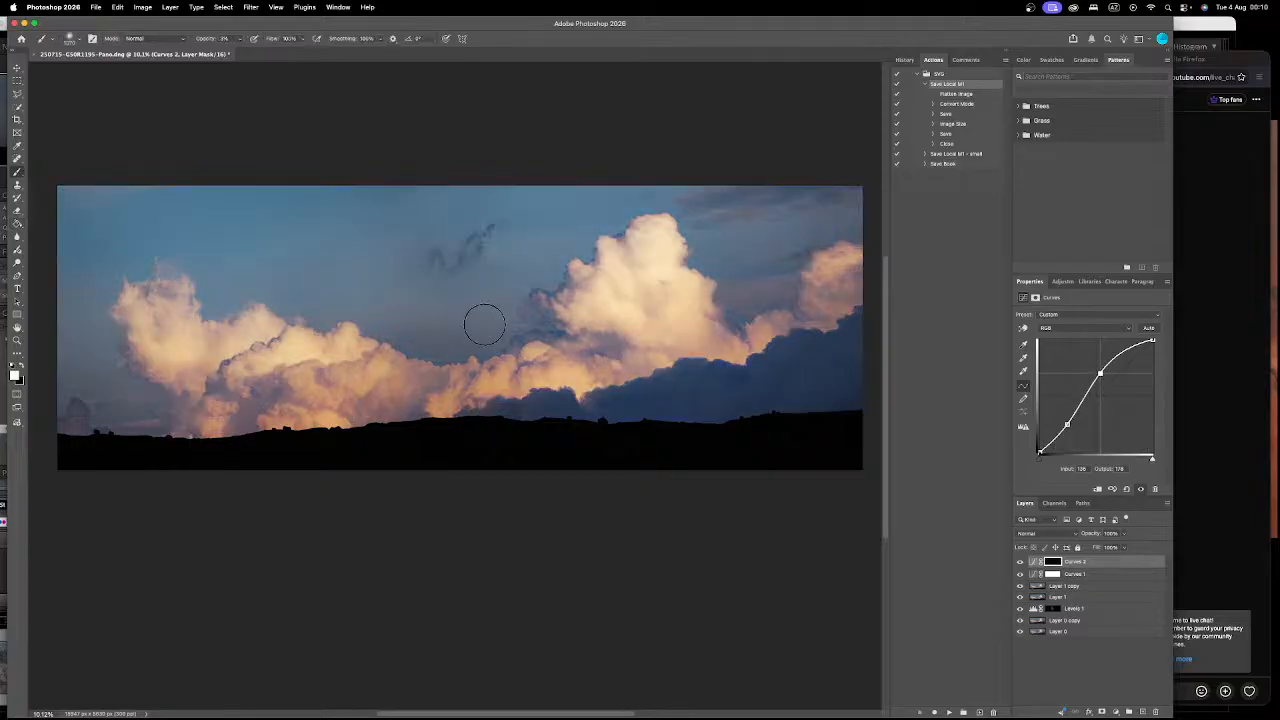
pyautogui.press(']')
pyautogui.press(']')
pyautogui.press(']')
pyautogui.moveTo(478, 266)
pyautogui.mouseDown()
pyautogui.moveTo(408, 278)
pyautogui.moveTo(421, 269)
pyautogui.moveTo(405, 258)
pyautogui.moveTo(440, 308)
pyautogui.mouseUp()
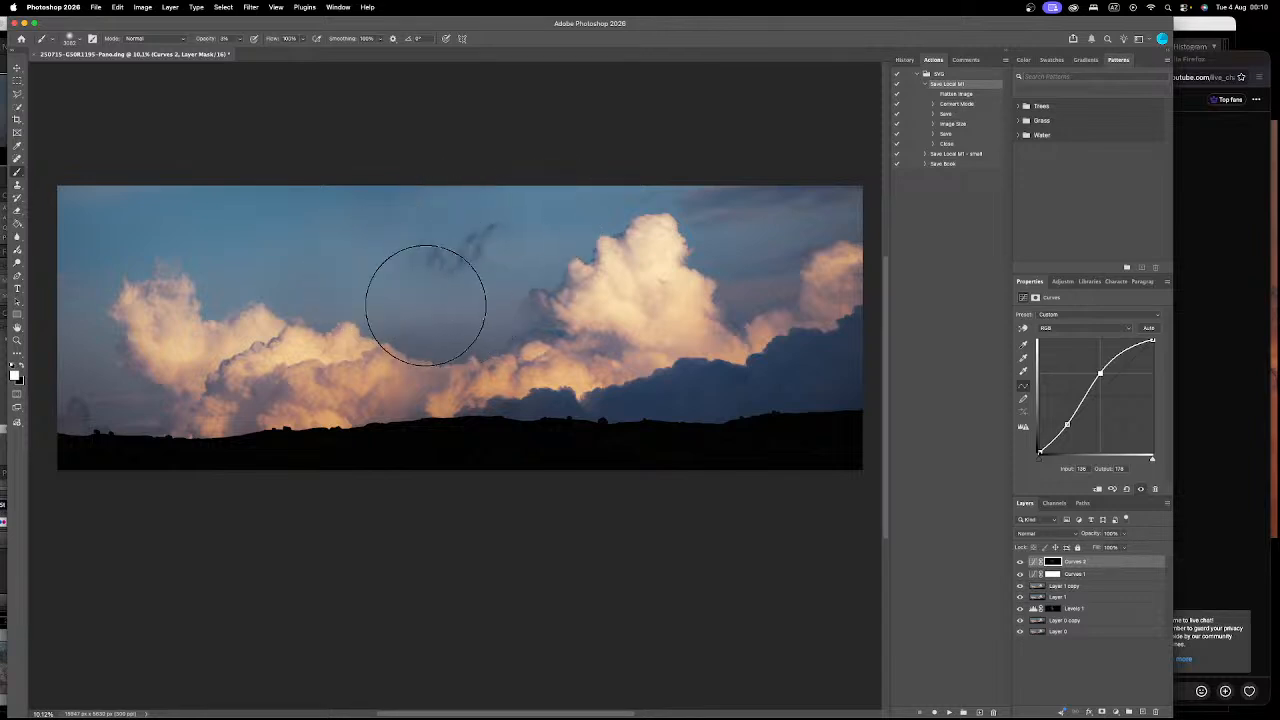
pyautogui.moveTo(349, 198)
pyautogui.mouseDown()
pyautogui.moveTo(199, 239)
pyautogui.moveTo(324, 271)
pyautogui.moveTo(315, 216)
pyautogui.moveTo(242, 198)
pyautogui.moveTo(363, 212)
pyautogui.moveTo(206, 187)
pyautogui.moveTo(366, 213)
pyautogui.moveTo(243, 210)
pyautogui.moveTo(175, 242)
pyautogui.moveTo(1, 240)
pyautogui.moveTo(372, 303)
pyautogui.moveTo(490, 295)
pyautogui.moveTo(518, 247)
pyautogui.moveTo(571, 202)
pyautogui.moveTo(418, 309)
pyautogui.moveTo(455, 228)
pyautogui.moveTo(360, 195)
pyautogui.moveTo(261, 212)
pyautogui.moveTo(374, 322)
pyautogui.moveTo(440, 312)
pyautogui.mouseUp()
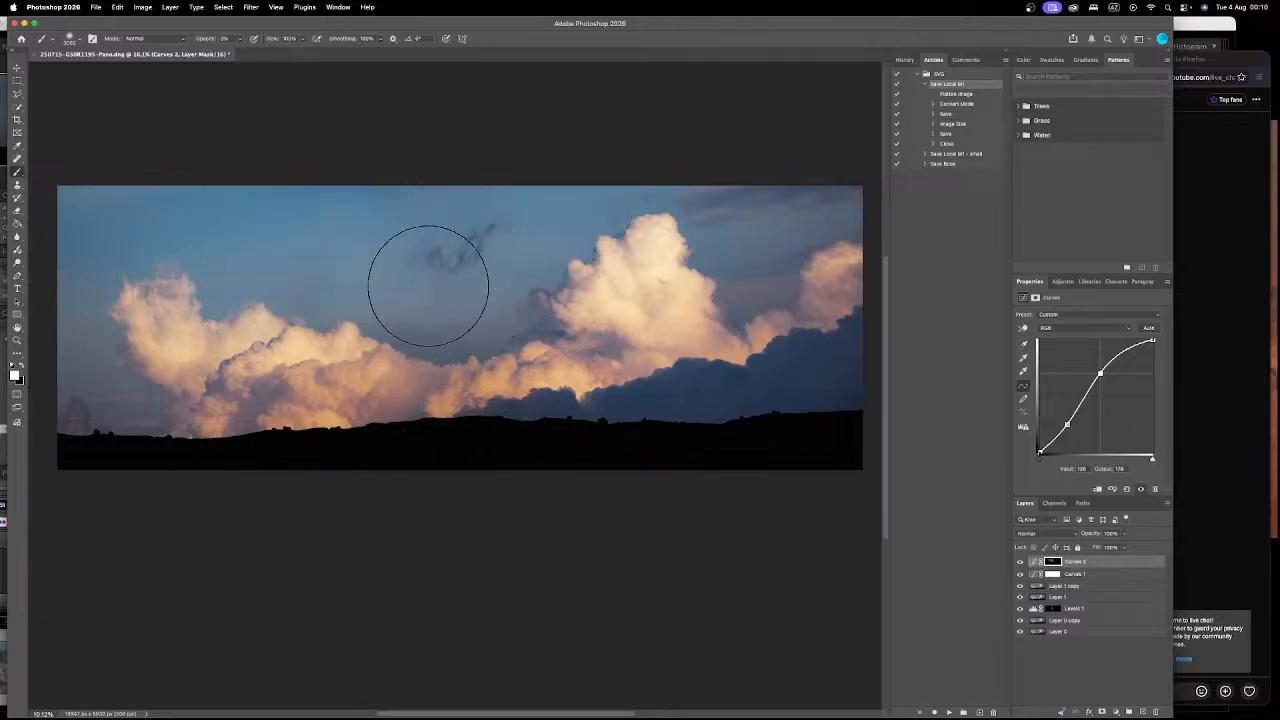
# Step: Raise the brush opacity to about 11% and paint white on the same mask across the upper sky and the far-left sky
pyautogui.moveTo(240, 42); pyautogui.dragTo(243, 53)
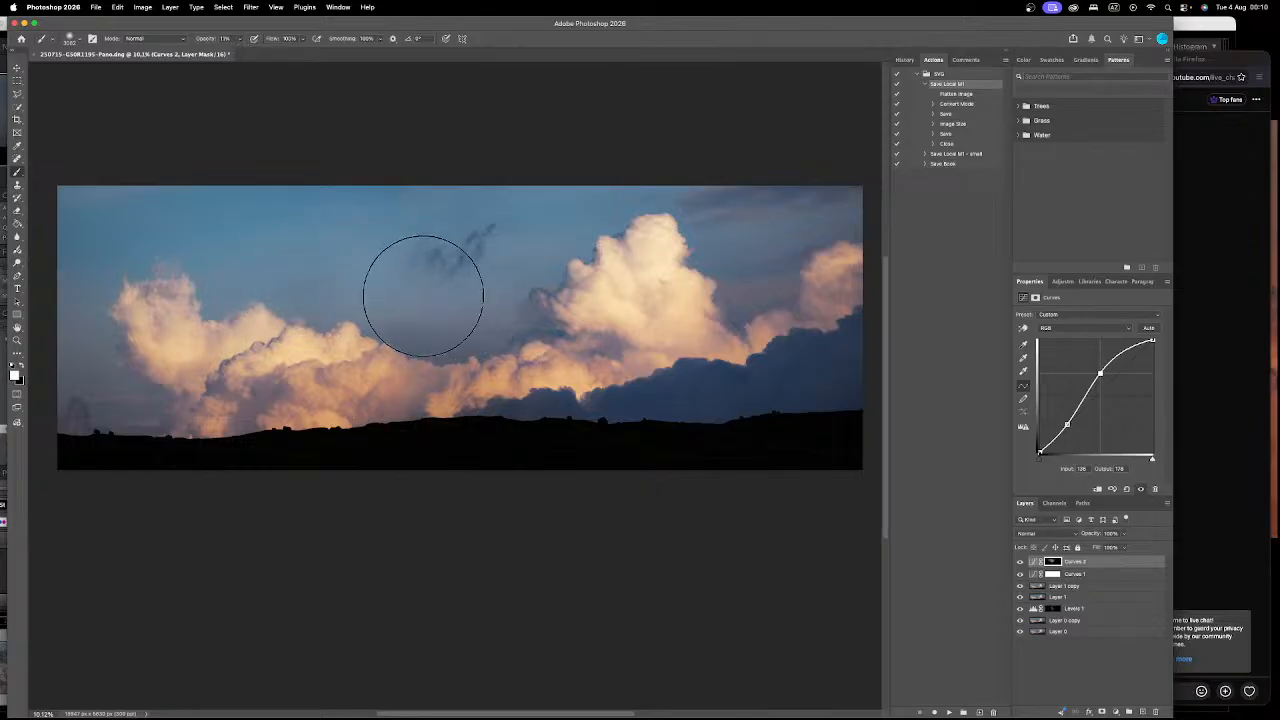
pyautogui.moveTo(549, 195)
pyautogui.mouseDown()
pyautogui.moveTo(634, 171)
pyautogui.moveTo(794, 223)
pyautogui.moveTo(840, 192)
pyautogui.moveTo(757, 280)
pyautogui.moveTo(789, 246)
pyautogui.moveTo(783, 191)
pyautogui.moveTo(683, 169)
pyautogui.moveTo(791, 200)
pyautogui.moveTo(843, 243)
pyautogui.moveTo(783, 271)
pyautogui.moveTo(829, 243)
pyautogui.moveTo(651, 177)
pyautogui.mouseUp()
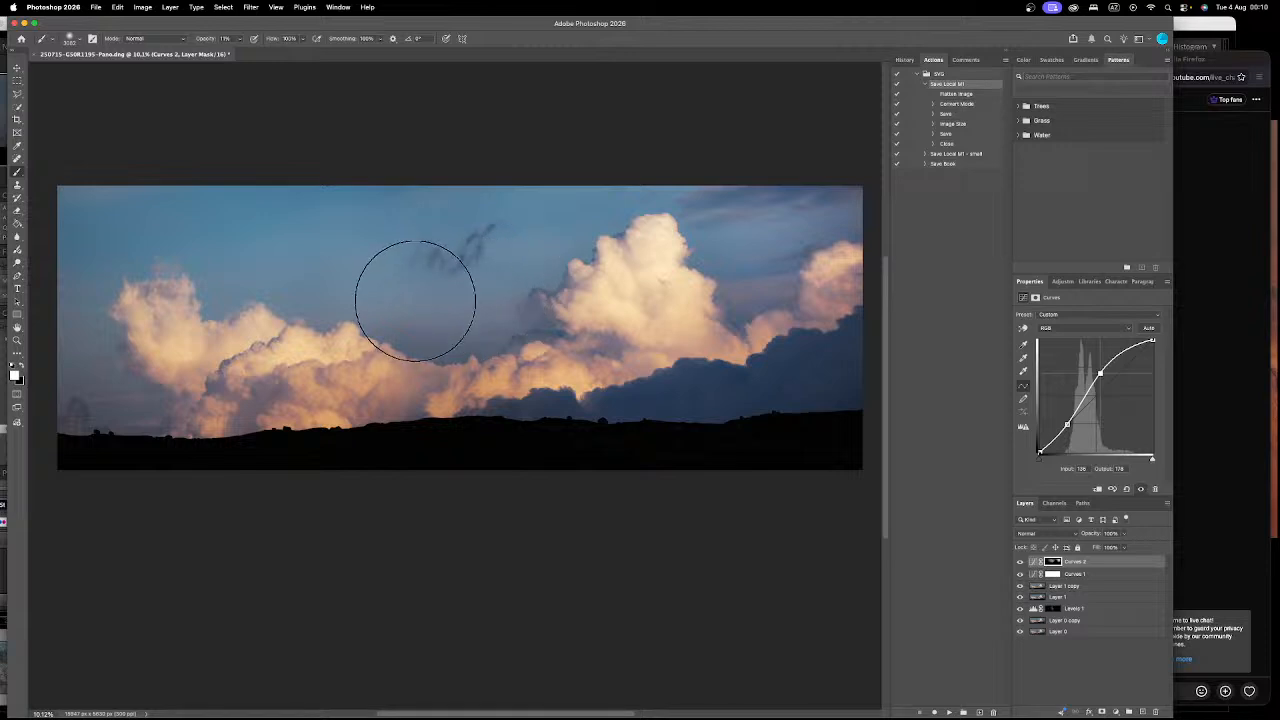
pyautogui.moveTo(402, 301)
pyautogui.mouseDown()
pyautogui.moveTo(332, 274)
pyautogui.moveTo(223, 276)
pyautogui.moveTo(456, 200)
pyautogui.moveTo(159, 187)
pyautogui.moveTo(269, 199)
pyautogui.moveTo(294, 217)
pyautogui.moveTo(47, 212)
pyautogui.moveTo(112, 220)
pyautogui.moveTo(87, 229)
pyautogui.moveTo(112, 244)
pyautogui.moveTo(70, 328)
pyautogui.moveTo(137, 394)
pyautogui.moveTo(69, 345)
pyautogui.moveTo(138, 386)
pyautogui.moveTo(87, 351)
pyautogui.moveTo(124, 400)
pyautogui.moveTo(61, 318)
pyautogui.moveTo(62, 178)
pyautogui.moveTo(290, 175)
pyautogui.moveTo(89, 207)
pyautogui.moveTo(86, 401)
pyautogui.moveTo(208, 414)
pyautogui.moveTo(137, 385)
pyautogui.moveTo(322, 403)
pyautogui.moveTo(67, 364)
pyautogui.moveTo(115, 357)
pyautogui.moveTo(84, 360)
pyautogui.mouseUp()
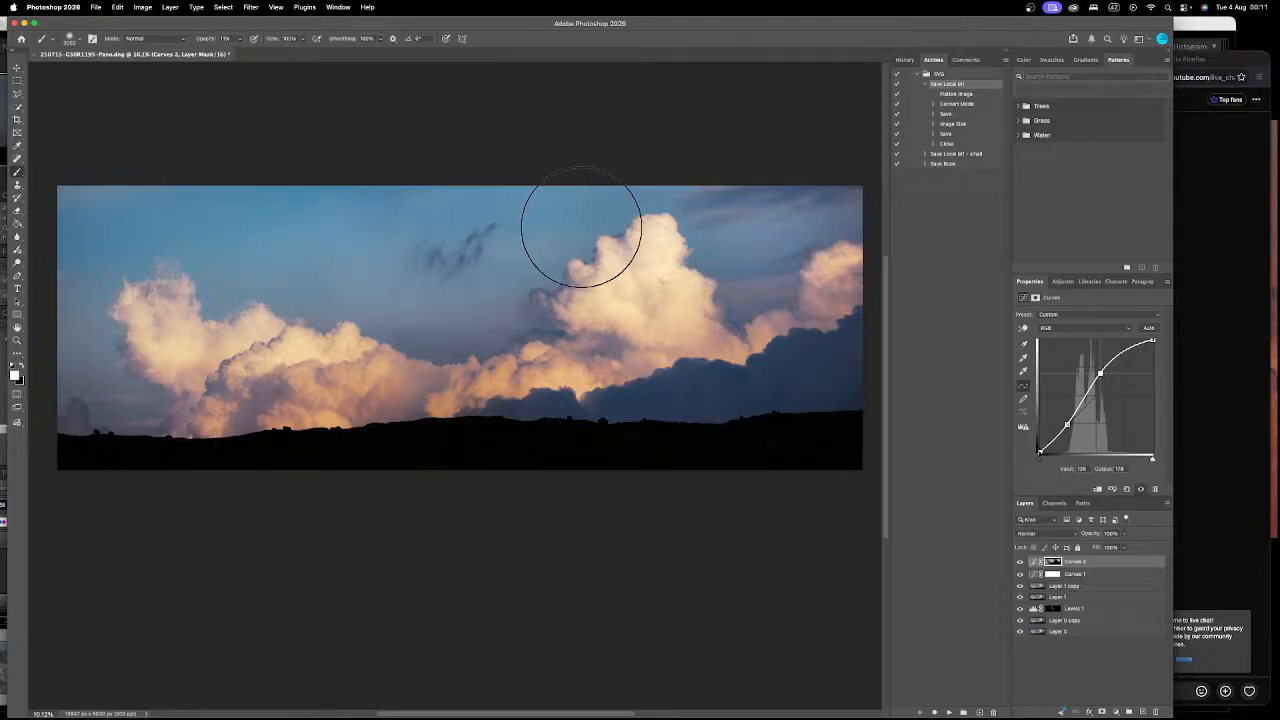
# Step: Compare the panorama with the masked second Curves adjustment on and off
pyautogui.scroll(1, 845, 314)
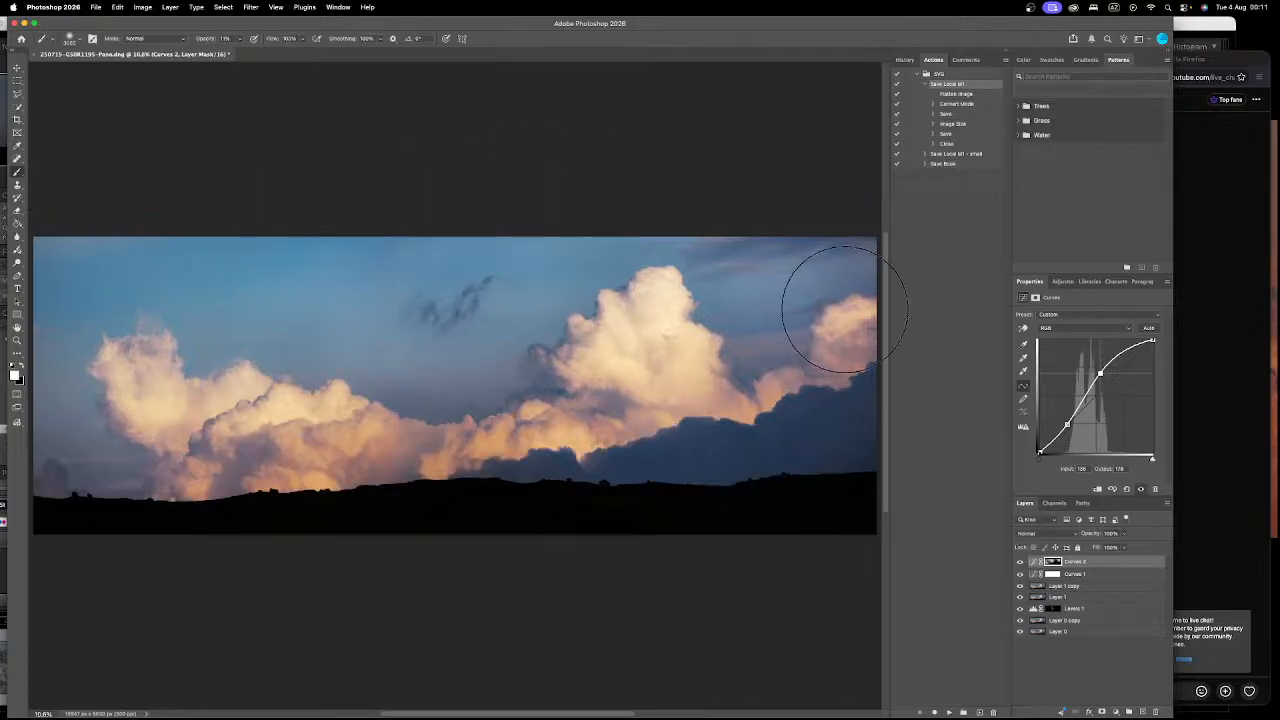
pyautogui.click(1020, 563)
pyautogui.click(1020, 563)
pyautogui.click(1020, 563)
pyautogui.click(1020, 563)
pyautogui.click(1020, 563)
pyautogui.click(1020, 563)
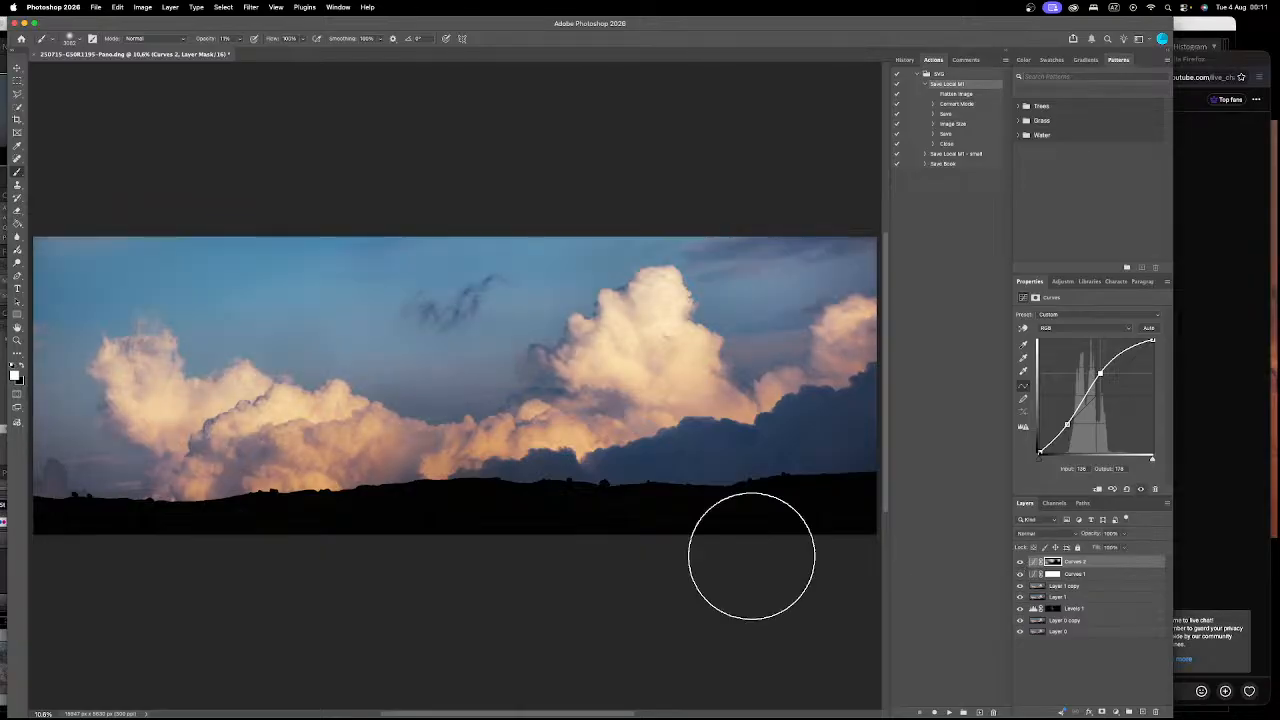
pyautogui.scroll(-2, 623, 477)
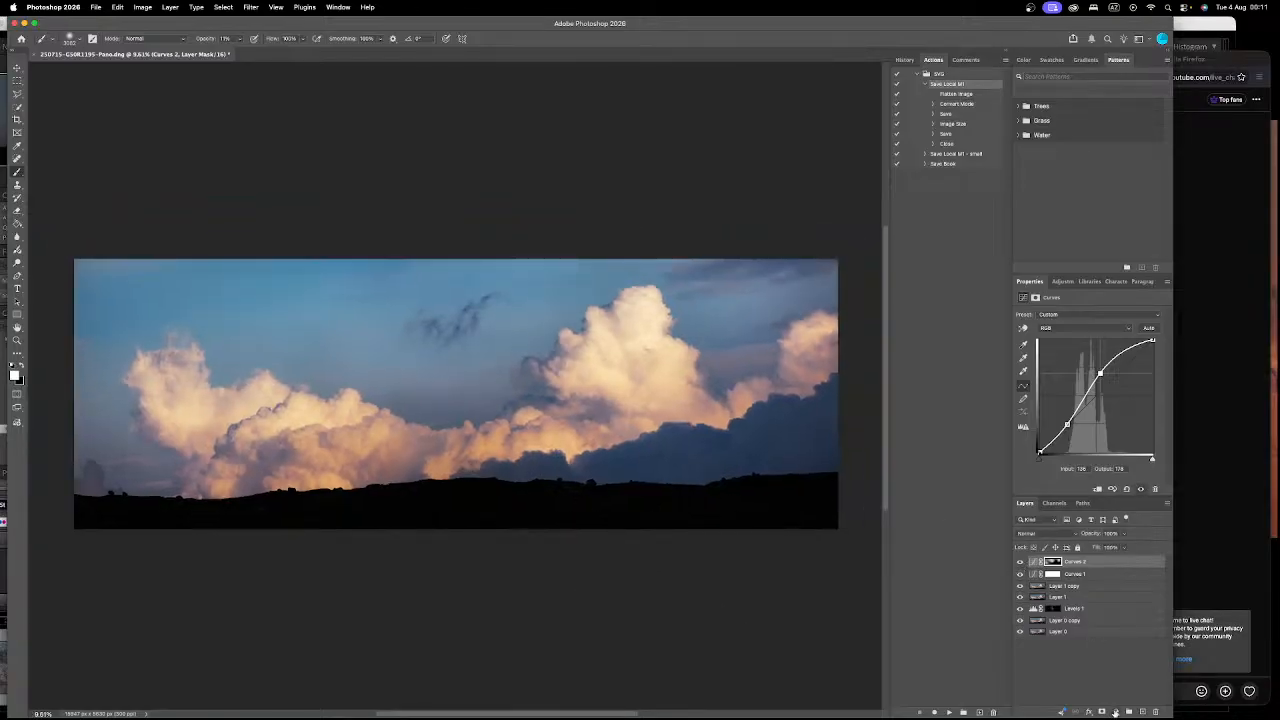
pyautogui.click(1114, 712)
pyautogui.click(1130, 574)
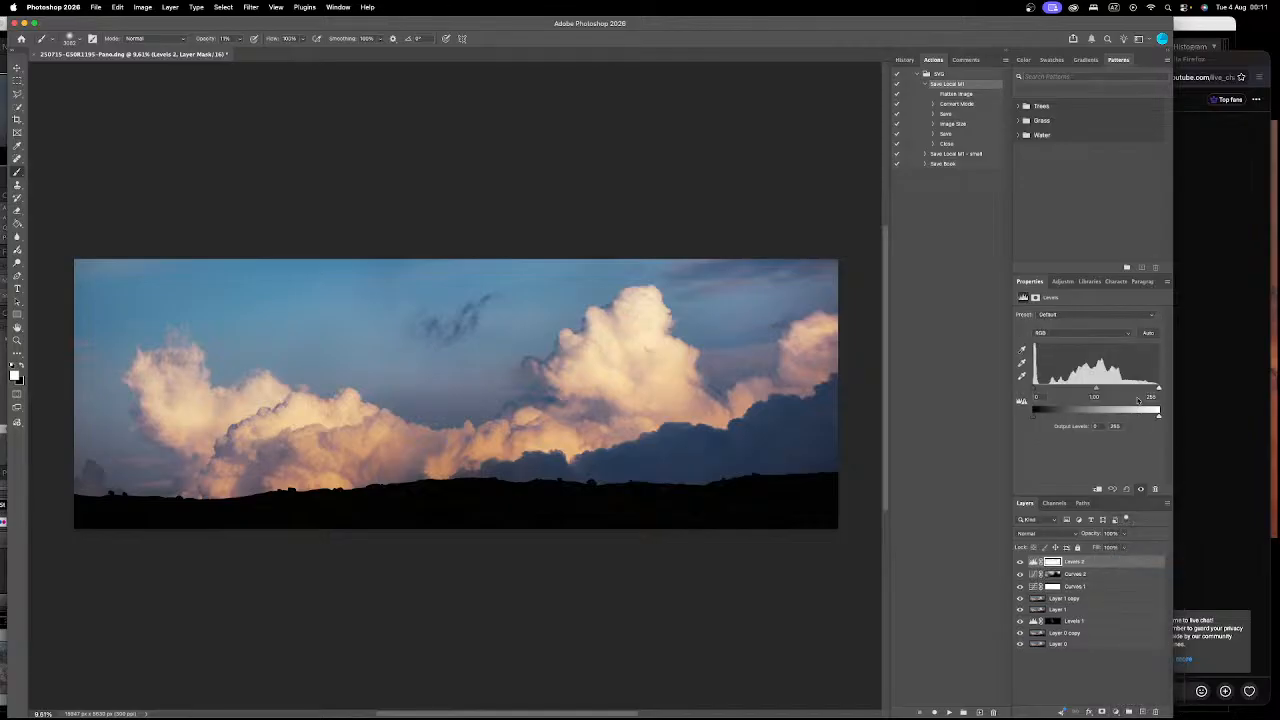
pyautogui.moveTo(1158, 388); pyautogui.dragTo(1196, 399)
pyautogui.scroll(5, 676, 355)
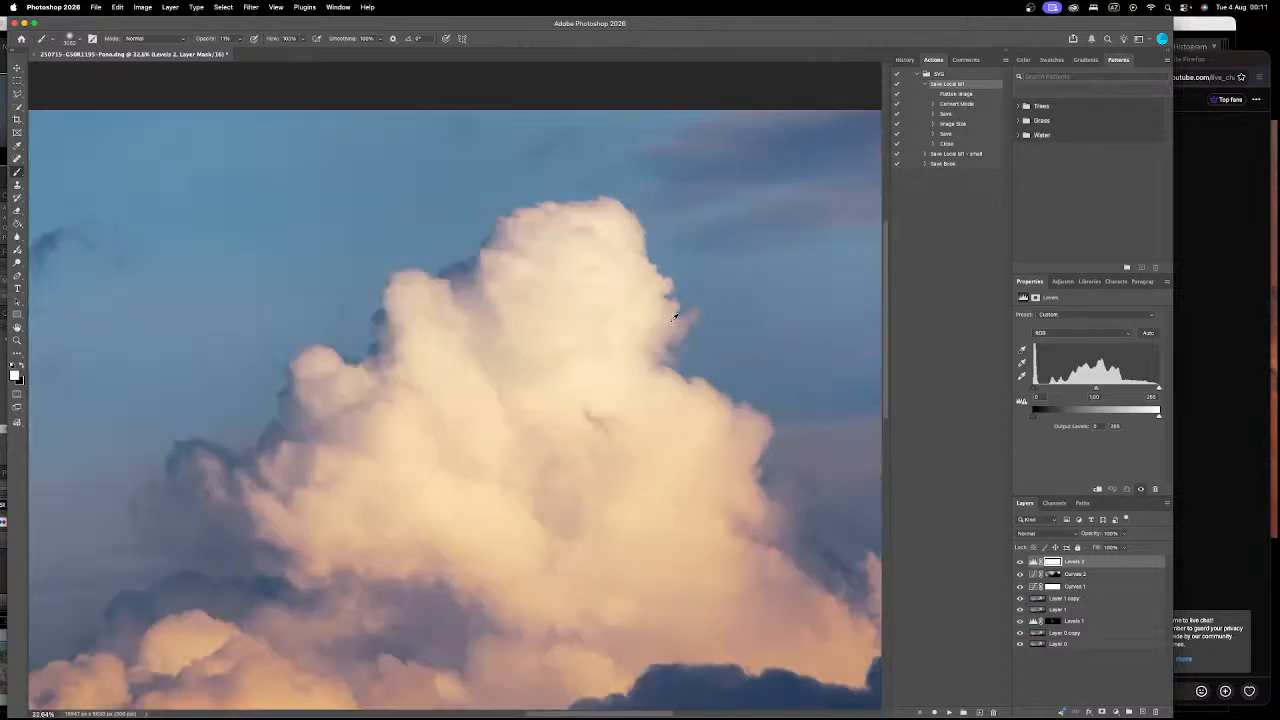
pyautogui.press('Delete')
# Step: Compare the large bright cloud with each of the two Curves adjustments switched off and on
pyautogui.click(1020, 562)
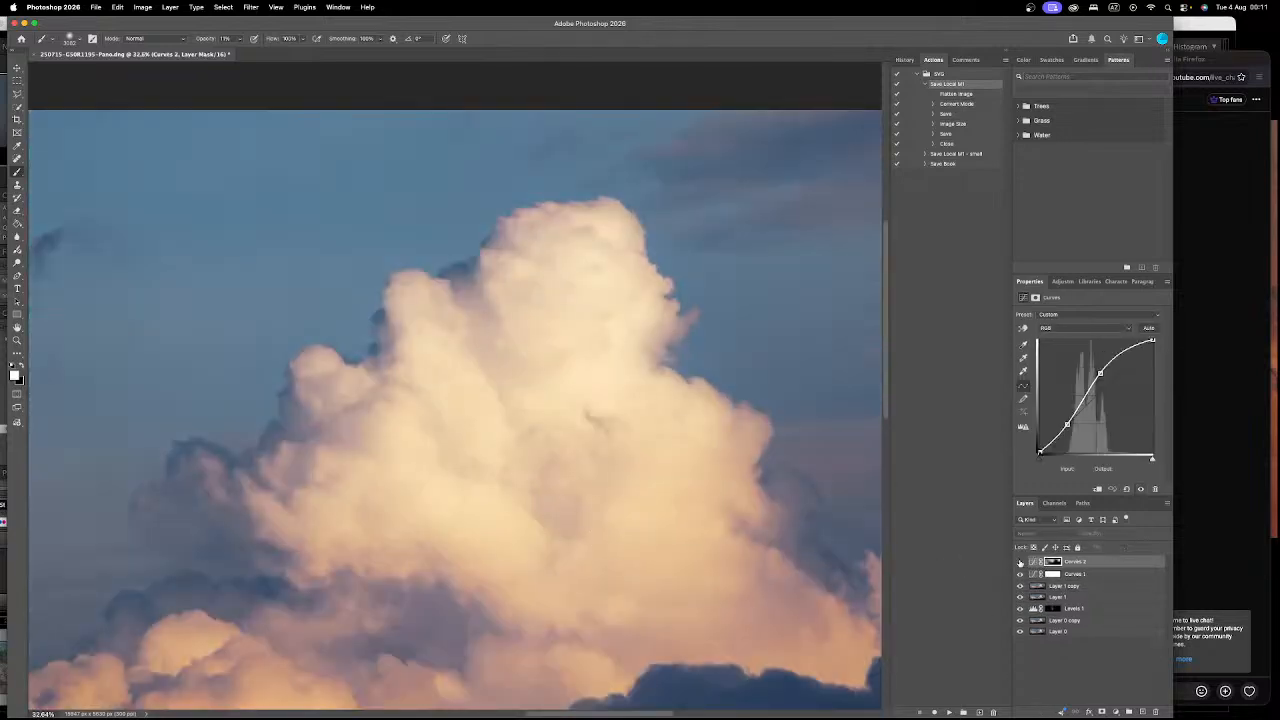
pyautogui.click(1020, 562)
pyautogui.click(1020, 575)
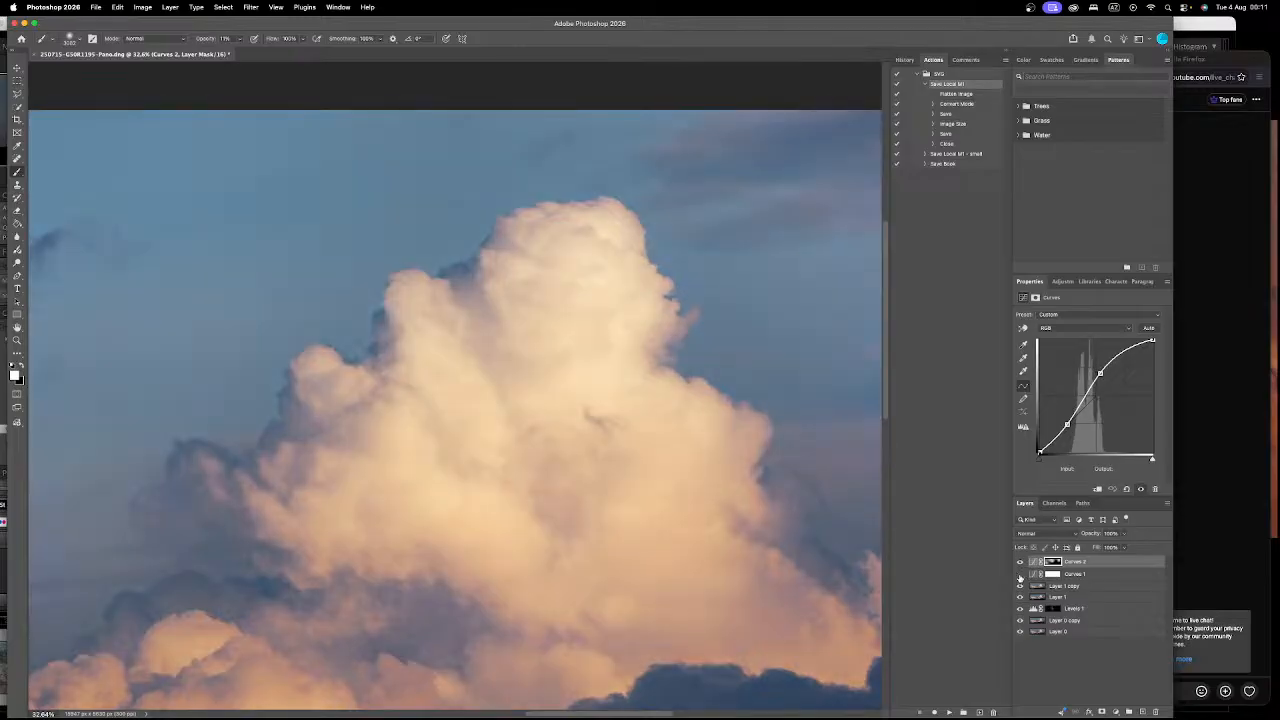
pyautogui.click(1020, 575)
# Step: Select the first Curves adjustment's mask, compare its effect on the large cloud, and switch the brush to black
pyautogui.click(1055, 575)
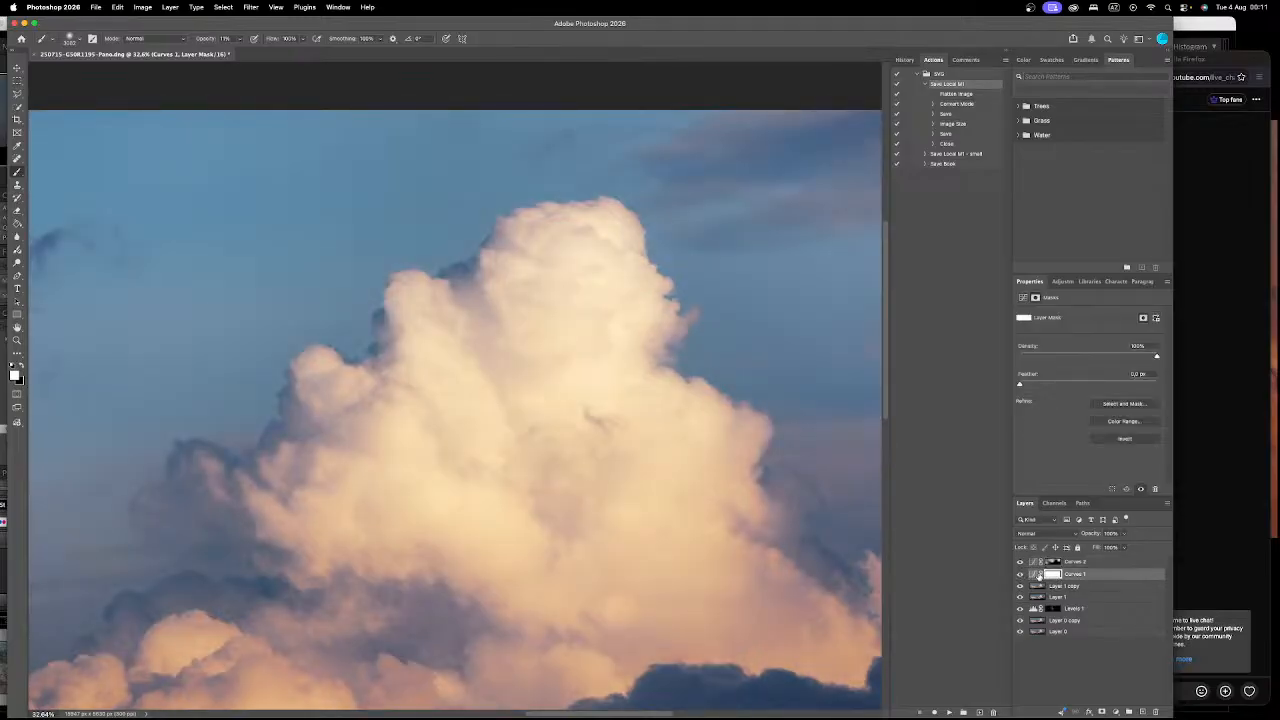
pyautogui.click(1020, 575)
pyautogui.click(1020, 575)
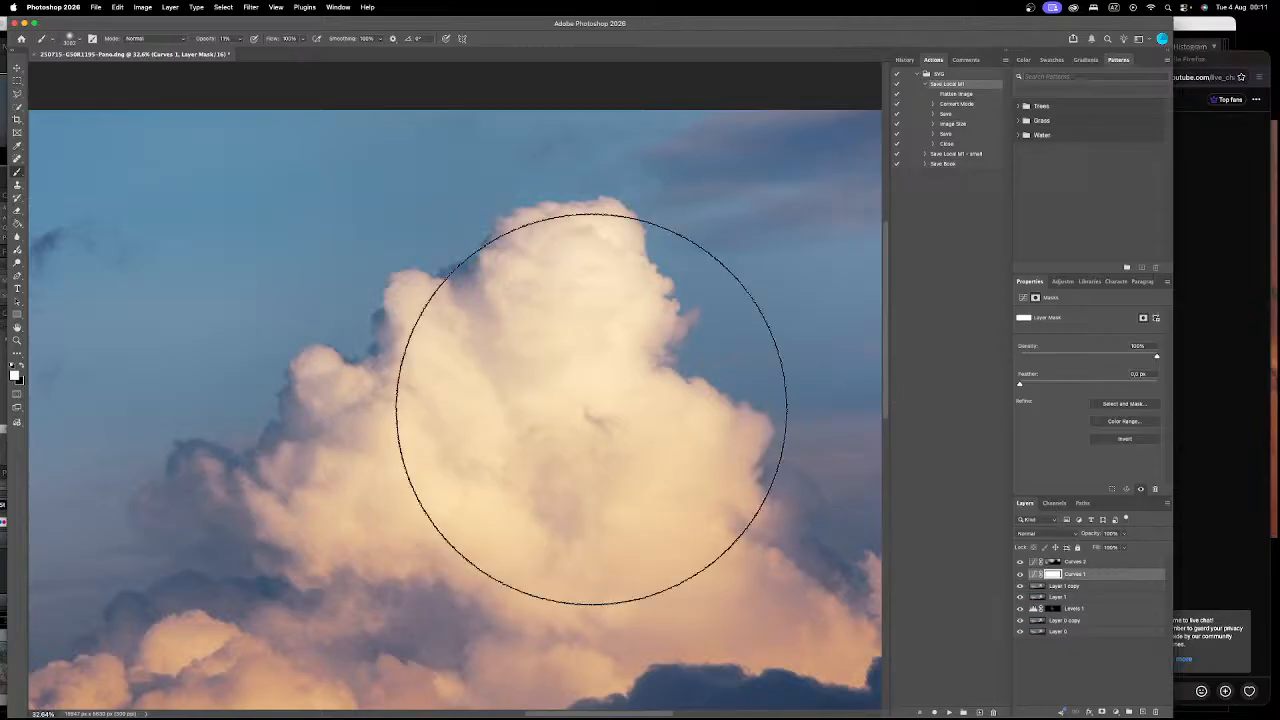
pyautogui.press('x')
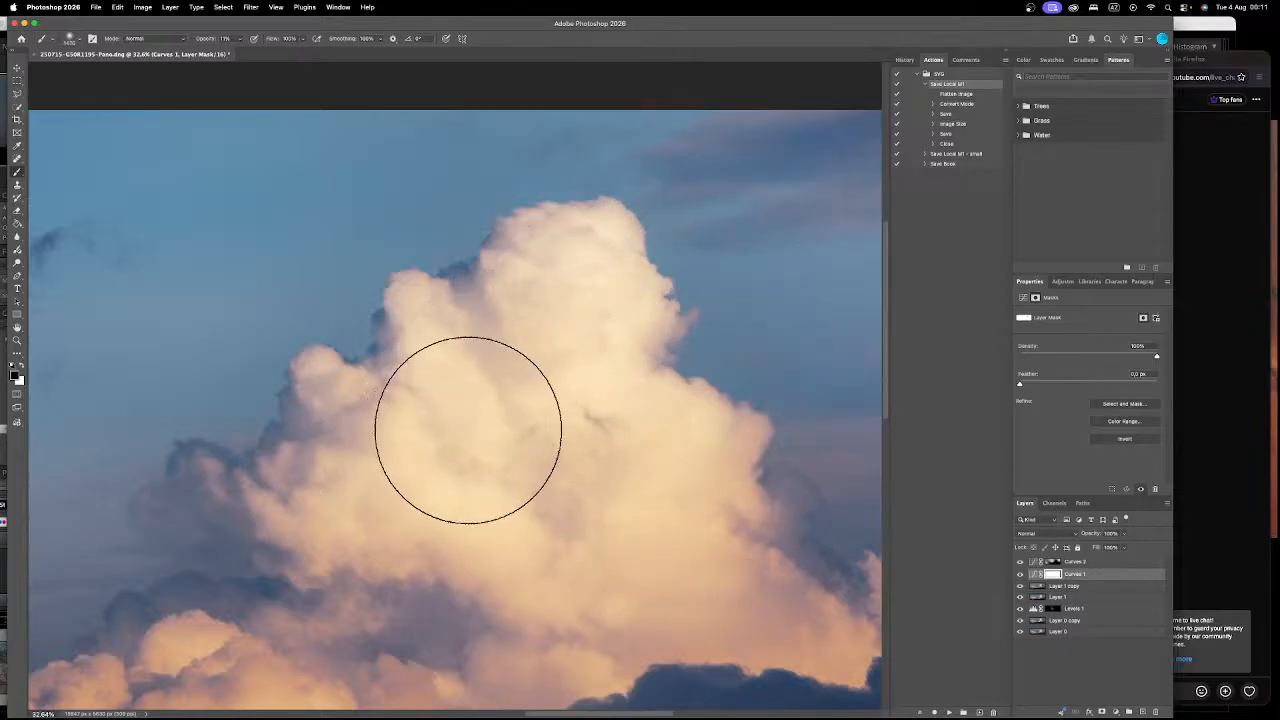
pyautogui.press('super+0')
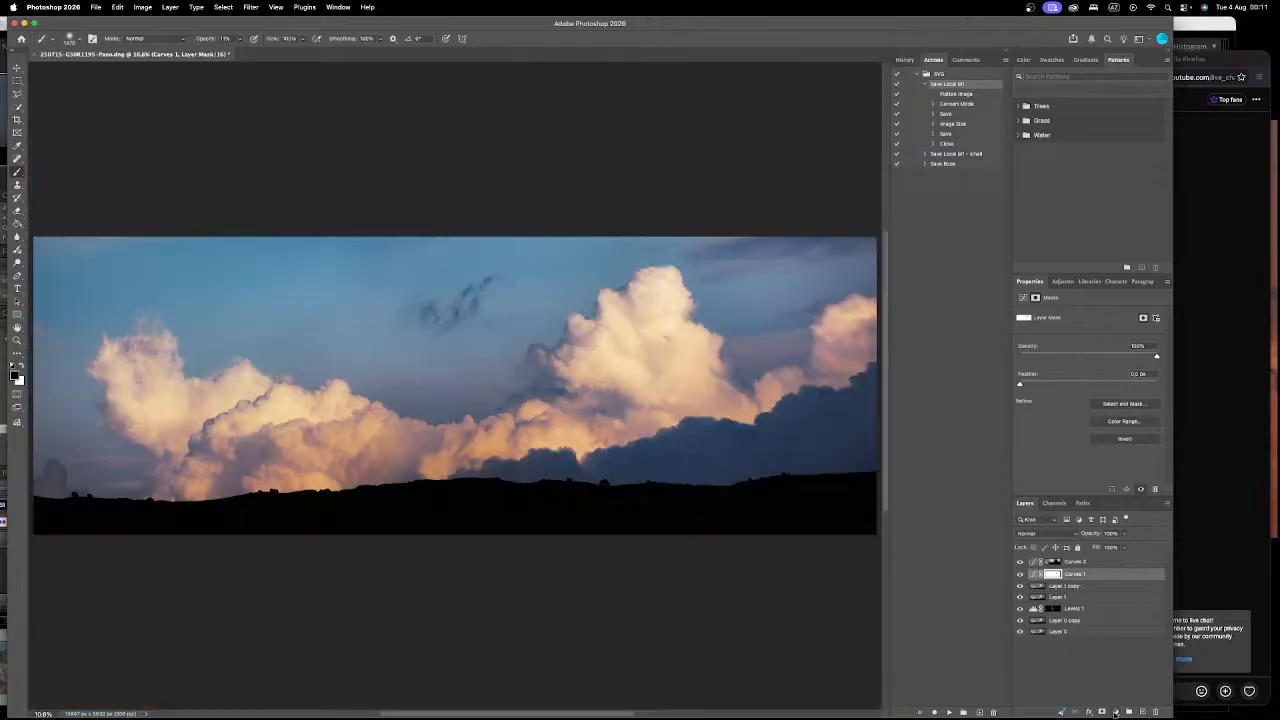
# Step: Add a Color Balance adjustment, shifting the shadows slightly toward blue and the highlights slightly toward red and yellow
pyautogui.click(1115, 712)
pyautogui.click(1130, 610)
pyautogui.click(1110, 314)
pyautogui.click(1090, 302)
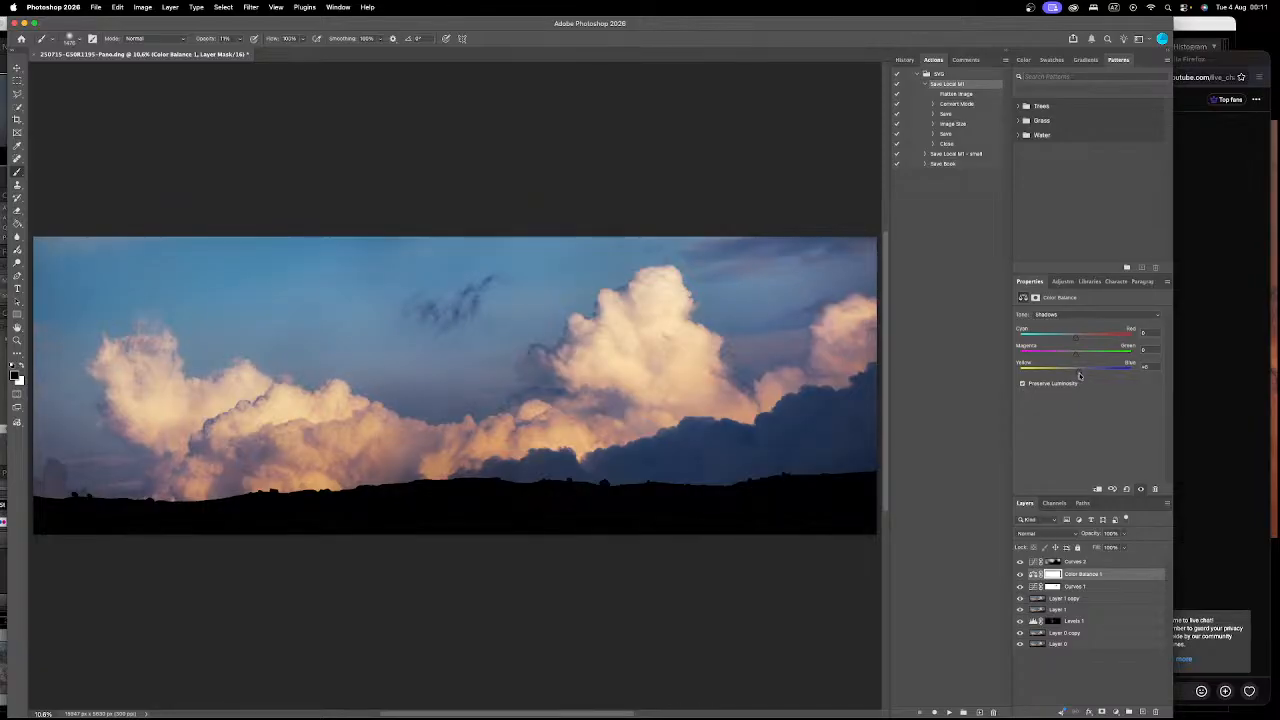
pyautogui.click(1077, 314)
pyautogui.click(1077, 337)
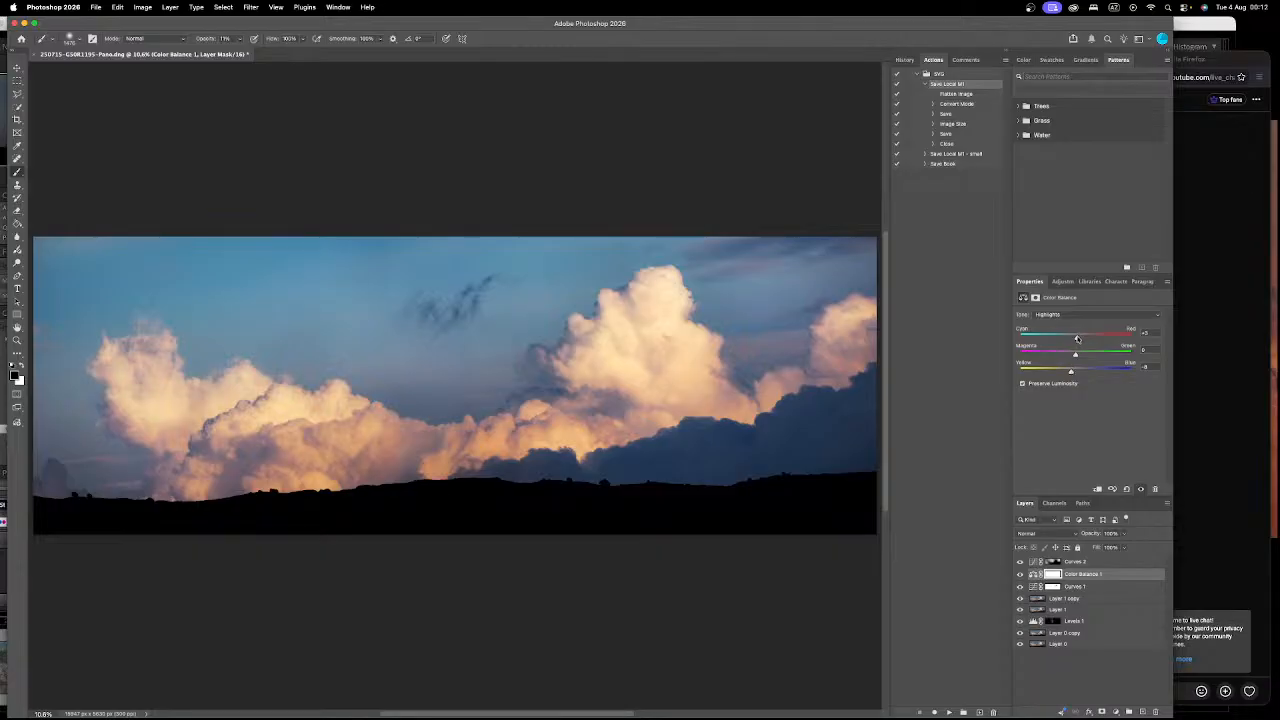
# Step: Move the Color Balance adjustment to the top of the layer stack and compare the image with it off and on
pyautogui.moveTo(1086, 574); pyautogui.dragTo(1087, 562)
pyautogui.click(1021, 562)
pyautogui.click(1021, 562)
# Step: Frame the panorama with the 65:24 (TX1) crop preset, leaving the excess strip along the image's left edge outside the crop
pyautogui.scroll(-3, 716, 454)
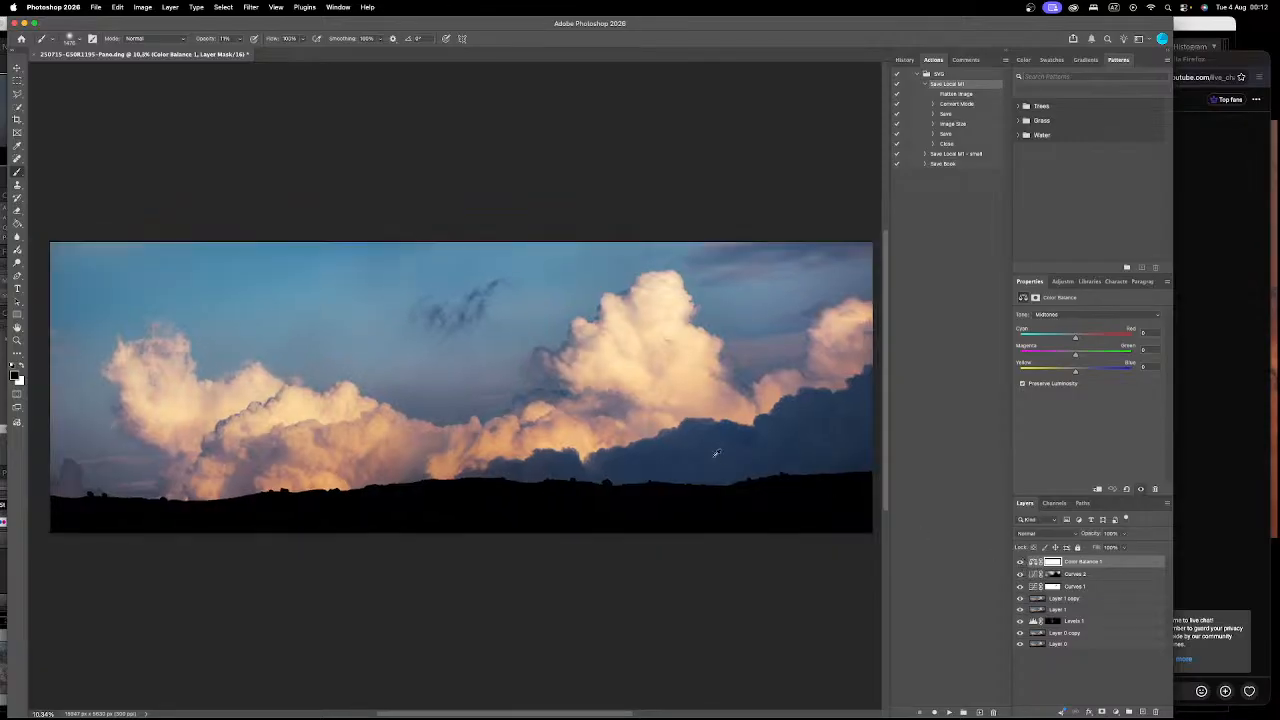
pyautogui.moveTo(632, 489); pyautogui.dragTo(577, 451)
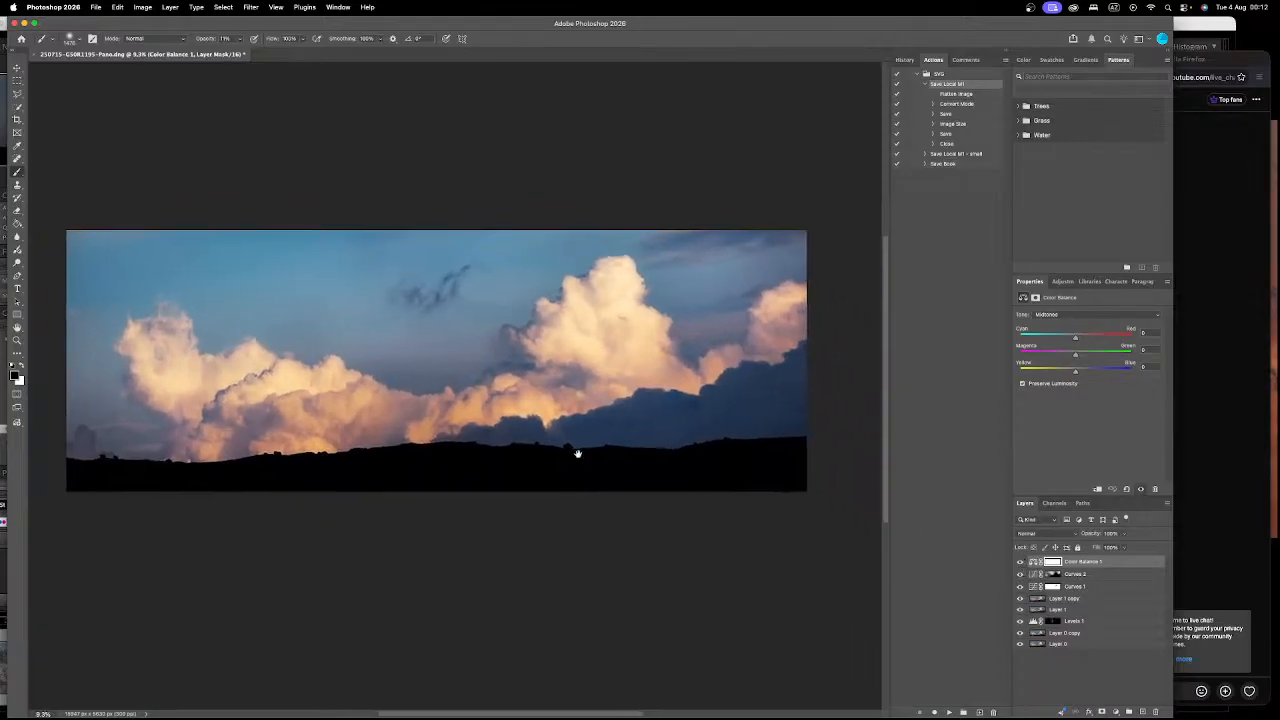
pyautogui.press('c')
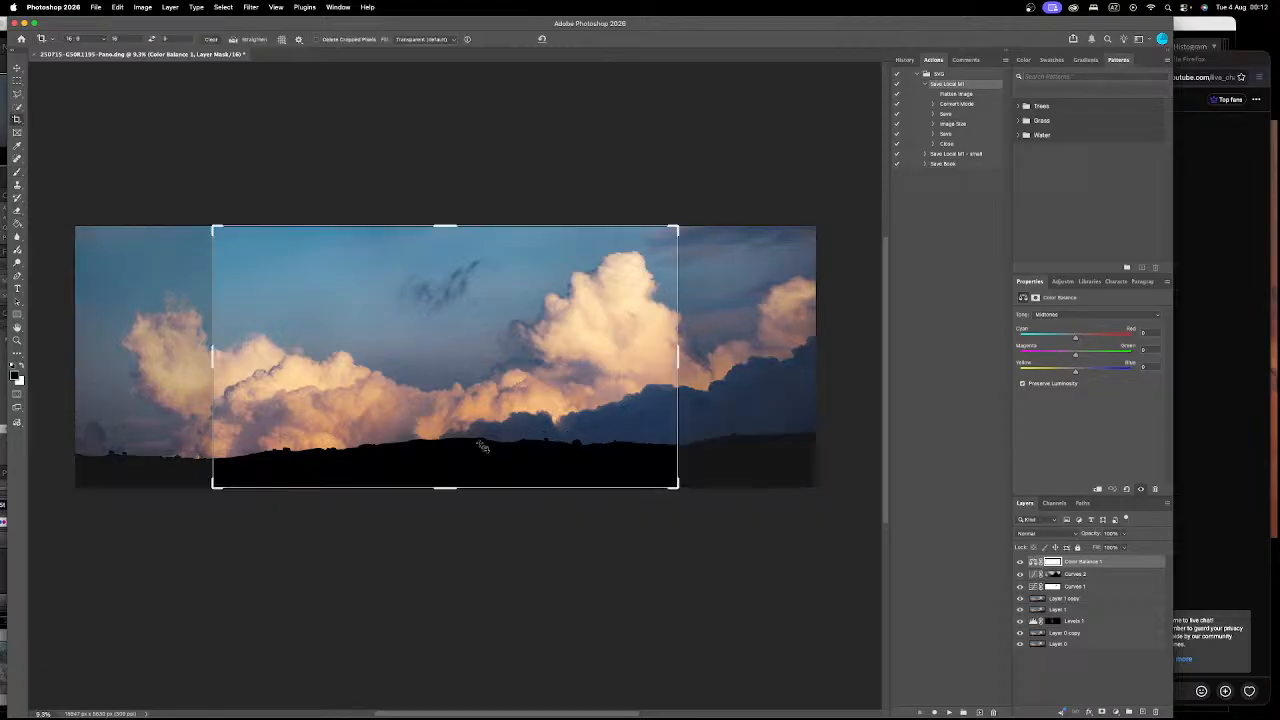
pyautogui.click(72, 39)
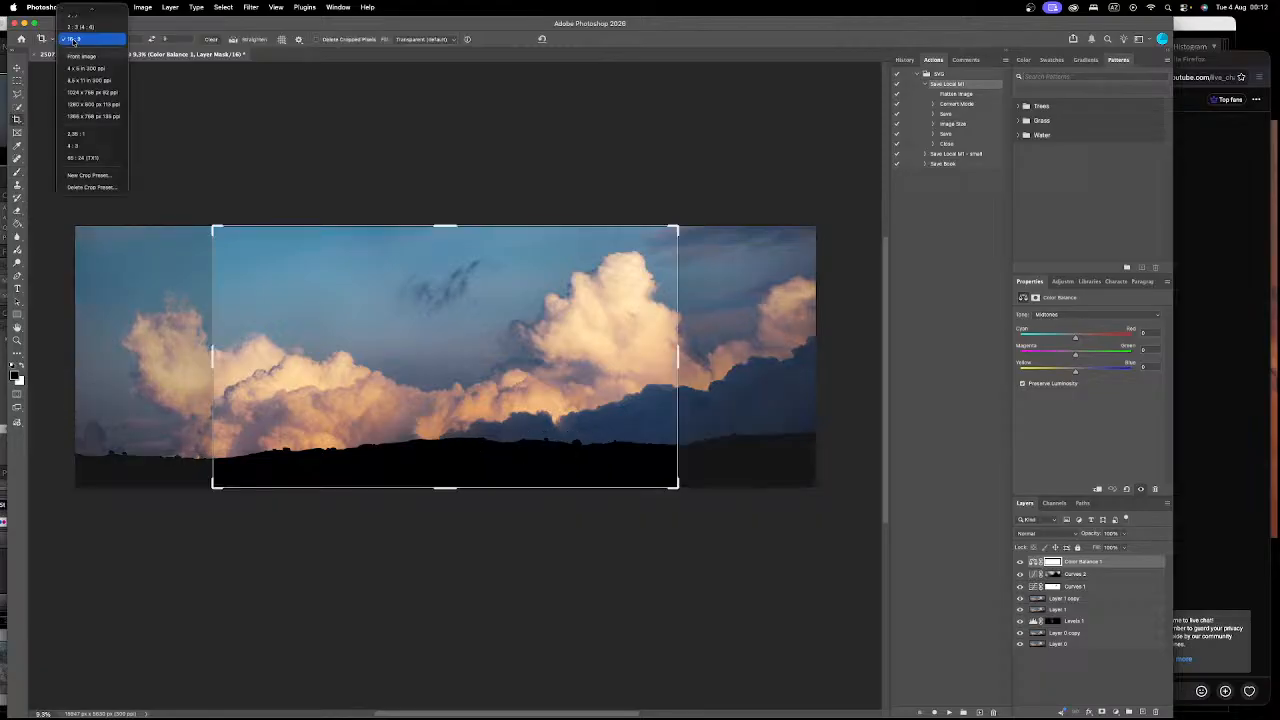
pyautogui.click(88, 160)
pyautogui.moveTo(311, 347); pyautogui.dragTo(294, 347)
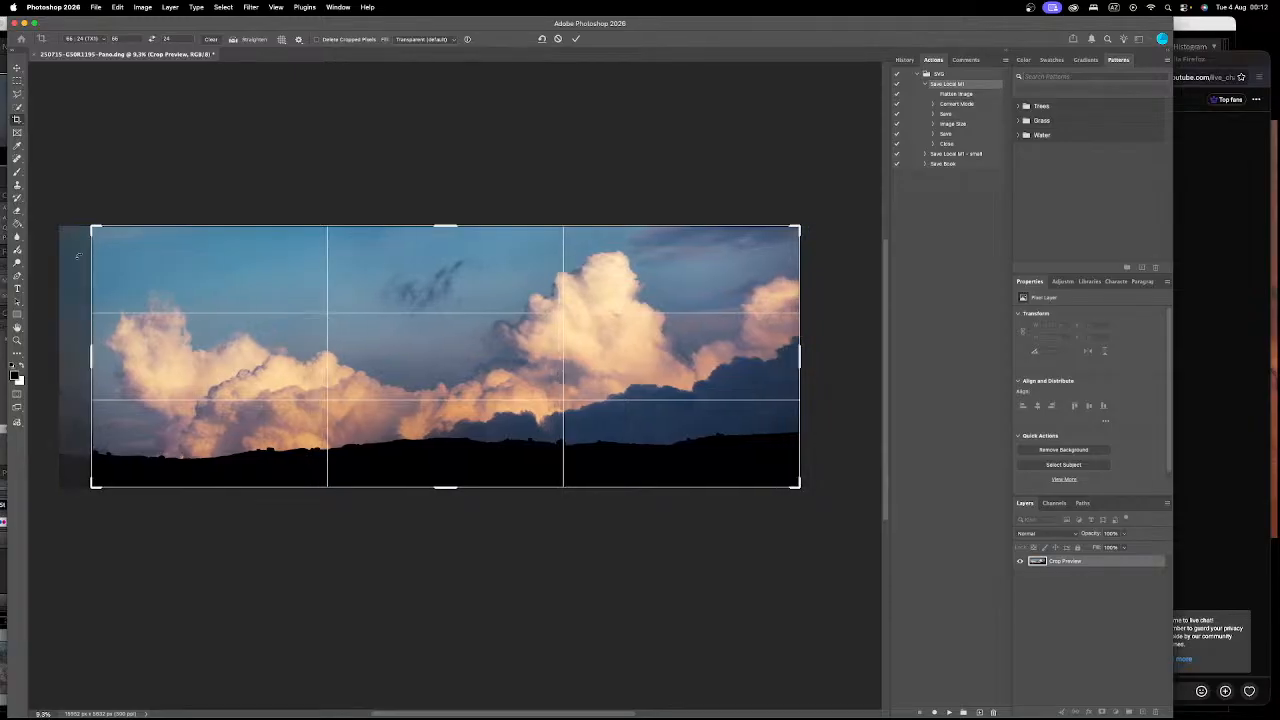
pyautogui.moveTo(93, 229); pyautogui.dragTo(94, 229)
pyautogui.press('Return')
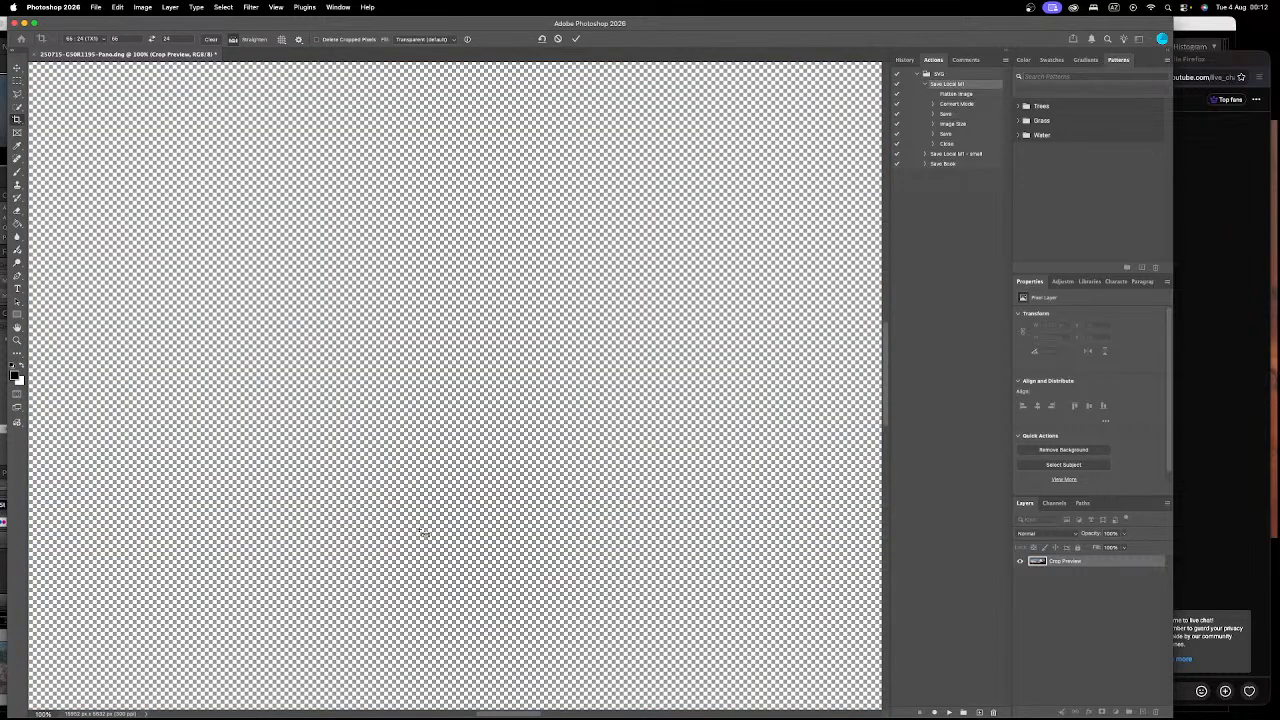
# Step: Check the boulders on the ridge at the crop's lower-left corner and apply the crop
pyautogui.scroll(5, 222, 480)
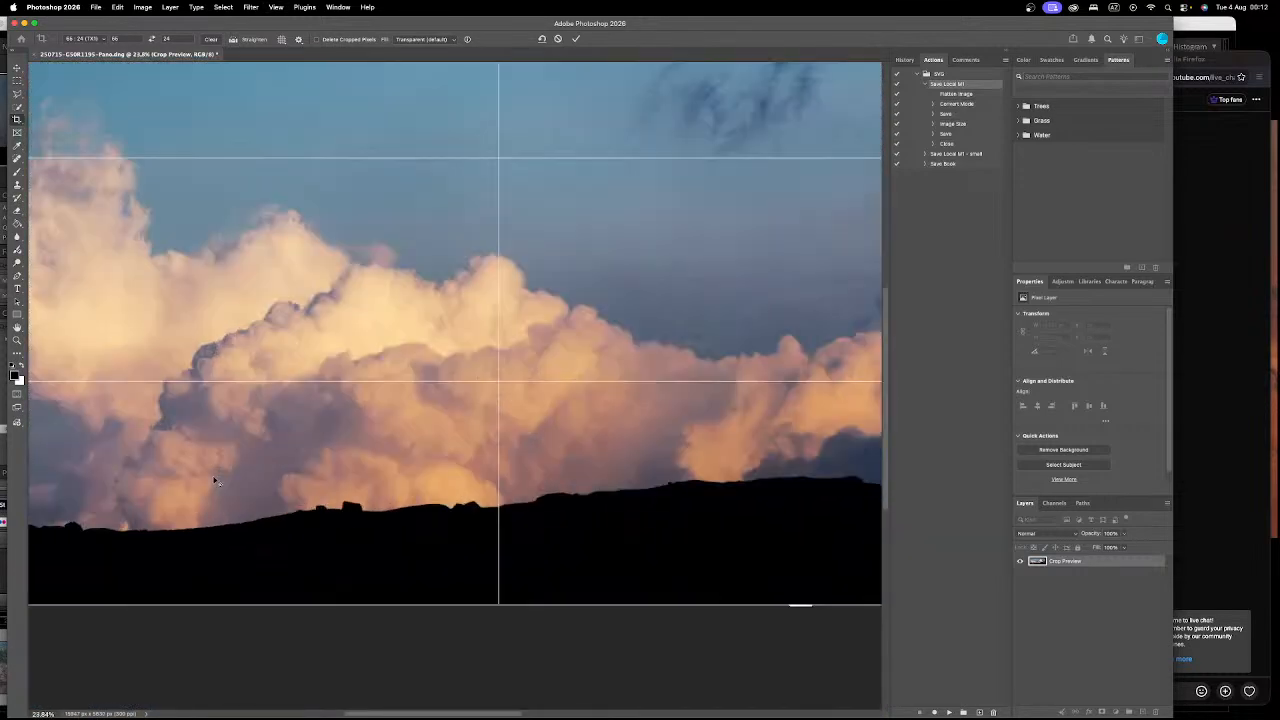
pyautogui.moveTo(163, 486); pyautogui.dragTo(626, 460)
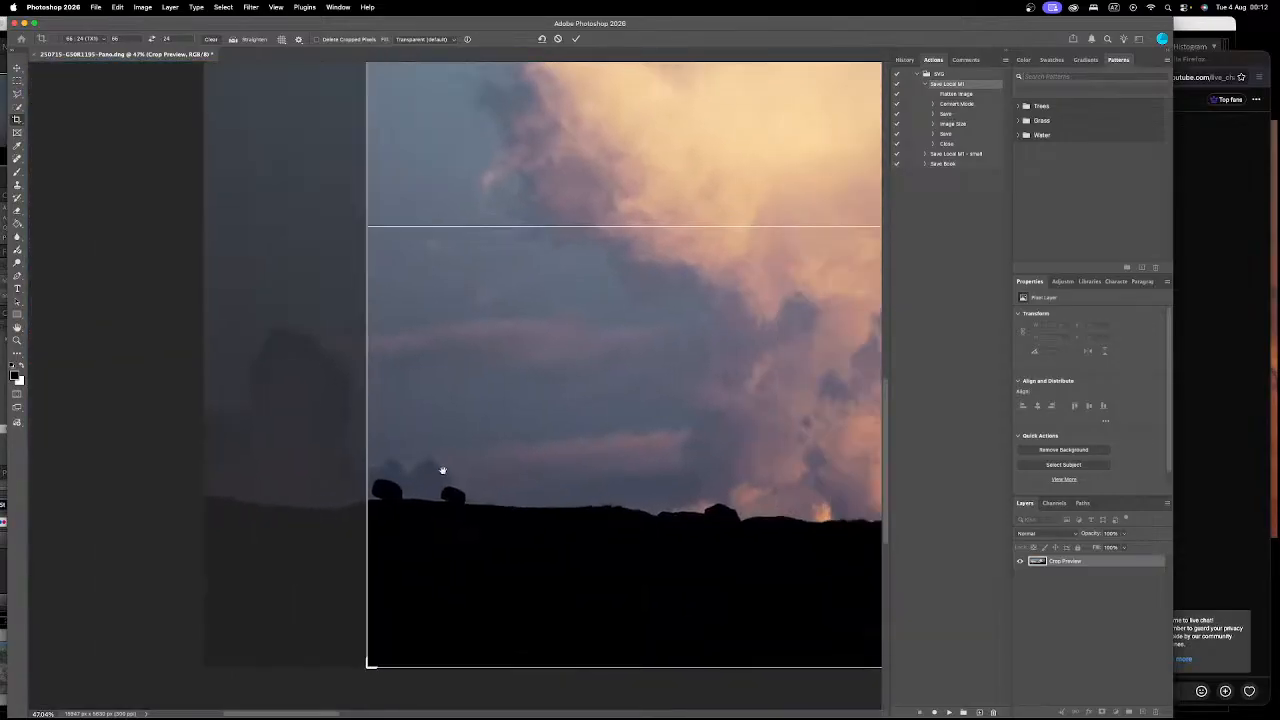
pyautogui.moveTo(486, 494); pyautogui.dragTo(400, 511)
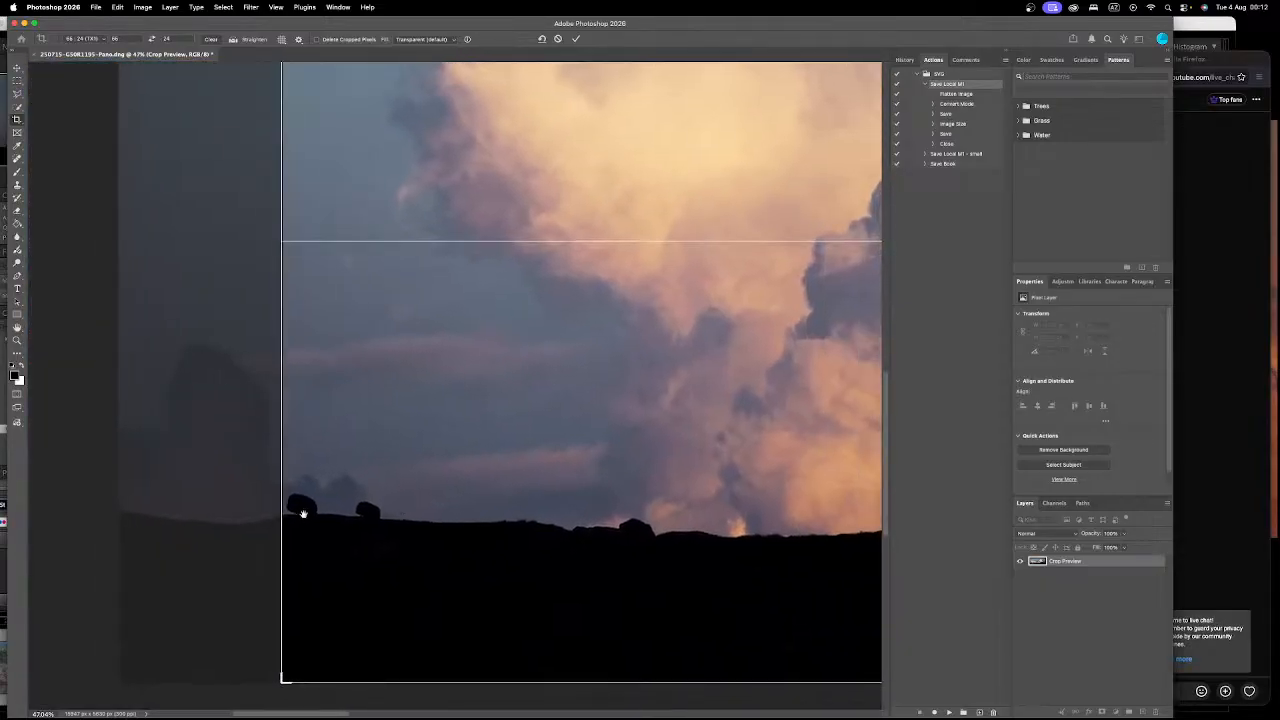
pyautogui.press('super+0')
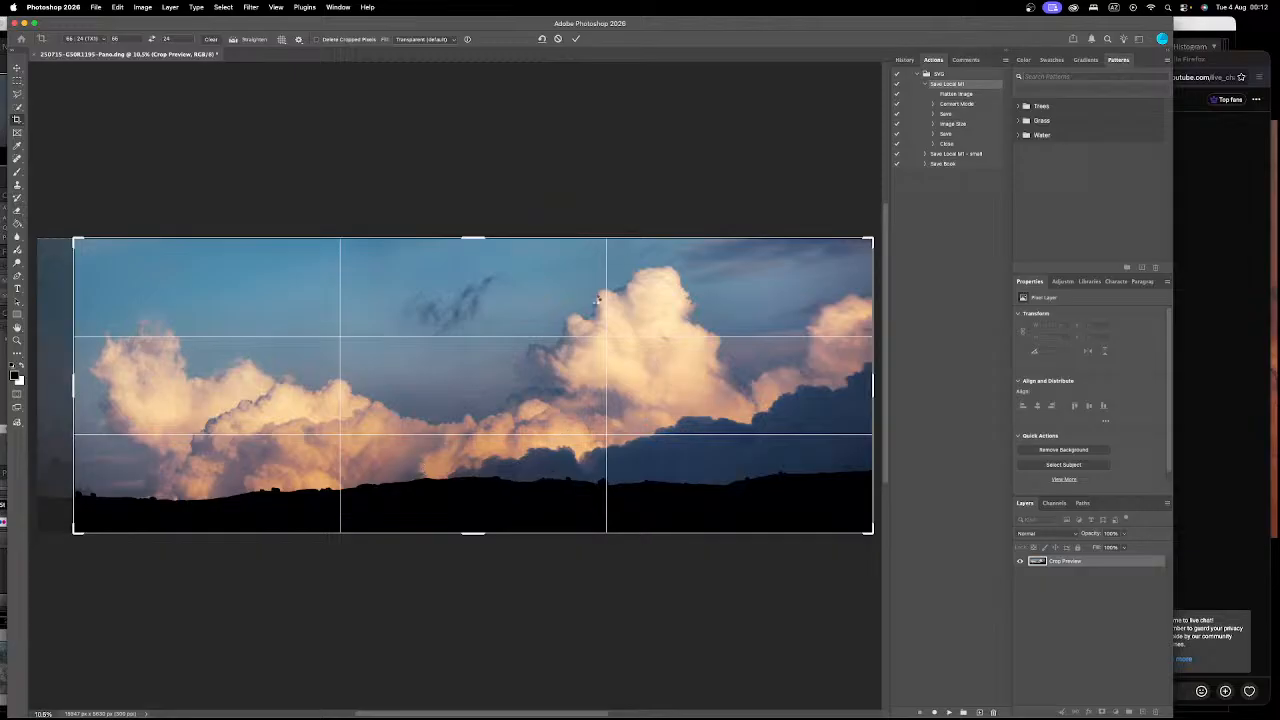
pyautogui.press('Return')
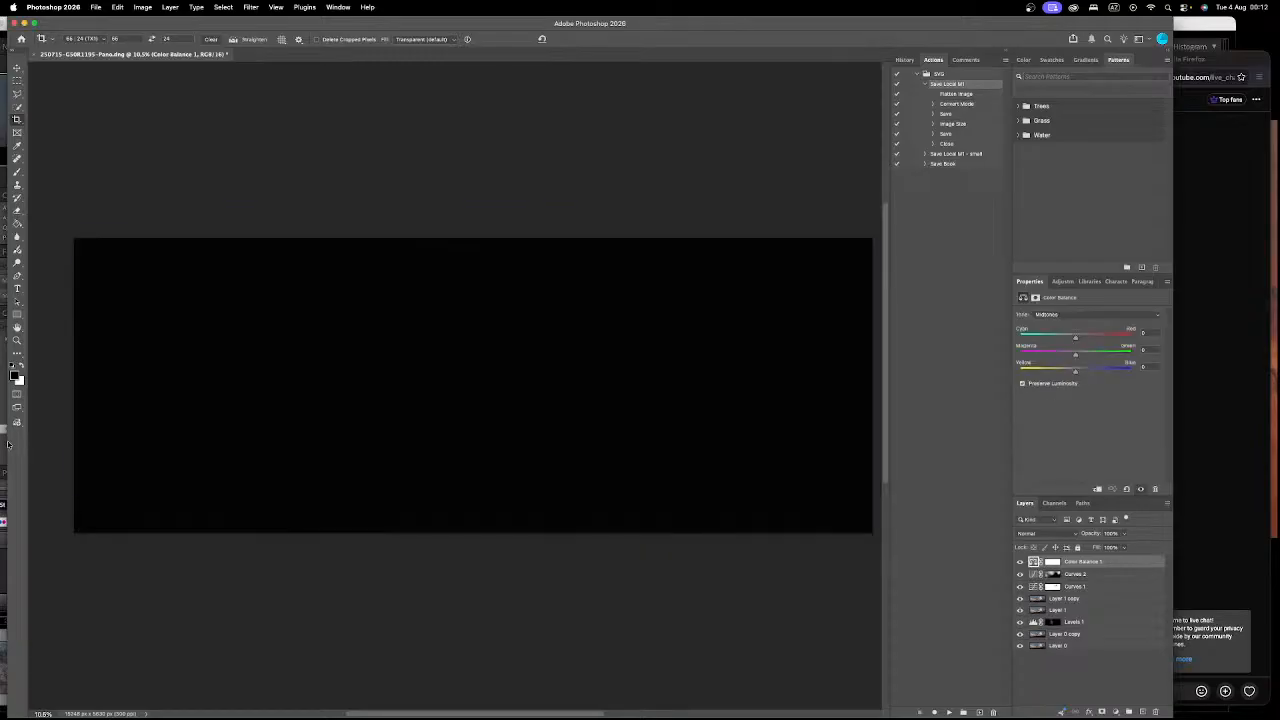
# Step: Remove the boulder at the ridge's far left edge on Layer 1 copy with the Spot Healing Brush
pyautogui.scroll(7, 98, 536)
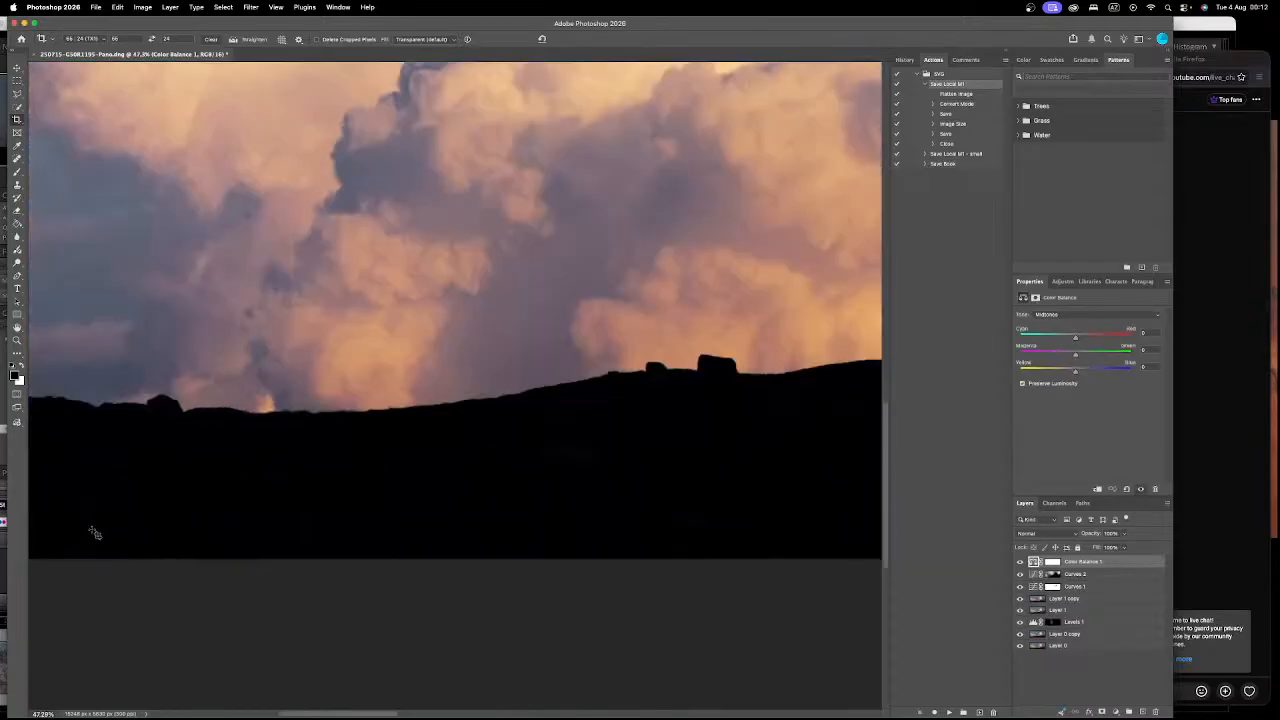
pyautogui.scroll(3, 97, 525)
pyautogui.moveTo(137, 491); pyautogui.dragTo(541, 460)
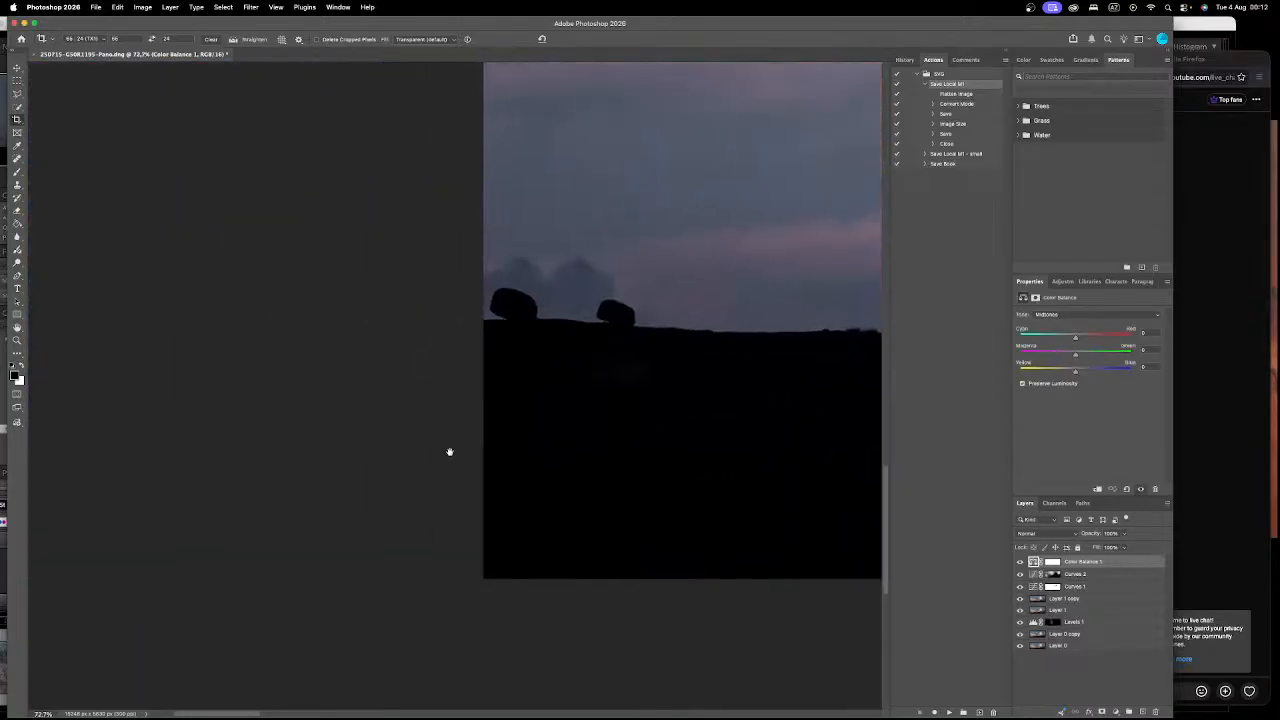
pyautogui.scroll(2, 554, 372)
pyautogui.press('j')
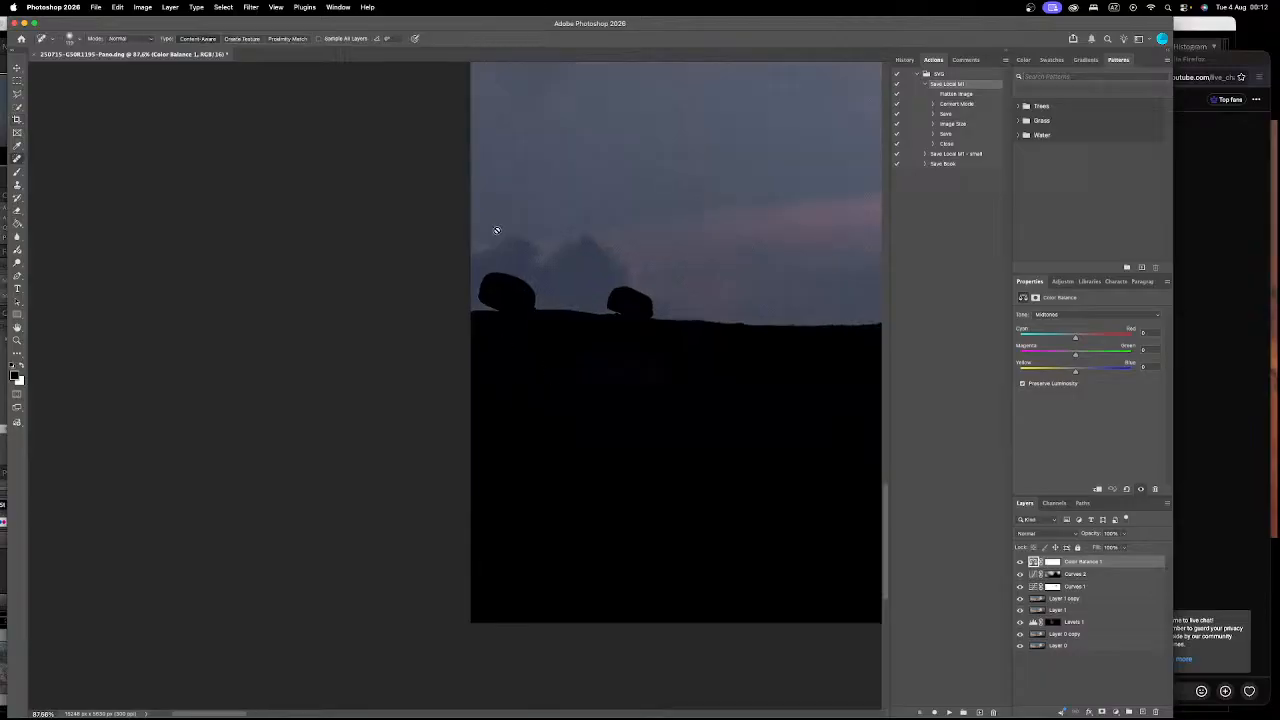
pyautogui.click(1049, 599)
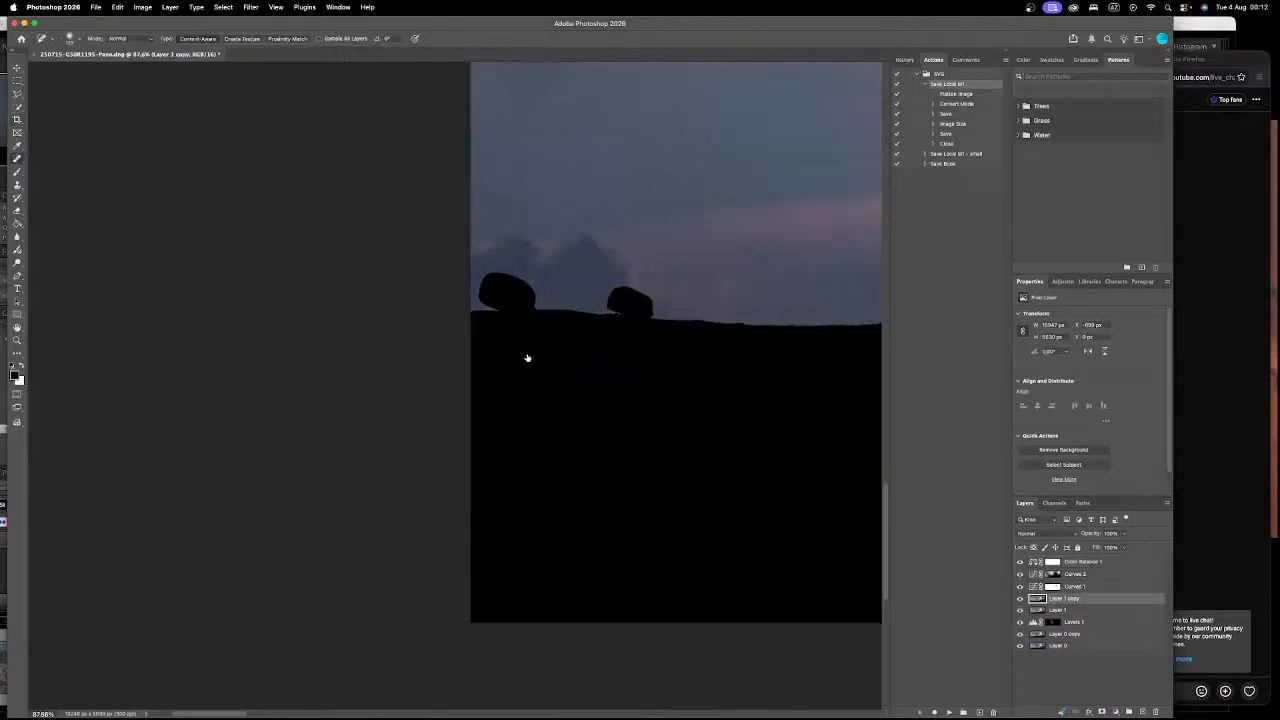
pyautogui.moveTo(499, 282); pyautogui.dragTo(491, 289)
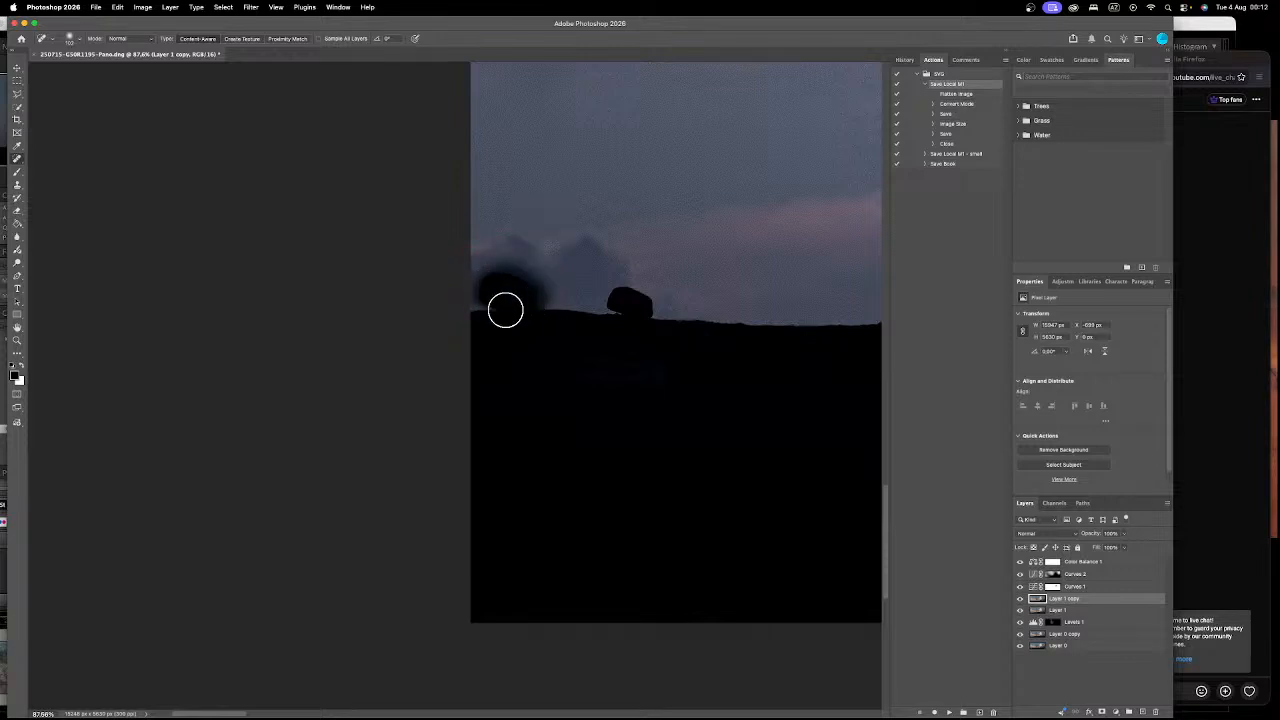
pyautogui.moveTo(523, 288); pyautogui.dragTo(483, 280)
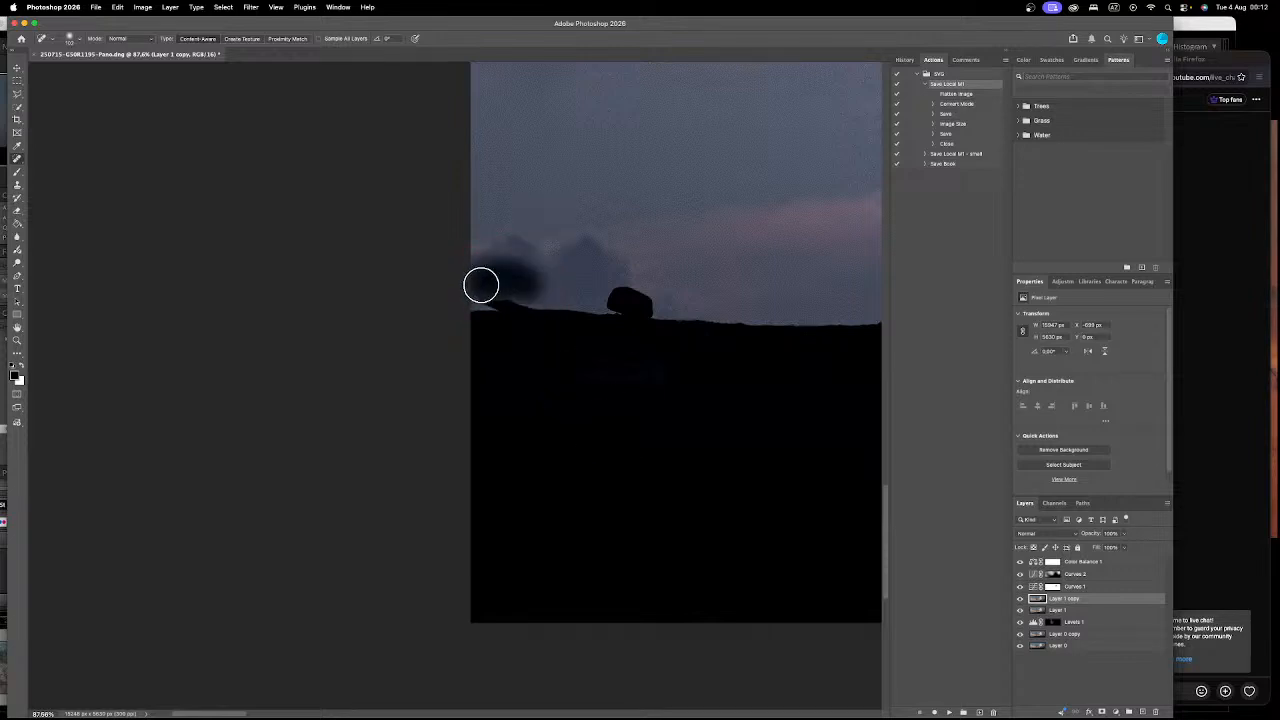
# Step: Clean up the ridge line where the boulder stood using the Clone Stamp with a smaller brush
pyautogui.press('s')
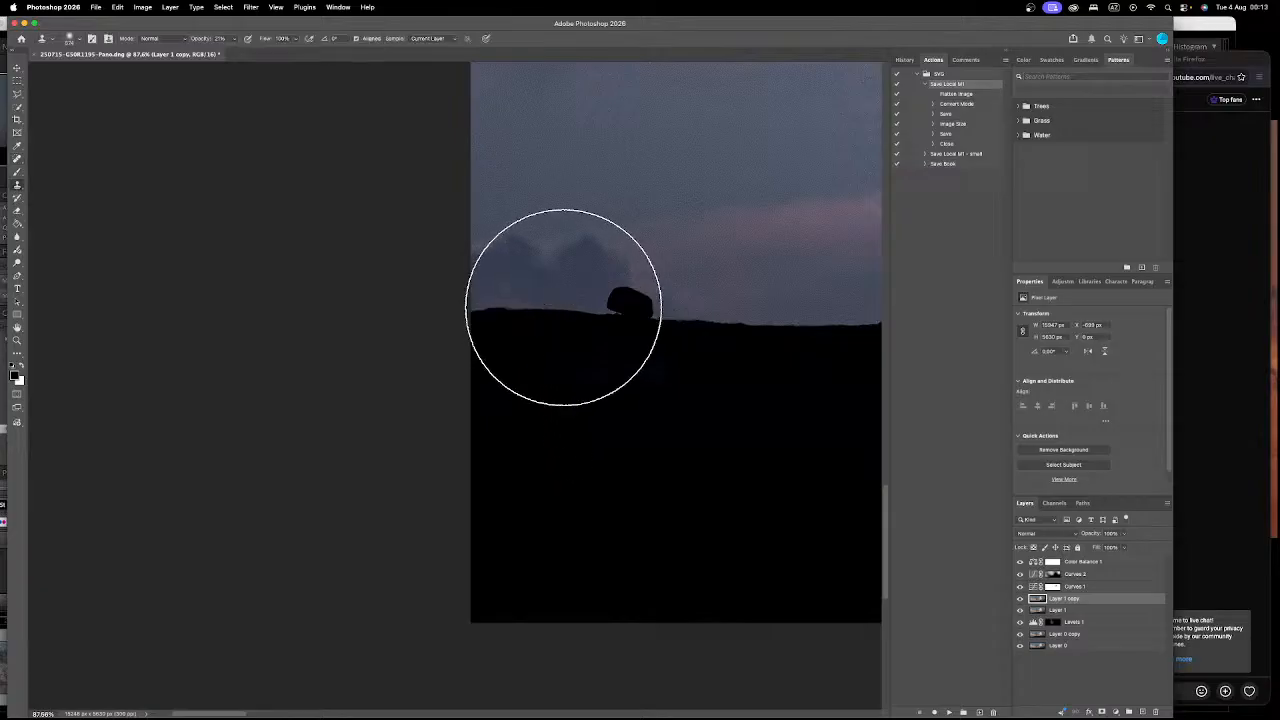
pyautogui.moveTo(526, 297); pyautogui.dragTo(514, 300)
pyautogui.keyDown('alt'); pyautogui.click(550, 309); pyautogui.keyUp('alt')
pyautogui.moveTo(504, 298)
pyautogui.mouseDown()
pyautogui.moveTo(555, 299)
pyautogui.moveTo(484, 298)
pyautogui.moveTo(473, 321)
pyautogui.moveTo(481, 307)
pyautogui.moveTo(515, 311)
pyautogui.moveTo(474, 316)
pyautogui.moveTo(500, 292)
pyautogui.moveTo(518, 296)
pyautogui.moveTo(482, 295)
pyautogui.mouseUp()
pyautogui.press('super+0')
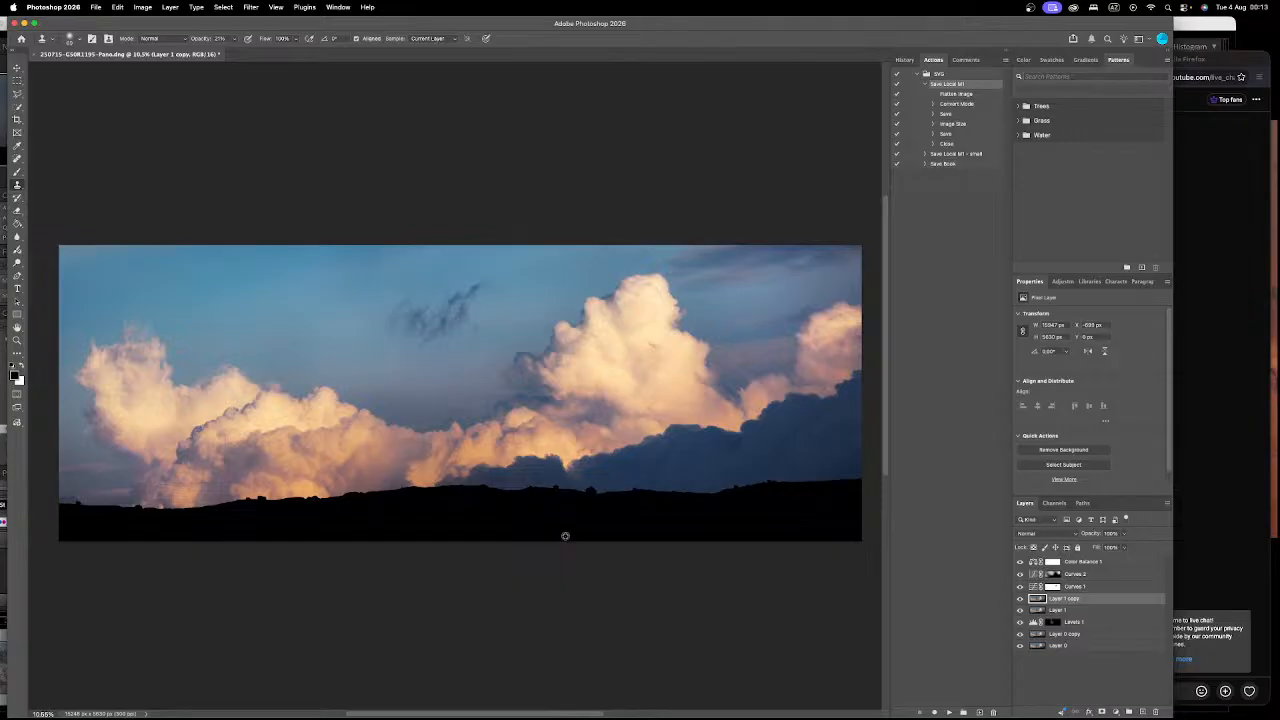
# Step: Float the panorama in its own document window and size the window to fit around the image
pyautogui.scroll(1, 565, 536)
pyautogui.moveTo(565, 536); pyautogui.dragTo(566, 371)
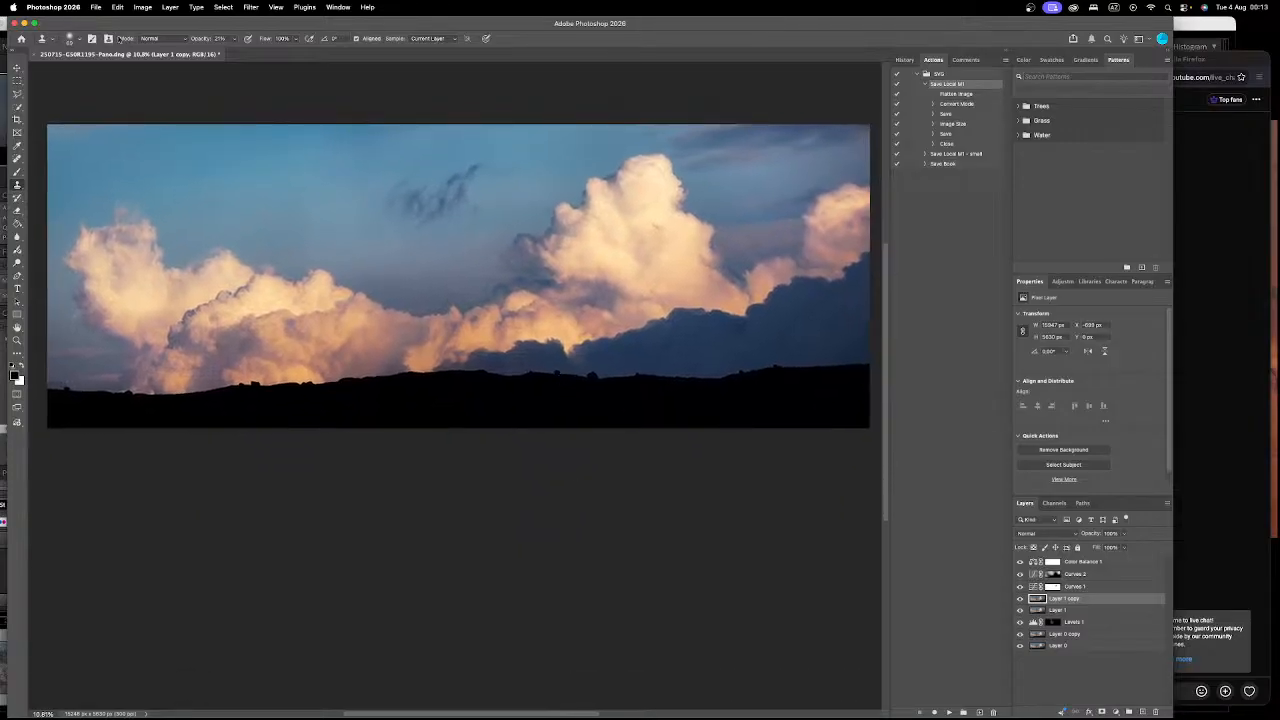
pyautogui.moveTo(131, 53); pyautogui.dragTo(150, 112)
pyautogui.moveTo(695, 113); pyautogui.dragTo(691, 101)
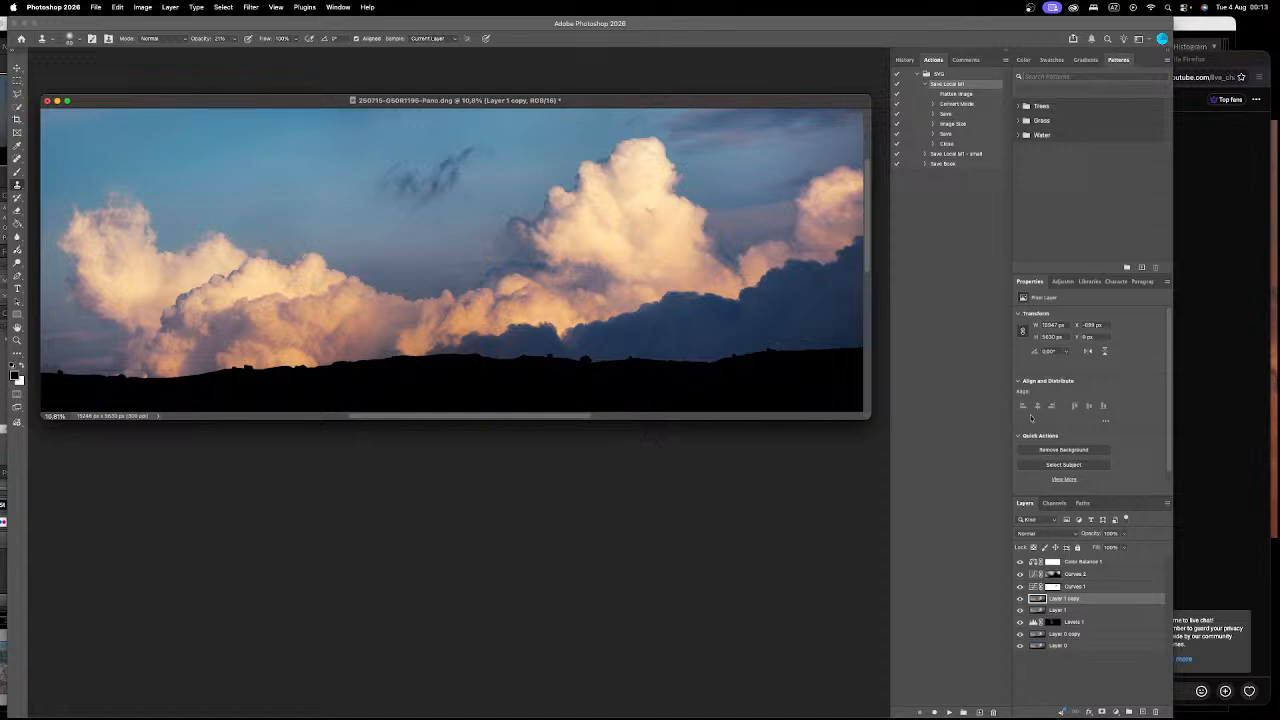
# Step: Add a Hue/Saturation adjustment above Color Balance, widening the Blues range and setting its saturation to -12
pyautogui.click(1086, 562)
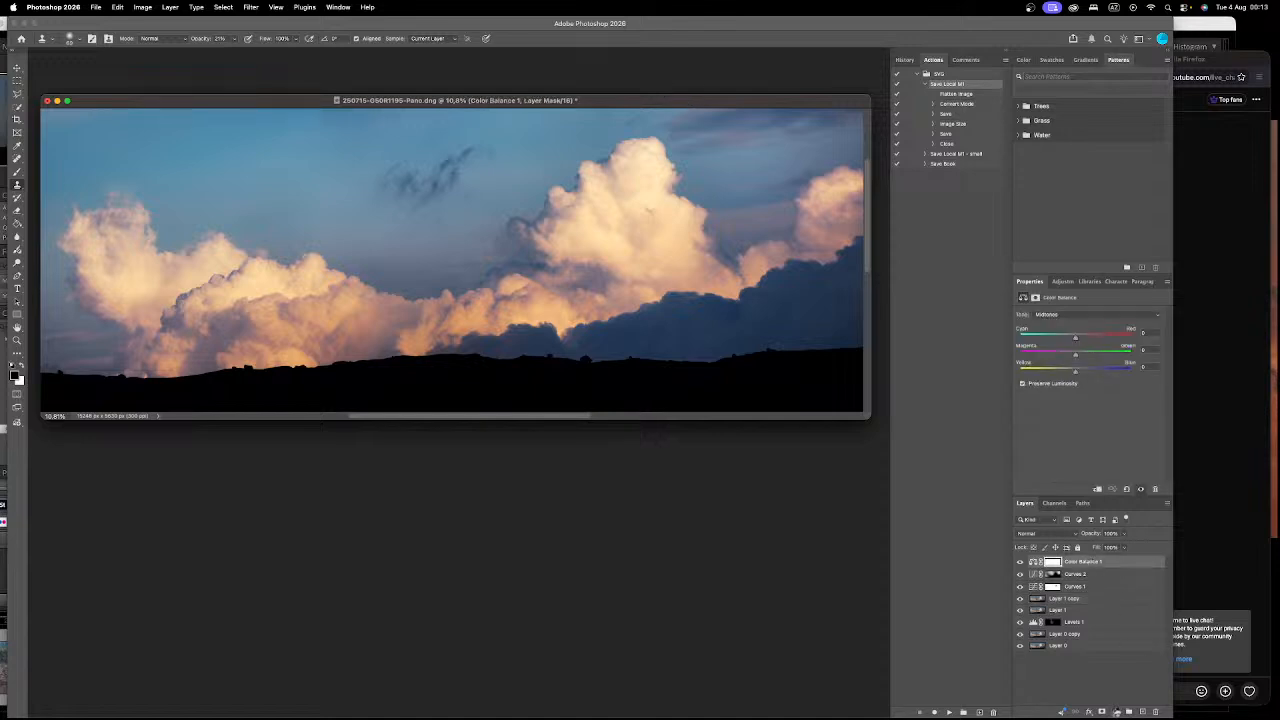
pyautogui.click(1114, 710)
pyautogui.click(1138, 589)
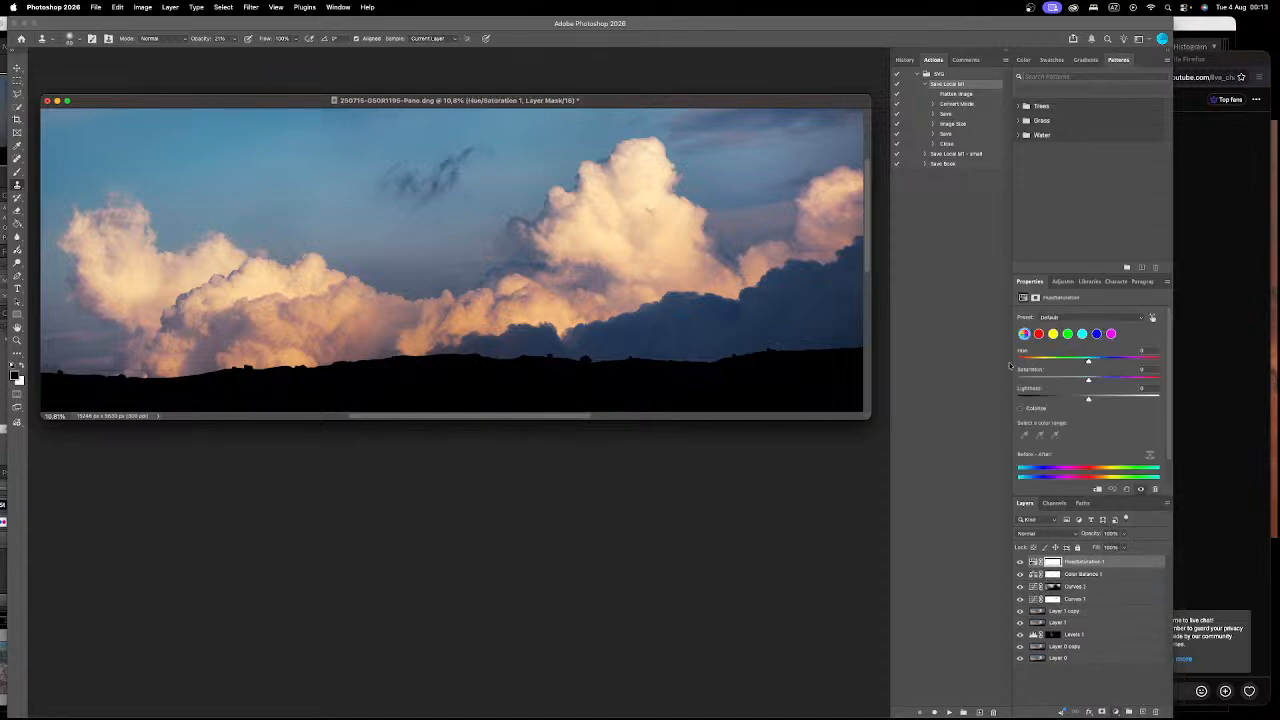
pyautogui.click(1096, 334)
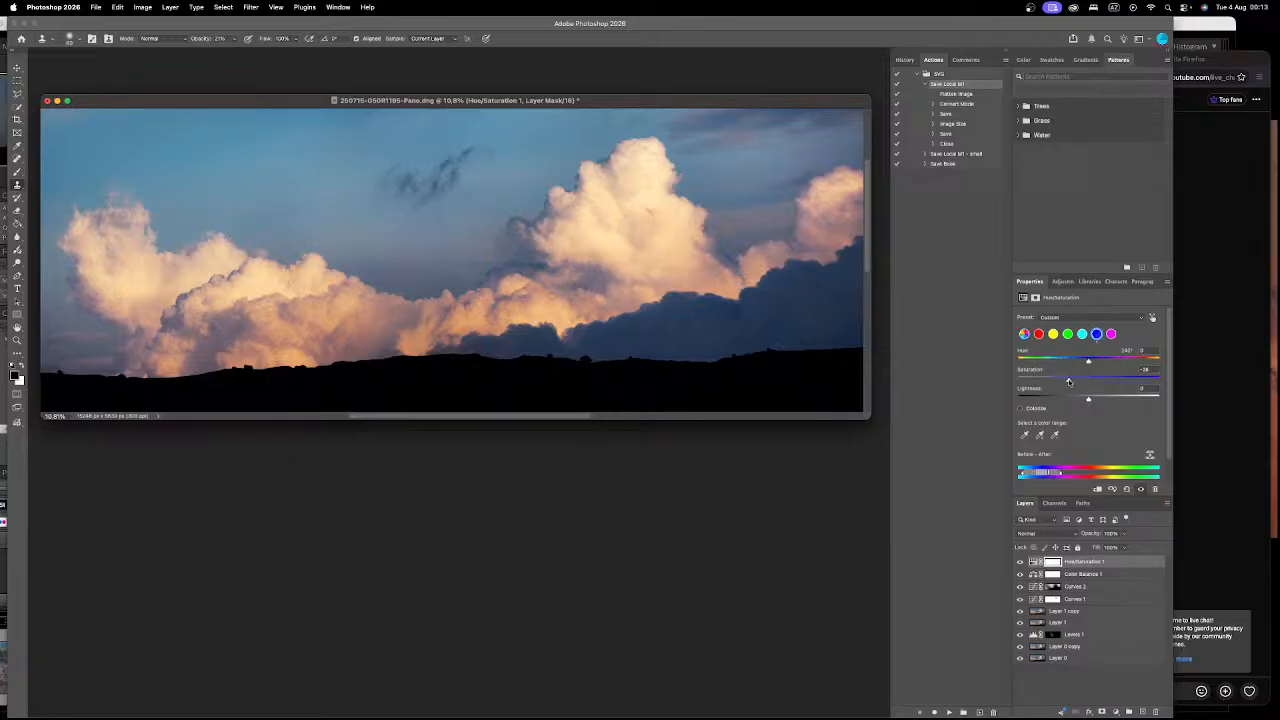
pyautogui.moveTo(1088, 381); pyautogui.dragTo(1076, 387)
pyautogui.moveTo(1054, 476); pyautogui.dragTo(1020, 475)
pyautogui.moveTo(1074, 380); pyautogui.dragTo(1079, 383)
pyautogui.scroll(-1, 714, 384)
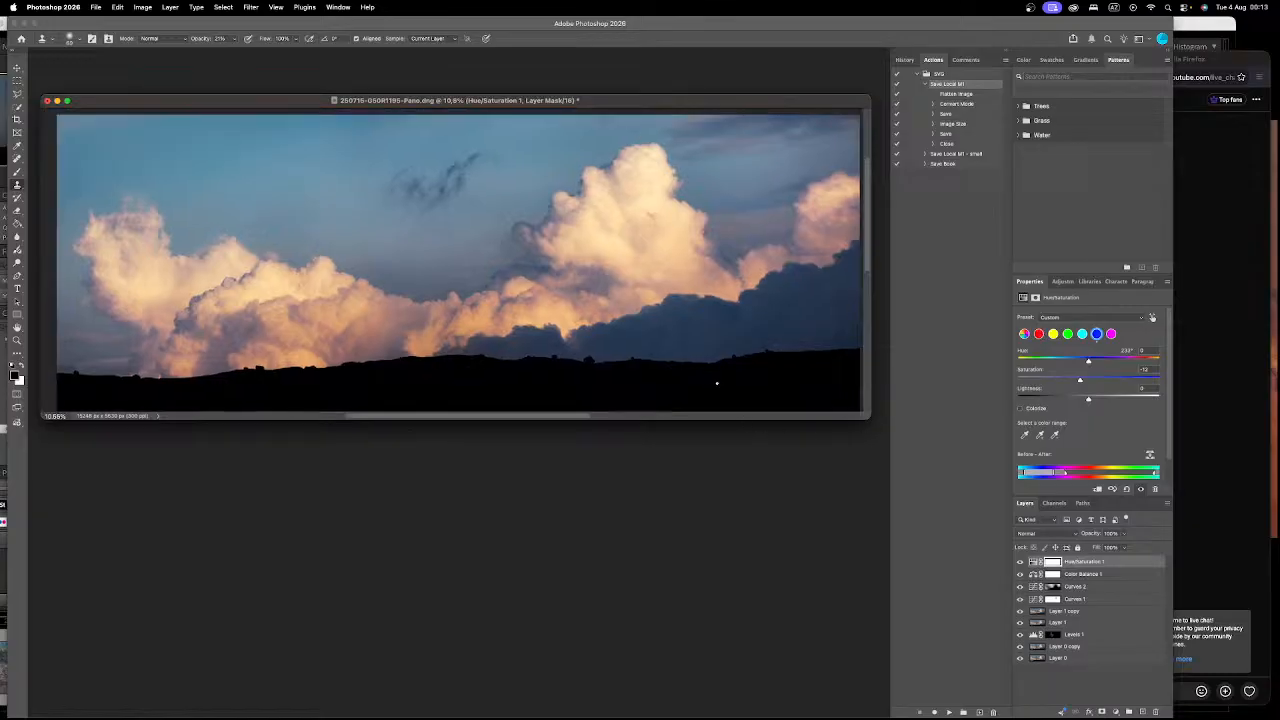
# Step: Compare the sky with the Hue/Saturation adjustment switched off and on
pyautogui.click(1020, 562)
pyautogui.click(1020, 562)
pyautogui.click(1020, 563)
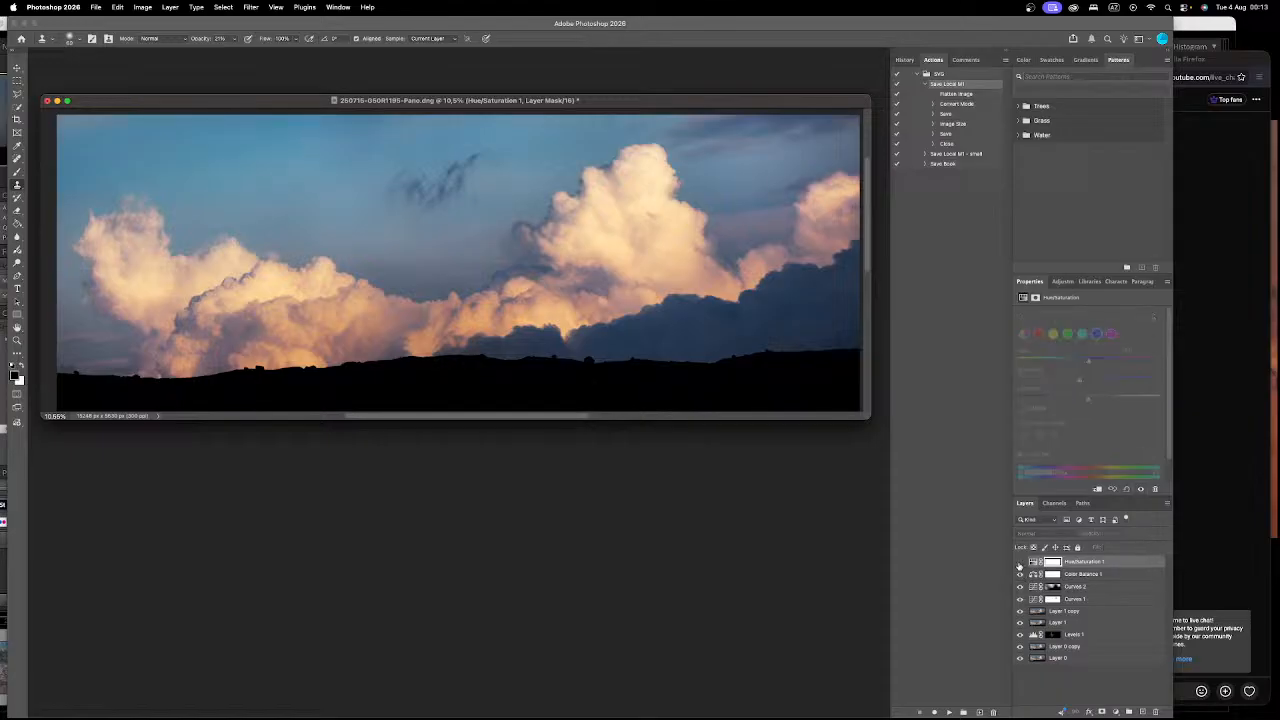
pyautogui.click(1020, 562)
pyautogui.click(1020, 562)
pyautogui.click(1020, 562)
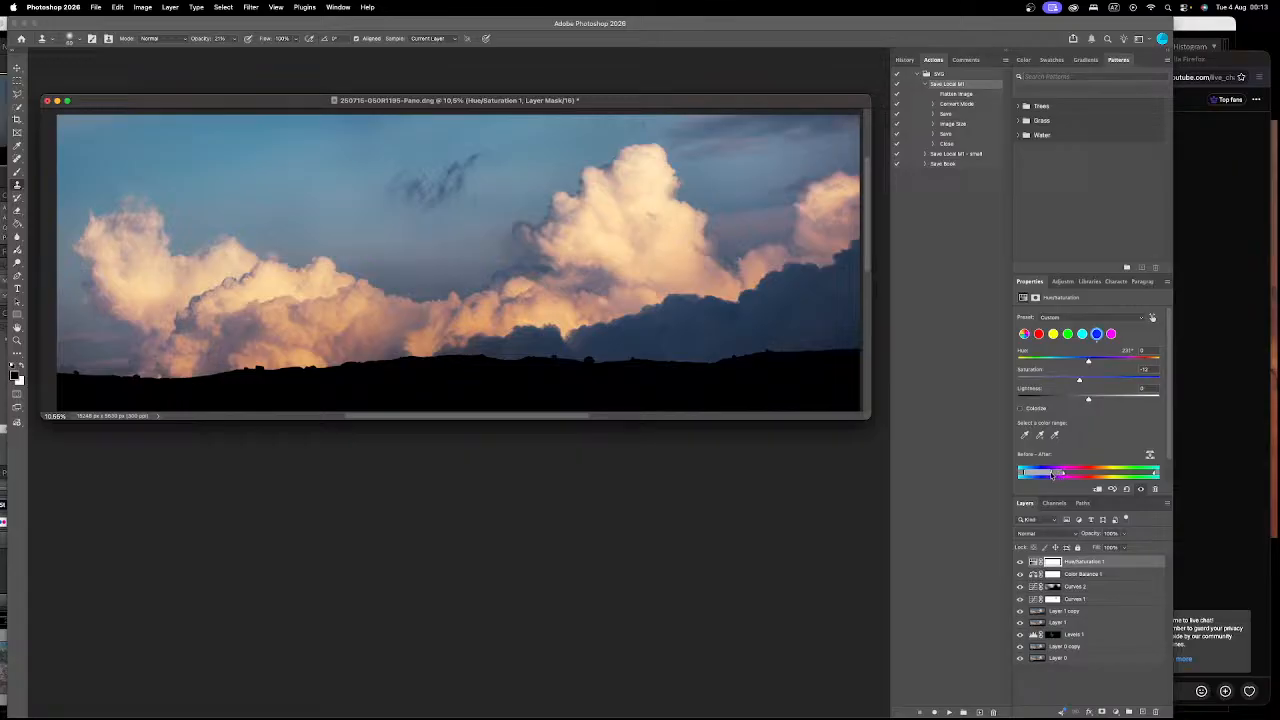
# Step: Extend the Yellows range toward red in Hue/Saturation and try different saturation levels, ending at 0
pyautogui.moveTo(1103, 378)
pyautogui.mouseDown()
pyautogui.moveTo(1130, 382)
pyautogui.moveTo(1088, 385)
pyautogui.mouseUp()
pyautogui.click(1053, 334)
pyautogui.moveTo(1088, 385)
pyautogui.mouseDown()
pyautogui.moveTo(1053, 385)
pyautogui.moveTo(1099, 388)
pyautogui.moveTo(1084, 389)
pyautogui.mouseUp()
pyautogui.moveTo(1093, 482); pyautogui.dragTo(1080, 480)
pyautogui.moveTo(1080, 378)
pyautogui.mouseDown()
pyautogui.moveTo(1134, 383)
pyautogui.moveTo(1092, 382)
pyautogui.mouseUp()
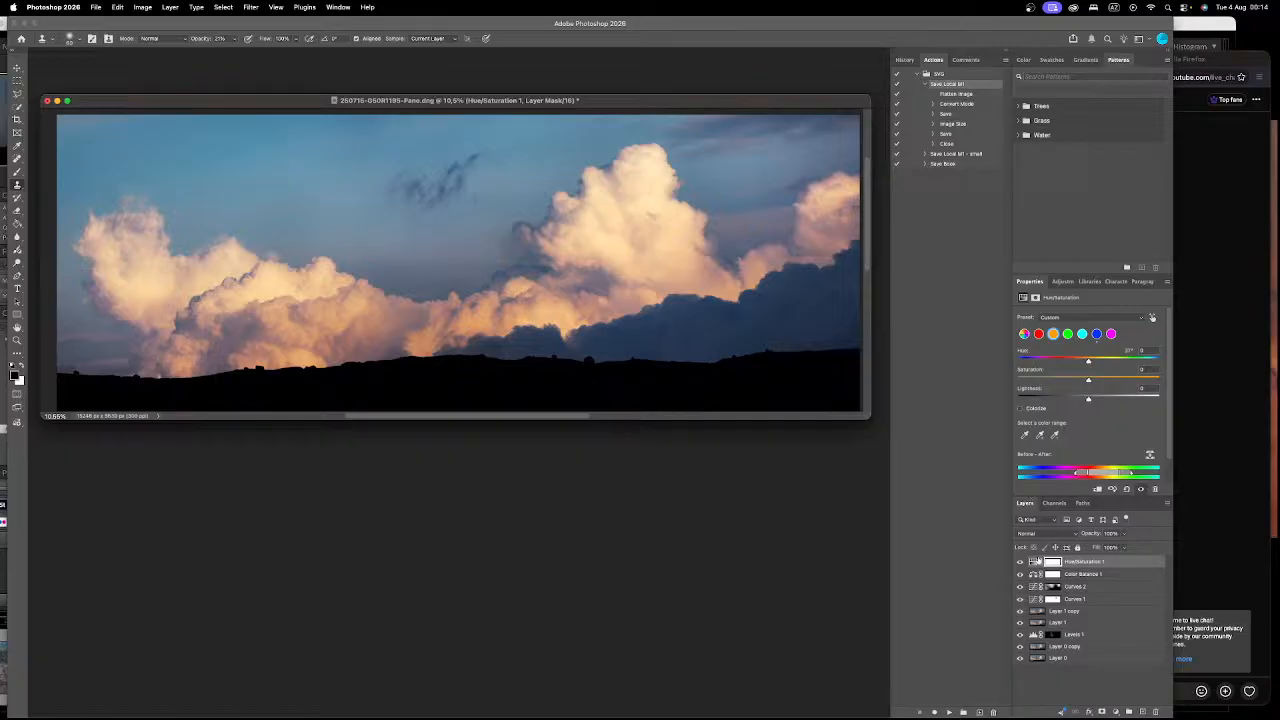
# Step: Compare the whole image with Hue/Saturation off and on again, and enlarge the document window to show the full panorama
pyautogui.click(1020, 562)
pyautogui.click(1020, 562)
pyautogui.click(1021, 562)
pyautogui.click(1021, 562)
pyautogui.moveTo(869, 426)
pyautogui.mouseDown()
pyautogui.moveTo(920, 458)
pyautogui.moveTo(942, 502)
pyautogui.moveTo(874, 491)
pyautogui.moveTo(906, 477)
pyautogui.moveTo(868, 437)
pyautogui.mouseUp()
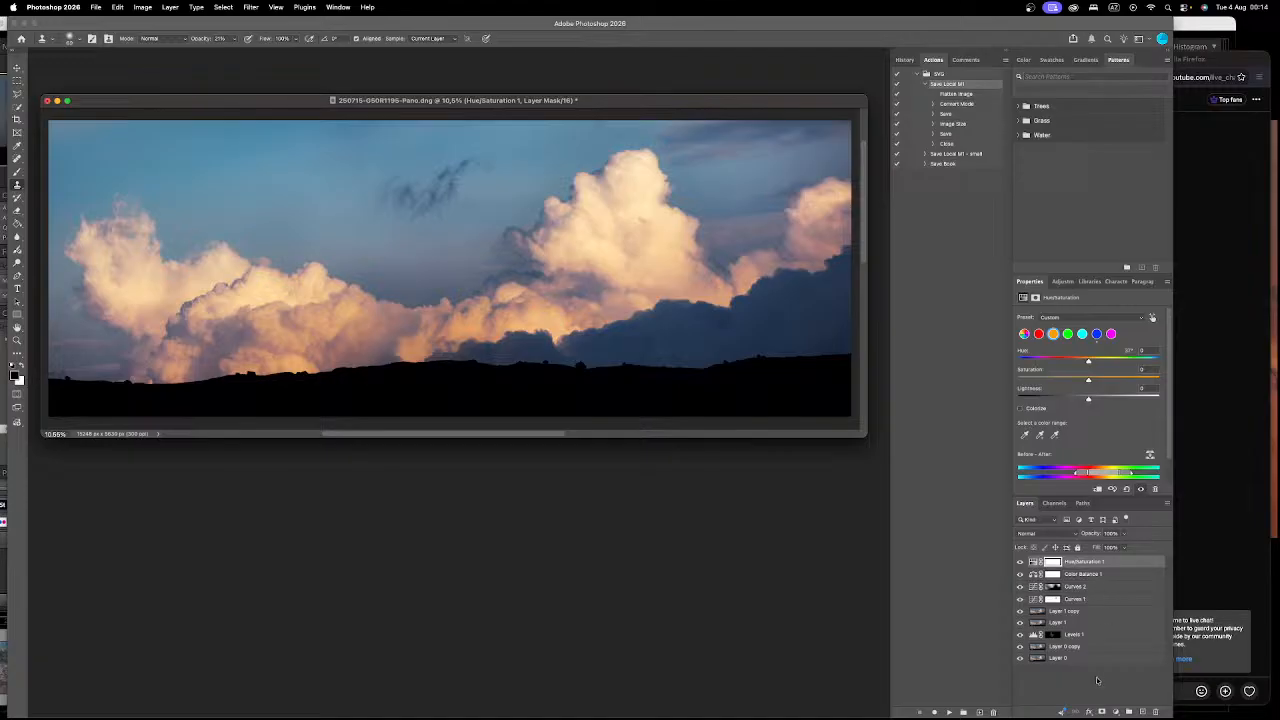
# Step: Stamp all visible layers onto a new top layer and duplicate that merged layer
pyautogui.click(1141, 711)
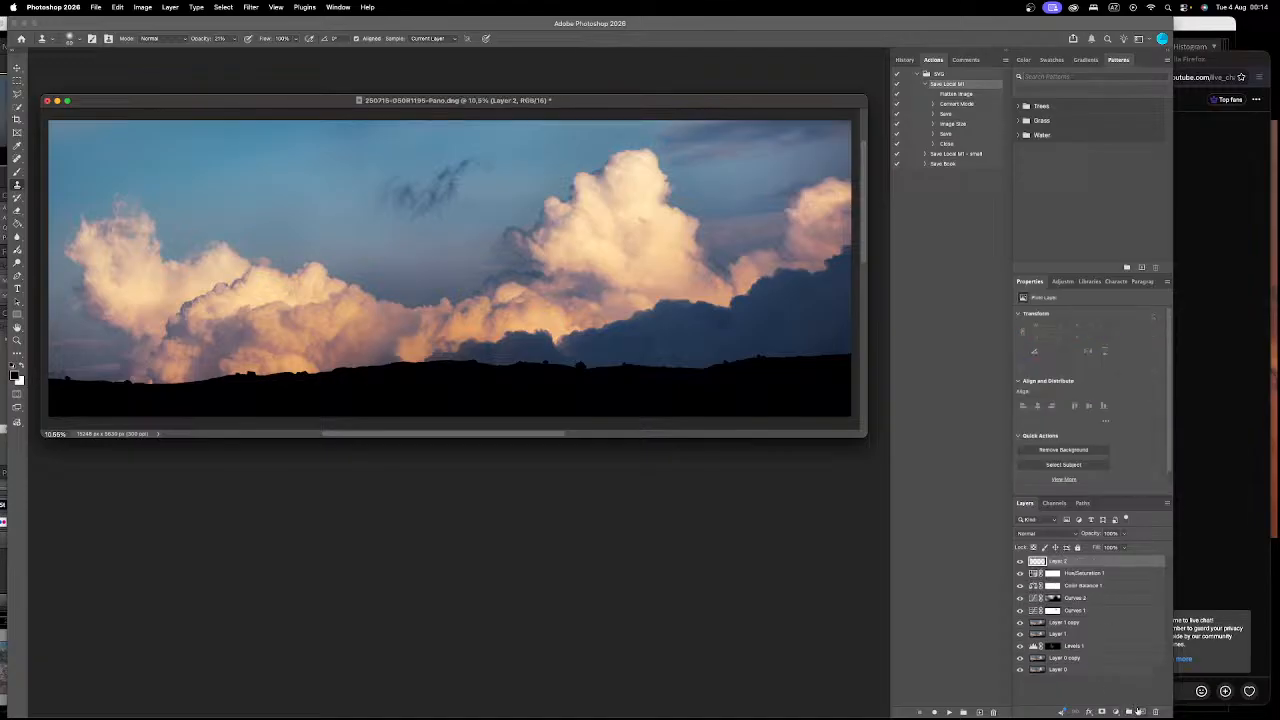
pyautogui.press('super+alt+shift+e')
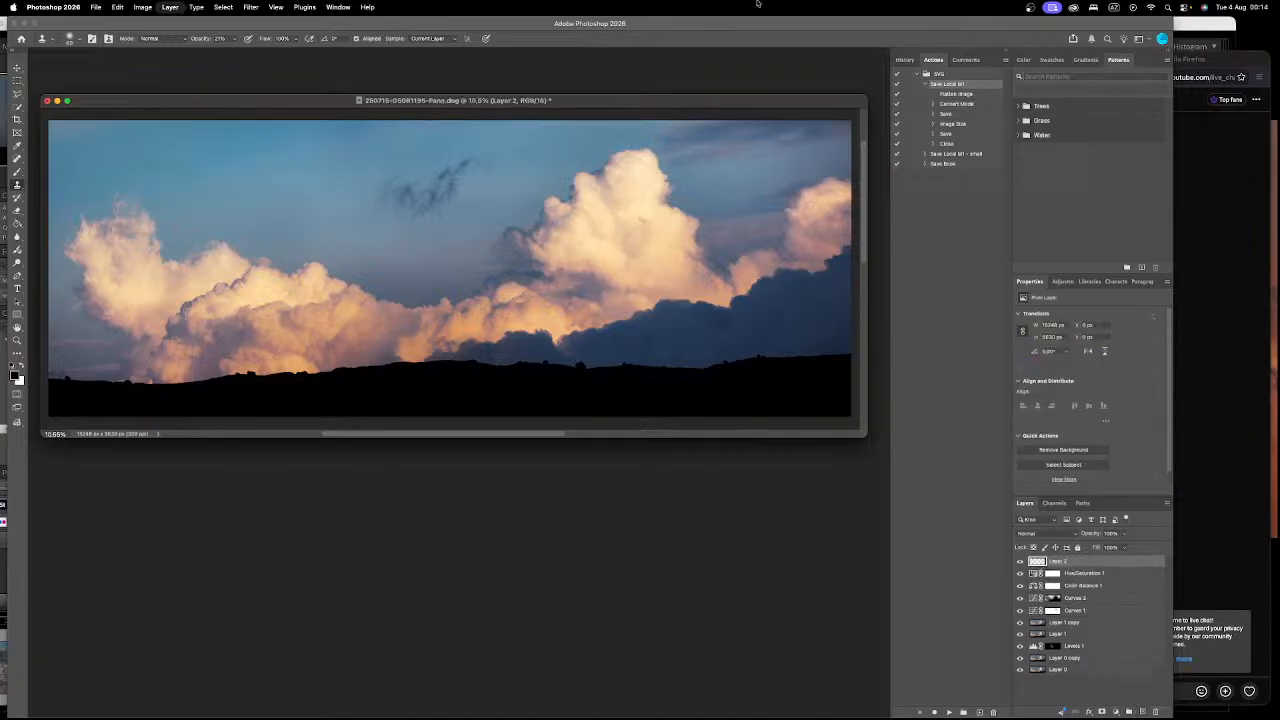
pyautogui.press('super+j')
# Step: Open the merged layer copy in the Camera Raw Filter and sample the orange of the lit clouds with Point Color
pyautogui.click(304, 7)
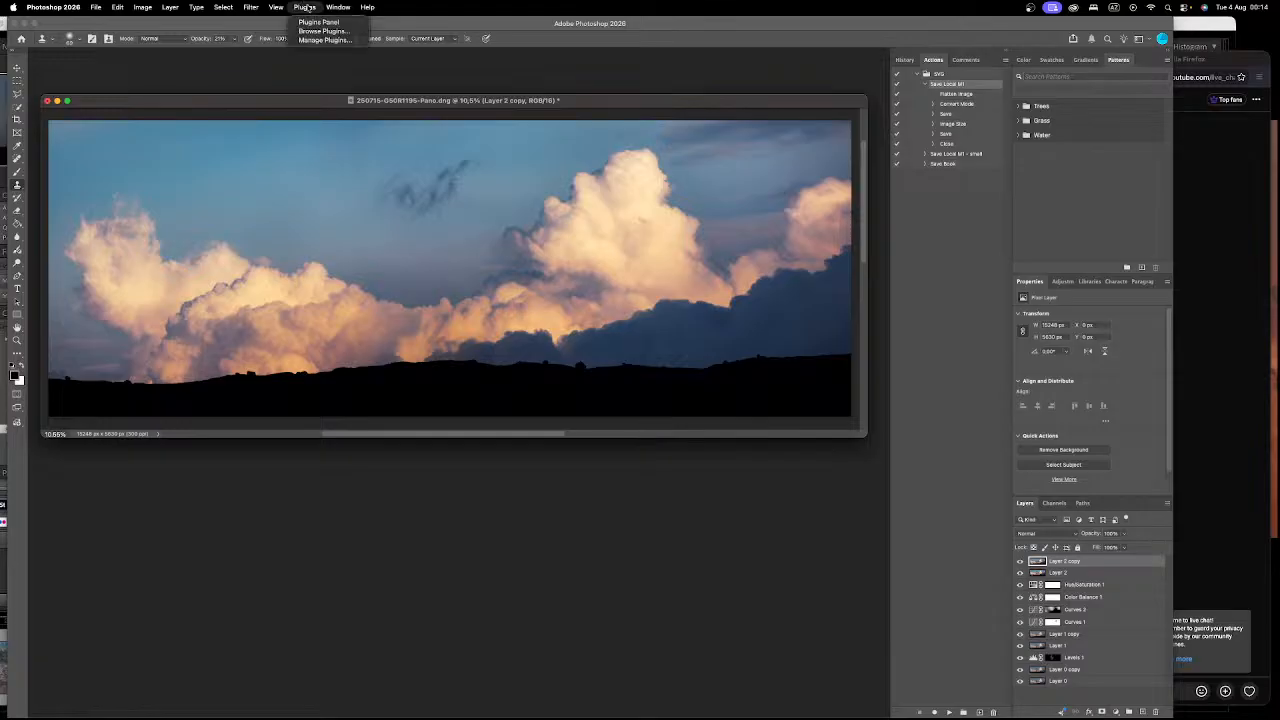
pyautogui.moveTo(251, 7)
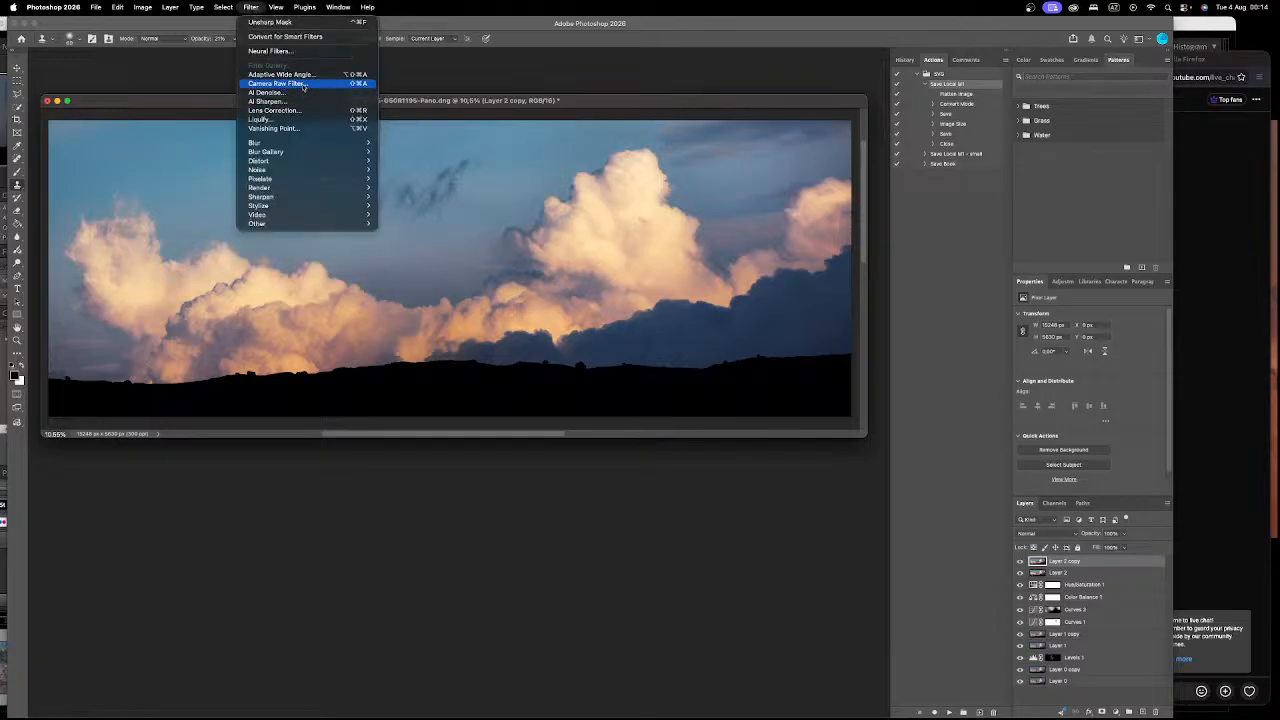
pyautogui.click(355, 83)
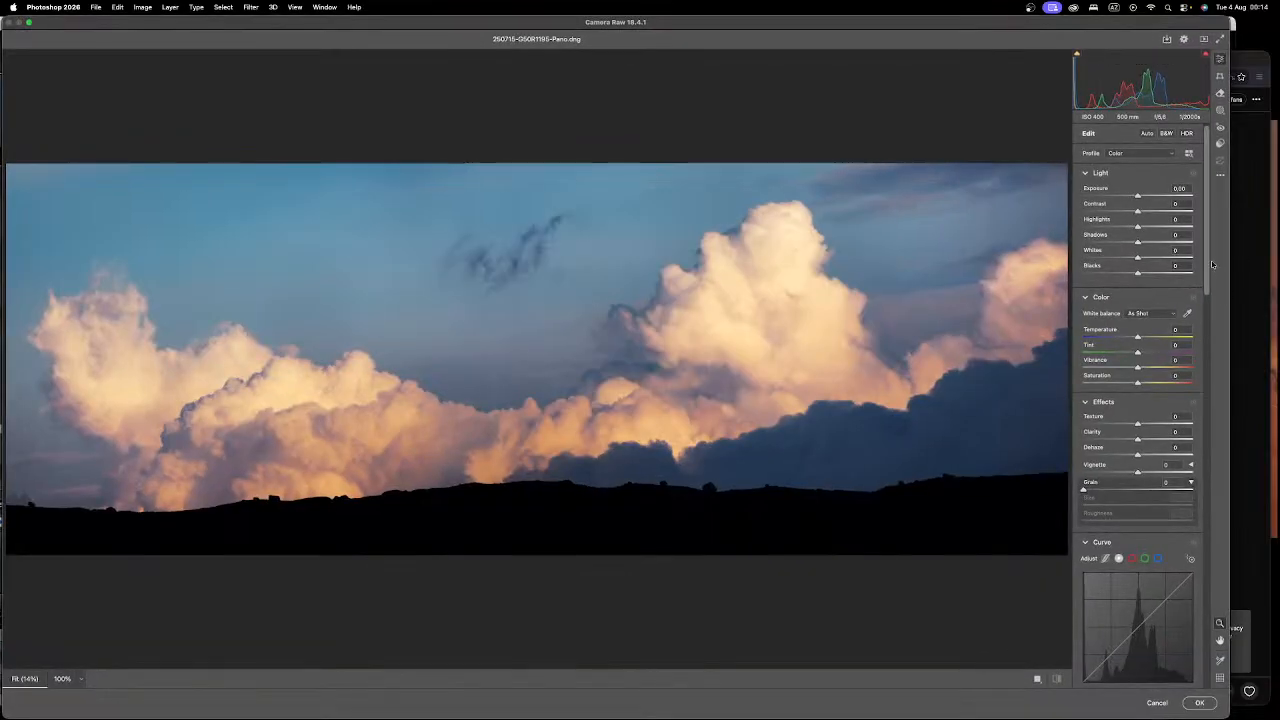
pyautogui.moveTo(1211, 294); pyautogui.dragTo(1218, 431)
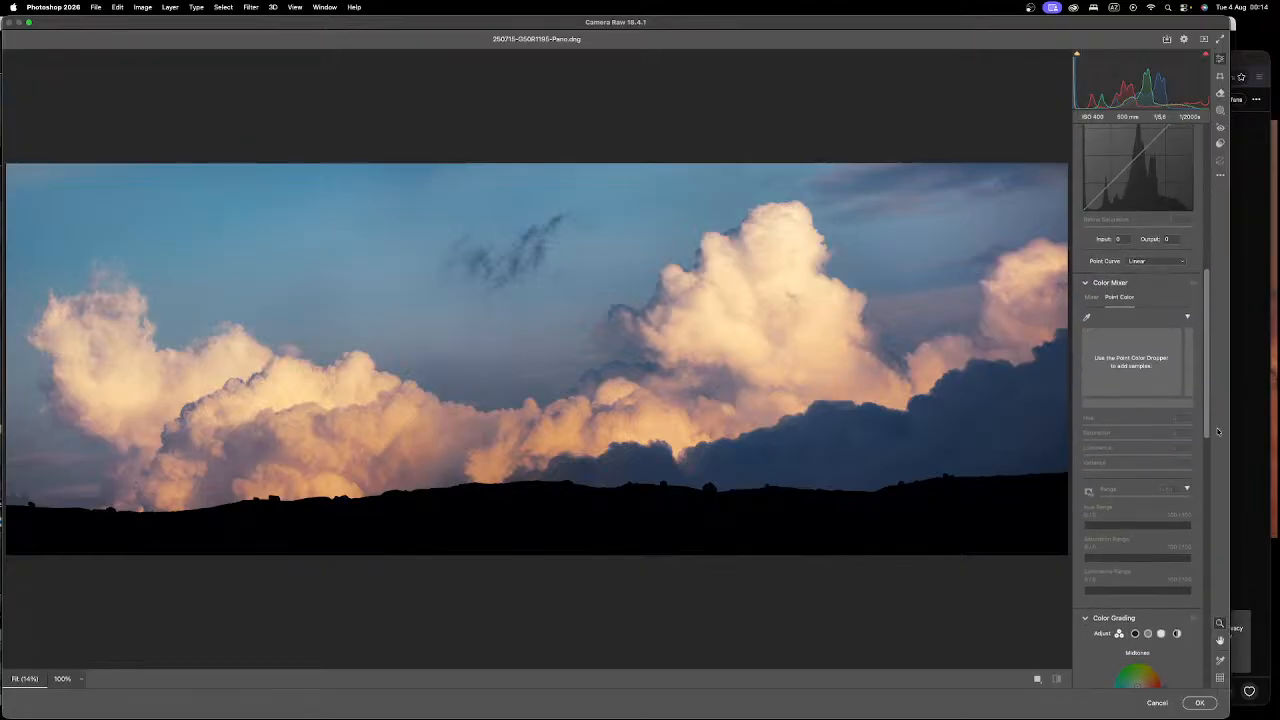
pyautogui.click(1087, 317)
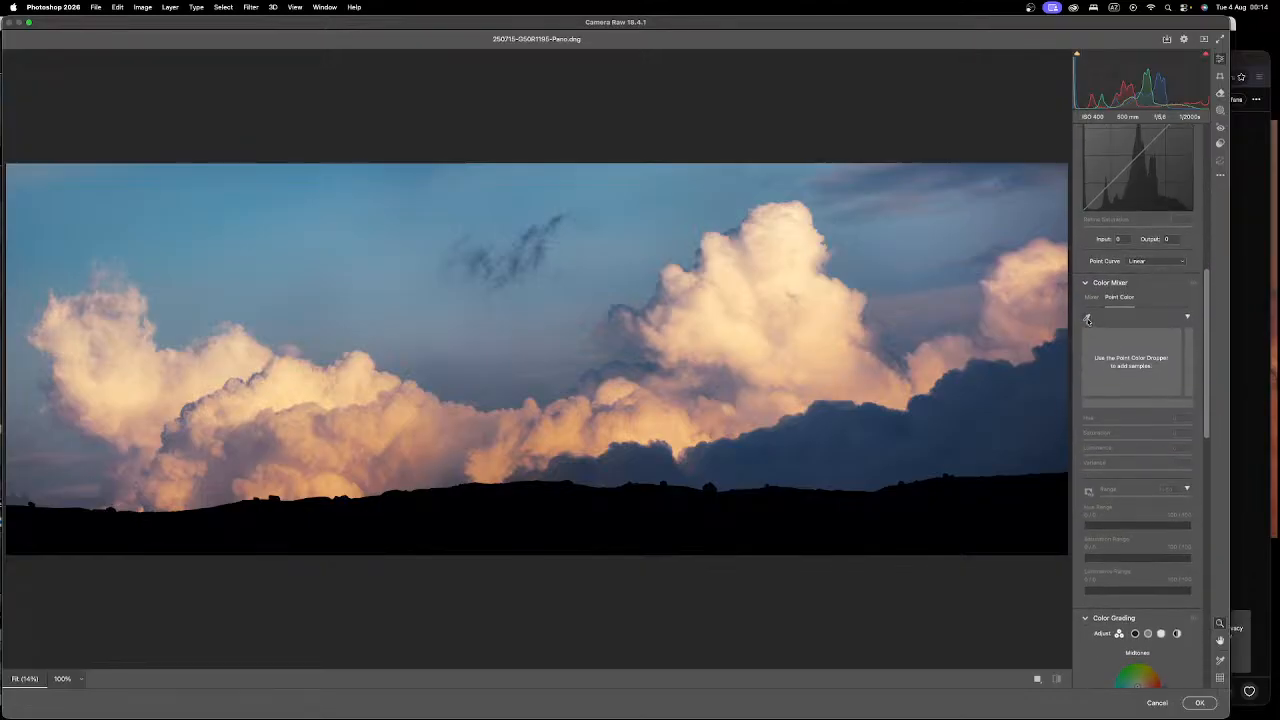
pyautogui.click(376, 445)
# Step: Set the sampled orange's Luminance to about -5, raise its Variance and Saturation, and apply the Camera Raw filter
pyautogui.moveTo(1141, 468)
pyautogui.mouseDown()
pyautogui.moveTo(1190, 474)
pyautogui.moveTo(1132, 456)
pyautogui.mouseUp()
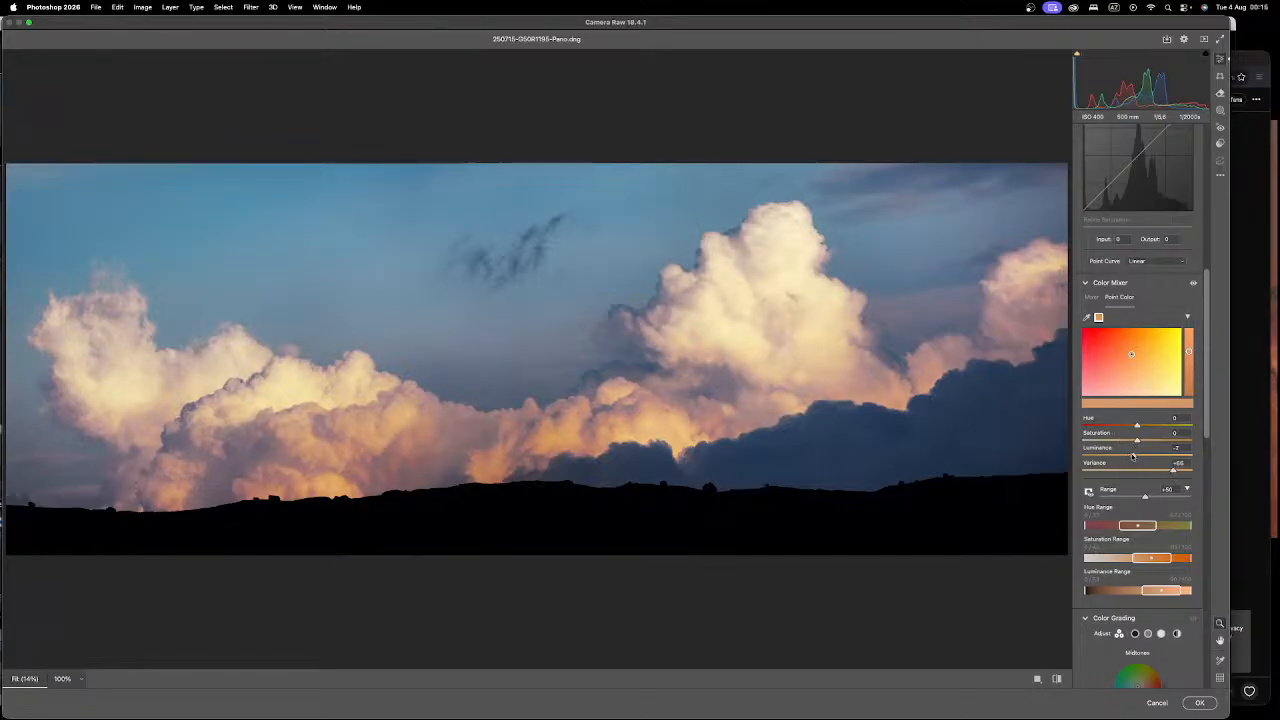
pyautogui.moveTo(1133, 456); pyautogui.dragTo(1135, 456)
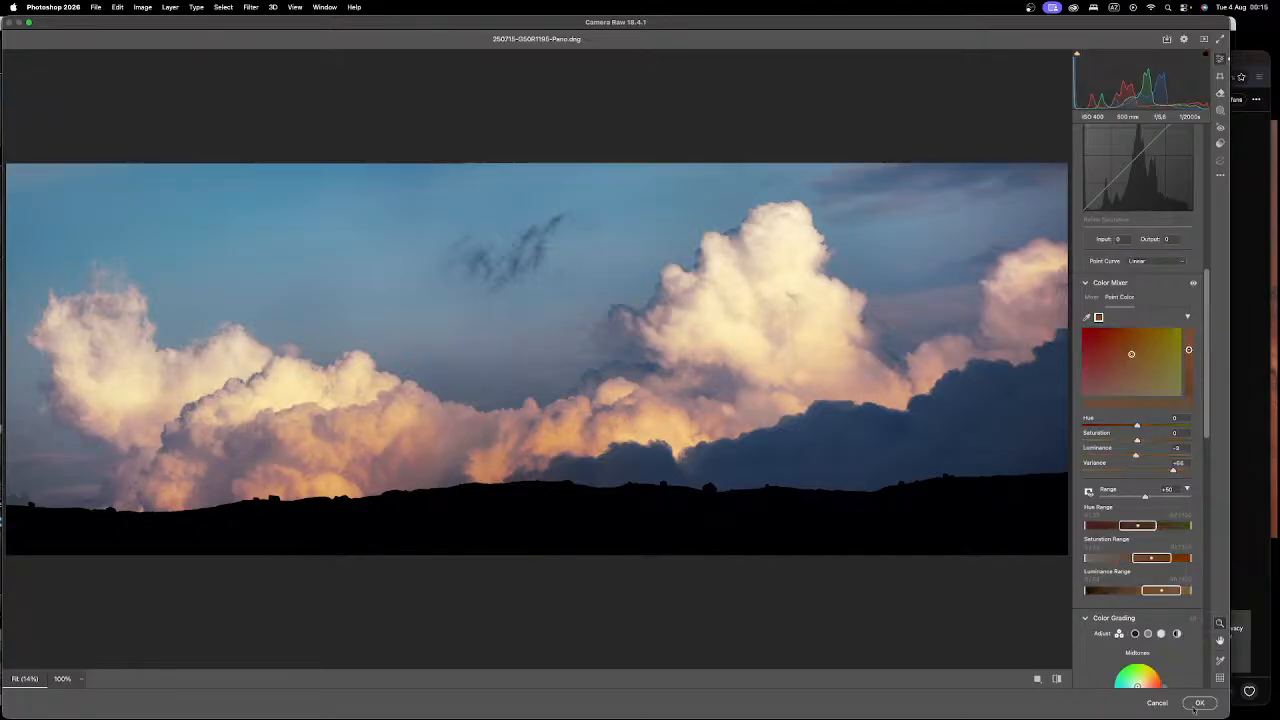
pyautogui.click(1186, 465)
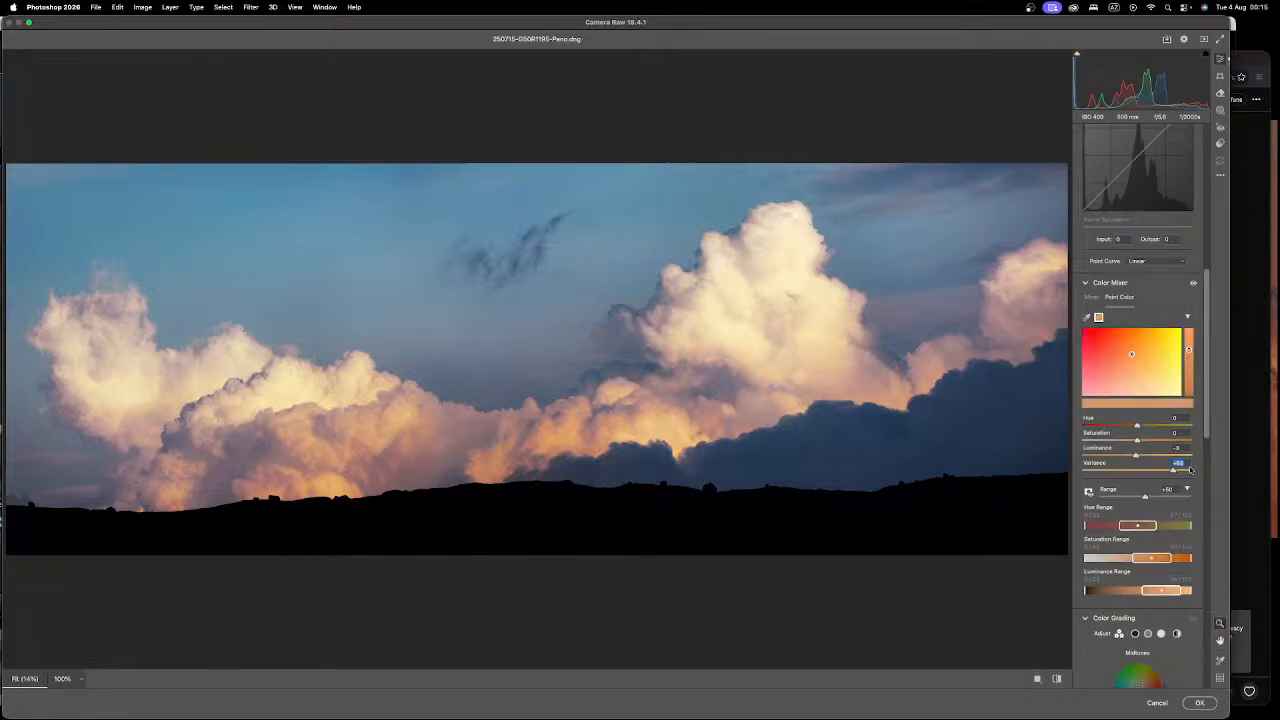
pyautogui.moveTo(1142, 470); pyautogui.dragTo(1168, 471)
pyautogui.moveTo(1137, 427)
pyautogui.mouseDown()
pyautogui.moveTo(1154, 427)
pyautogui.moveTo(1138, 428)
pyautogui.mouseUp()
pyautogui.moveTo(1136, 441); pyautogui.dragTo(1146, 442)
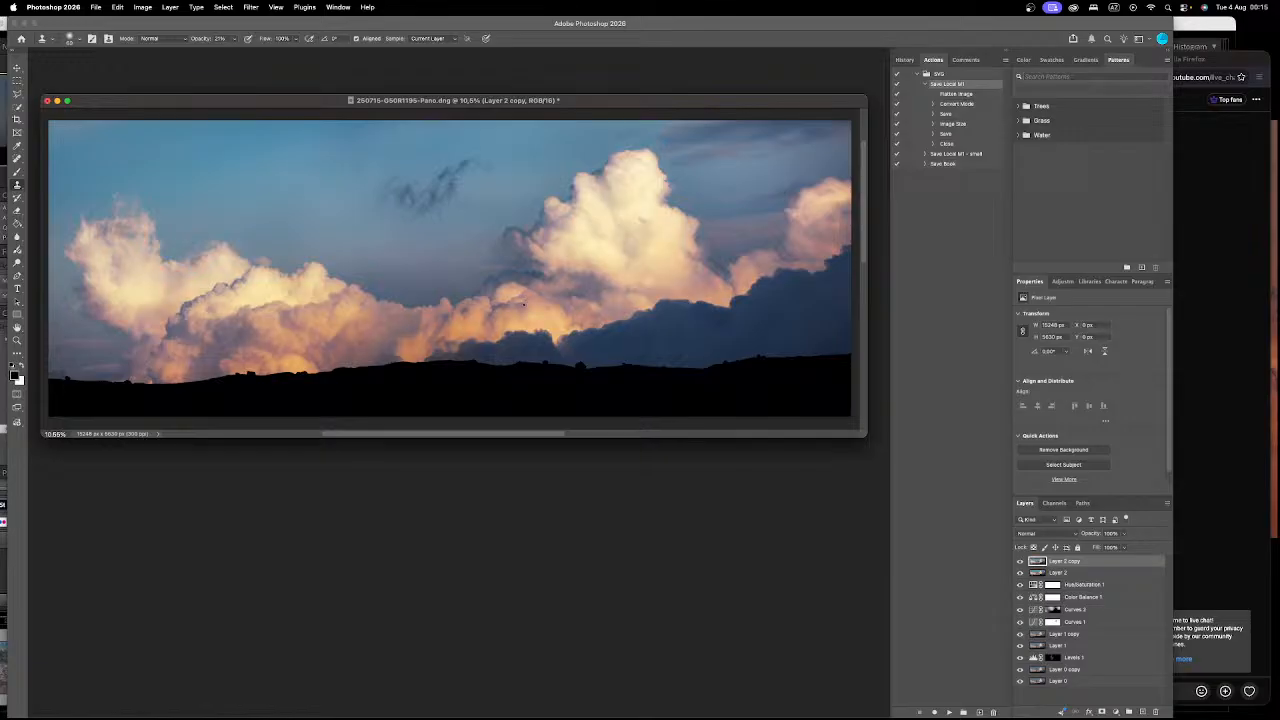
# Step: Compare the image with and without the Camera Raw layer and lower that layer's opacity to about 82%
pyautogui.click(1020, 562)
pyautogui.click(1020, 562)
pyautogui.click(1020, 562)
pyautogui.click(1020, 562)
pyautogui.click(1020, 562)
pyautogui.click(1020, 562)
pyautogui.click(1124, 535)
pyautogui.click(1116, 547)
# Step: Add a mask to the Camera Raw layer and softly brush its effect away at the glow above the horizon
pyautogui.click(1101, 712)
pyautogui.press('b')
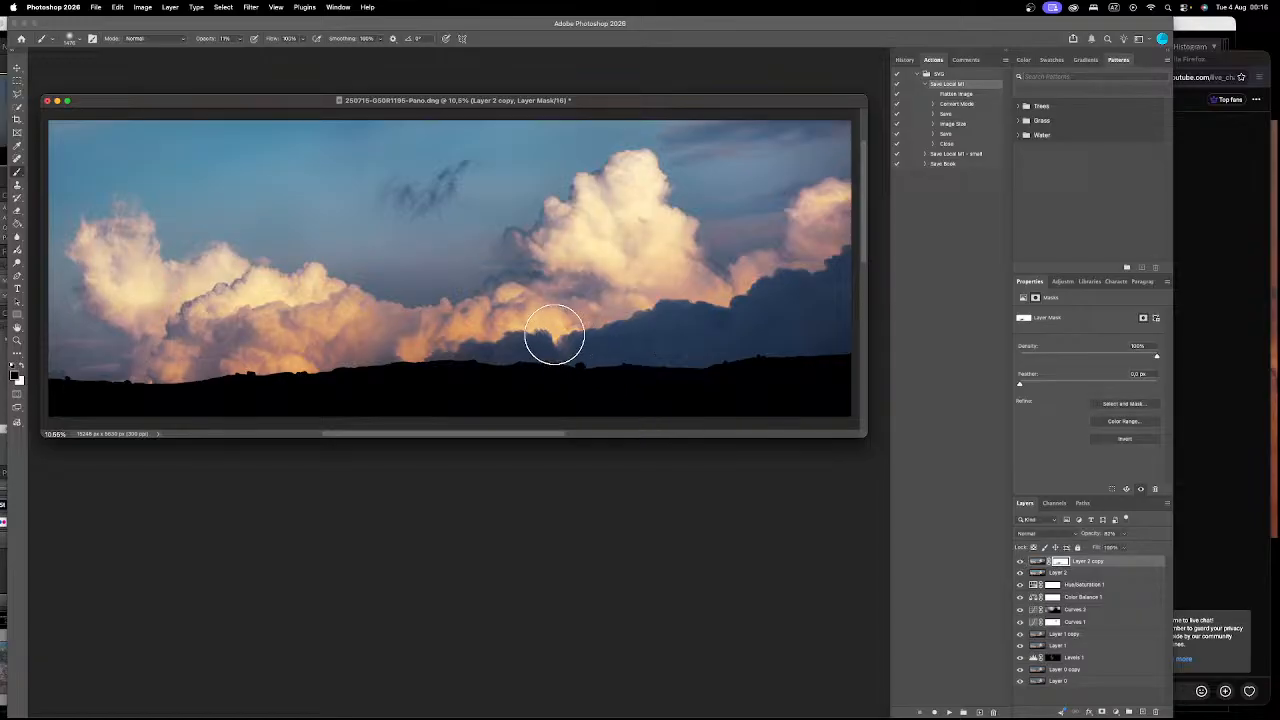
pyautogui.scroll(-1, 445, 192)
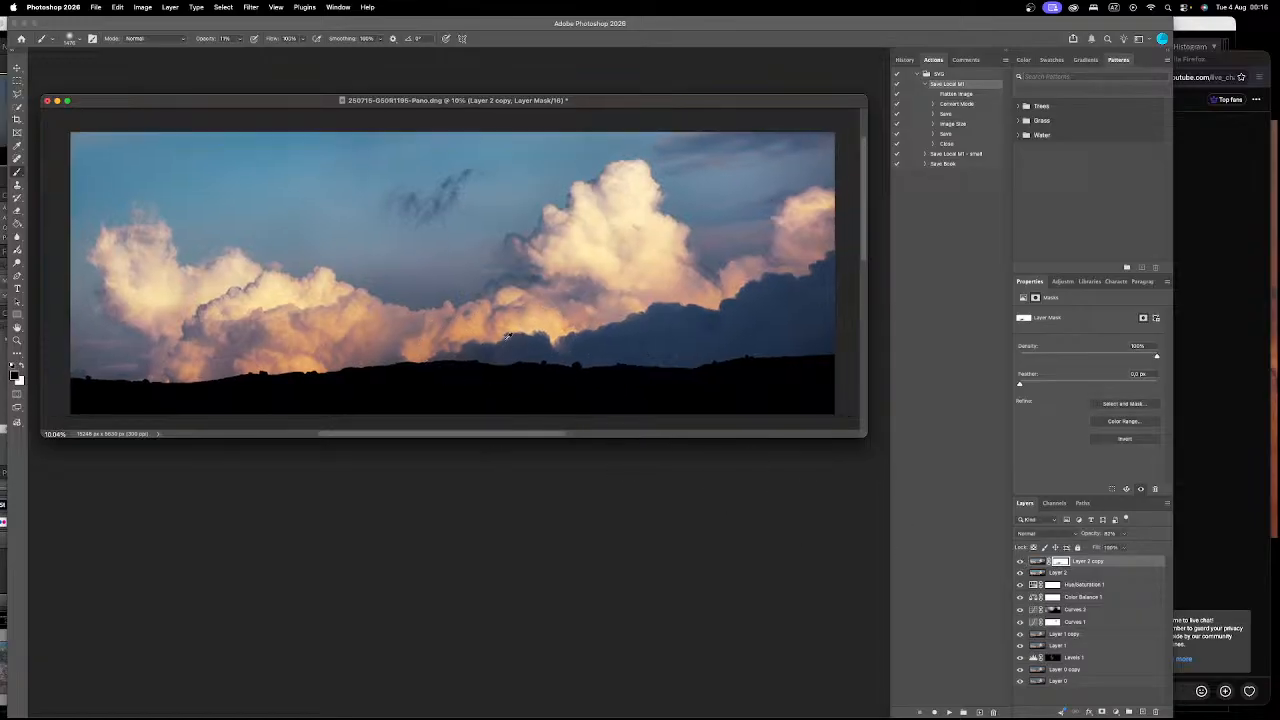
# Step: Duplicate the panorama document with "BW" replacing "copy" in its name, and enlarge the new document's window
pyautogui.rightClick(313, 101)
pyautogui.click(318, 102)
pyautogui.click(636, 365)
pyautogui.doubleClick(636, 365)
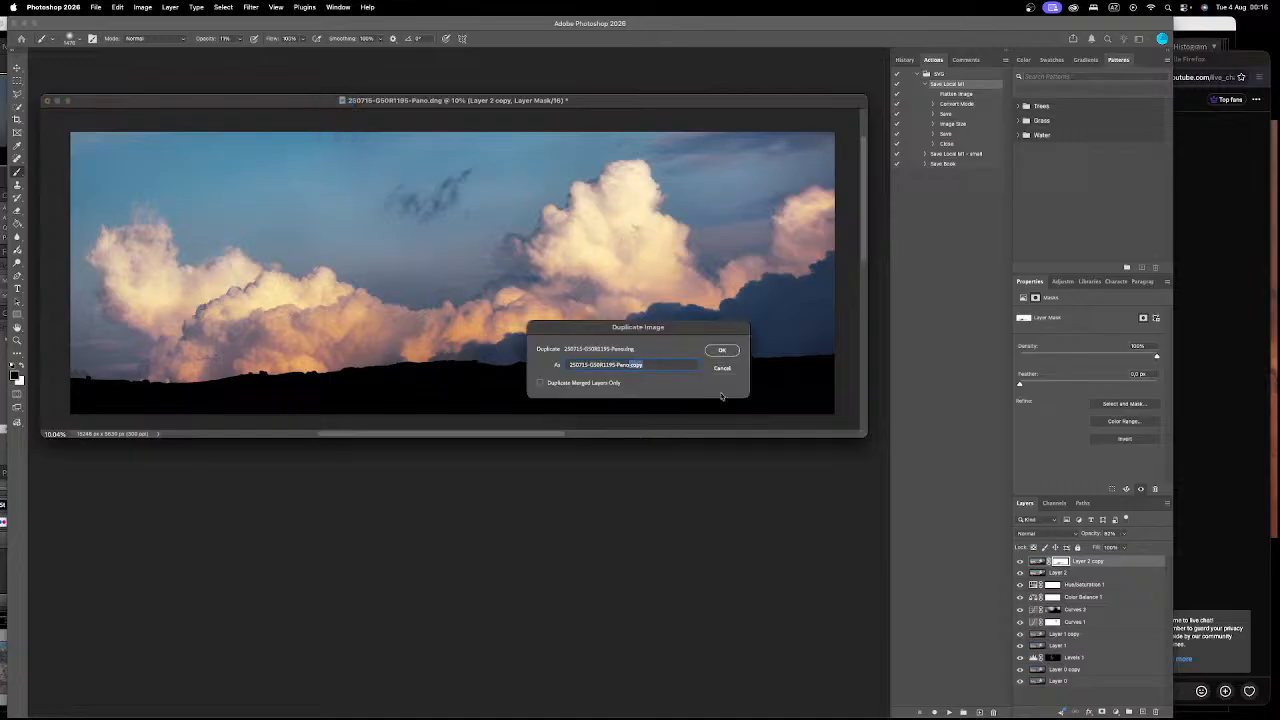
pyautogui.write('BW')
pyautogui.press('Return')
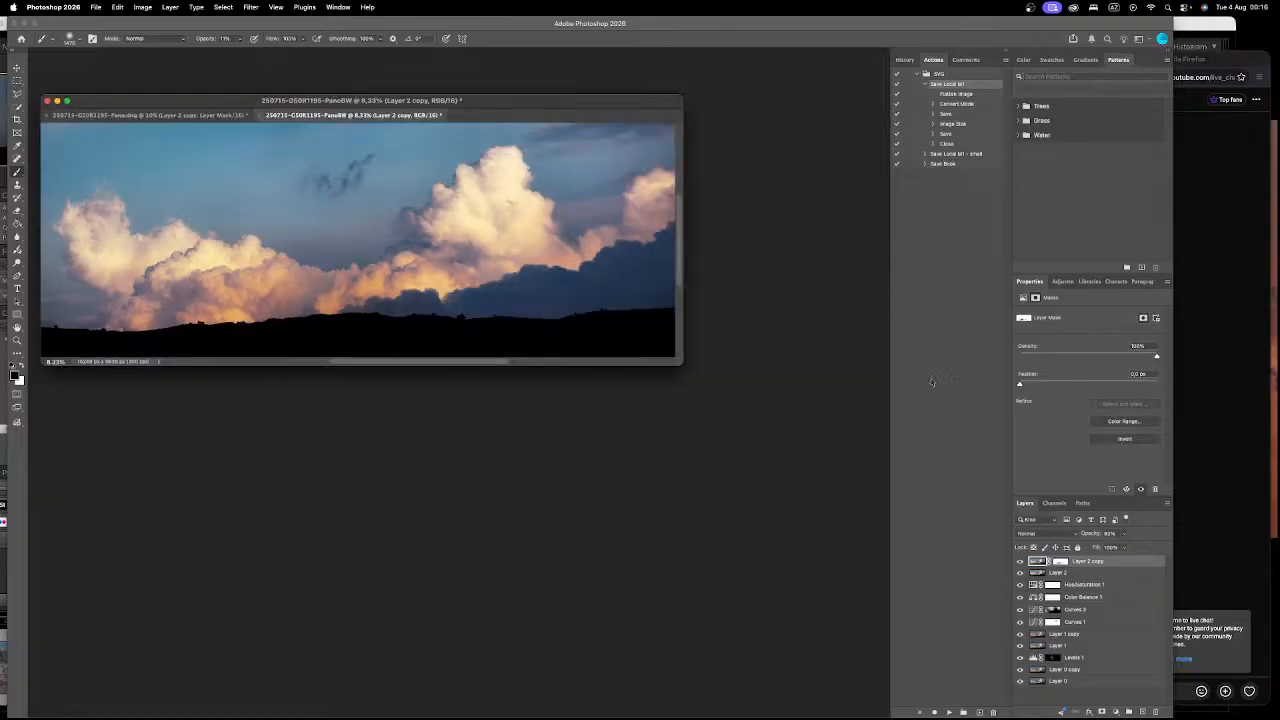
pyautogui.moveTo(688, 363); pyautogui.dragTo(875, 535)
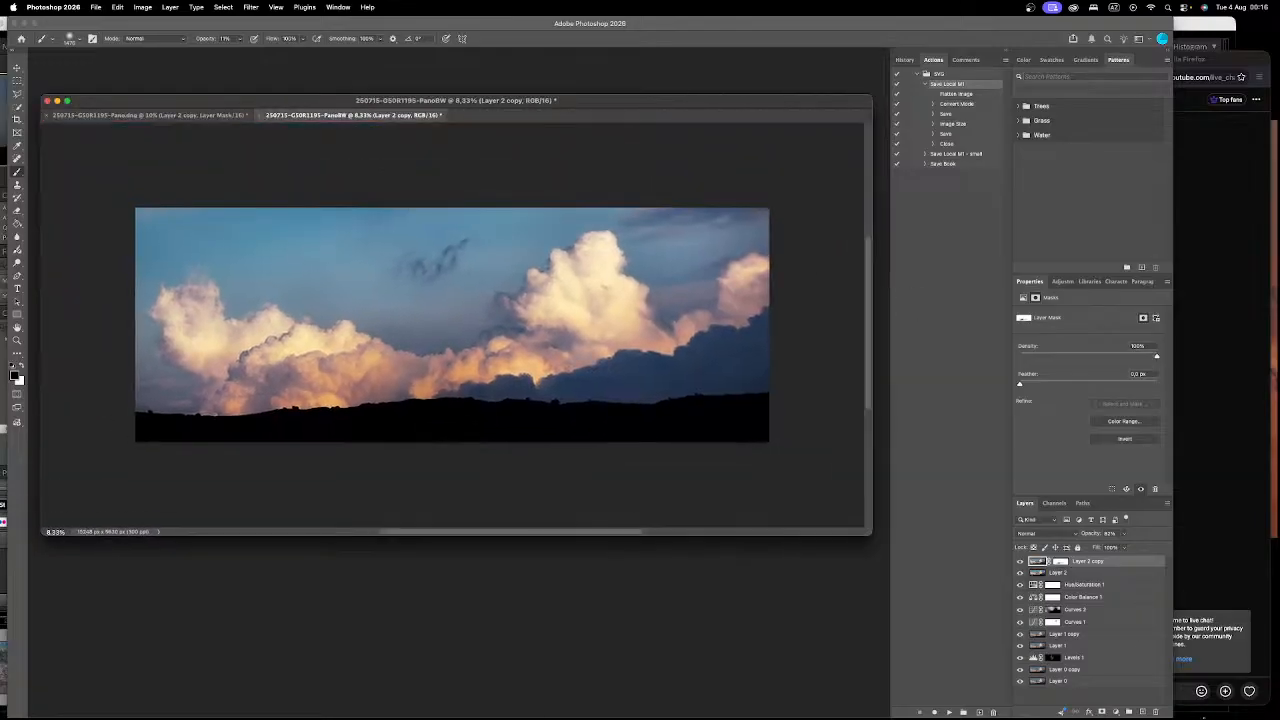
# Step: Add a Black & White adjustment with about Reds 95, Yellows 100, Greens 62, Cyans 113, Blues 25 and Magentas 122
pyautogui.click(1115, 711)
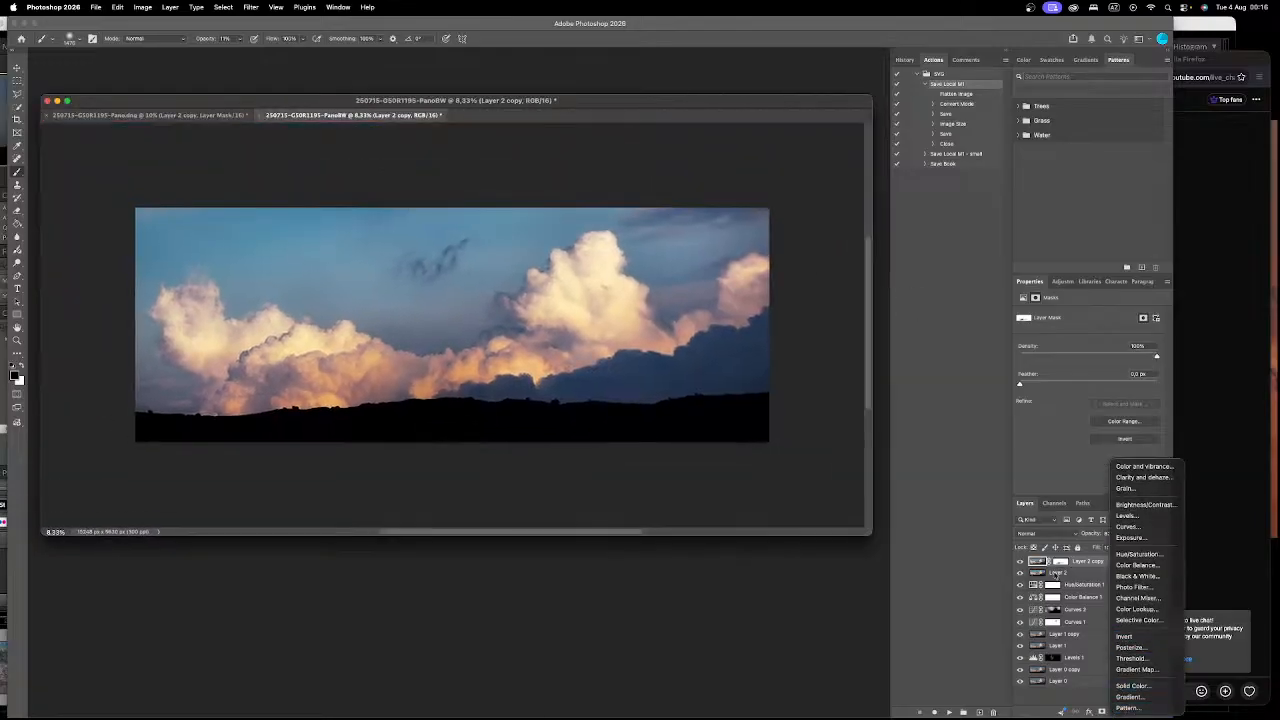
pyautogui.click(1138, 576)
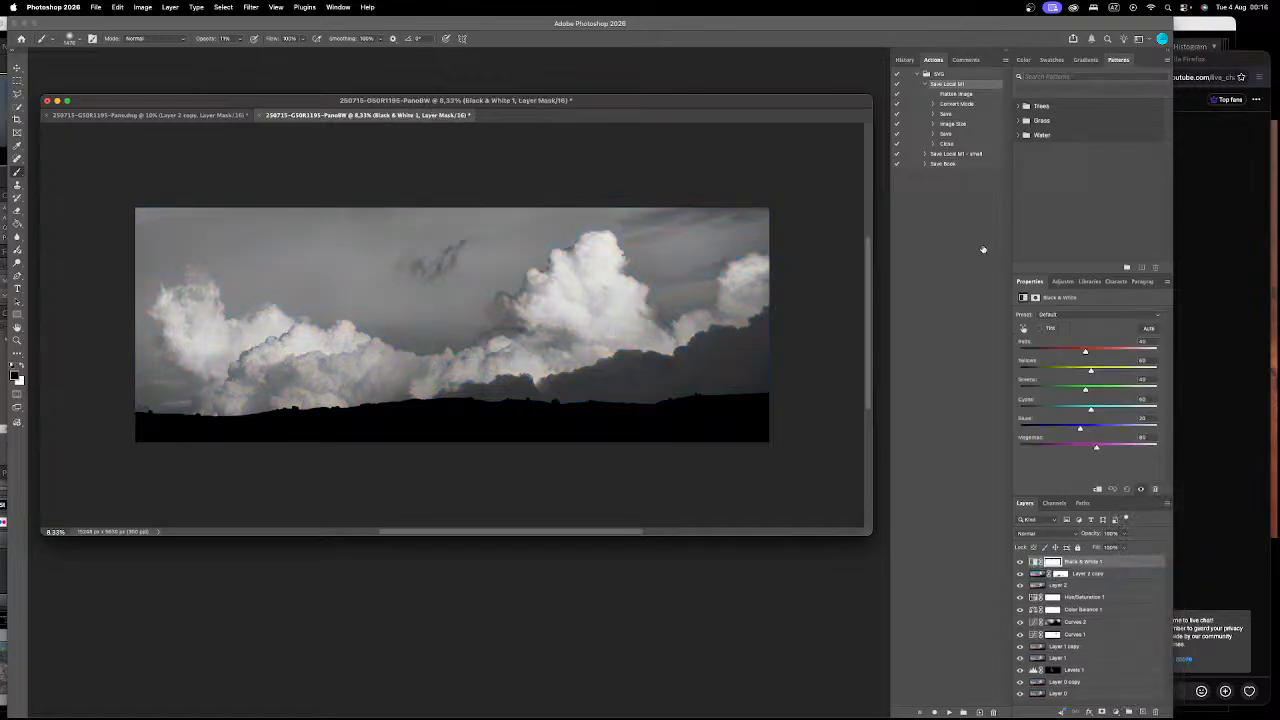
pyautogui.moveTo(1086, 353)
pyautogui.mouseDown()
pyautogui.moveTo(1104, 355)
pyautogui.moveTo(1098, 373)
pyautogui.mouseUp()
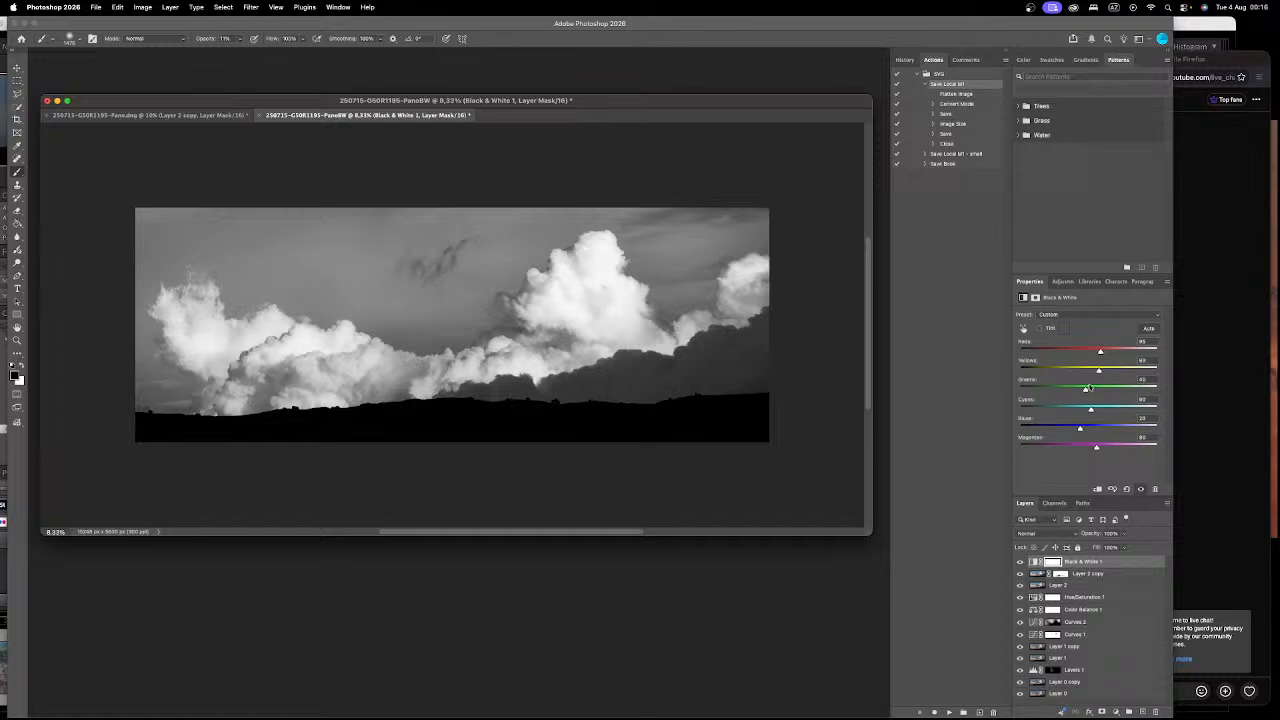
pyautogui.moveTo(1098, 410)
pyautogui.mouseDown()
pyautogui.moveTo(1072, 432)
pyautogui.moveTo(1109, 413)
pyautogui.mouseUp()
pyautogui.click(1092, 430)
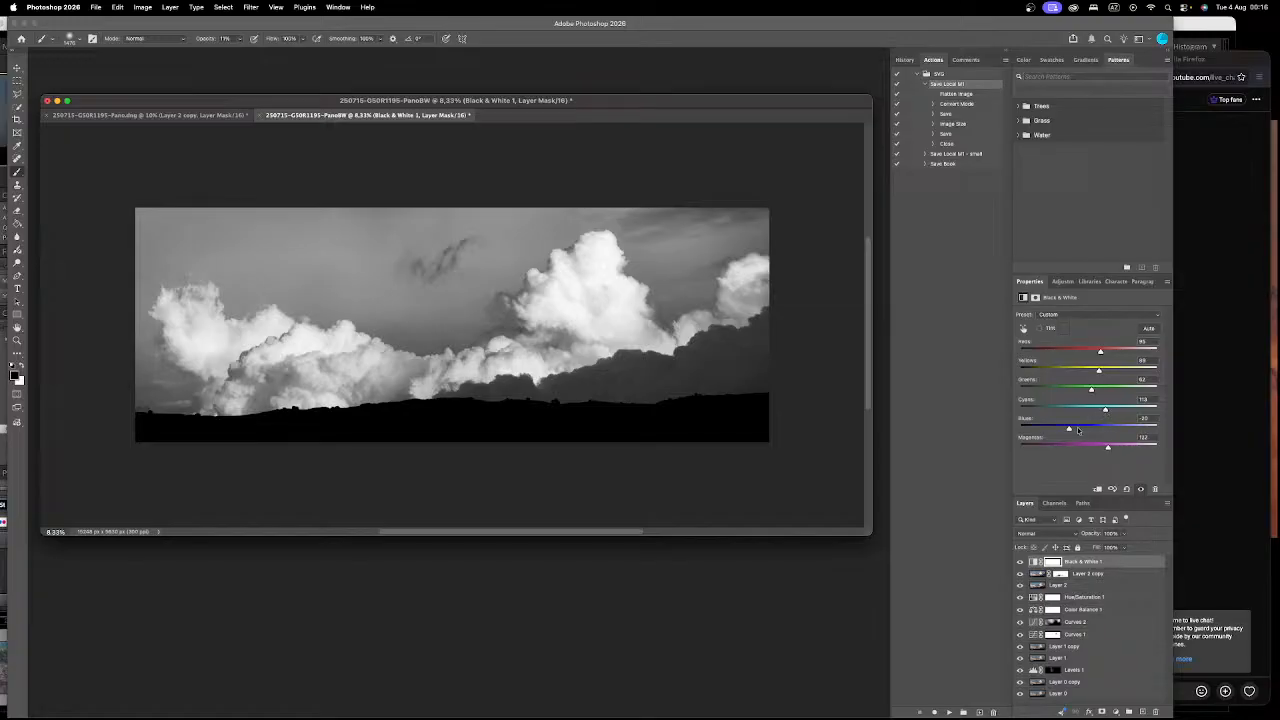
pyautogui.moveTo(1081, 428); pyautogui.dragTo(1086, 430)
pyautogui.moveTo(1099, 370); pyautogui.dragTo(1105, 373)
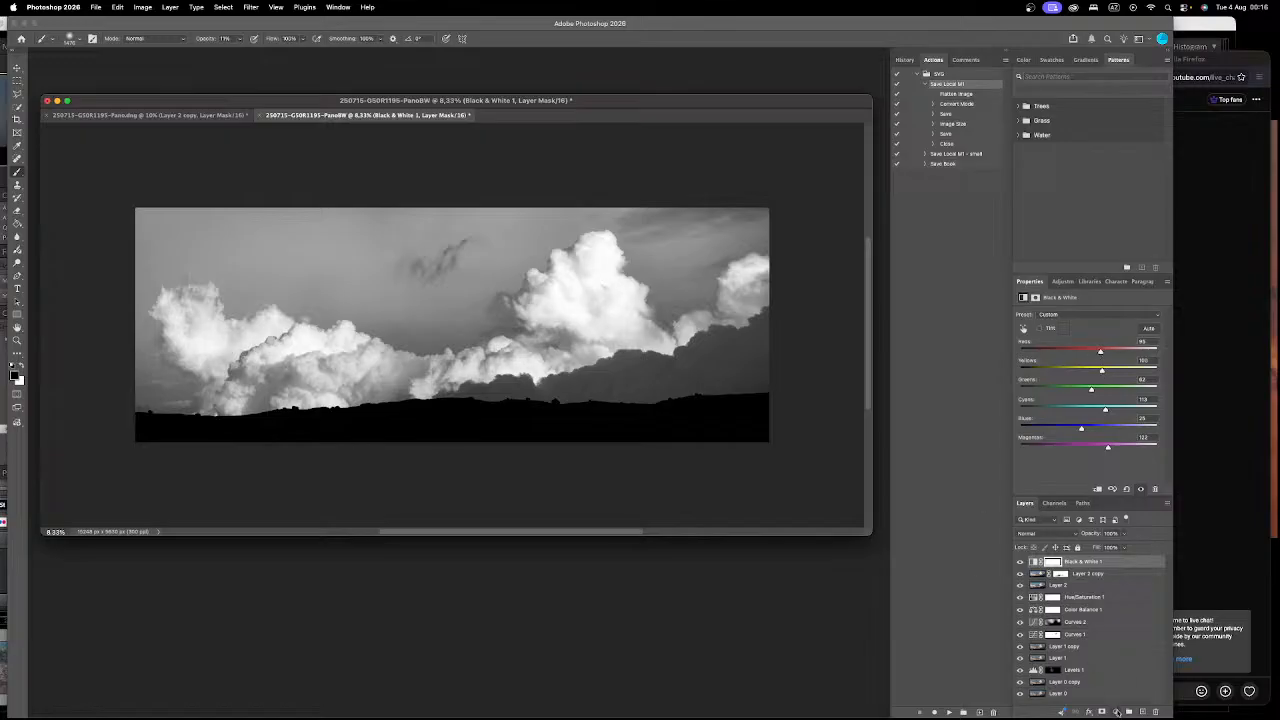
# Step: Add a Curves adjustment that darkens the midtones, lifts the deepest blacks and brightens the highlights
pyautogui.click(1117, 711)
pyautogui.click(1145, 584)
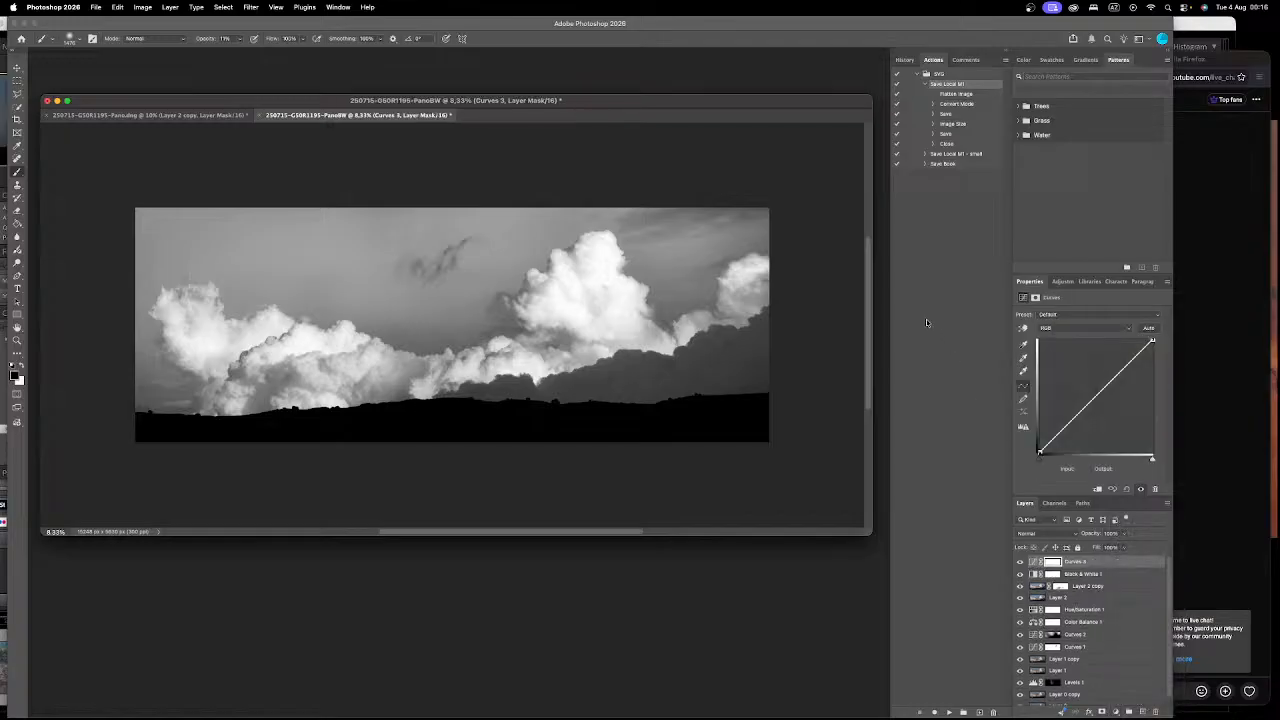
pyautogui.moveTo(1096, 396); pyautogui.dragTo(1104, 401)
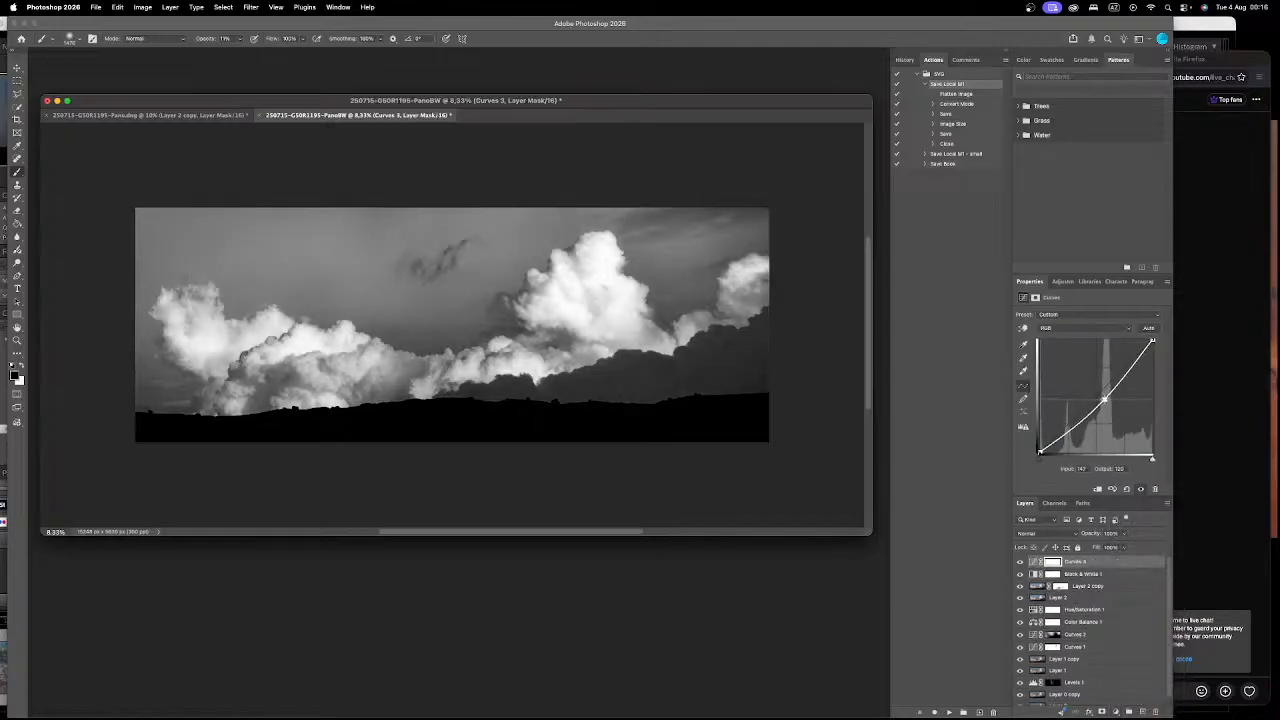
pyautogui.moveTo(1040, 453)
pyautogui.mouseDown()
pyautogui.moveTo(1071, 440)
pyautogui.moveTo(1069, 426)
pyautogui.moveTo(1056, 438)
pyautogui.mouseUp()
pyautogui.moveTo(1127, 393); pyautogui.dragTo(1130, 364)
pyautogui.click(1152, 342)
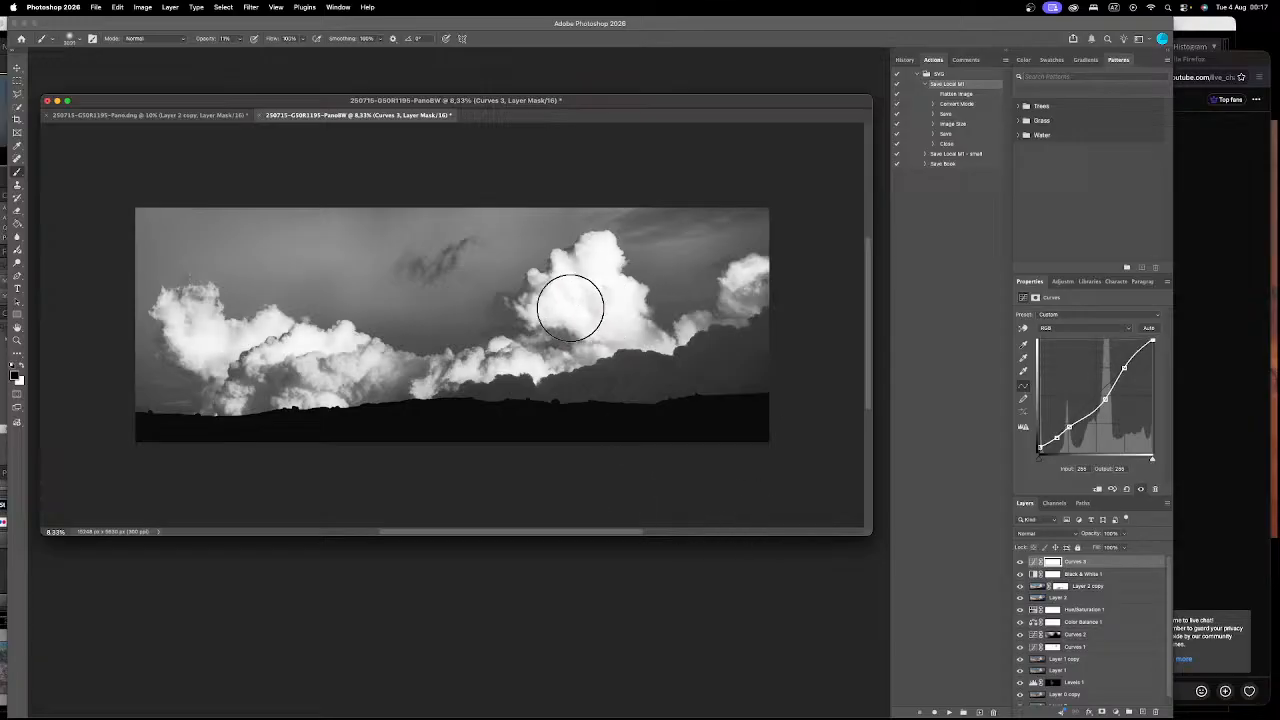
# Step: Compare the black-and-white image with the new Curves adjustment switched off and on
pyautogui.click(1020, 563)
pyautogui.click(1020, 563)
pyautogui.click(1020, 563)
pyautogui.click(1020, 563)
pyautogui.click(1020, 563)
pyautogui.click(1020, 563)
pyautogui.click(1020, 563)
pyautogui.click(1020, 563)
pyautogui.click(1020, 563)
pyautogui.click(1020, 563)
pyautogui.click(1020, 563)
pyautogui.click(1020, 563)
# Step: Add another Curves adjustment directly below the contrast curve and pull its highlights down from input 204 to output 148
pyautogui.click(1122, 710)
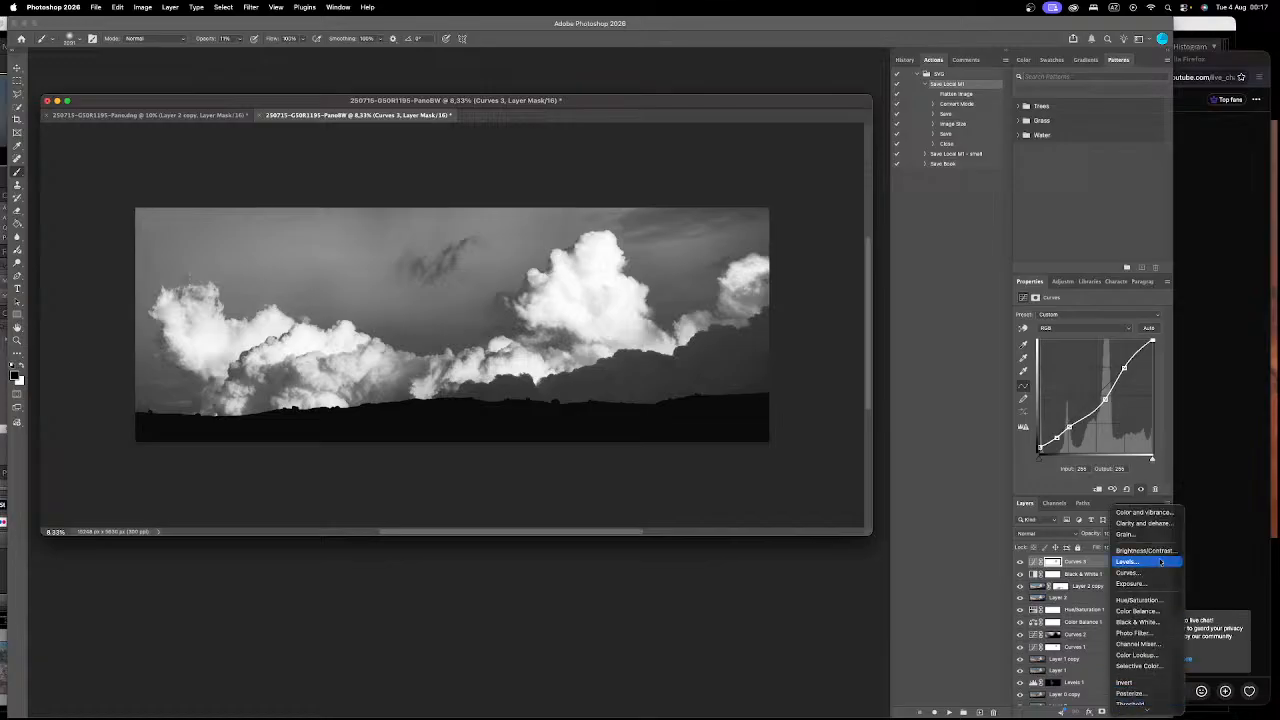
pyautogui.click(1150, 568)
pyautogui.moveTo(1081, 583); pyautogui.dragTo(1083, 579)
pyautogui.moveTo(1133, 363)
pyautogui.mouseDown()
pyautogui.moveTo(1131, 379)
pyautogui.moveTo(1152, 344)
pyautogui.moveTo(1130, 387)
pyautogui.mouseUp()
# Step: Float the PanoBW document in a larger window, duplicate it under a name ending in PanoBW1, and arrange the PanoBW window in front
pyautogui.press('g')
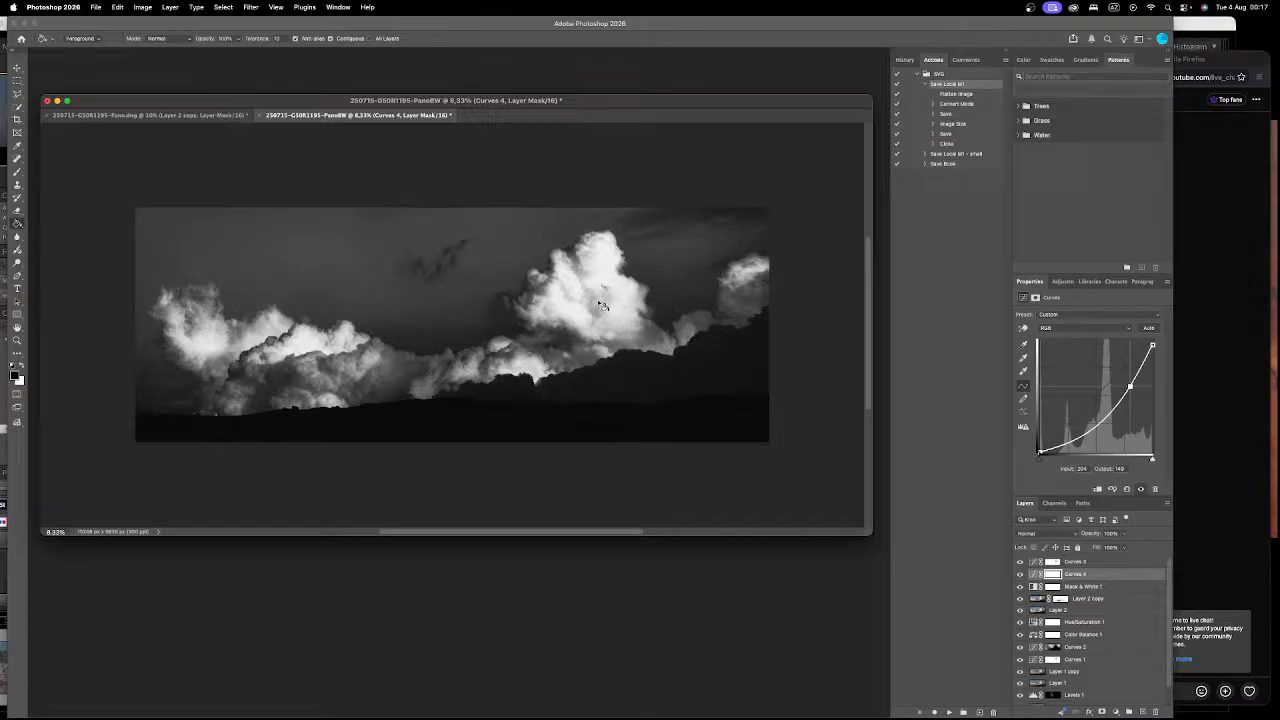
pyautogui.press('super+0')
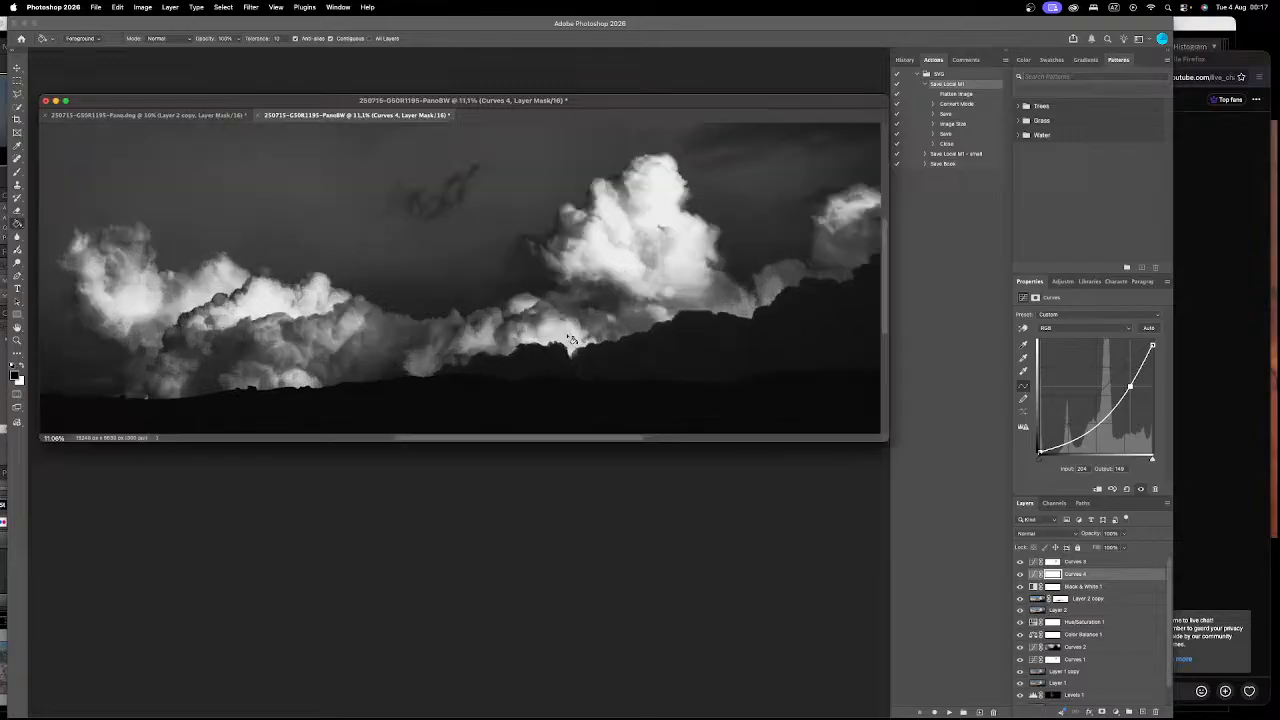
pyautogui.moveTo(886, 438); pyautogui.dragTo(1020, 563)
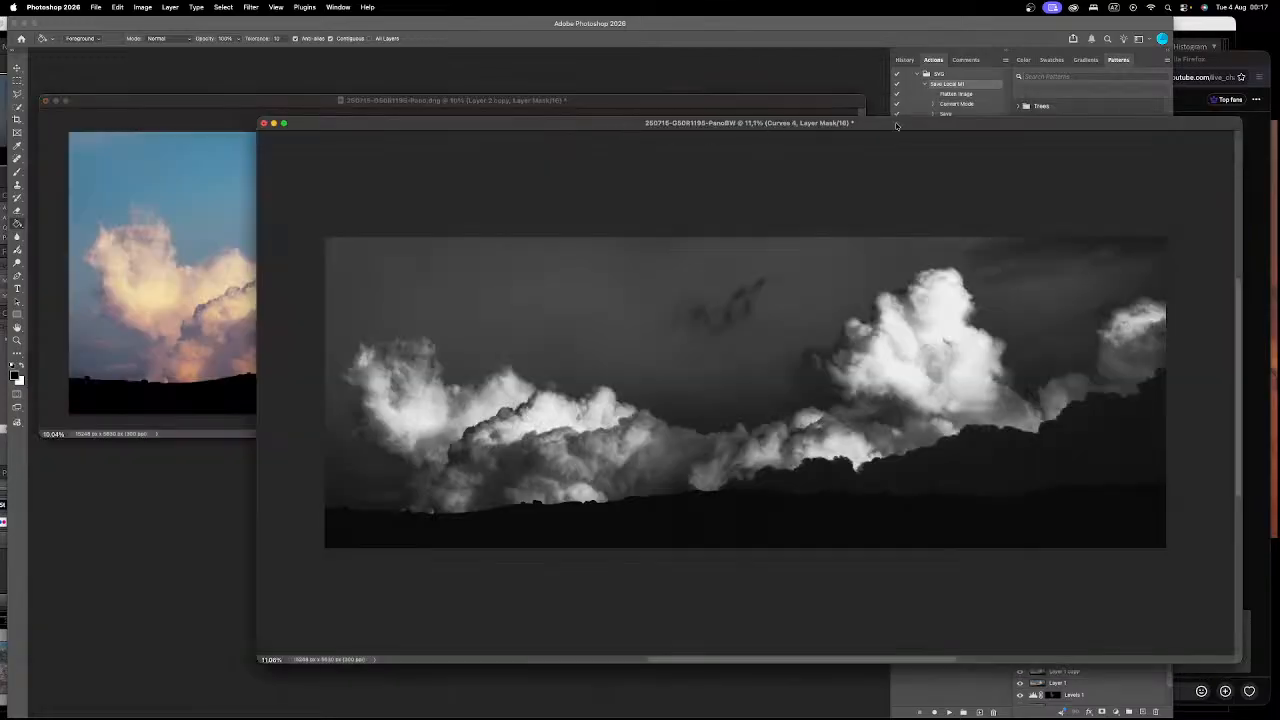
pyautogui.rightClick(897, 126)
pyautogui.click(928, 150)
pyautogui.doubleClick(643, 365)
pyautogui.write('15-GS0R1195-PanoBW1')
pyautogui.press('Return')
pyautogui.moveTo(467, 139); pyautogui.dragTo(289, 261)
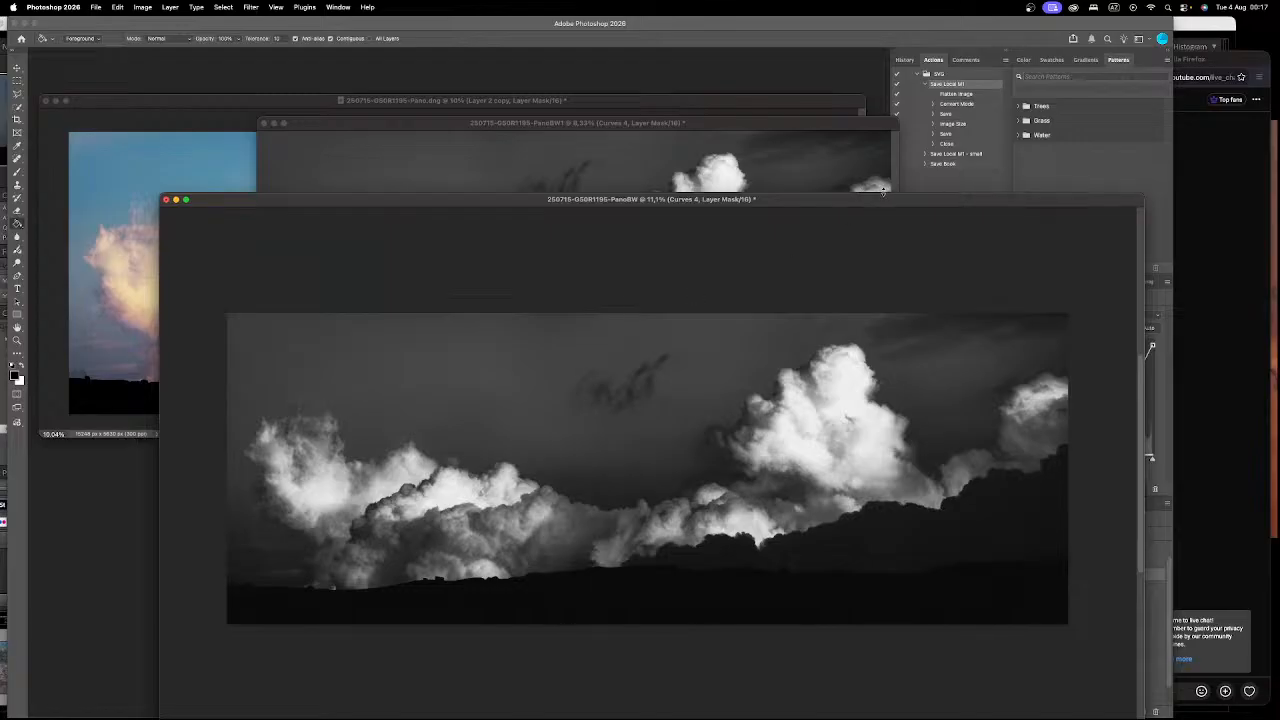
pyautogui.moveTo(863, 201); pyautogui.dragTo(718, 82)
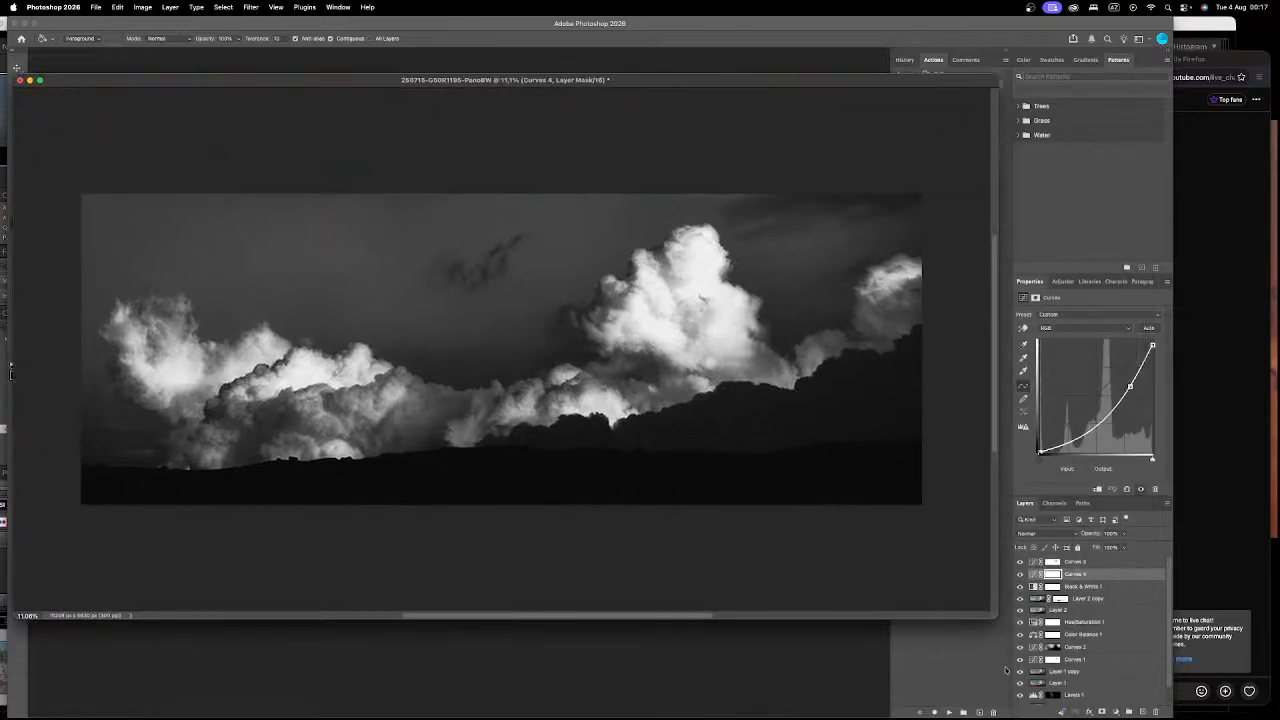
# Step: Invert the mask of the darkening Curves layer and brush its effect softly into the bright clouds
pyautogui.click(1020, 576)
pyautogui.click(1020, 576)
pyautogui.click(1020, 575)
pyautogui.click(1020, 575)
pyautogui.press('super+i')
pyautogui.press('b')
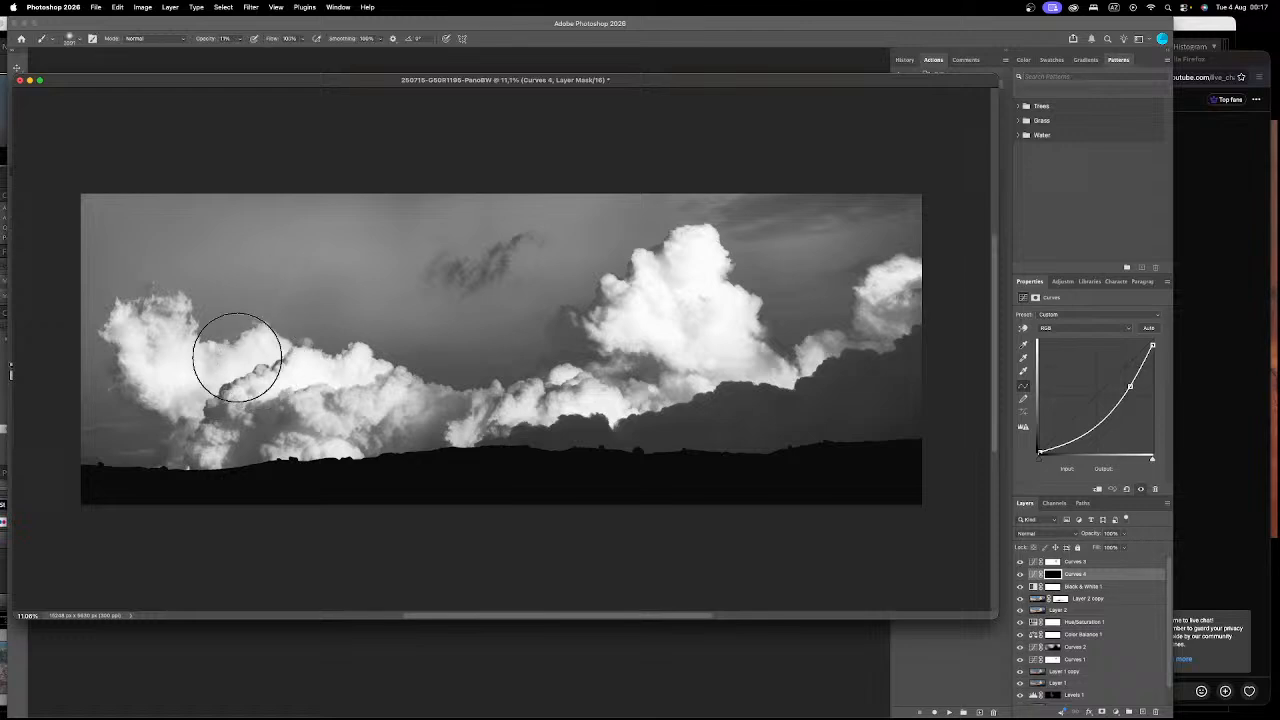
pyautogui.moveTo(180, 370)
pyautogui.mouseDown()
pyautogui.moveTo(156, 350)
pyautogui.moveTo(213, 394)
pyautogui.moveTo(261, 365)
pyautogui.moveTo(258, 396)
pyautogui.moveTo(238, 369)
pyautogui.moveTo(225, 415)
pyautogui.moveTo(245, 421)
pyautogui.moveTo(363, 384)
pyautogui.moveTo(275, 422)
pyautogui.moveTo(330, 444)
pyautogui.moveTo(387, 443)
pyautogui.moveTo(202, 438)
pyautogui.moveTo(503, 429)
pyautogui.mouseUp()
pyautogui.moveTo(184, 331)
pyautogui.mouseDown()
pyautogui.moveTo(146, 356)
pyautogui.moveTo(158, 365)
pyautogui.moveTo(142, 347)
pyautogui.moveTo(184, 387)
pyautogui.moveTo(300, 385)
pyautogui.mouseUp()
pyautogui.moveTo(690, 293)
pyautogui.mouseDown()
pyautogui.moveTo(641, 333)
pyautogui.moveTo(701, 340)
pyautogui.moveTo(701, 276)
pyautogui.moveTo(704, 306)
pyautogui.moveTo(738, 345)
pyautogui.moveTo(609, 396)
pyautogui.moveTo(681, 336)
pyautogui.moveTo(686, 303)
pyautogui.moveTo(655, 318)
pyautogui.moveTo(706, 309)
pyautogui.moveTo(766, 344)
pyautogui.moveTo(840, 334)
pyautogui.moveTo(904, 284)
pyautogui.moveTo(828, 354)
pyautogui.moveTo(423, 433)
pyautogui.moveTo(560, 386)
pyautogui.moveTo(547, 396)
pyautogui.moveTo(670, 271)
pyautogui.moveTo(698, 284)
pyautogui.moveTo(709, 369)
pyautogui.moveTo(445, 434)
pyautogui.moveTo(294, 431)
pyautogui.moveTo(289, 398)
pyautogui.moveTo(159, 351)
pyautogui.moveTo(232, 368)
pyautogui.mouseUp()
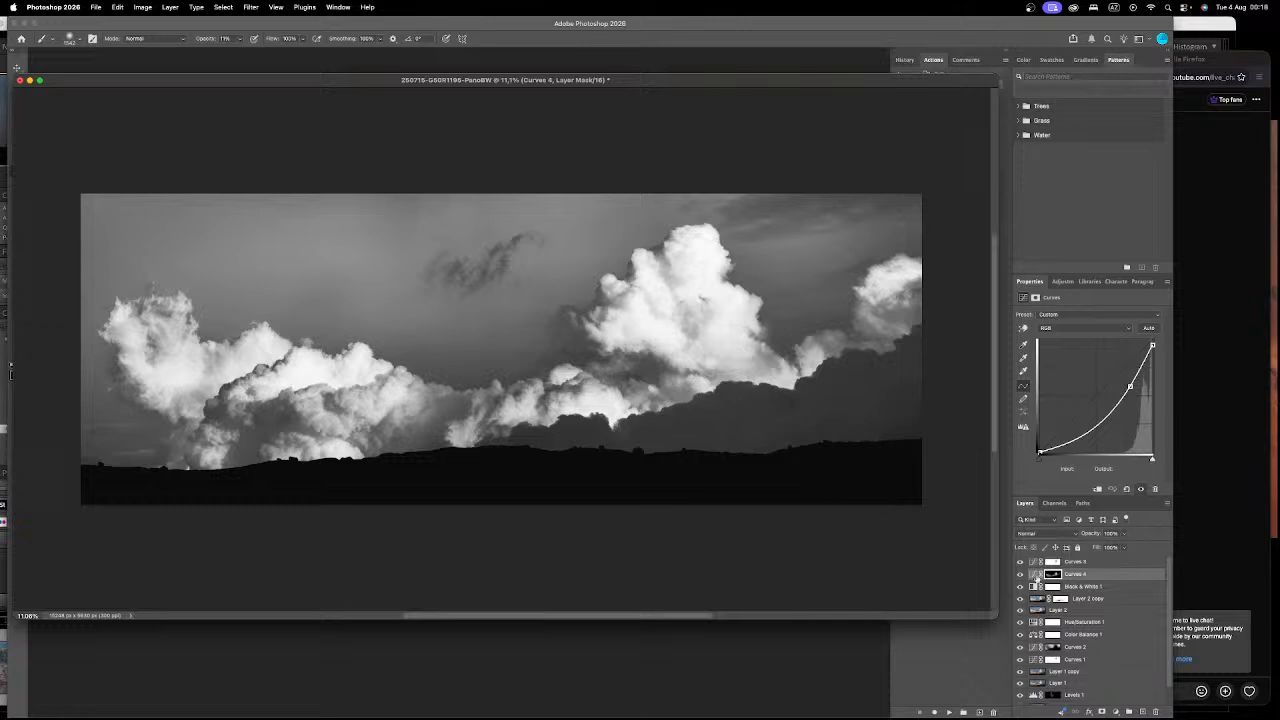
# Step: Compare the clouds and overall contrast with each of the two upper Curves layers switched off and on
pyautogui.click(1020, 574)
pyautogui.click(1020, 574)
pyautogui.click(1020, 574)
pyautogui.click(1020, 574)
pyautogui.click(1020, 574)
pyautogui.click(1020, 562)
pyautogui.click(1020, 562)
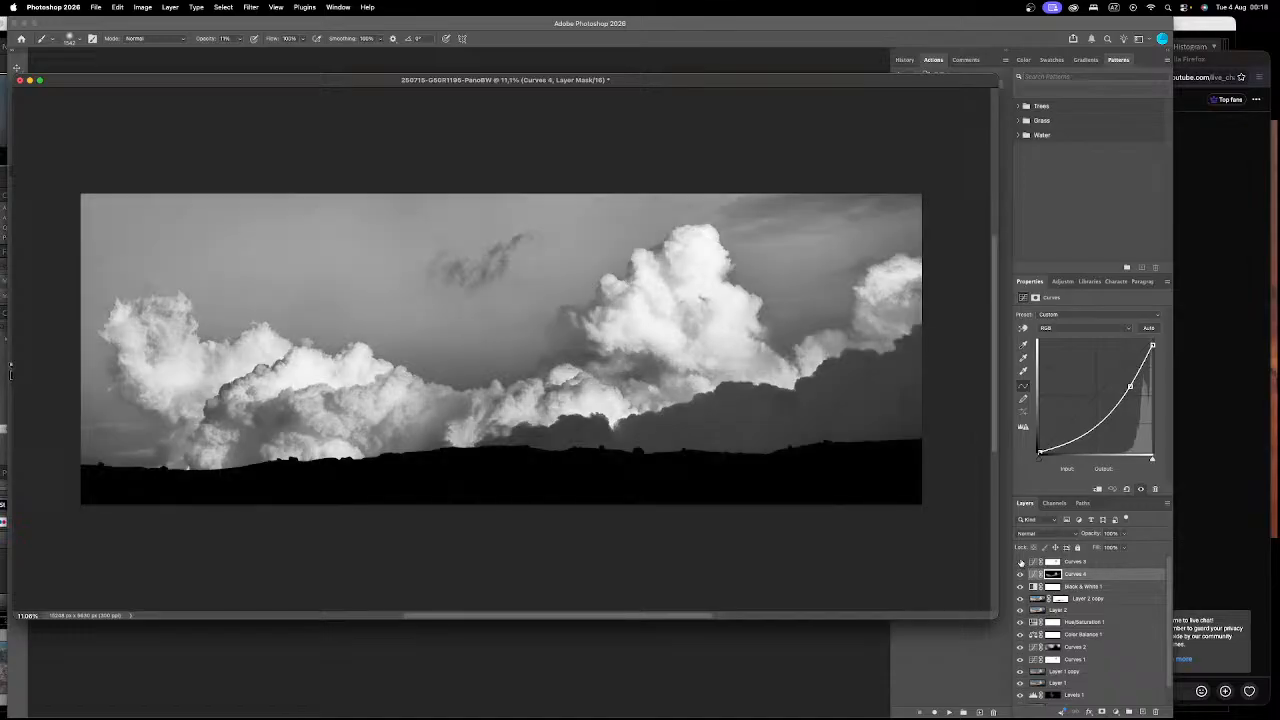
pyautogui.click(1021, 562)
# Step: Reduce the opacity of the contrast Curves layer and the masked darkening Curves layer to roughly 70–80%
pyautogui.click(1090, 563)
pyautogui.click(1123, 534)
pyautogui.moveTo(1111, 548); pyautogui.dragTo(1108, 547)
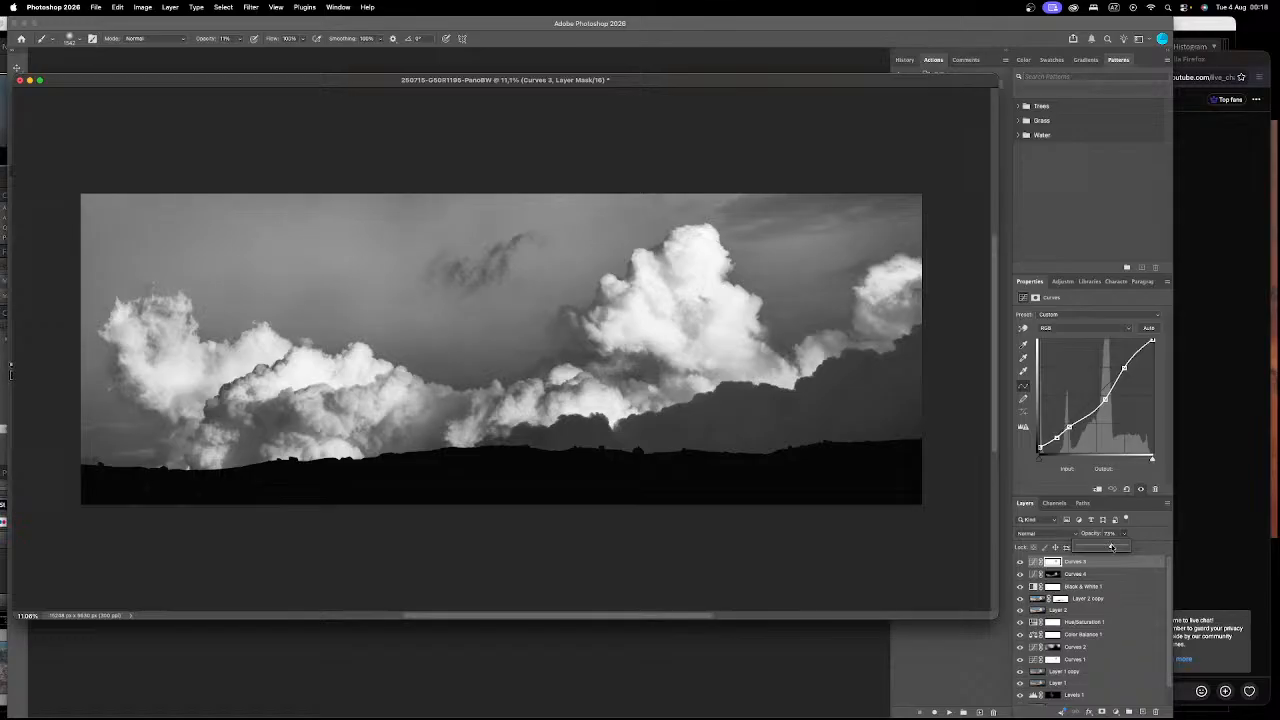
pyautogui.click(1106, 574)
pyautogui.click(1123, 535)
pyautogui.click(1115, 547)
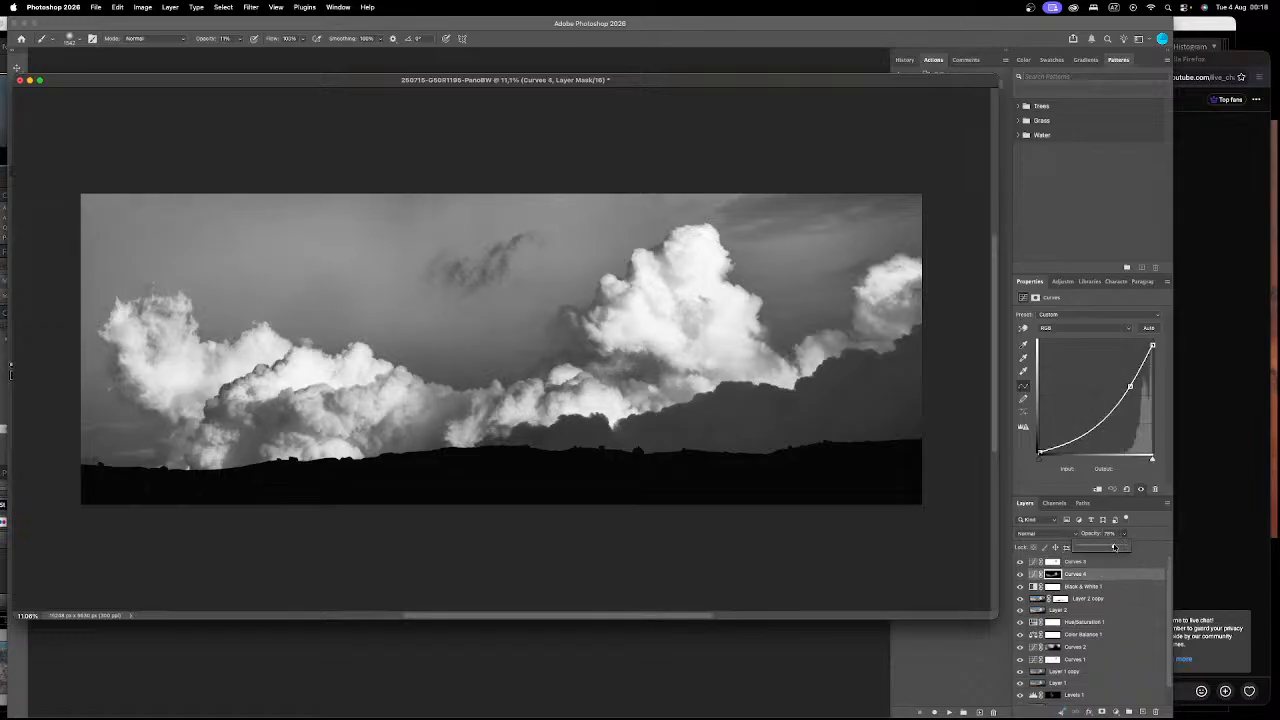
# Step: Select the Black & White adjustment layer in PanoBW, and bring the PanoBW1 duplicate to the front
pyautogui.click(1082, 588)
pyautogui.click(1082, 588)
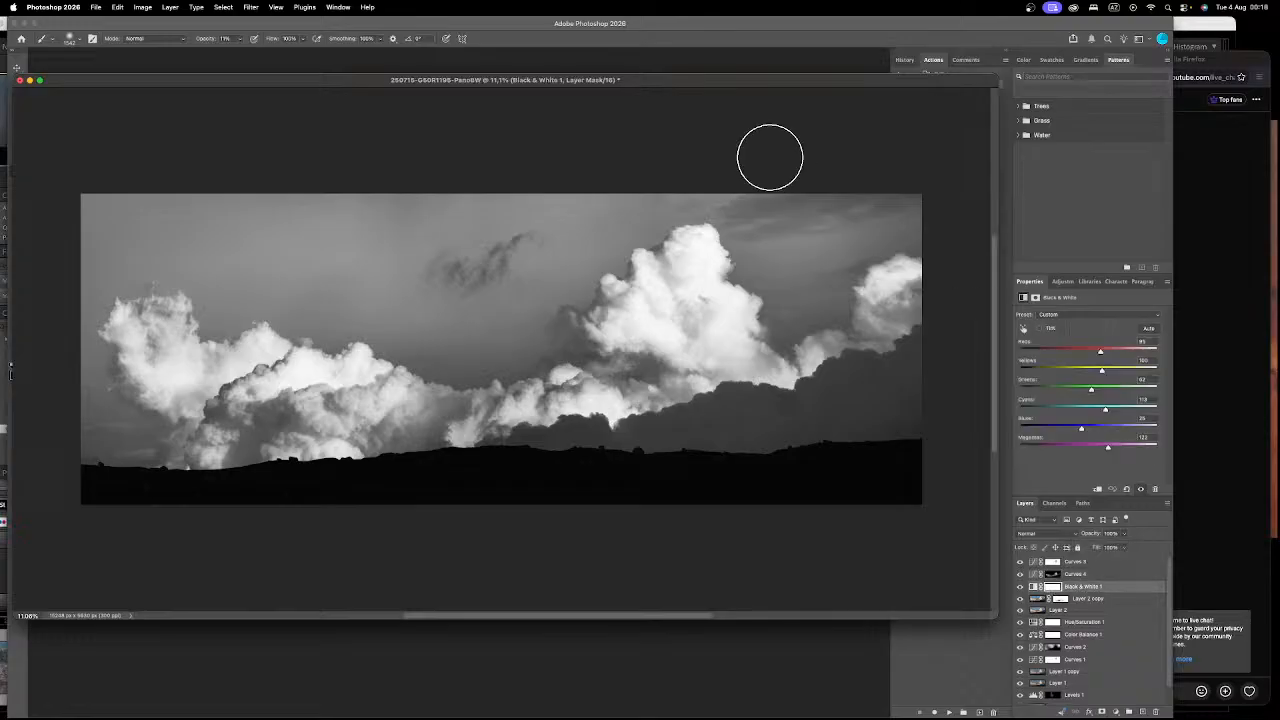
pyautogui.moveTo(928, 80); pyautogui.dragTo(688, 85)
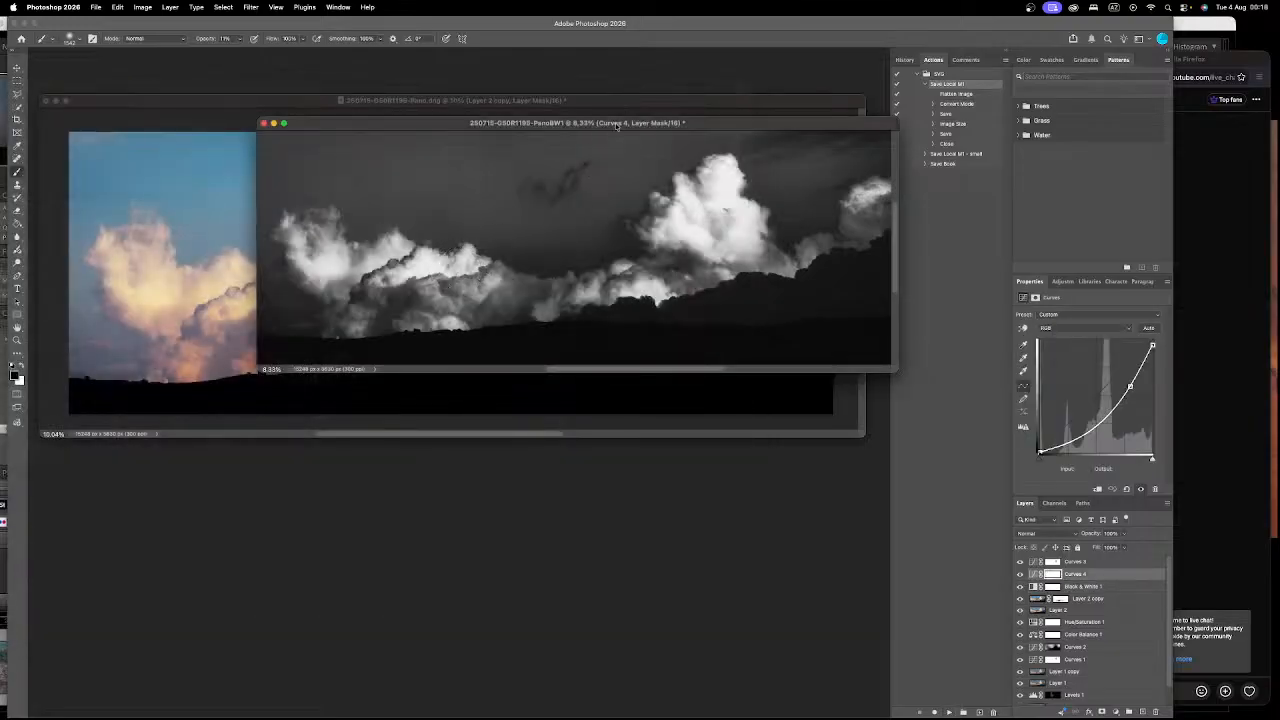
# Step: Enlarge the PanoBW1 view, compare the image with Curves 4 off and on, and reduce that layer's opacity
pyautogui.moveTo(739, 129); pyautogui.dragTo(575, 111)
pyautogui.moveTo(725, 351); pyautogui.dragTo(949, 634)
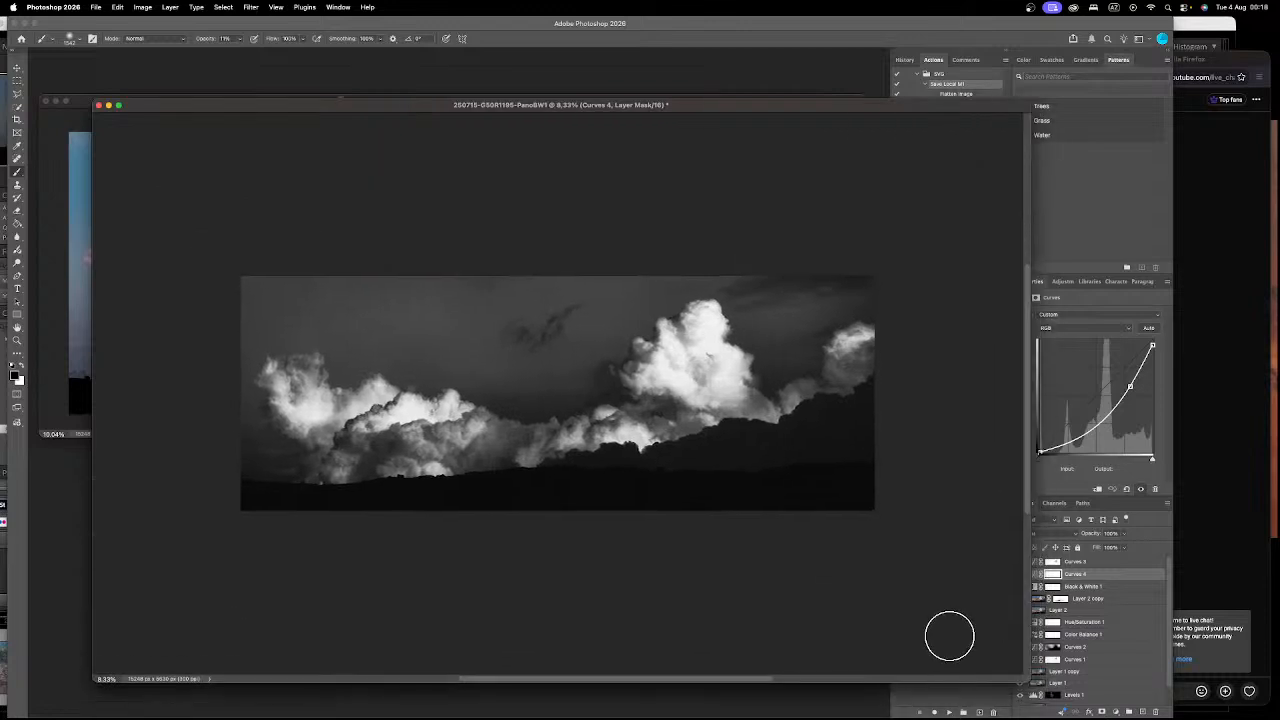
pyautogui.press('super+0')
pyautogui.click(1020, 574)
pyautogui.click(1020, 574)
pyautogui.moveTo(1122, 535); pyautogui.dragTo(1114, 547)
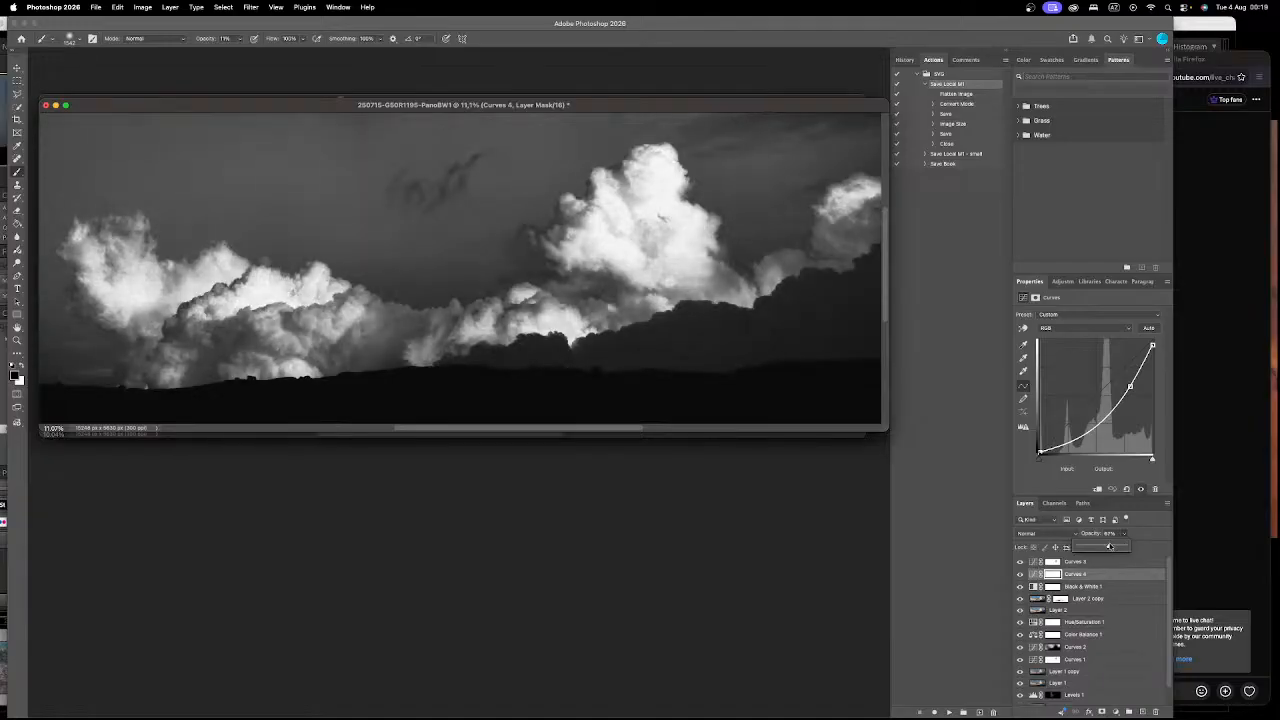
# Step: Reduce the opacity of the Curves 3 layer in PanoBW1 to soften its contrast
pyautogui.click(1093, 565)
pyautogui.click(1124, 534)
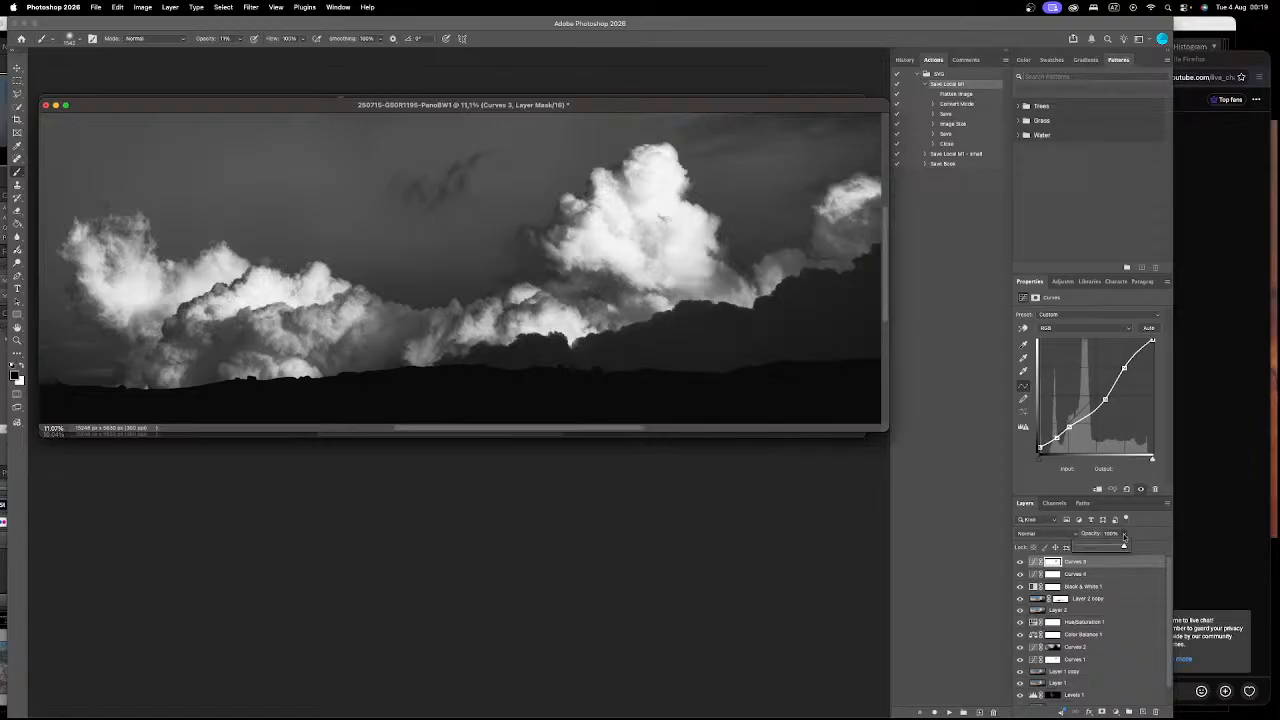
pyautogui.moveTo(1122, 547); pyautogui.dragTo(1103, 548)
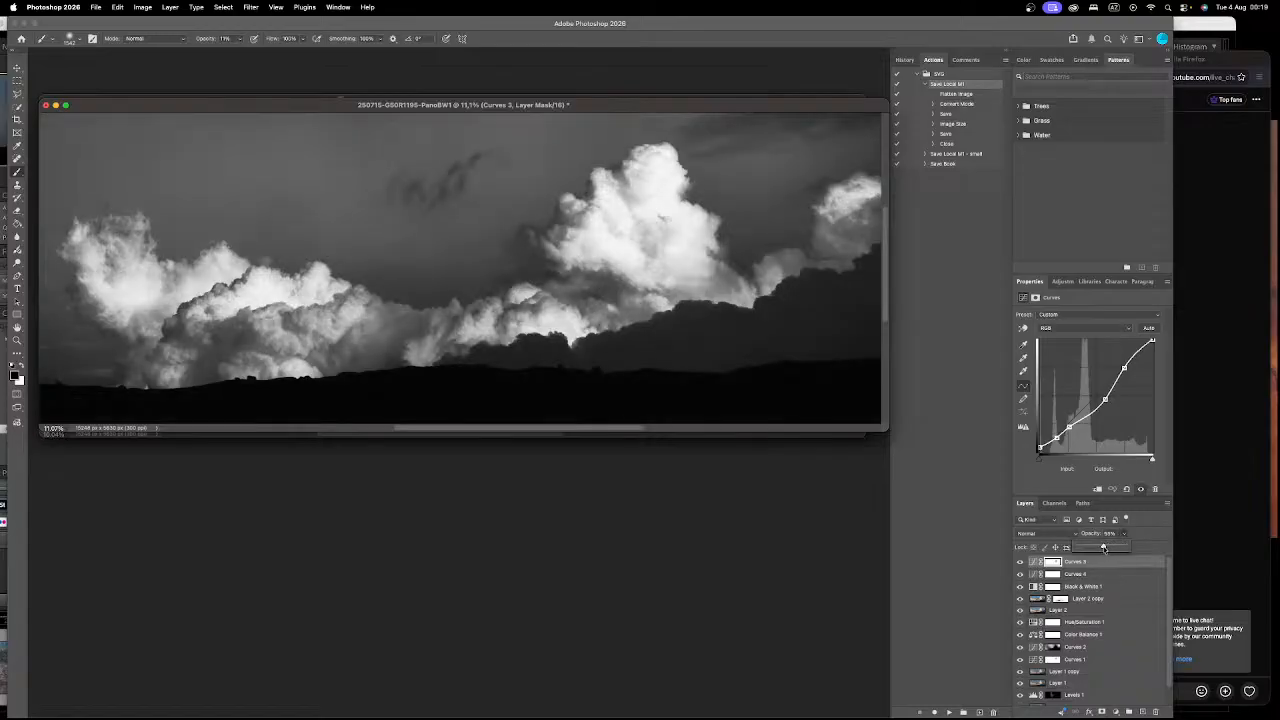
pyautogui.moveTo(884, 430); pyautogui.dragTo(908, 478)
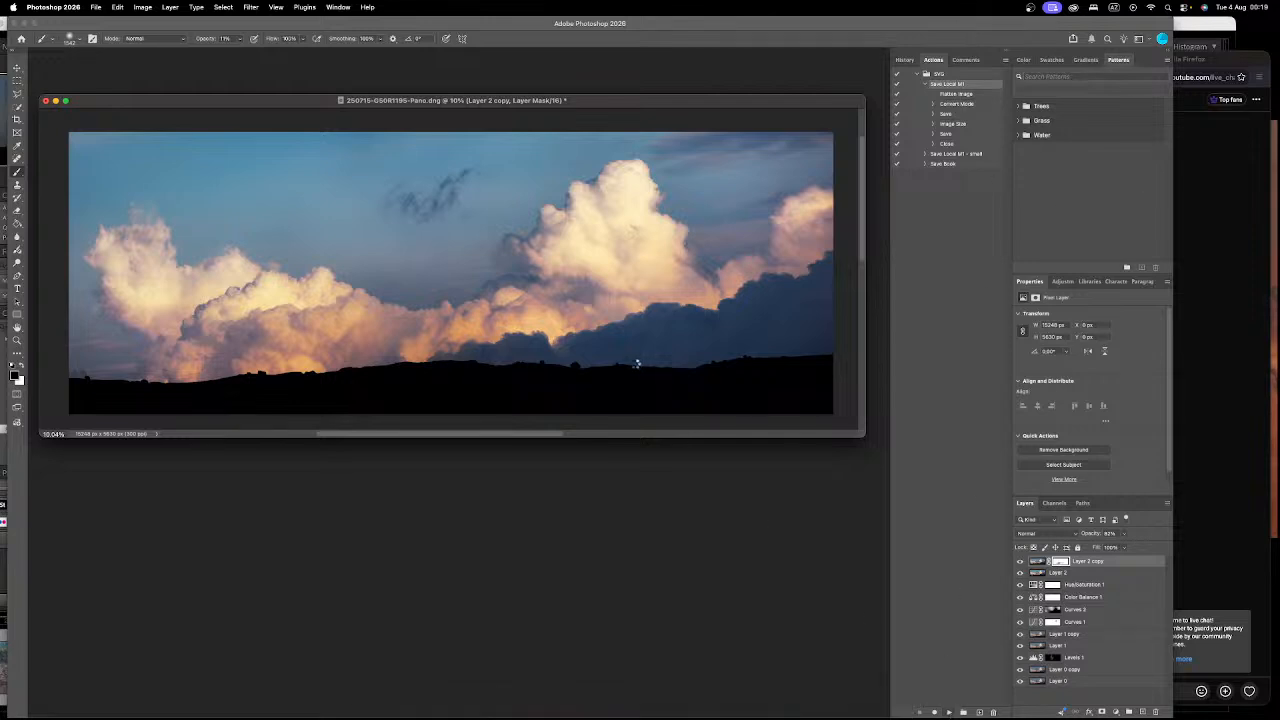
# Step: Switch to the YouTube chat window in Firefox and change it from Top chat to Live chat
pyautogui.click(1233, 405)
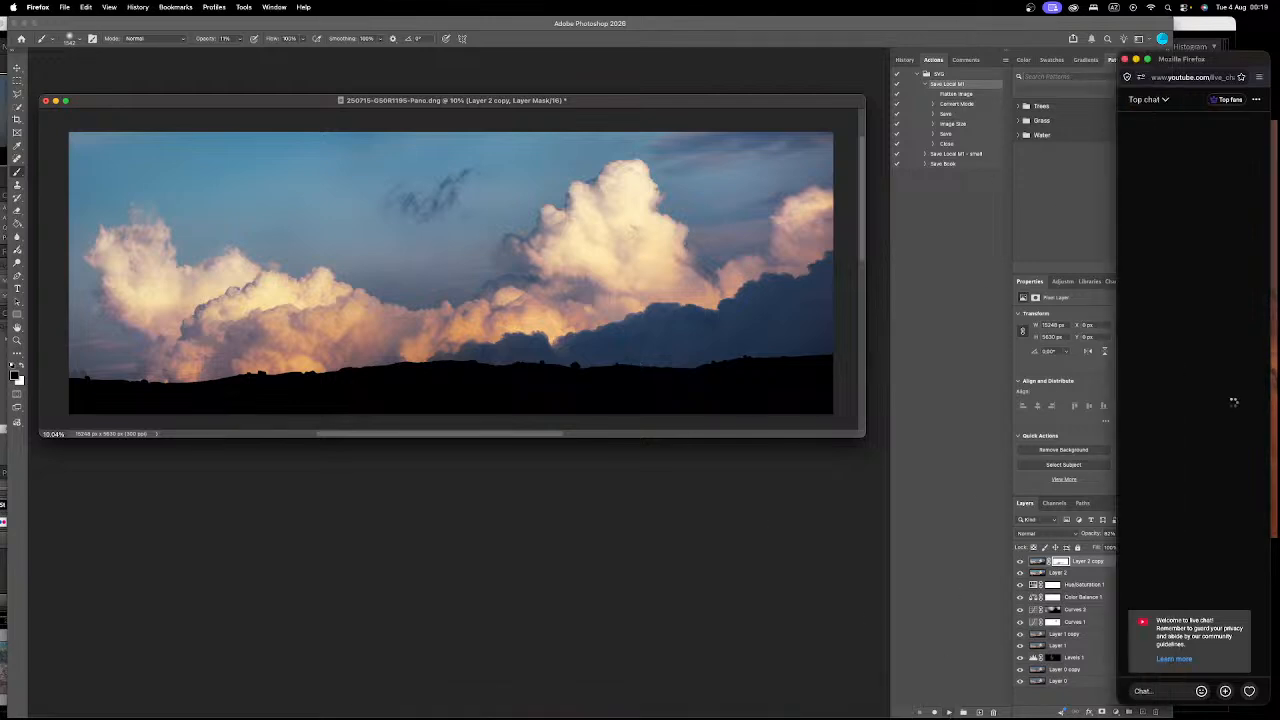
pyautogui.click(1165, 100)
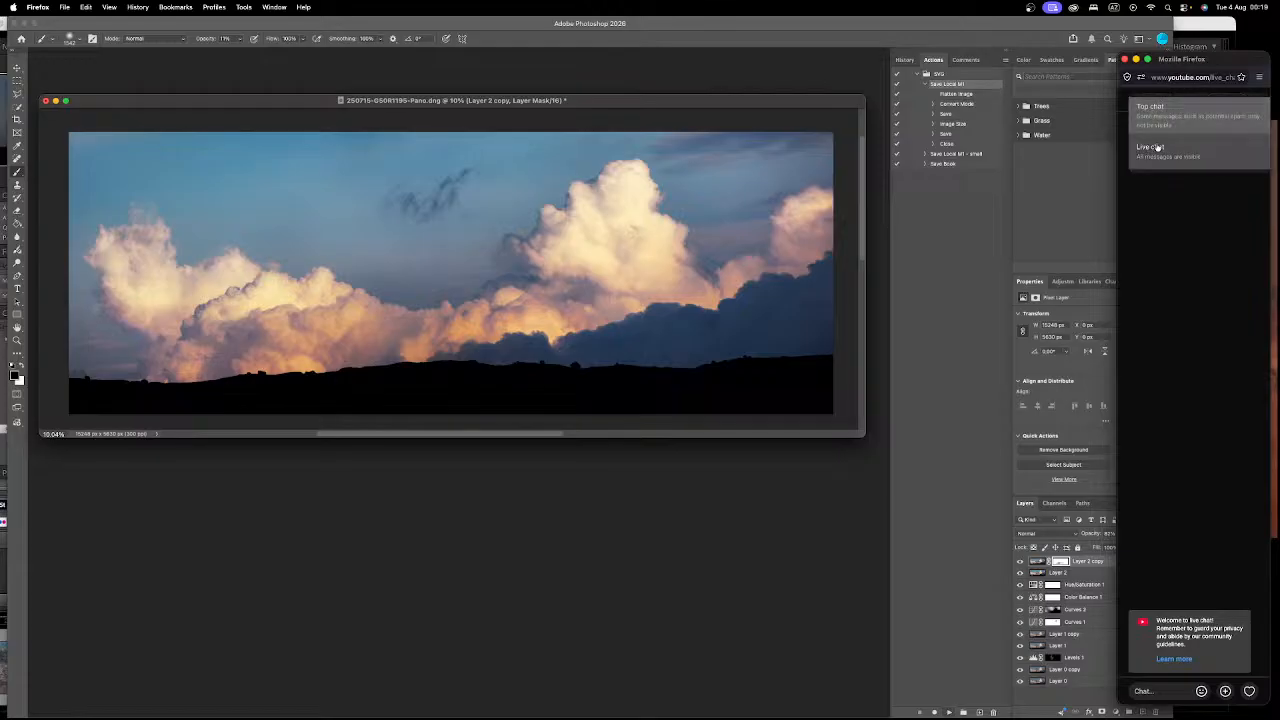
pyautogui.click(1180, 142)
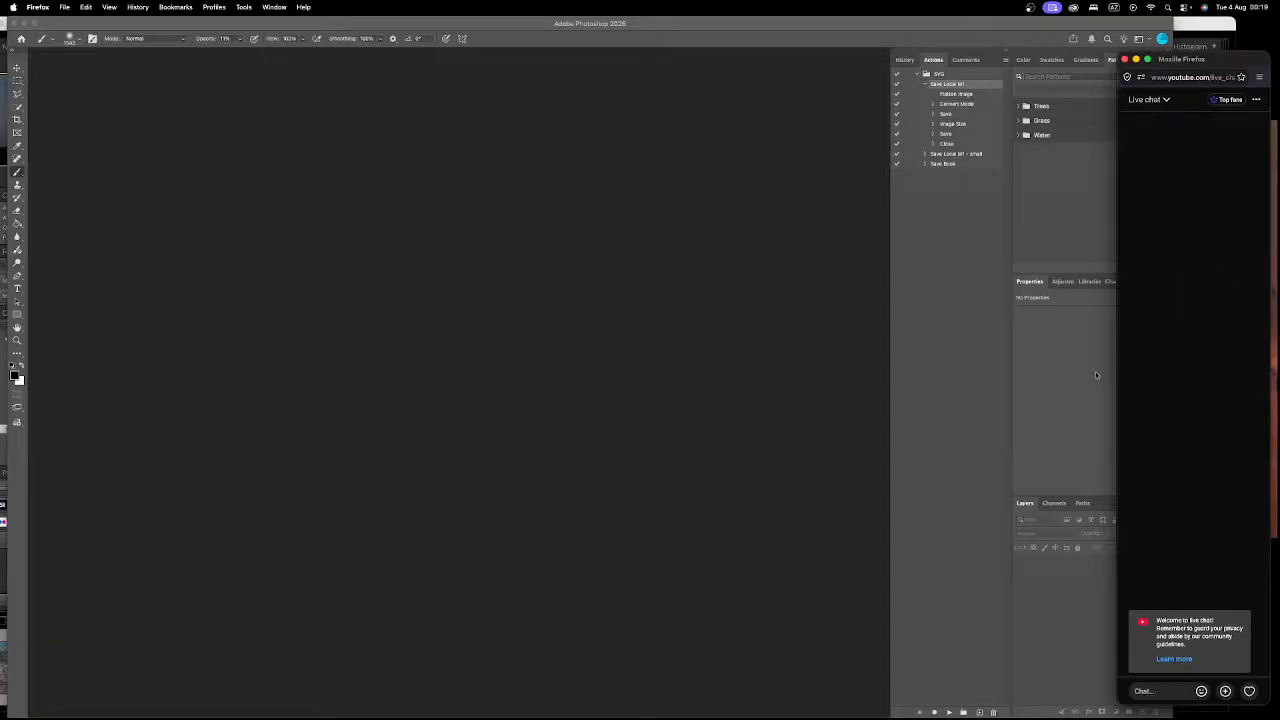
# Step: Switch to Lightroom Classic and show the sunset cloud photo 1183 of the Norge collection
pyautogui.click(469, 400)
pyautogui.hotkey('ctrl', 'Up')
pyautogui.click(690, 352)
pyautogui.click(680, 667)
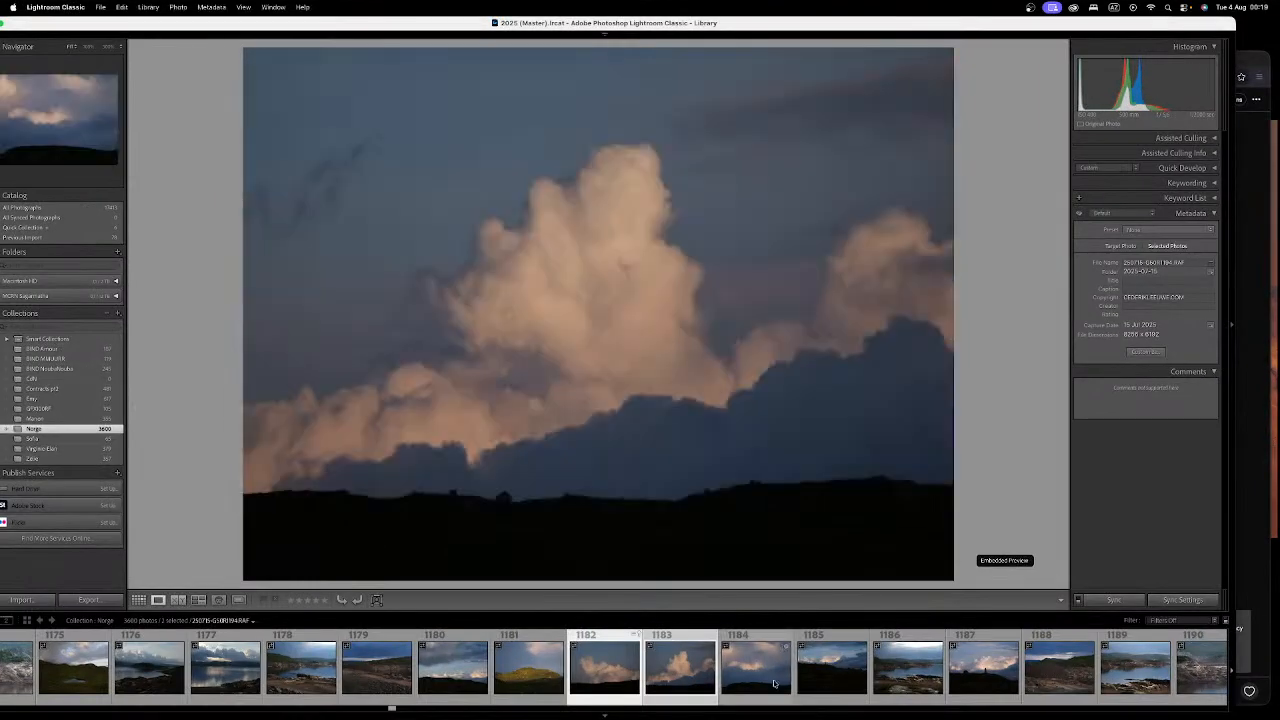
# Step: Browse the Norge filmstrip onward from the sunset cloud shots and show the wooded lake photo 1381
pyautogui.scroll(-5, 773, 670)
pyautogui.scroll(-18, 773, 670)
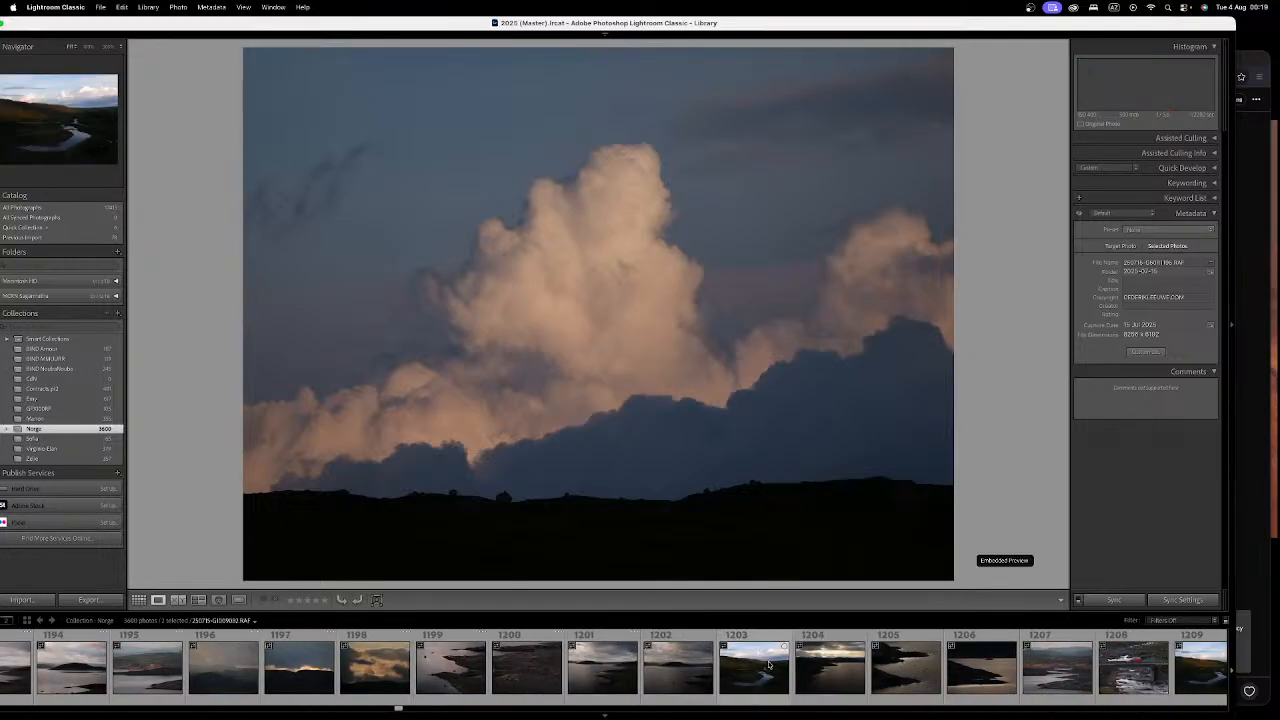
pyautogui.scroll(-10, 767, 663)
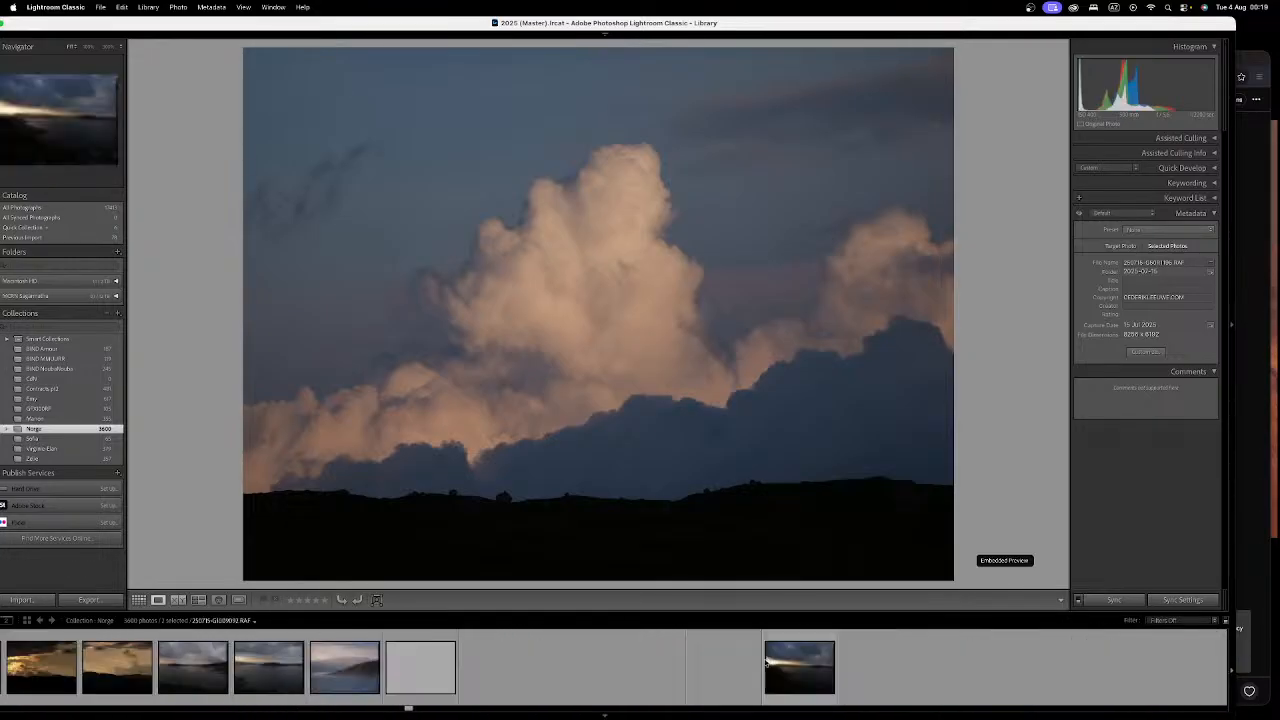
pyautogui.scroll(-16, 765, 660)
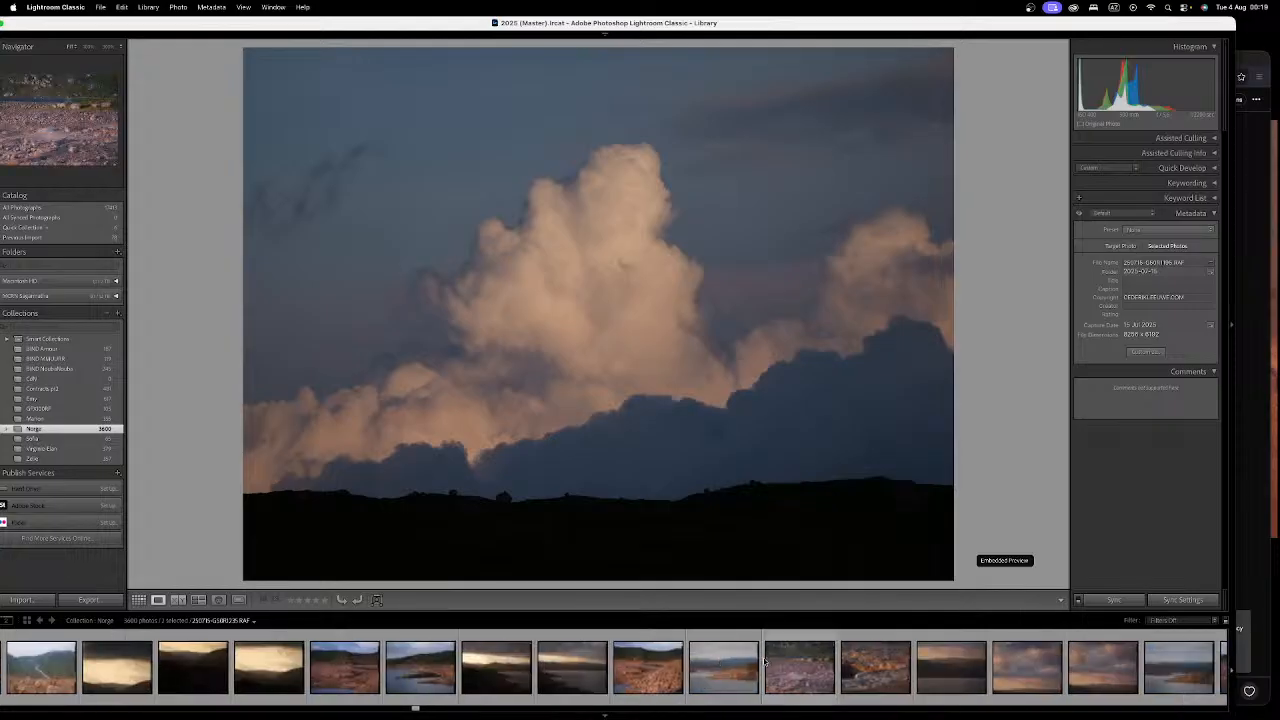
pyautogui.scroll(-10, 767, 658)
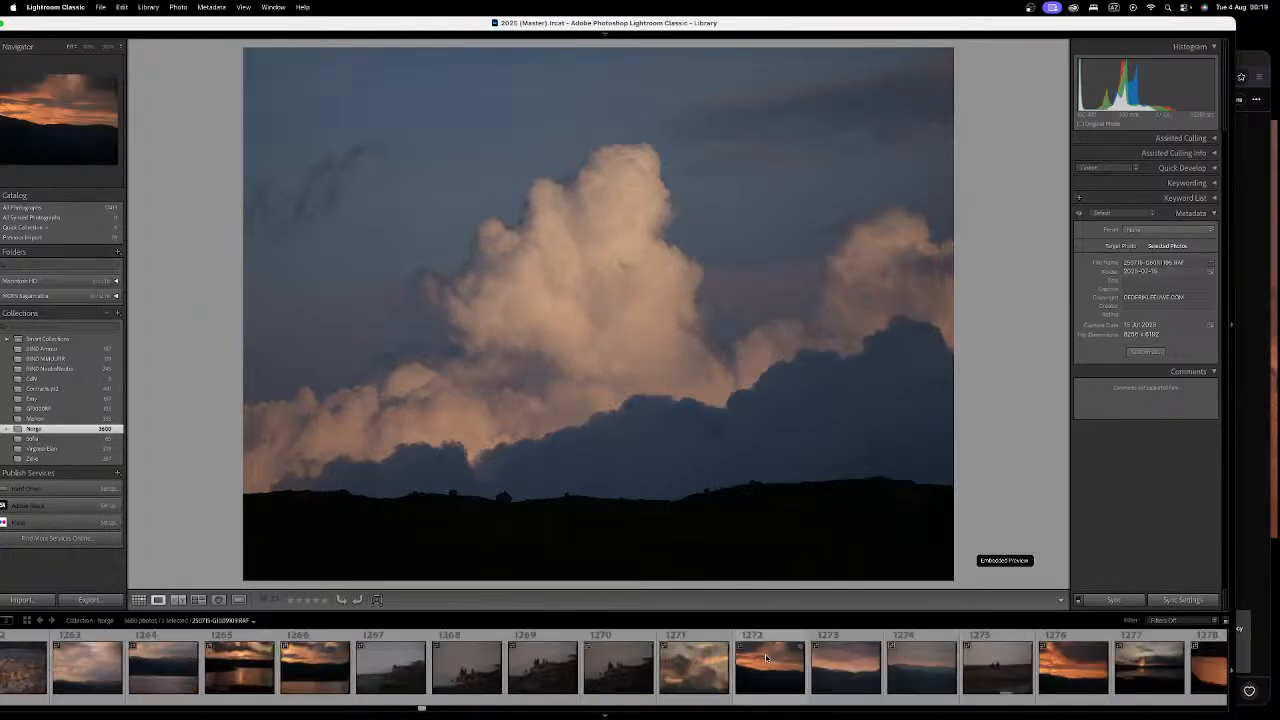
pyautogui.scroll(-12, 767, 660)
pyautogui.scroll(-15, 679, 662)
pyautogui.scroll(-10, 679, 662)
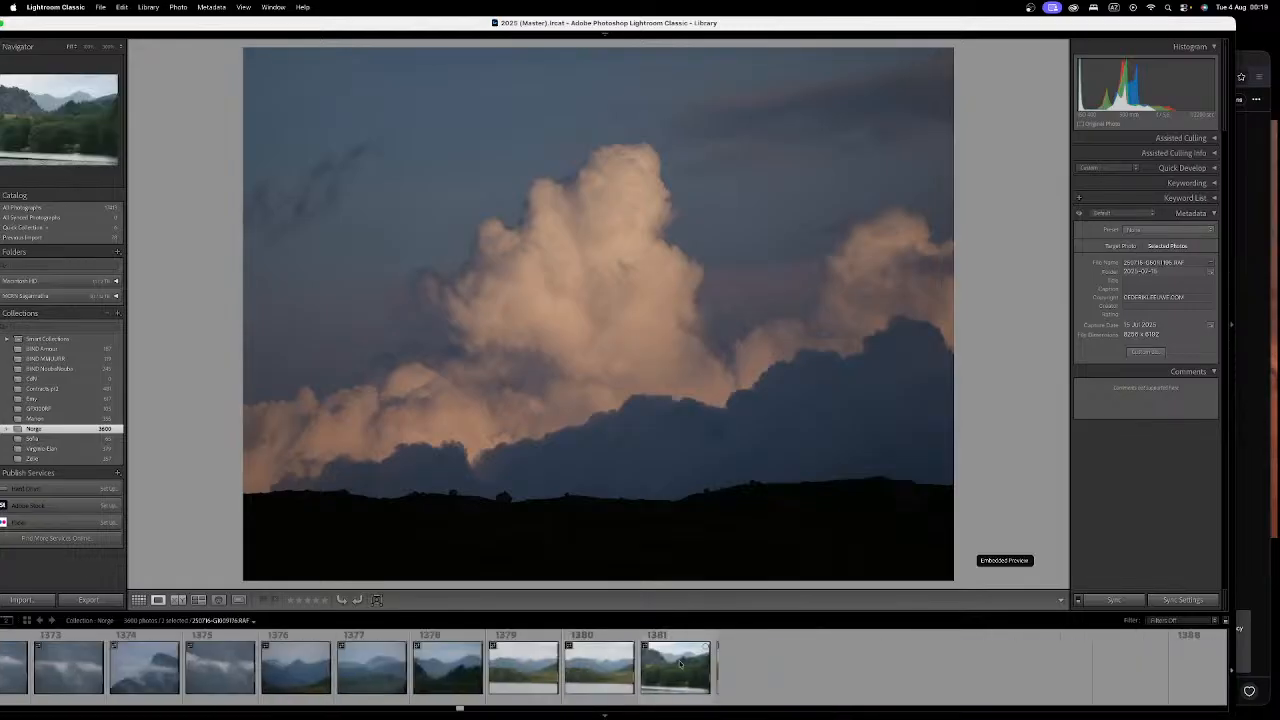
pyautogui.click(680, 663)
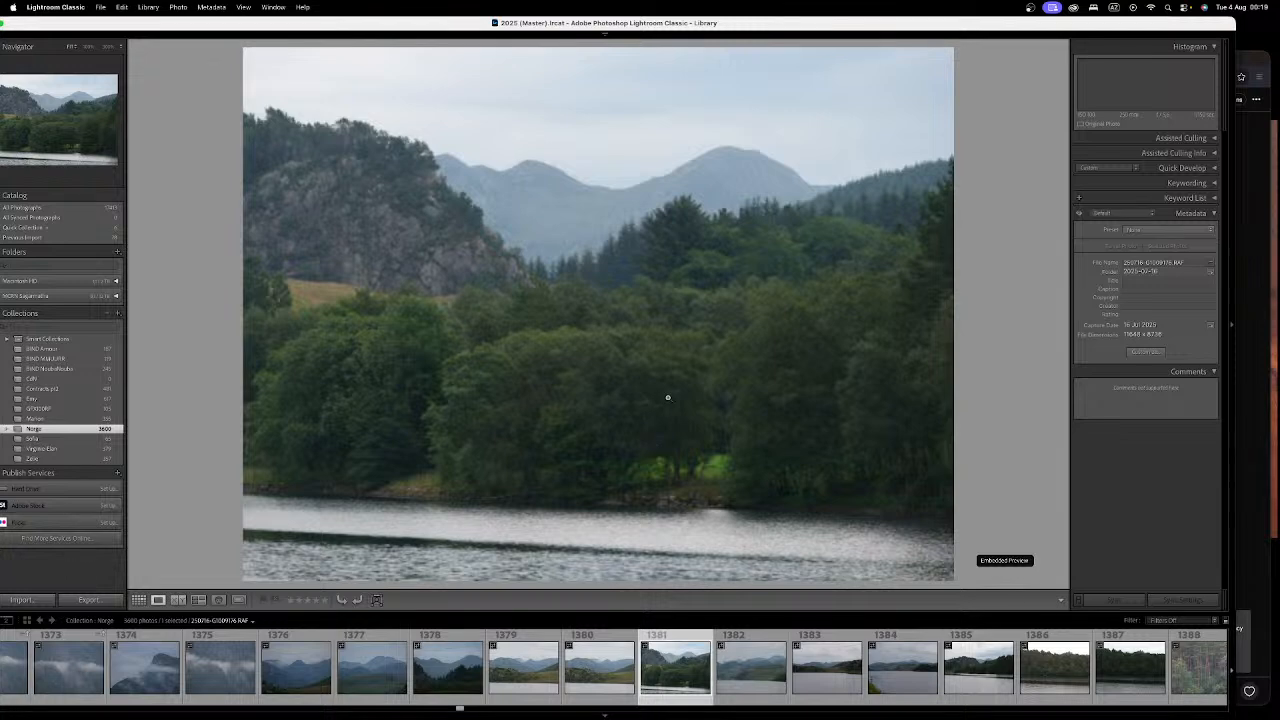
# Step: Look through the Norge photos in grid view past the bridge shots and enlarge the layered mountain photo 1453
pyautogui.press('g')
pyautogui.scroll(-5, 668, 402)
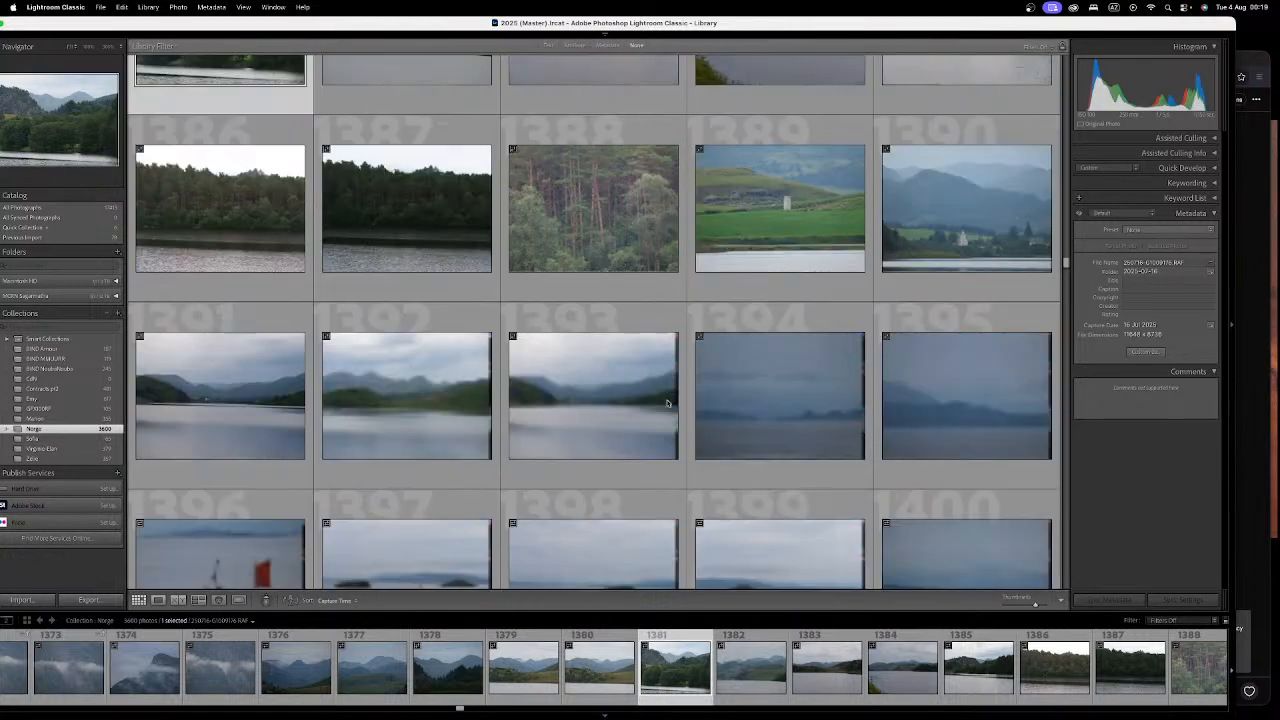
pyautogui.scroll(-2, 668, 403)
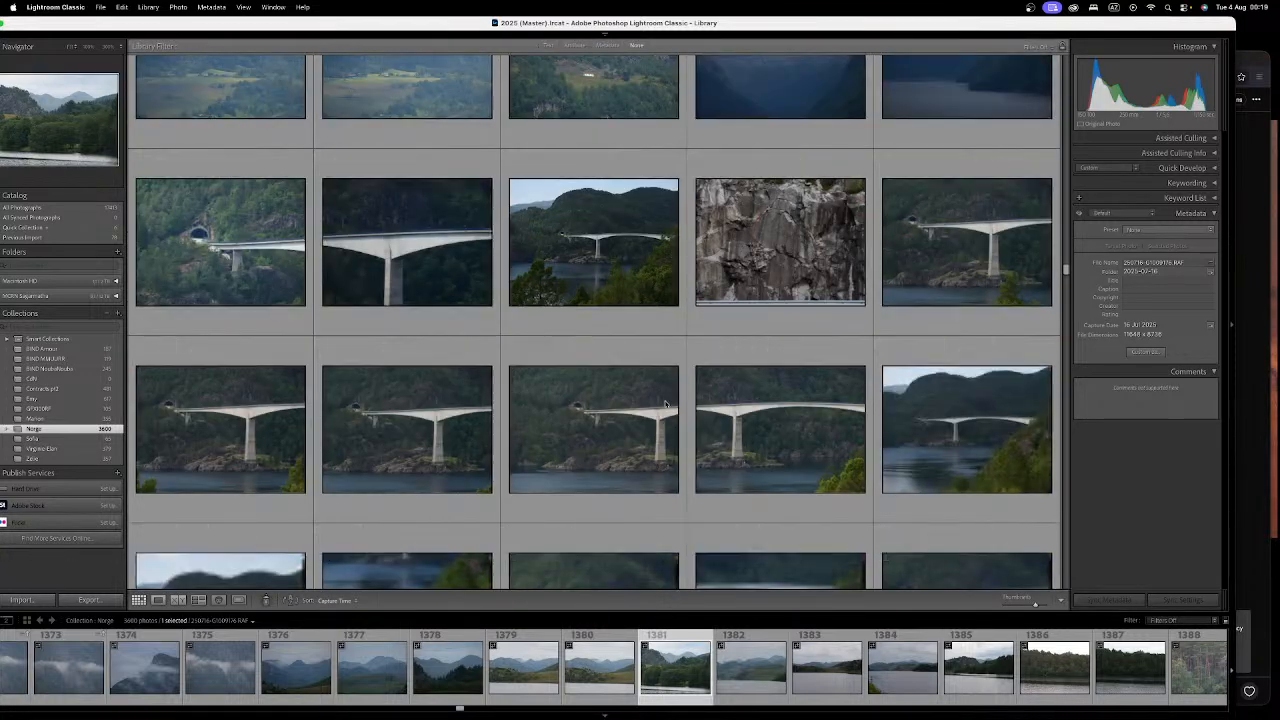
pyautogui.scroll(1, 666, 404)
pyautogui.scroll(-5, 666, 404)
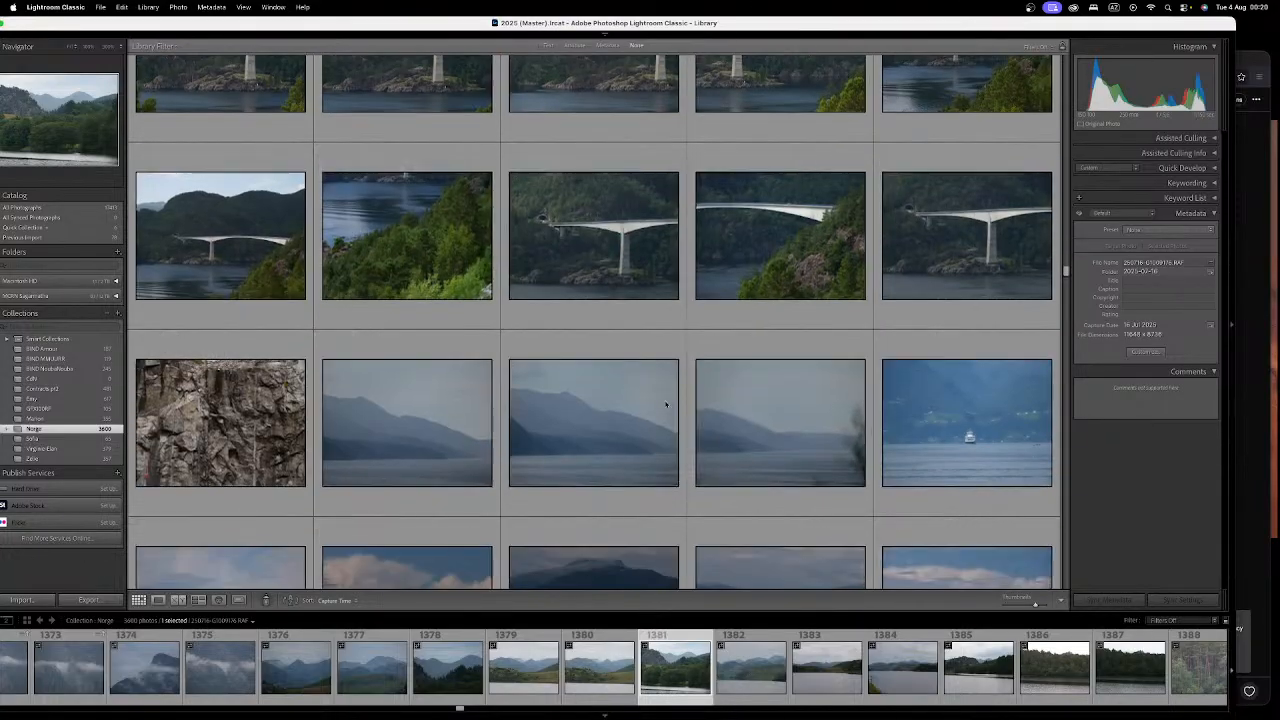
pyautogui.scroll(-2, 666, 404)
pyautogui.doubleClick(642, 345)
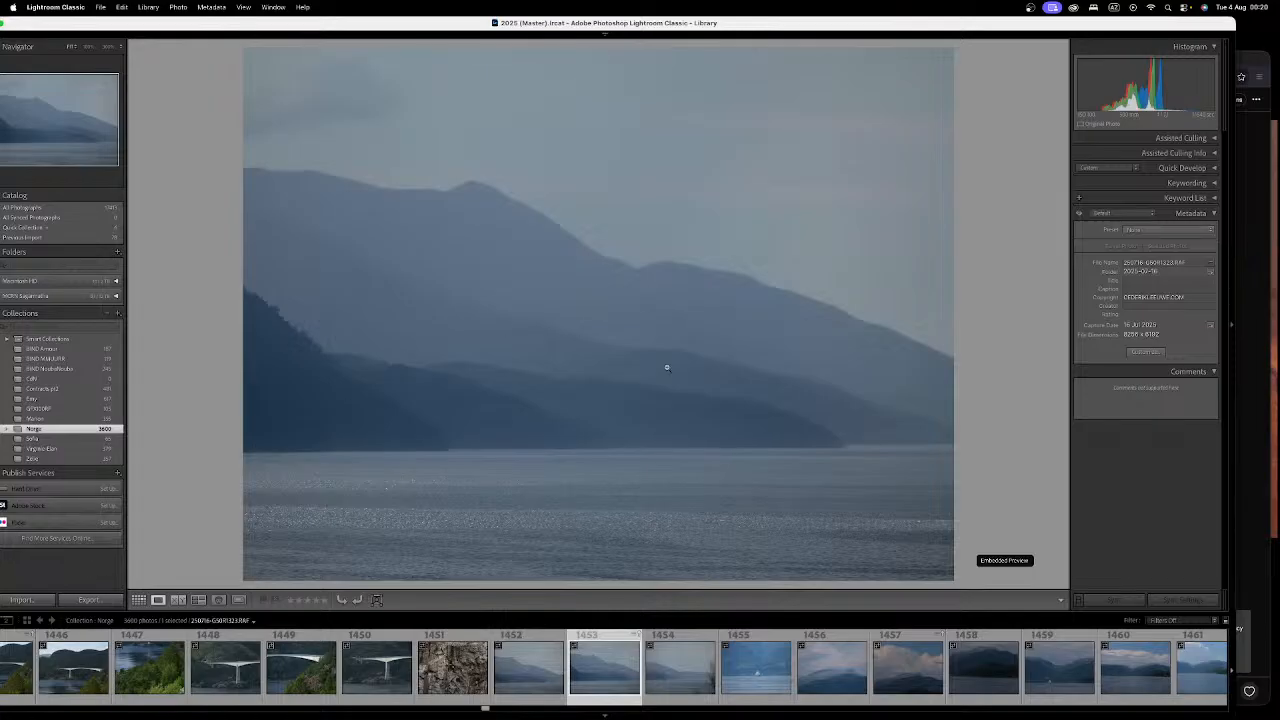
# Step: Return to the grid, look through the ship and dam photos, and enlarge the rock face photo 1479
pyautogui.doubleClick(404, 388)
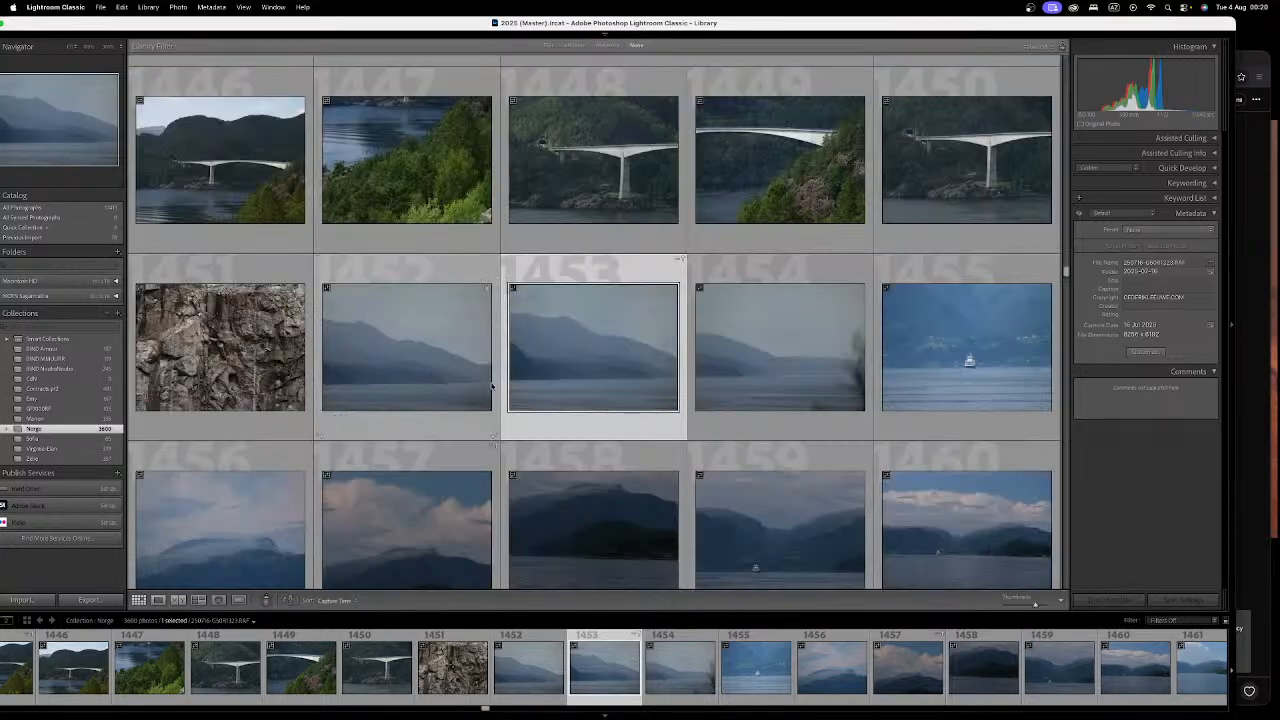
pyautogui.scroll(-1, 636, 408)
pyautogui.scroll(-10, 628, 411)
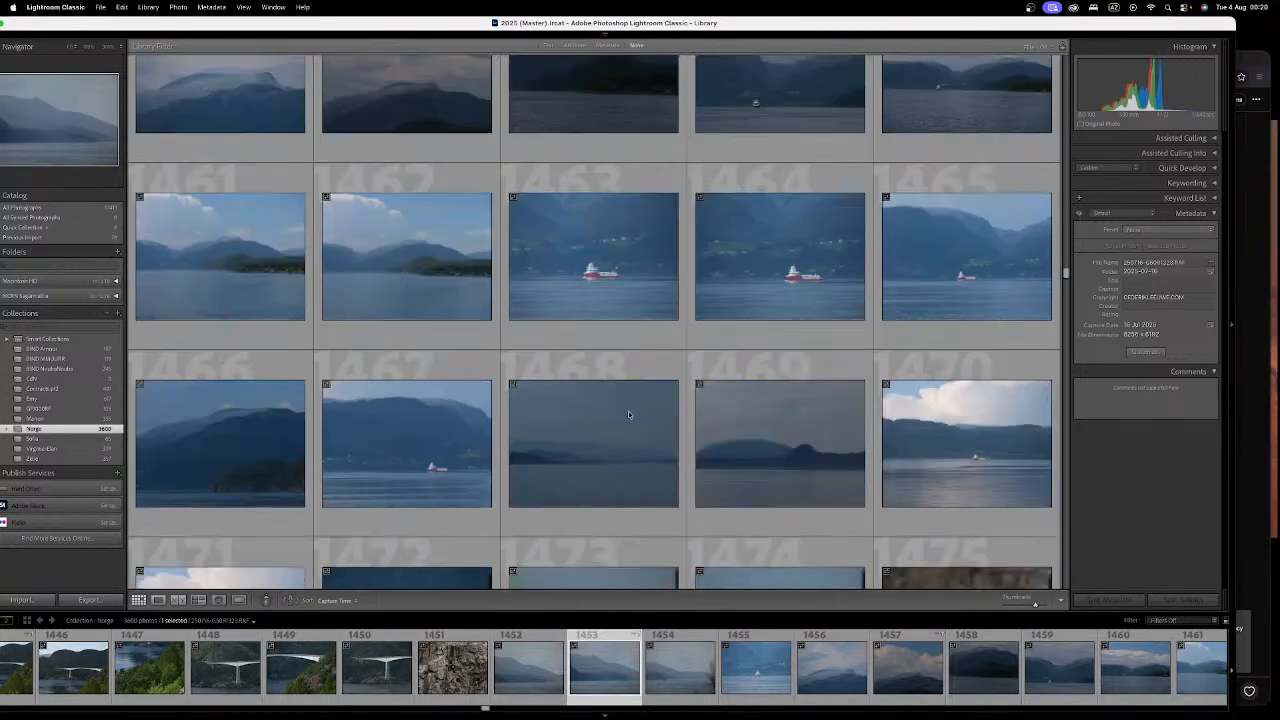
pyautogui.scroll(-3, 636, 322)
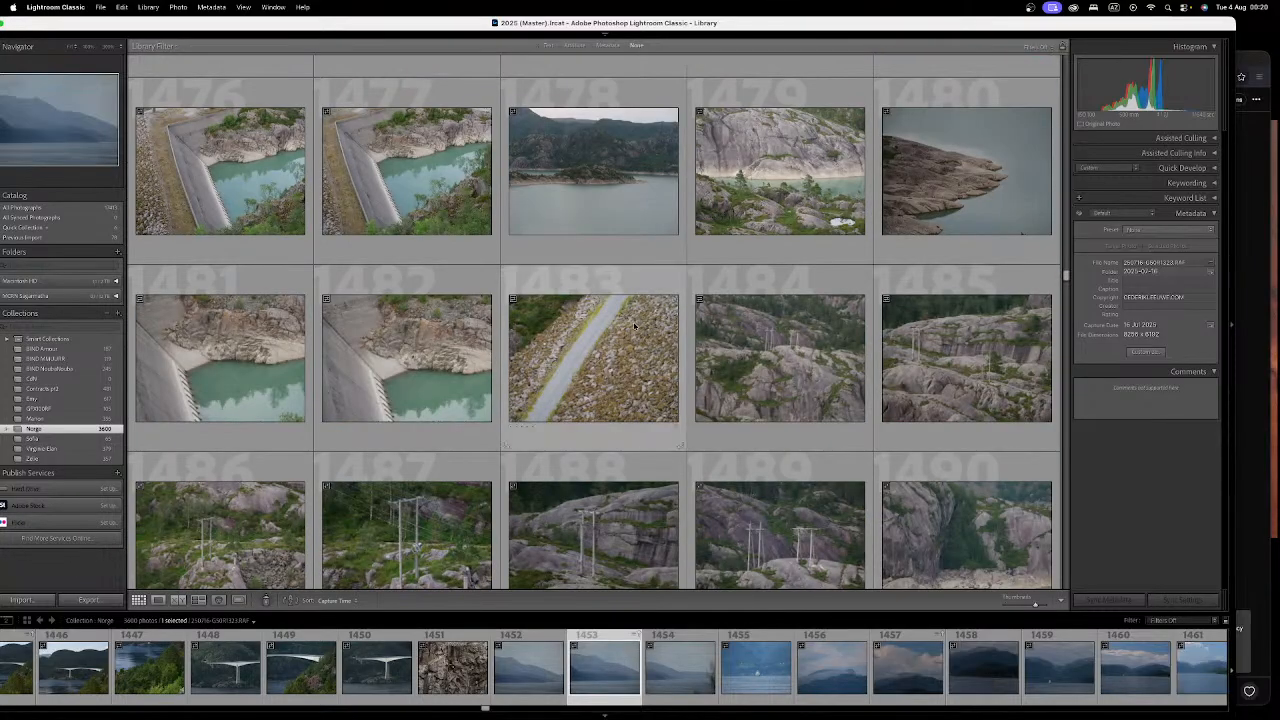
pyautogui.scroll(1, 476, 381)
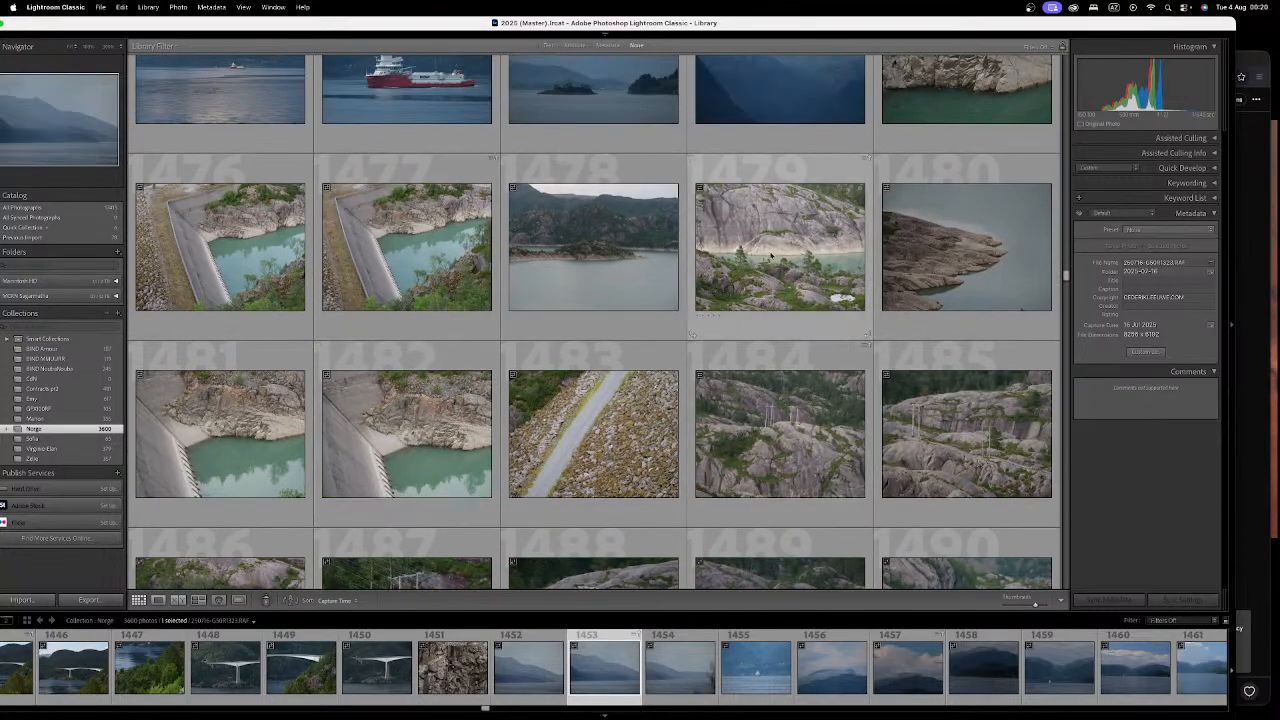
pyautogui.scroll(1, 806, 278)
pyautogui.doubleClick(806, 278)
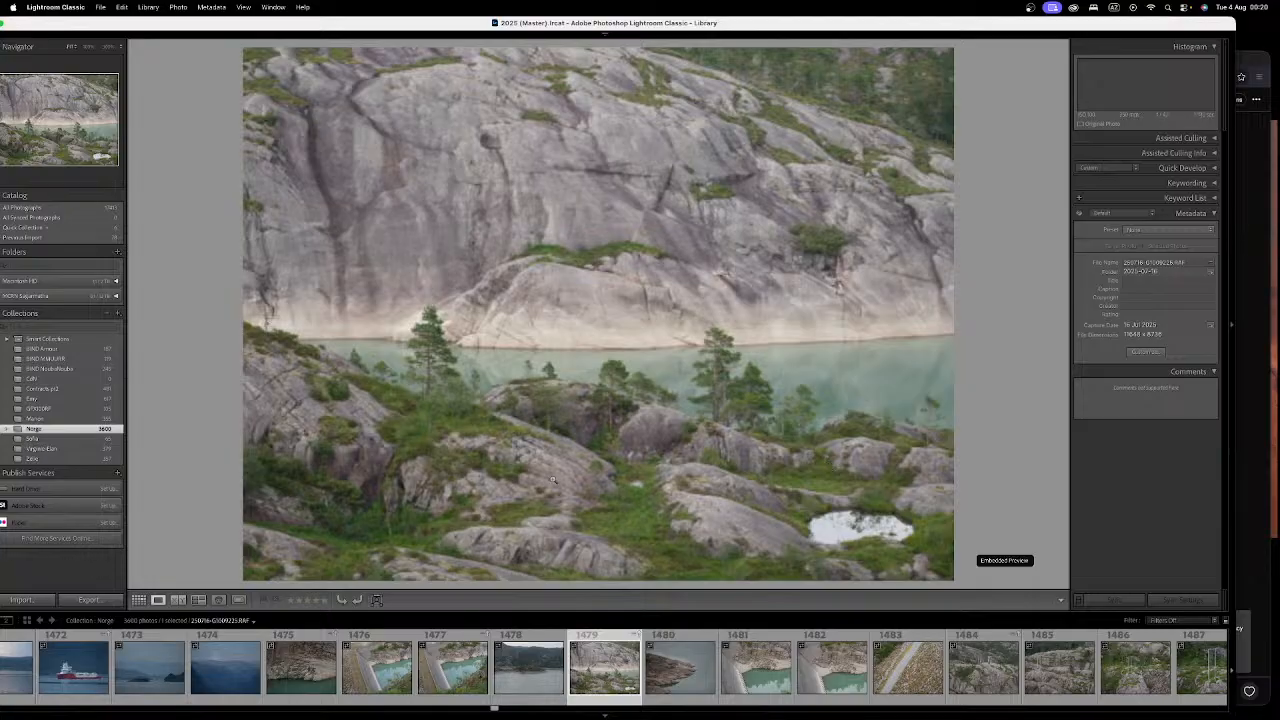
# Step: Return to the grid, review the reservoir, dam and tunnel photos back and forth, and enlarge the rocky hillside photo 1539
pyautogui.doubleClick(640, 455)
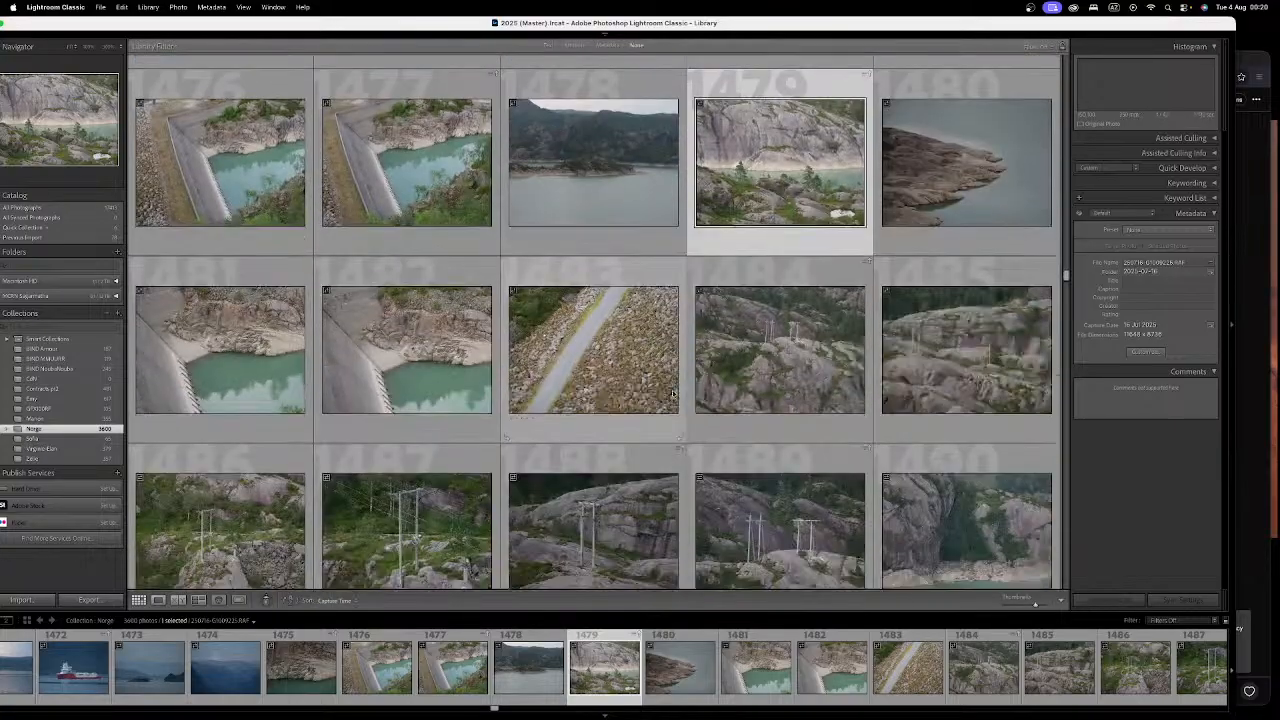
pyautogui.scroll(-10, 677, 389)
pyautogui.scroll(-3, 677, 389)
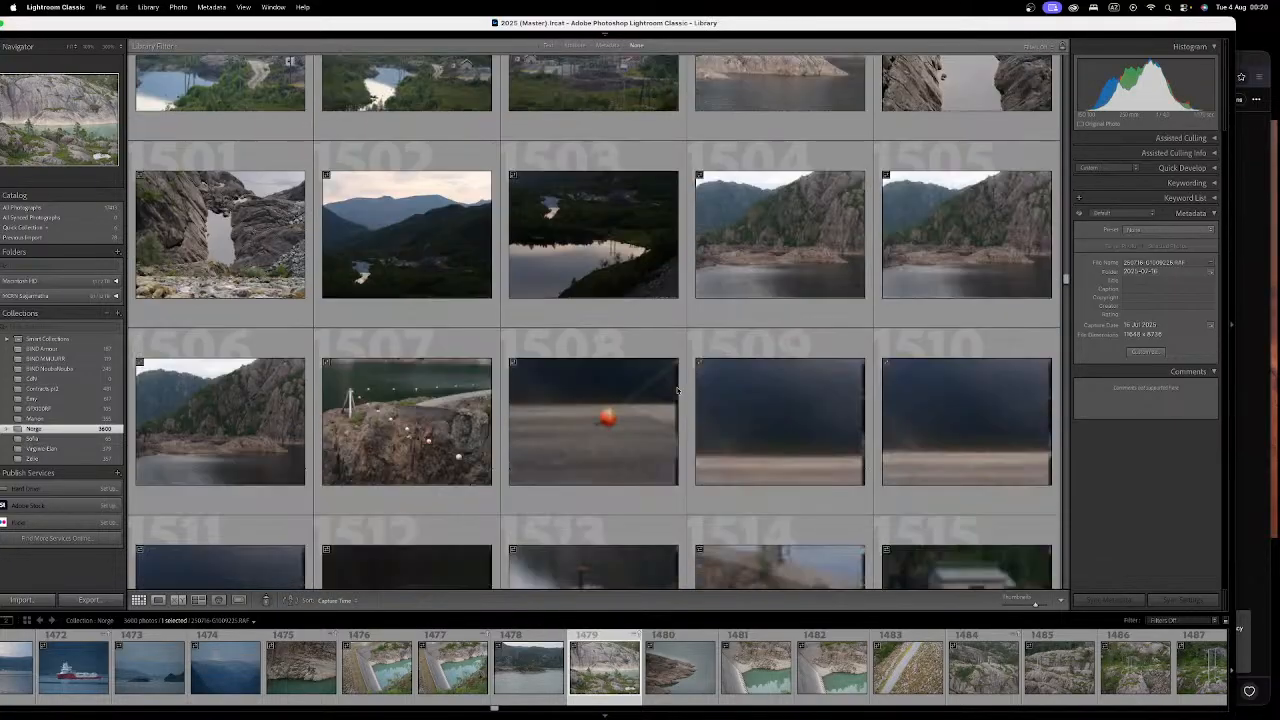
pyautogui.scroll(-1, 671, 391)
pyautogui.scroll(-8, 671, 391)
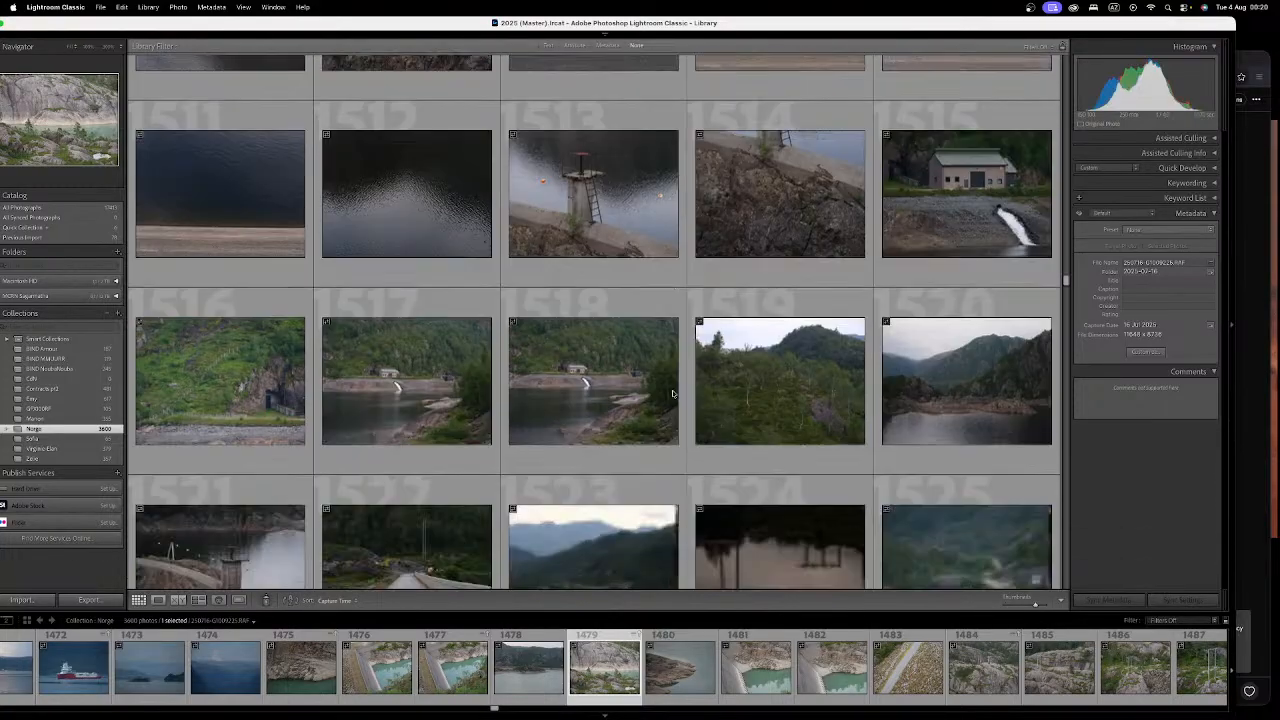
pyautogui.scroll(-15, 673, 395)
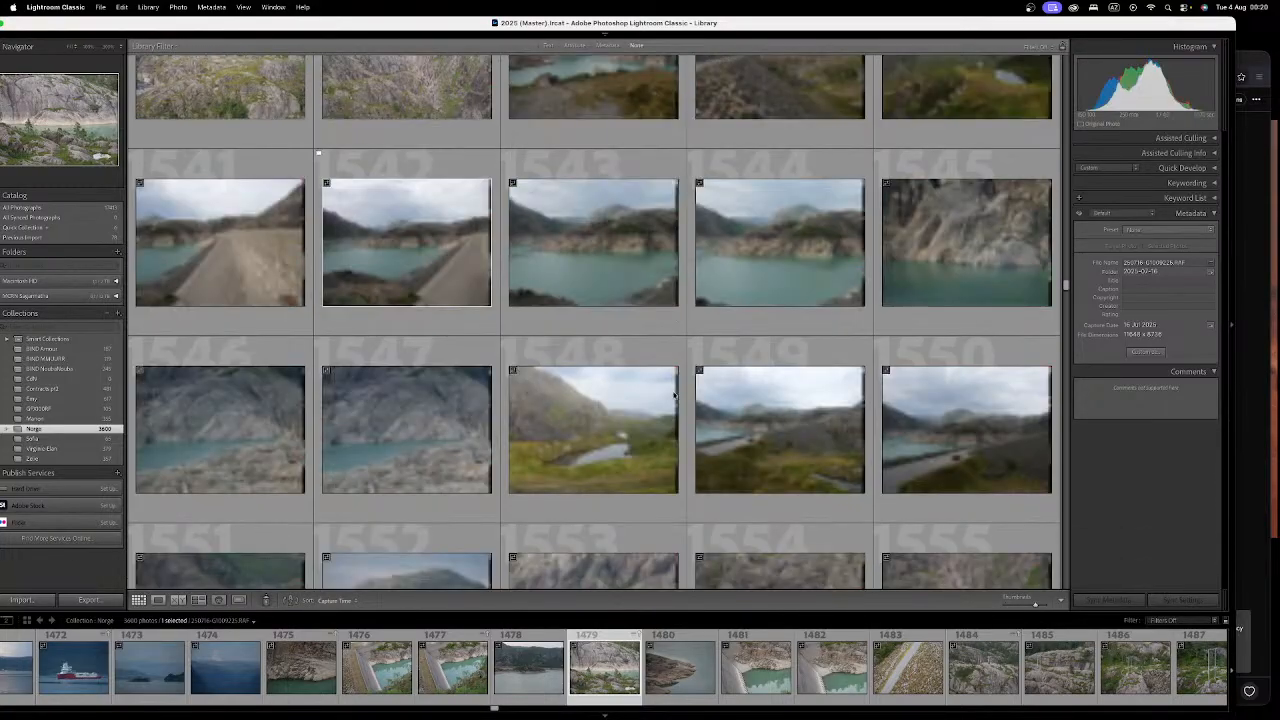
pyautogui.scroll(8, 673, 397)
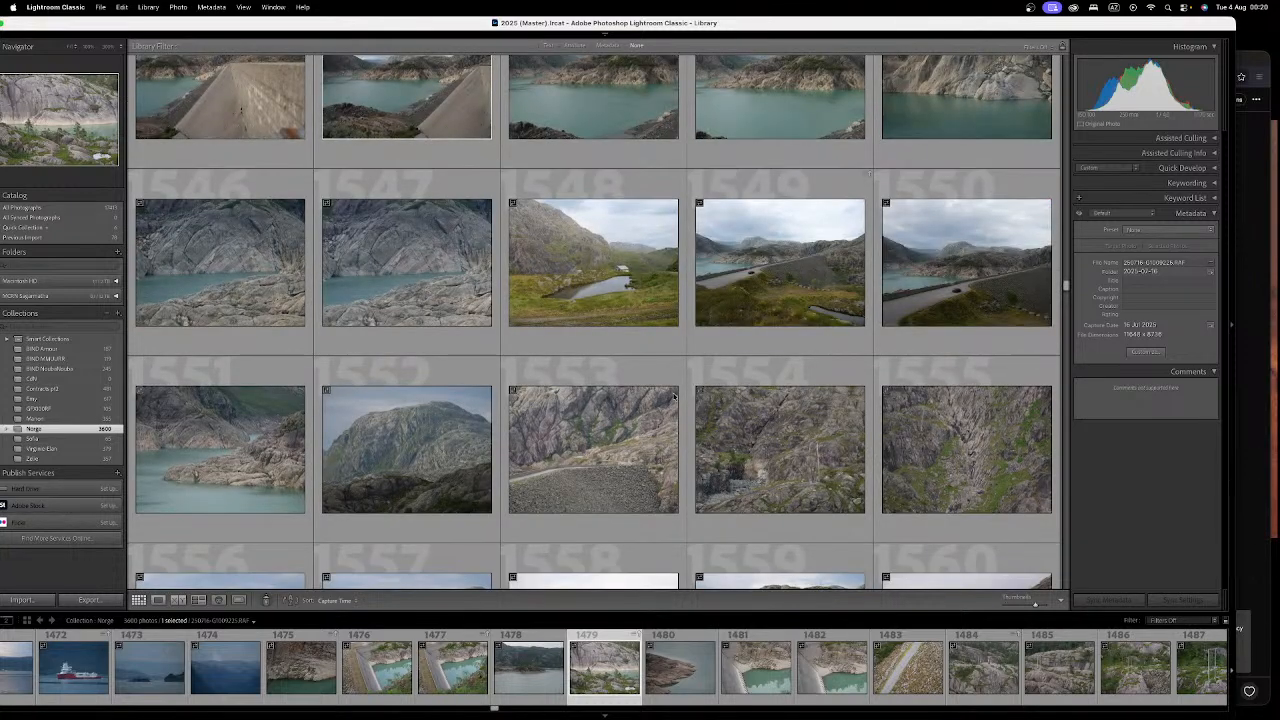
pyautogui.scroll(-18, 673, 397)
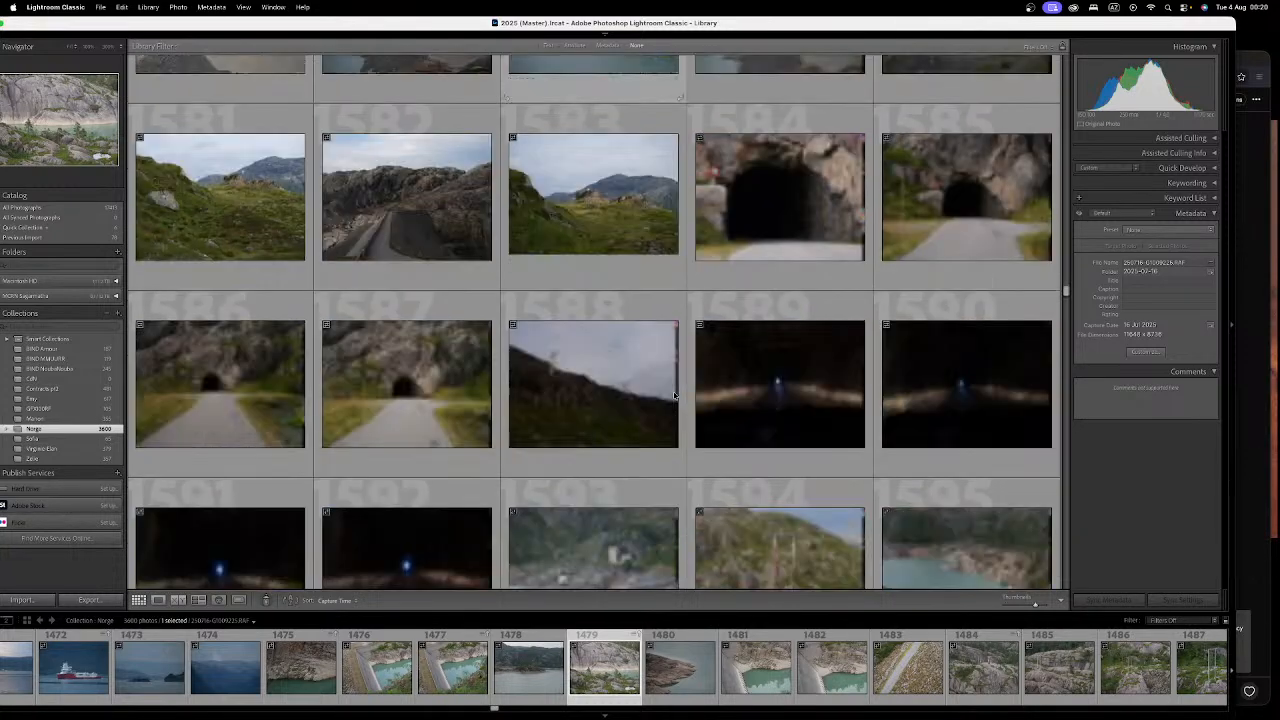
pyautogui.scroll(16, 674, 395)
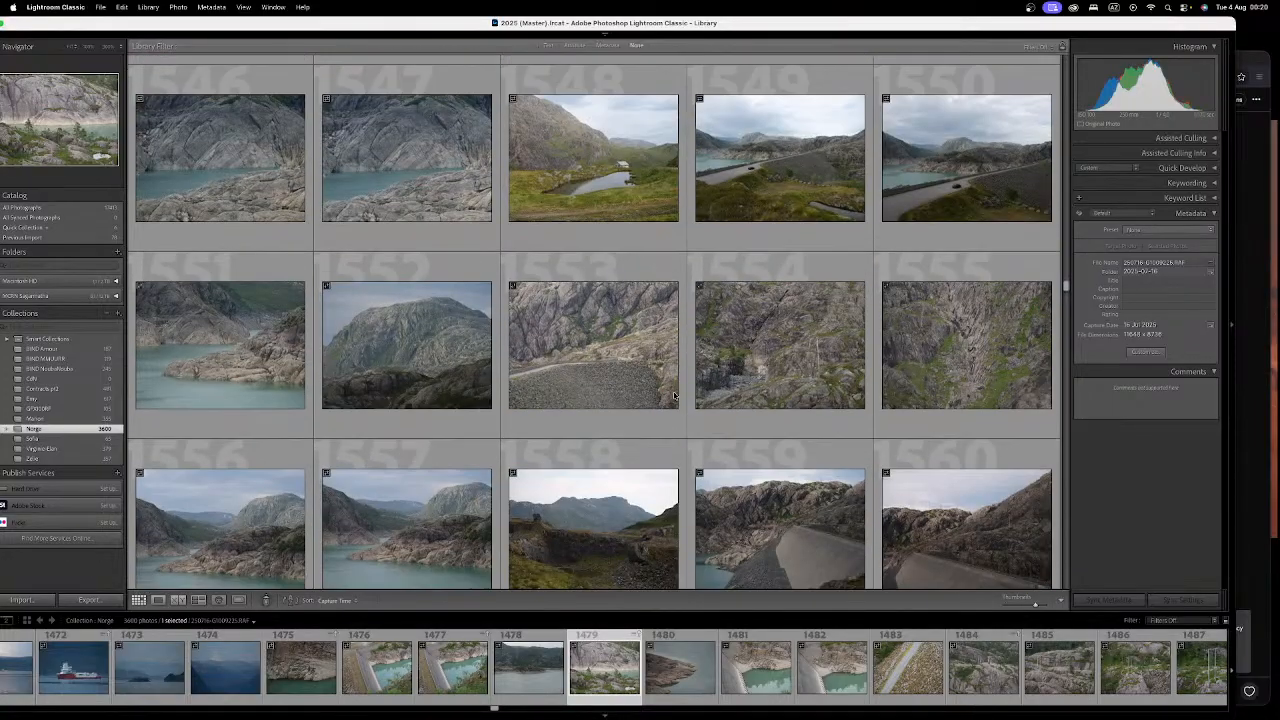
pyautogui.scroll(4, 673, 397)
pyautogui.scroll(-2, 716, 366)
pyautogui.scroll(8, 716, 366)
pyautogui.scroll(-2, 760, 440)
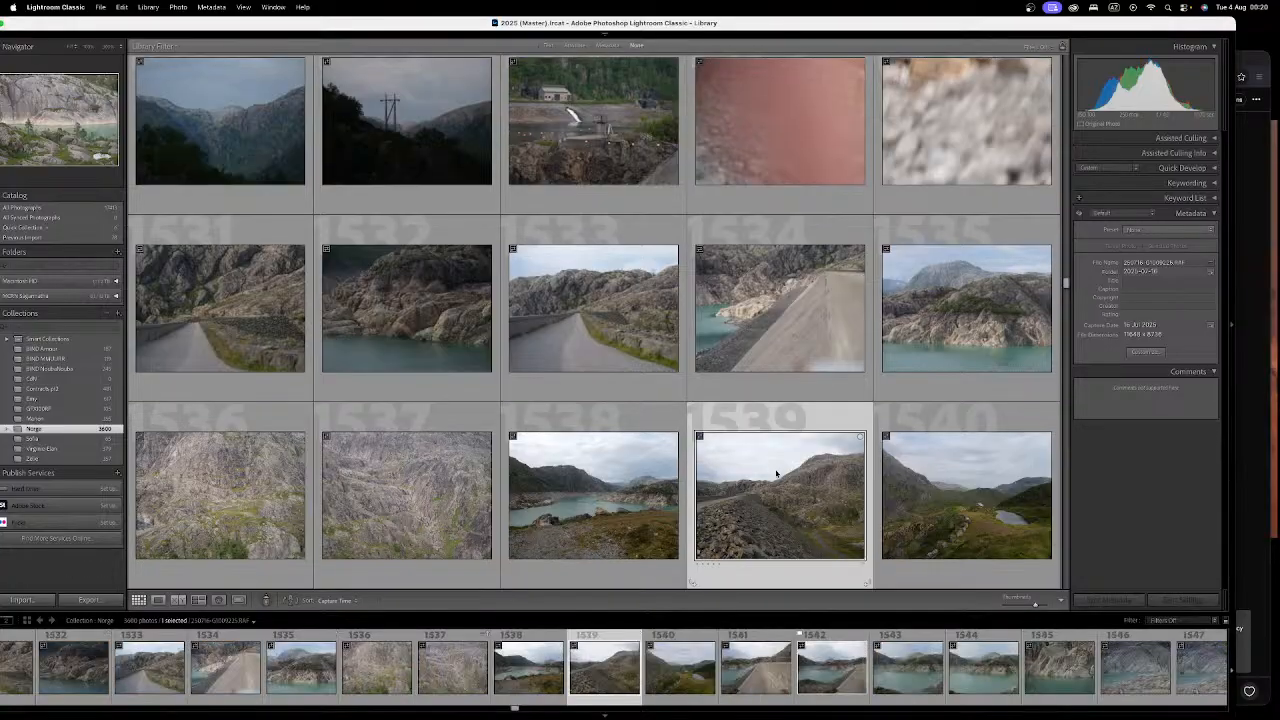
pyautogui.doubleClick(776, 473)
# Step: Go back to the grid and enlarge the green valley photo 1540 with the small pond
pyautogui.doubleClick(775, 469)
pyautogui.scroll(-2, 870, 400)
pyautogui.click(964, 344)
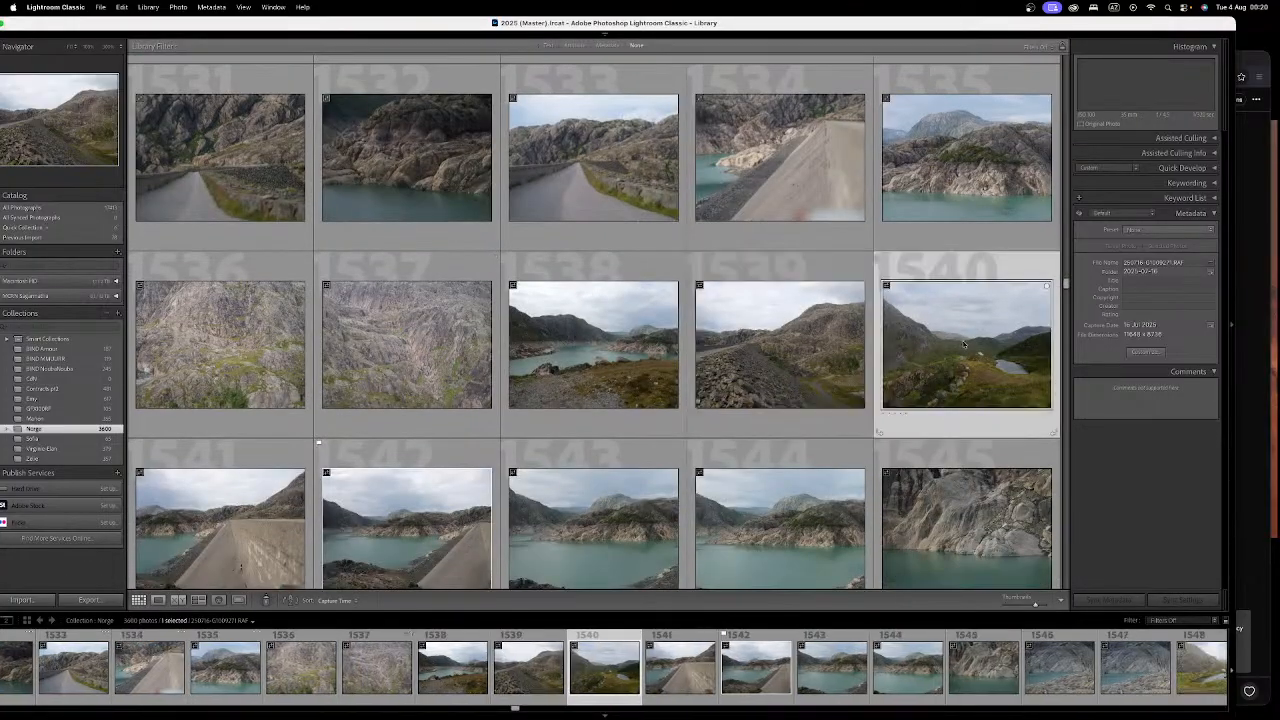
pyautogui.doubleClick(964, 344)
# Step: Look through the grid past the reservoir and tunnel photos and select photos 1622 to 1625 one after another to sharpen their previews
pyautogui.doubleClick(510, 444)
pyautogui.scroll(-8, 596, 437)
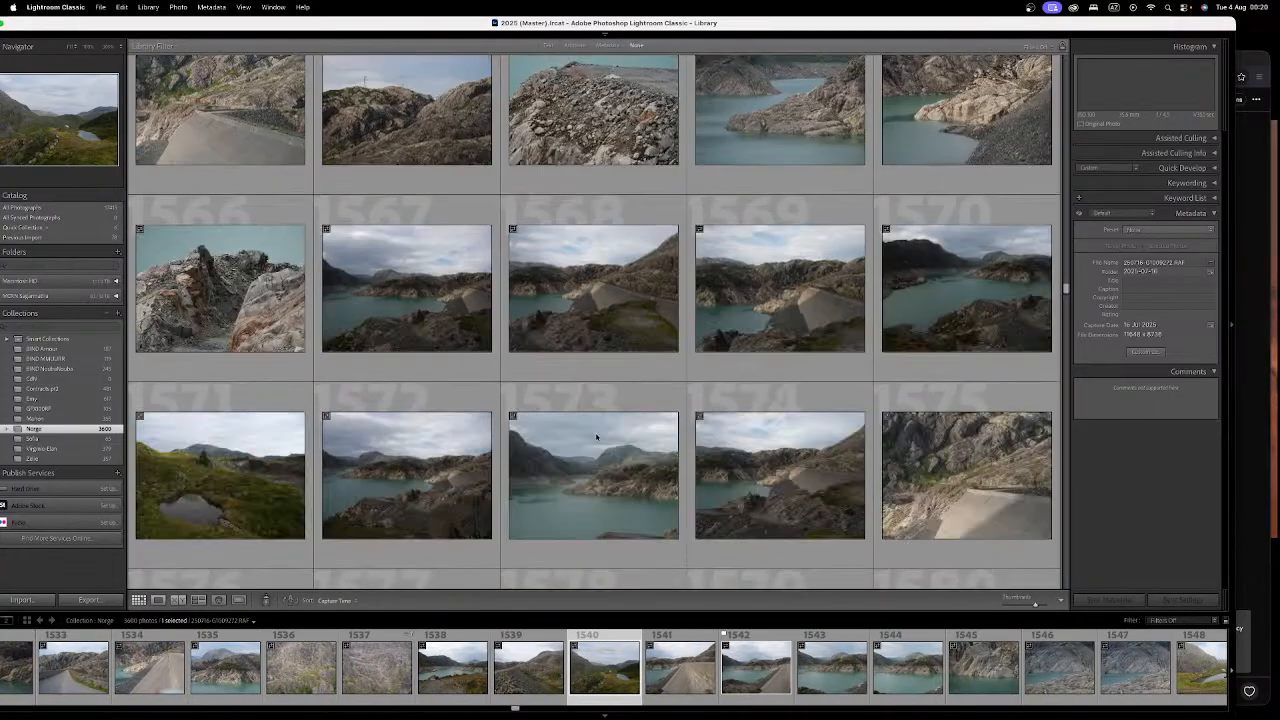
pyautogui.scroll(-6, 596, 437)
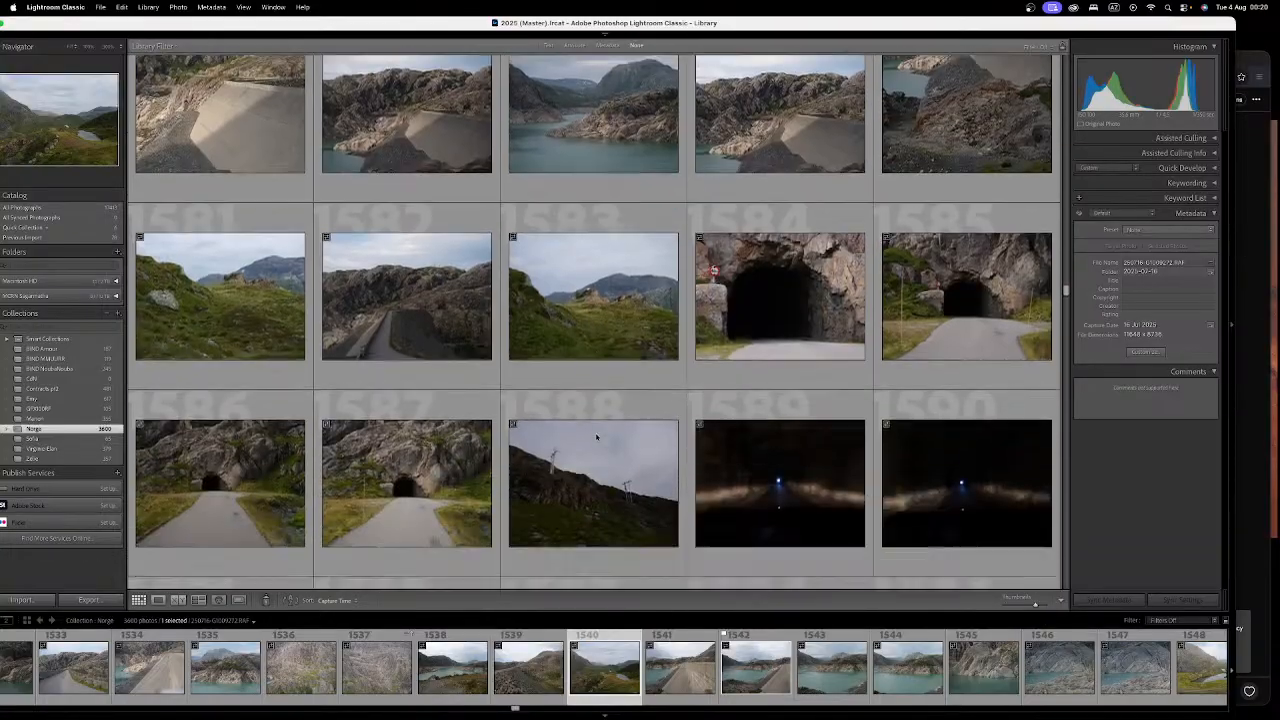
pyautogui.scroll(-6, 597, 434)
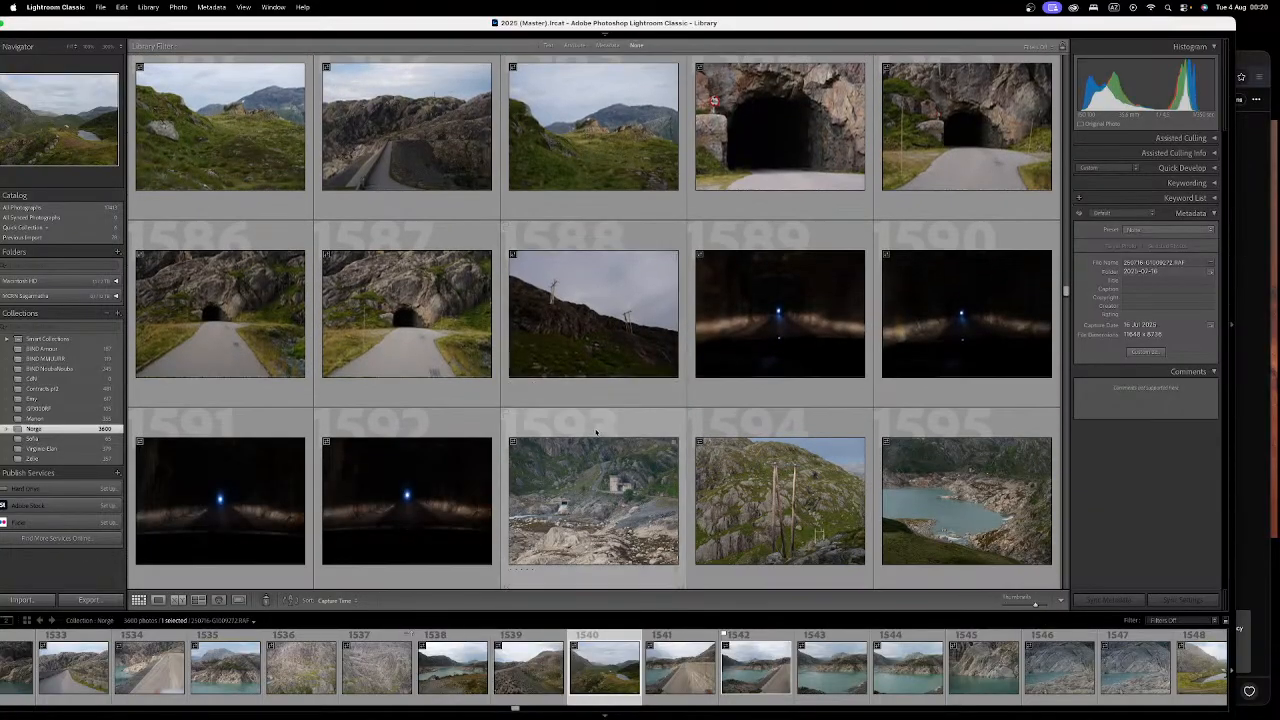
pyautogui.scroll(4, 593, 426)
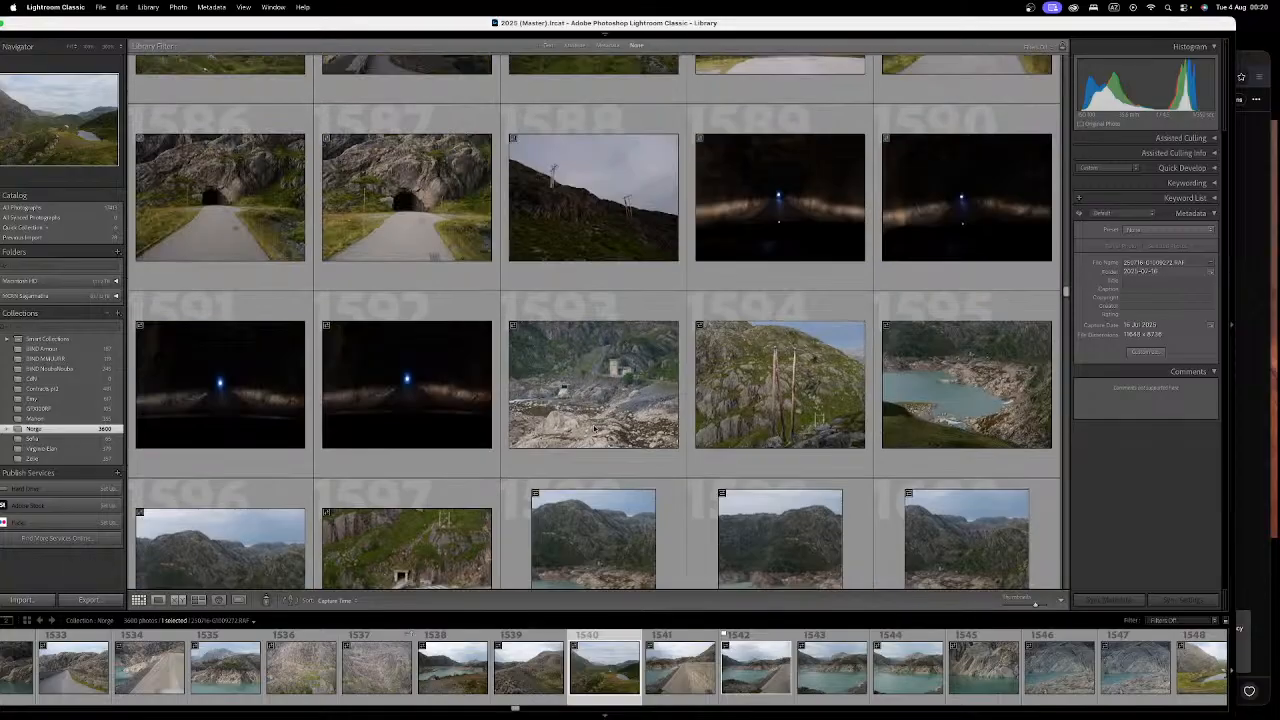
pyautogui.scroll(2, 594, 428)
pyautogui.scroll(-12, 593, 425)
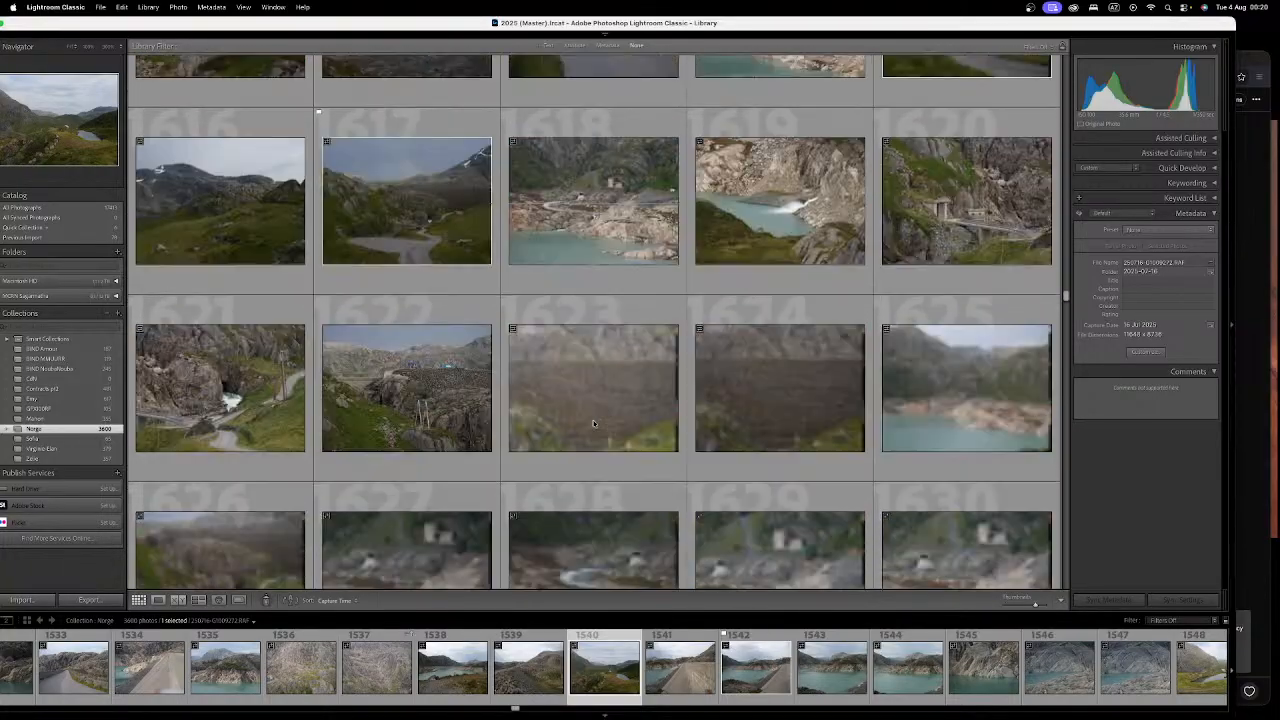
pyautogui.click(436, 428)
pyautogui.click(598, 436)
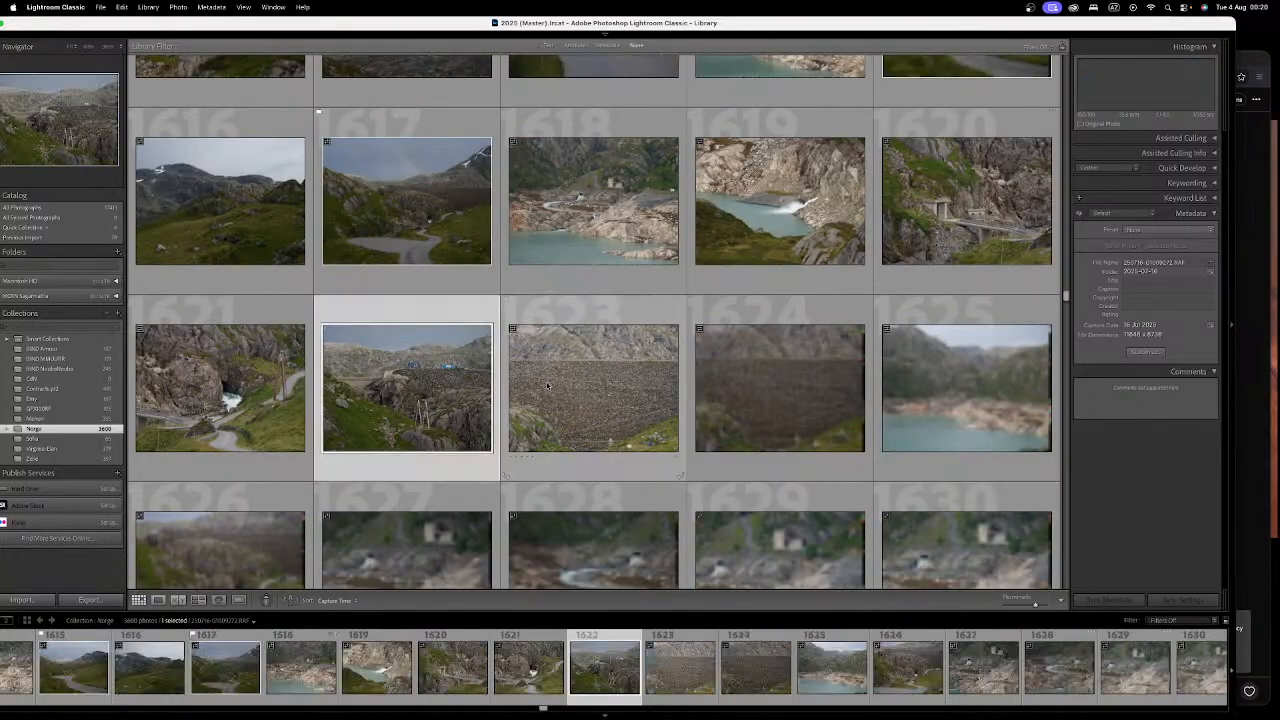
pyautogui.click(771, 447)
pyautogui.press('Right')
pyautogui.scroll(-1, 800, 420)
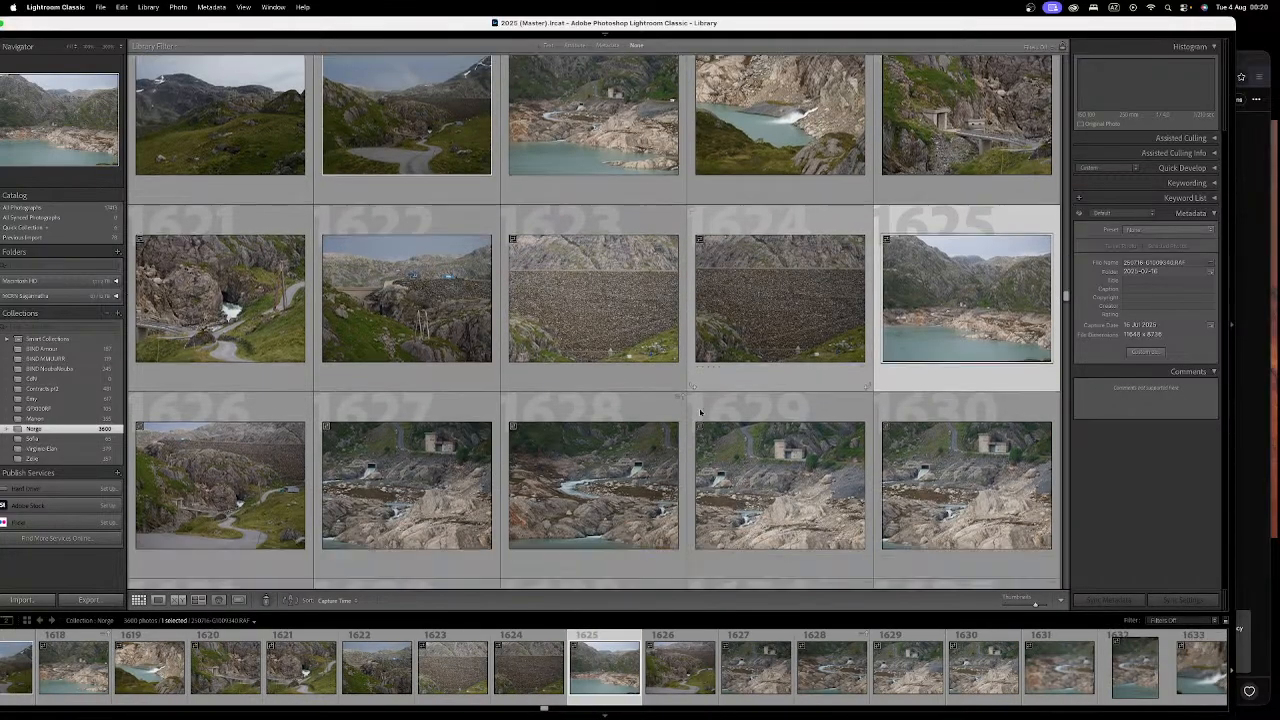
# Step: Review the dam, river and glacier photos back and forth and select photo 1713 of the camera on a rock
pyautogui.scroll(-14, 540, 380)
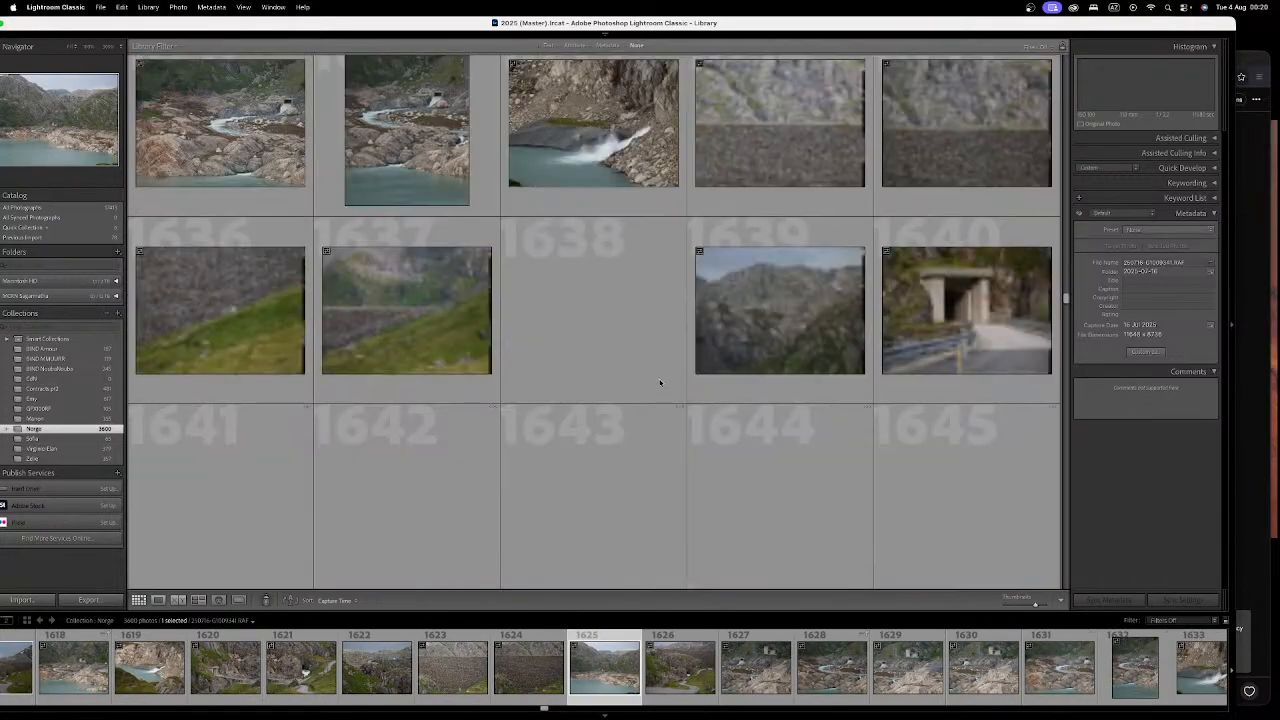
pyautogui.scroll(-8, 658, 383)
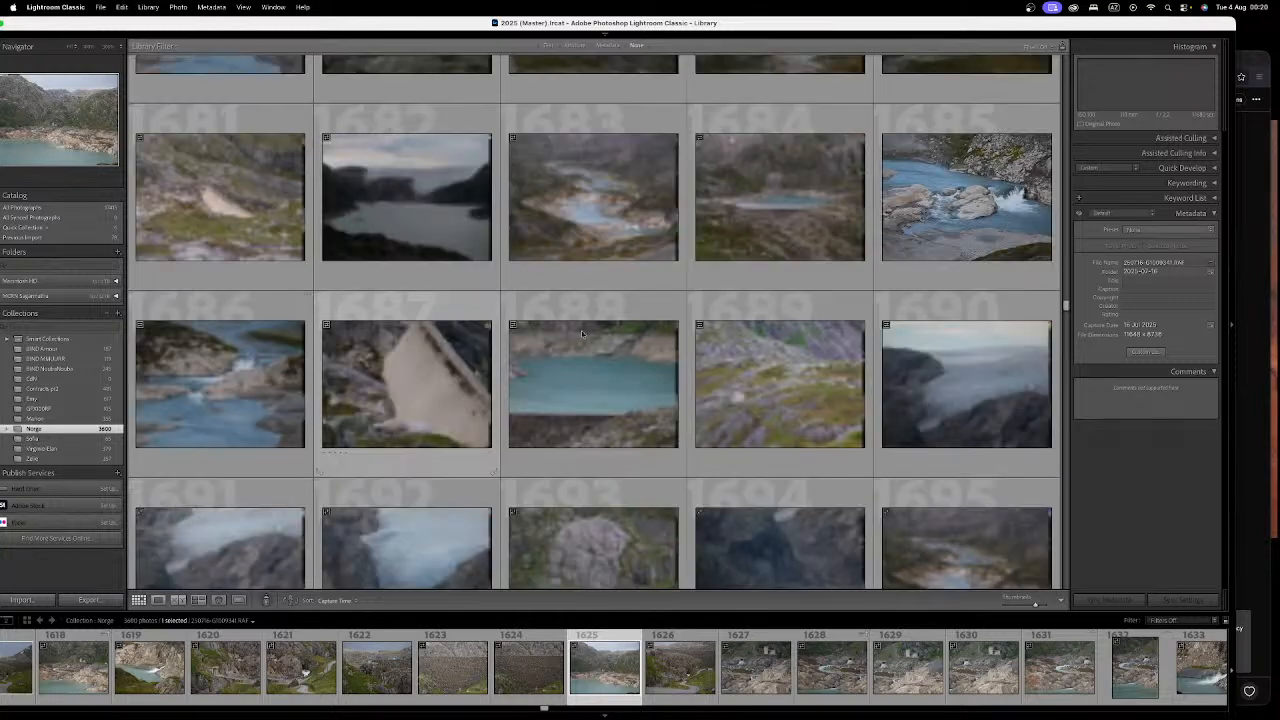
pyautogui.scroll(-2, 700, 320)
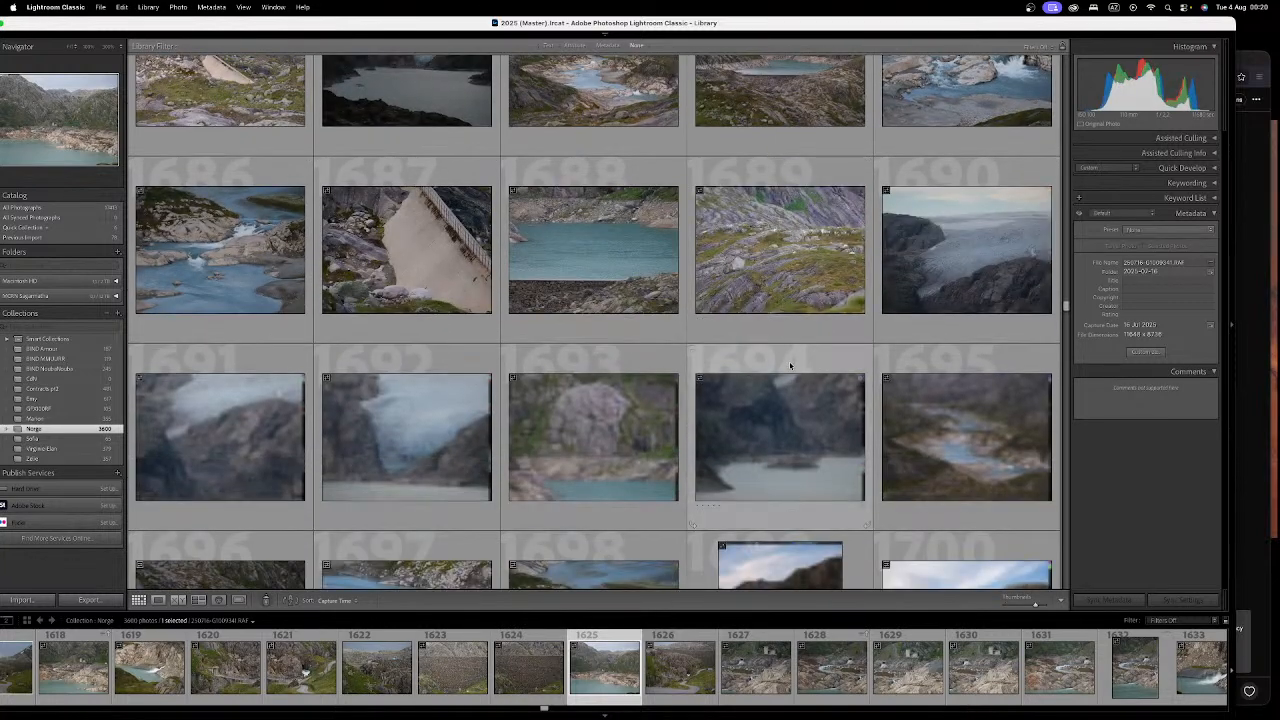
pyautogui.scroll(-1, 425, 430)
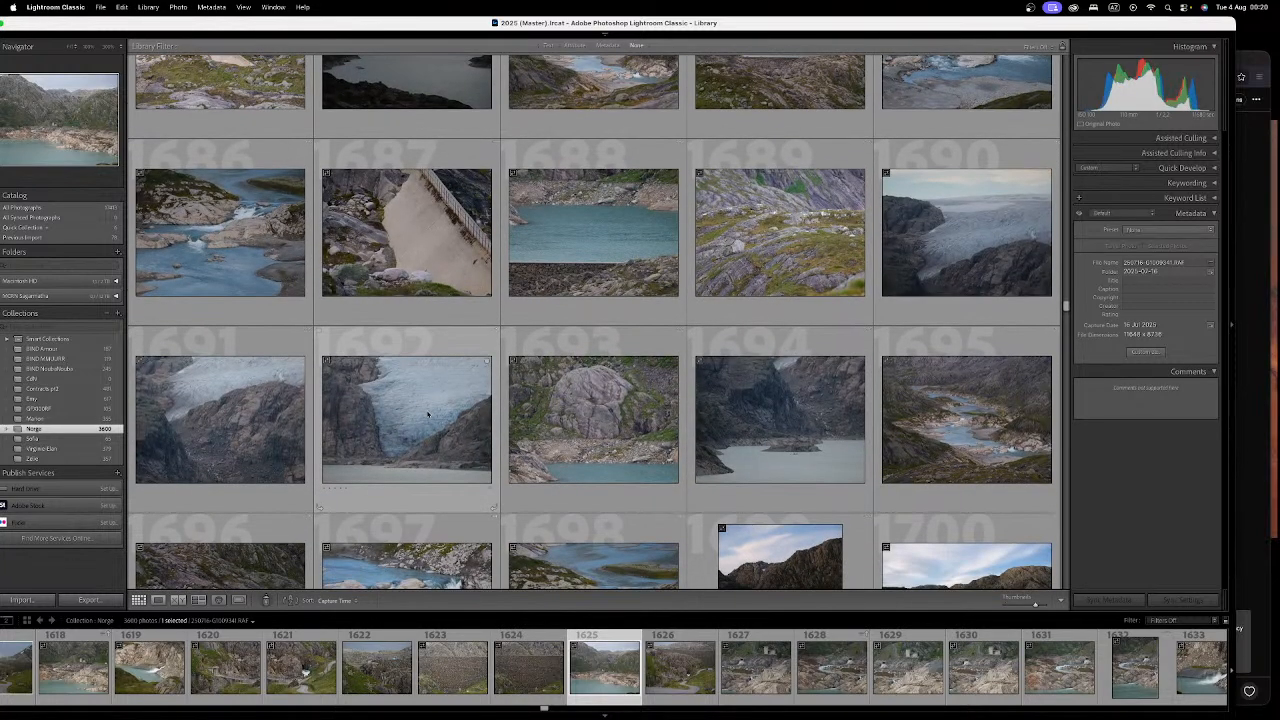
pyautogui.scroll(-4, 427, 414)
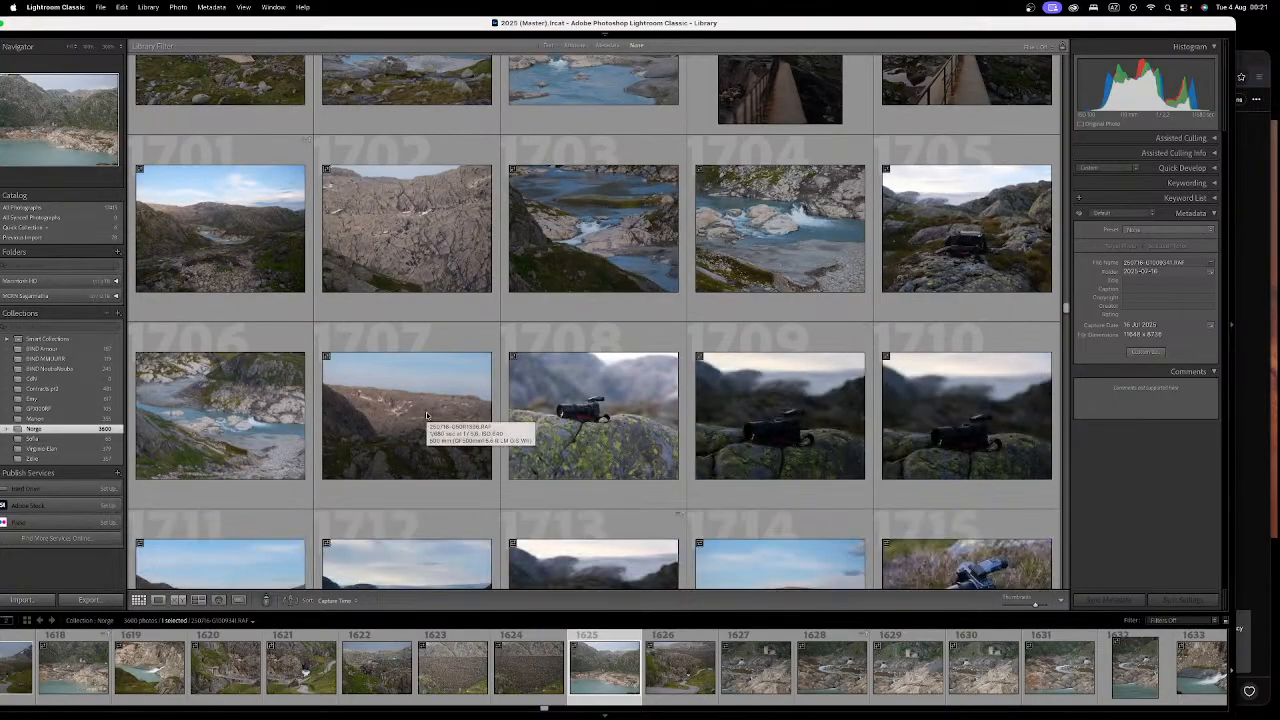
pyautogui.scroll(10, 460, 321)
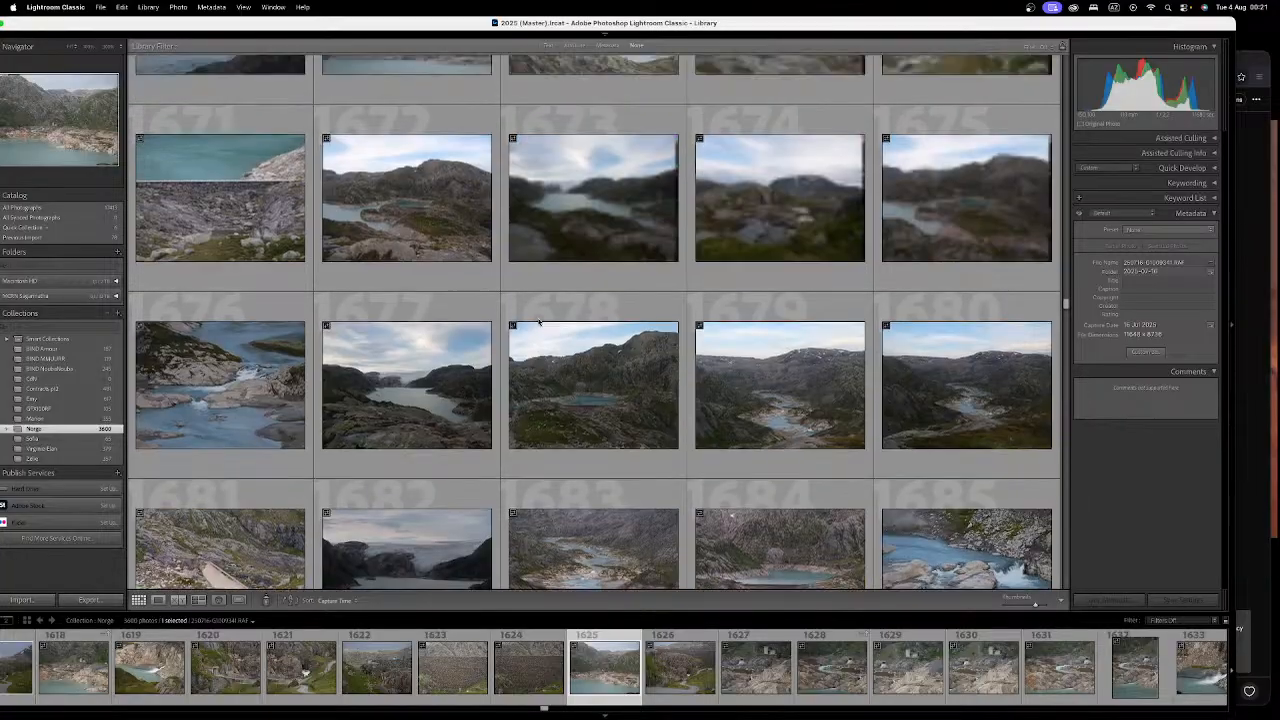
pyautogui.scroll(-12, 537, 321)
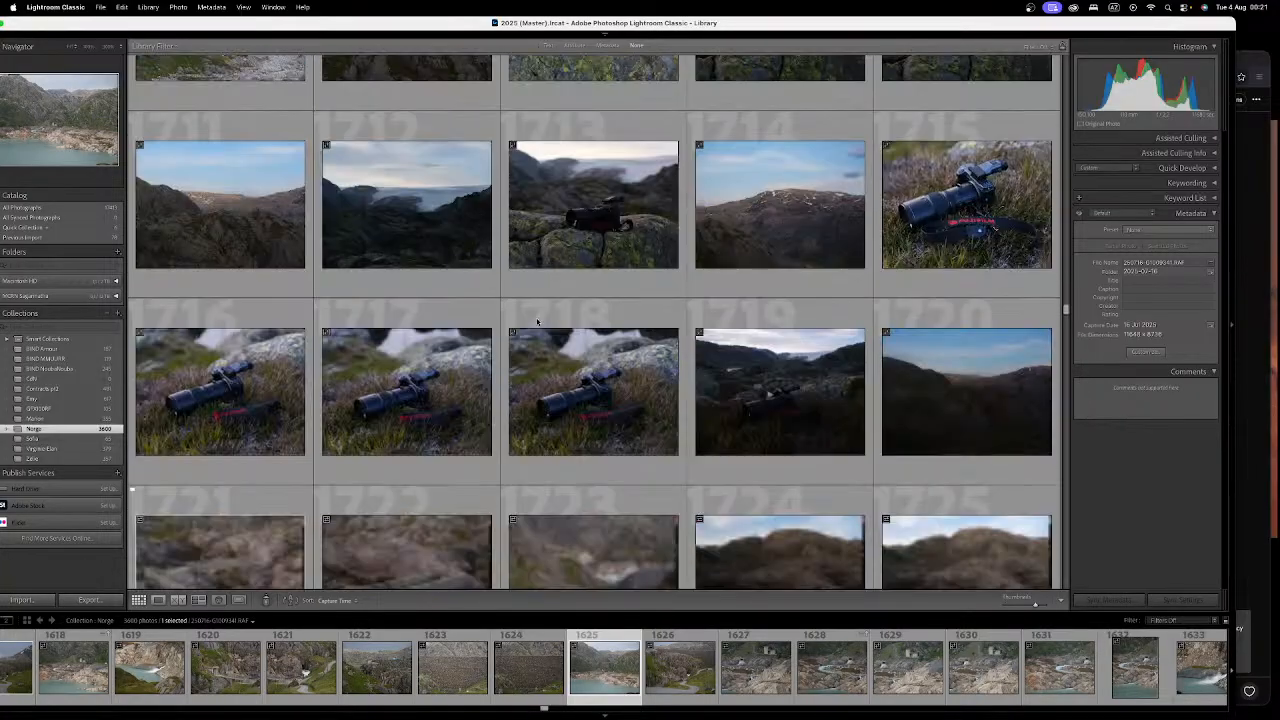
pyautogui.scroll(2, 566, 312)
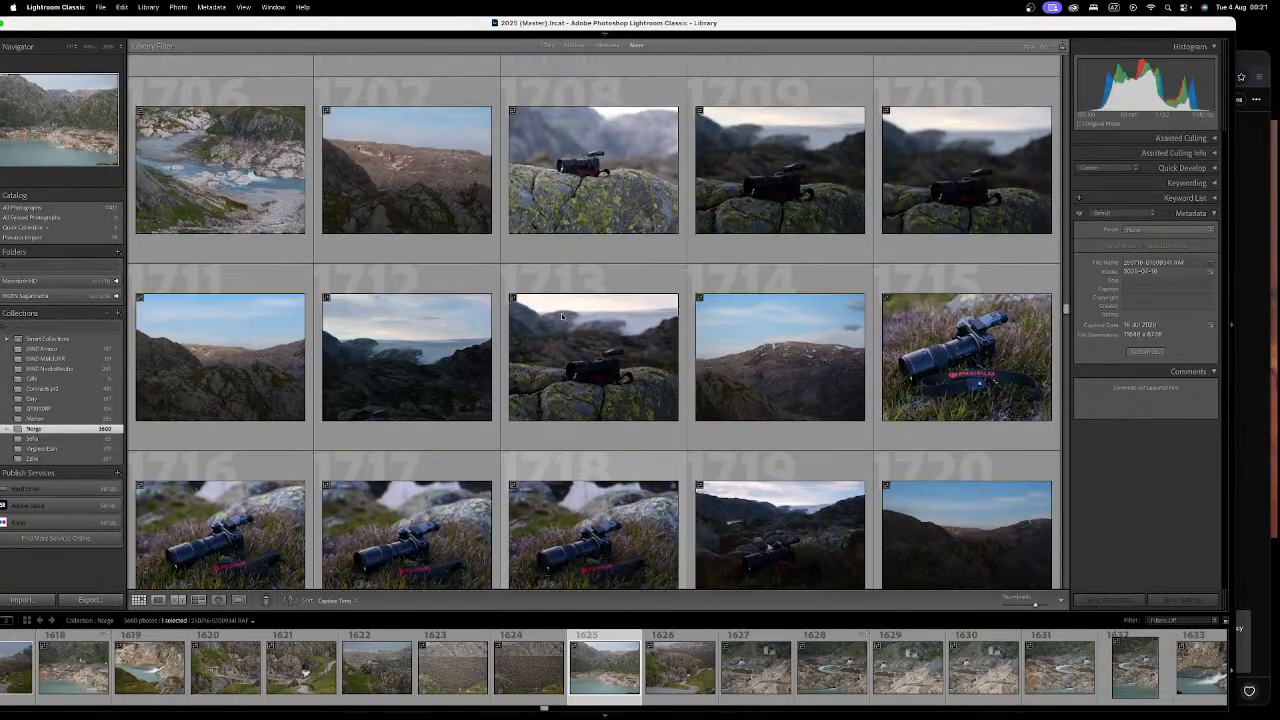
pyautogui.click(615, 332)
# Step: Look through the river and red mountain sunset photos, and enlarge the two dusk self-portraits 1859 and 1860
pyautogui.scroll(-2, 620, 332)
pyautogui.scroll(-12, 623, 331)
pyautogui.scroll(-15, 621, 331)
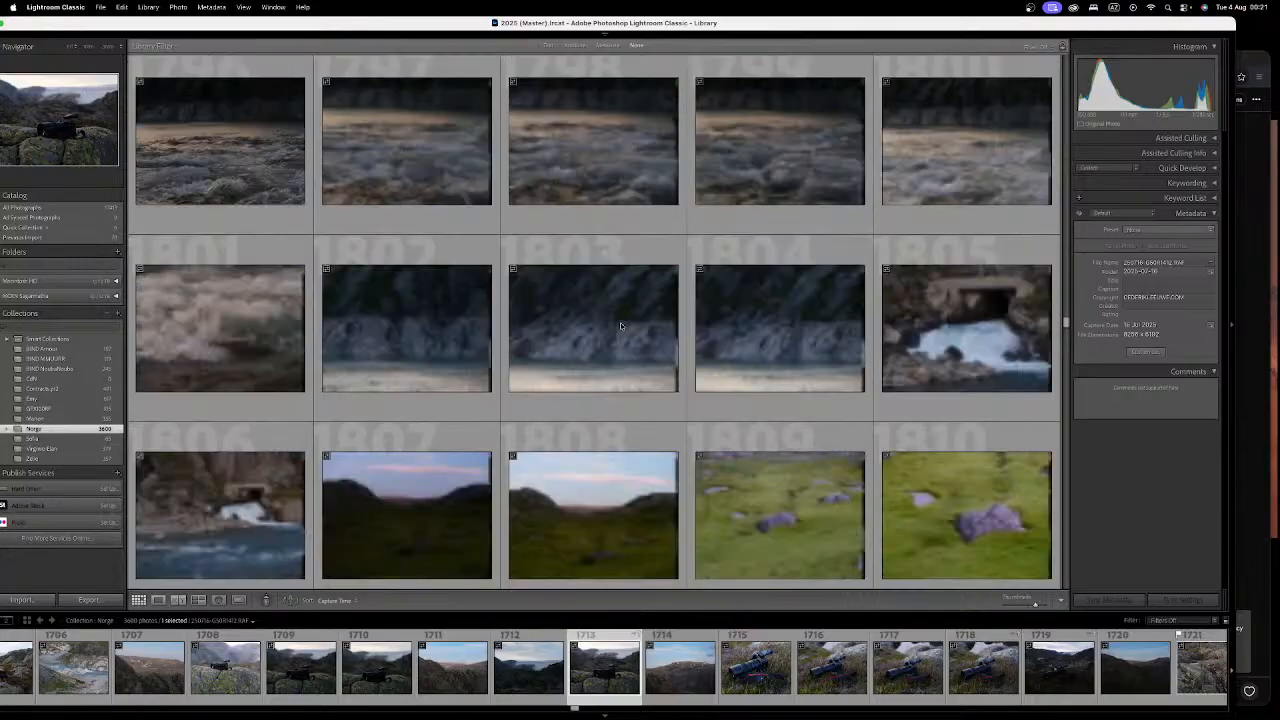
pyautogui.scroll(-9, 620, 325)
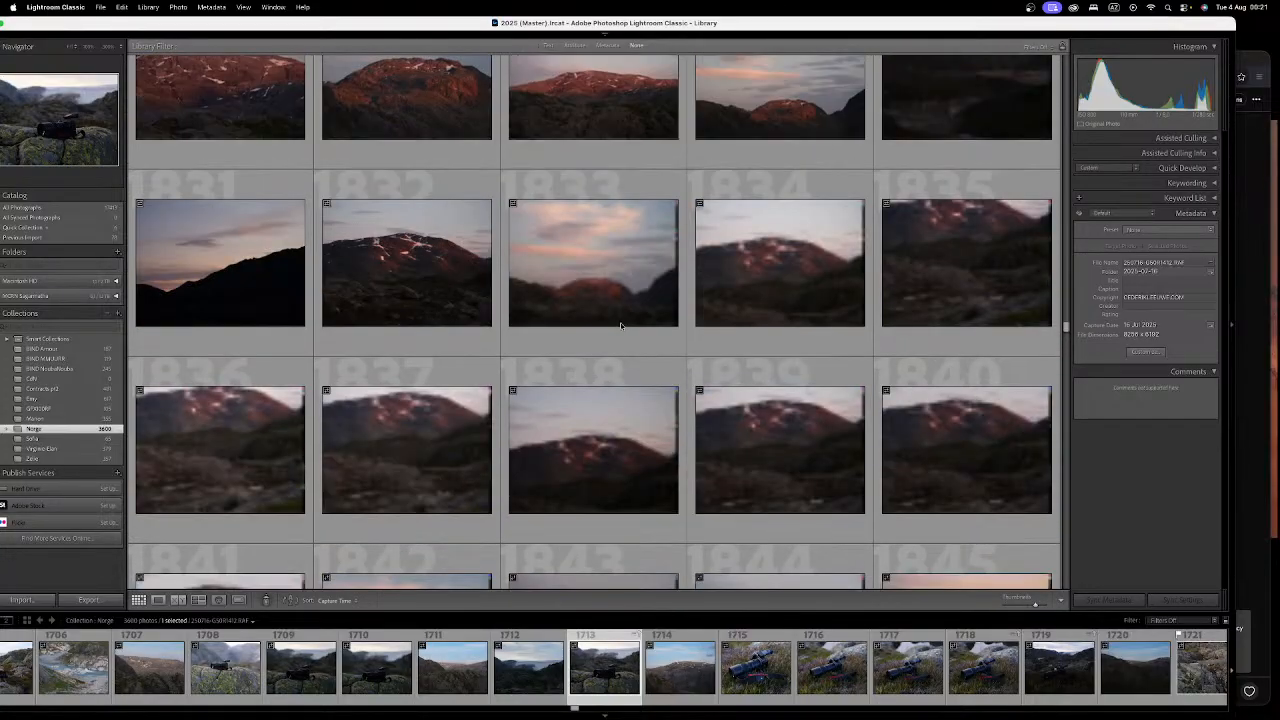
pyautogui.scroll(-3, 620, 325)
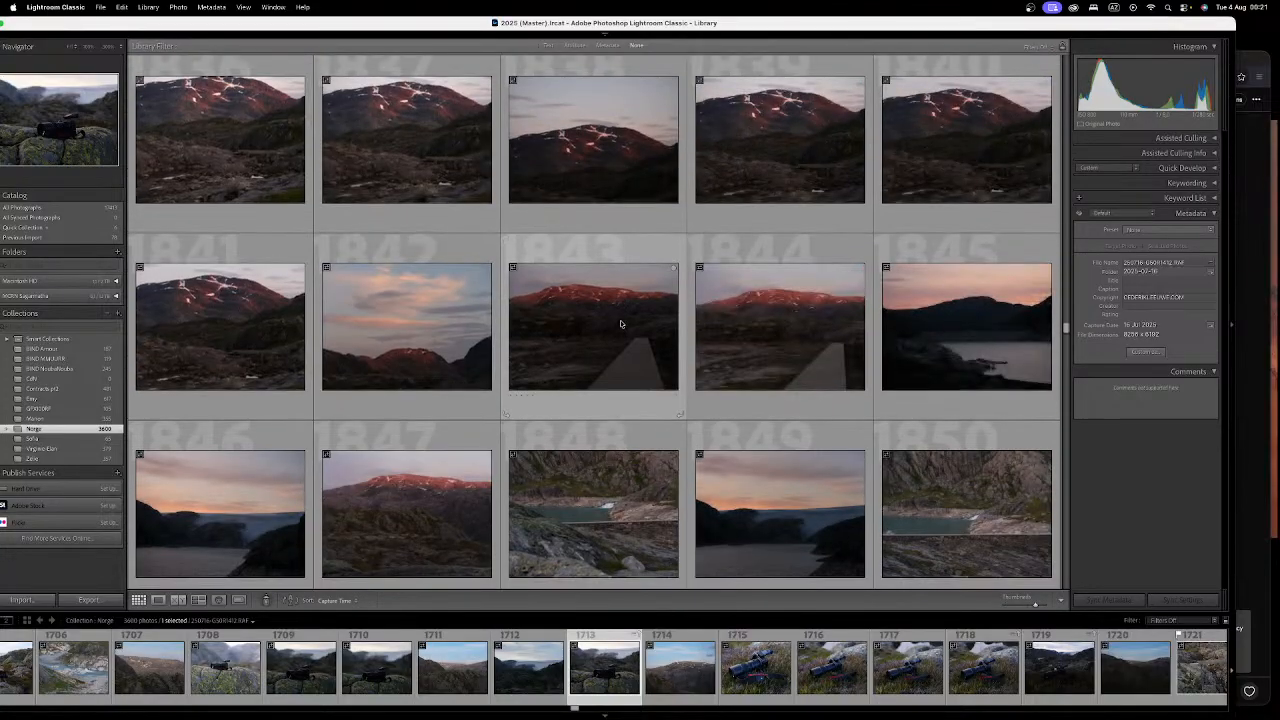
pyautogui.scroll(-3, 620, 323)
pyautogui.scroll(7, 477, 274)
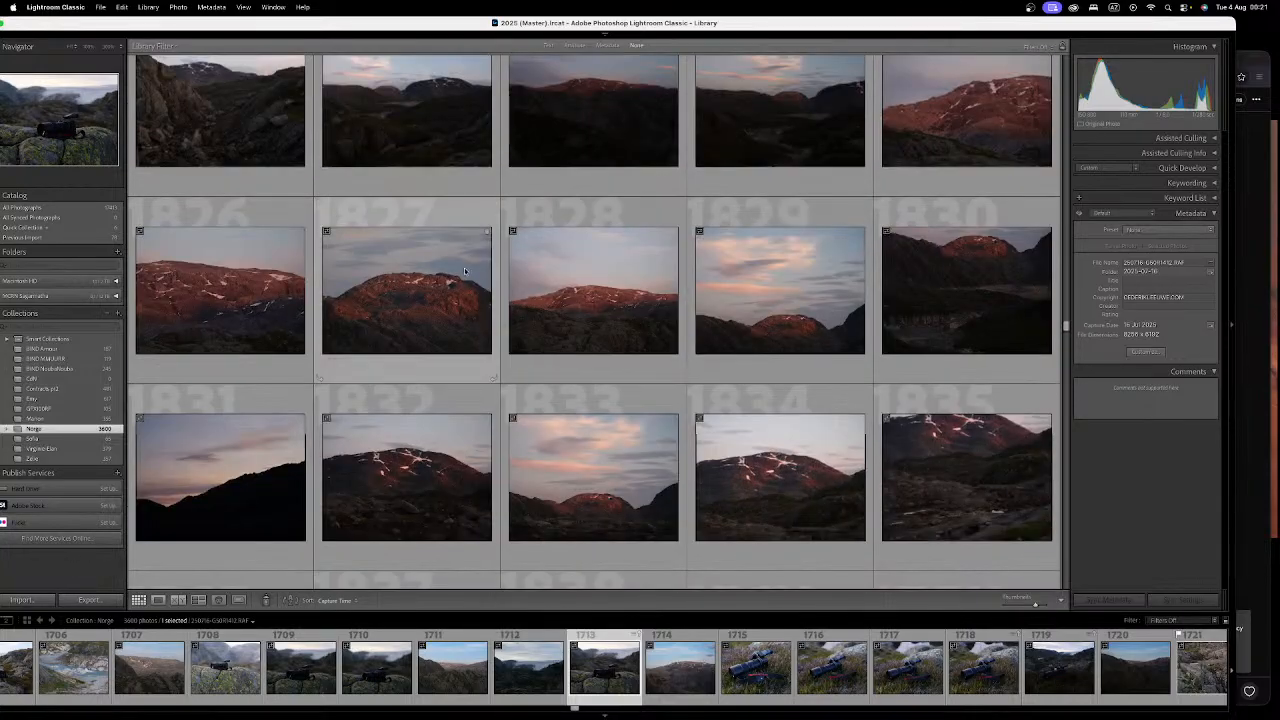
pyautogui.scroll(3, 477, 274)
pyautogui.scroll(-10, 565, 252)
pyautogui.scroll(-3, 565, 252)
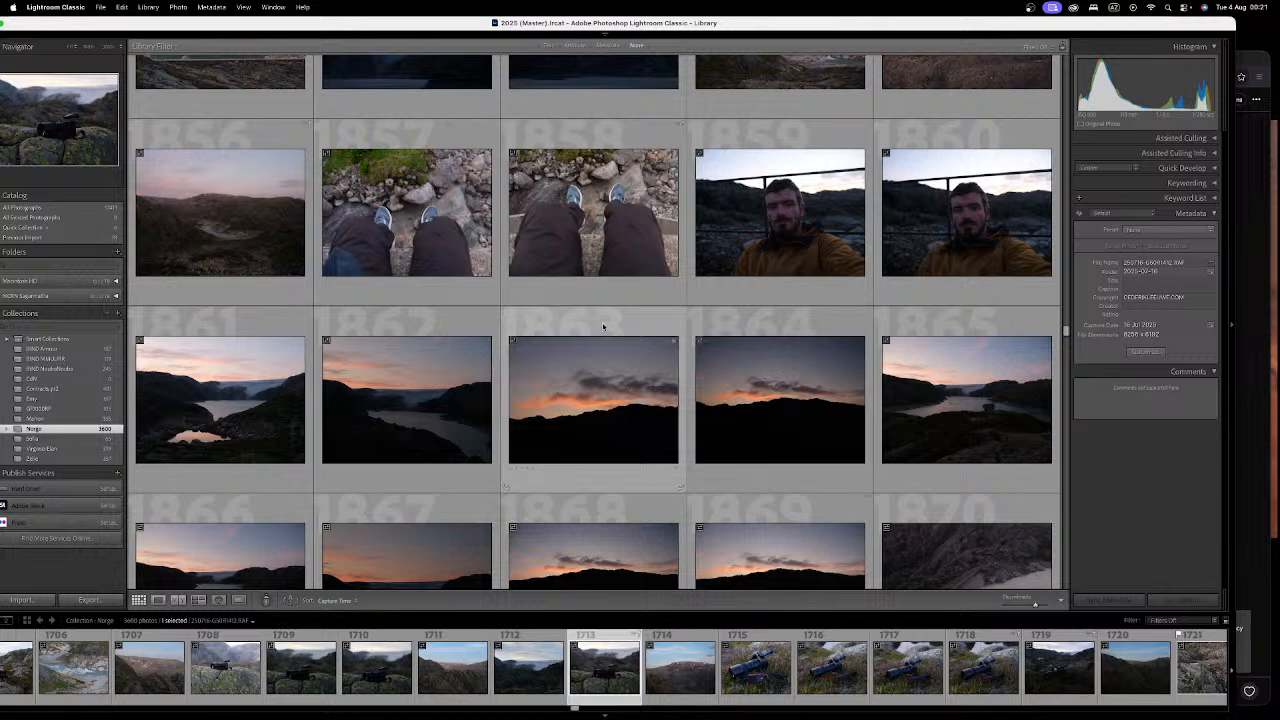
pyautogui.doubleClick(806, 286)
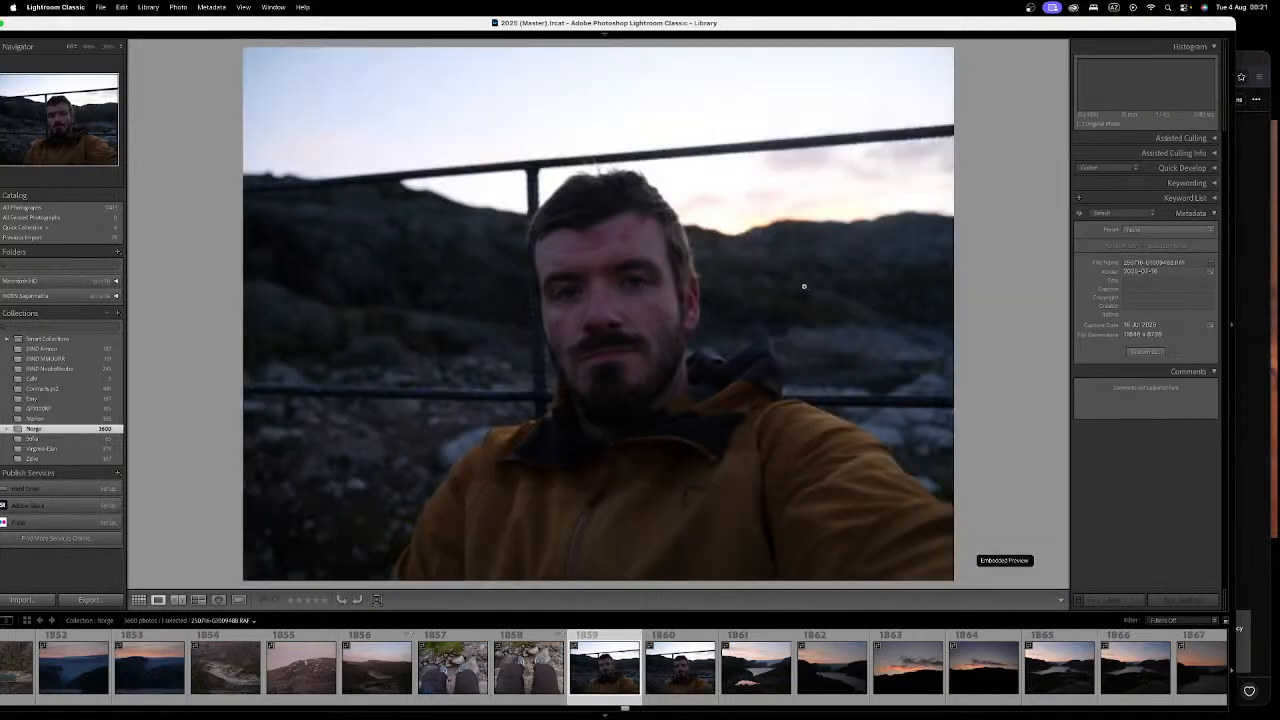
pyautogui.press('Right')
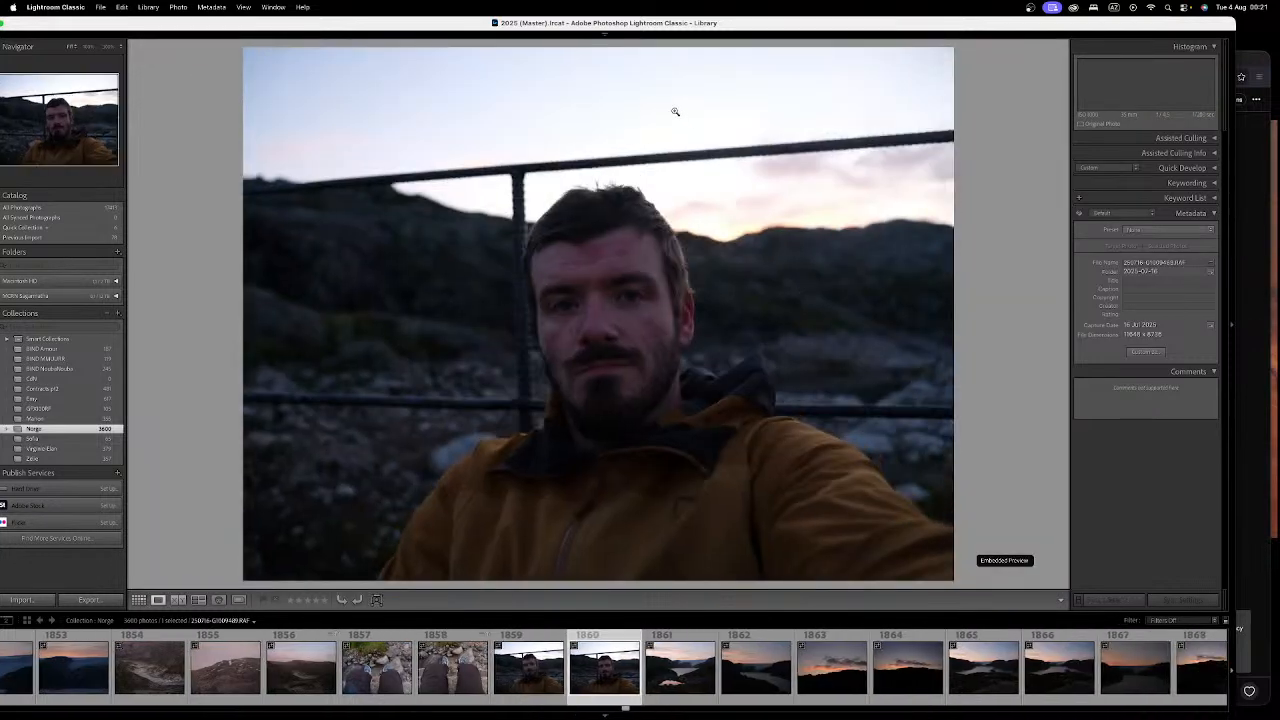
# Step: Return to the grid, enlarge the sunlit mountain lake photo 1873, and compare it with neighbouring photos 1872 and 1874
pyautogui.press('g')
pyautogui.scroll(-4, 709, 232)
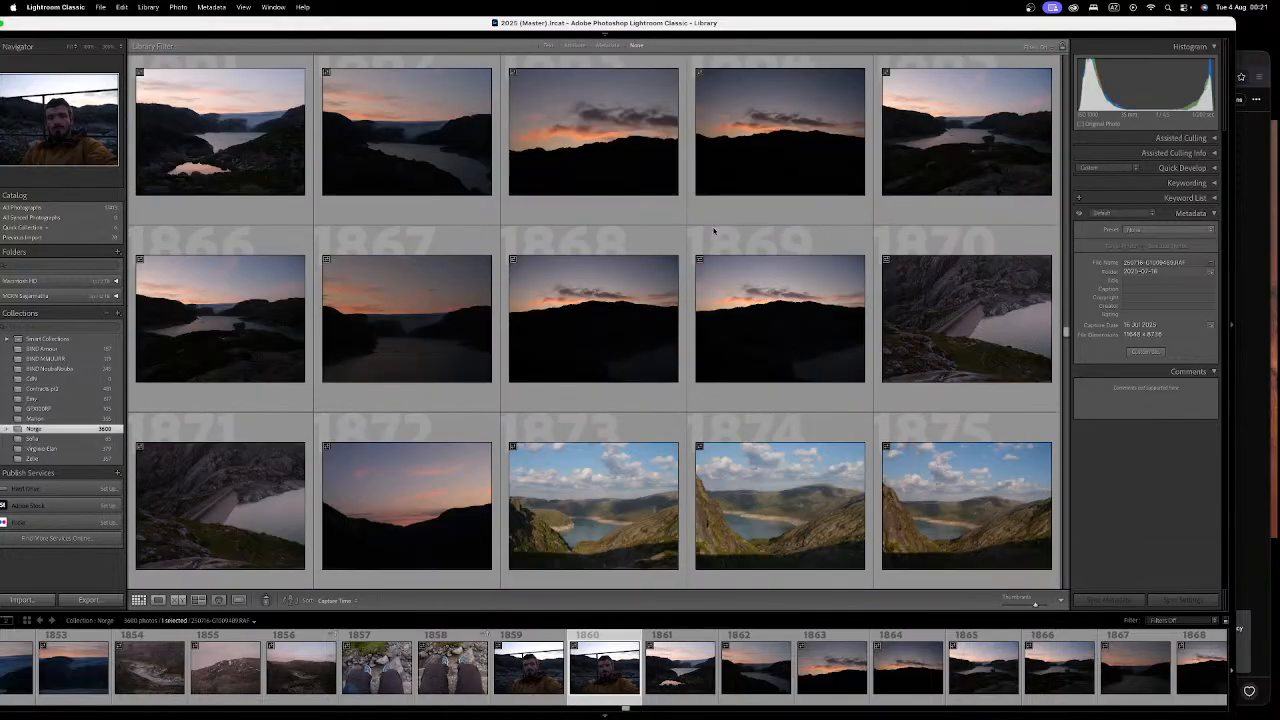
pyautogui.doubleClick(660, 330)
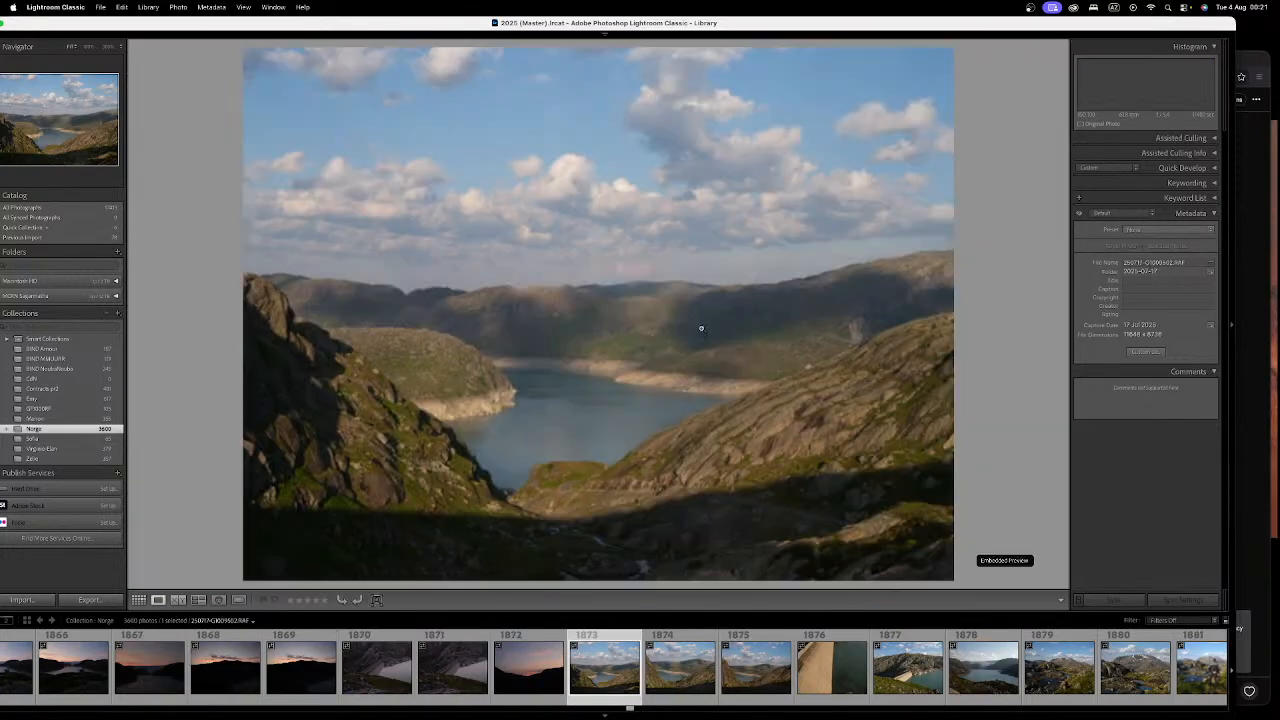
pyautogui.press('Right')
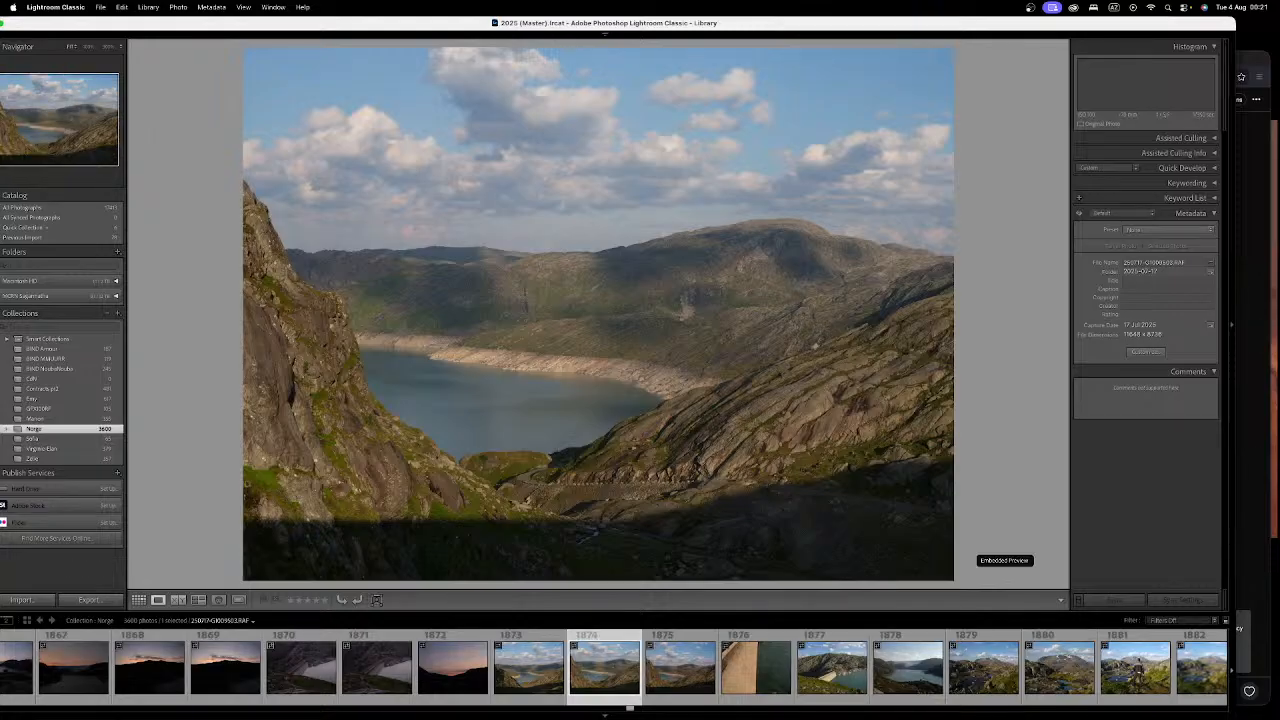
pyautogui.press('Left')
pyautogui.press('Left')
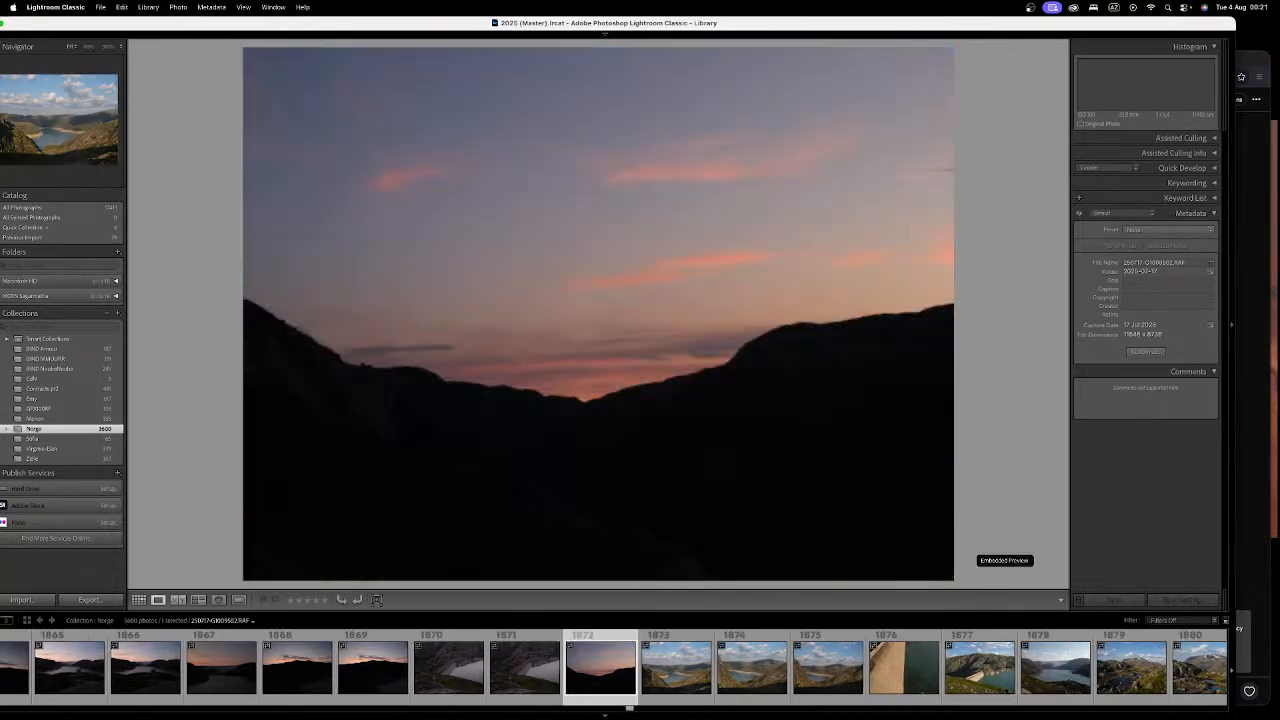
pyautogui.press('Right')
pyautogui.press('Right')
pyautogui.press('Left')
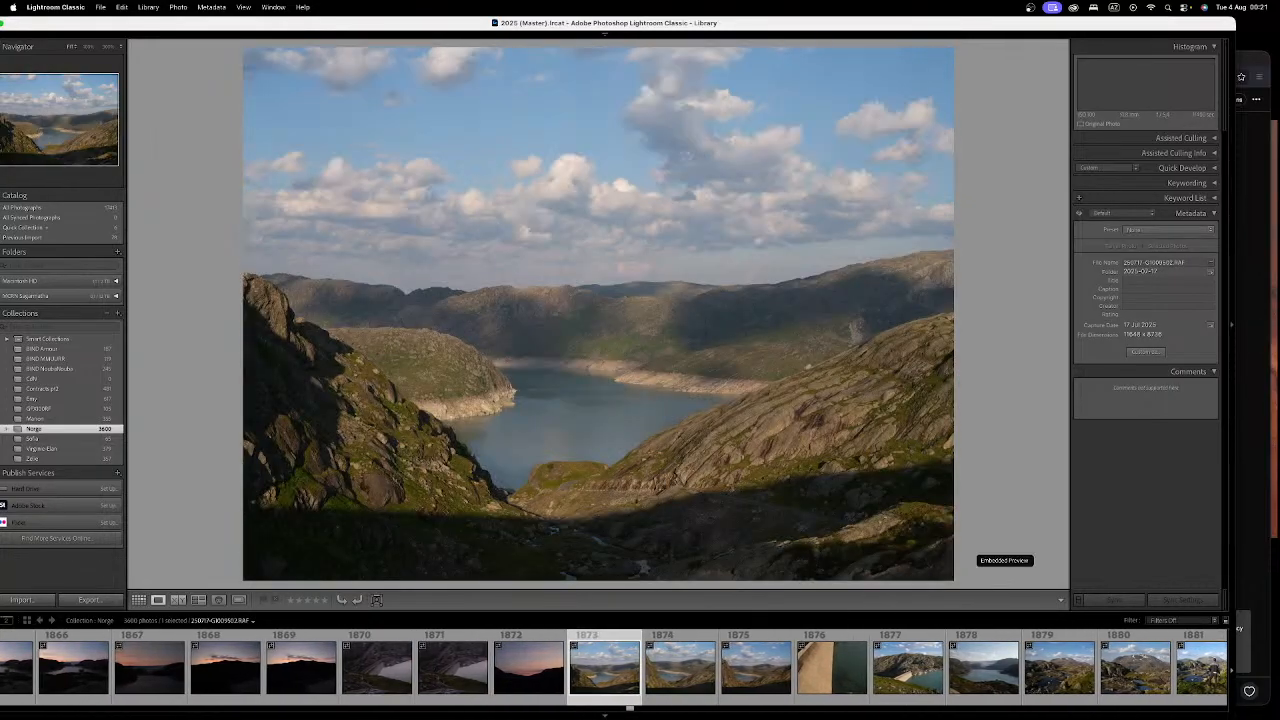
# Step: Go back to the grid, review the glacier and photographer photos, and enlarge photo 1921, zooming in on the man above the lake
pyautogui.press('g')
pyautogui.scroll(-5, 660, 380)
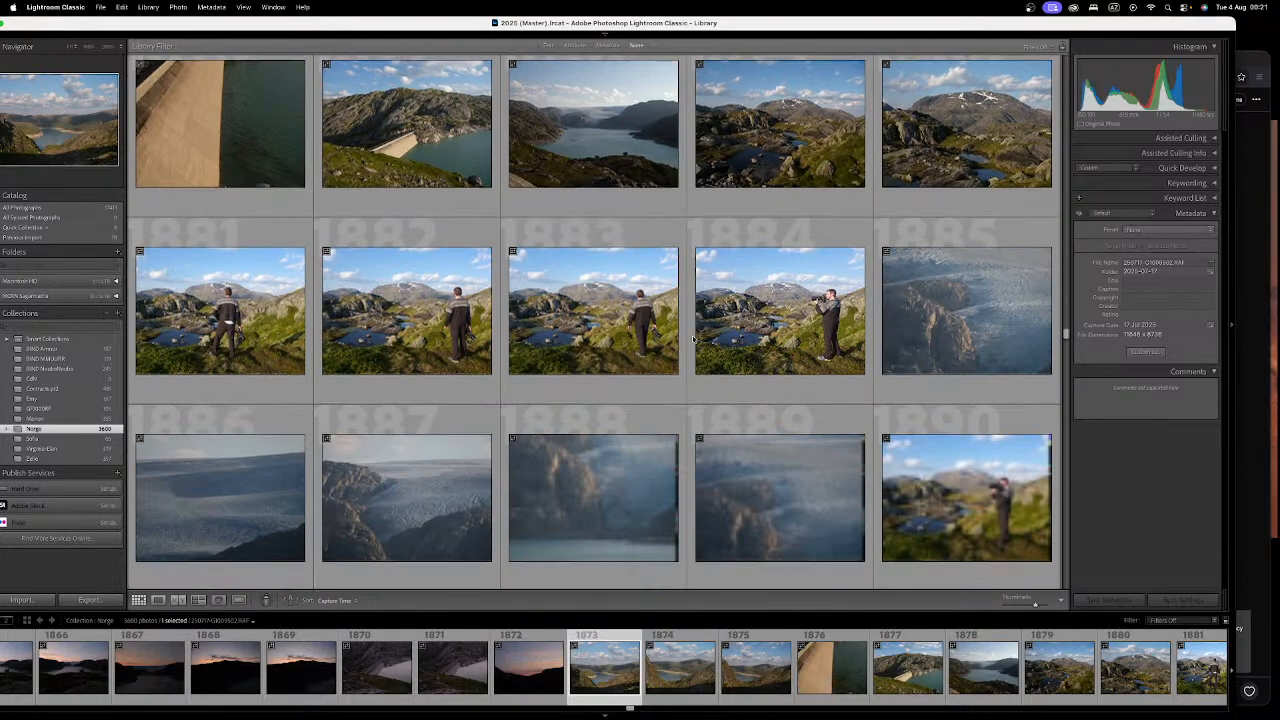
pyautogui.scroll(-8, 675, 321)
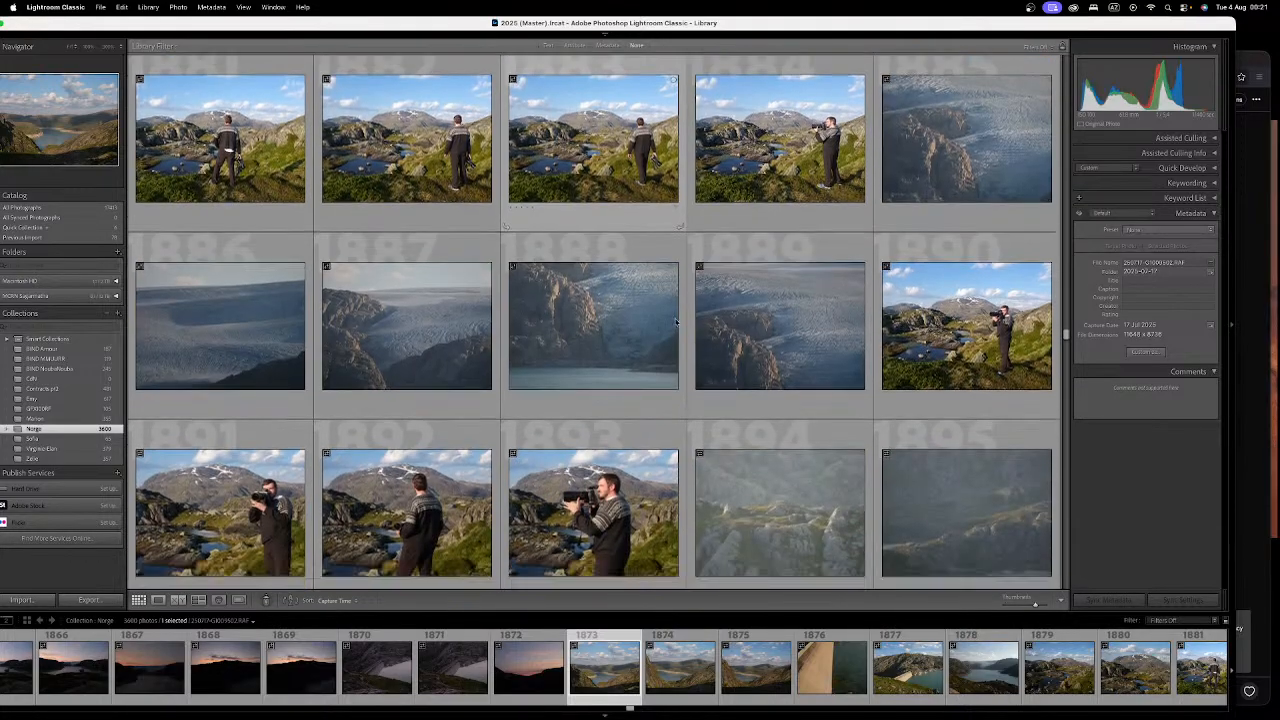
pyautogui.scroll(-5, 677, 321)
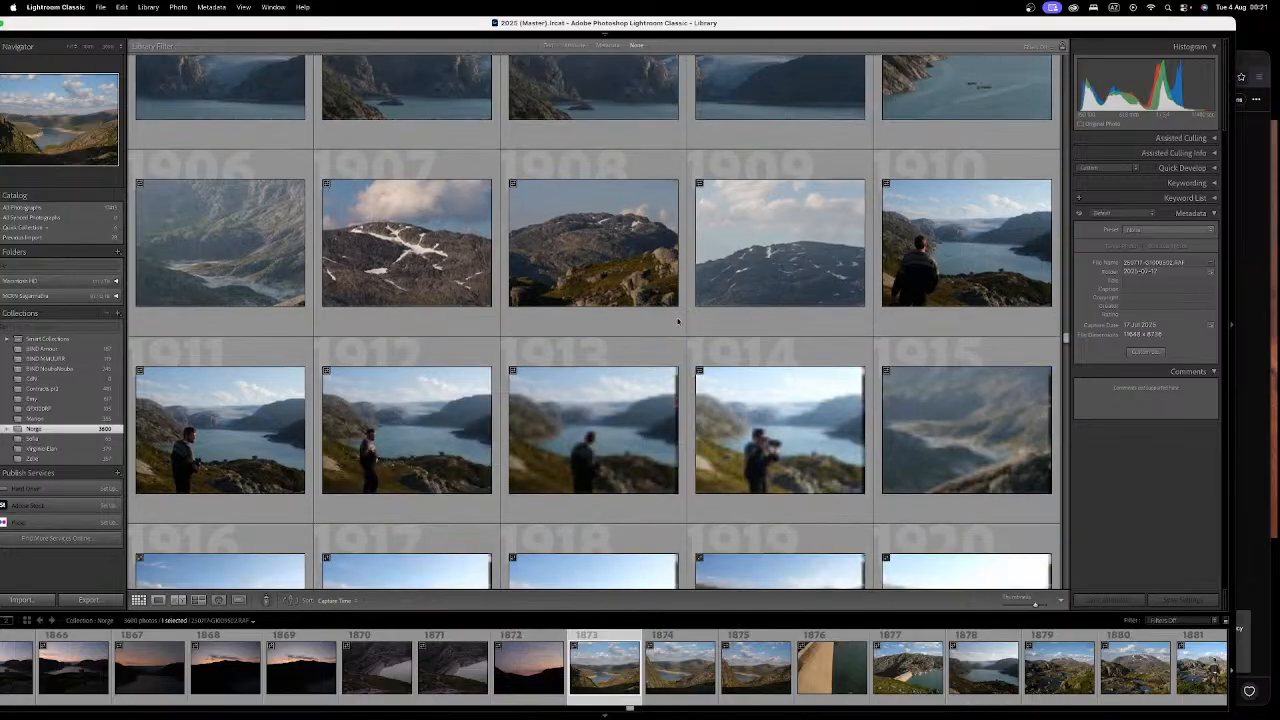
pyautogui.scroll(-5, 675, 321)
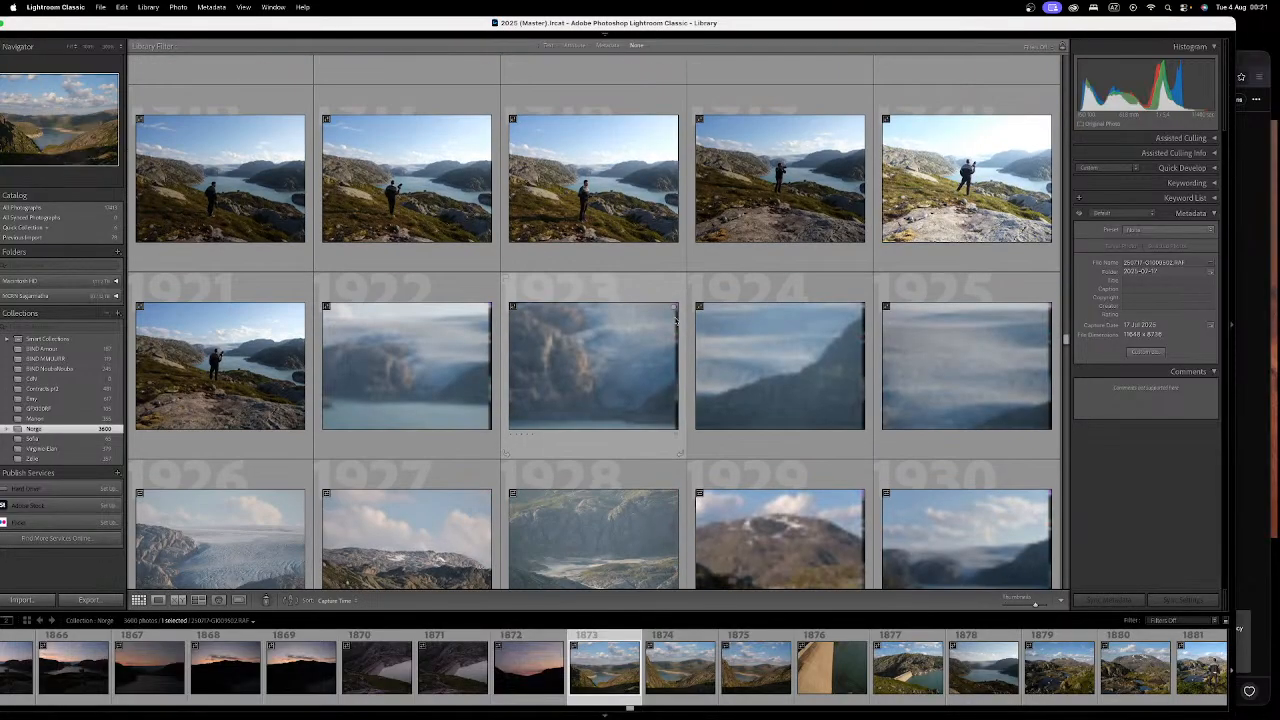
pyautogui.scroll(4, 675, 321)
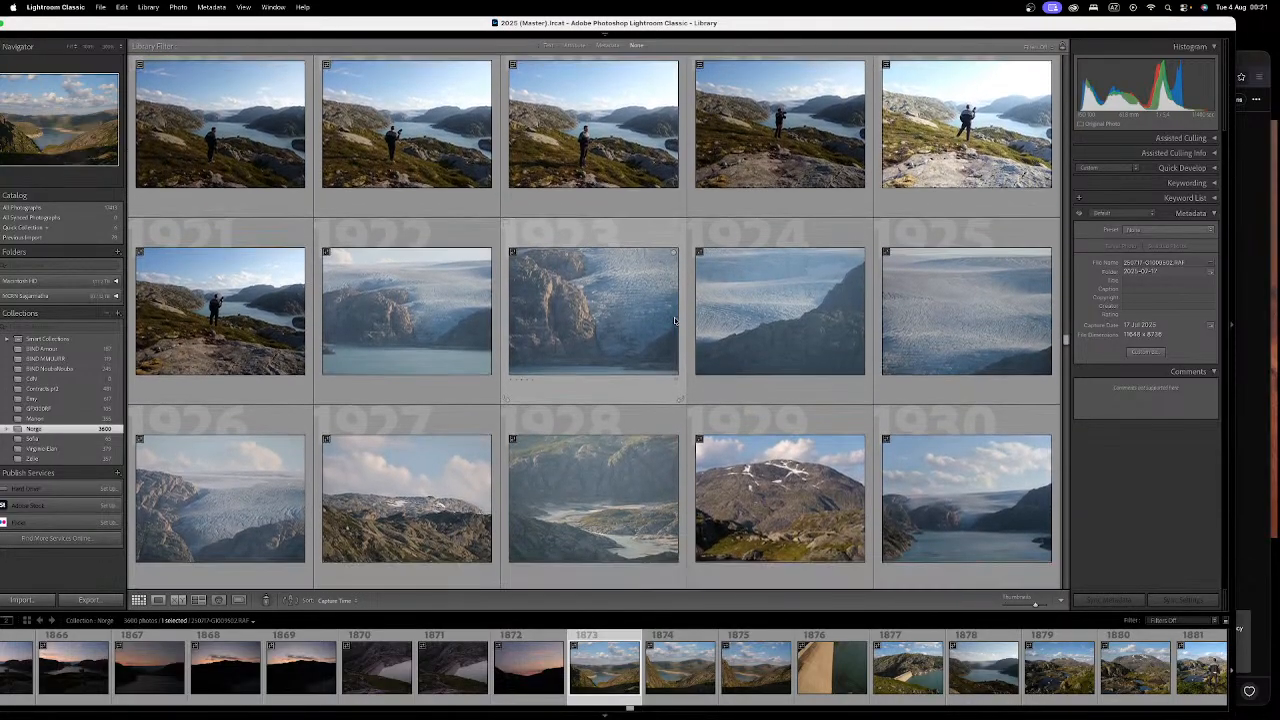
pyautogui.scroll(1, 628, 325)
pyautogui.scroll(-5, 628, 325)
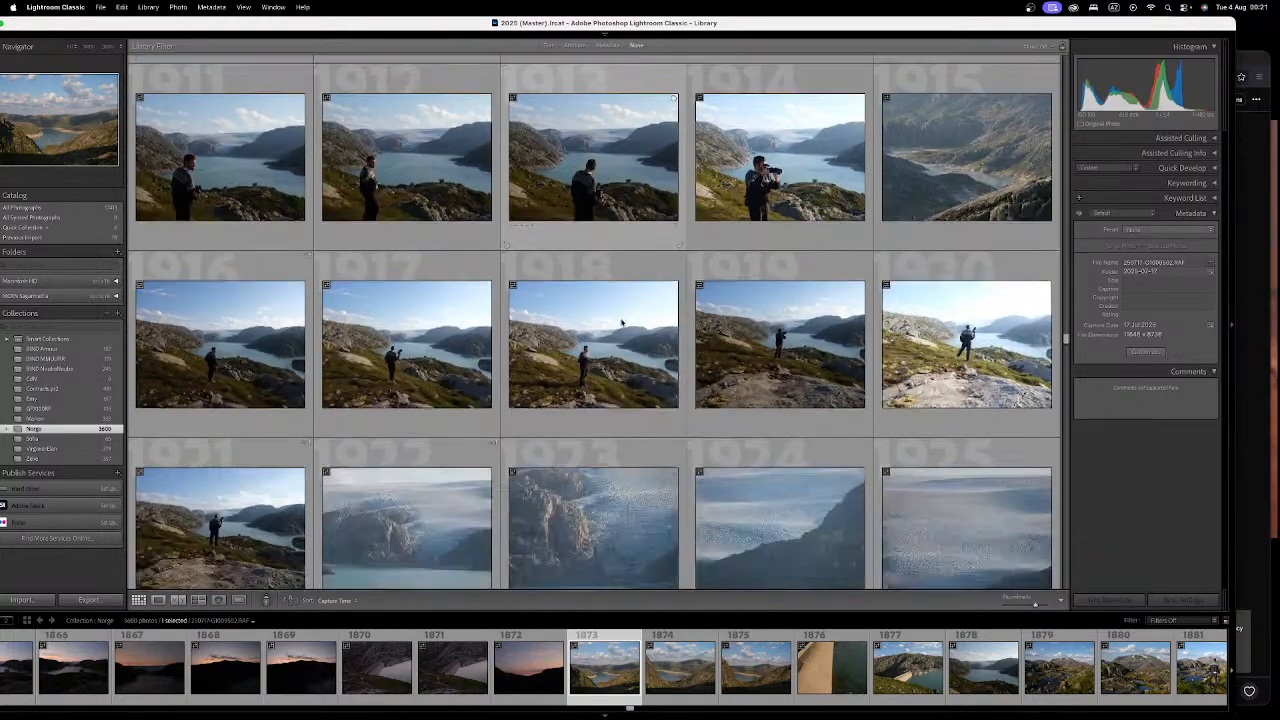
pyautogui.doubleClick(200, 305)
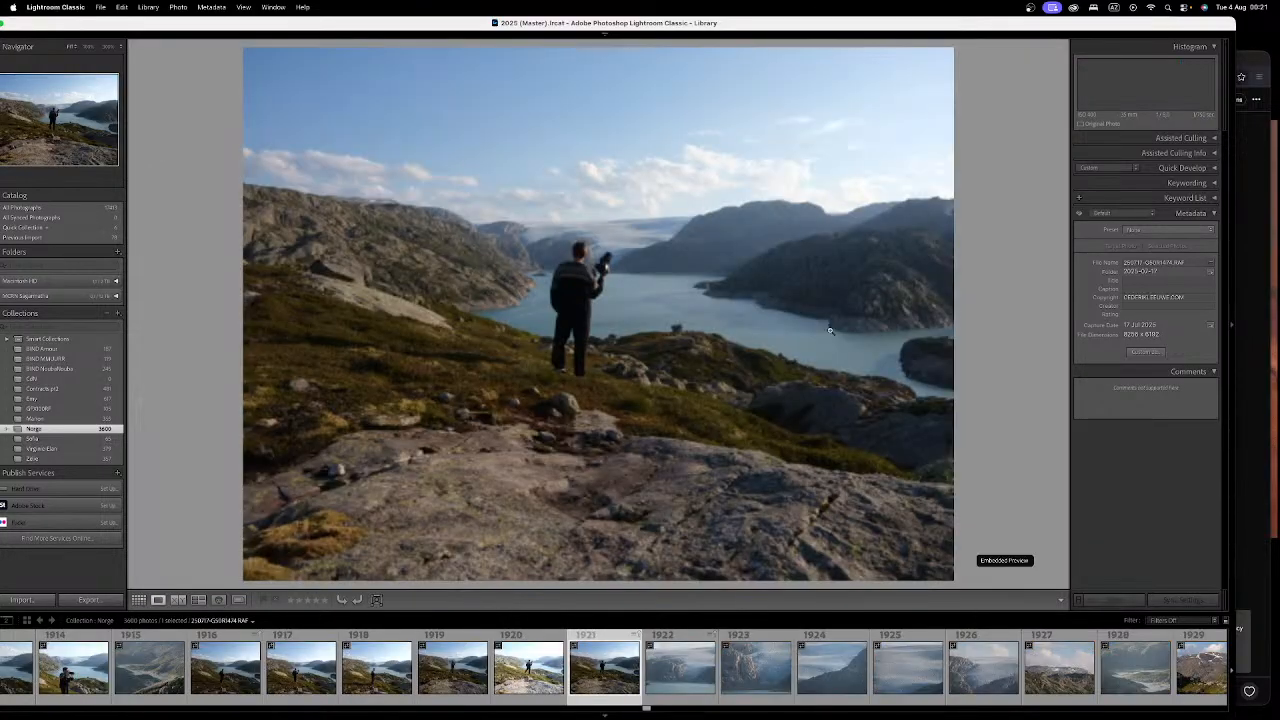
pyautogui.click(597, 270)
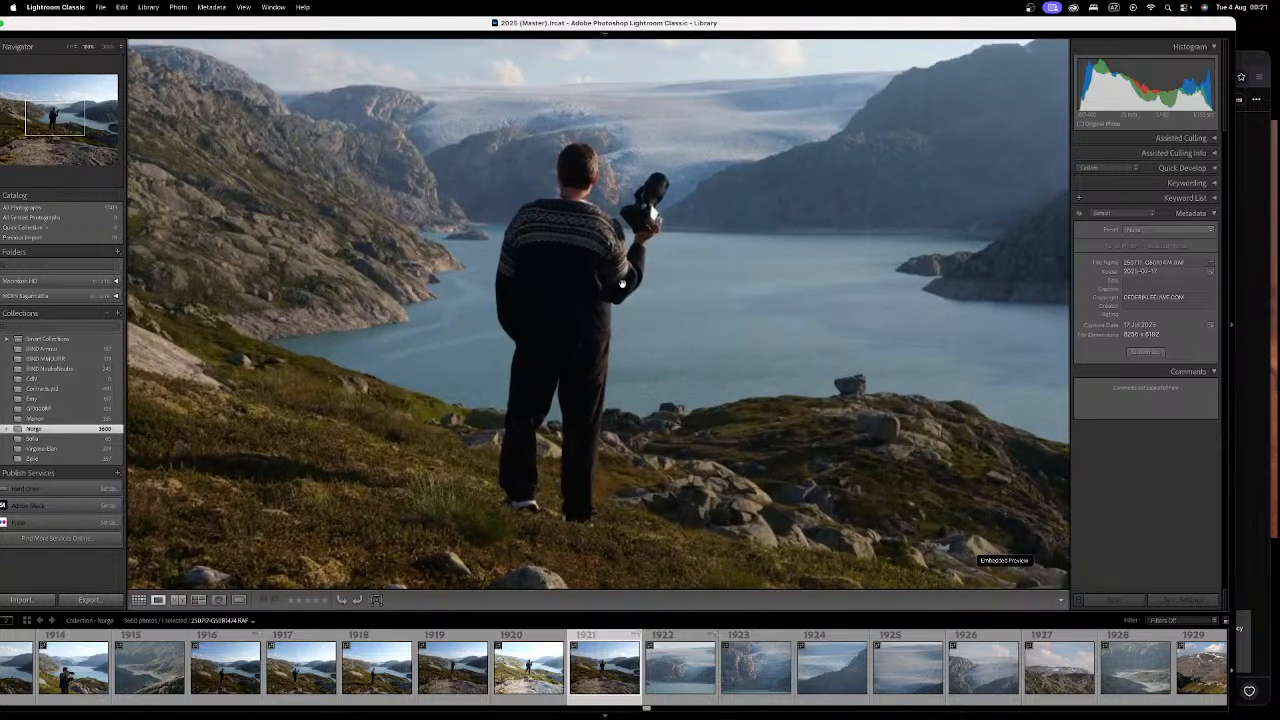
# Step: Examine photo 1921 of the man holding a camera above the lake, both close up and in full
pyautogui.click(603, 233)
pyautogui.click(703, 231)
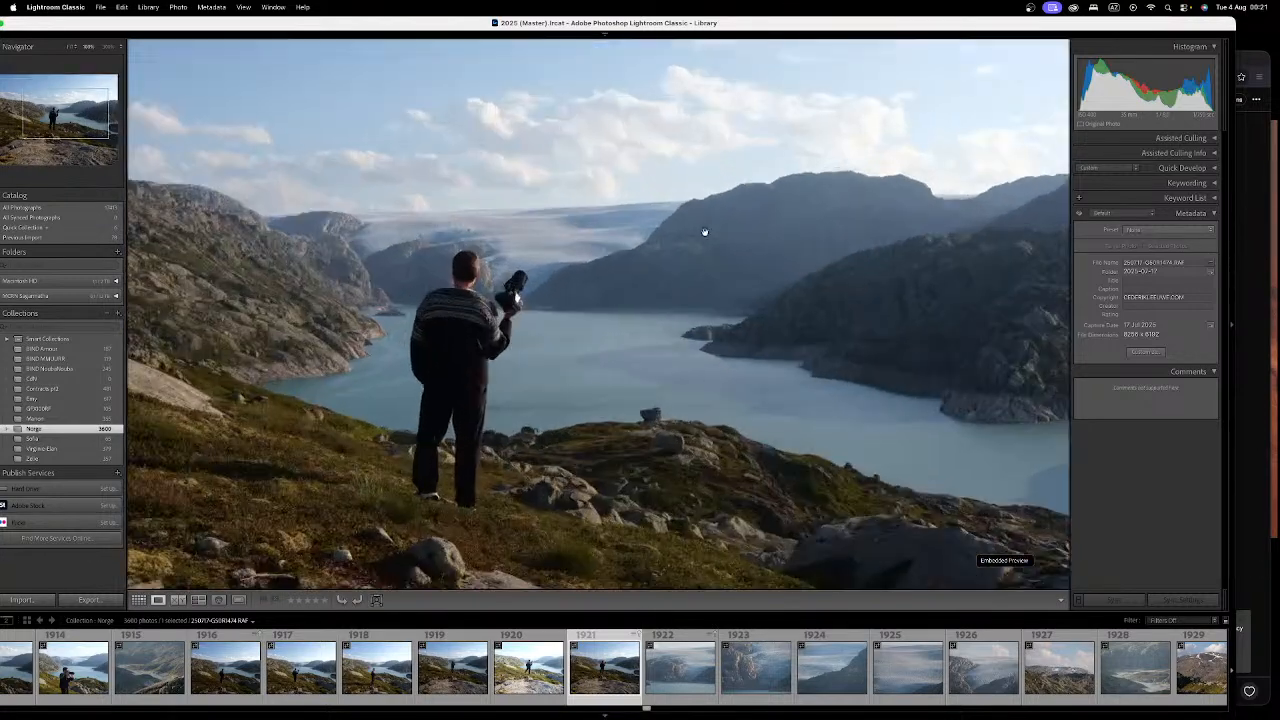
pyautogui.moveTo(481, 356); pyautogui.dragTo(646, 198)
pyautogui.moveTo(589, 269); pyautogui.dragTo(567, 350)
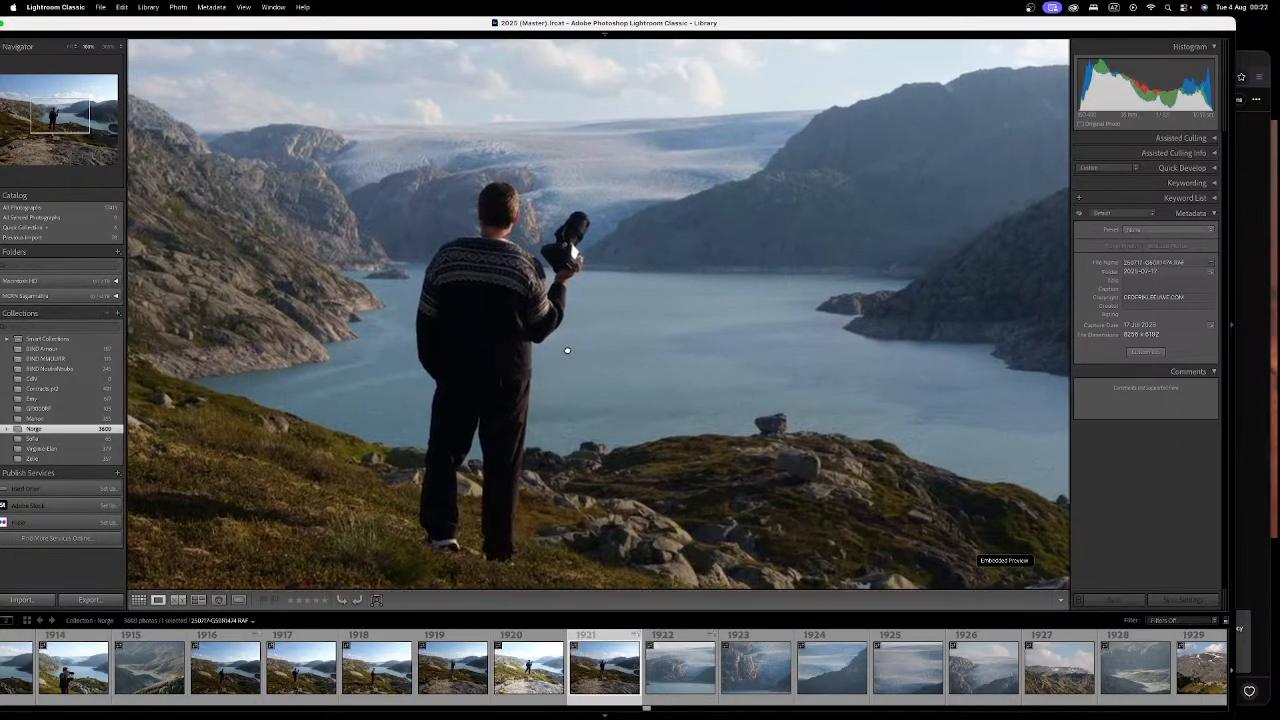
pyautogui.click(574, 281)
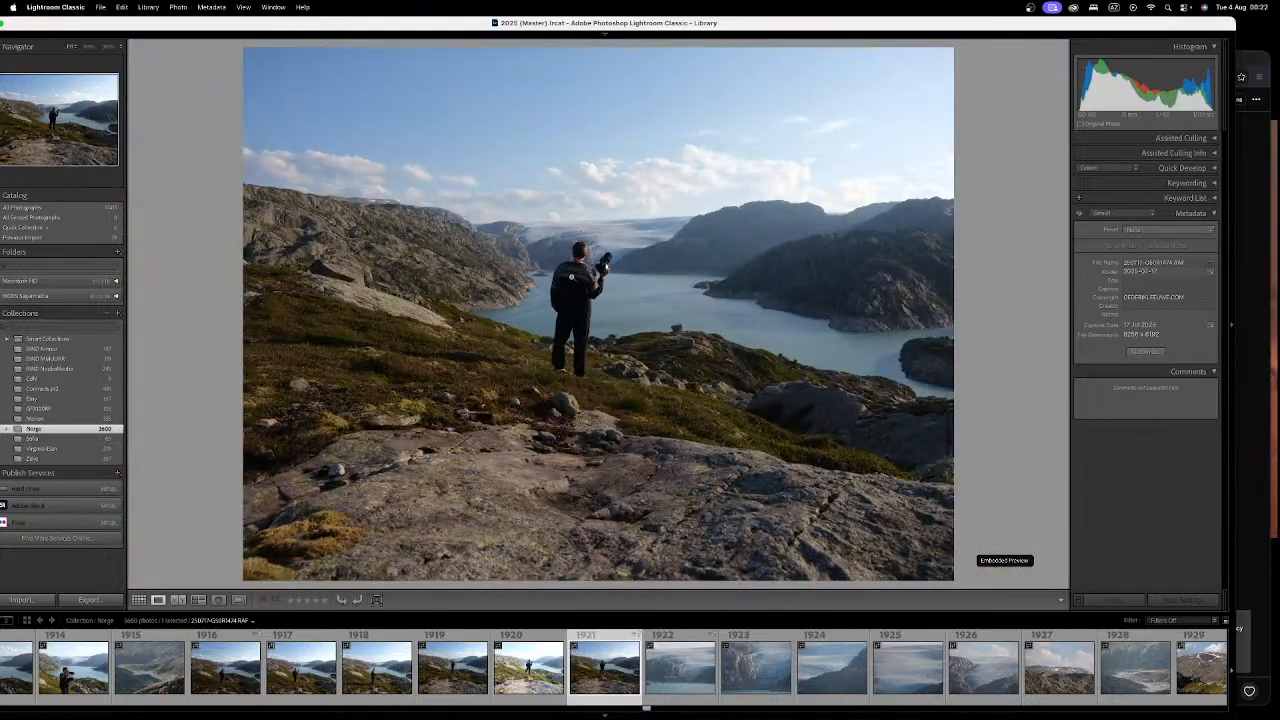
pyautogui.click(561, 282)
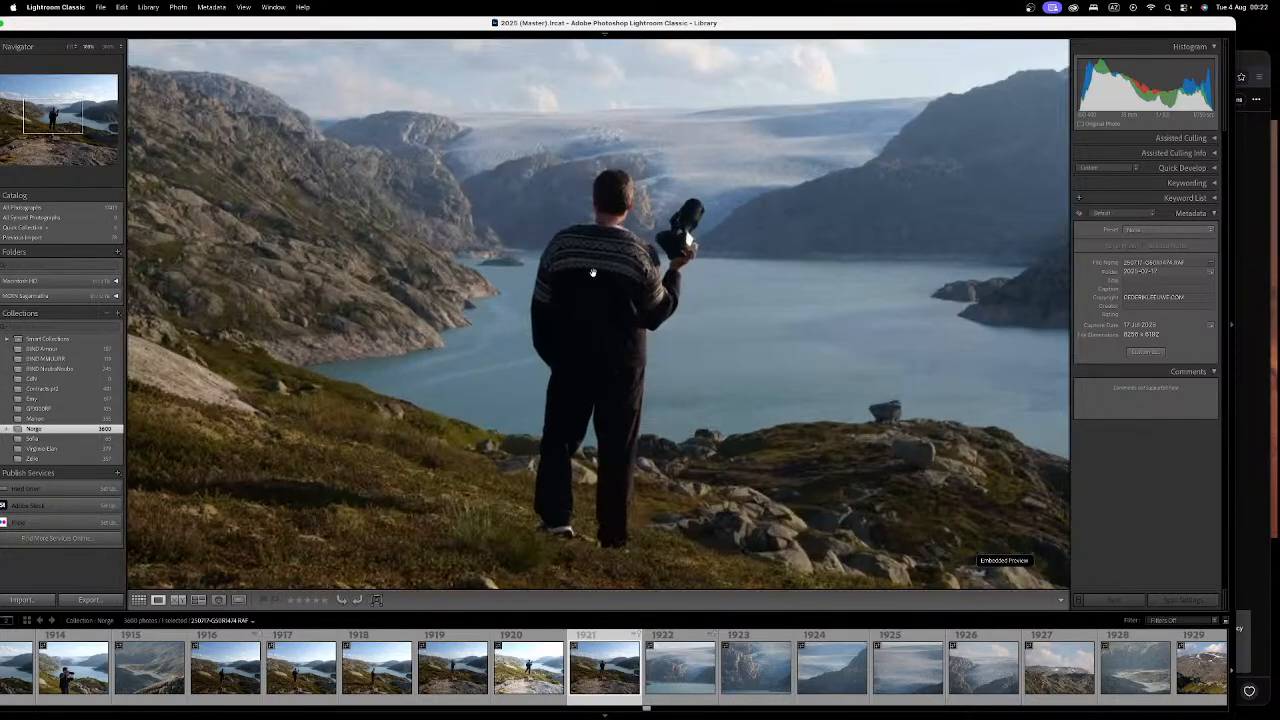
pyautogui.click(673, 234)
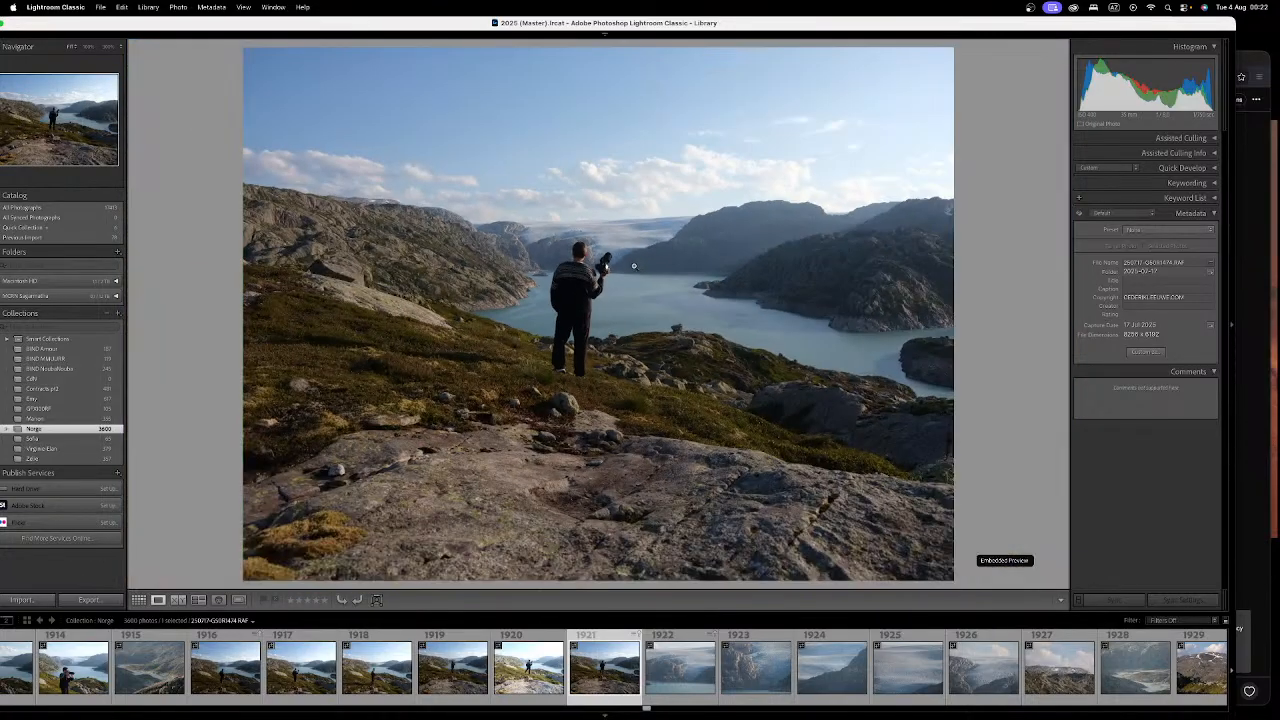
# Step: Show photo 1921's raw file in Finder, open it in Photoshop's Camera Raw, and examine the man against the glacier
pyautogui.rightClick(633, 266)
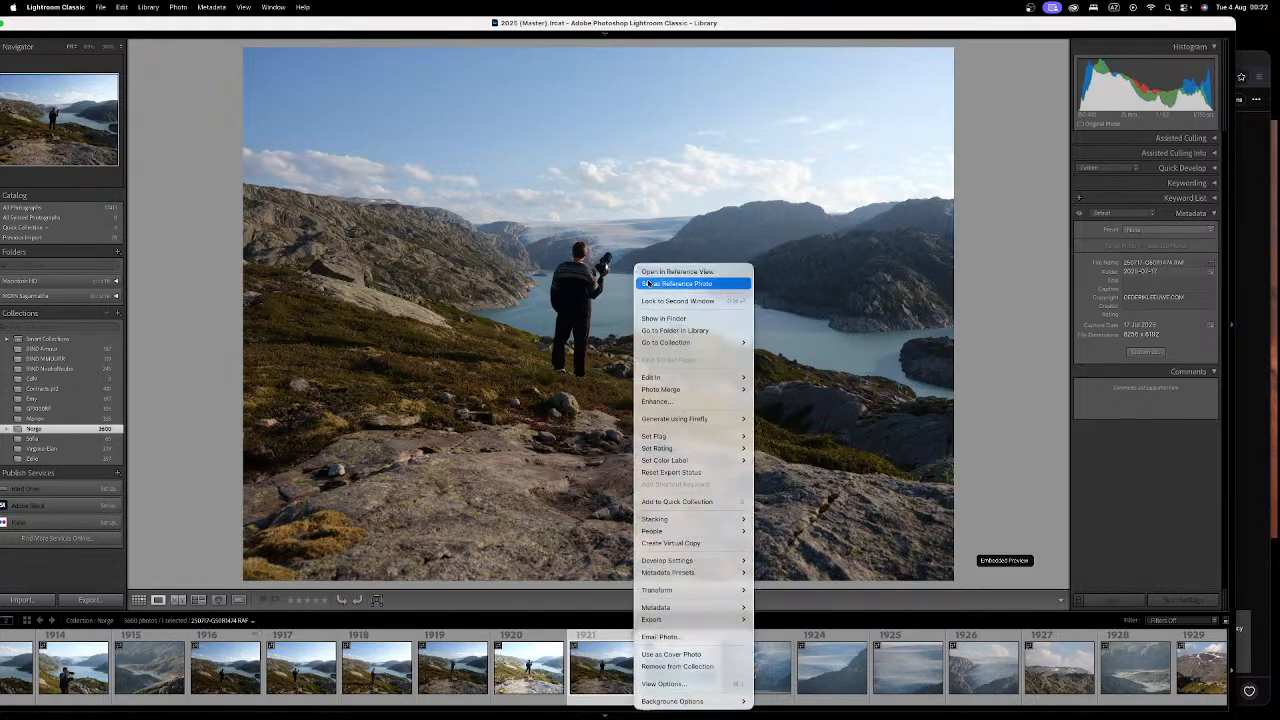
pyautogui.click(668, 319)
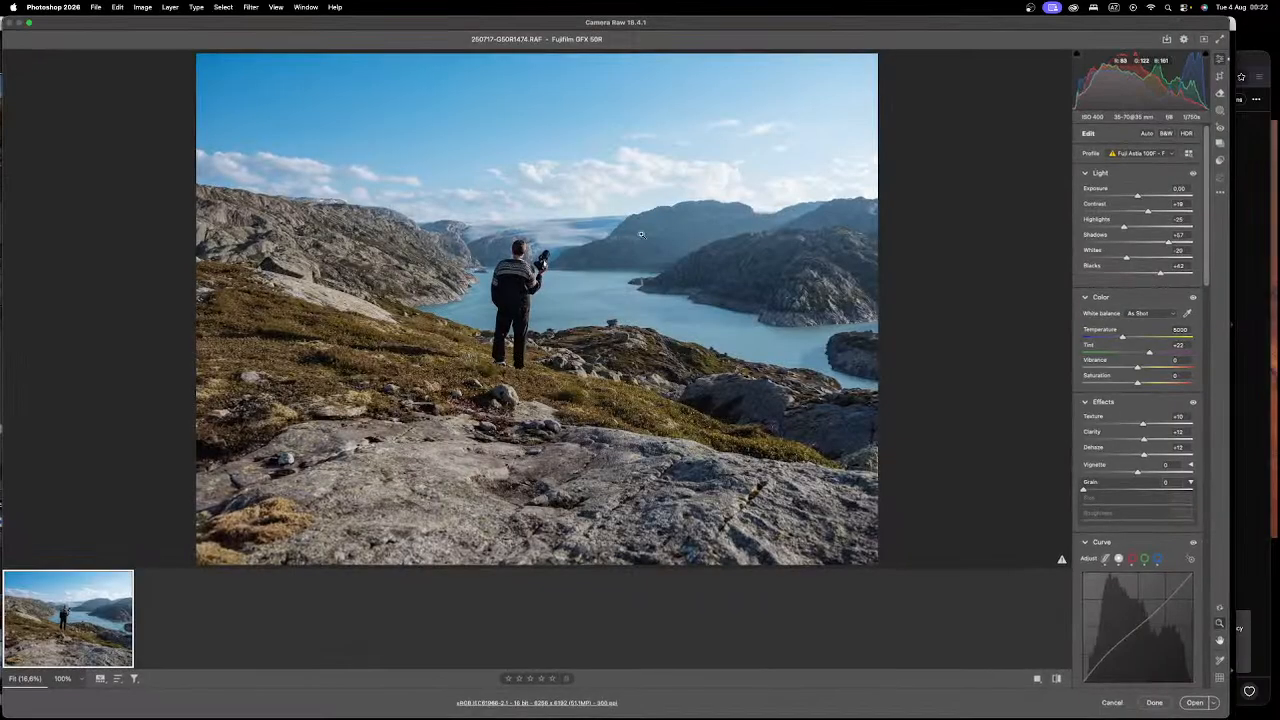
pyautogui.moveTo(540, 255); pyautogui.dragTo(631, 274)
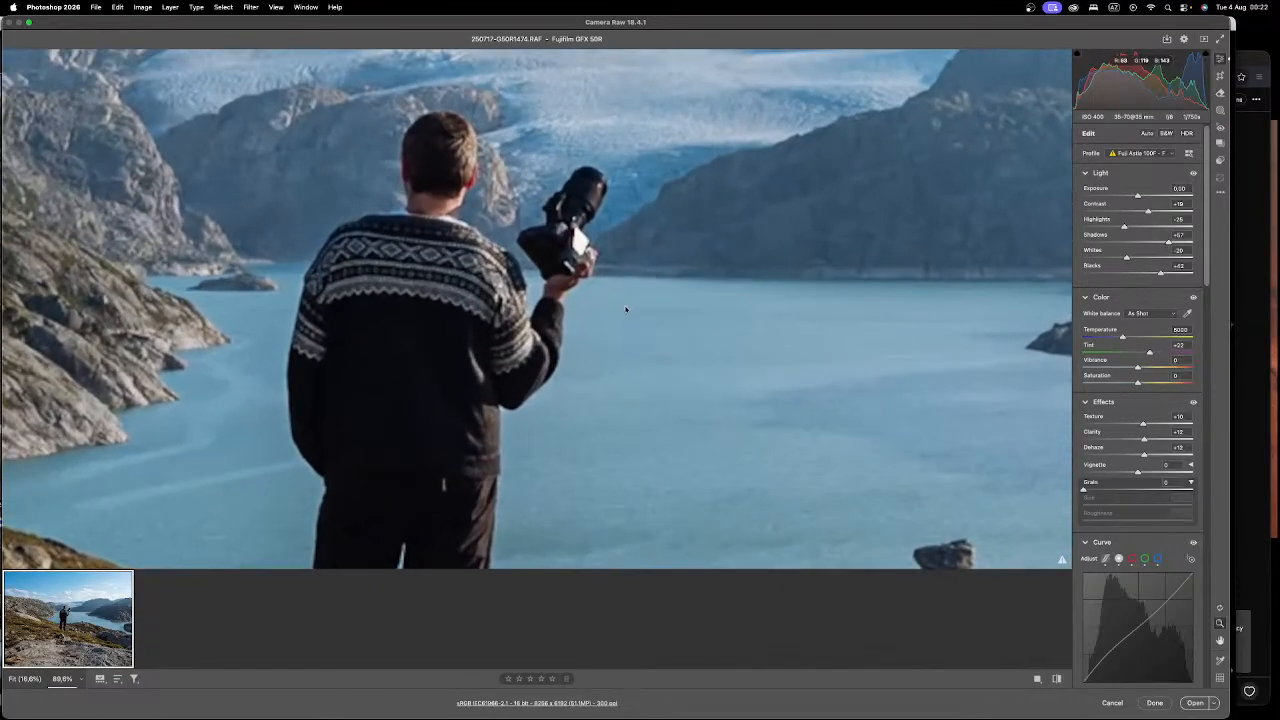
pyautogui.scroll(2, 581, 250)
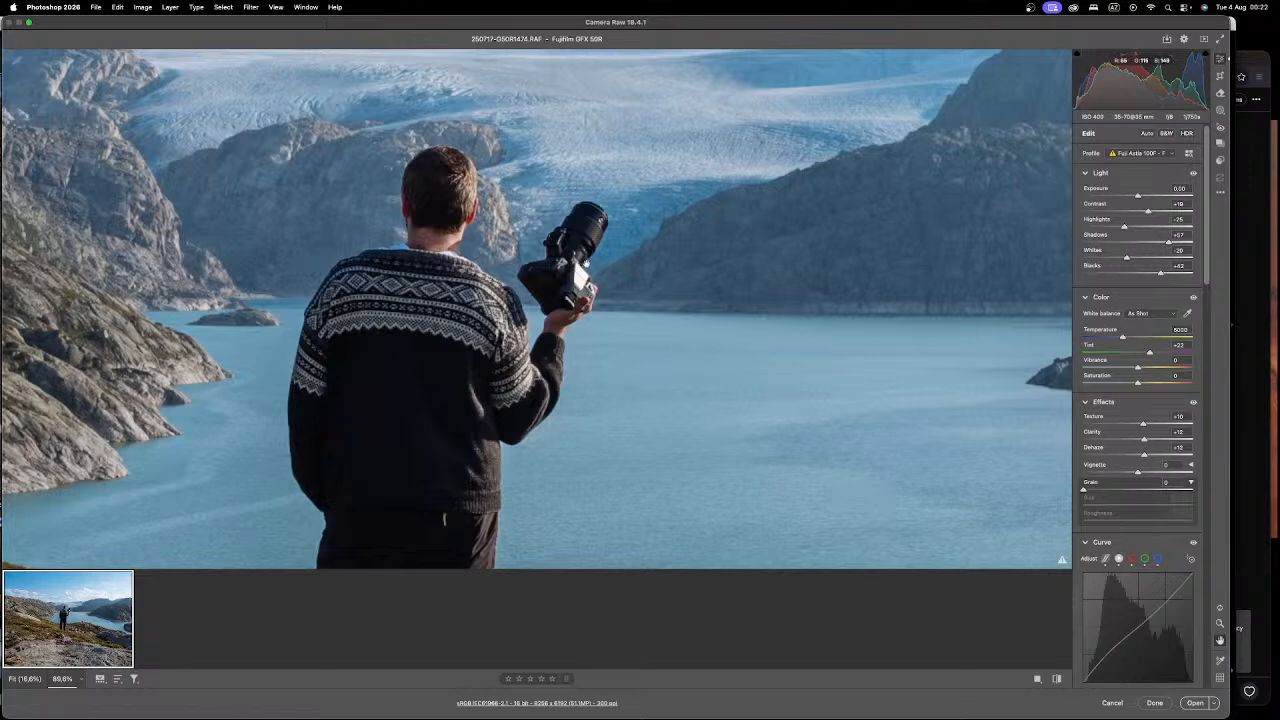
pyautogui.scroll(-1, 615, 266)
pyautogui.scroll(-1, 603, 254)
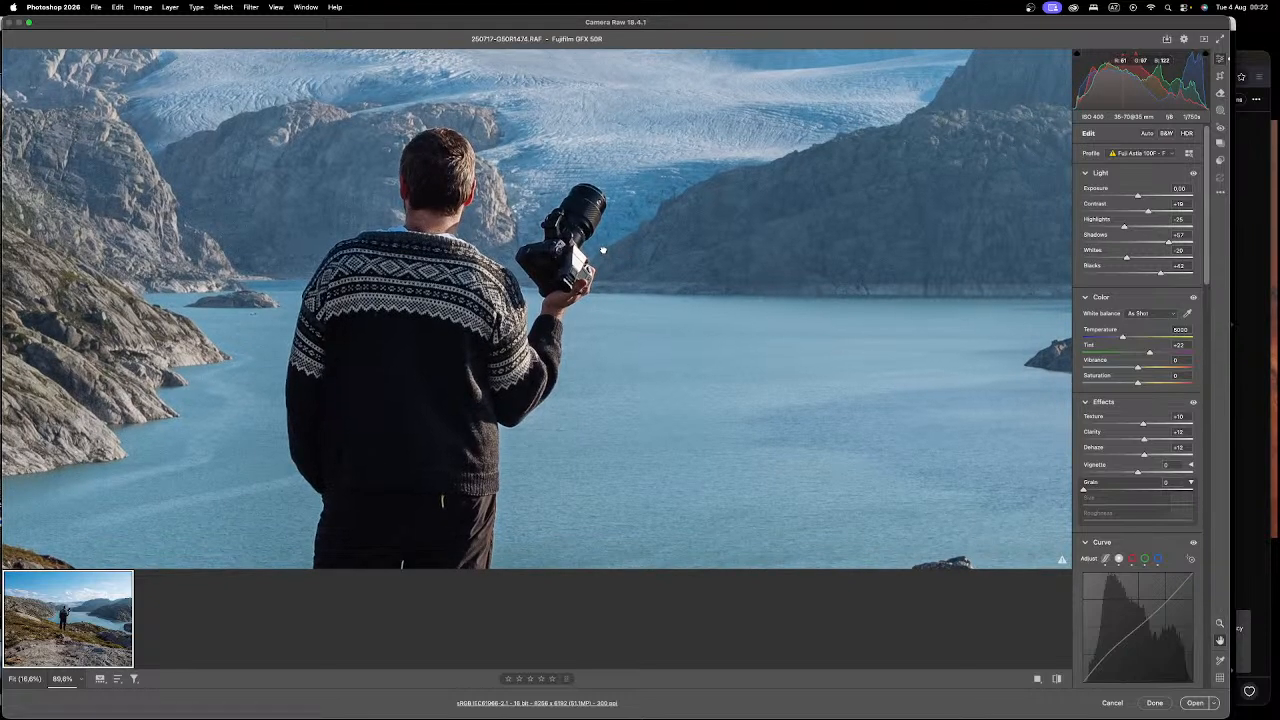
pyautogui.scroll(-3, 590, 258)
pyautogui.scroll(1, 584, 262)
pyautogui.scroll(3, 584, 262)
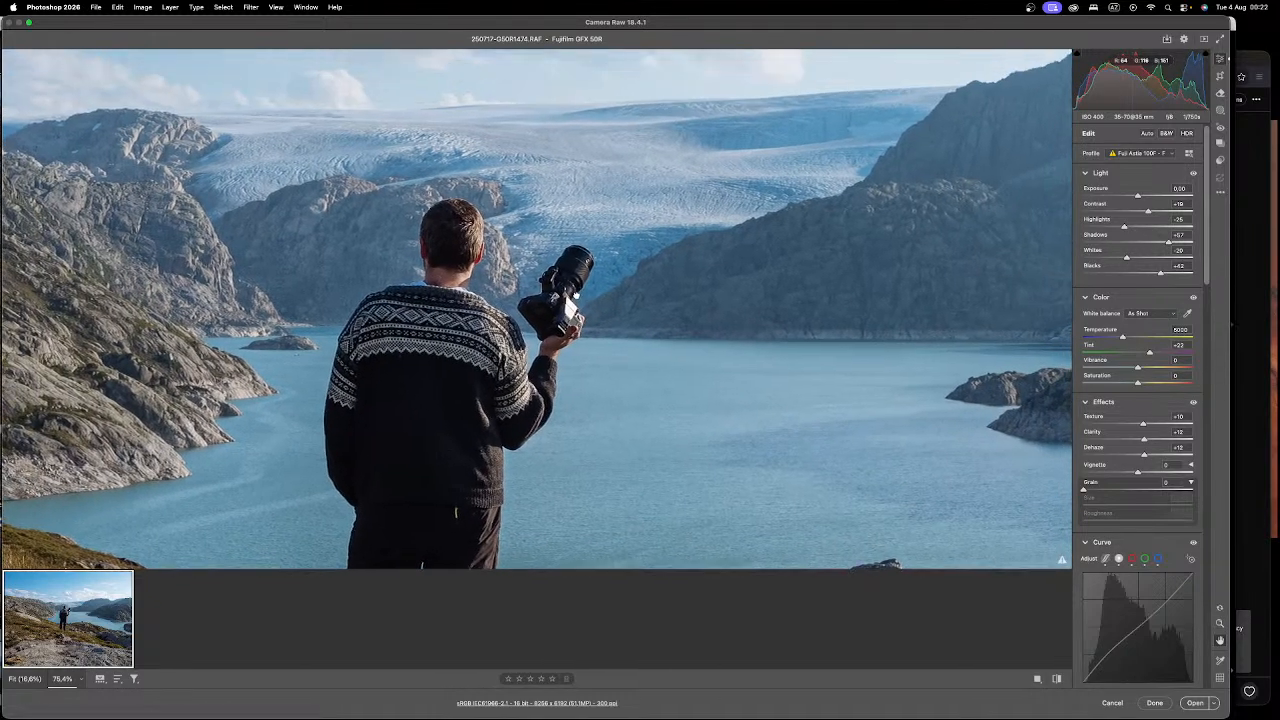
# Step: Inspect the man's trousers, patterned sweater and head at high magnification, and leave Camera Raw
pyautogui.moveTo(599, 306); pyautogui.dragTo(652, 258)
pyautogui.scroll(-2, 661, 228)
pyautogui.scroll(-4, 658, 232)
pyautogui.scroll(1, 643, 286)
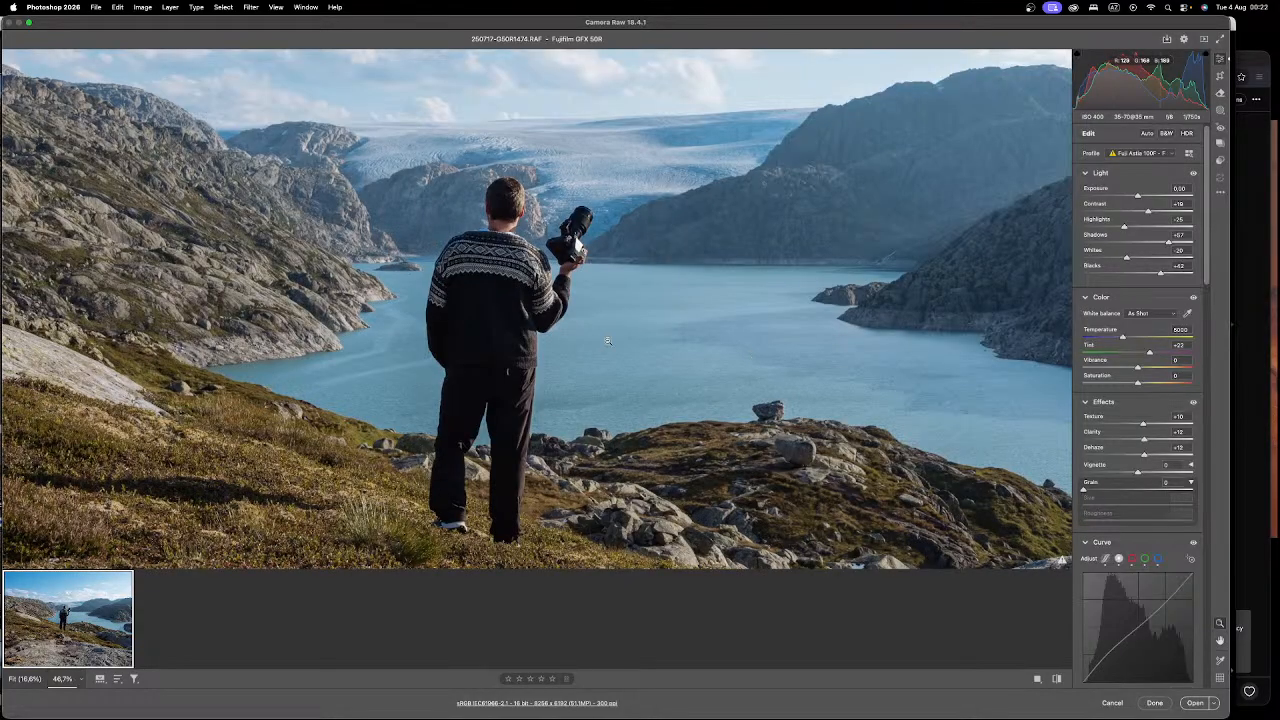
pyautogui.scroll(15, 463, 366)
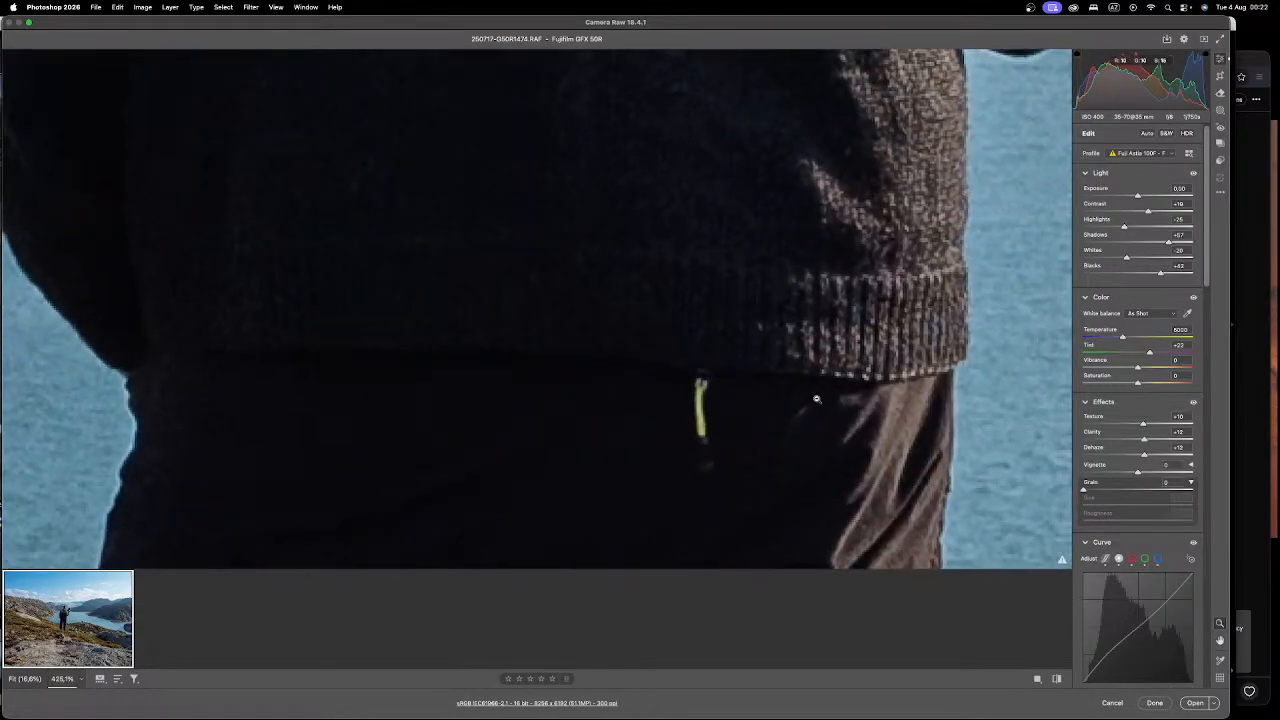
pyautogui.moveTo(786, 400); pyautogui.dragTo(735, 397)
pyautogui.moveTo(843, 369); pyautogui.dragTo(588, 550)
pyautogui.moveTo(660, 320); pyautogui.dragTo(628, 618)
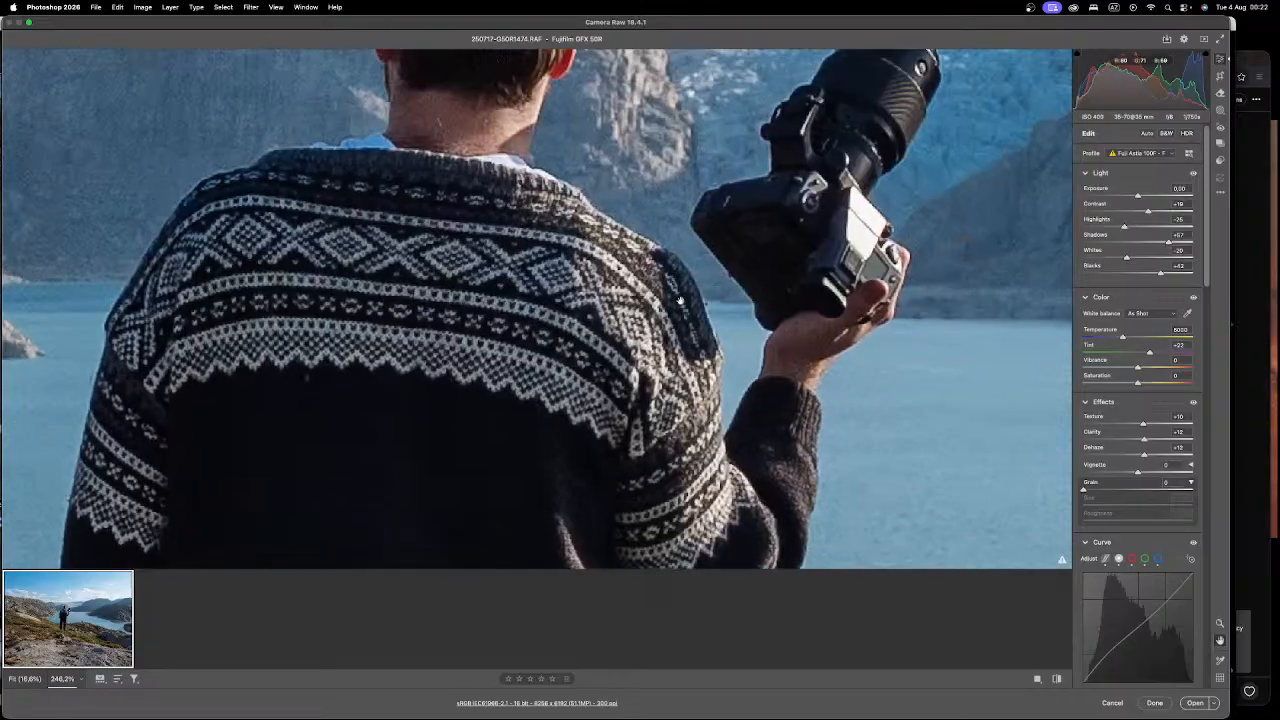
pyautogui.moveTo(686, 286); pyautogui.dragTo(630, 594)
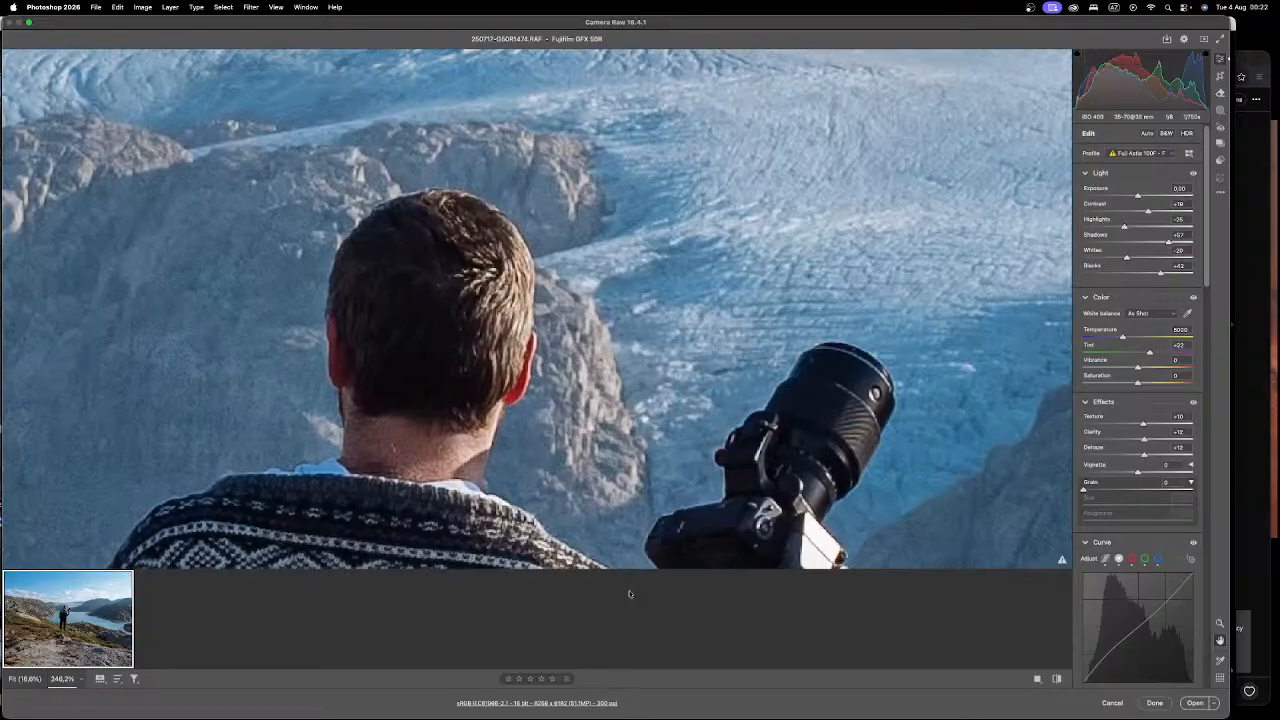
pyautogui.click(398, 463)
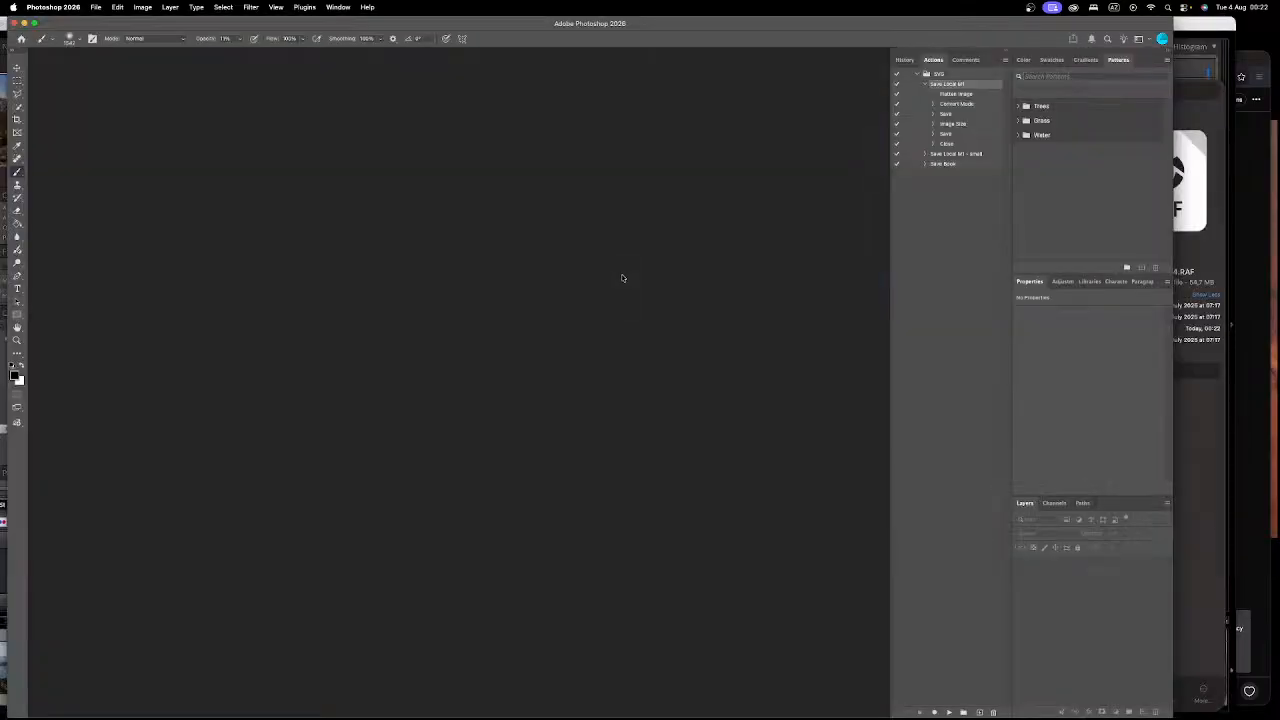
# Step: Switch back to Lightroom Classic, compare photos 1921 to 1923, and examine the rock and glacier in photo 1922 up close
pyautogui.hotkey('ctrl', 'Up')
pyautogui.click(647, 325)
pyautogui.click(647, 325)
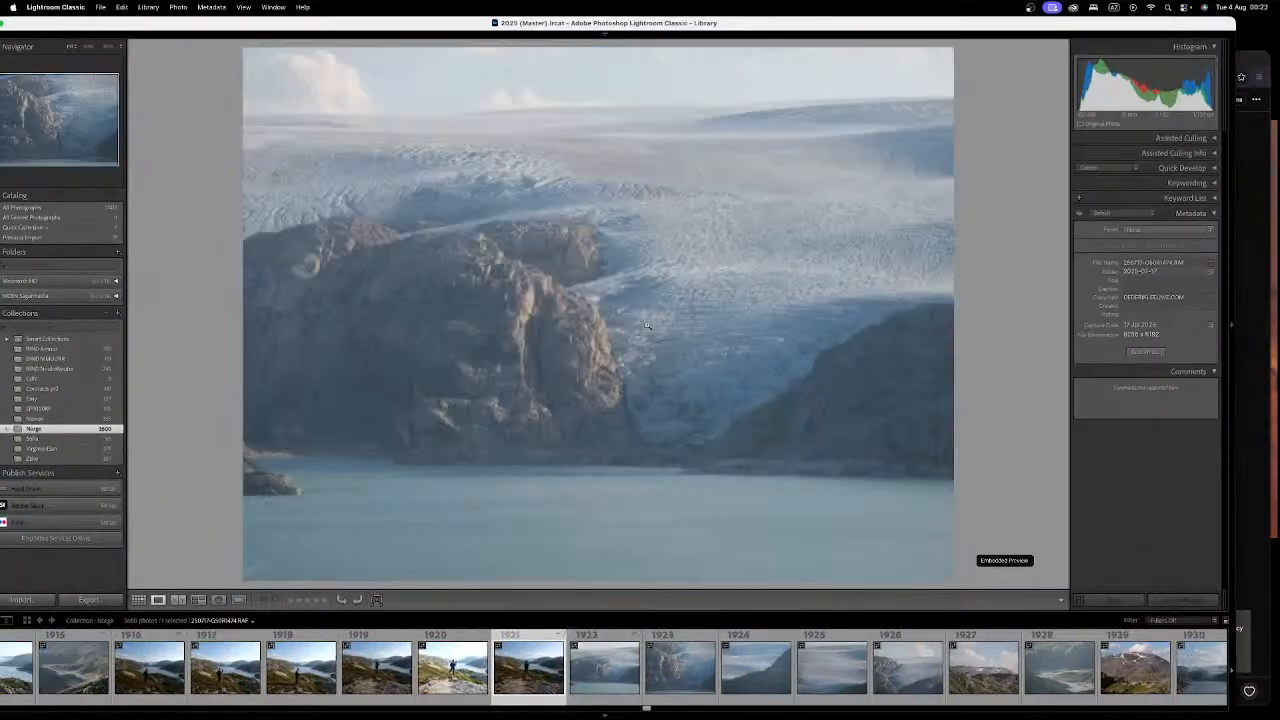
pyautogui.press('Right')
pyautogui.press('Right')
pyautogui.press('Left')
pyautogui.press('Left')
pyautogui.press('Left')
pyautogui.press('Right')
pyautogui.press('Left')
pyautogui.press('Right')
pyautogui.click(598, 271)
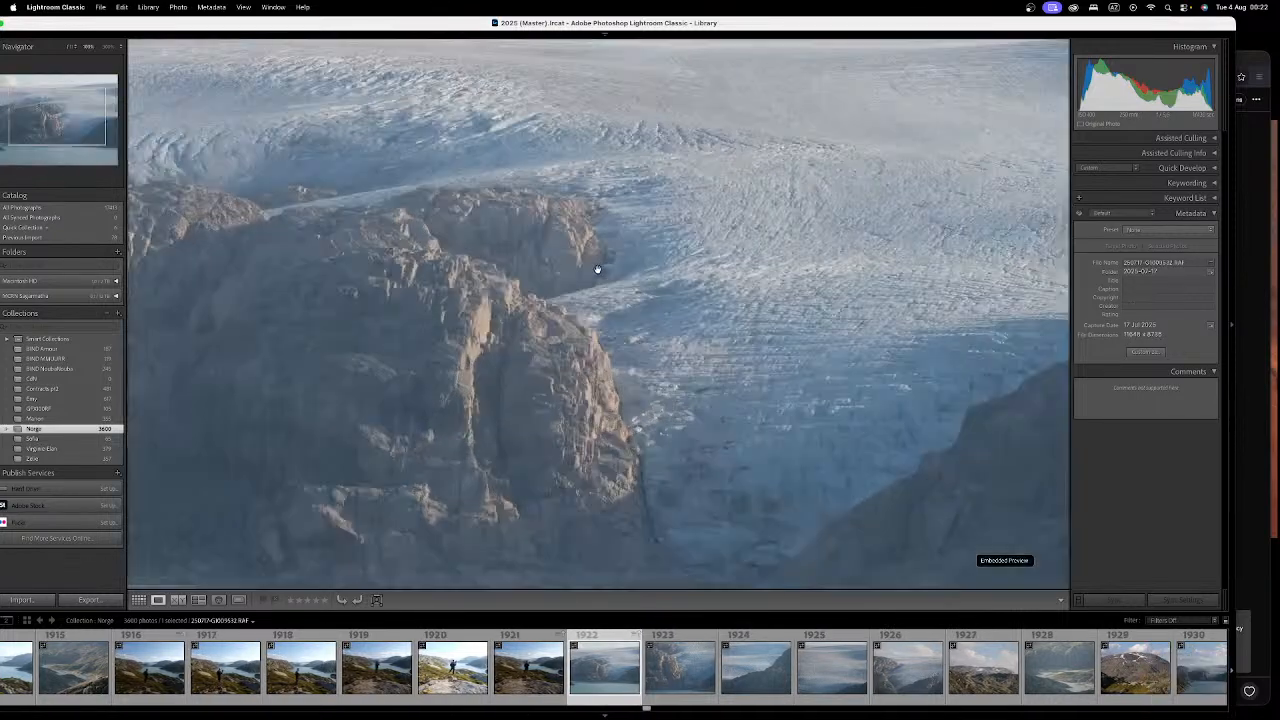
pyautogui.click(619, 392)
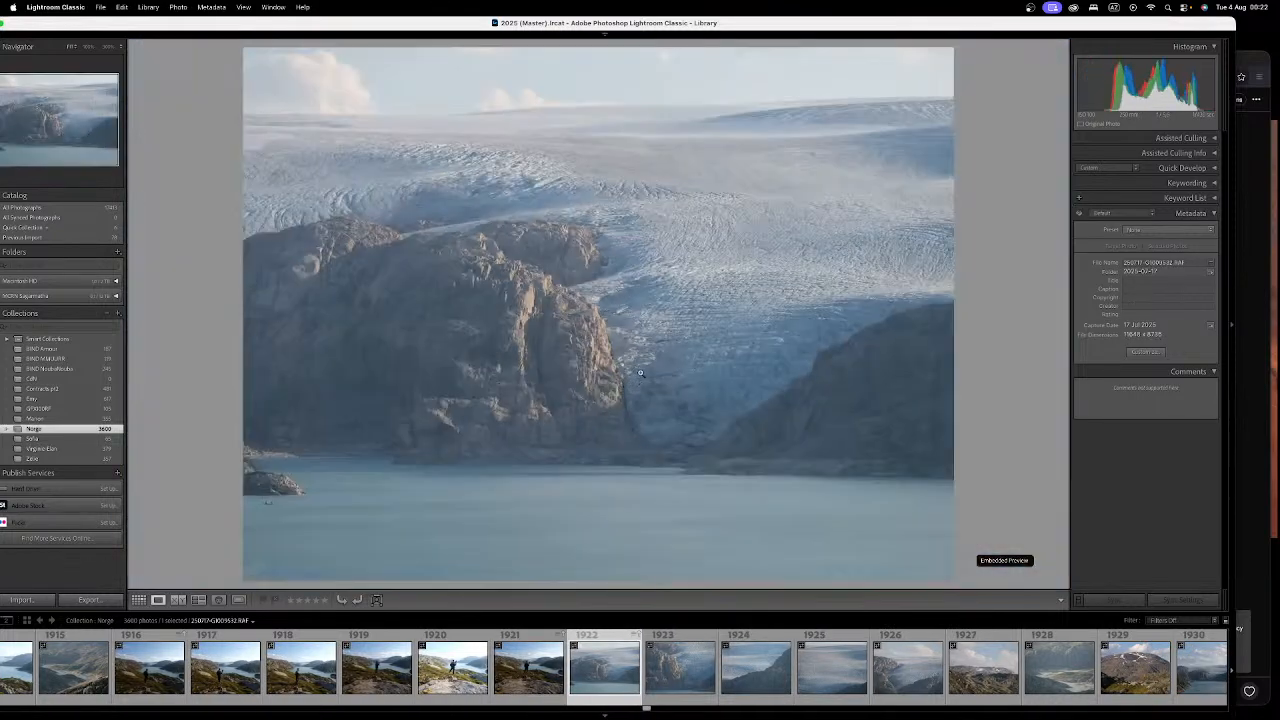
# Step: Browse the glacier photos from 1923 to 1926 and examine the rock face and ice in photo 1926 up close
pyautogui.press('Right')
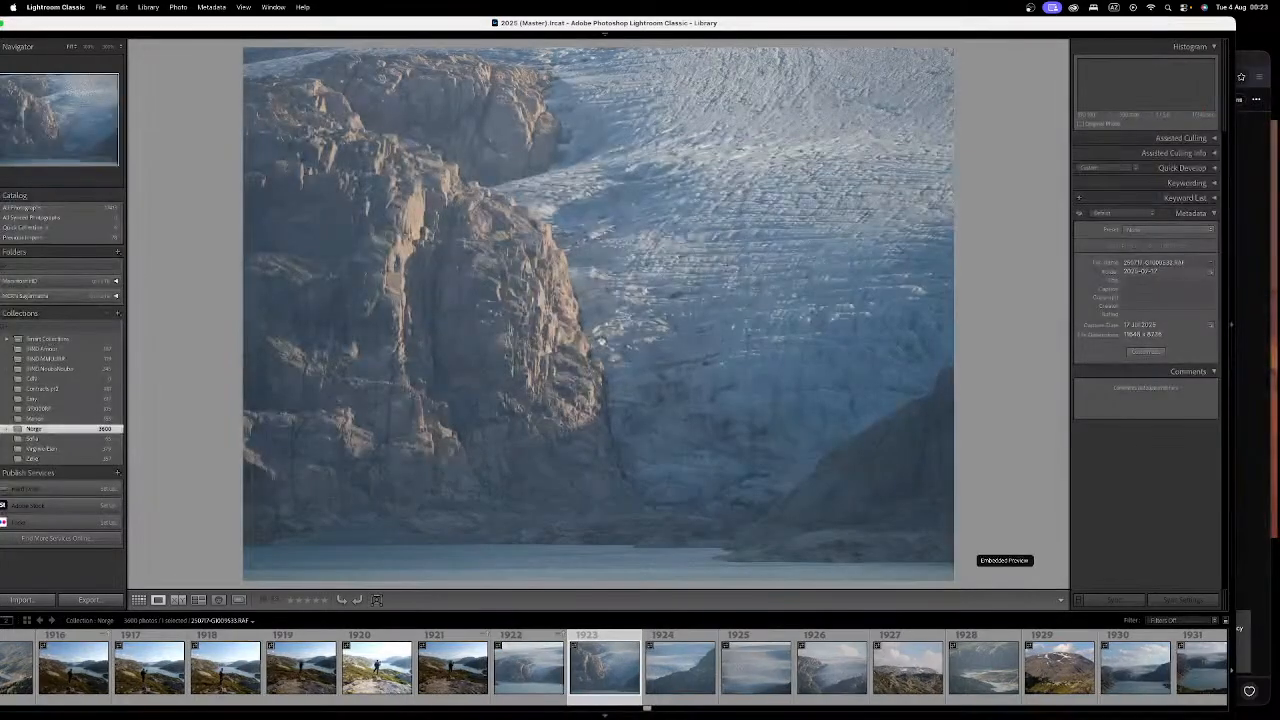
pyautogui.press('Right')
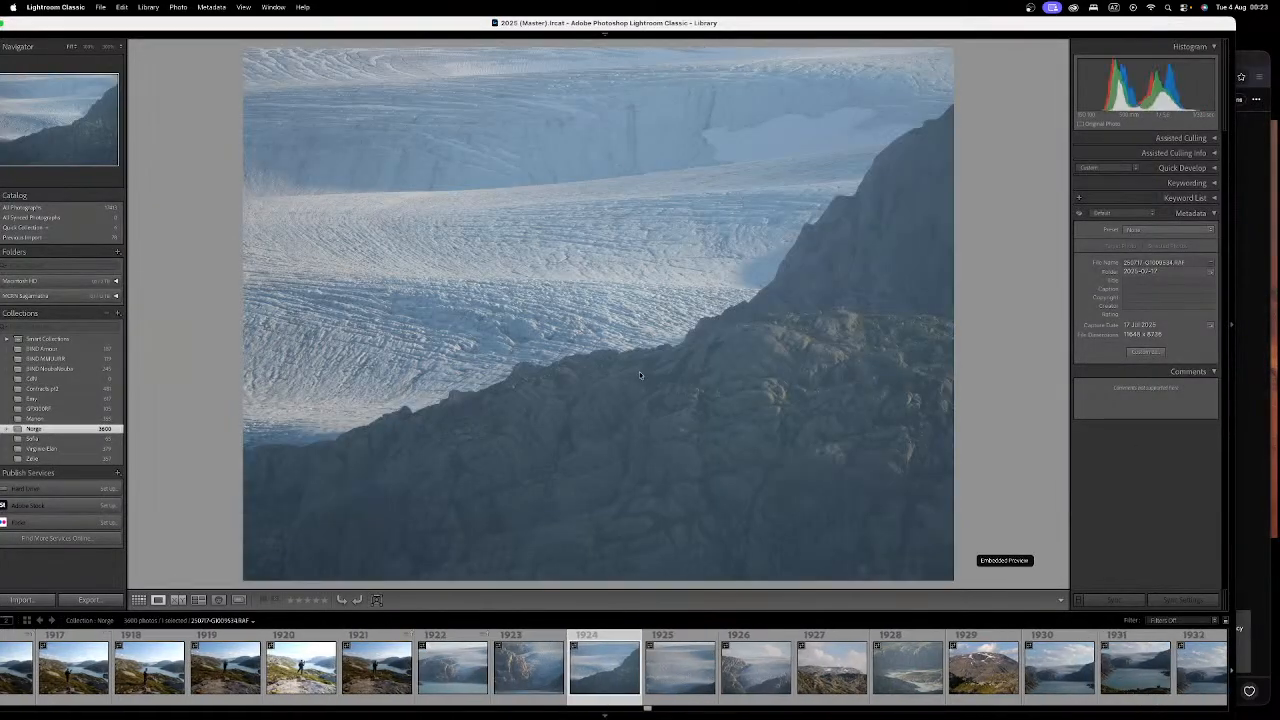
pyautogui.press('Right')
pyautogui.press('Right')
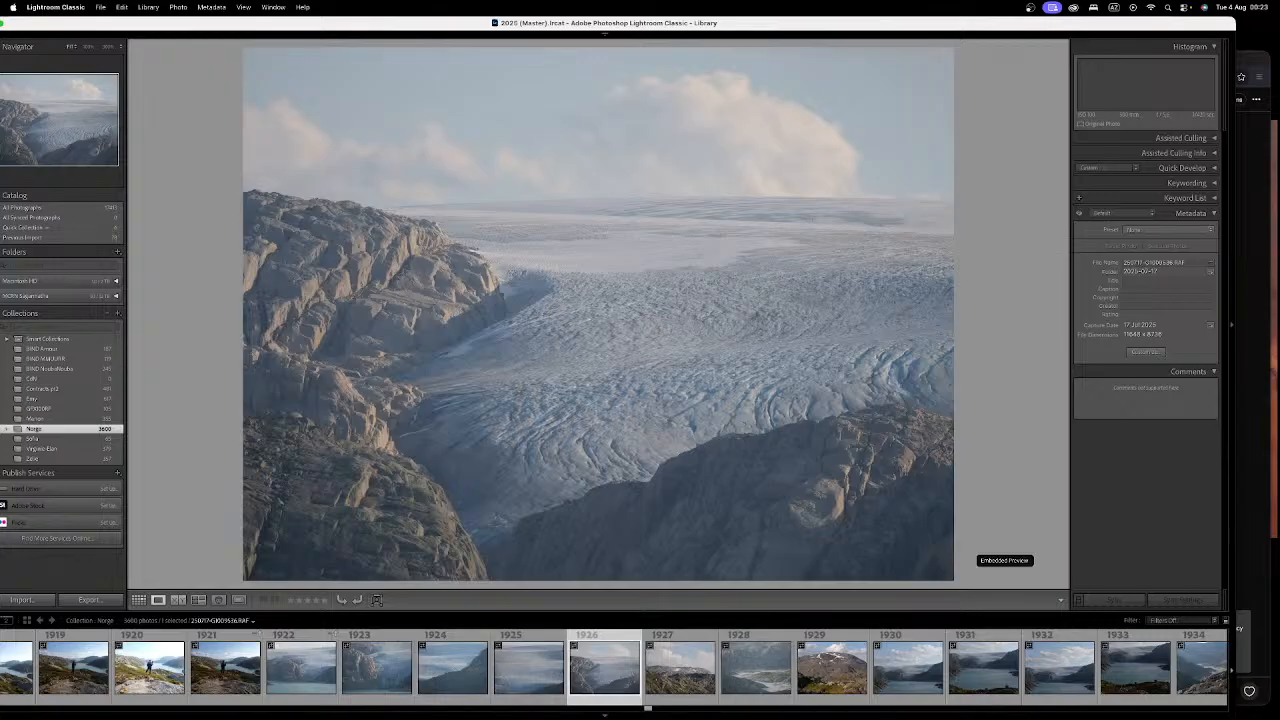
pyautogui.press('Left')
pyautogui.press('Right')
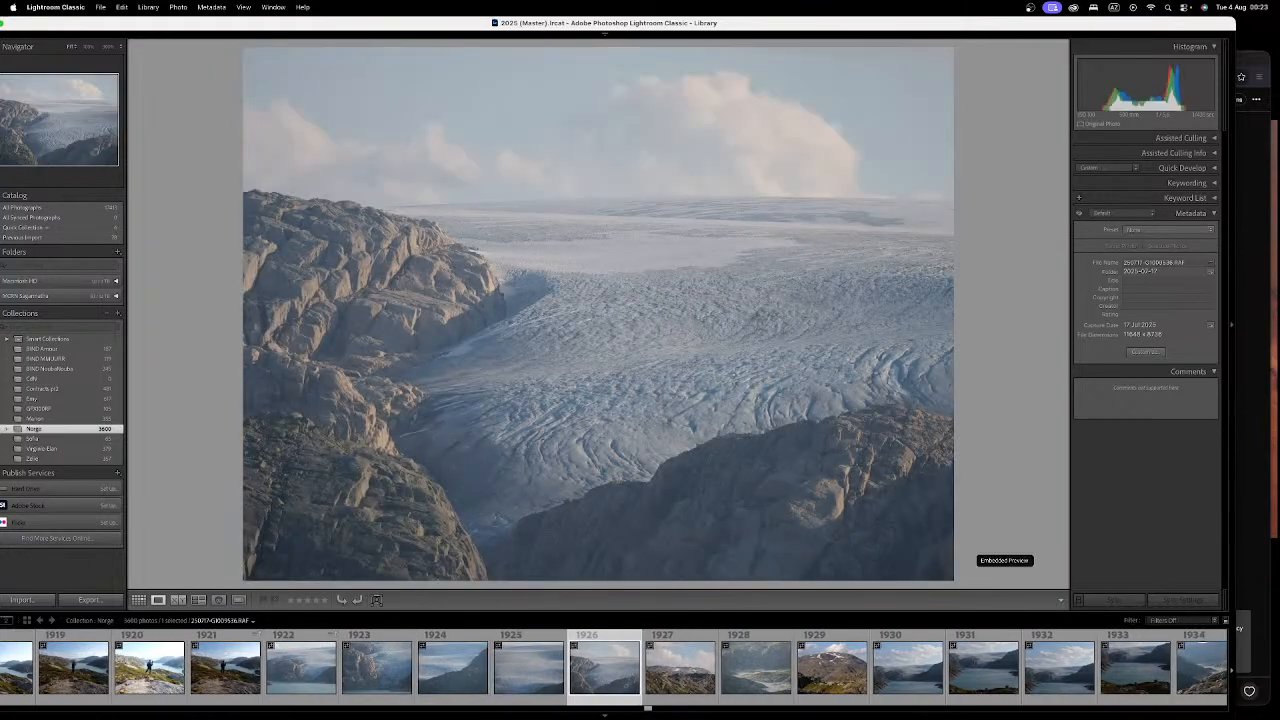
pyautogui.click(543, 349)
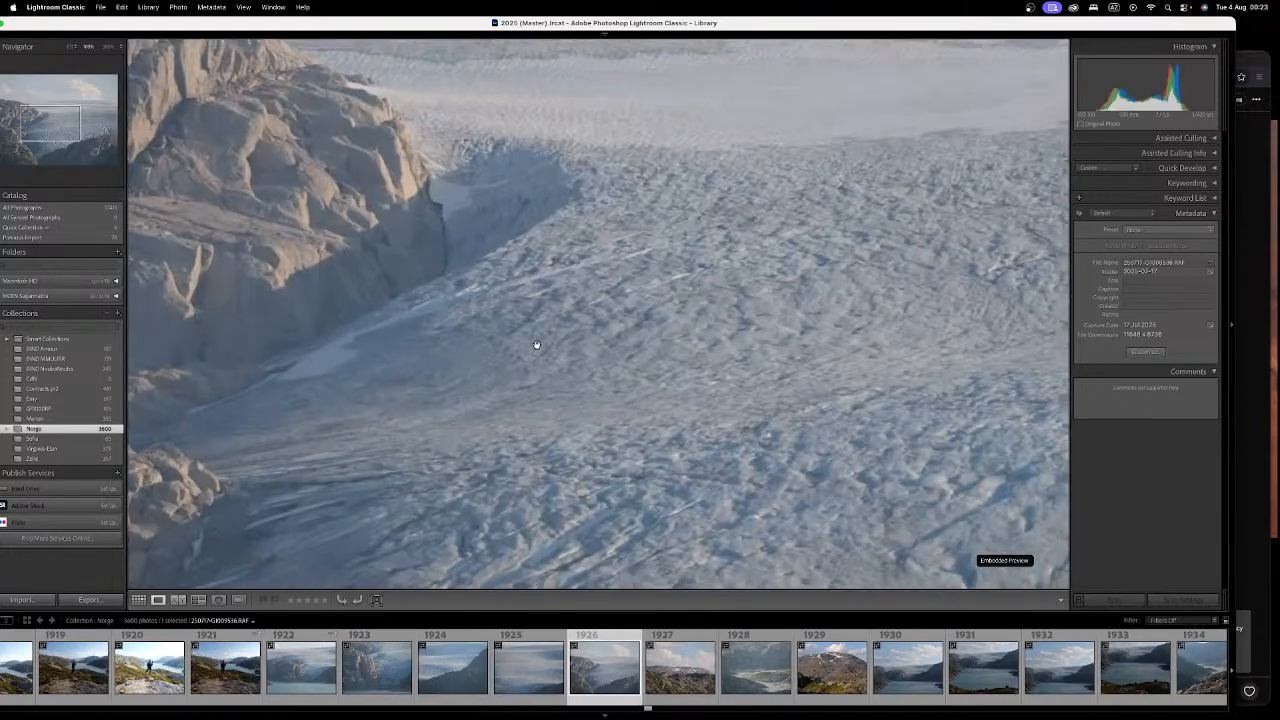
pyautogui.moveTo(478, 263); pyautogui.dragTo(607, 409)
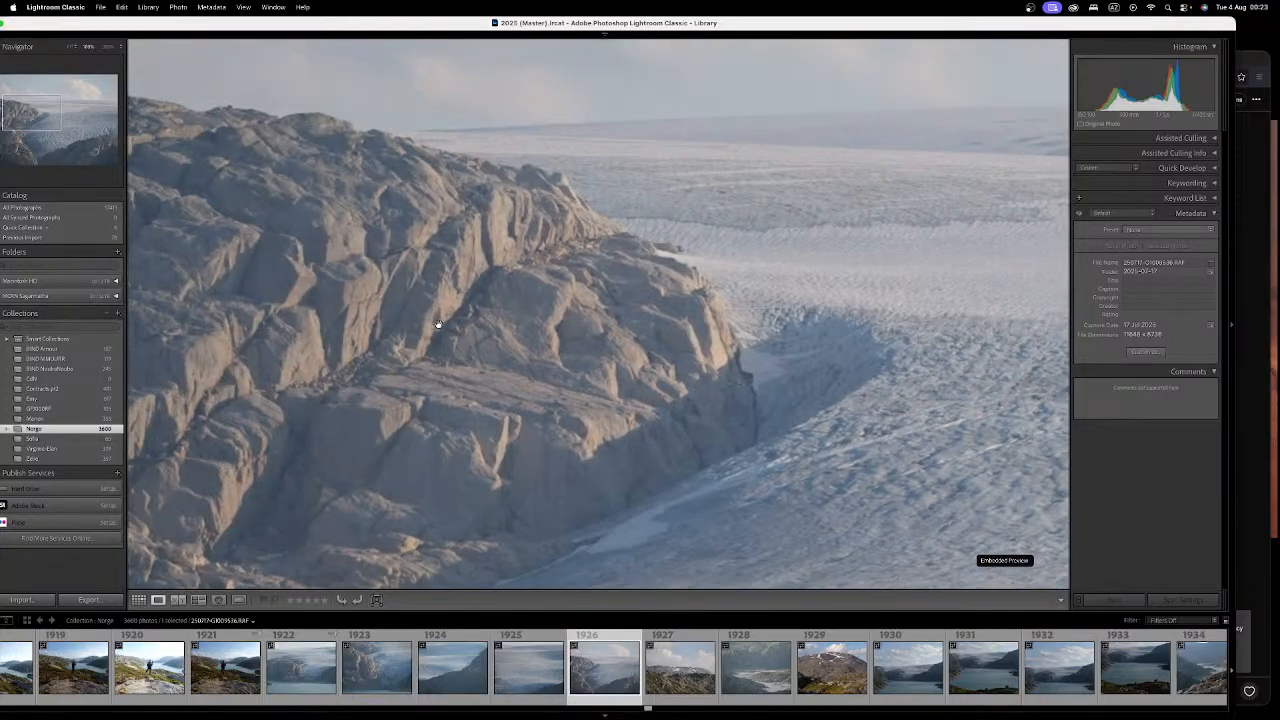
pyautogui.doubleClick(537, 357)
pyautogui.doubleClick(600, 334)
pyautogui.click(595, 342)
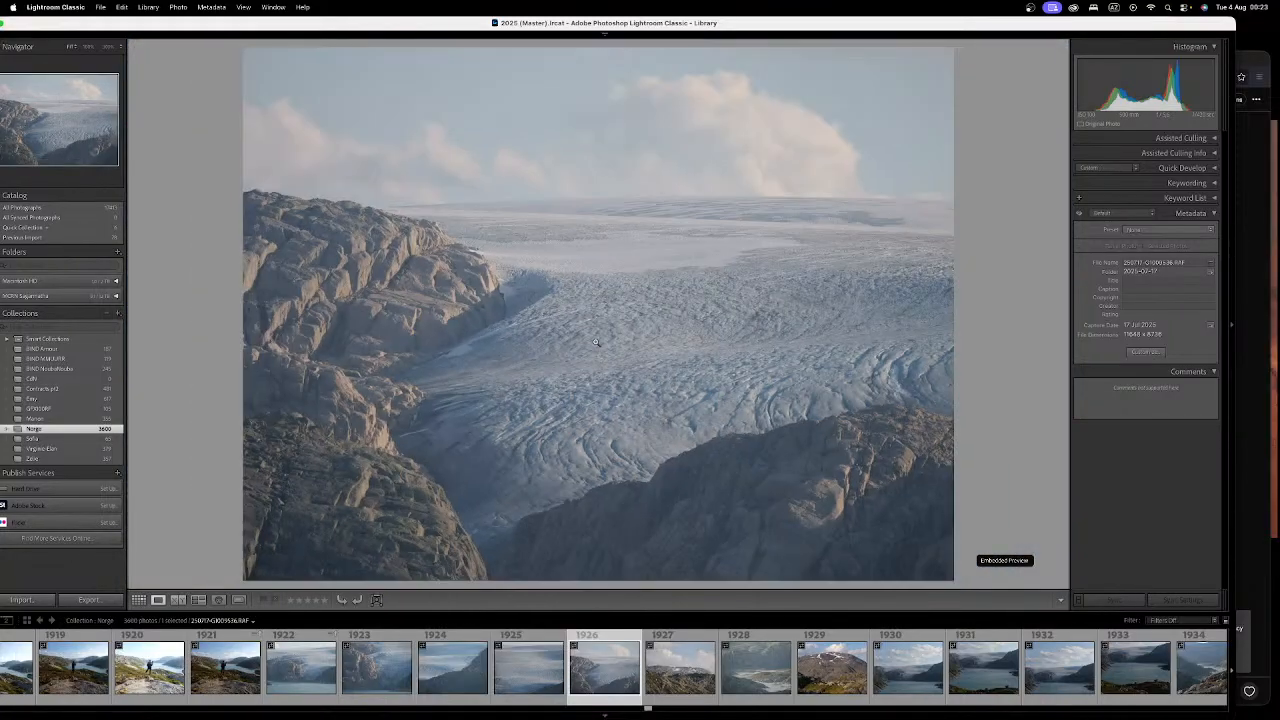
# Step: Compare the glacier photos 1922 to 1925 back and forth at full view
pyautogui.press('Left')
pyautogui.press('Left')
pyautogui.press('Left')
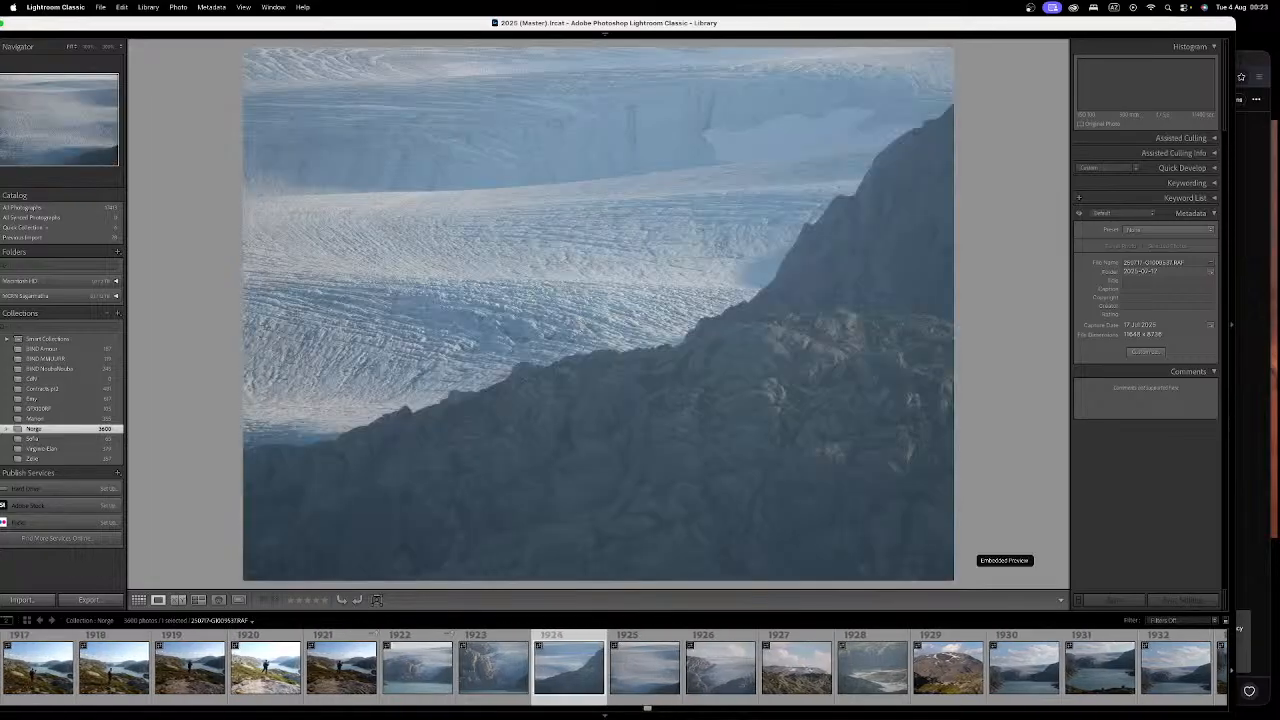
pyautogui.press('Left')
pyautogui.press('Left')
pyautogui.press('Right')
pyautogui.press('Right')
pyautogui.press('Left')
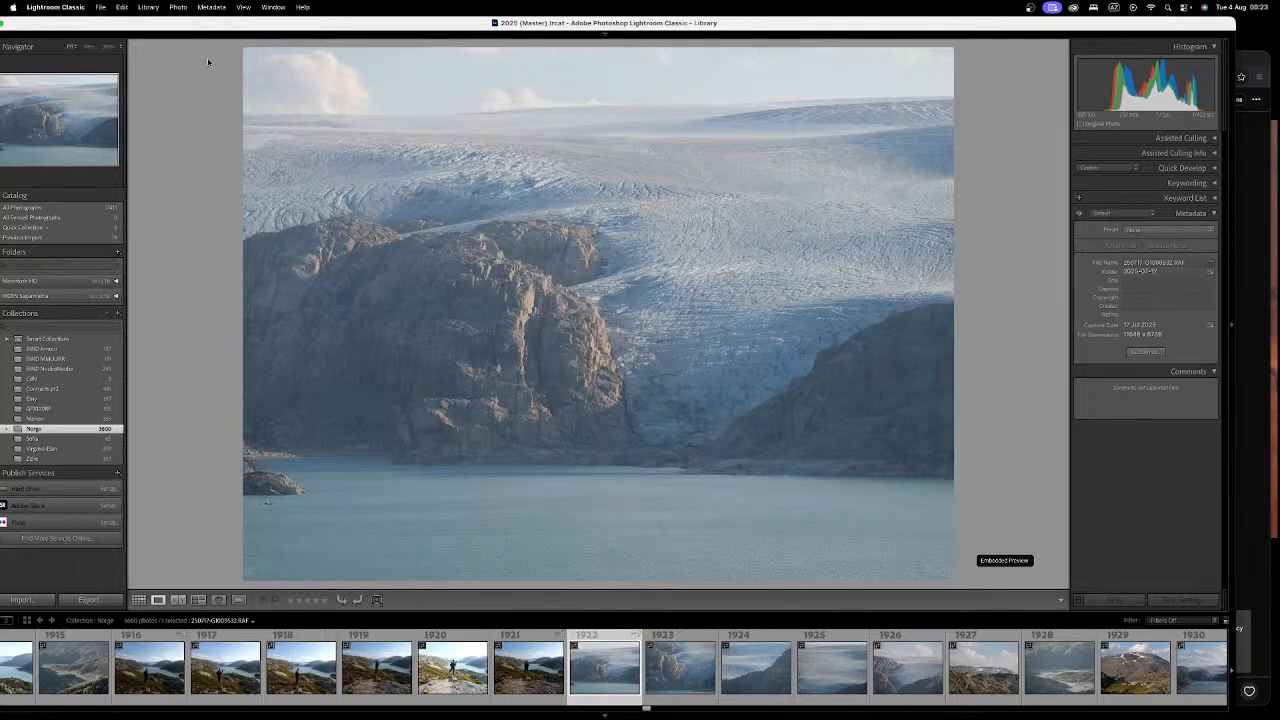
pyautogui.press('Right')
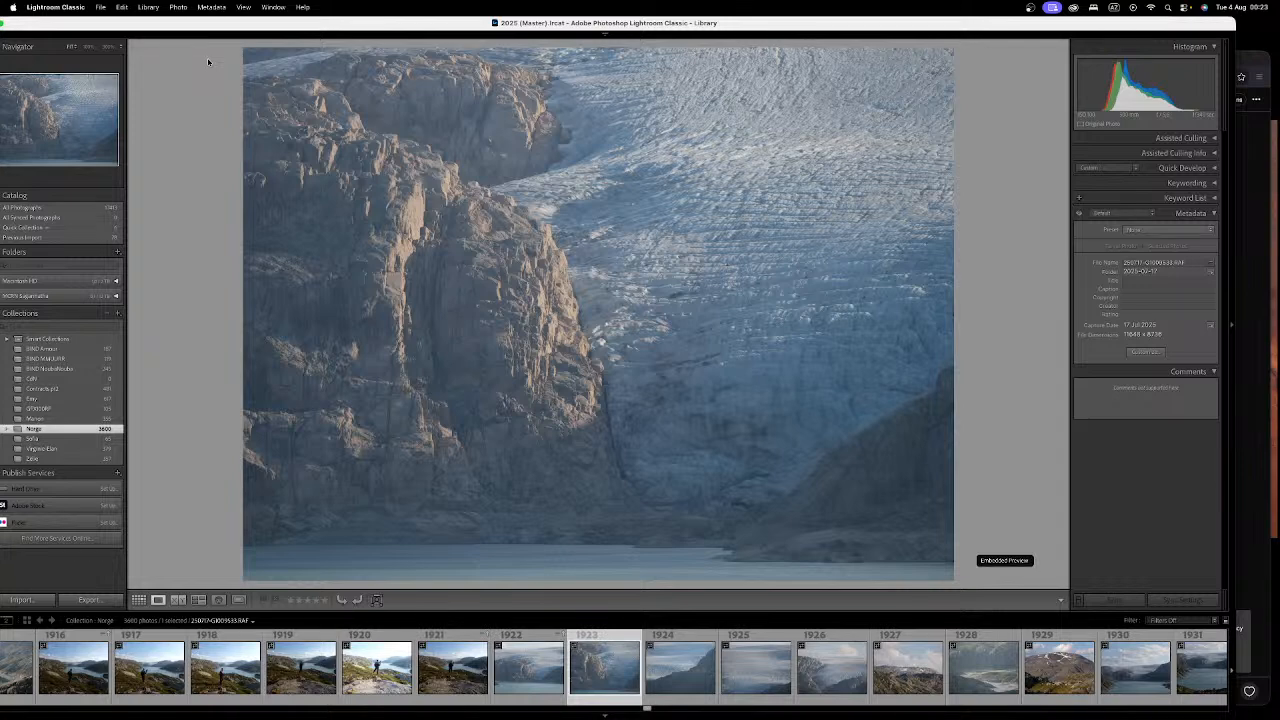
pyautogui.press('Right')
pyautogui.press('Left')
pyautogui.press('Left')
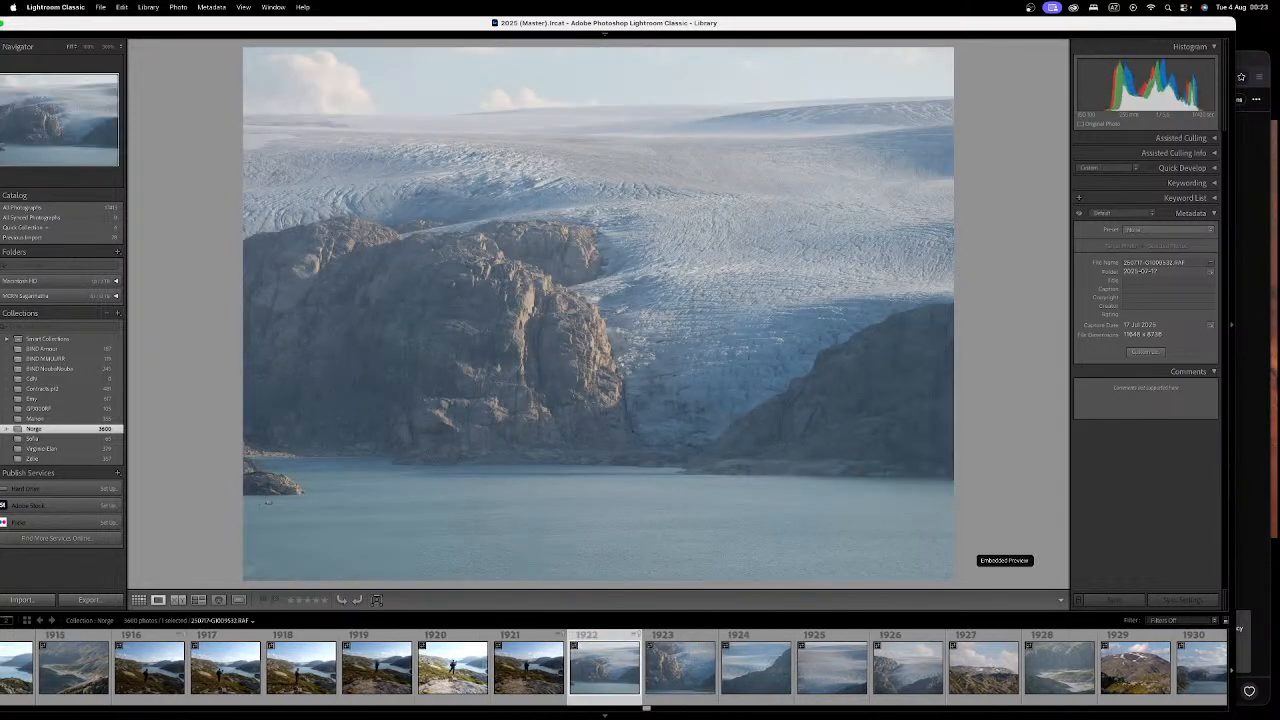
pyautogui.press('Right')
pyautogui.press('Right')
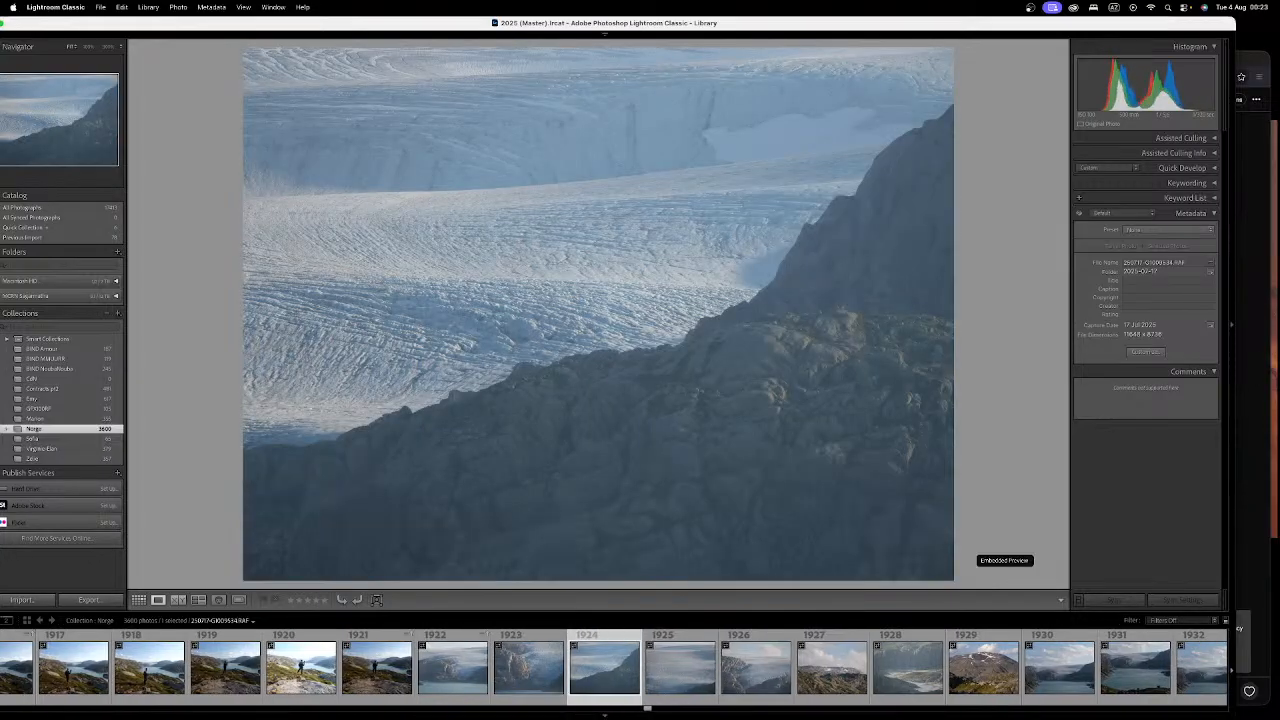
pyautogui.press('Right')
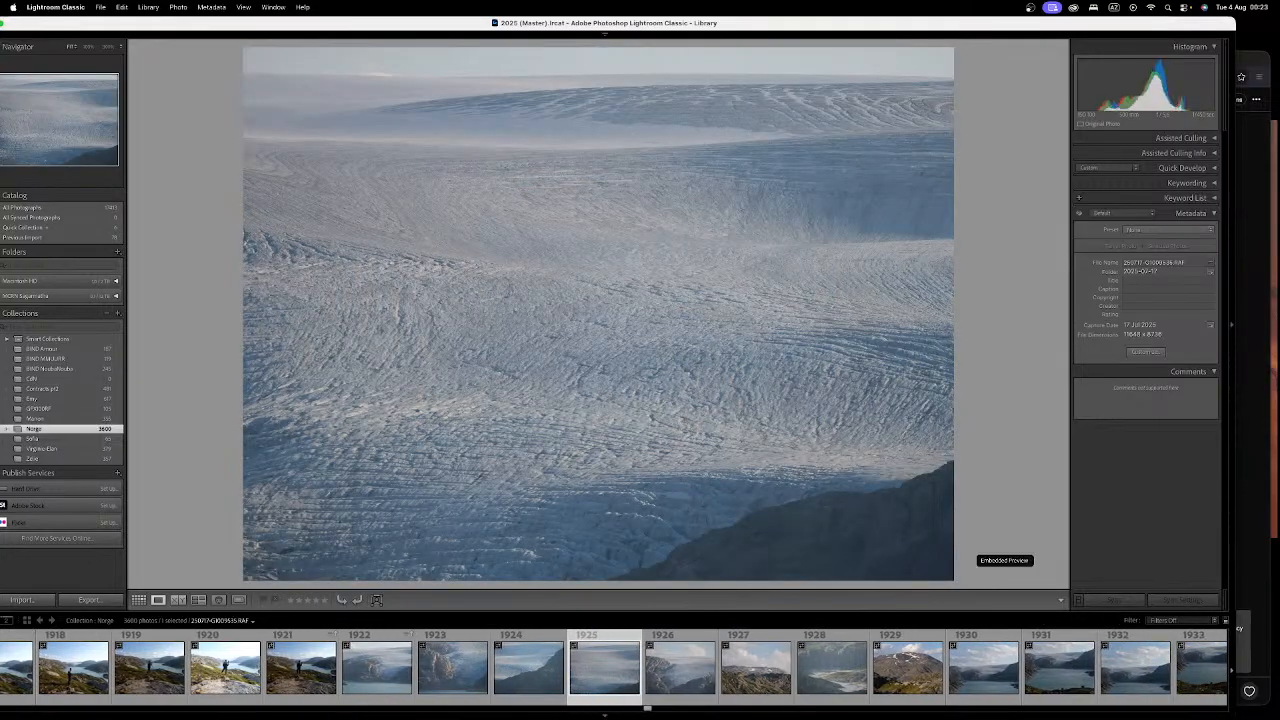
# Step: Review the rocky mountain, valley and snow-patched peak photos after 1925, and return to photo 1927
pyautogui.press('Right')
pyautogui.press('Right')
pyautogui.press('Right')
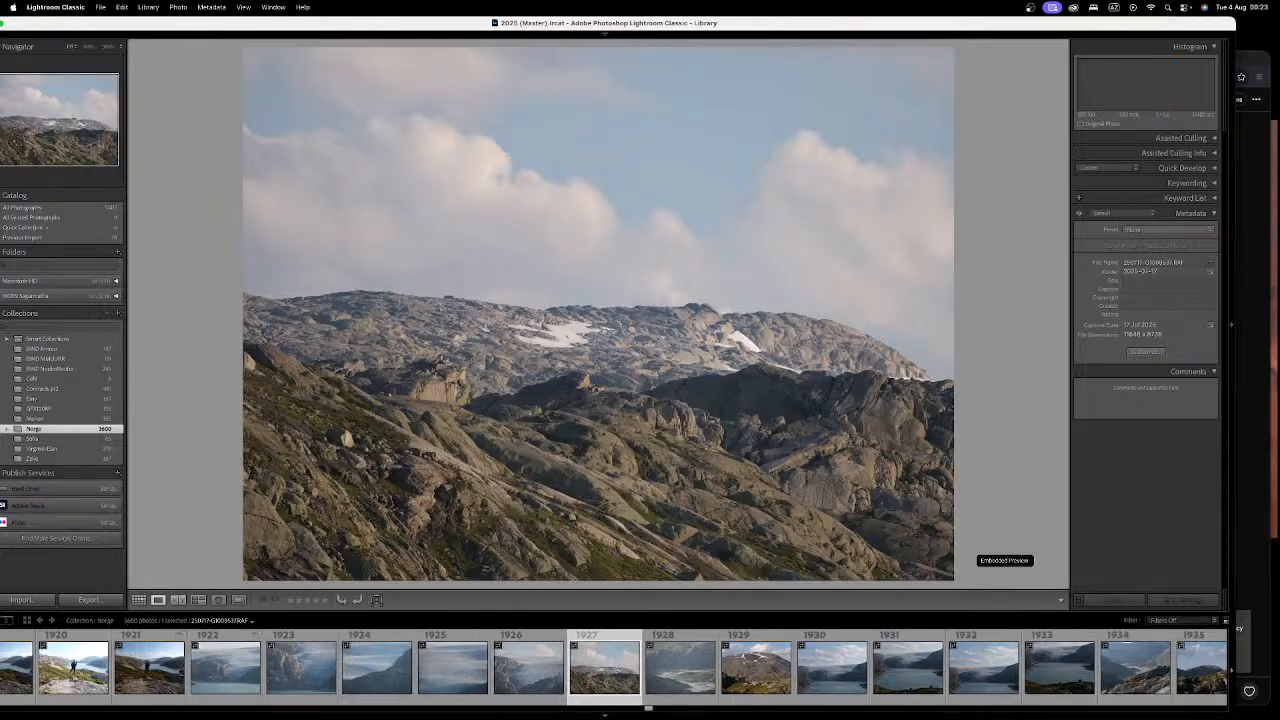
pyautogui.press('Right')
pyautogui.press('Left')
pyautogui.press('Right')
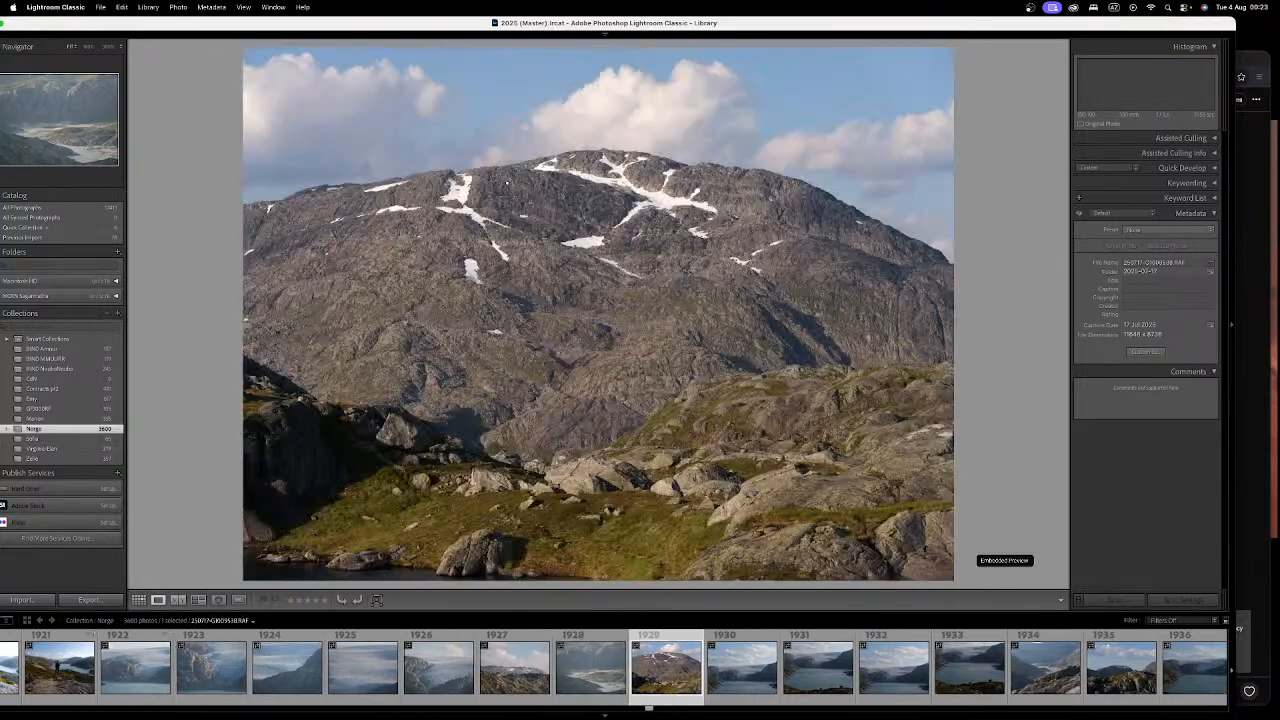
pyautogui.press('Right')
pyautogui.press('Left')
pyautogui.press('Left')
pyautogui.press('Left')
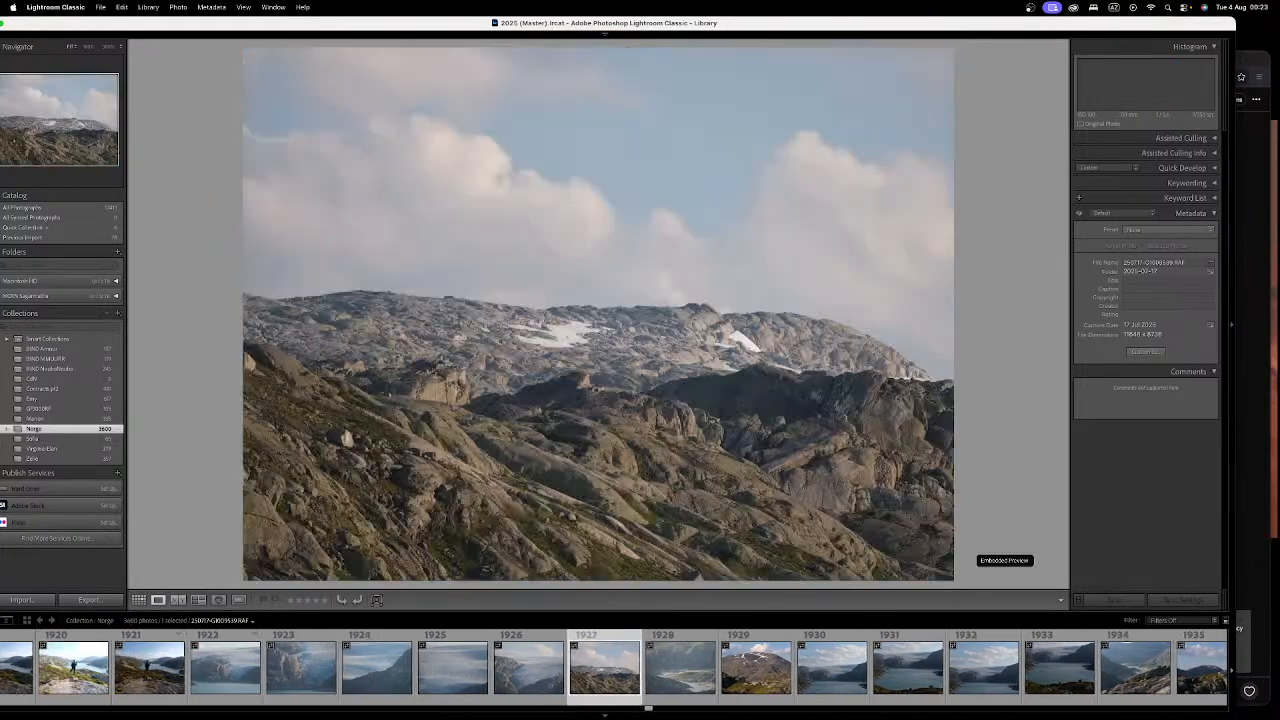
# Step: Return to glacier photo 1925 and examine its ice surface up close
pyautogui.press('Left')
pyautogui.press('Left')
pyautogui.press('Left')
pyautogui.press('Right')
pyautogui.click(440, 186)
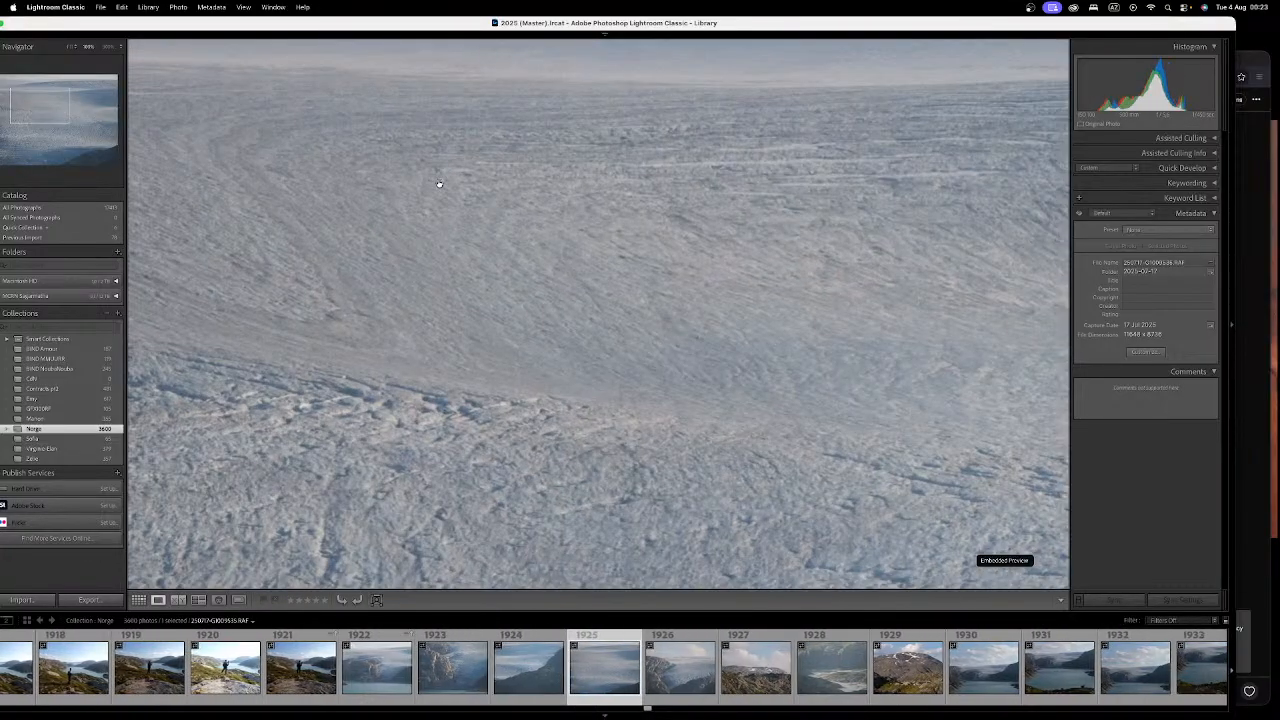
# Step: Browse the Norge collection as a thumbnail grid from photo 1925 past photo 1985, and go back up to the photos around 1890
pyautogui.press('g')
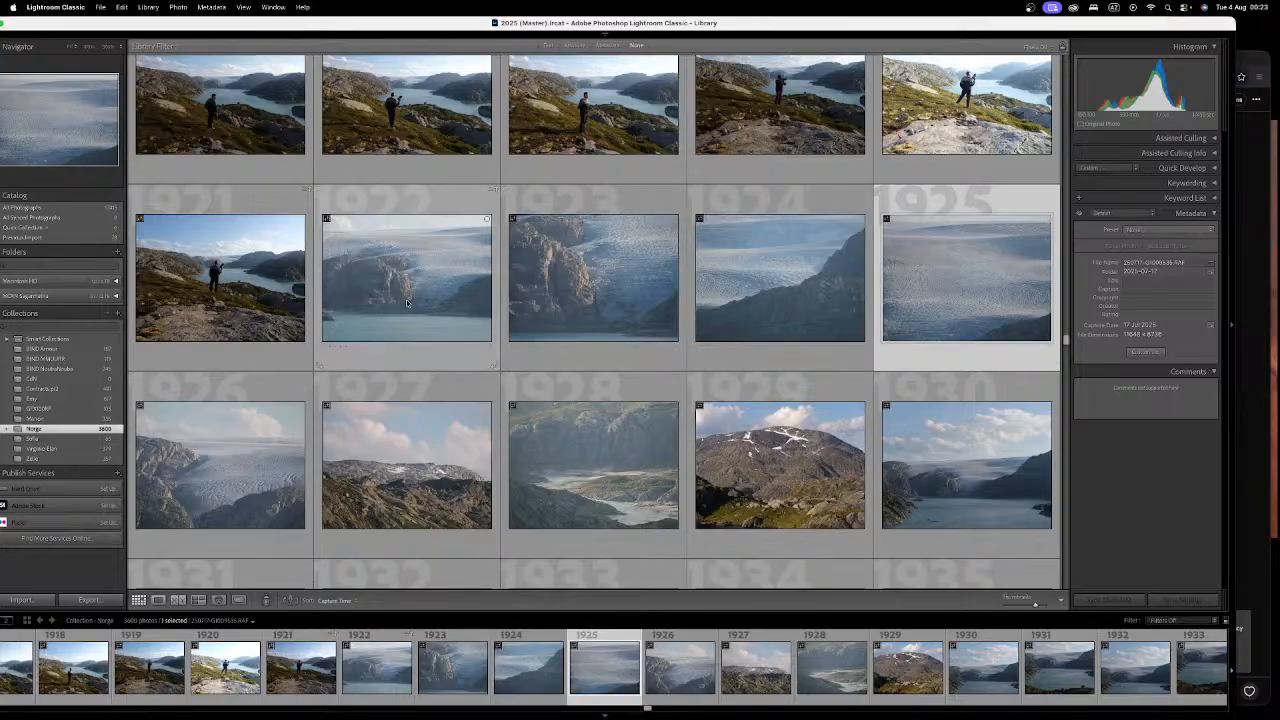
pyautogui.scroll(-3, 470, 260)
pyautogui.scroll(-12, 452, 267)
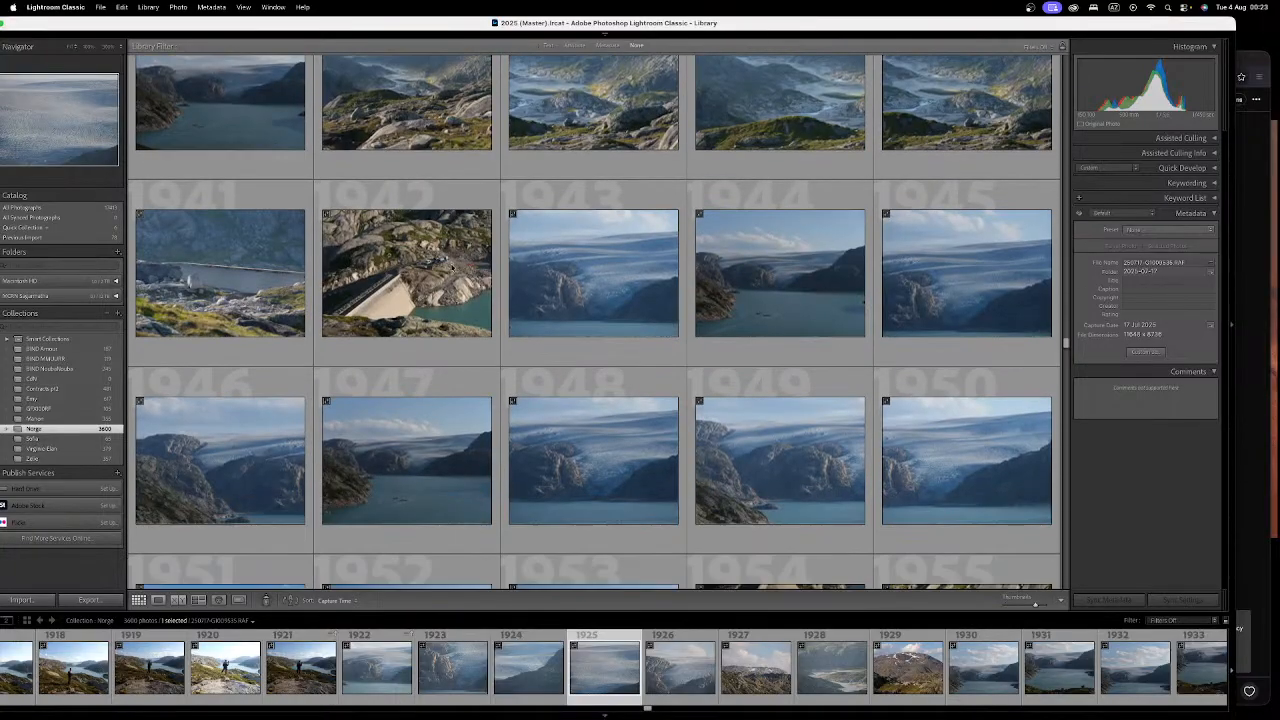
pyautogui.scroll(-6, 566, 279)
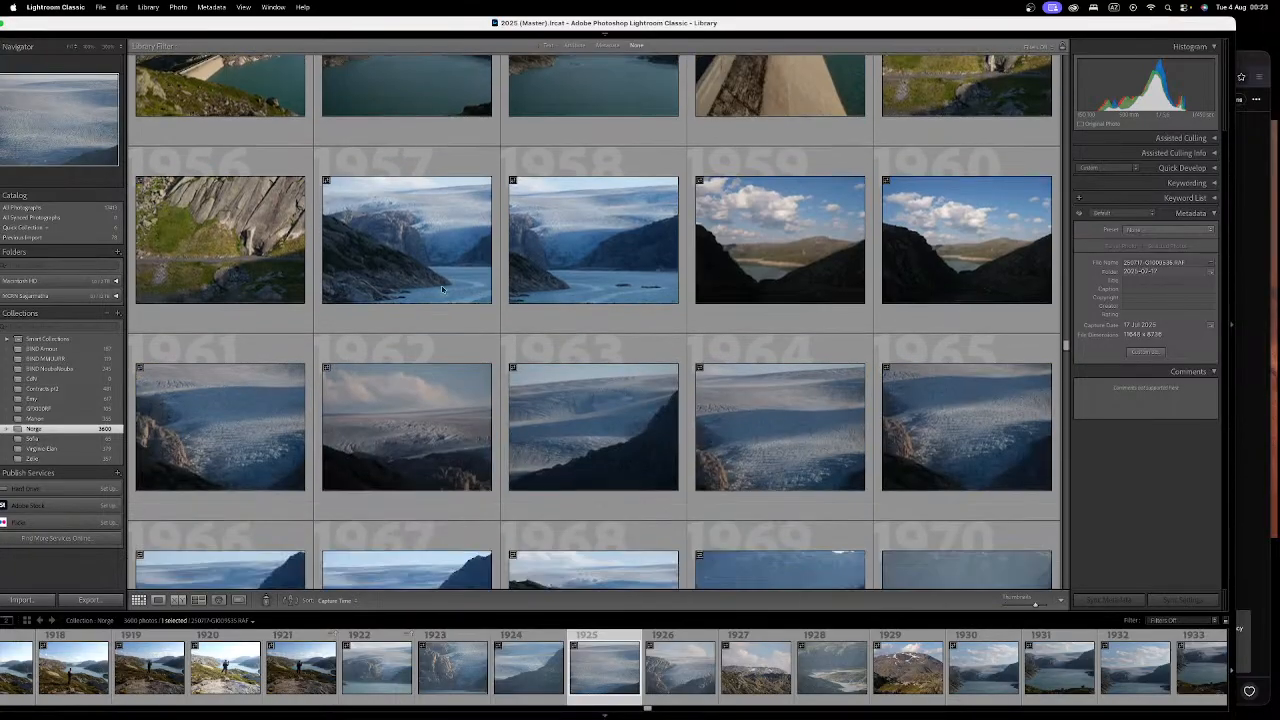
pyautogui.scroll(-5, 343, 266)
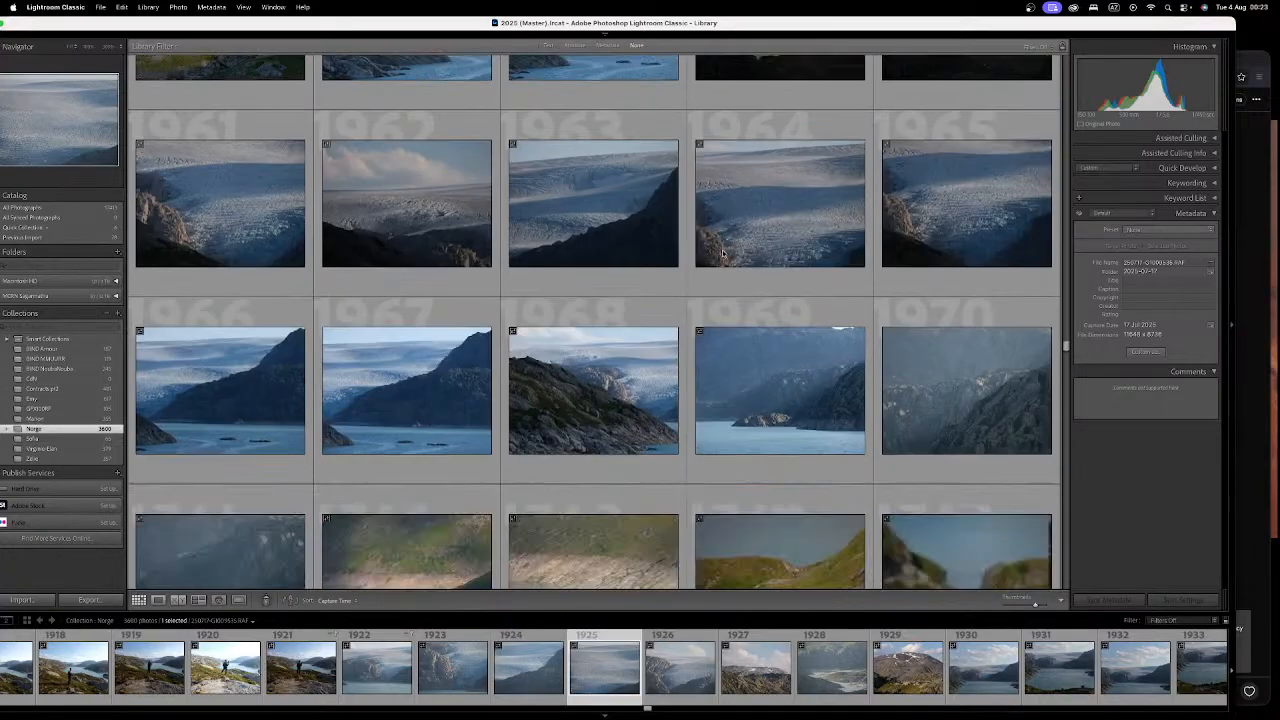
pyautogui.scroll(-8, 721, 249)
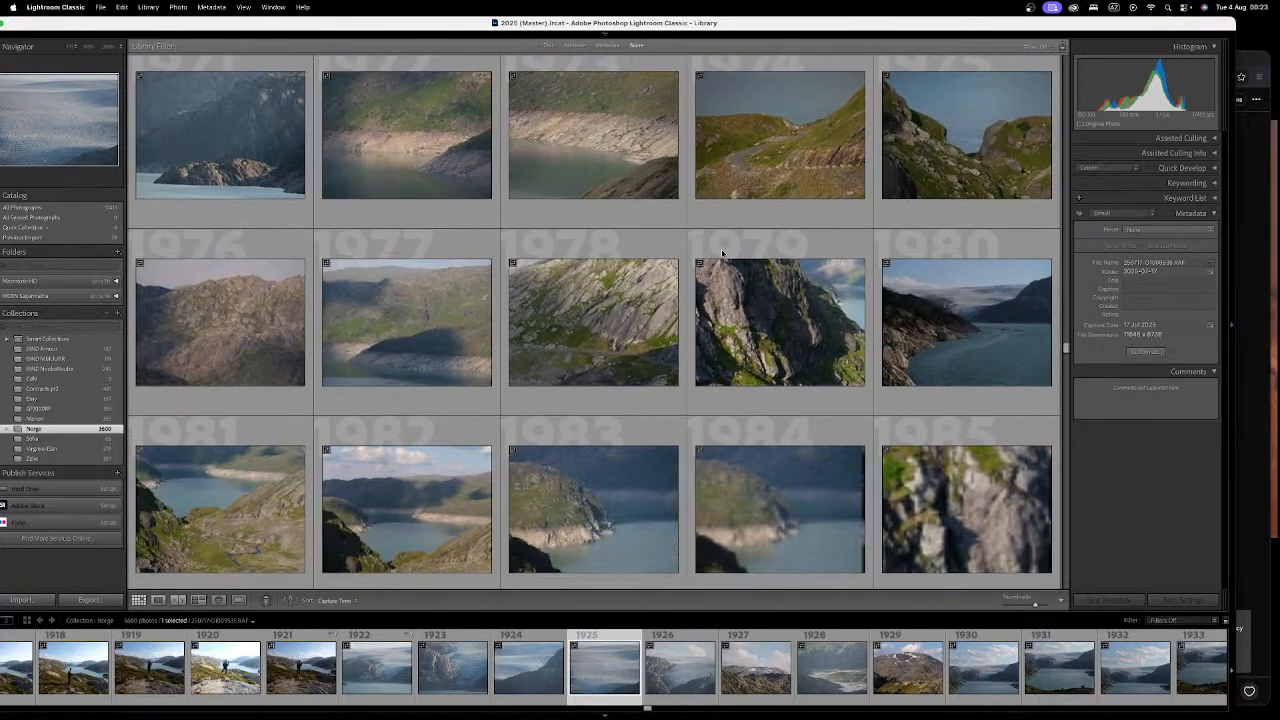
pyautogui.scroll(-12, 722, 250)
pyautogui.scroll(20, 725, 247)
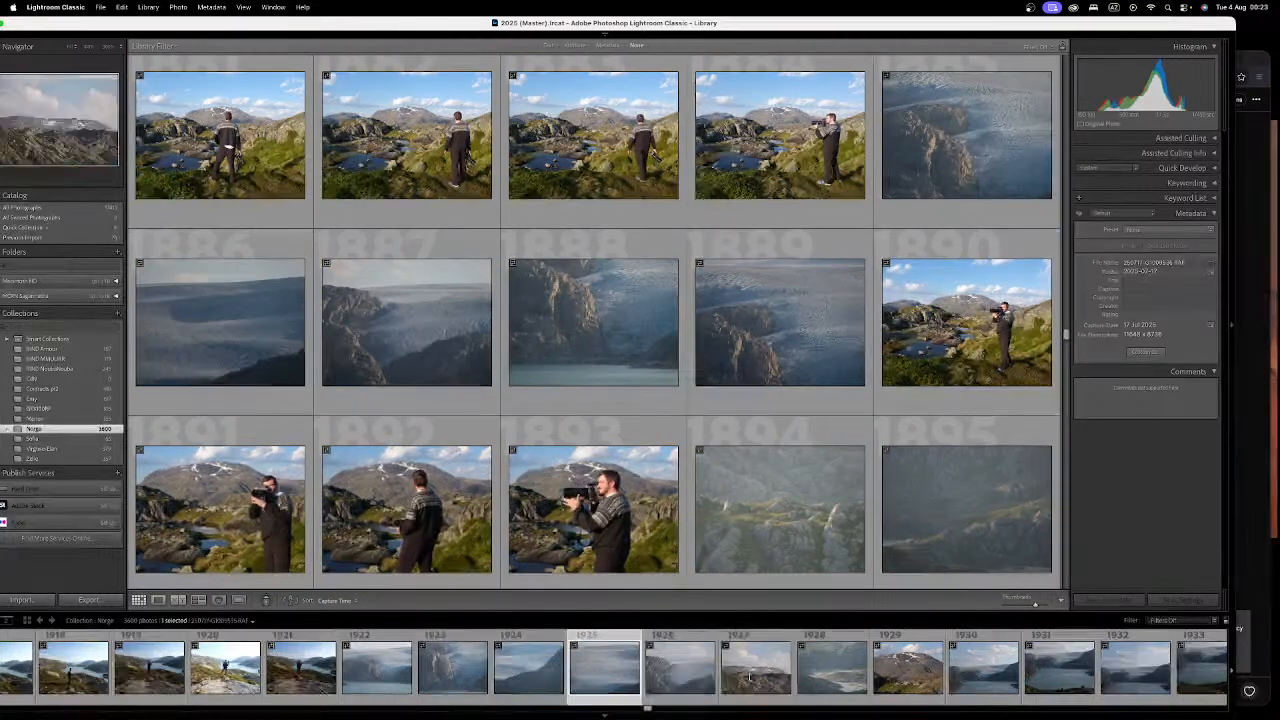
# Step: Switch to OBS and stop the live stream
pyautogui.moveTo(760, 710)
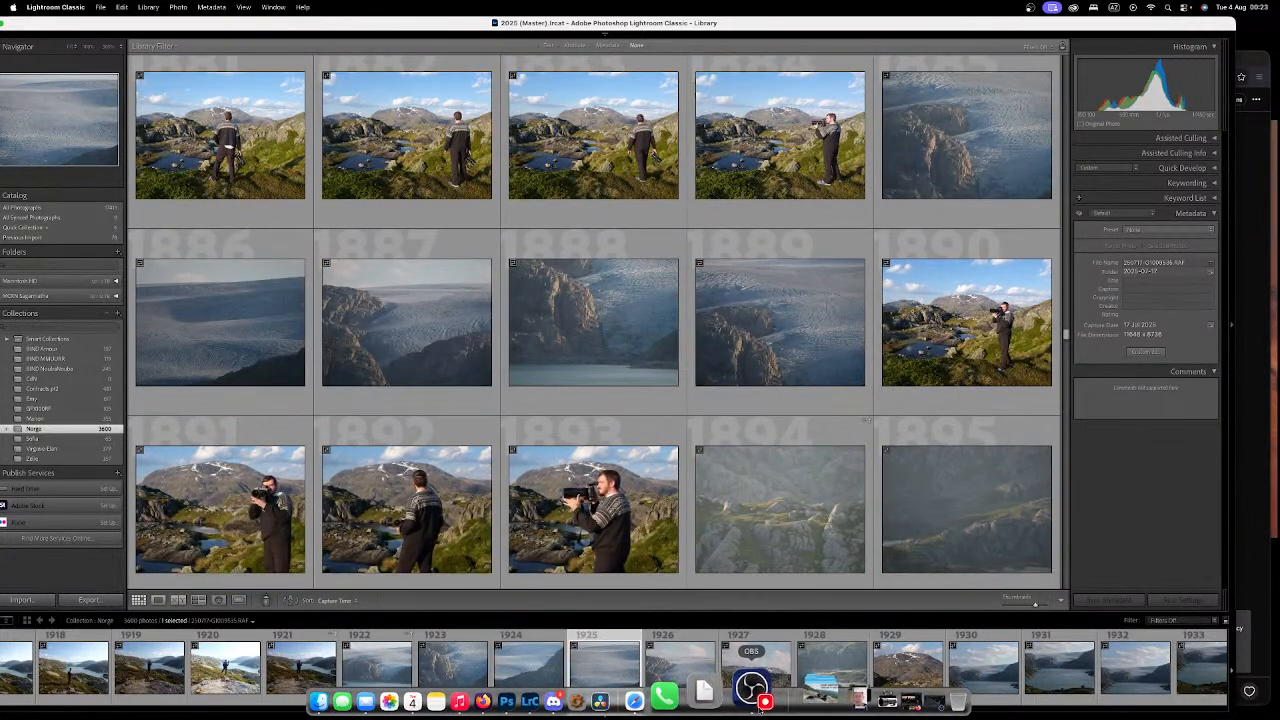
pyautogui.click(758, 700)
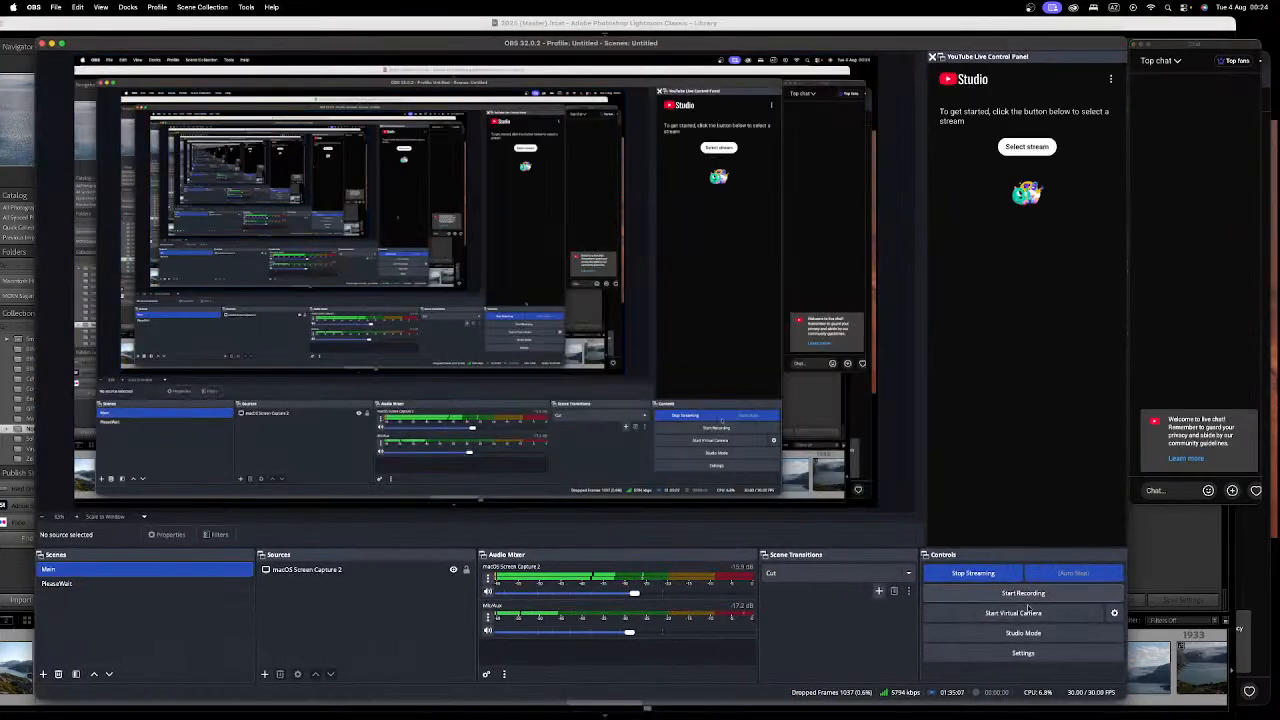
pyautogui.click(972, 573)
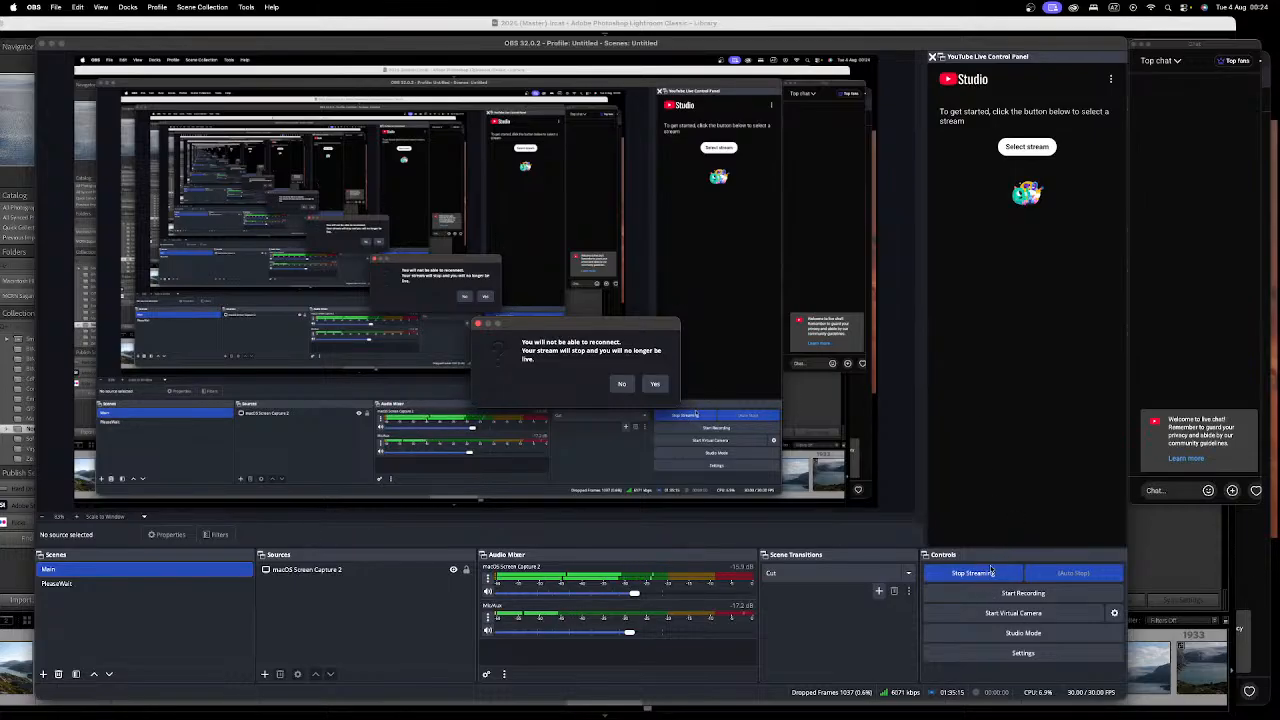
pyautogui.hotkey('ctrl', 'Up')
pyautogui.click(741, 402)
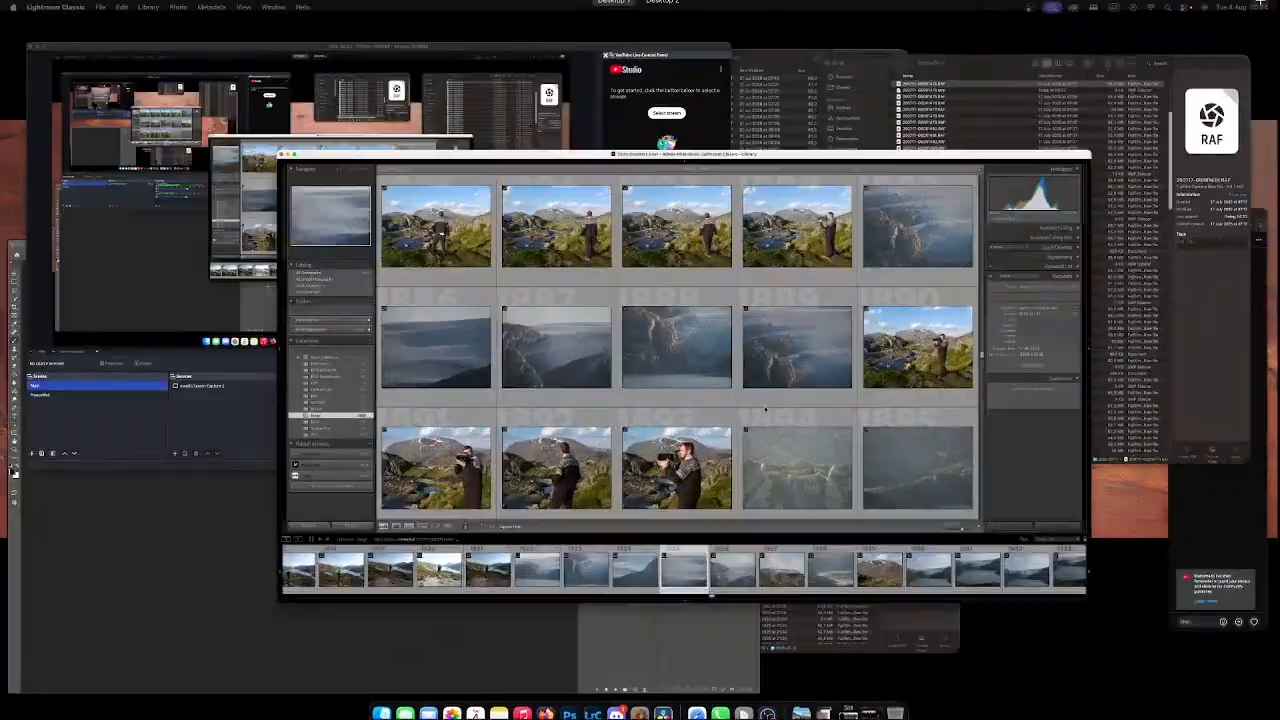
pyautogui.hotkey('ctrl', 'Up')
pyautogui.click(243, 157)
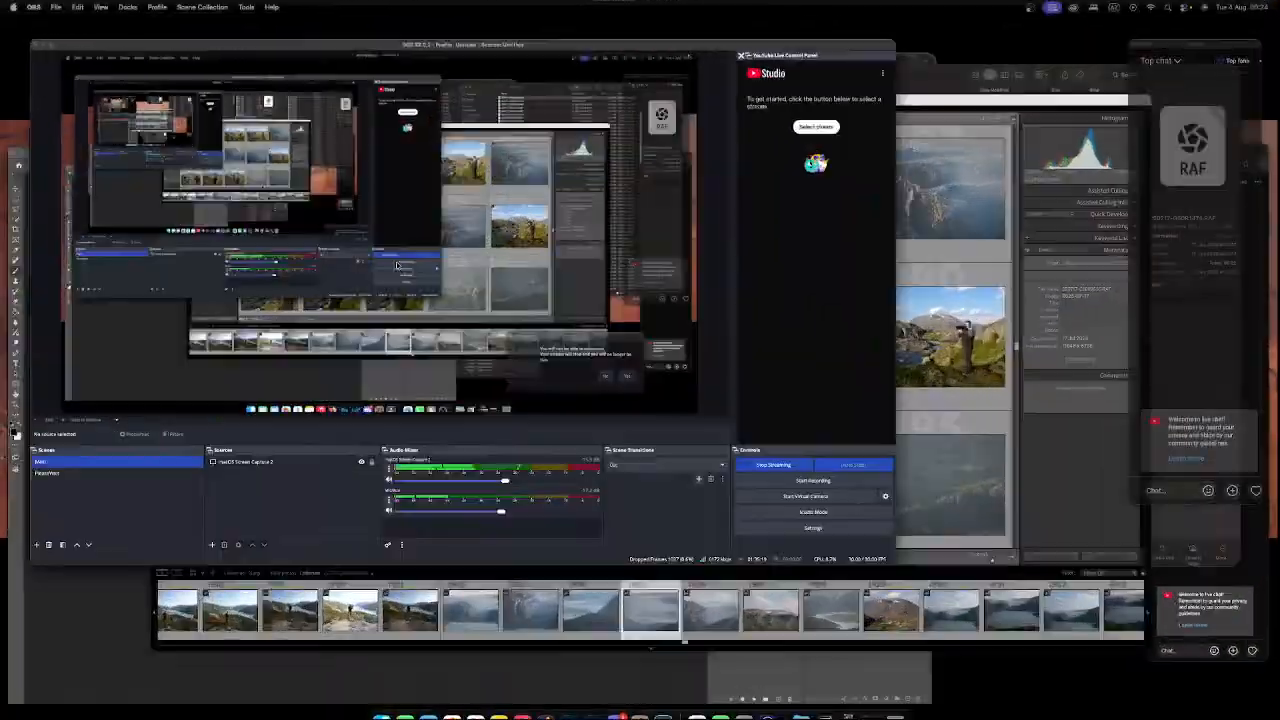